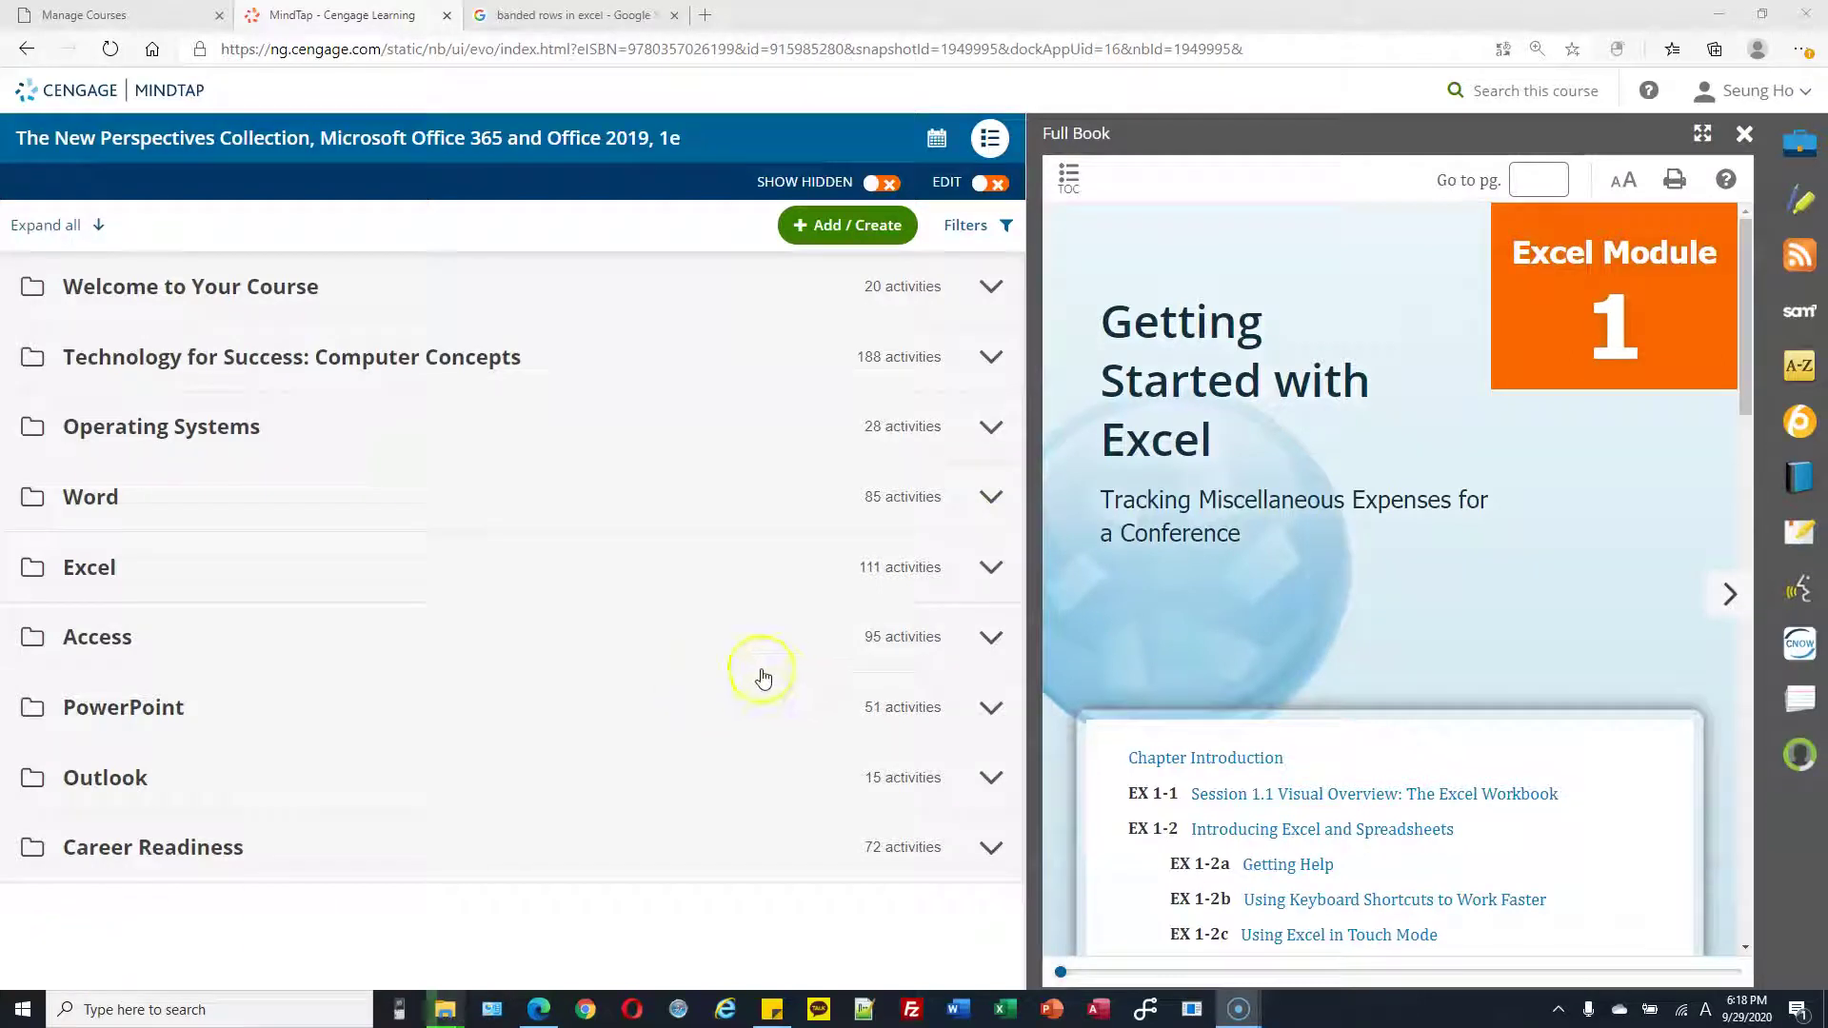
Open the Practice: Review Assignments page and highlight the file name NP_EX1_Equipment
scroll(1406, 640, down, 10)
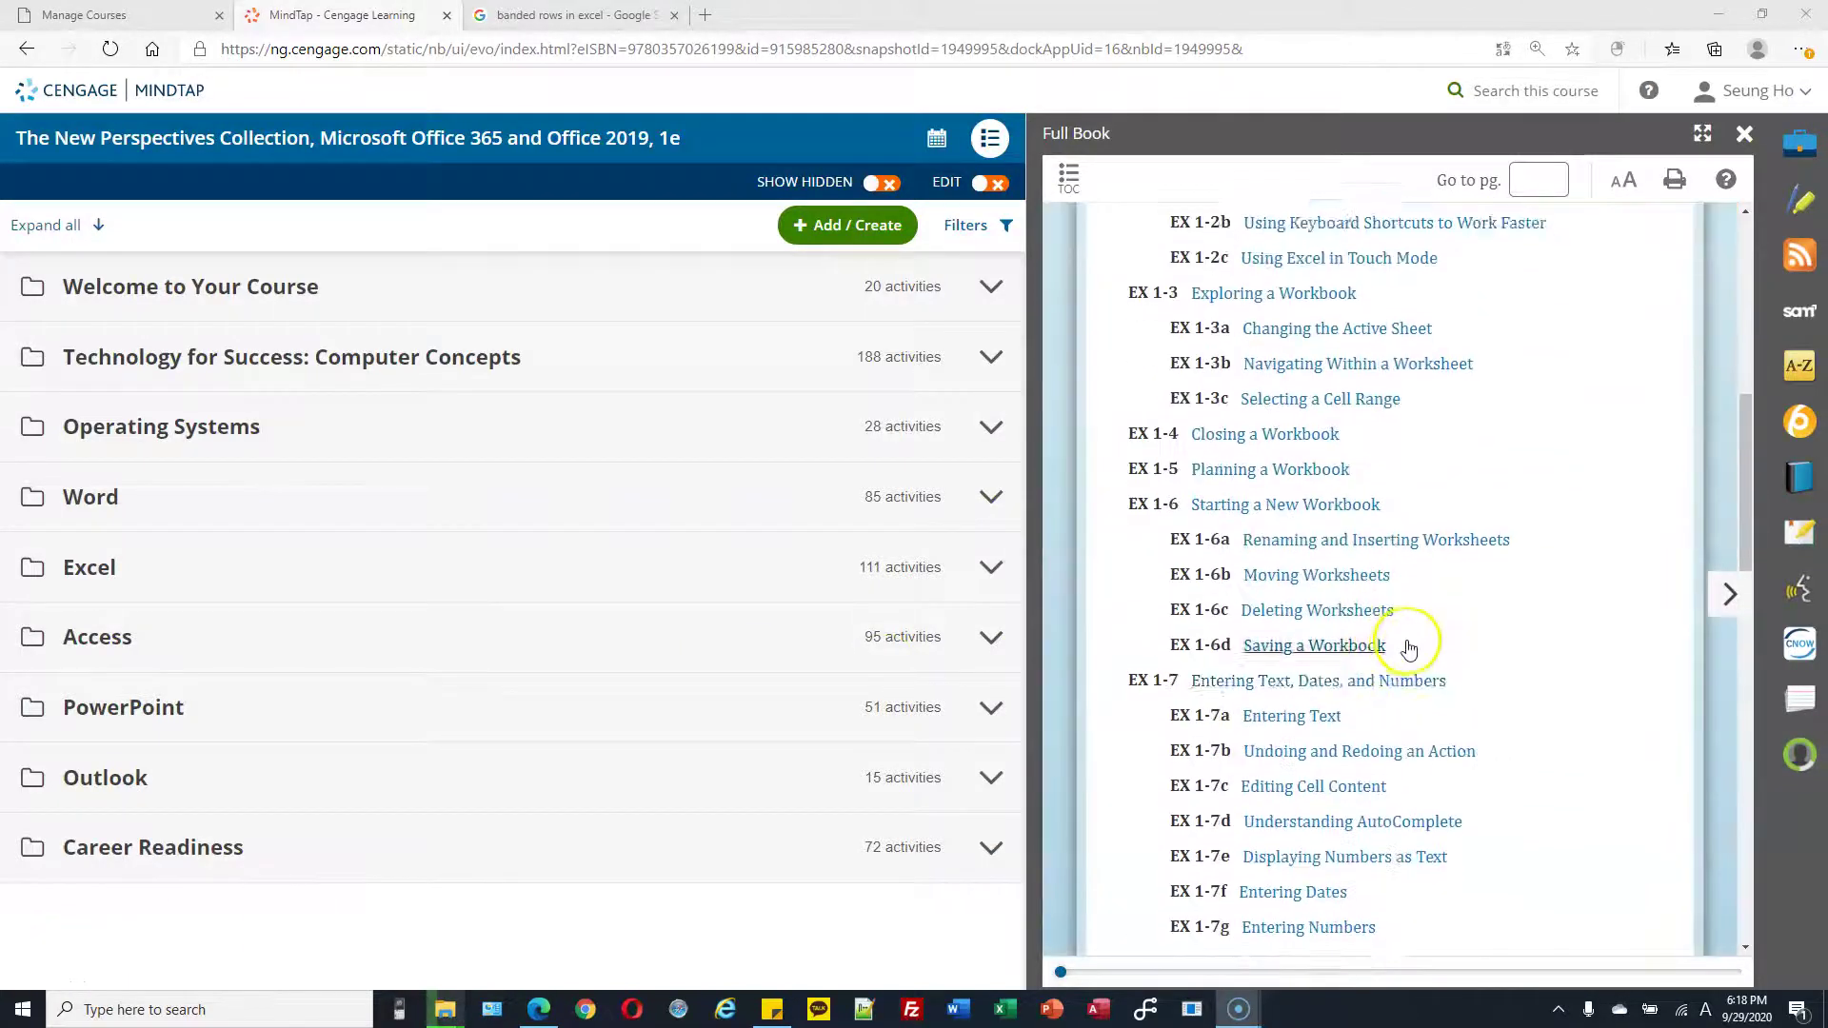
scroll(1422, 650, down, 12)
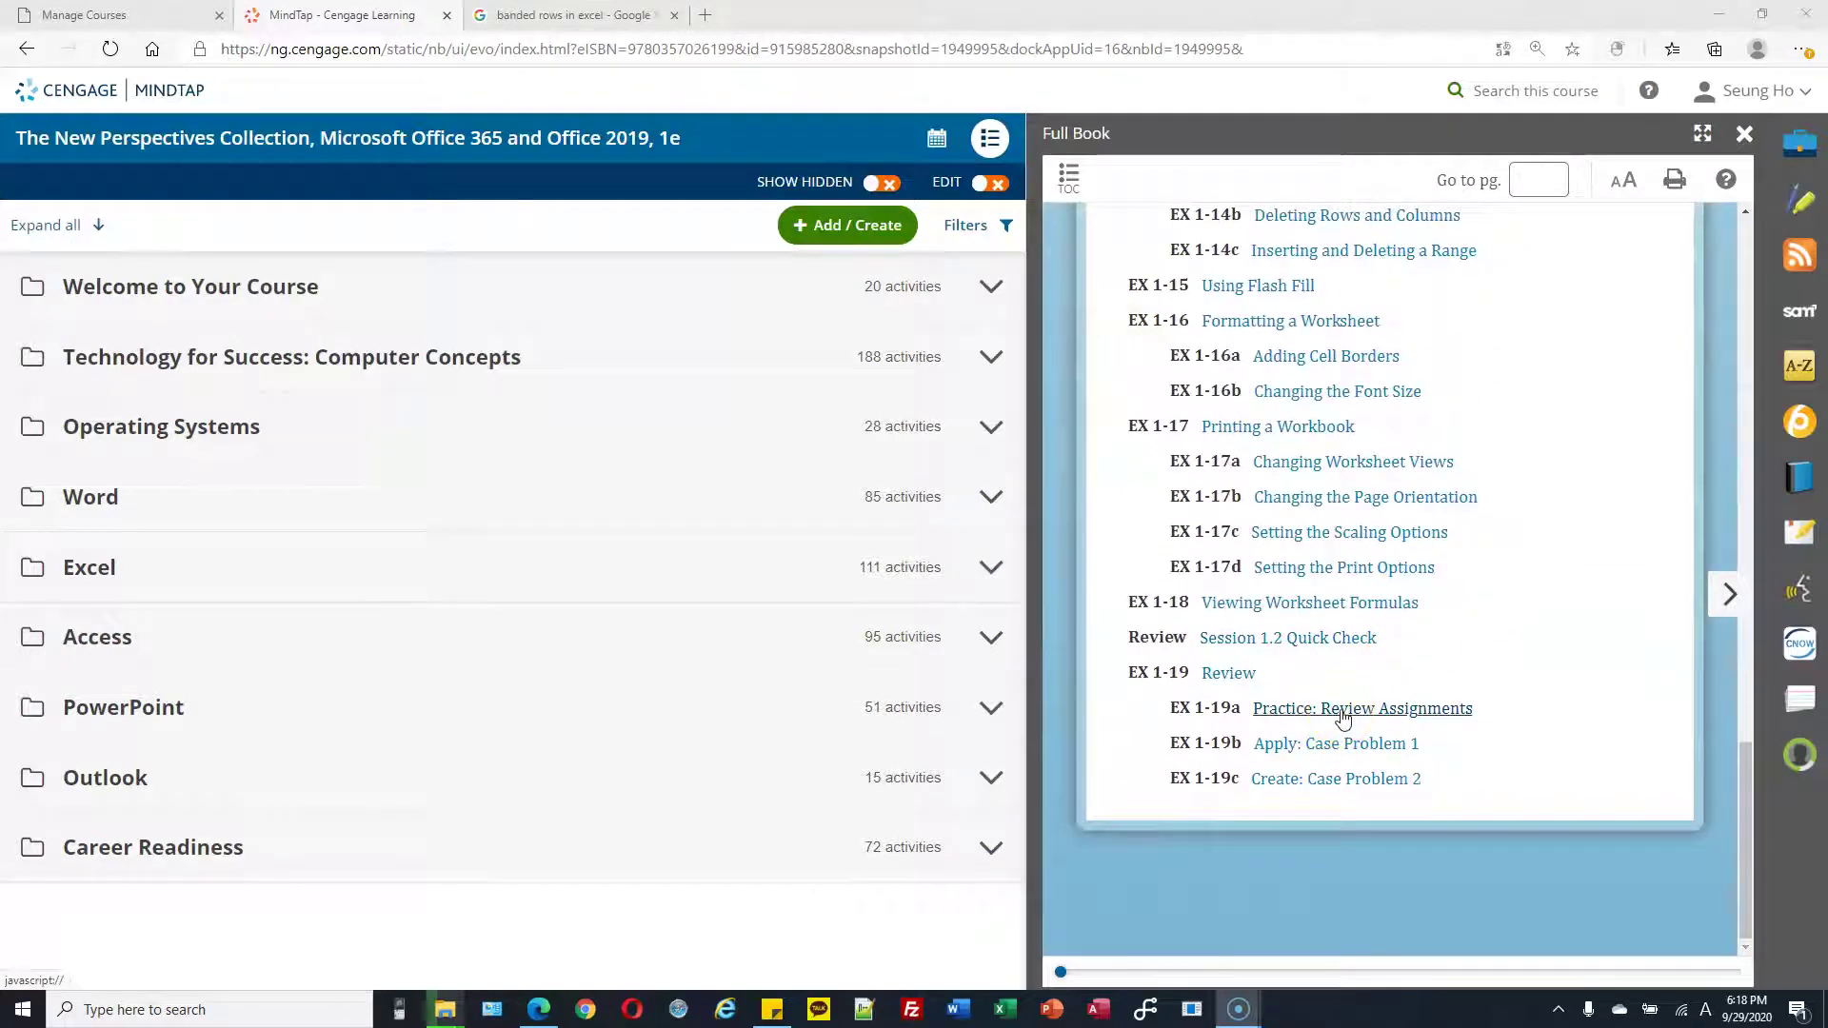
click(1343, 712)
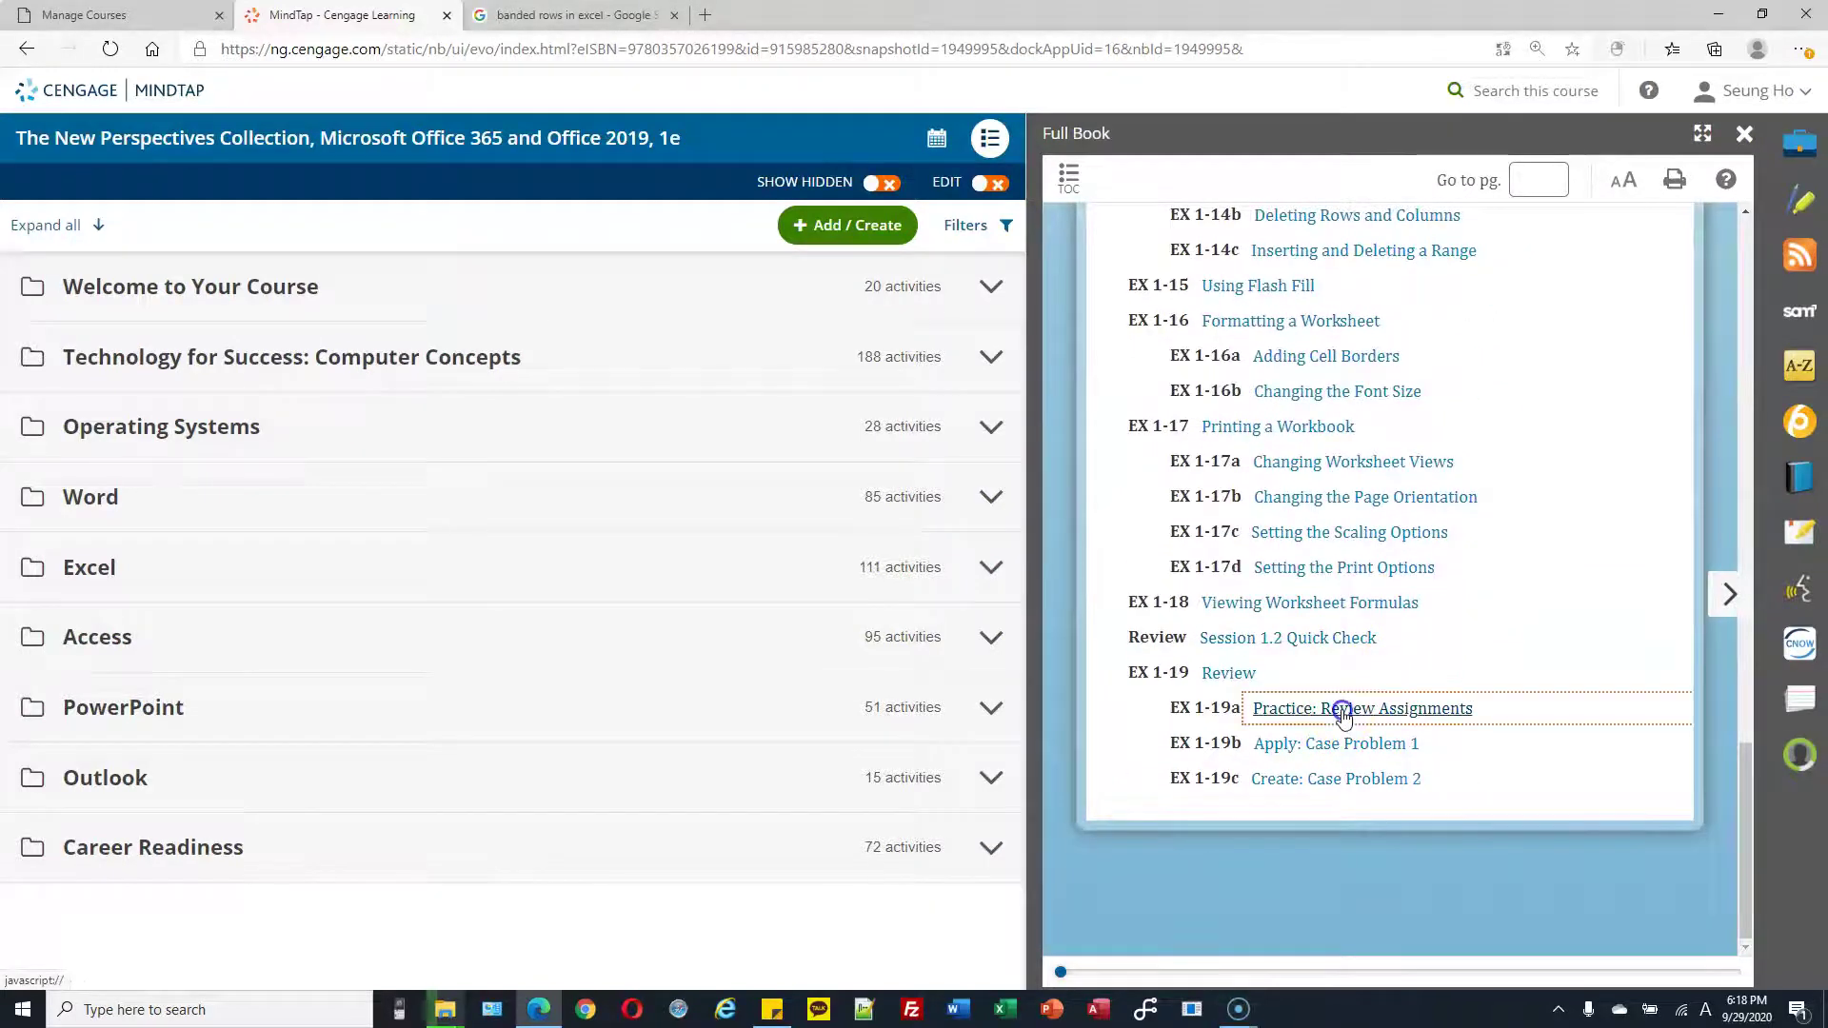
scroll(1356, 628, down, 1)
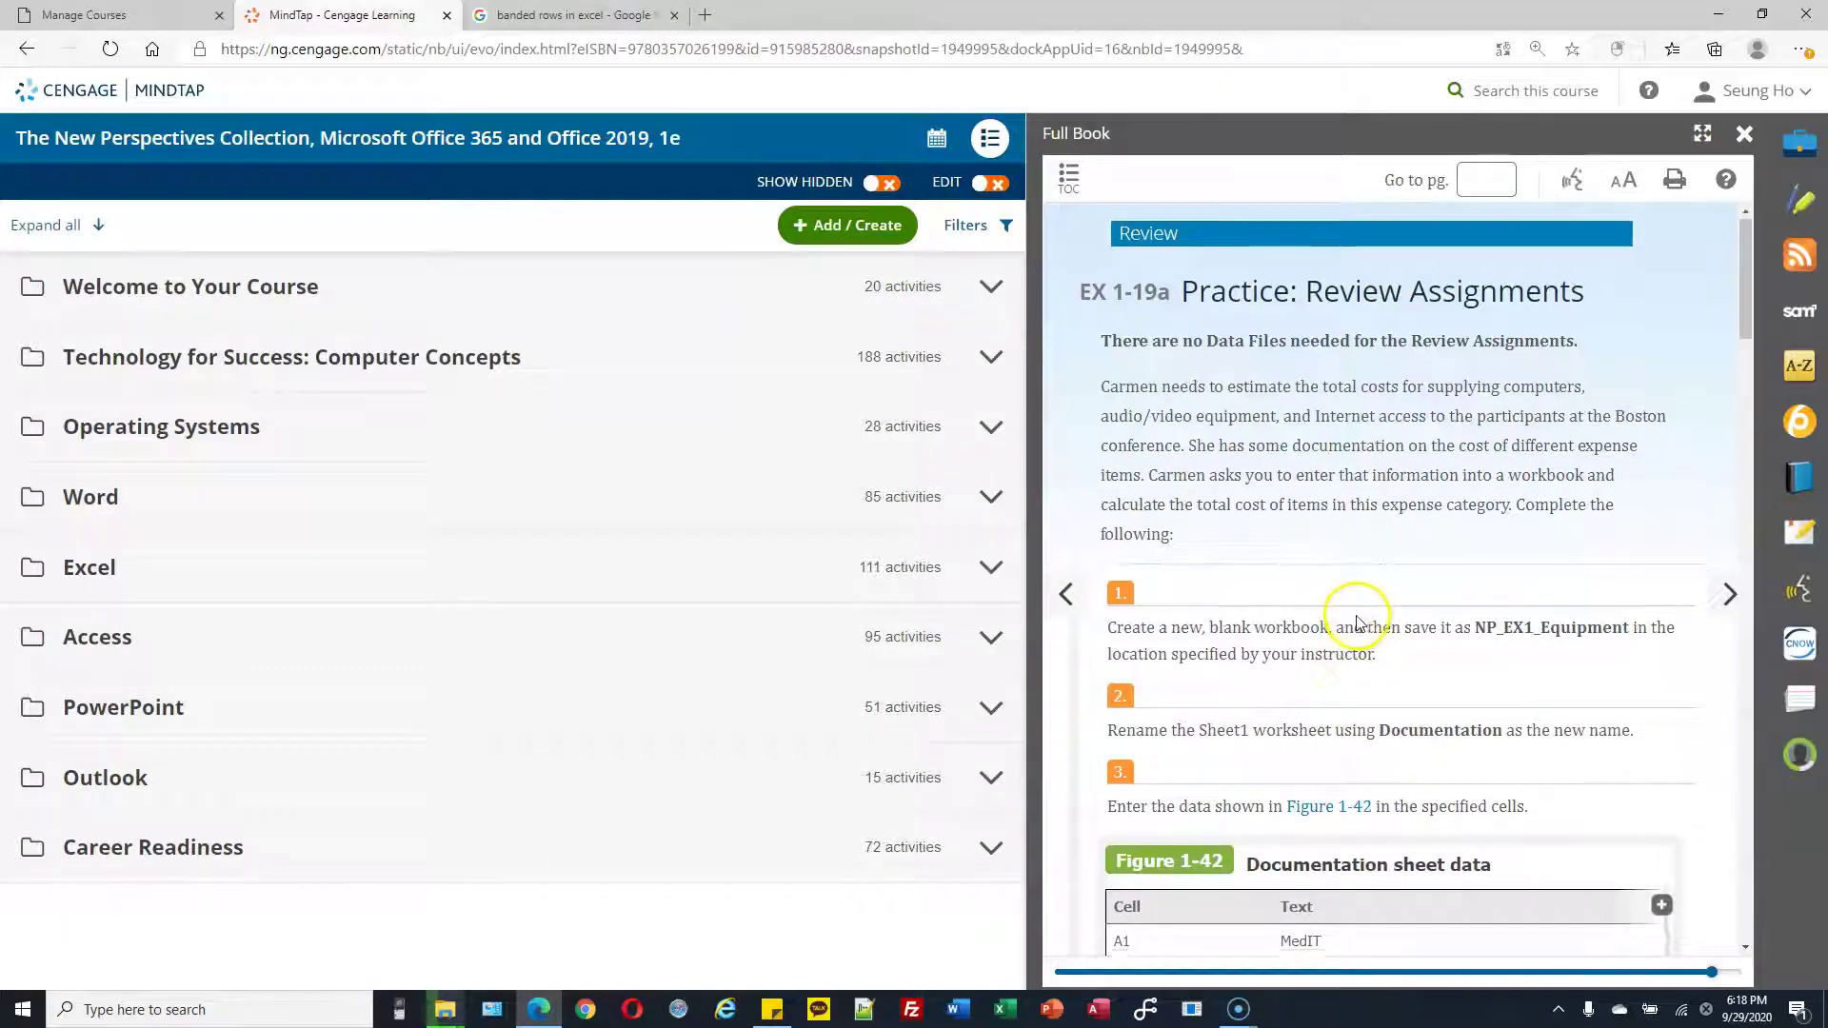
drag(1164, 522, 1634, 526)
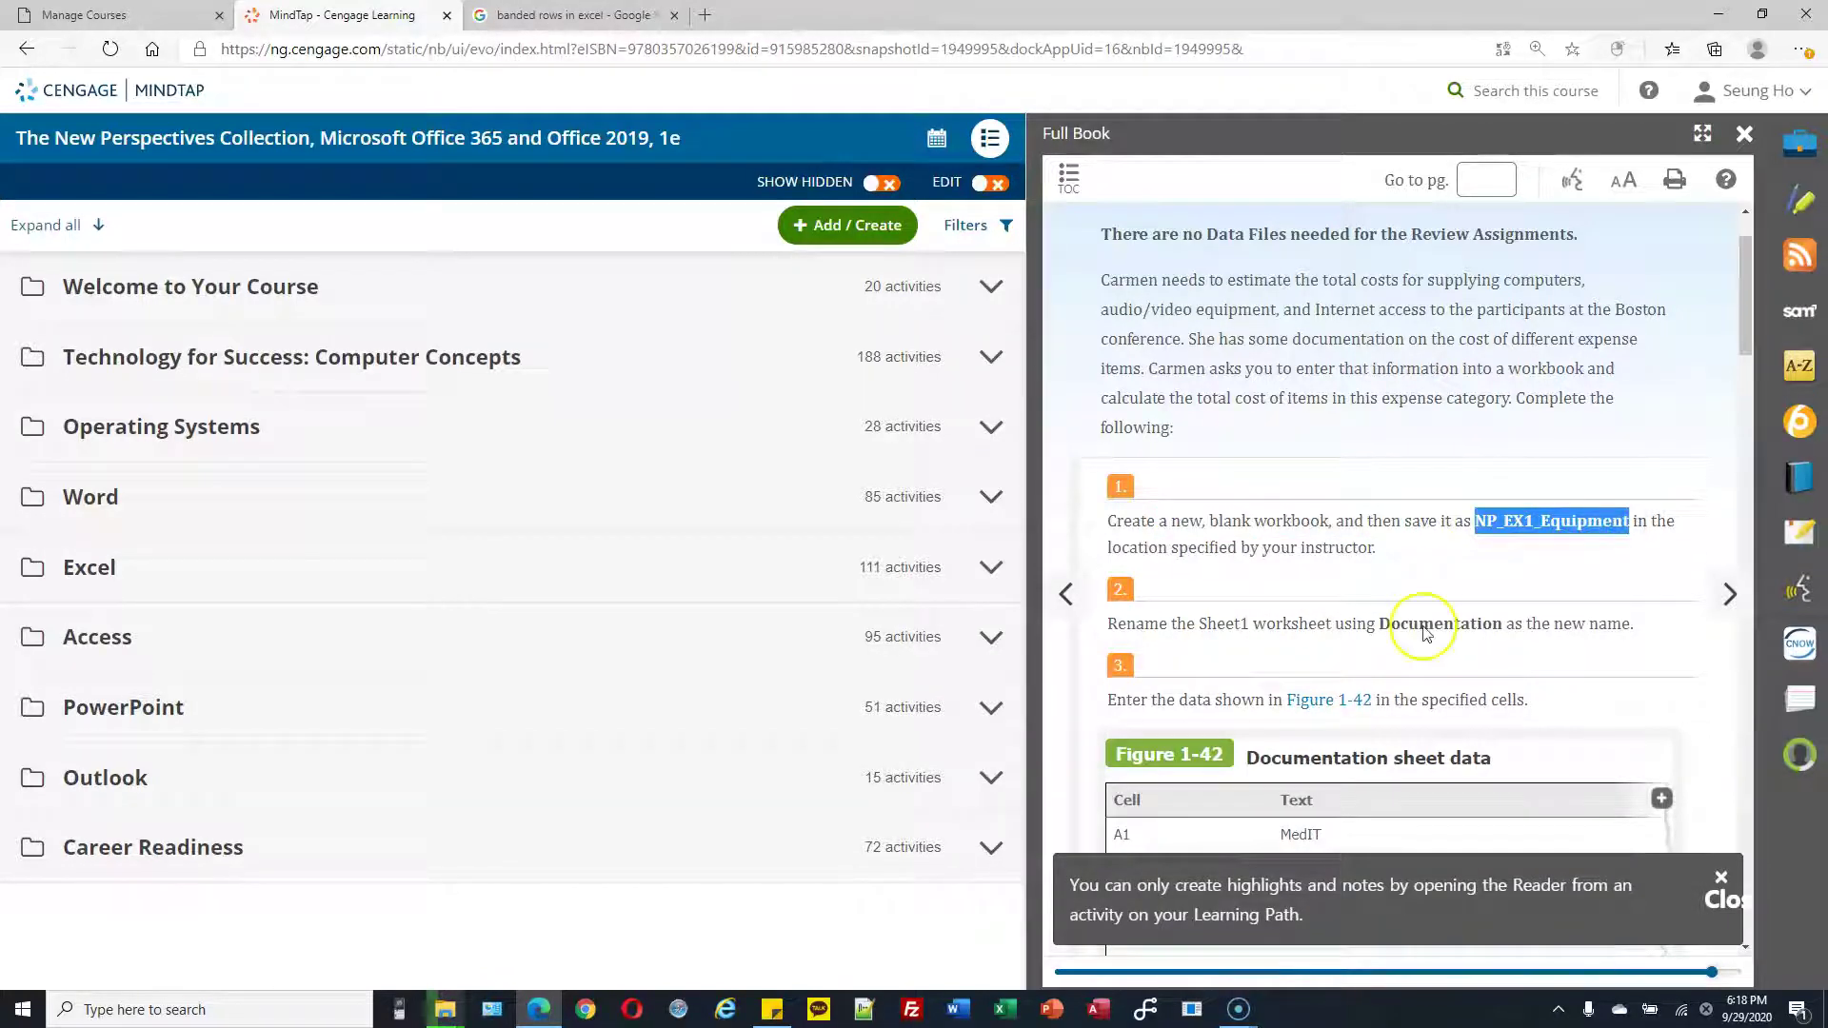
Start a new blank Excel workbook
click(1004, 1011)
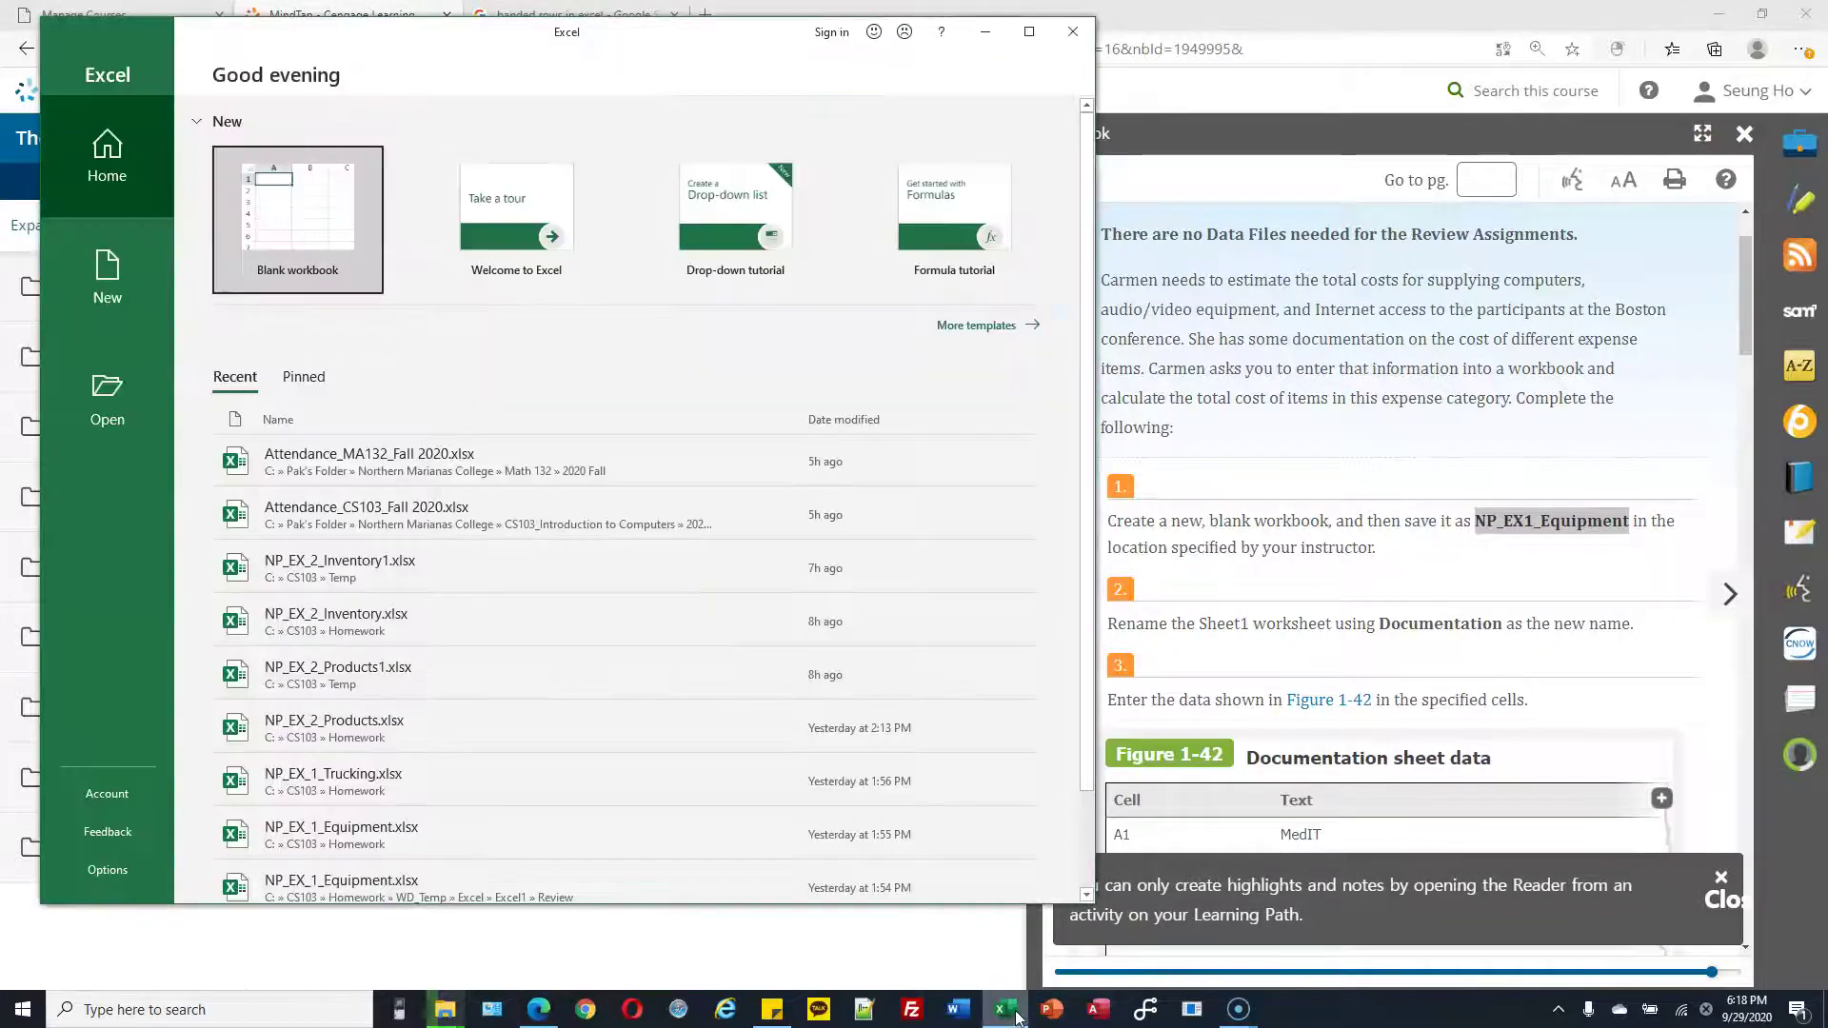
click(297, 216)
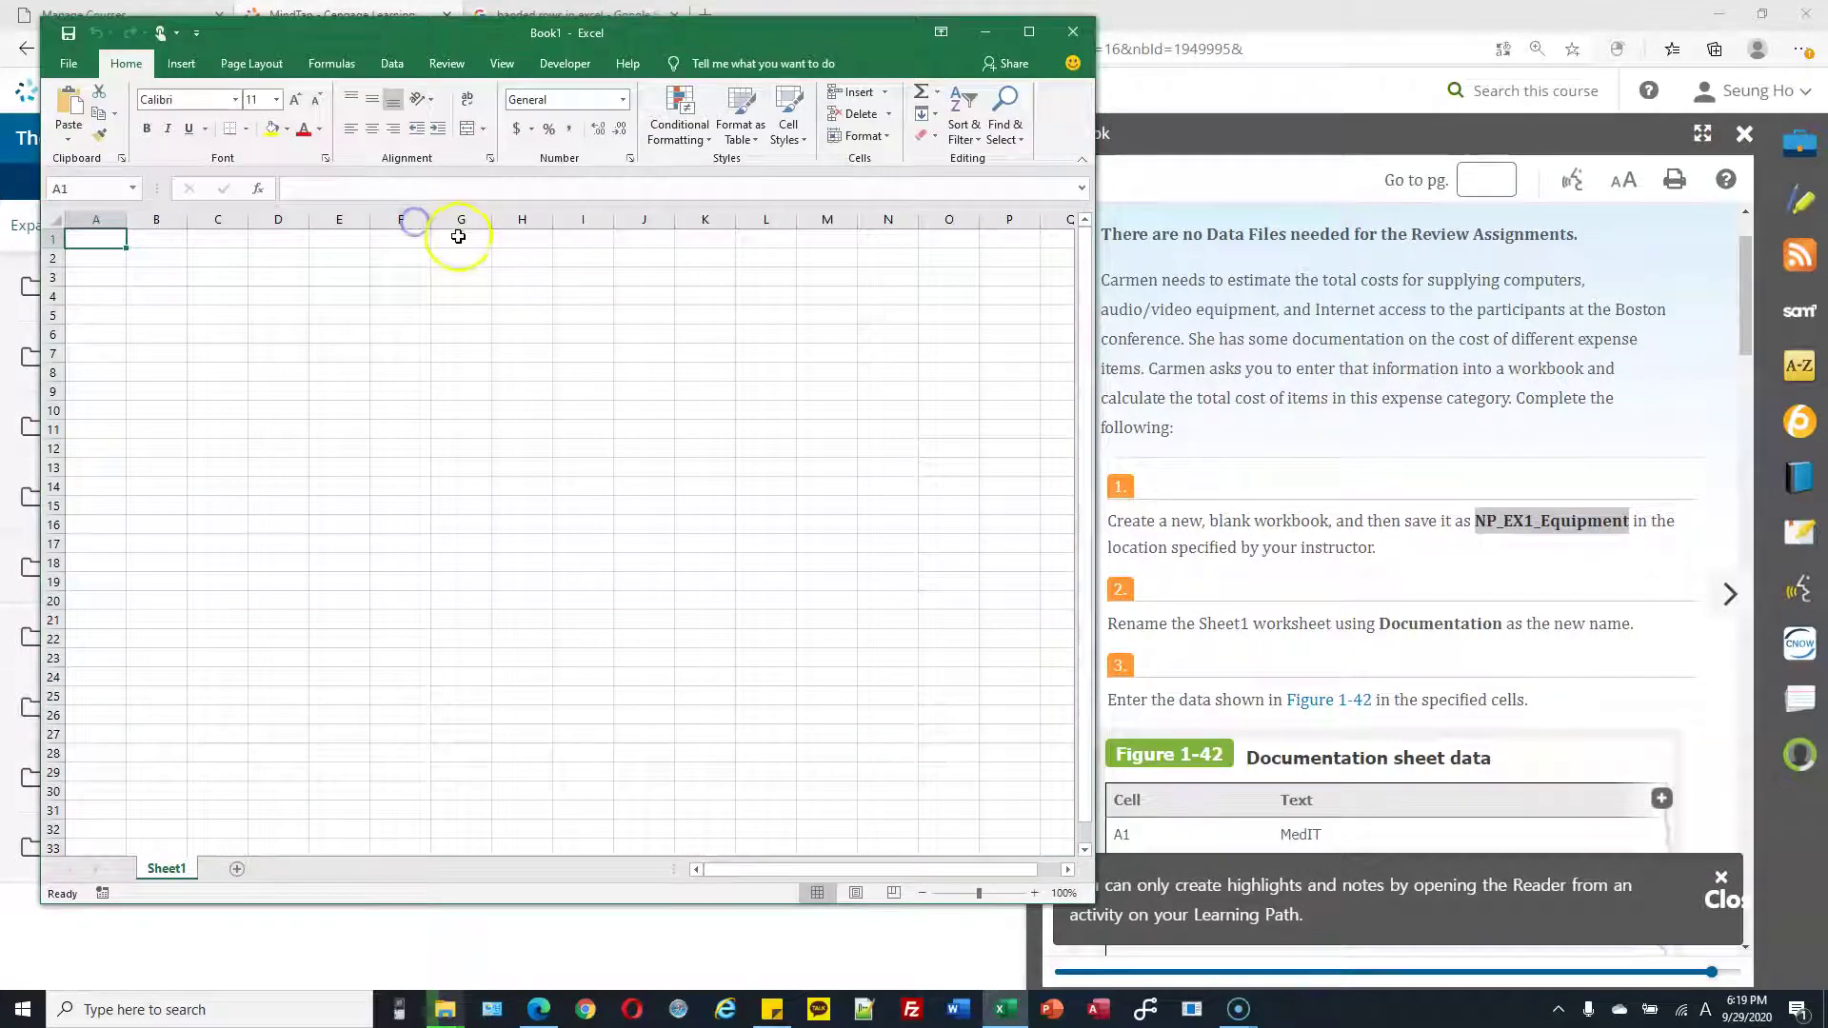
click(70, 64)
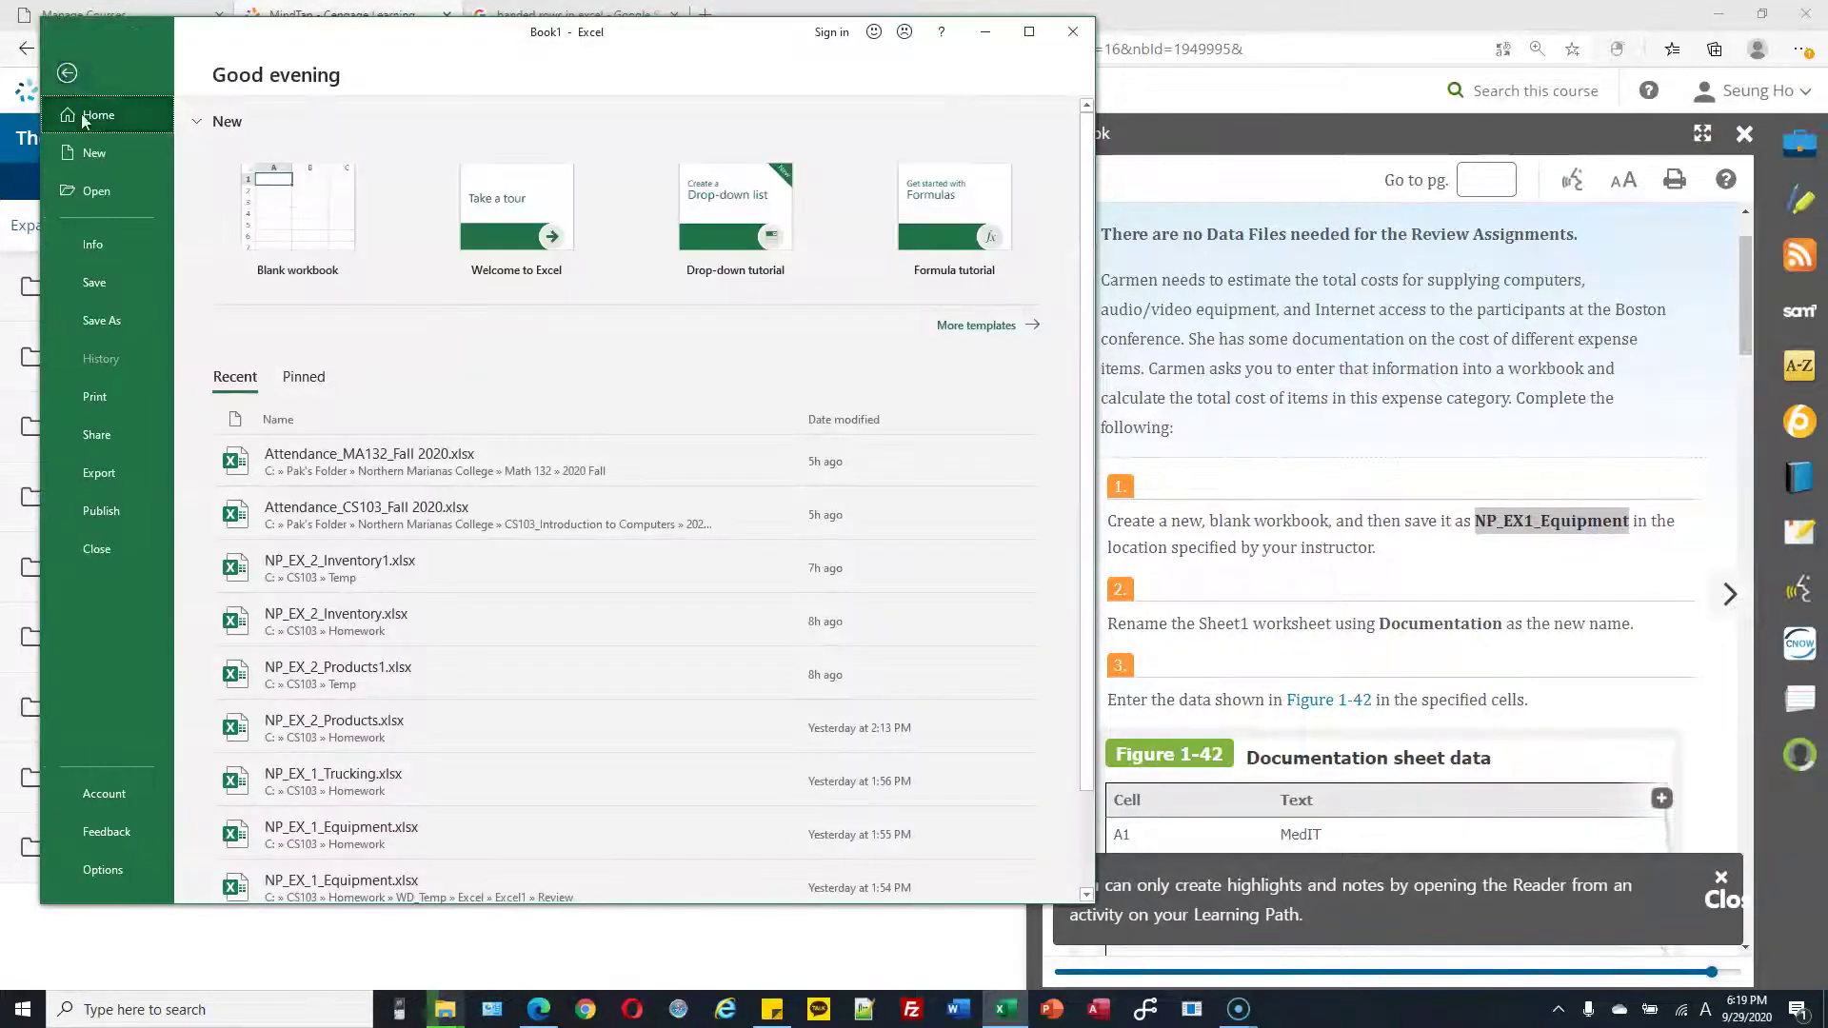
Choose C:\CS103\Homework as the Save As folder
click(105, 320)
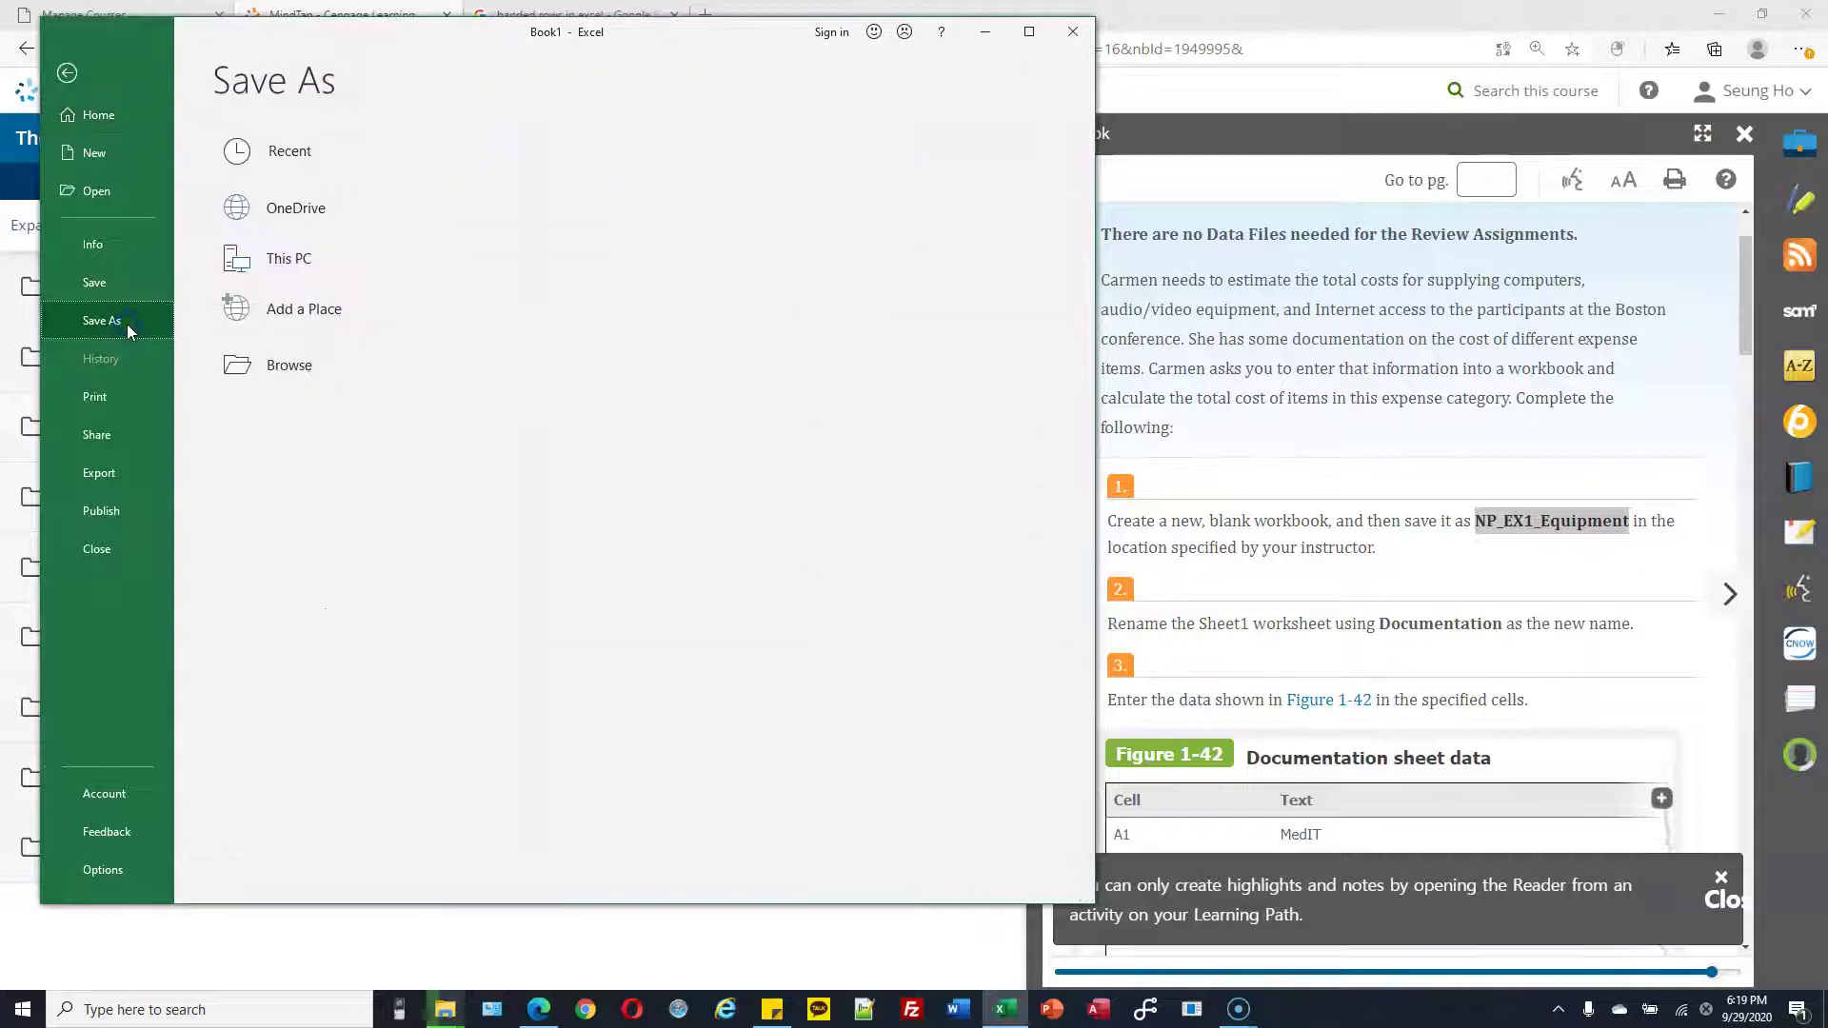
click(291, 360)
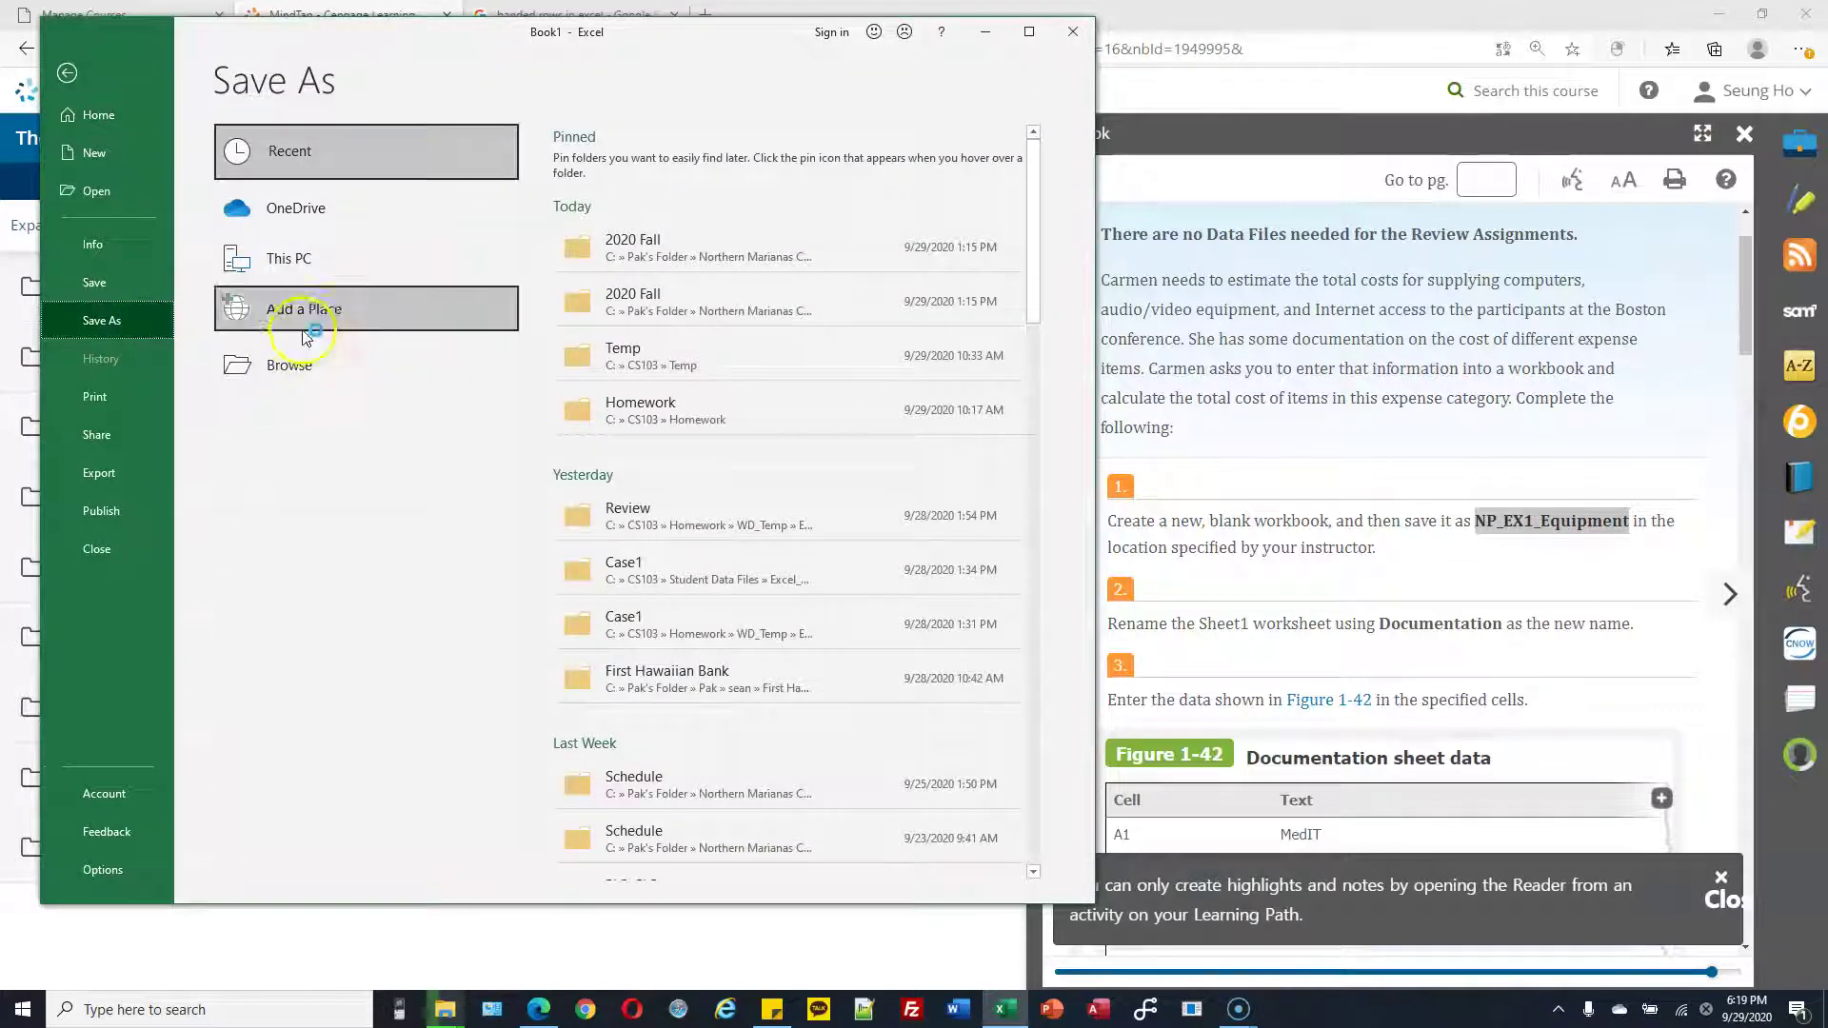
click(313, 262)
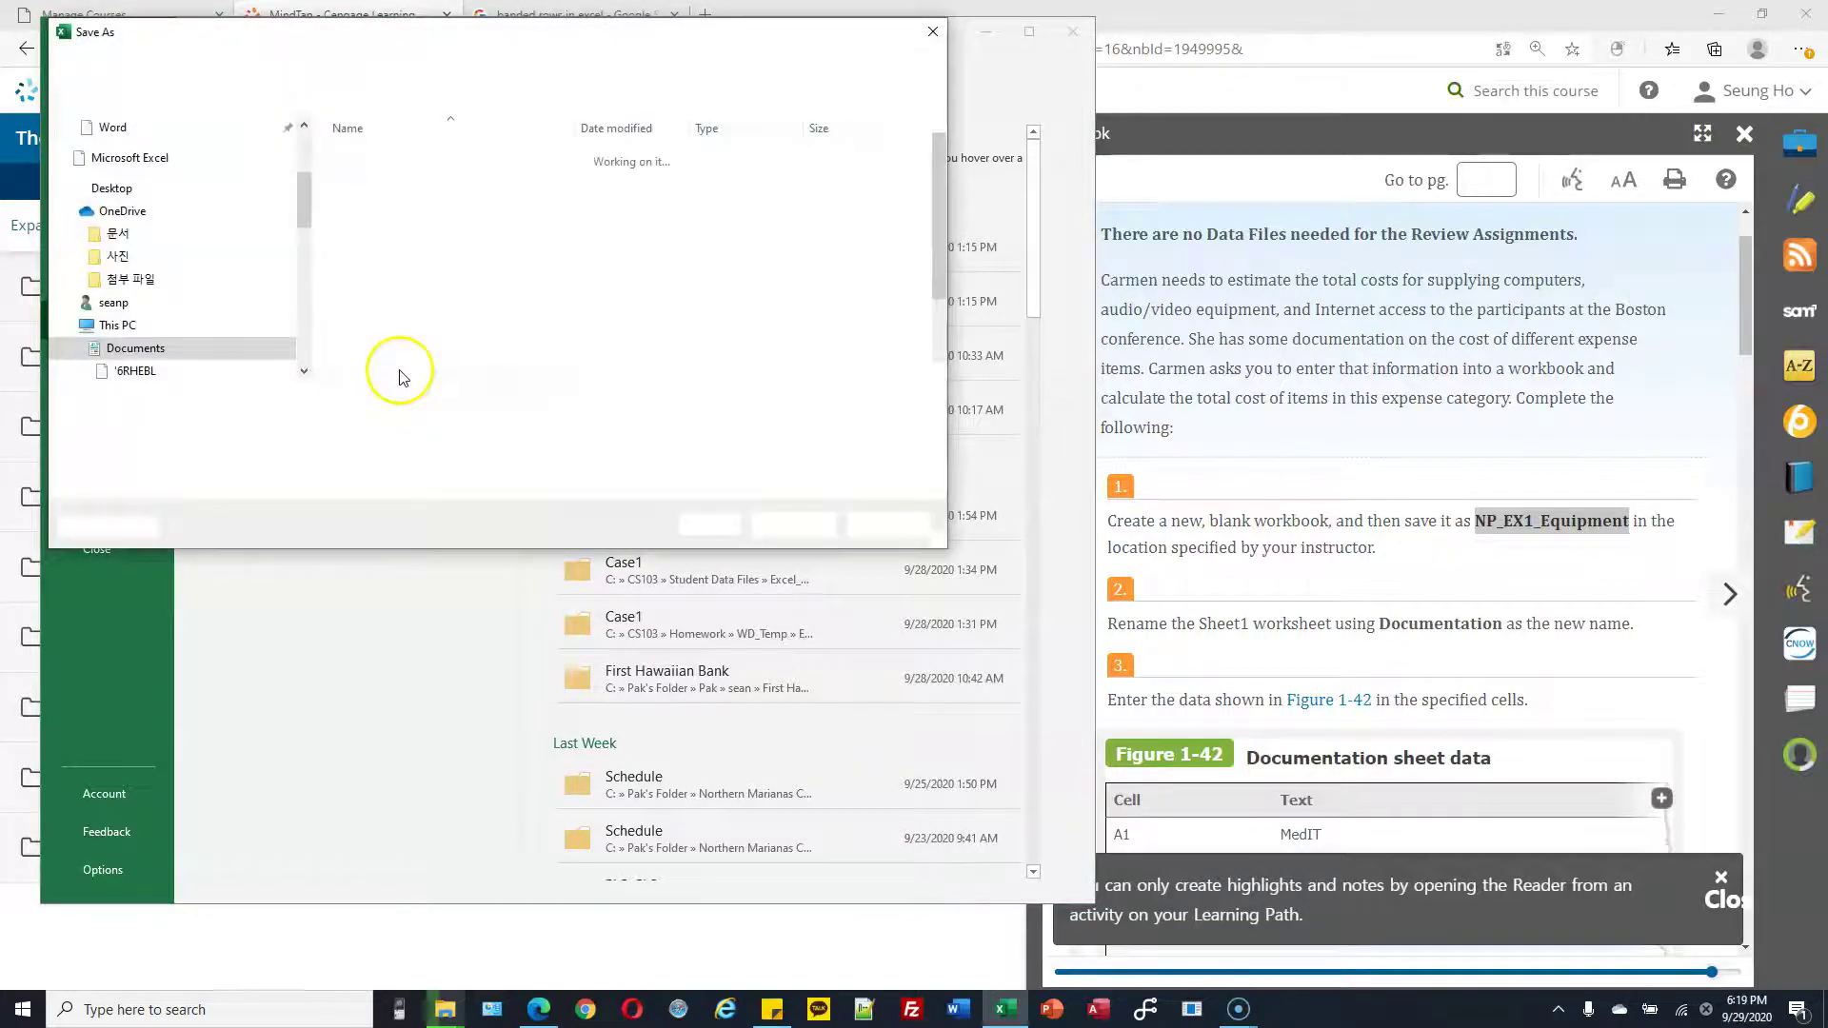
drag(304, 214, 305, 357)
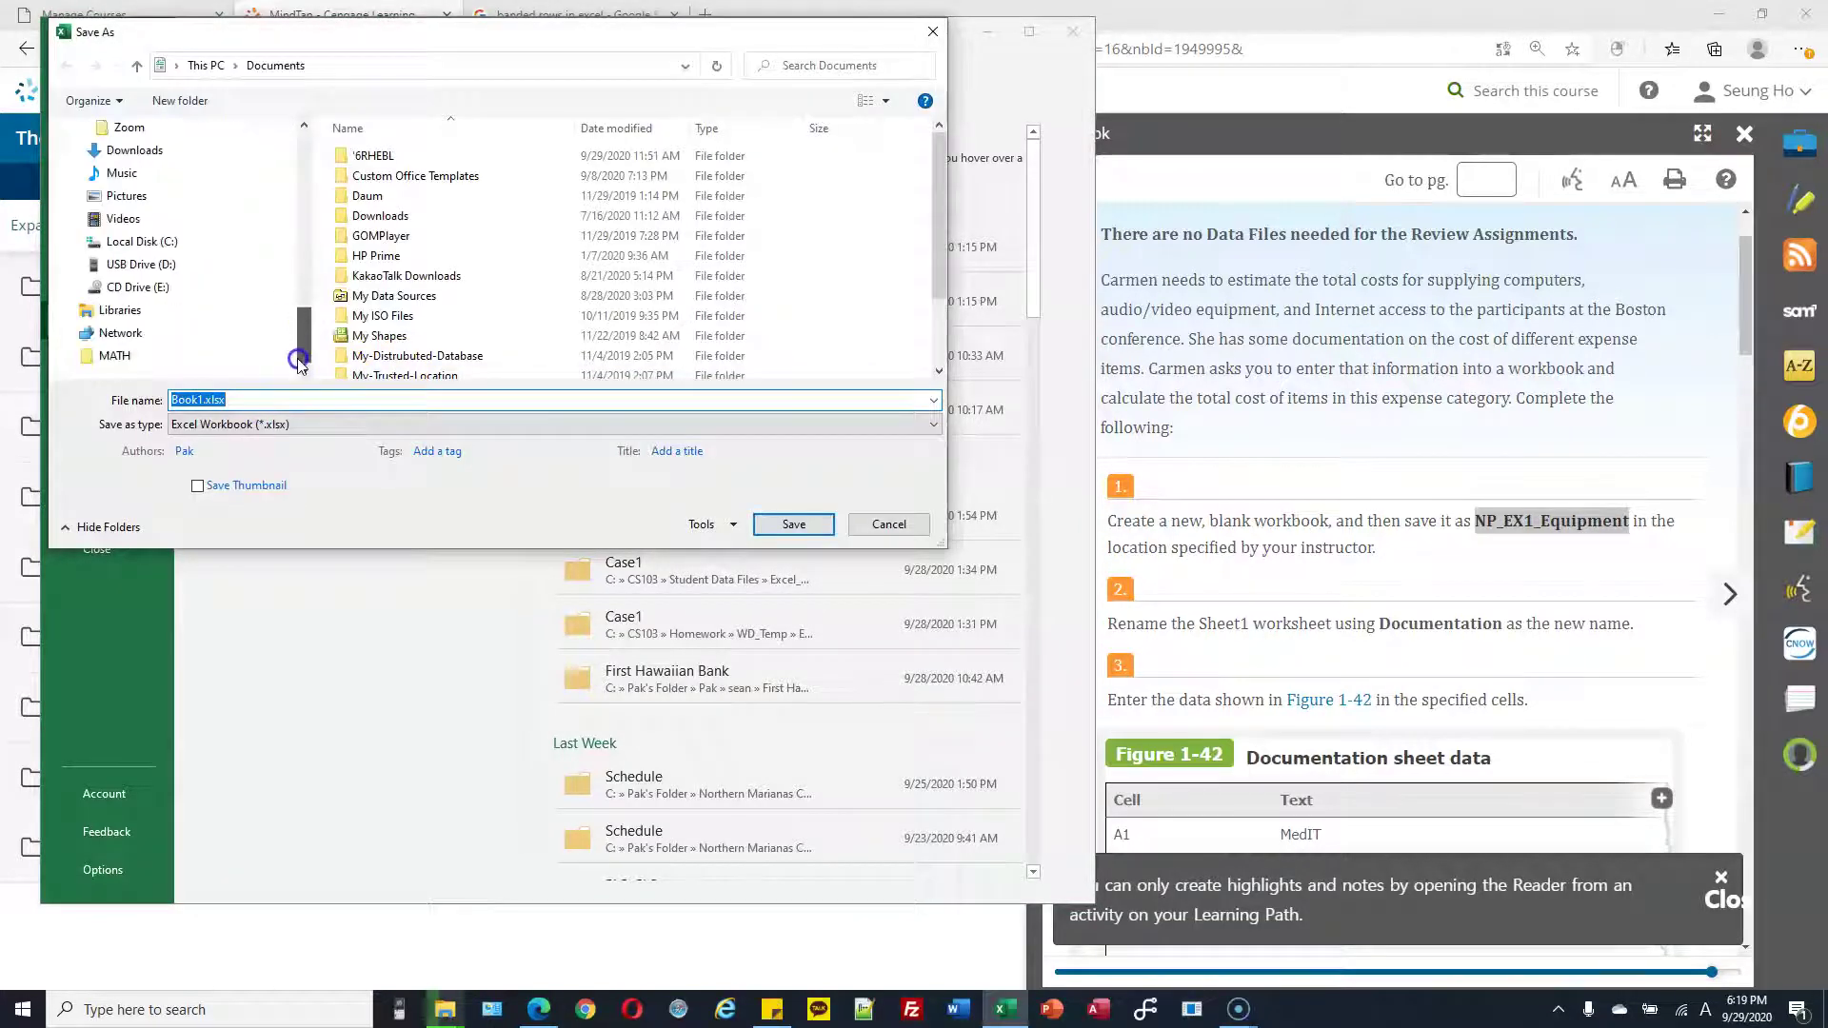
click(86, 238)
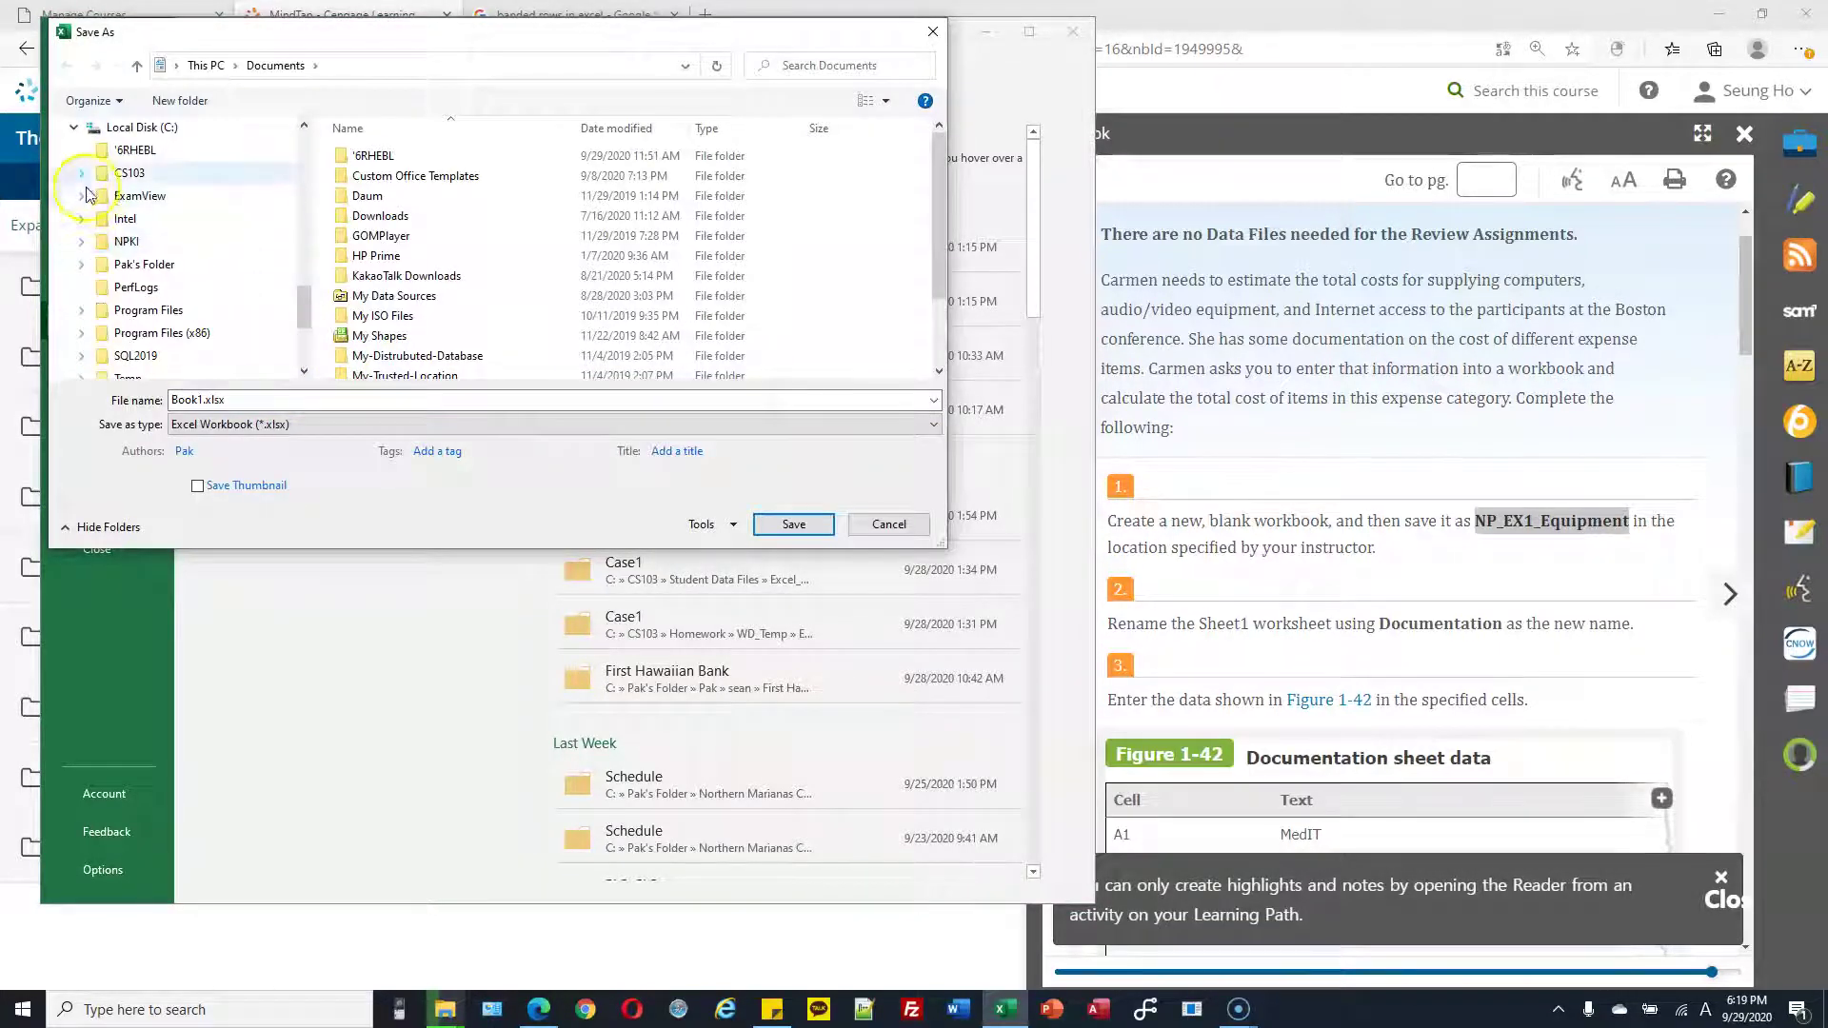
click(81, 172)
click(147, 196)
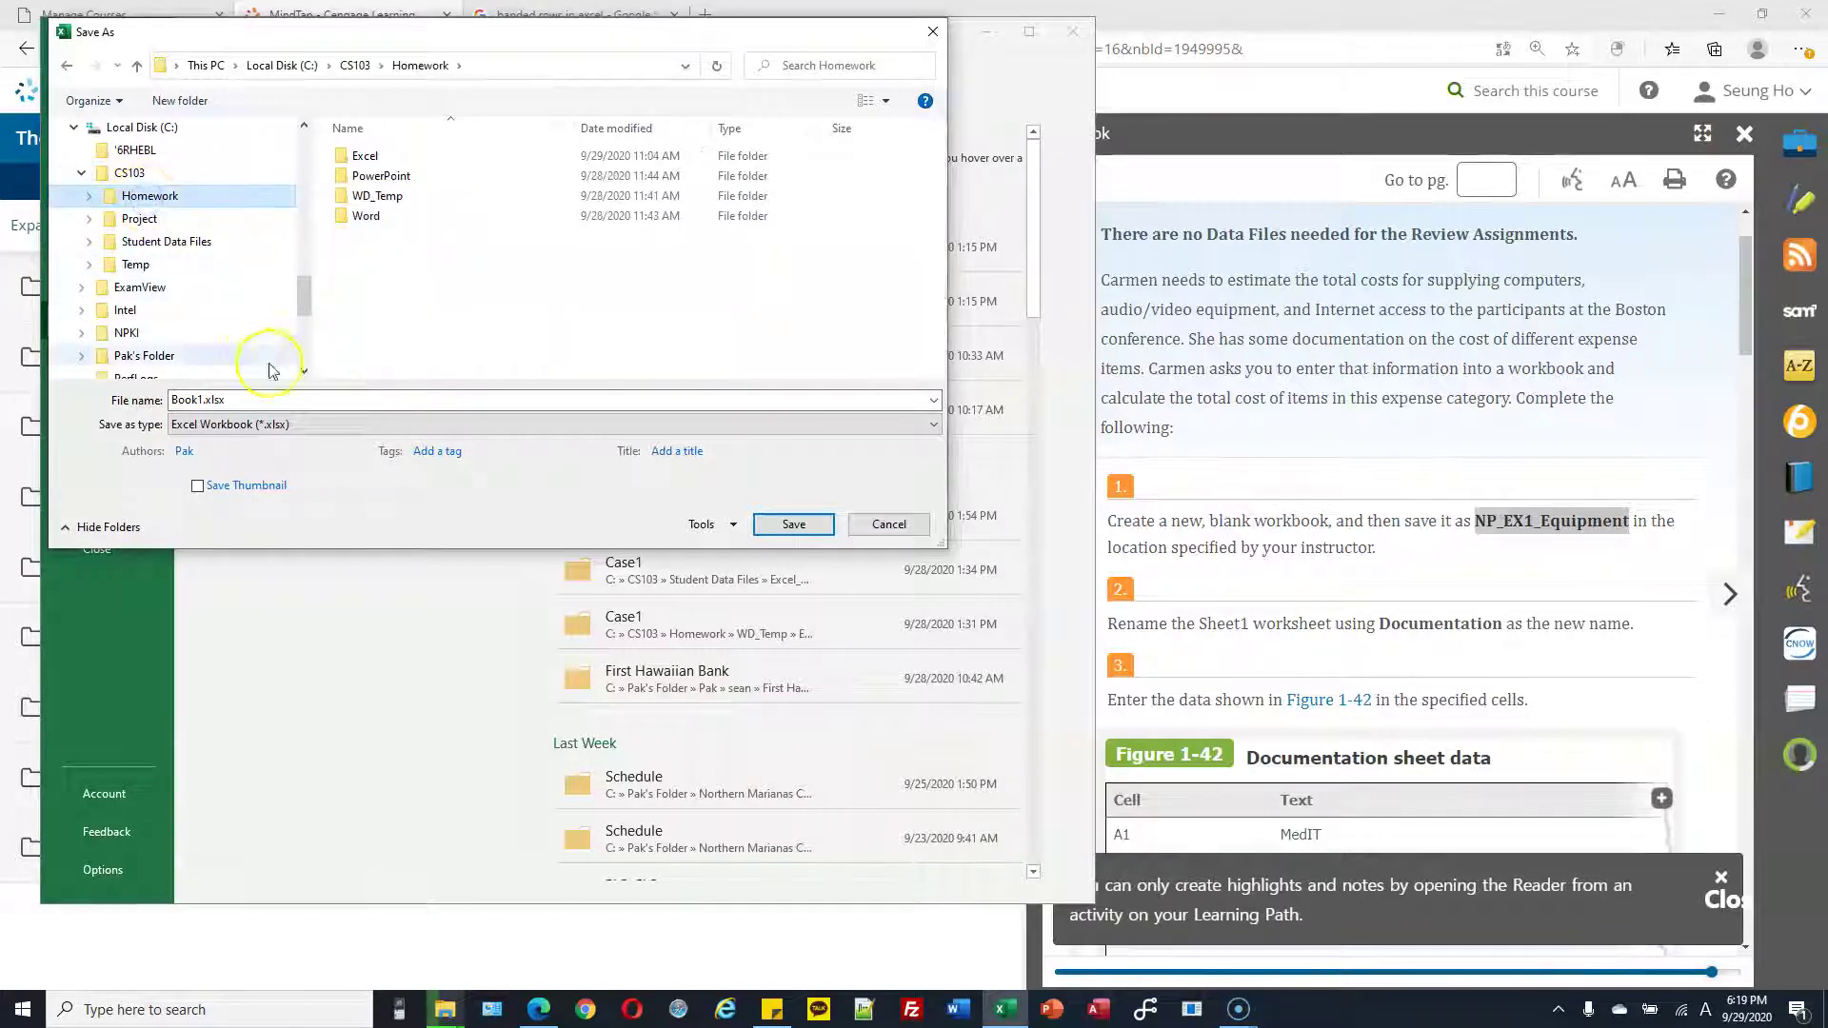
click(242, 400)
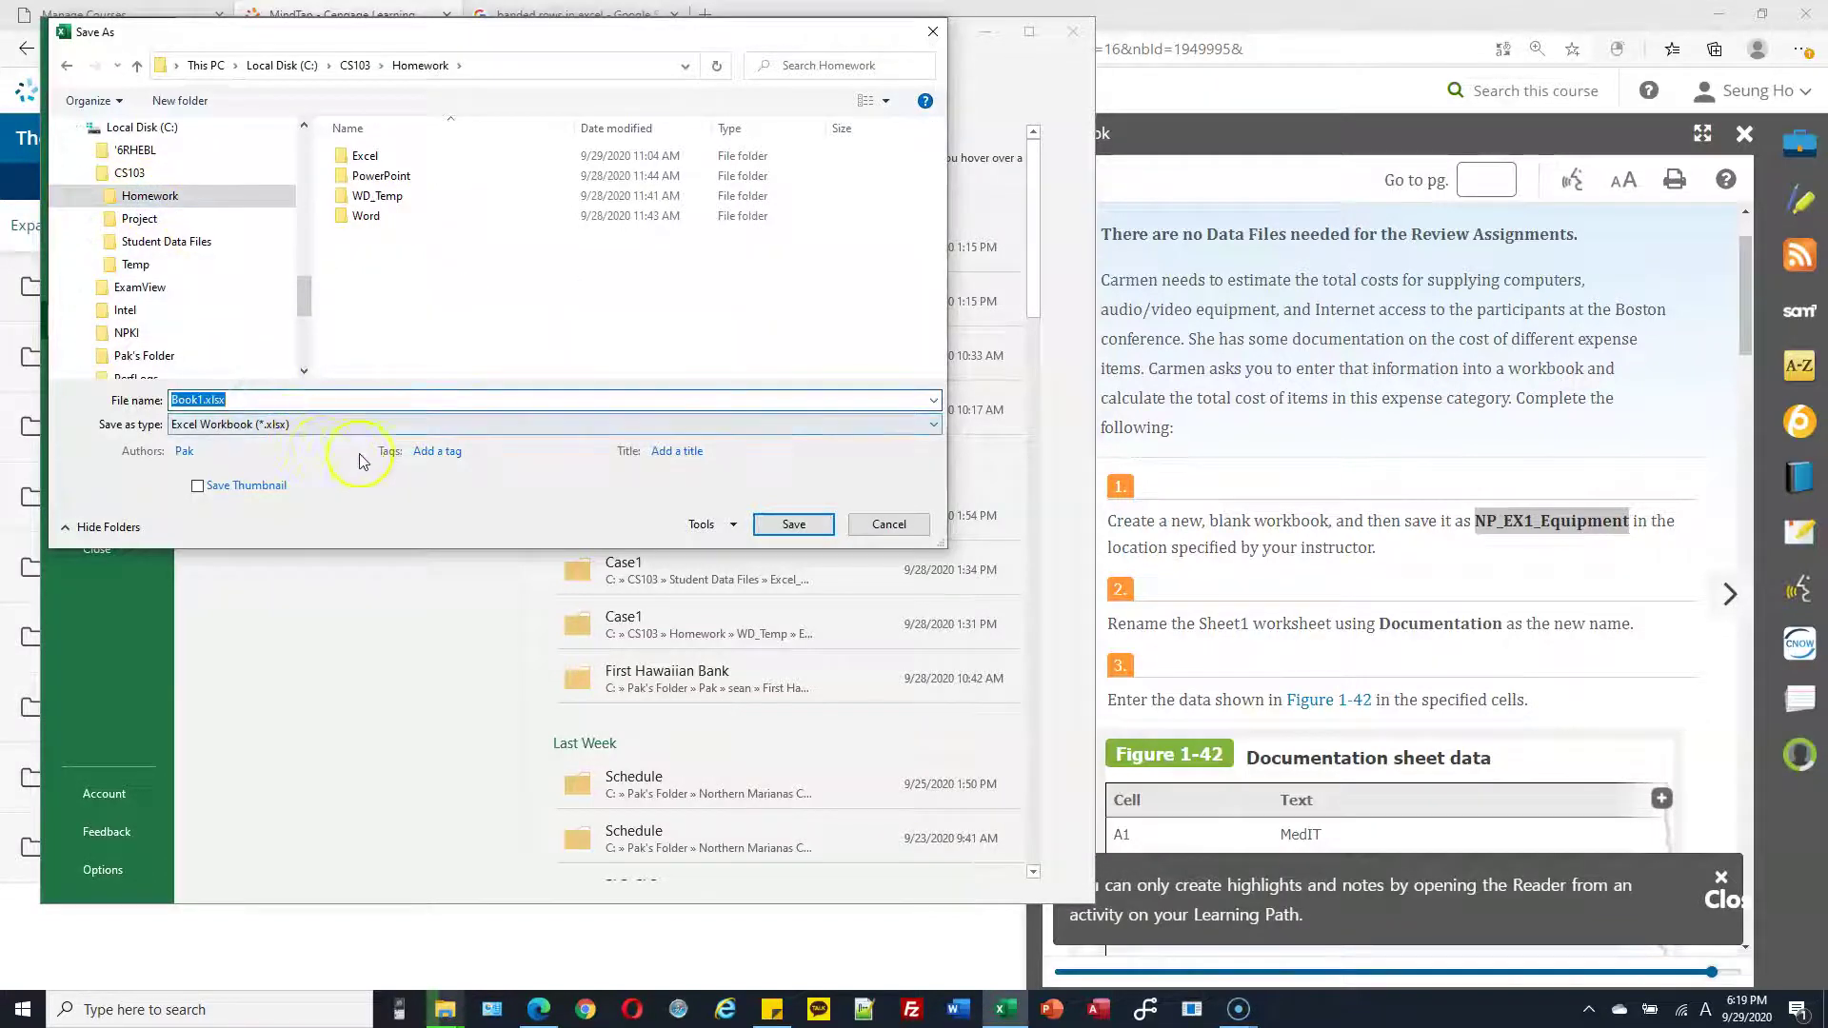
Save the workbook as NP_EX1_Equipment with the Excel Workbook file type
click(236, 400)
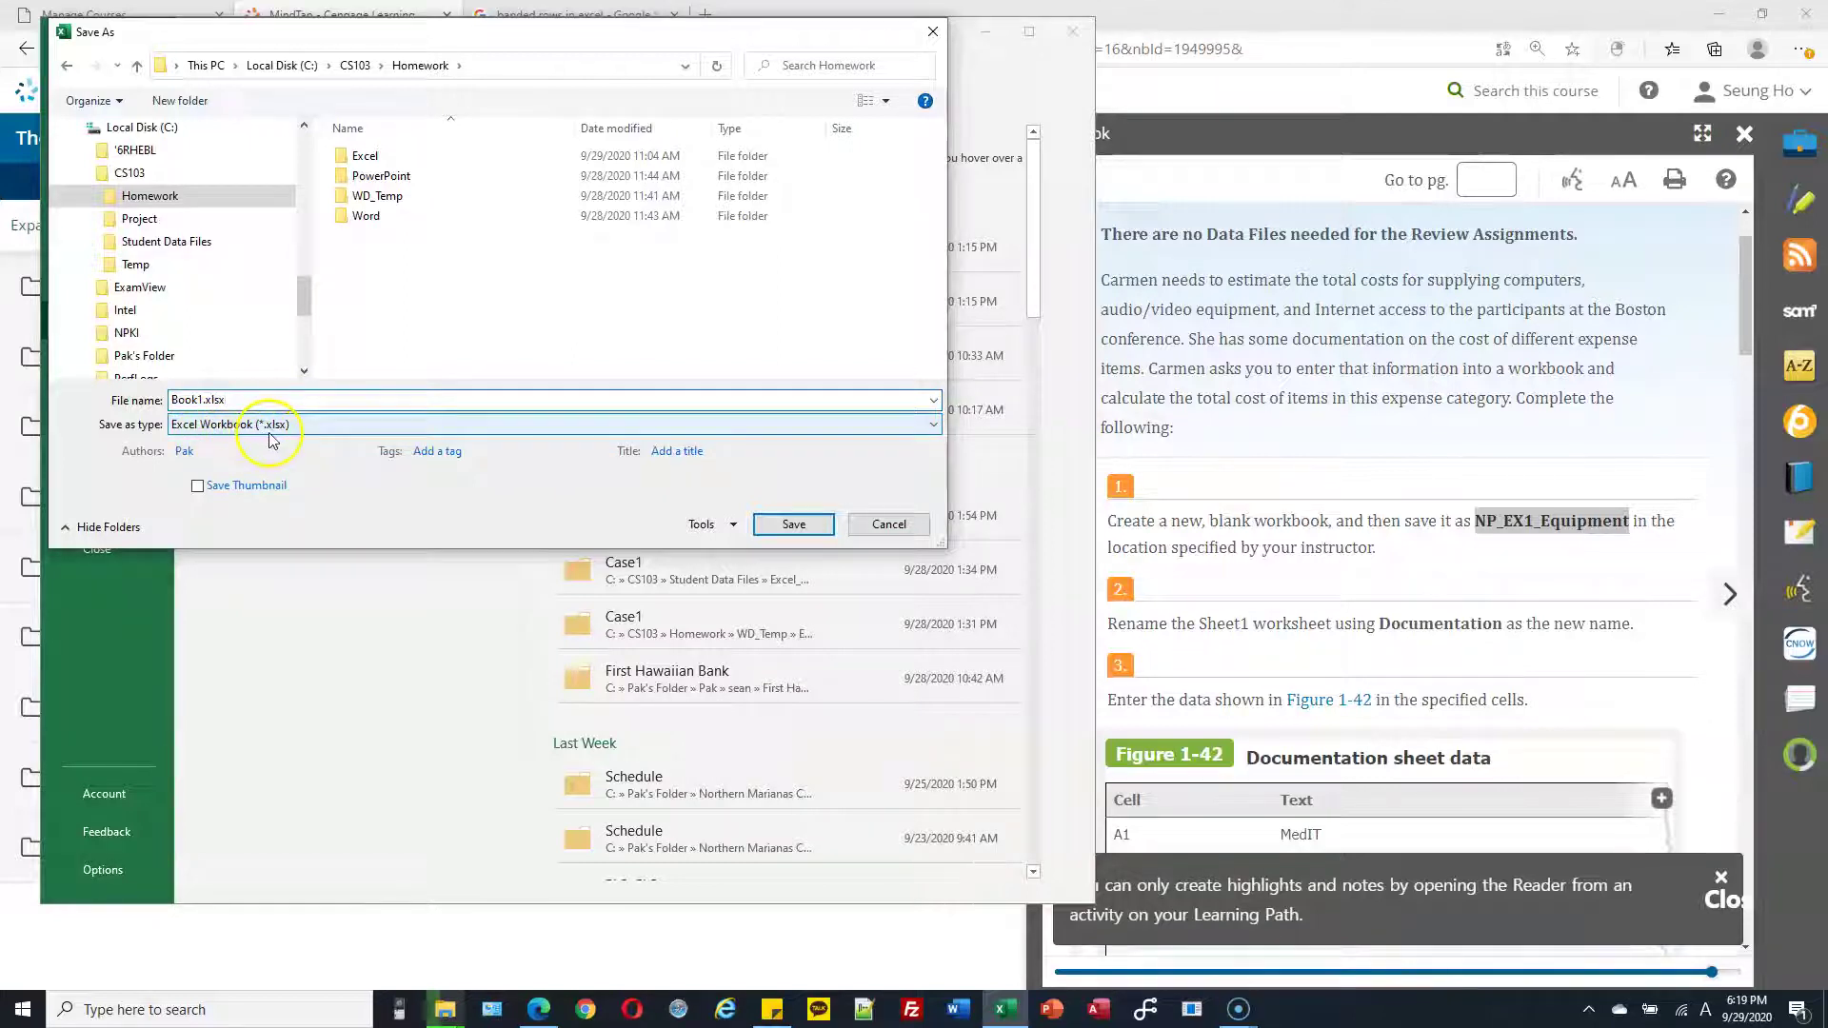
drag(226, 399, 155, 398)
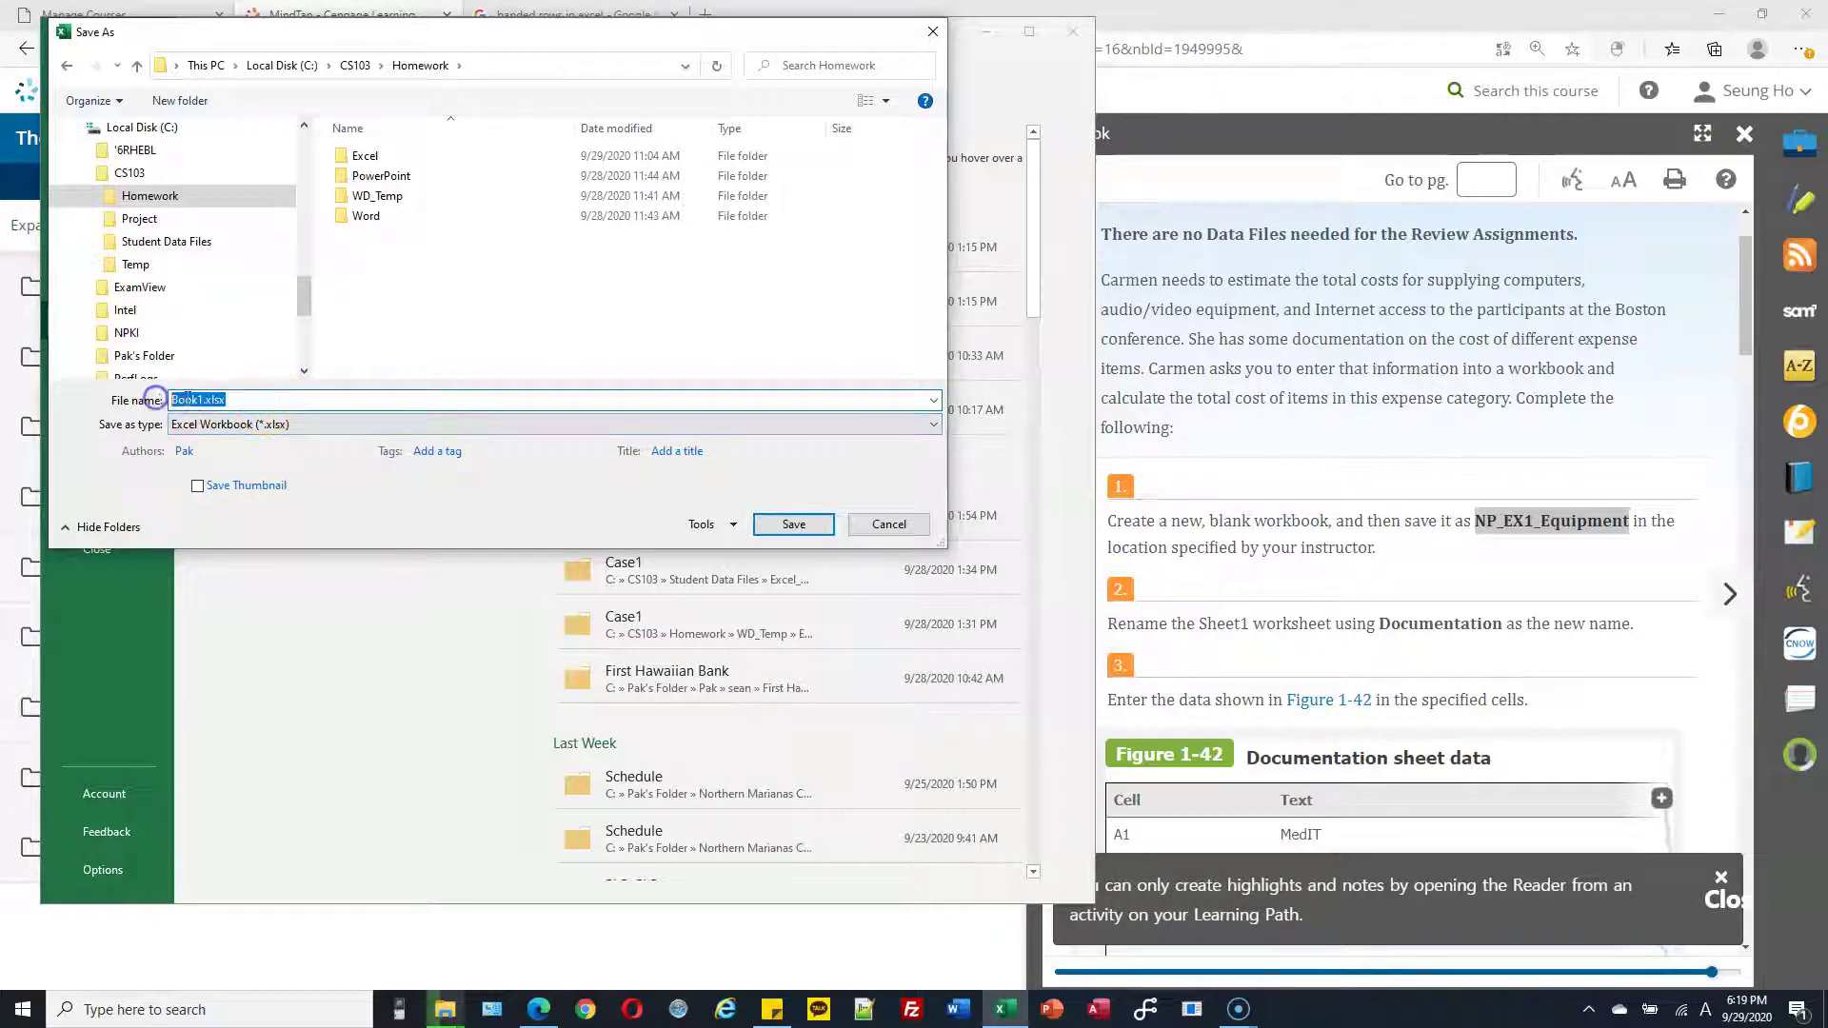
text(NP_EX1_Equipment)
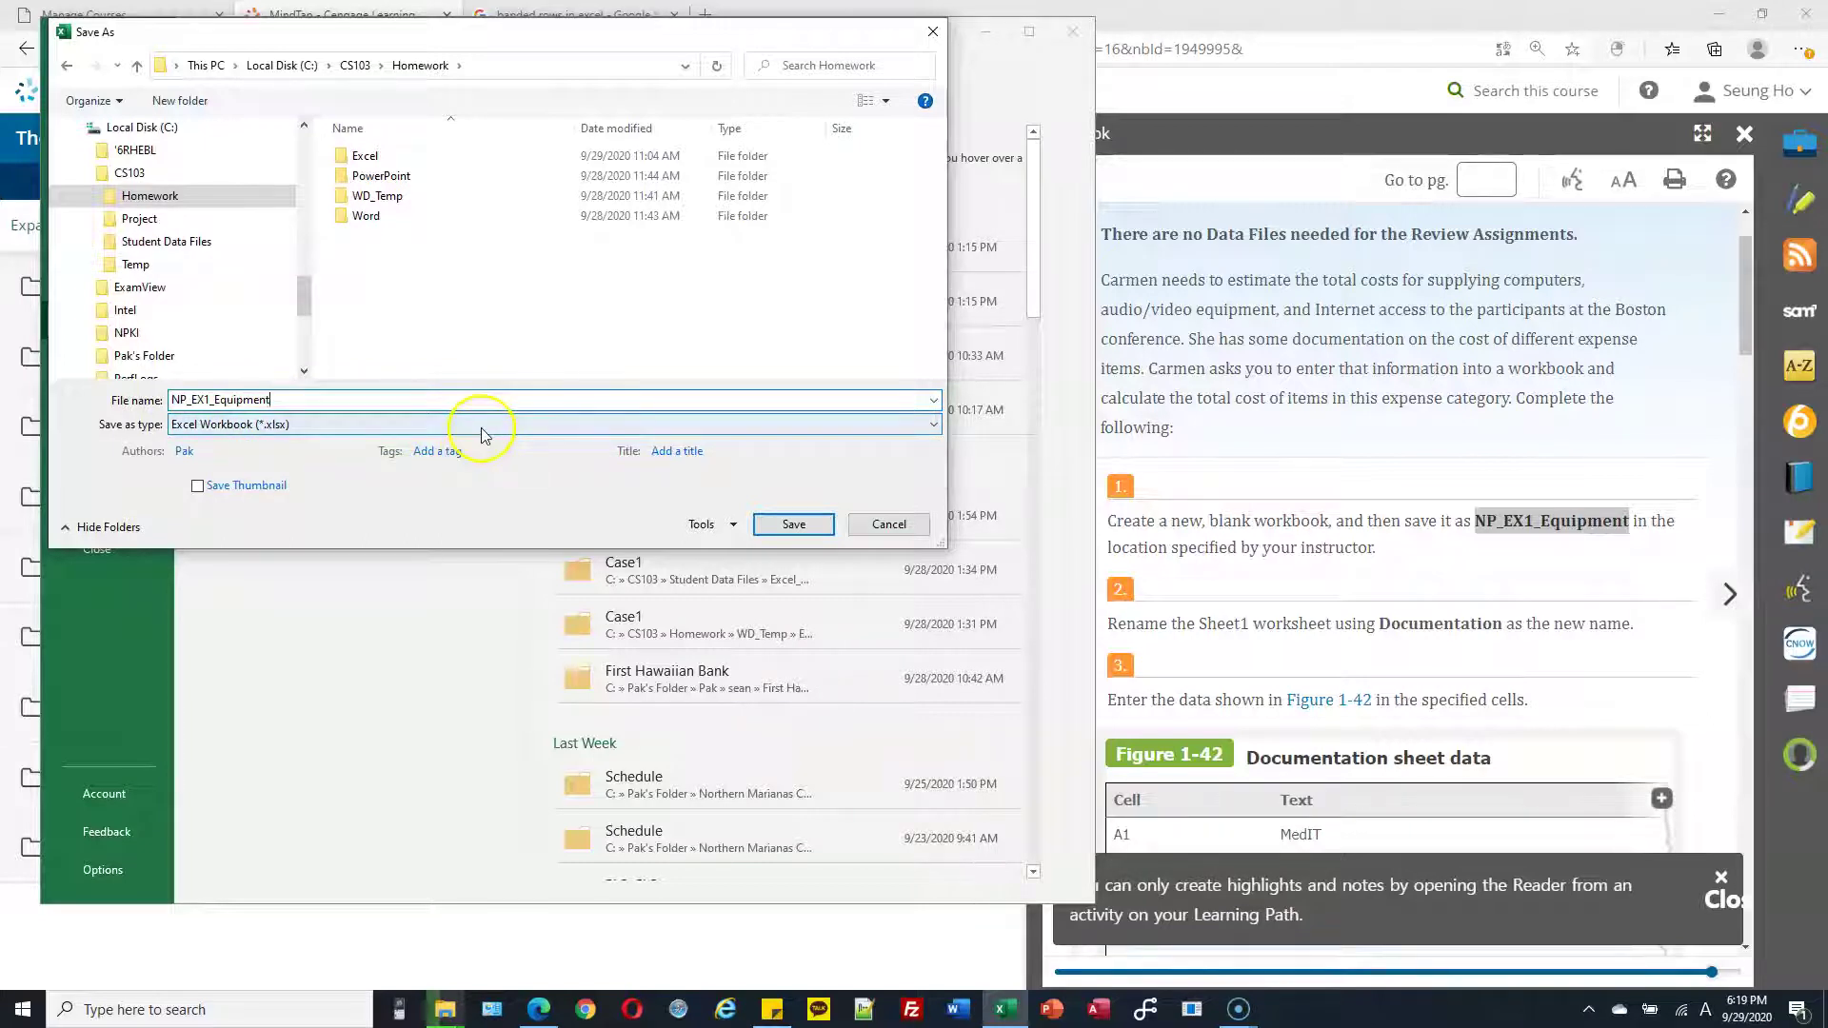
click(481, 426)
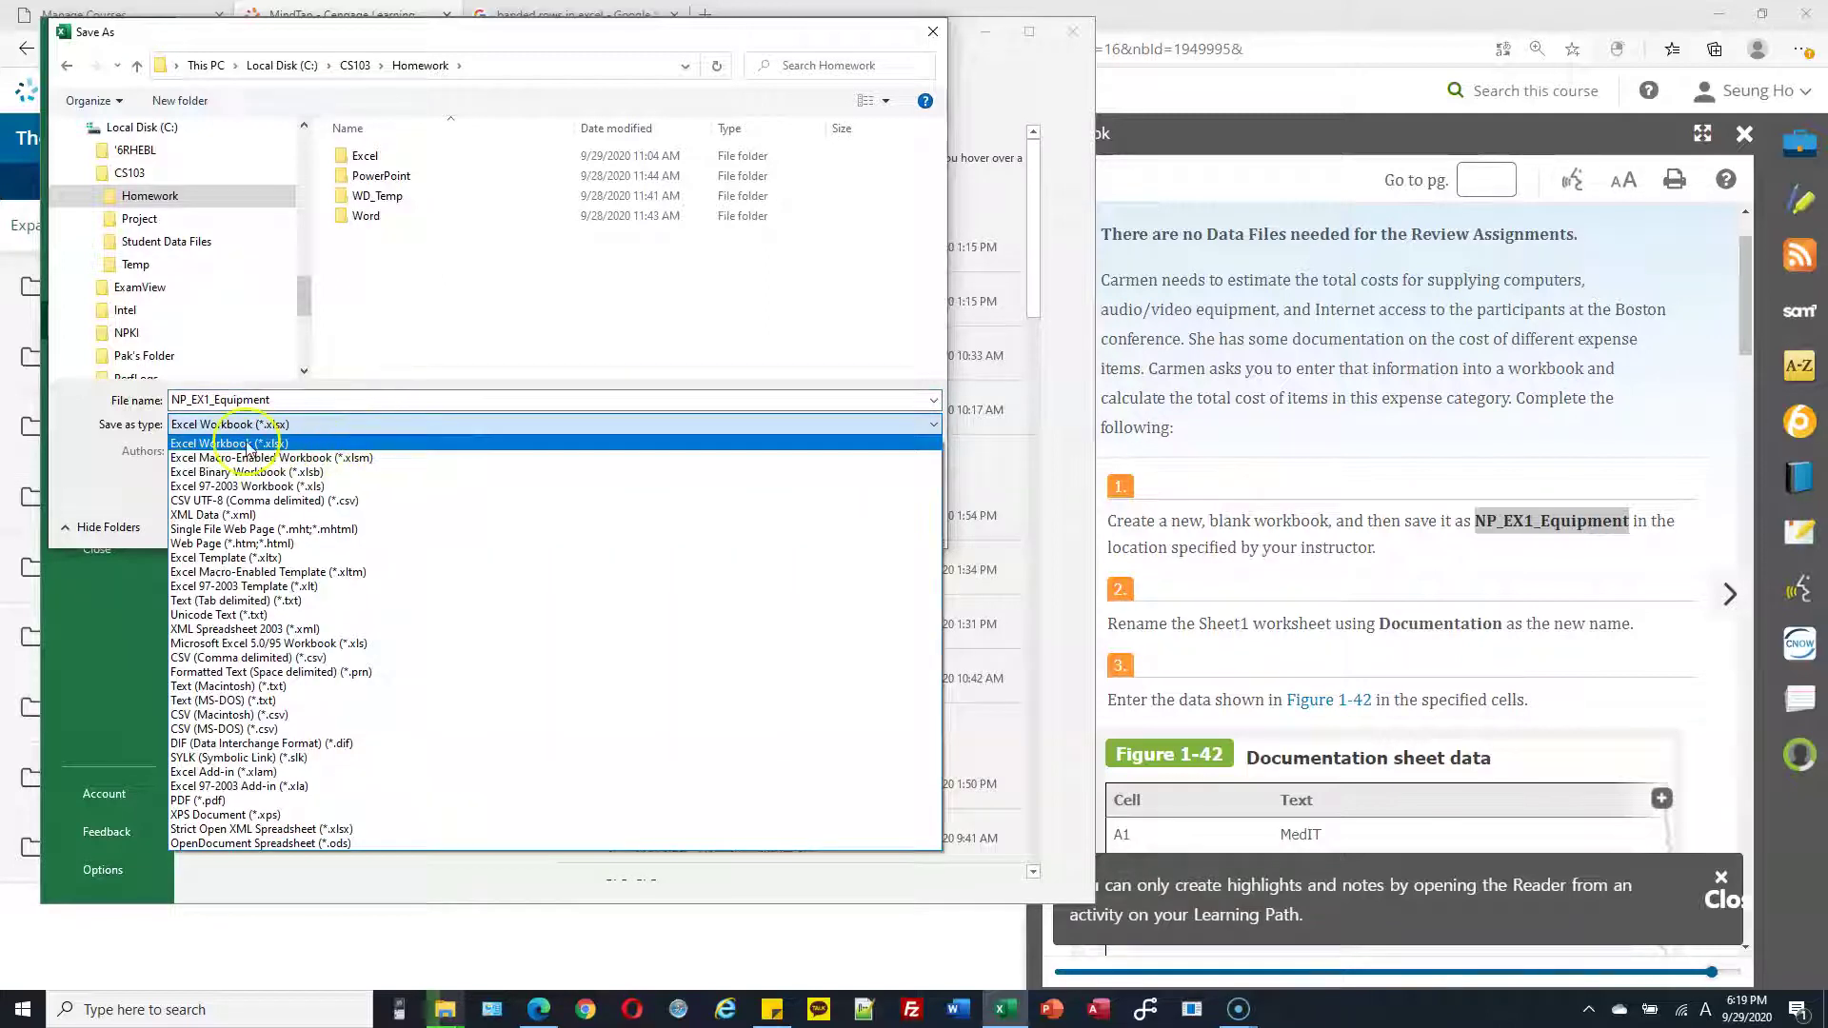
click(424, 399)
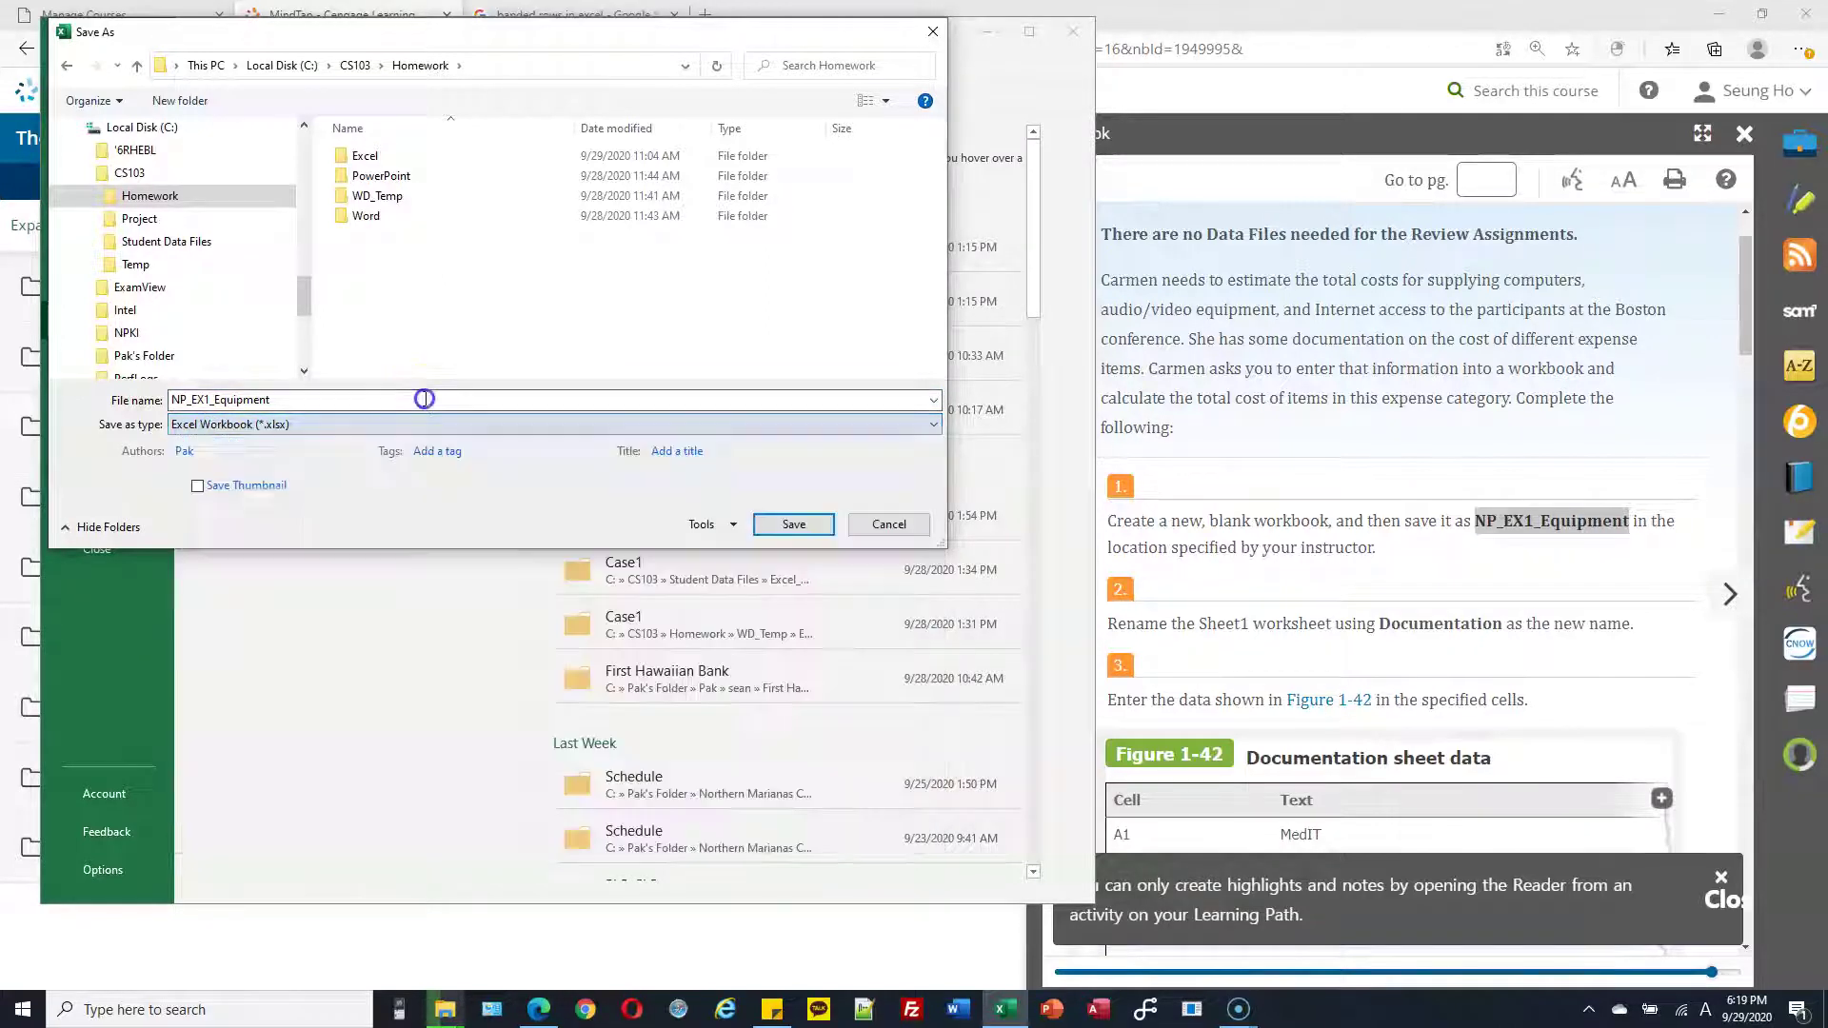
click(799, 524)
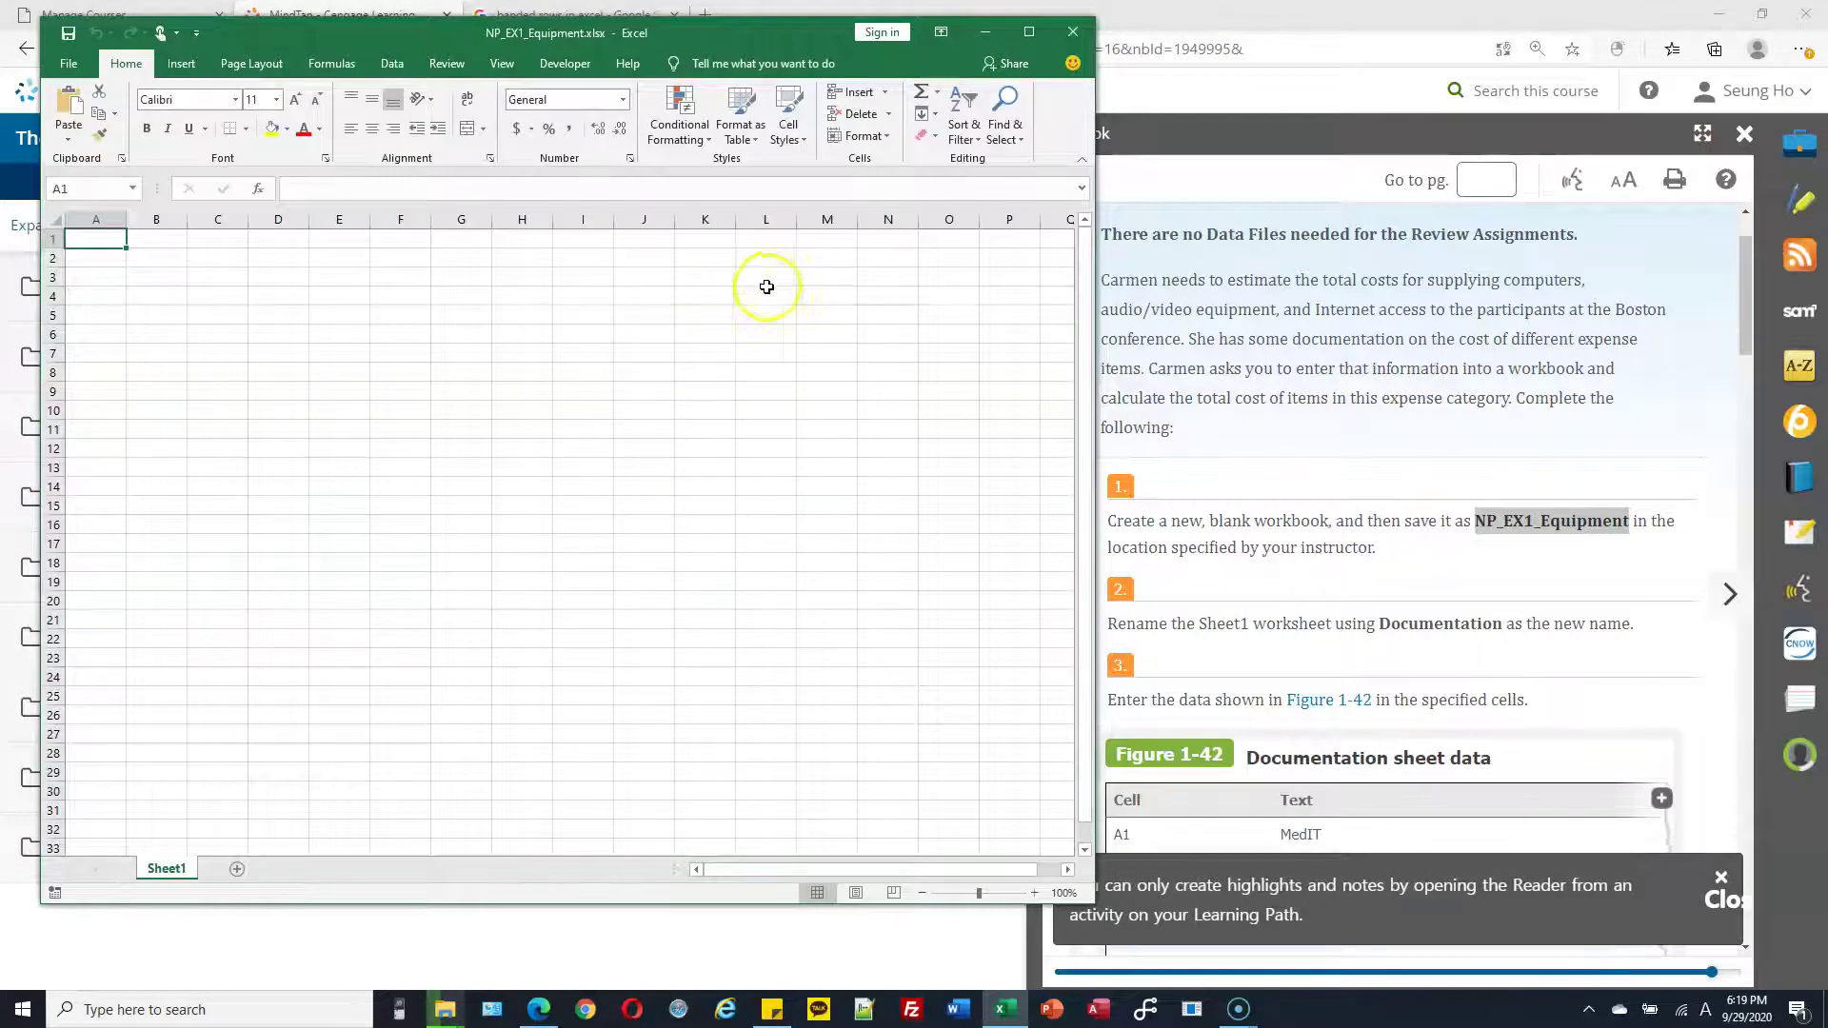
Rename the Sheet1 worksheet tab to Documentation
drag(764, 43, 731, 34)
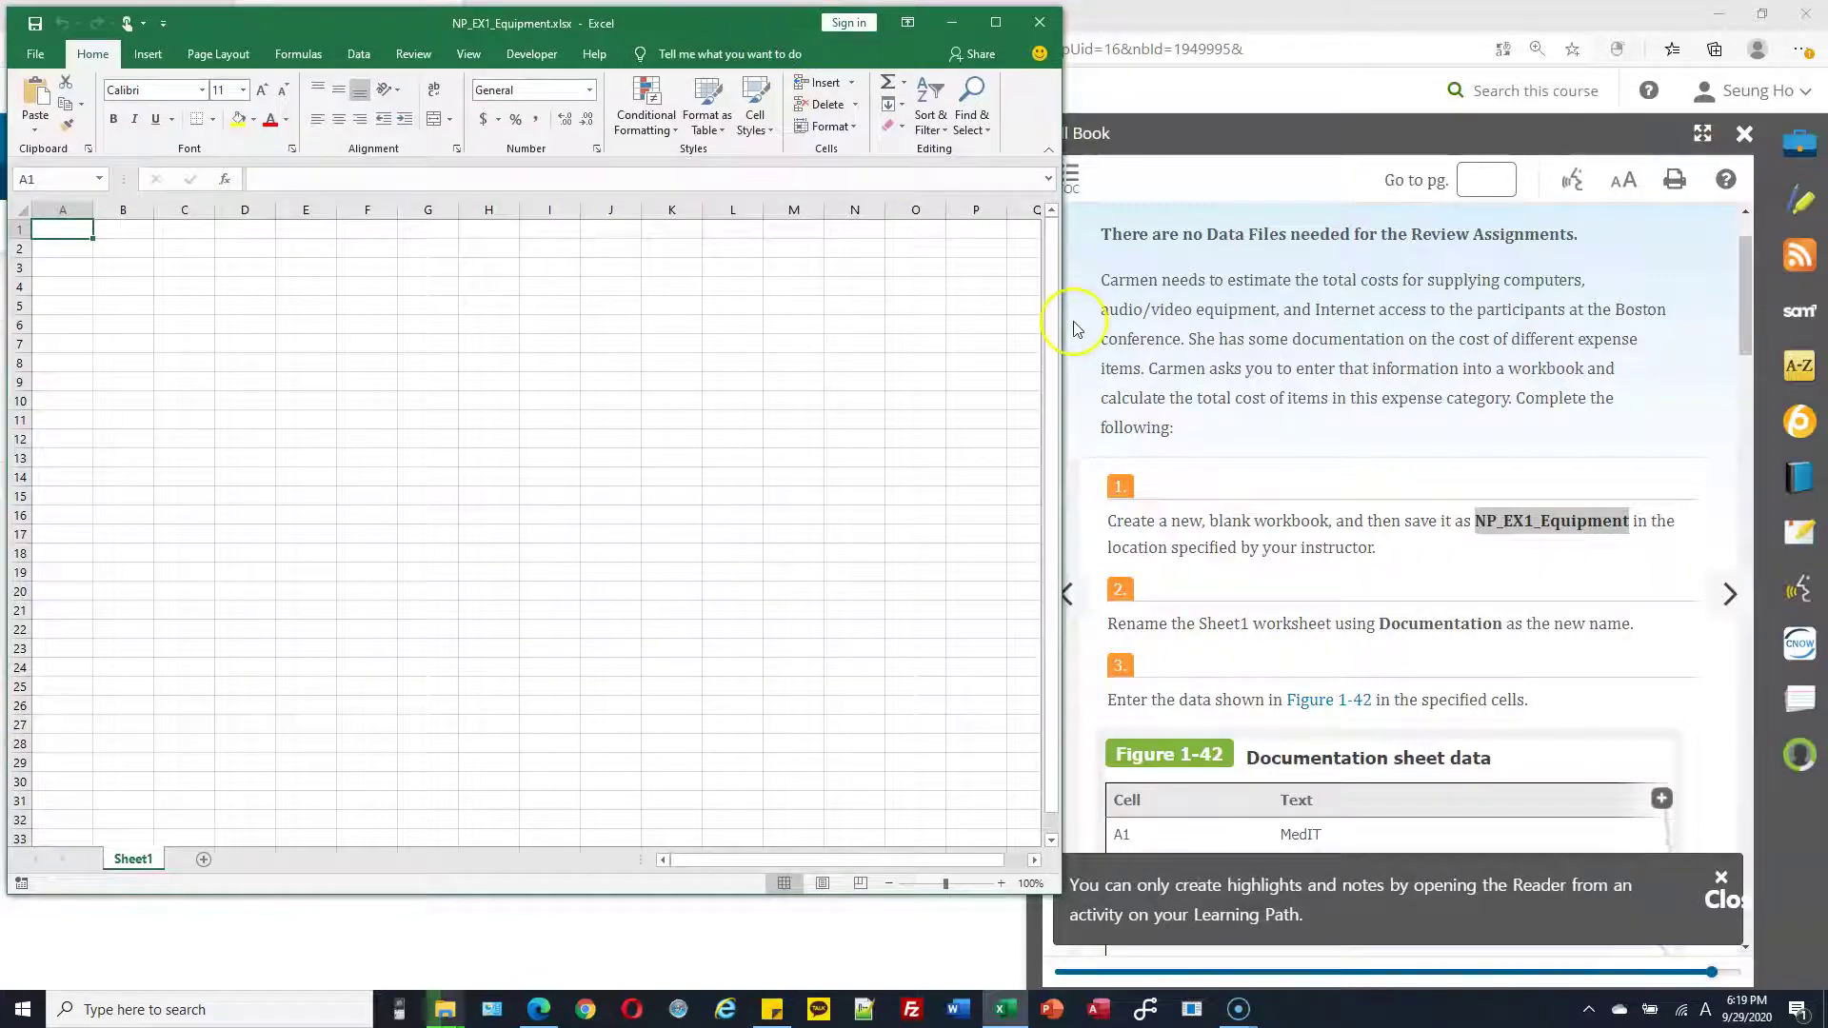
scroll(1280, 519, down, 1)
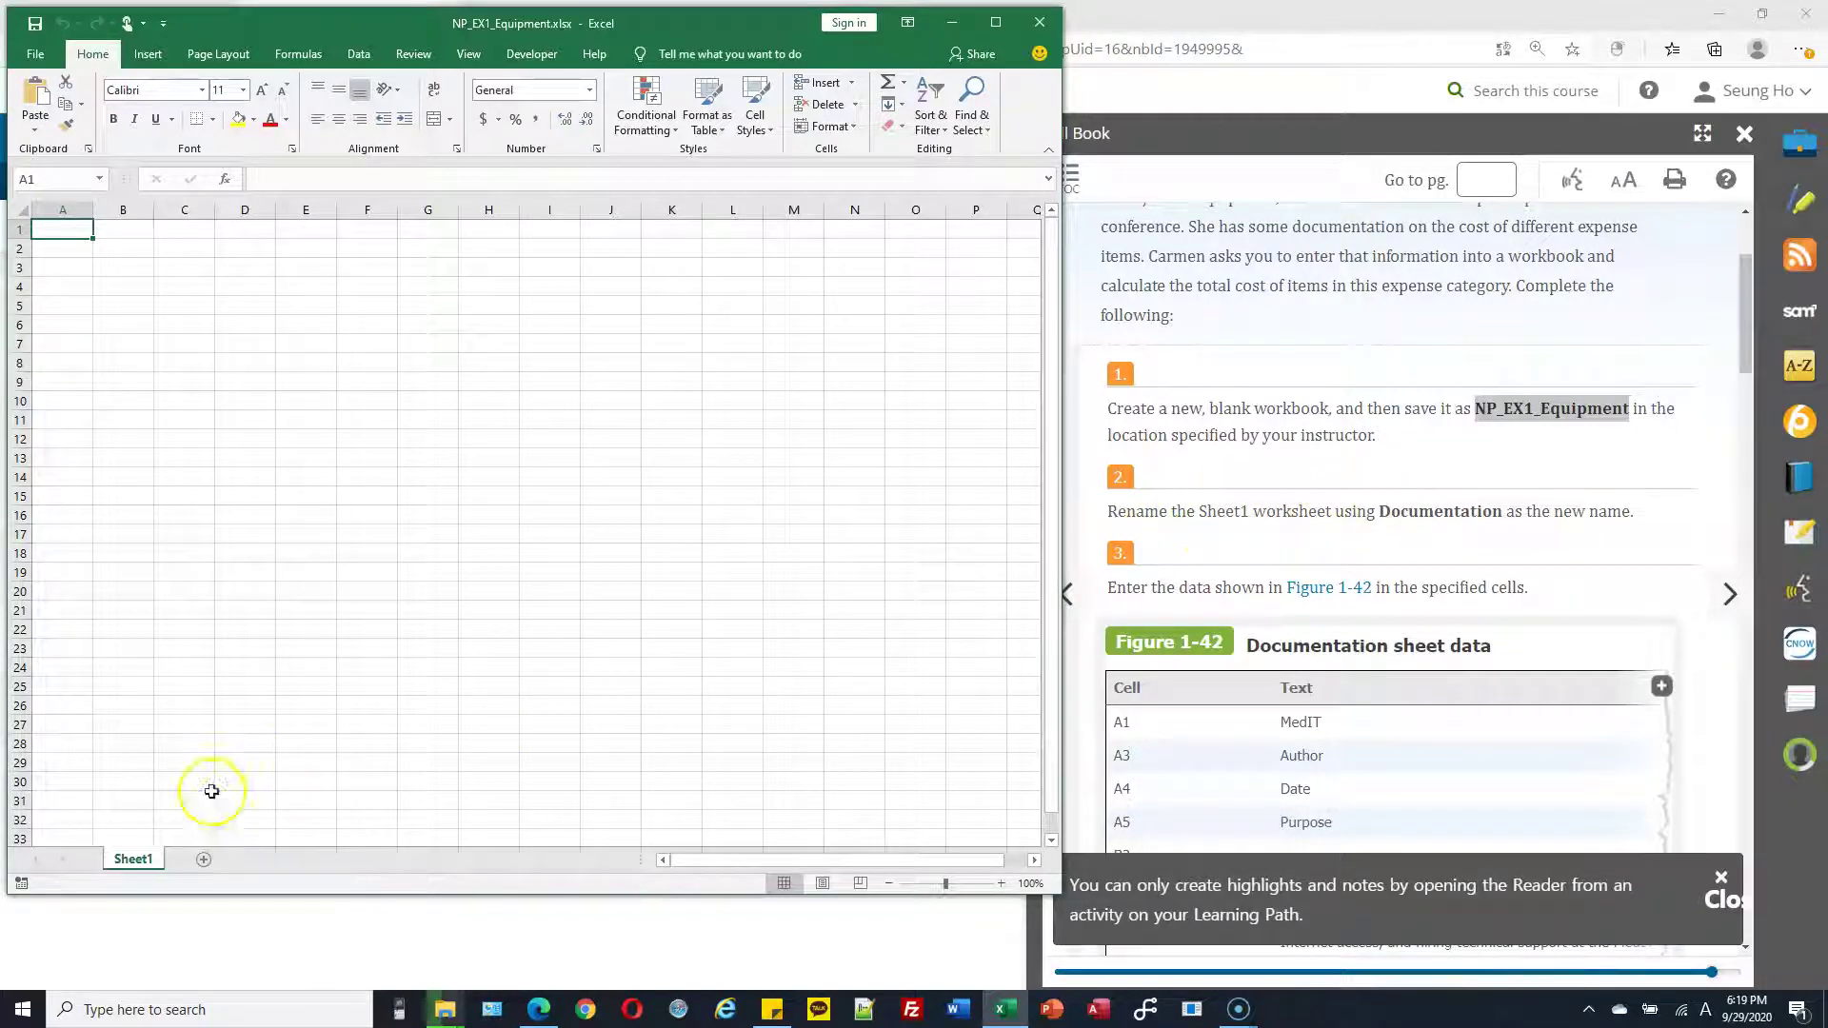
double_click(143, 862)
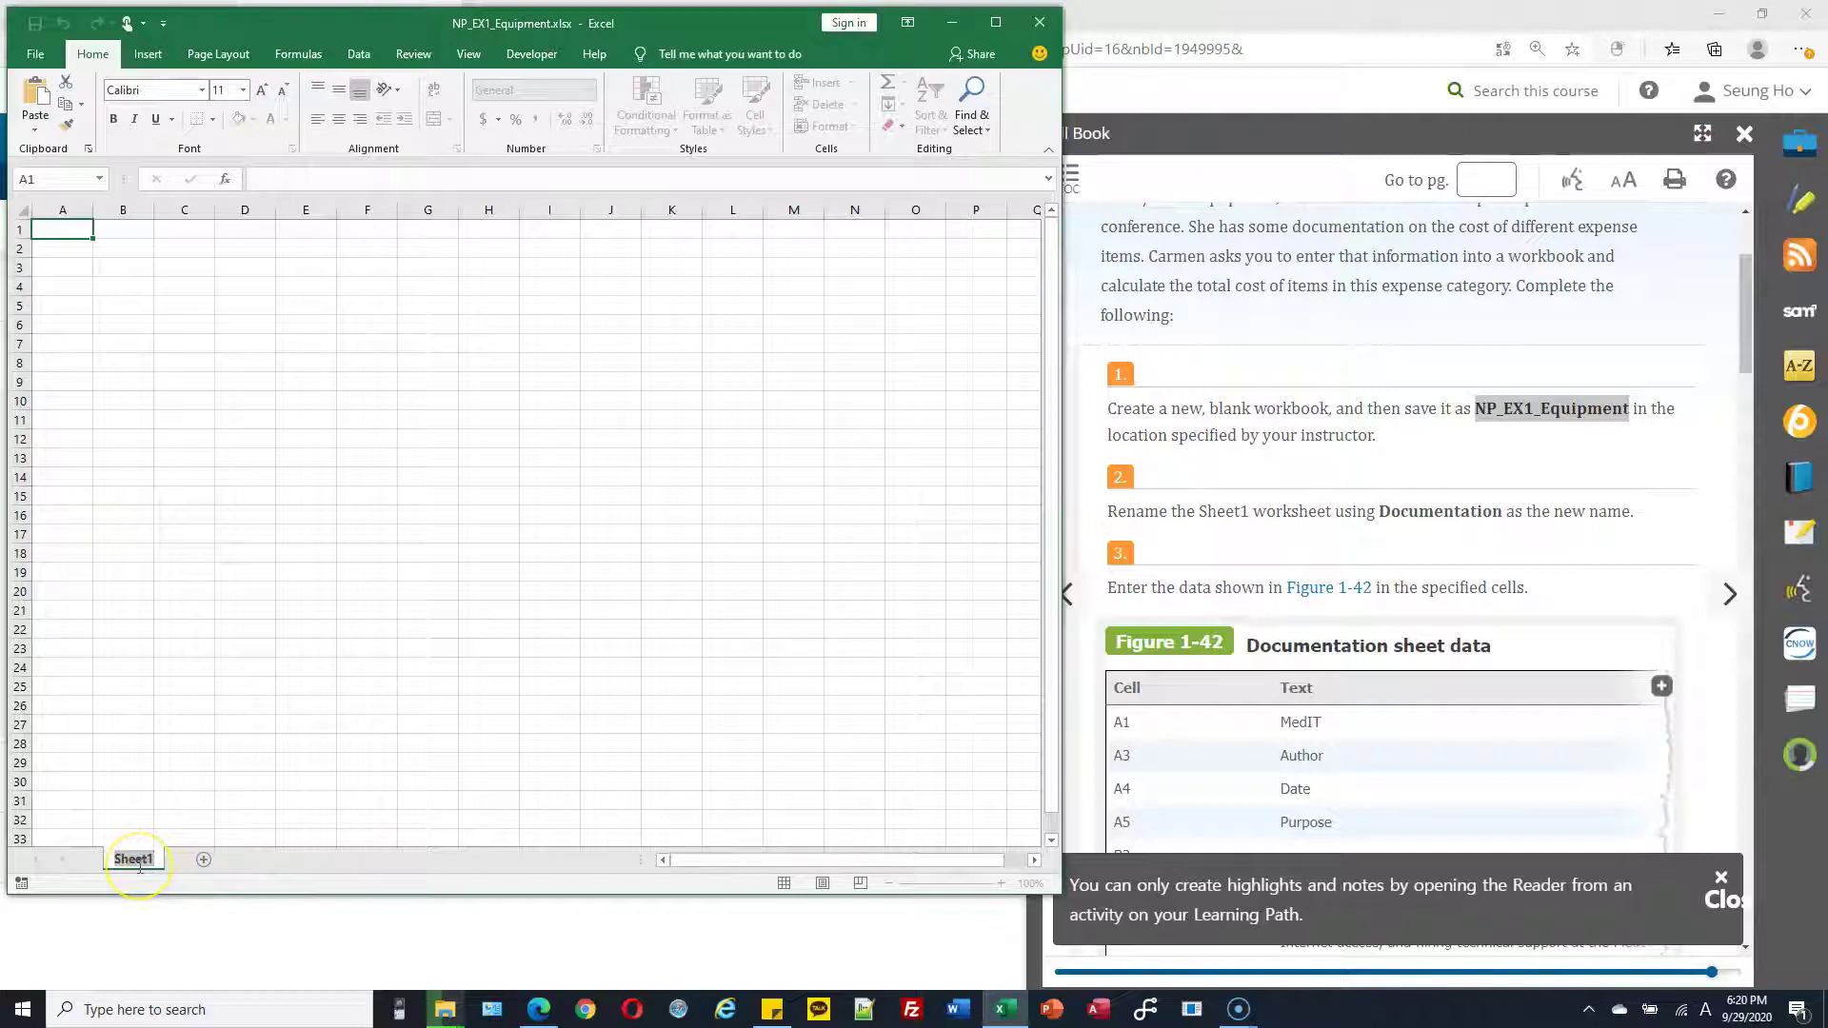
text(Documentation)
key(Return)
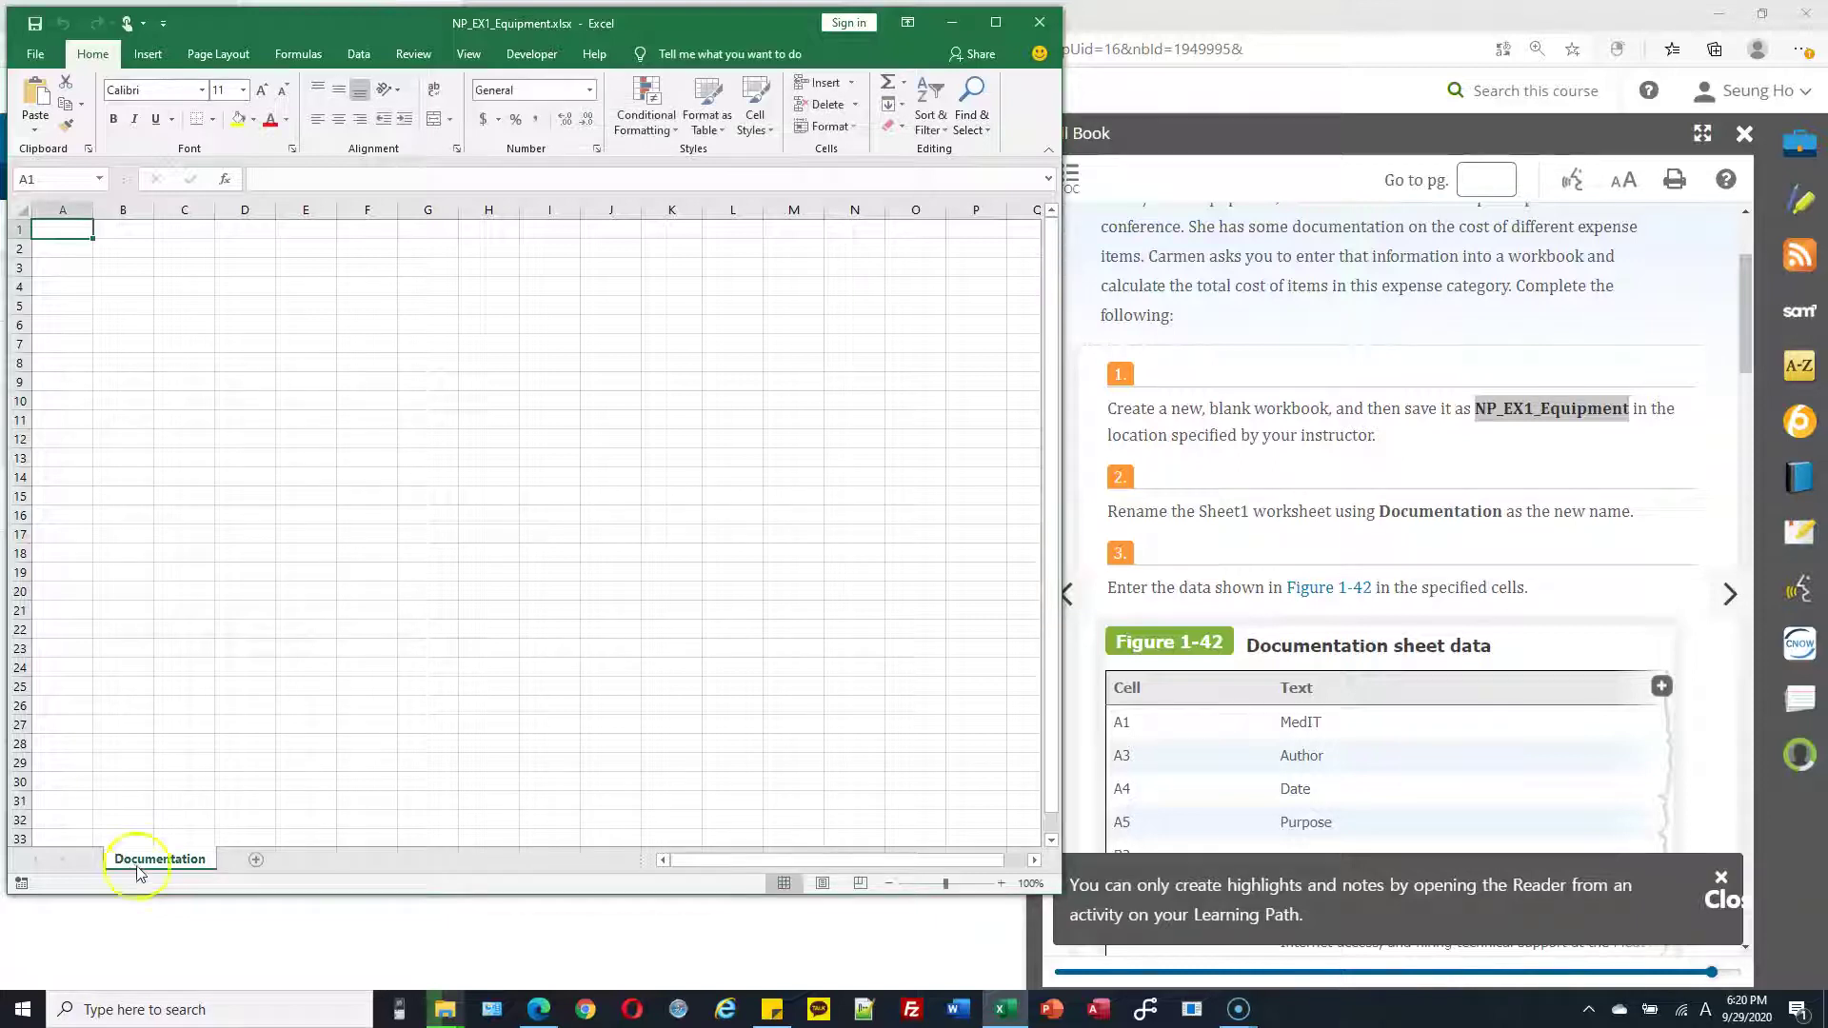
right_click(158, 866)
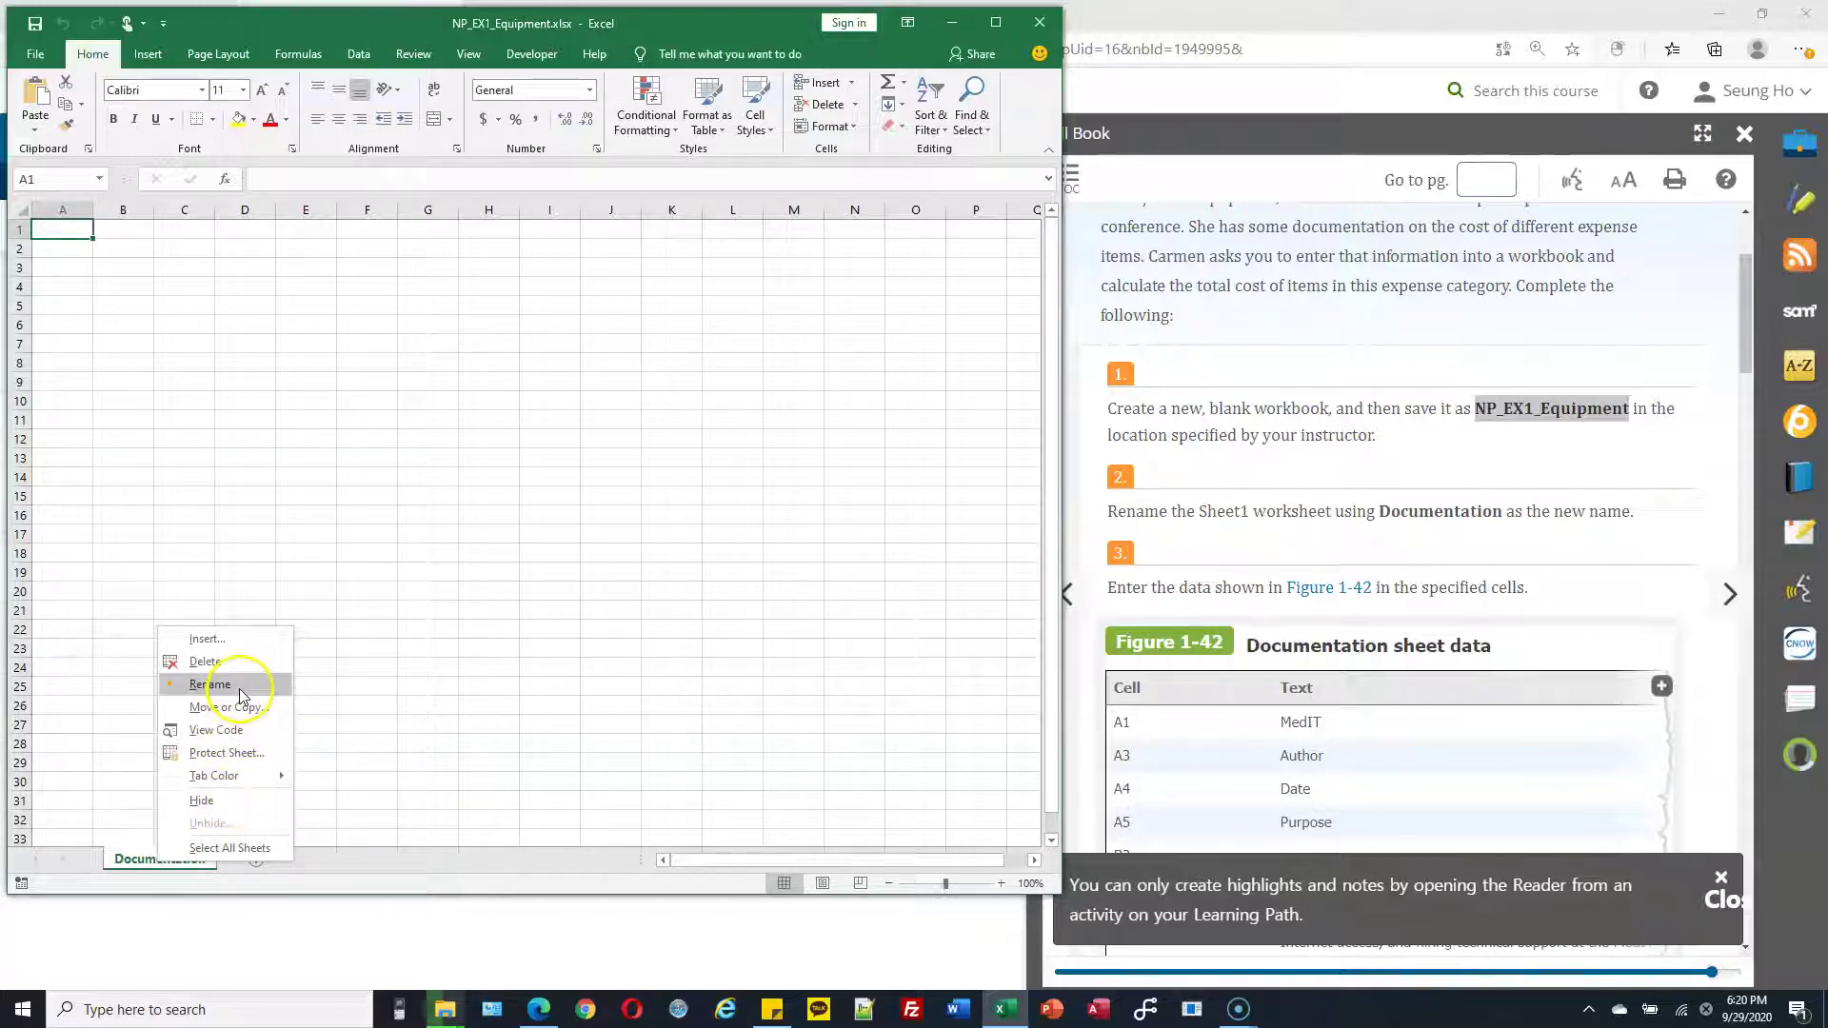
click(240, 687)
click(191, 859)
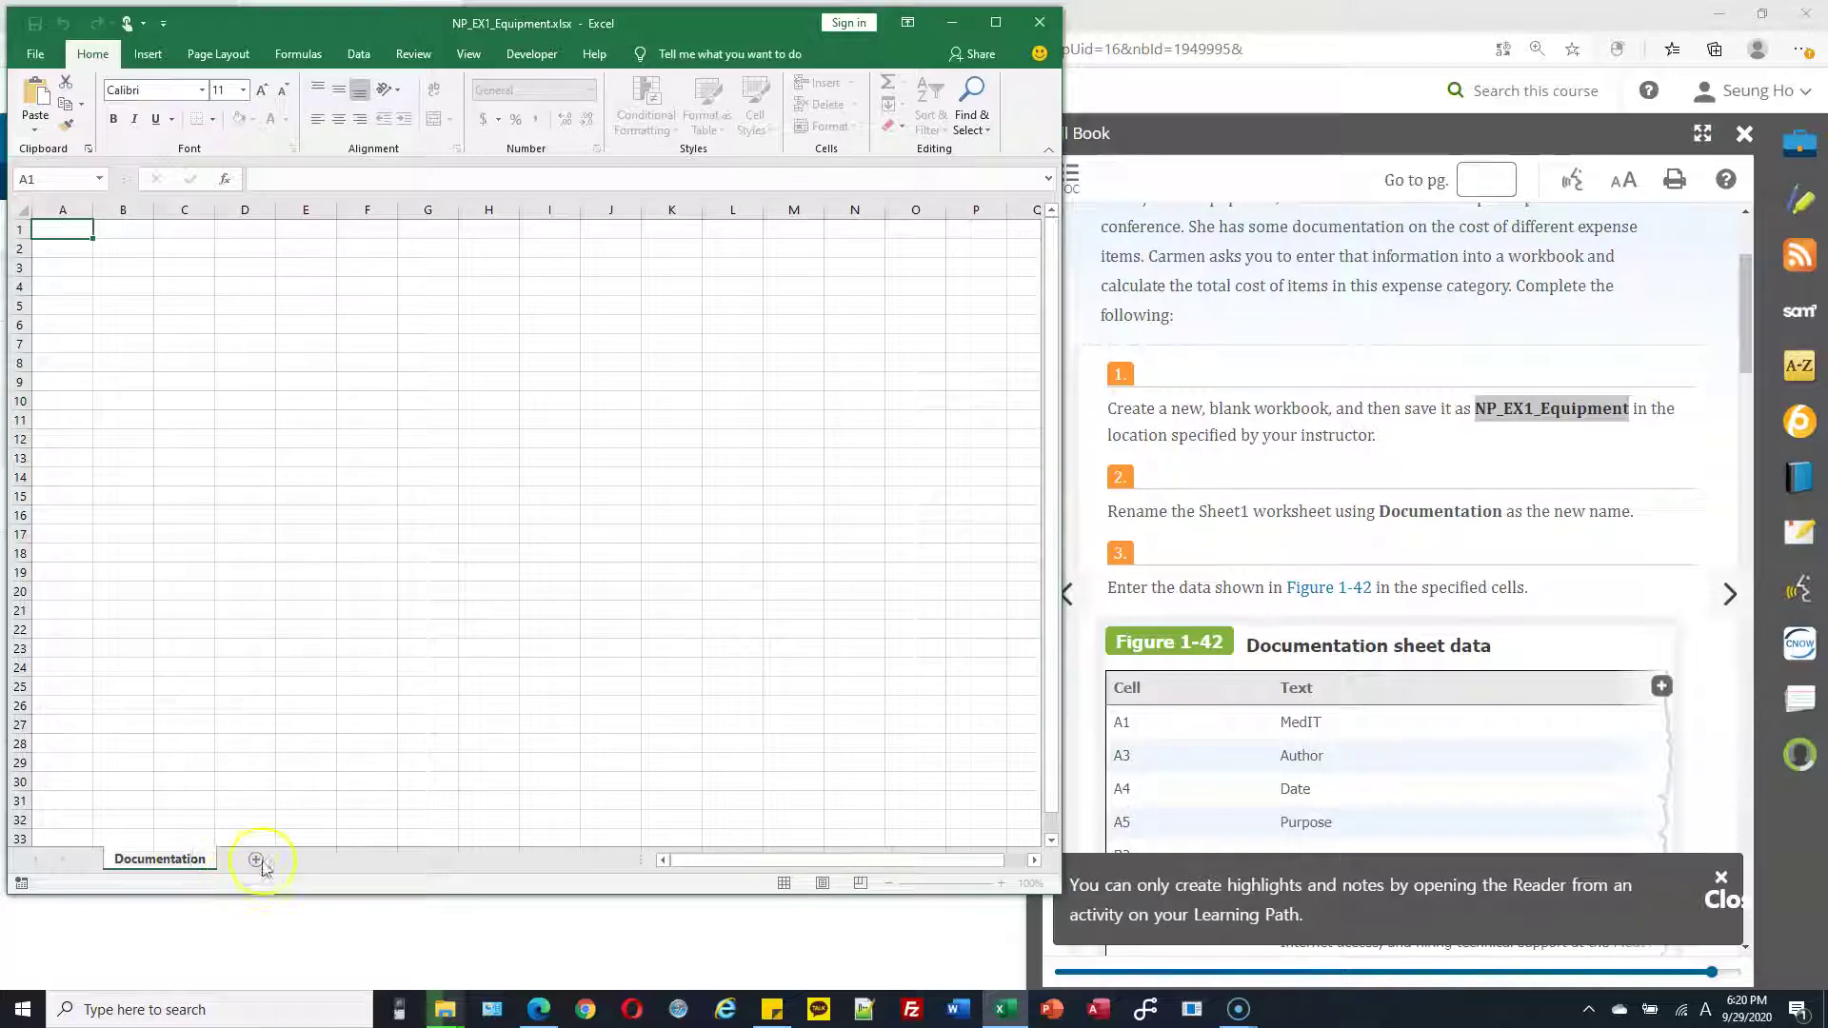
scroll(1320, 577, down, 2)
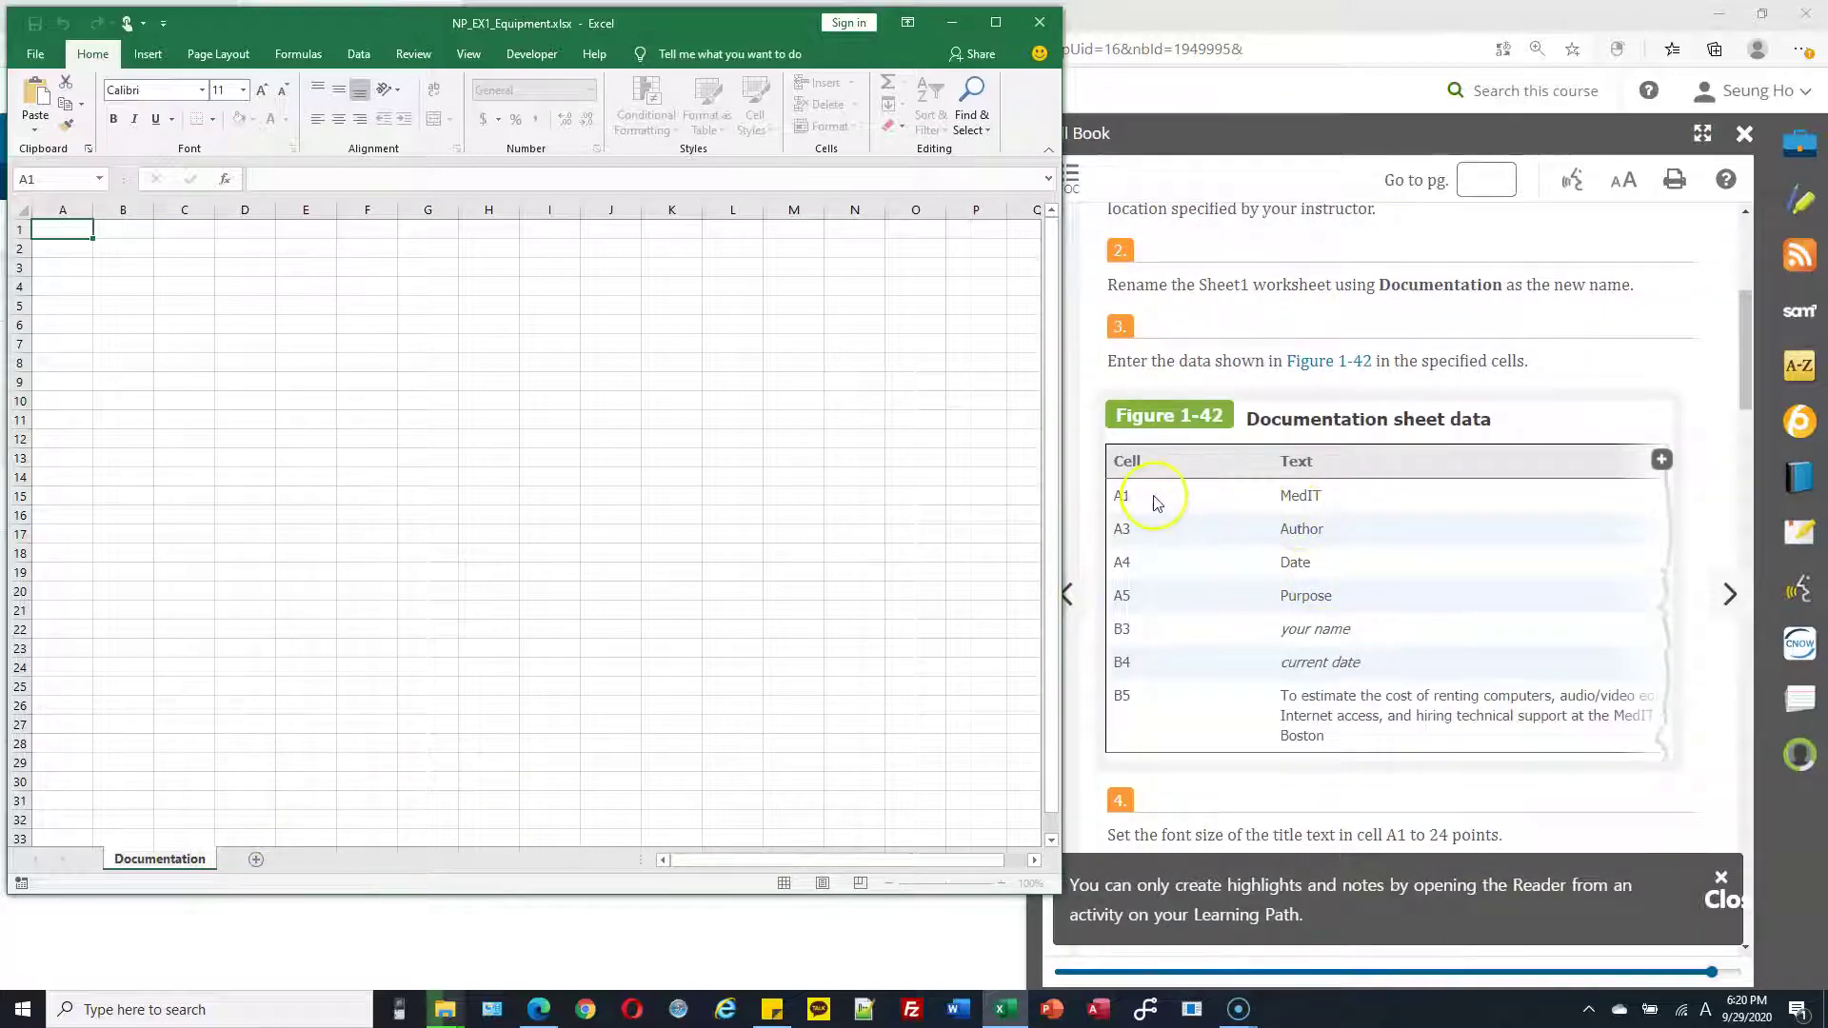
View the enlarged Figure 1-42 Documentation data, then return to the Excel workbook
click(1662, 461)
click(1662, 461)
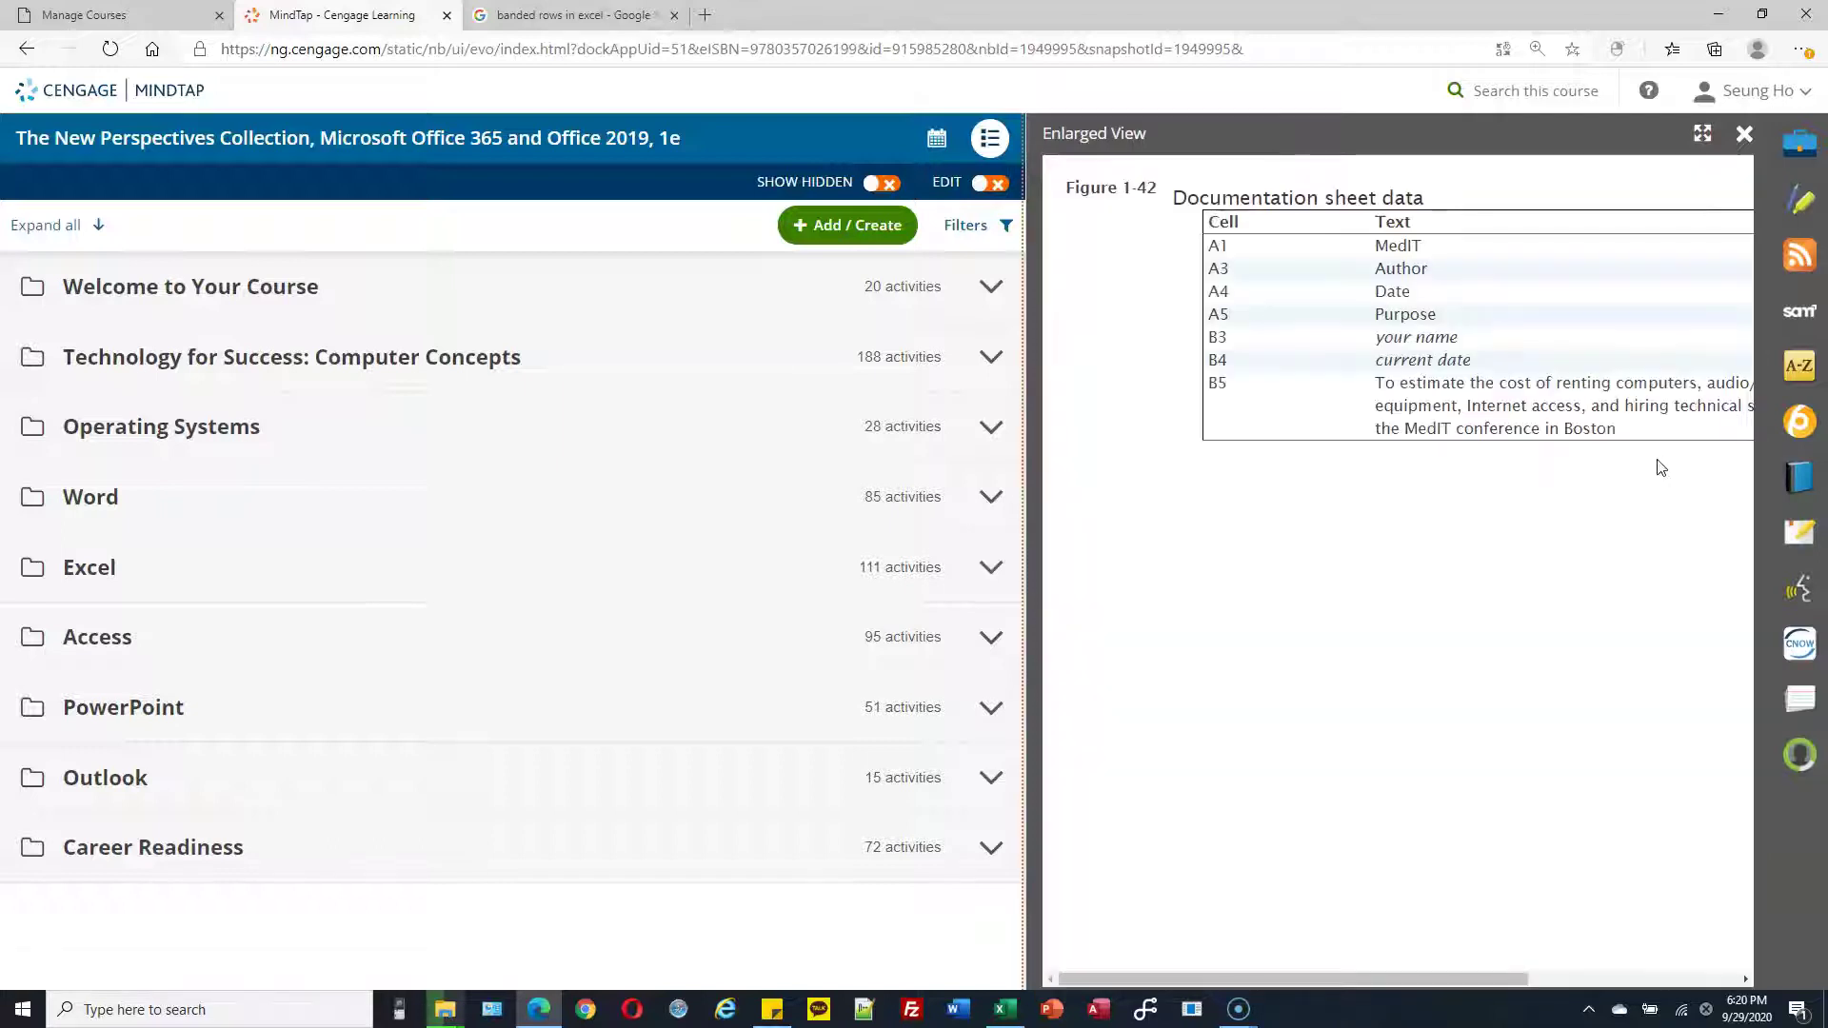
drag(1461, 978, 1555, 977)
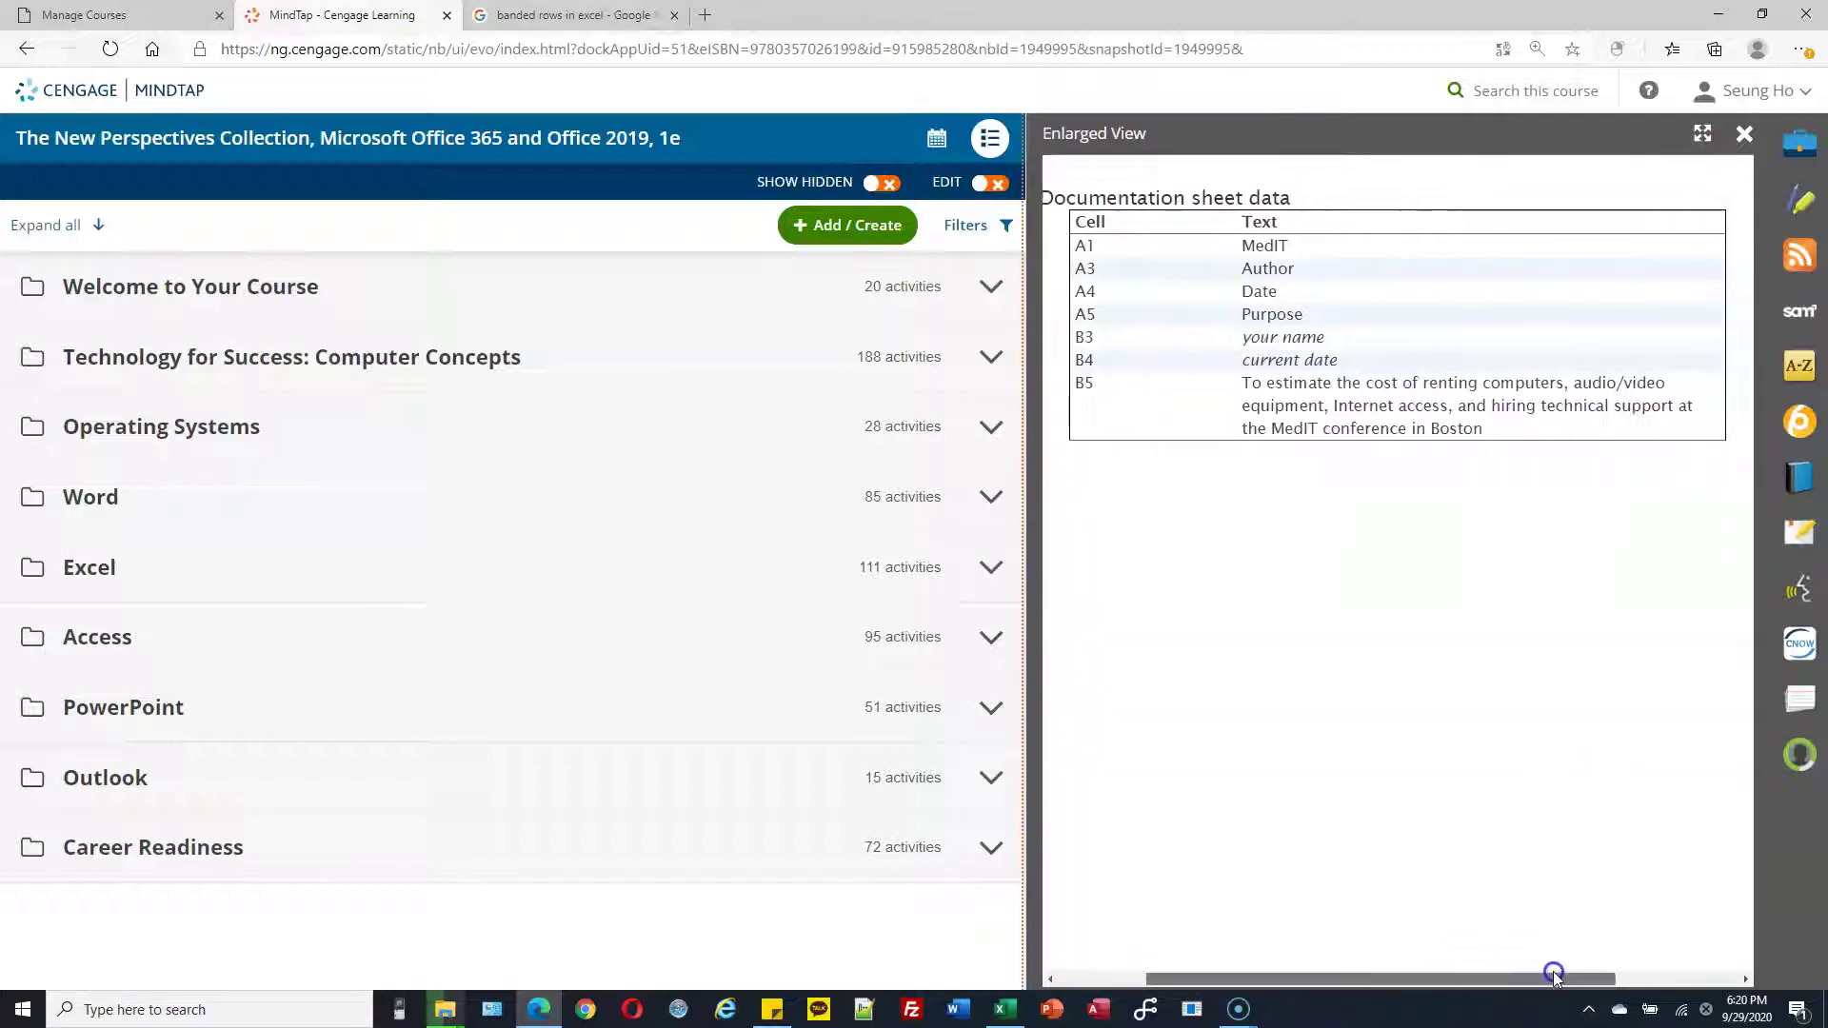
click(1006, 1009)
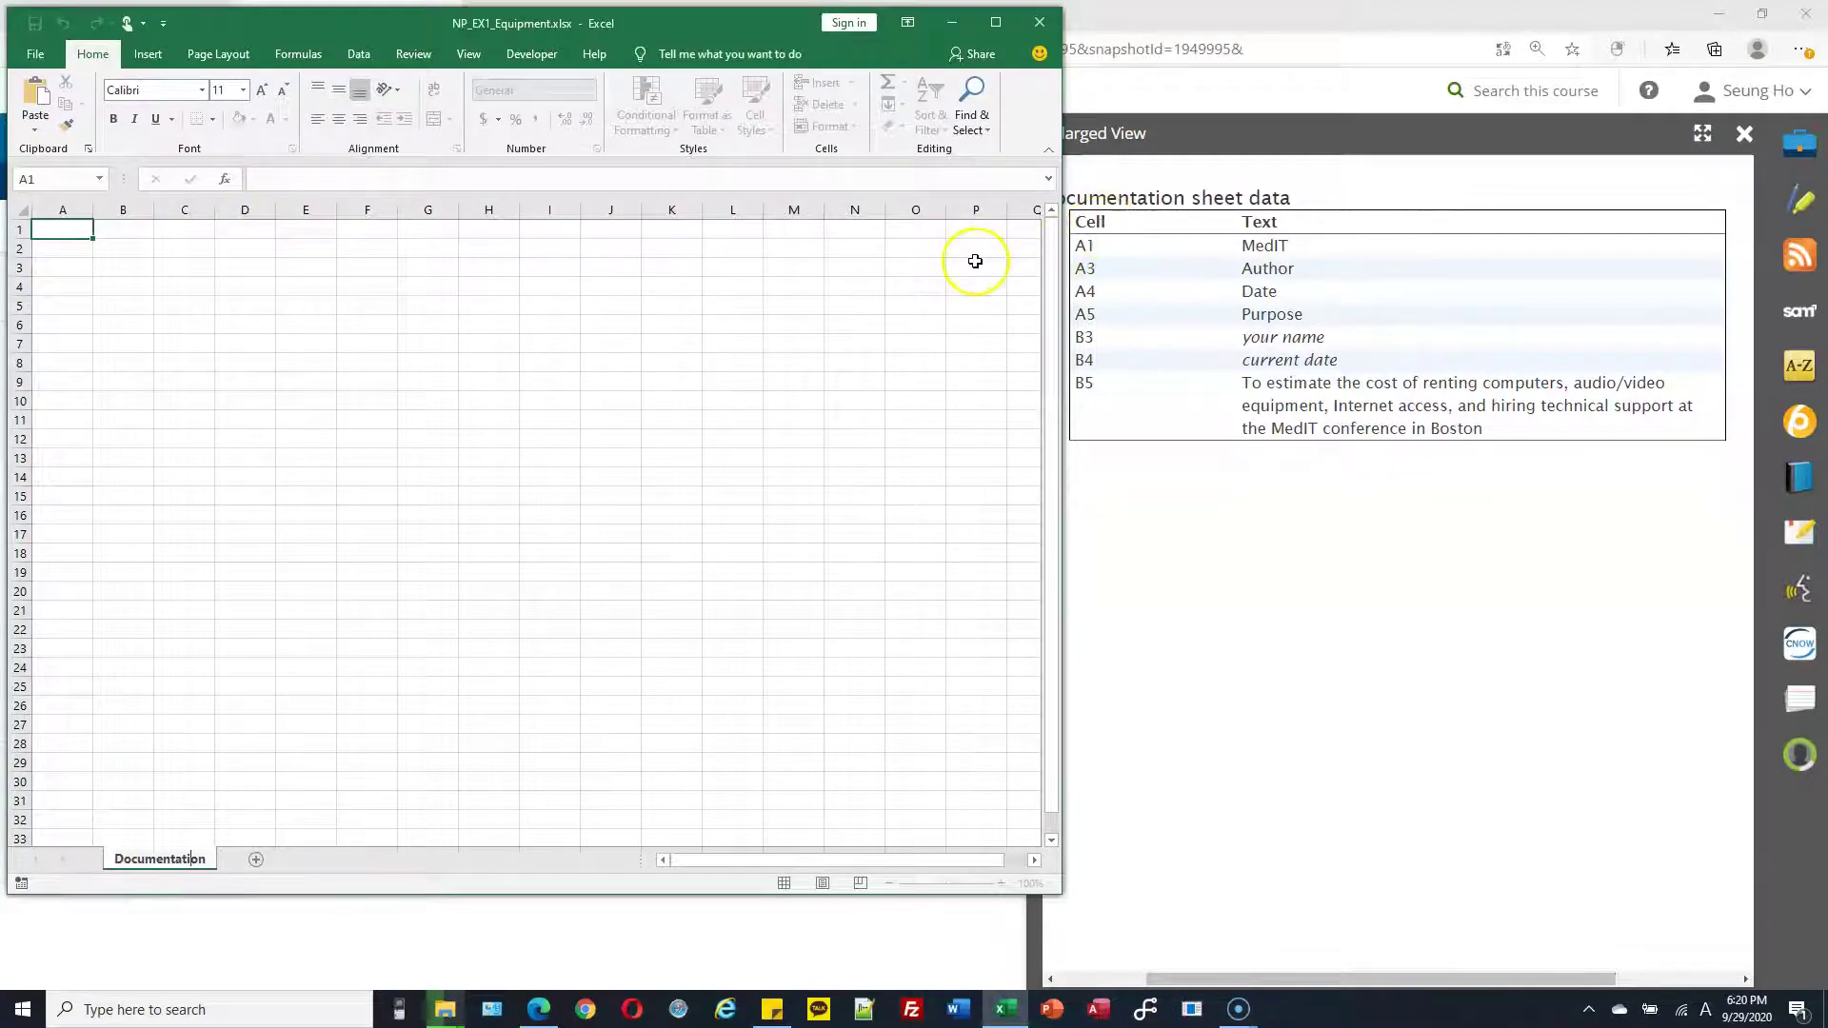
Practice selecting single cells and cell ranges on the Documentation sheet
click(190, 305)
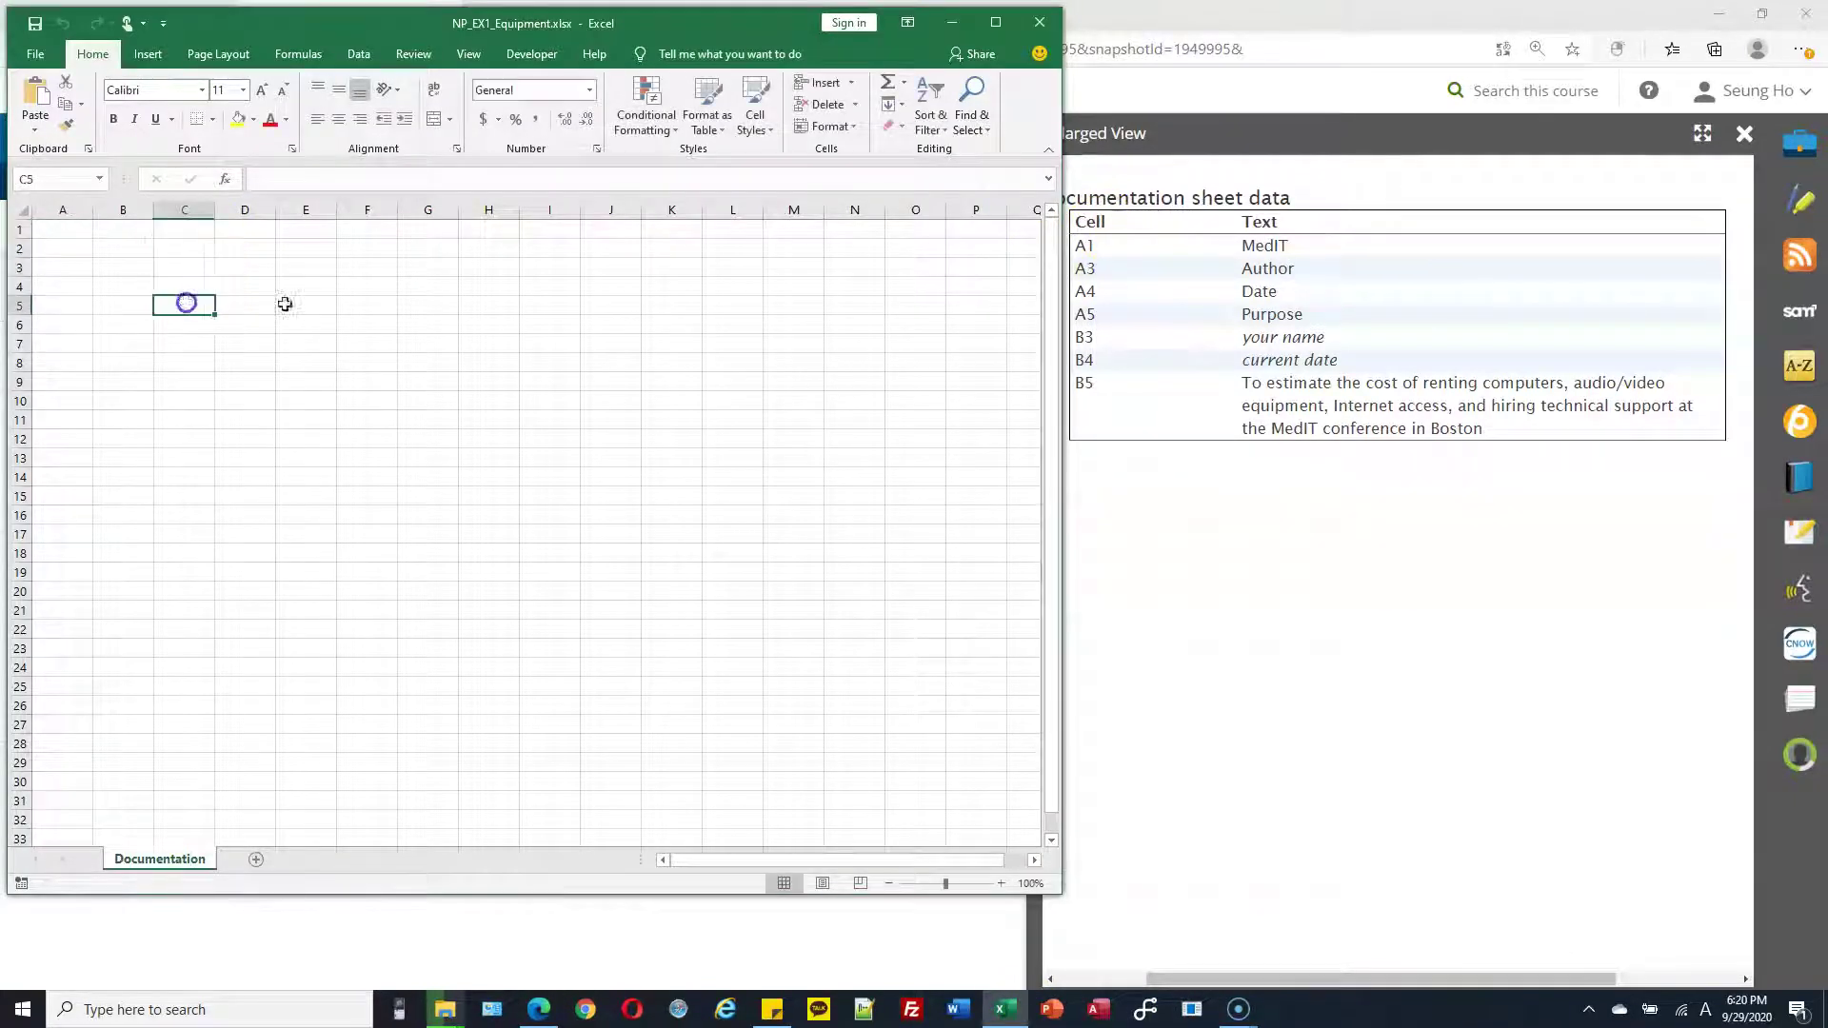
click(286, 303)
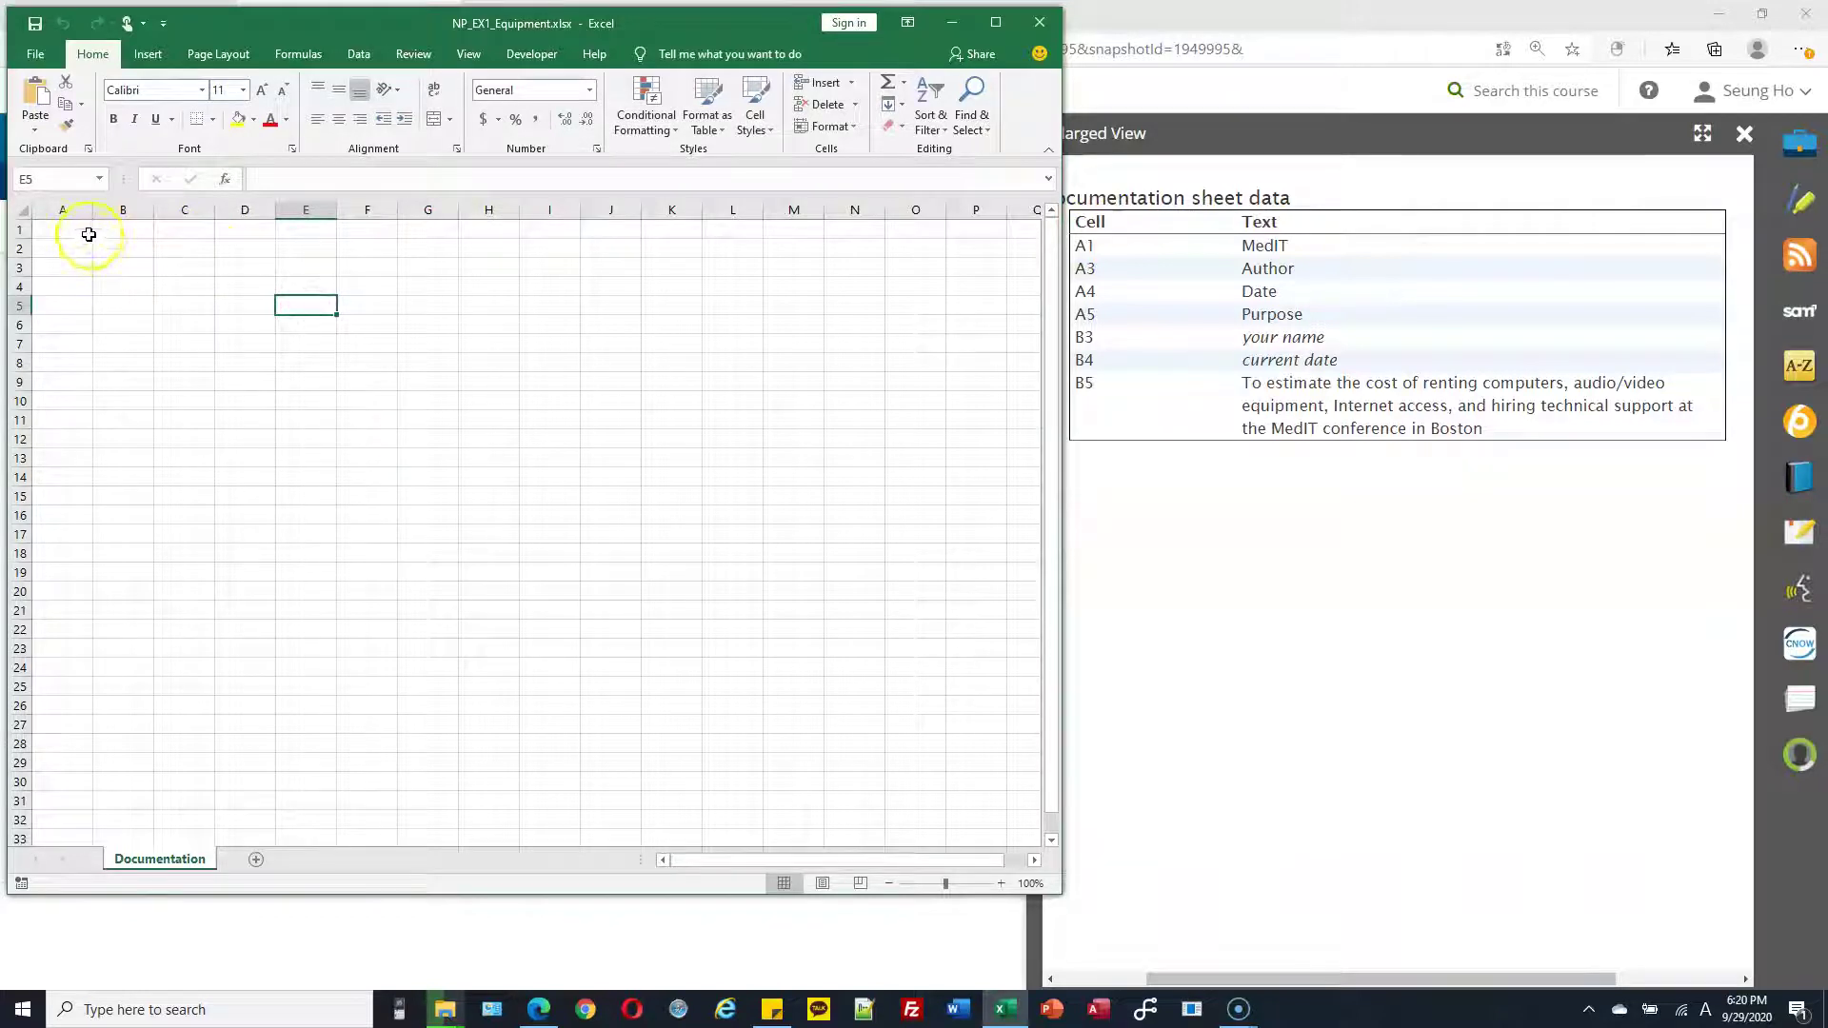
drag(84, 231, 77, 396)
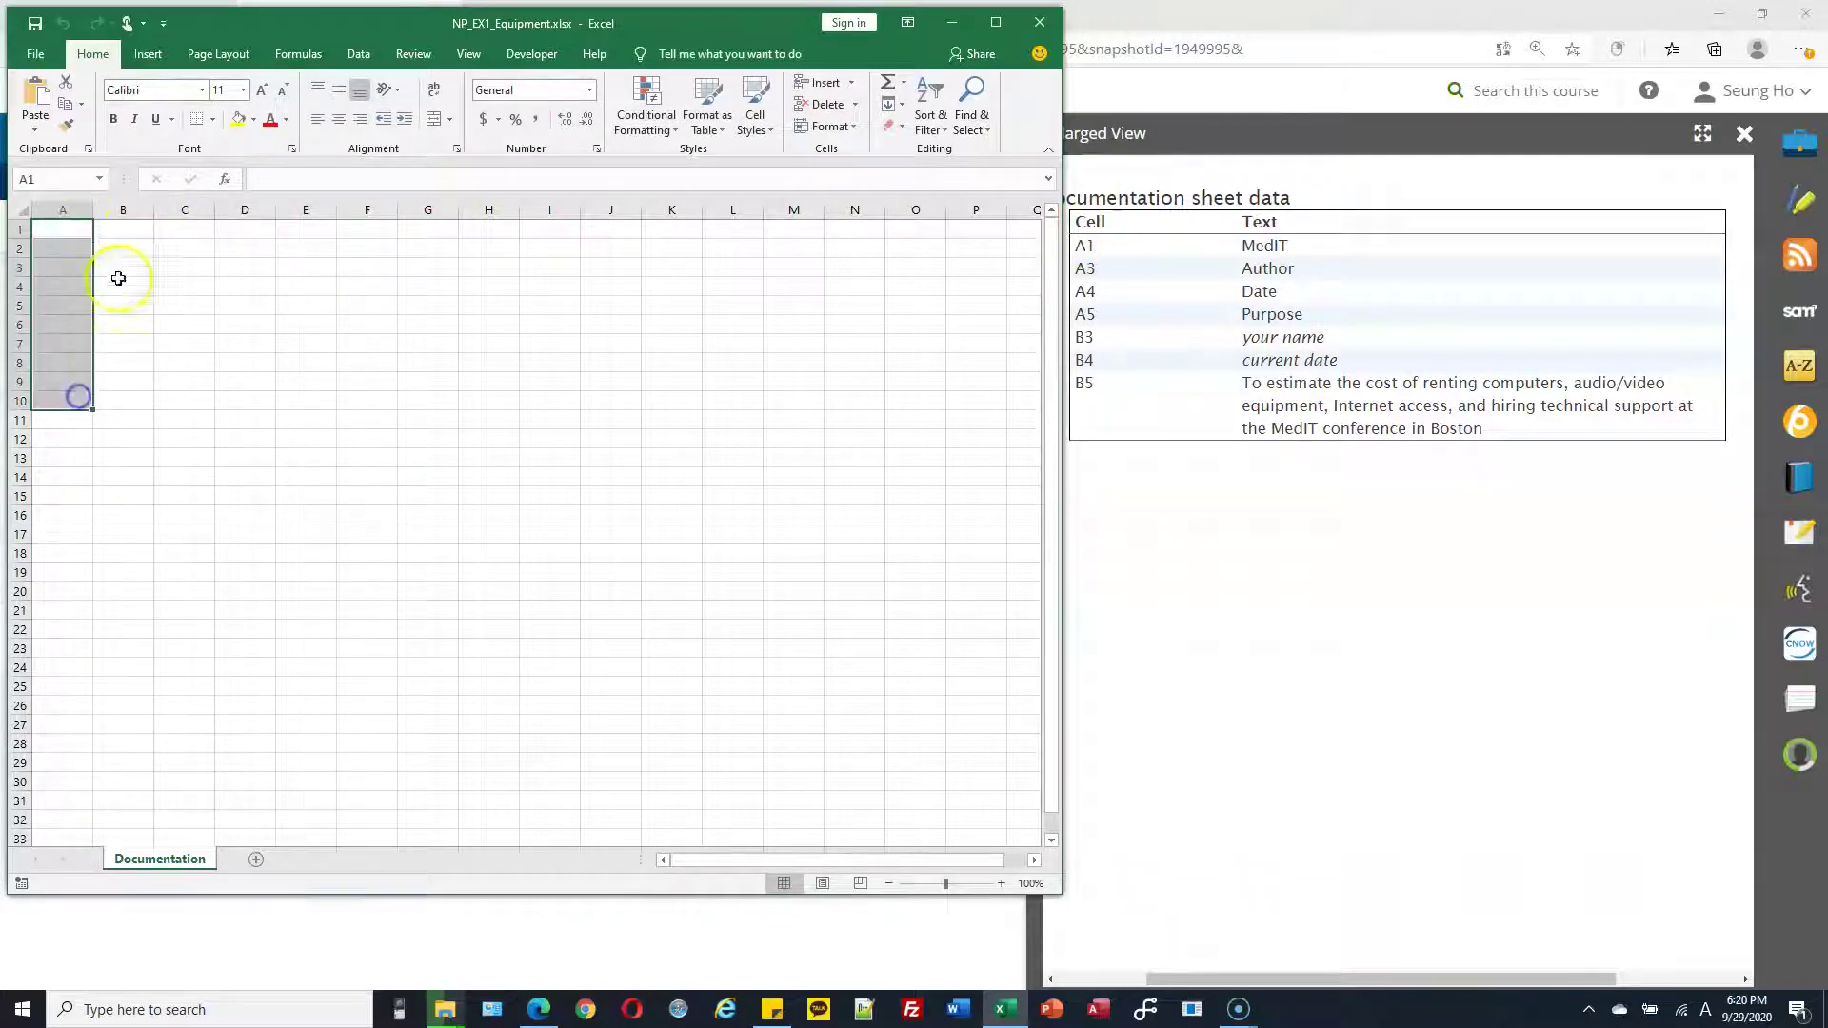
drag(130, 224, 126, 298)
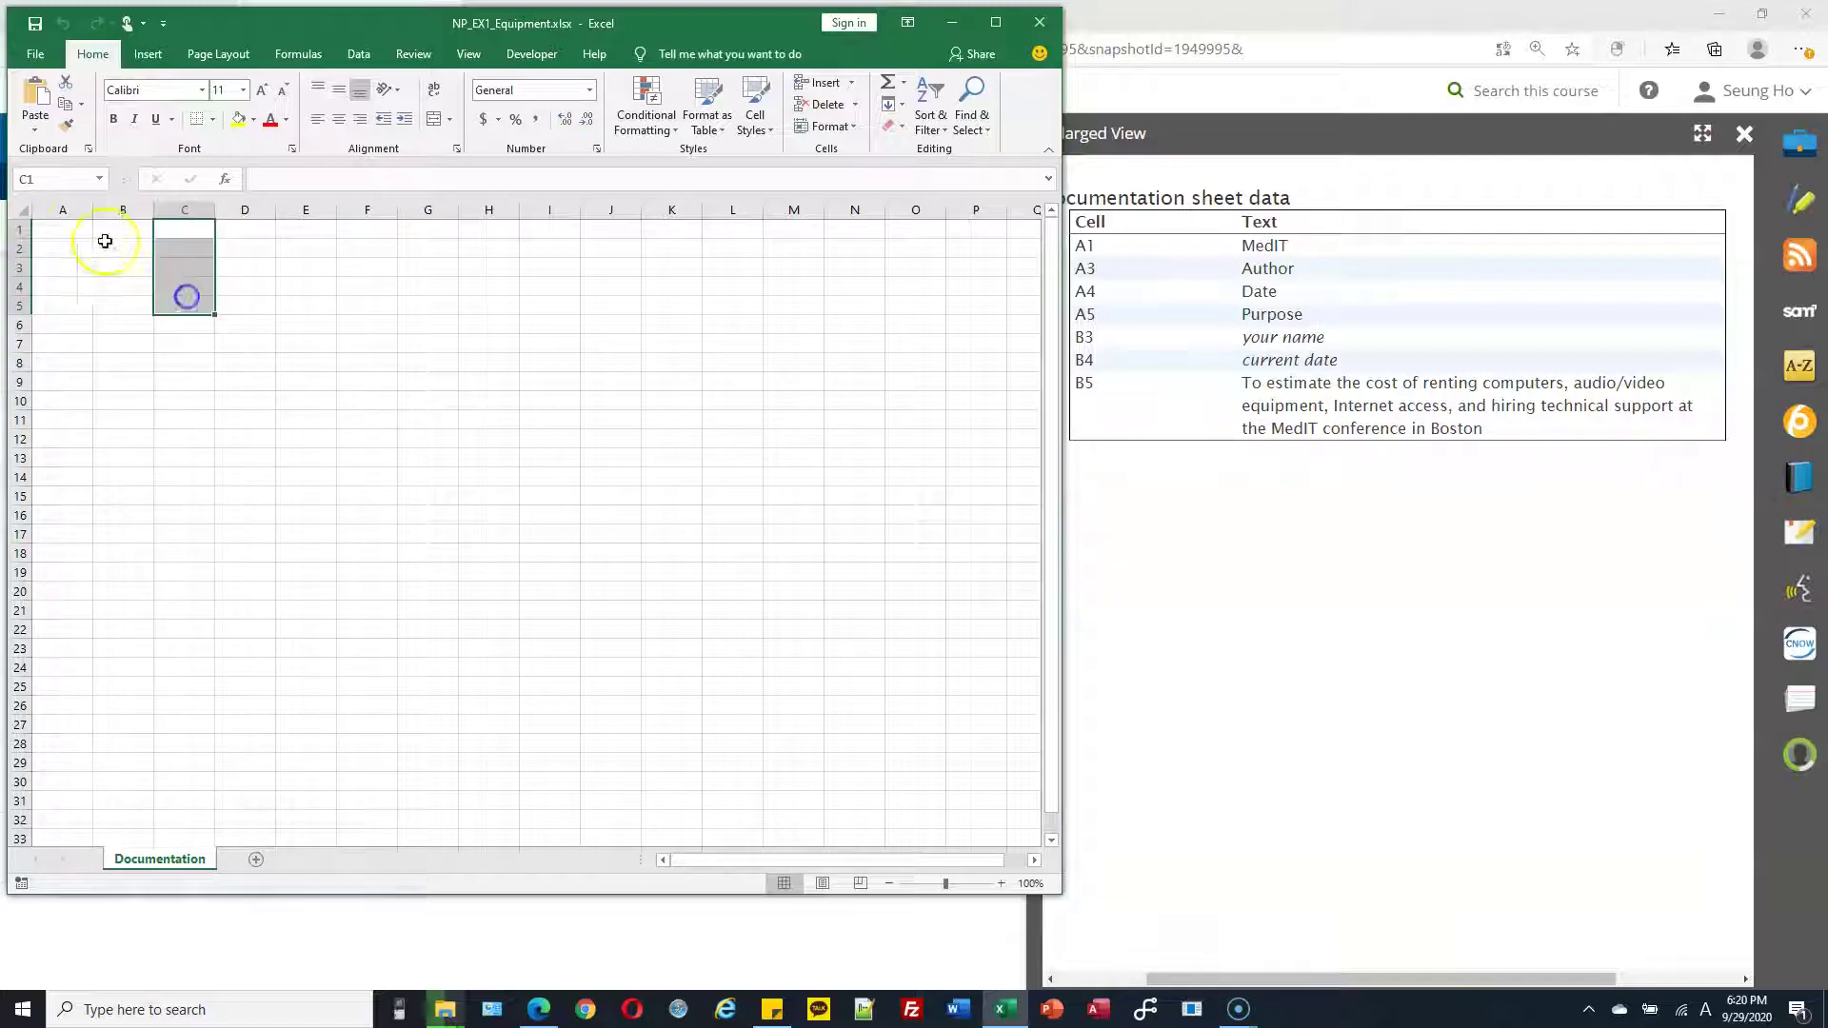
drag(81, 231, 701, 273)
click(250, 291)
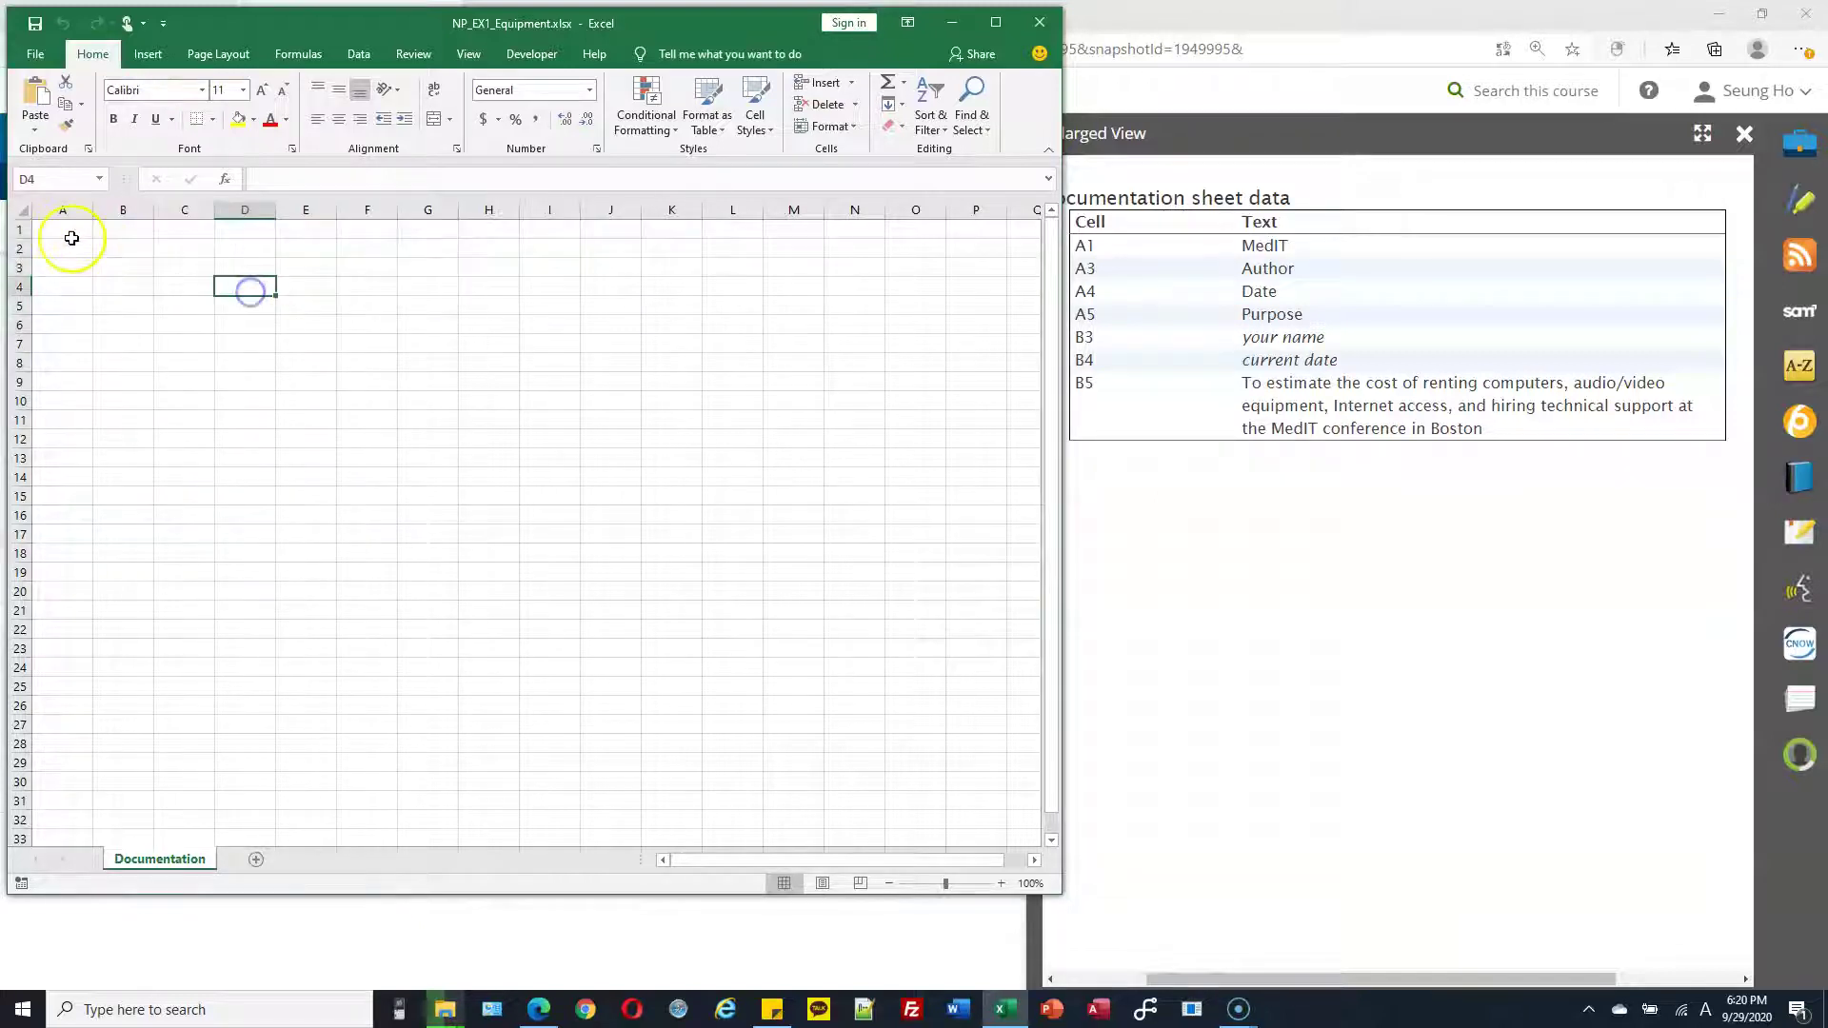
click(54, 231)
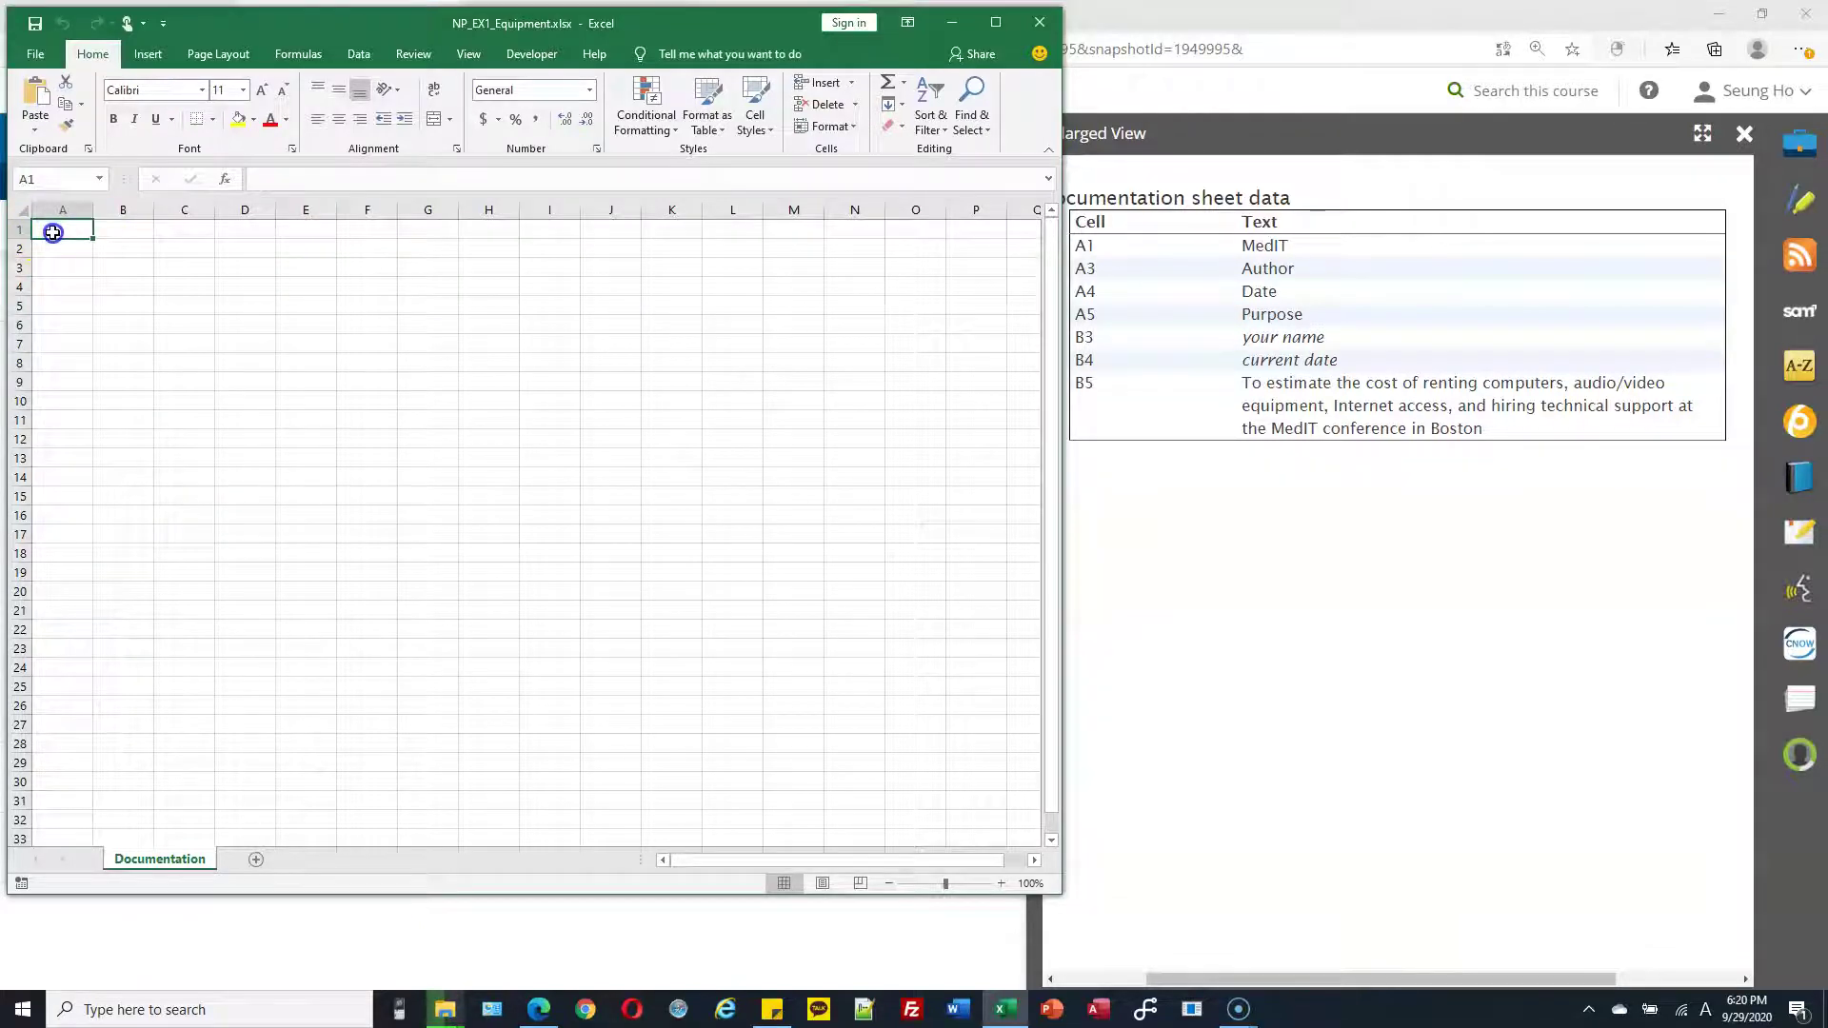
drag(53, 232, 53, 470)
click(181, 363)
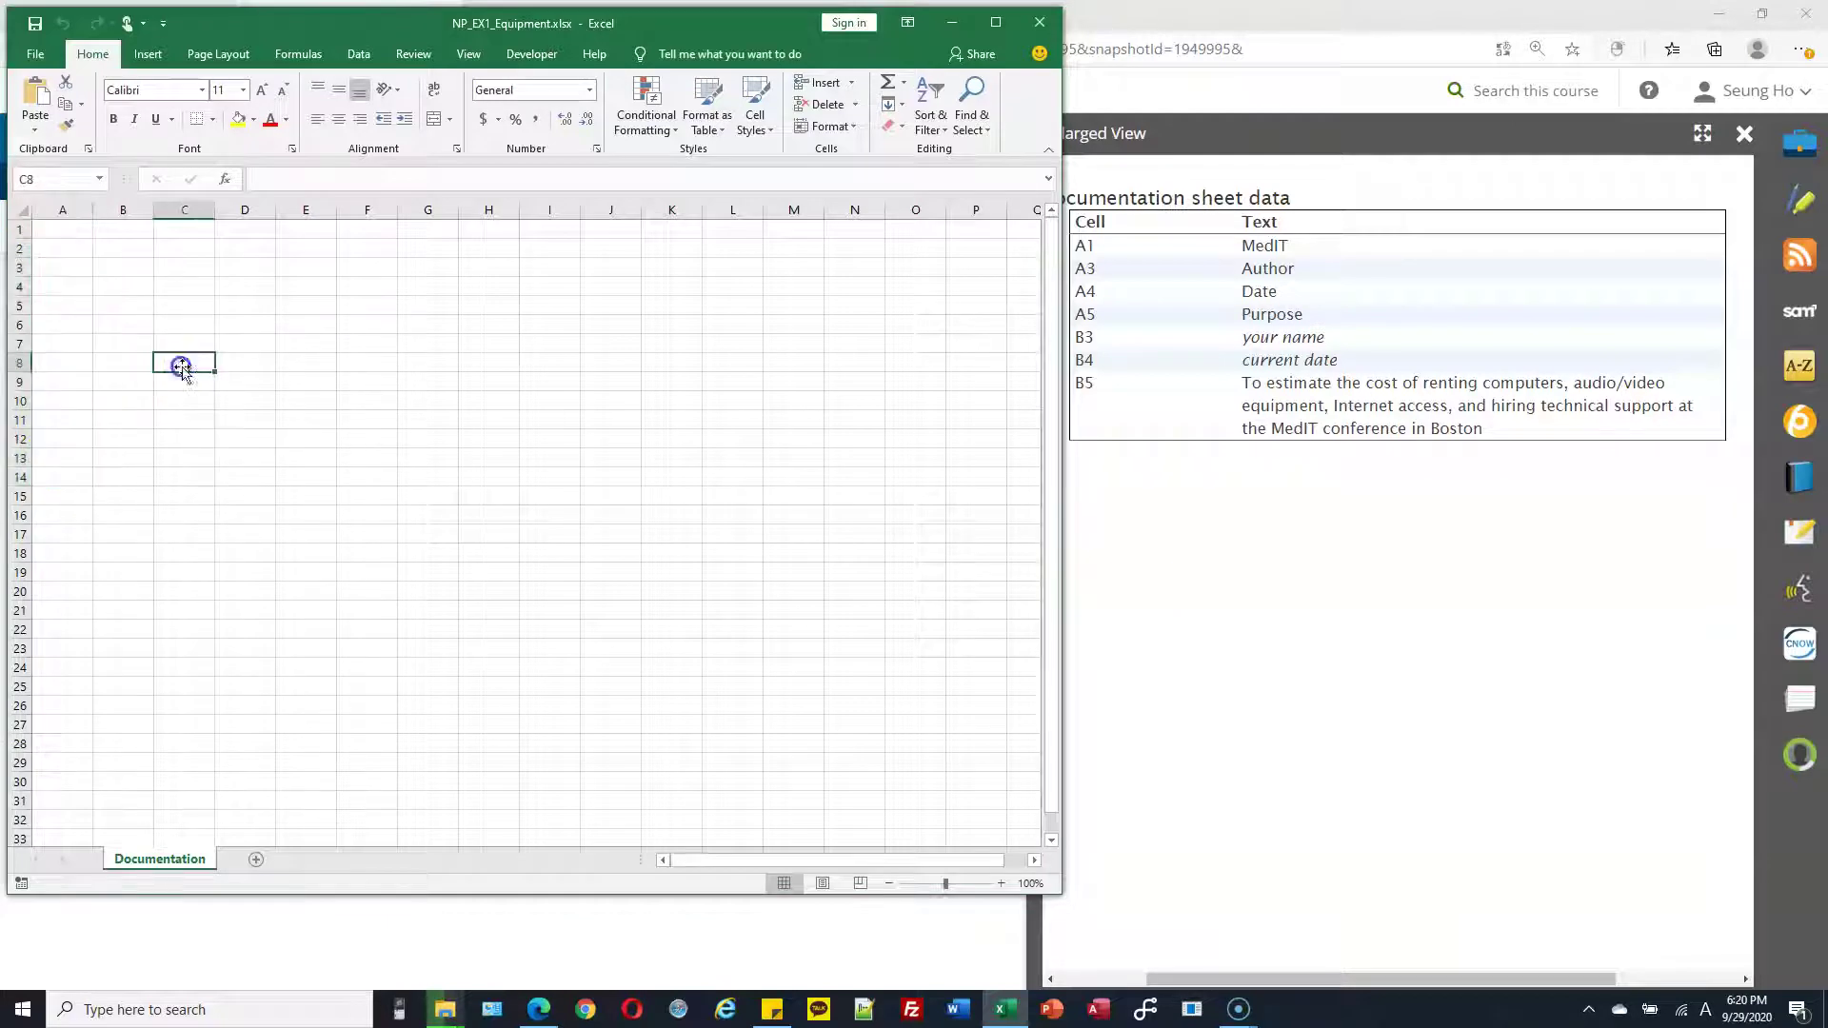
Enter MedIT in A1, Author in A3 and Date in A4
click(66, 231)
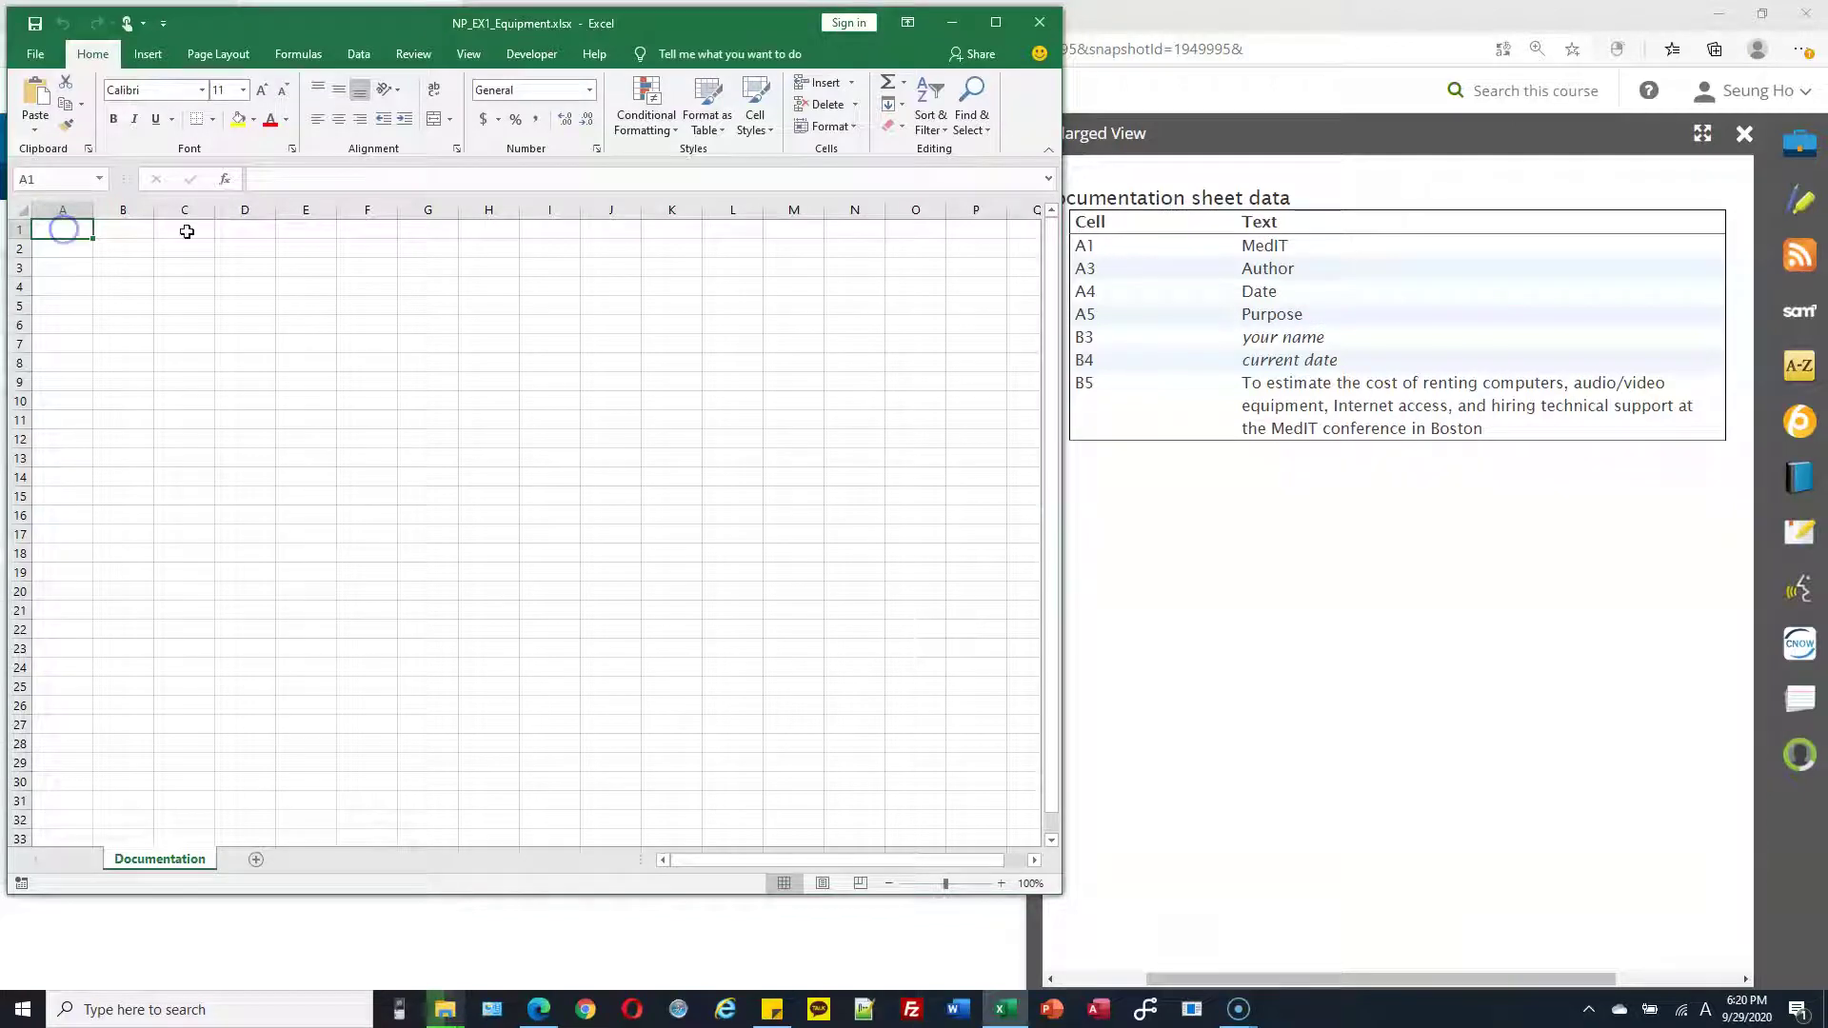
text(MedIT)
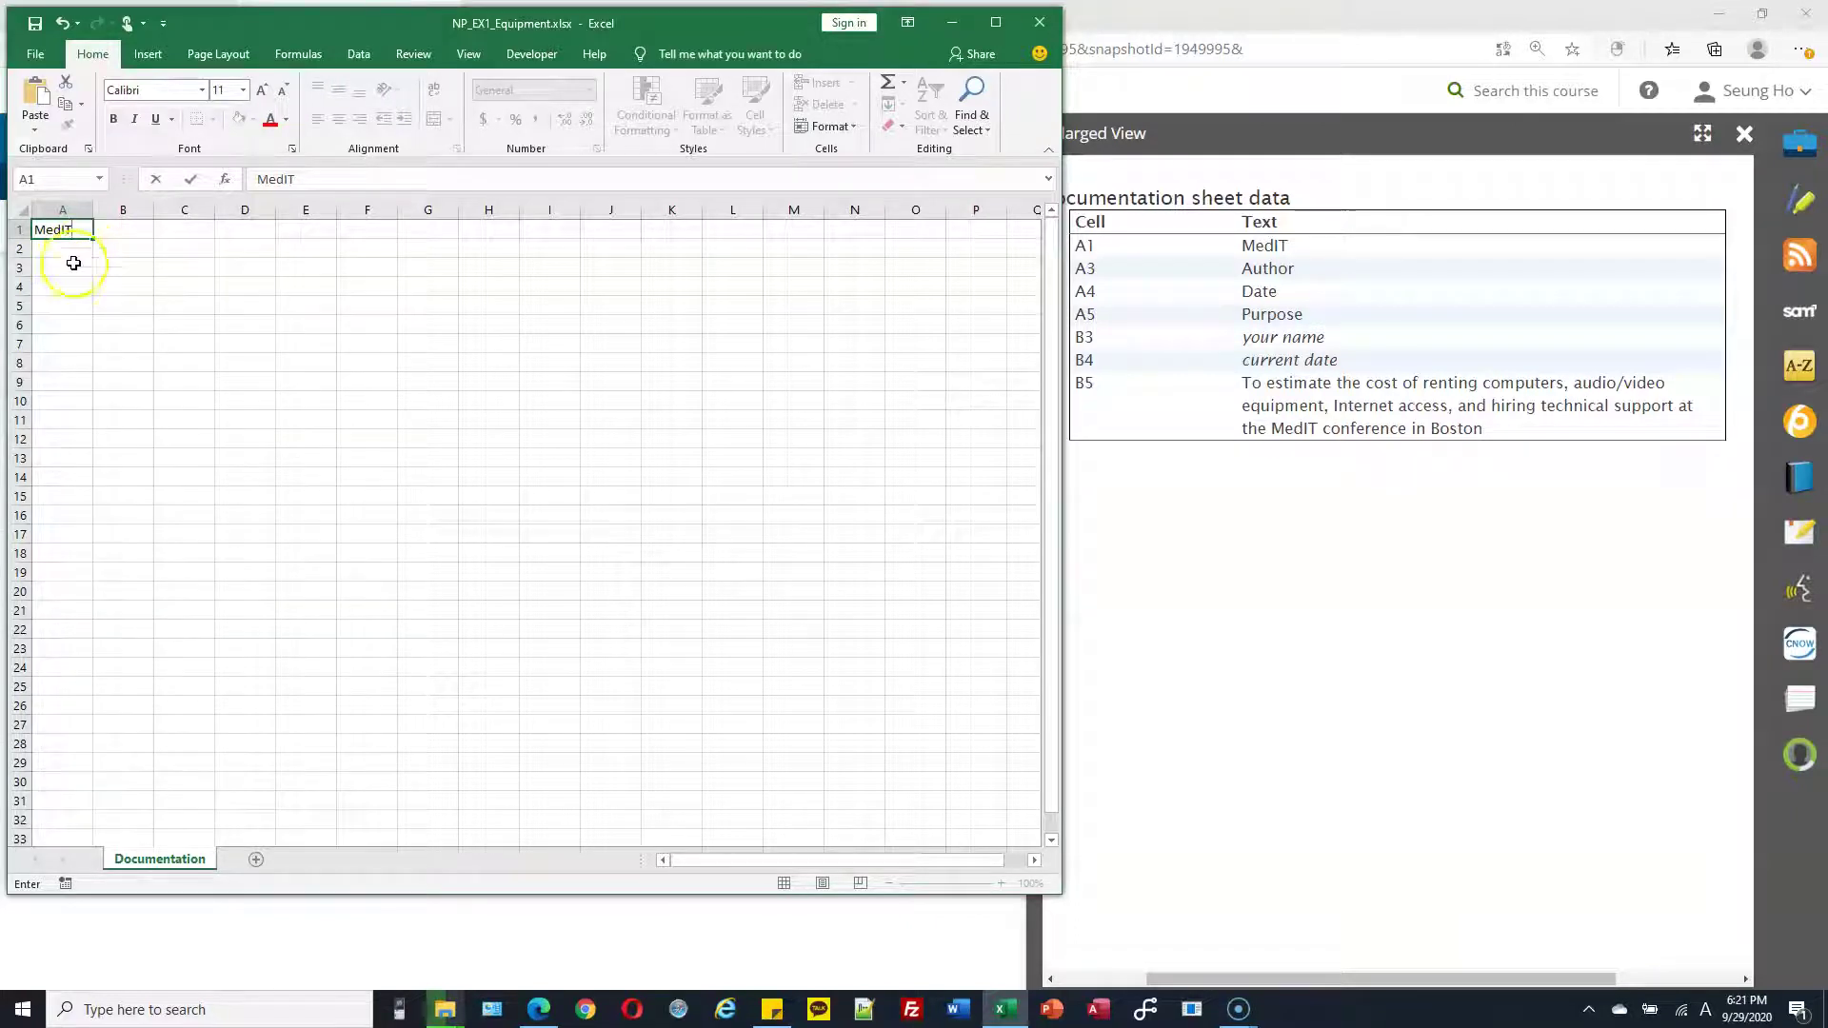
click(73, 269)
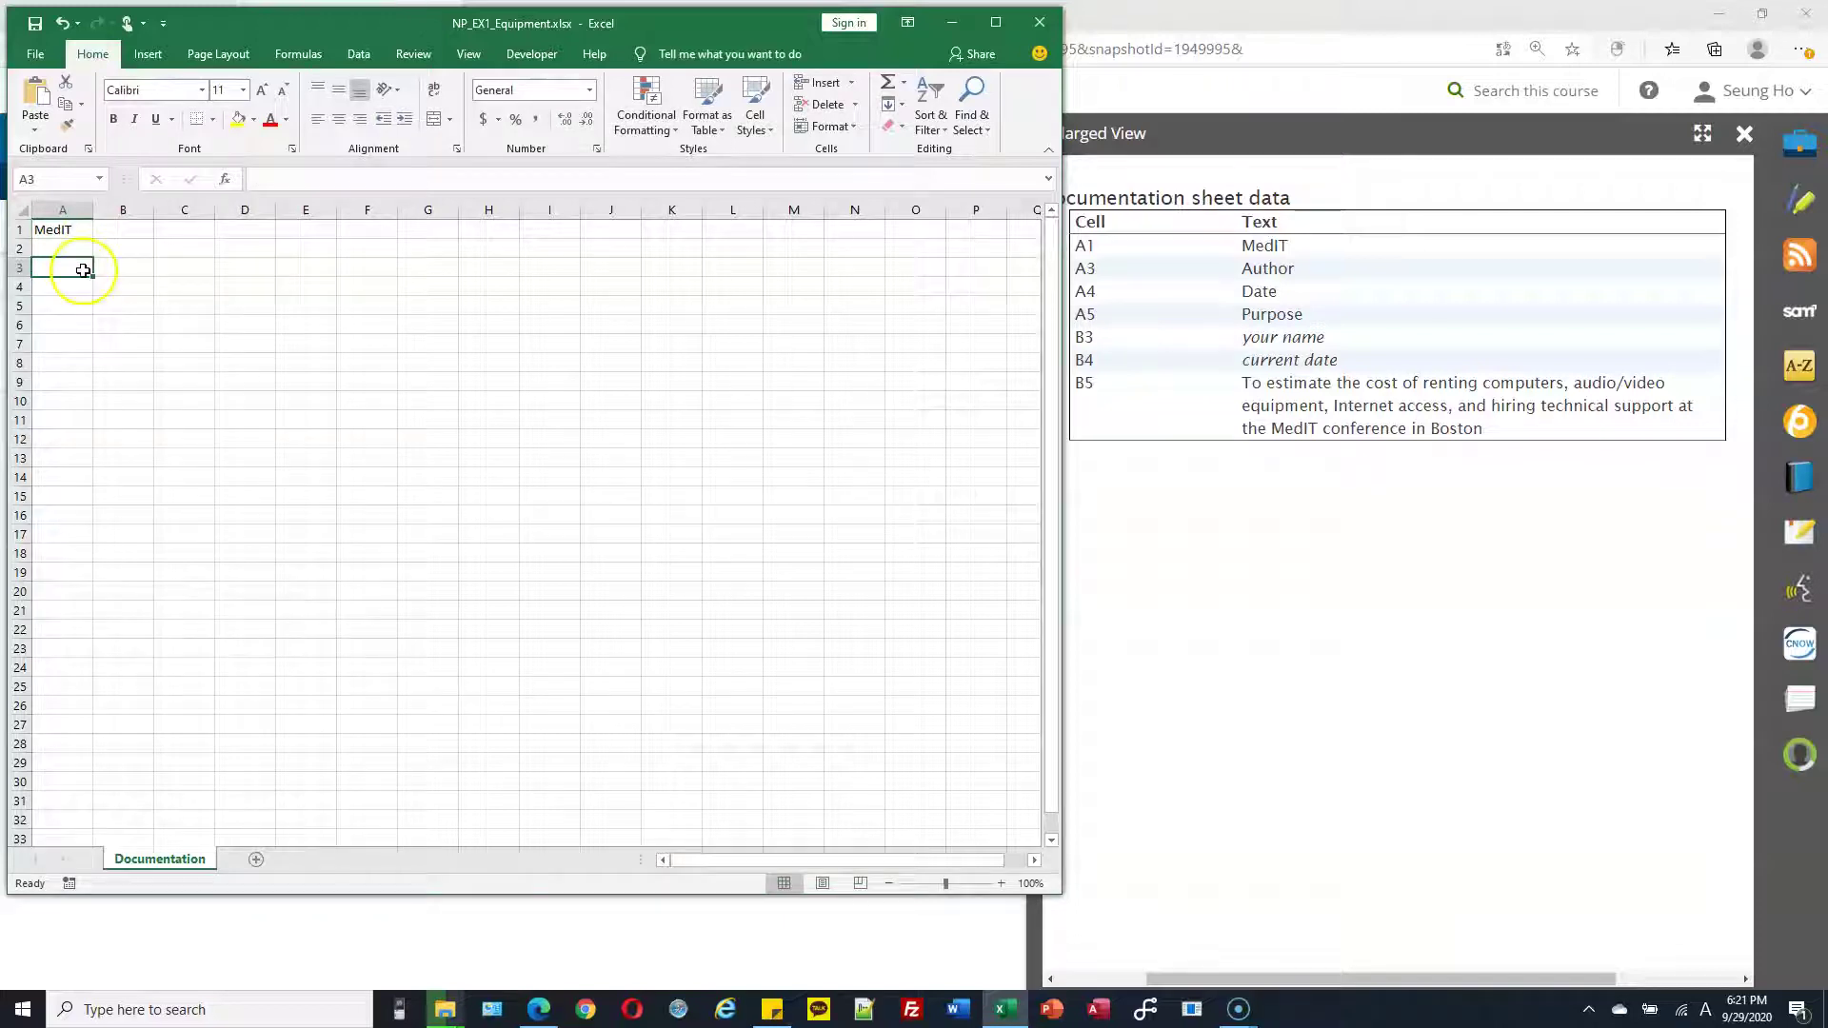
text(Author)
key(Return)
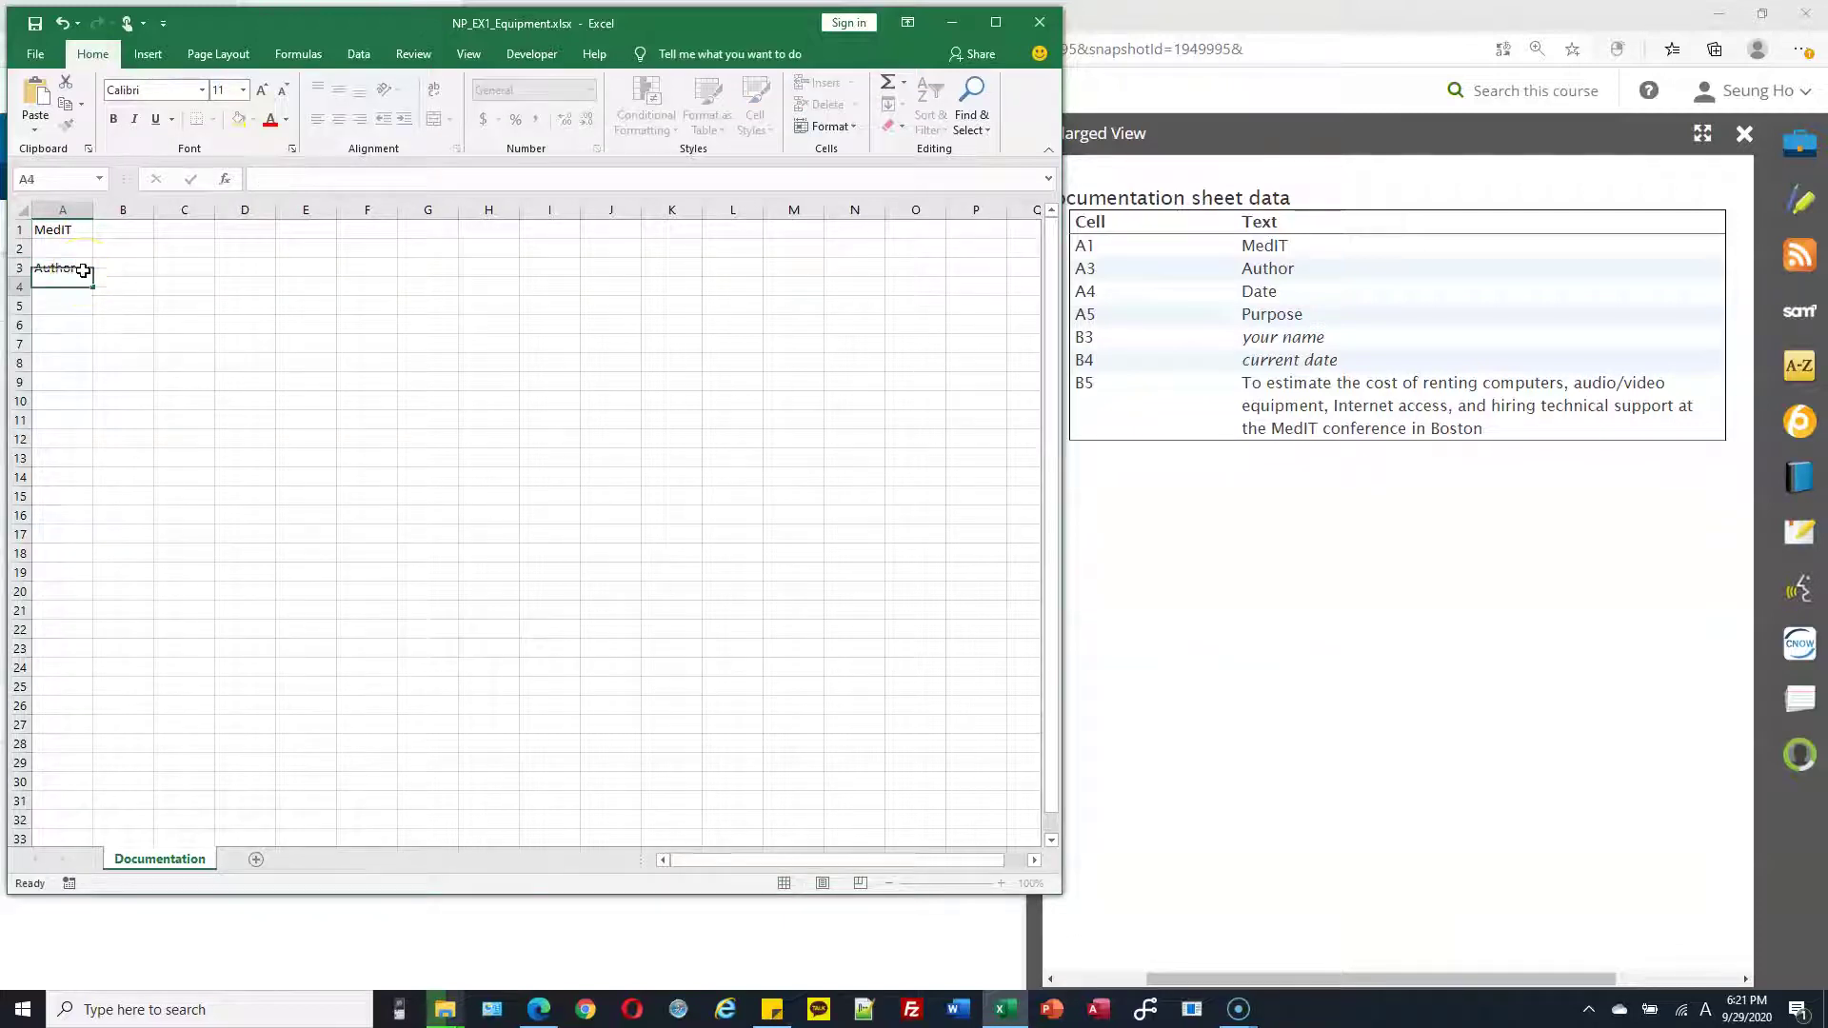
text(Date)
key(Return)
Enter Purpose in A5 and the author's name in B3
text(Purpose)
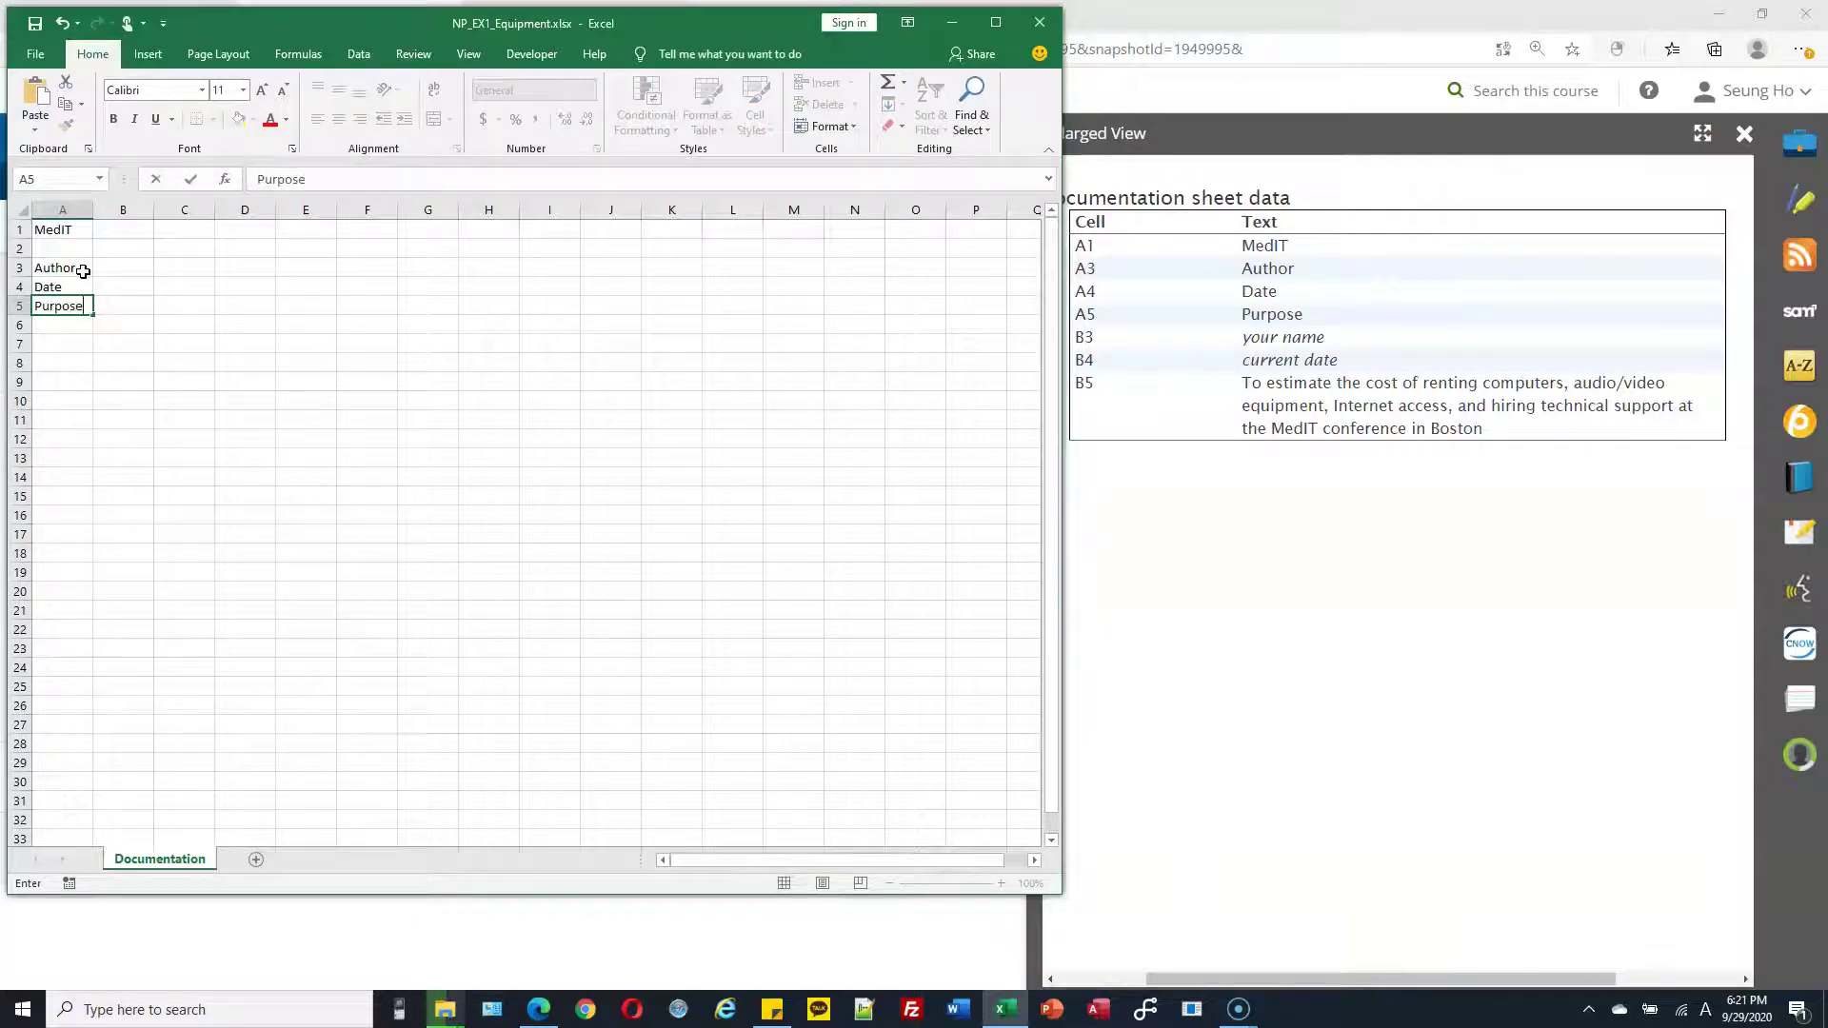
key(Return)
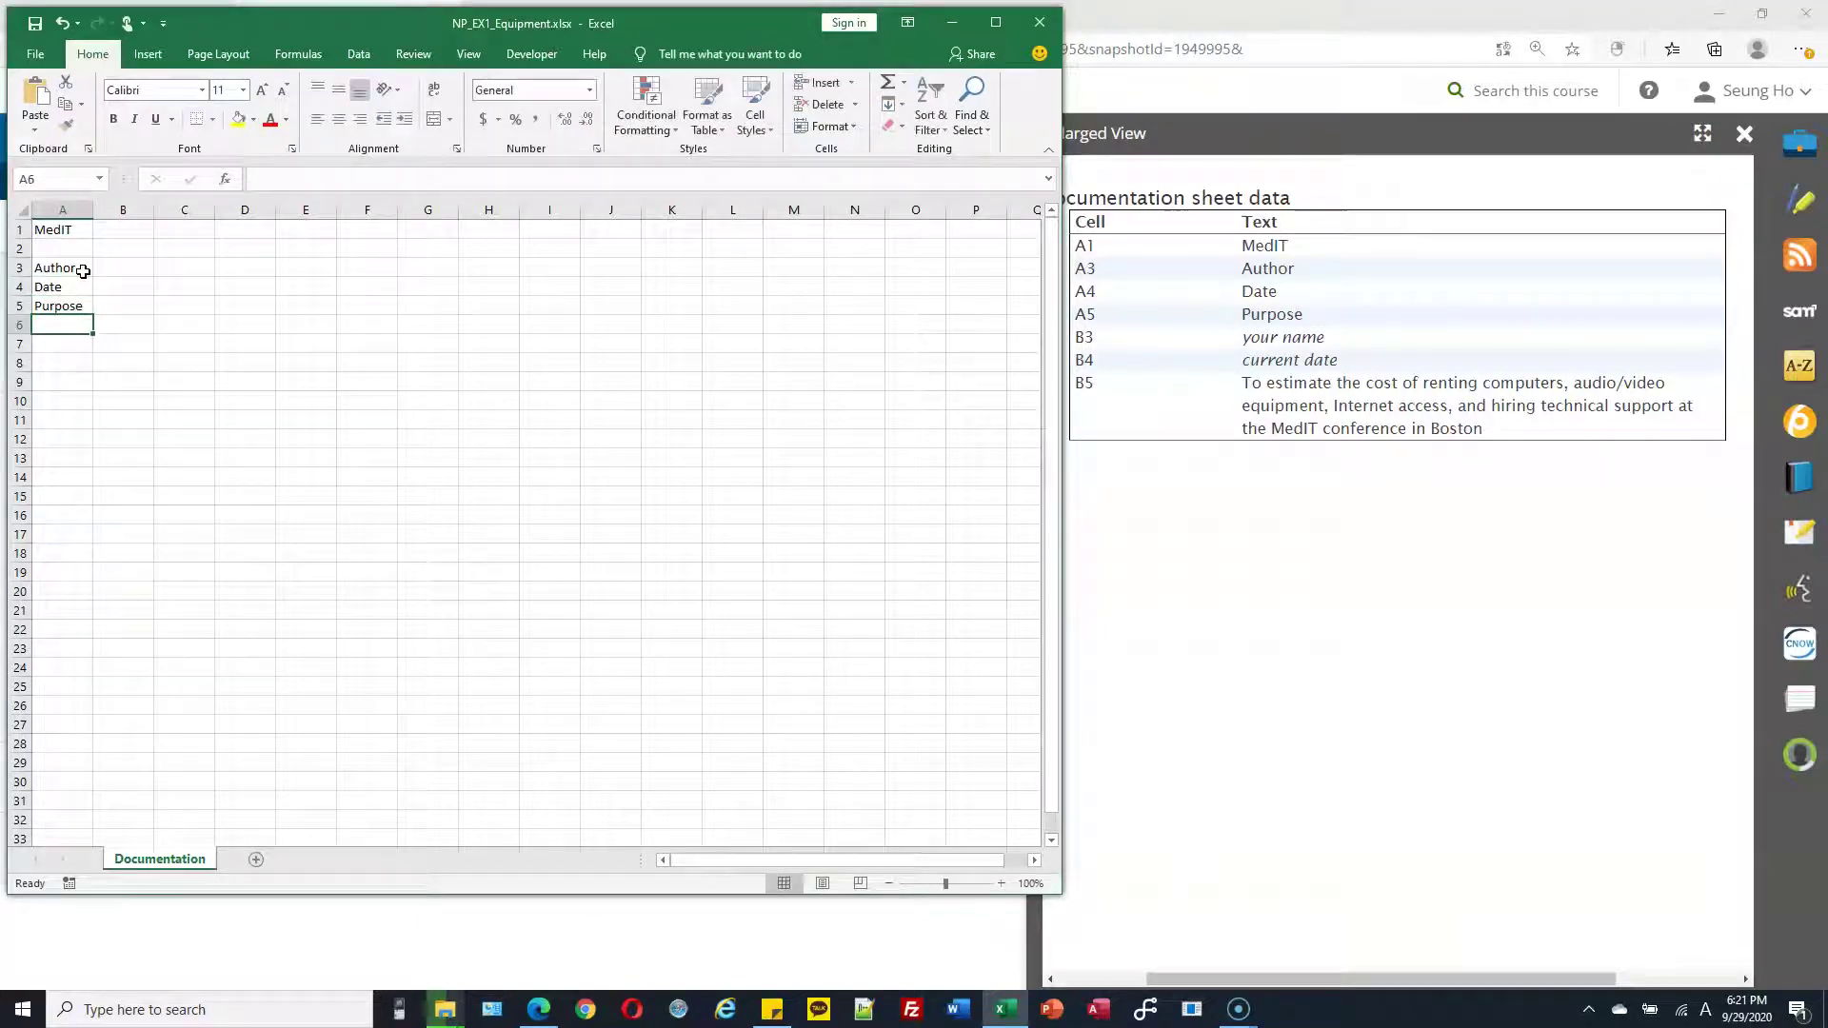
scroll(181, 366, up, 3)
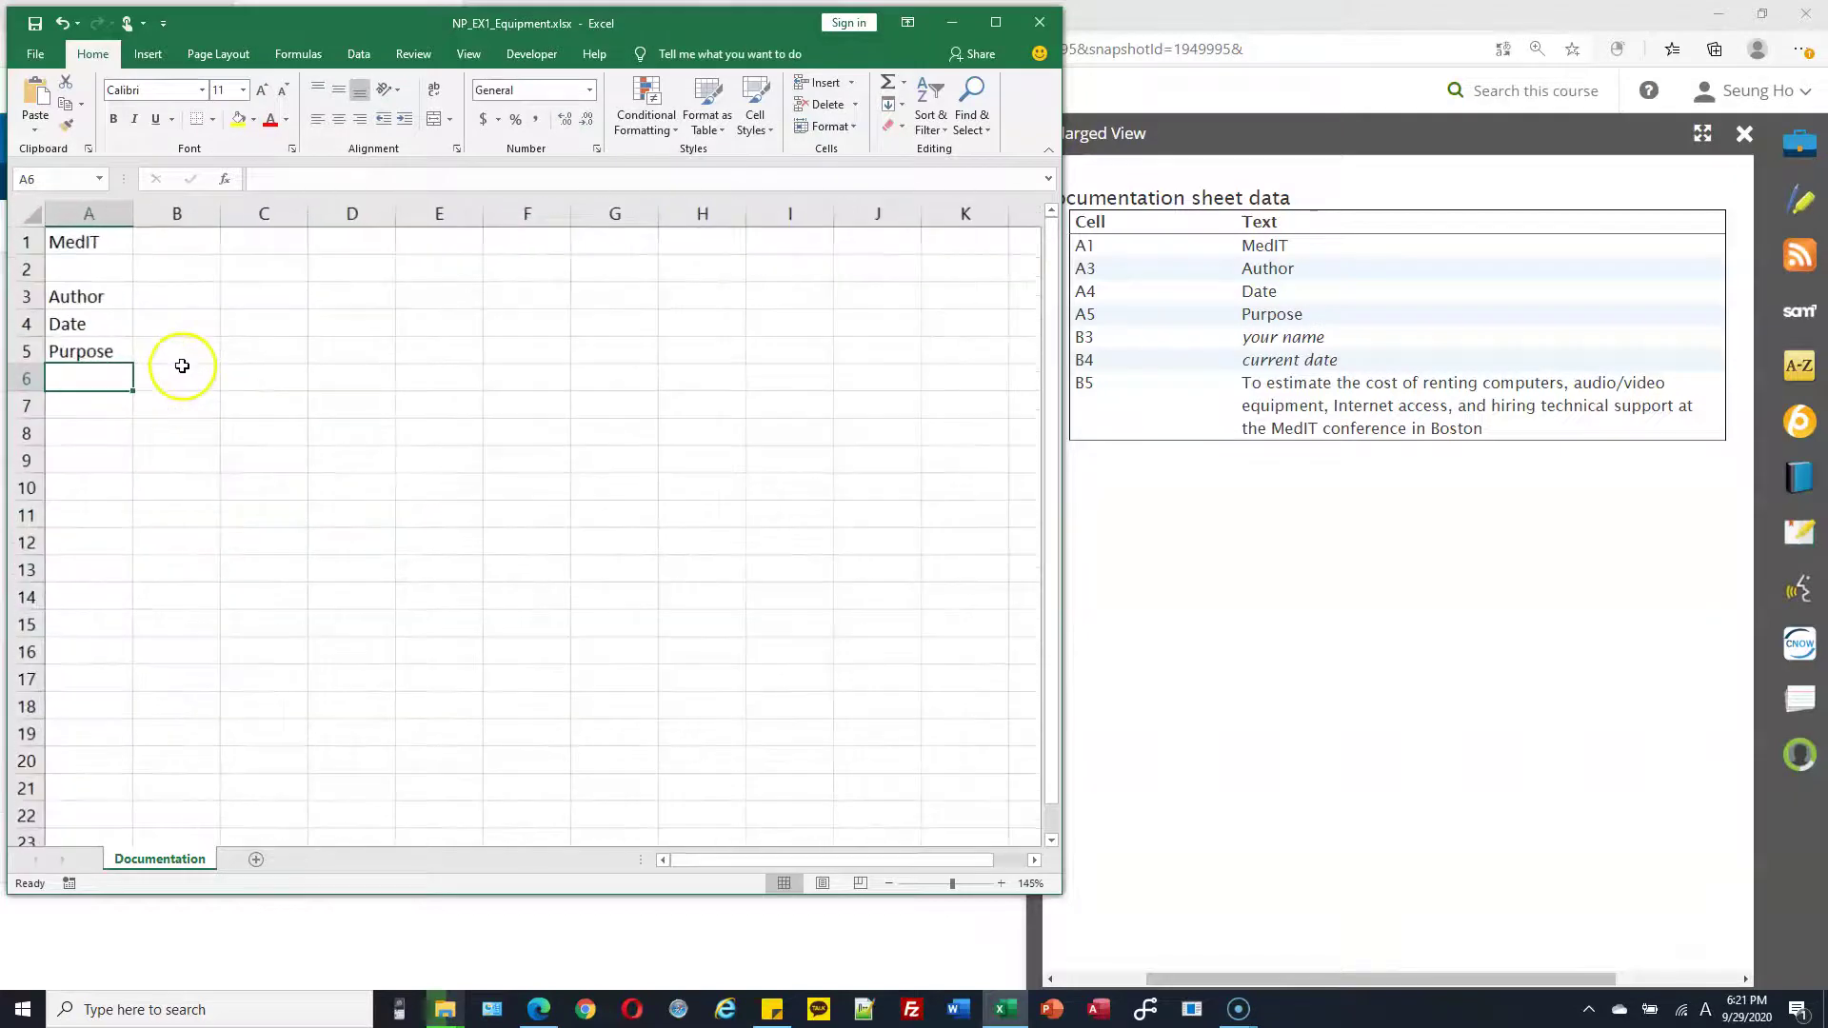
scroll(188, 366, up, 1)
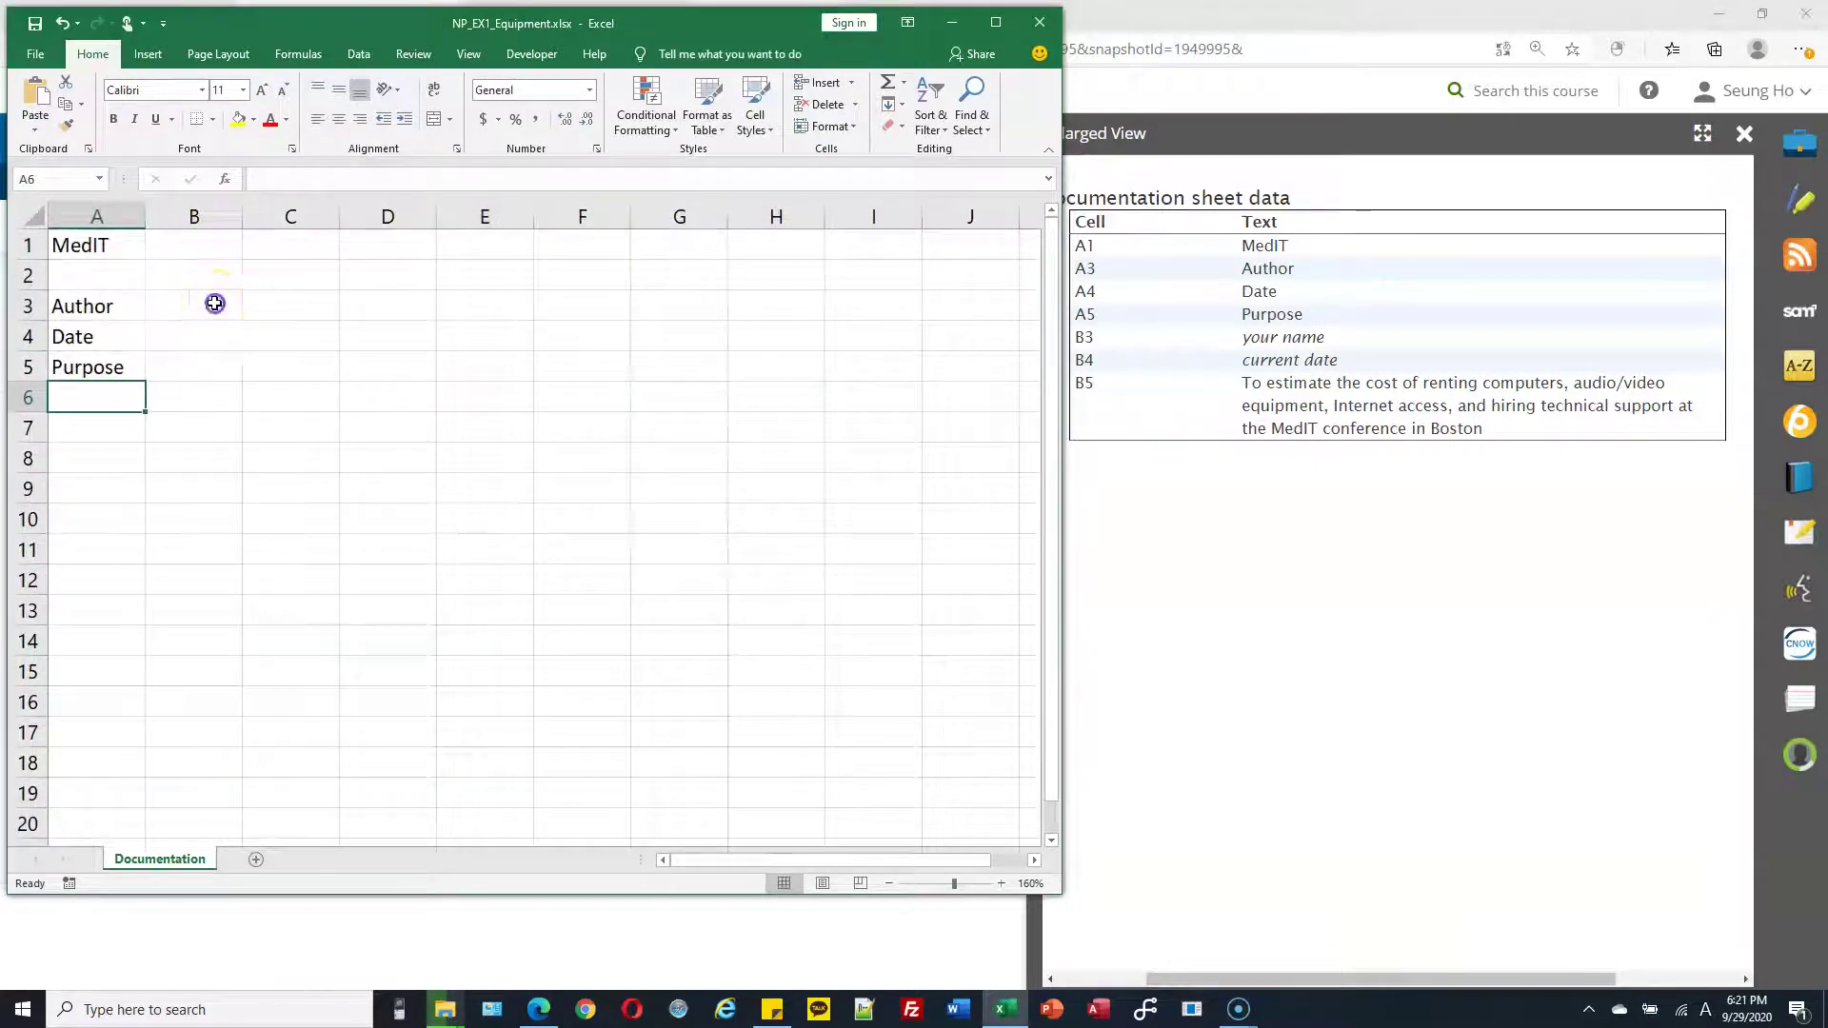
click(216, 301)
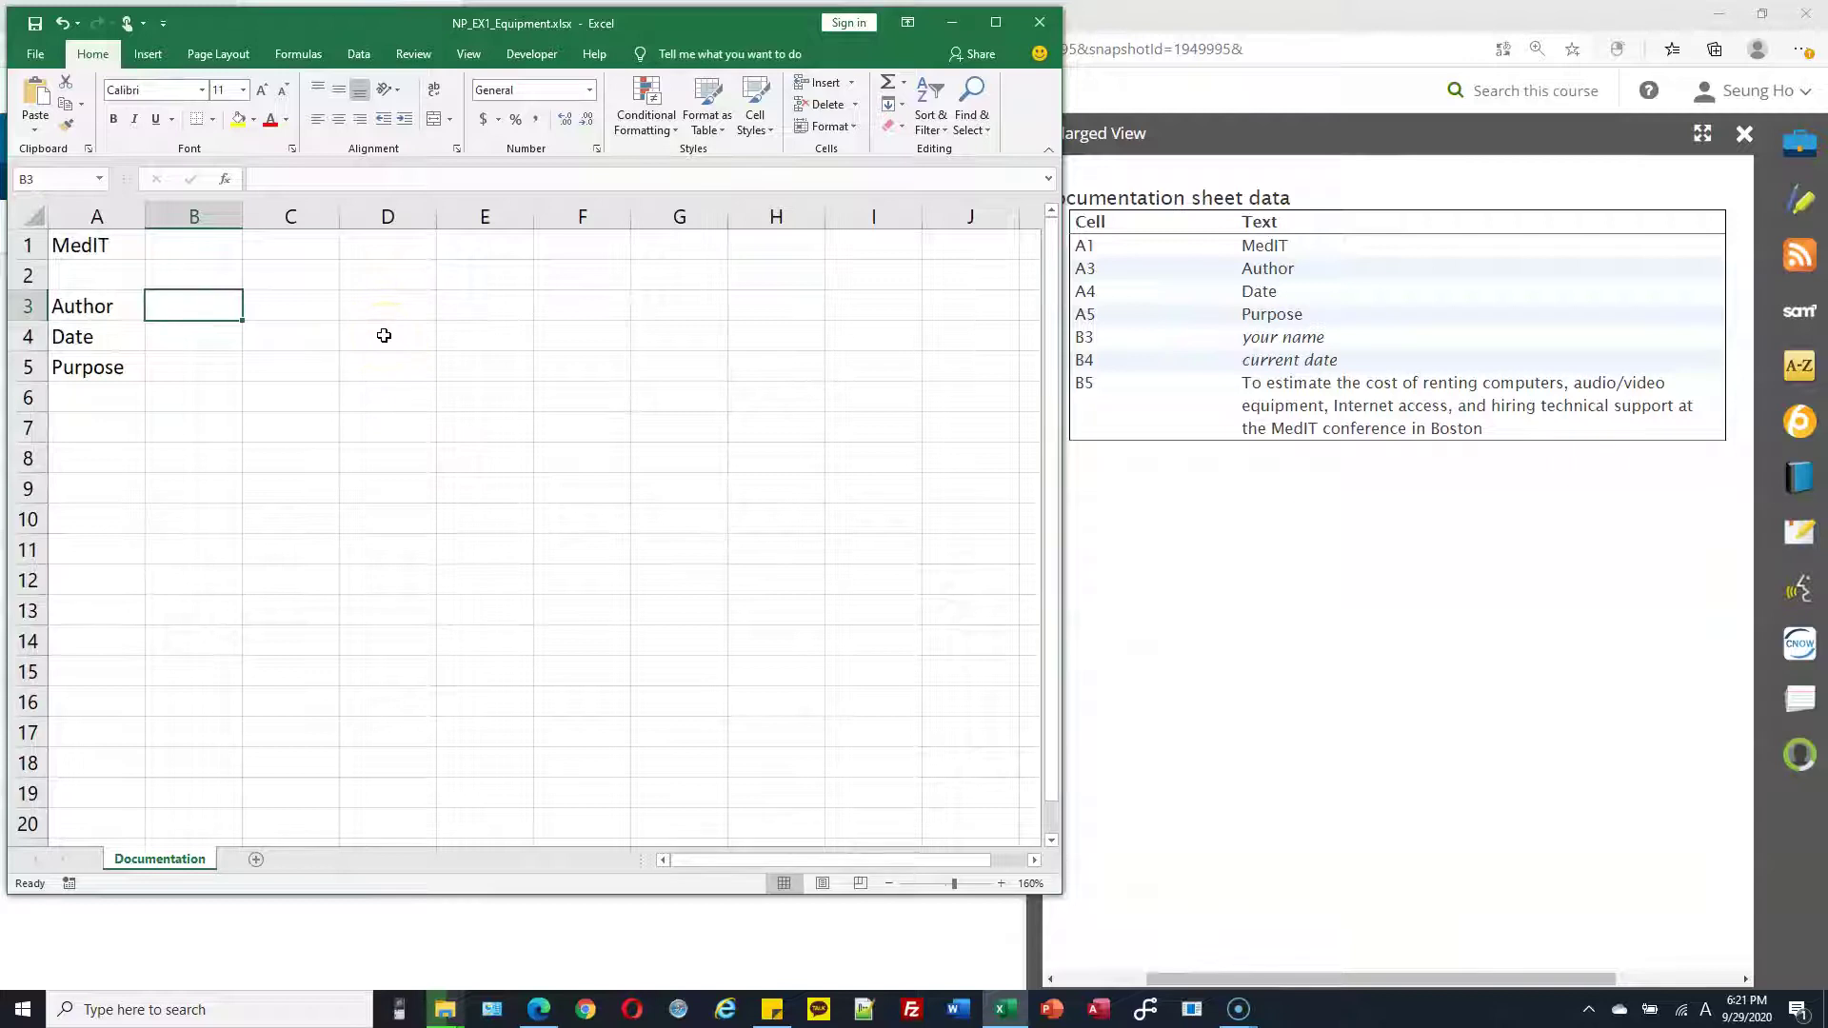
text(Sean pak)
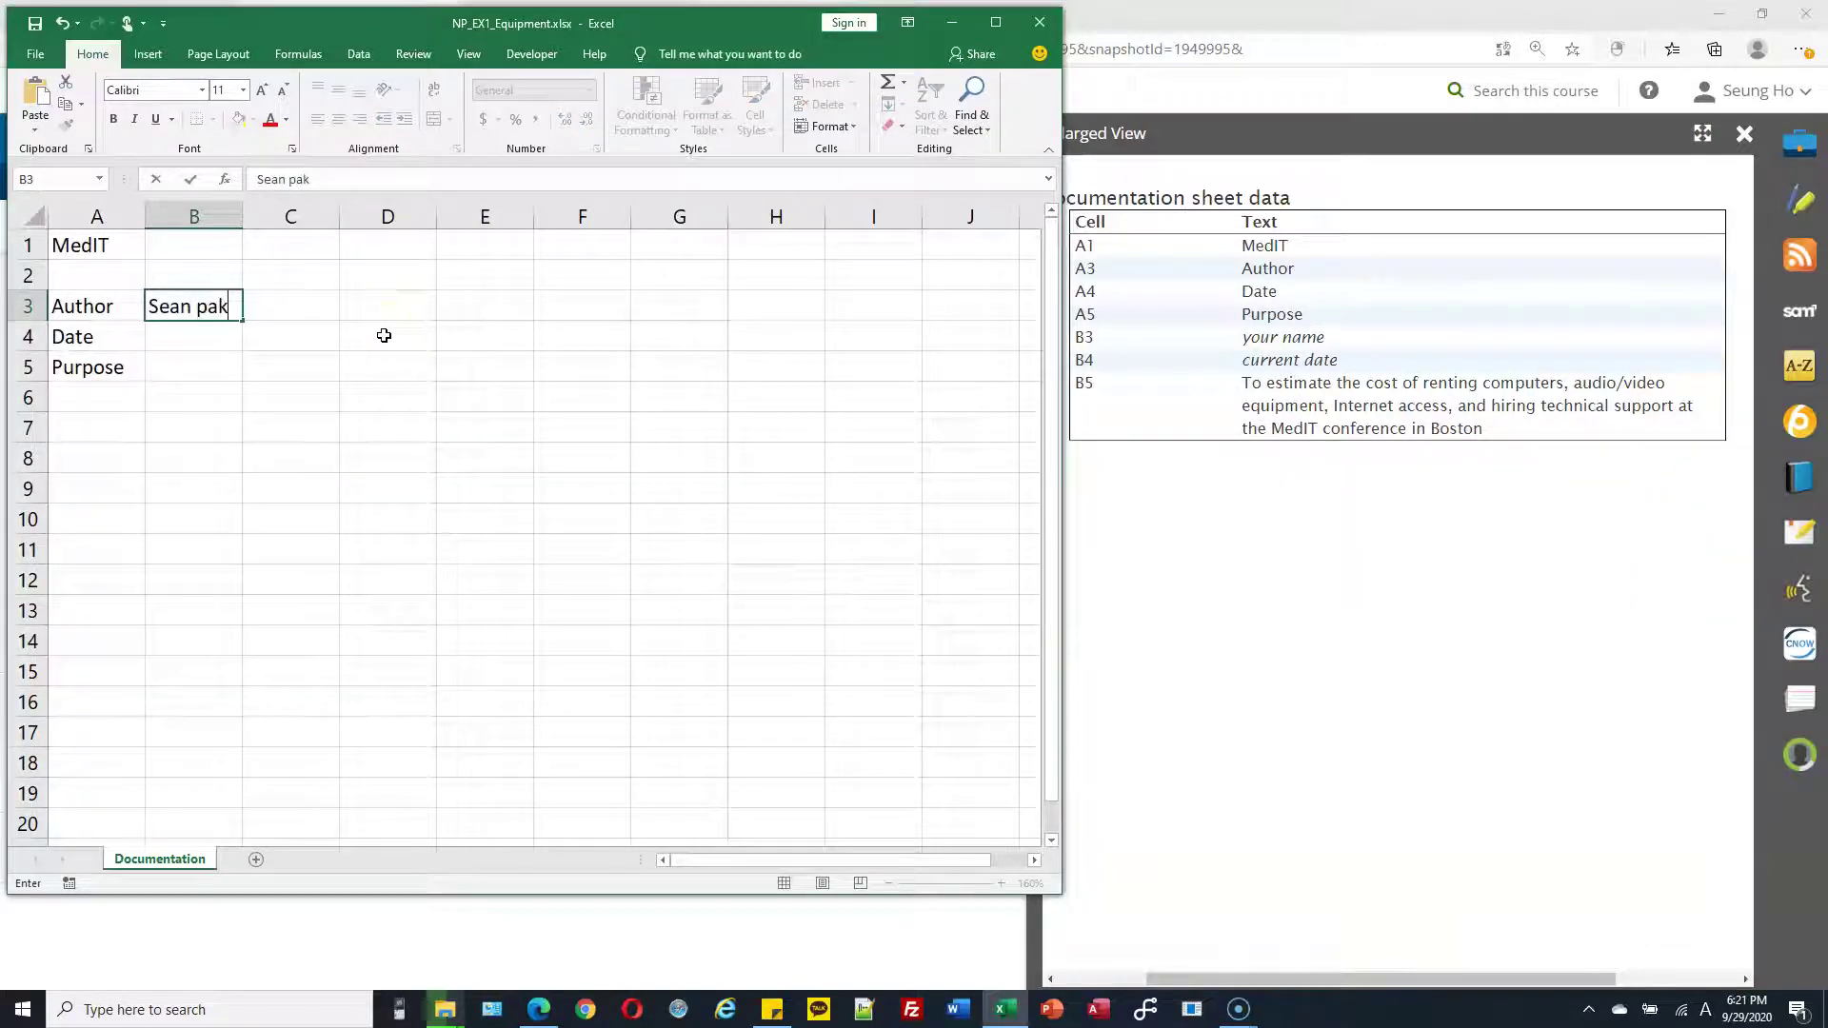
text(k)
click(225, 331)
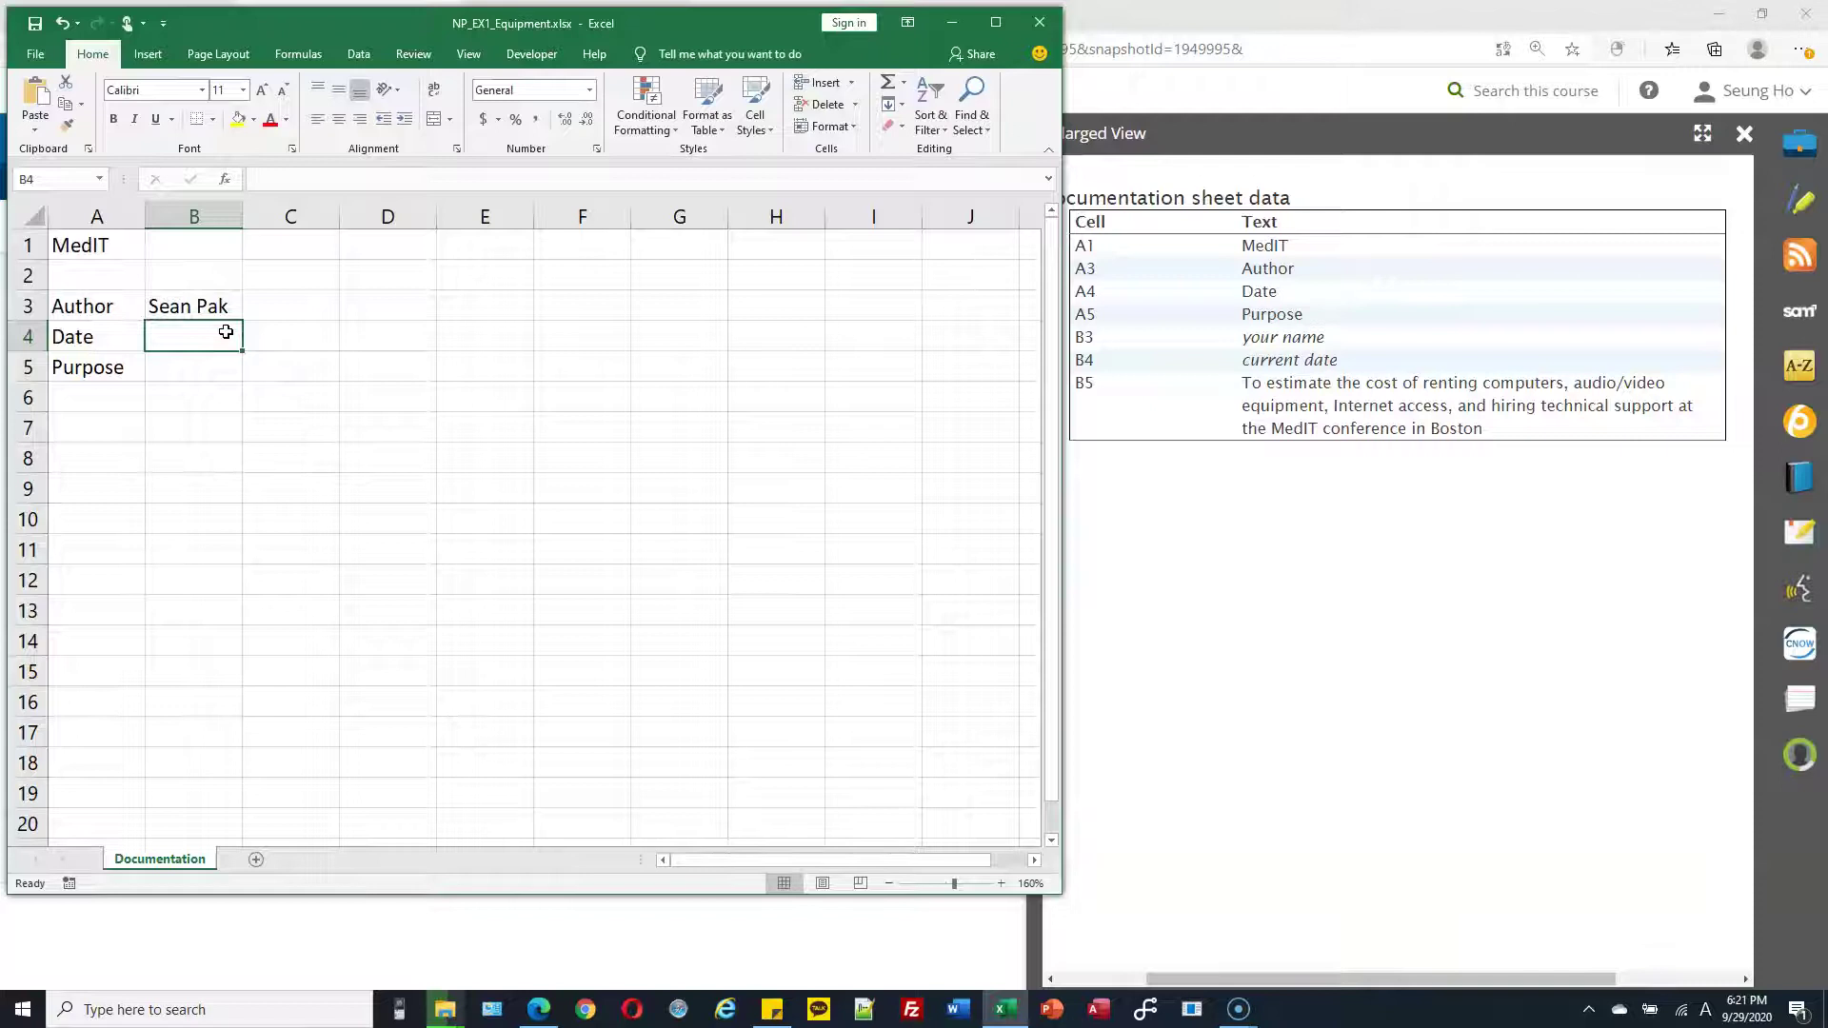
Enter the date 9/29 in cell B4
text(9)
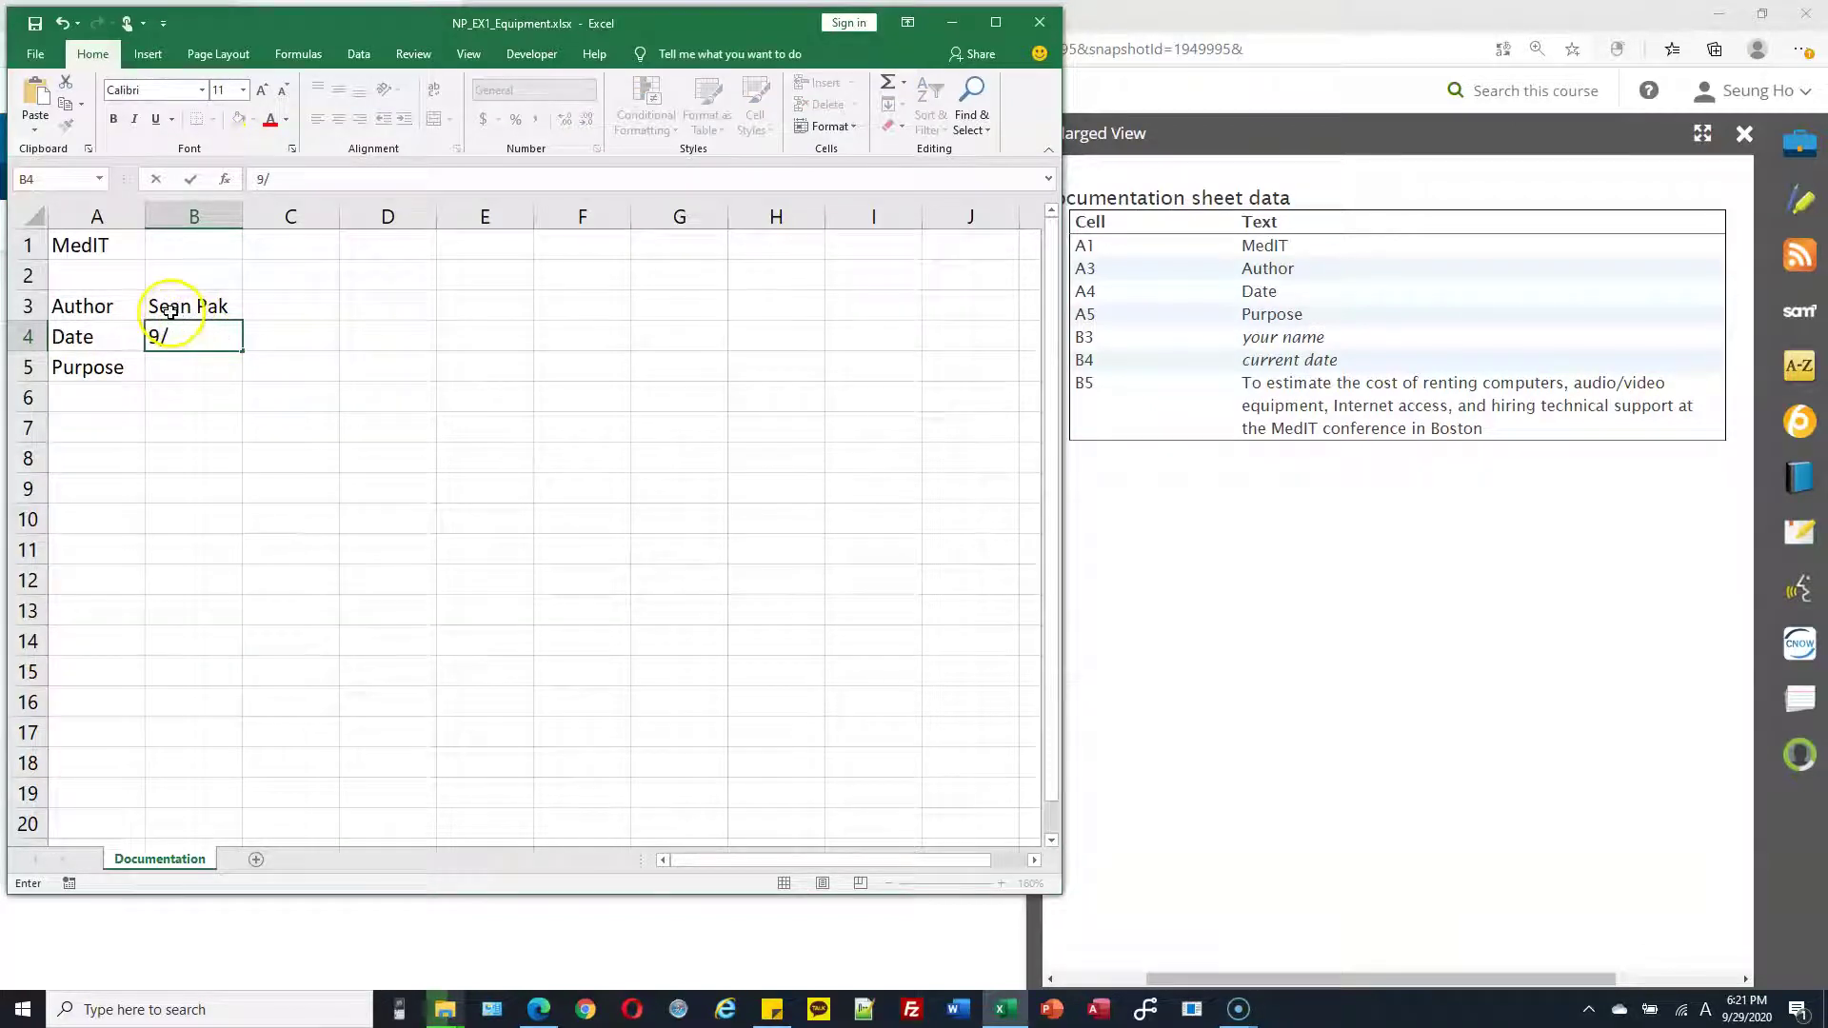
text(/29)
key(Return)
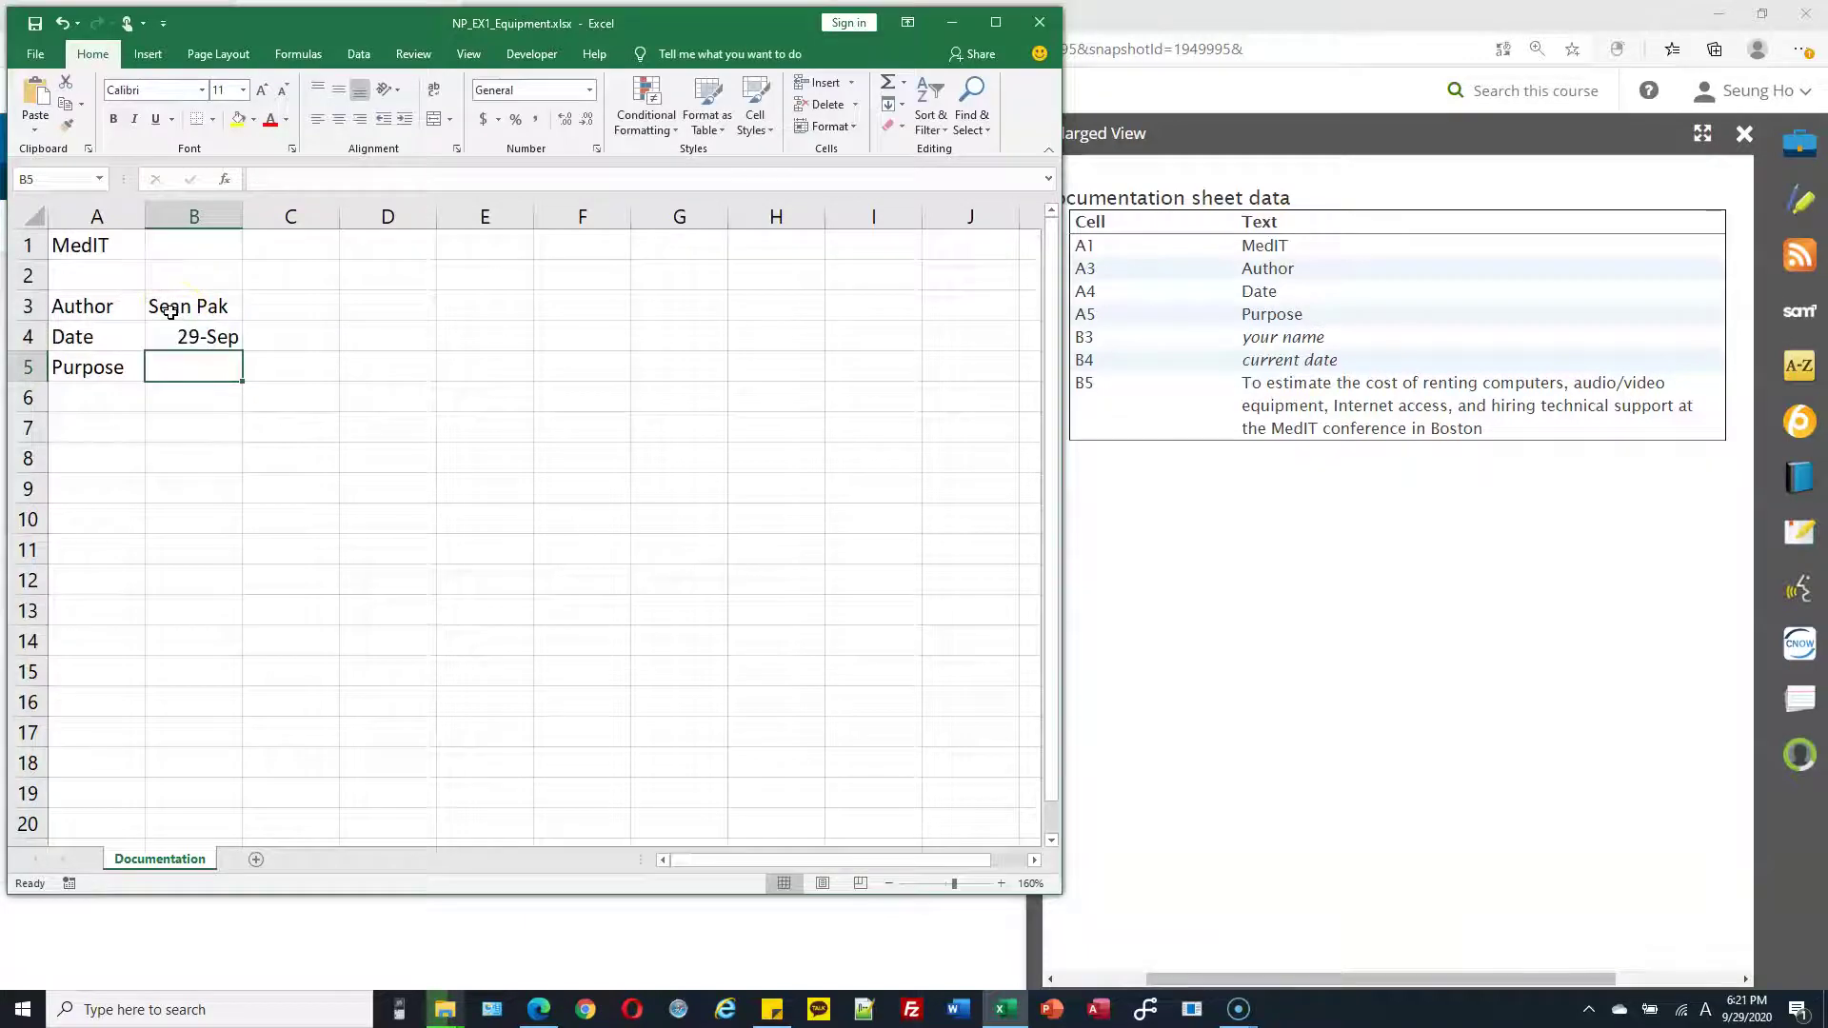
click(173, 339)
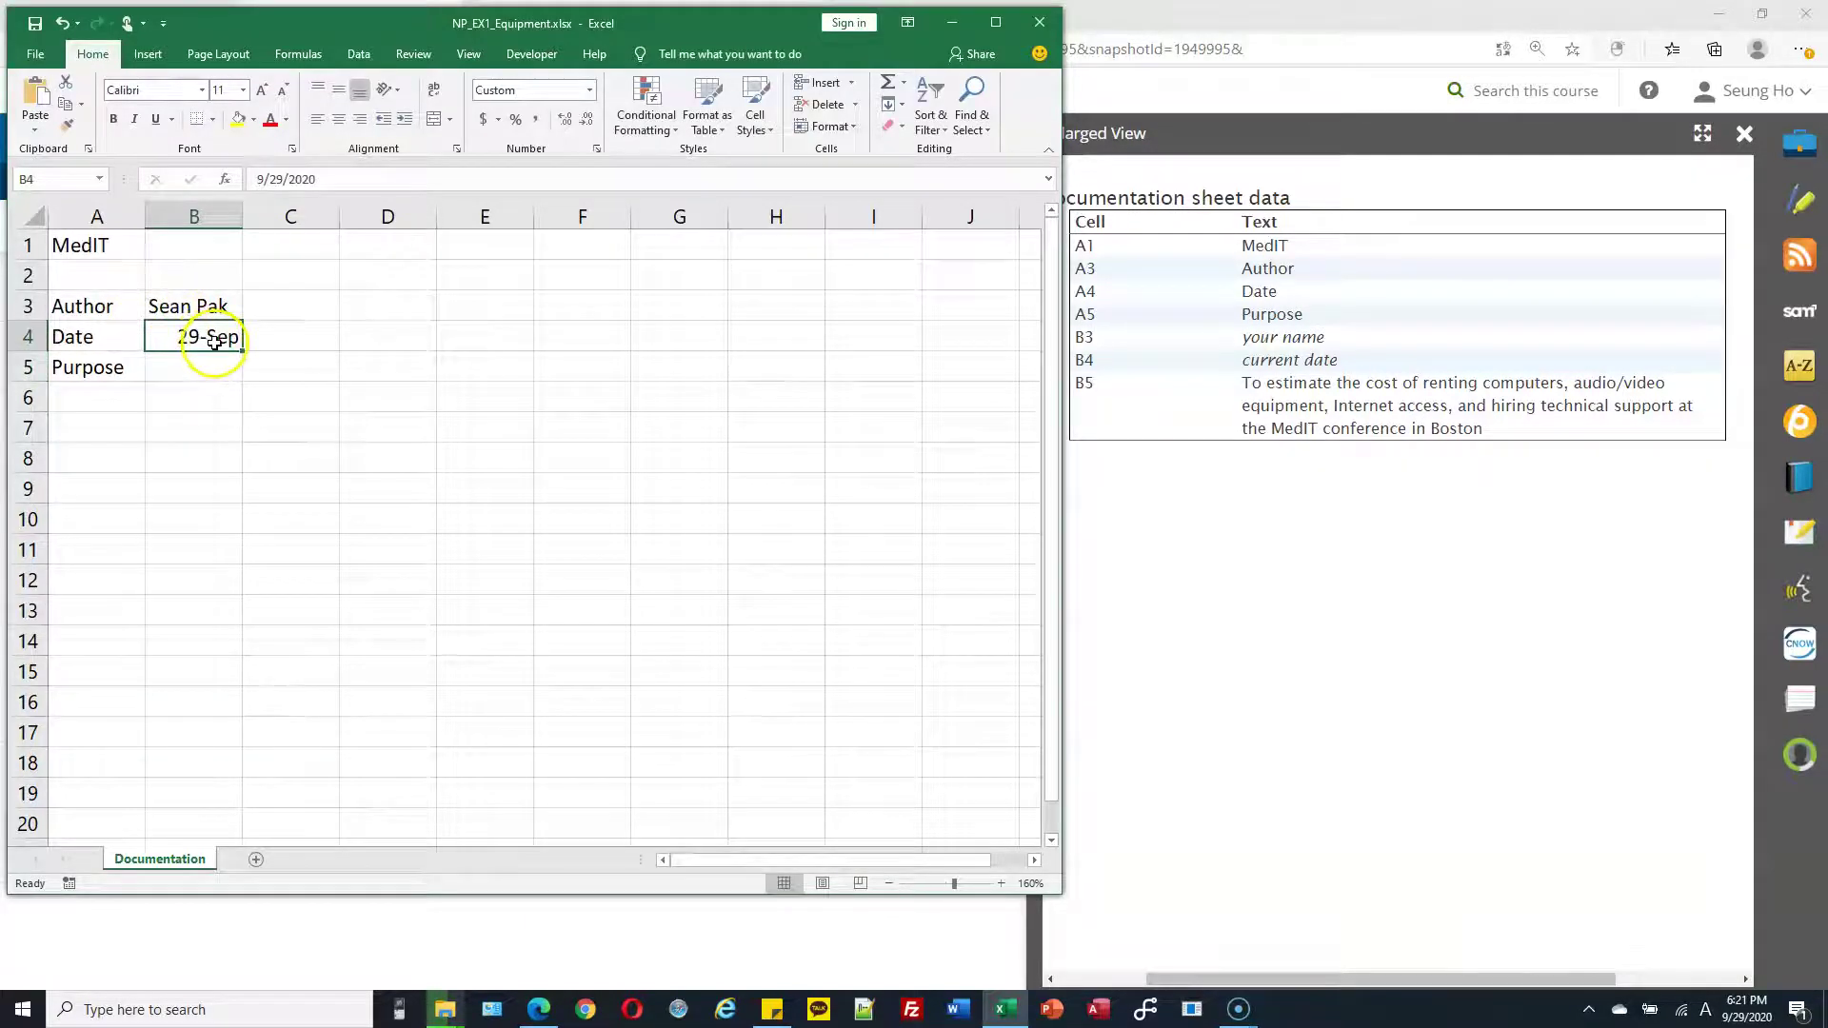
Apply the Short Date number format to B4 so it shows 9/29/2020
click(591, 92)
click(590, 93)
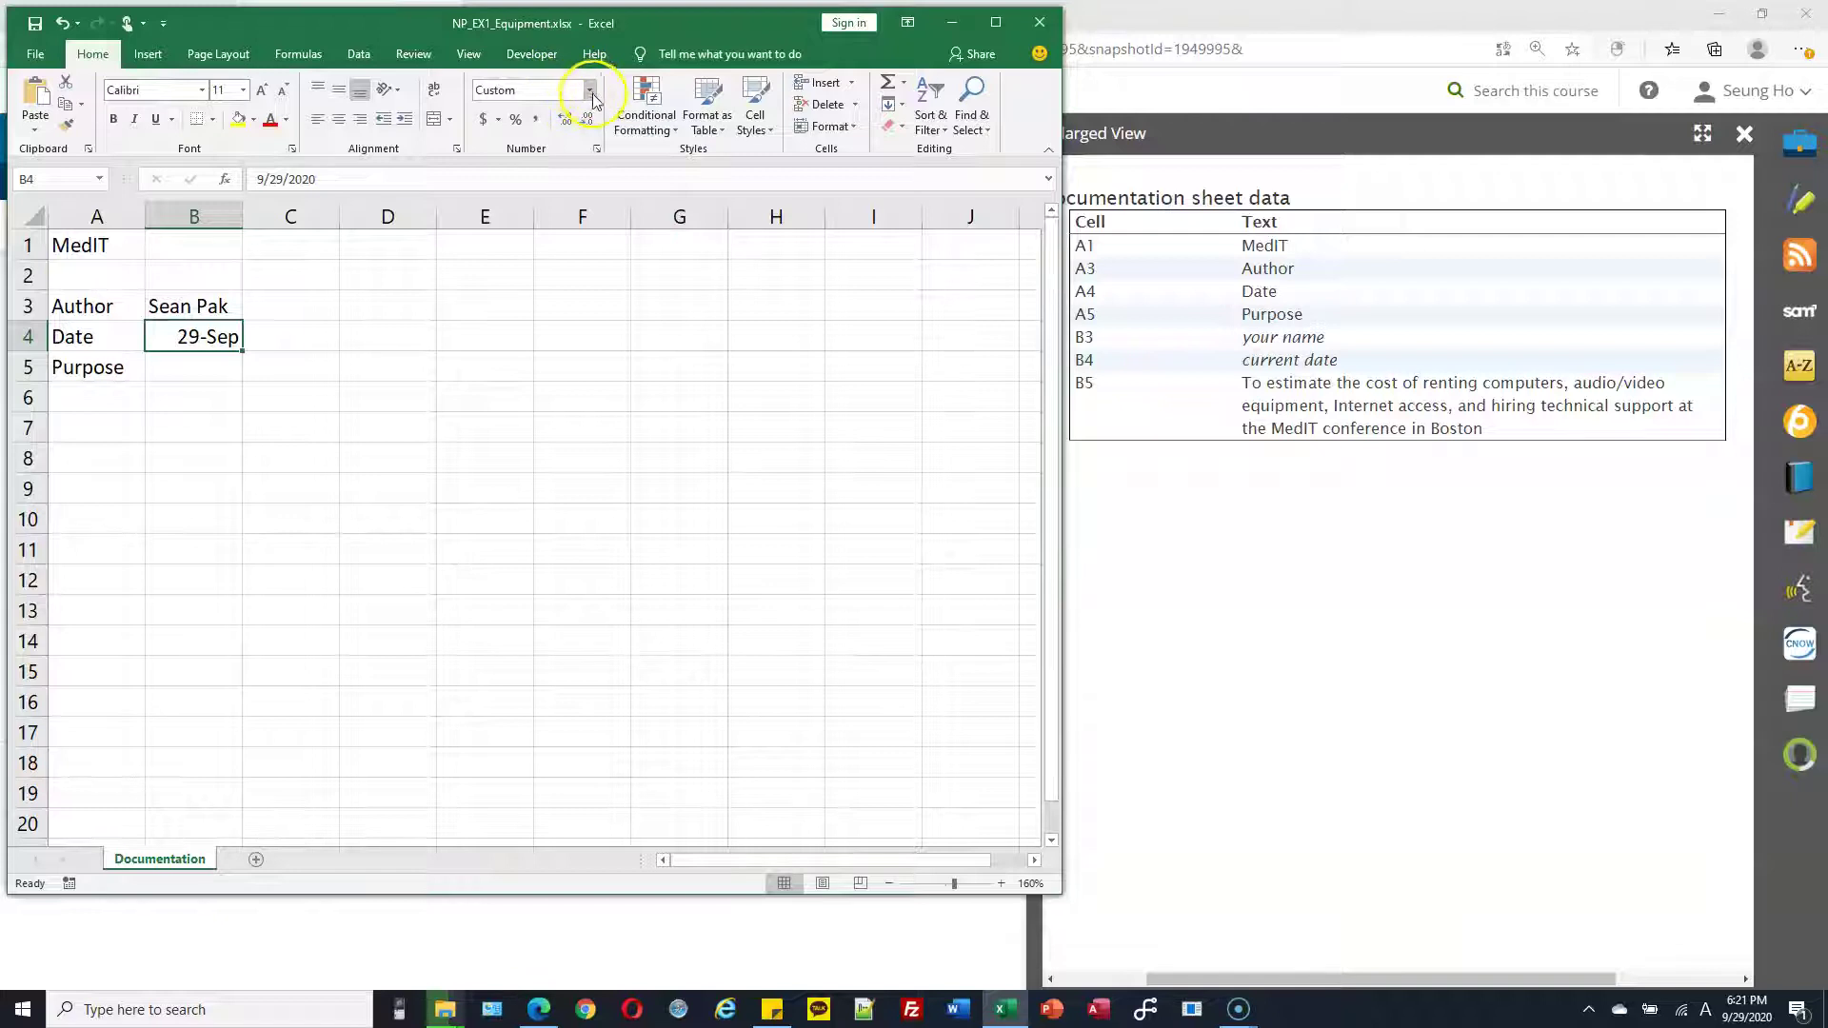
click(590, 92)
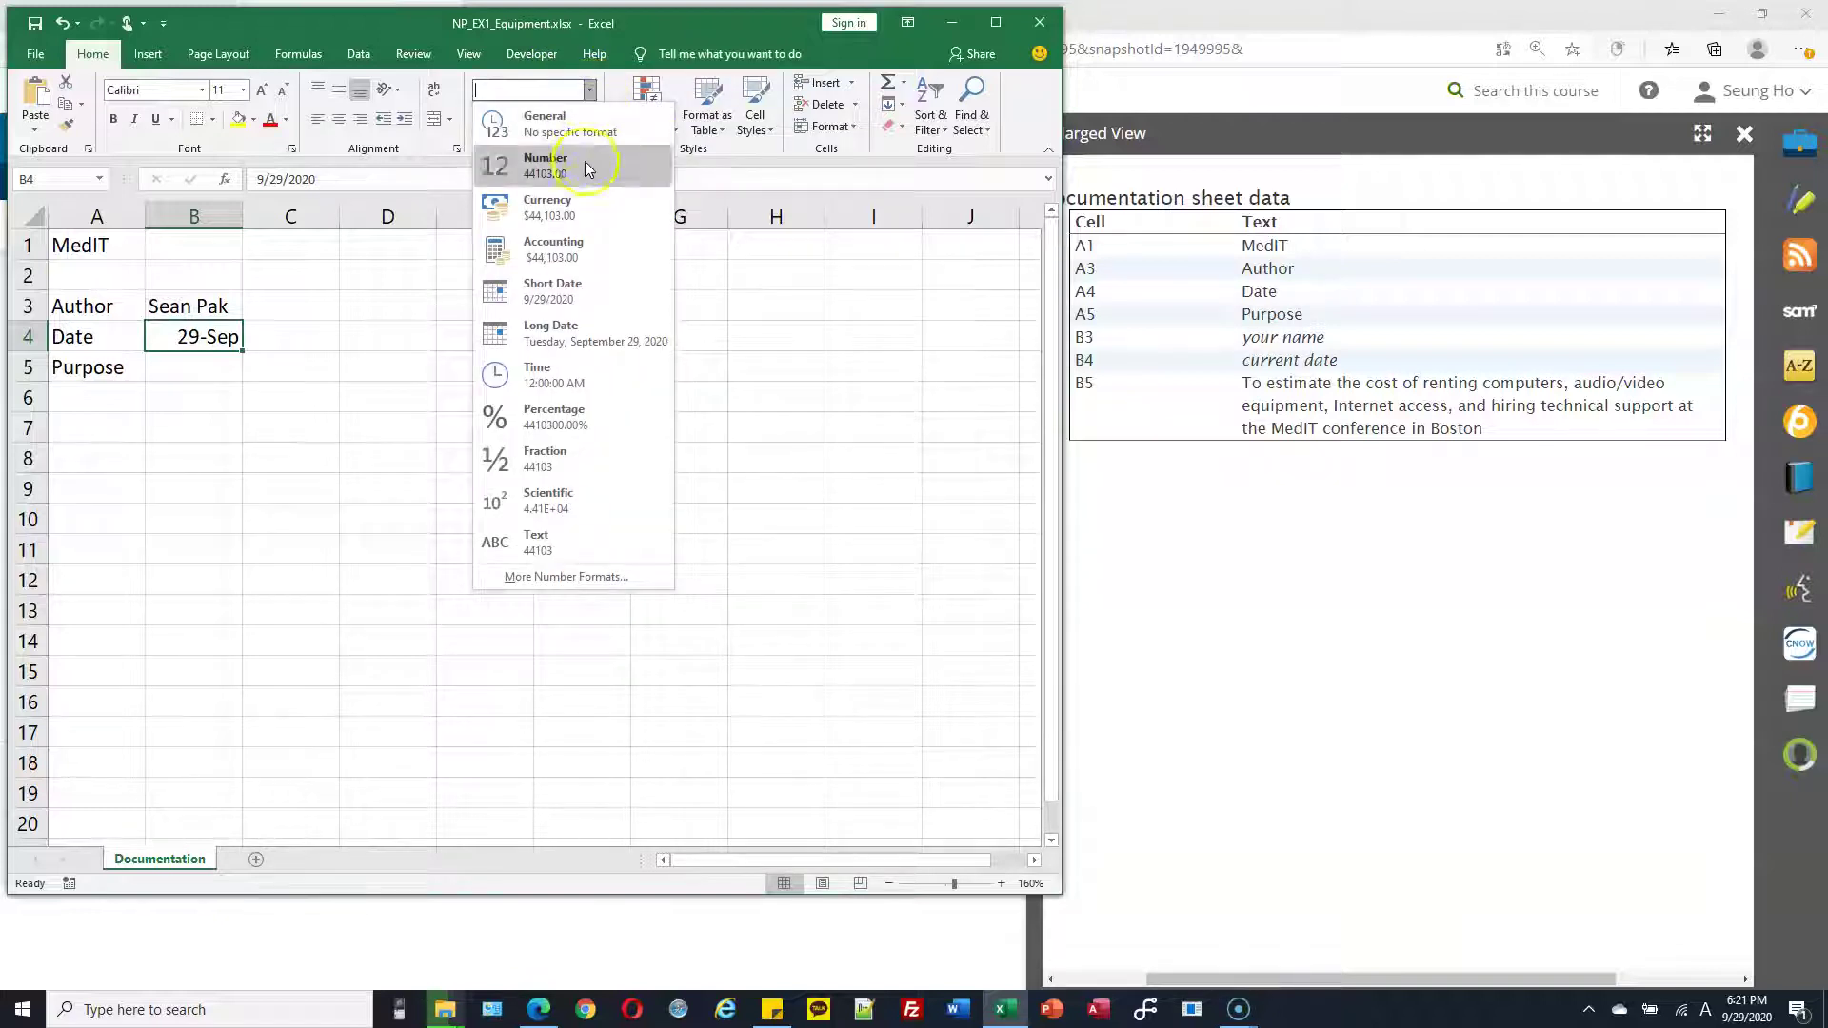
click(592, 294)
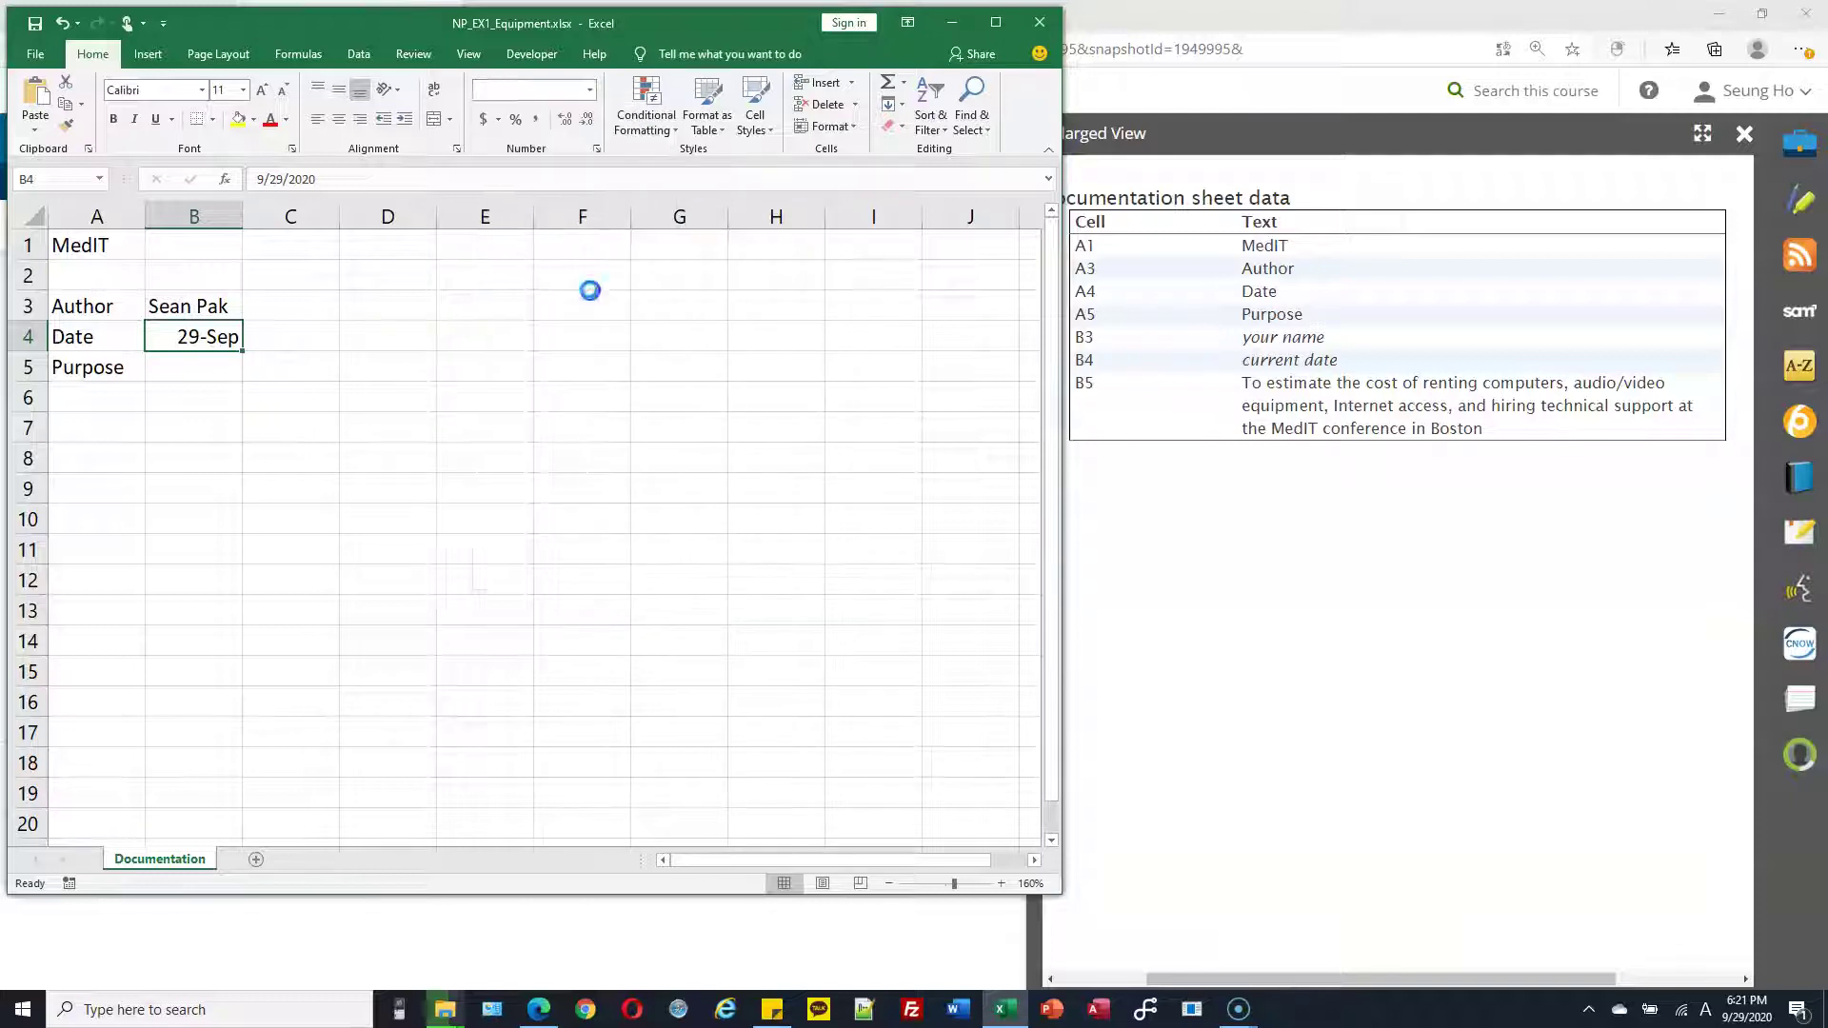
click(227, 370)
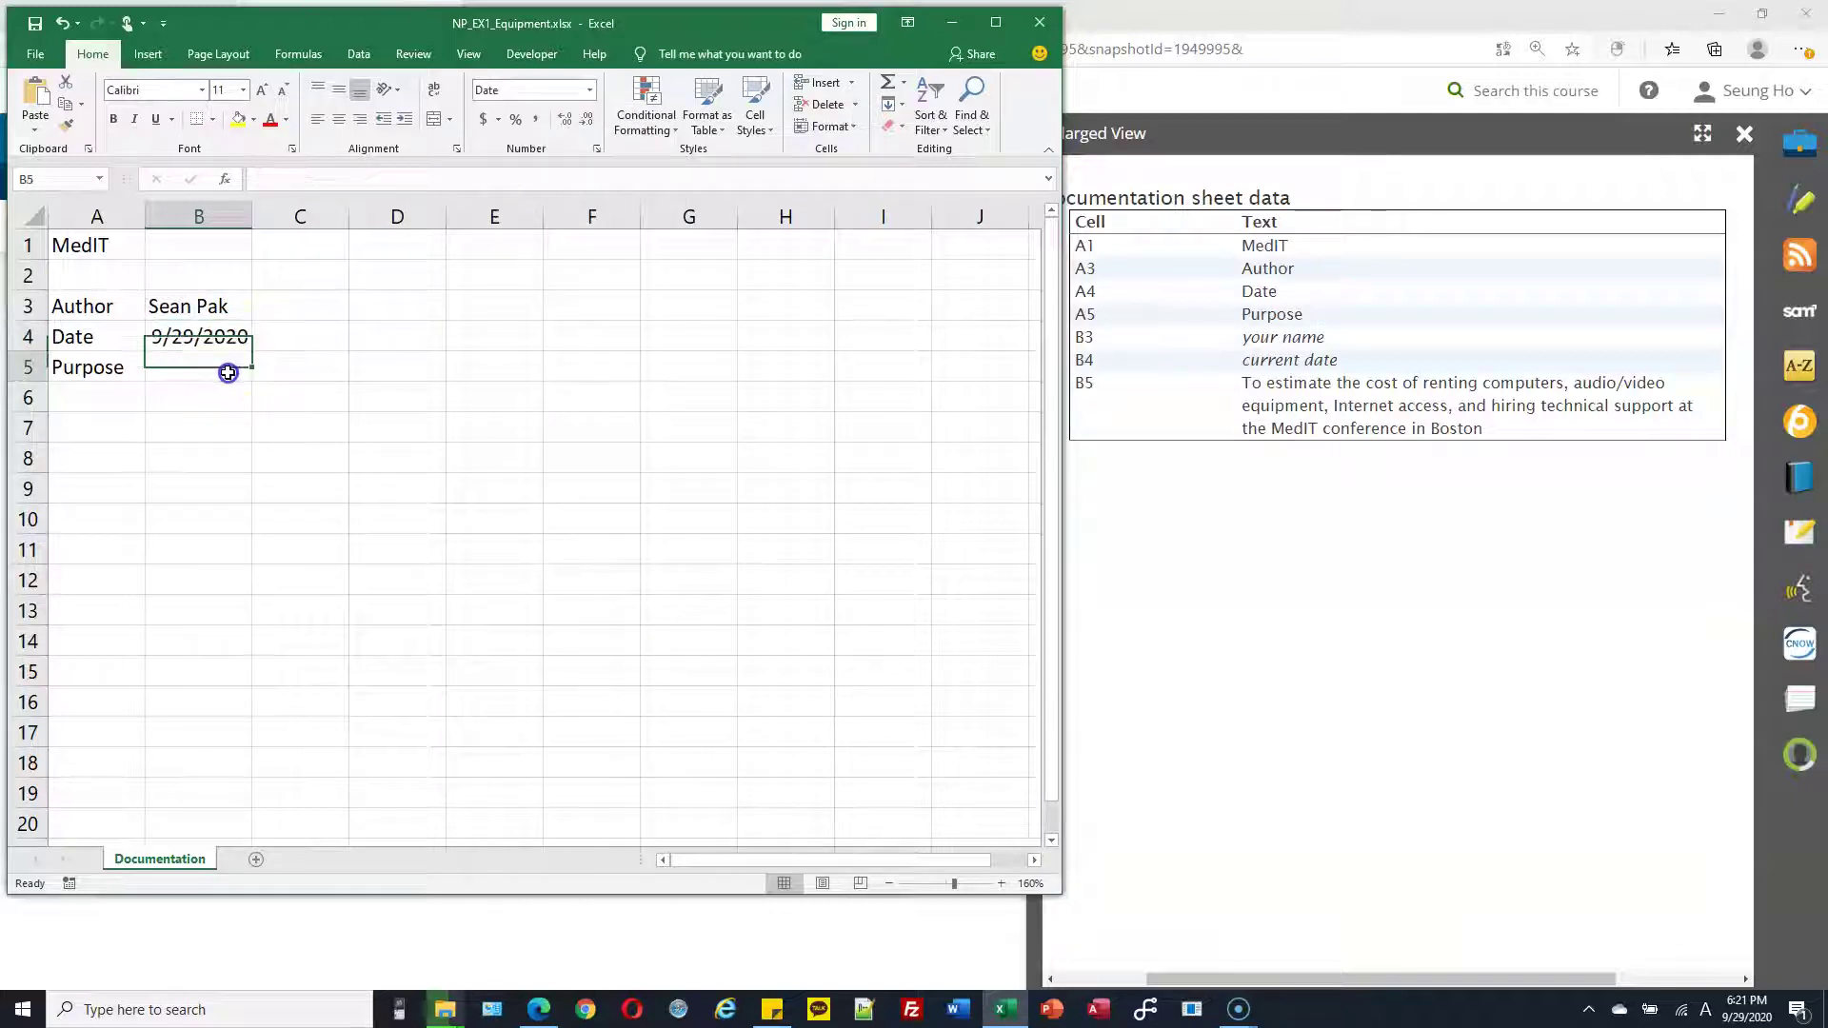
Copy the Purpose sentence about MedIT conference costs from MindTap into cell B5
click(1314, 408)
drag(1246, 388, 1490, 436)
key(ctrl+c)
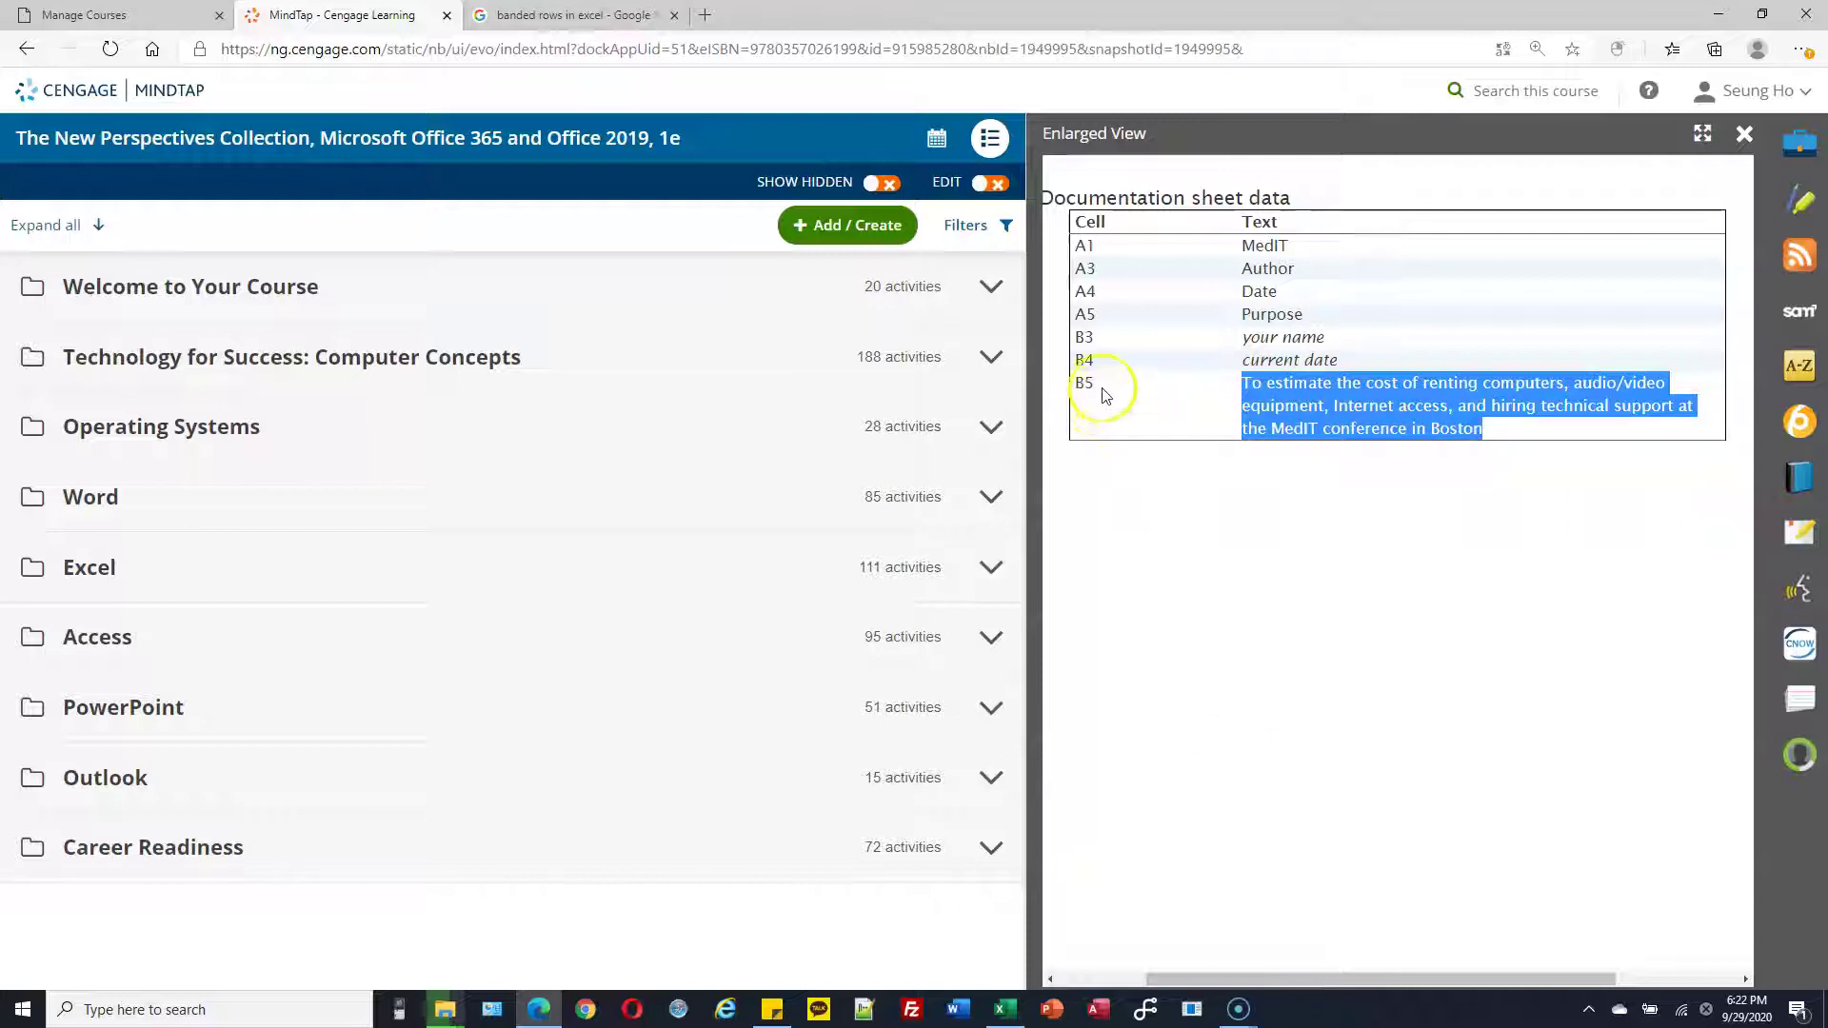
click(1005, 1009)
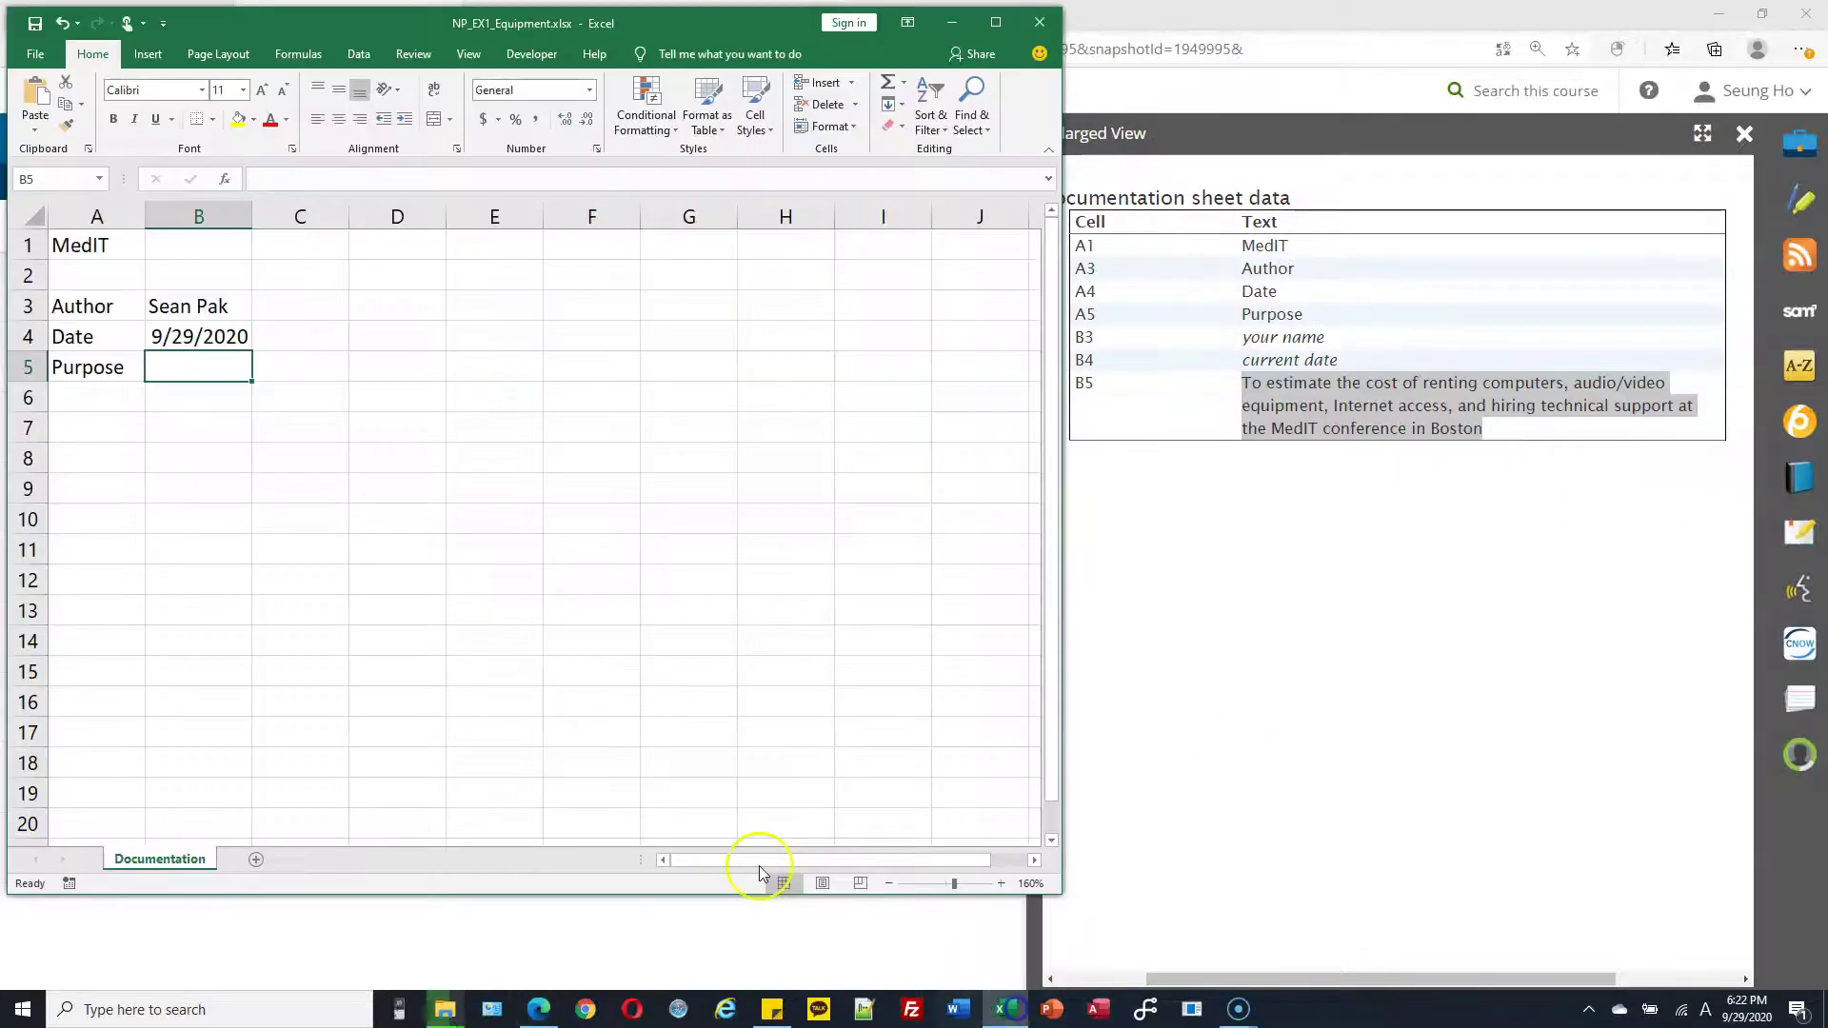
click(218, 370)
double_click(223, 363)
key(ctrl+v)
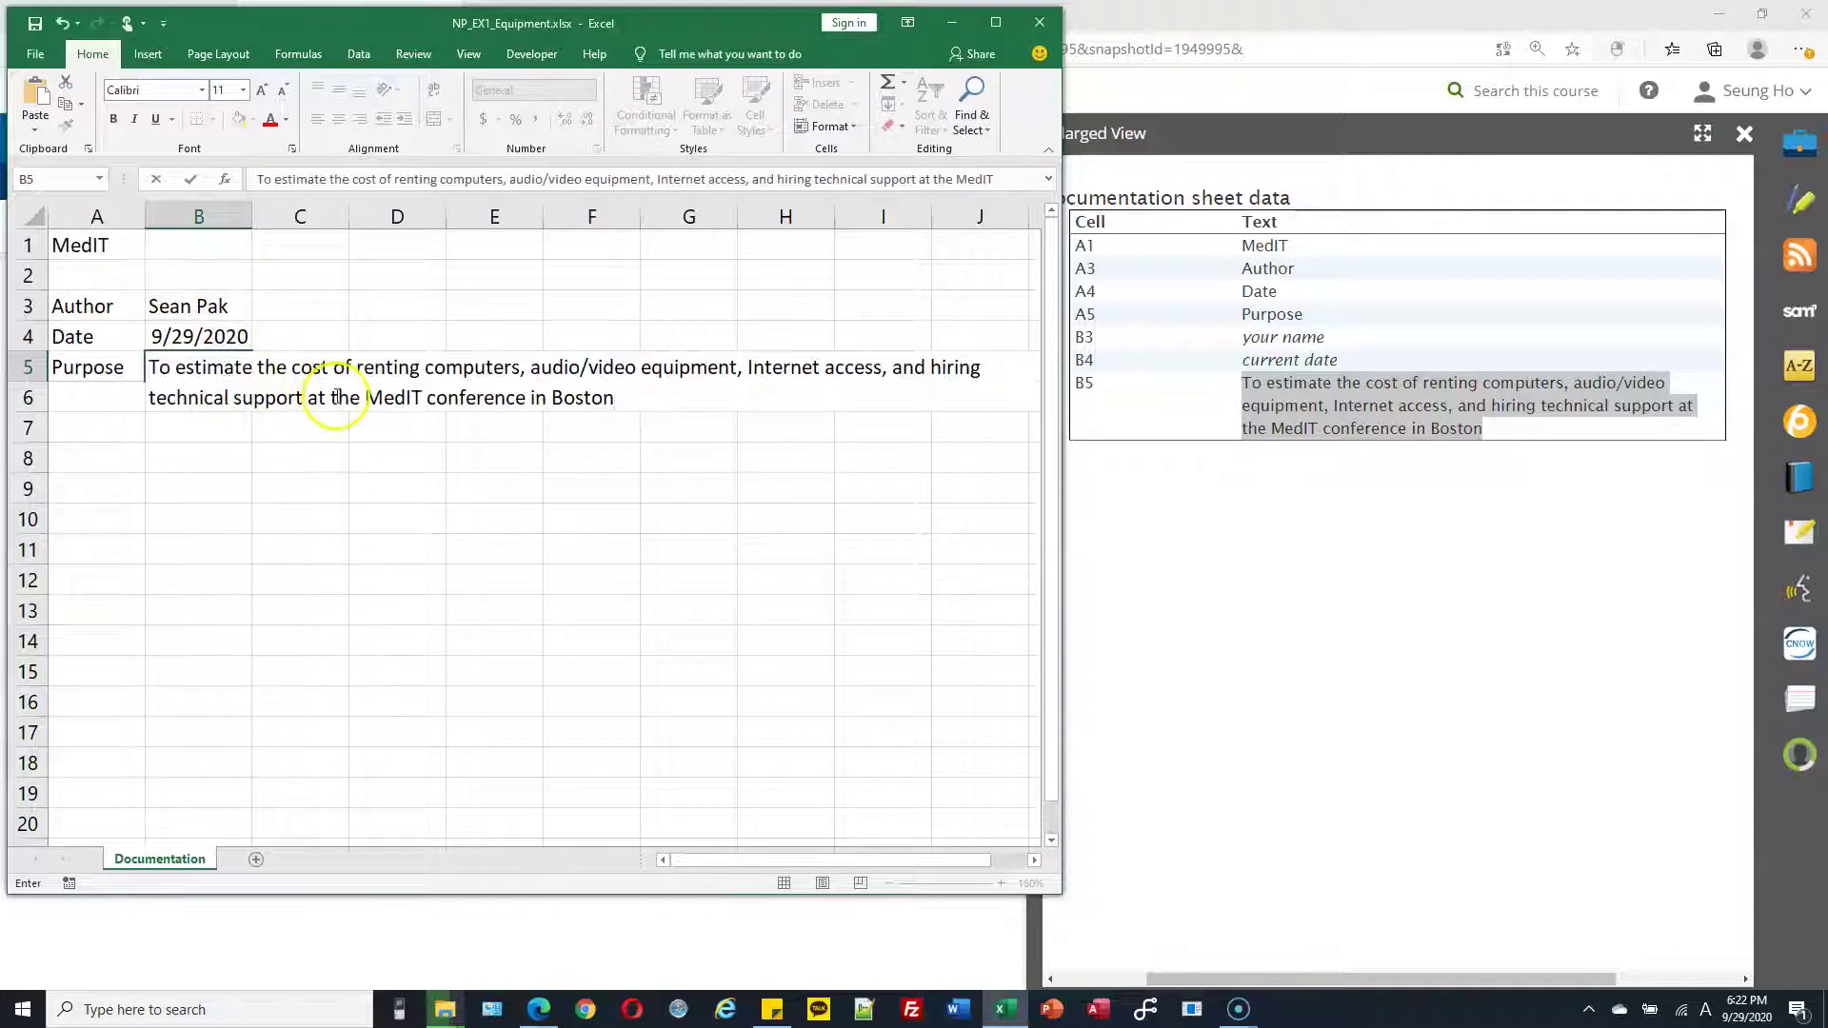
key(Return)
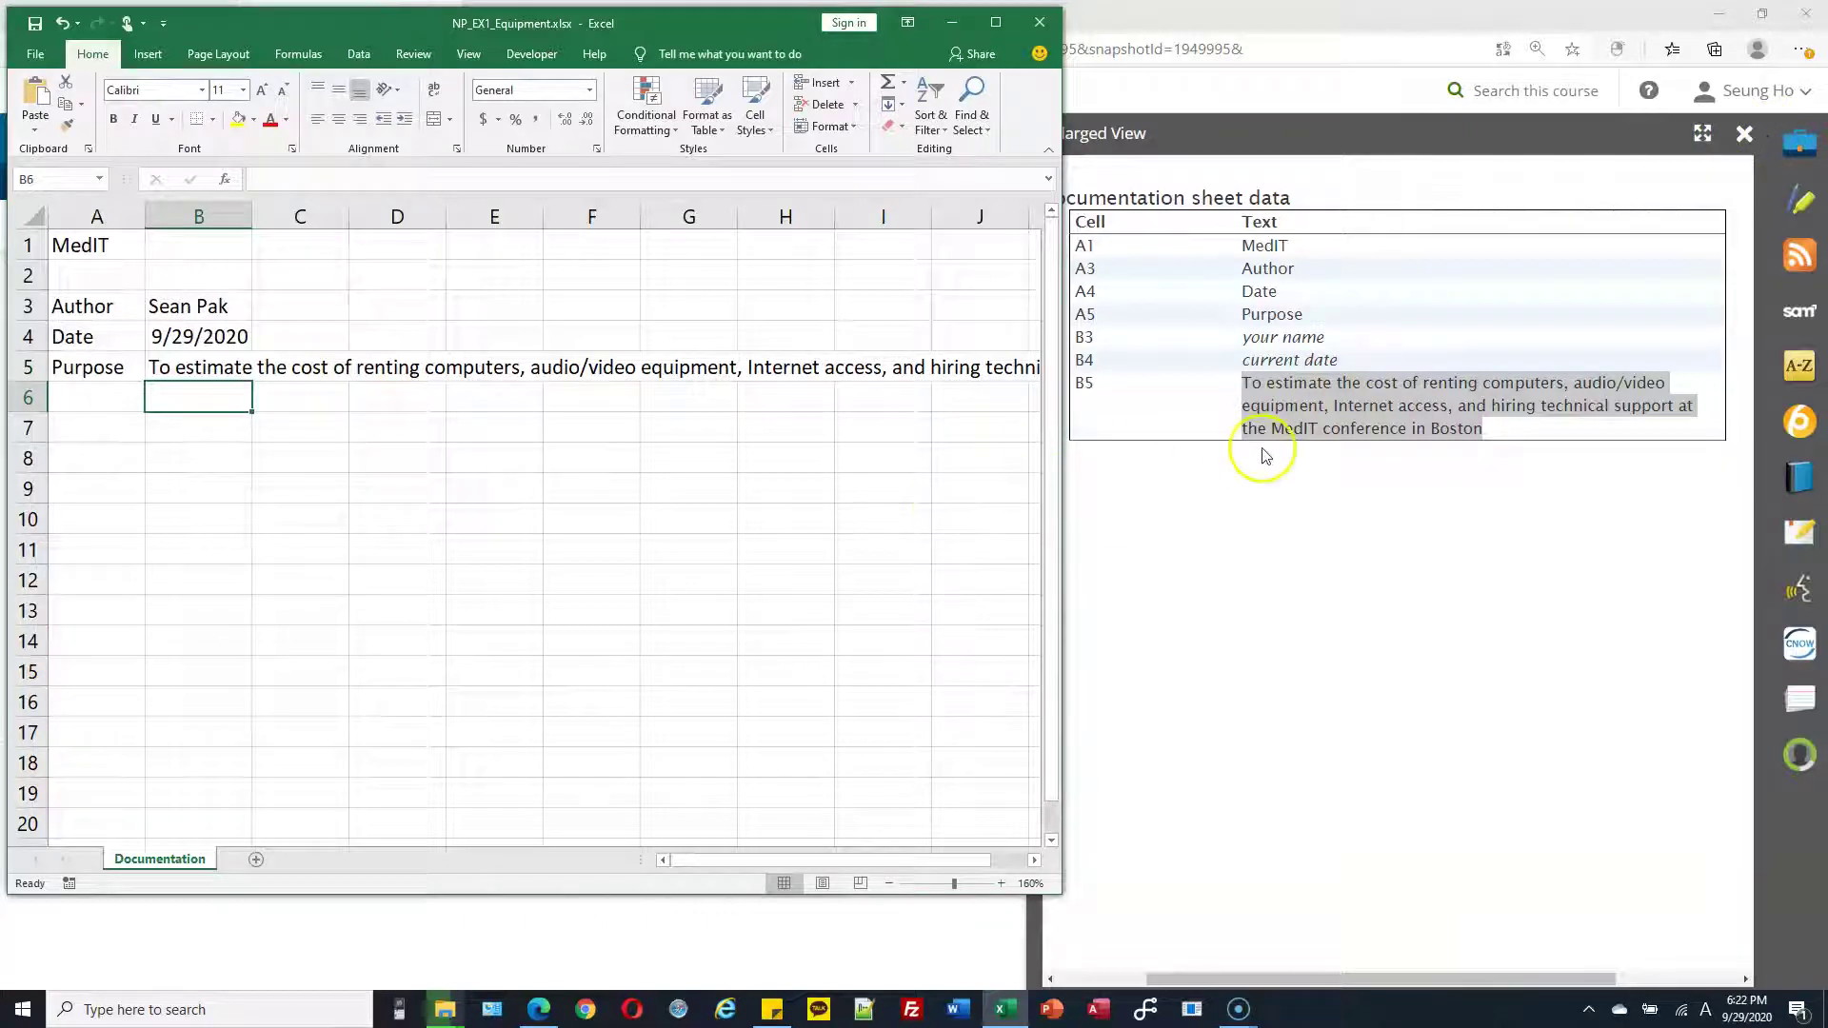
click(1728, 151)
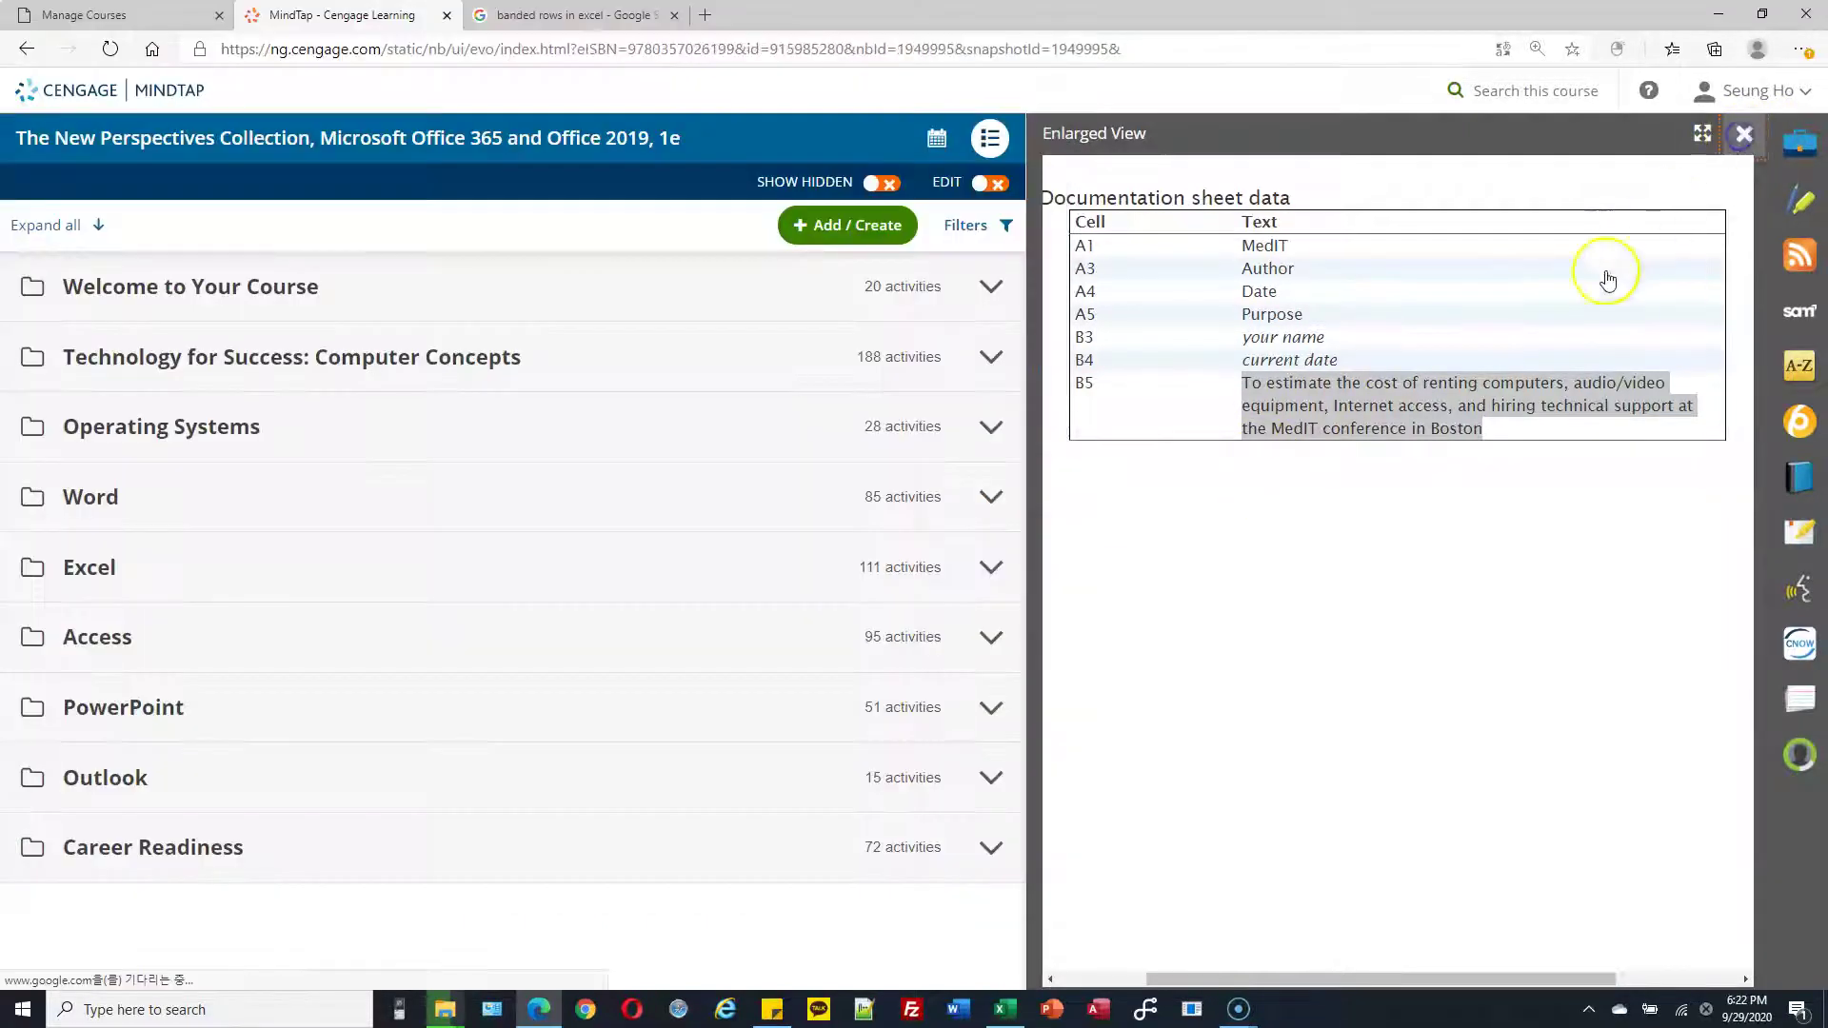
Close the enlarged figure, make Excel taller, and scroll MindTap to steps 4–7
key(Escape)
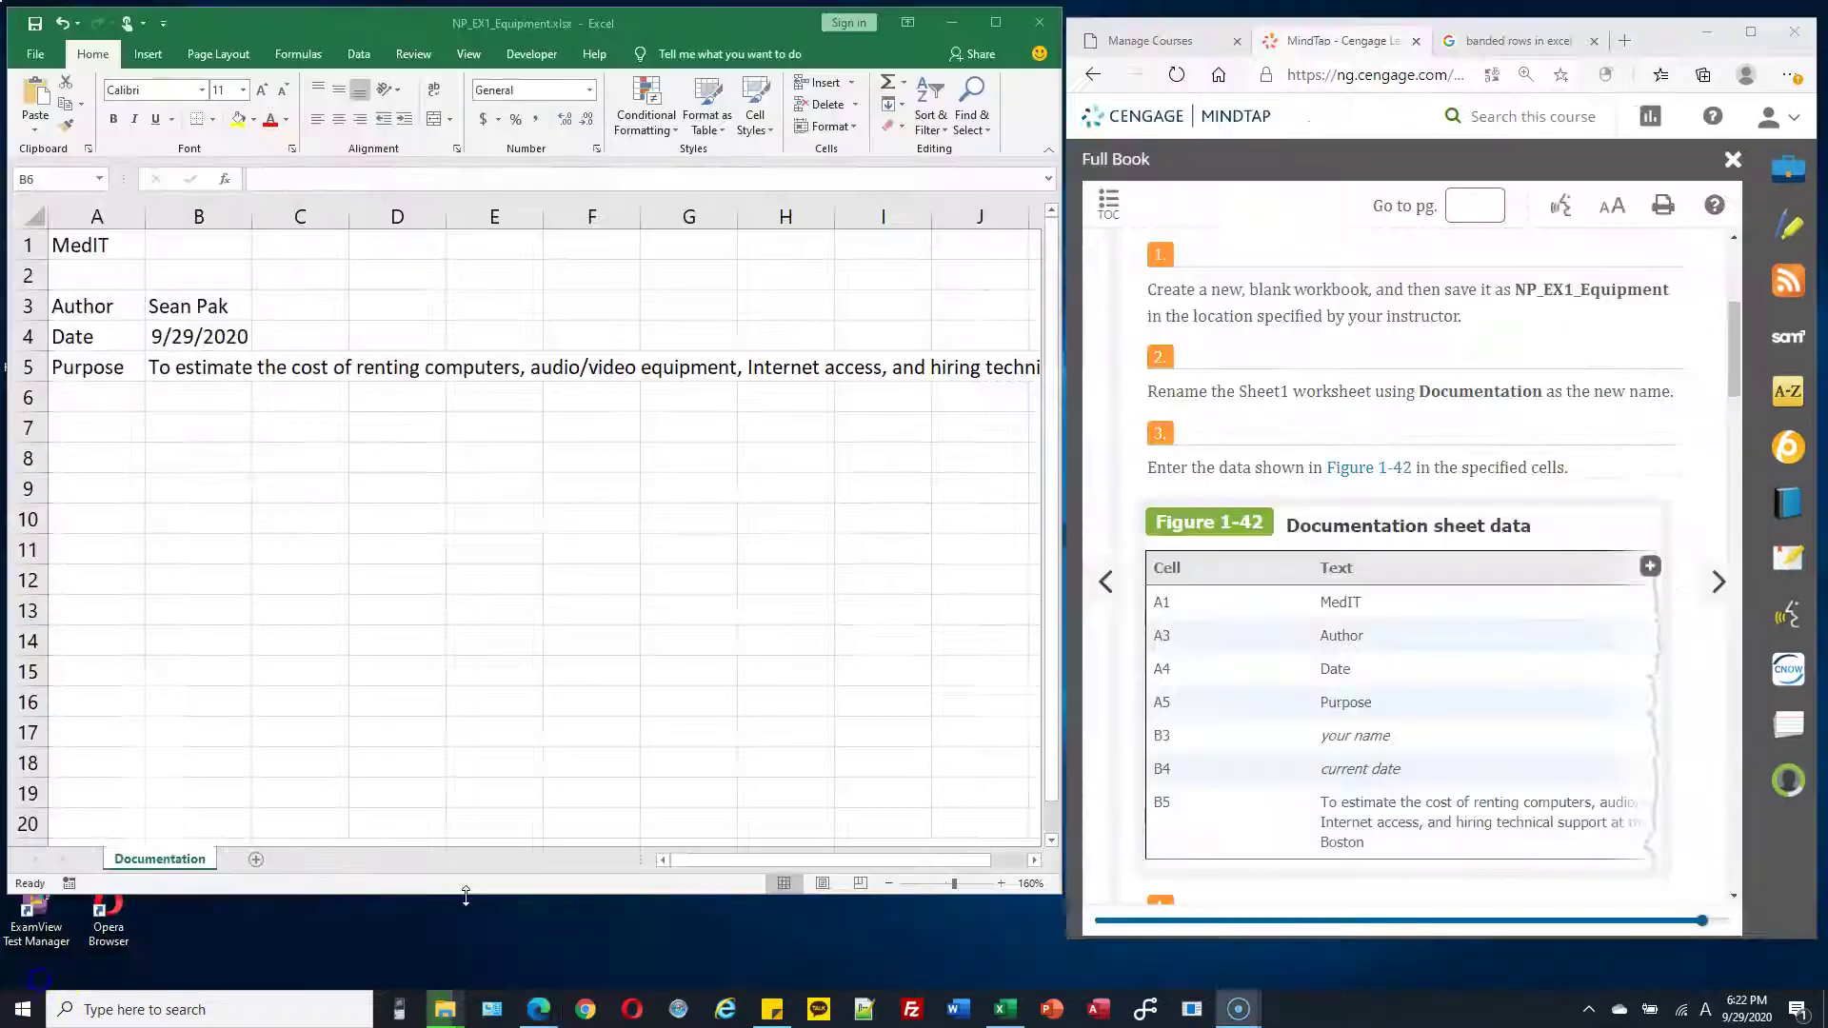
drag(477, 895, 472, 971)
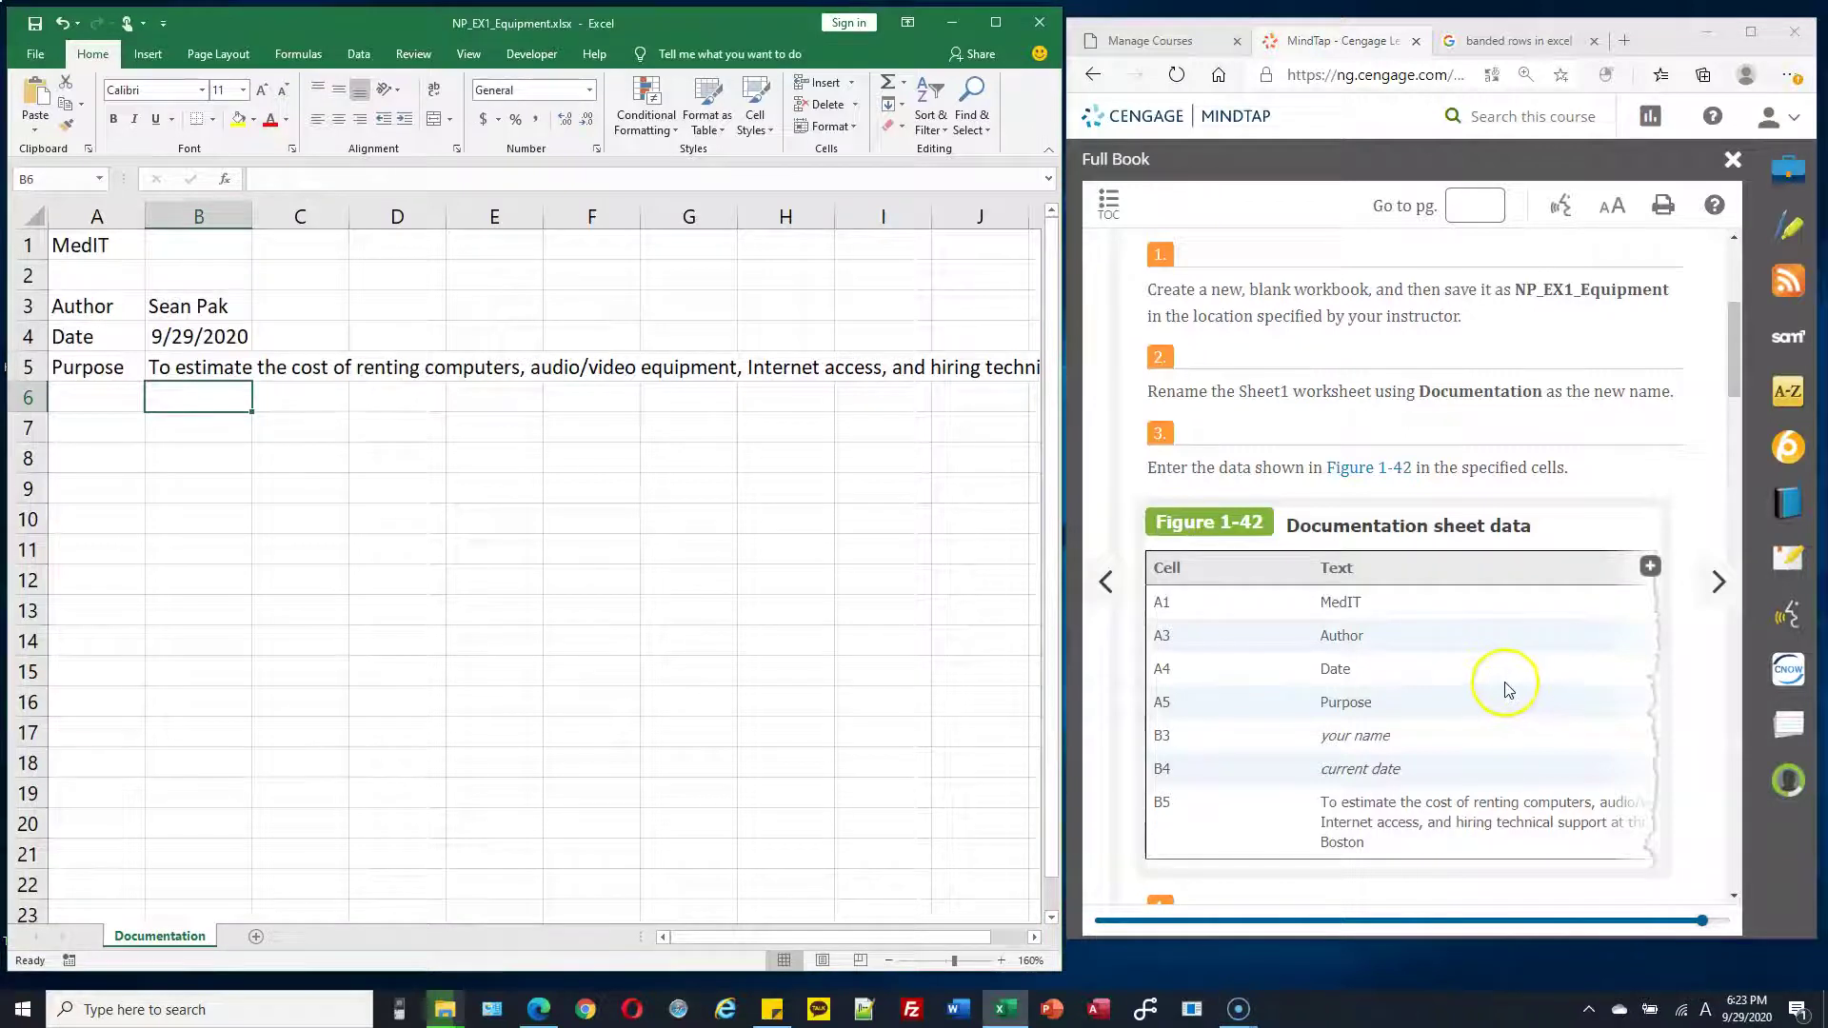
scroll(1498, 581, down, 2)
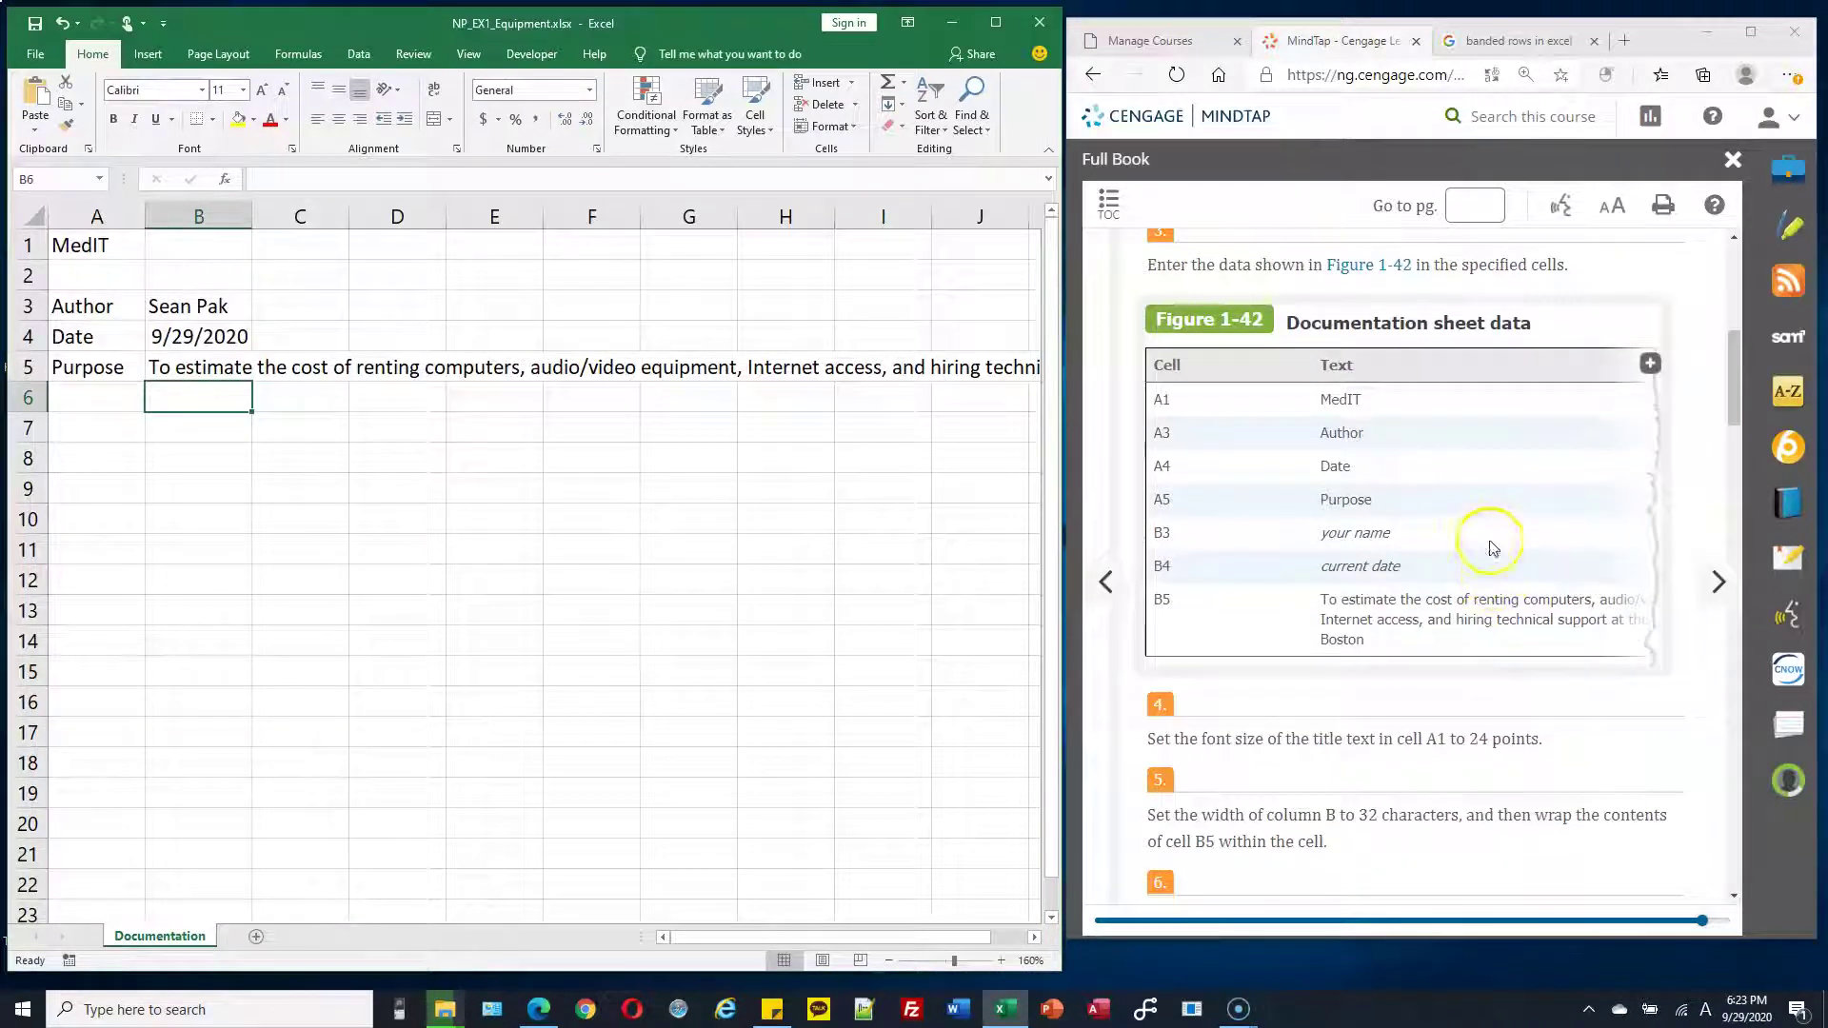
scroll(1412, 628, down, 1)
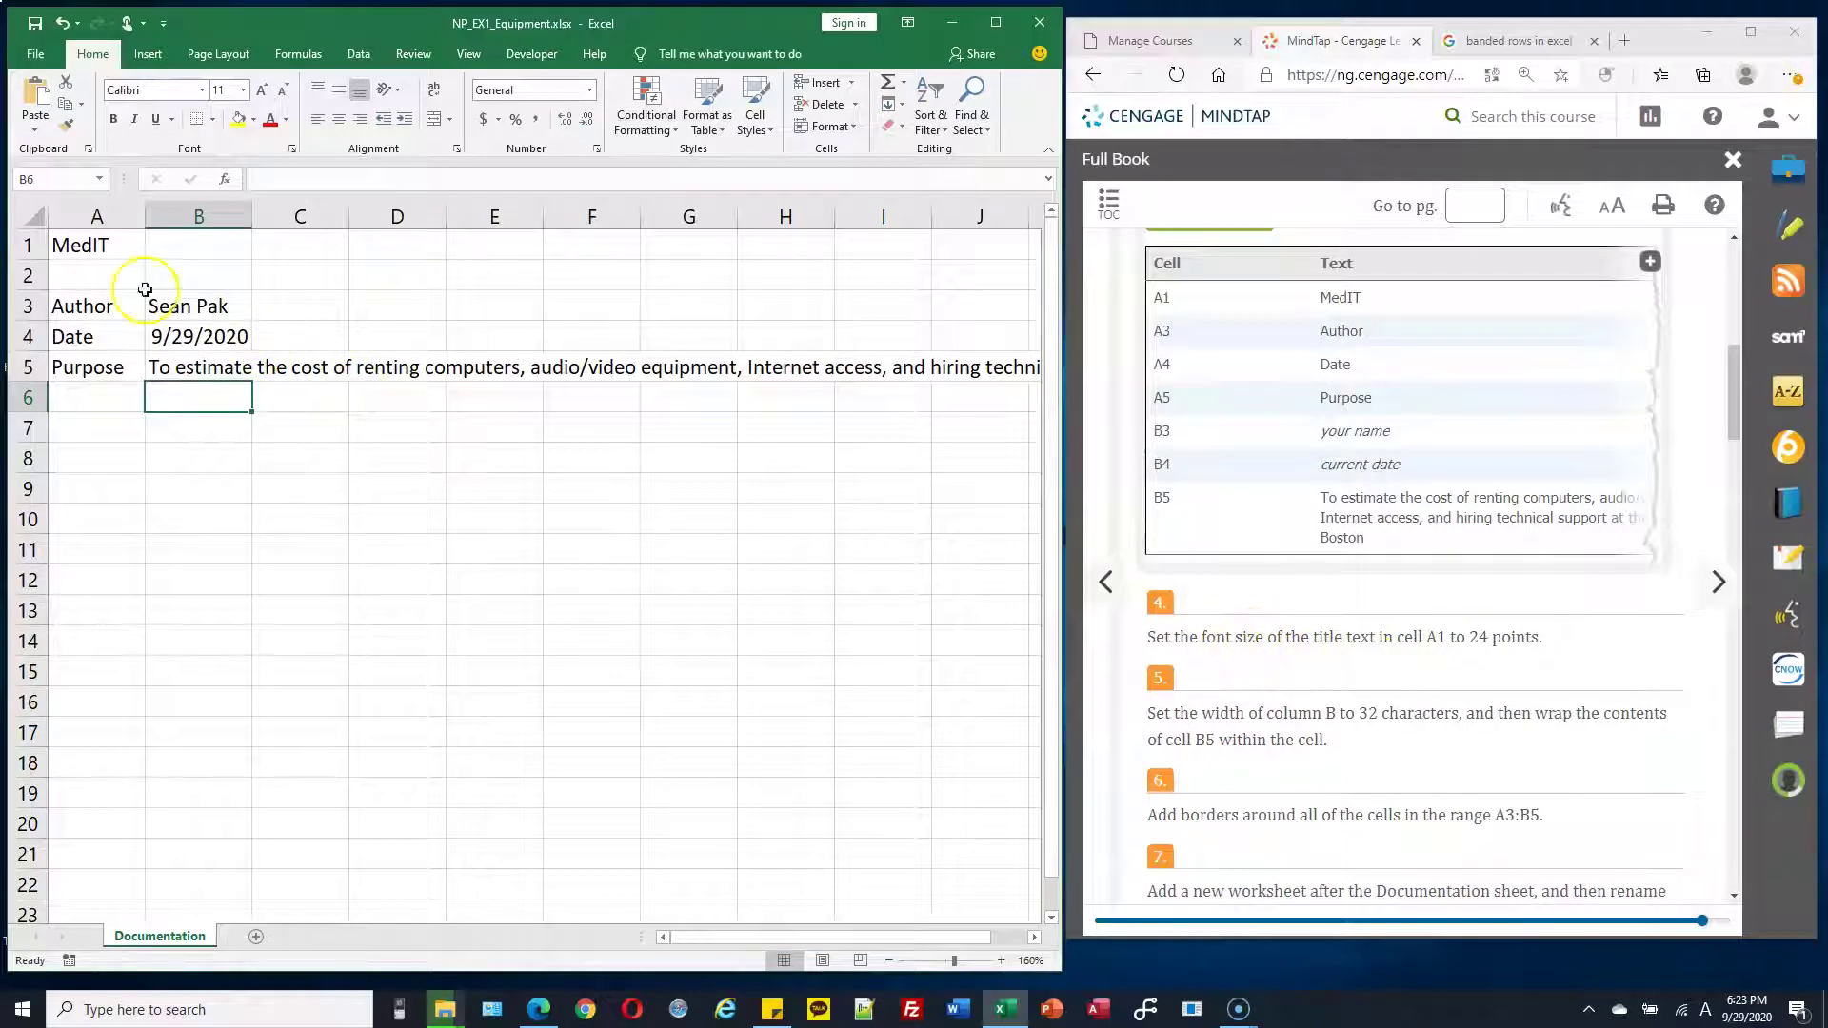
click(102, 246)
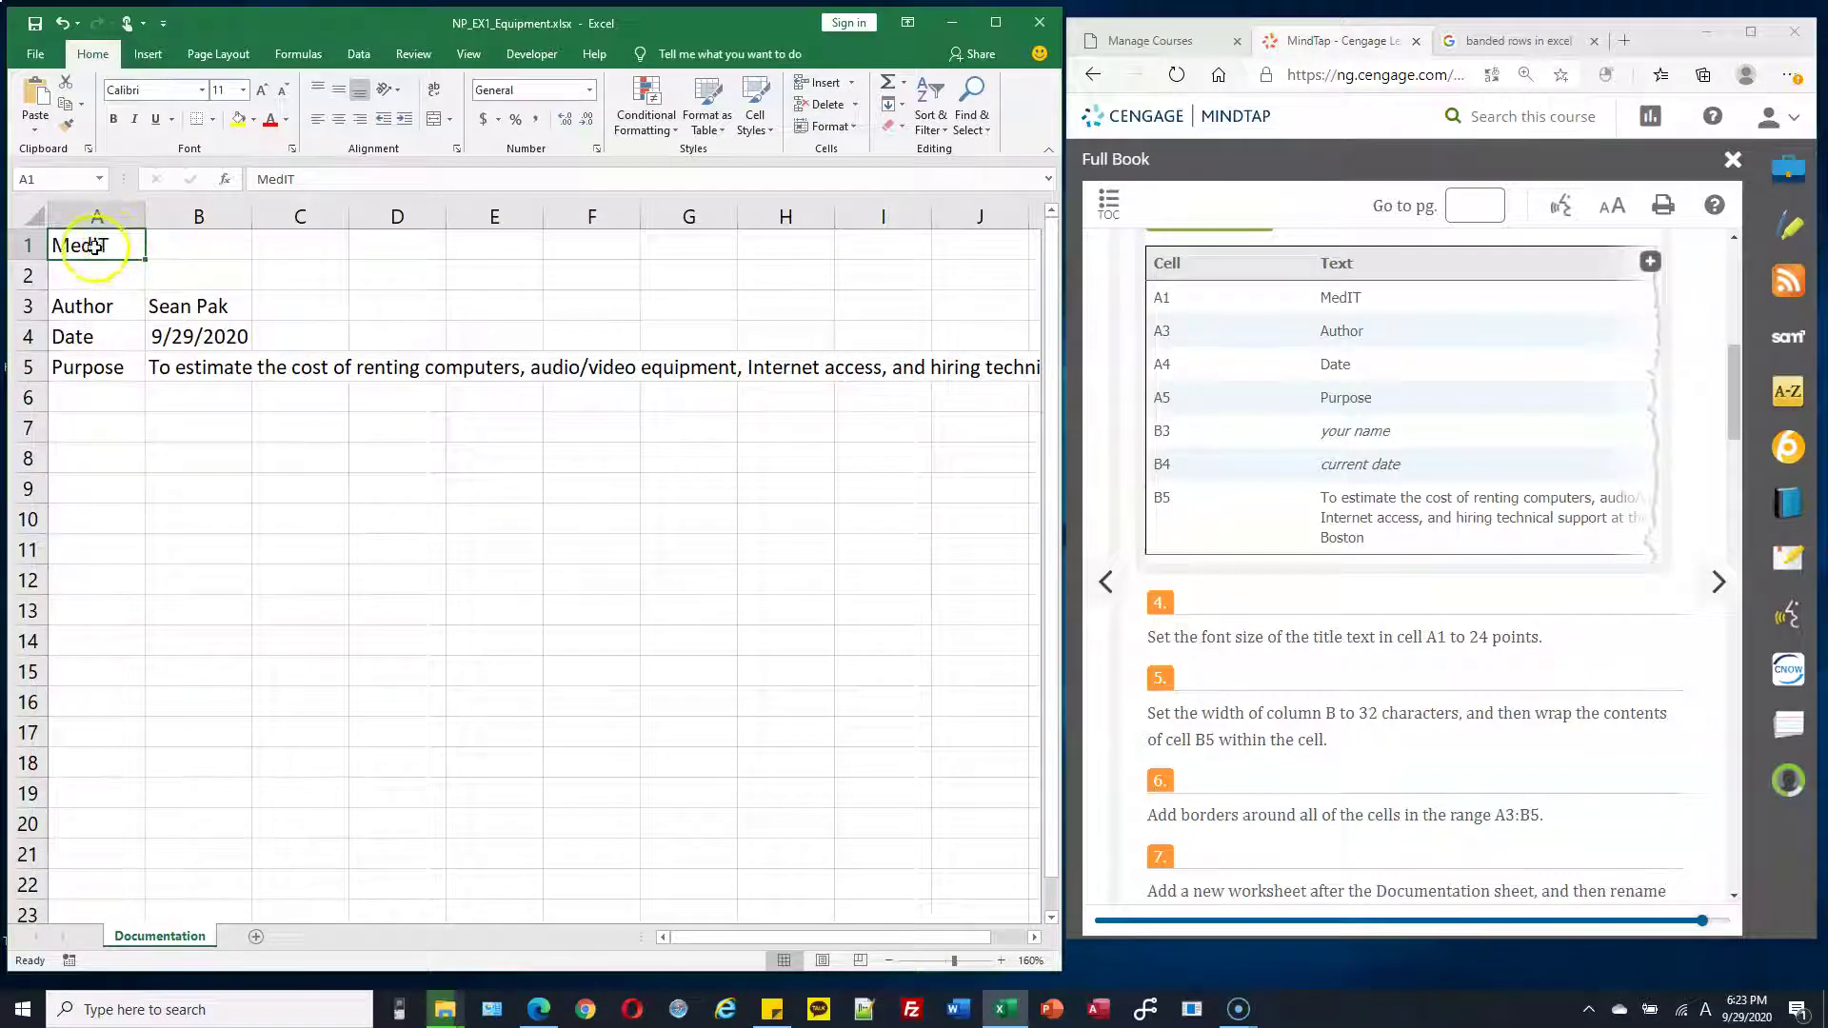
Set the MedIT title in A1 to 24 point font size
click(245, 91)
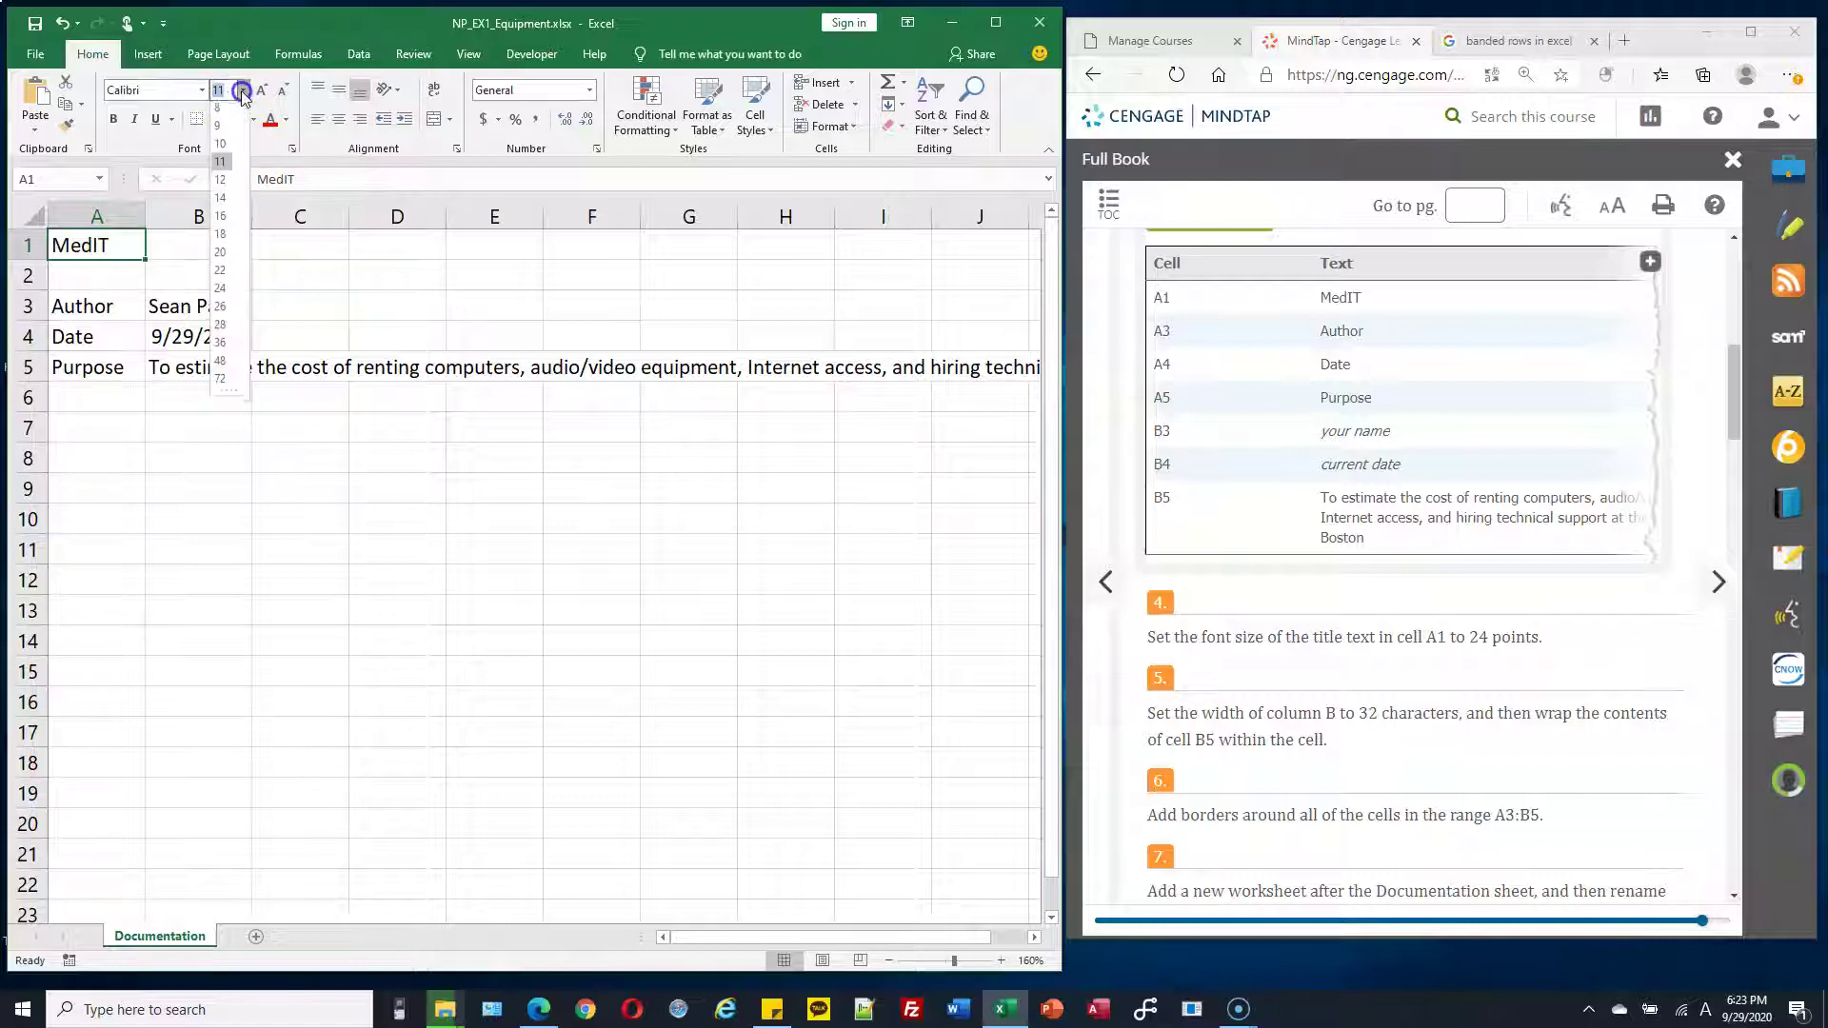
click(220, 292)
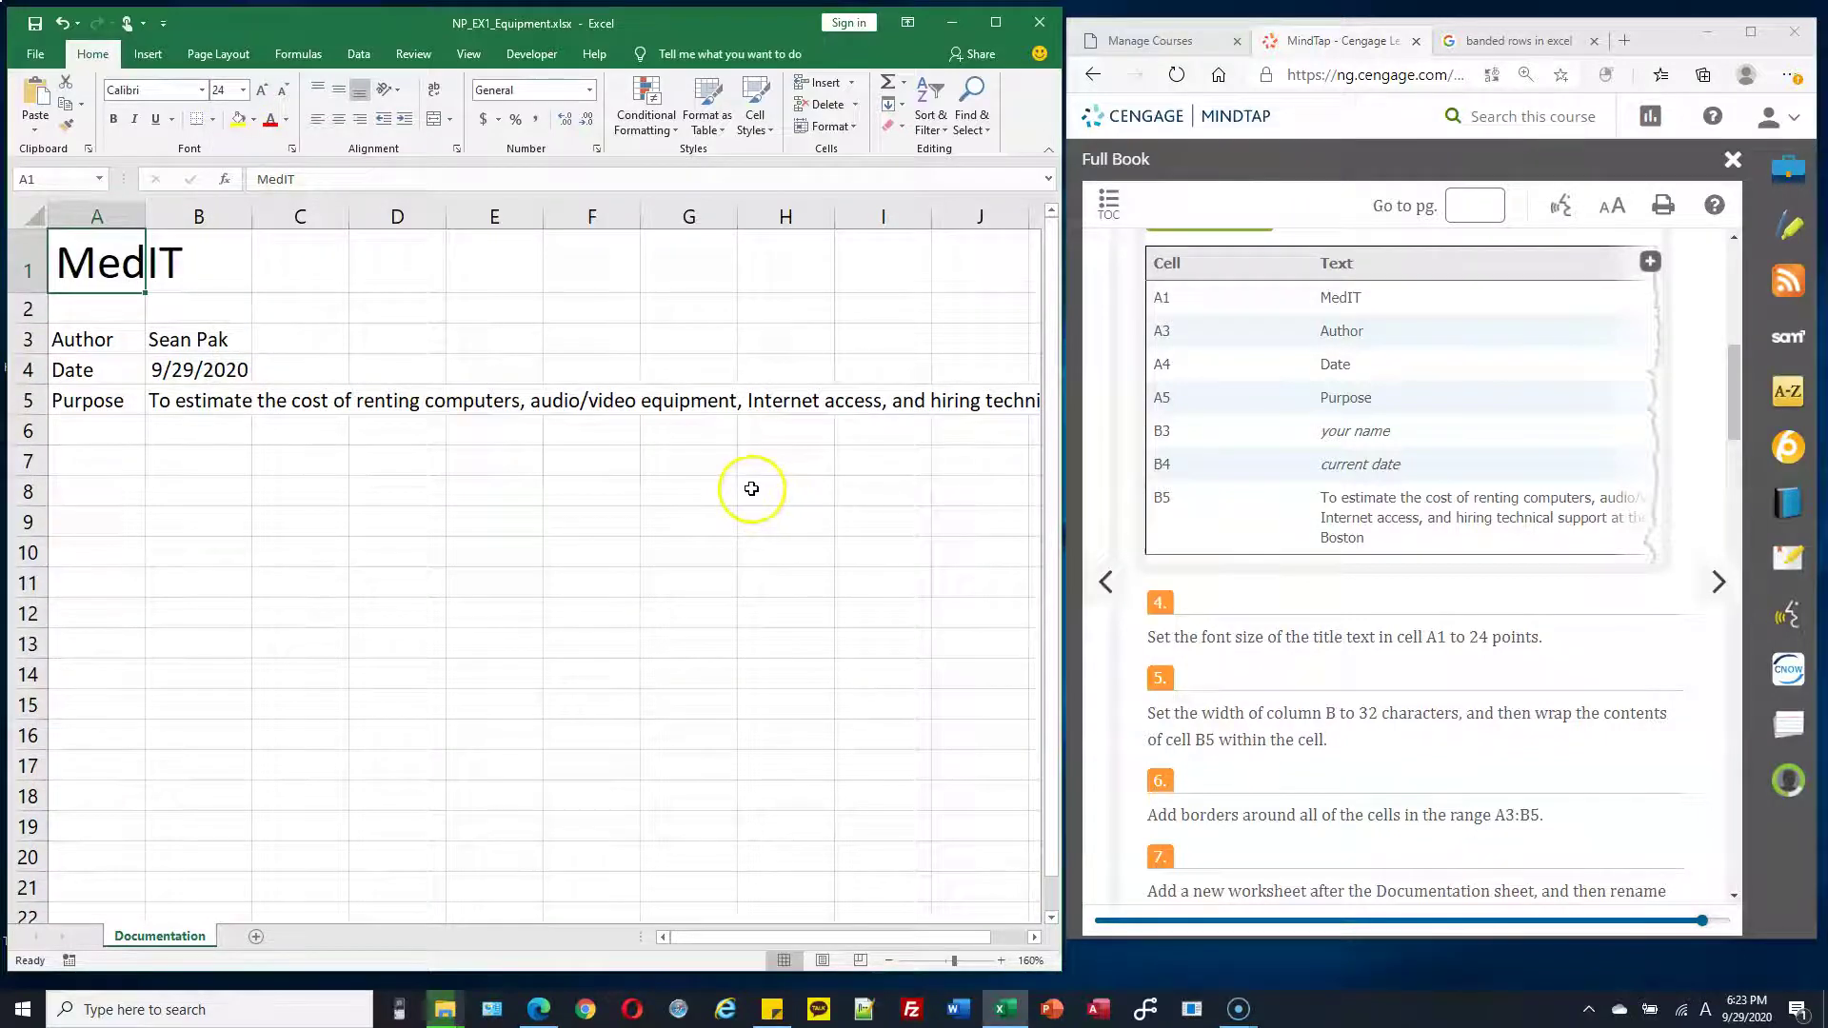
scroll(1185, 616, down, 3)
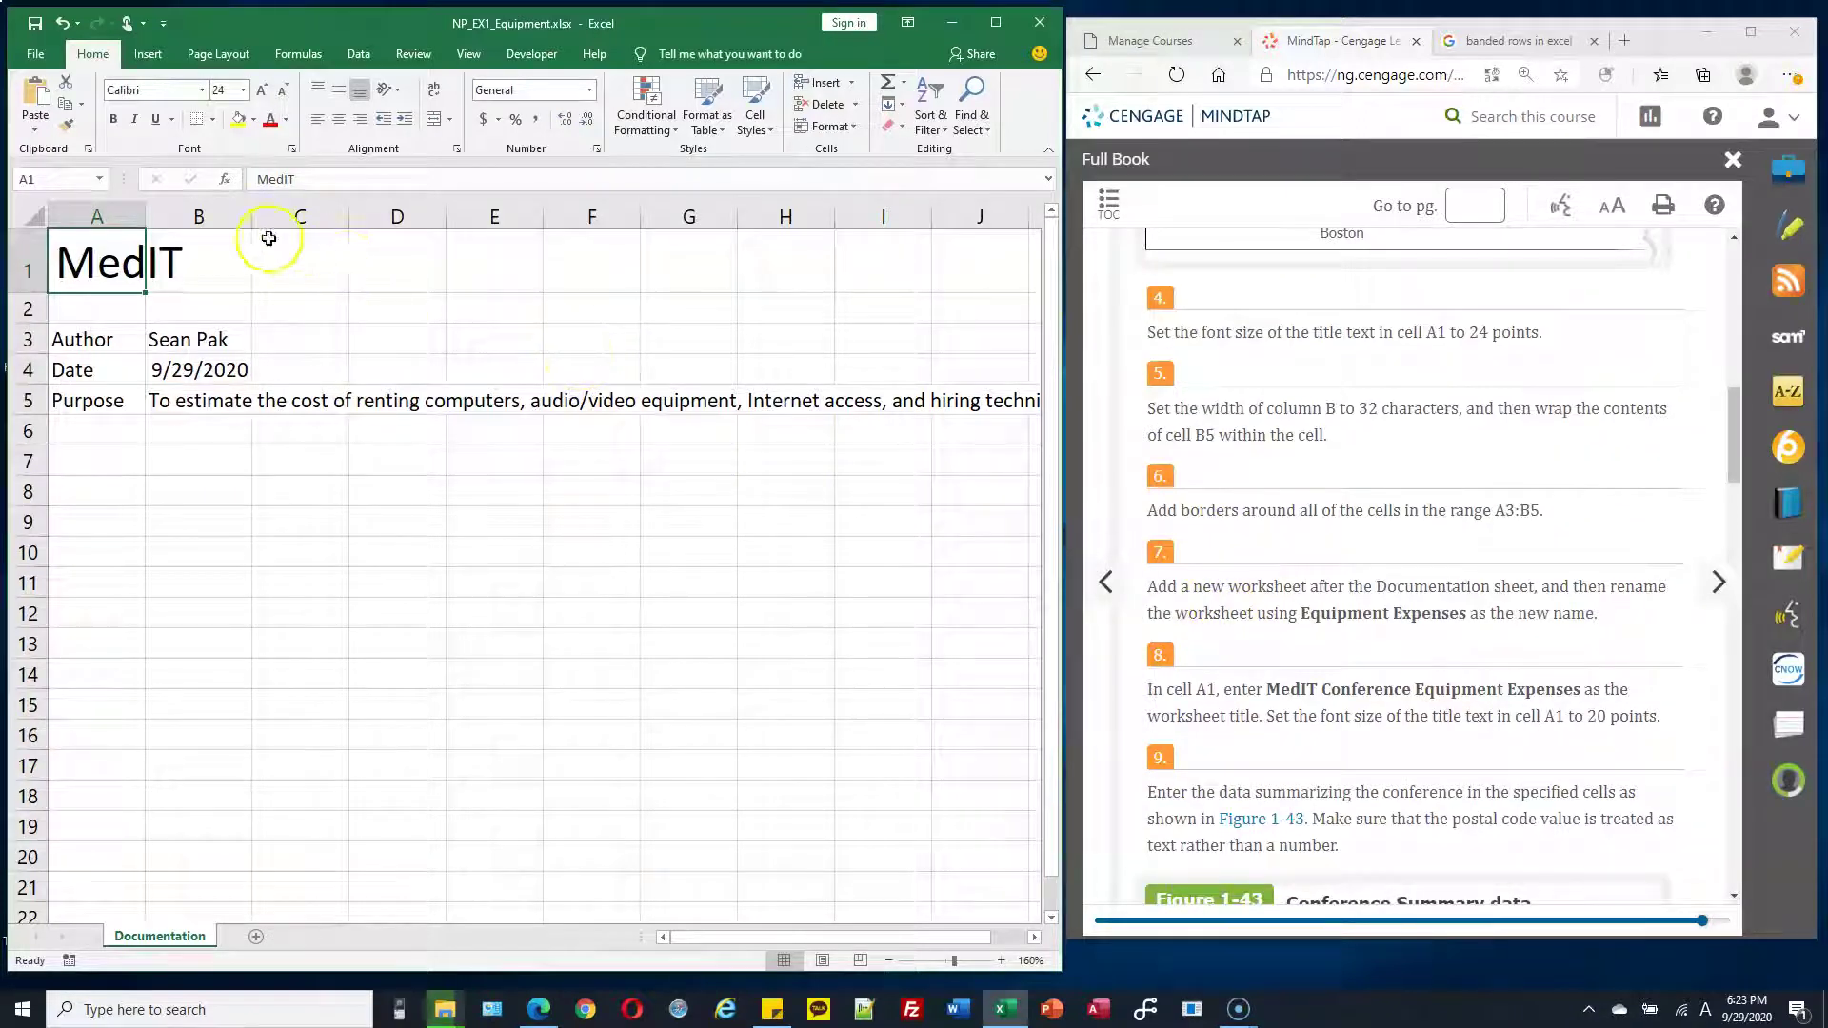
Widen column B by dragging its header border toward the 32-character target
click(195, 217)
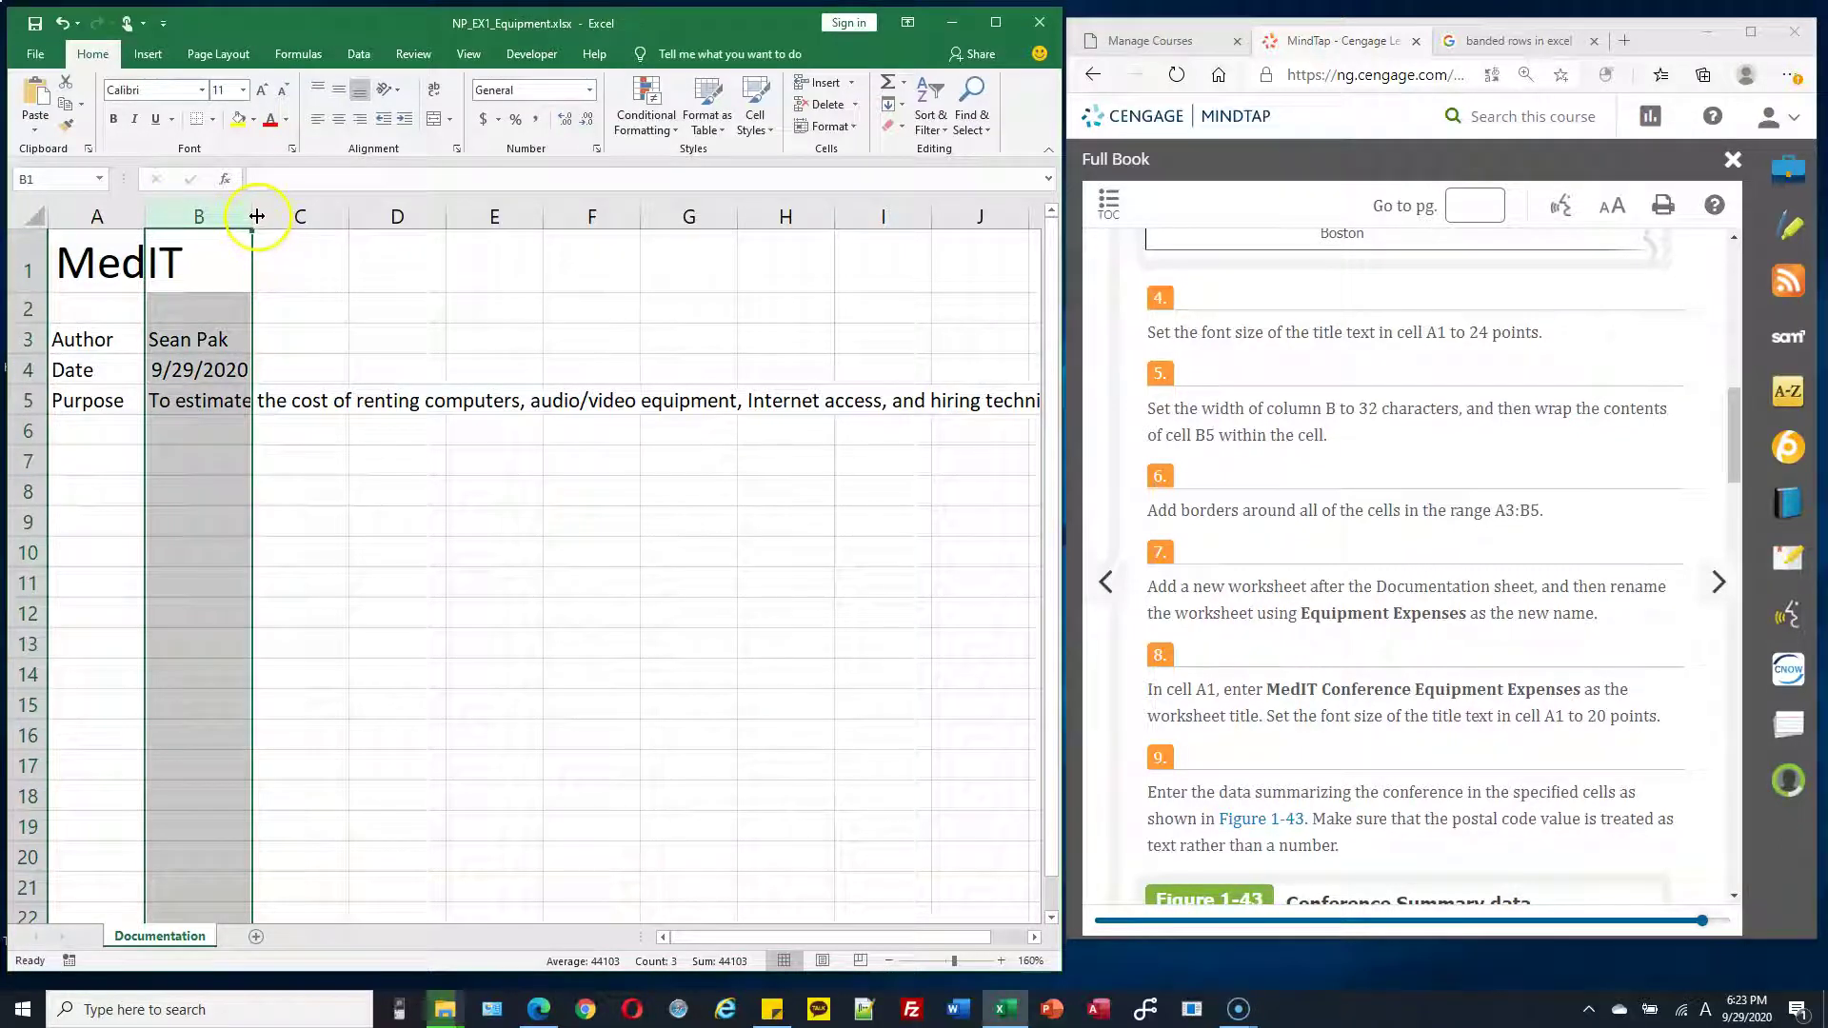
drag(252, 217, 455, 217)
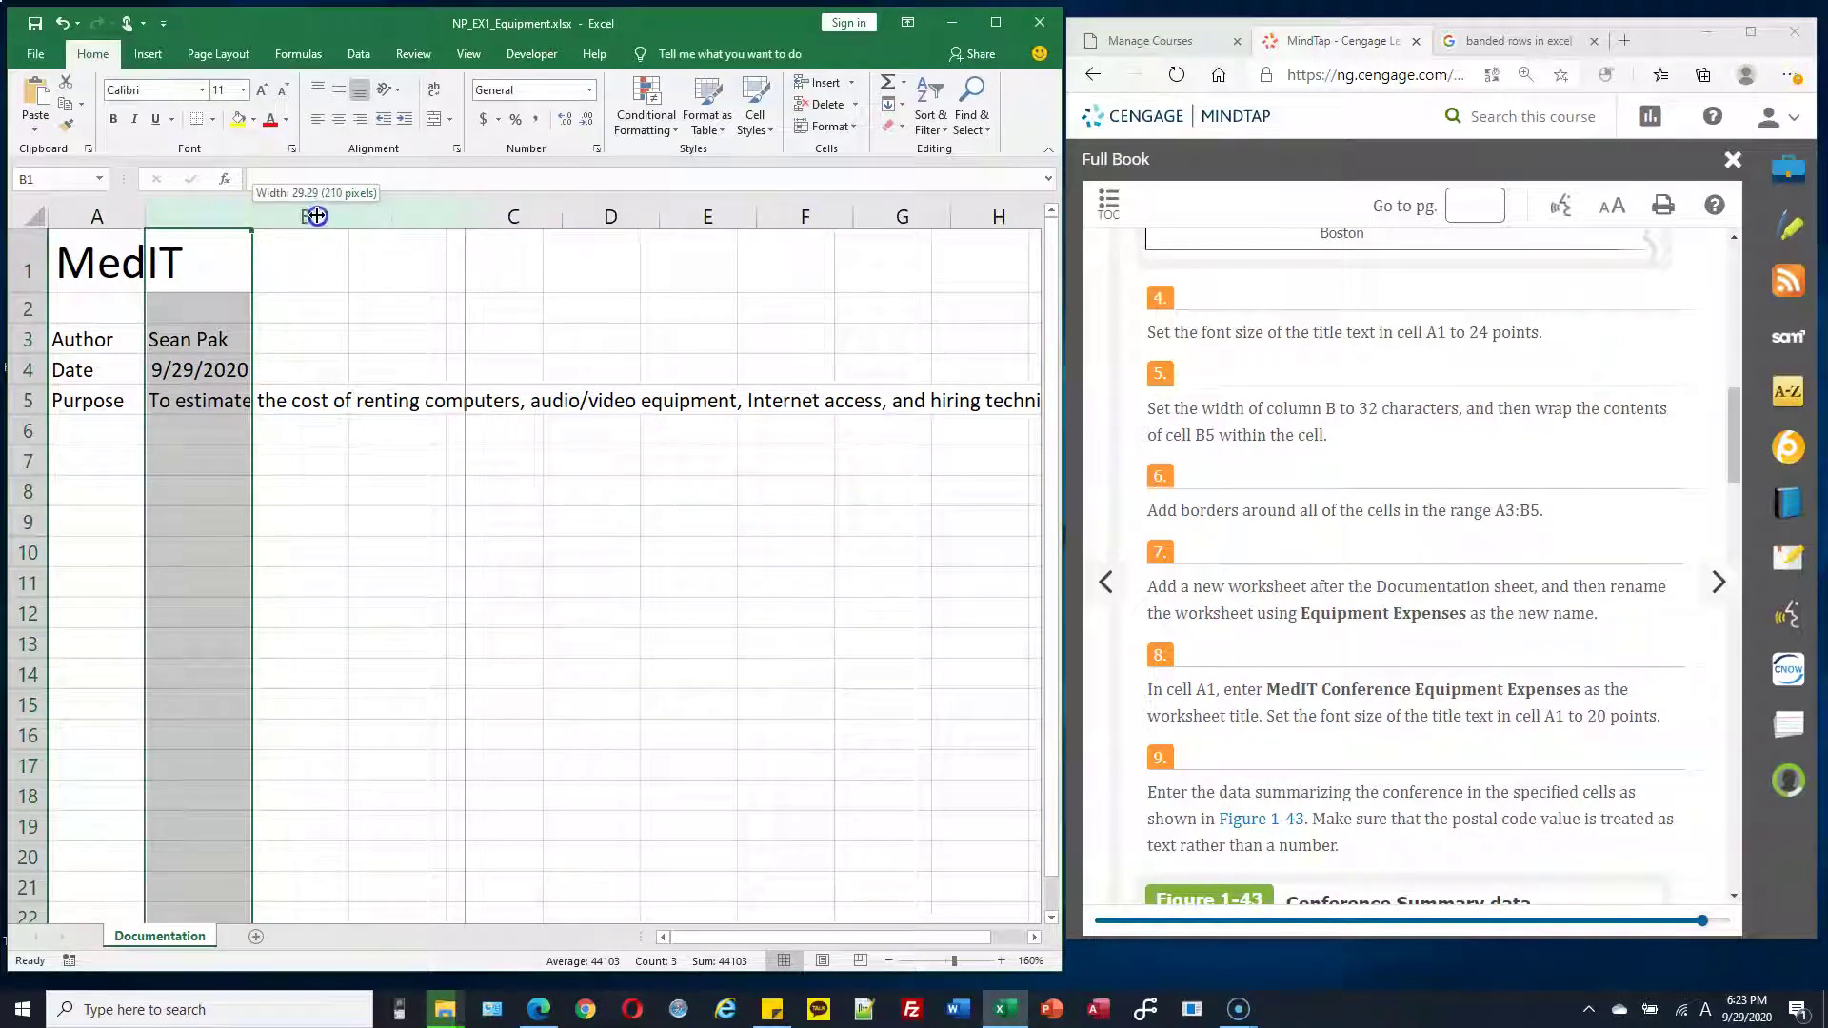
drag(317, 216, 273, 216)
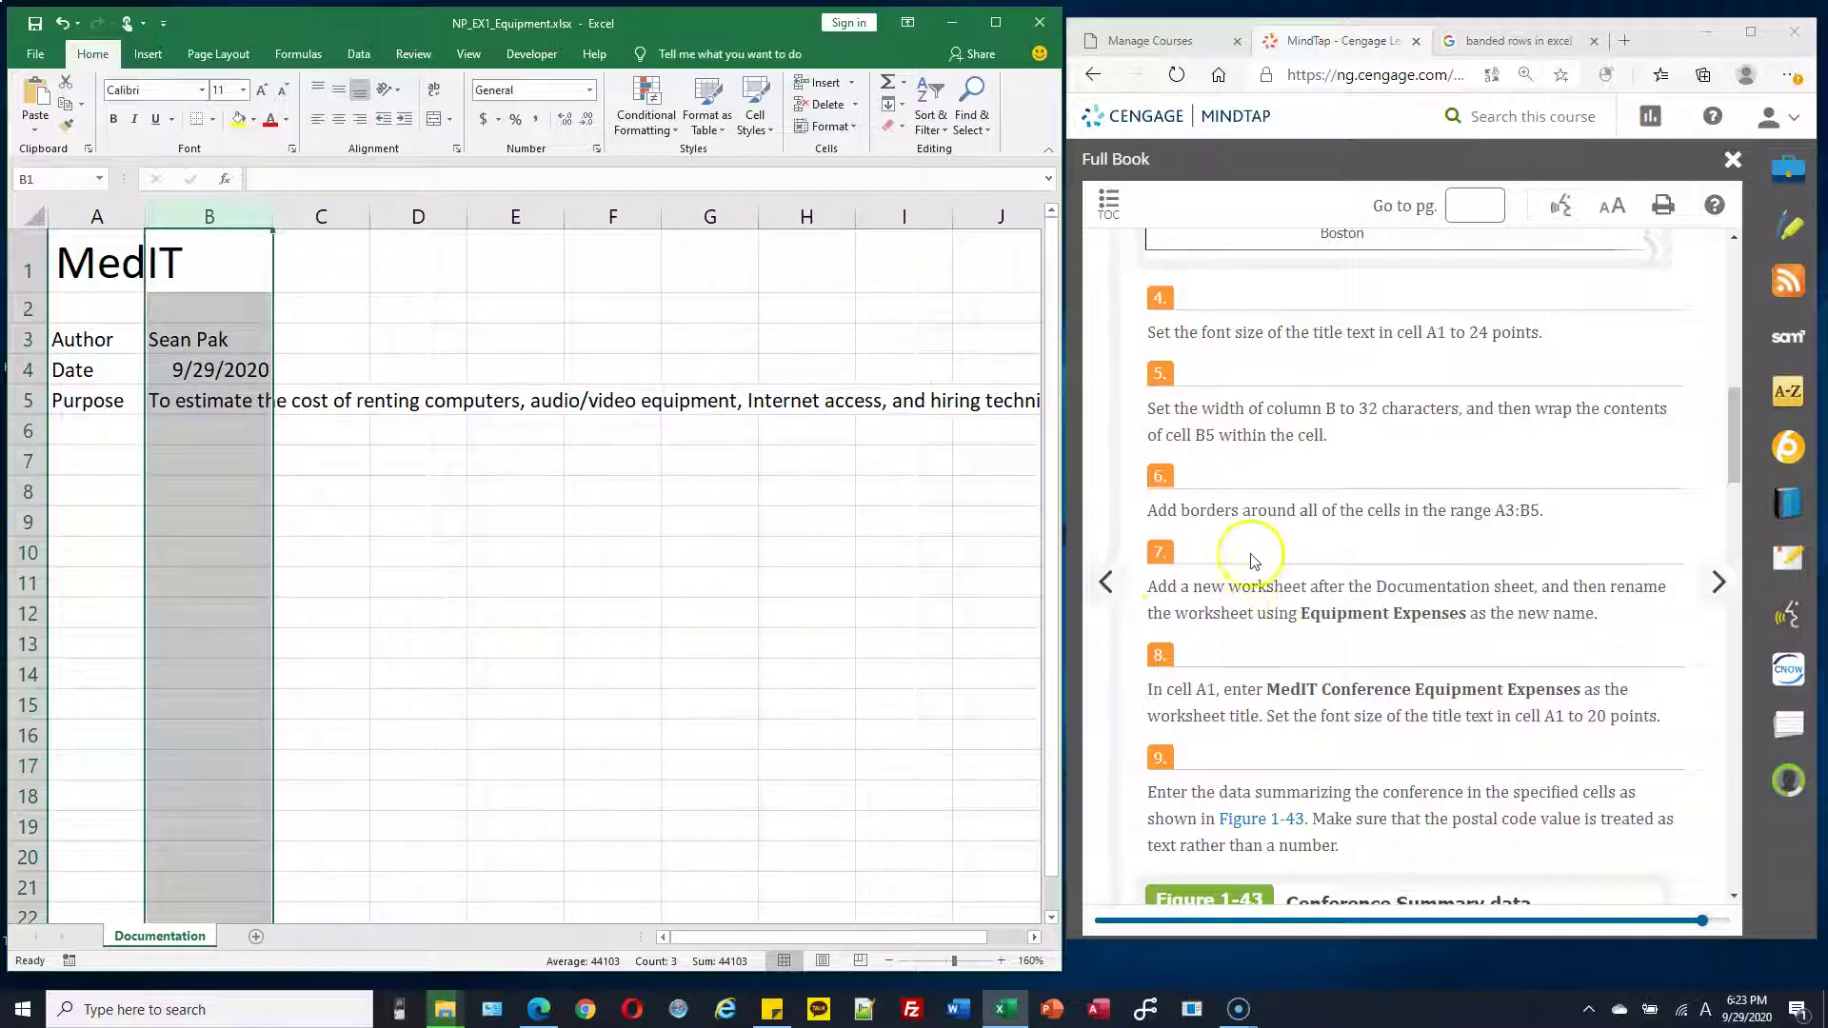
double_click(1369, 410)
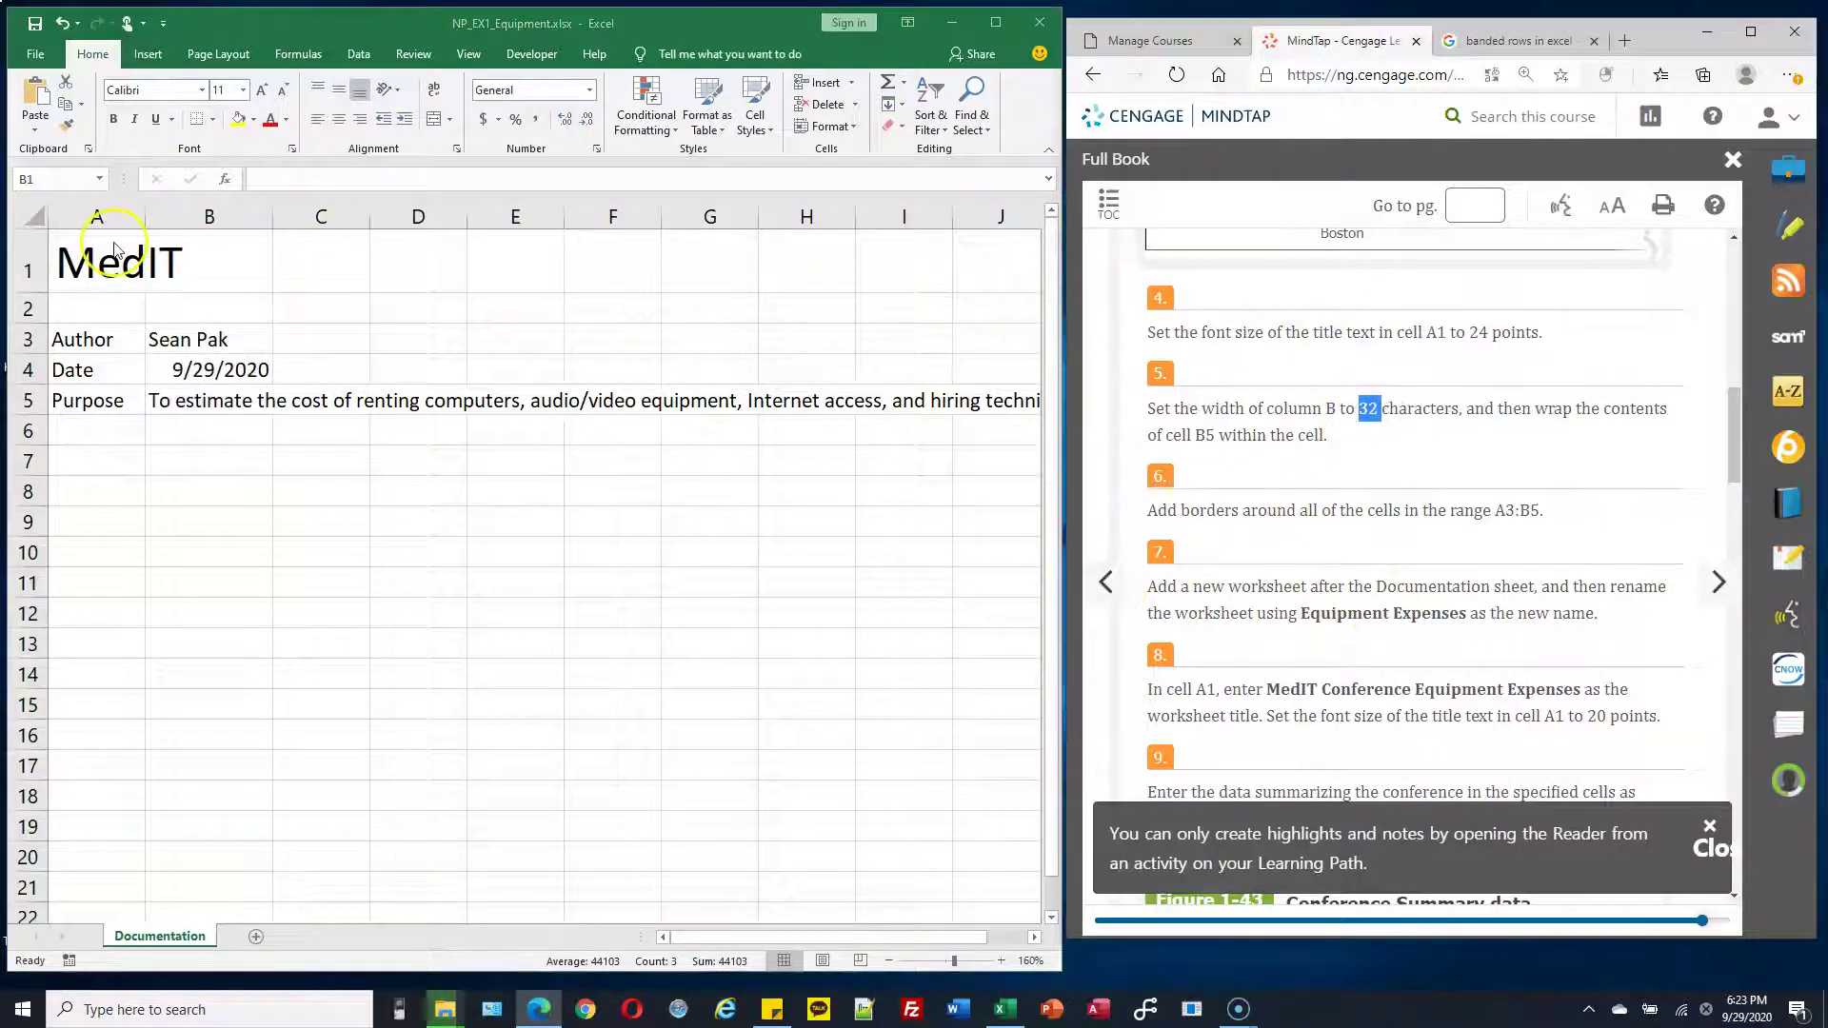
click(234, 217)
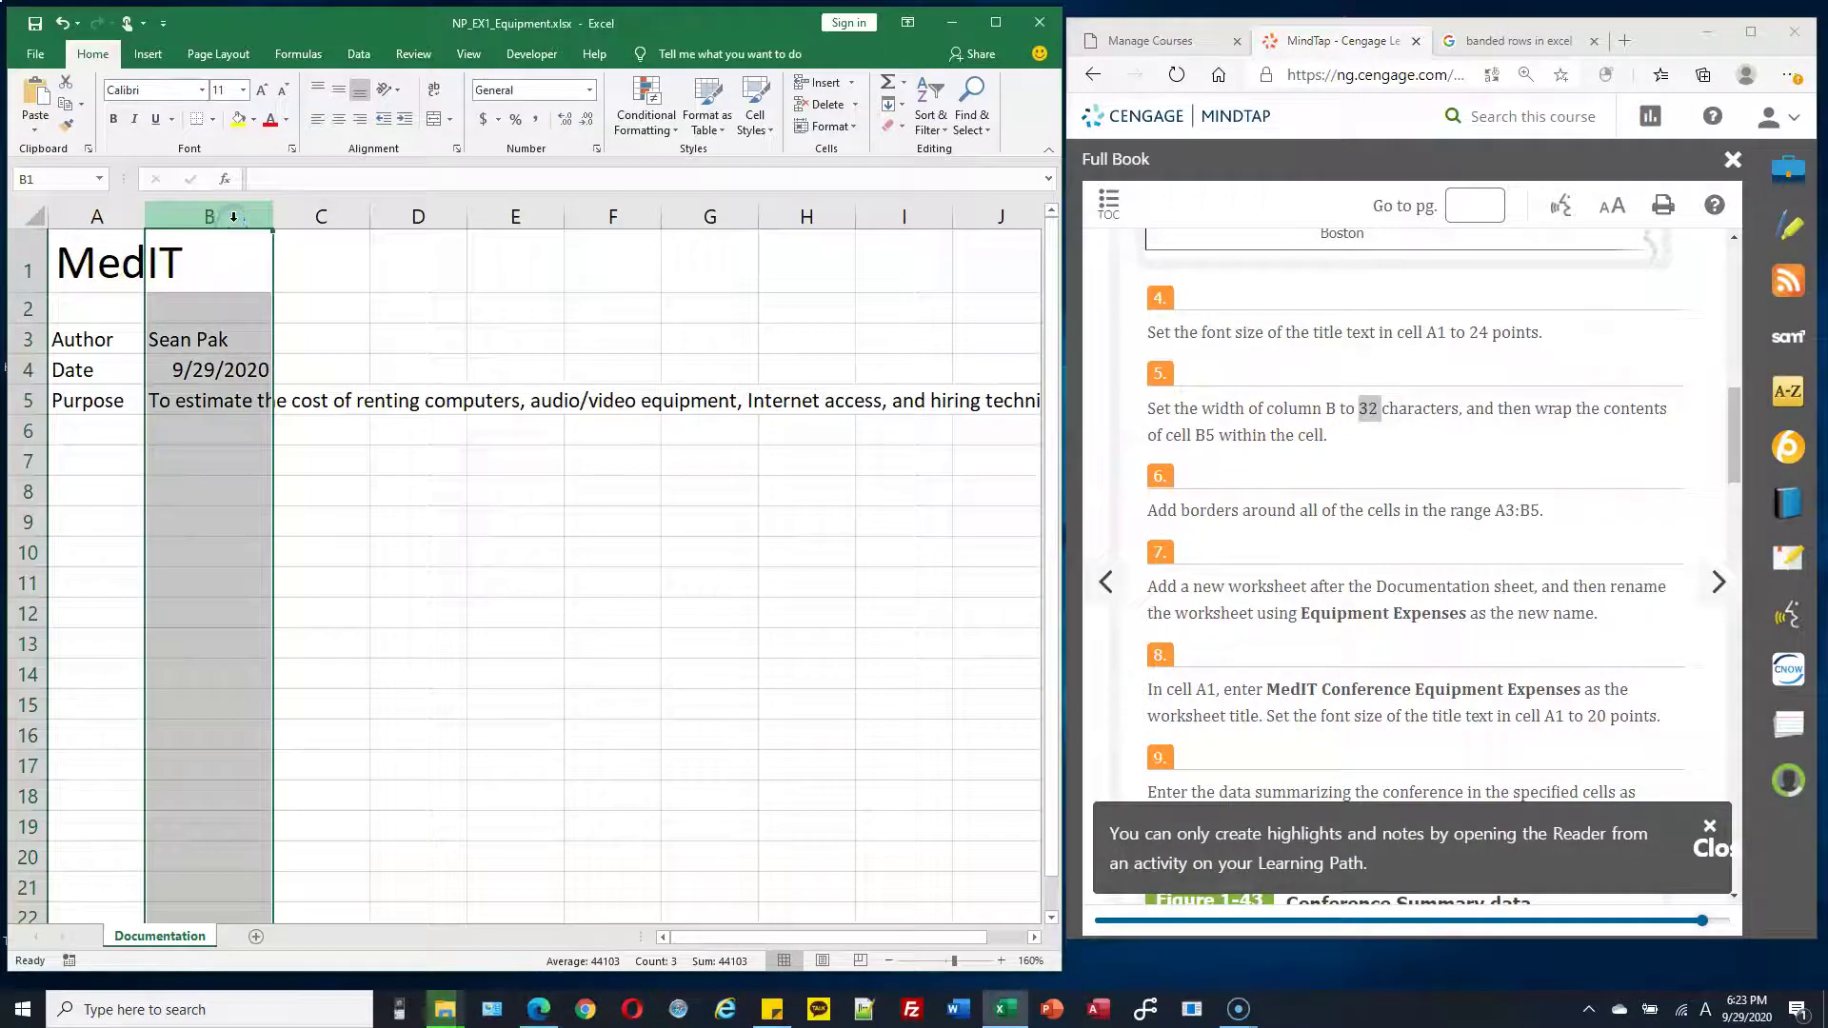
mouse_move(273, 217)
mouse_down()
mouse_move(349, 220)
mouse_move(274, 217)
mouse_up()
Set column B's width to exactly 32 in the Column Width dialog, reapplying it after a nudge
right_click(224, 219)
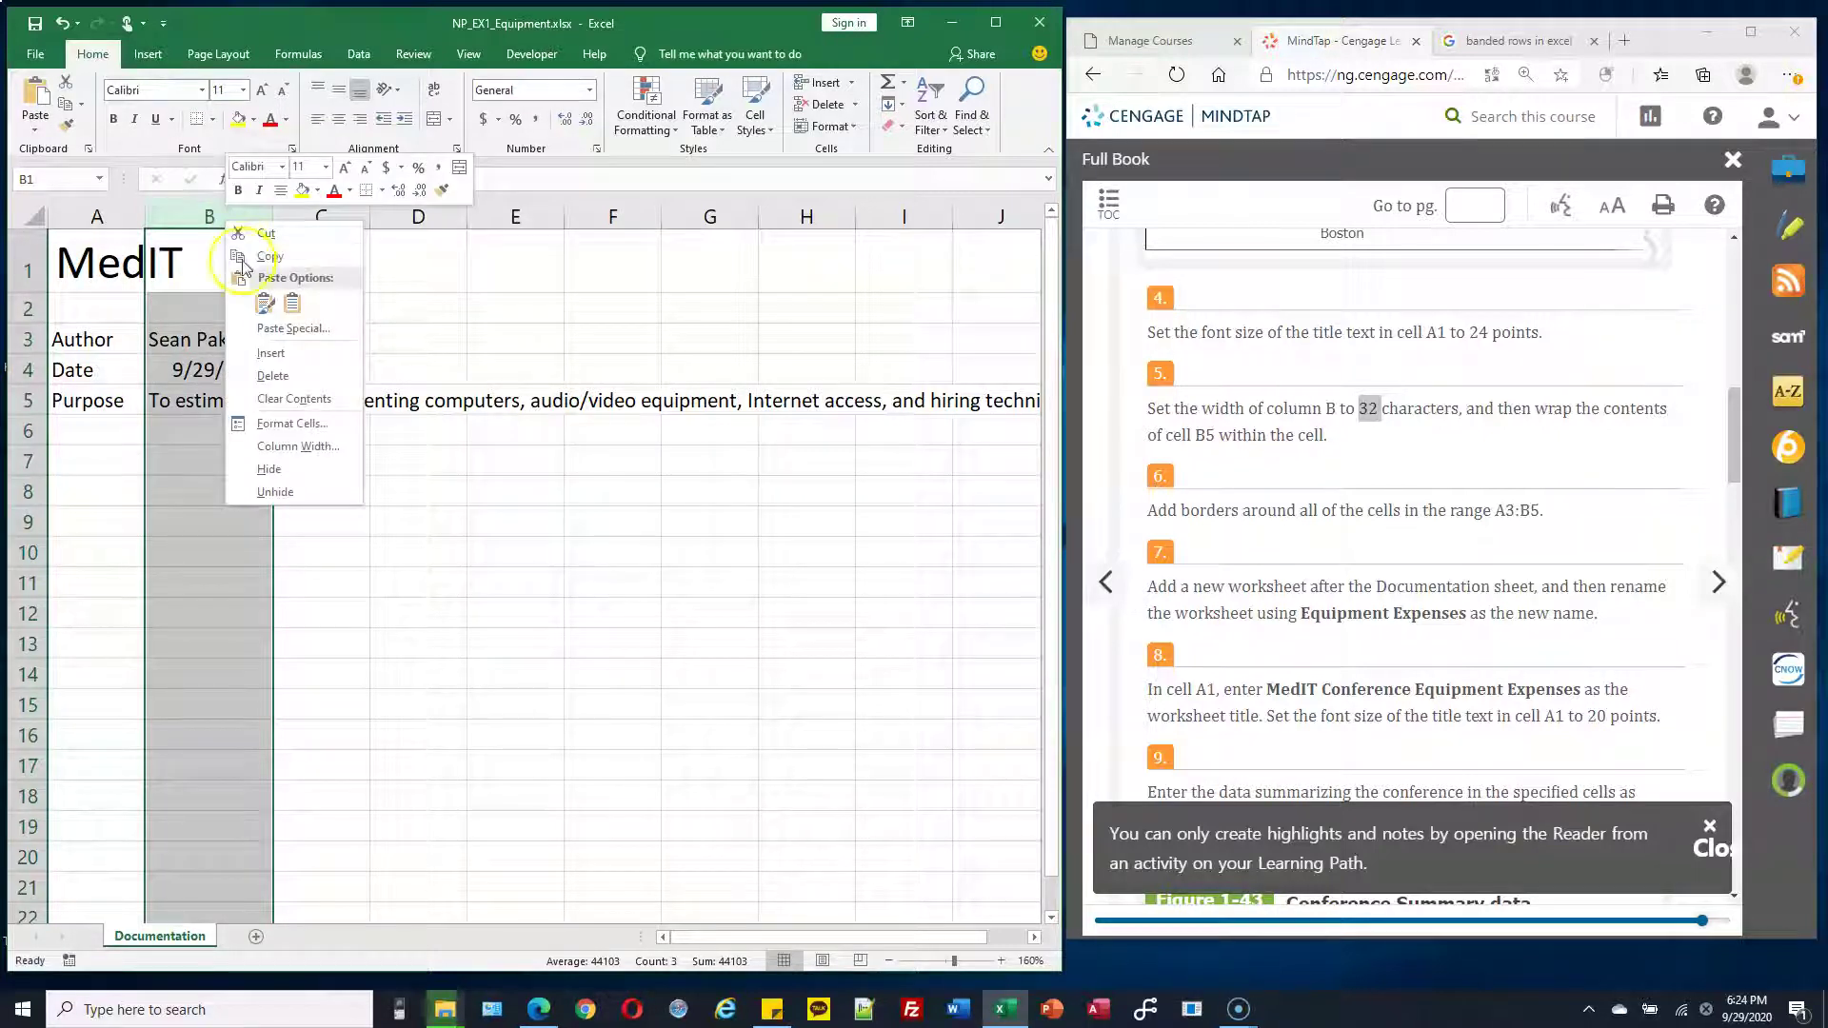
click(307, 453)
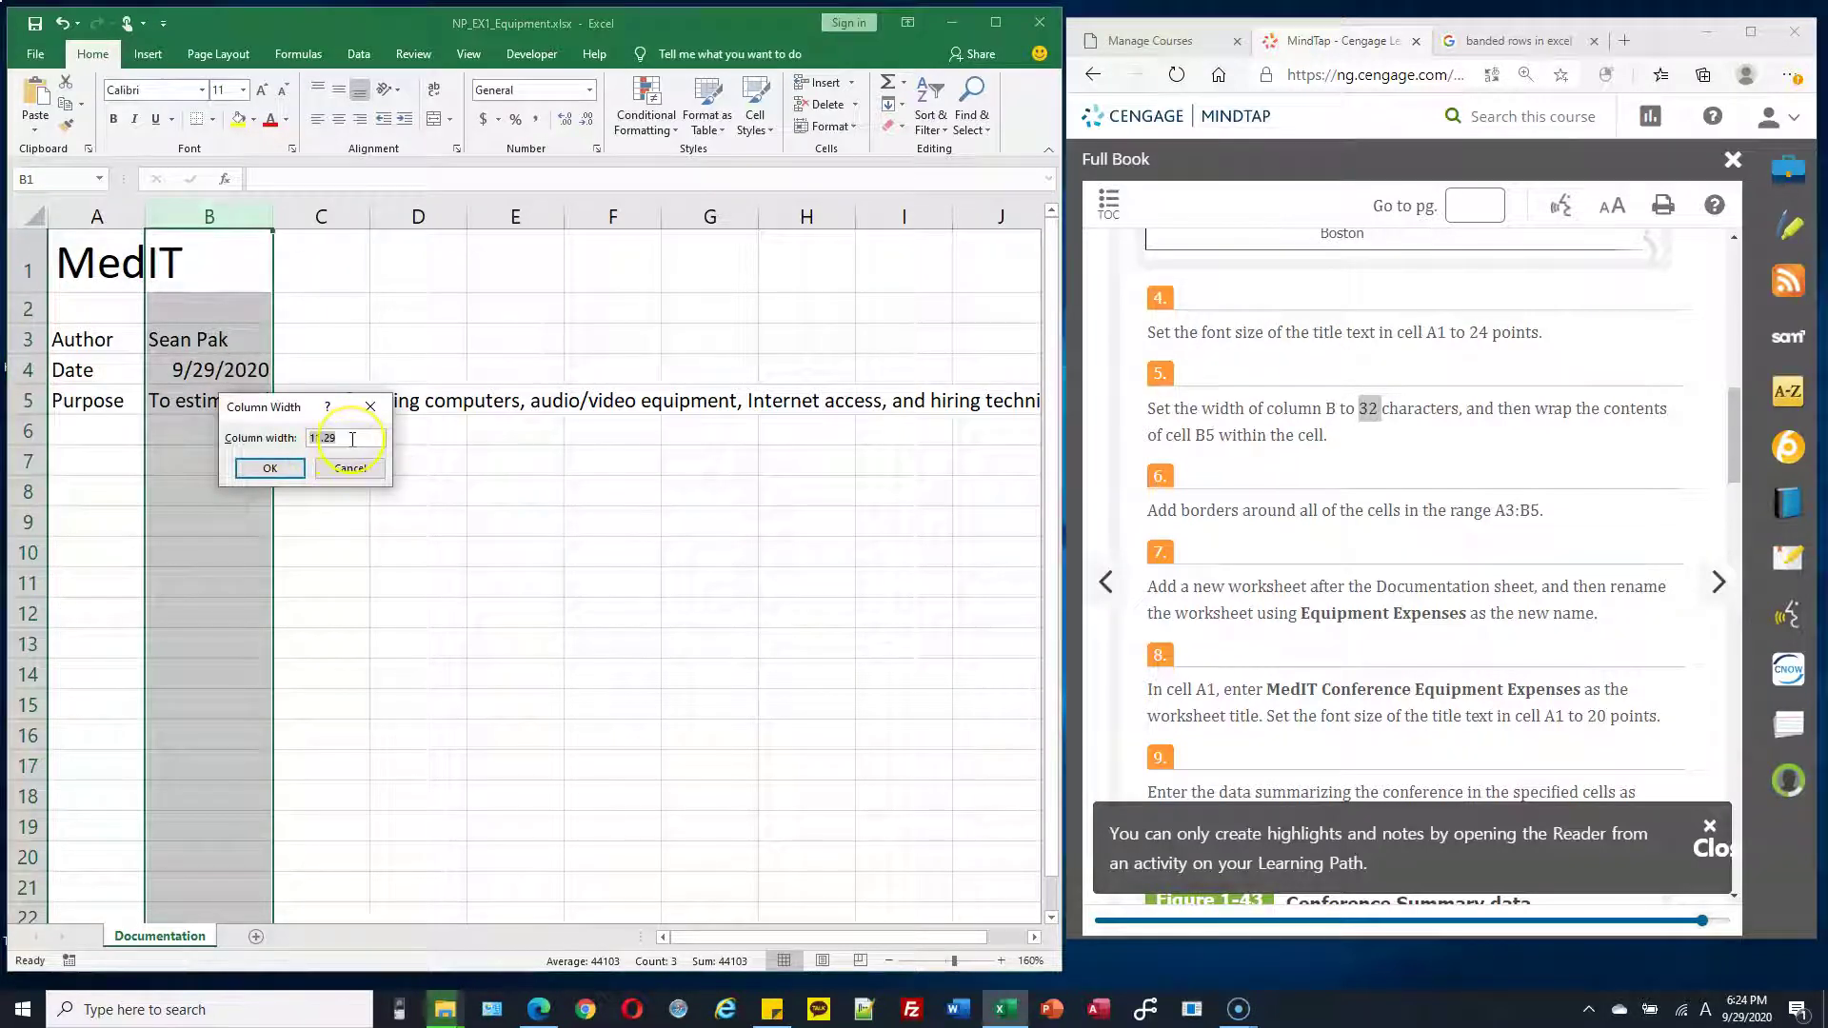
click(266, 468)
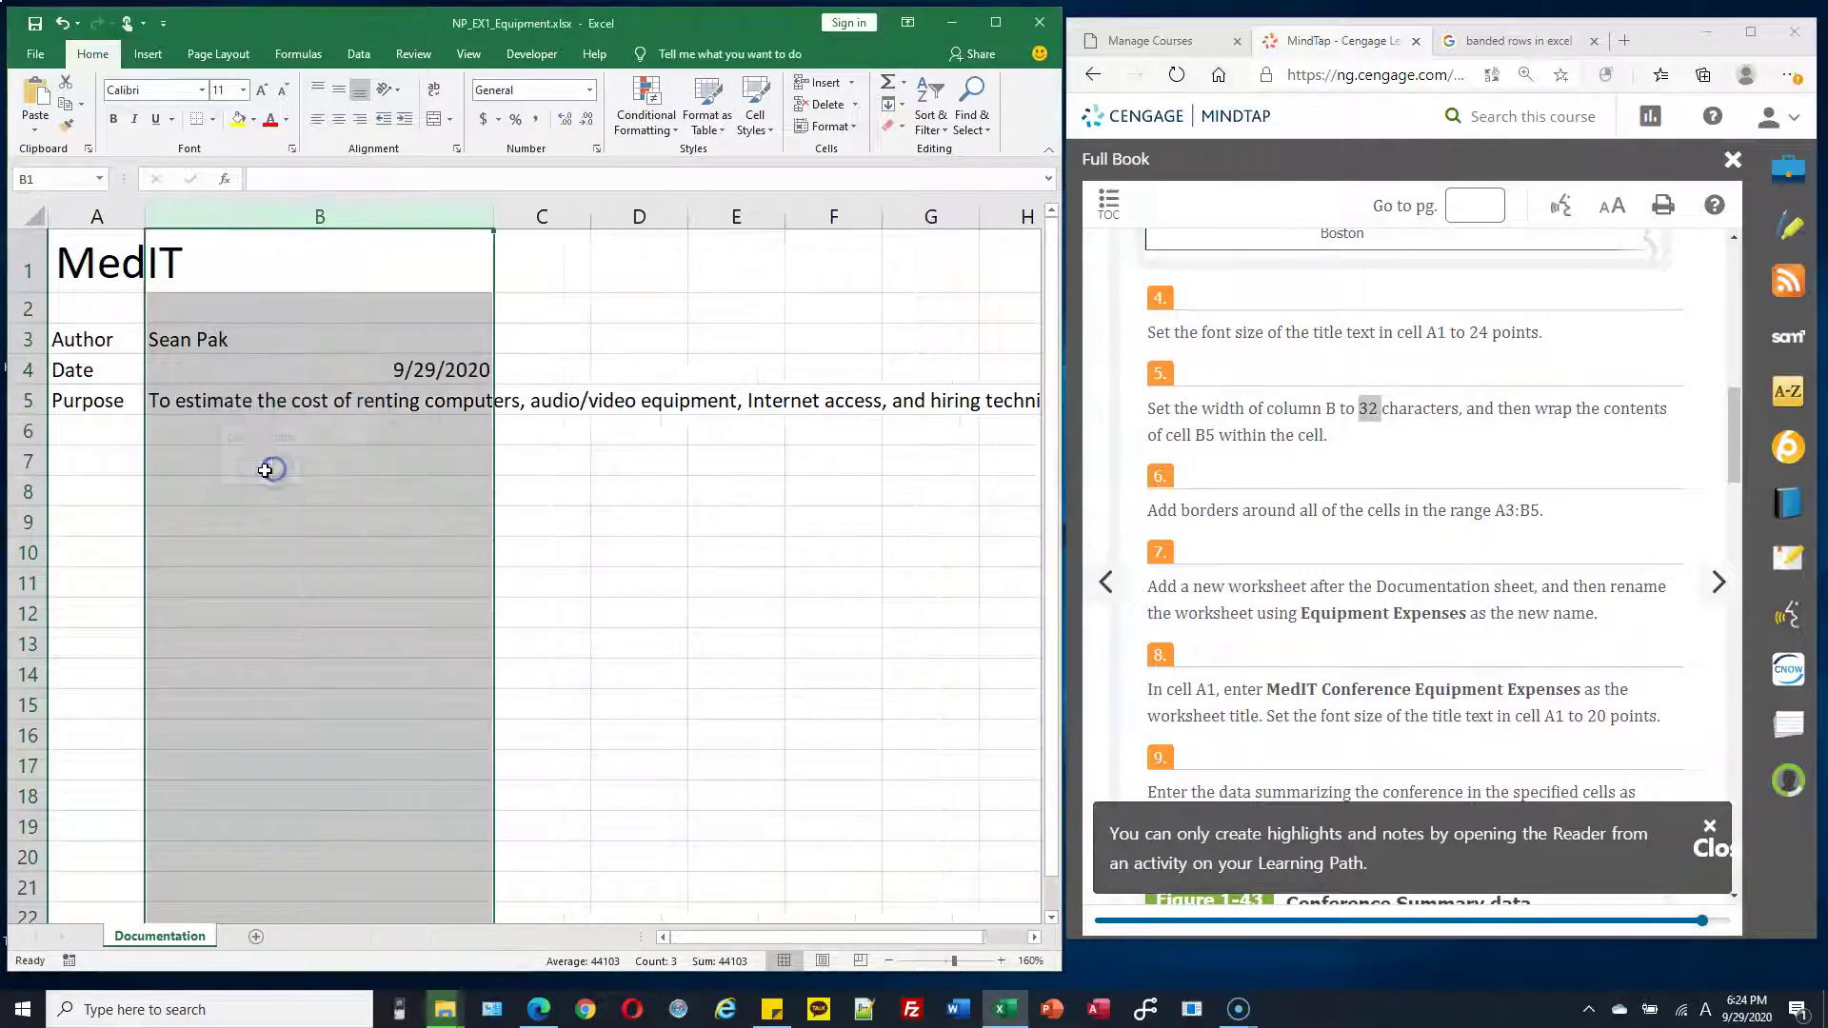
click(492, 218)
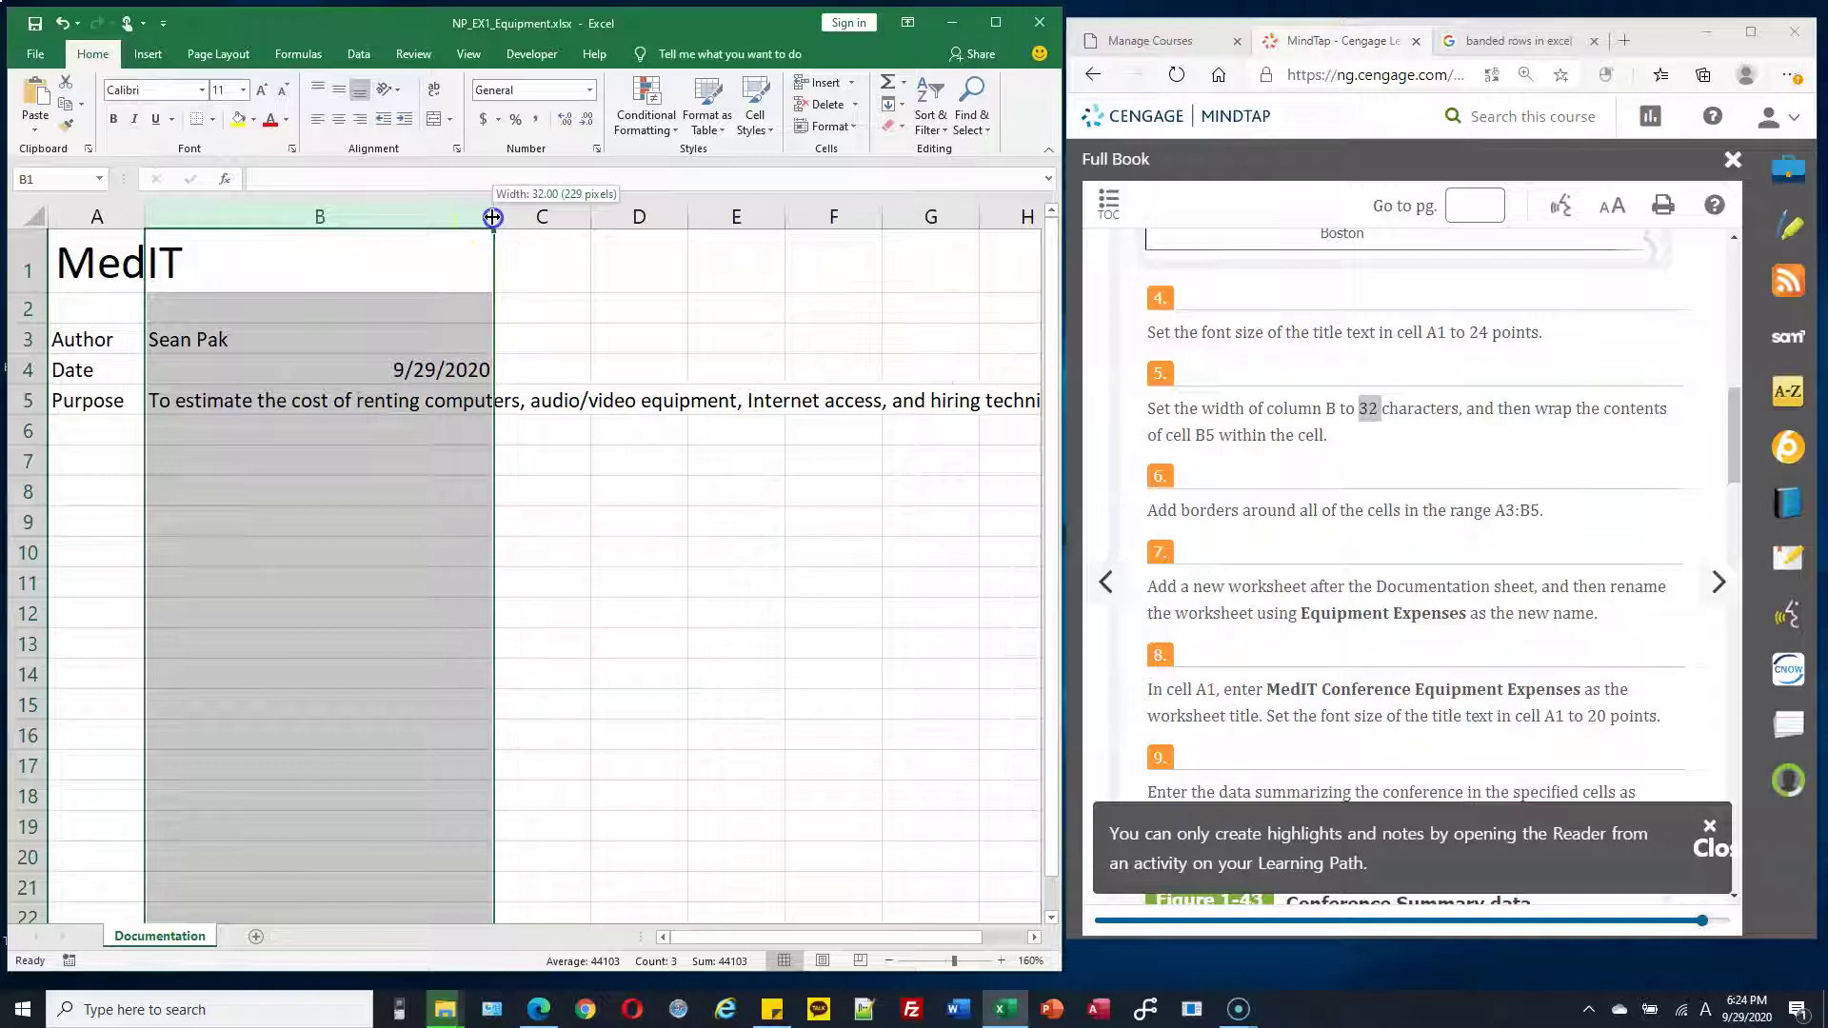
drag(492, 220, 490, 220)
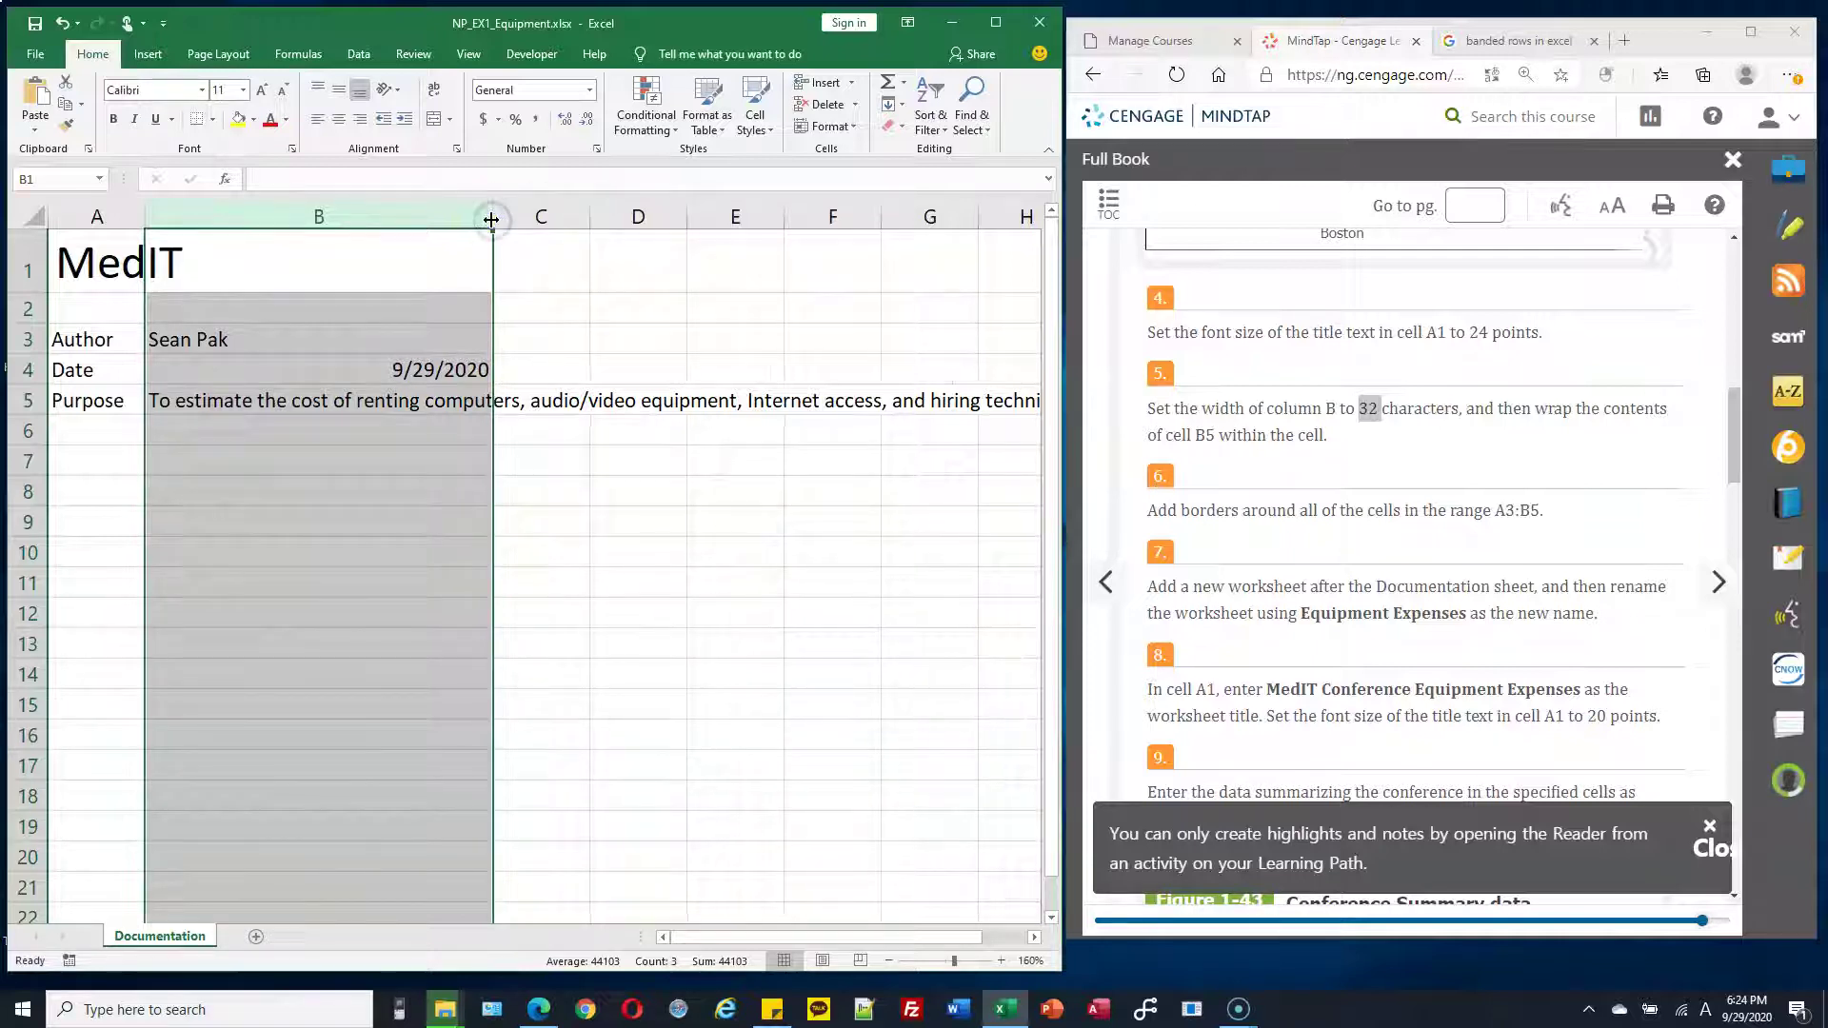
click(491, 220)
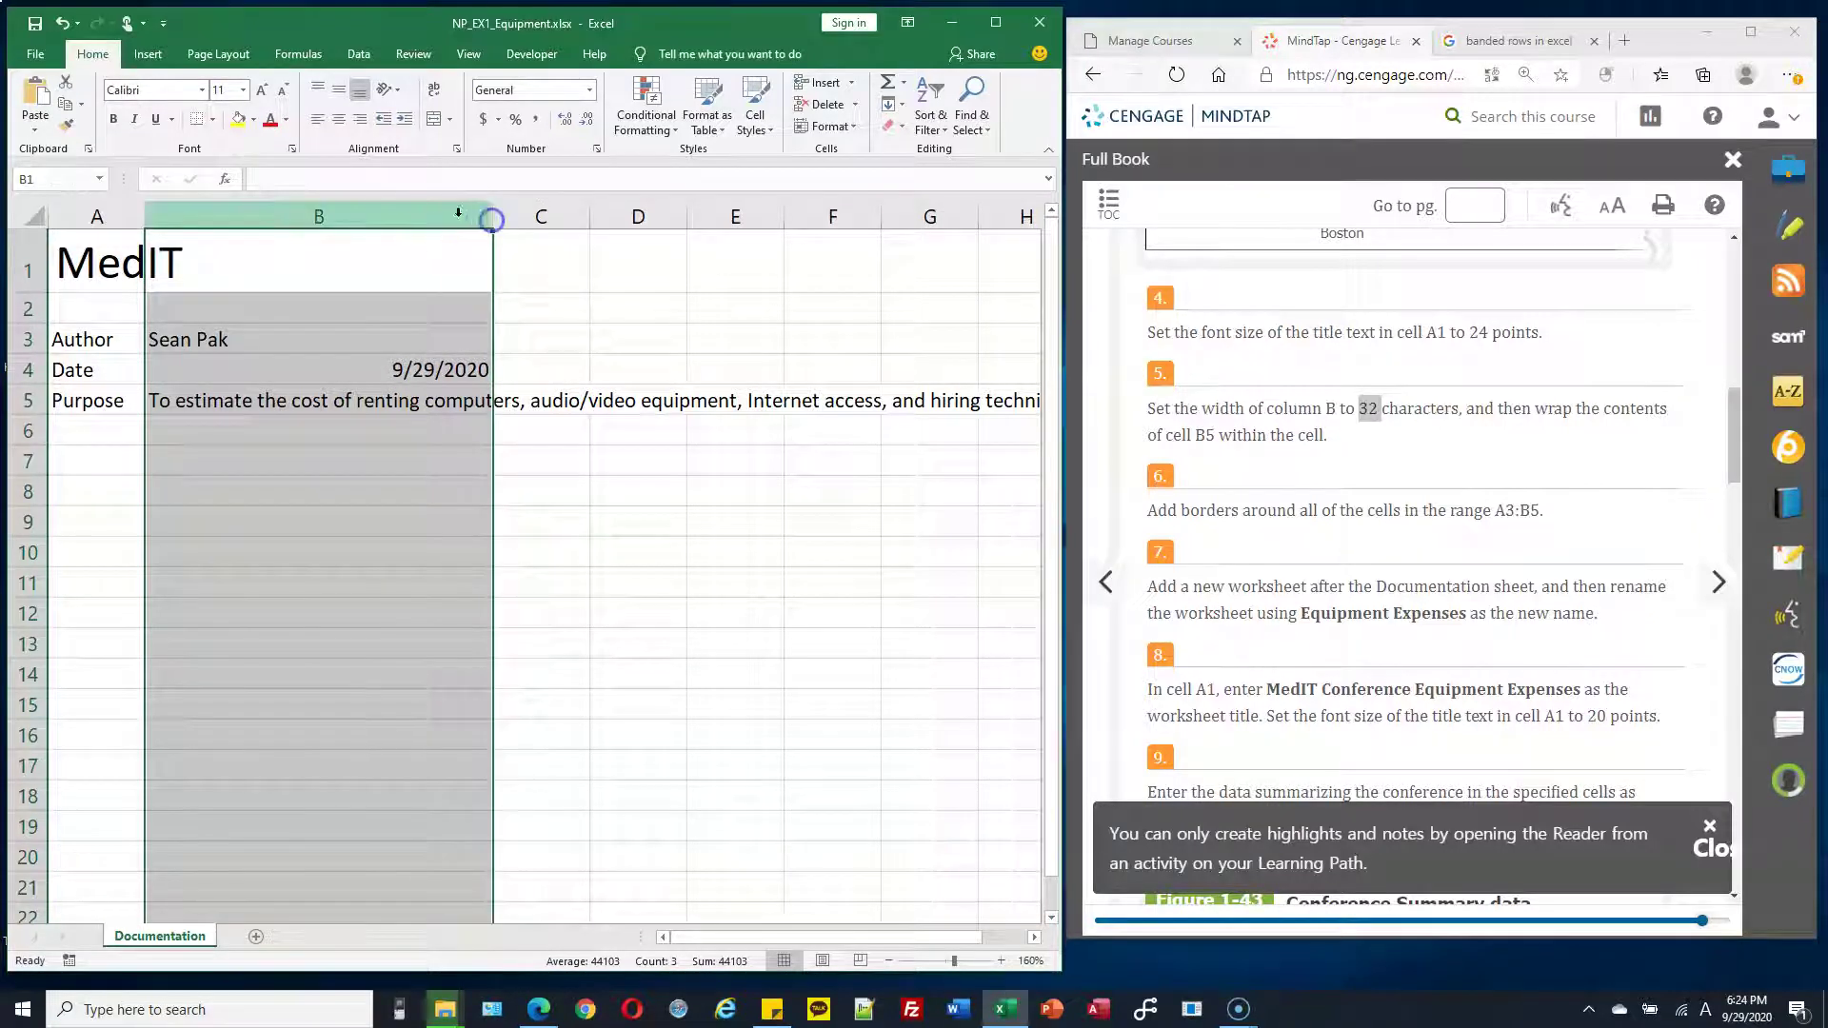
right_click(443, 218)
click(491, 442)
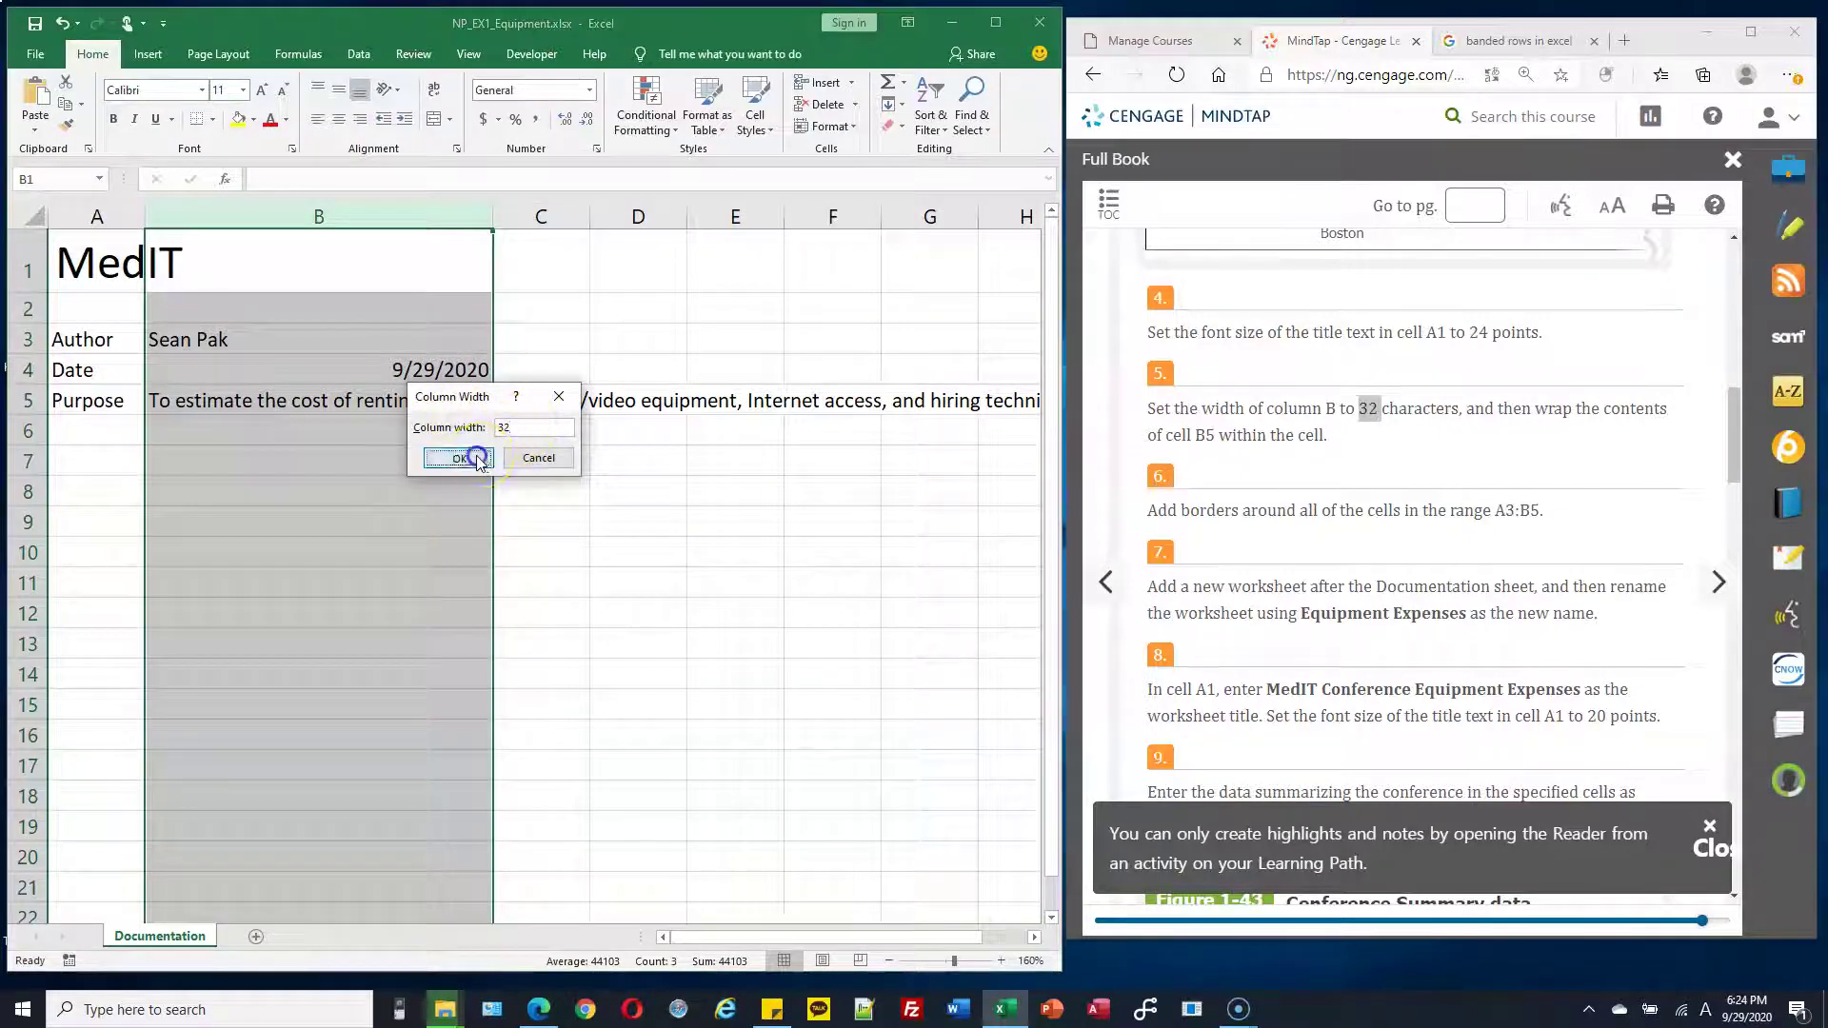
click(465, 458)
click(614, 457)
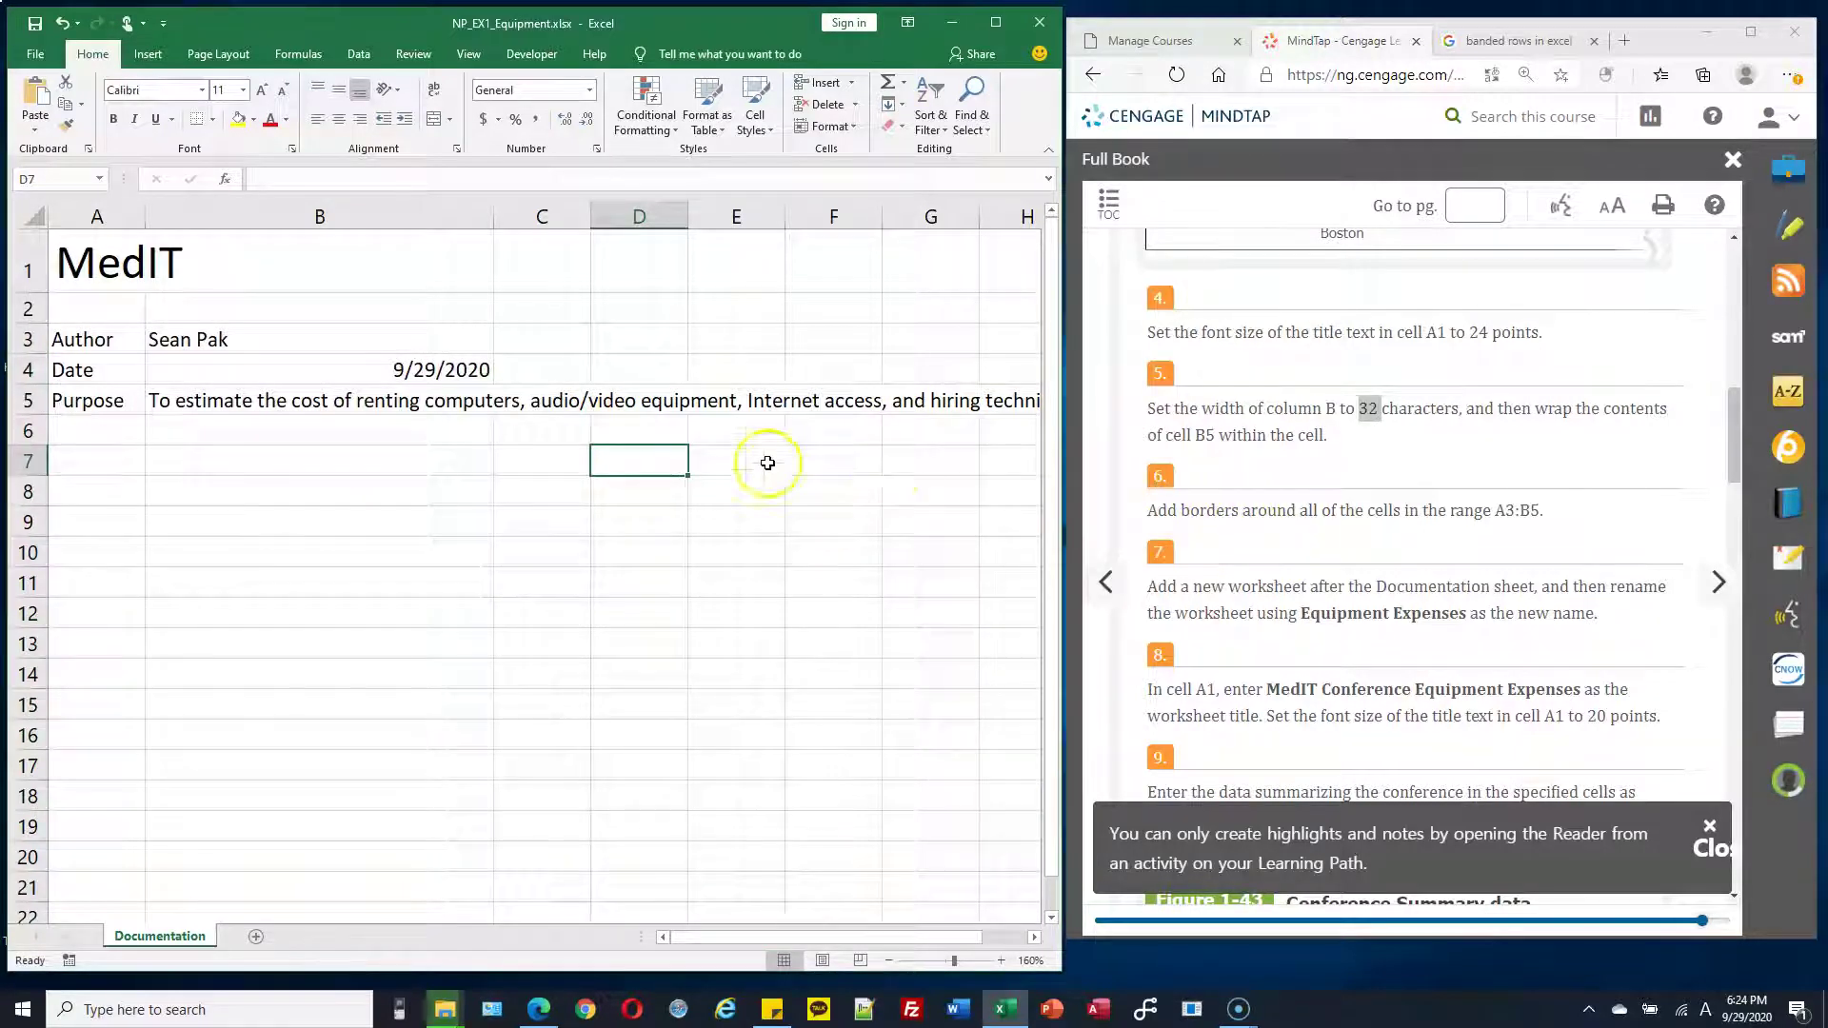
Select A3:B5 and apply All Borders from the Home tab's Borders list
drag(1454, 512, 1542, 511)
click(1468, 514)
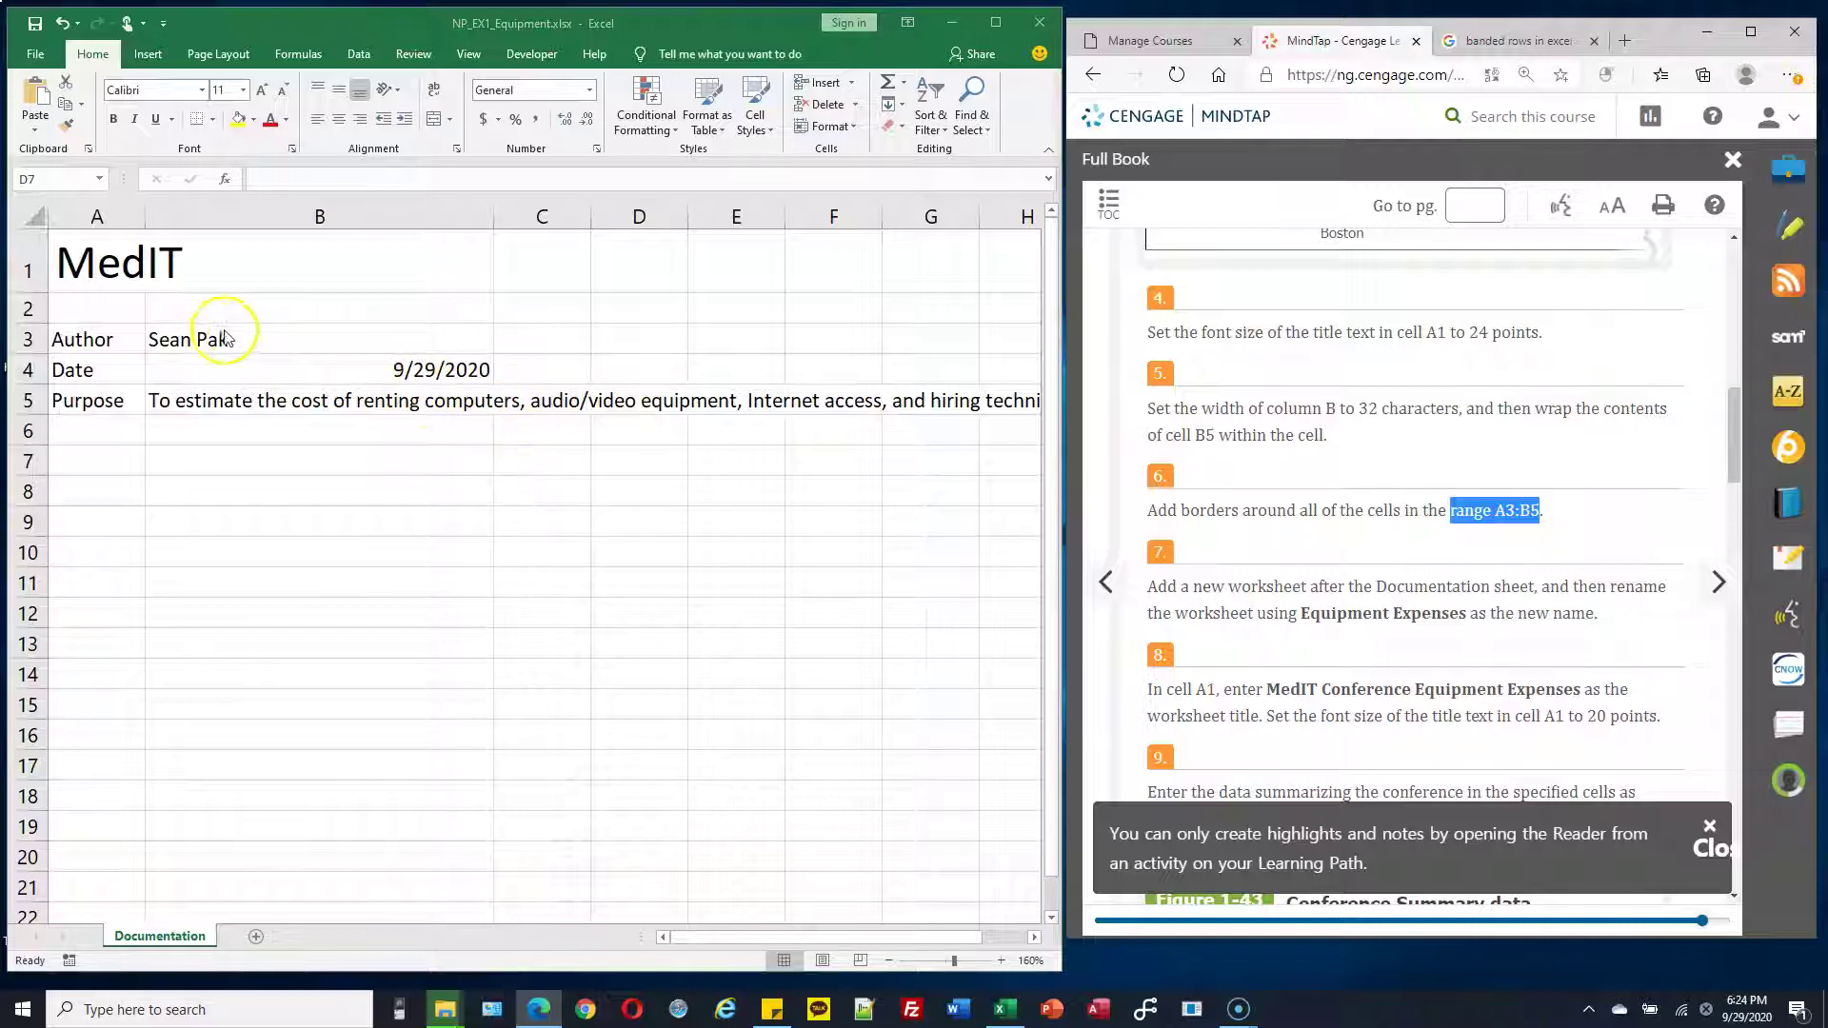
click(126, 341)
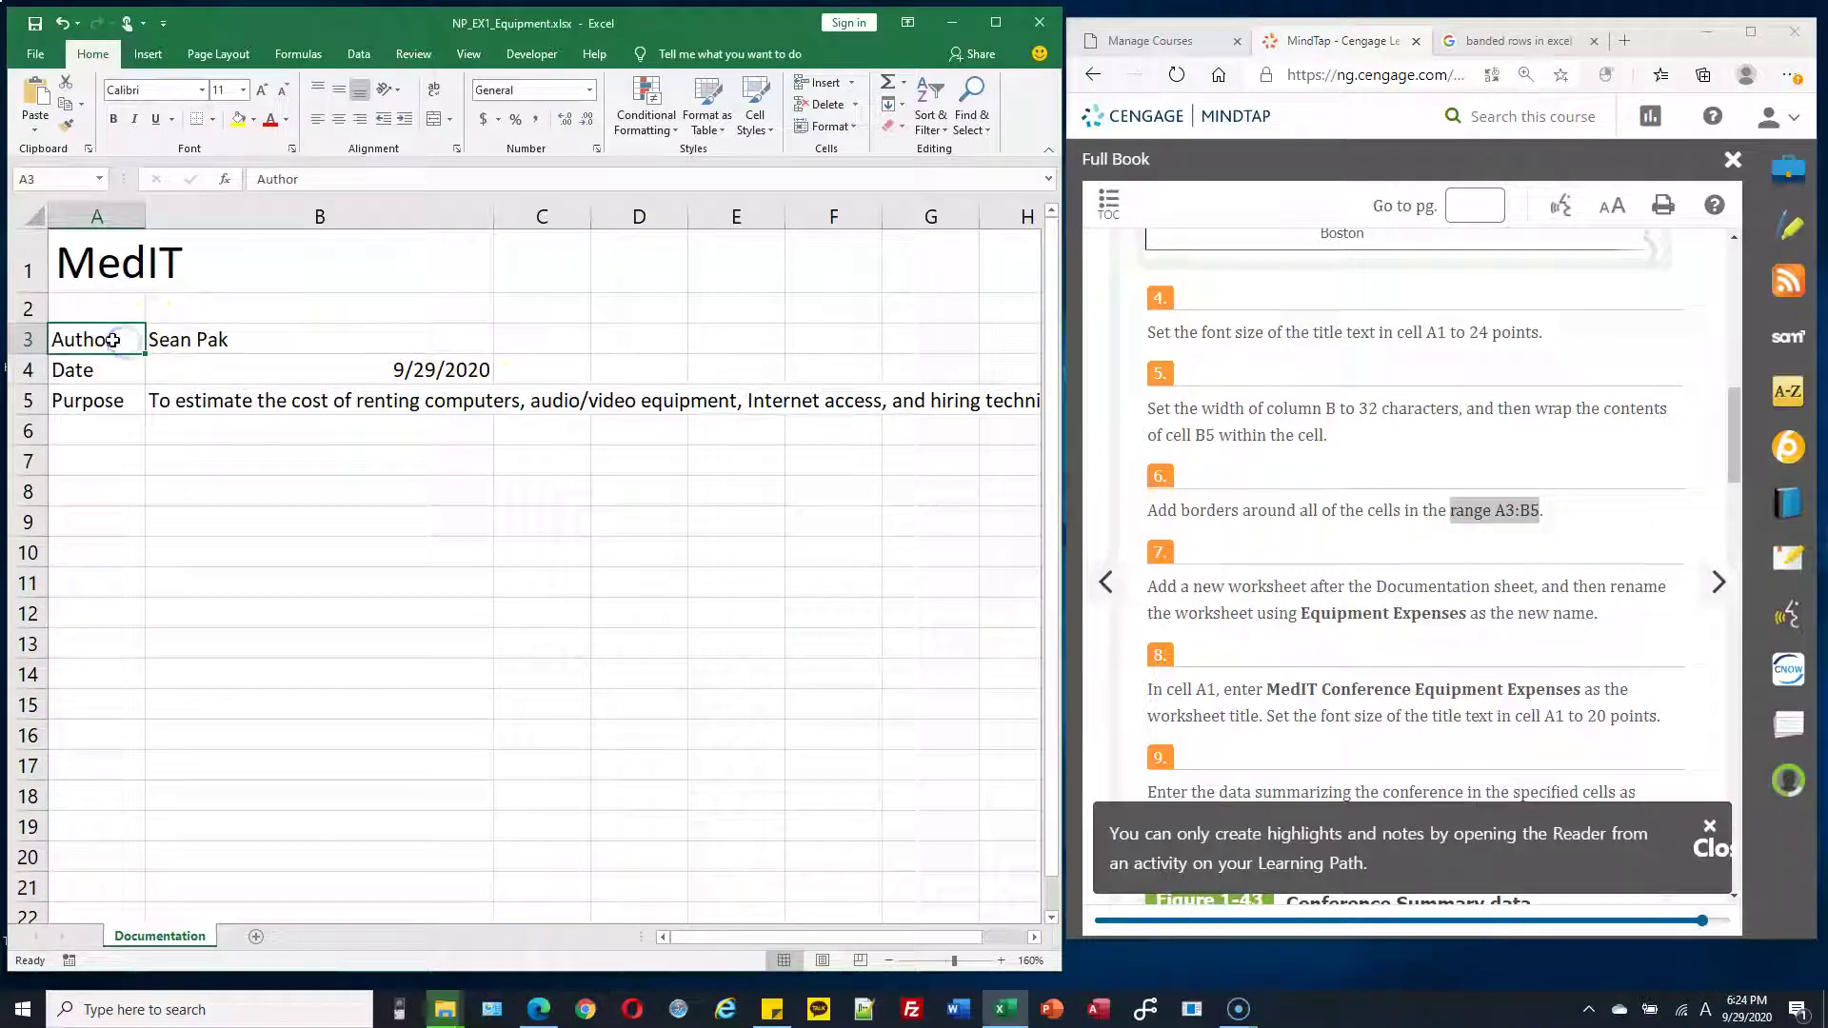
drag(109, 340, 319, 392)
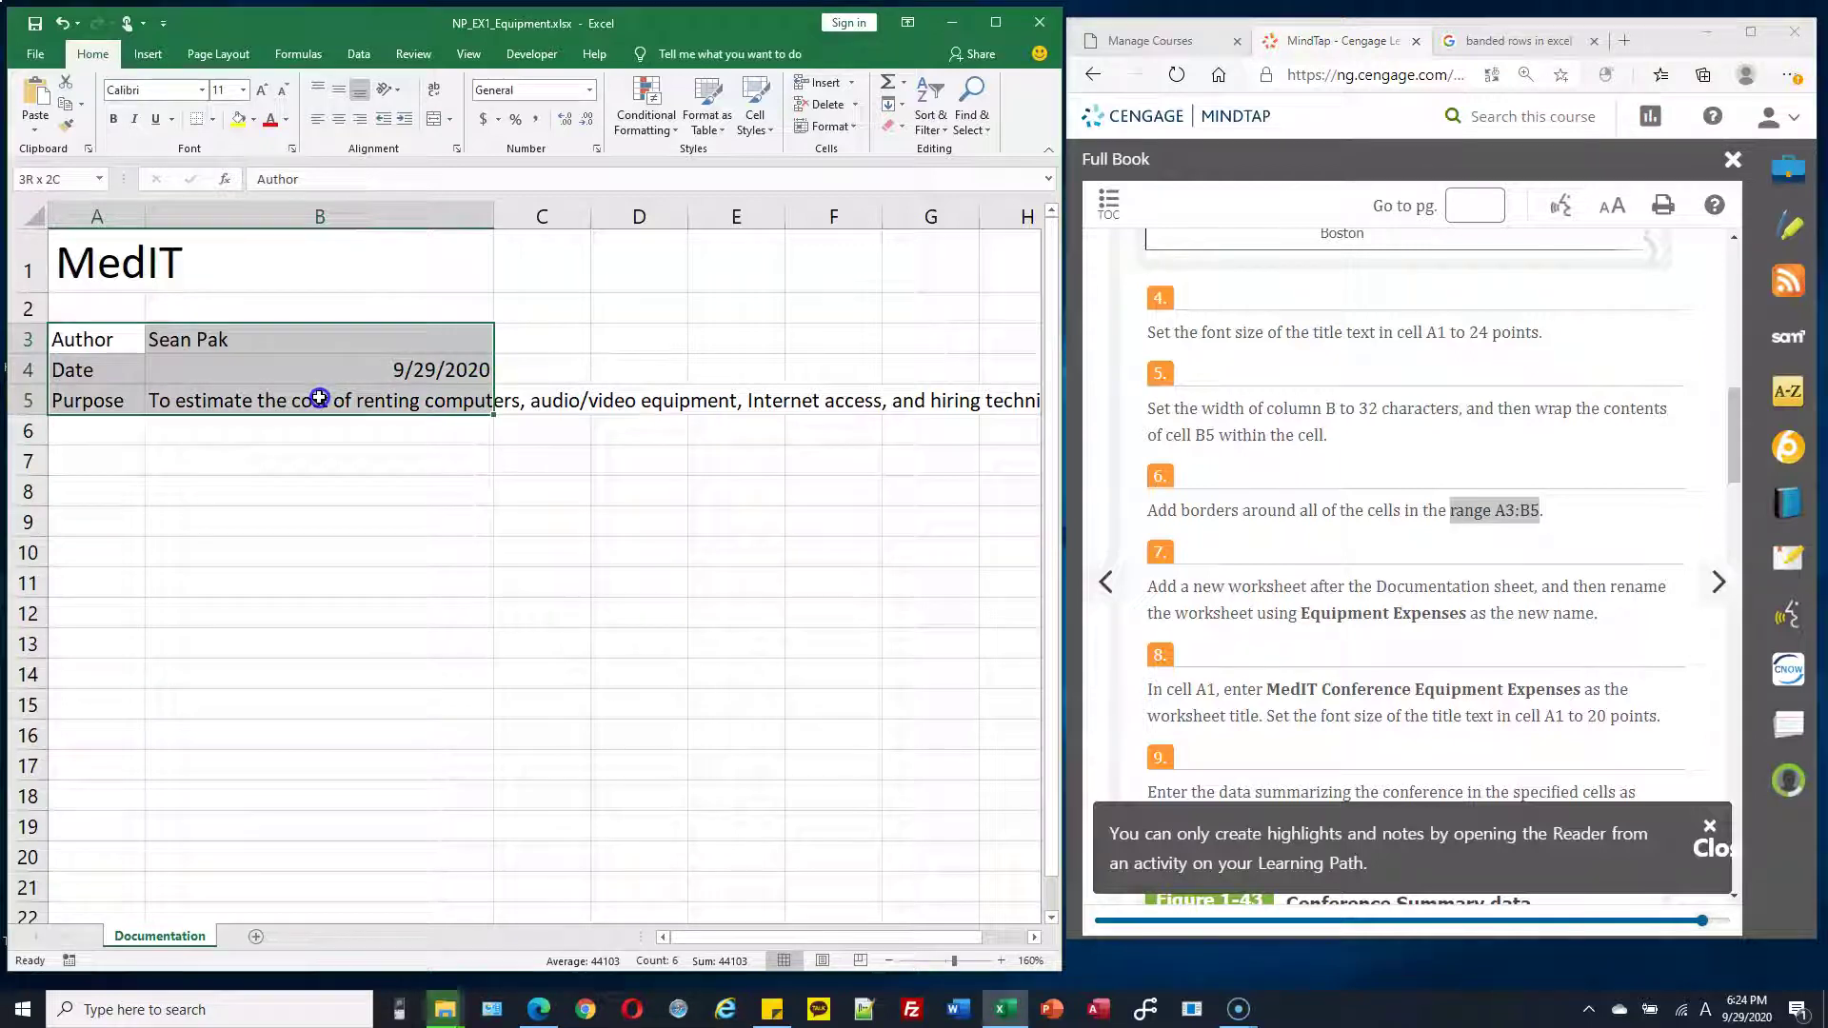
click(105, 341)
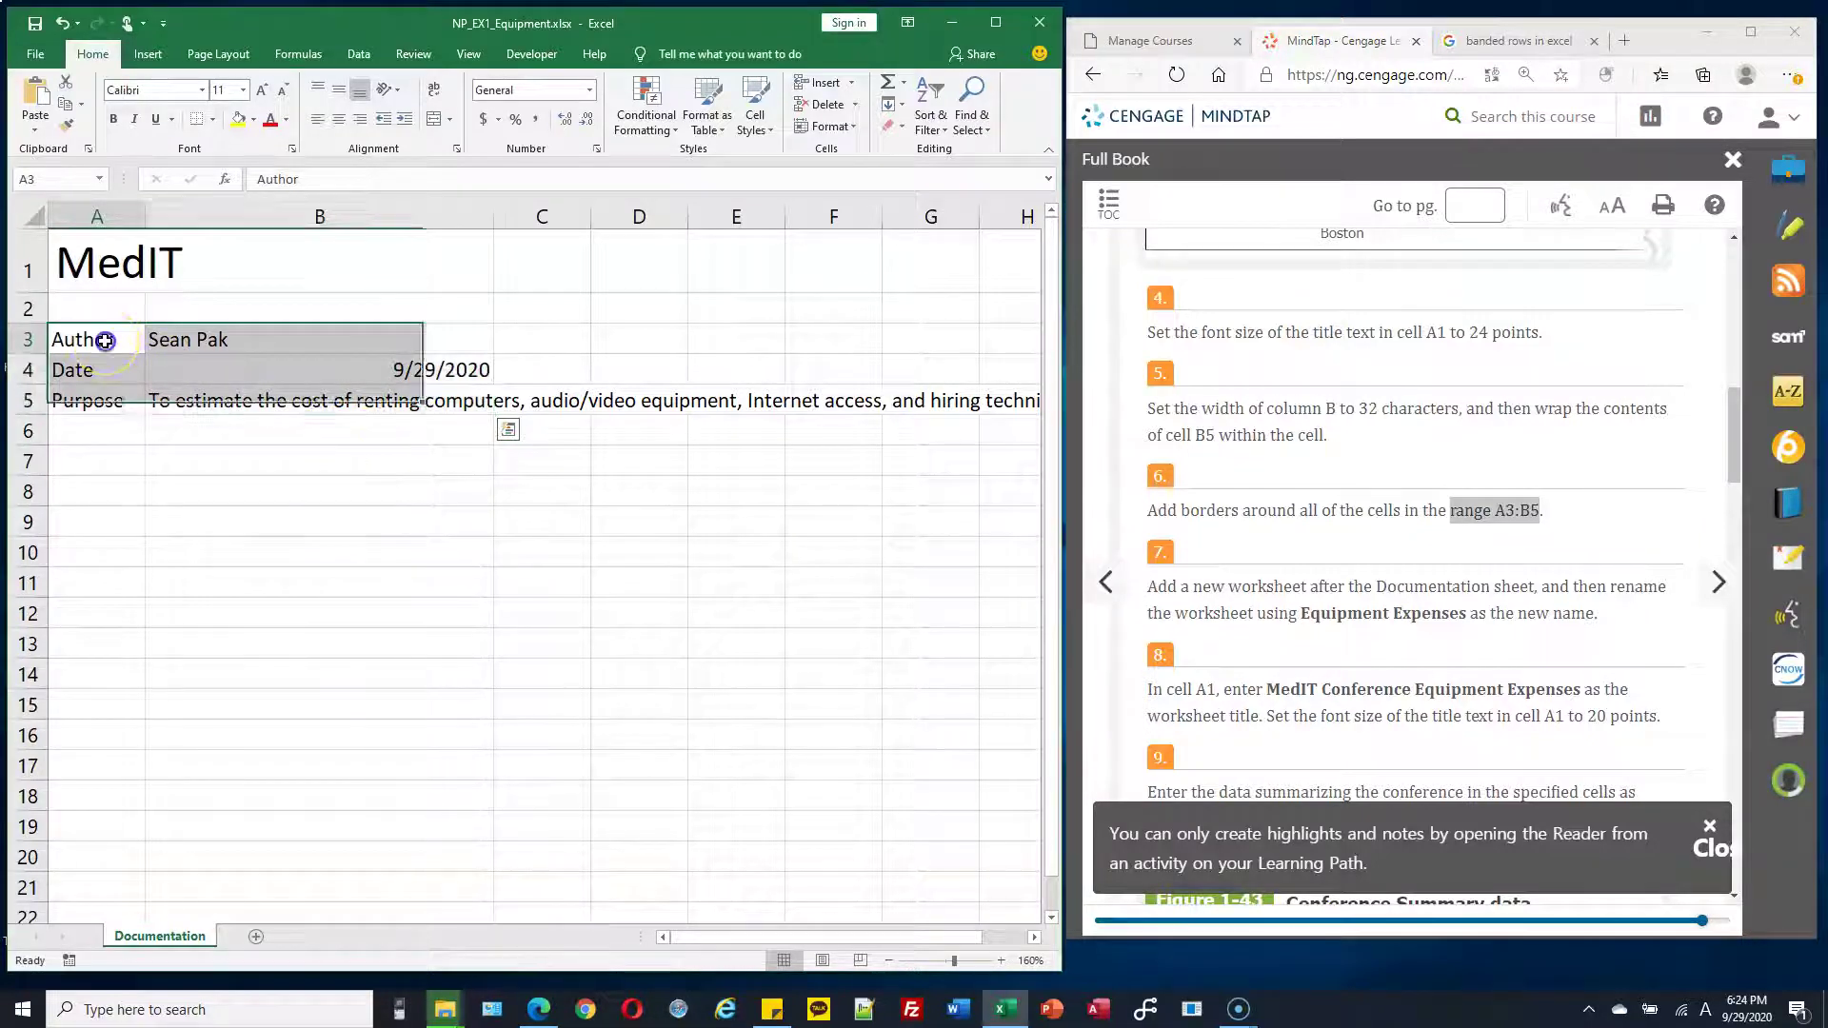
drag(105, 341, 293, 405)
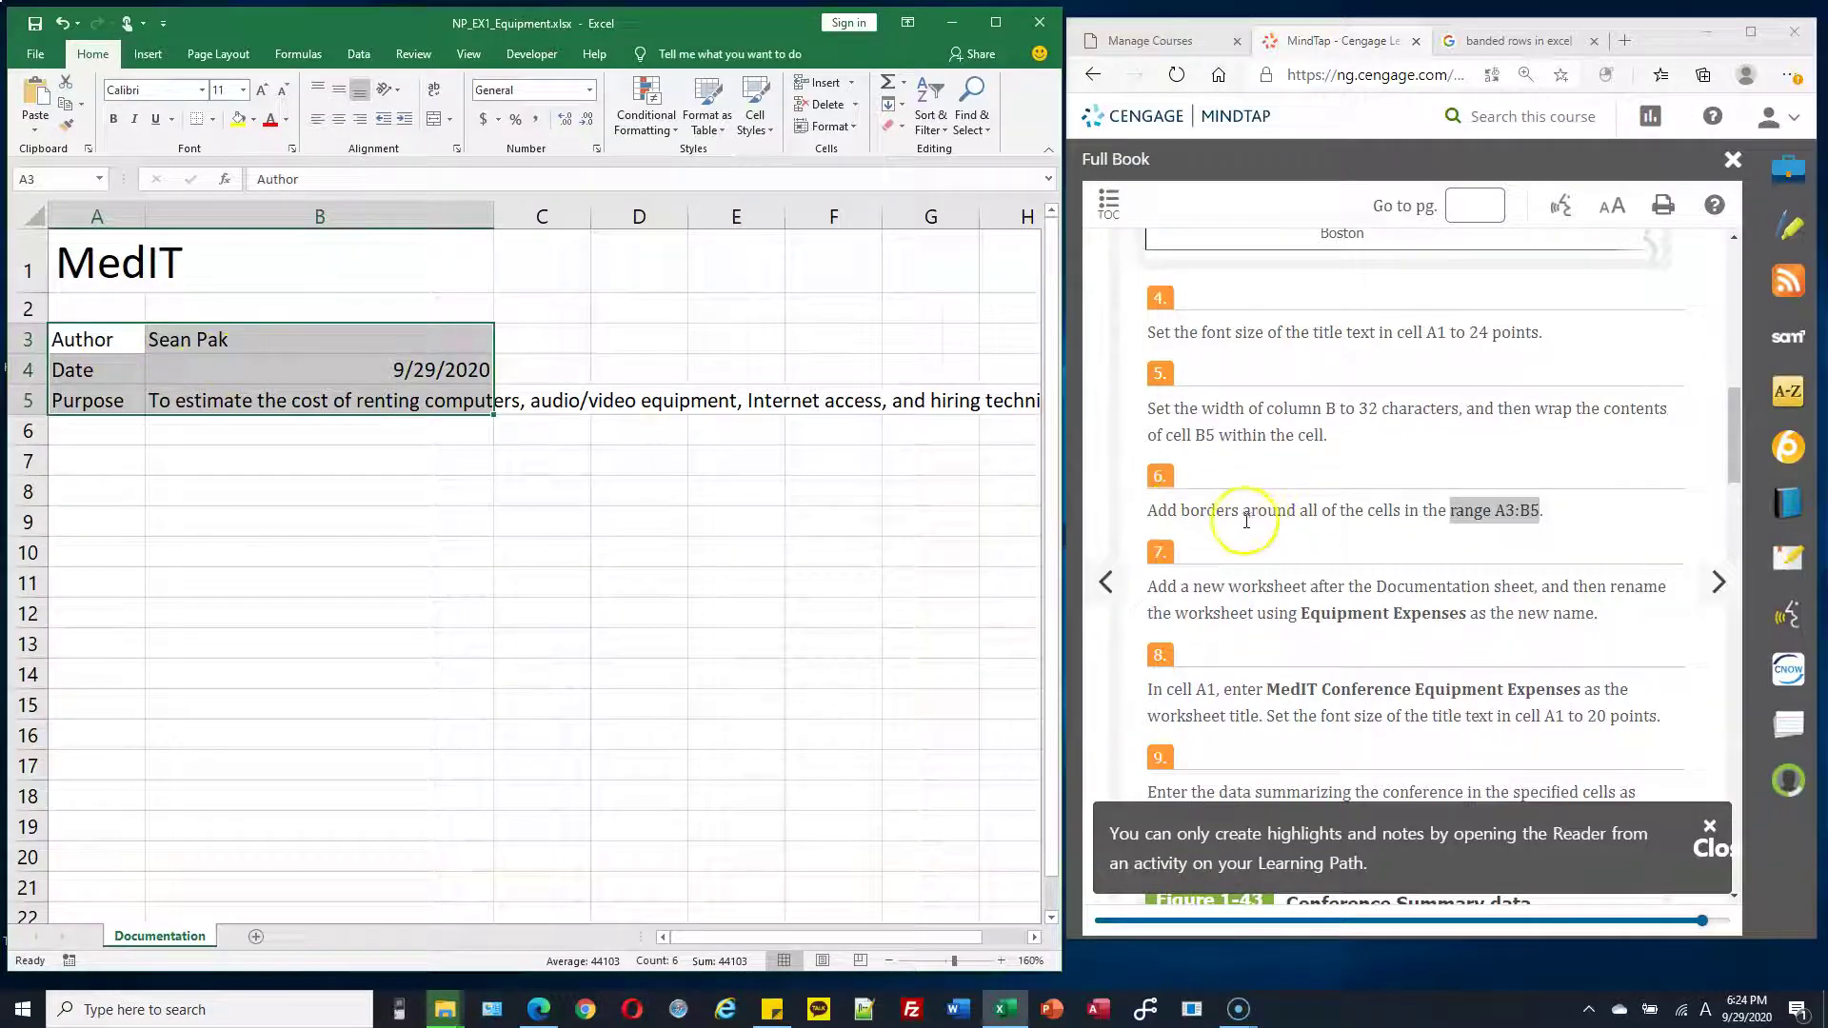
click(213, 124)
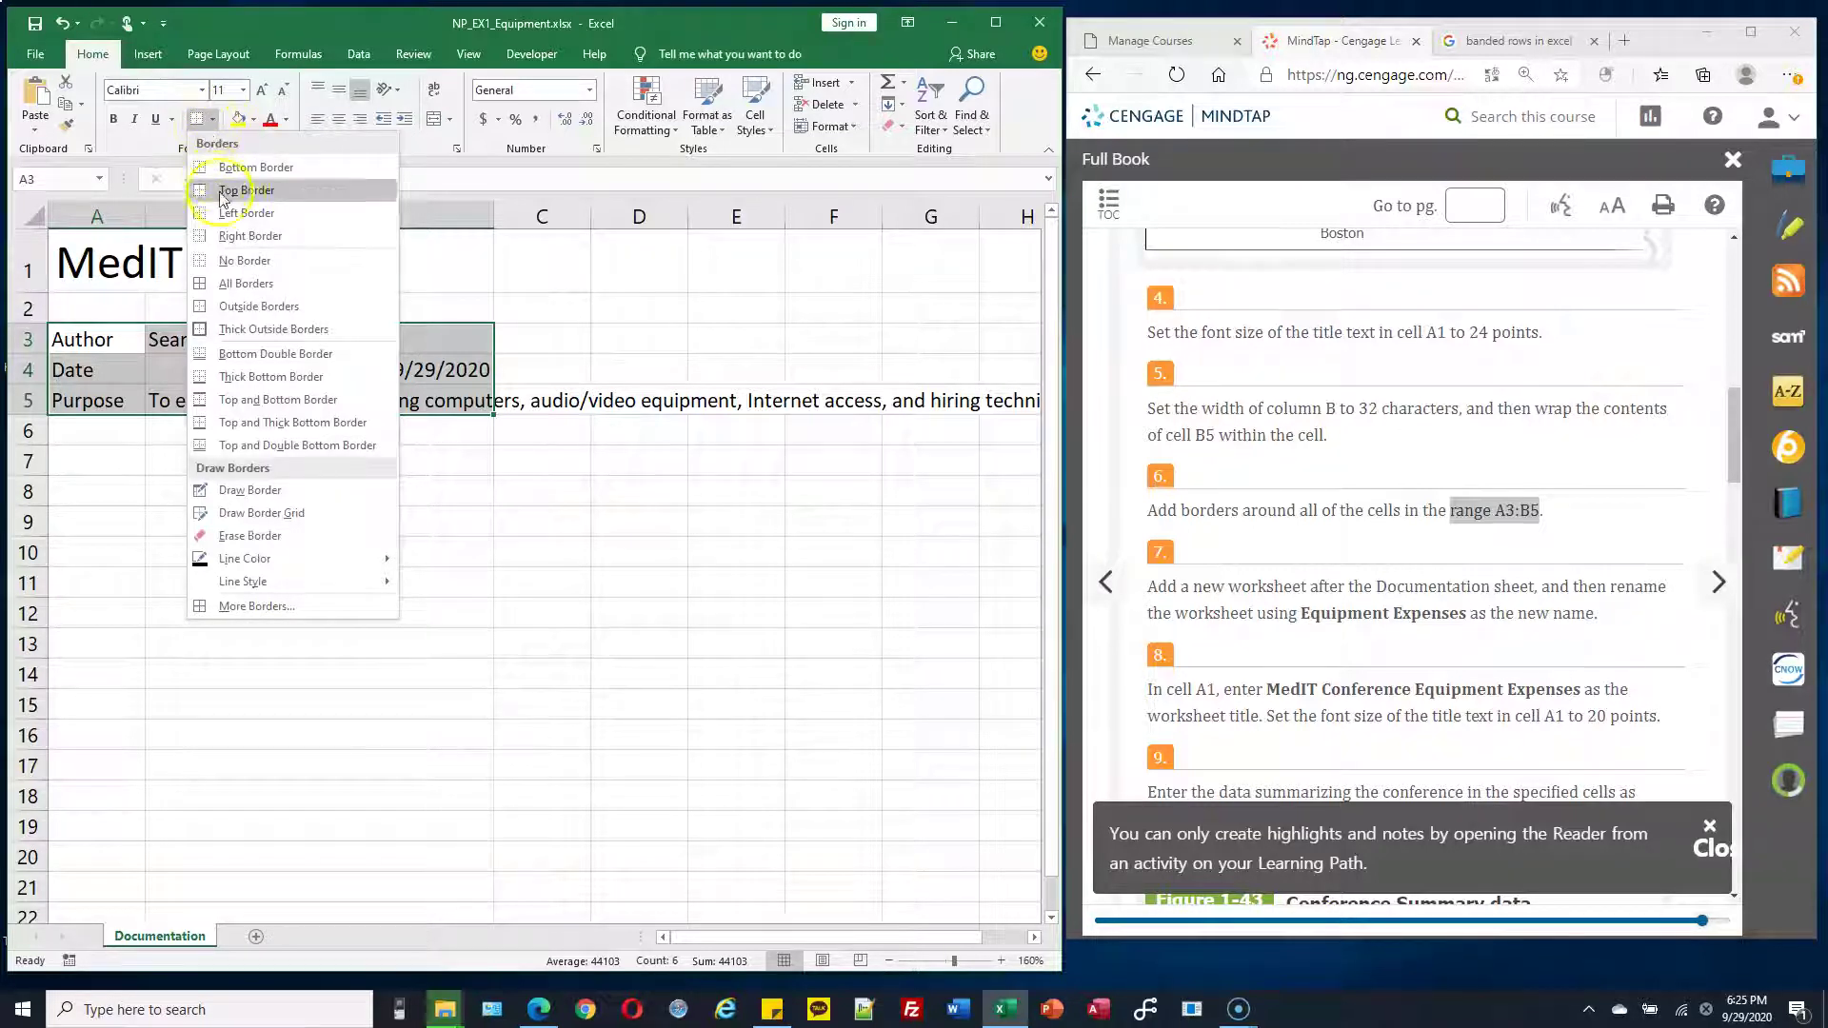
click(226, 285)
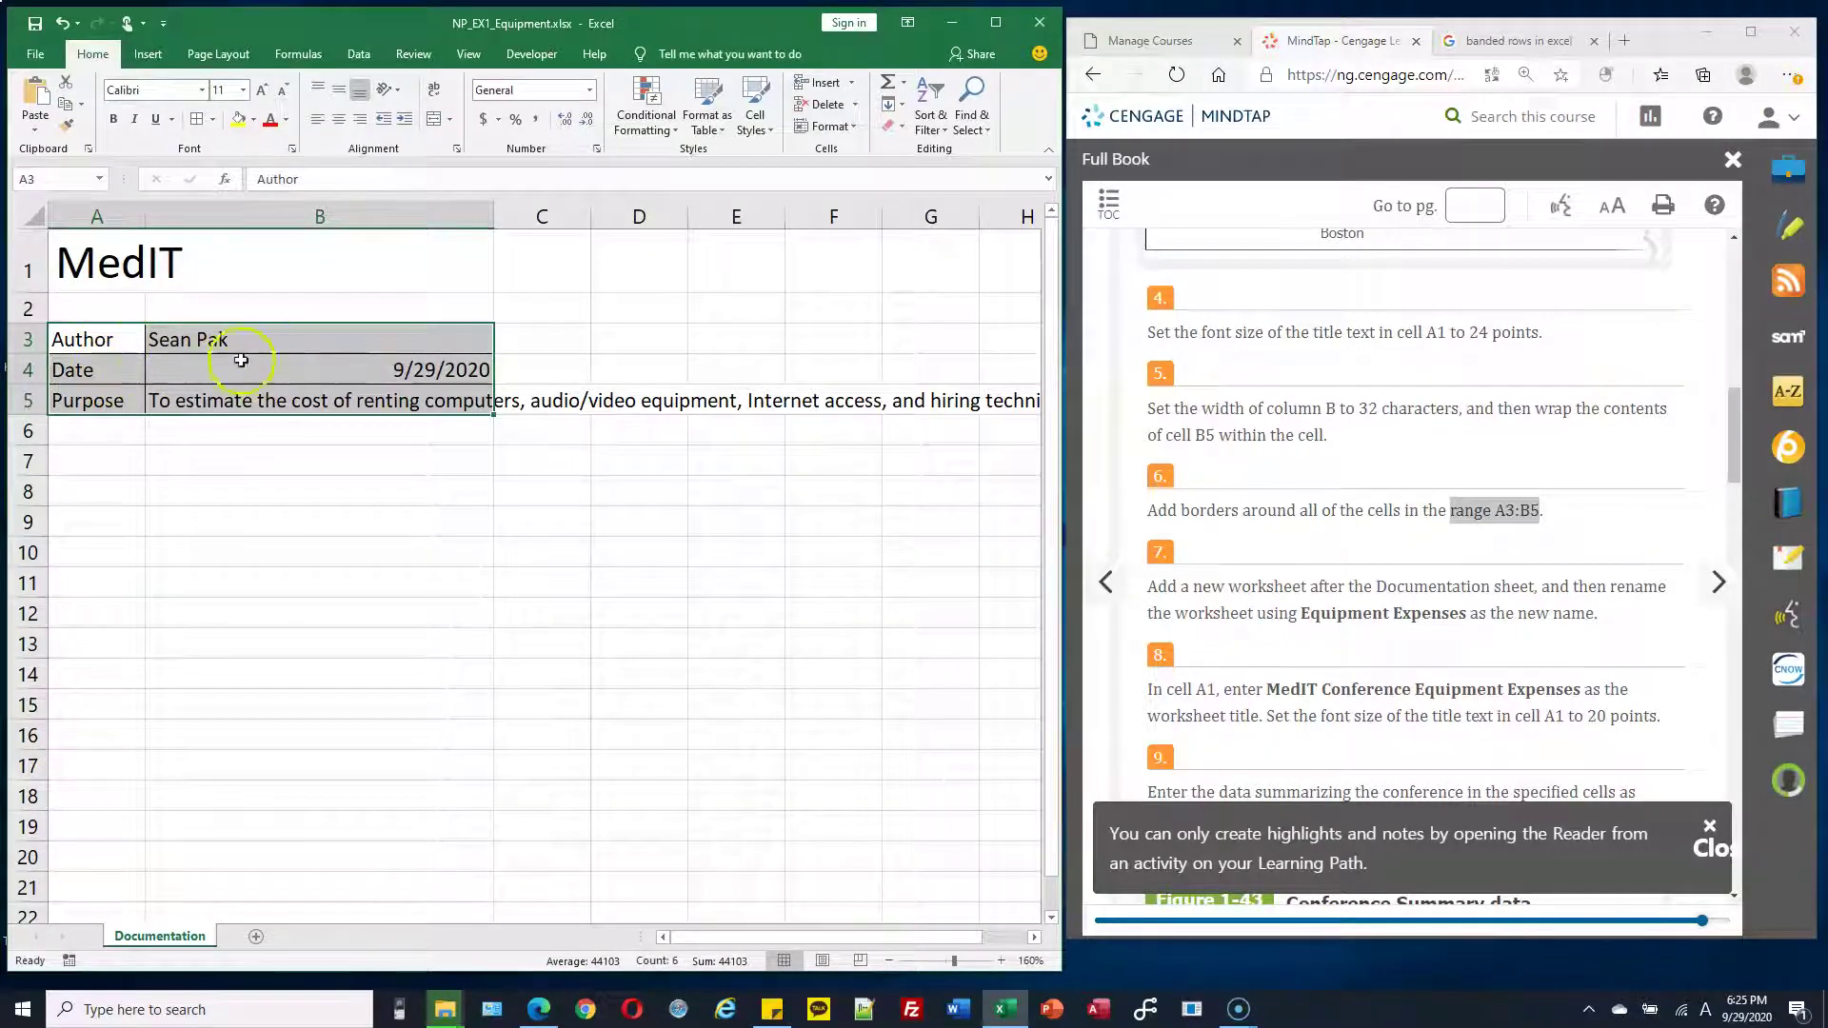
scroll(1315, 504, down, 3)
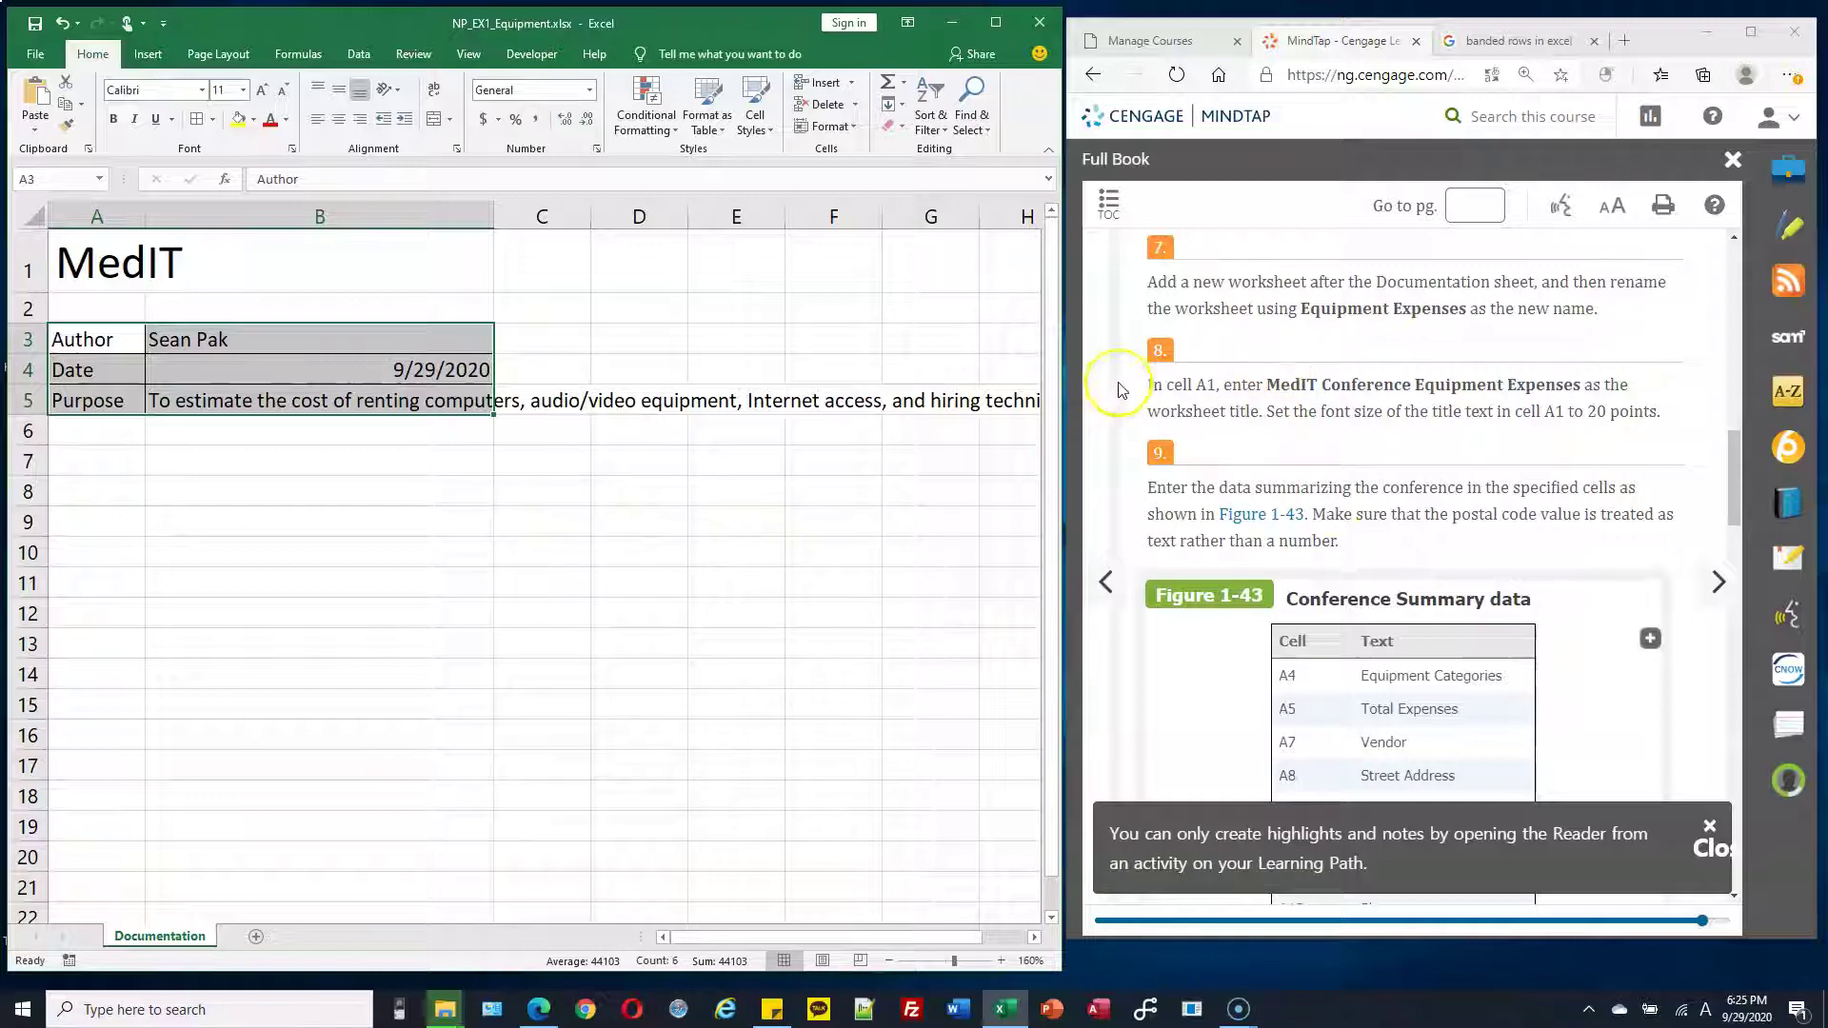
scroll(1378, 394, up, 2)
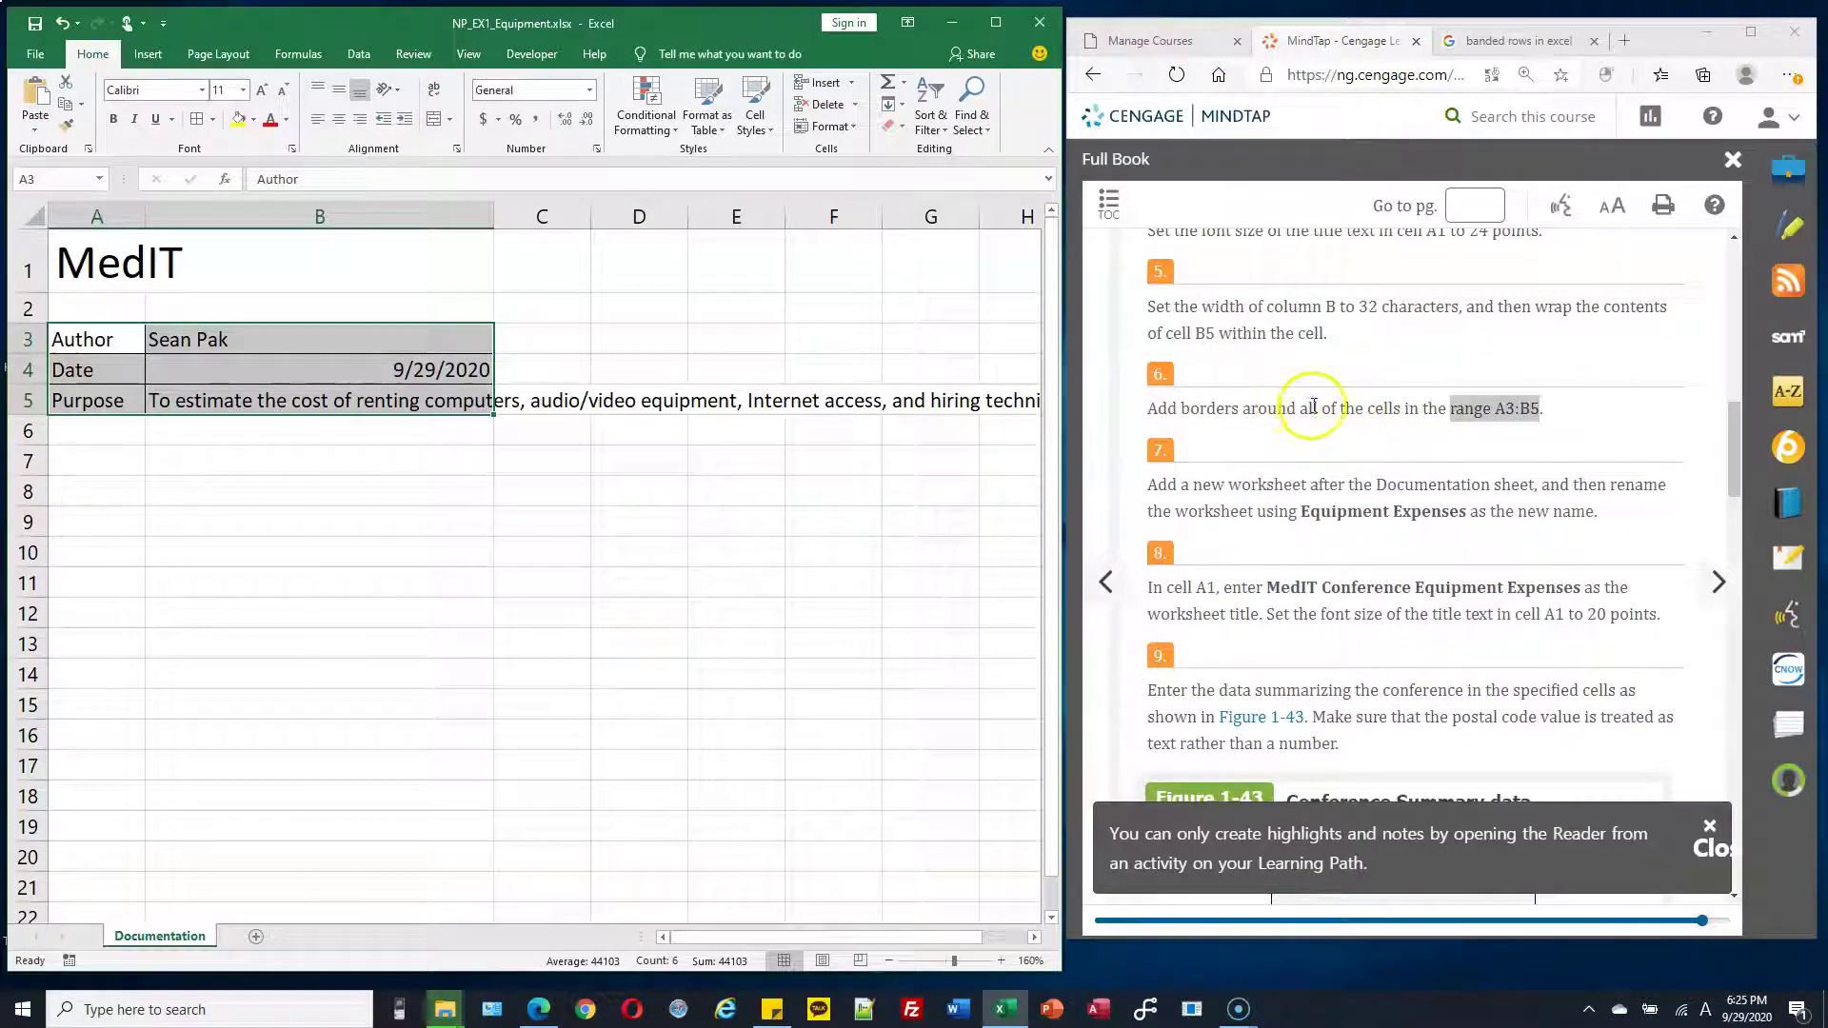
scroll(1314, 407, down, 2)
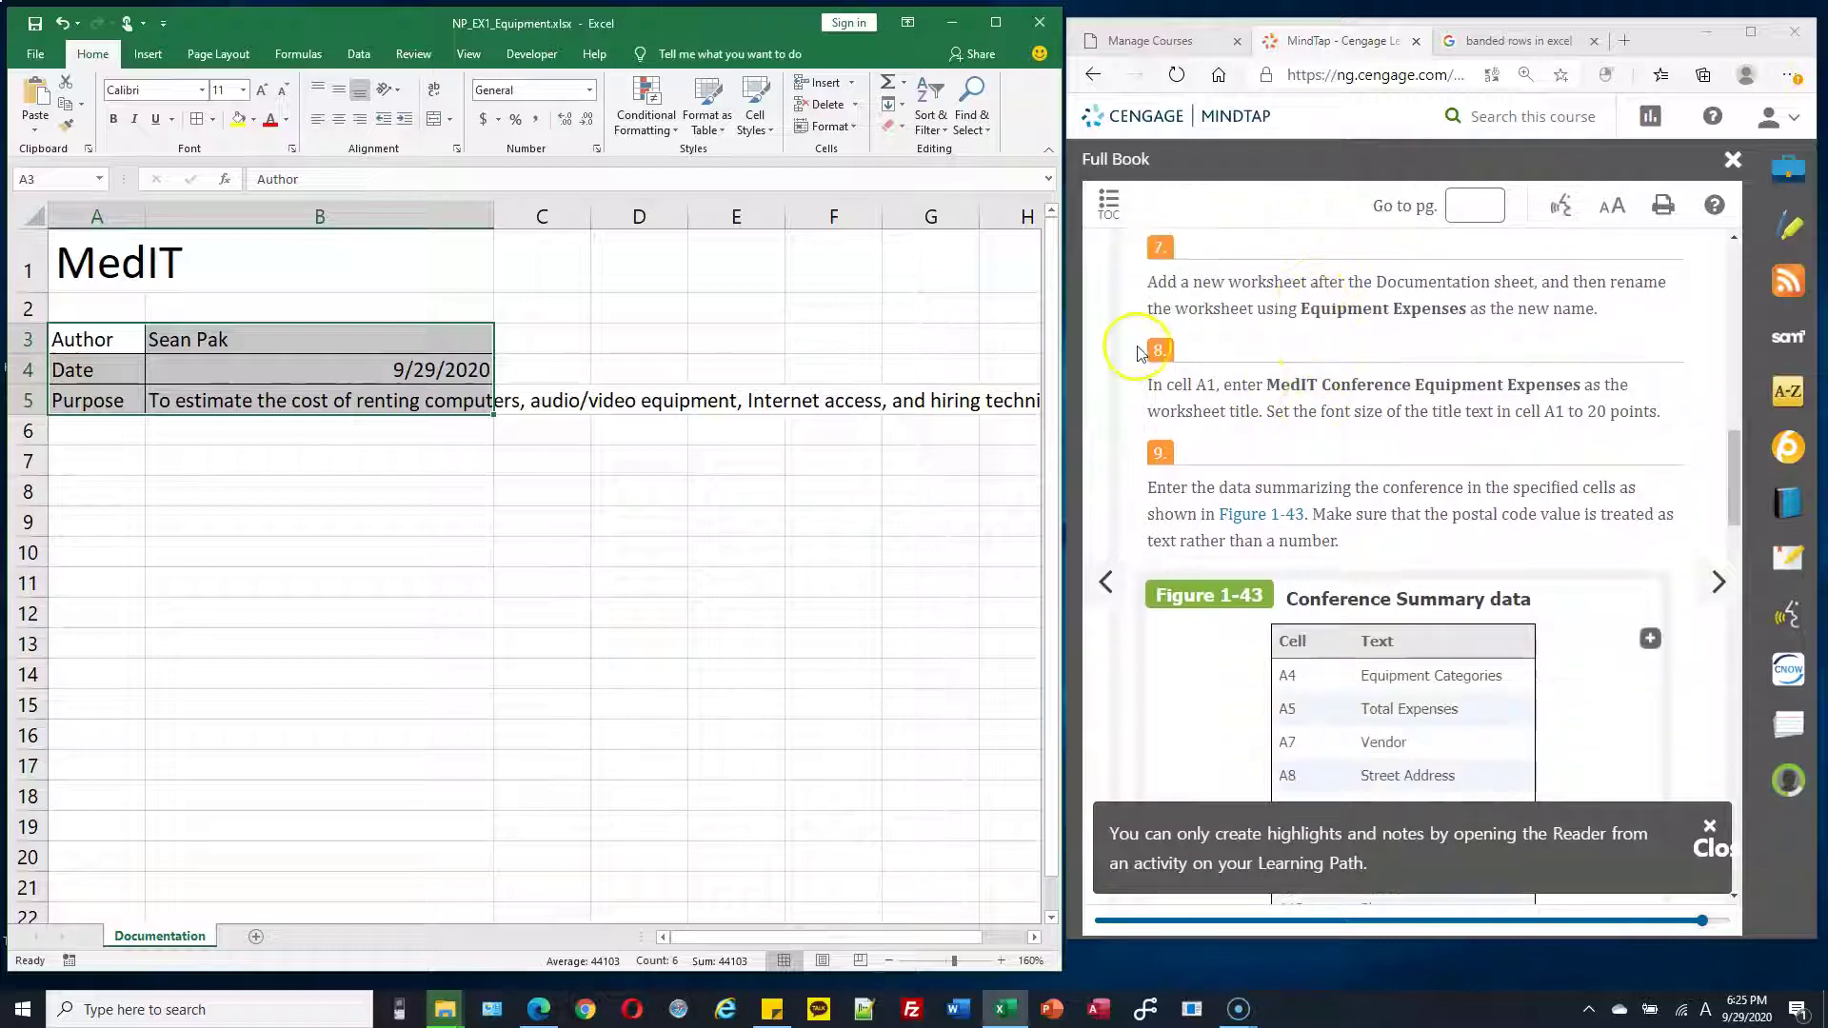
Add a new worksheet after Documentation and rename it Equipment Expenses
click(253, 938)
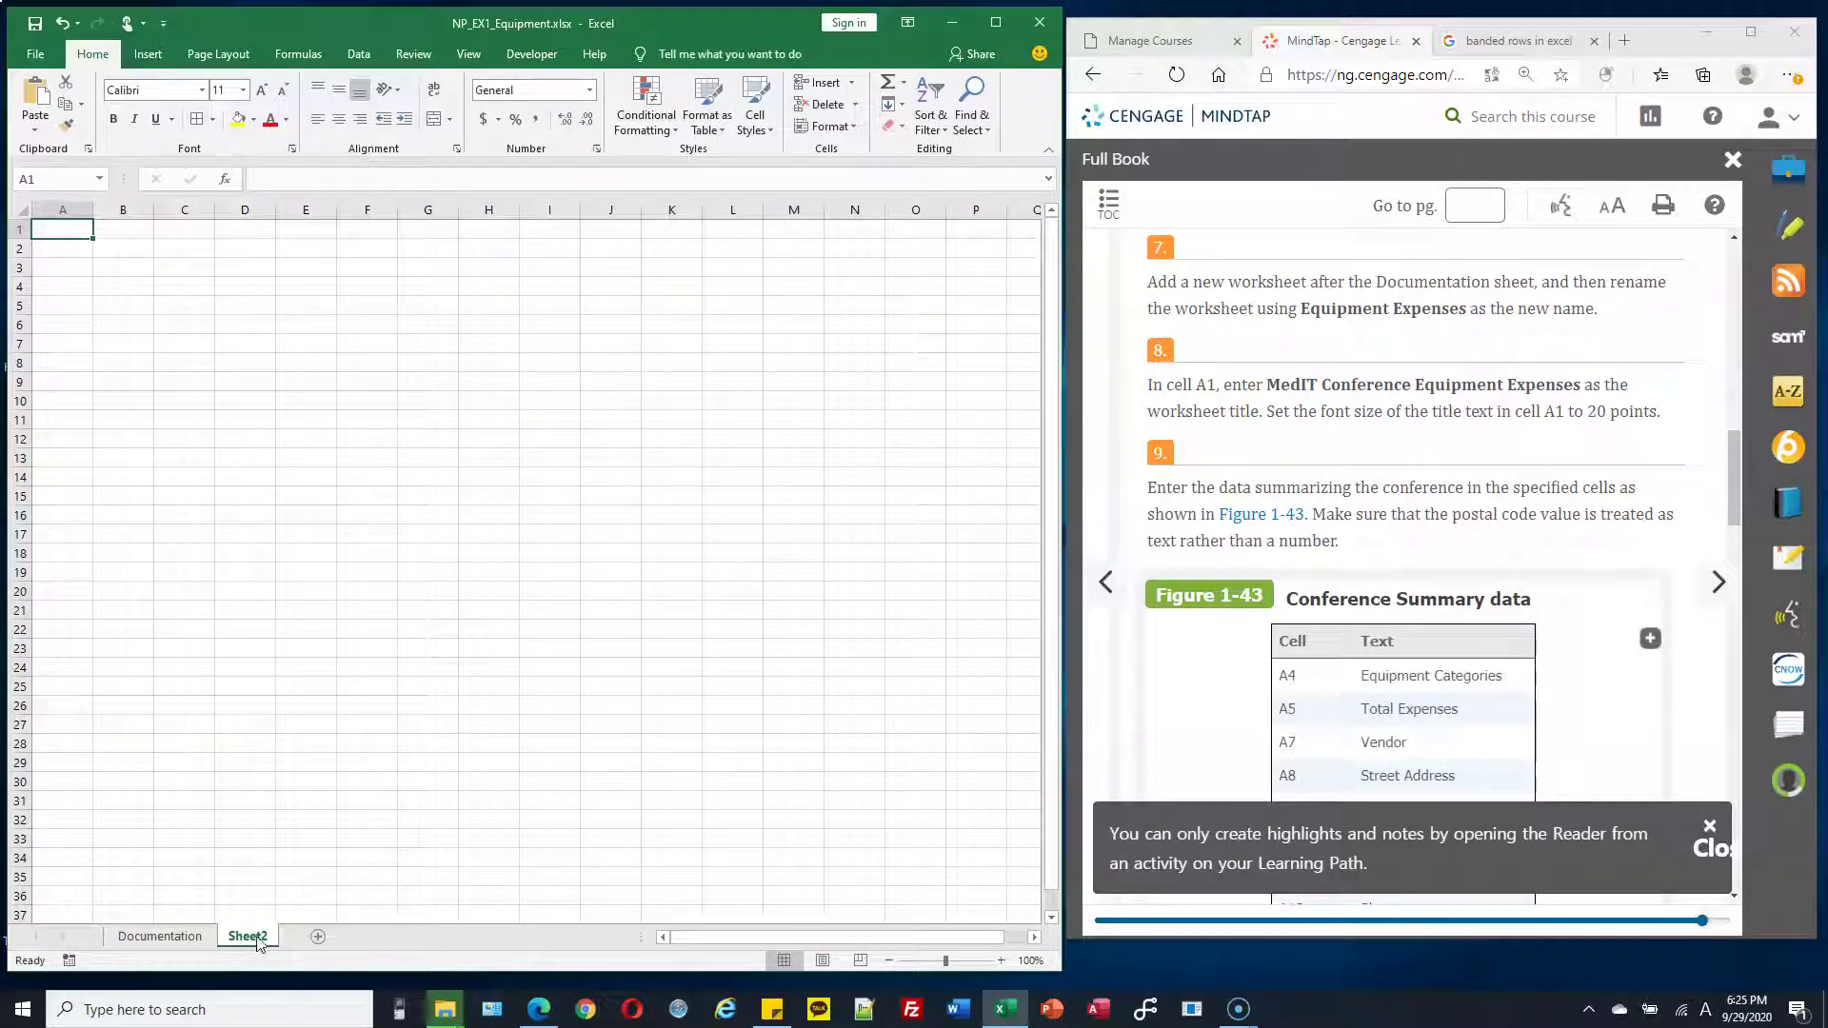
double_click(256, 938)
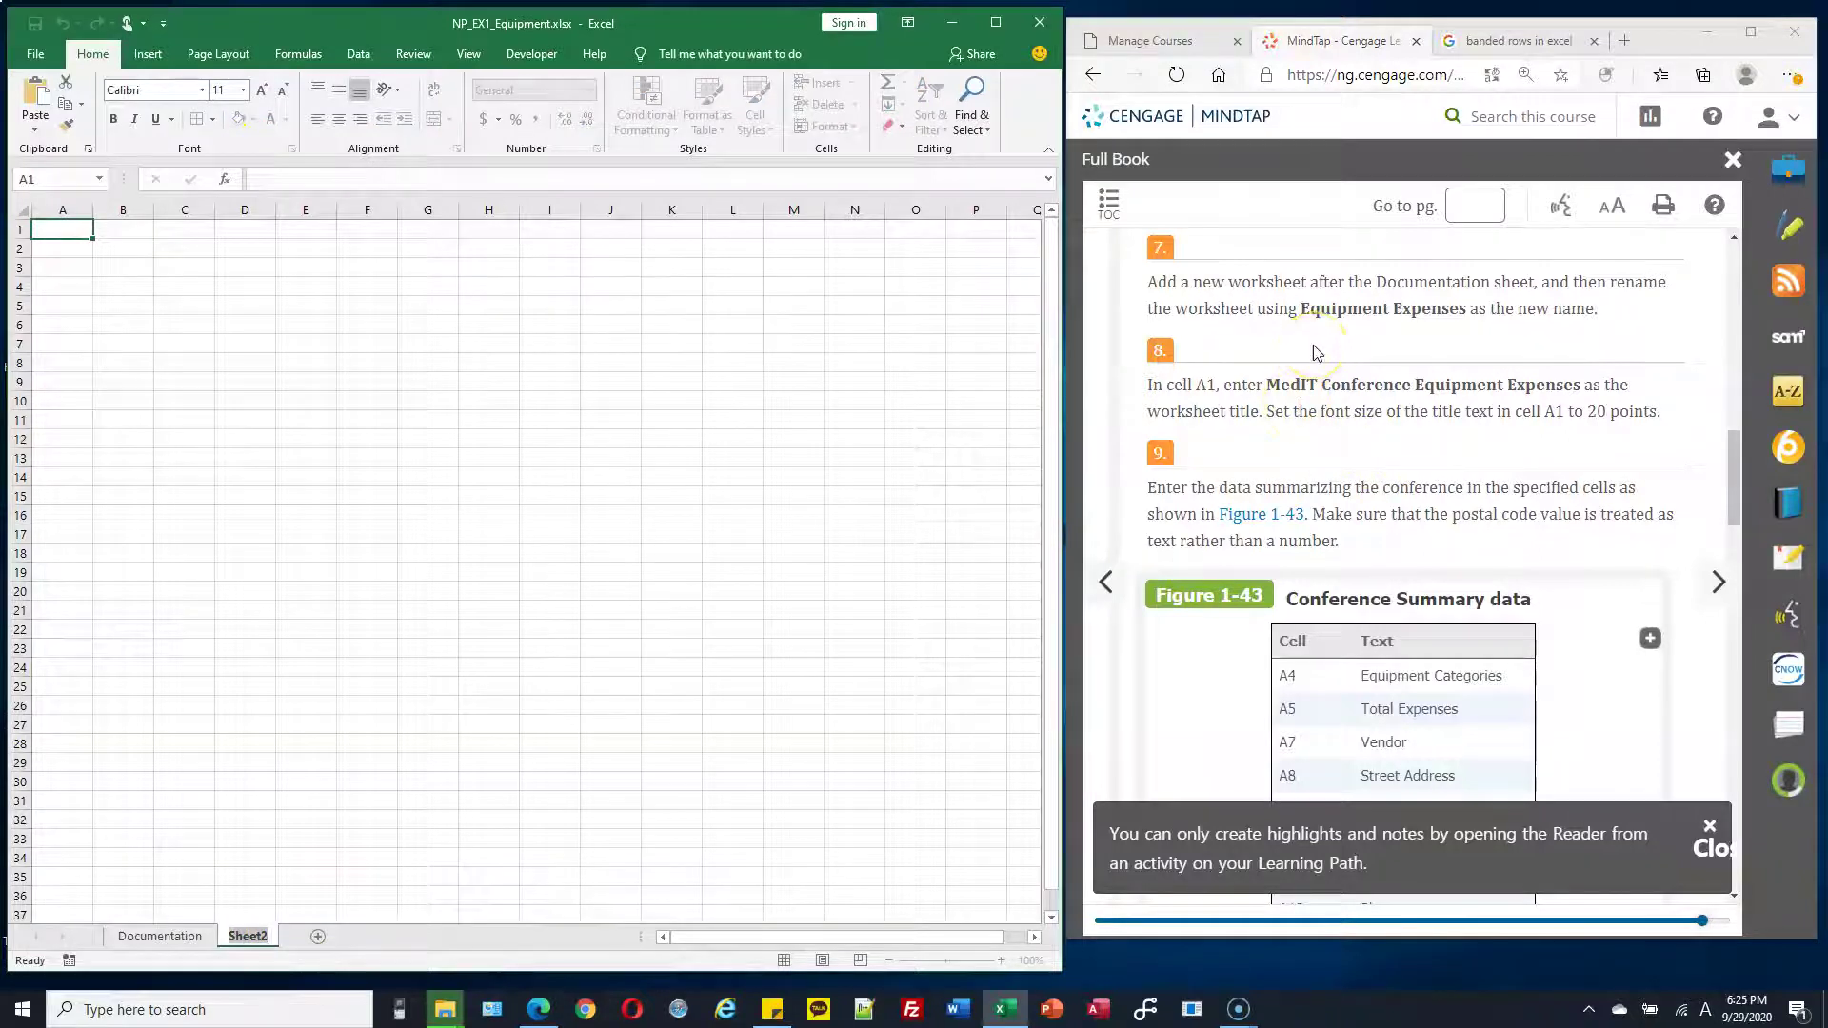
text(Equipment Expre)
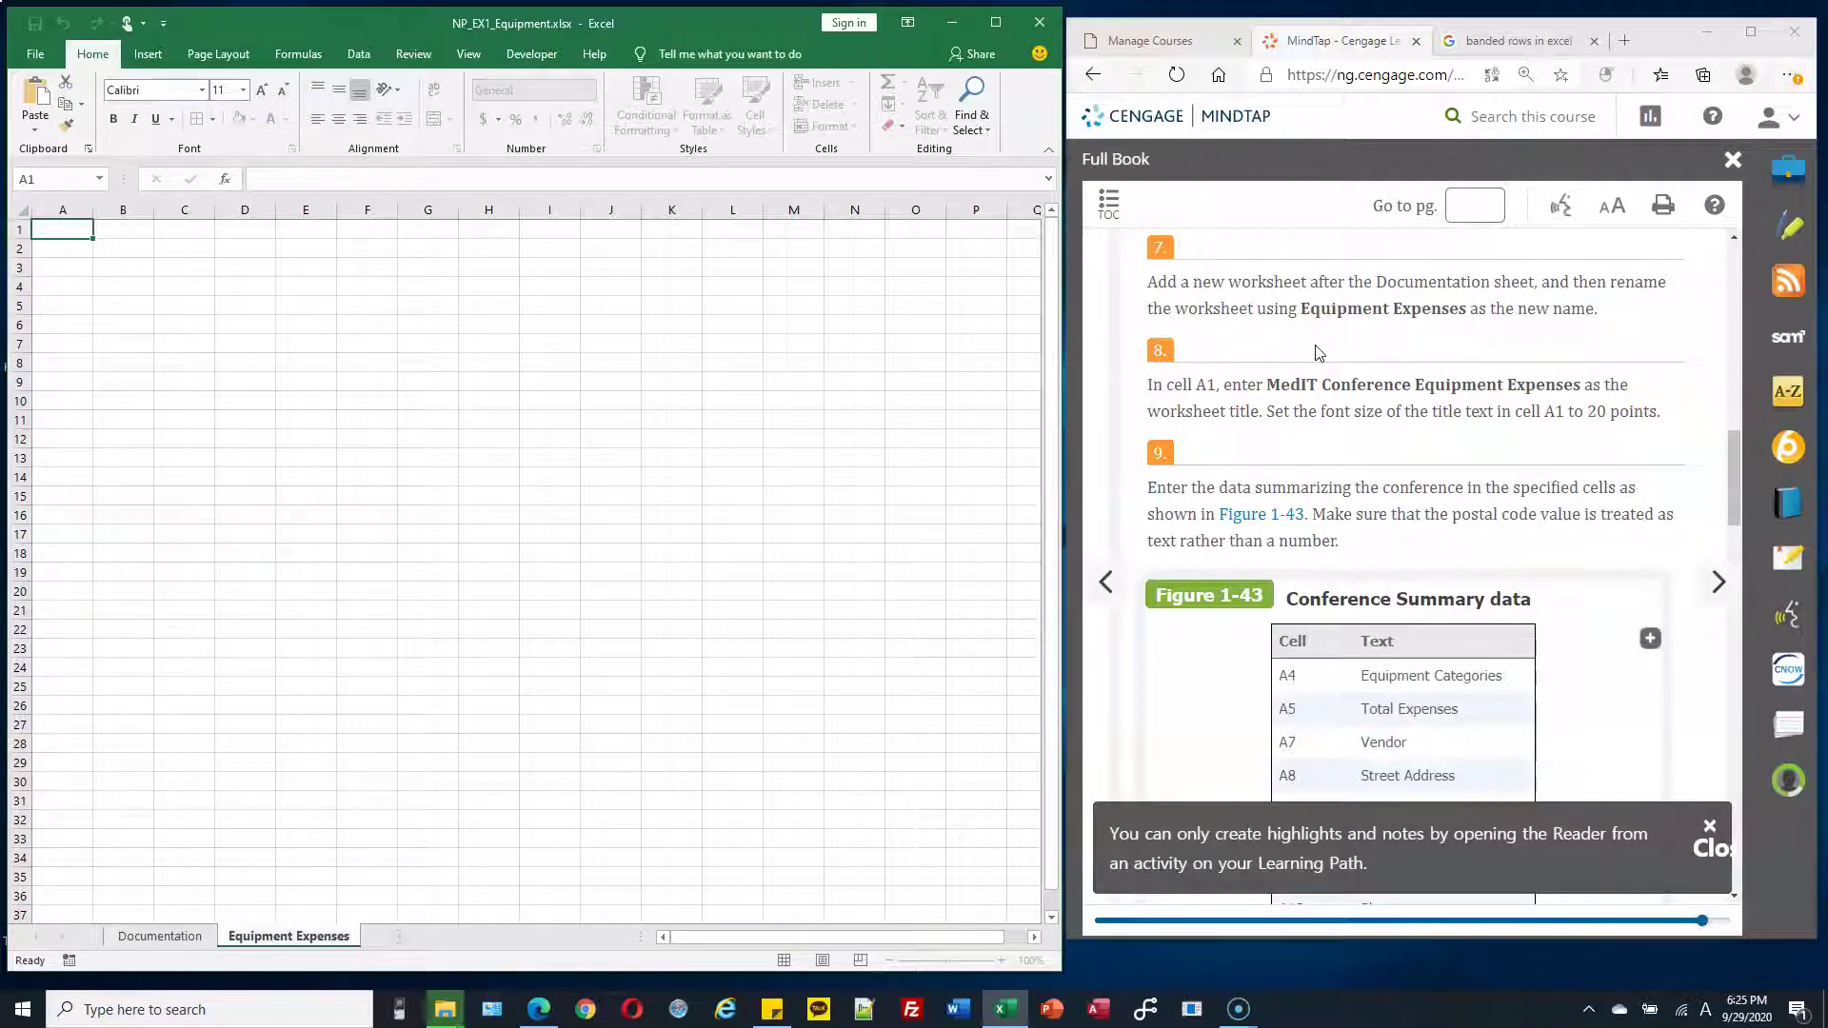
key(Return)
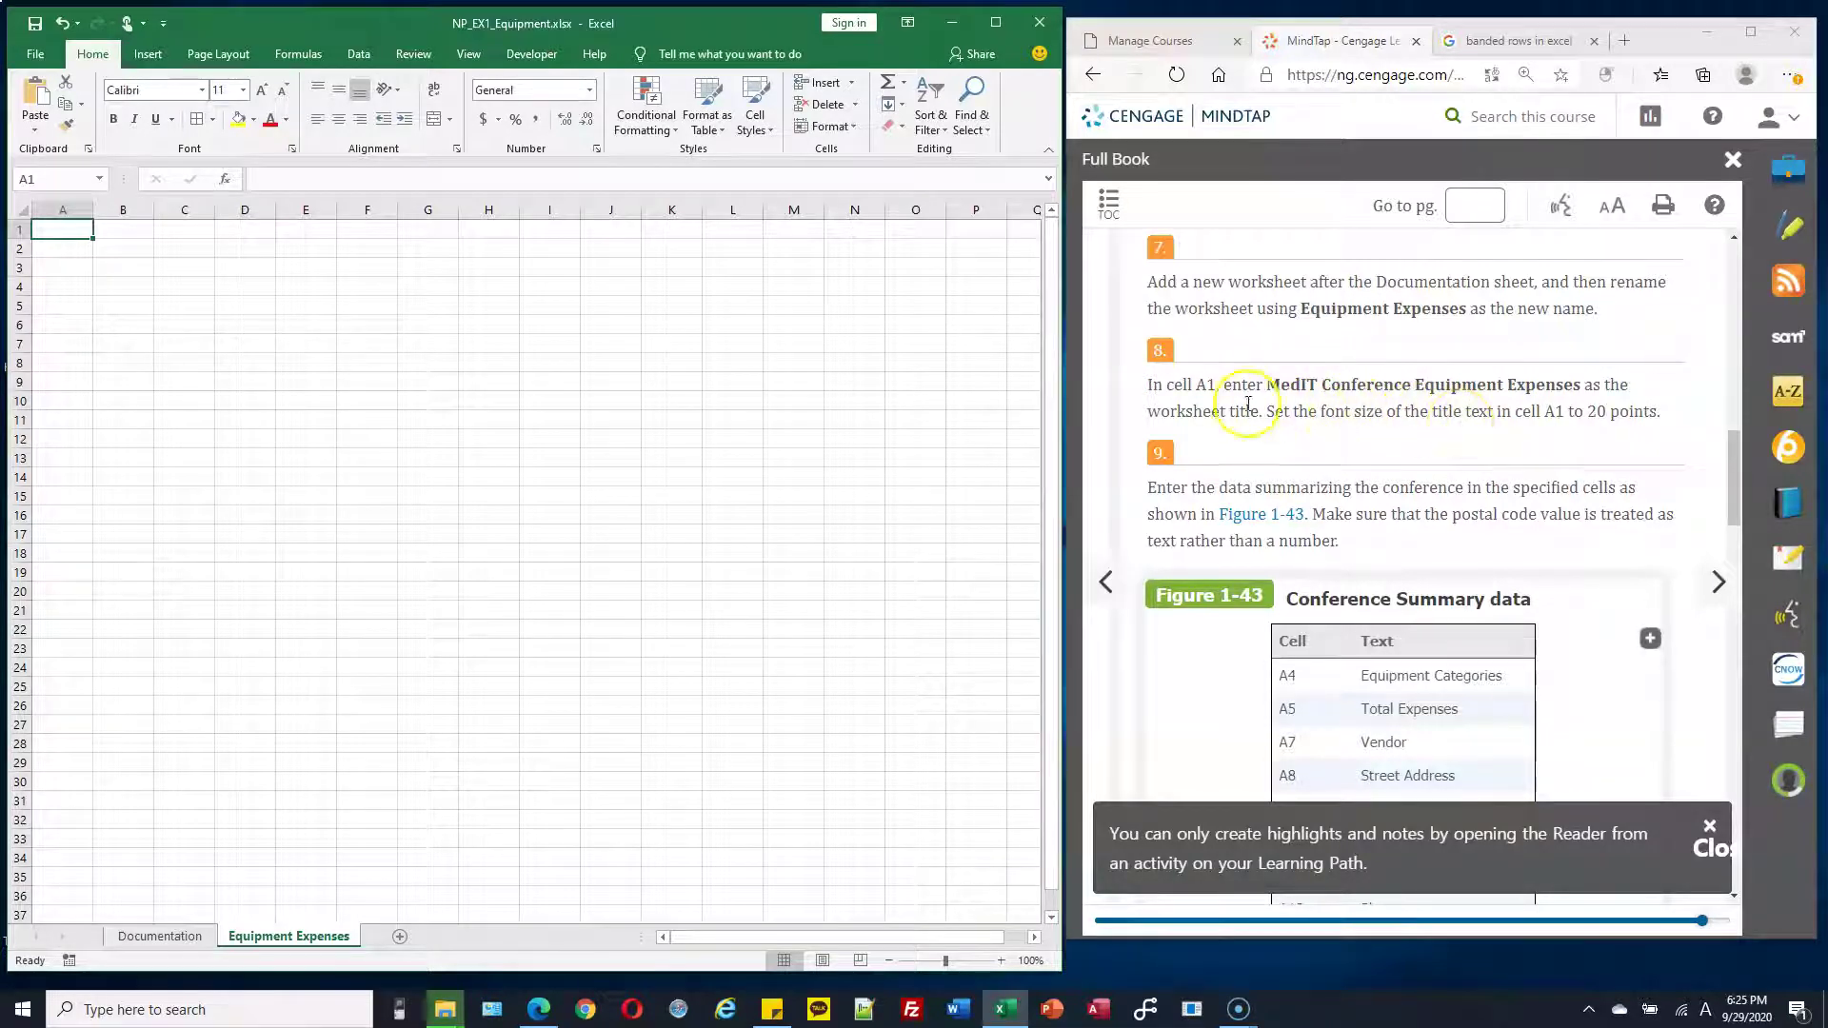
Type the title MedIT Conference Equipment Expenses into cell A1
ctrl+scroll(363, 346, up, 6)
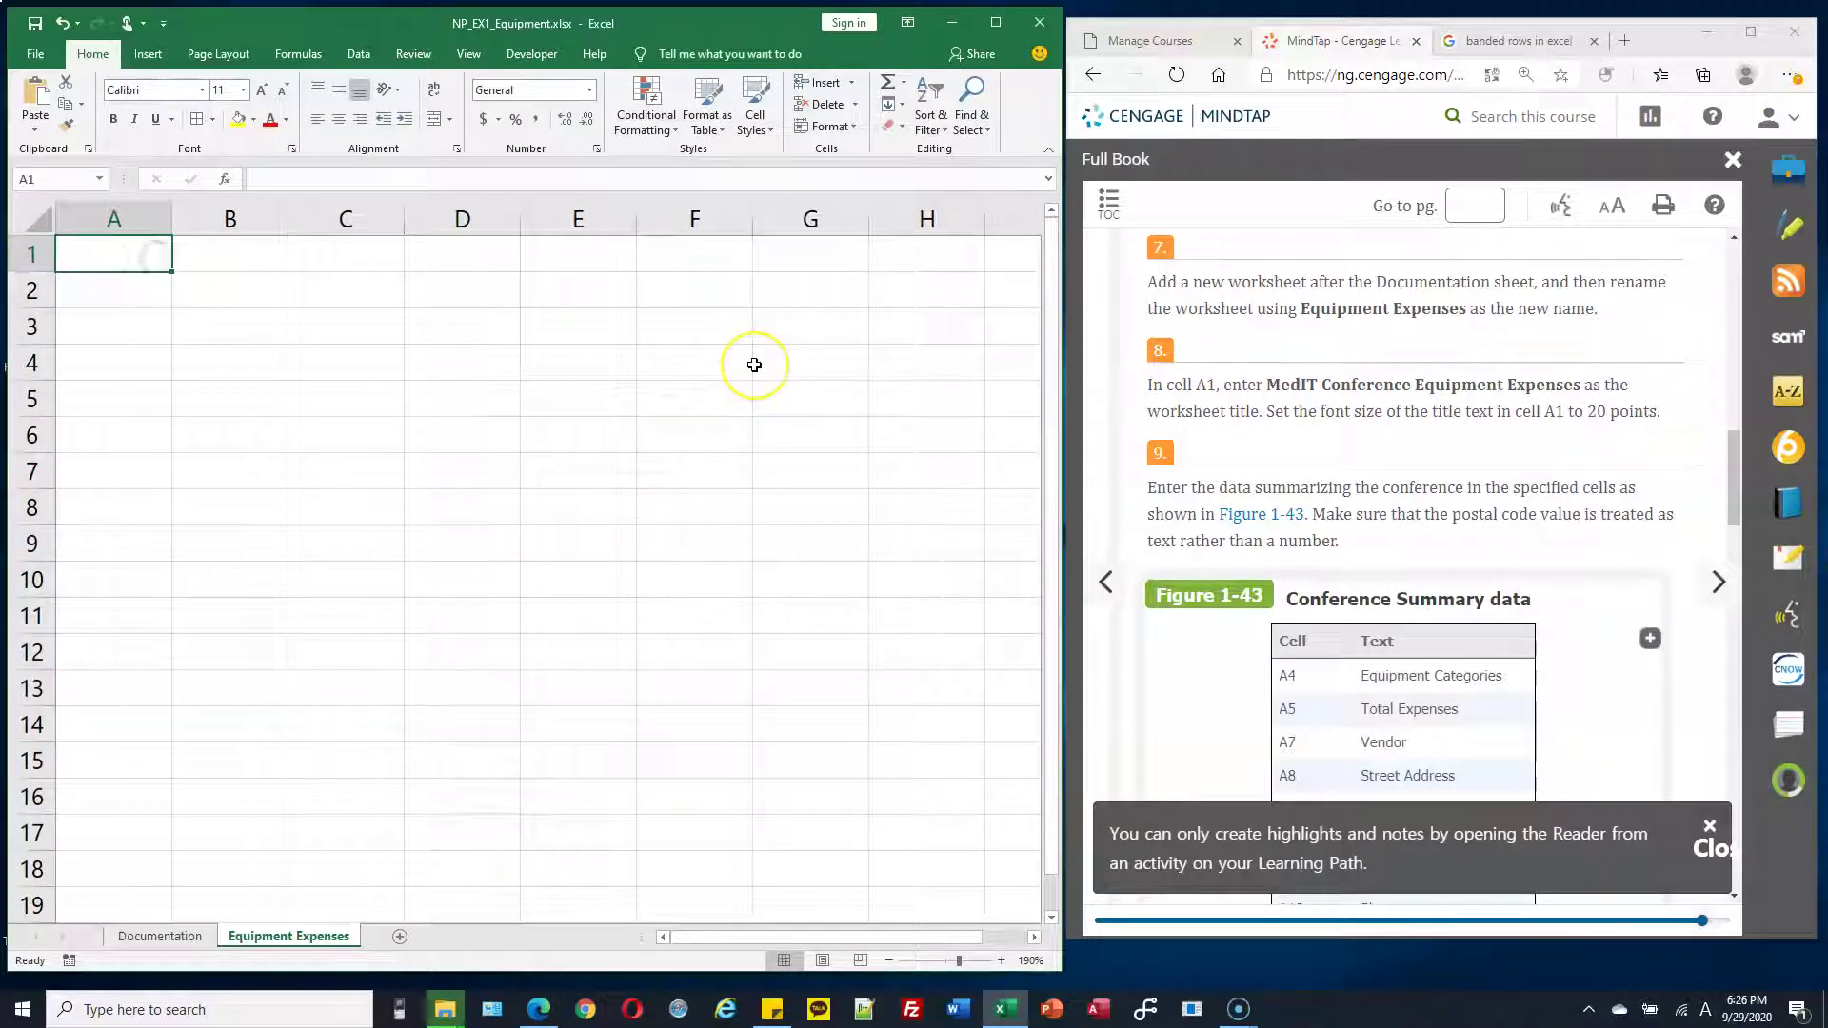
text(Me)
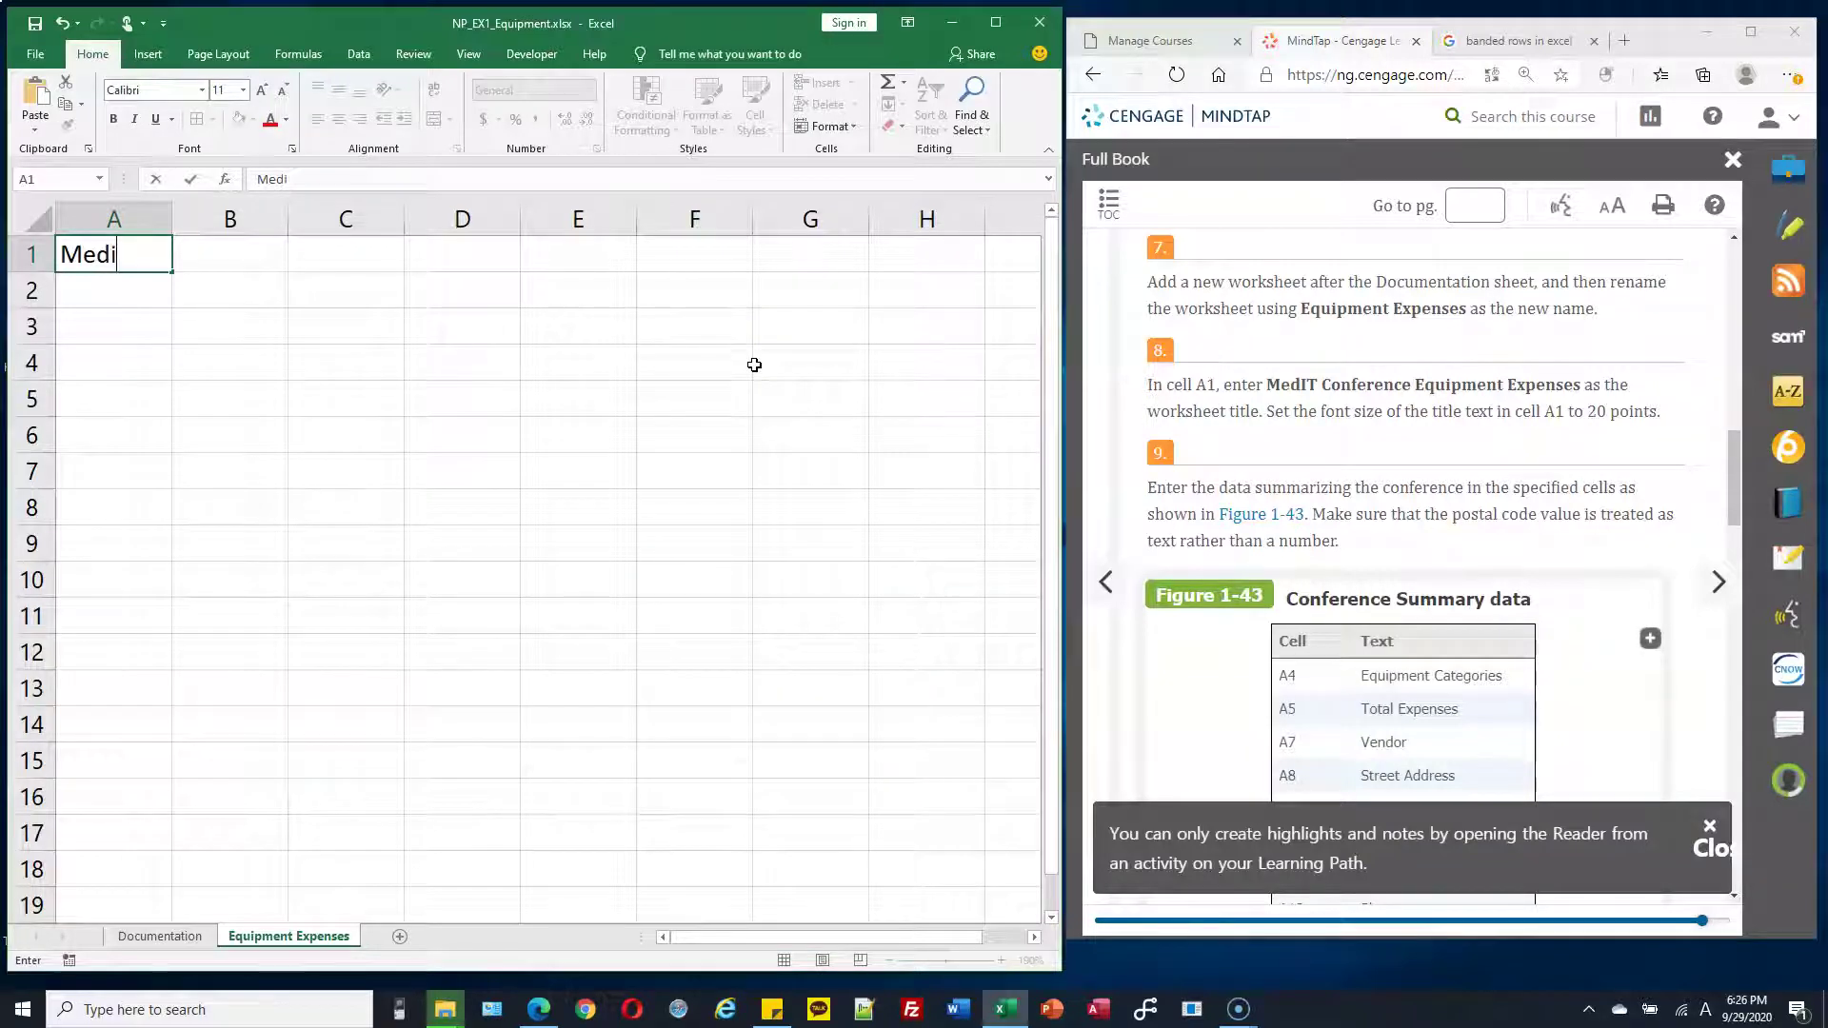
text(dIT Conference Equipment )
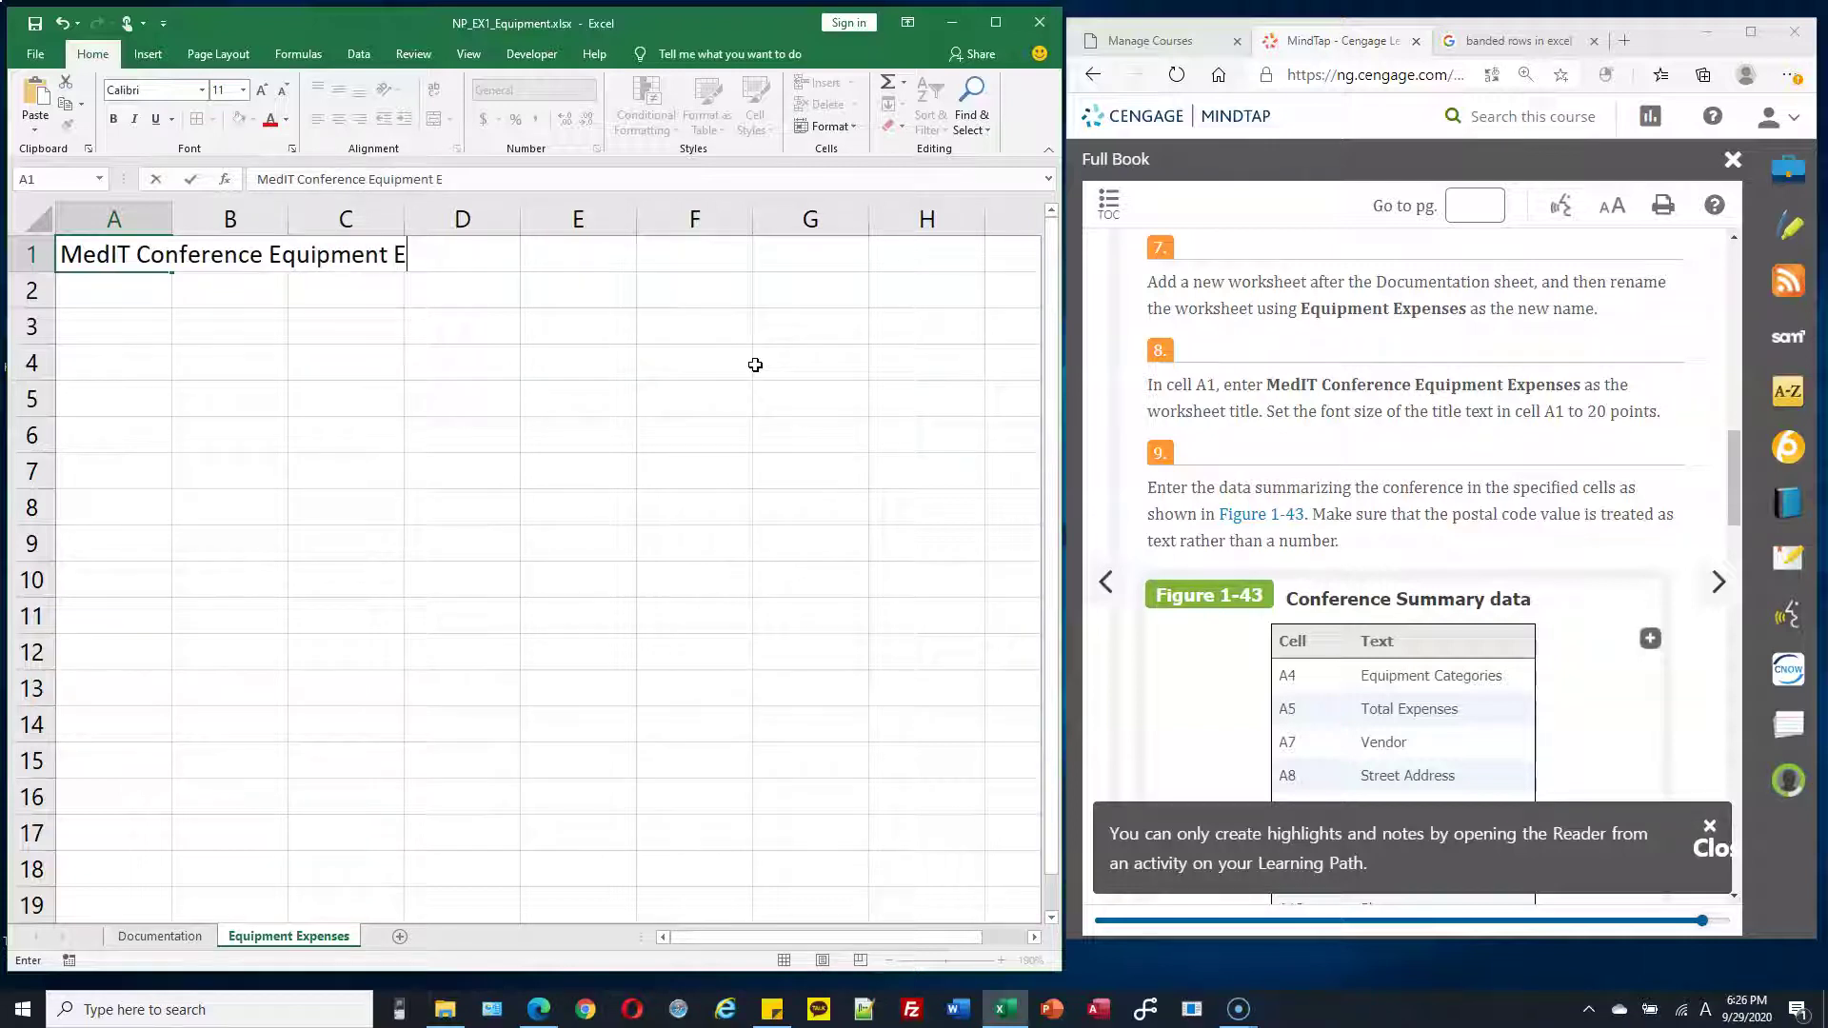
text(Epenses)
key(BackSpace)
key(BackSpace)
key(BackSpace)
key(BackSpace)
key(BackSpace)
text(xpense)
click(469, 281)
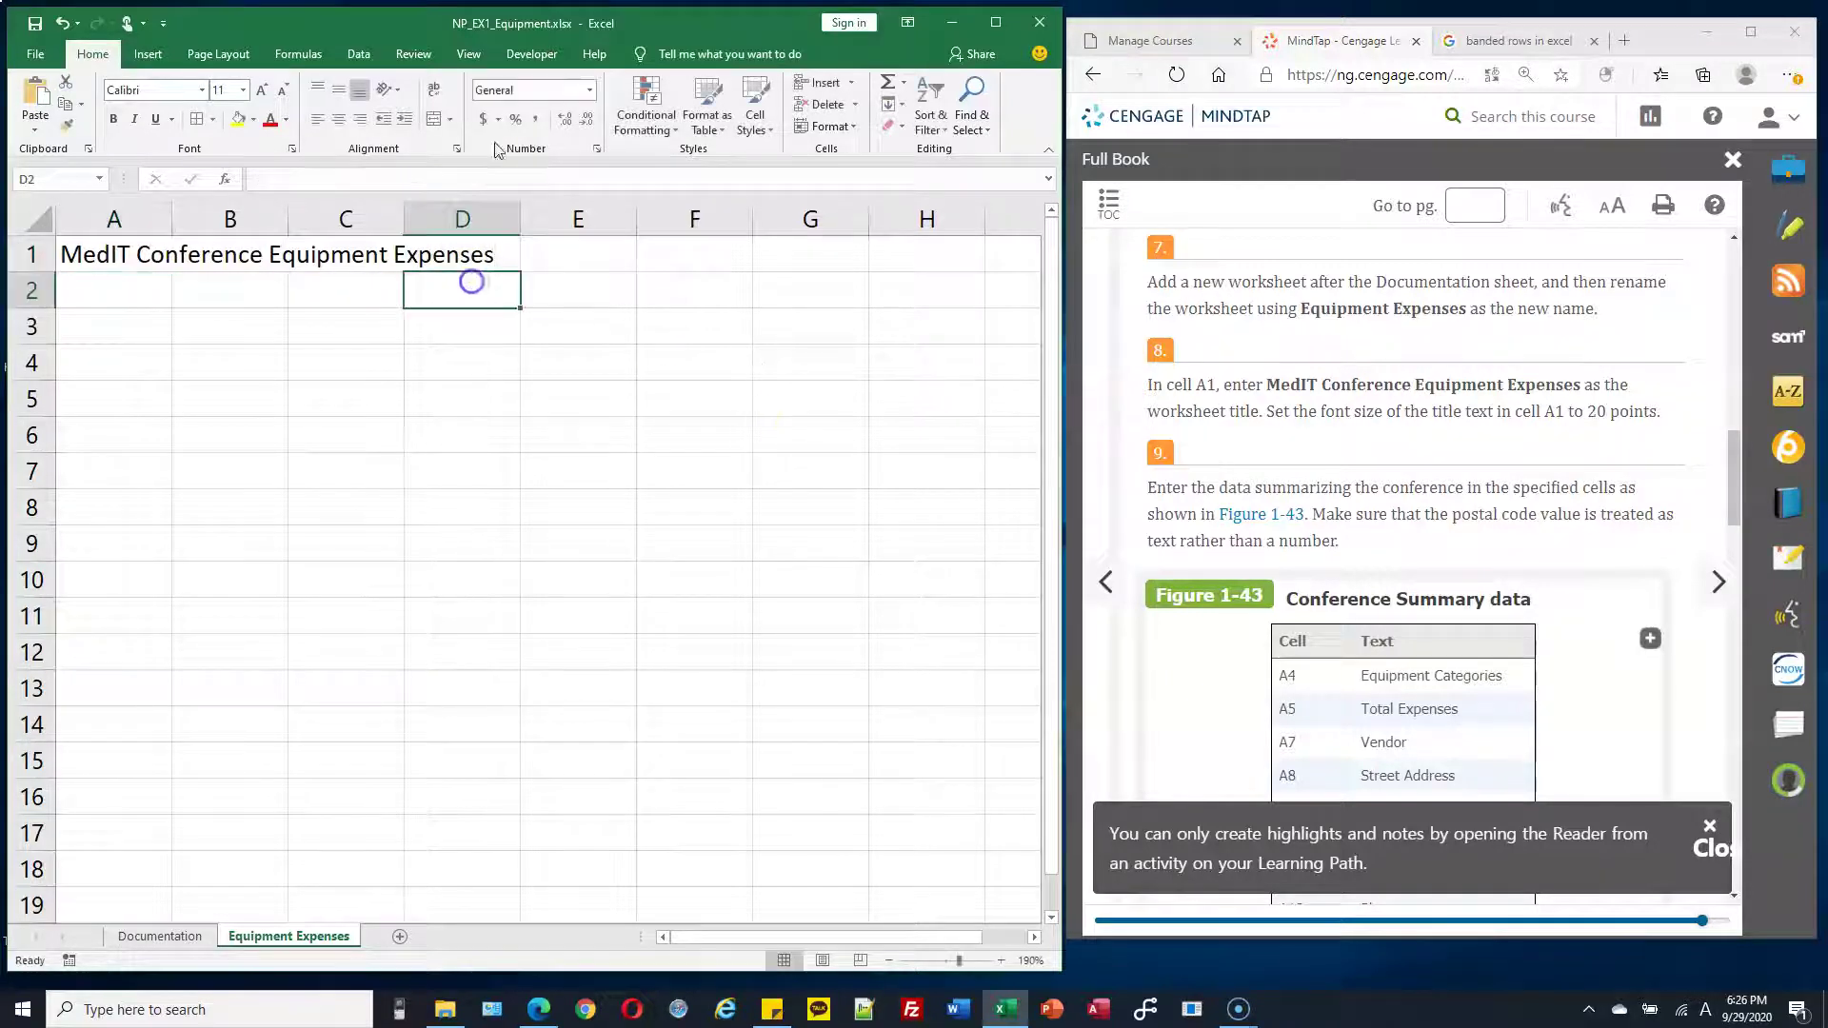
Set the A1 title's font size to 20 points
click(130, 257)
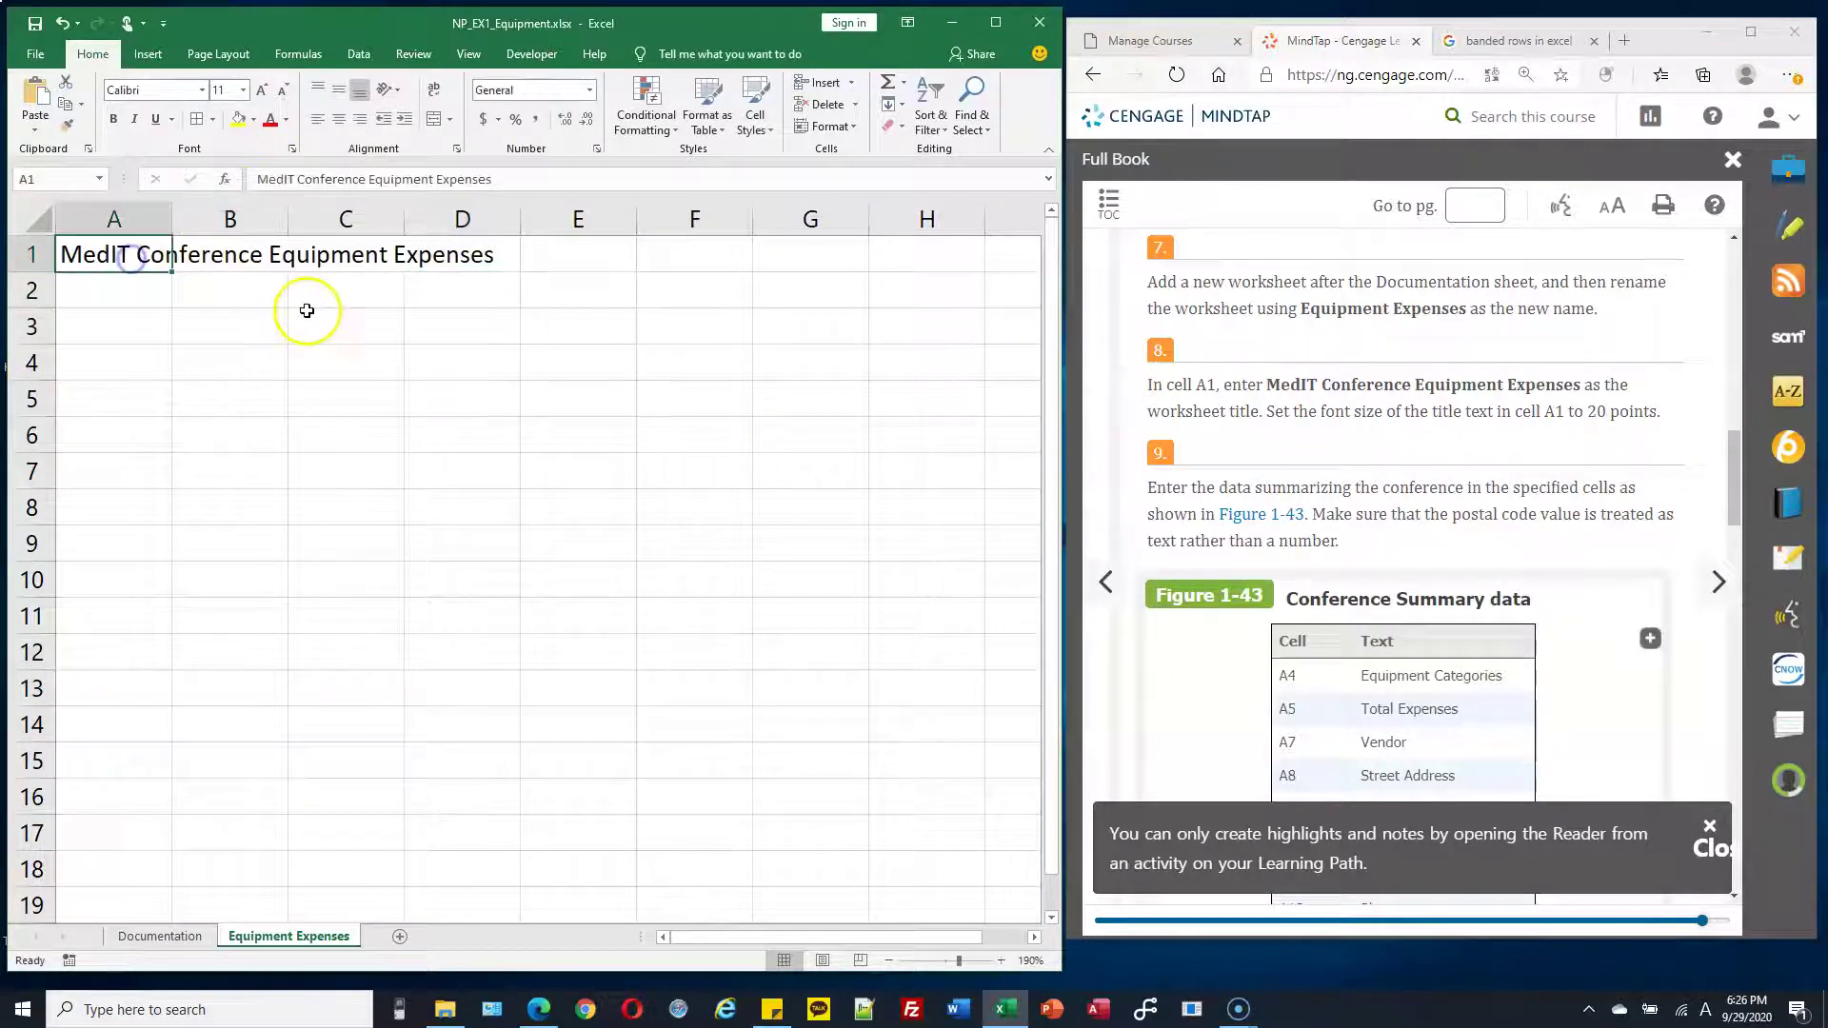
click(600, 466)
click(126, 254)
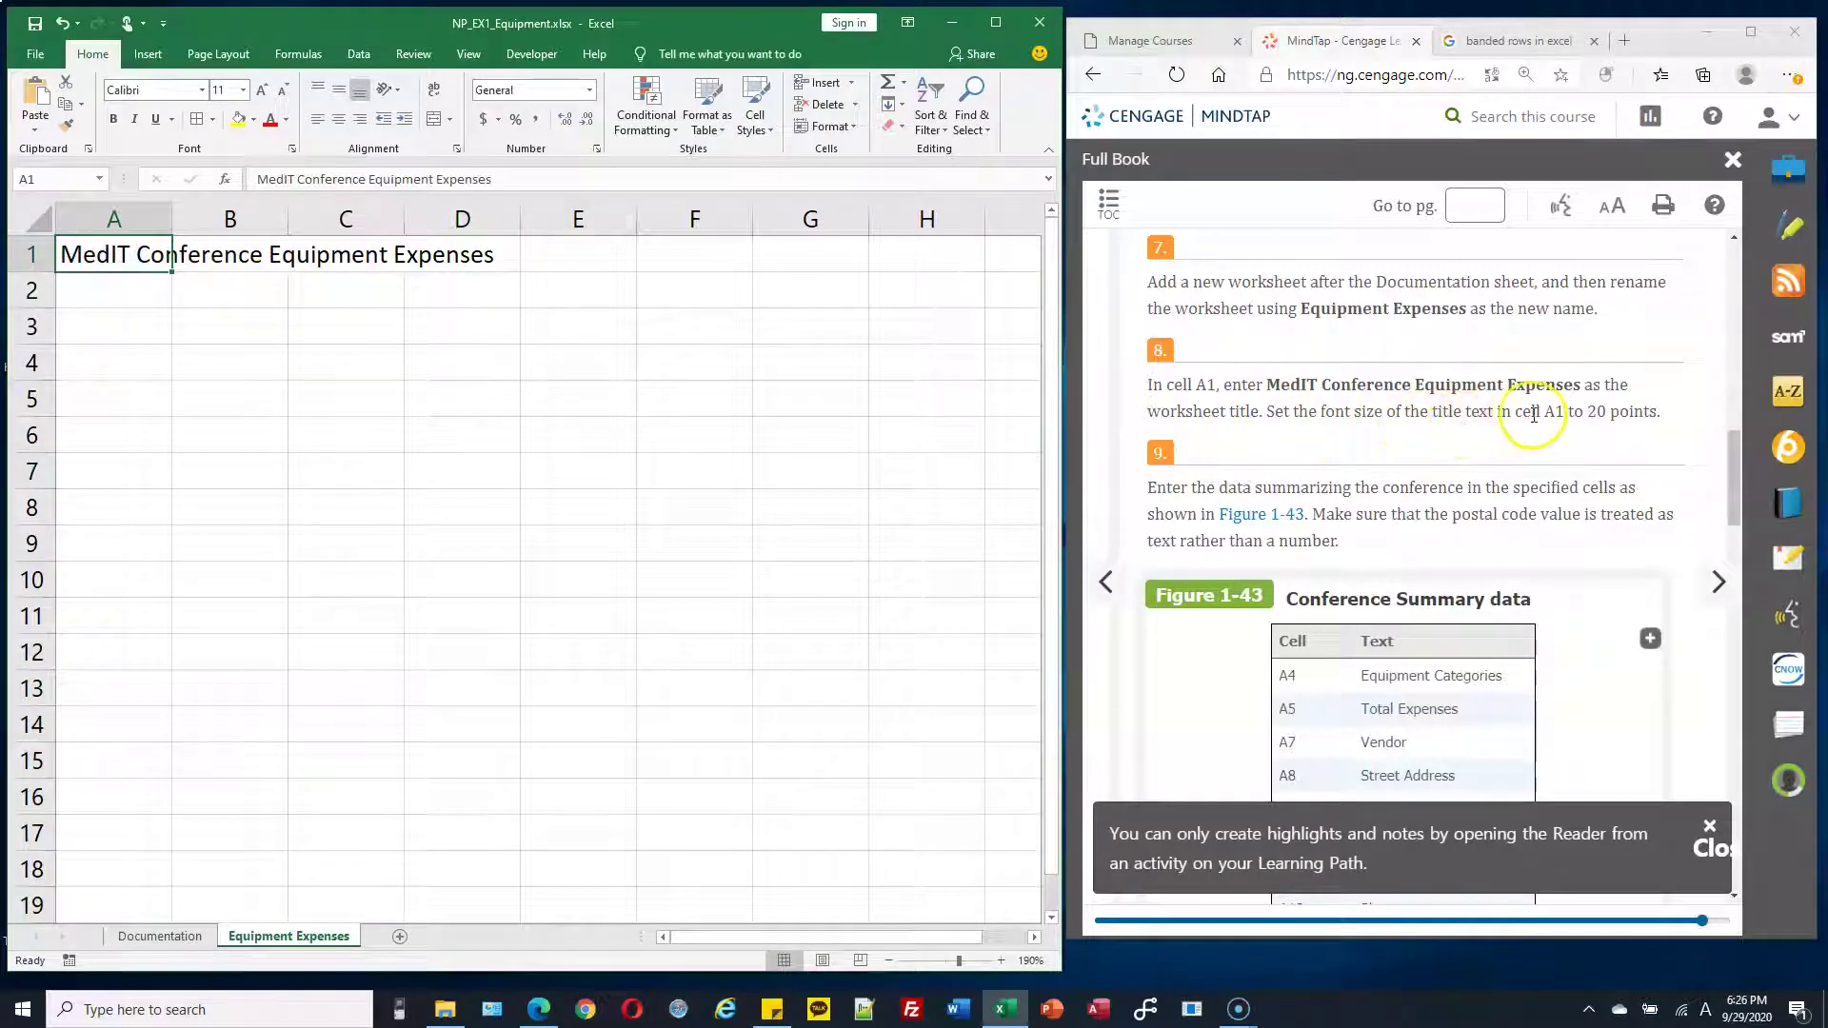
click(245, 90)
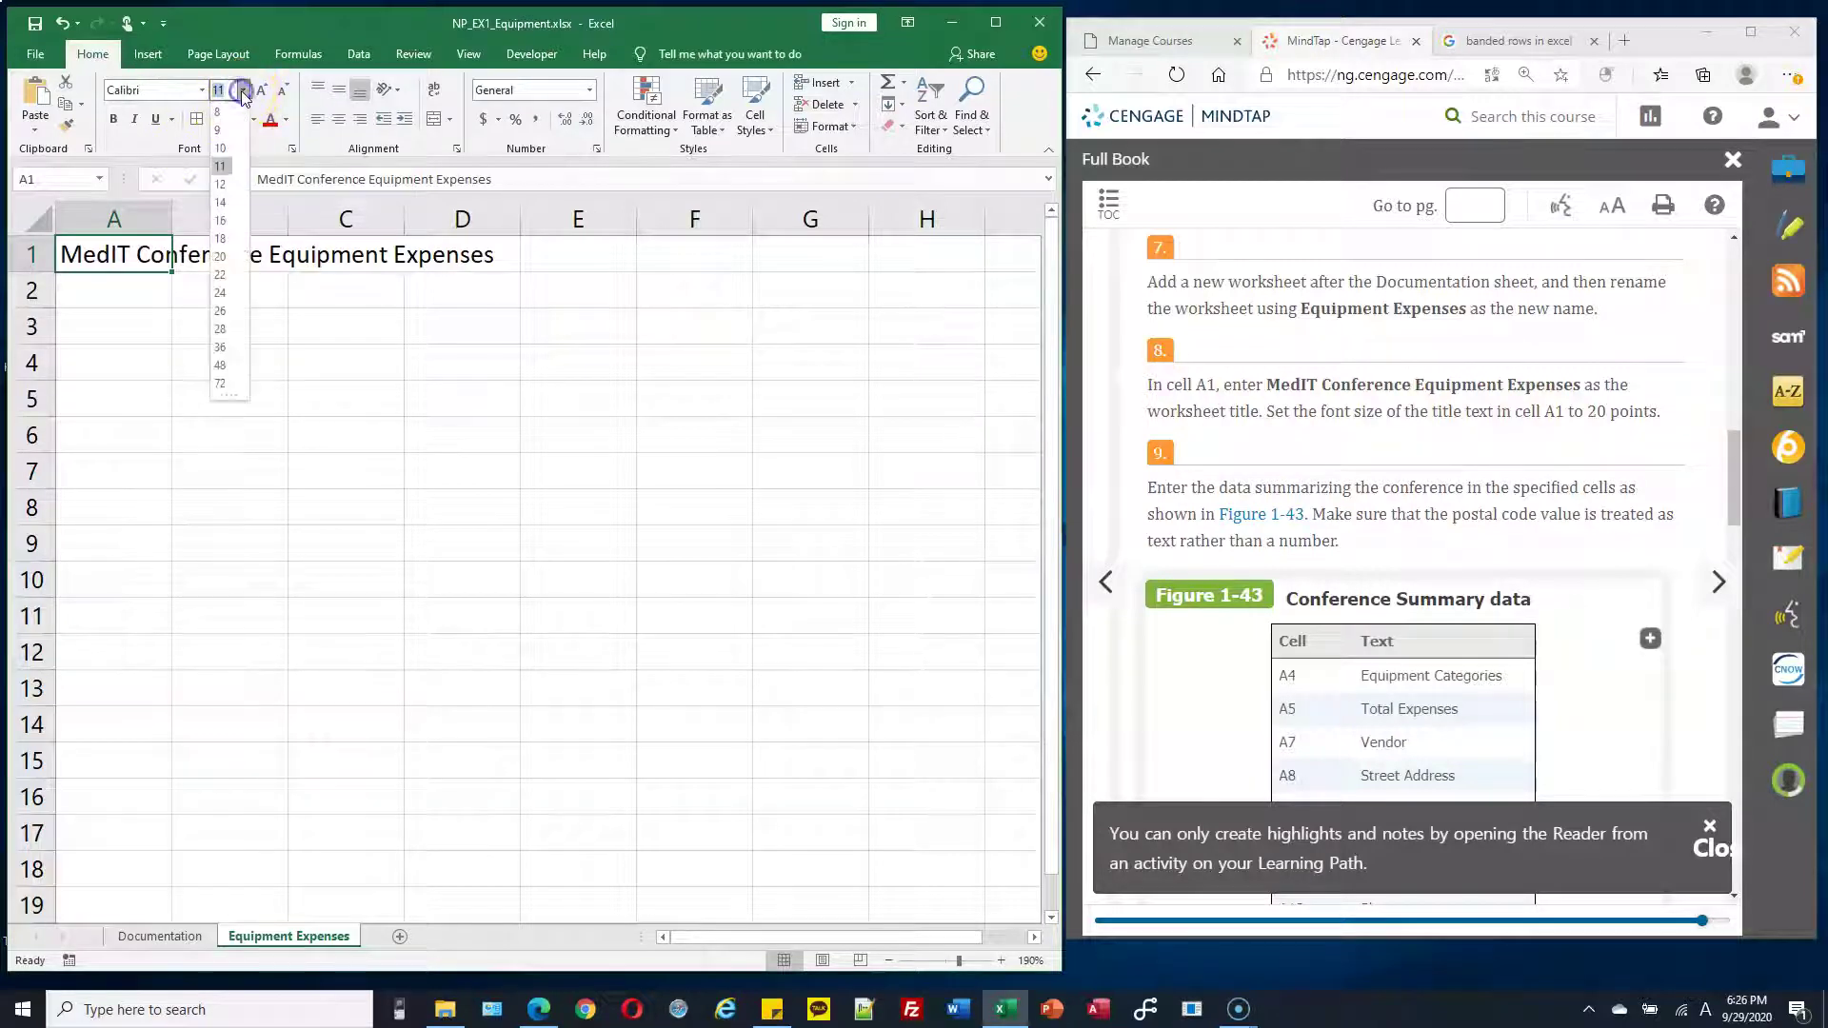
click(225, 257)
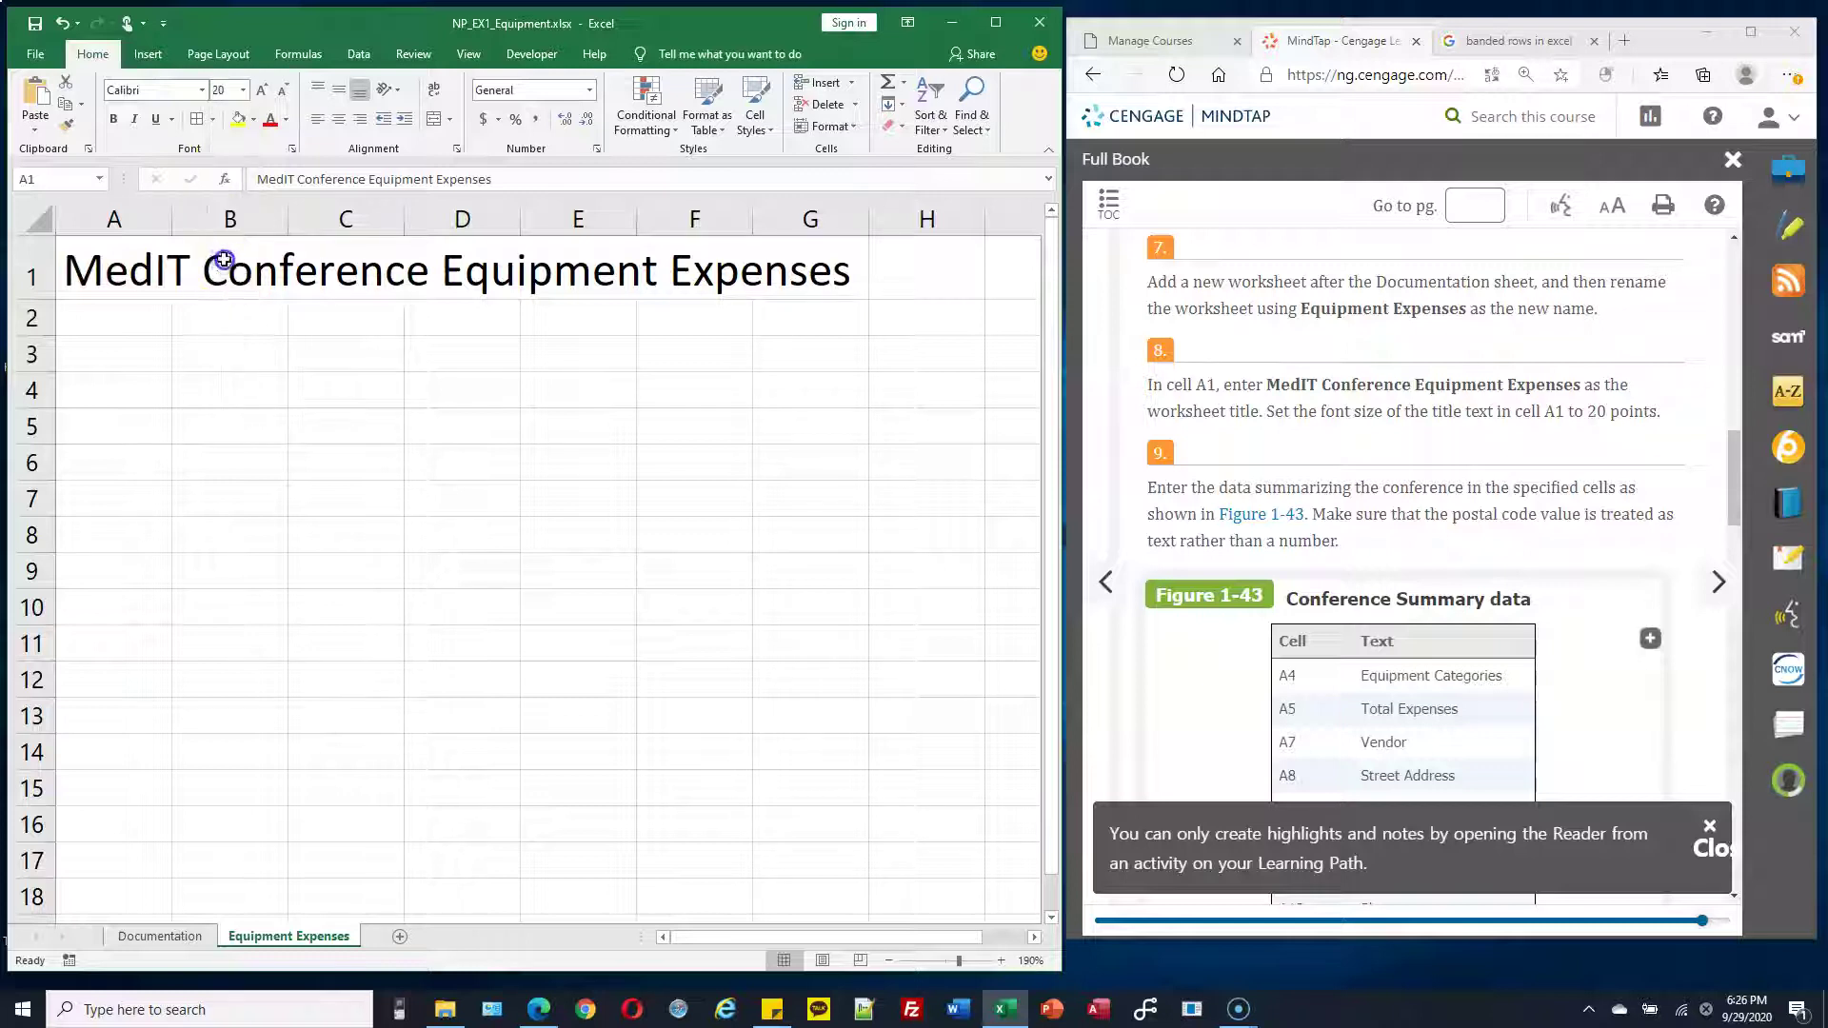
click(399, 326)
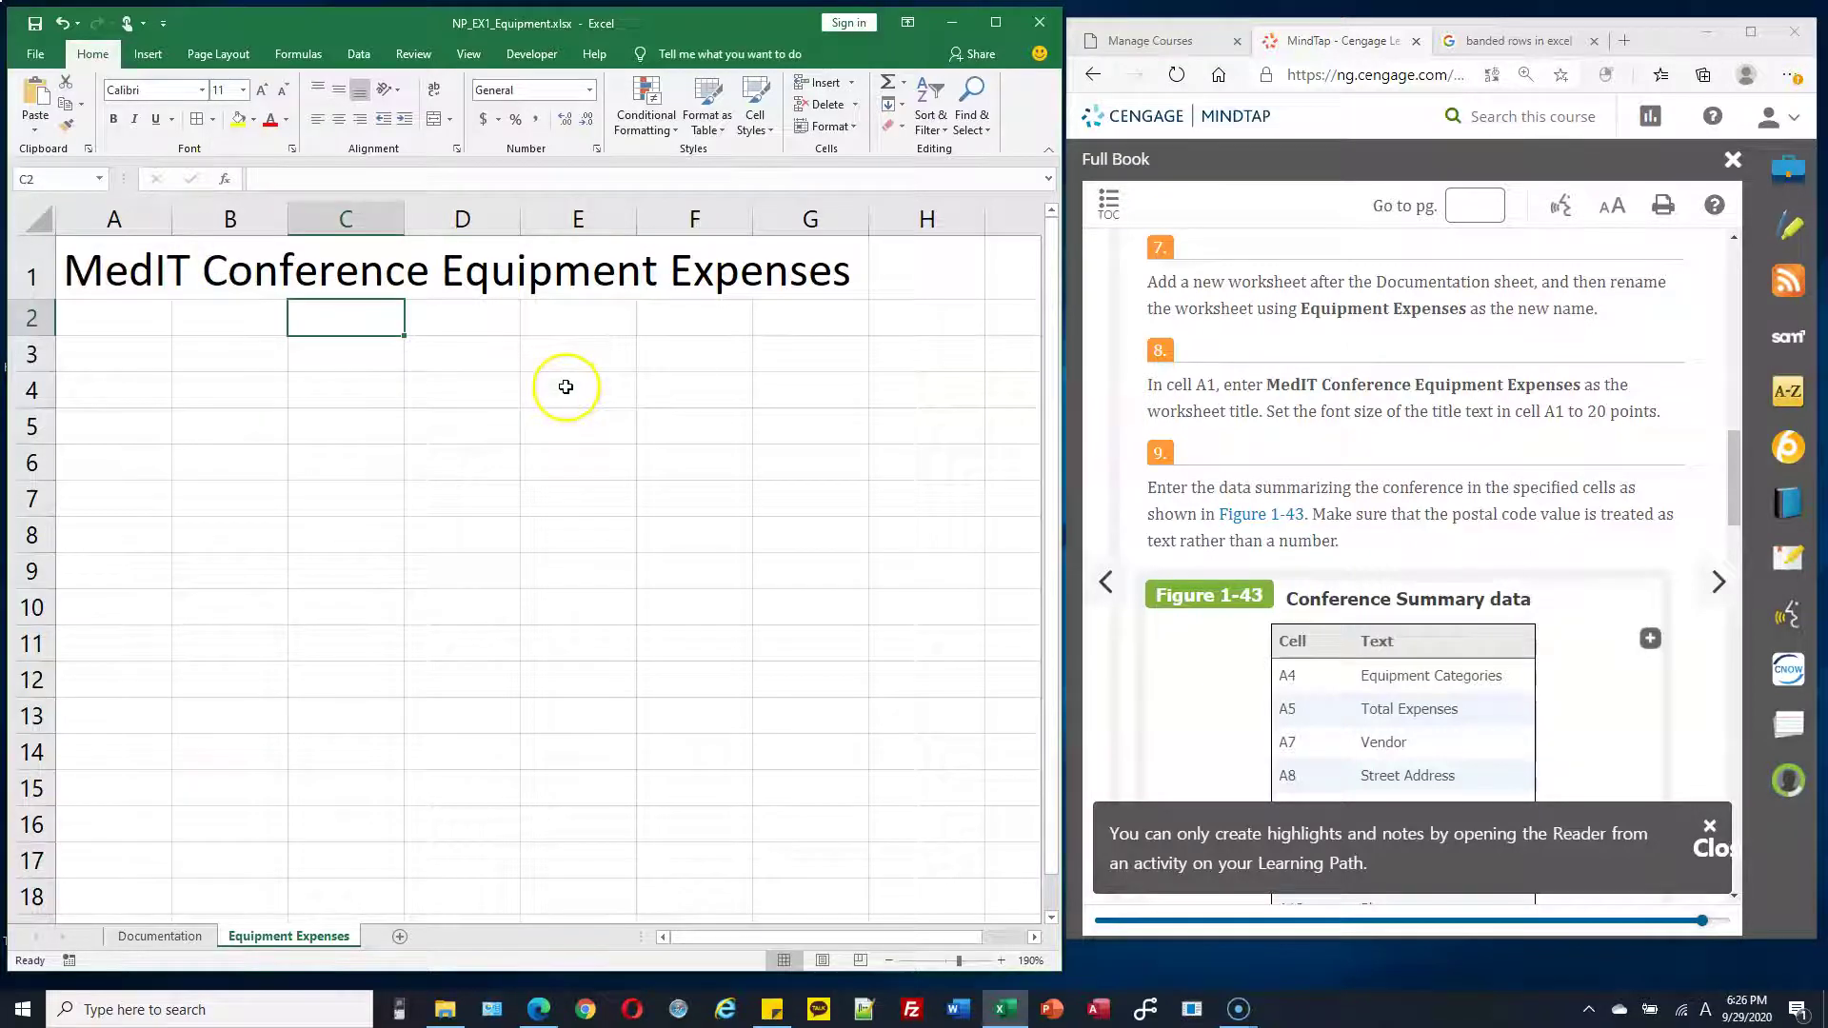
Enlarge the Conference Summary data table in the textbook for reference
ctrl+scroll(570, 387, down, 2)
scroll(1359, 505, down, 1)
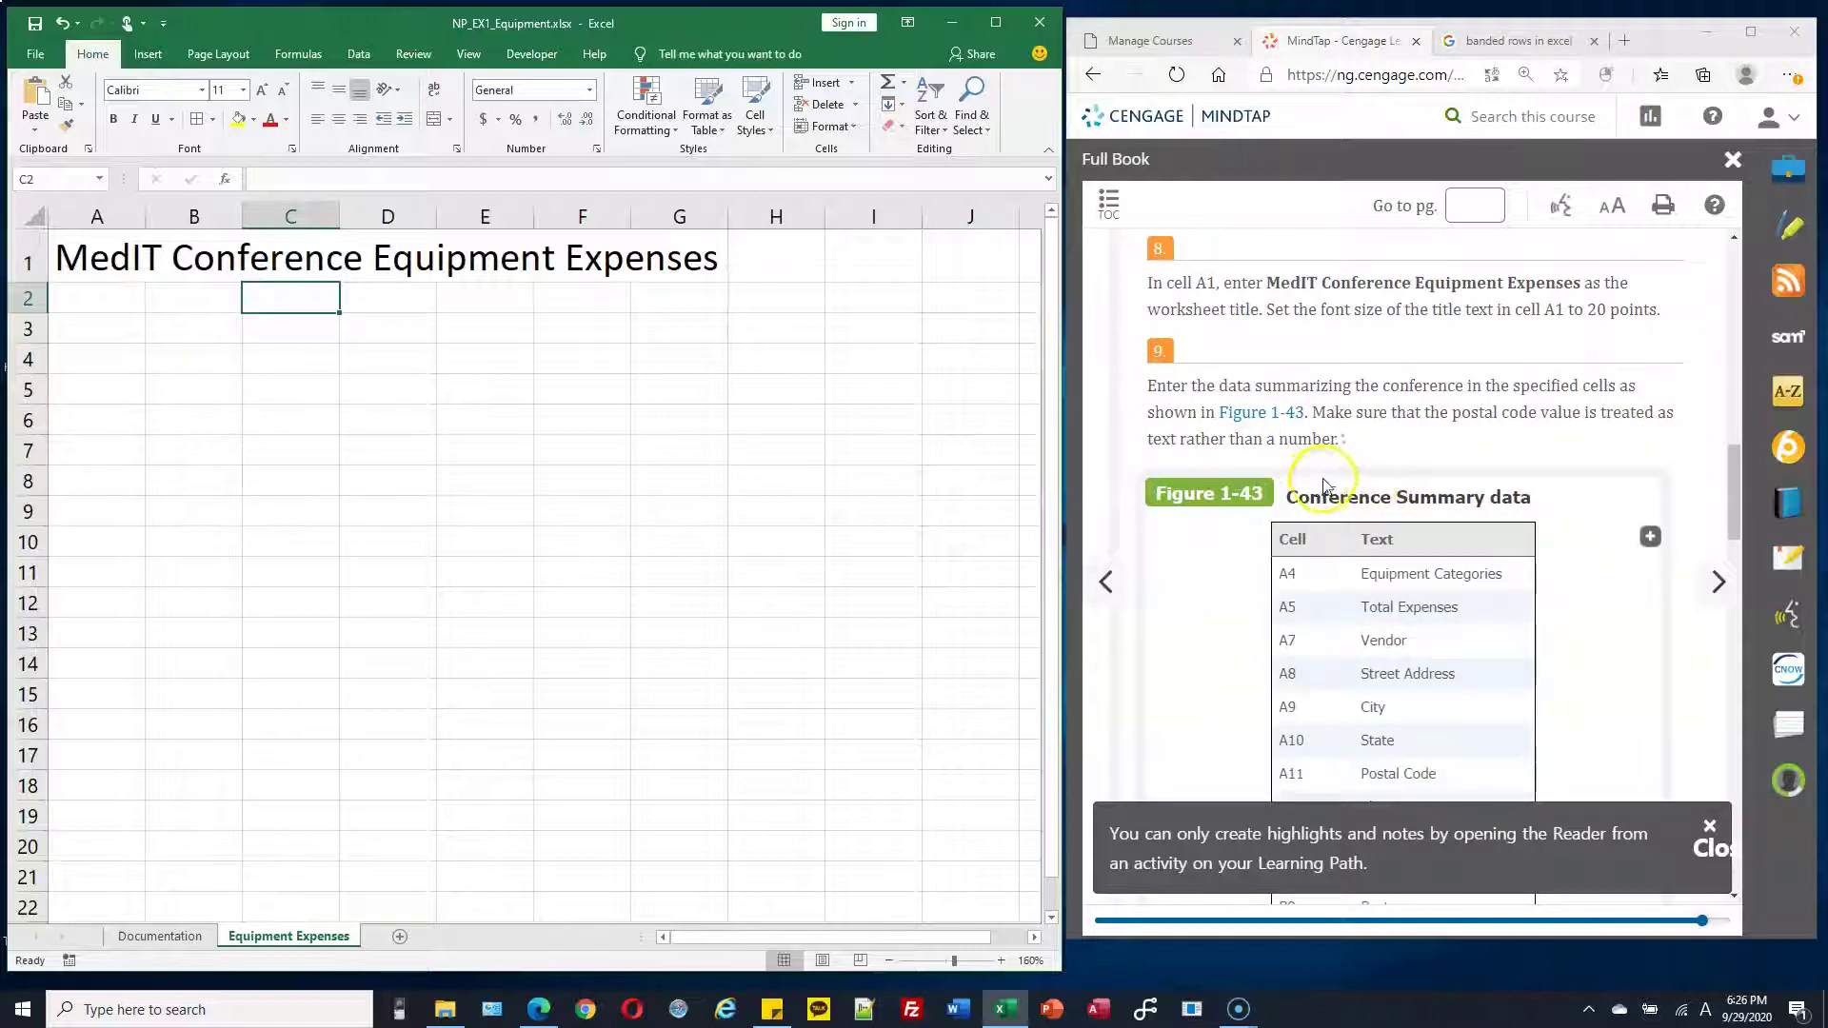
scroll(1352, 480, down, 1)
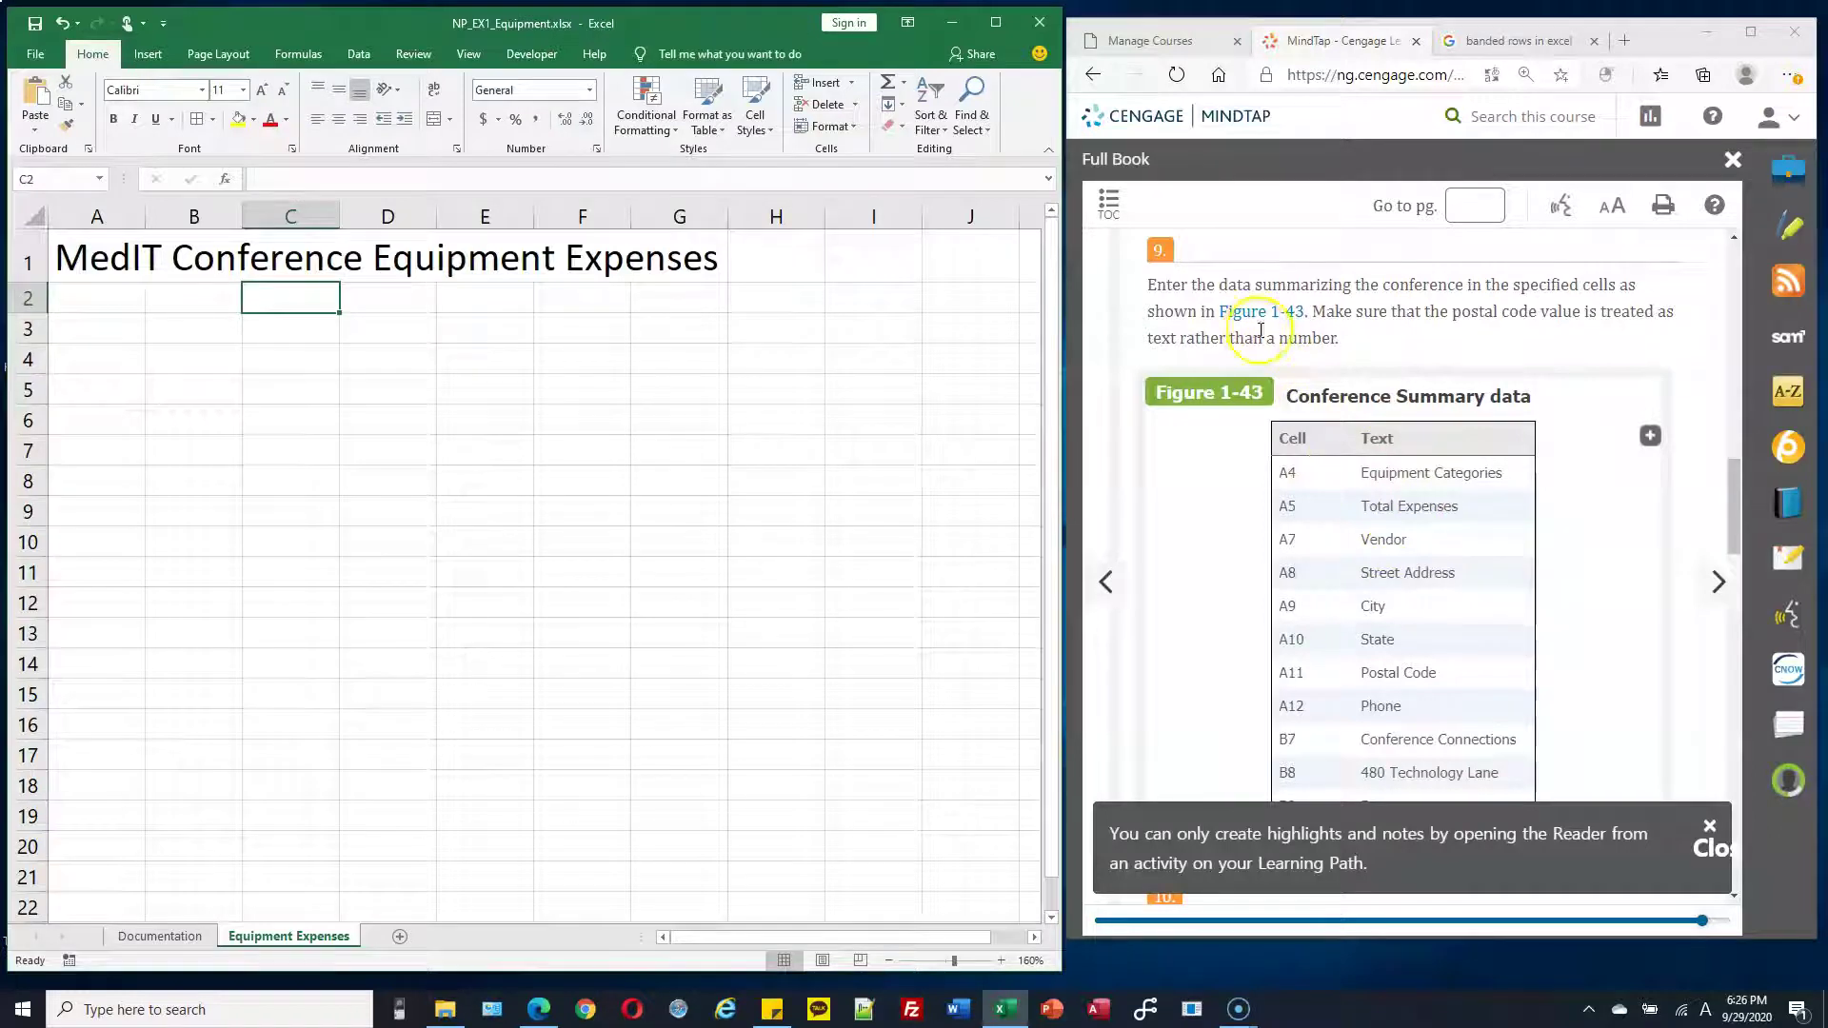
click(1651, 440)
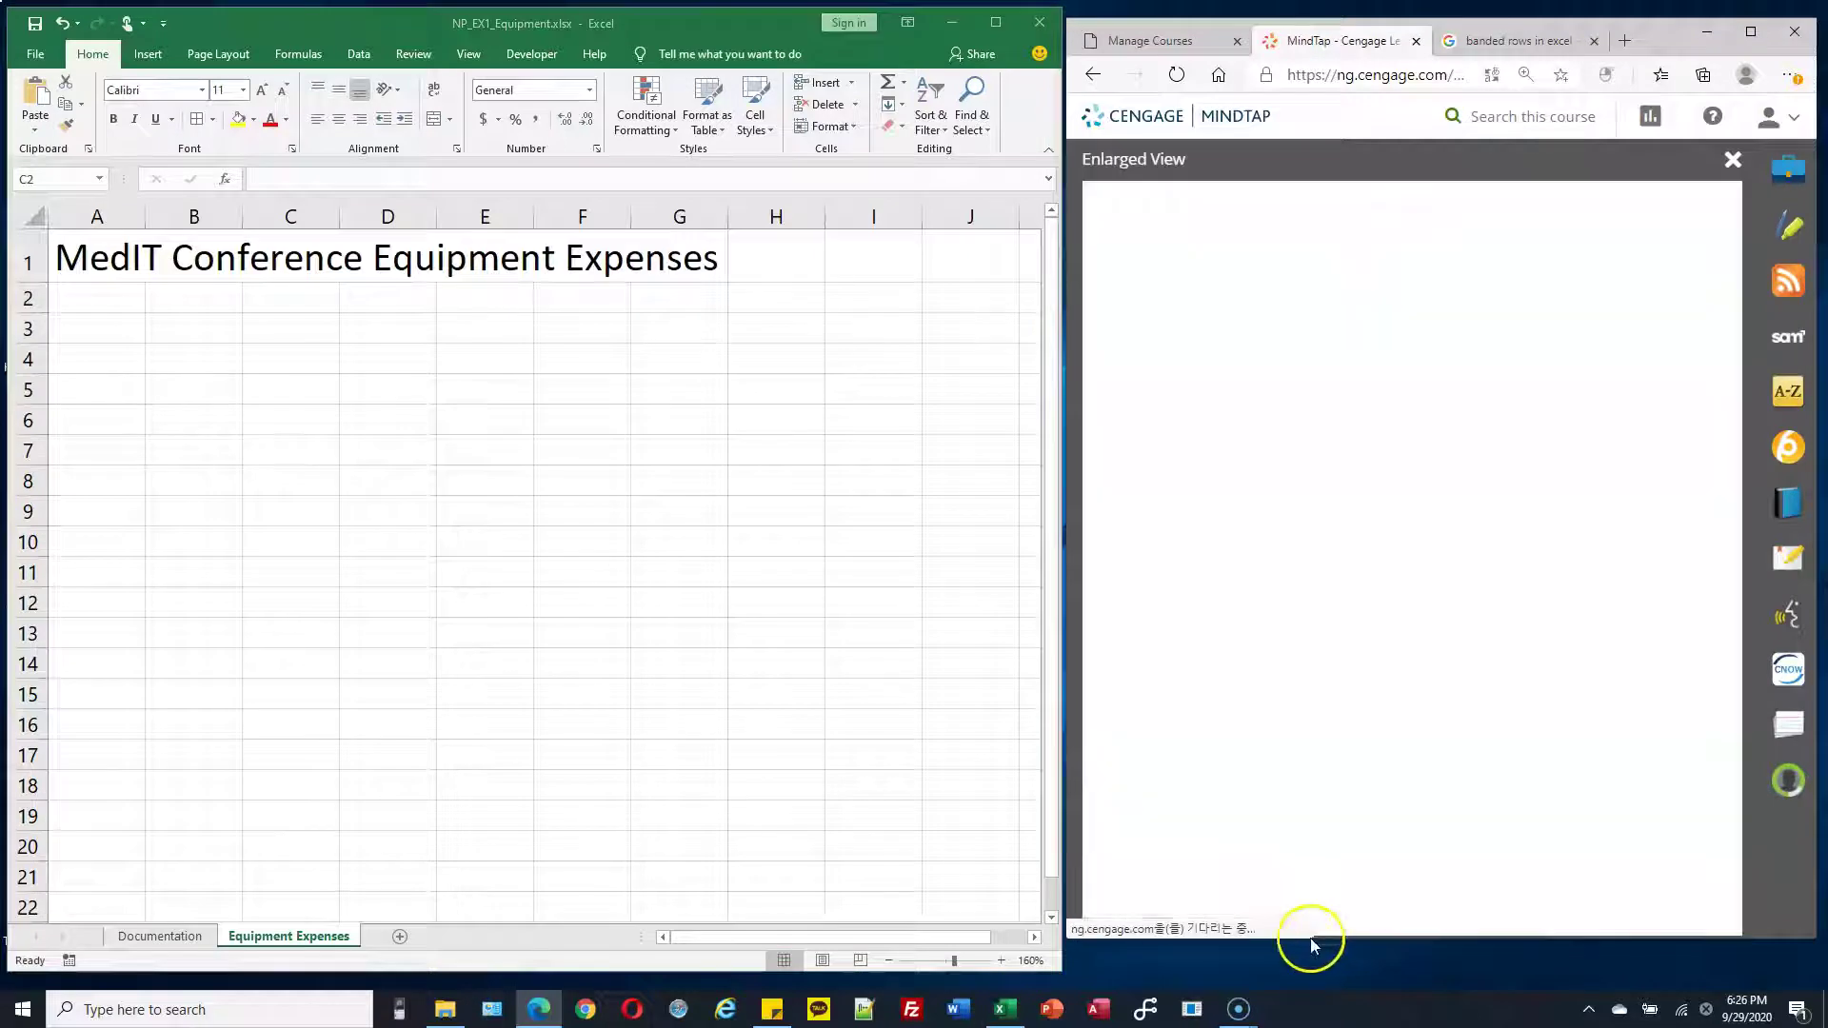
drag(1289, 927, 1393, 928)
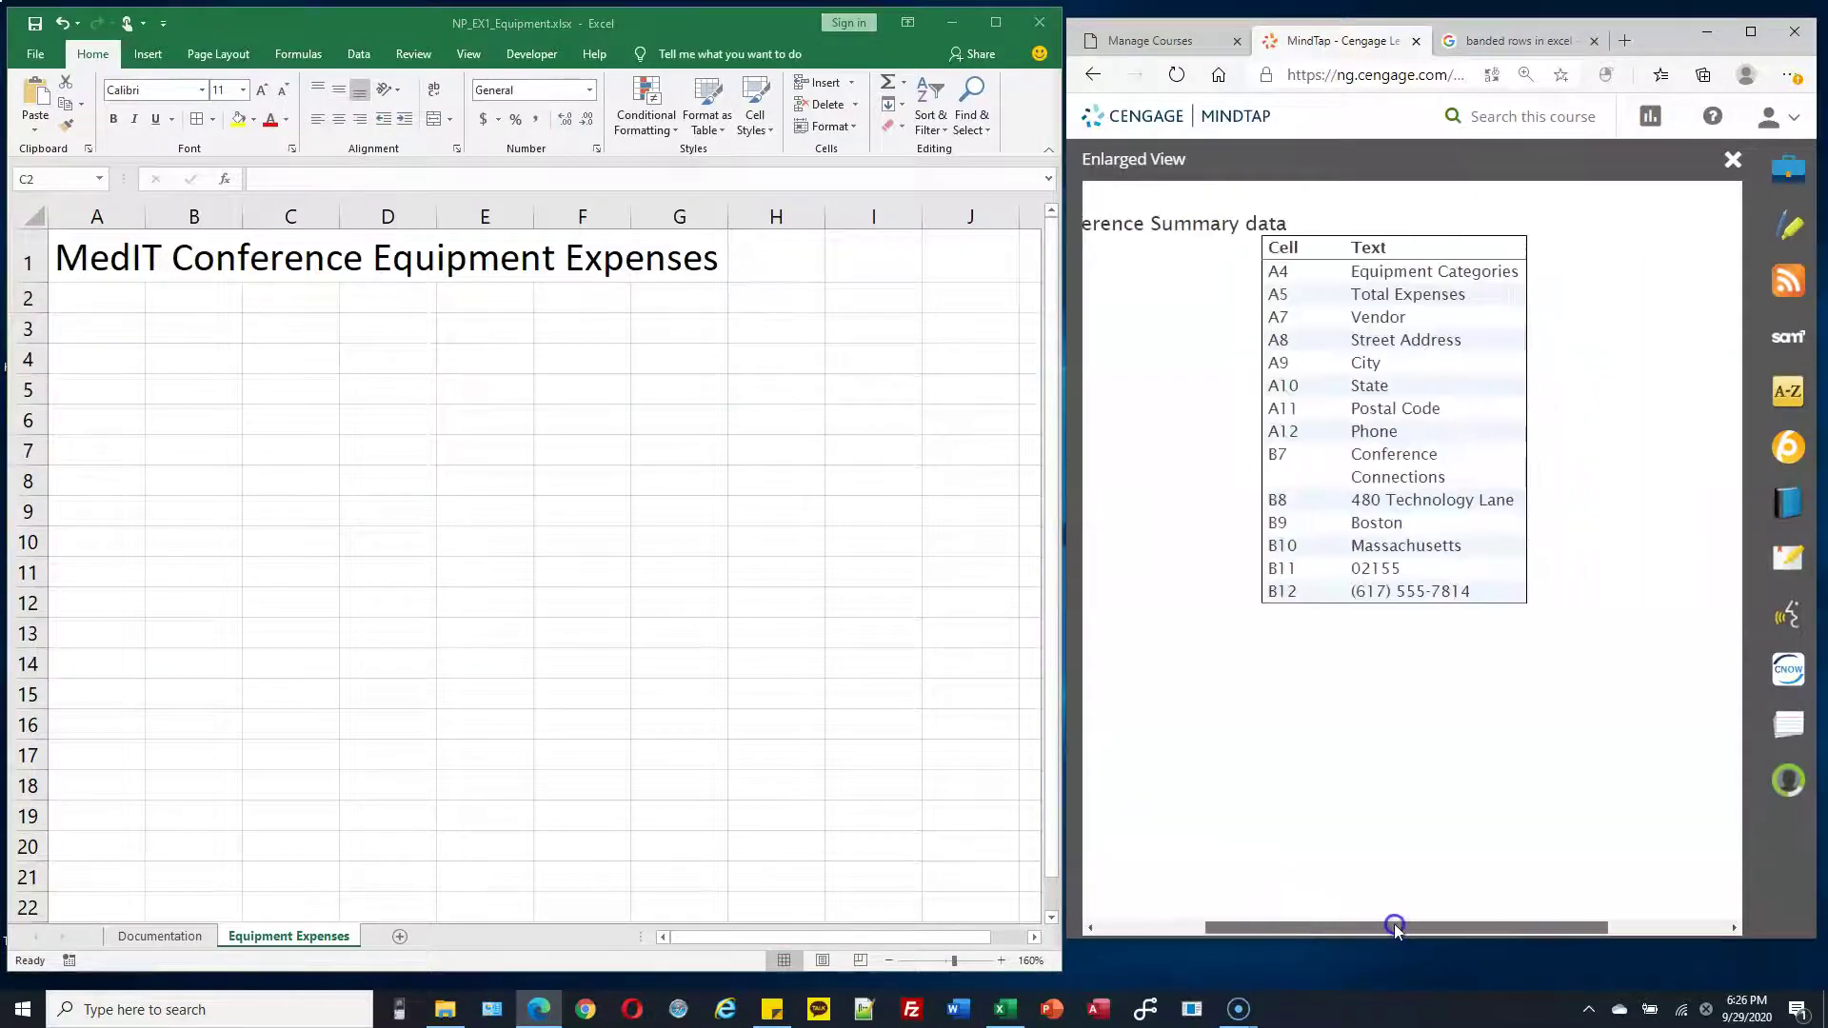
Enter Equipment Categories in A4 and Total Expenses below it
click(109, 299)
click(94, 361)
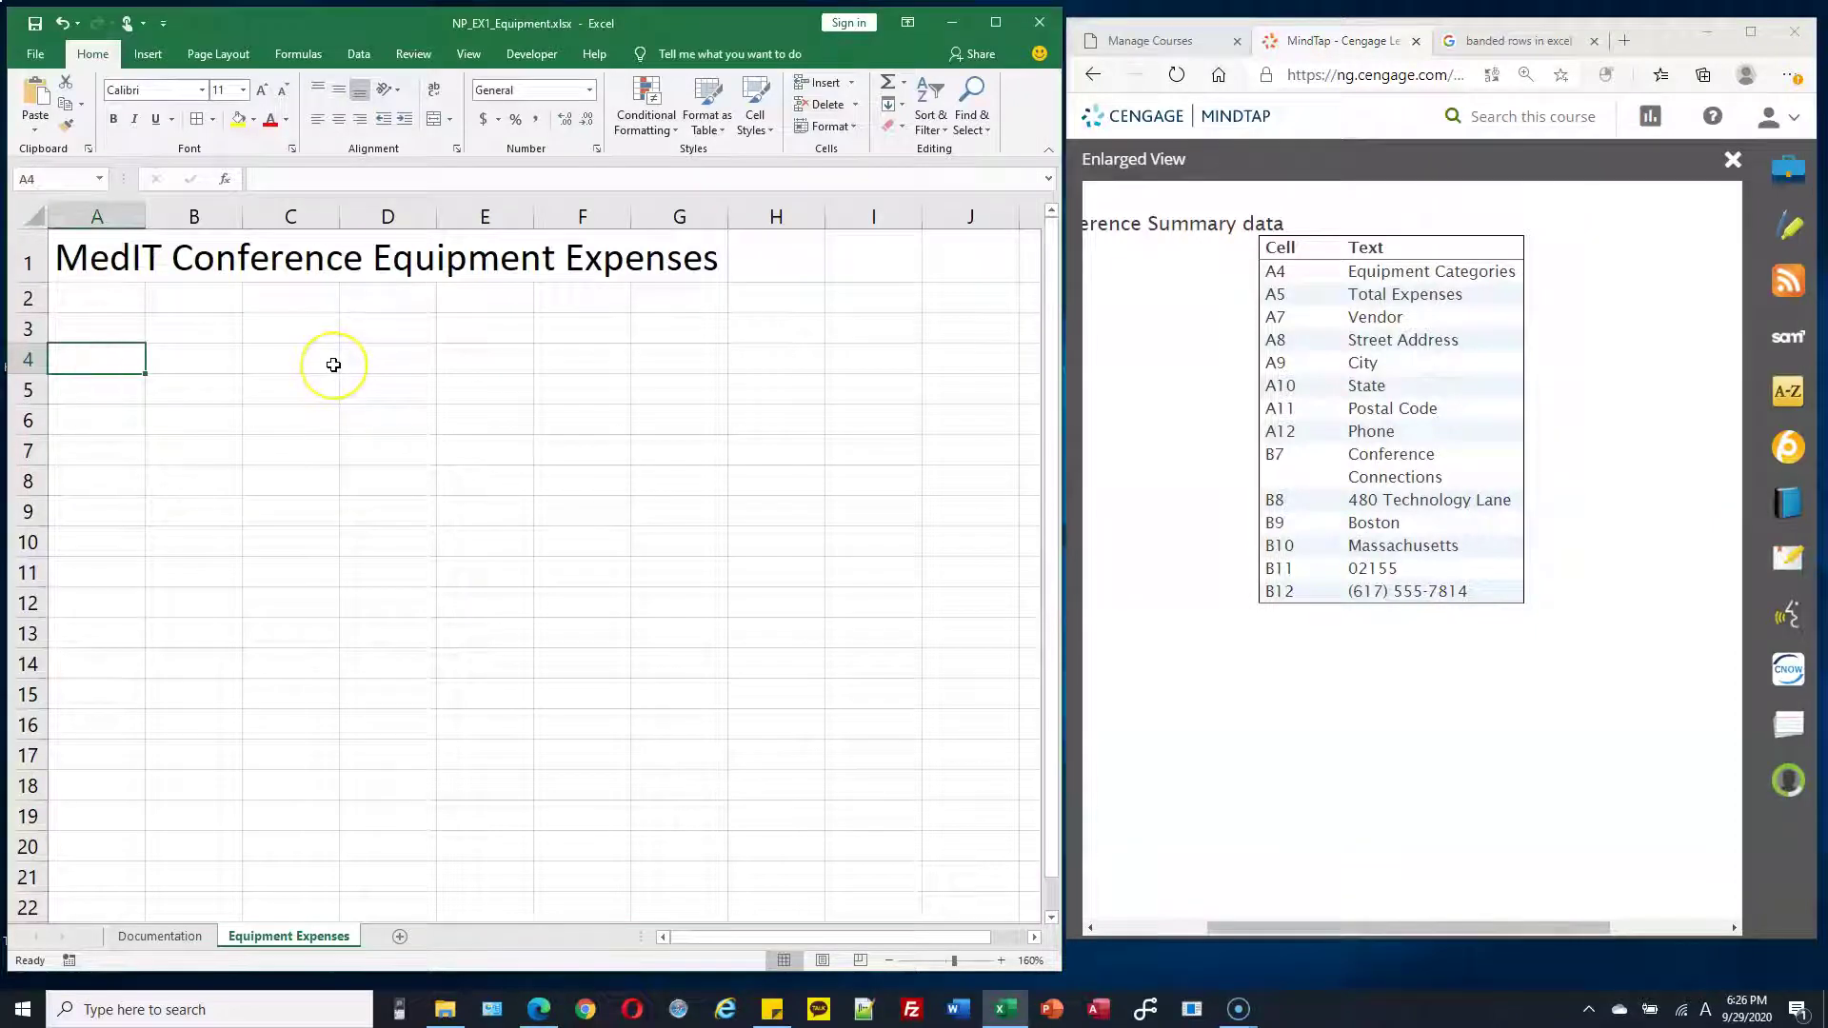
text(Equi)
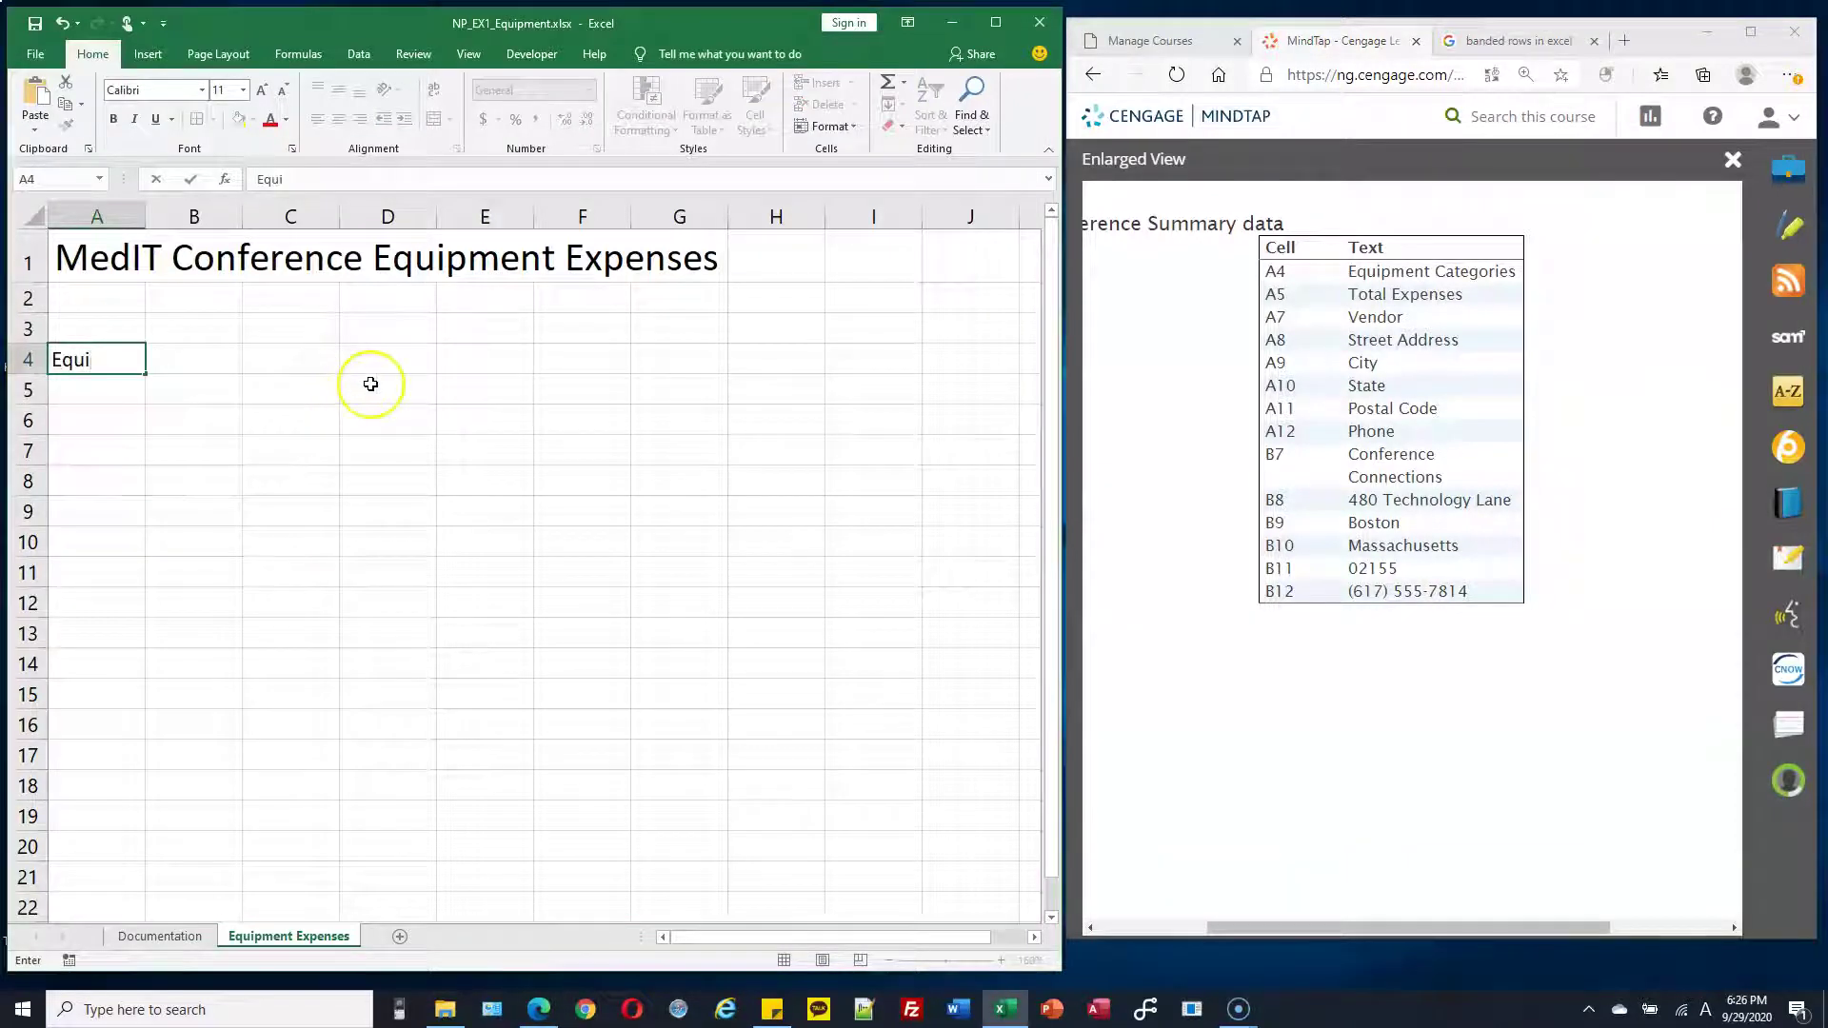
text(pment Ca)
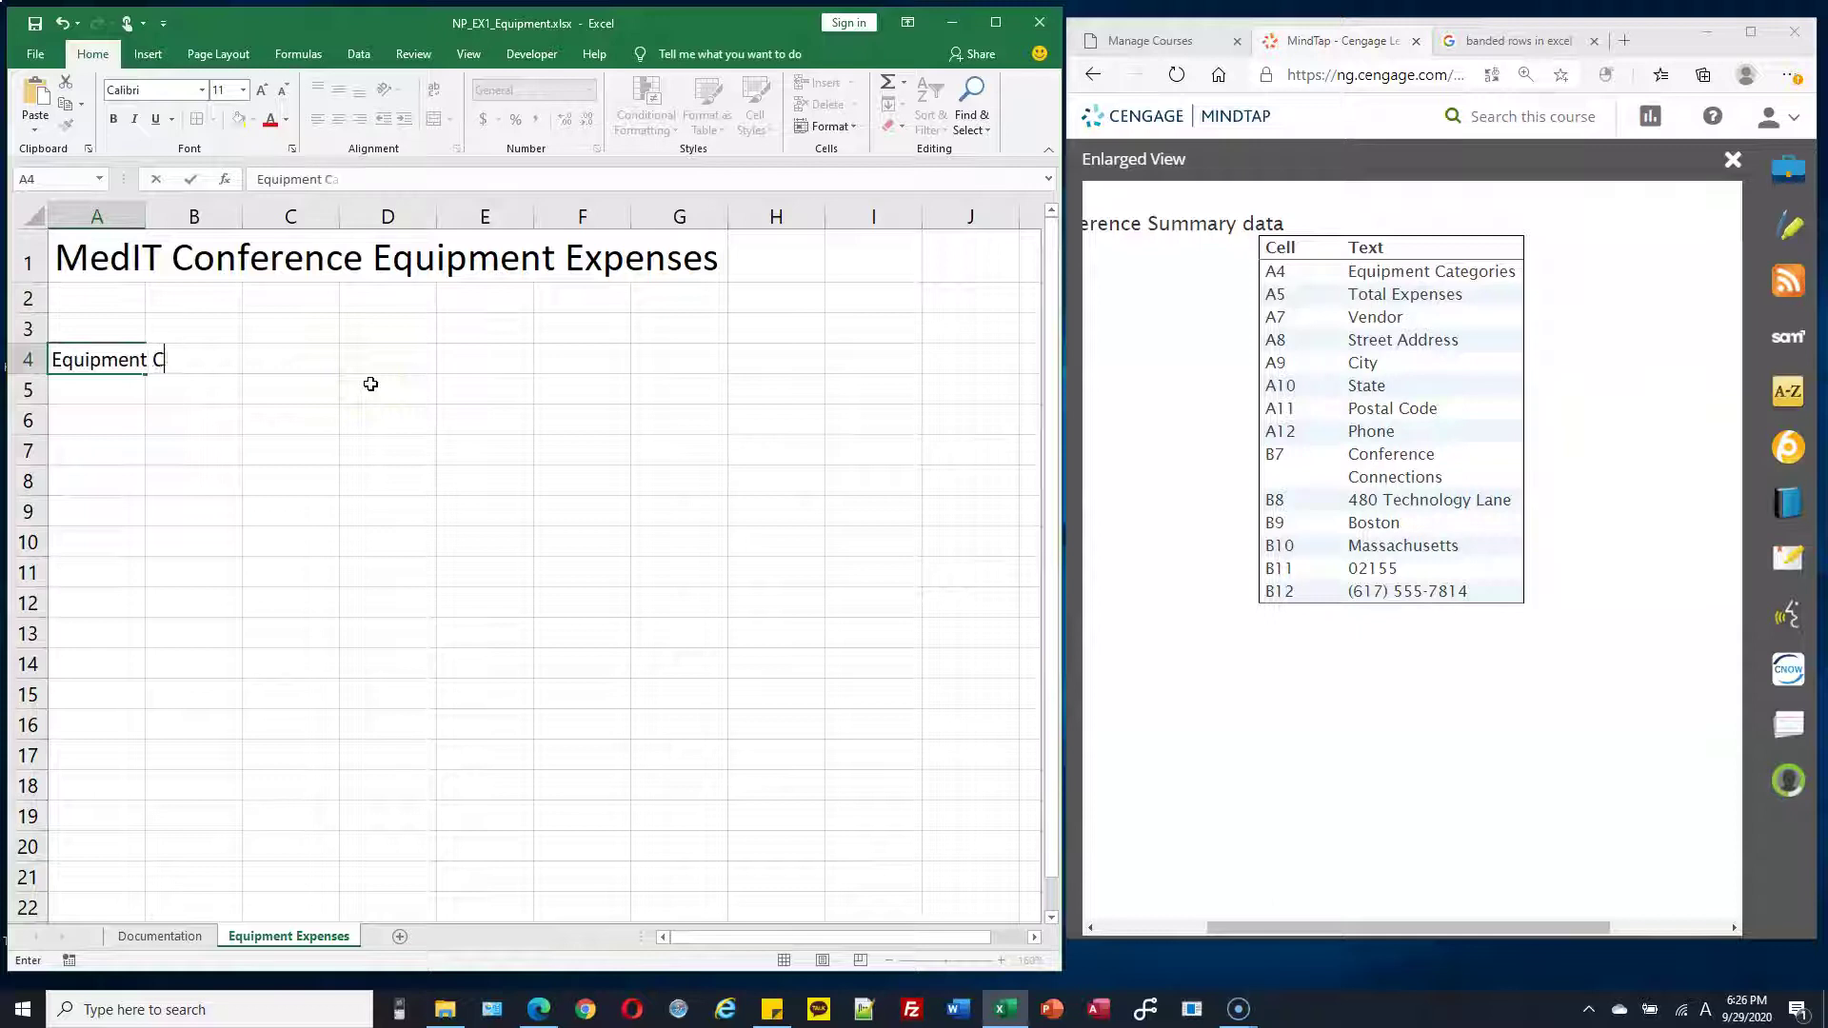
text(tegories)
key(Return)
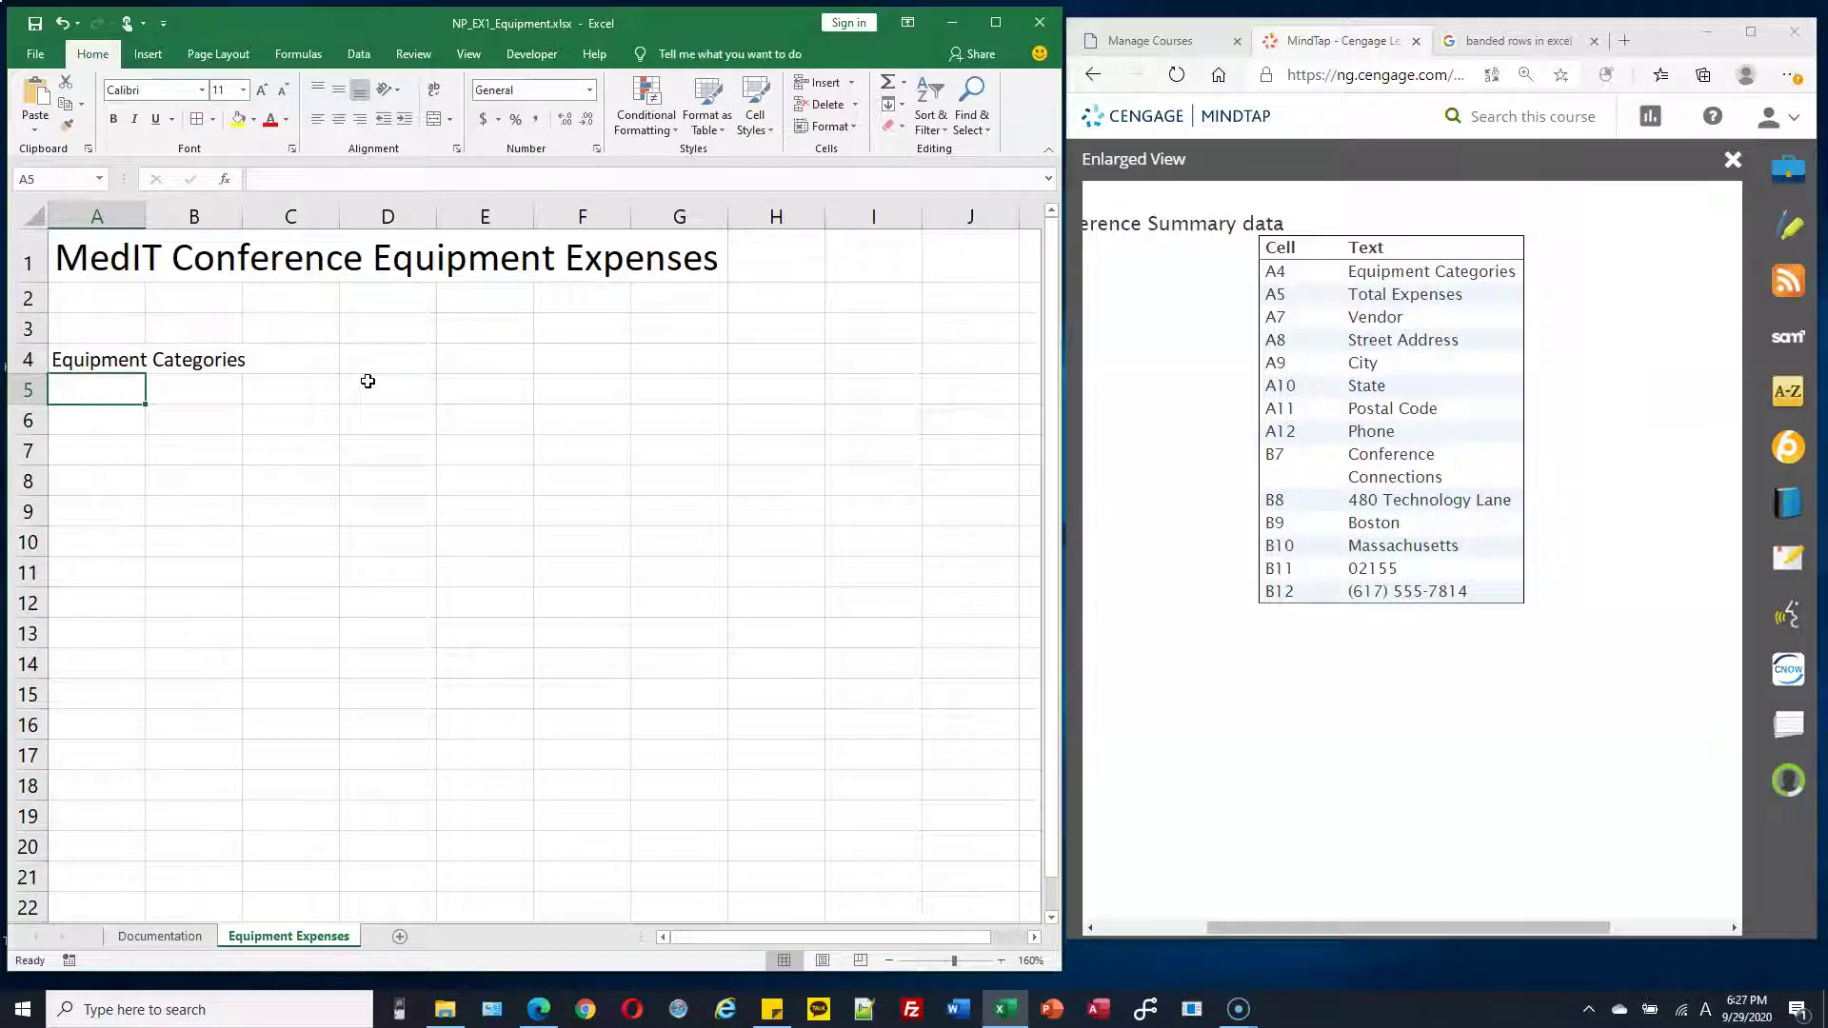
text(Total)
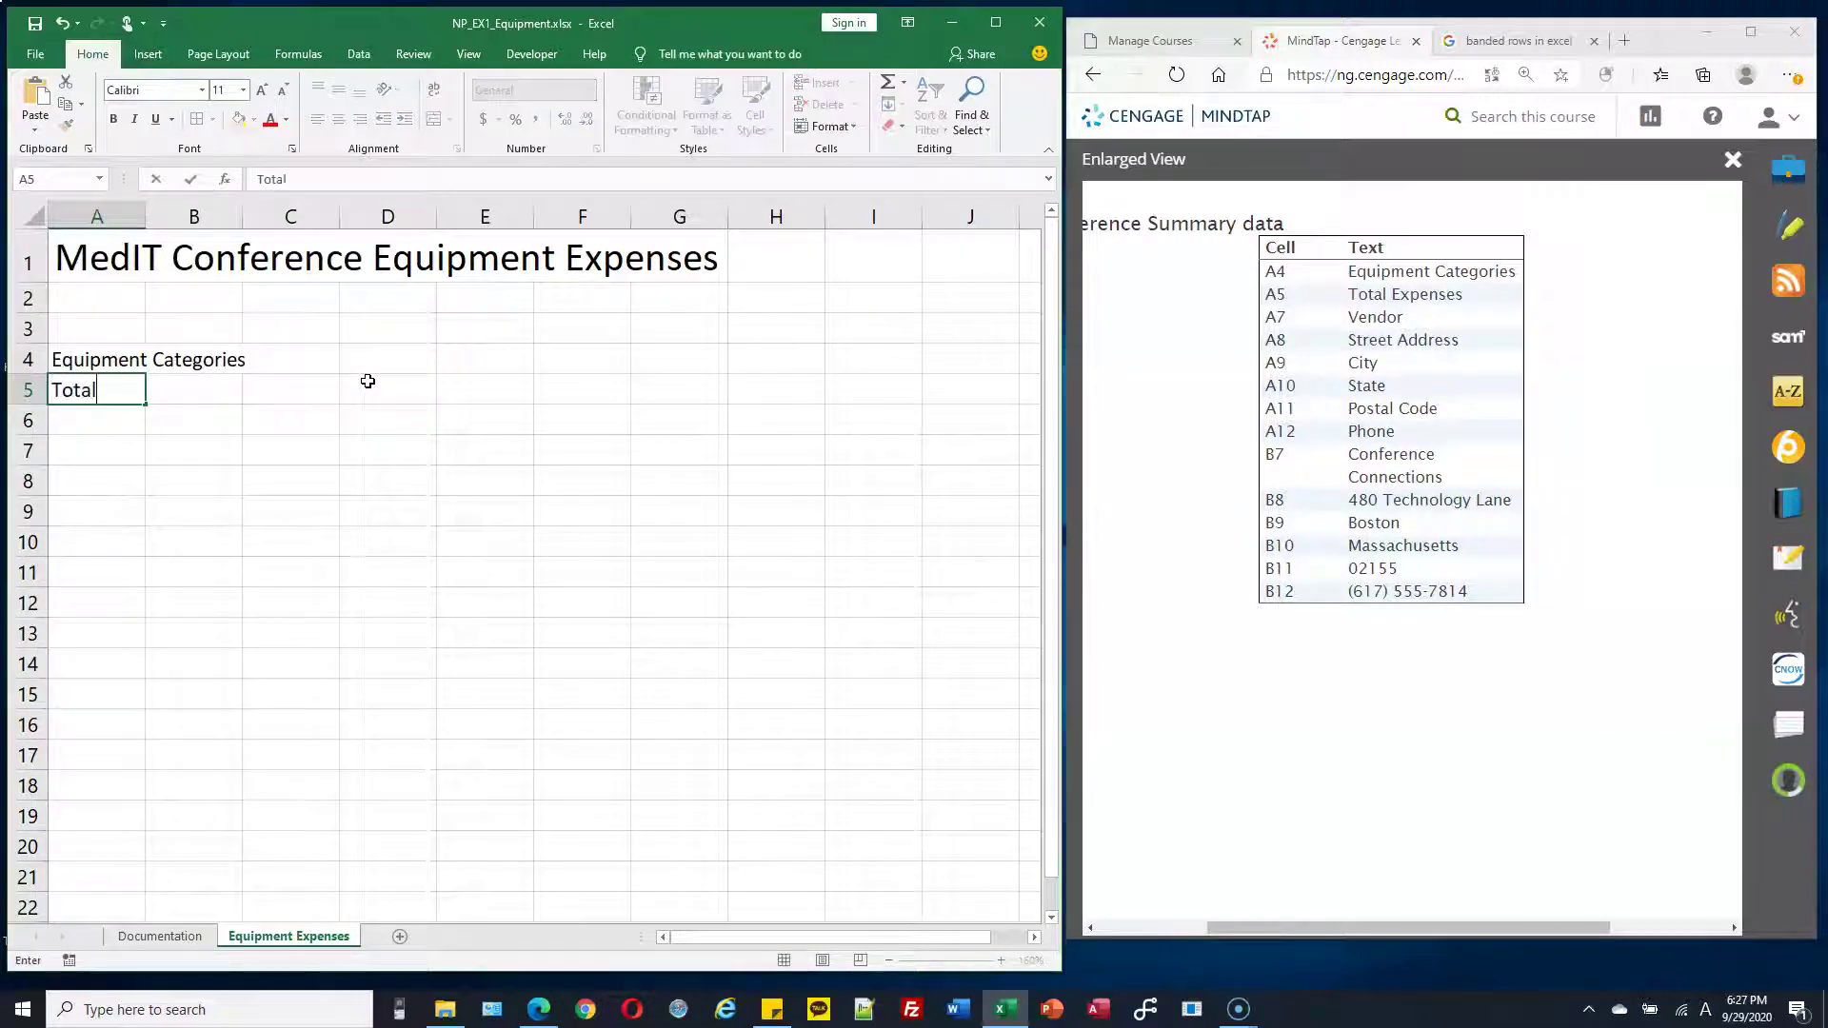
text( Expenses)
key(Return)
key(Return)
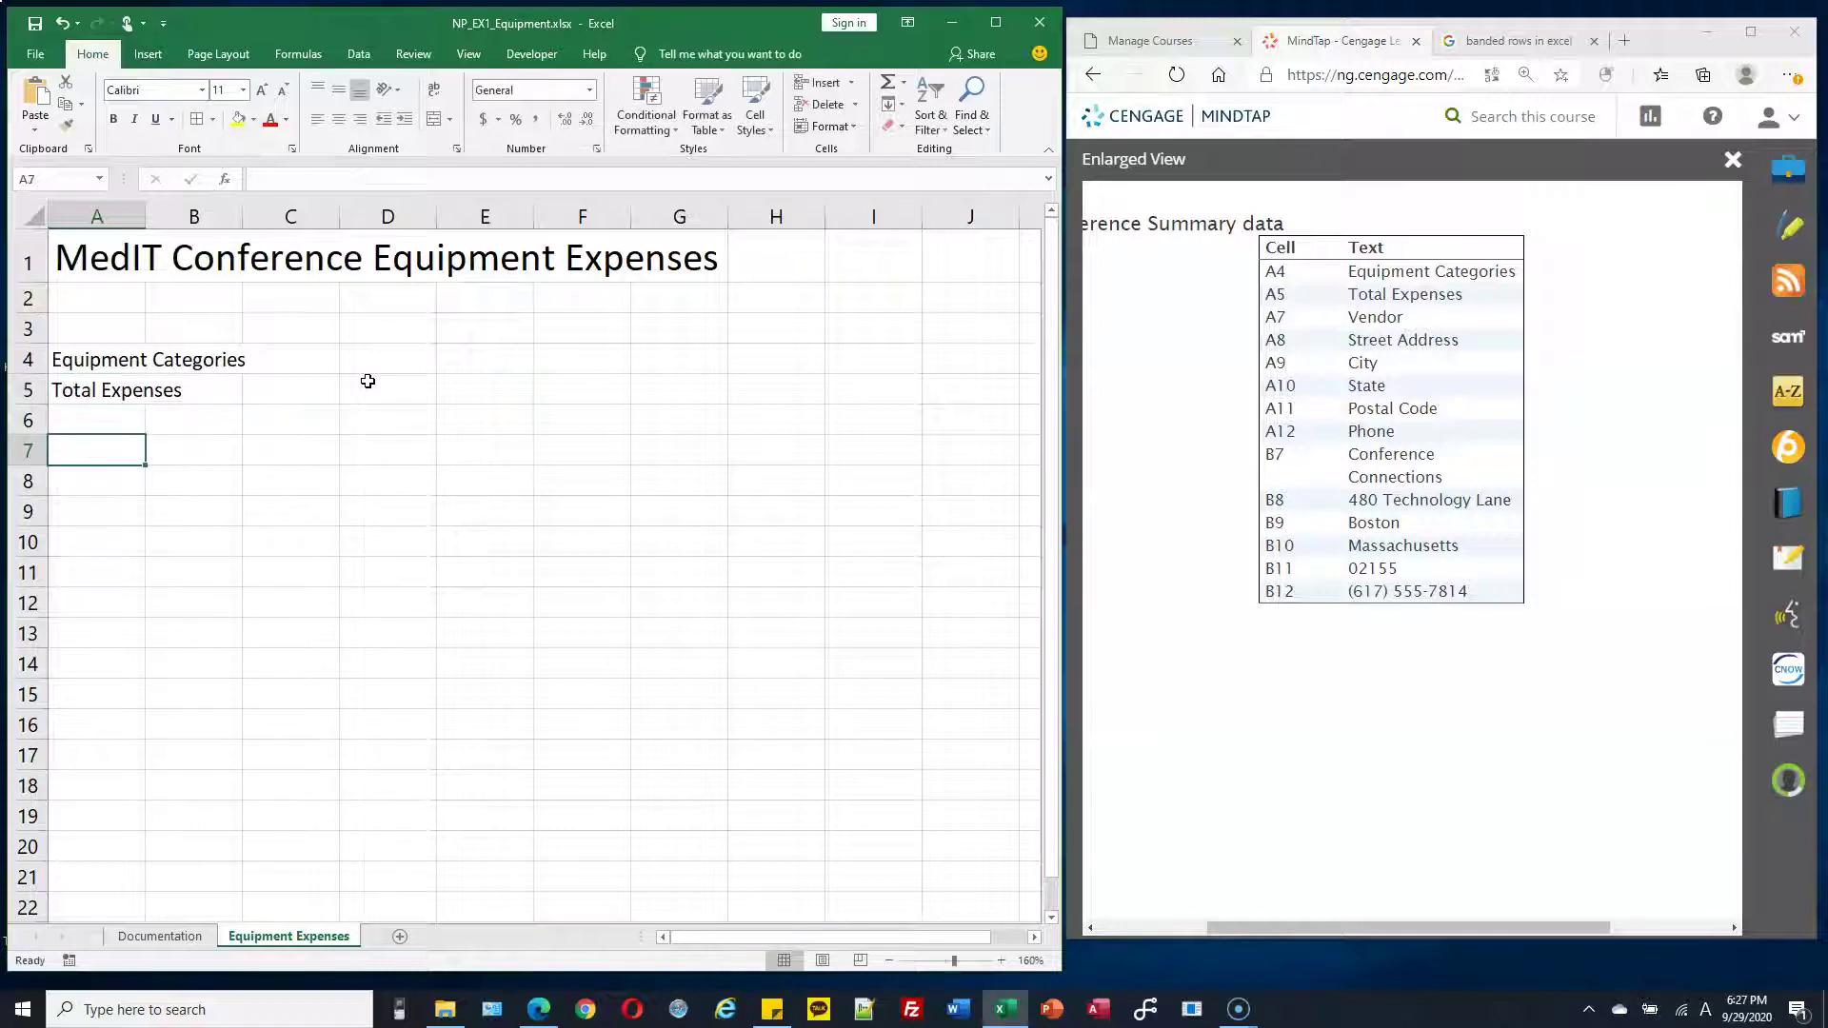
Enter the labels Vendor, Street Address, City, State, Postal Code and Phone in A7:A12
text(Vendor)
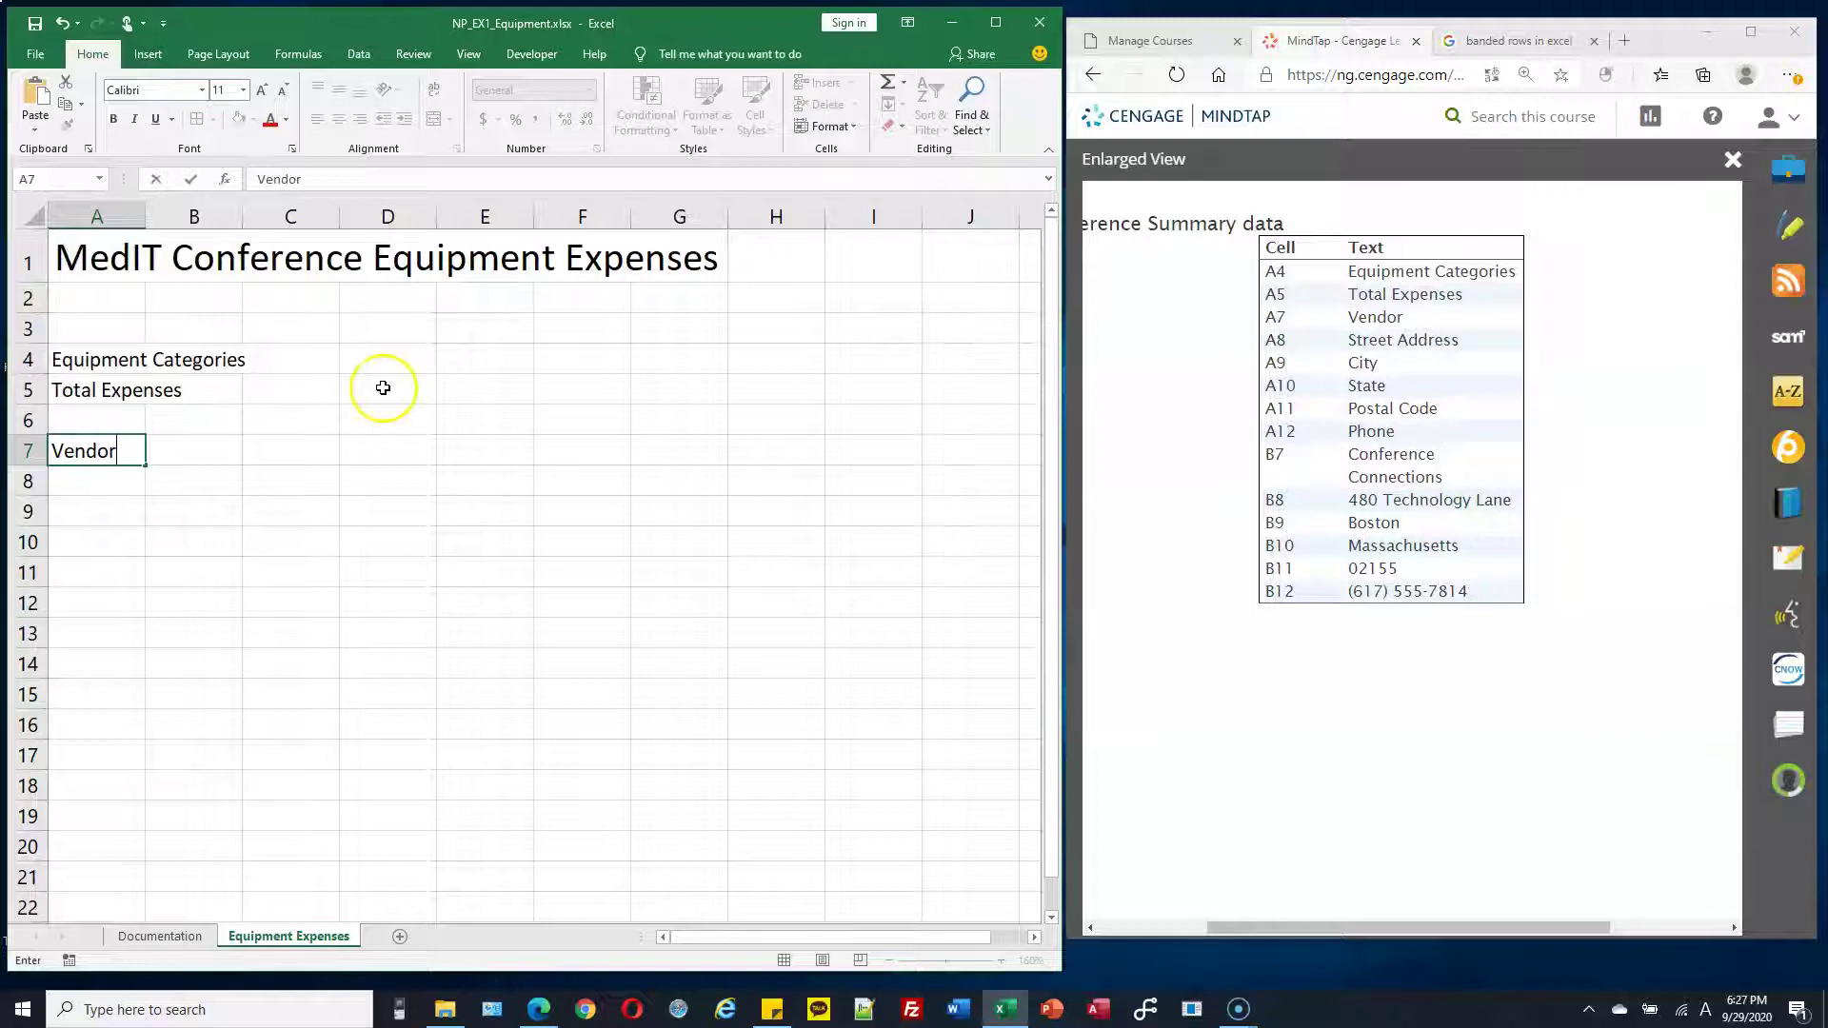
key(Return)
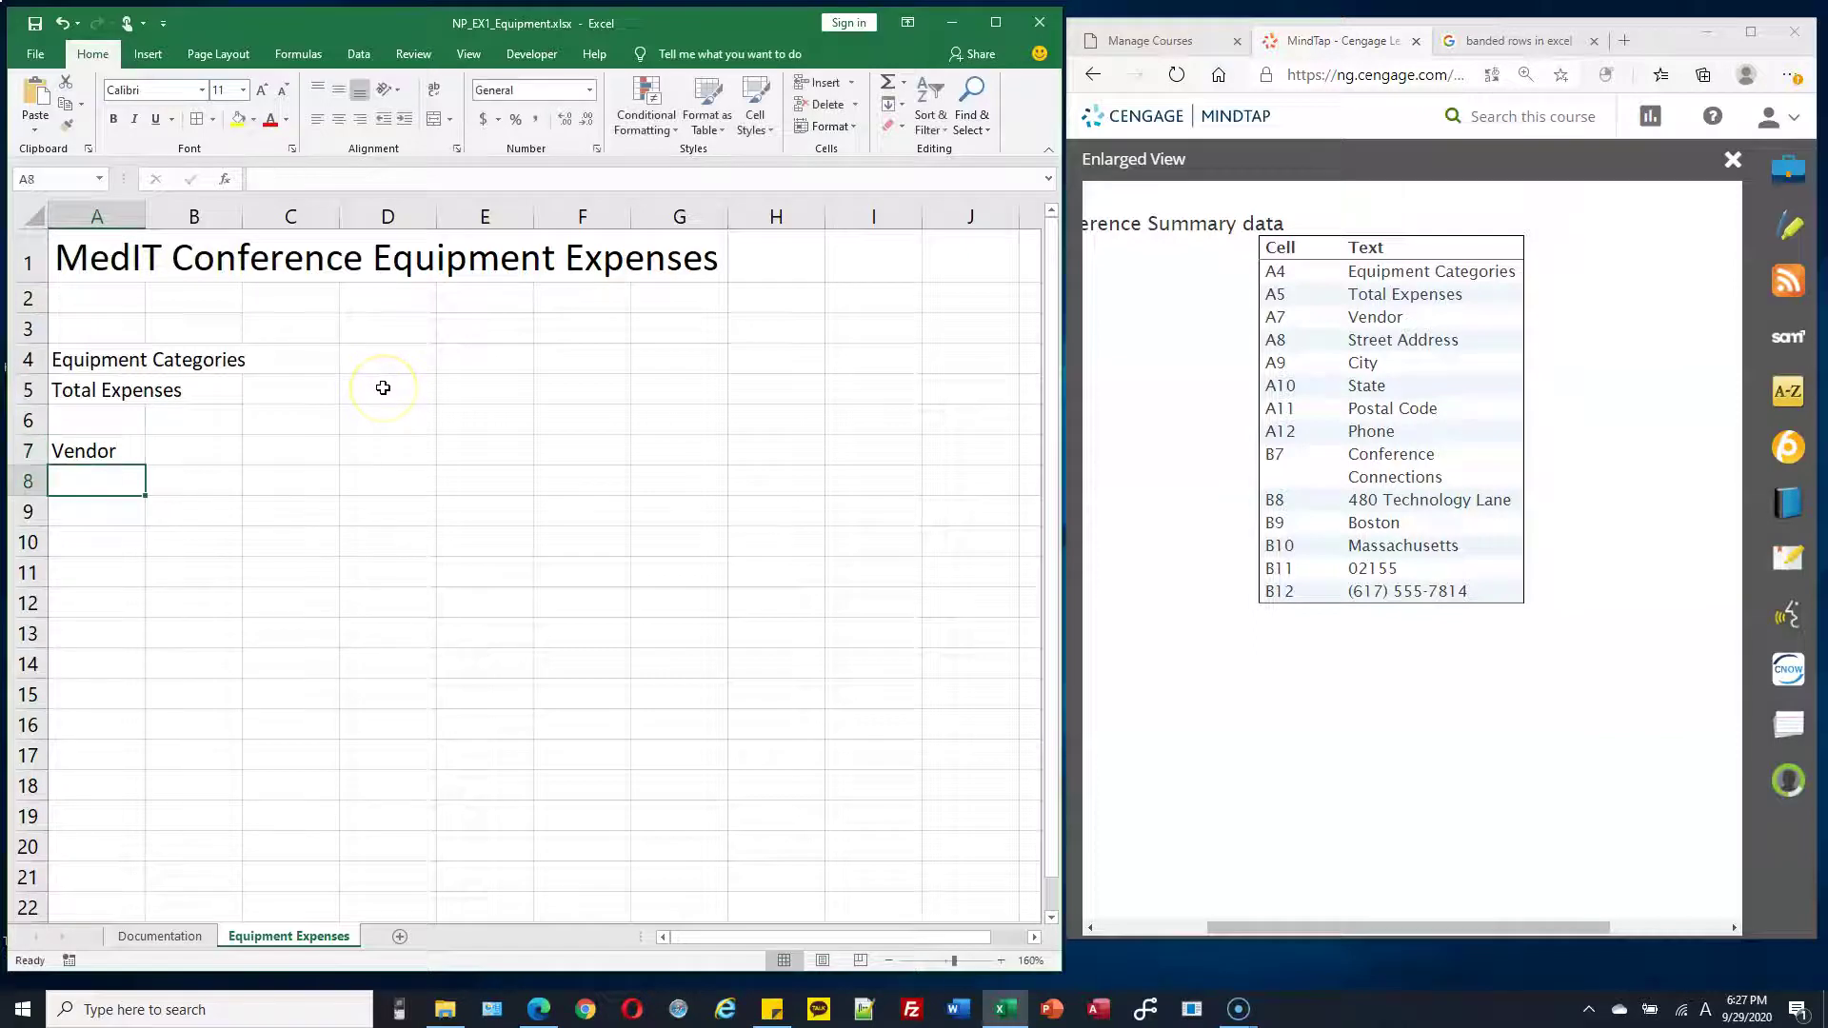
text(Street )
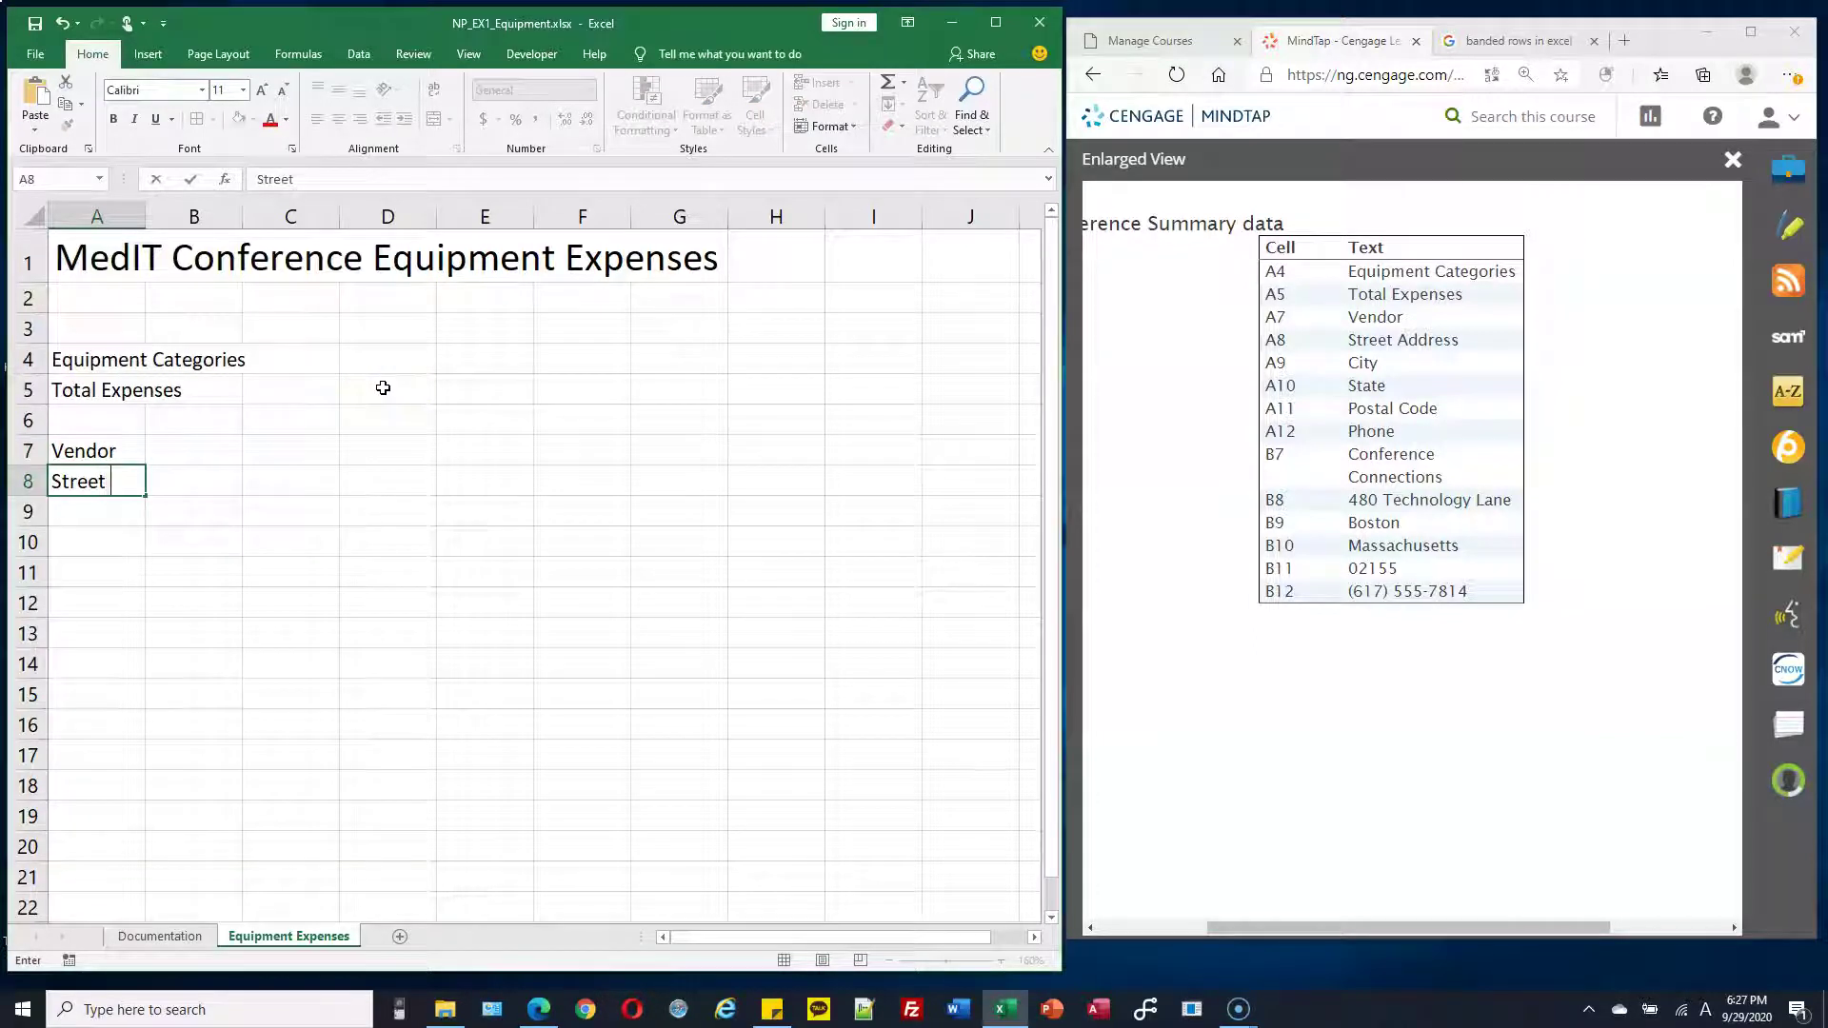
text(add)
key(BackSpace)
key(BackSpace)
key(BackSpace)
key(BackSpace)
text(Address)
key(Return)
text(Ci)
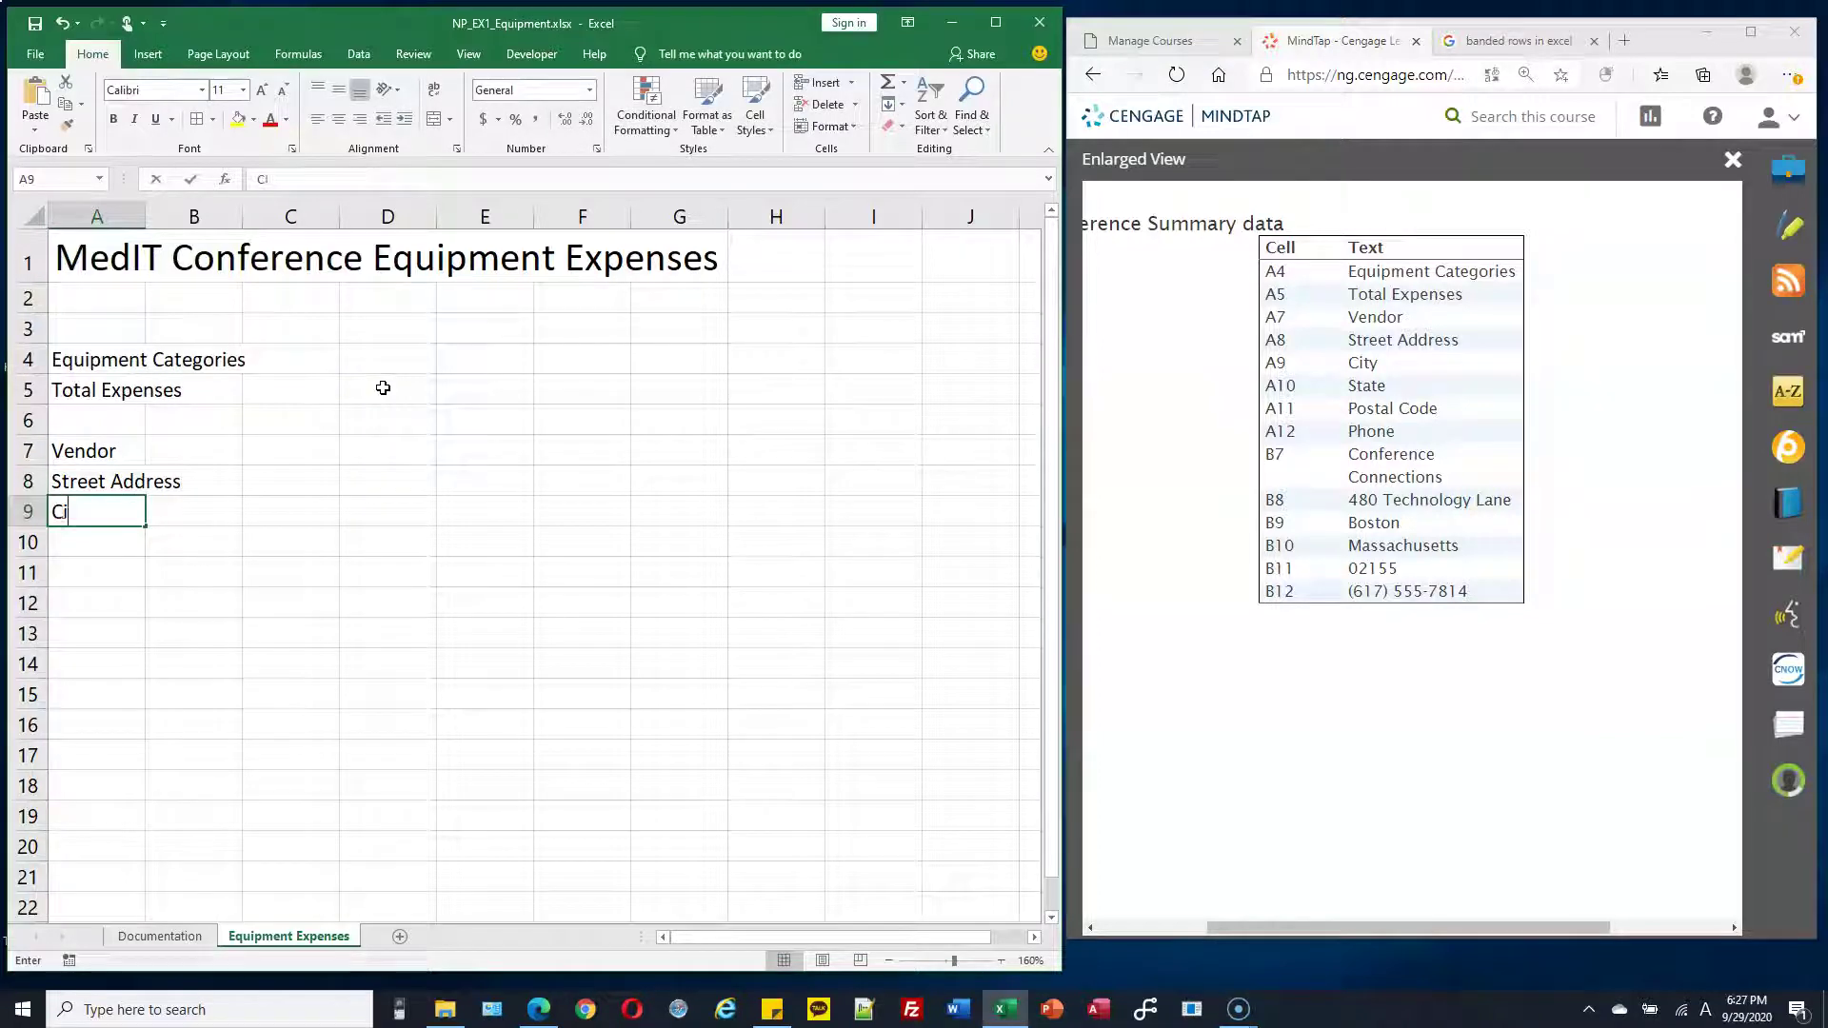
text(ty)
key(Return)
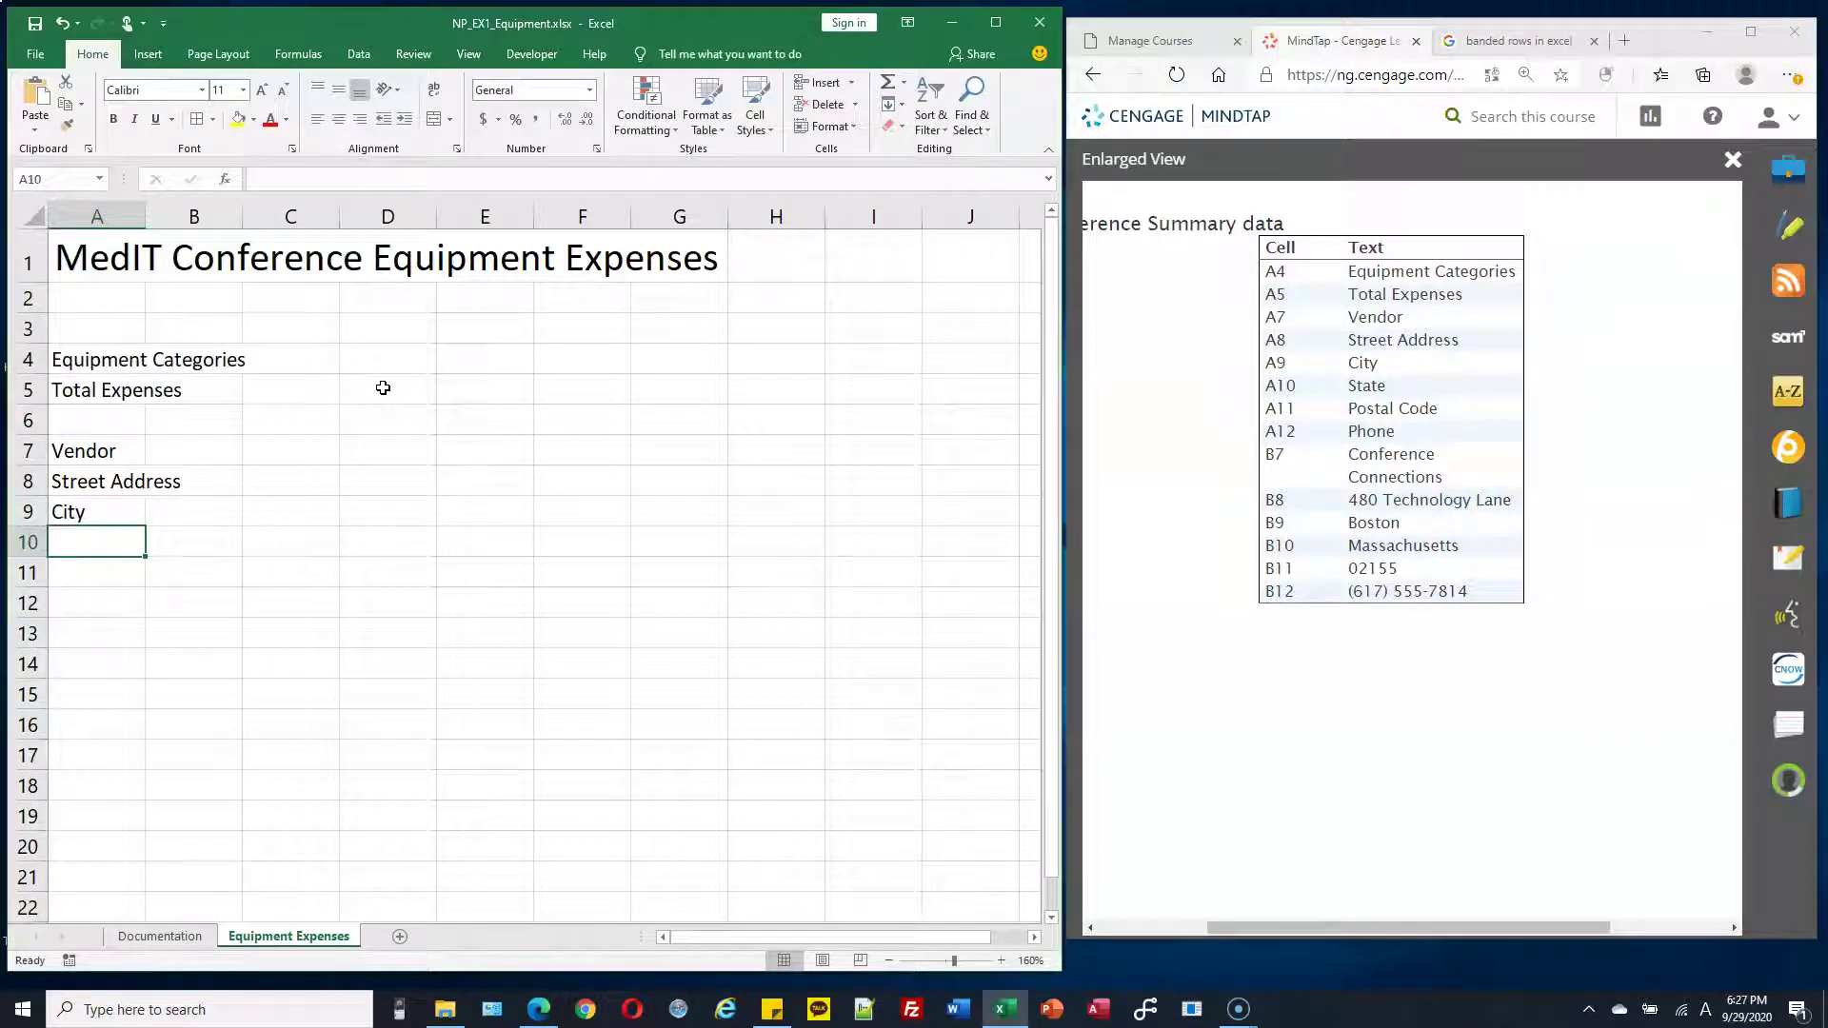
text(State)
key(Return)
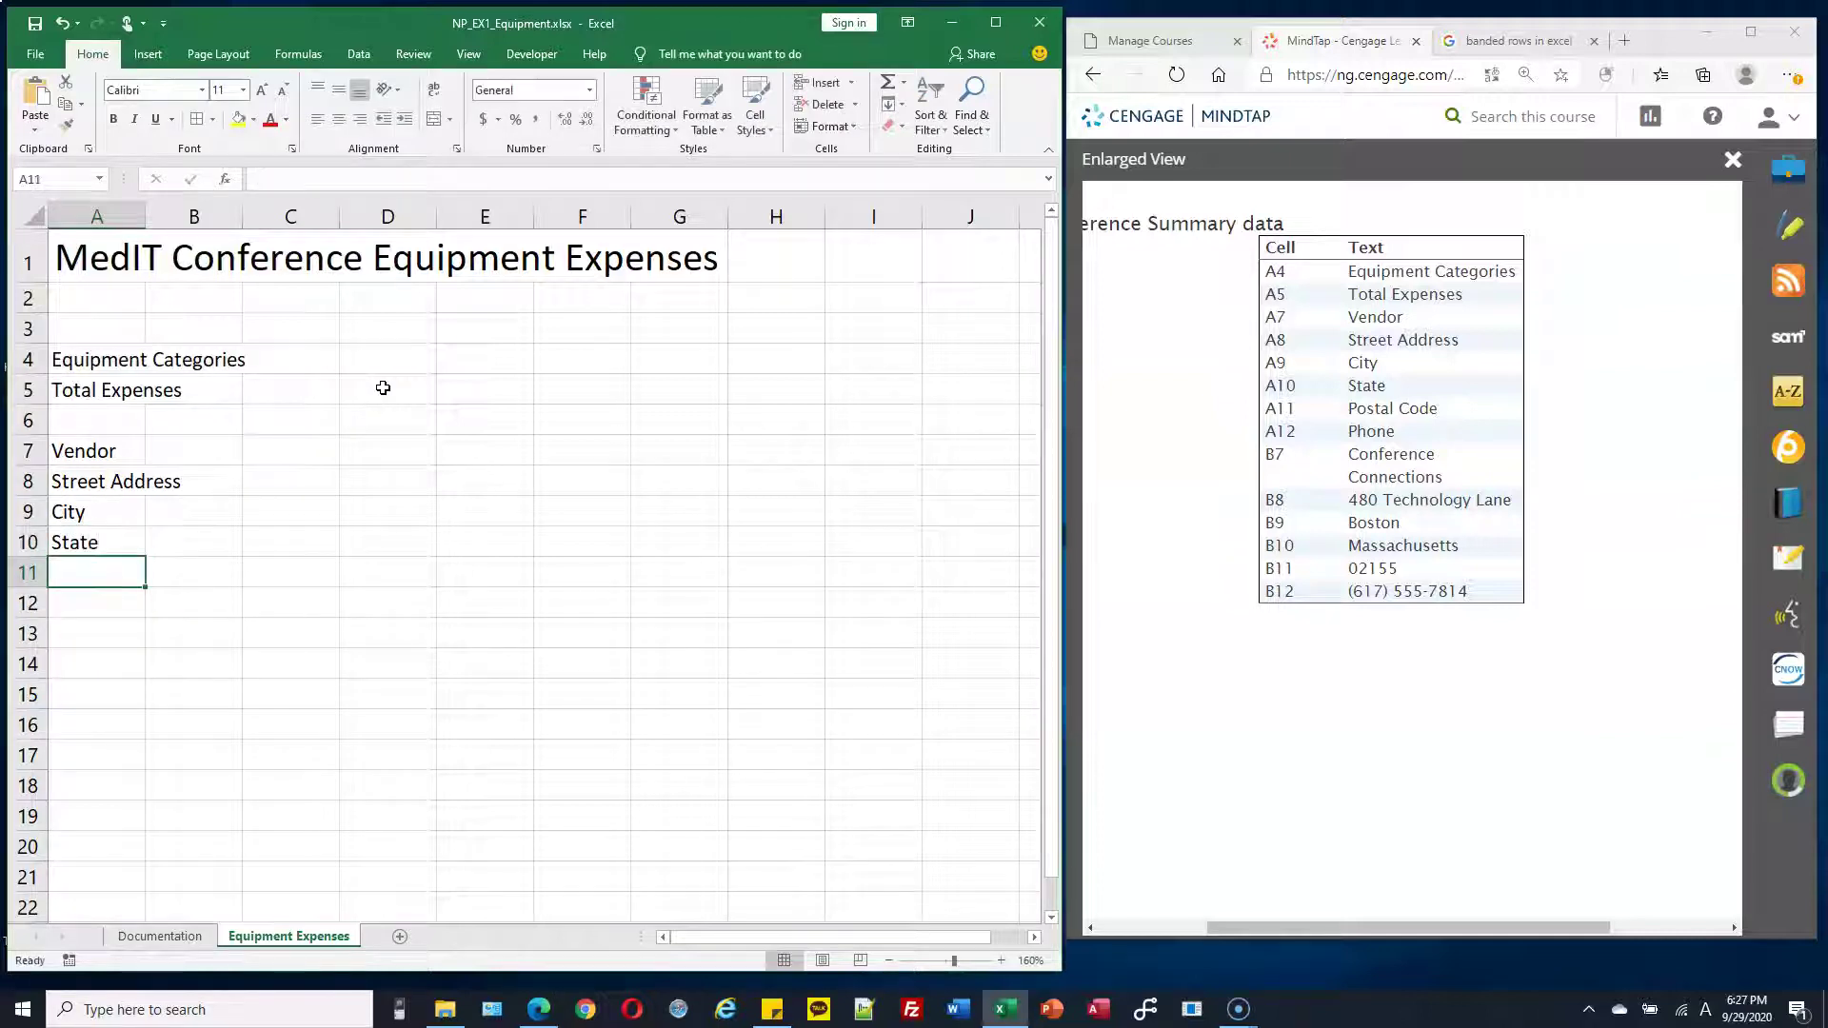
text(Posta)
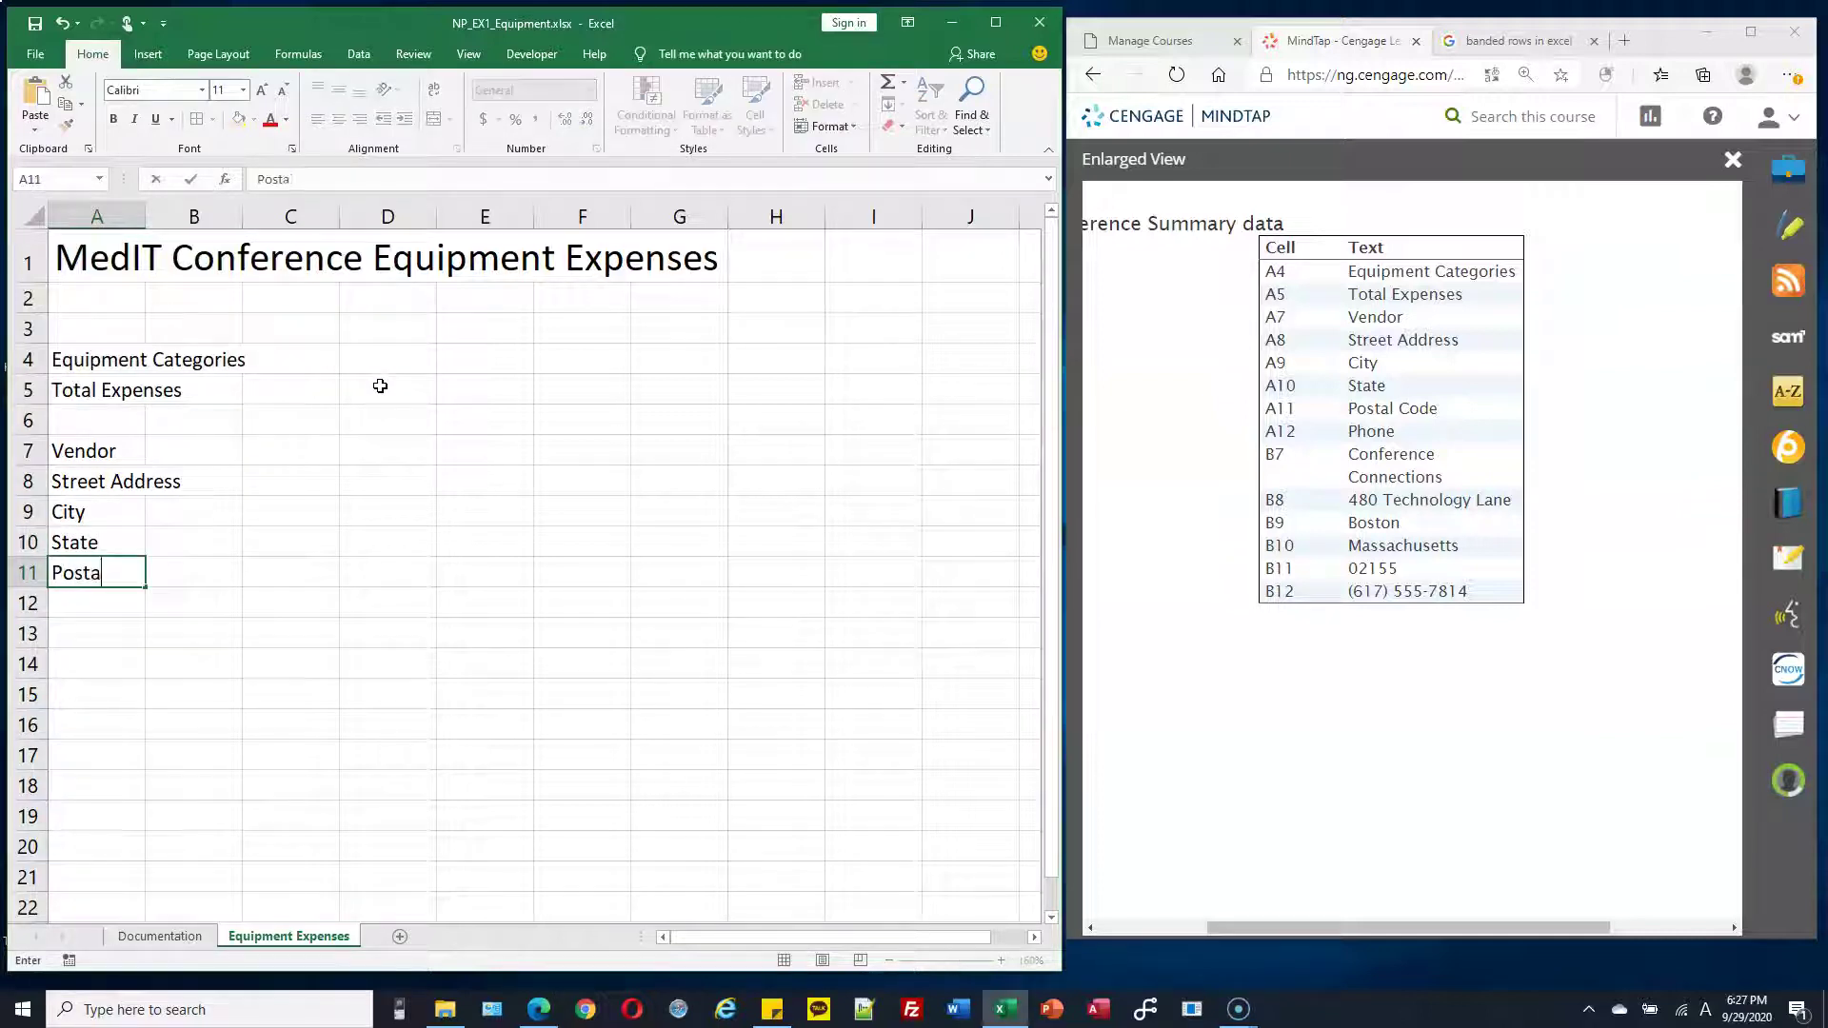
text(l Code)
key(Return)
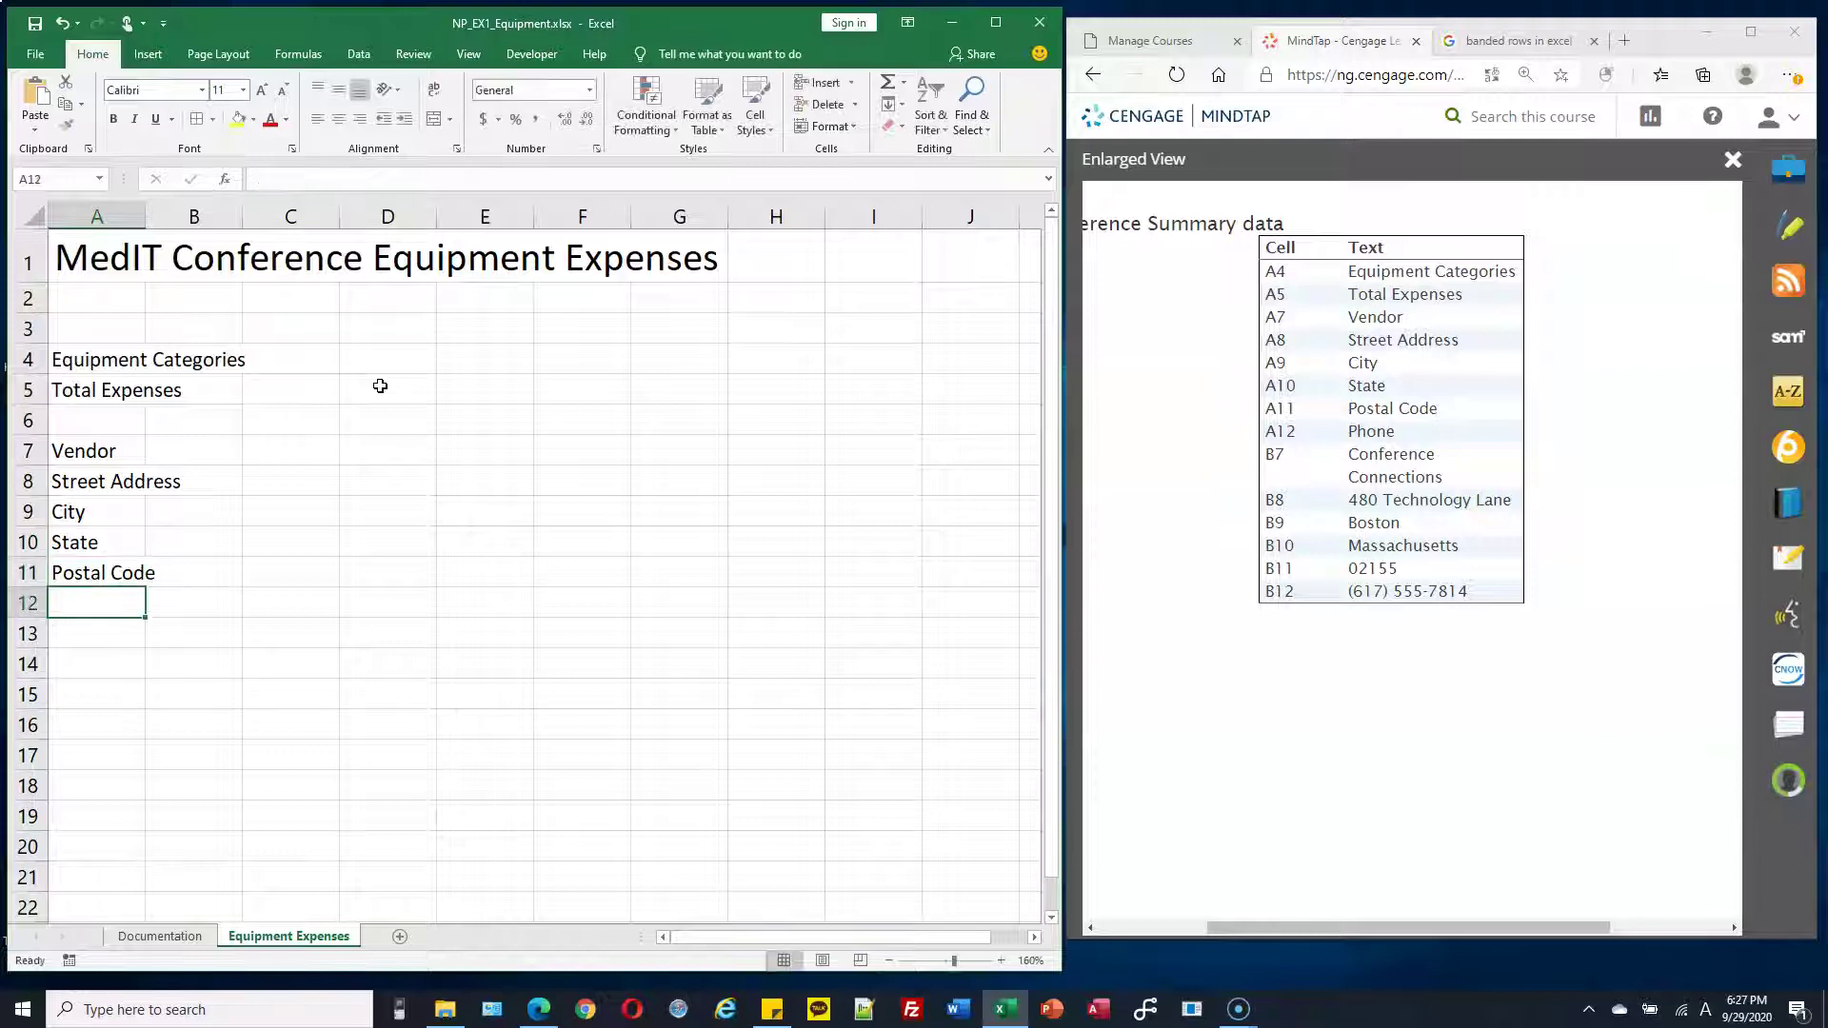
text(Phone)
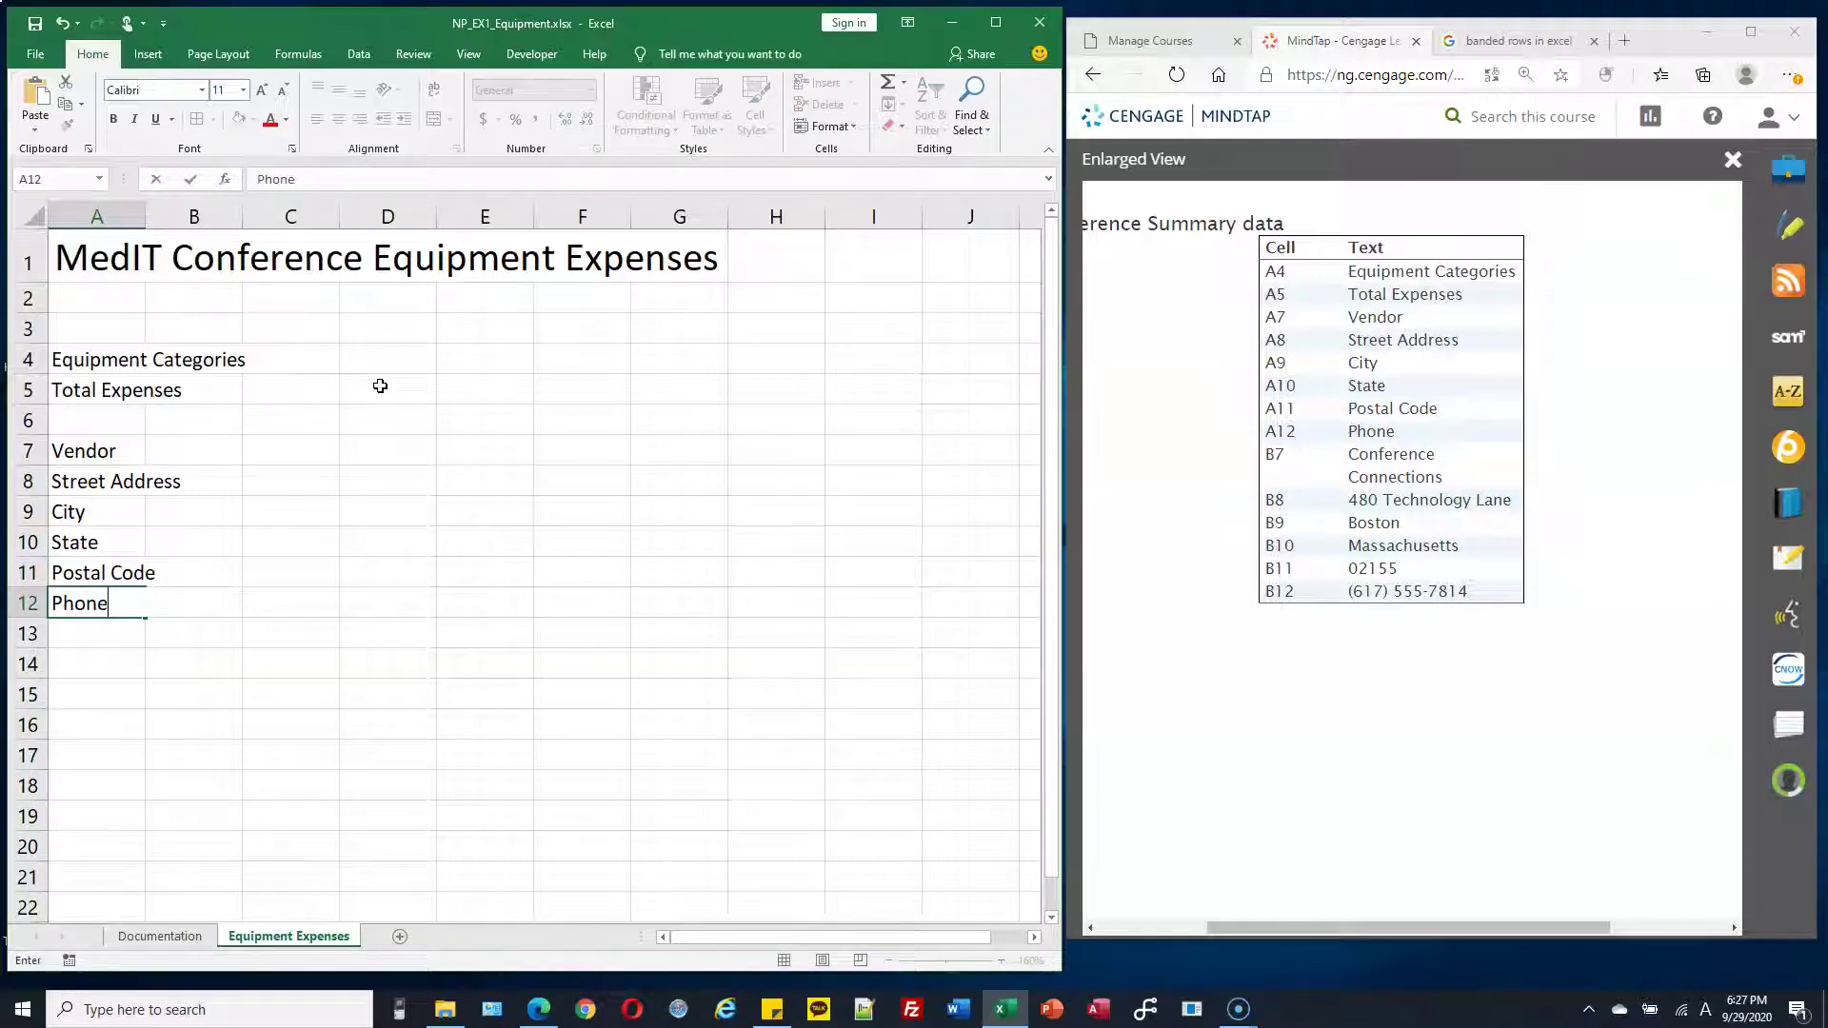
key(Return)
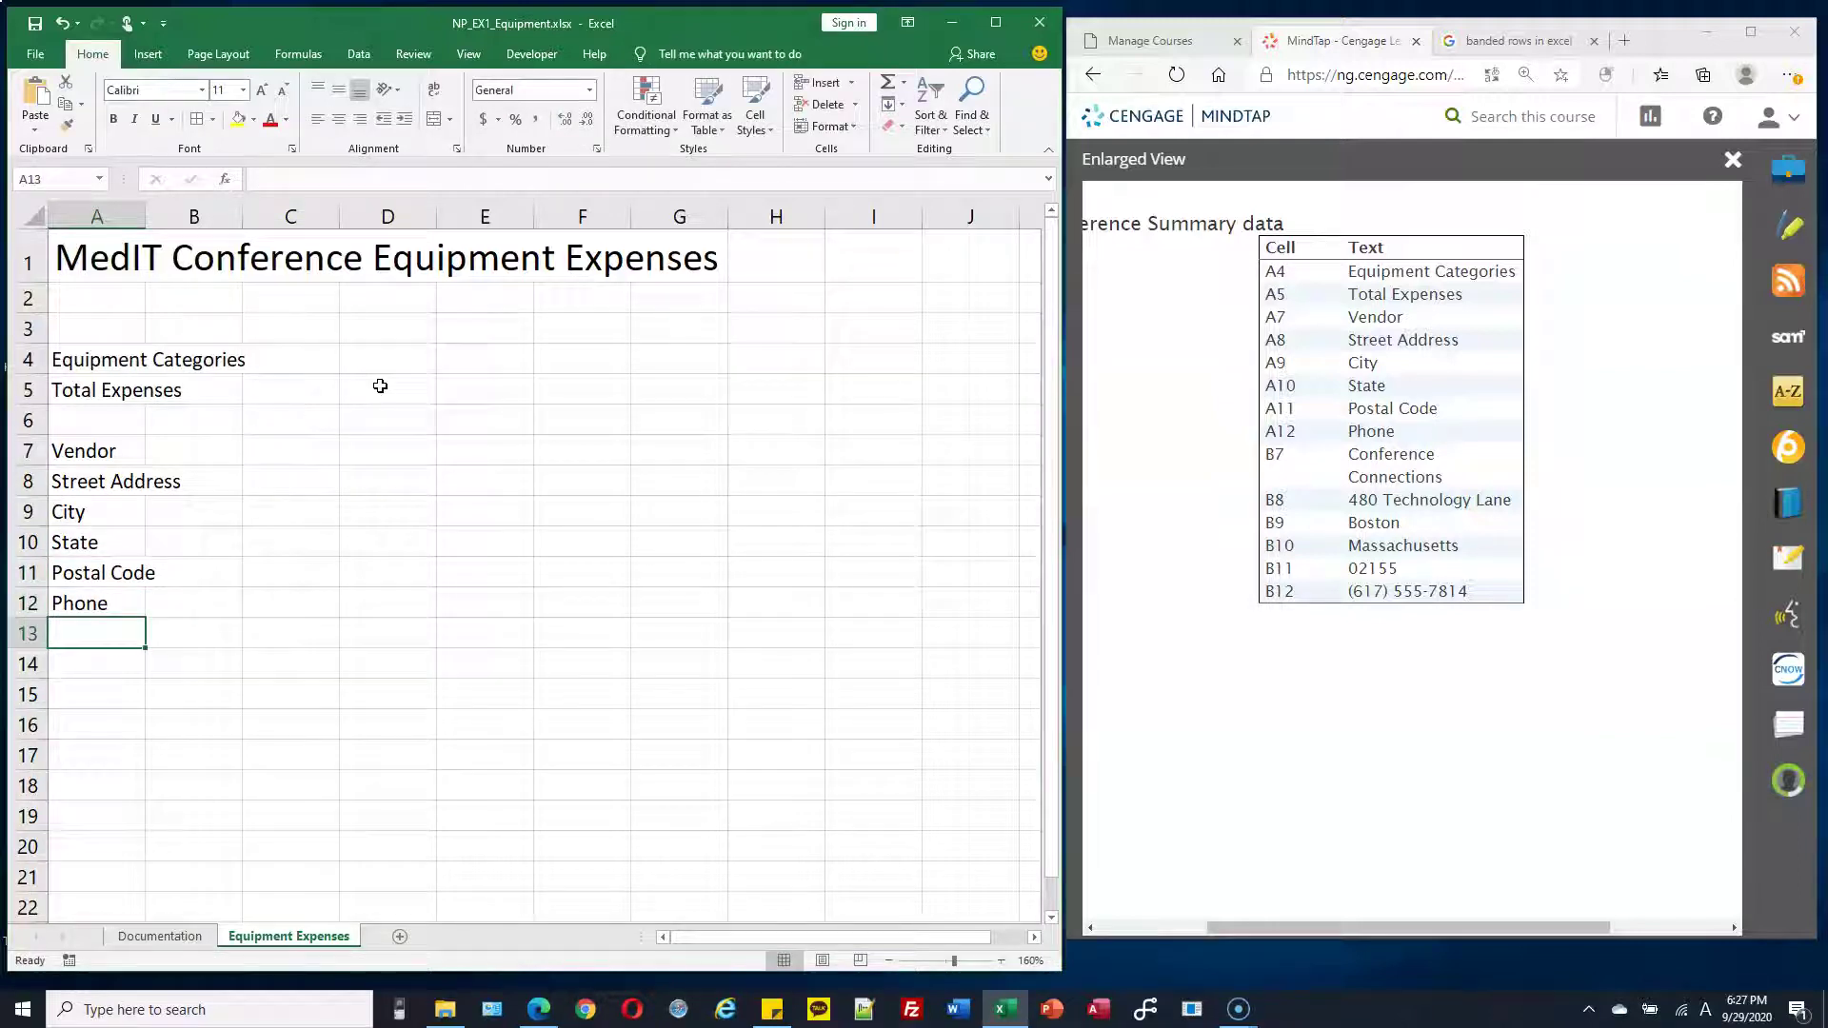
Enter the vendor name Conference Connections, its street address and city in B7:B9
click(220, 450)
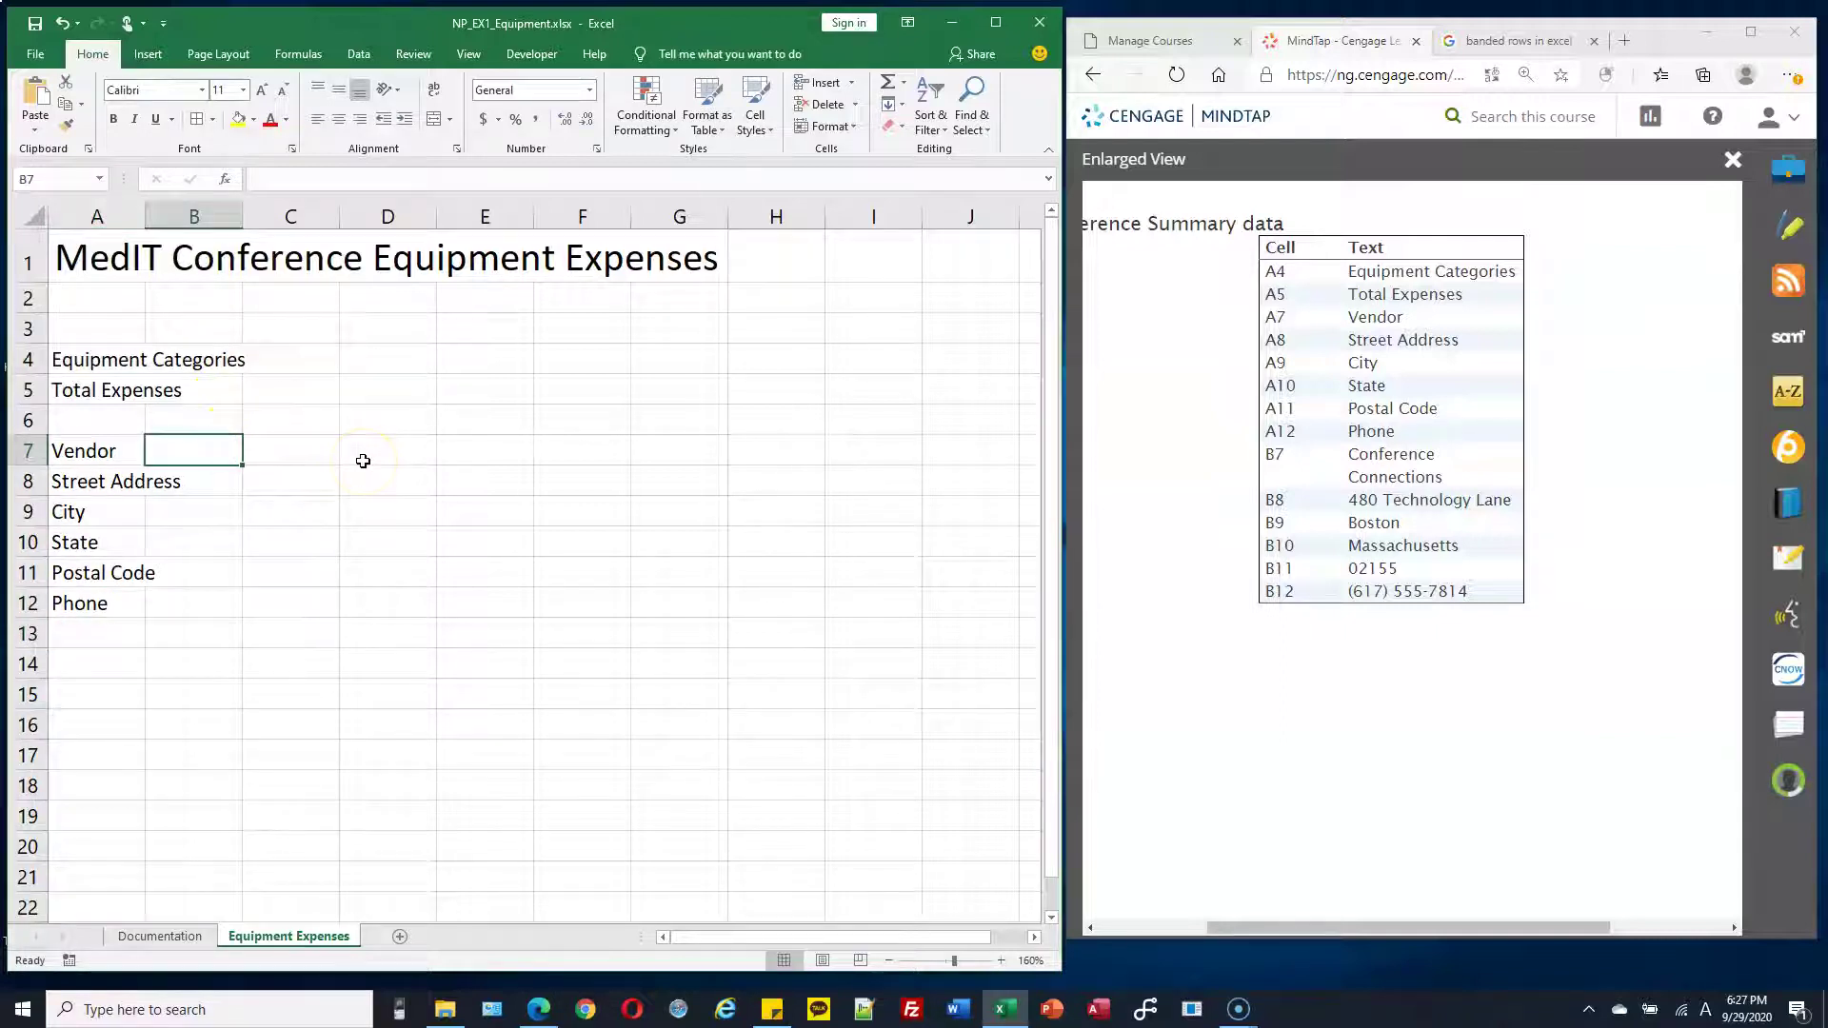
text(Confere)
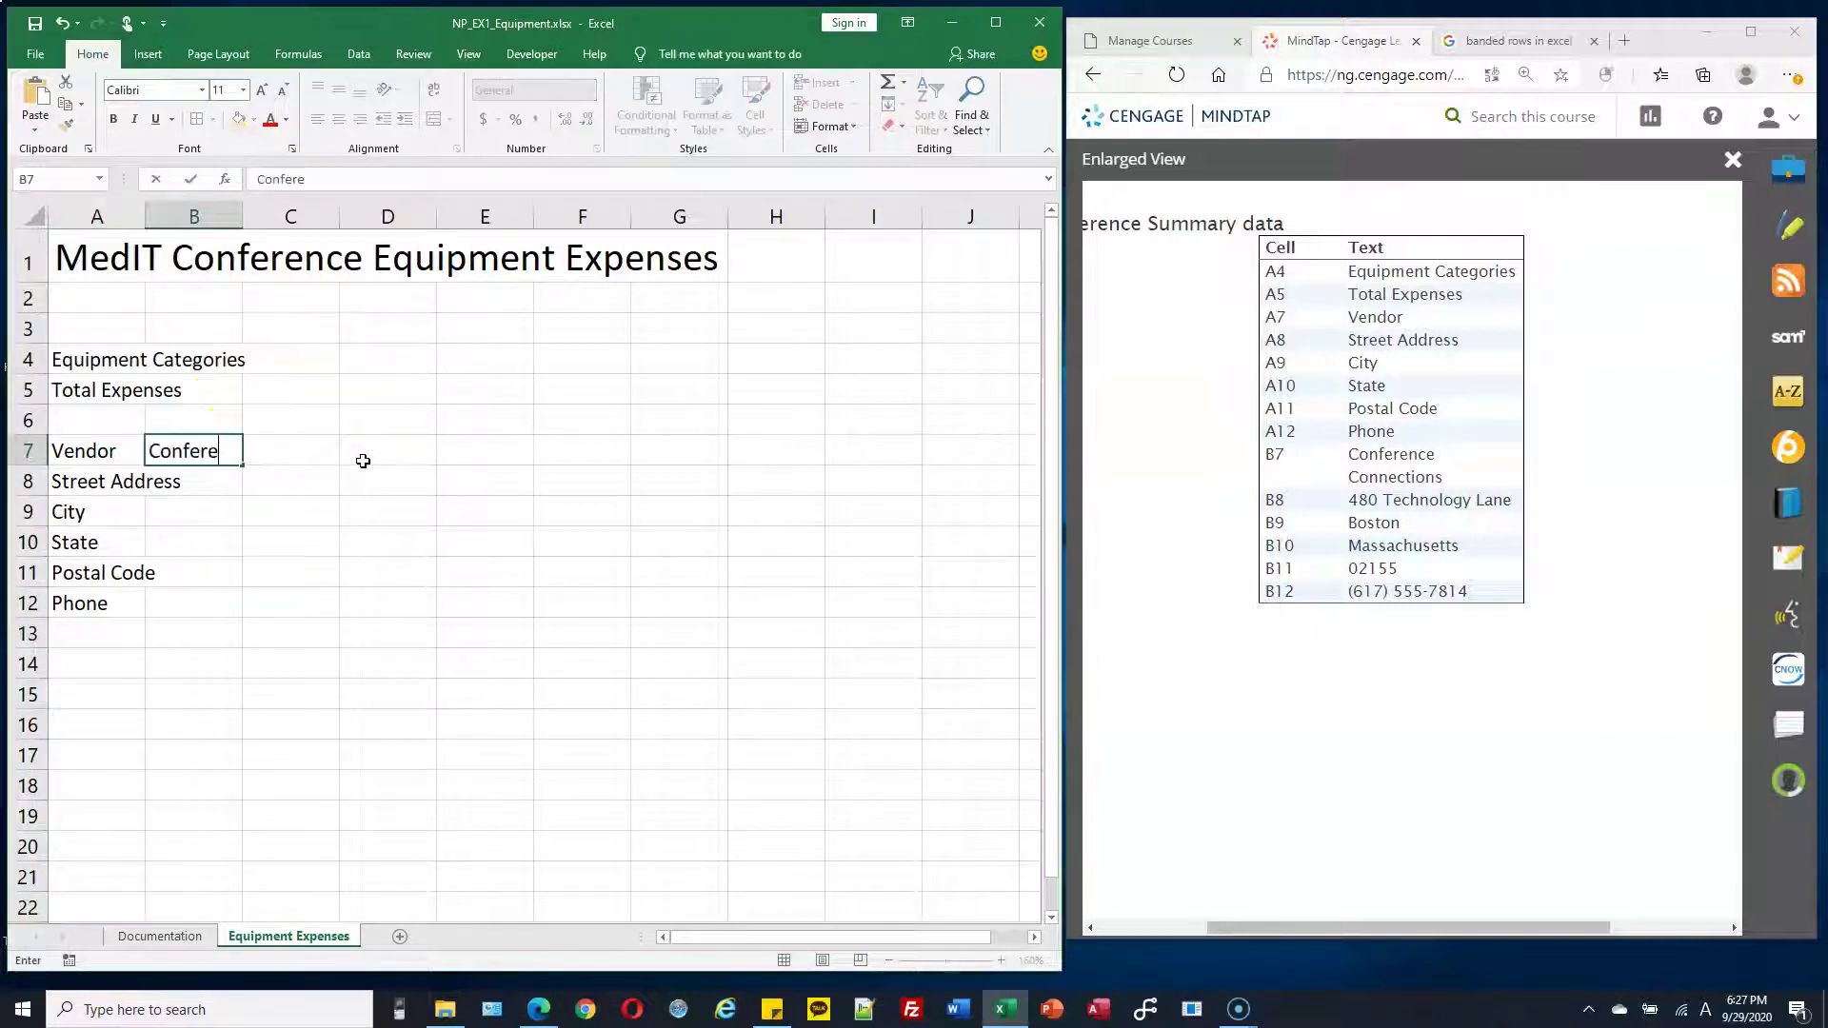
text(nce Connections)
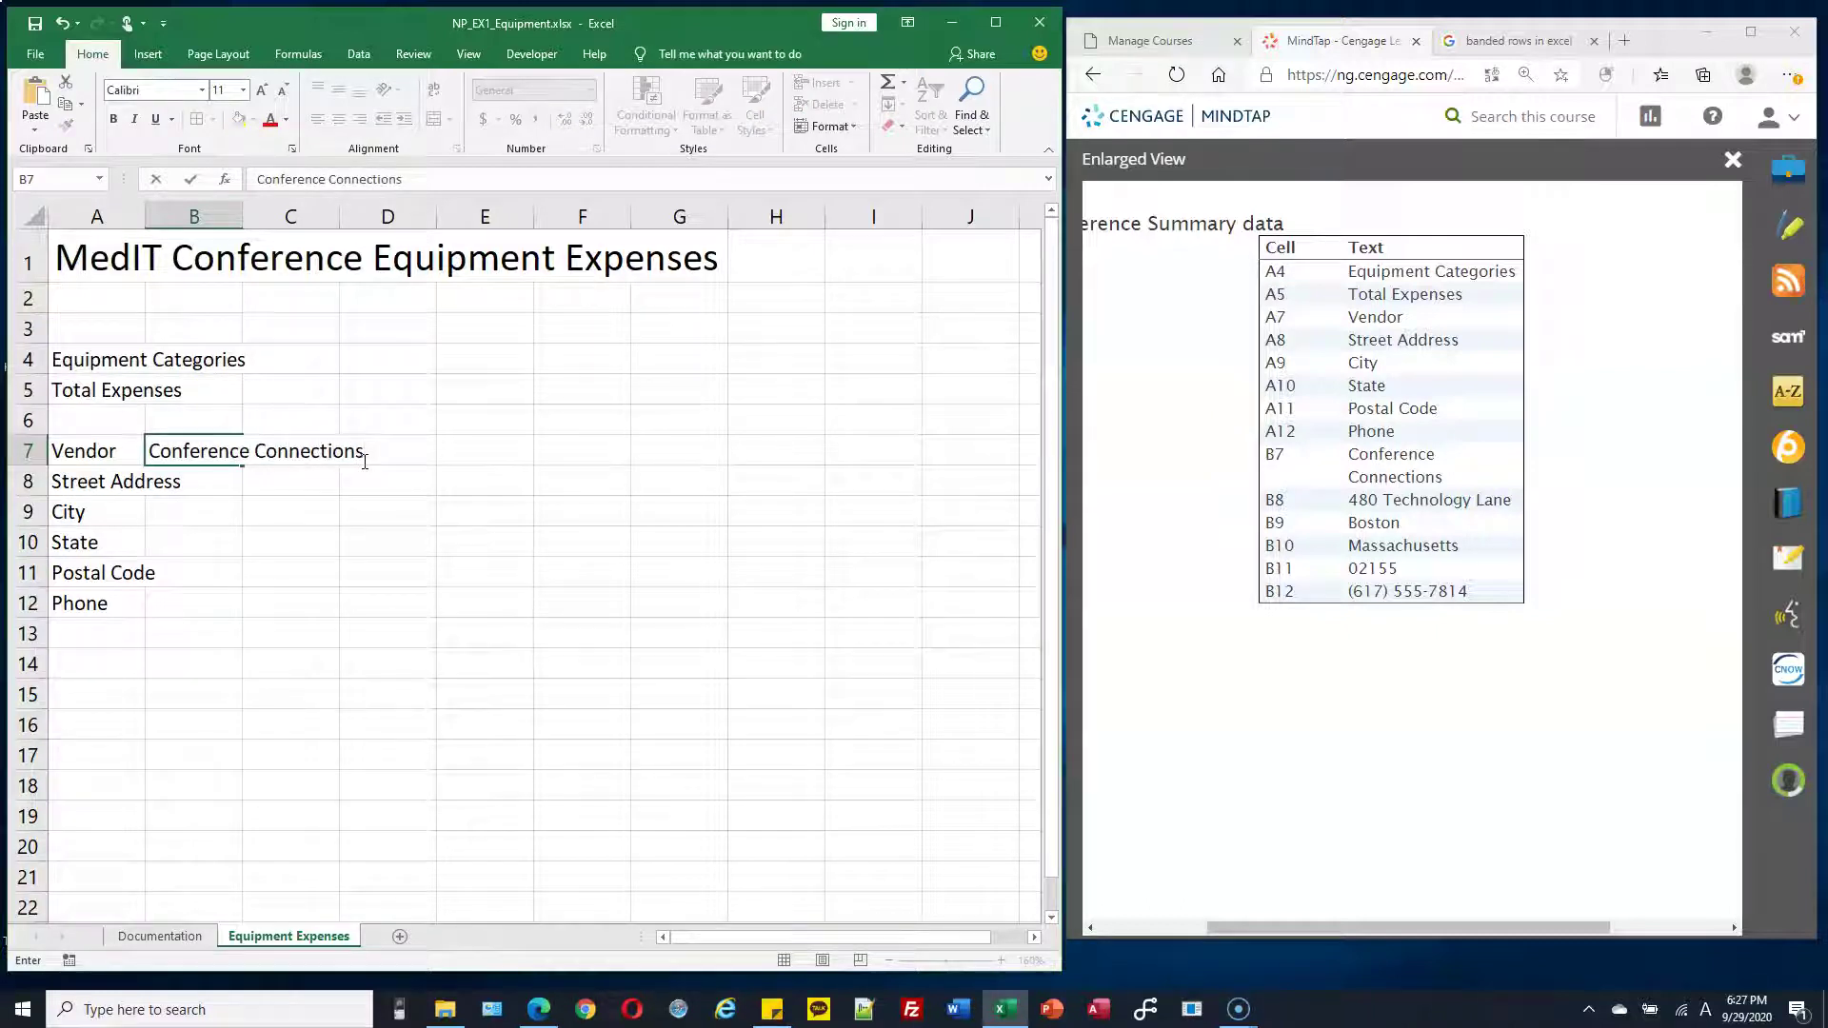
key(Return)
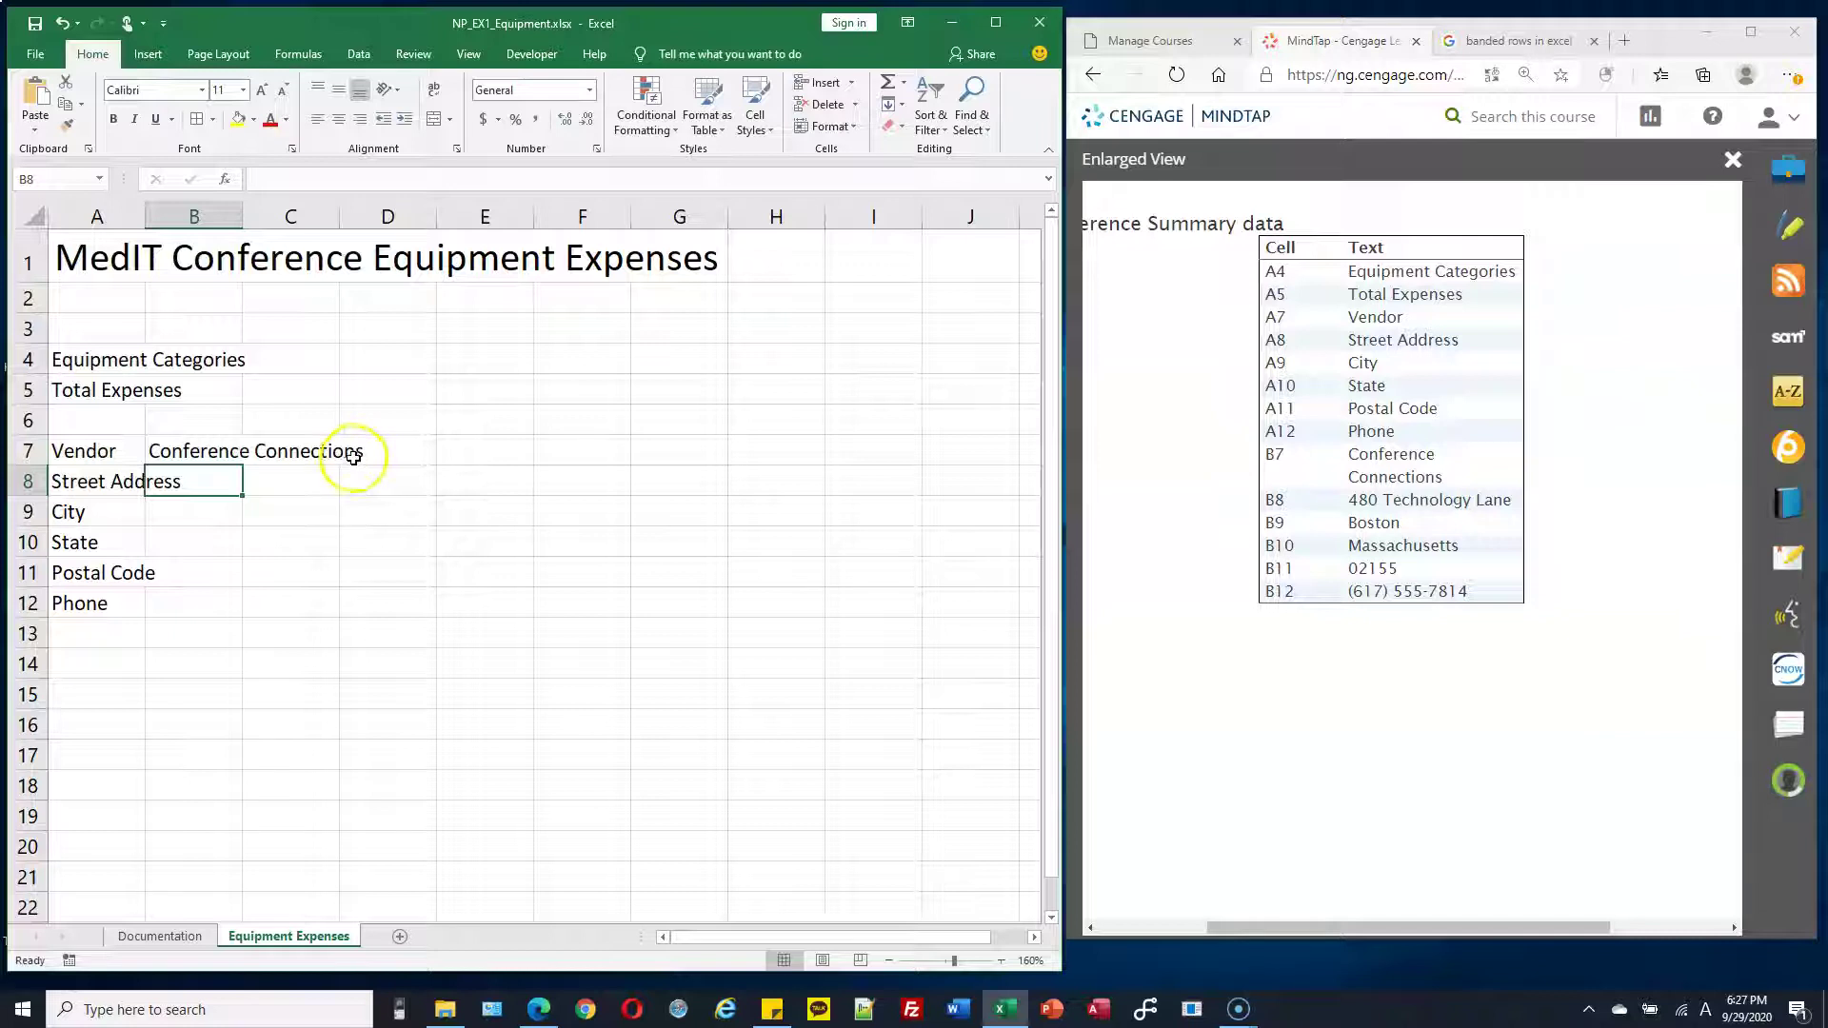
text(480 to)
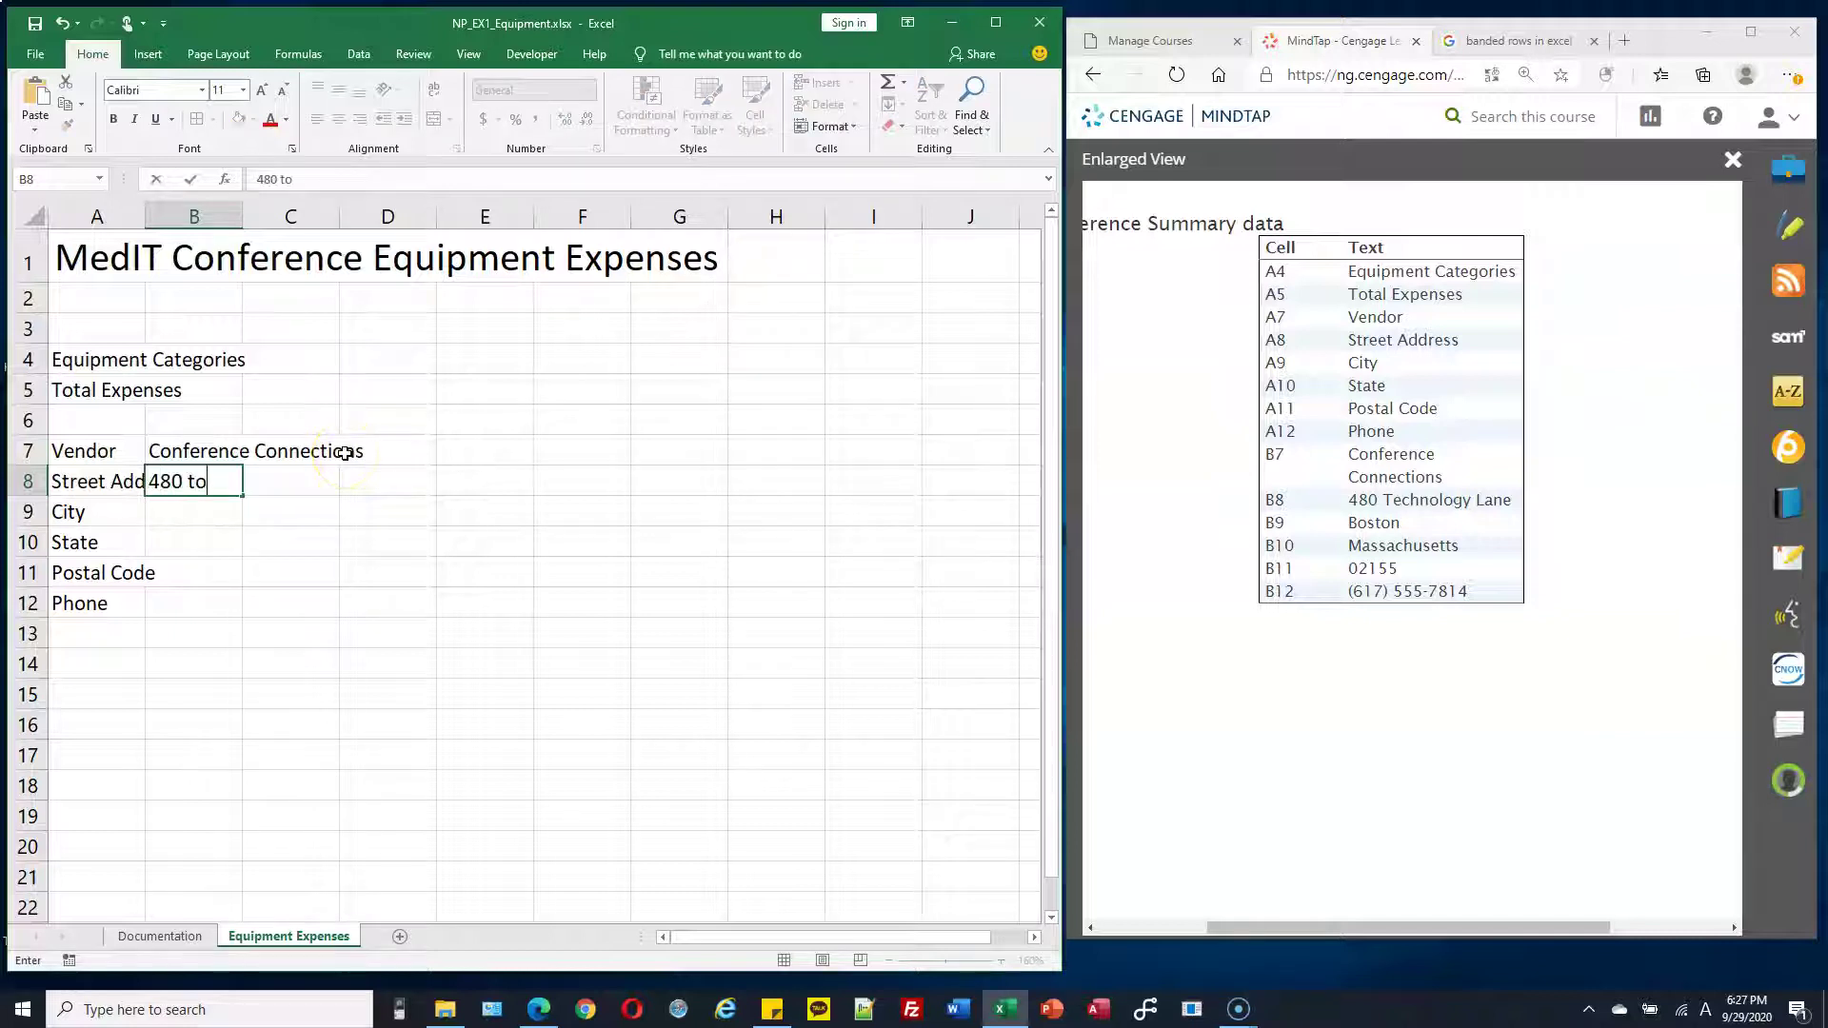
text(c)
key(BackSpace)
key(BackSpace)
text(echnology Lane)
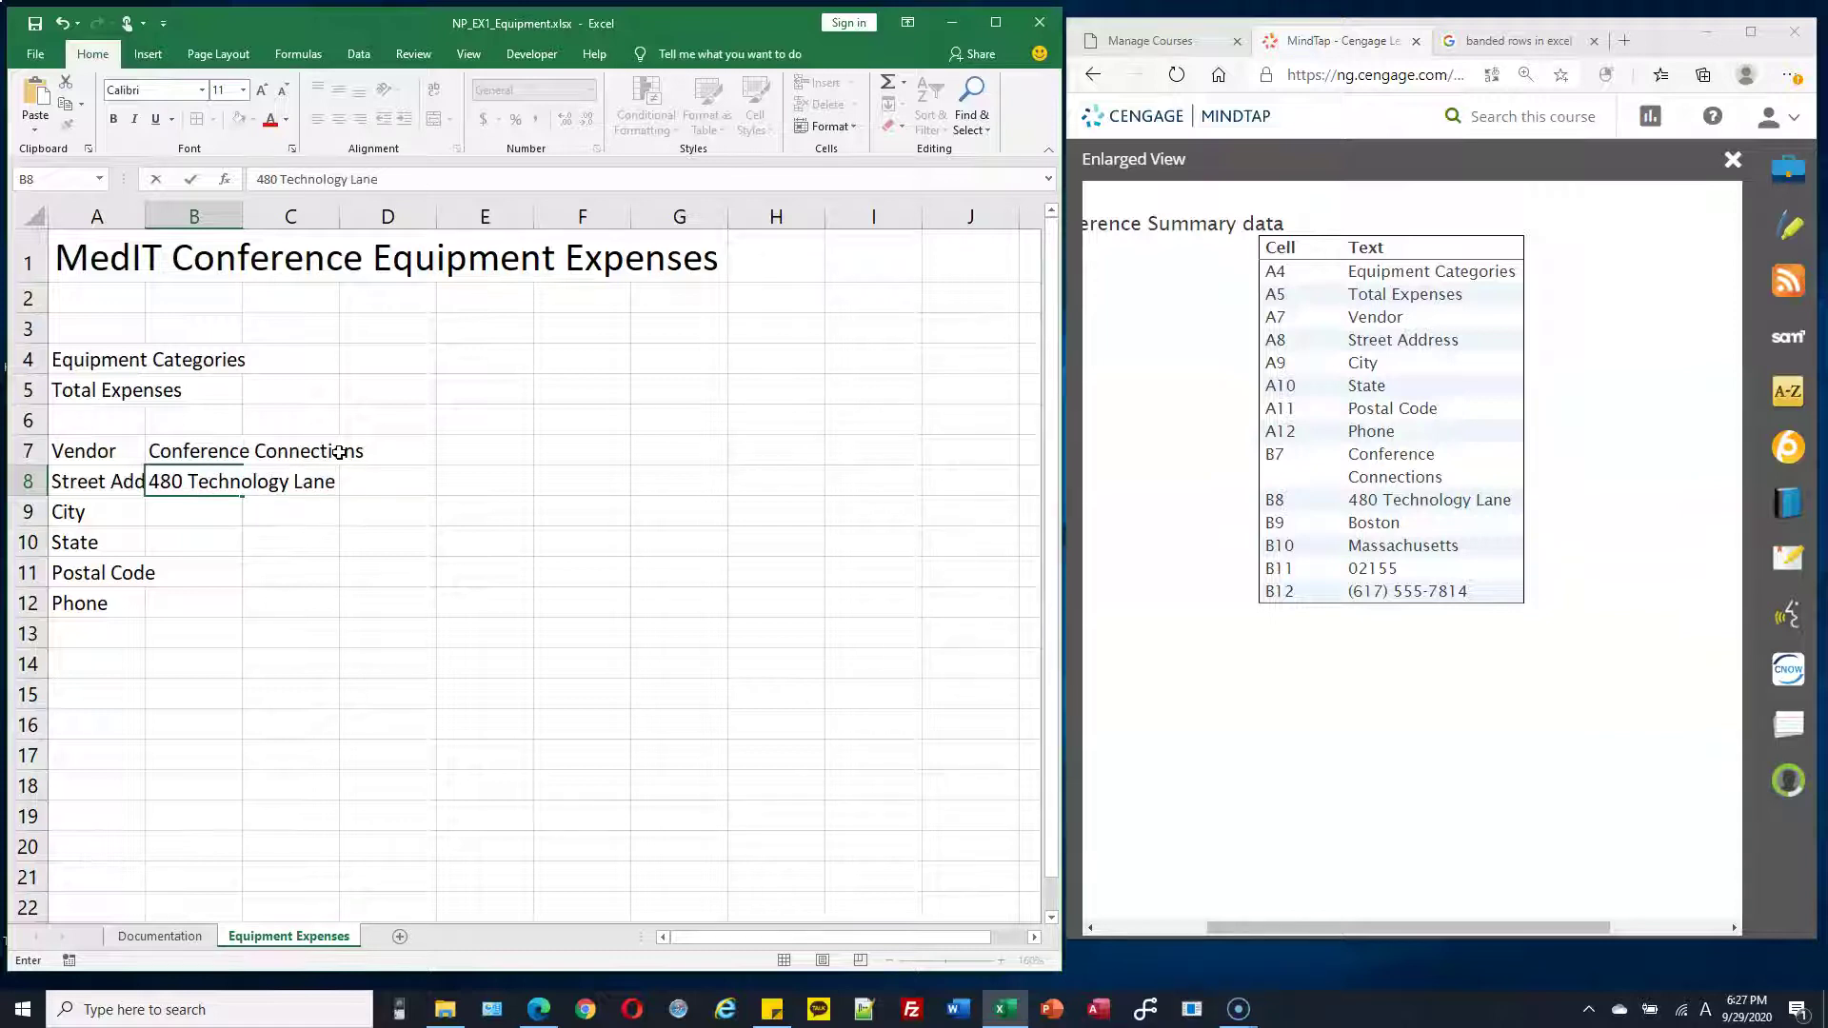
key(Return)
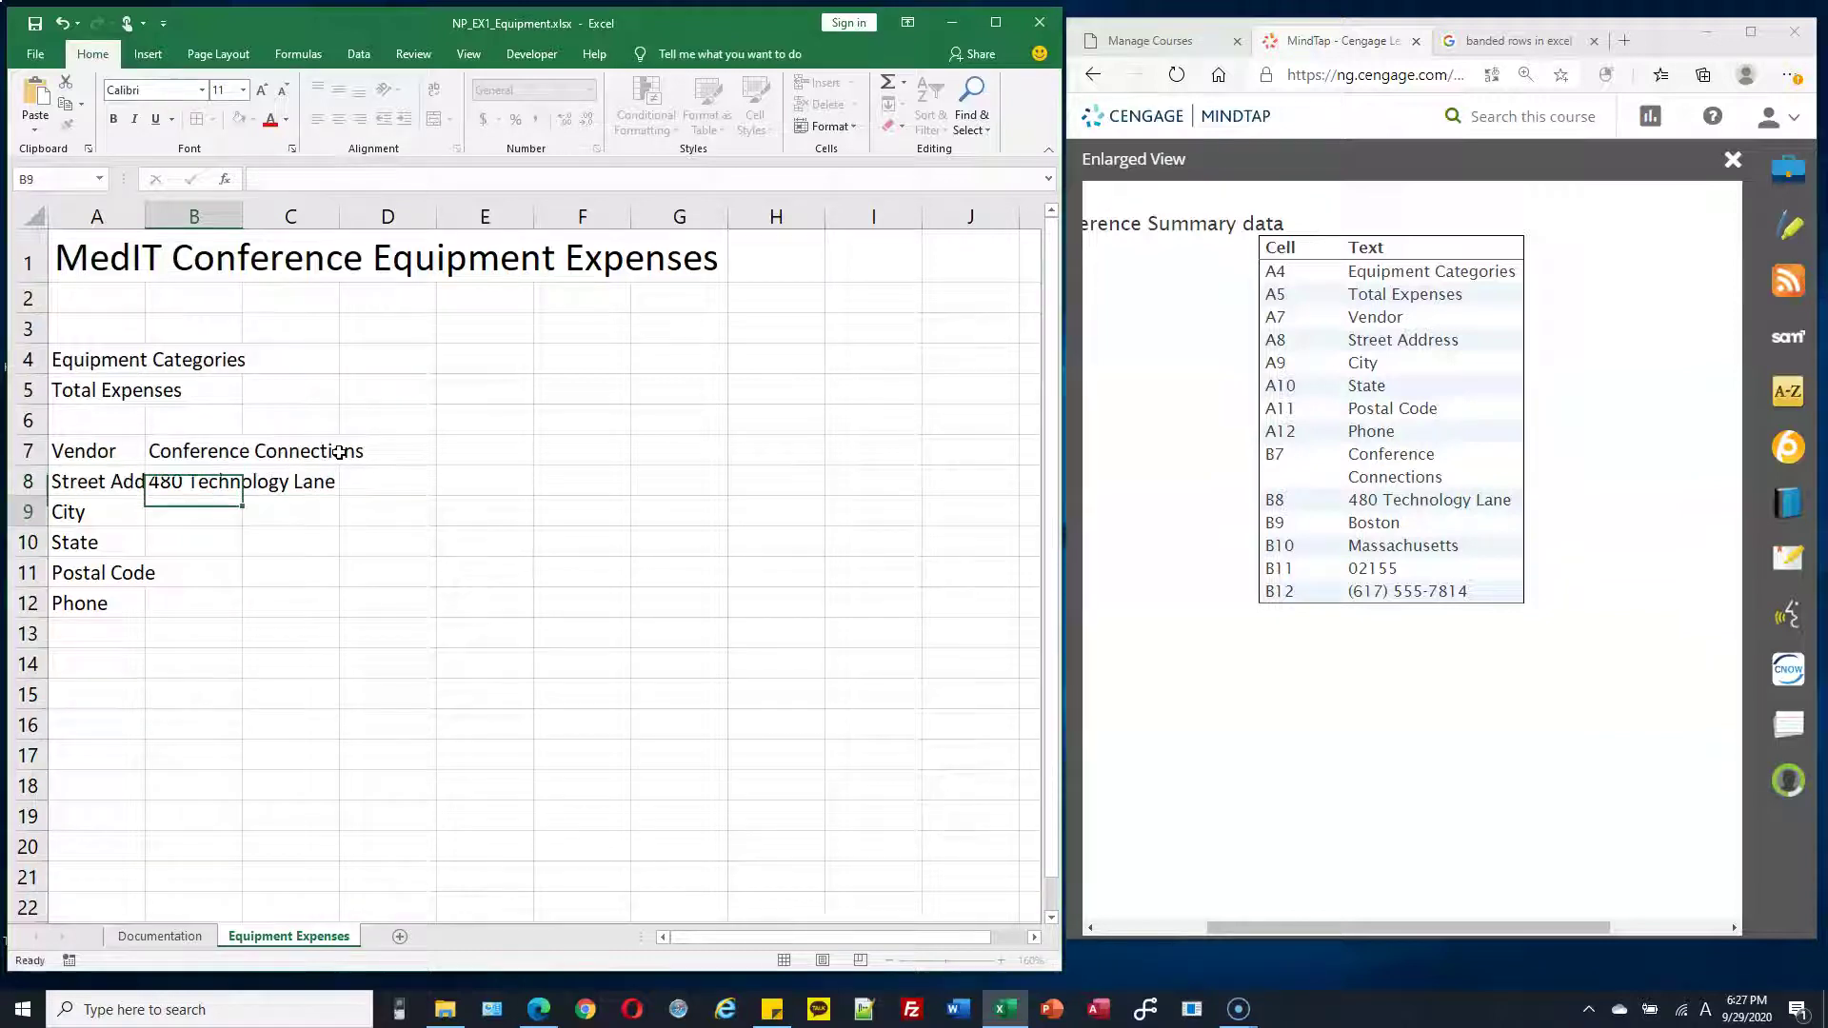
text(Boston)
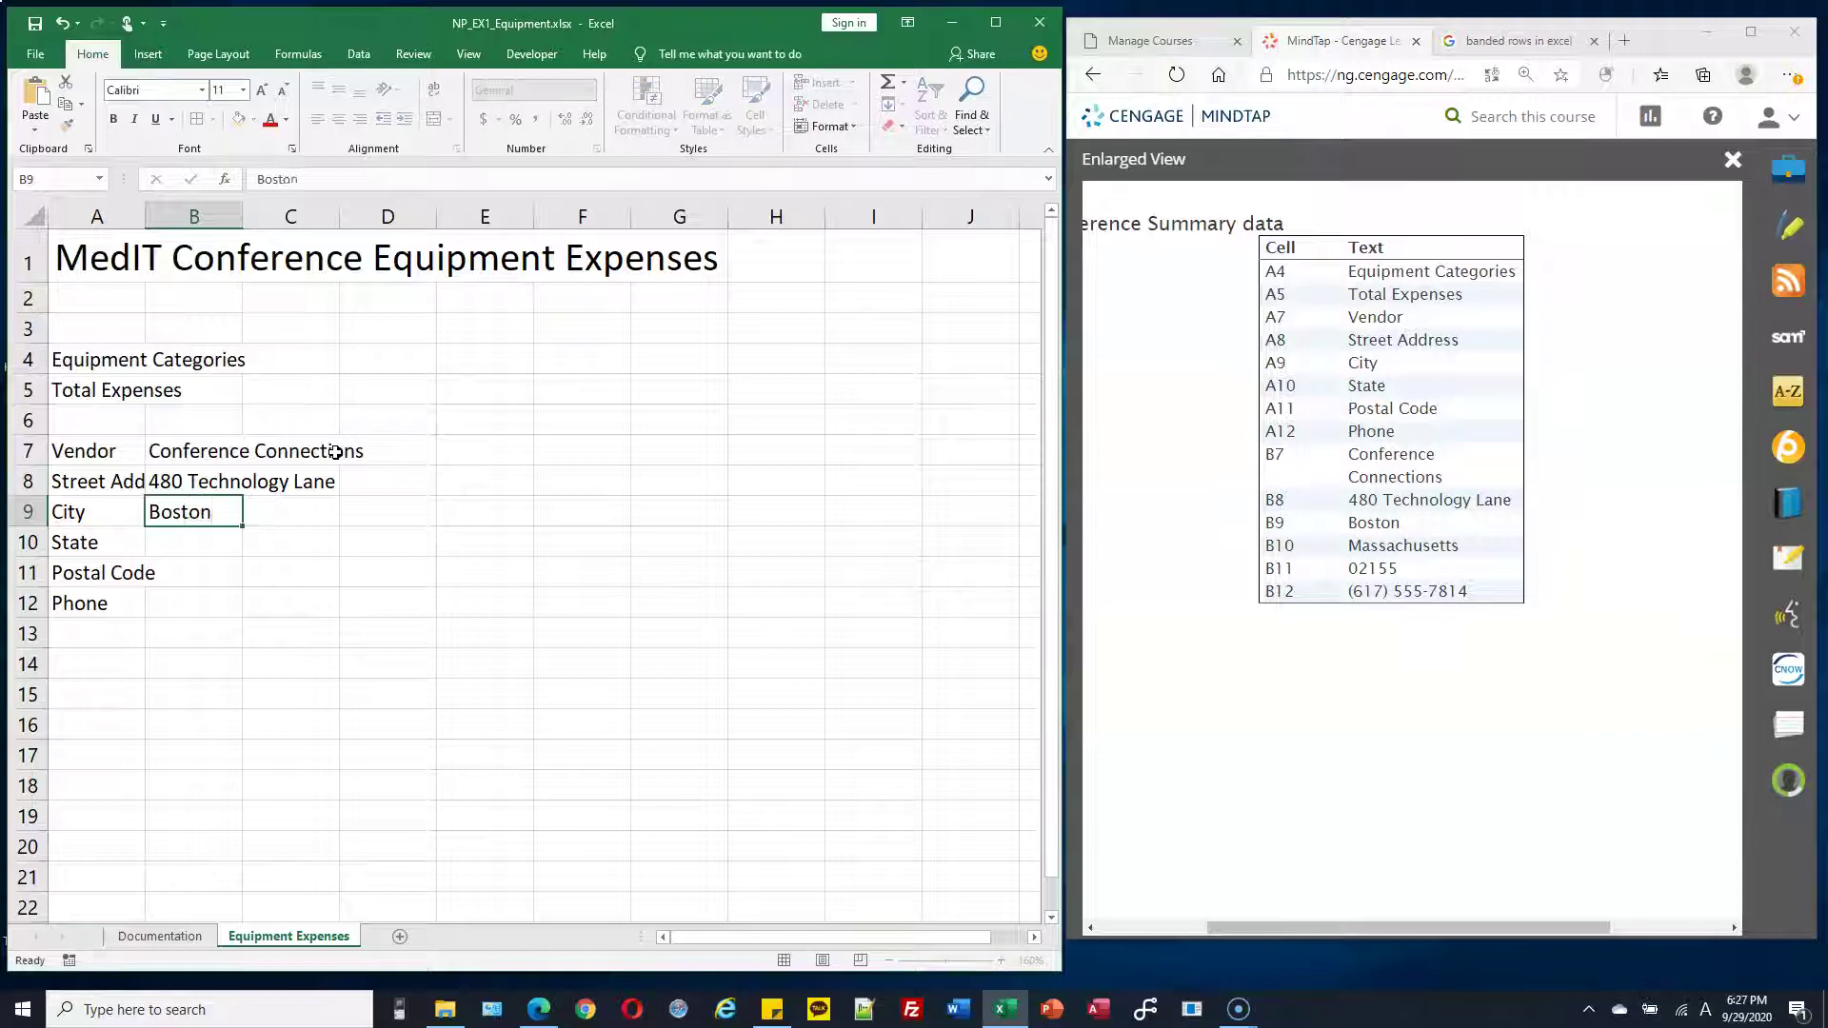
key(Return)
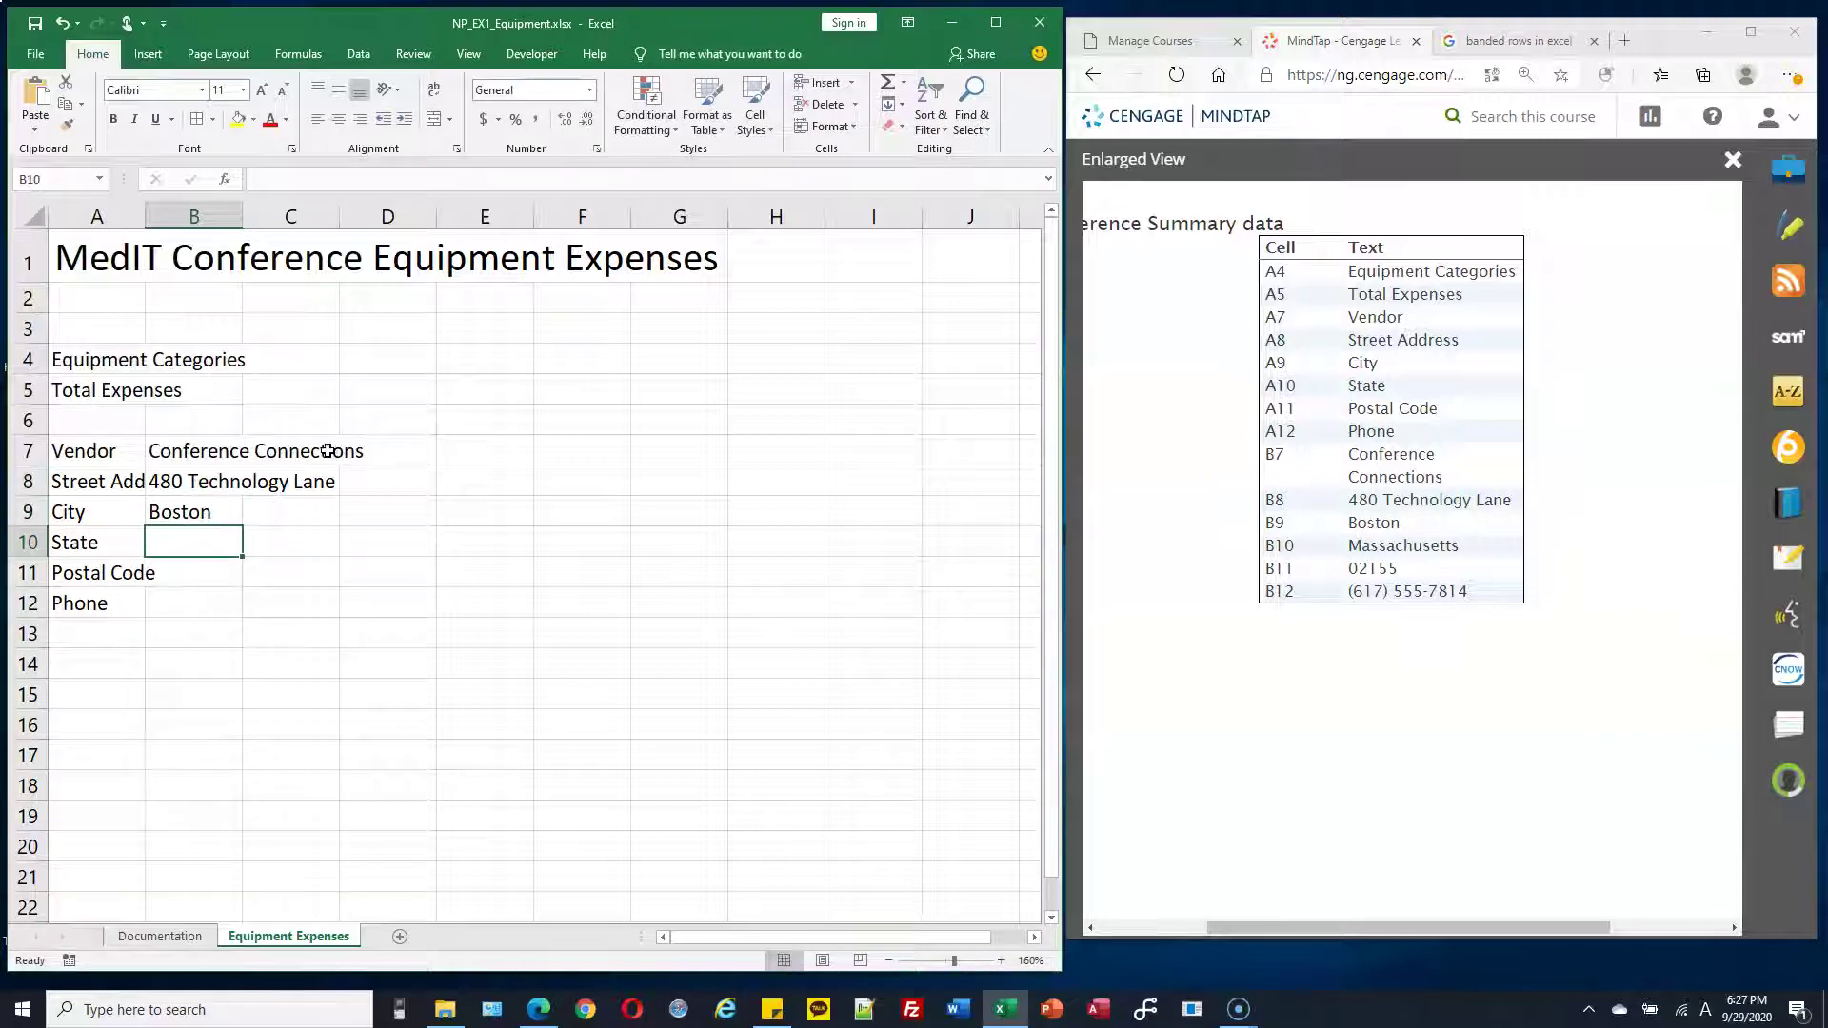
Enter the vendor's state, postal code and phone number in B10:B12
text(BM)
key(BackSpace)
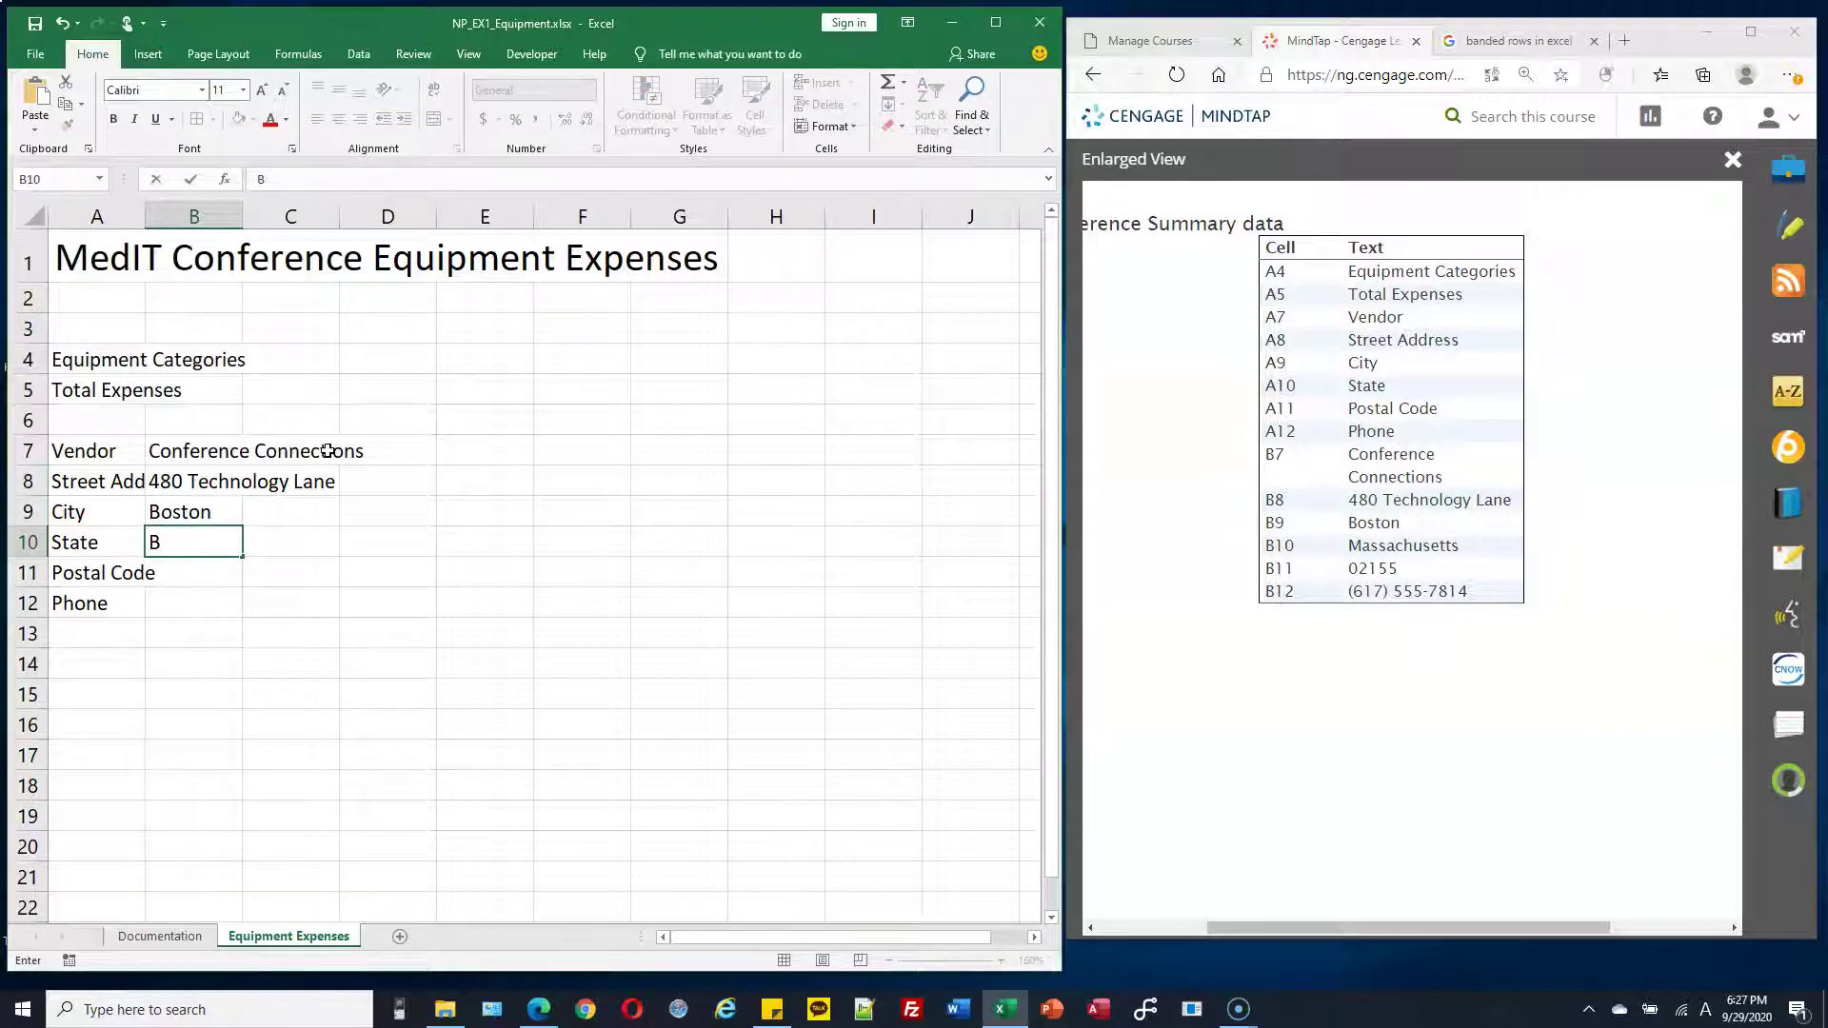
key(BackSpace)
text(Massachusetts)
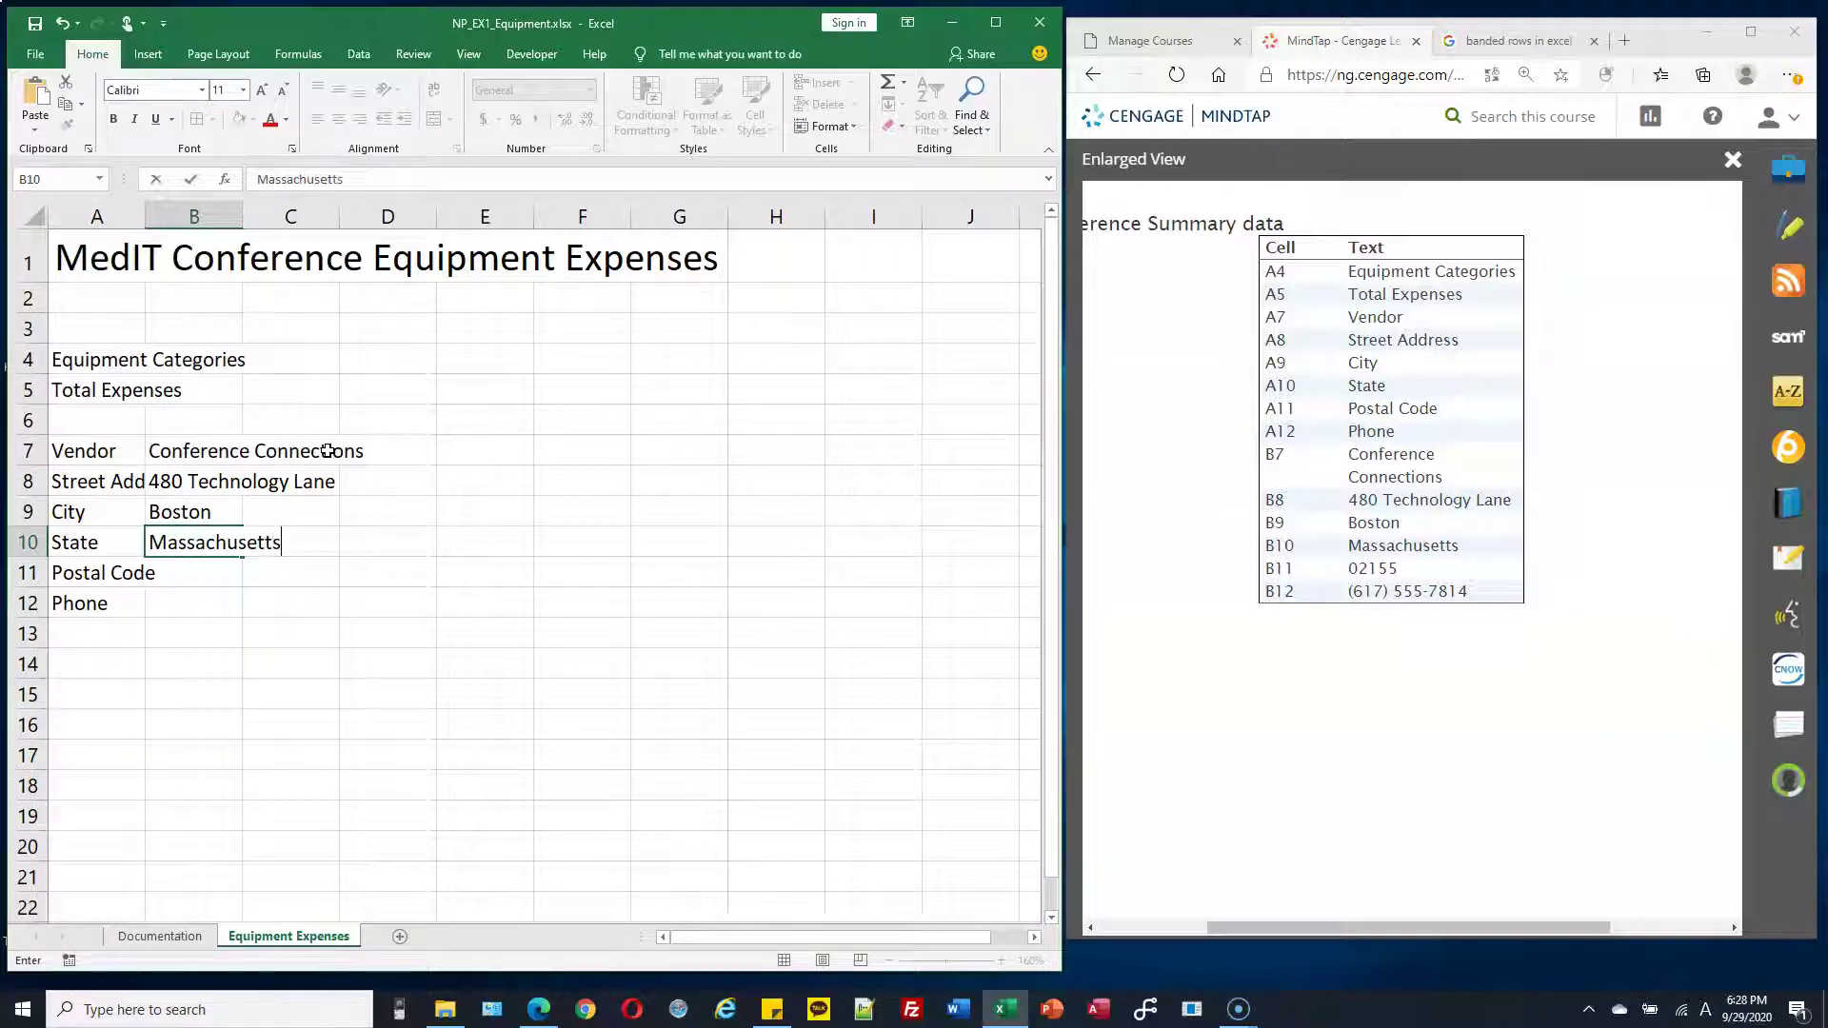
key(Return)
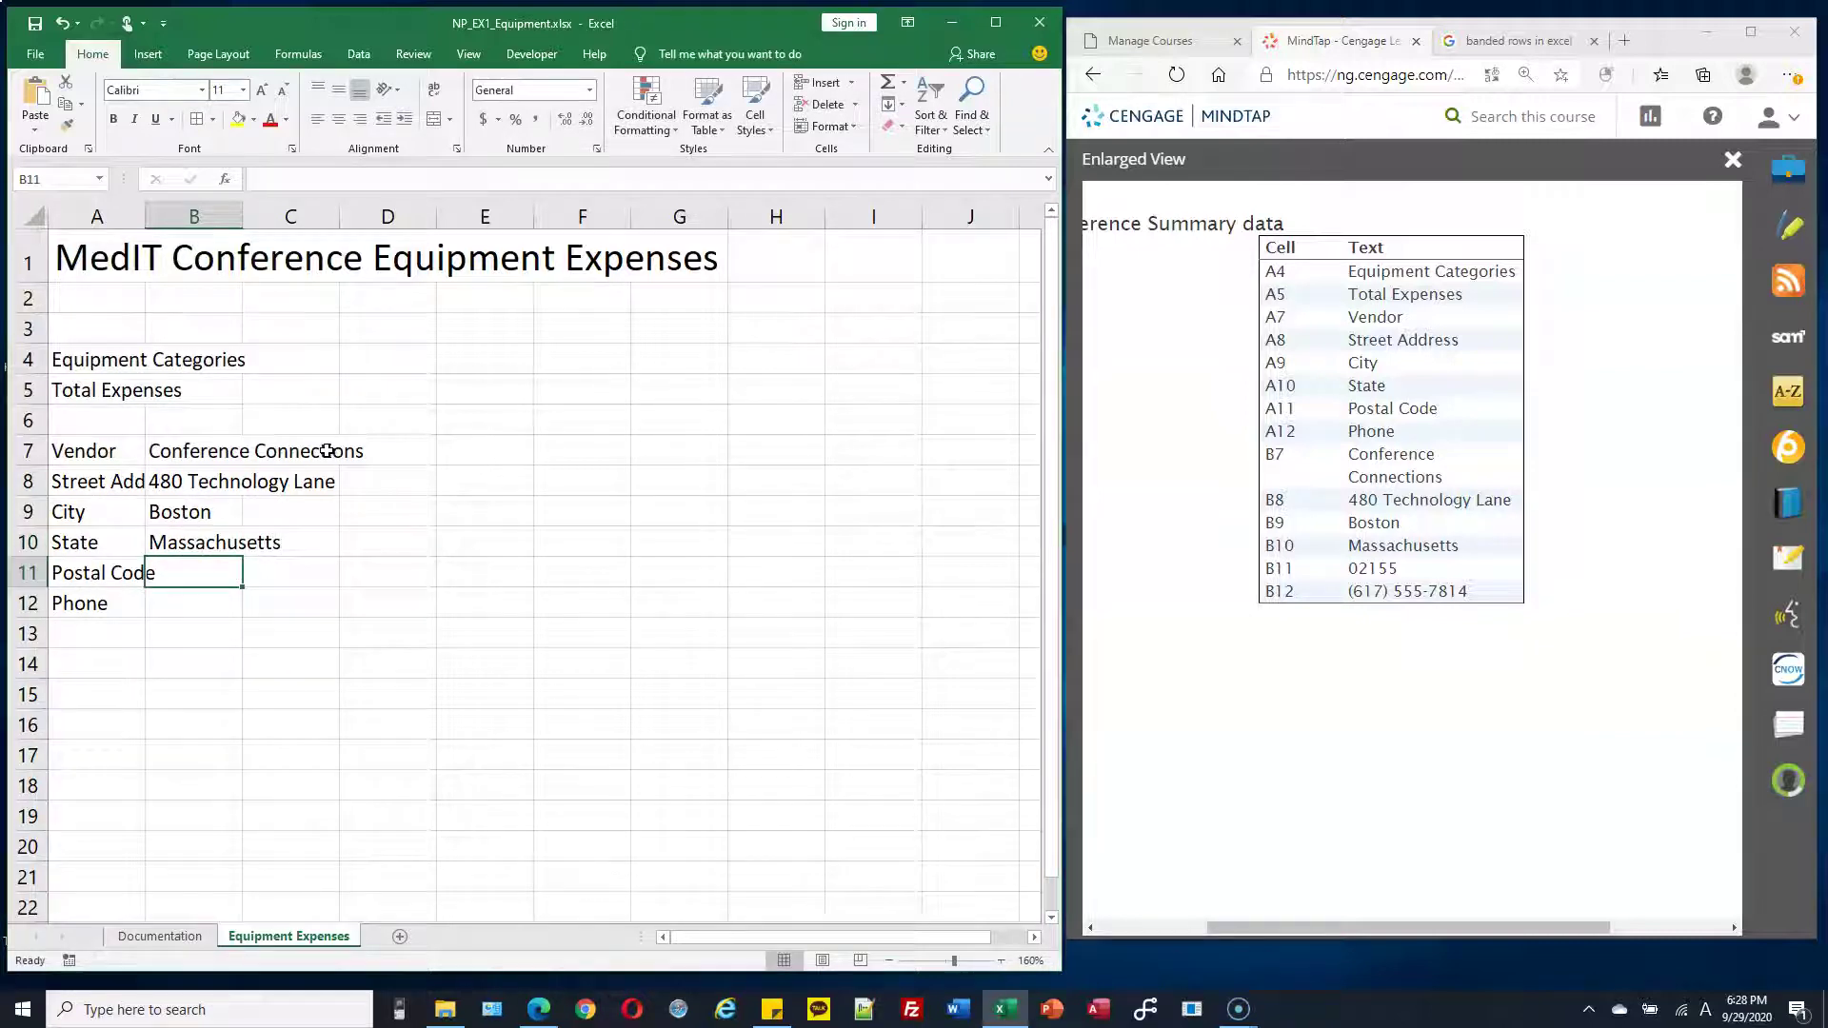
text(02)
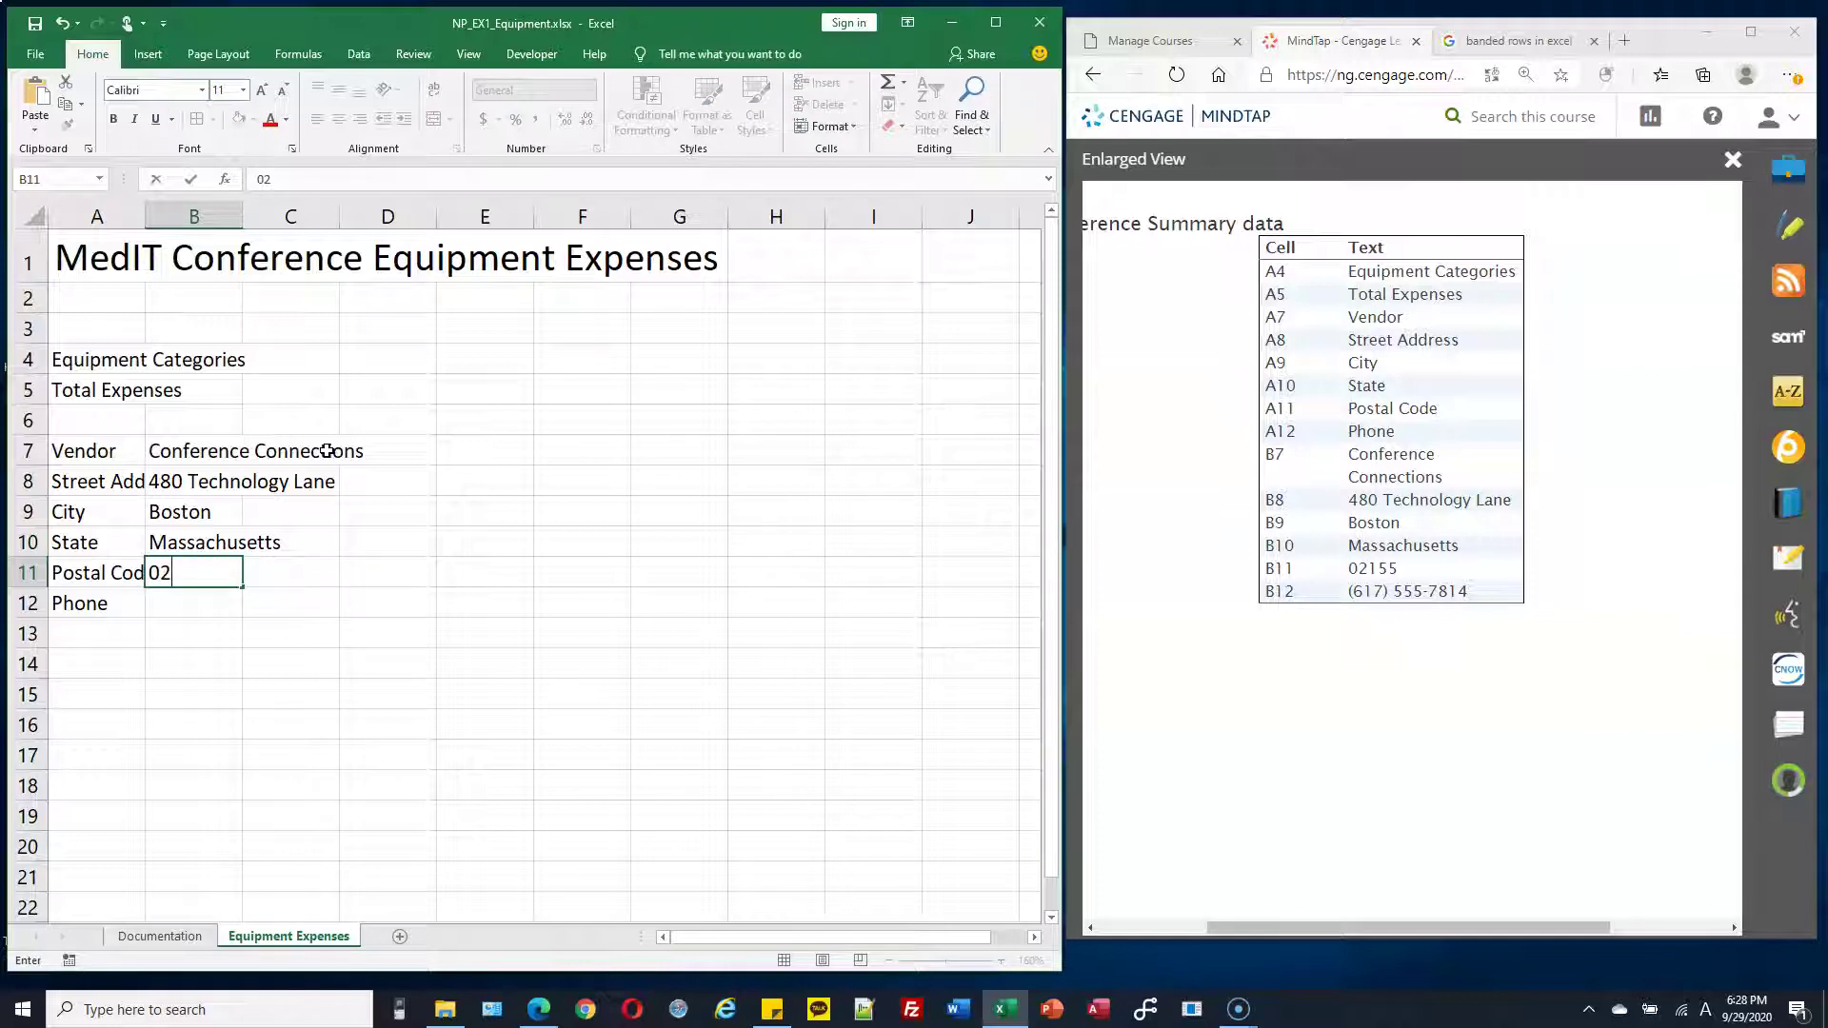
text(155)
key(Return)
text(()
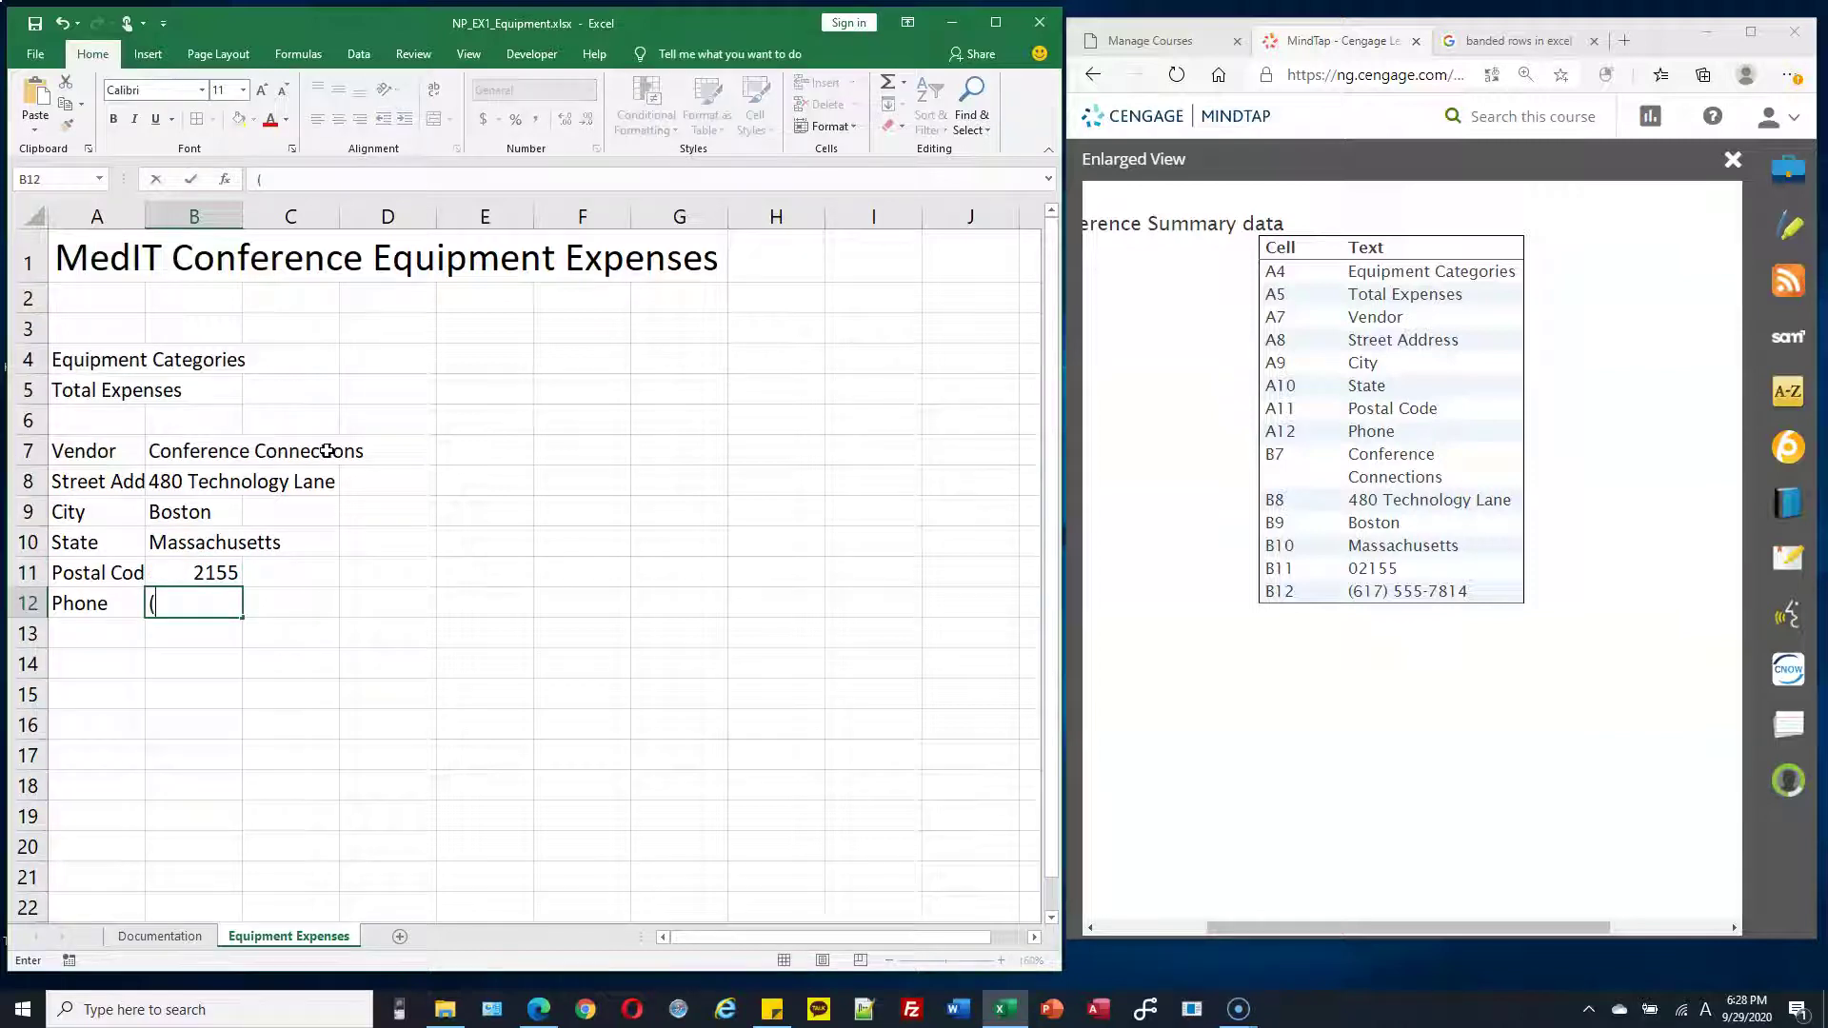
text(6170 555-7814)
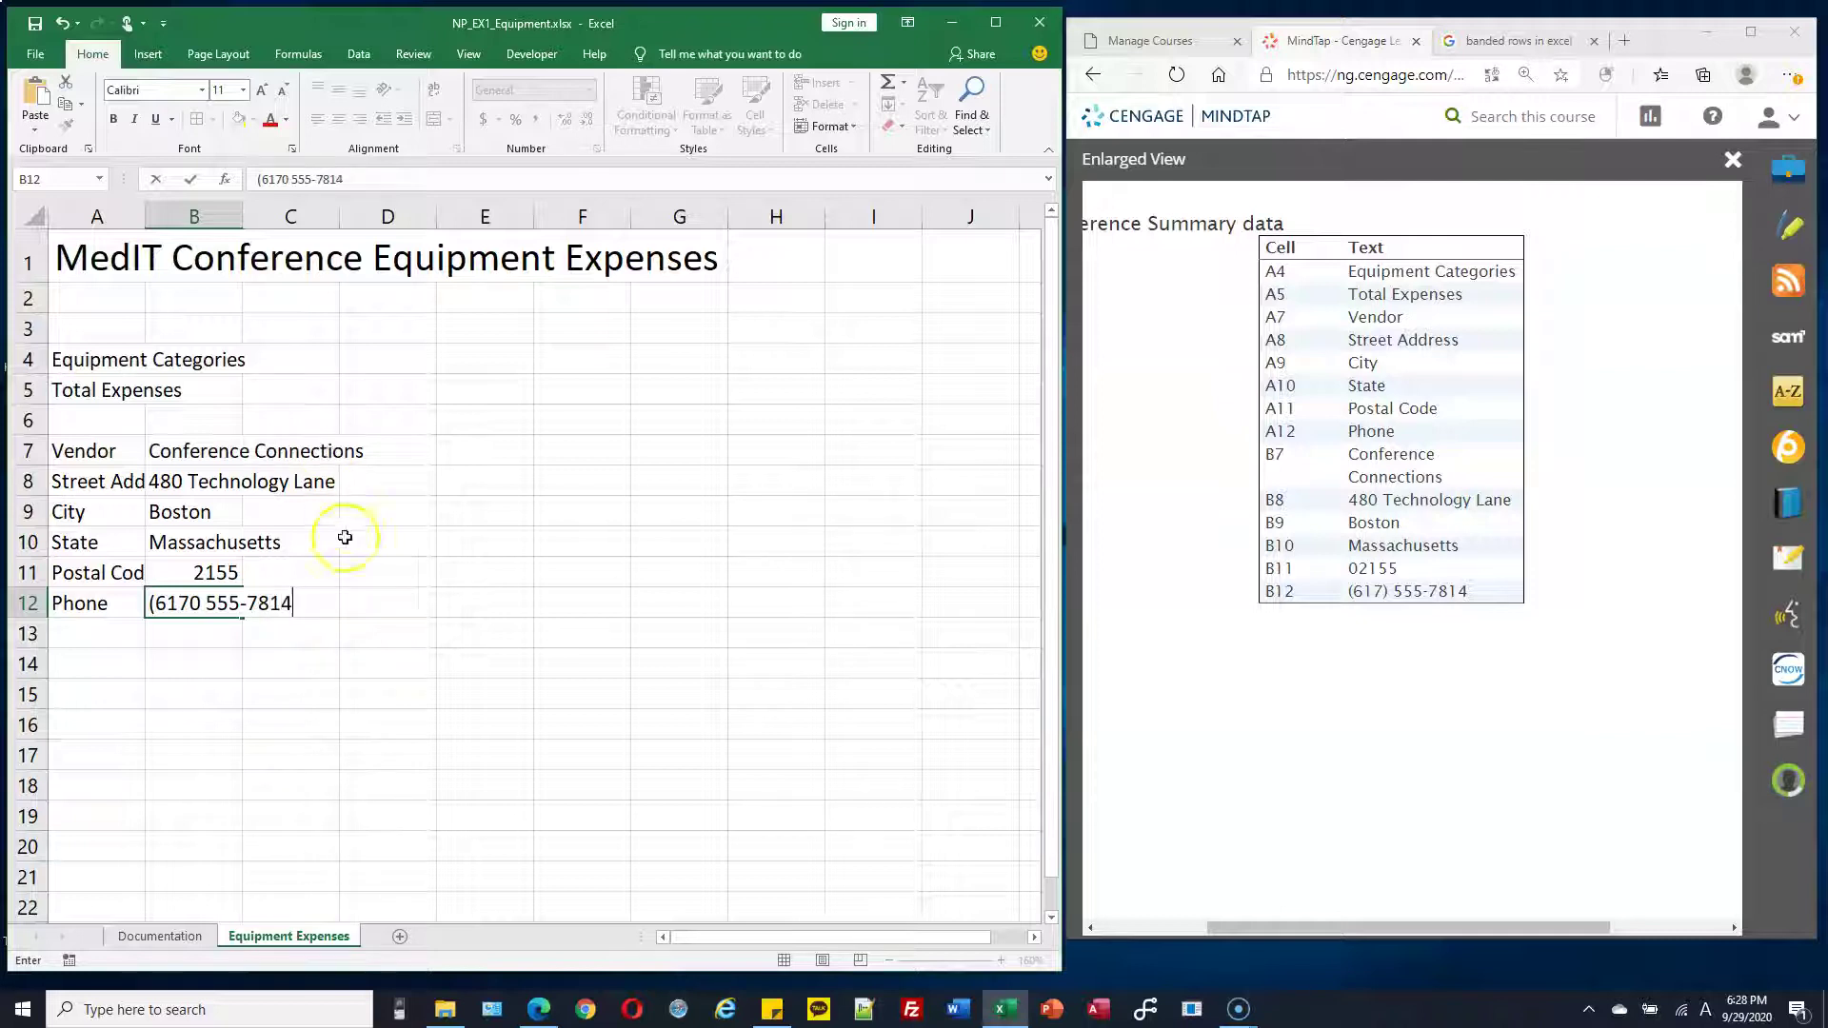
click(367, 569)
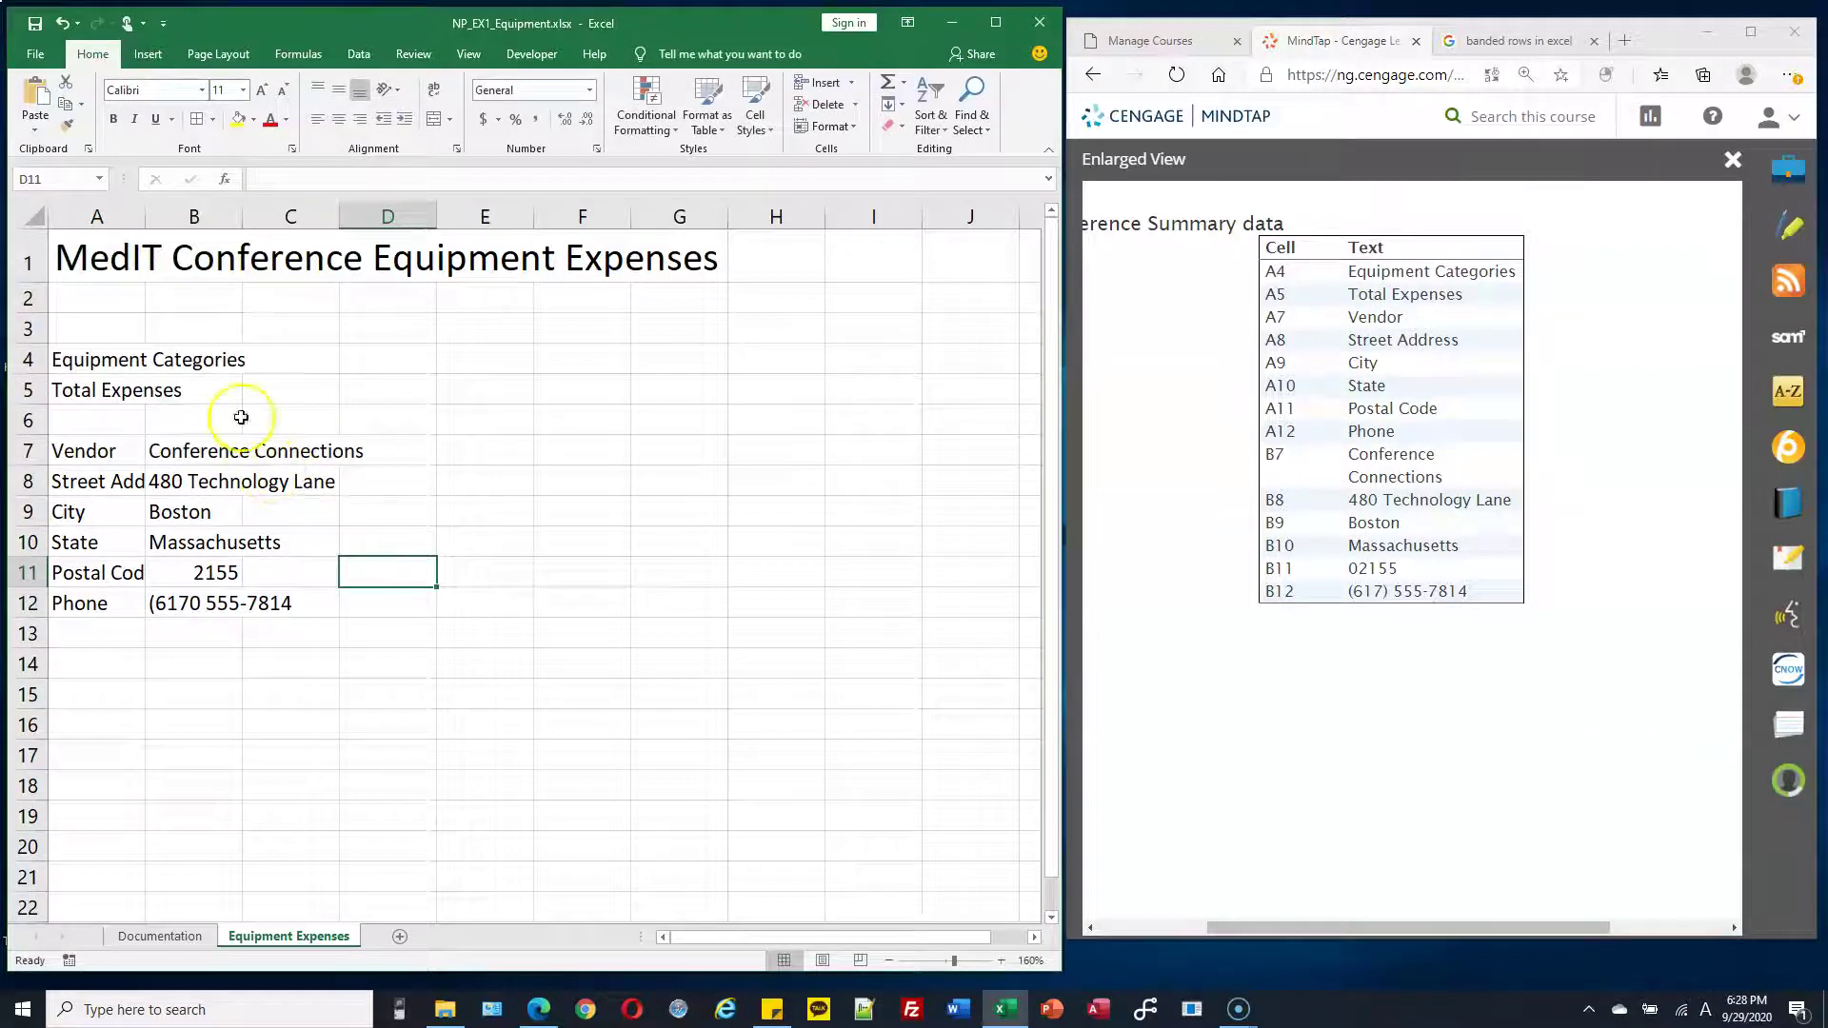
click(114, 358)
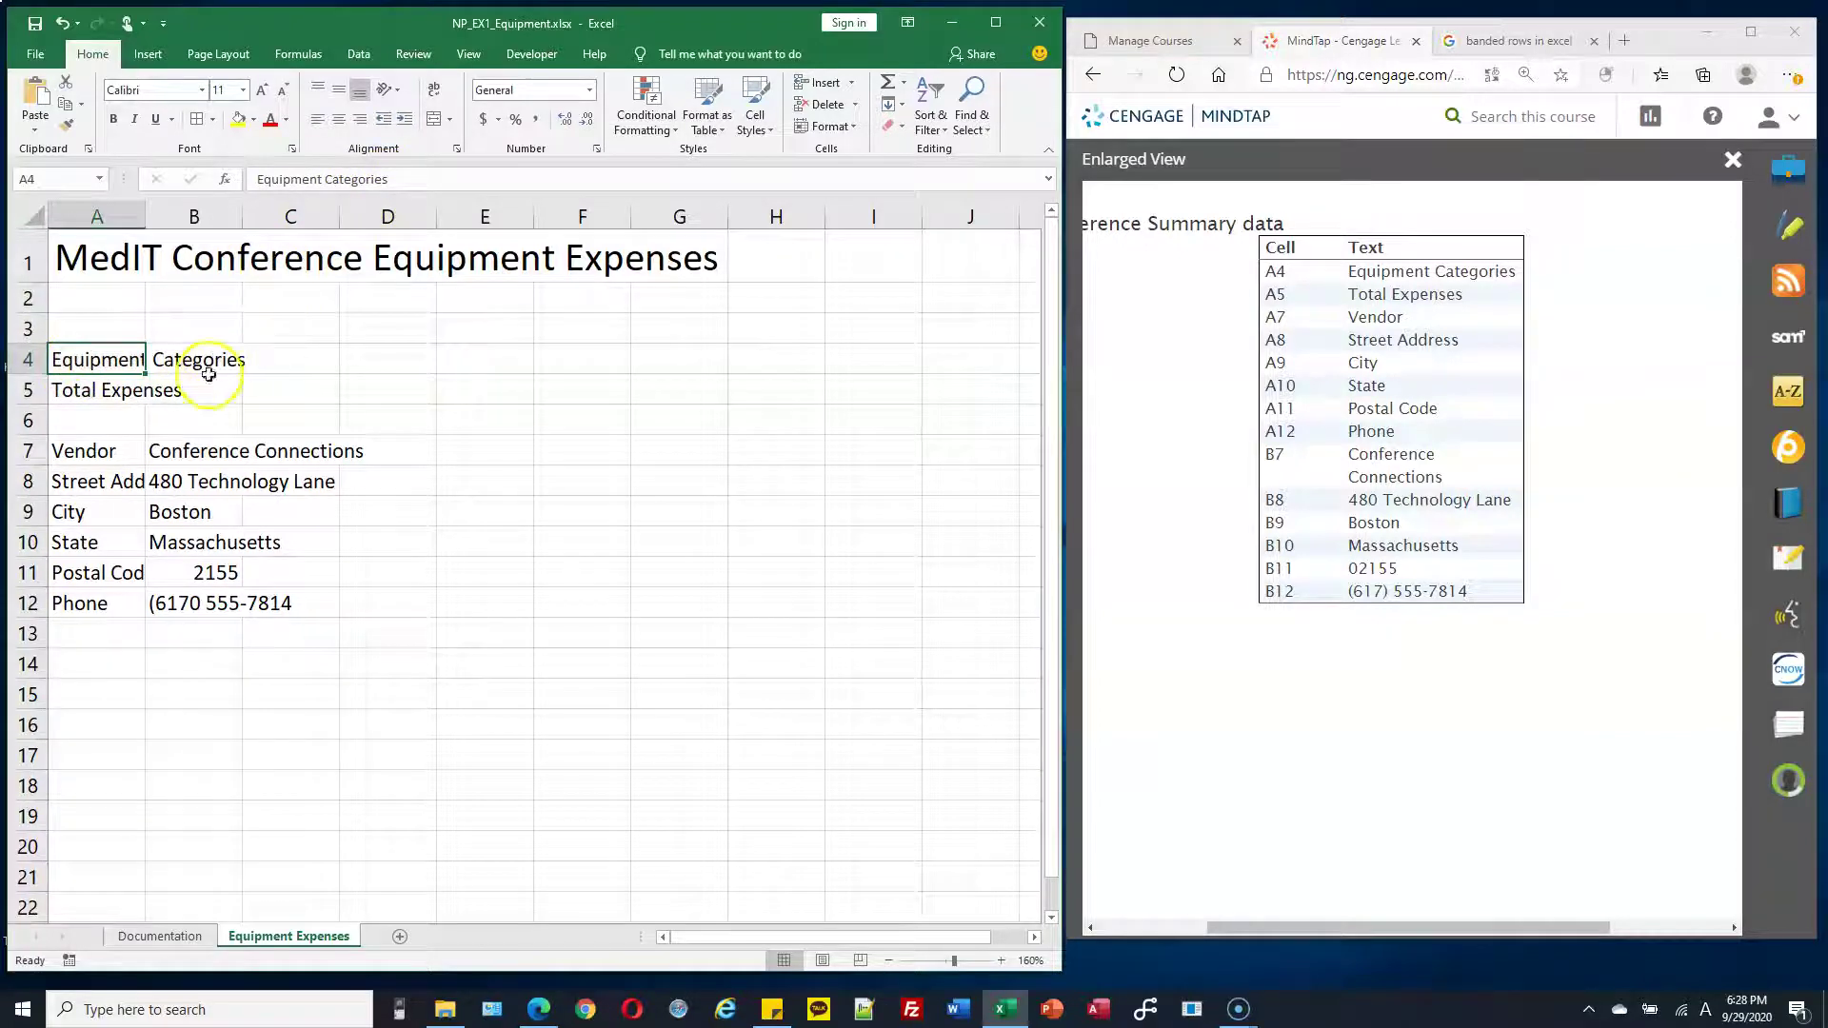
click(102, 482)
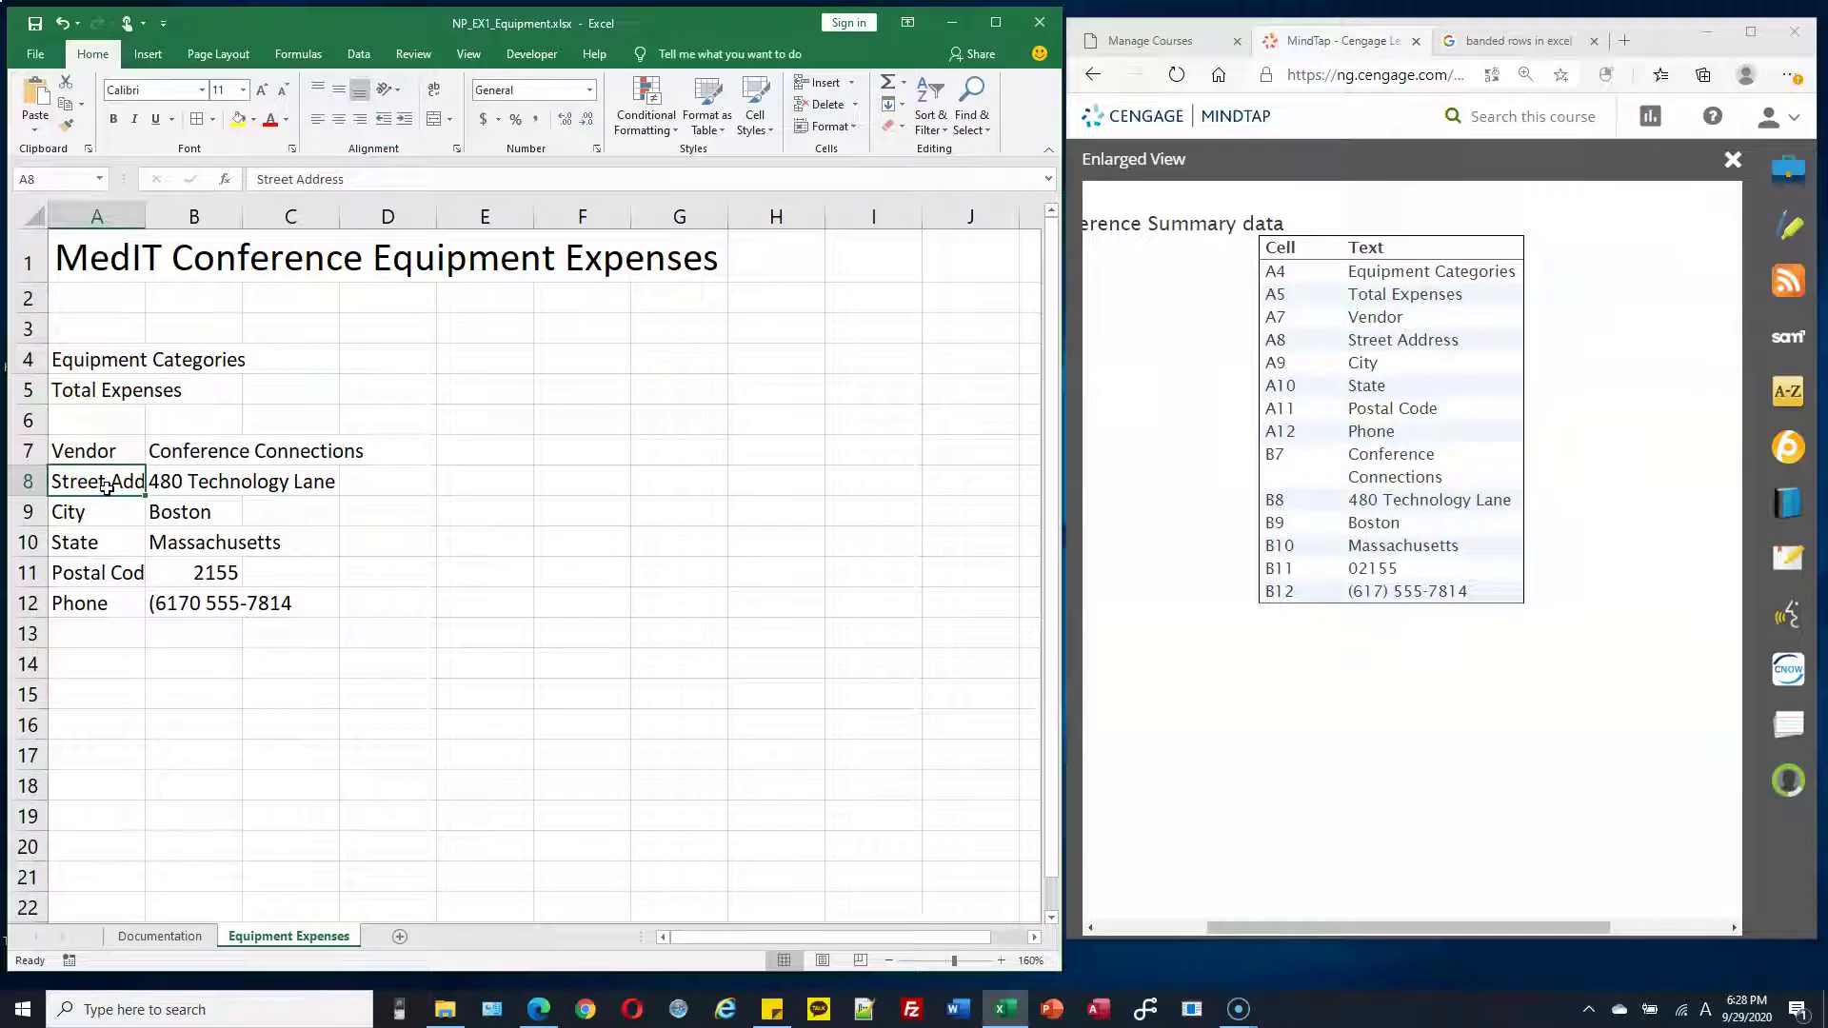
double_click(106, 481)
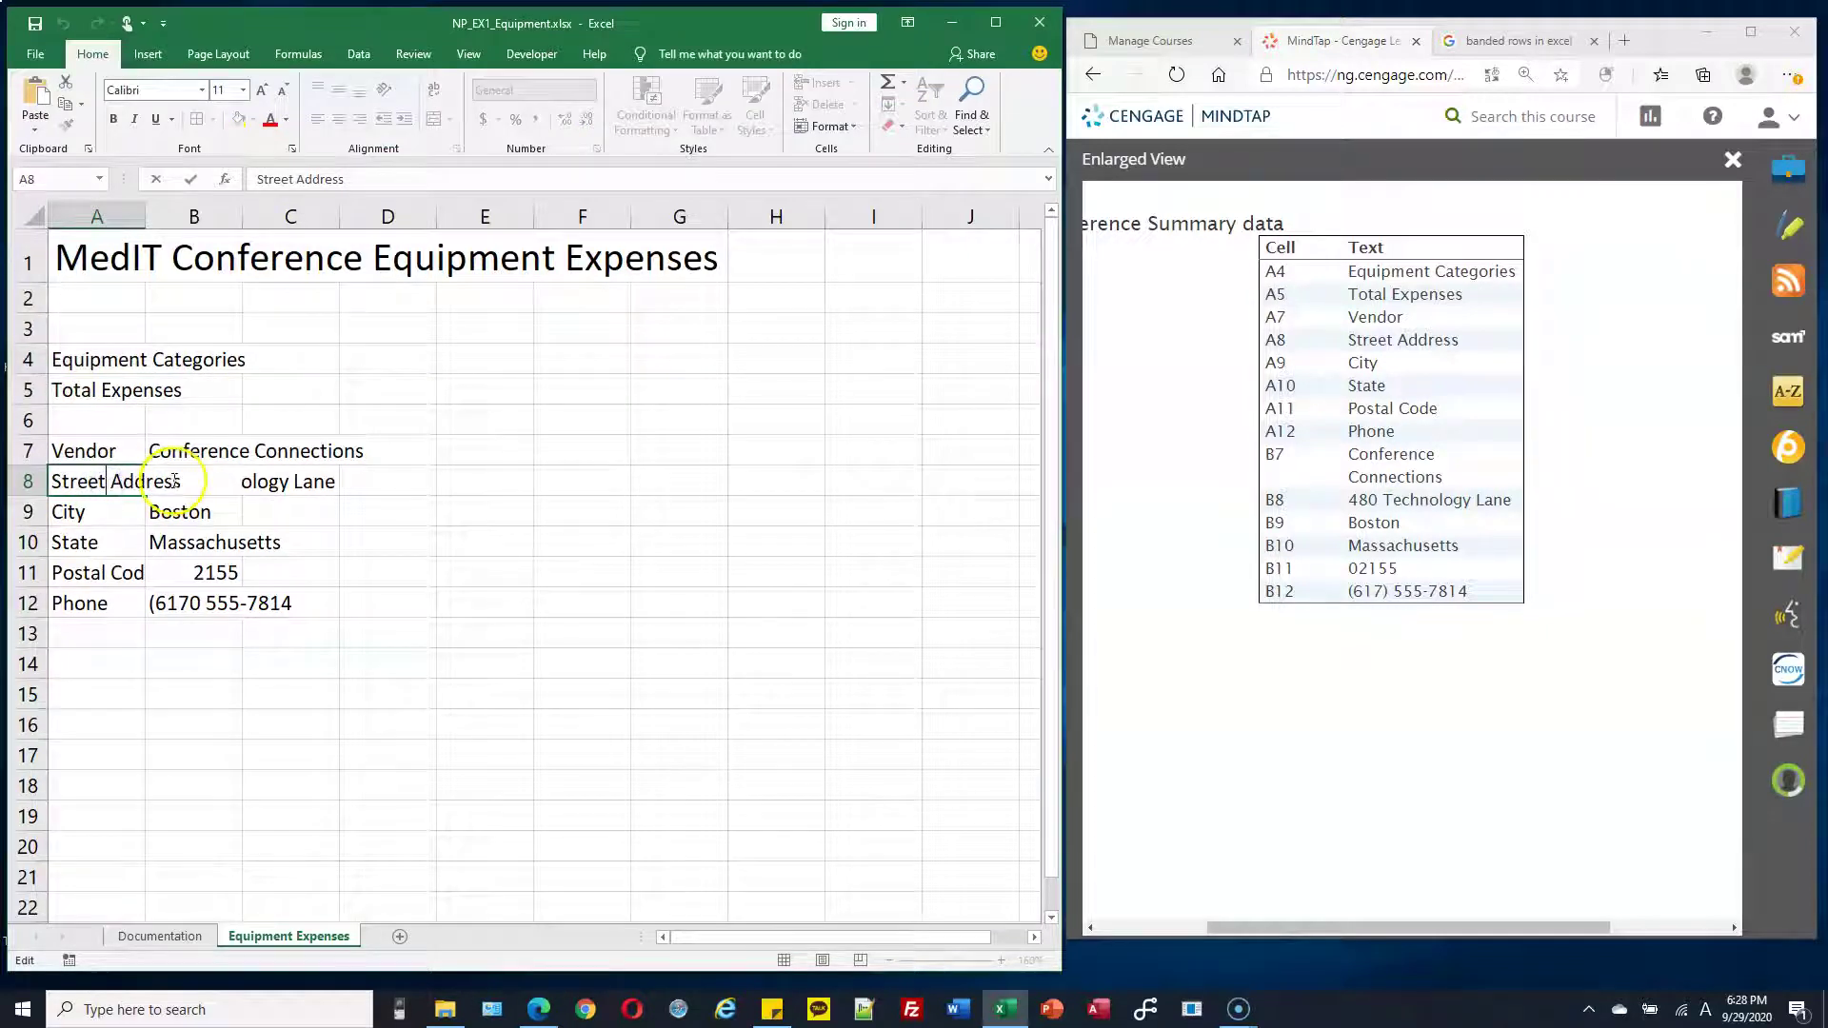
key(Escape)
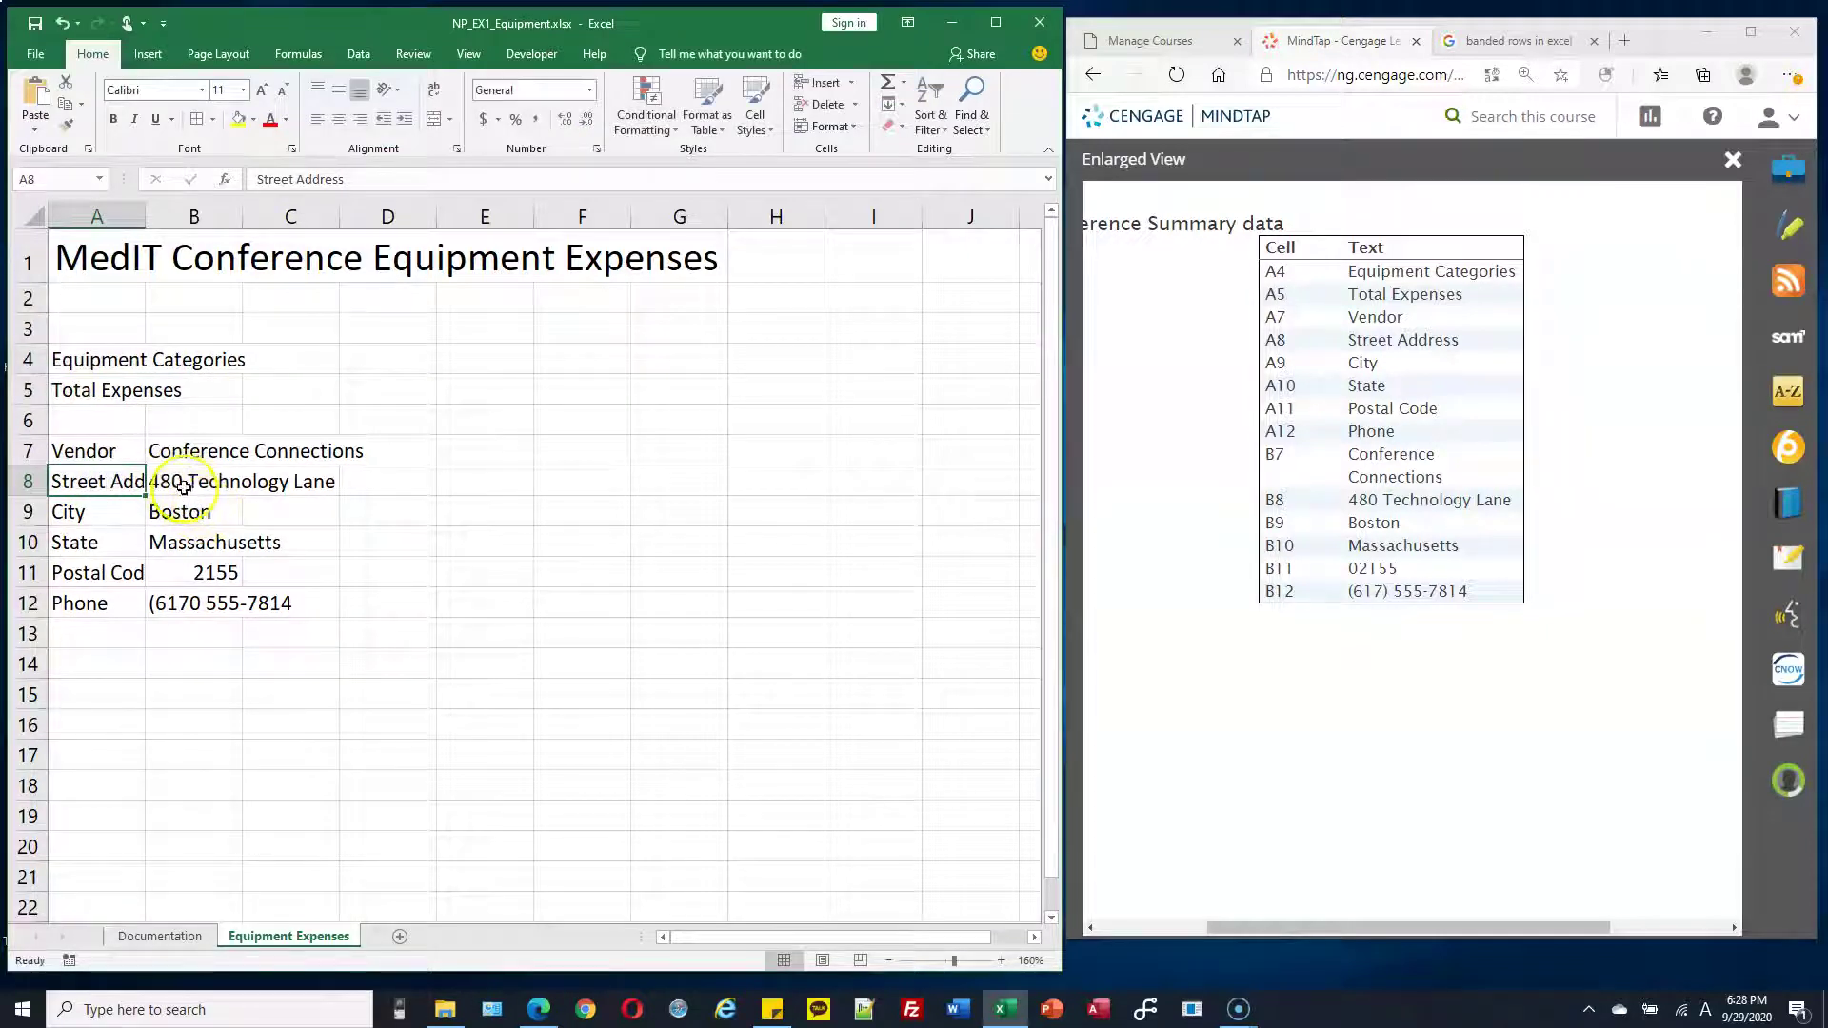
click(183, 480)
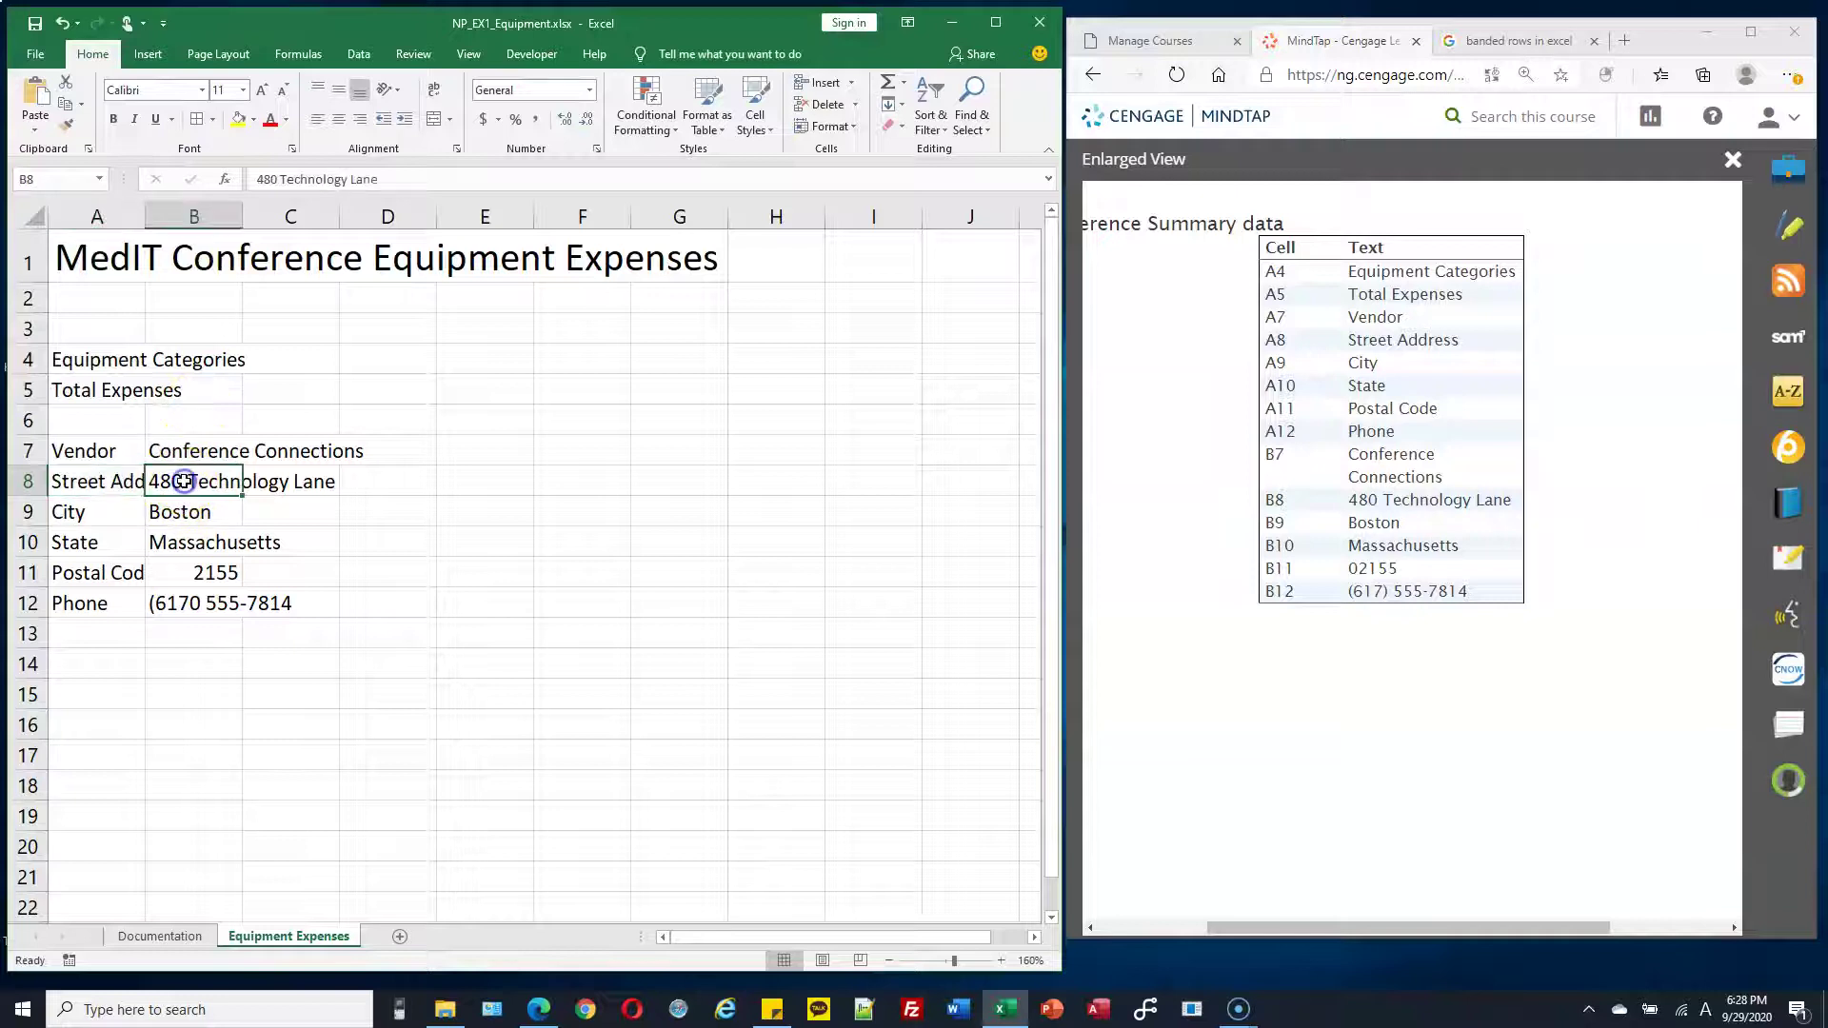
double_click(150, 483)
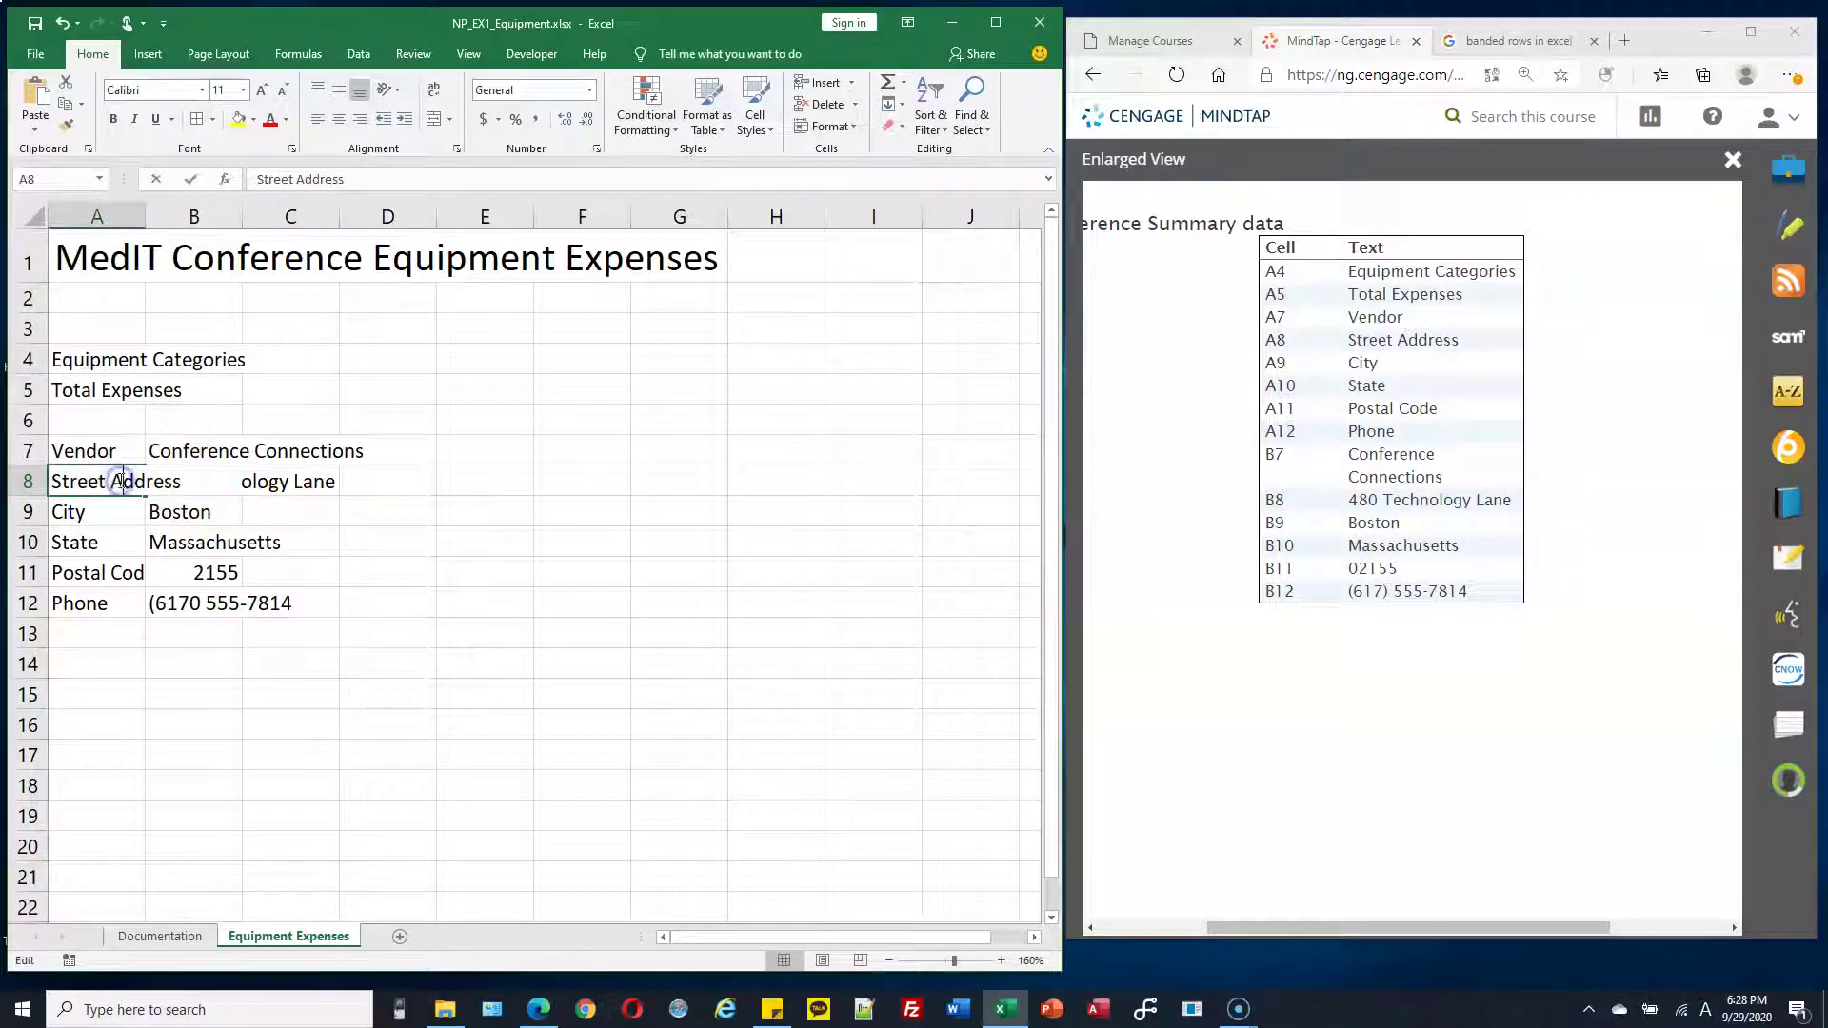
drag(146, 484, 189, 481)
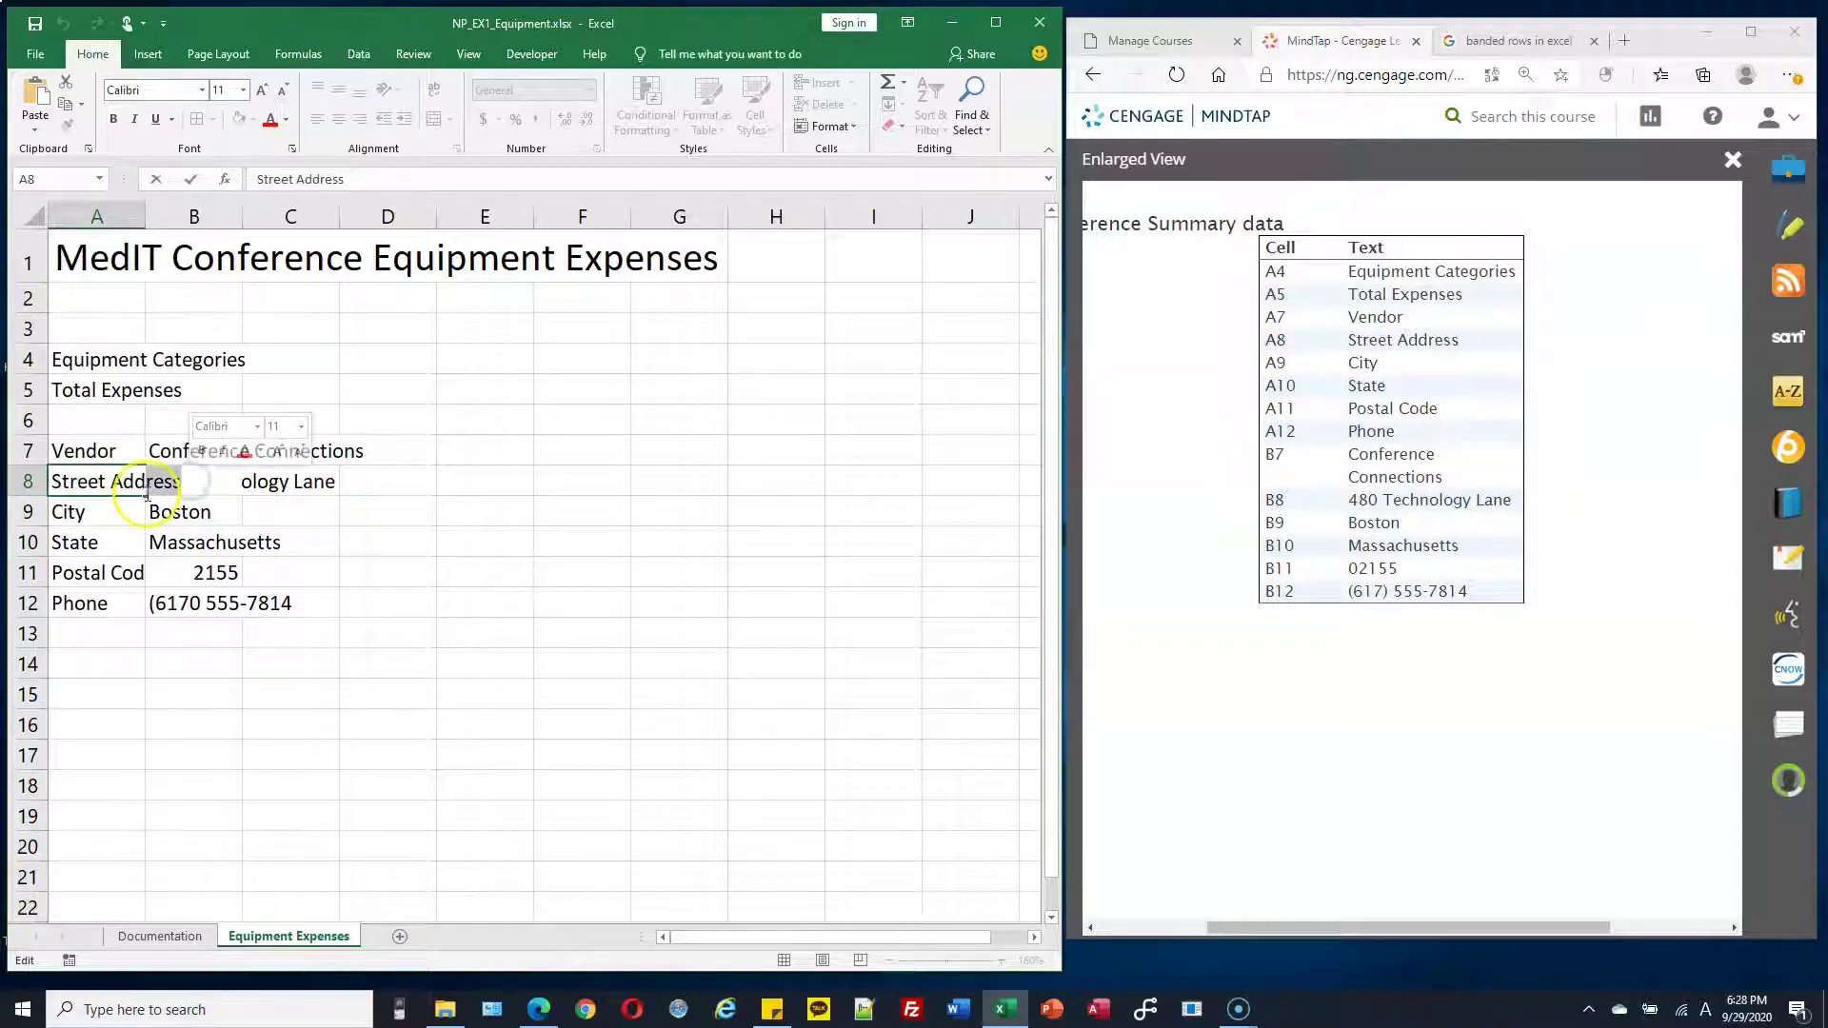
click(188, 511)
click(139, 484)
click(154, 484)
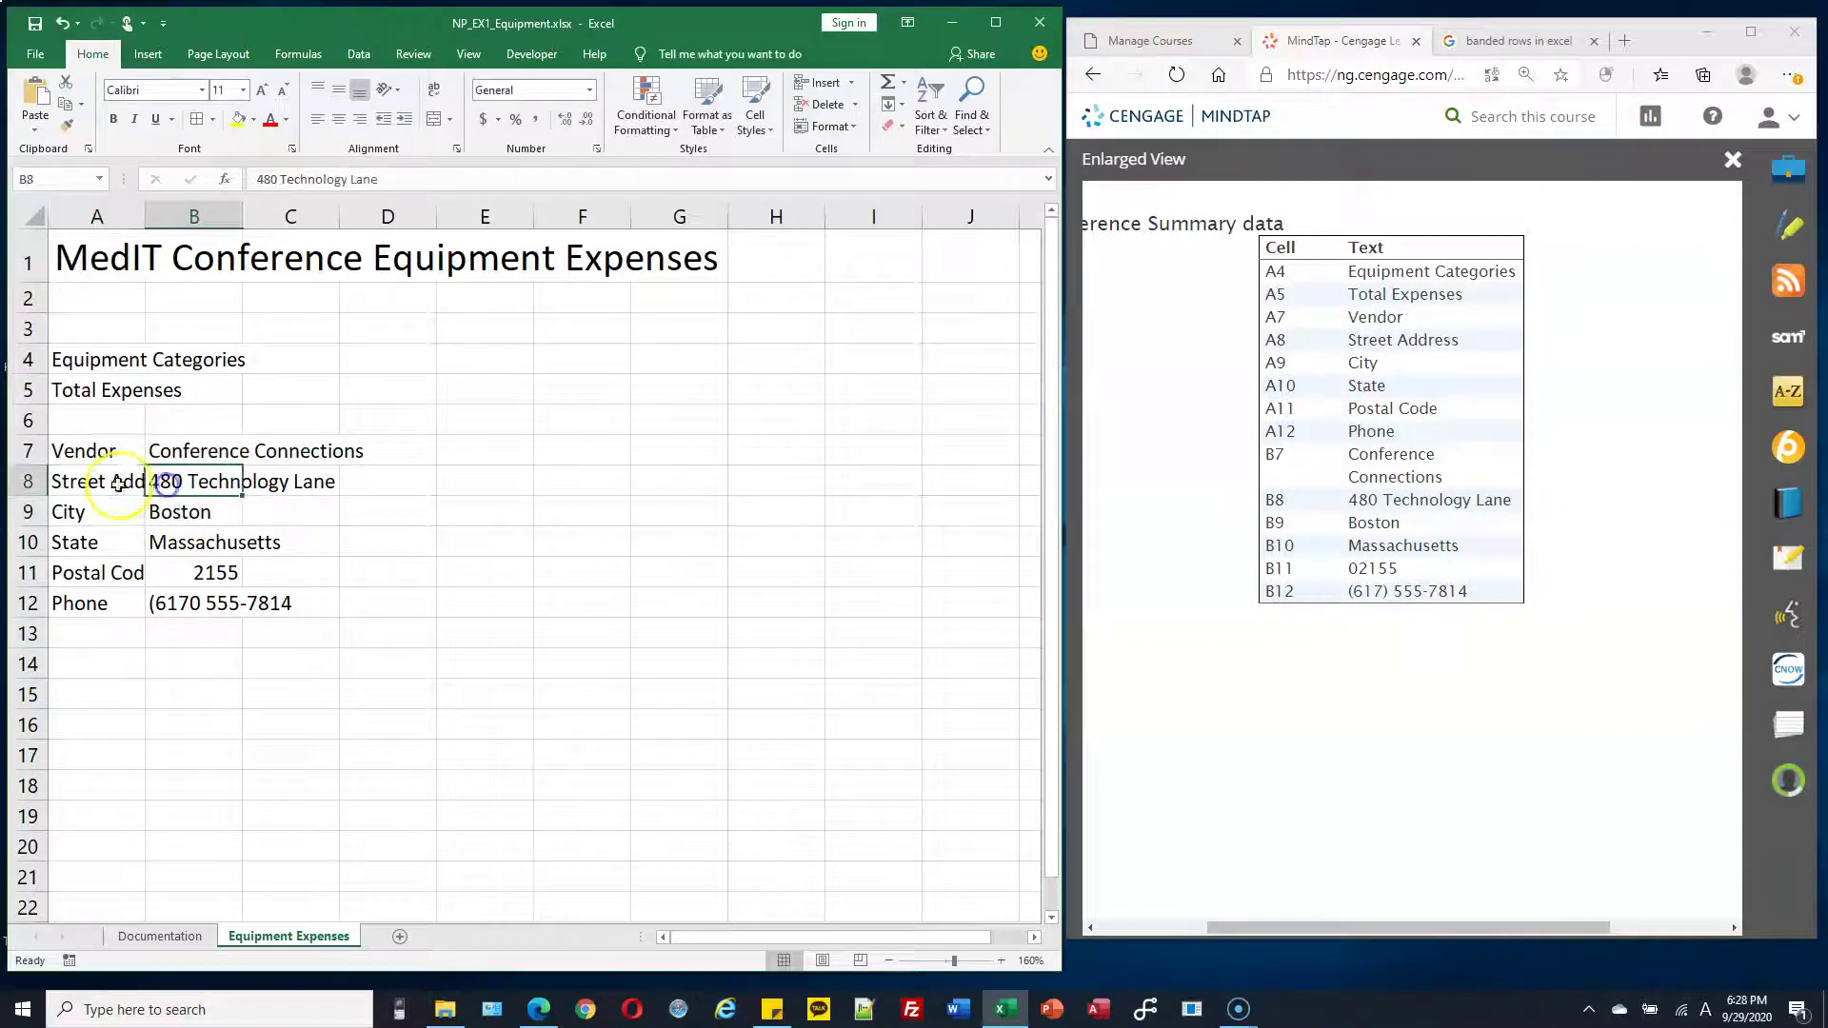
click(139, 484)
click(169, 484)
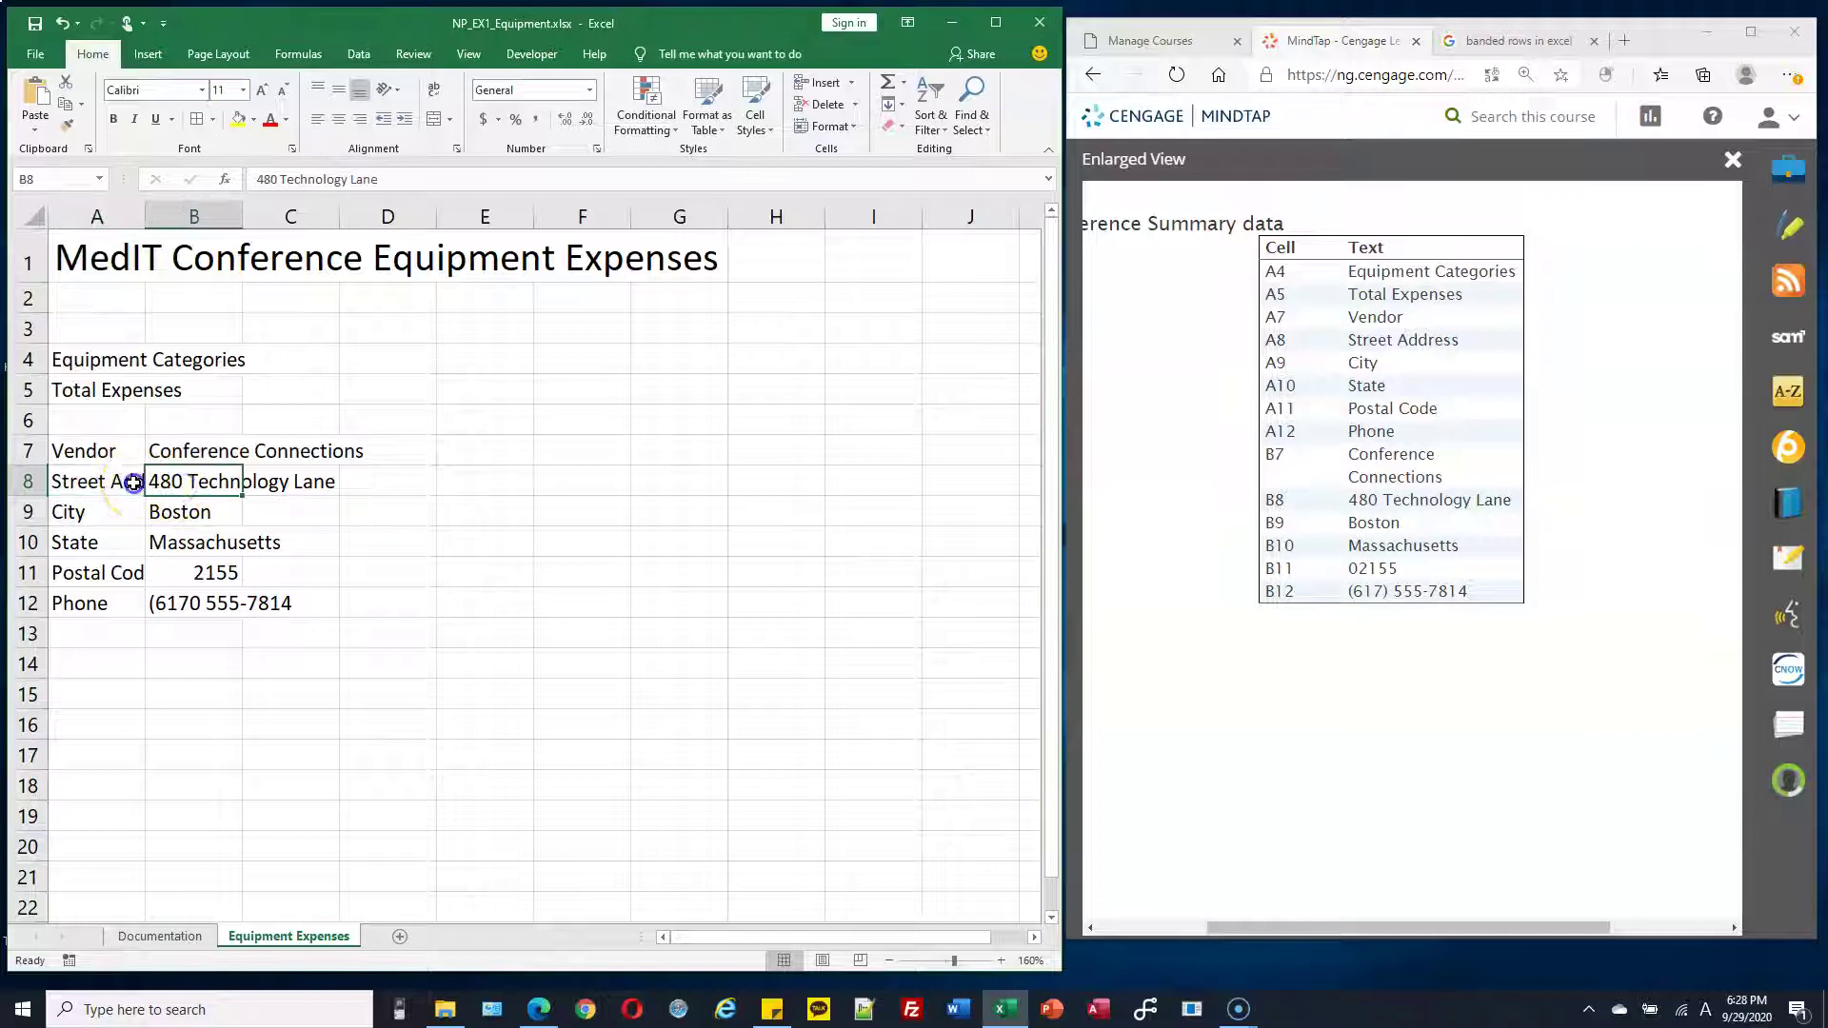
double_click(137, 483)
drag(182, 482, 51, 483)
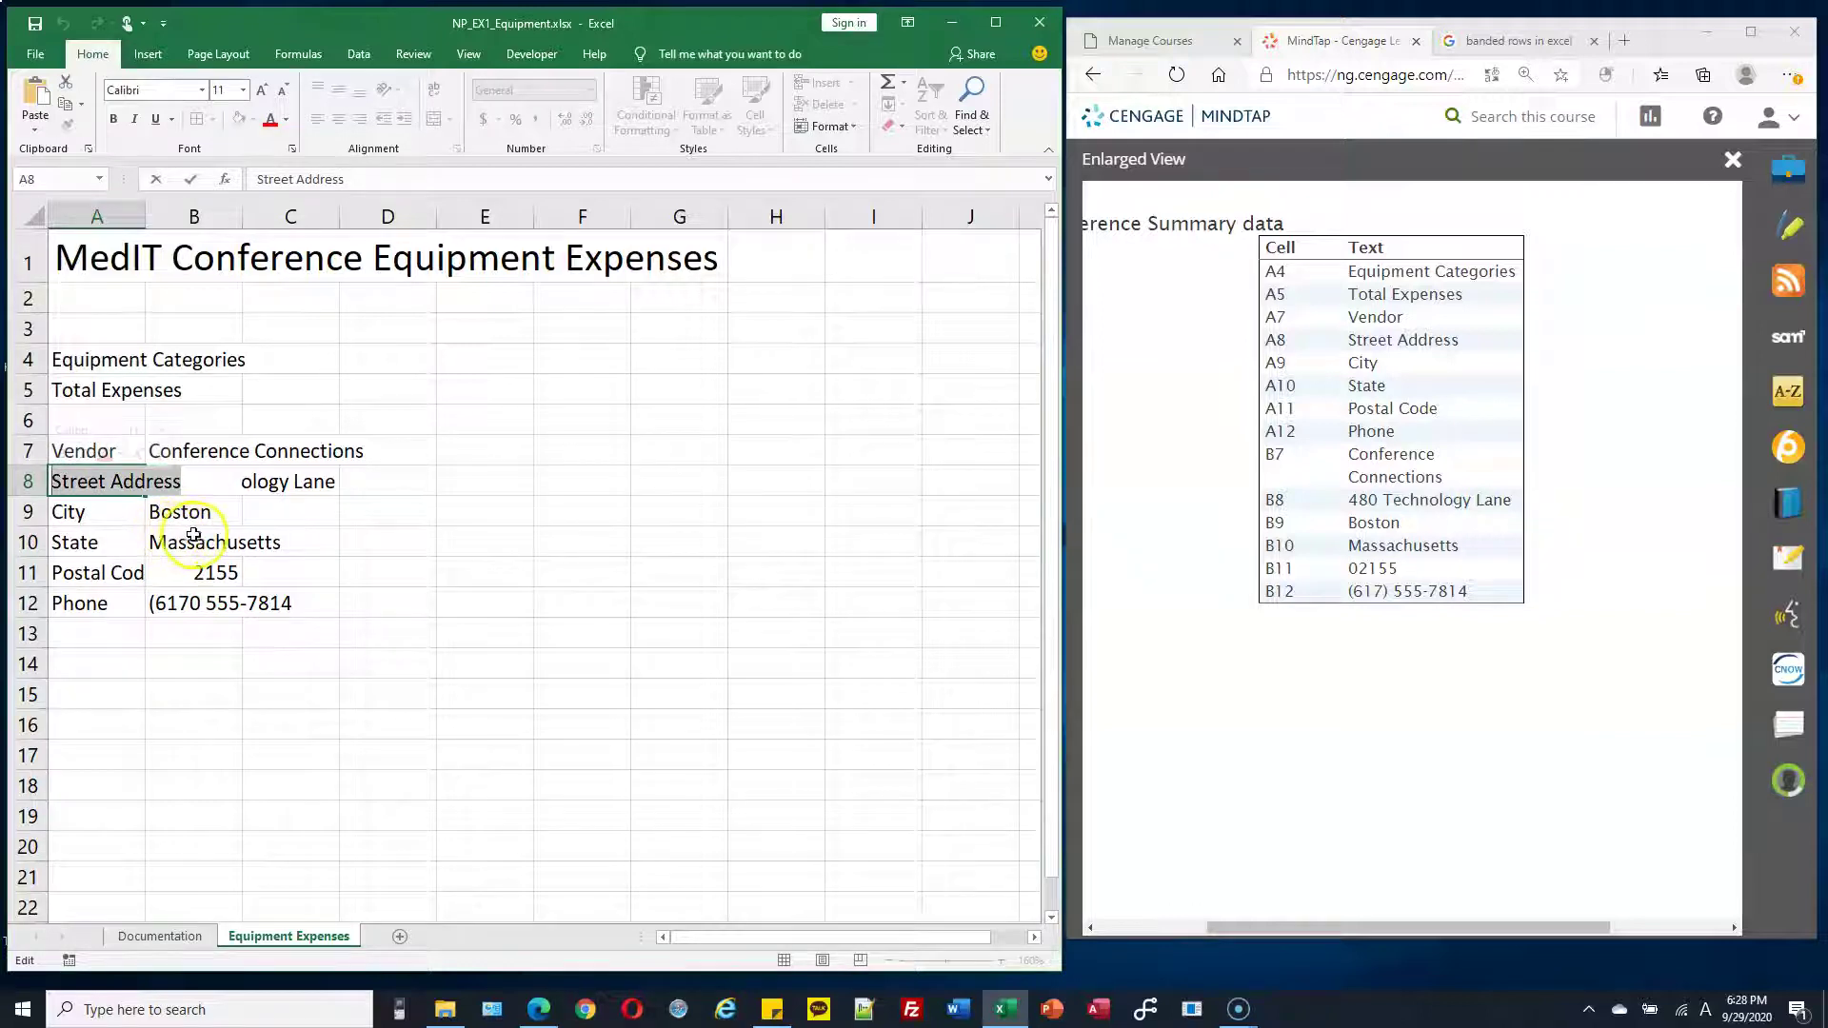
key(Escape)
click(209, 524)
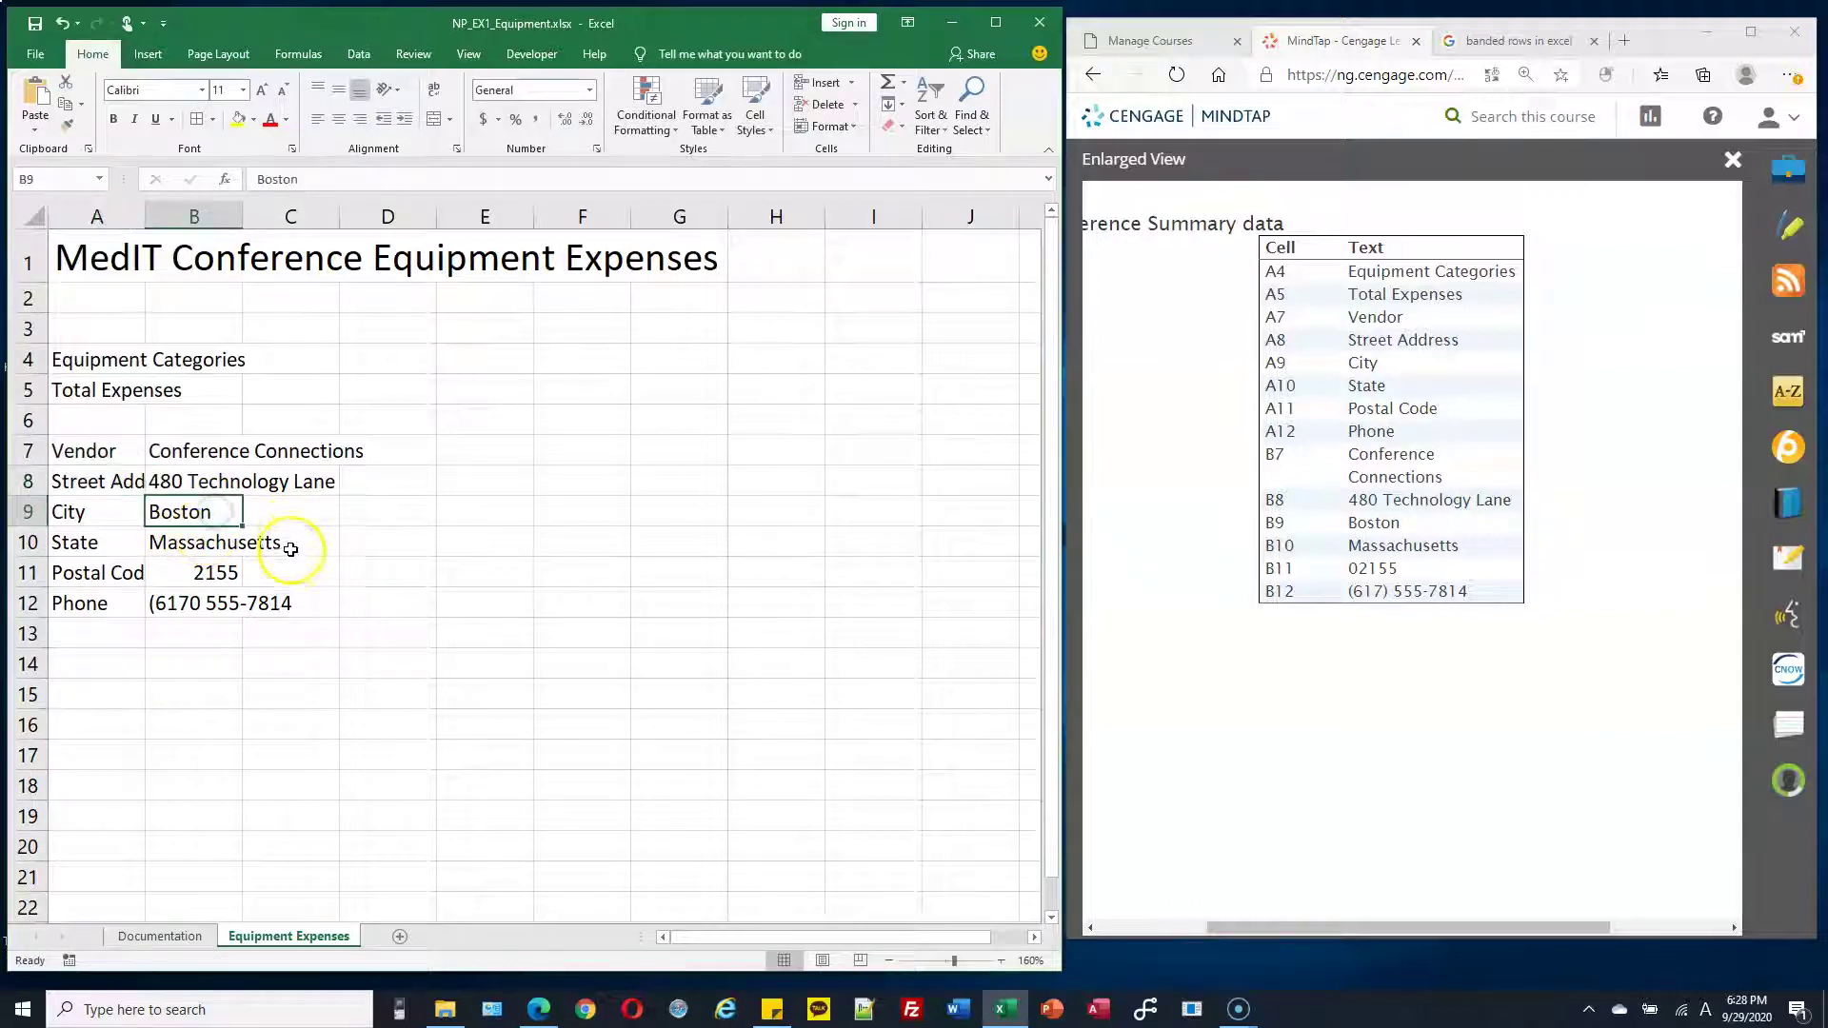
Return to the full textbook page and scroll to locate the equipment figure
click(1093, 74)
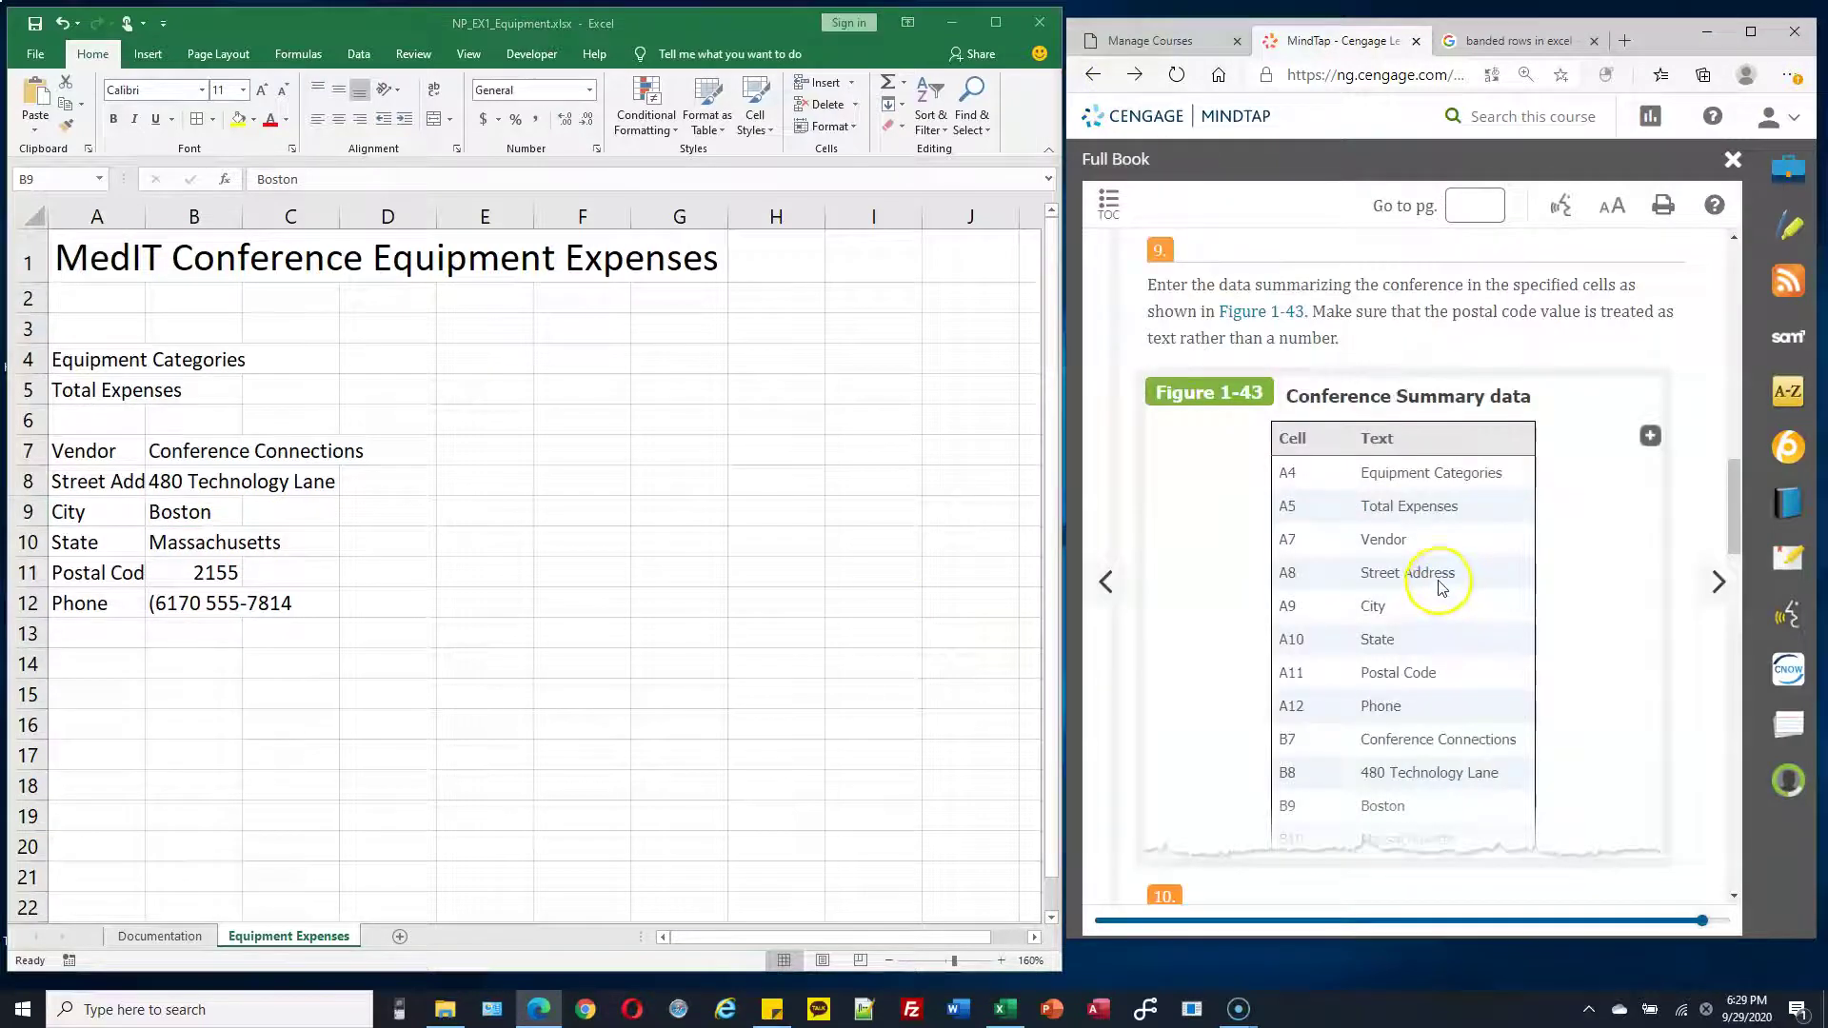
scroll(1448, 591, down, 5)
scroll(1444, 584, down, 1)
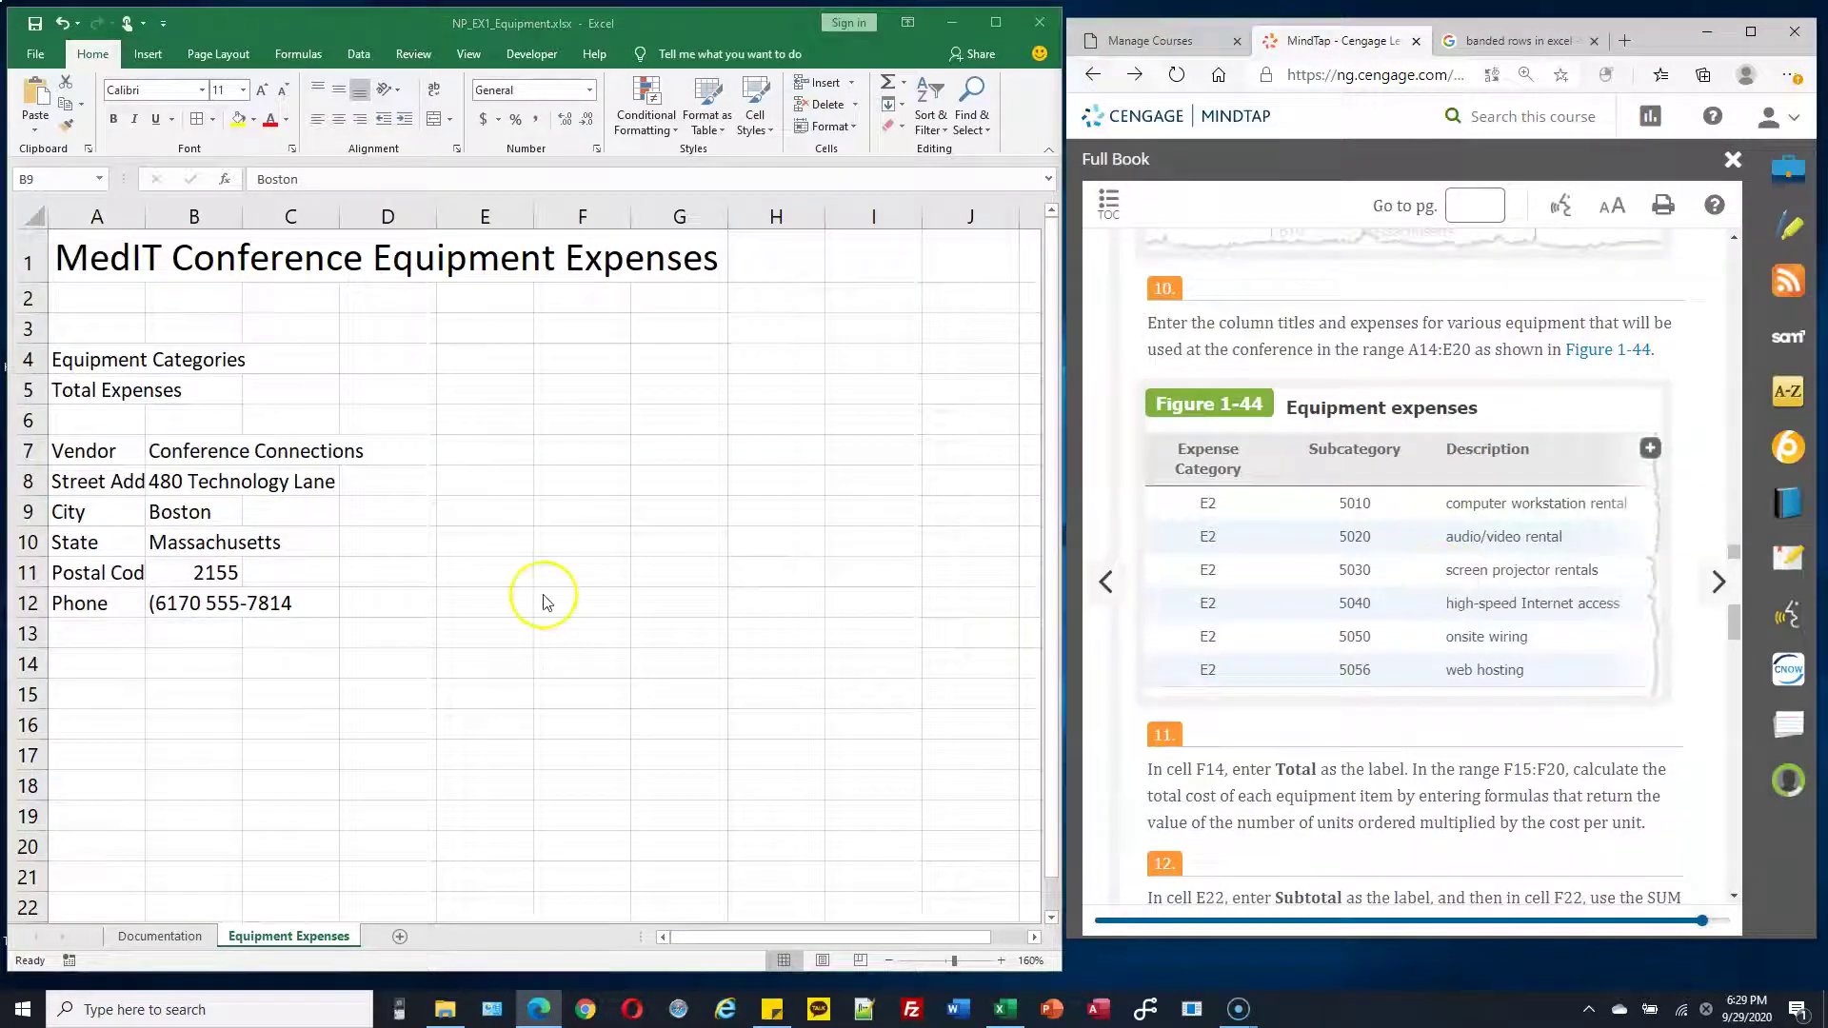
scroll(1134, 576, down, 4)
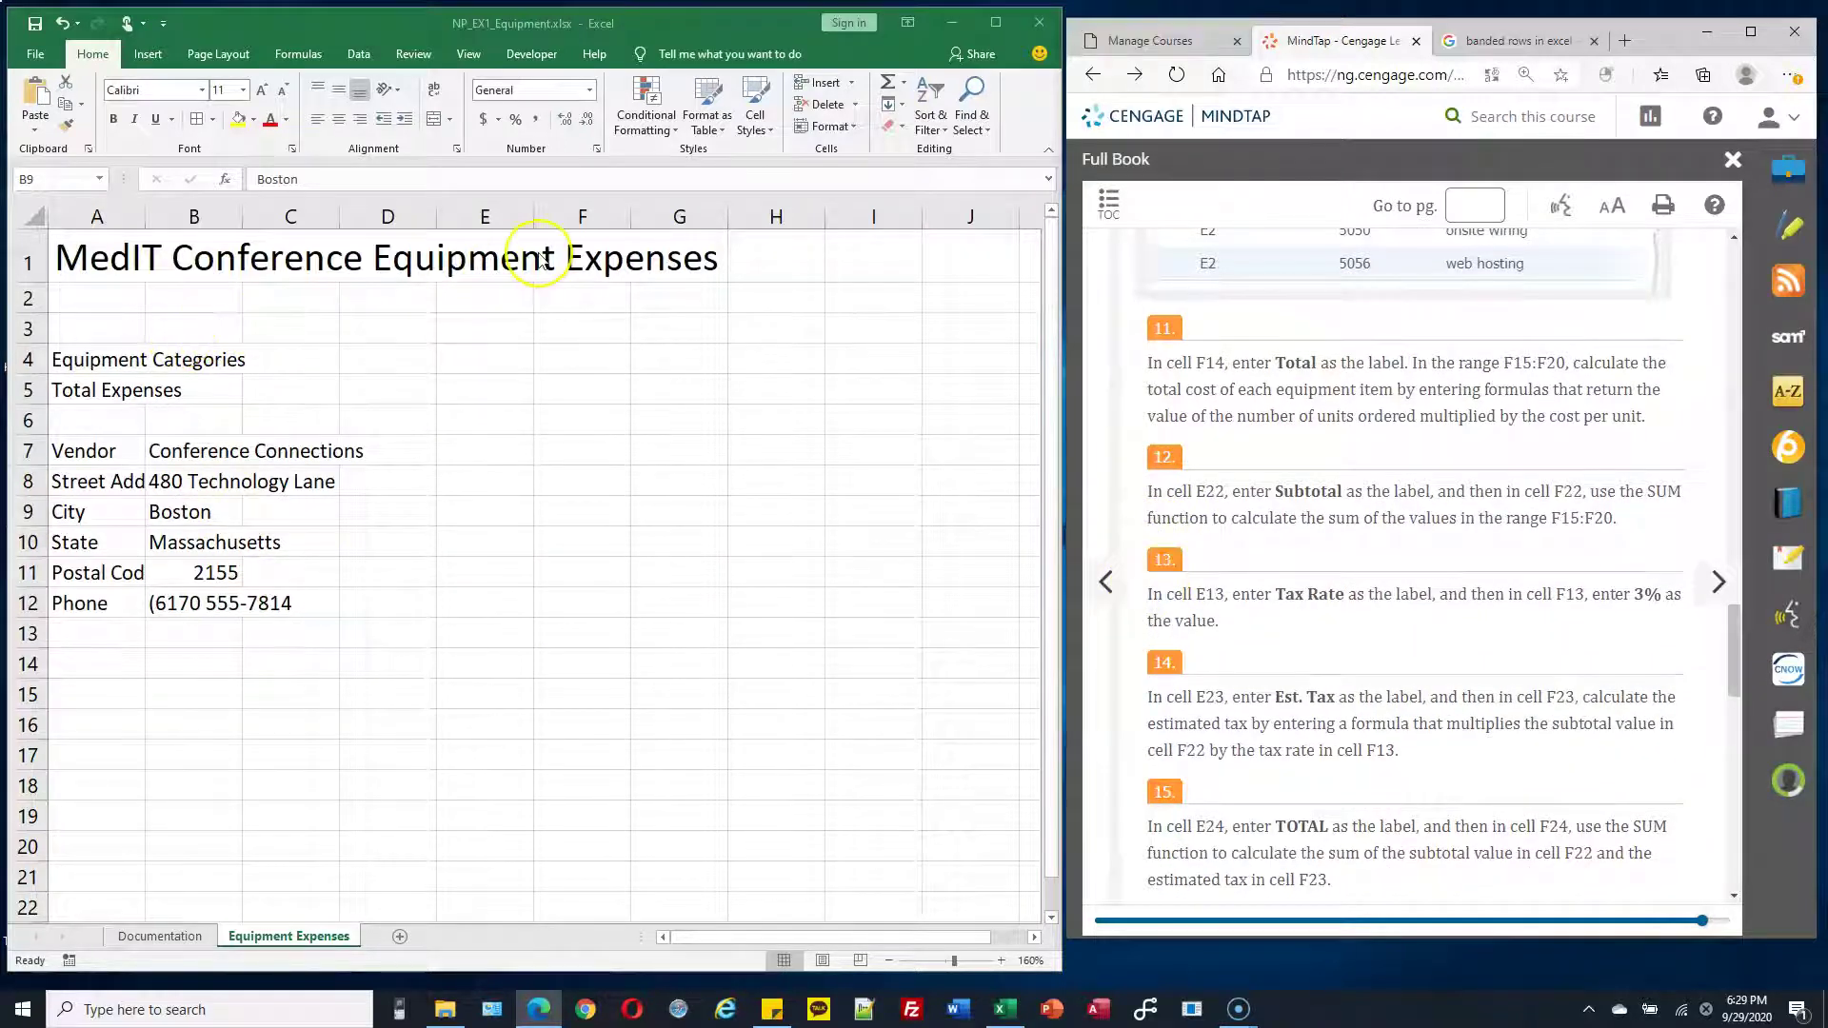
scroll(1363, 499, up, 2)
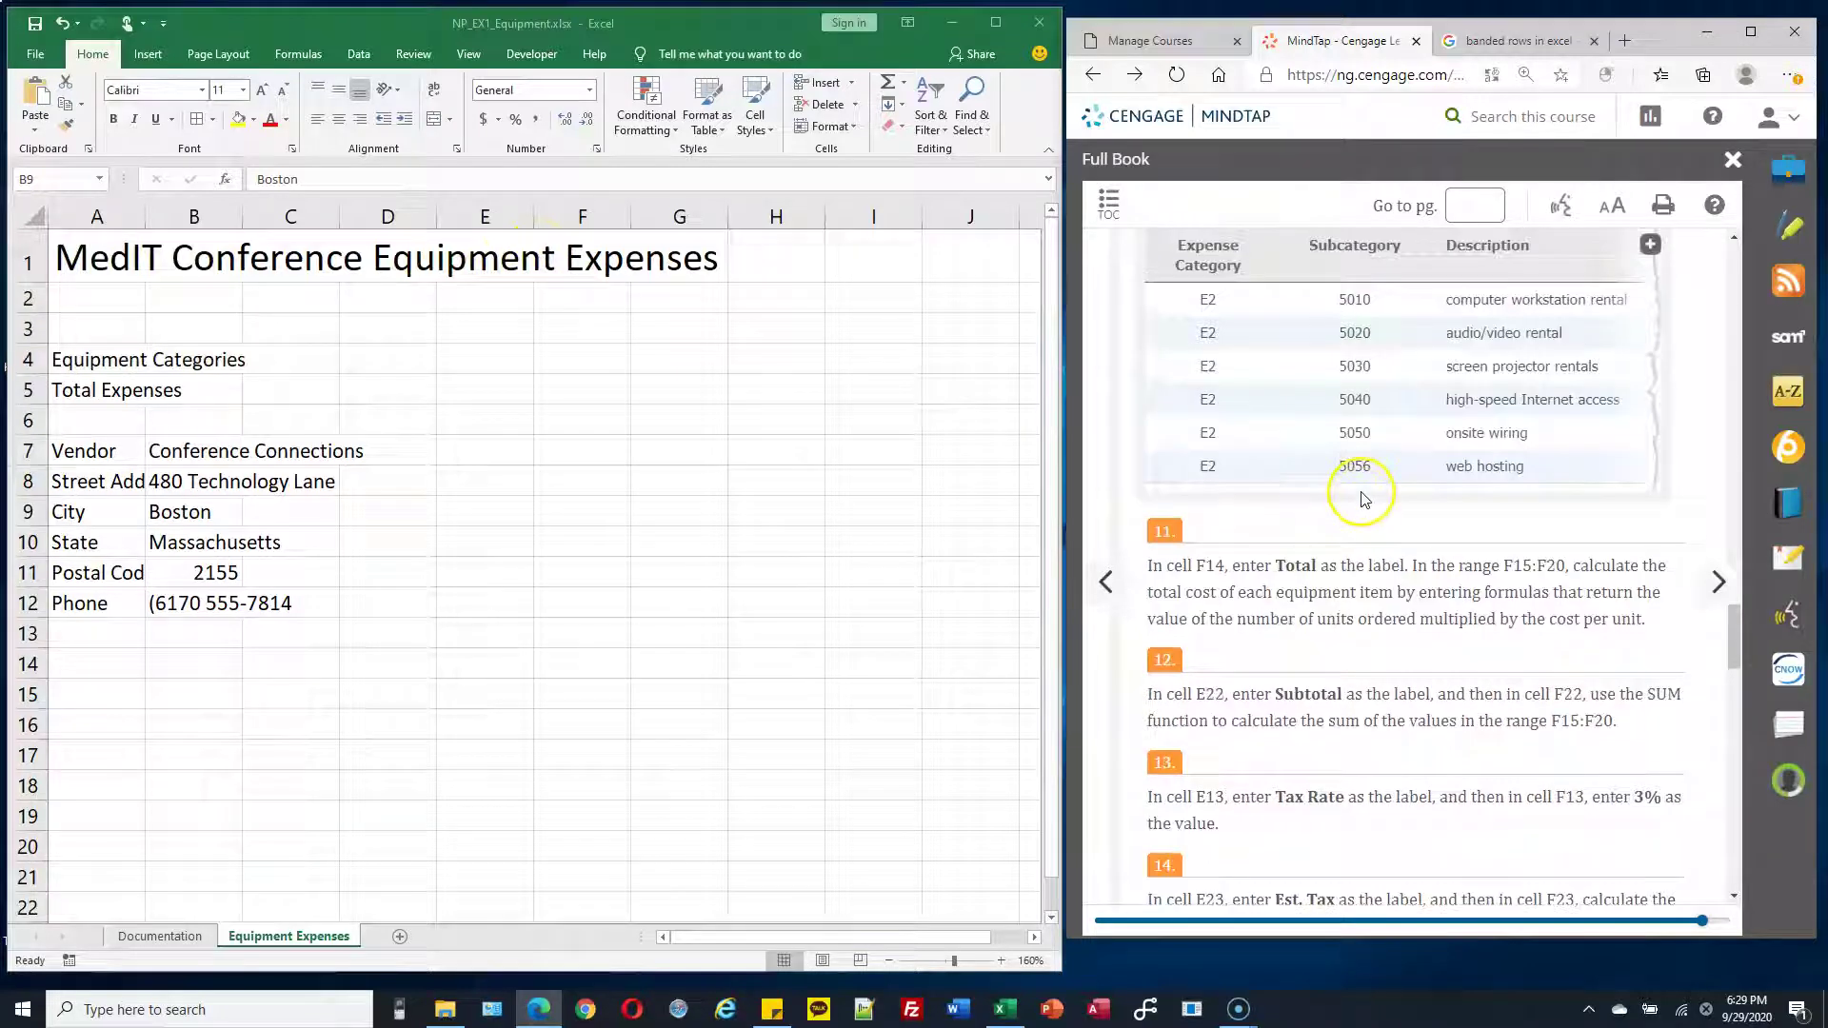
scroll(1363, 499, up, 2)
scroll(1363, 497, down, 3)
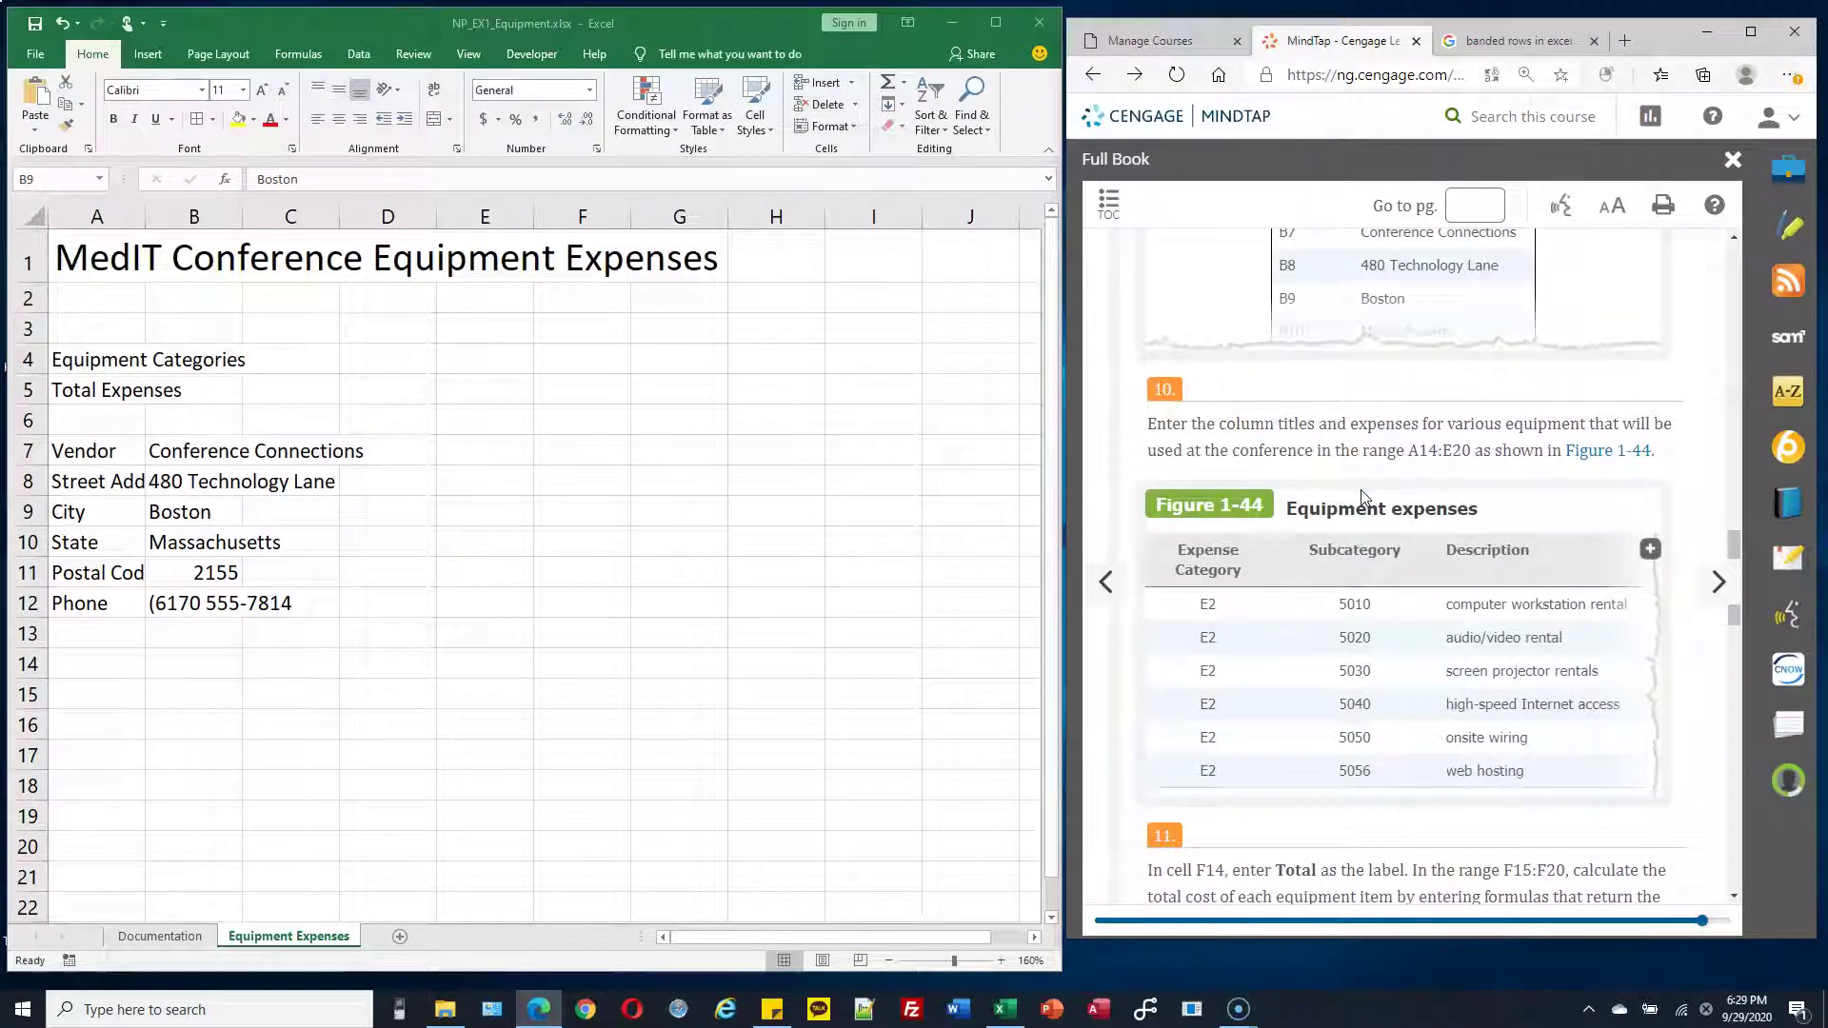
click(1418, 469)
Select A14 in Excel for the equipment table and try enlarging the textbook figure
click(83, 678)
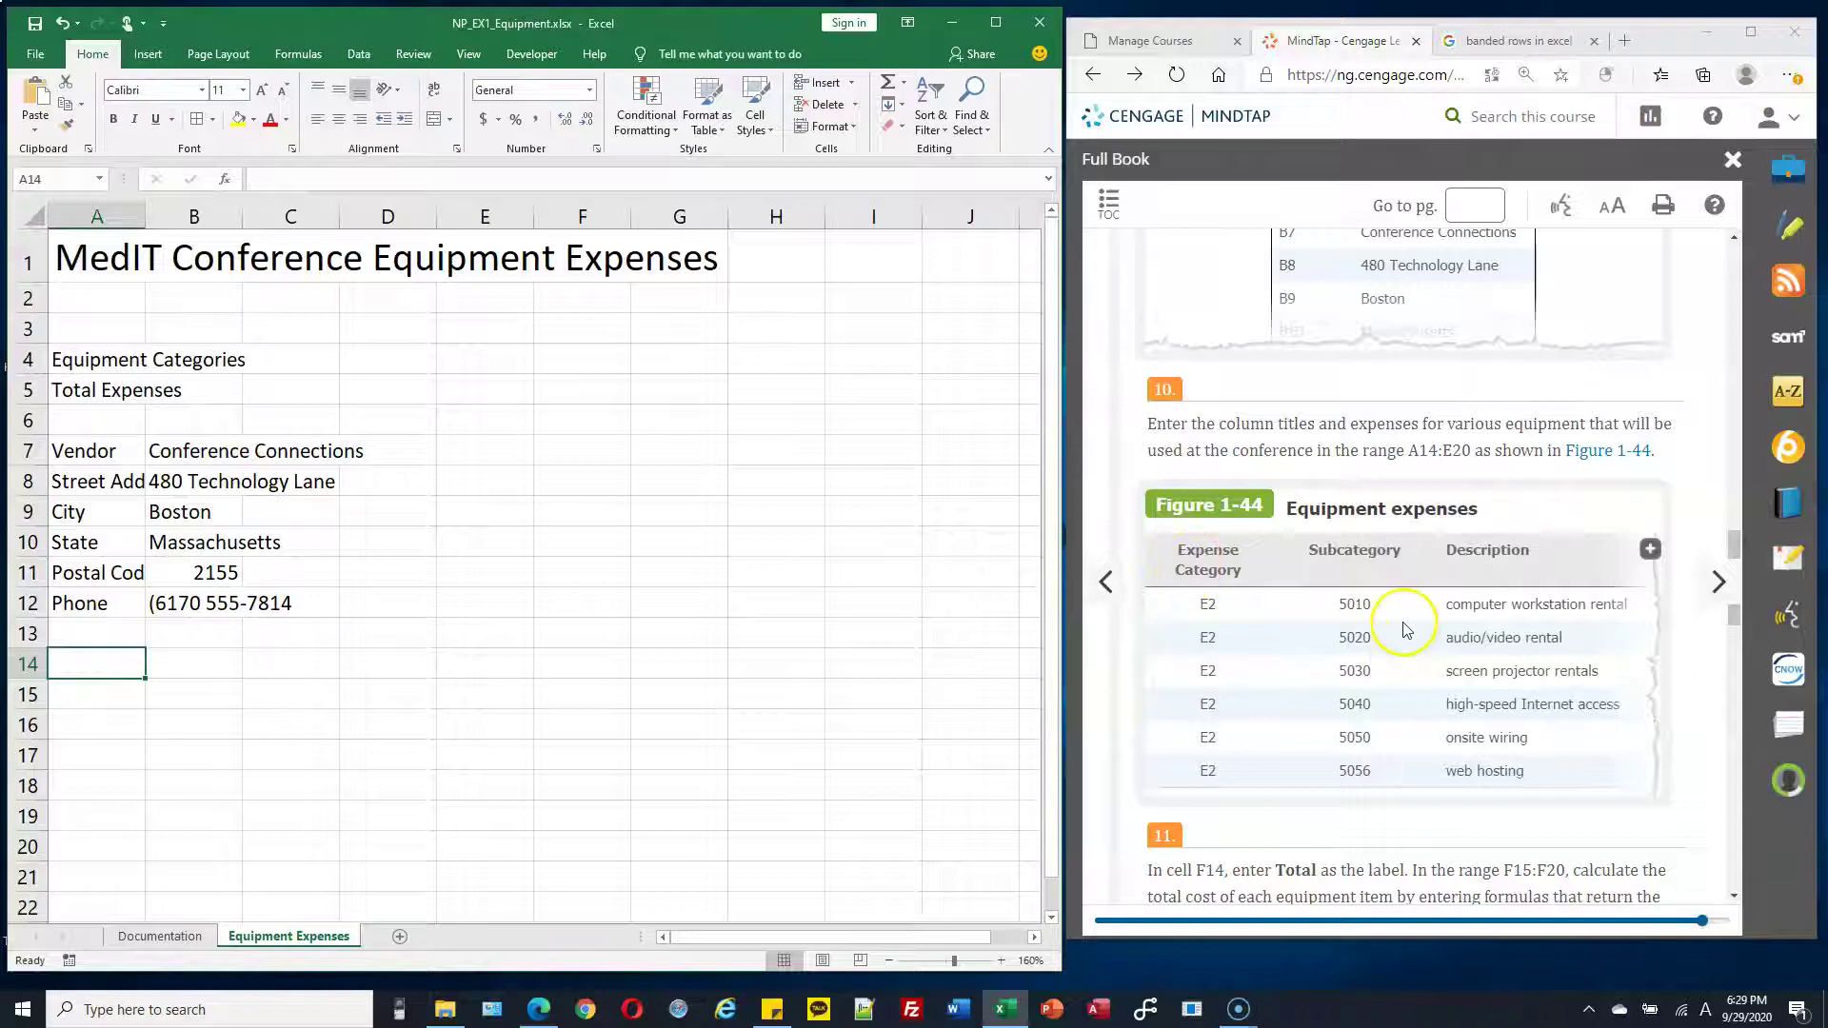
click(1650, 554)
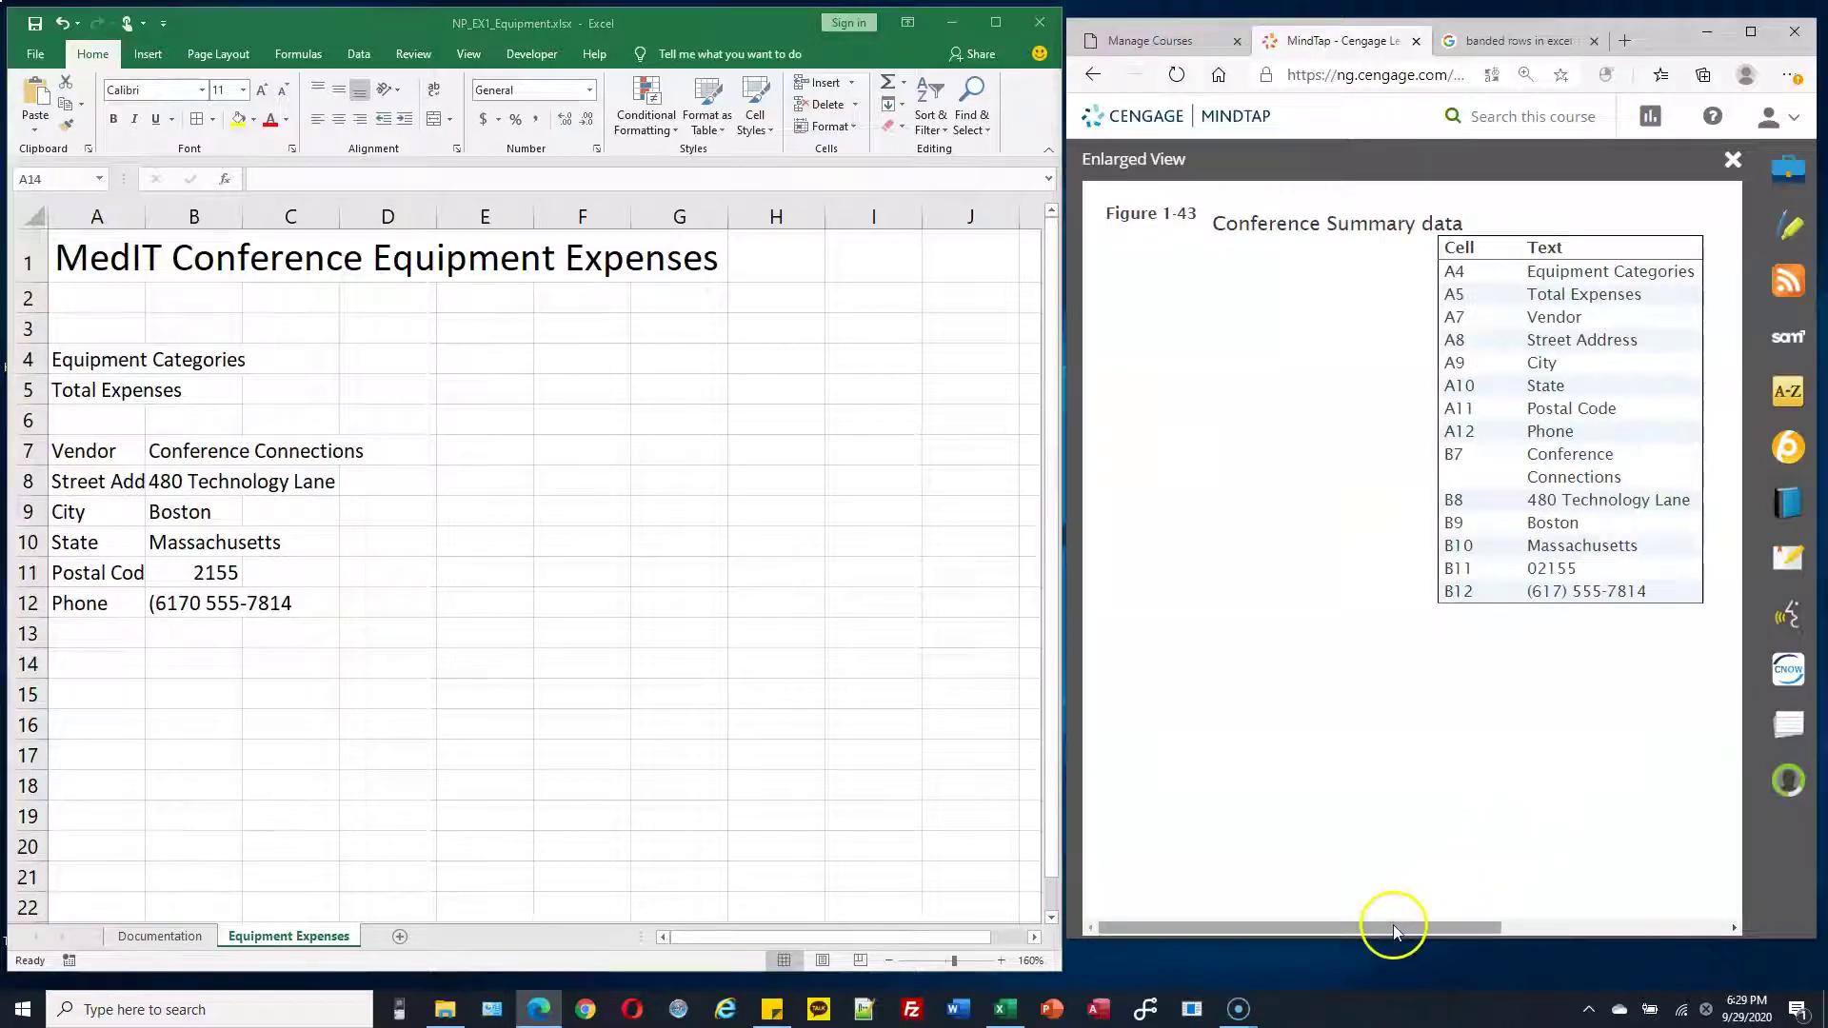
drag(1396, 928, 1459, 924)
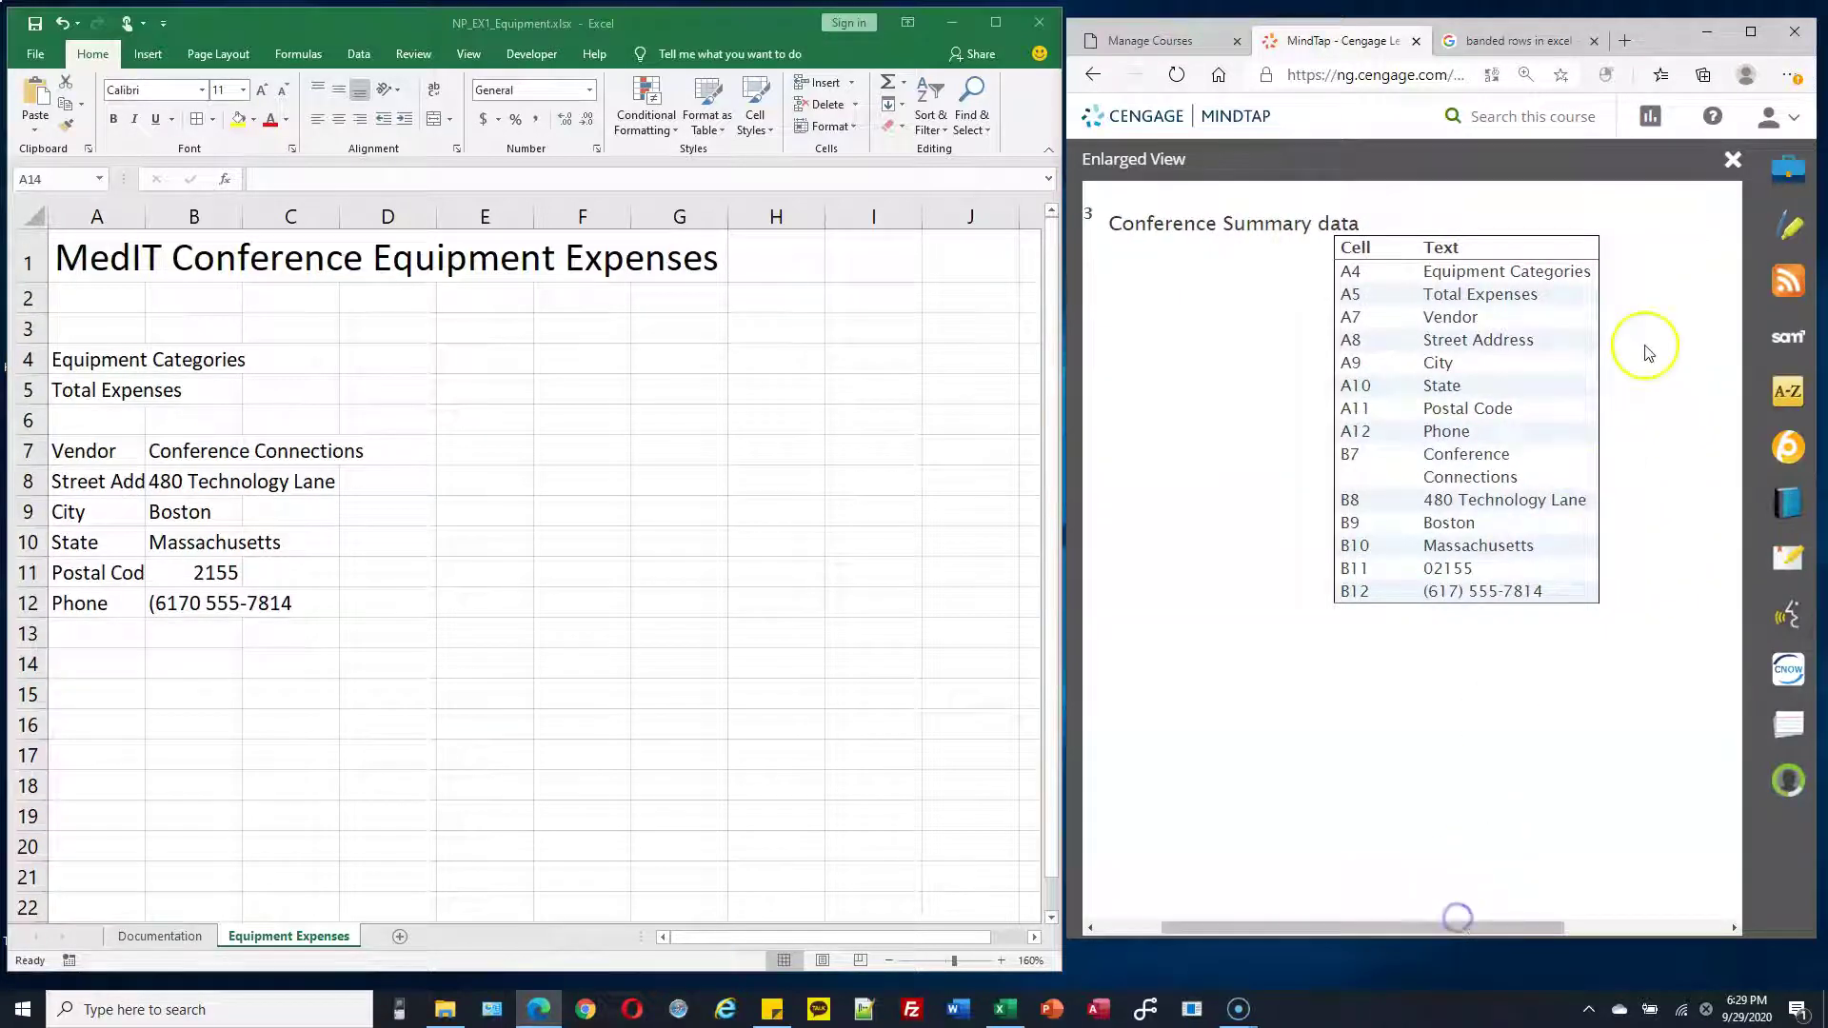
click(1092, 76)
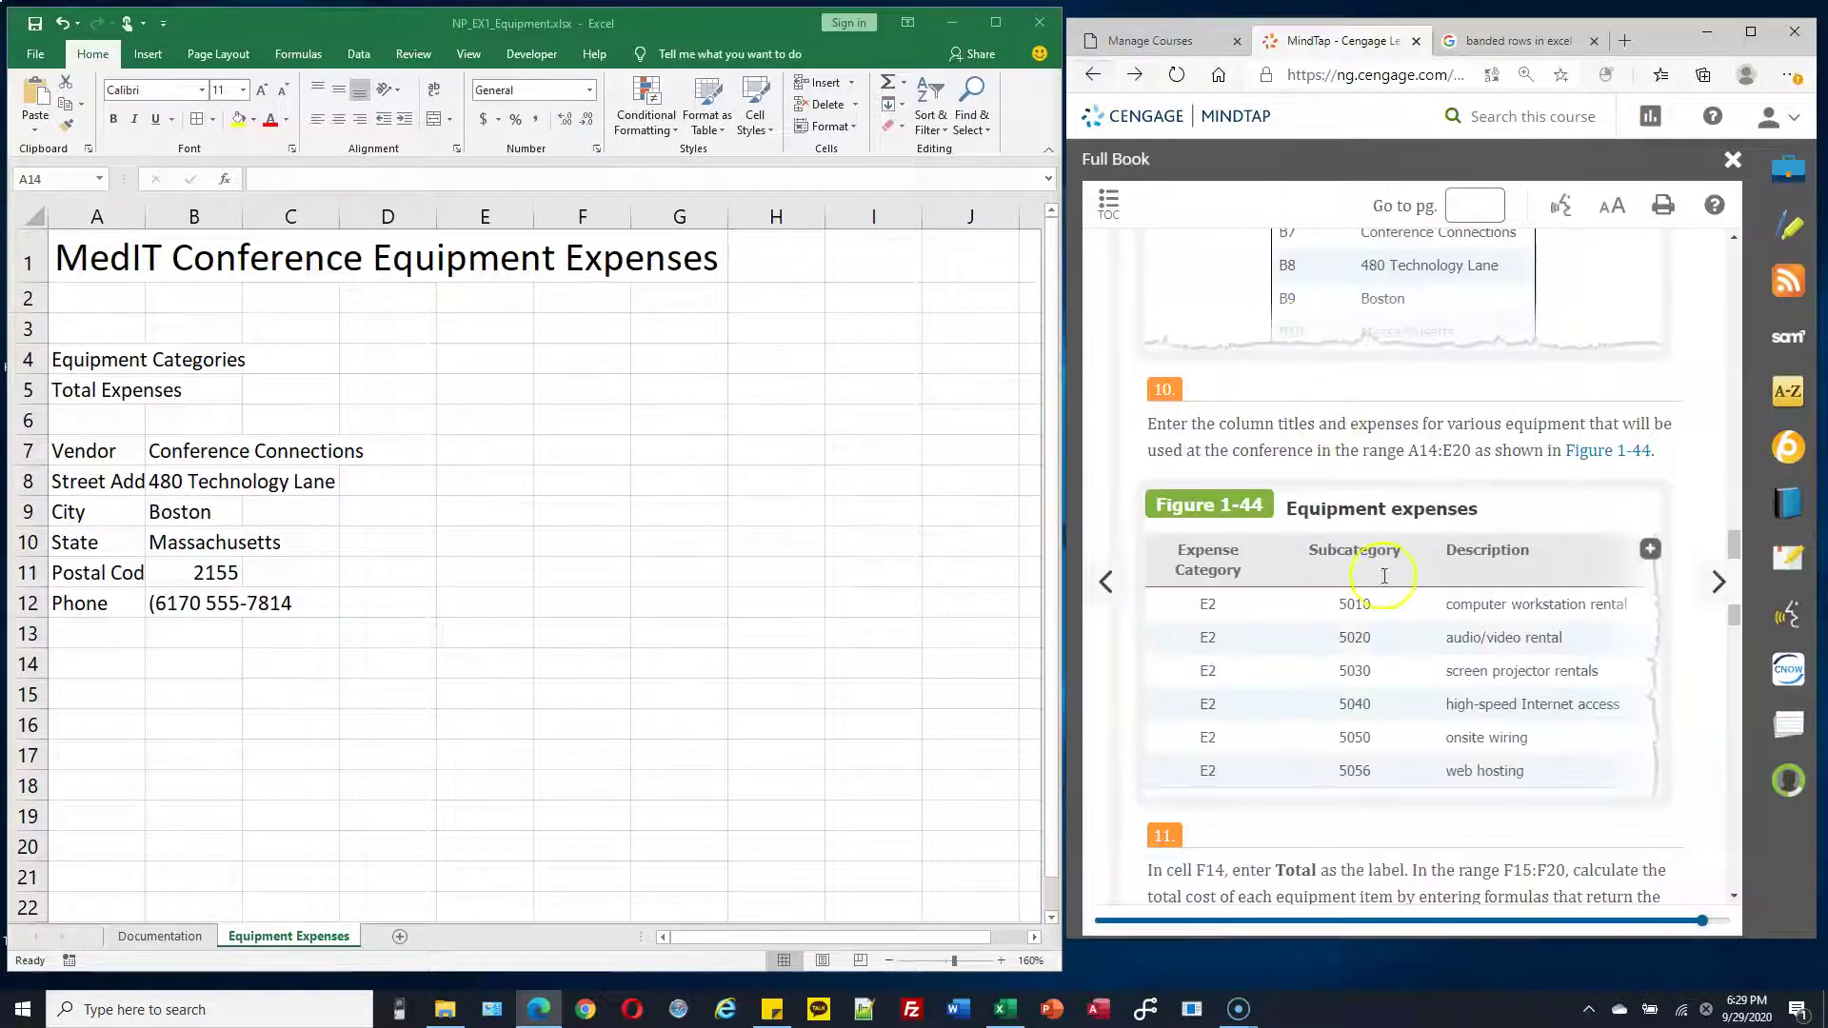
click(1651, 550)
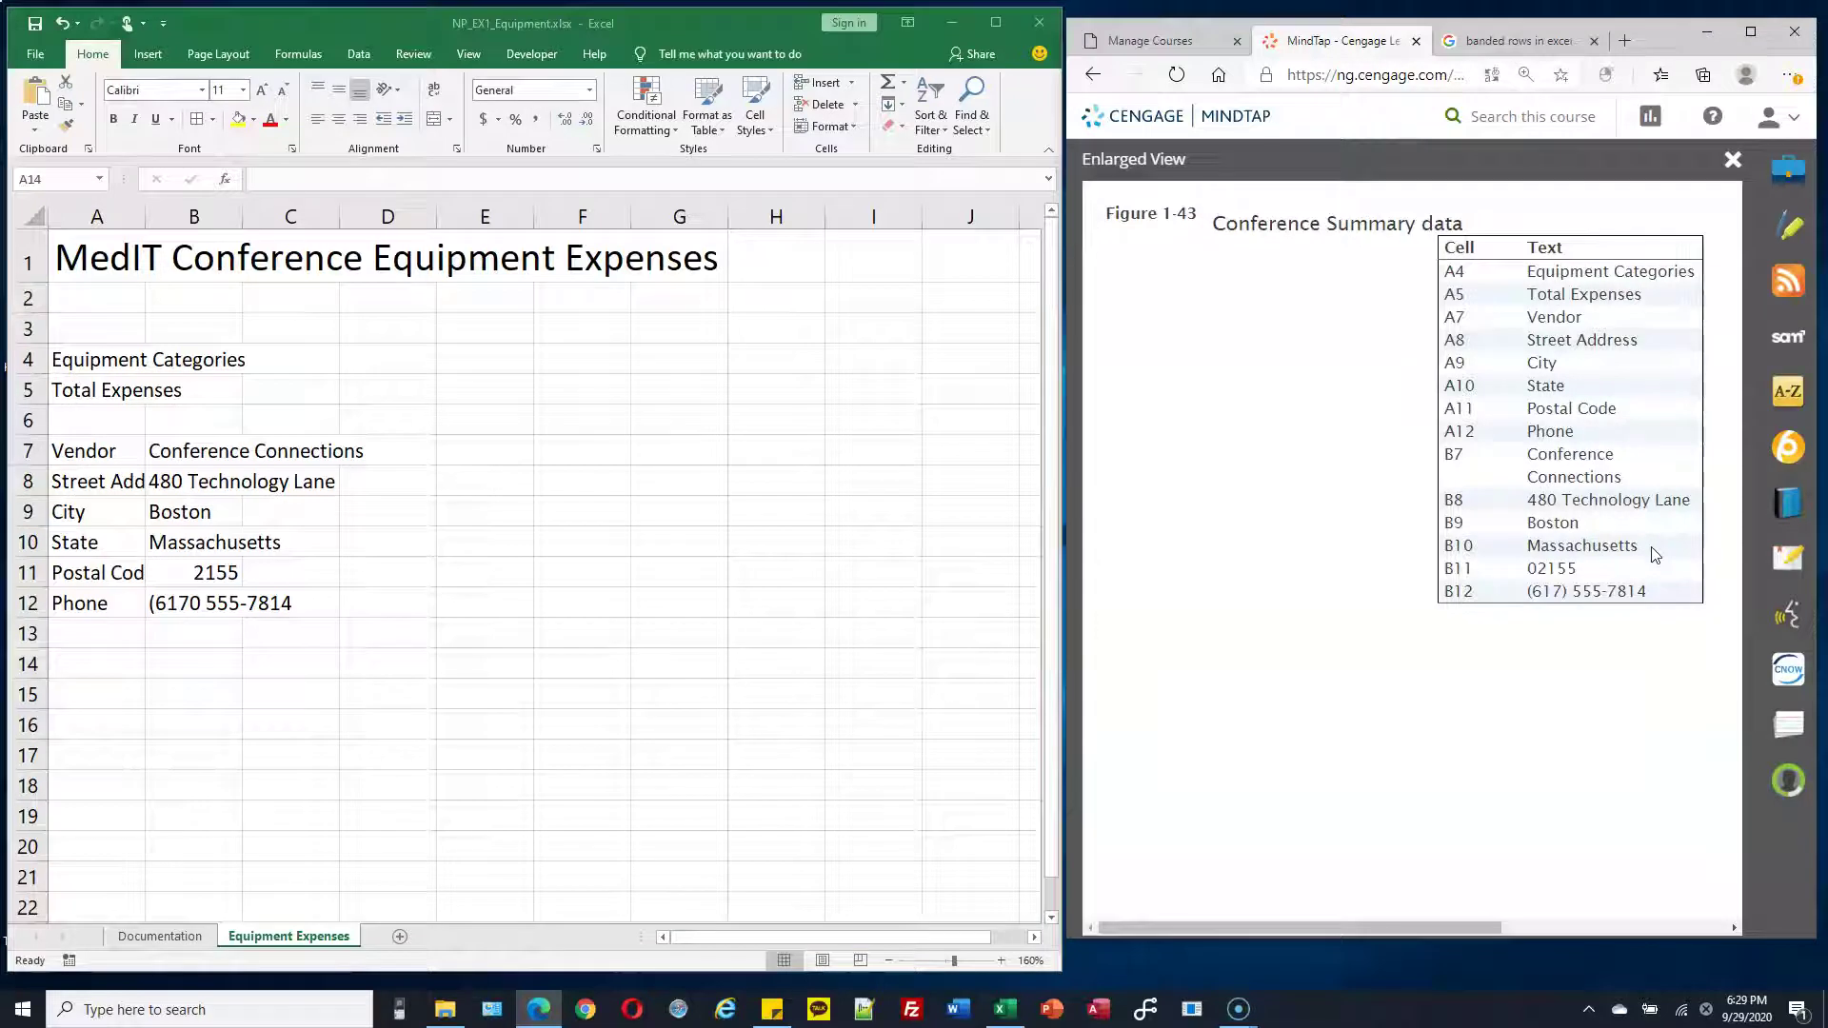
drag(1392, 928, 1345, 921)
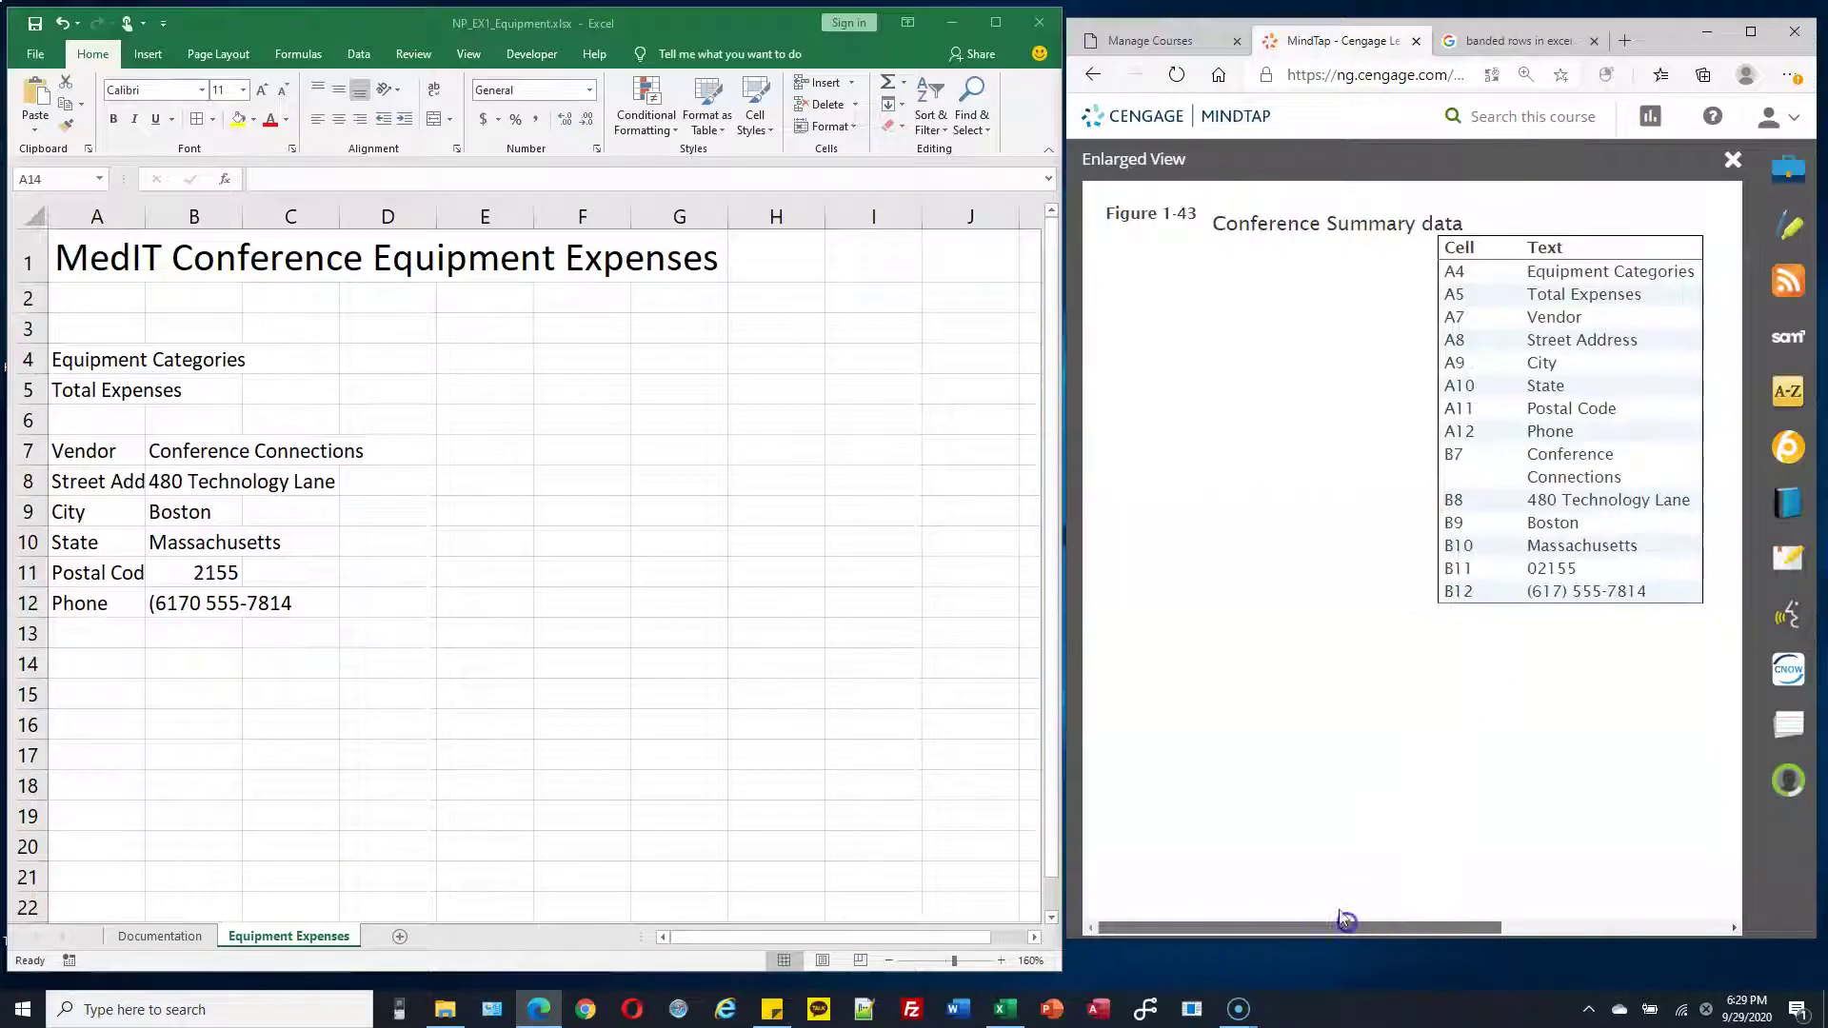
Enlarge Figure 1-44 Equipment expenses from the full textbook page
click(1093, 74)
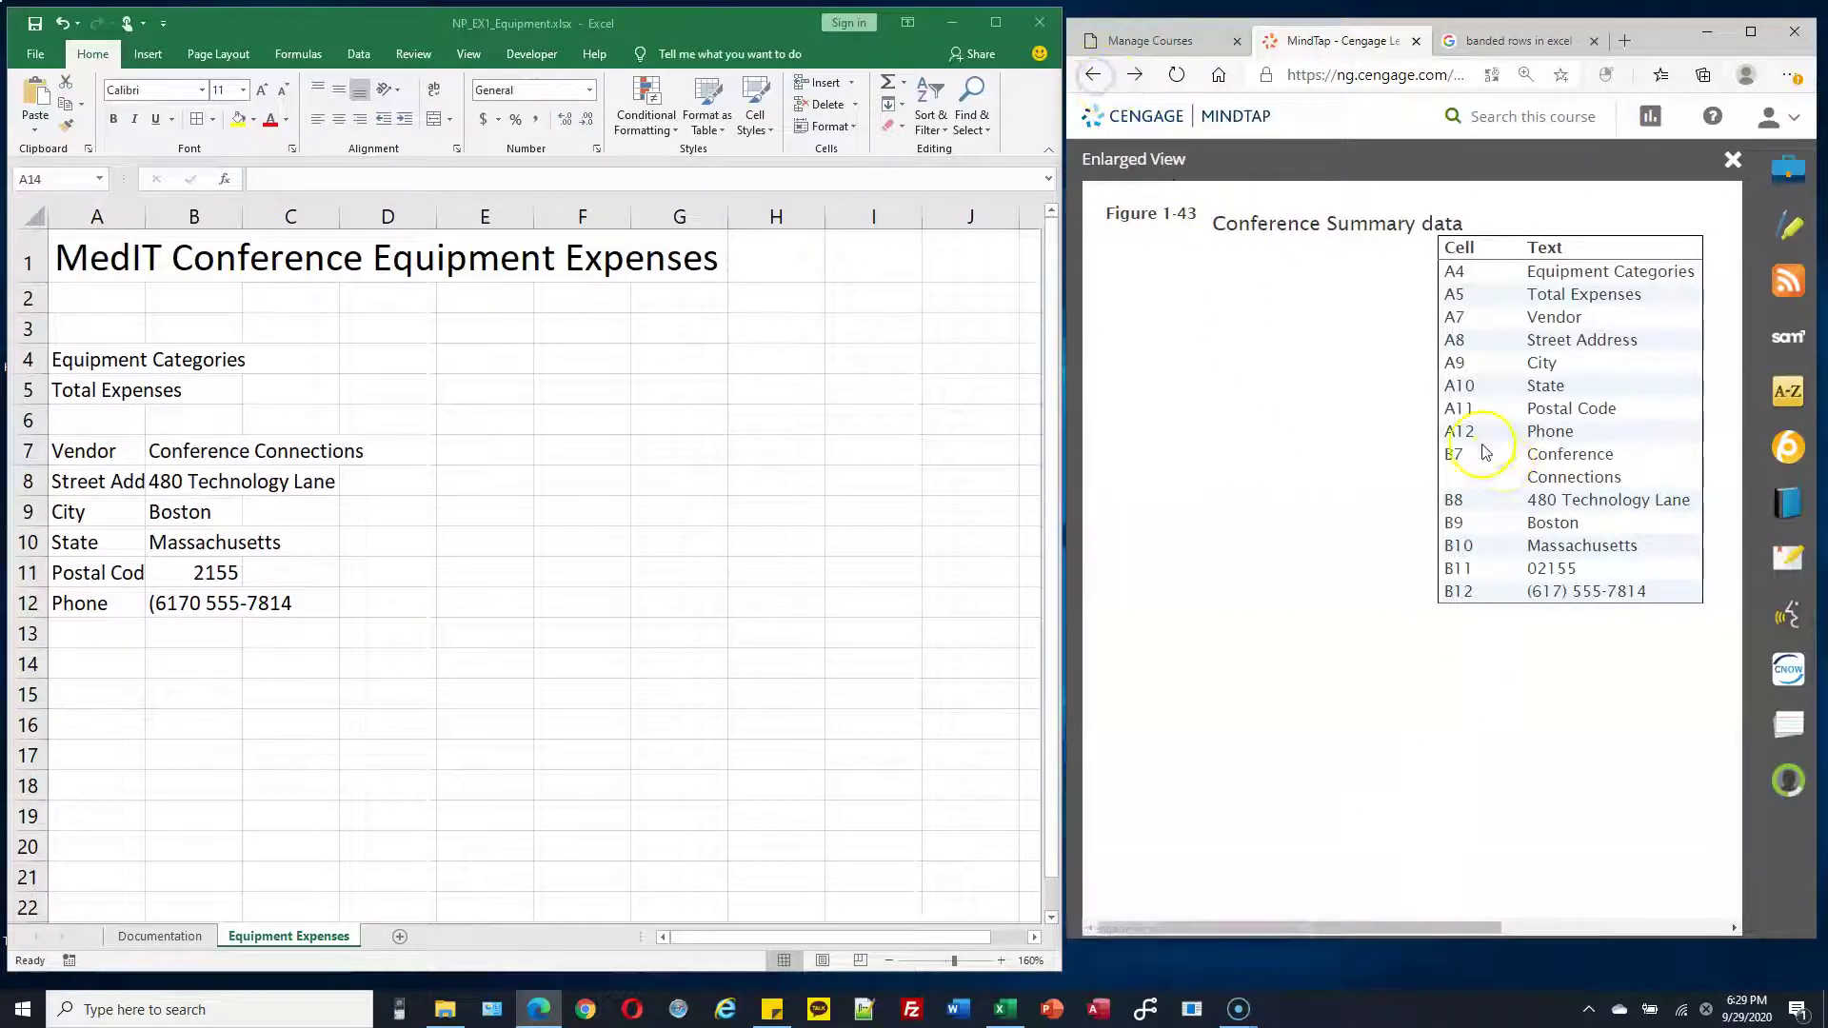
scroll(1456, 490, down, 2)
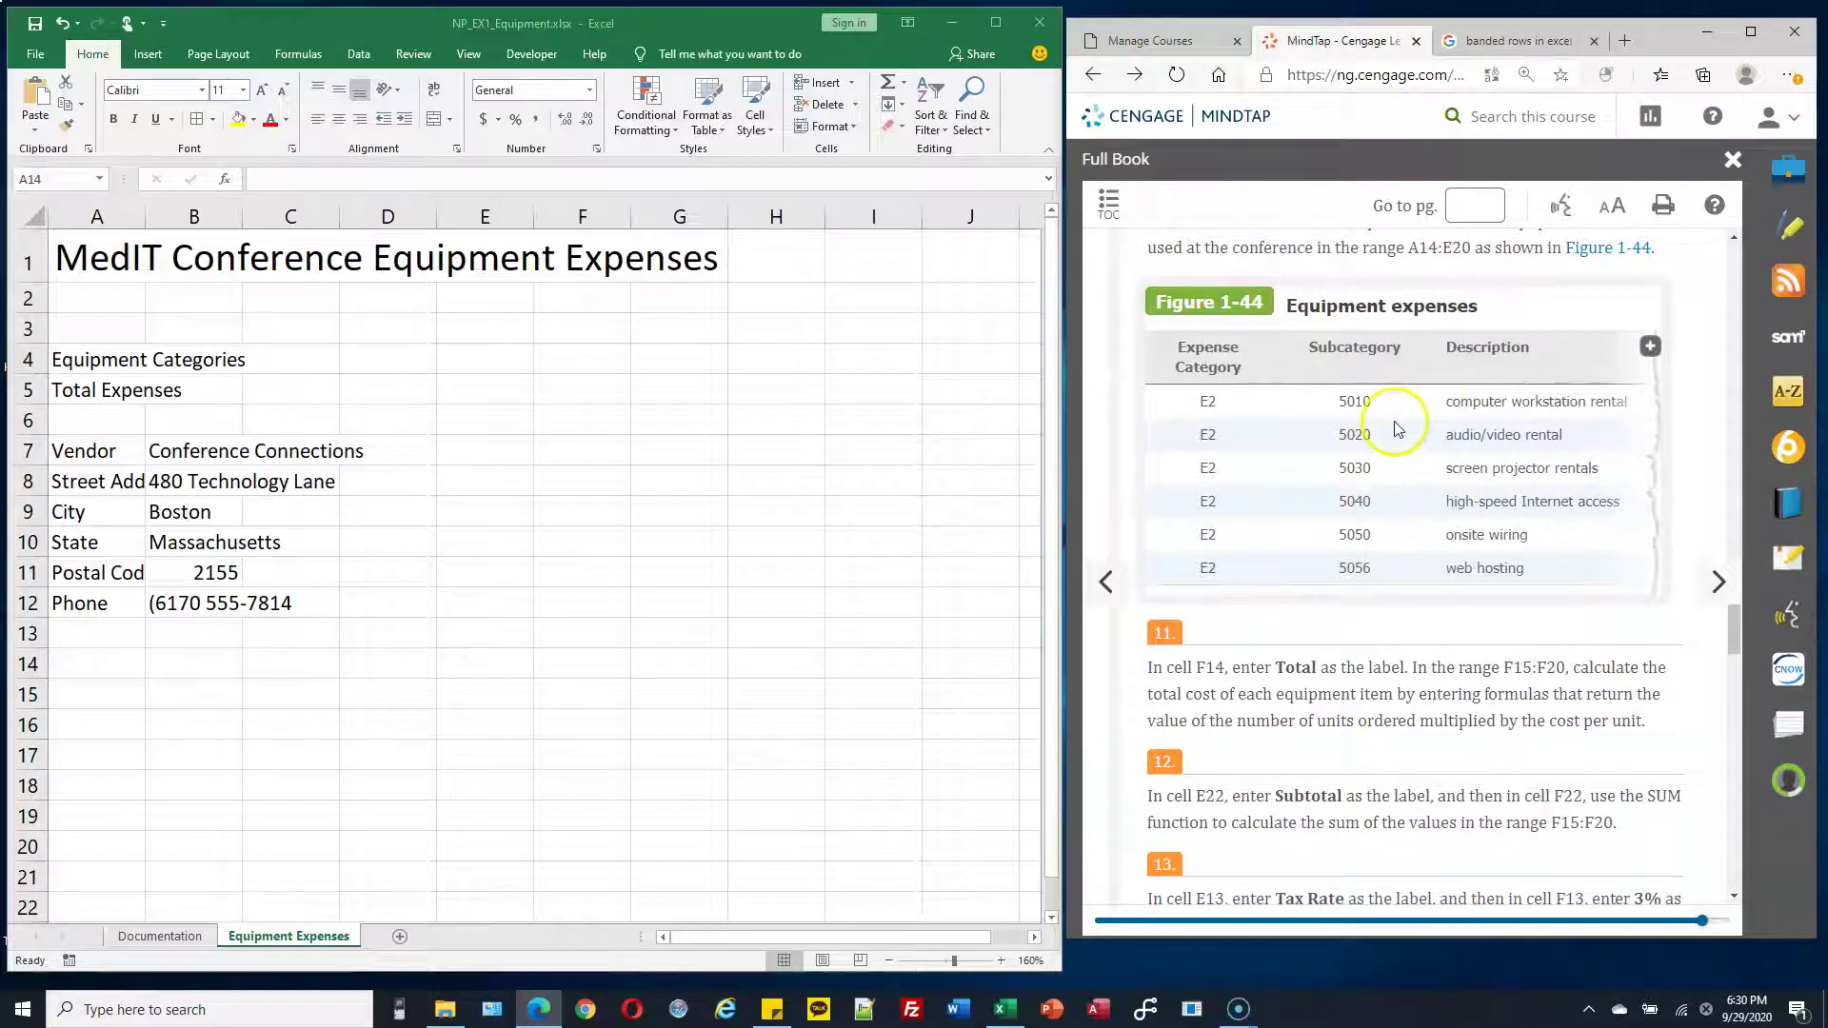
click(1598, 257)
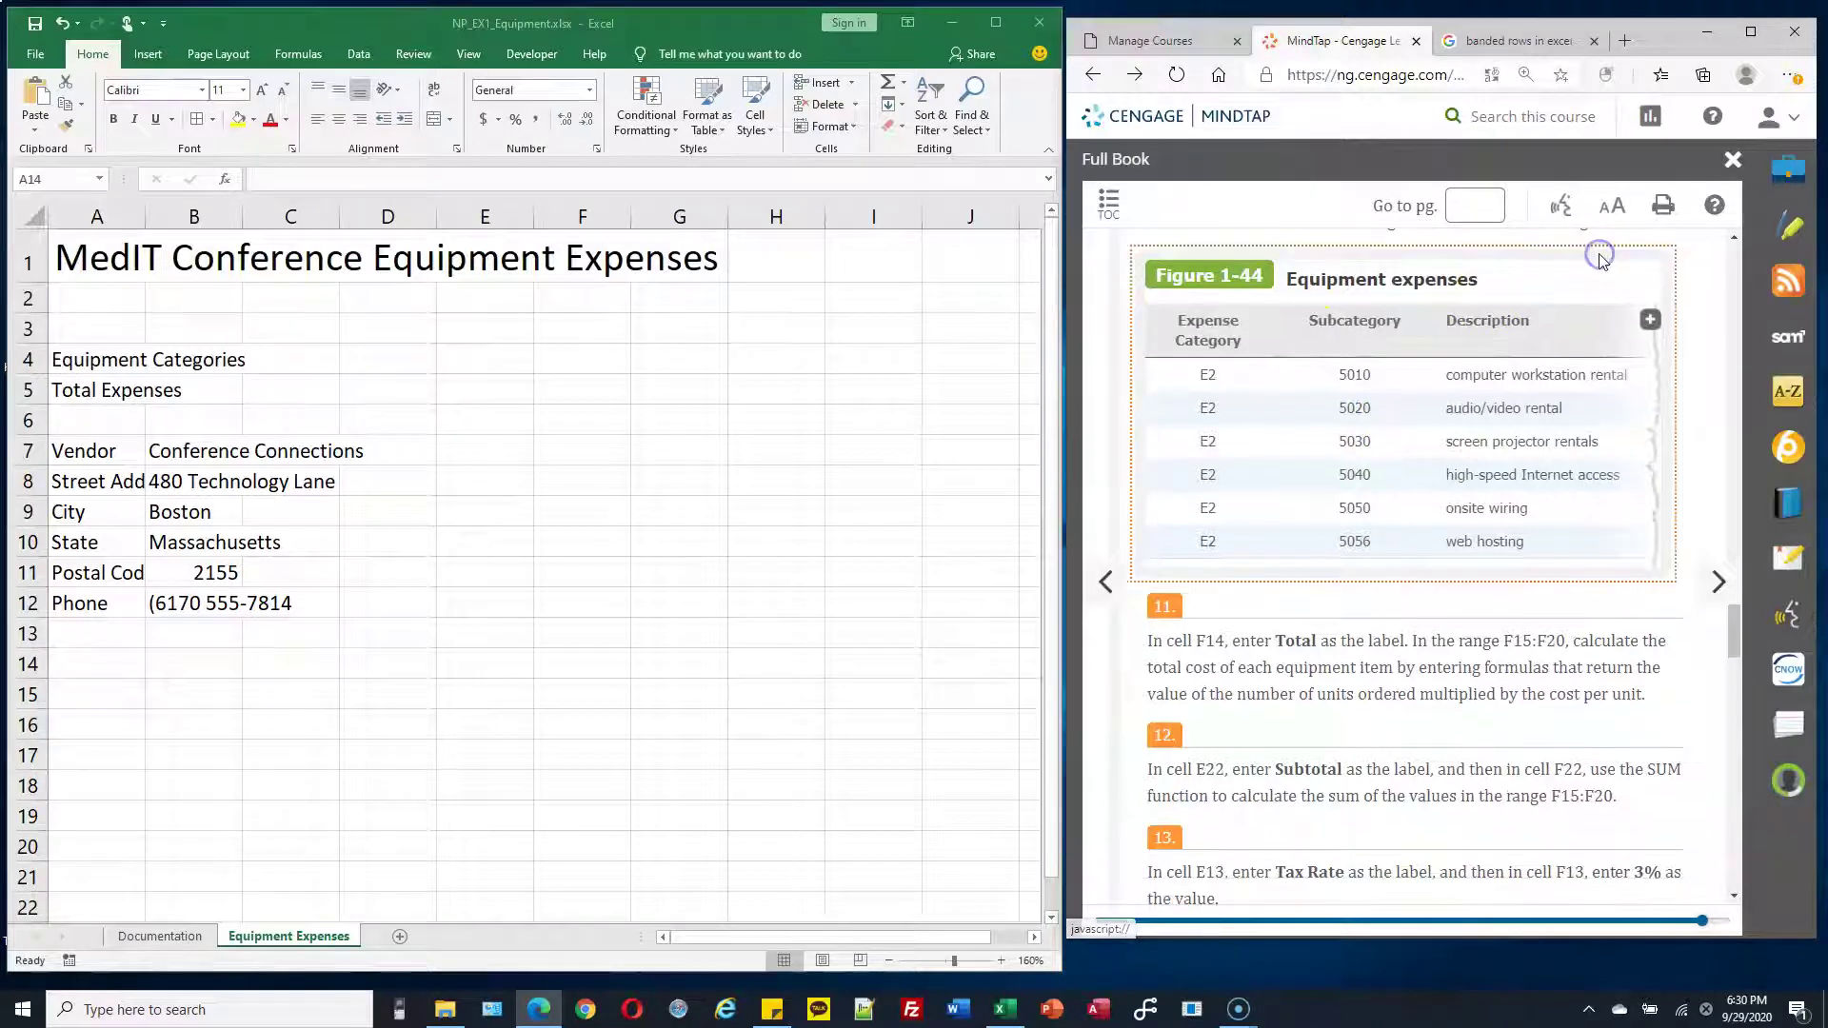
click(1652, 324)
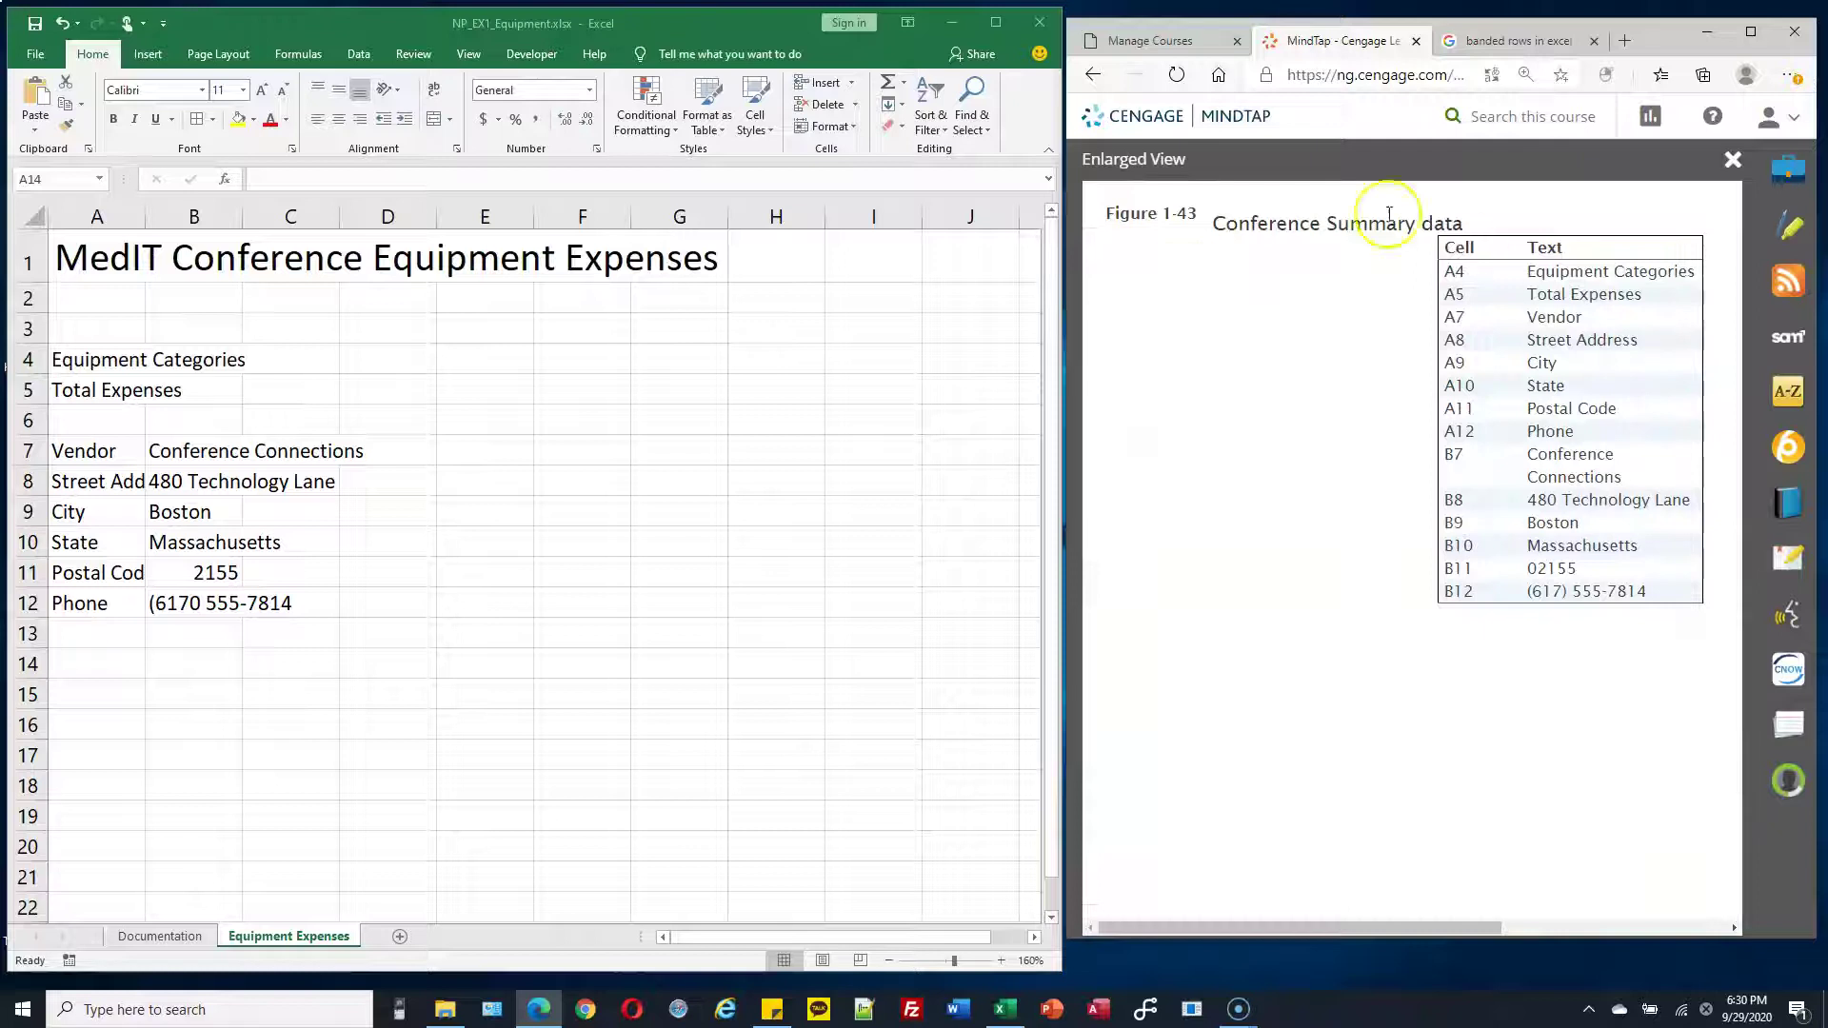
click(1093, 74)
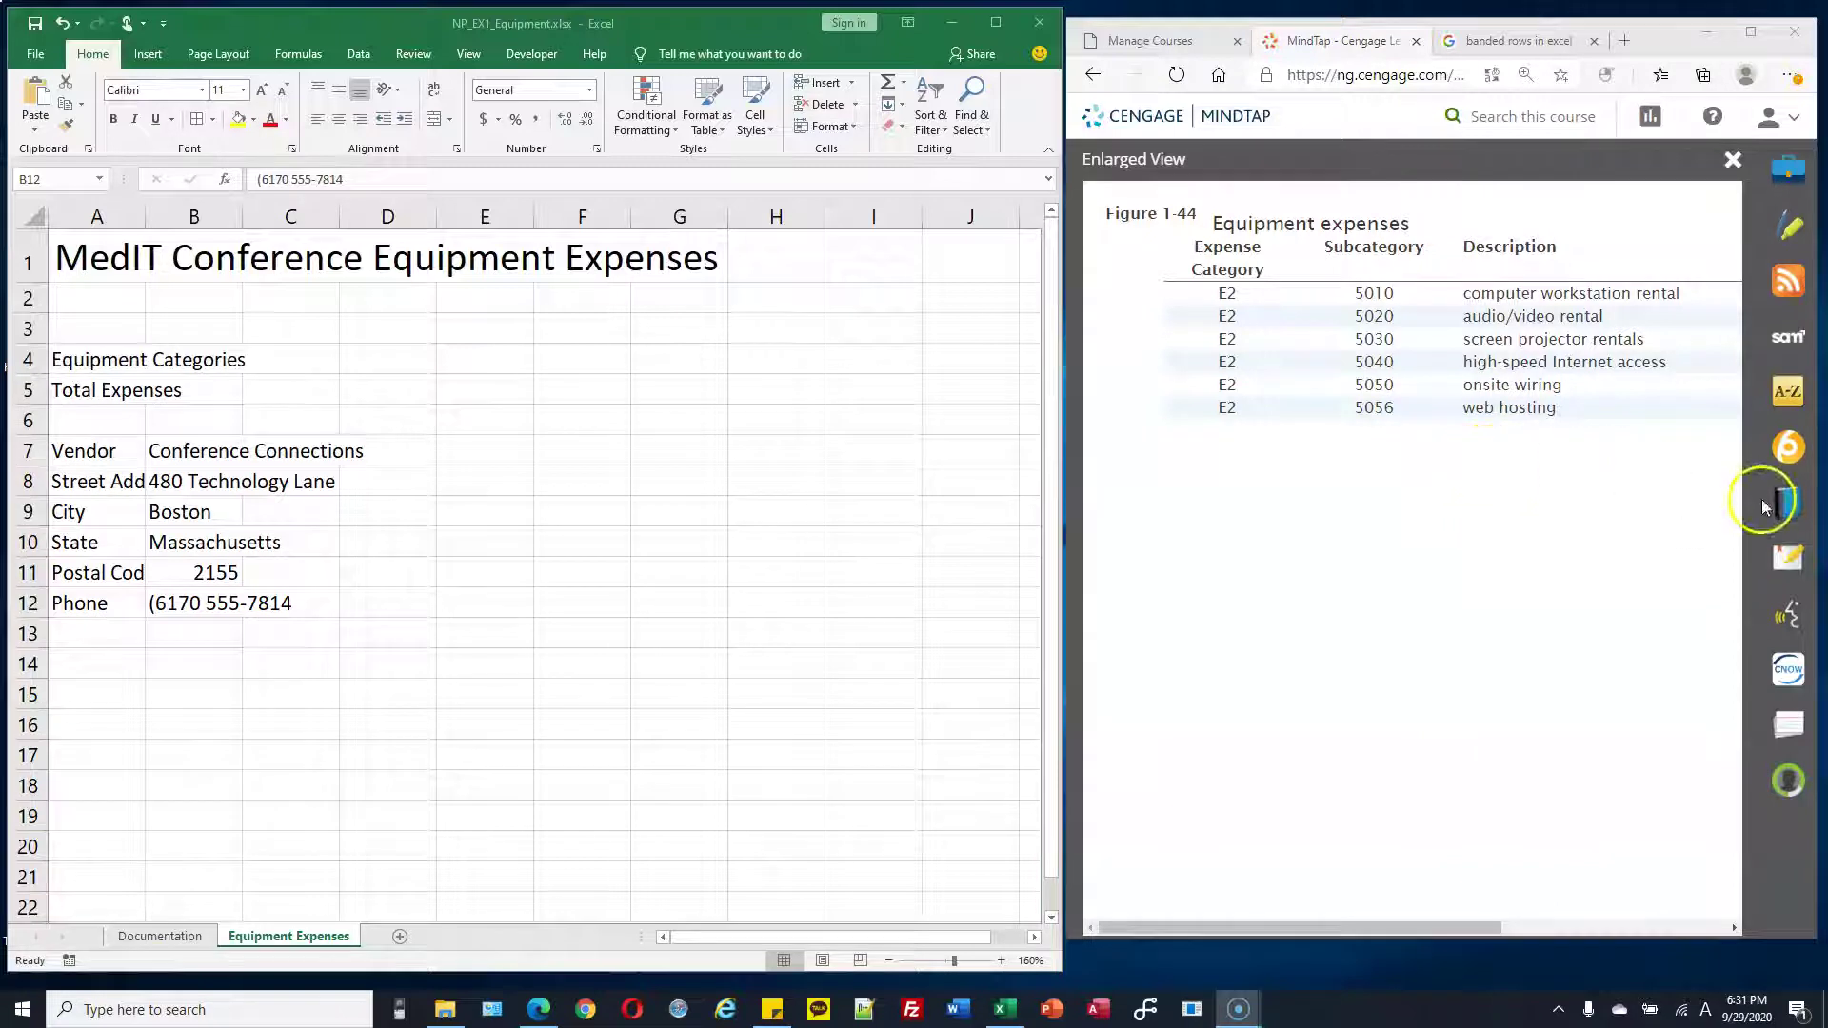
Fix B12's phone number by closing the area-code parenthesis and deleting the stray 0
click(186, 606)
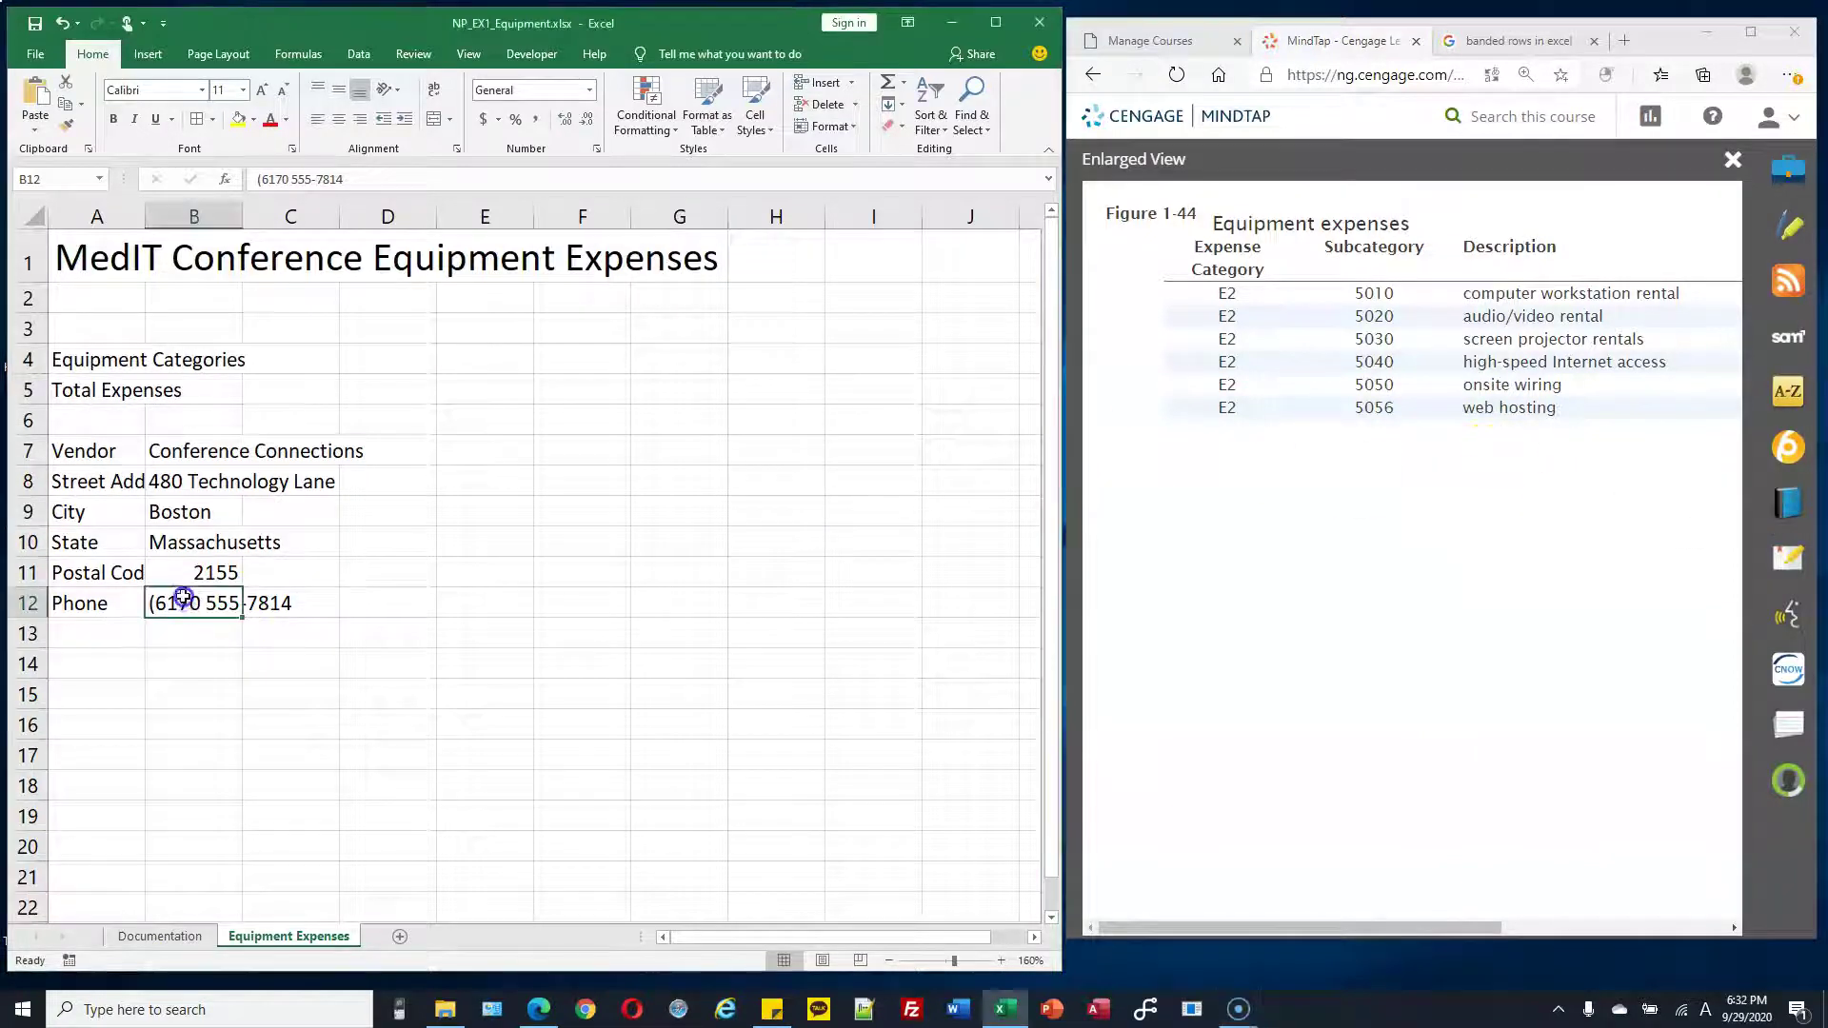
double_click(181, 603)
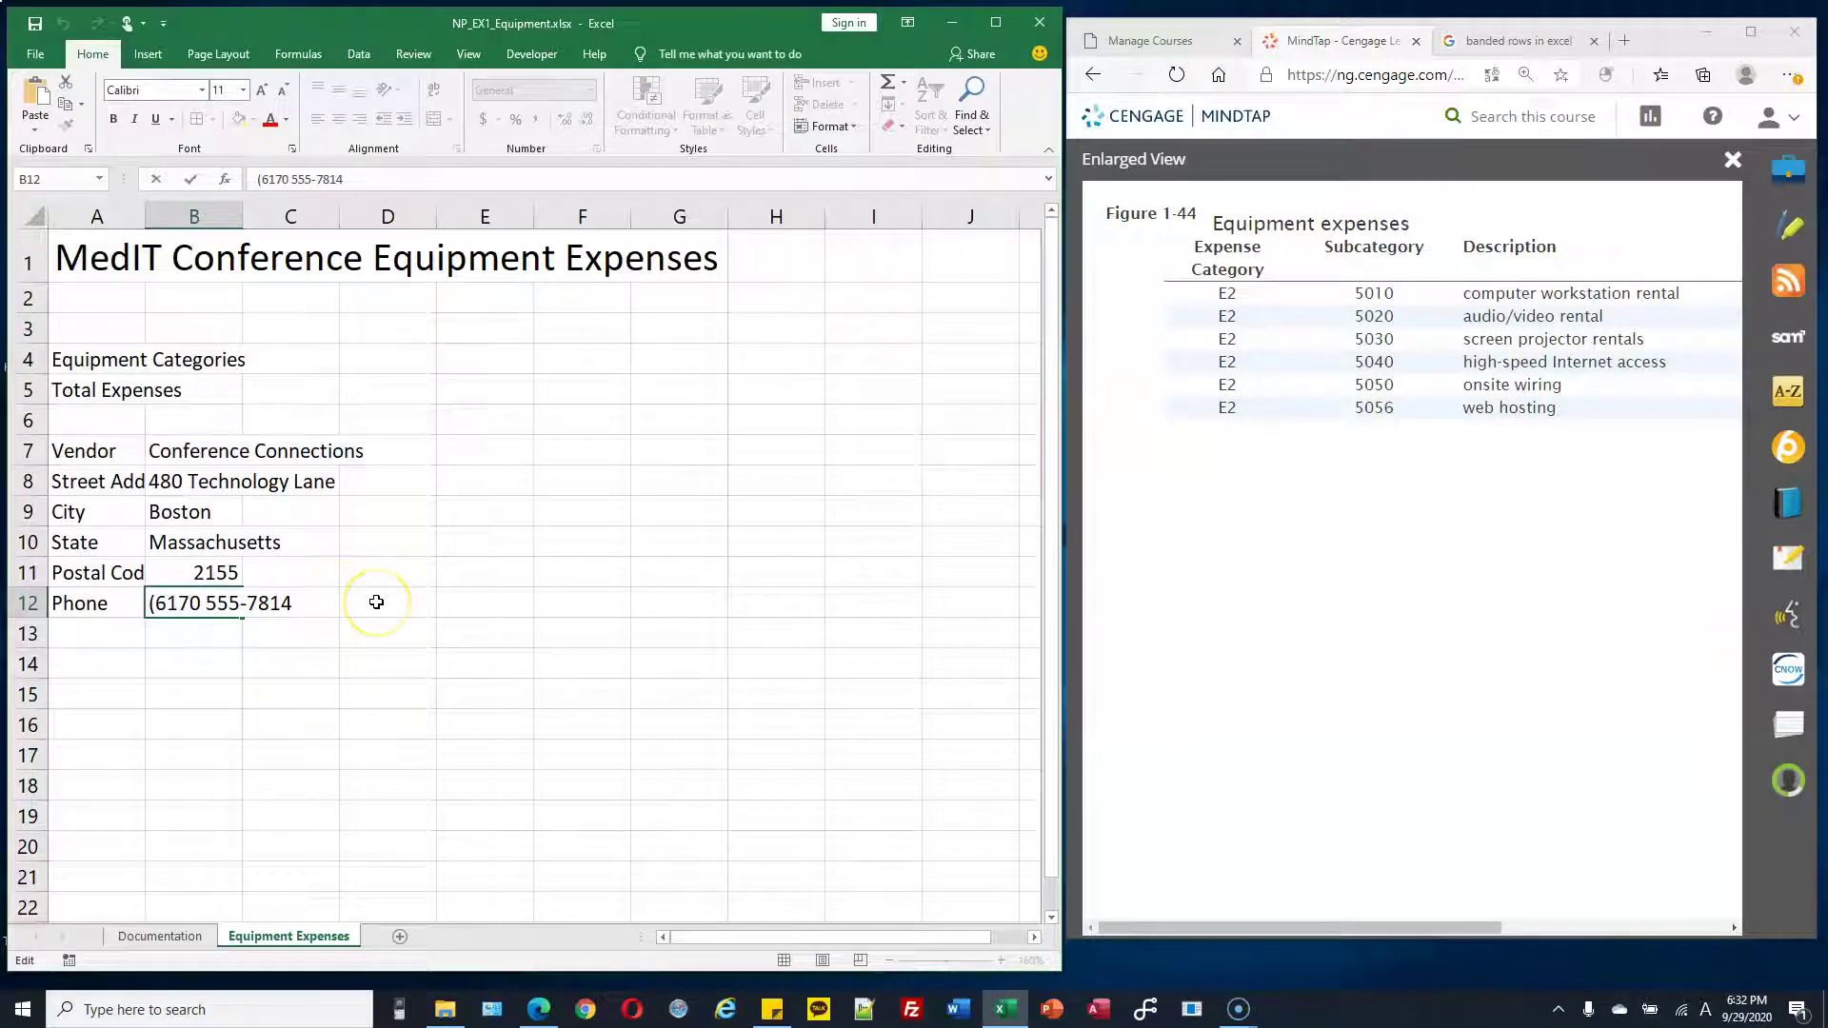
text())
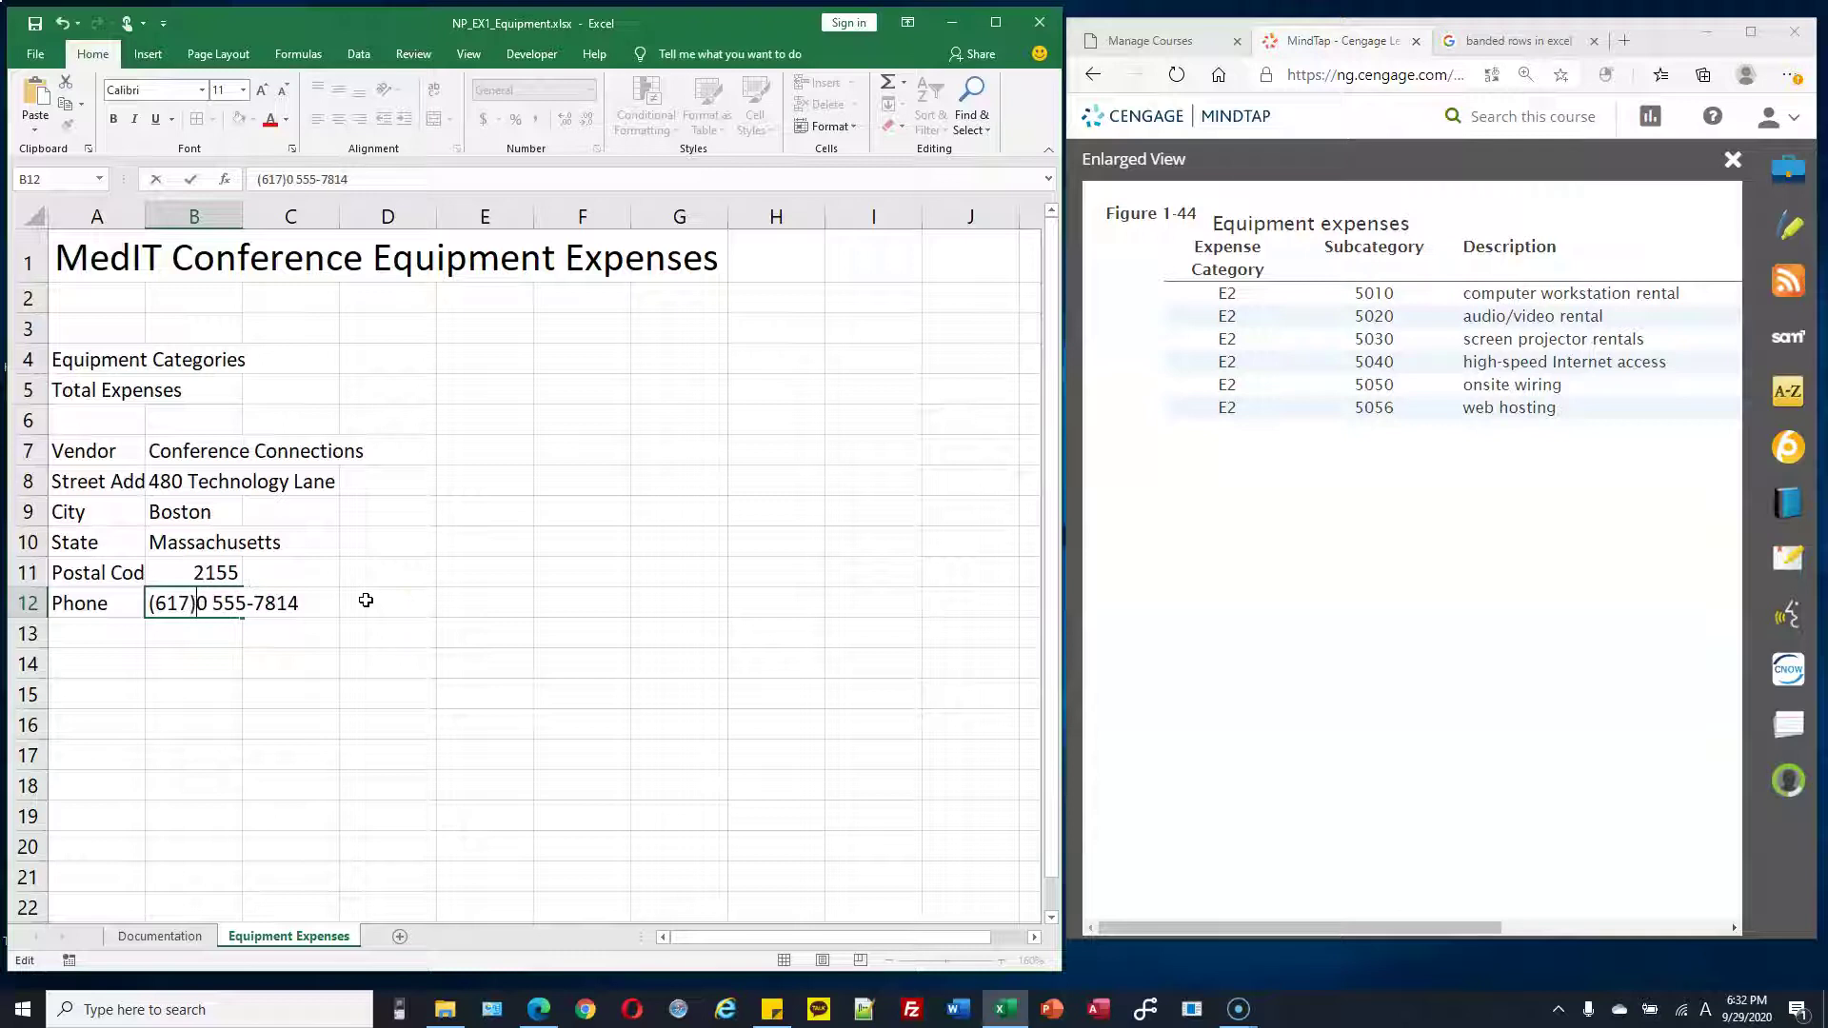
key(Delete)
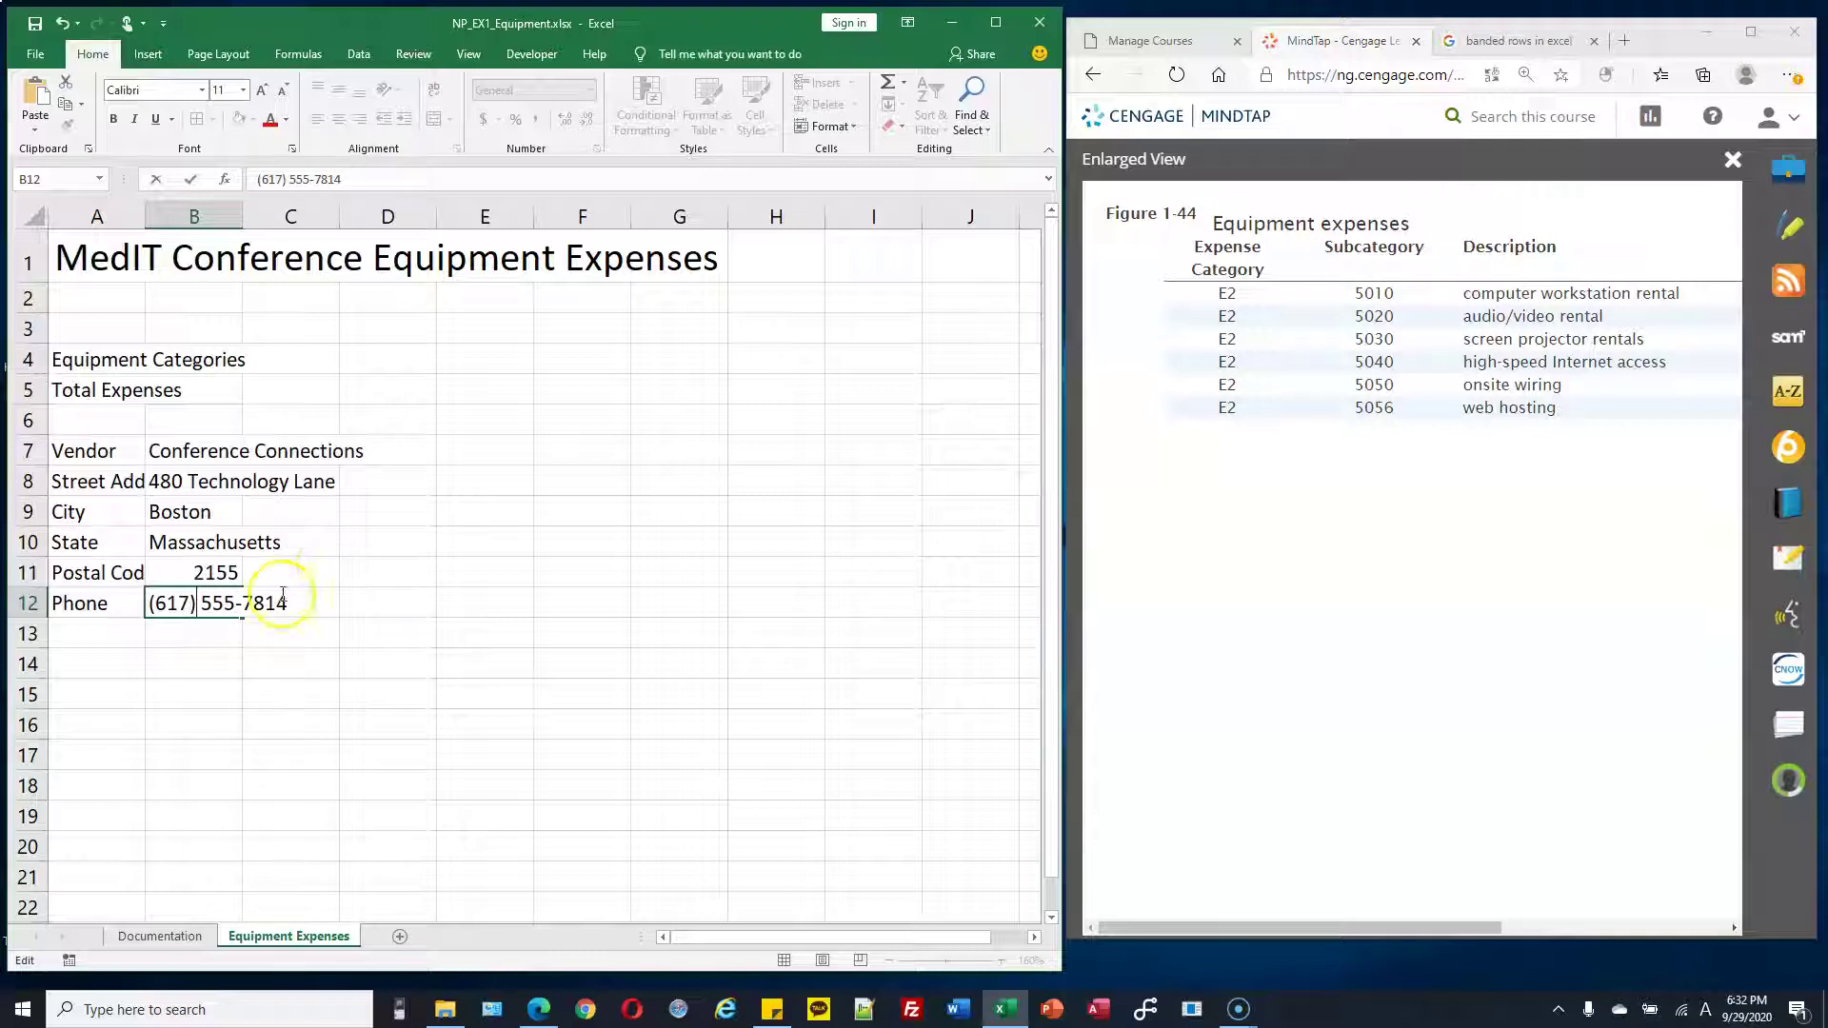
click(213, 640)
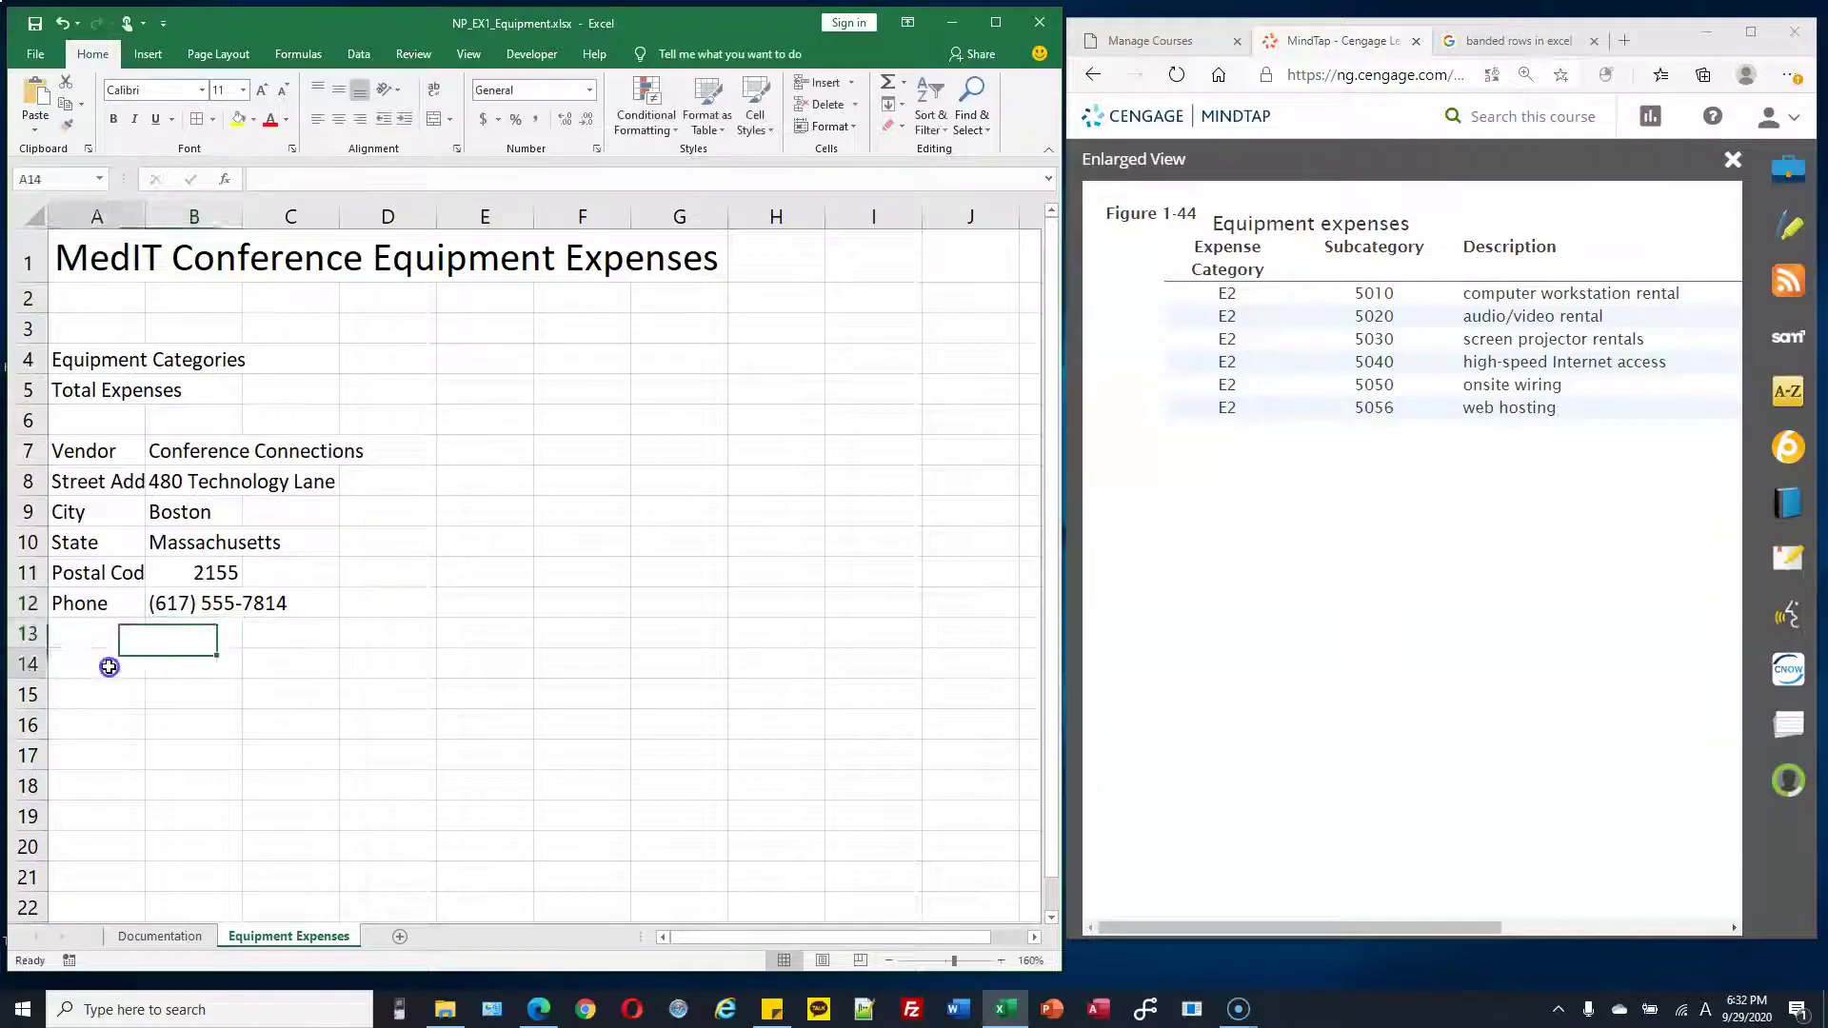
Enter headers Expense Category, Subcategory and Description in A14:C14, and E2 in A15
click(109, 665)
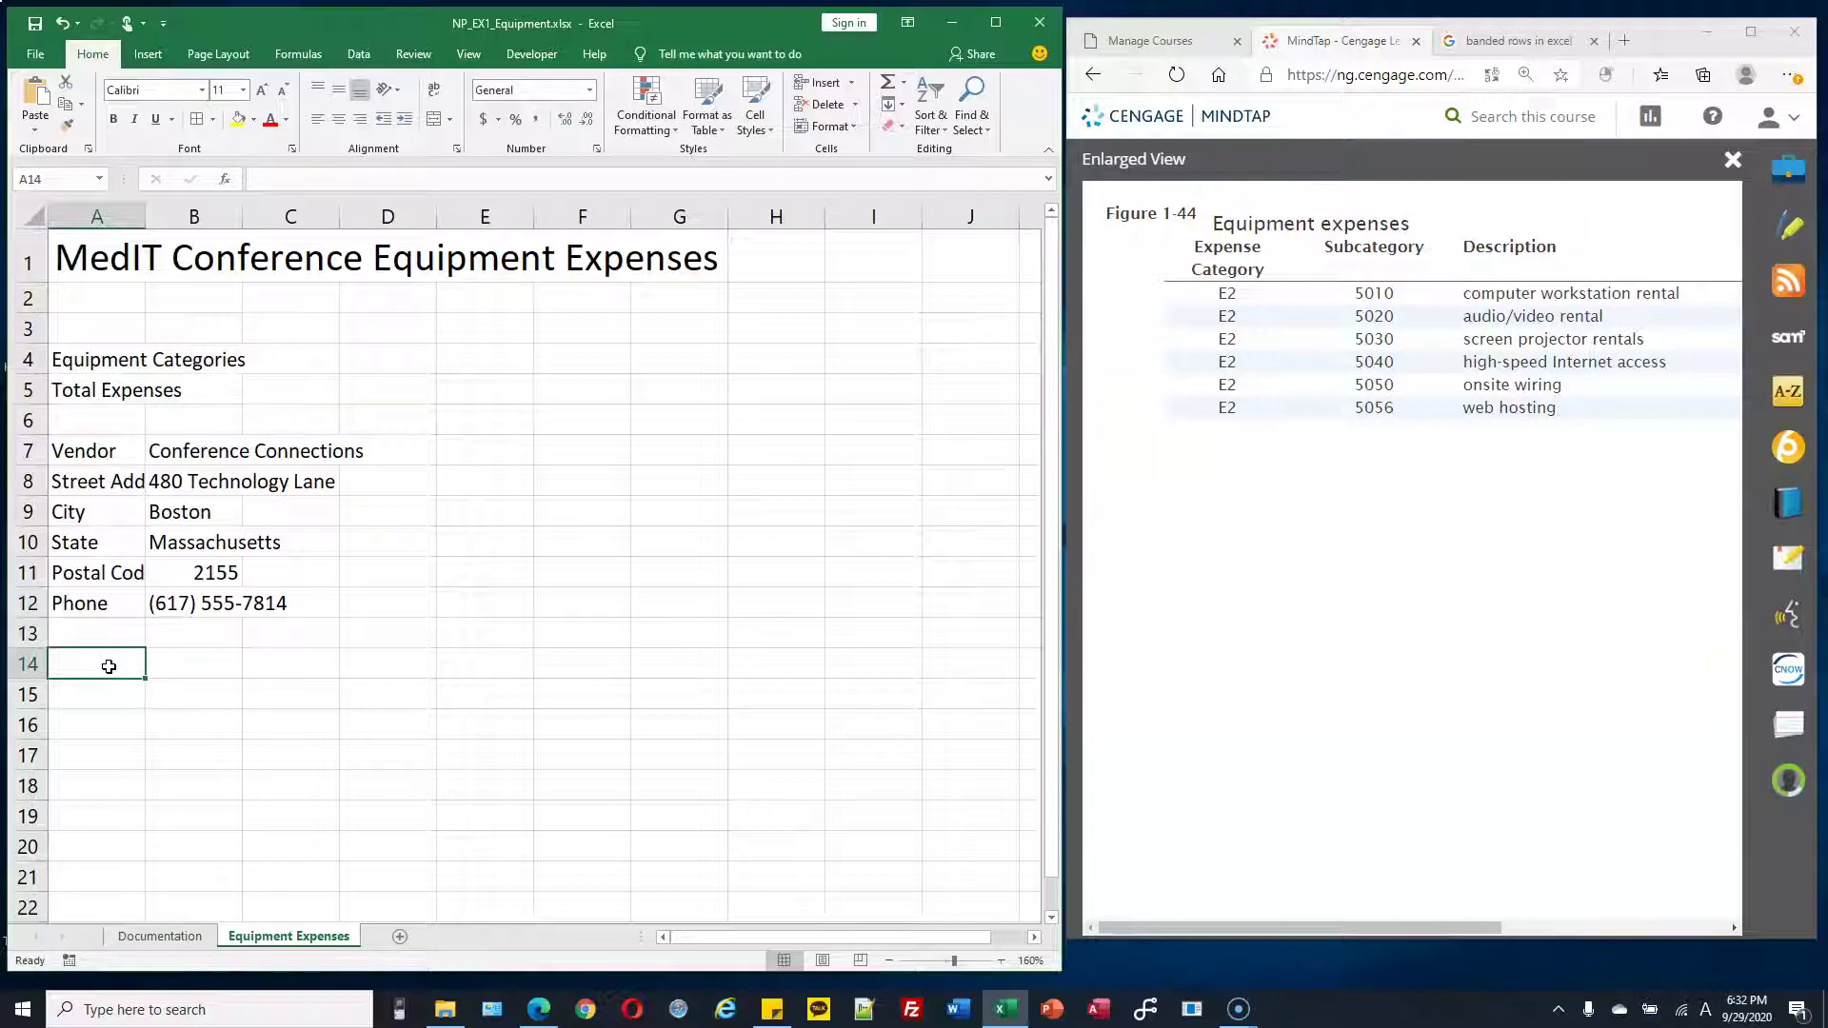
text(E)
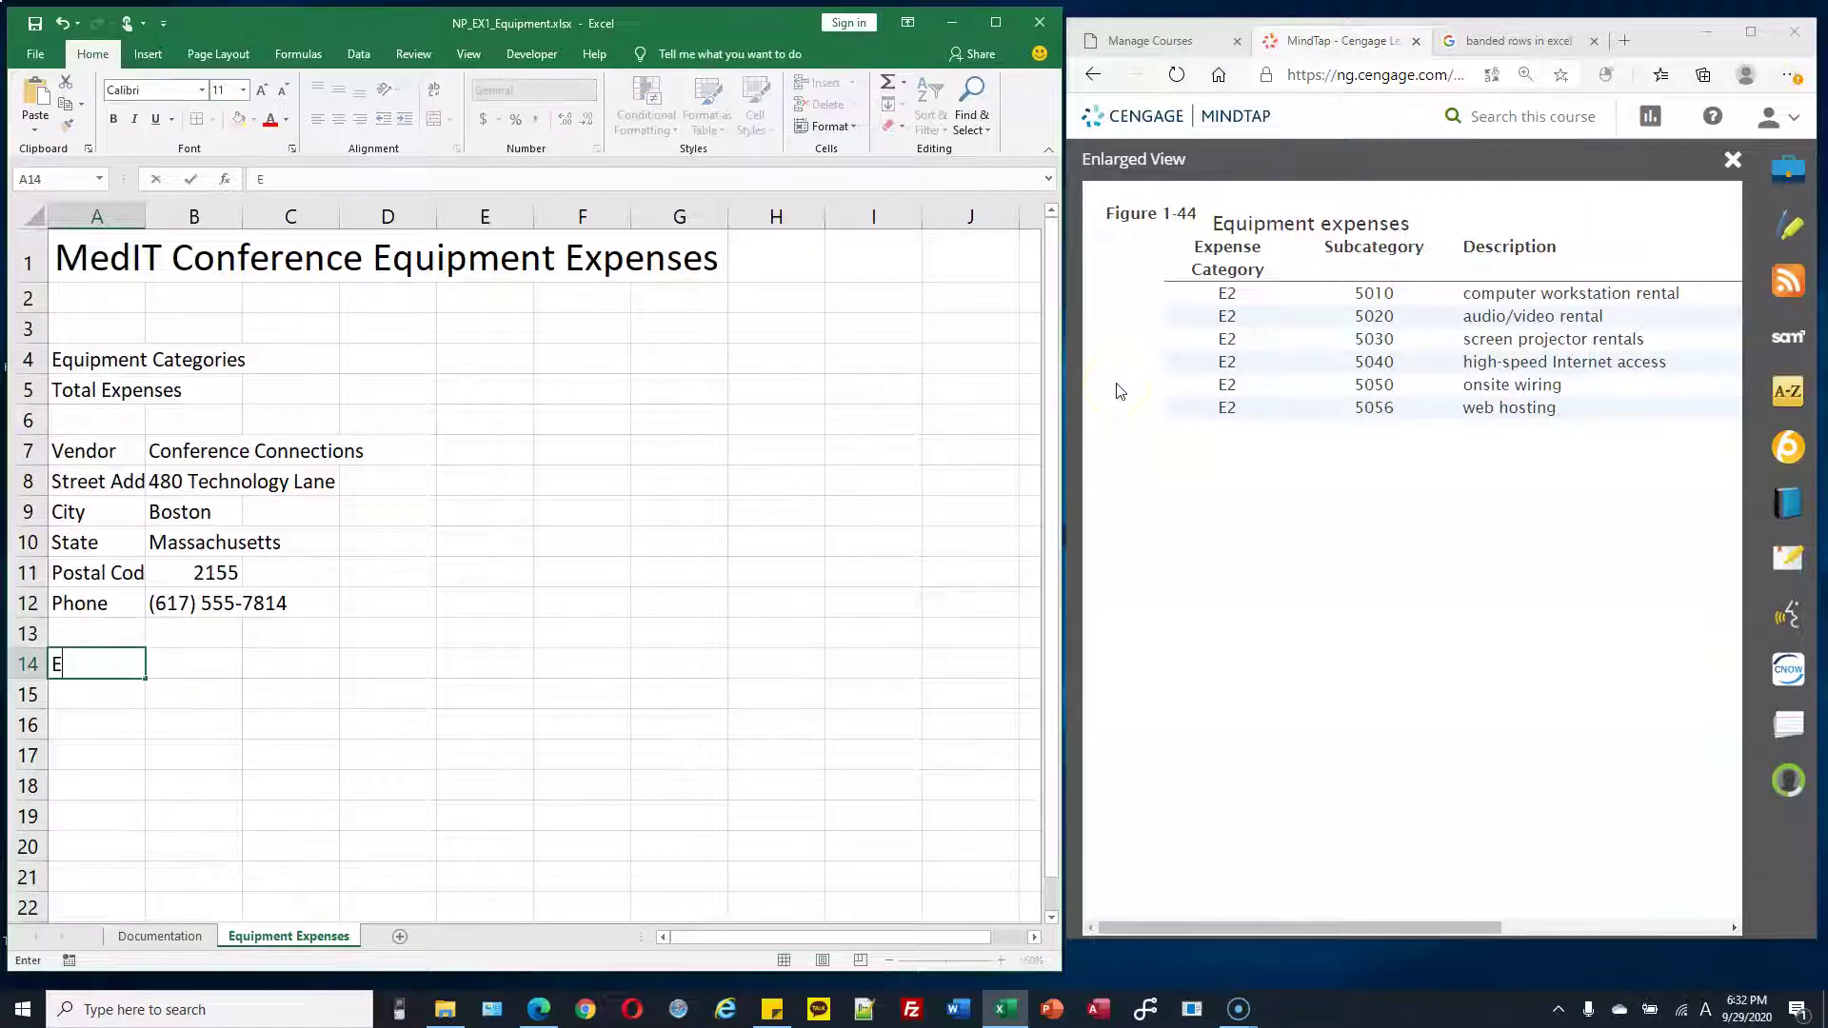
text(quipment)
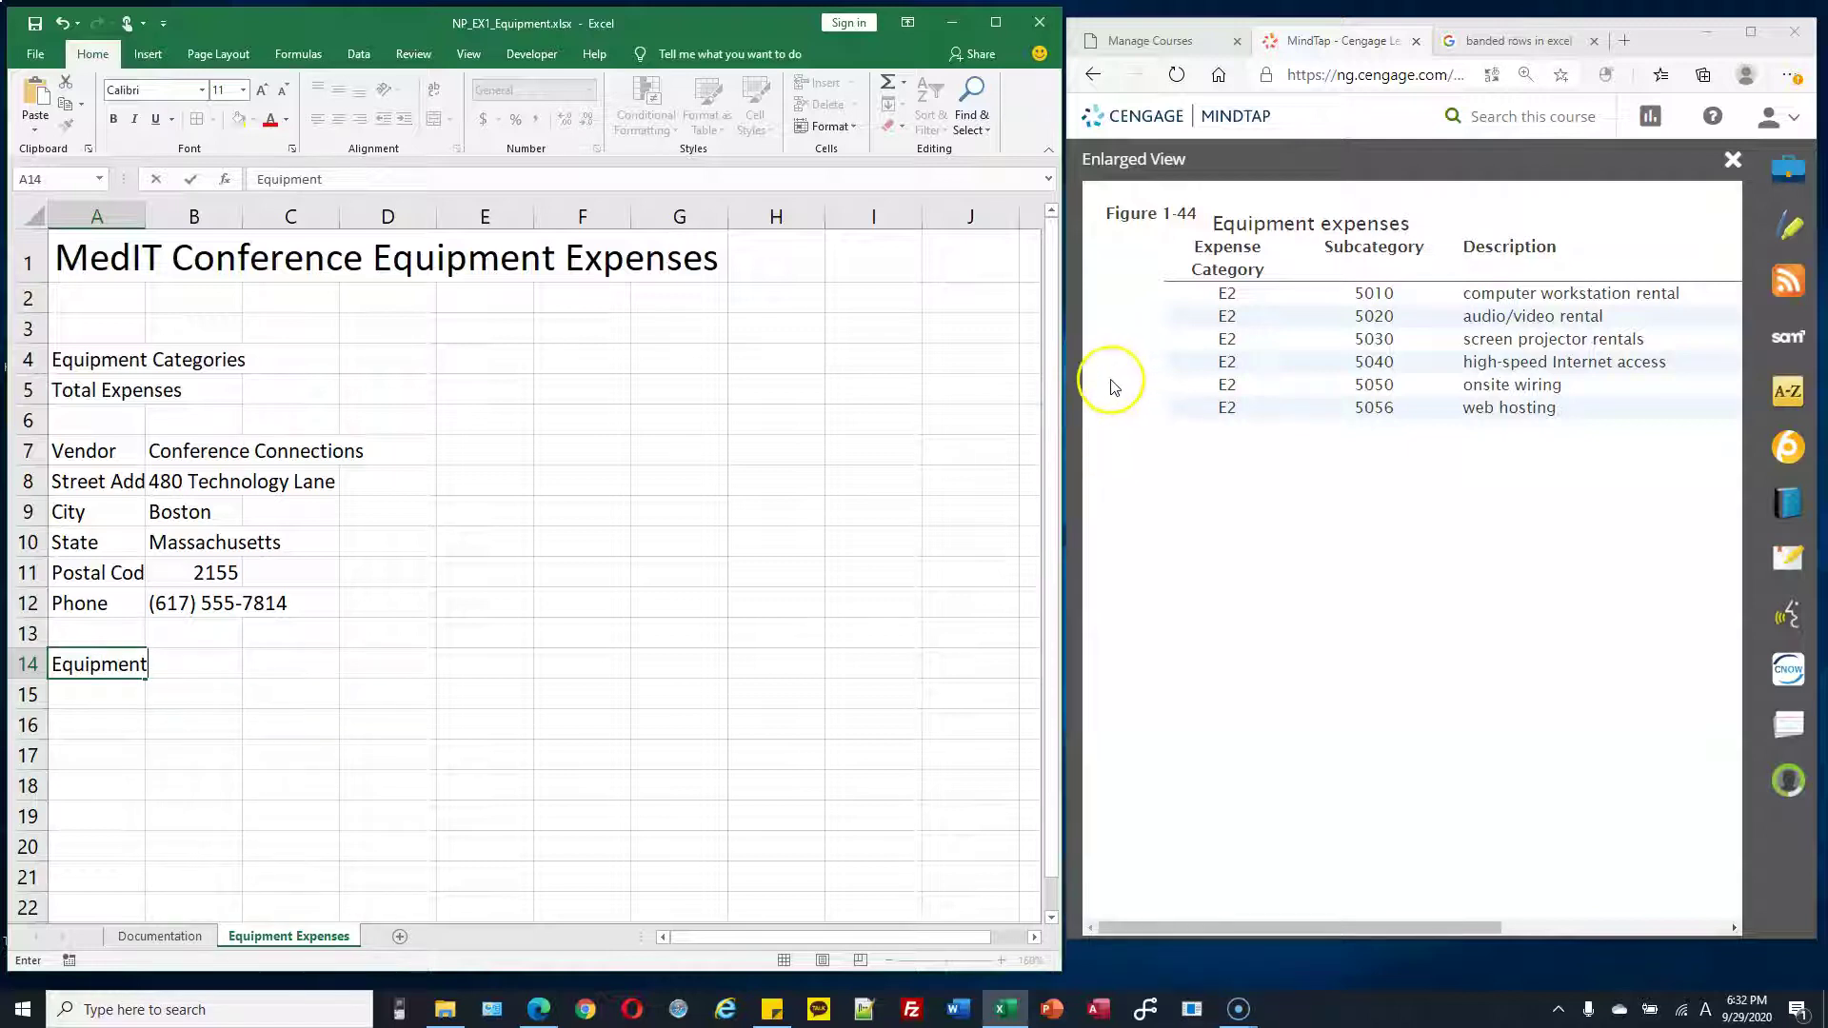
key(BackSpace)
key(BackSpace)
key(BackSpace)
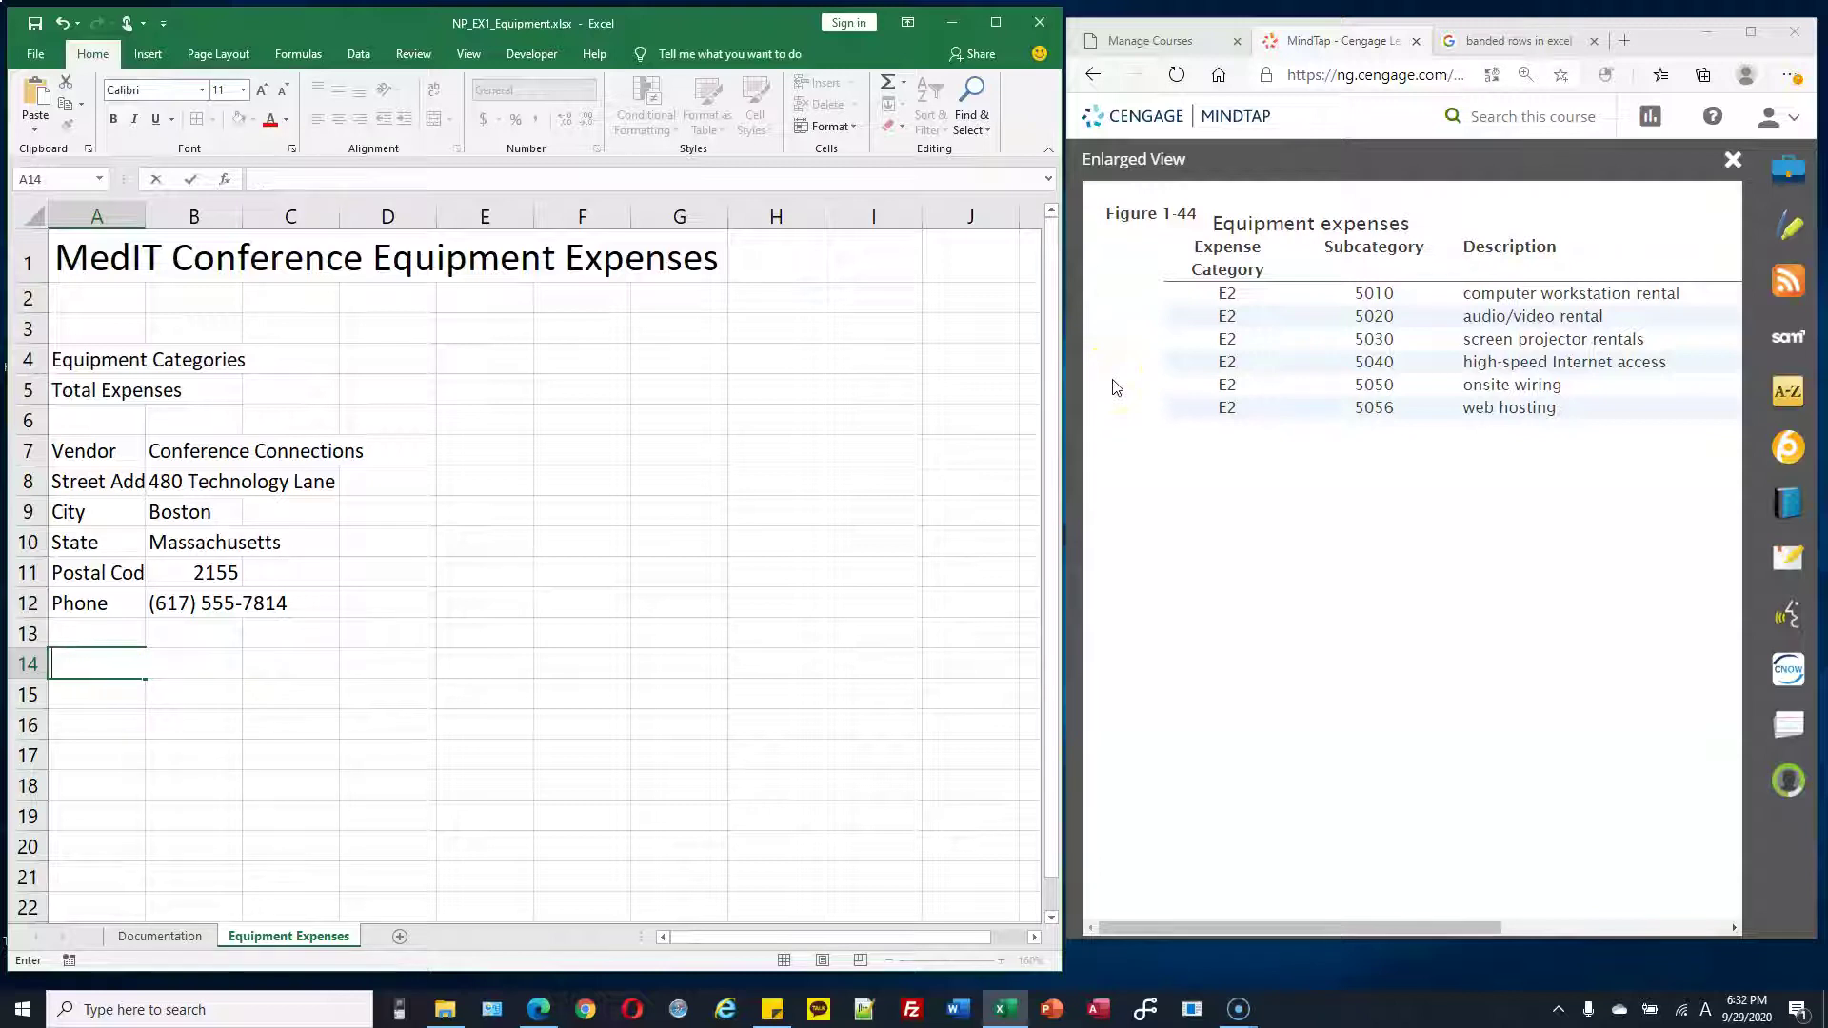
text(nse Category)
key(Tab)
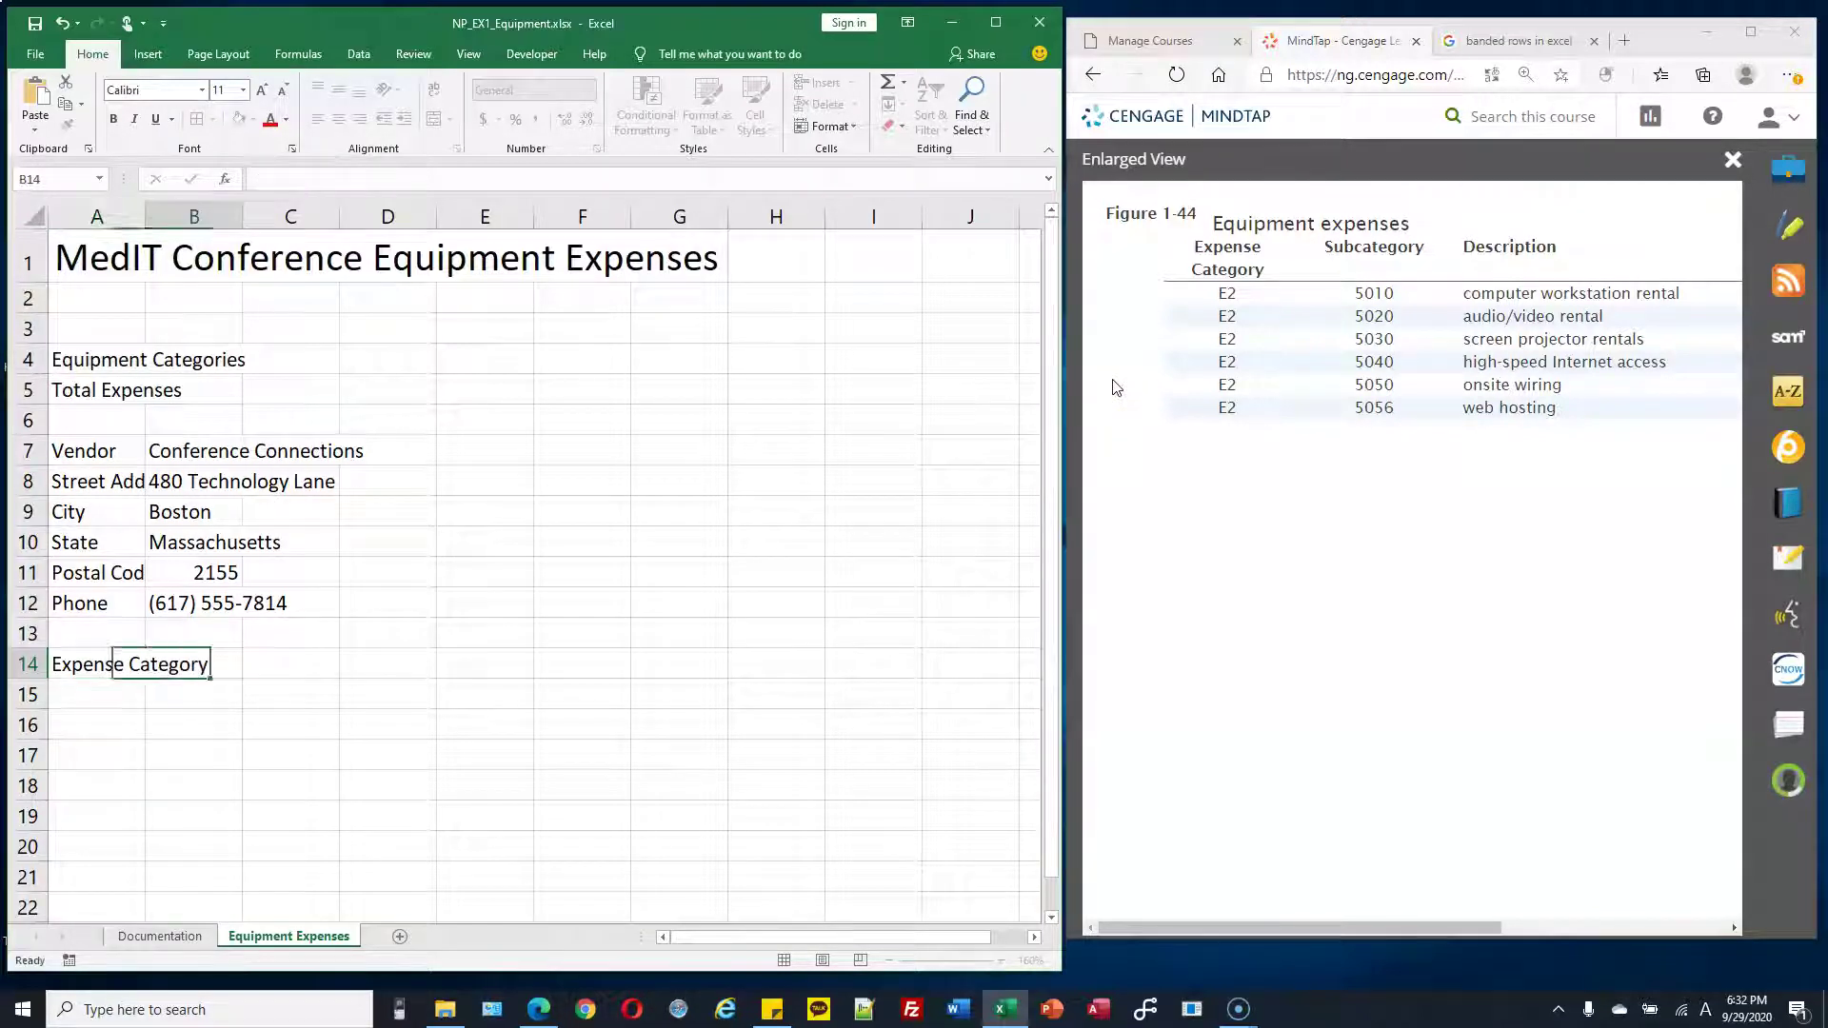
text(Subcategory)
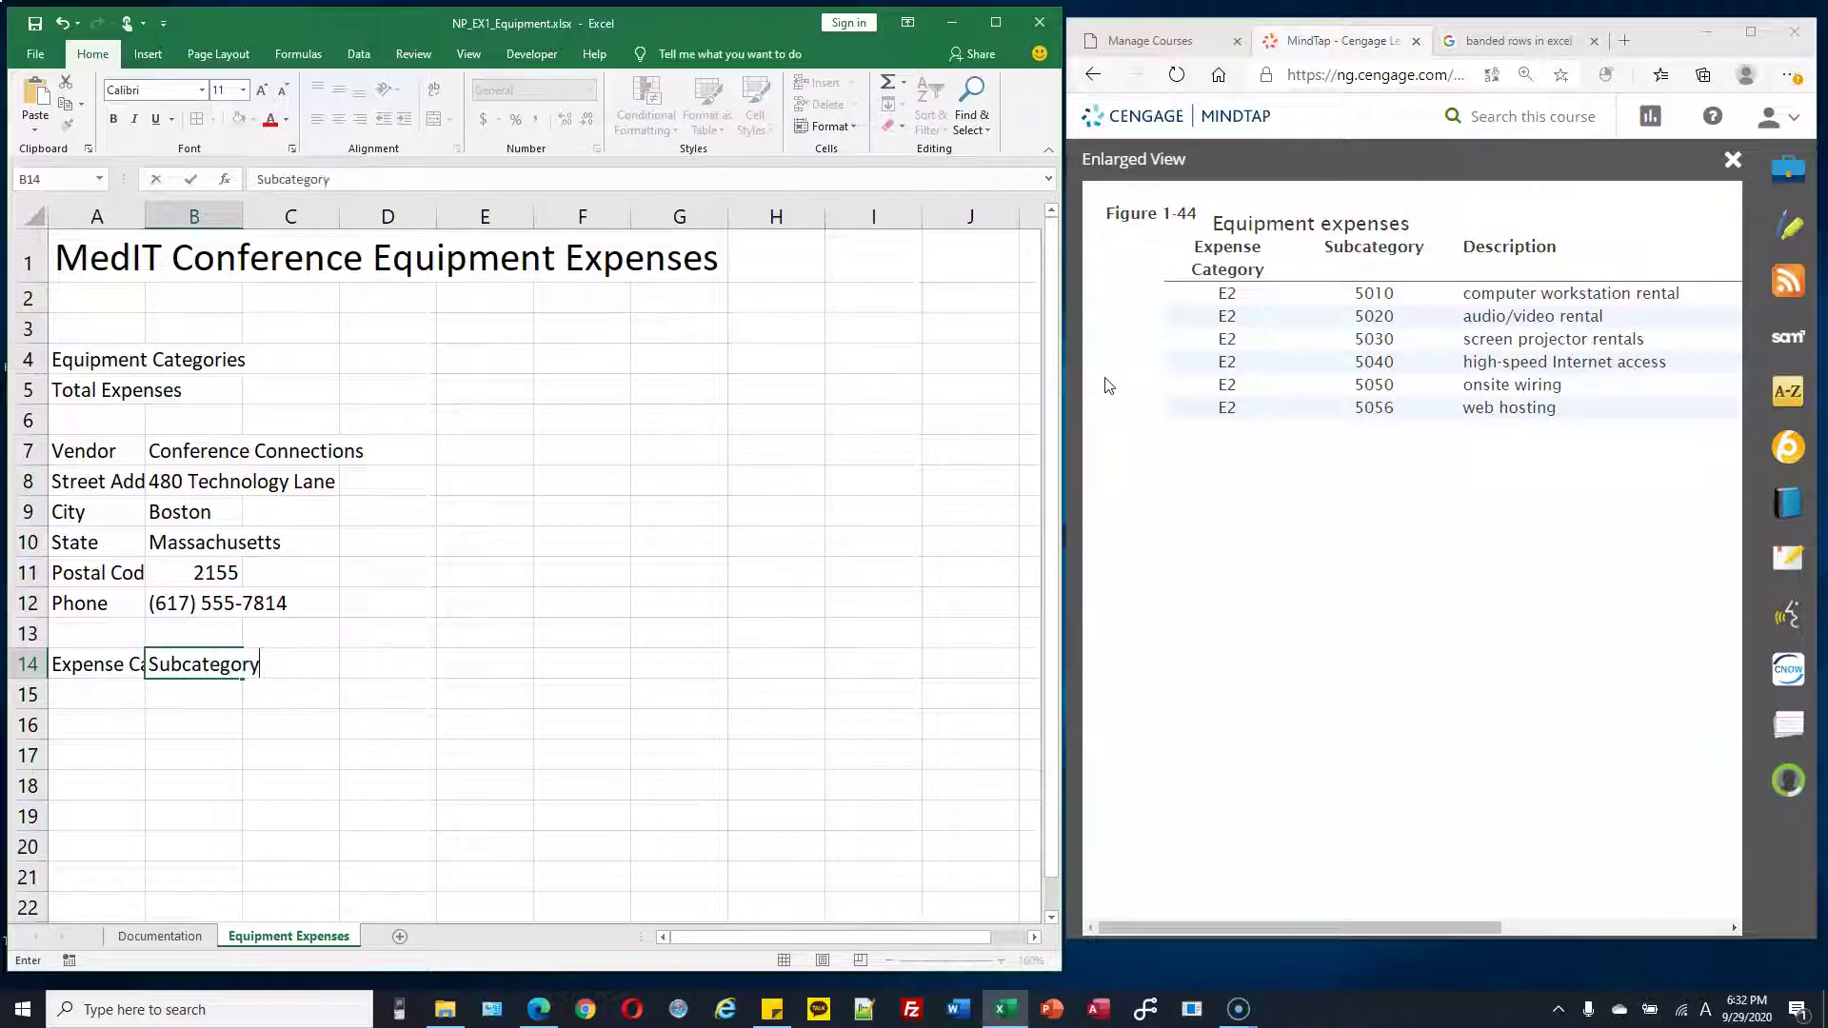
key(Tab)
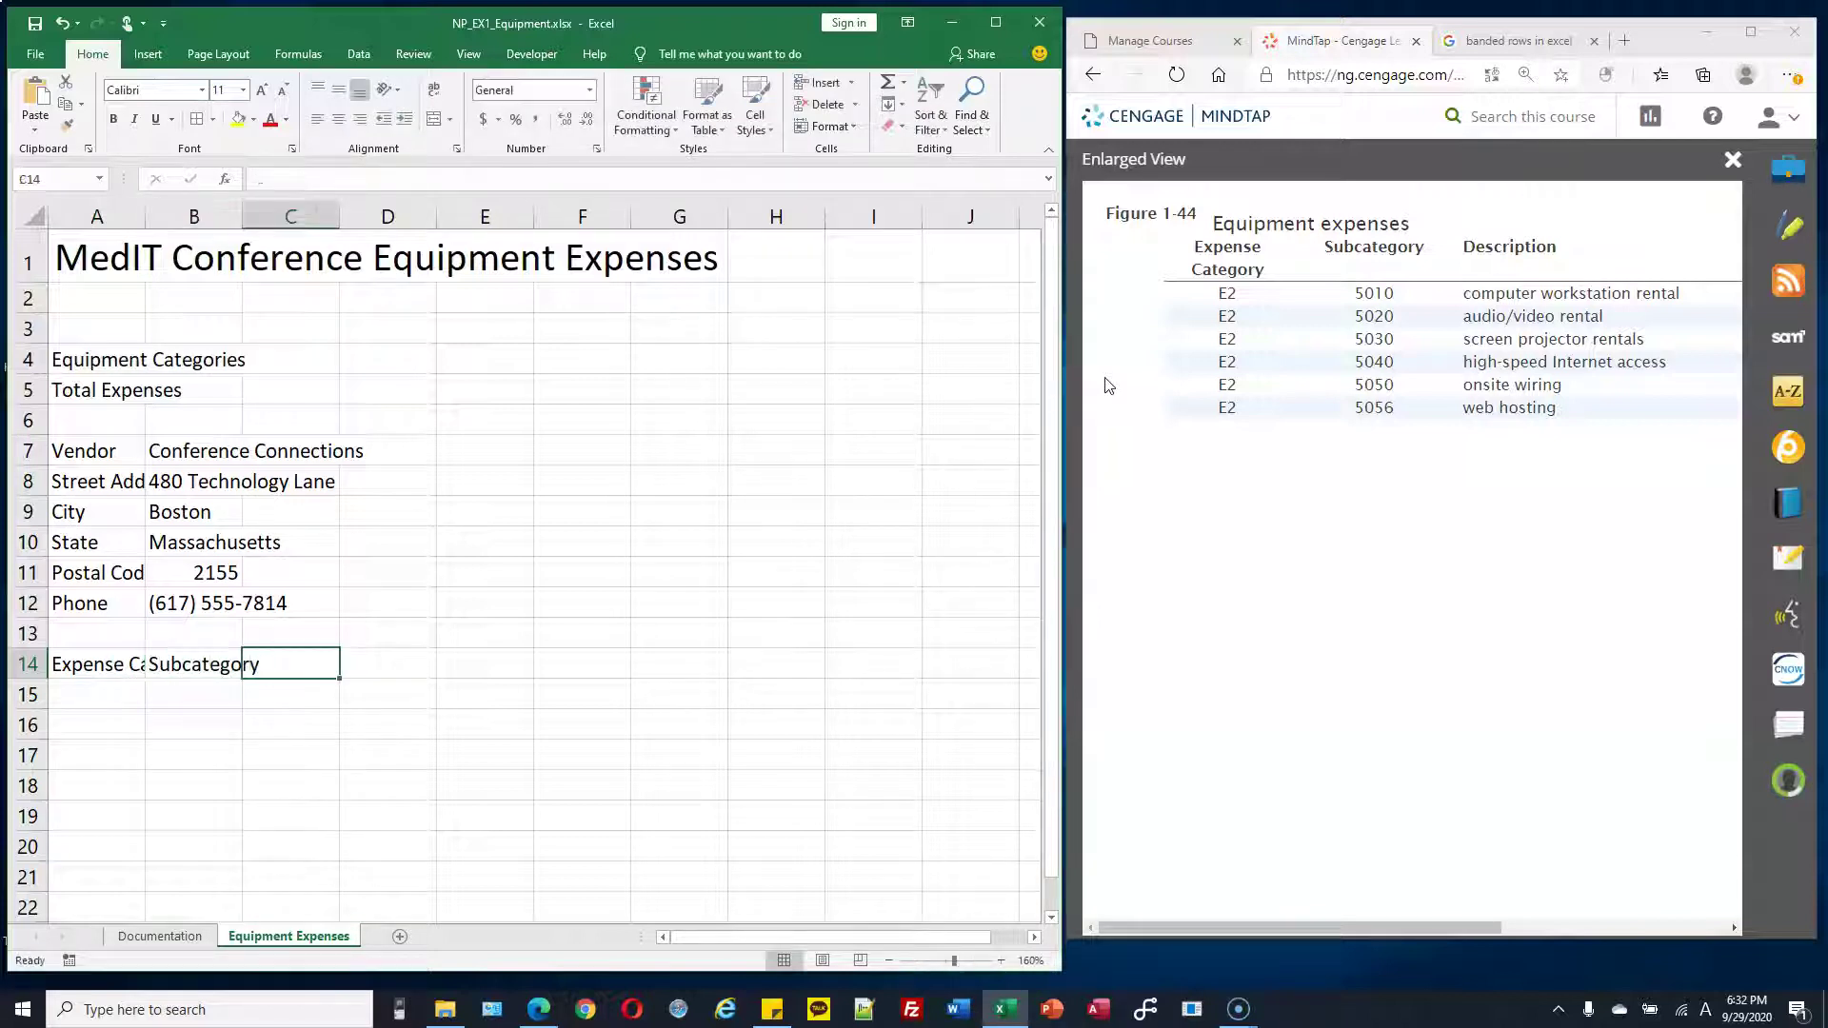
text(Description)
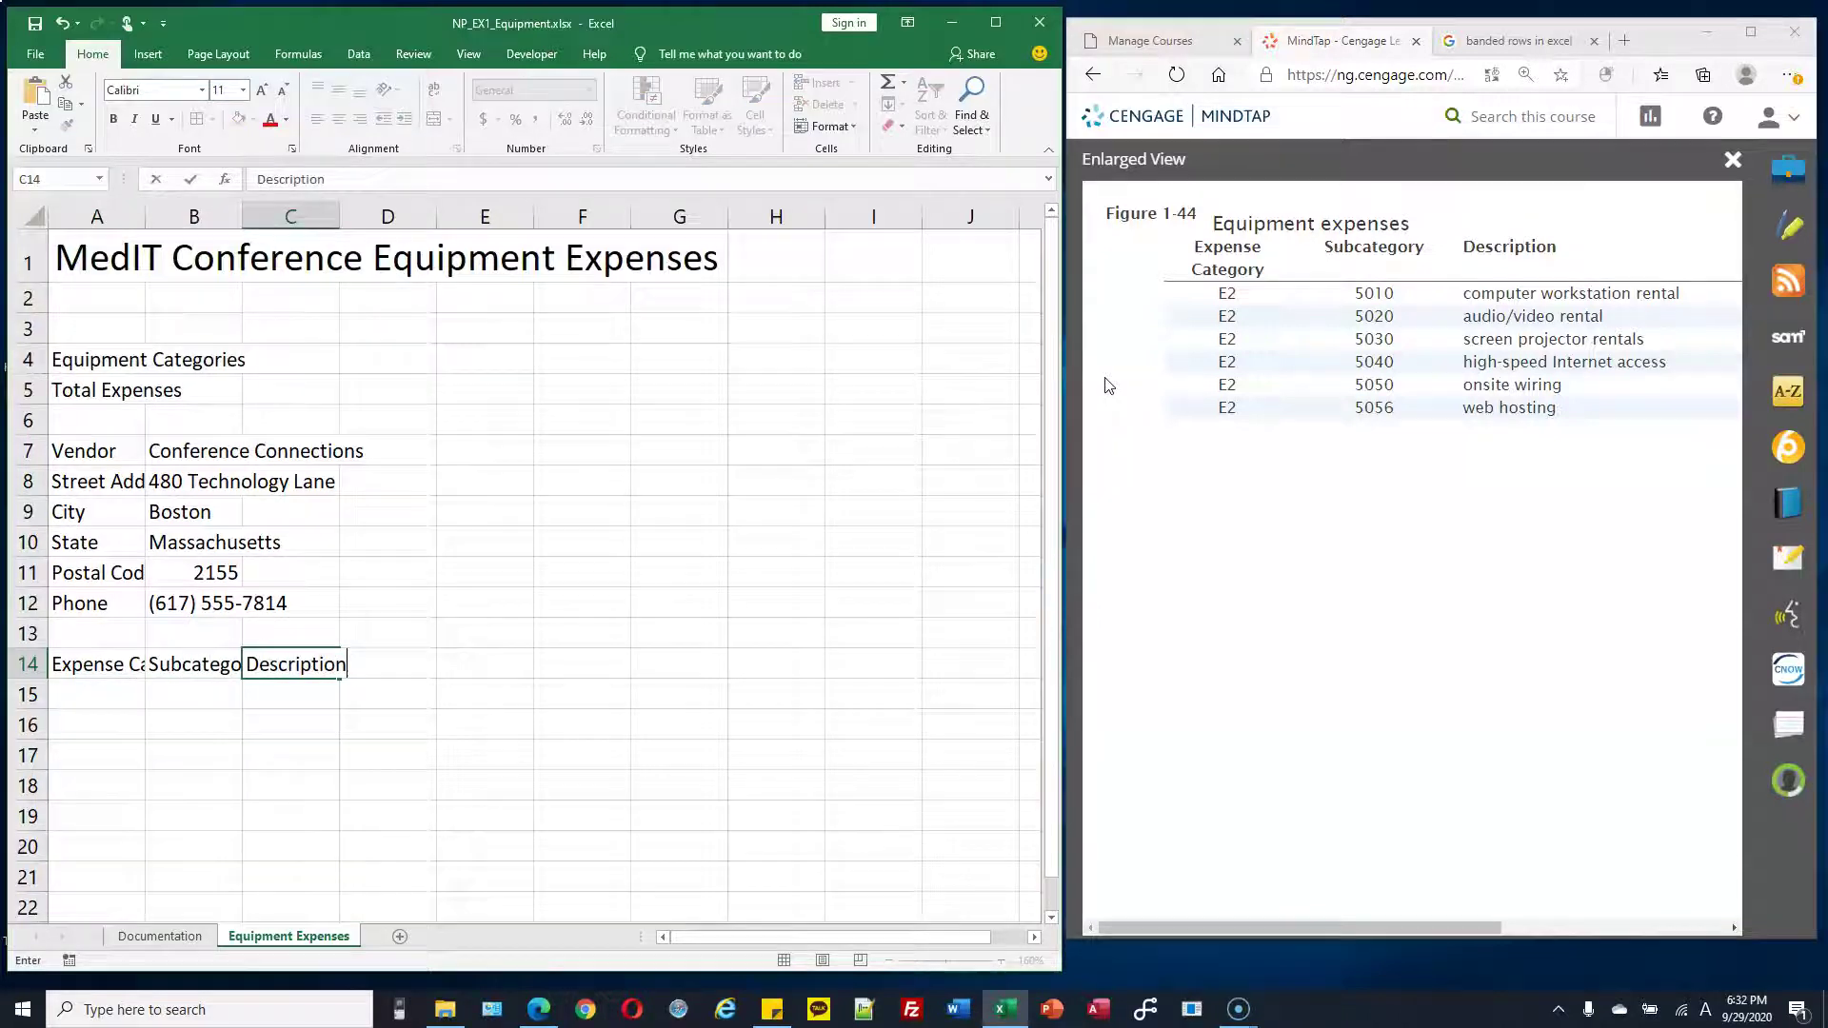
key(Return)
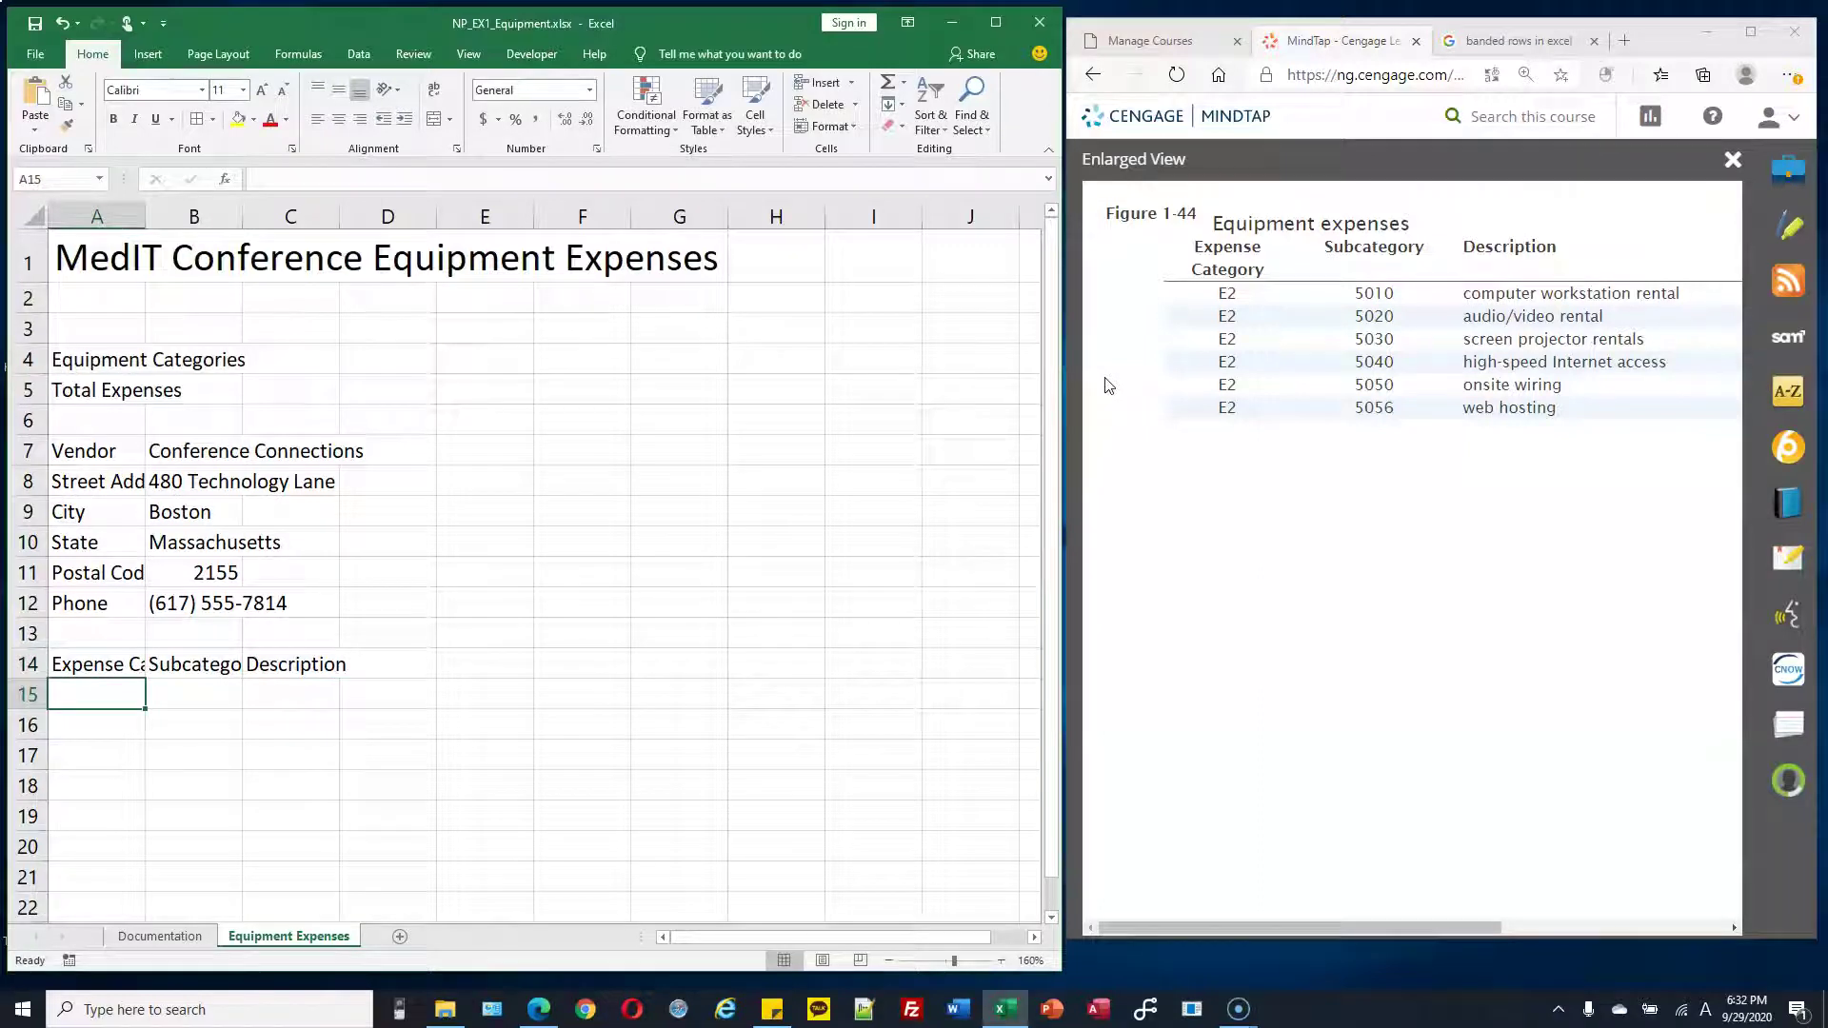
text(E2)
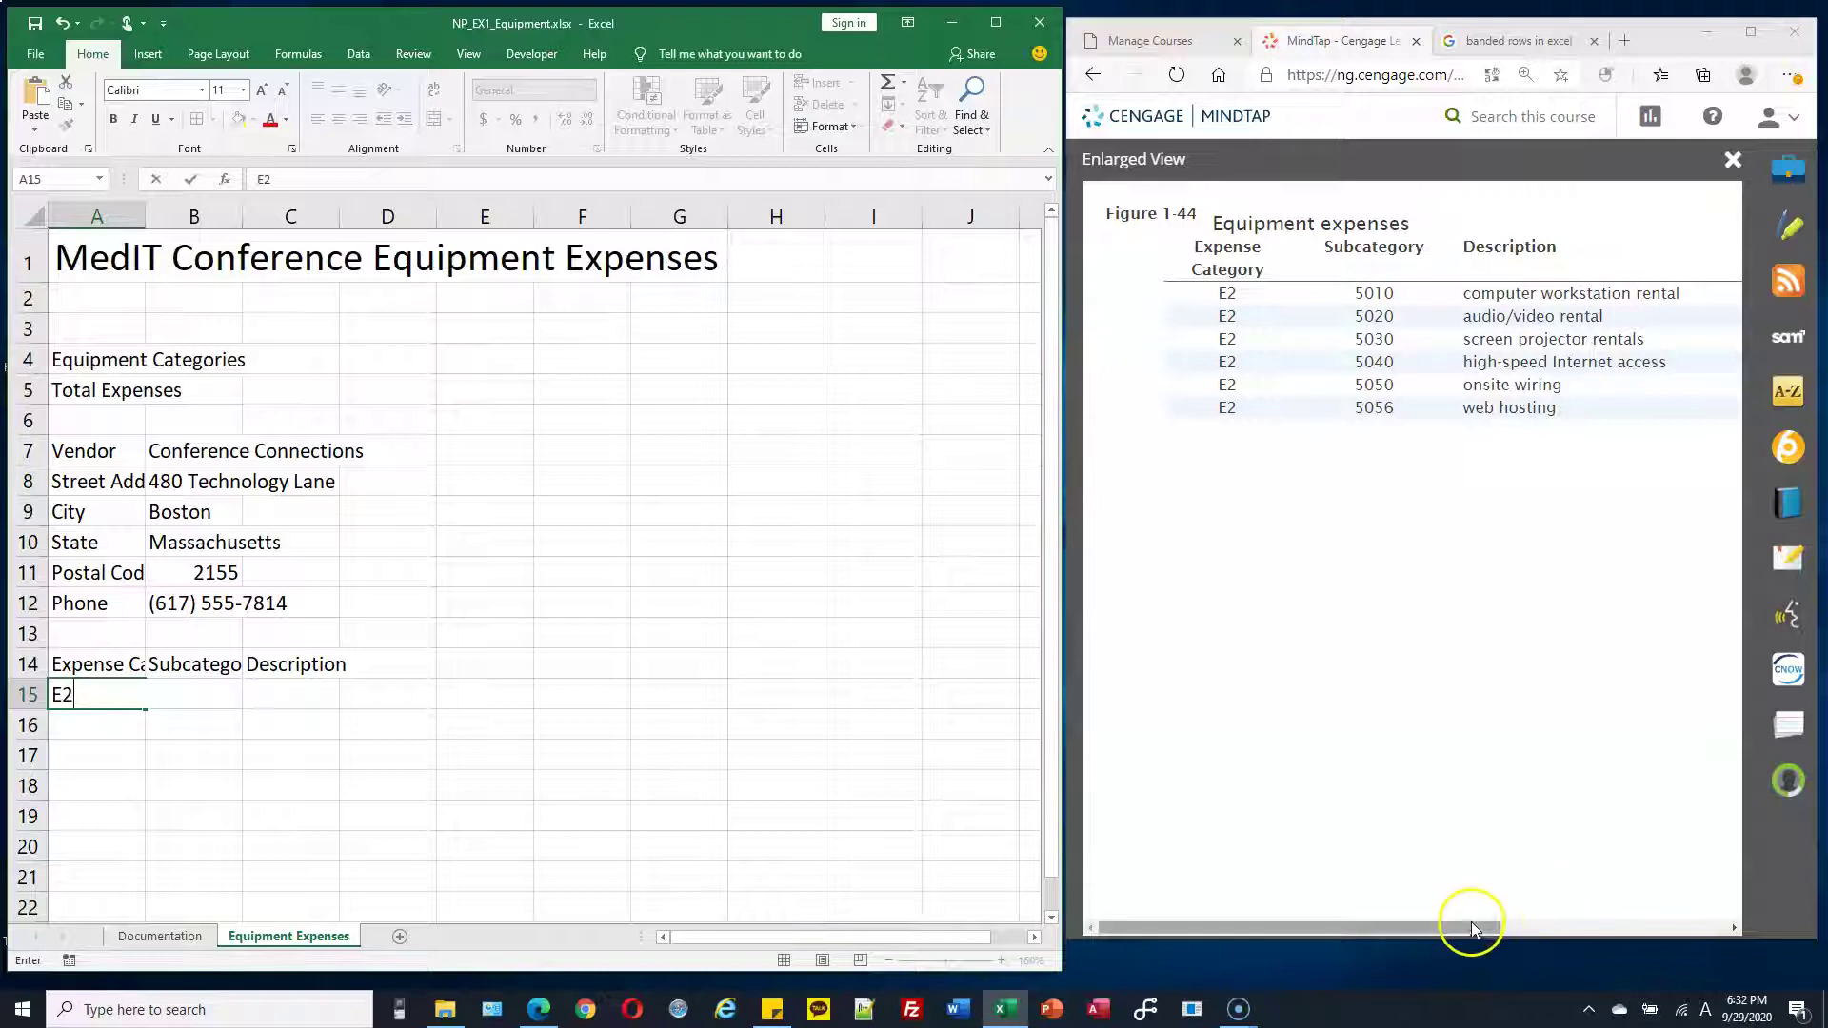
Add the Units and Cost per Unit headers in D14:E14
drag(1474, 928, 1660, 923)
click(413, 663)
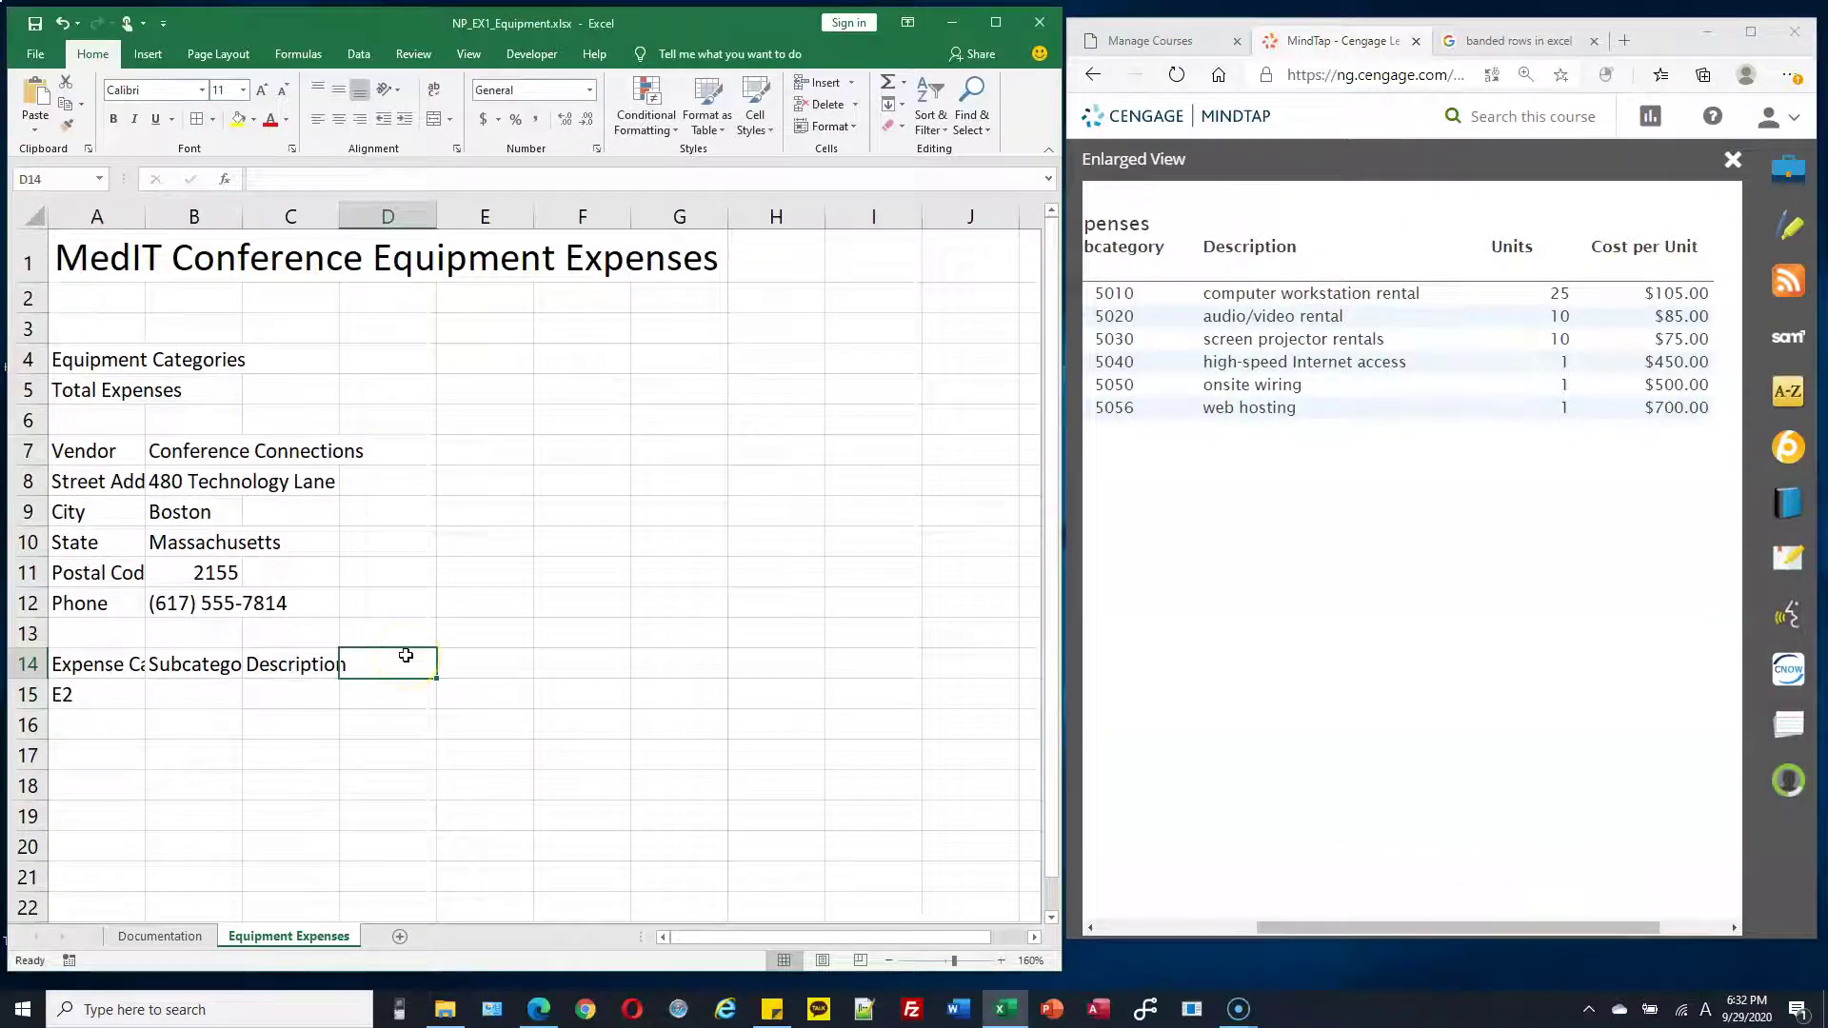
text(u)
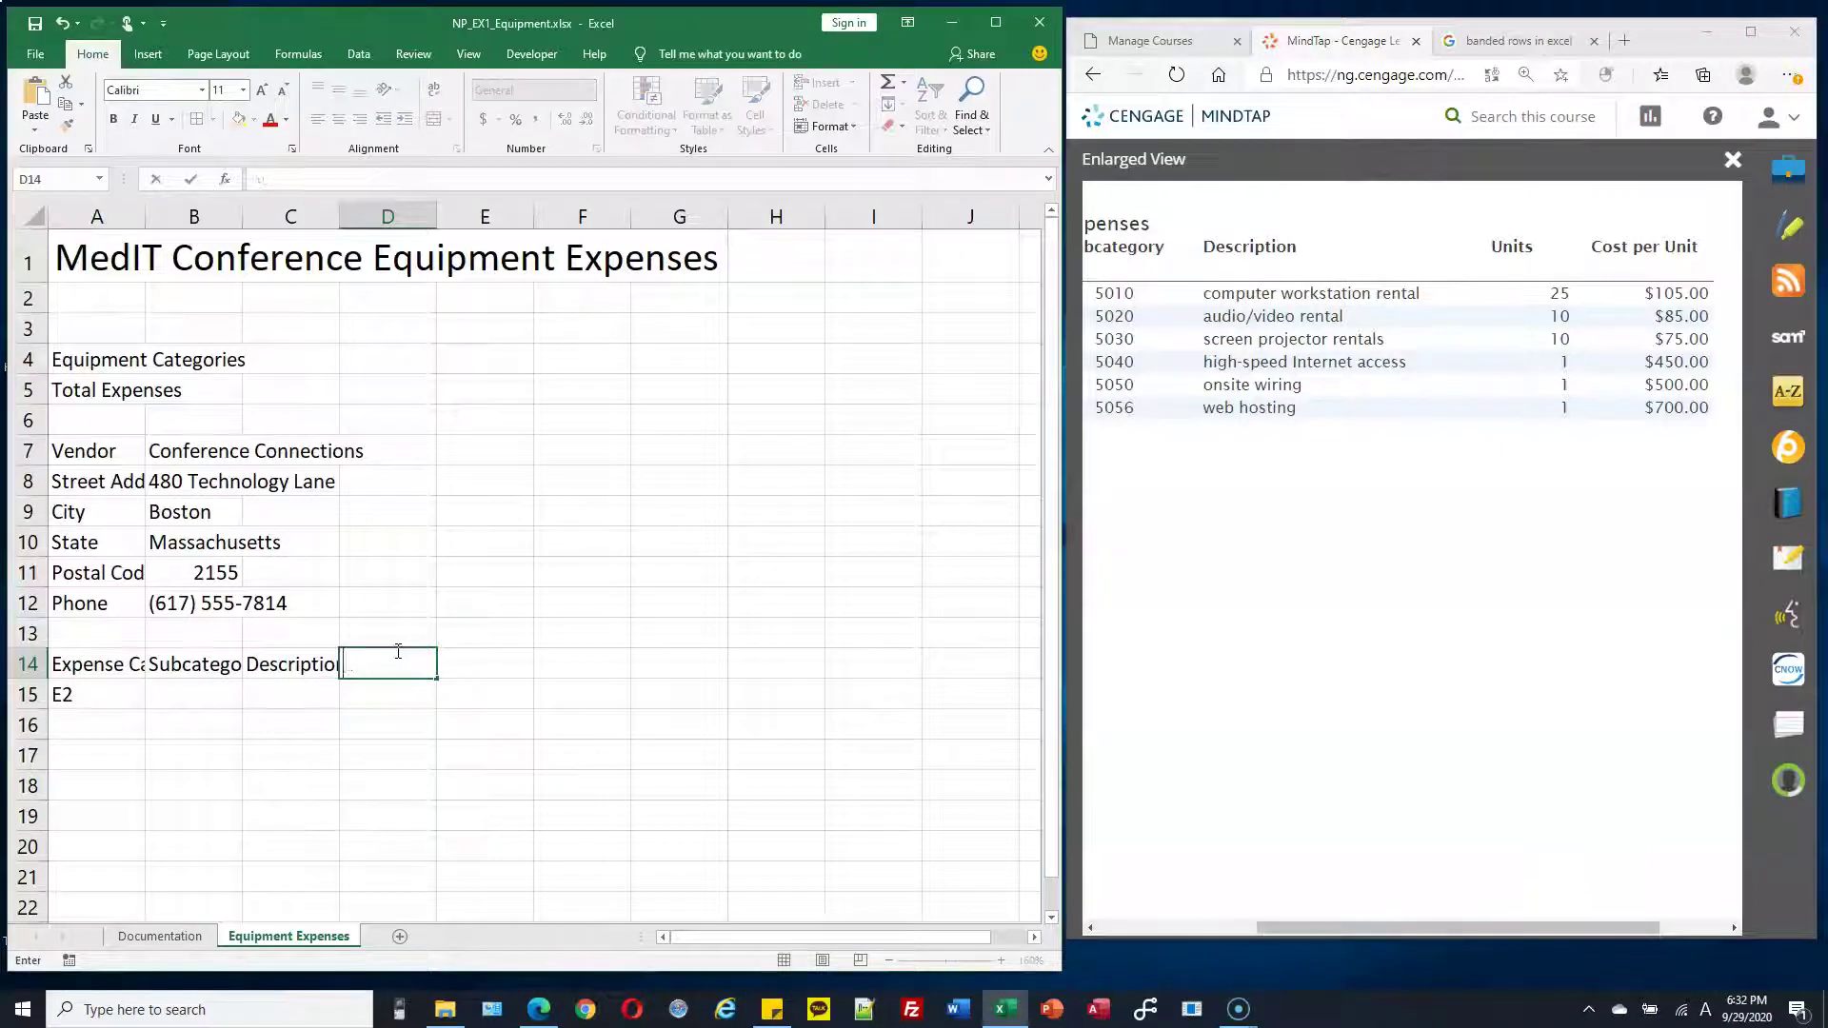
text(Units)
key(Tab)
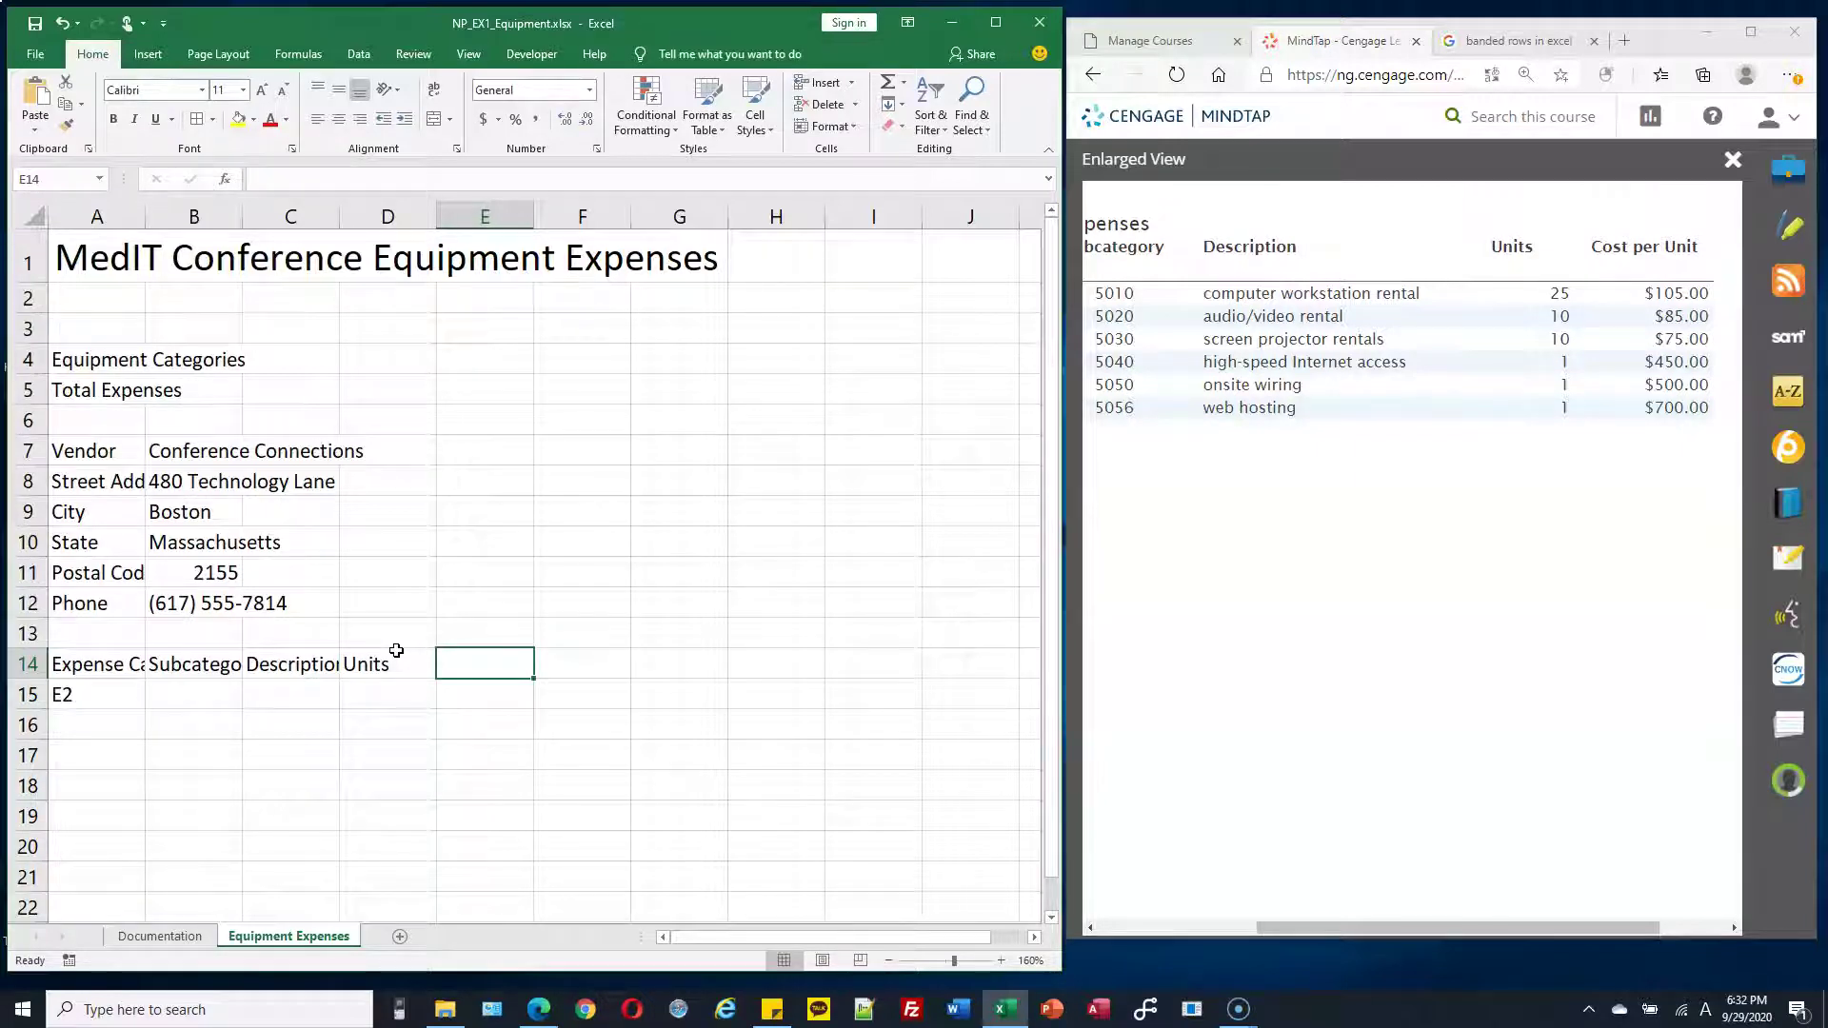
text(Cost per un)
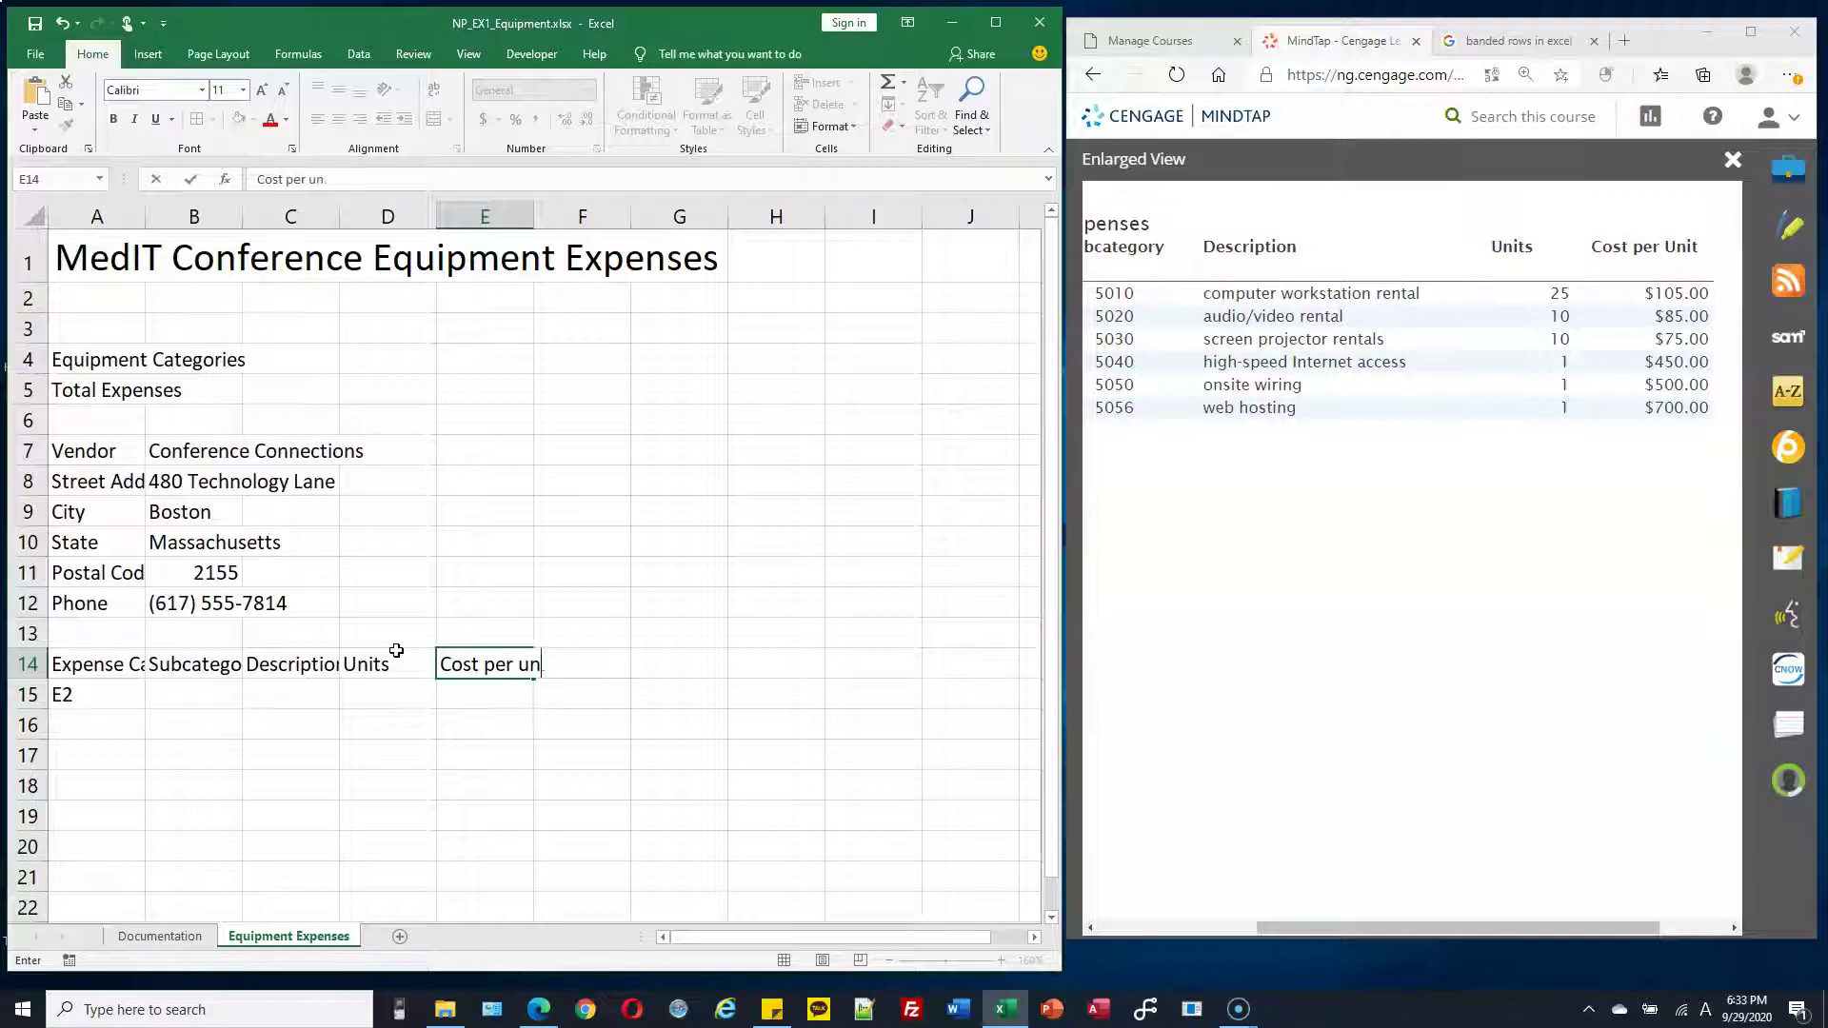
text(t)
key(Return)
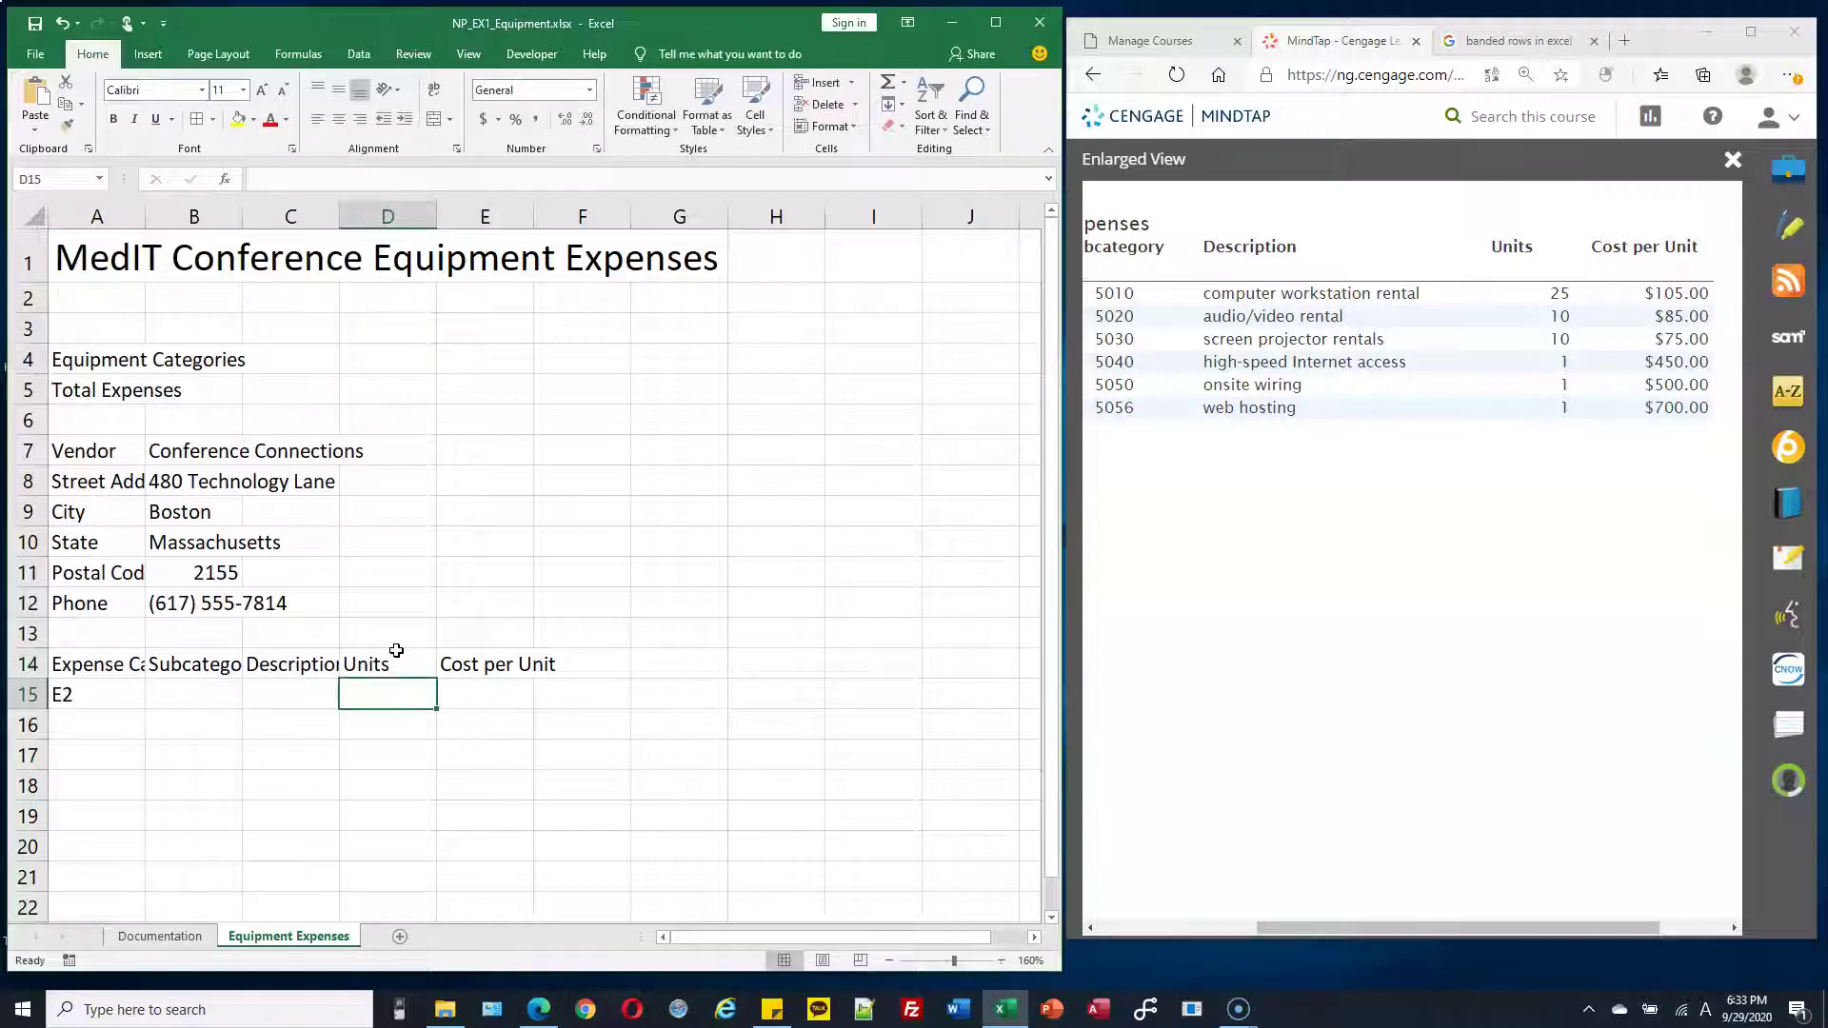
drag(1538, 927, 1298, 931)
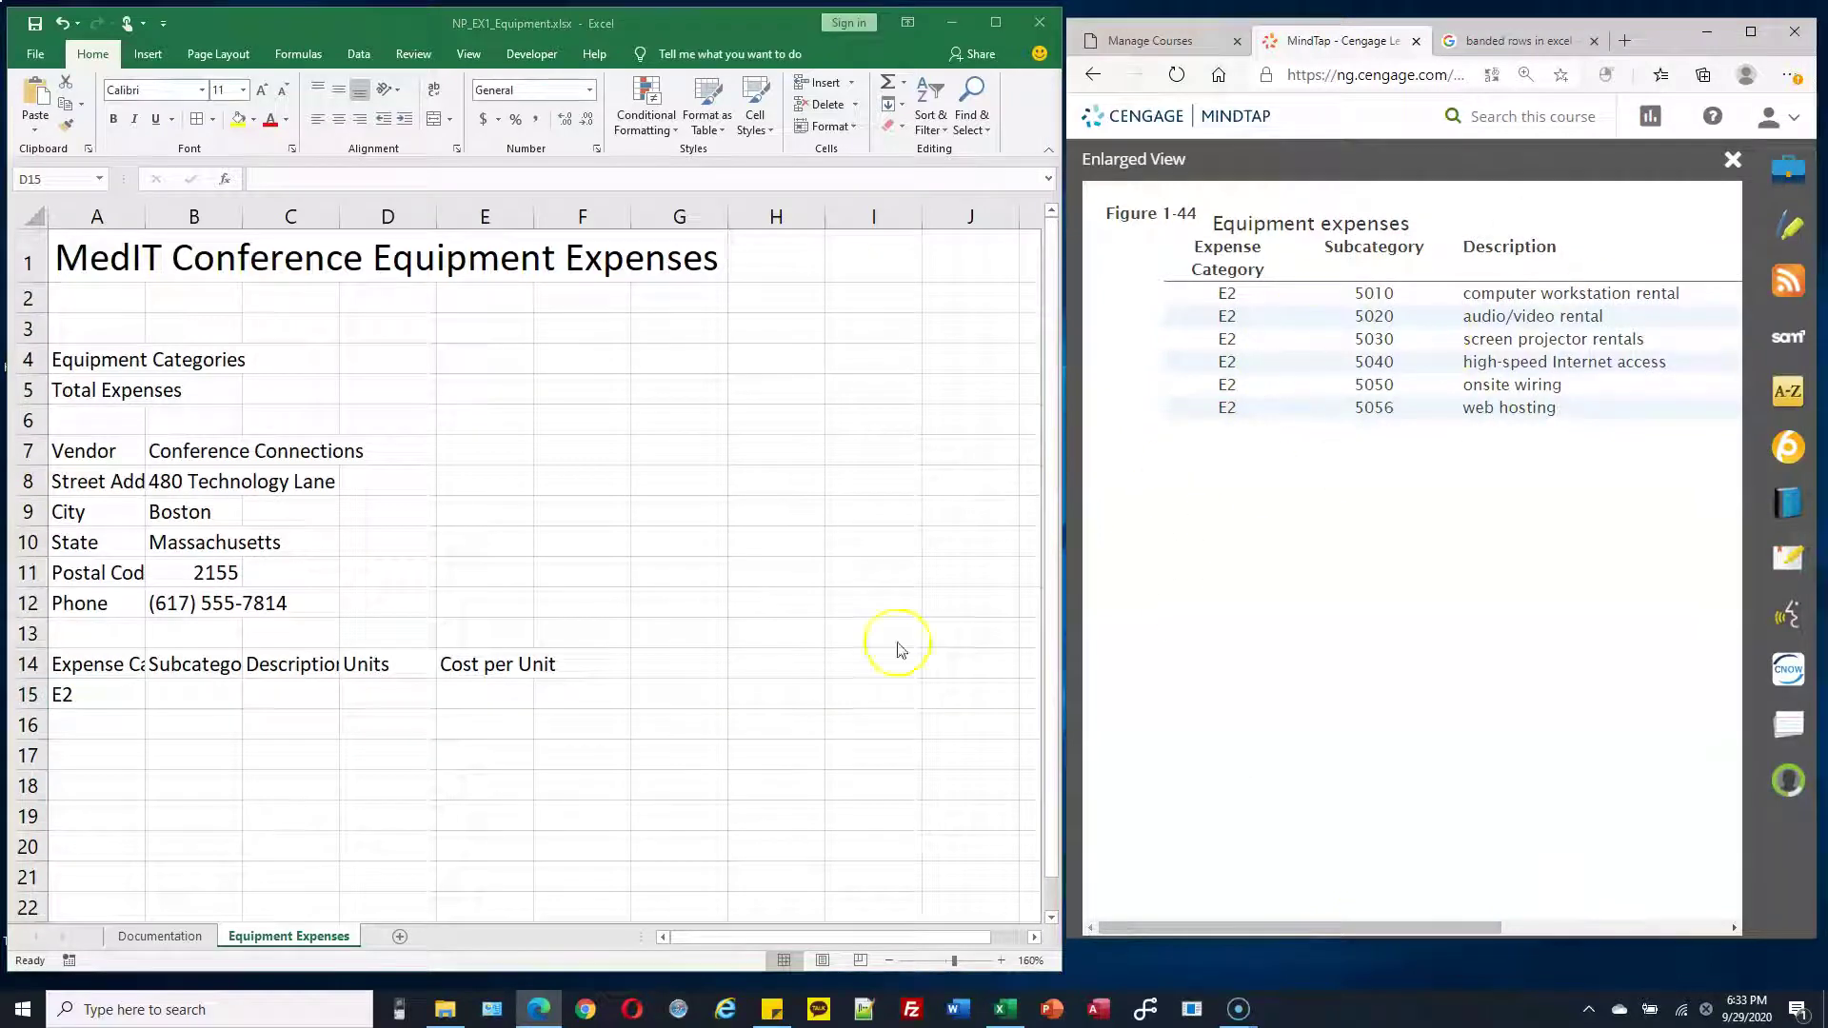
Fill the category cells A16 down to A20 with E2
click(115, 733)
click(117, 726)
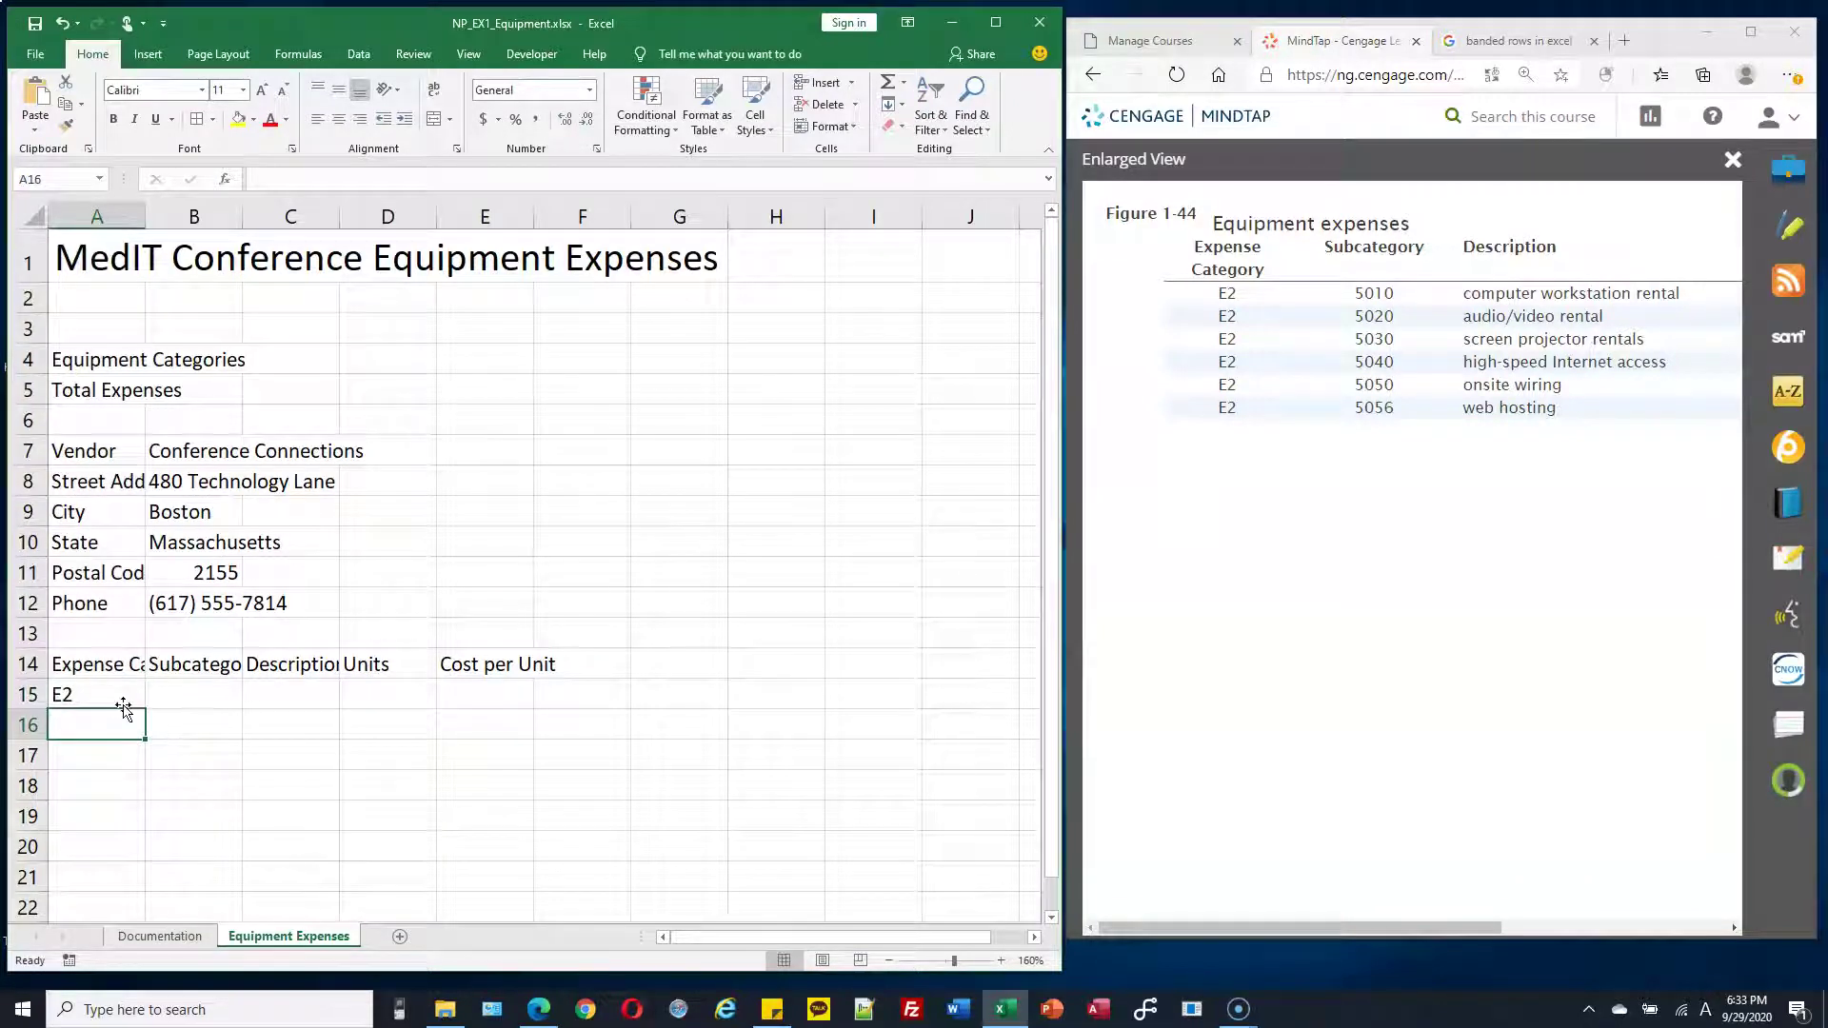
text(E)
key(Return)
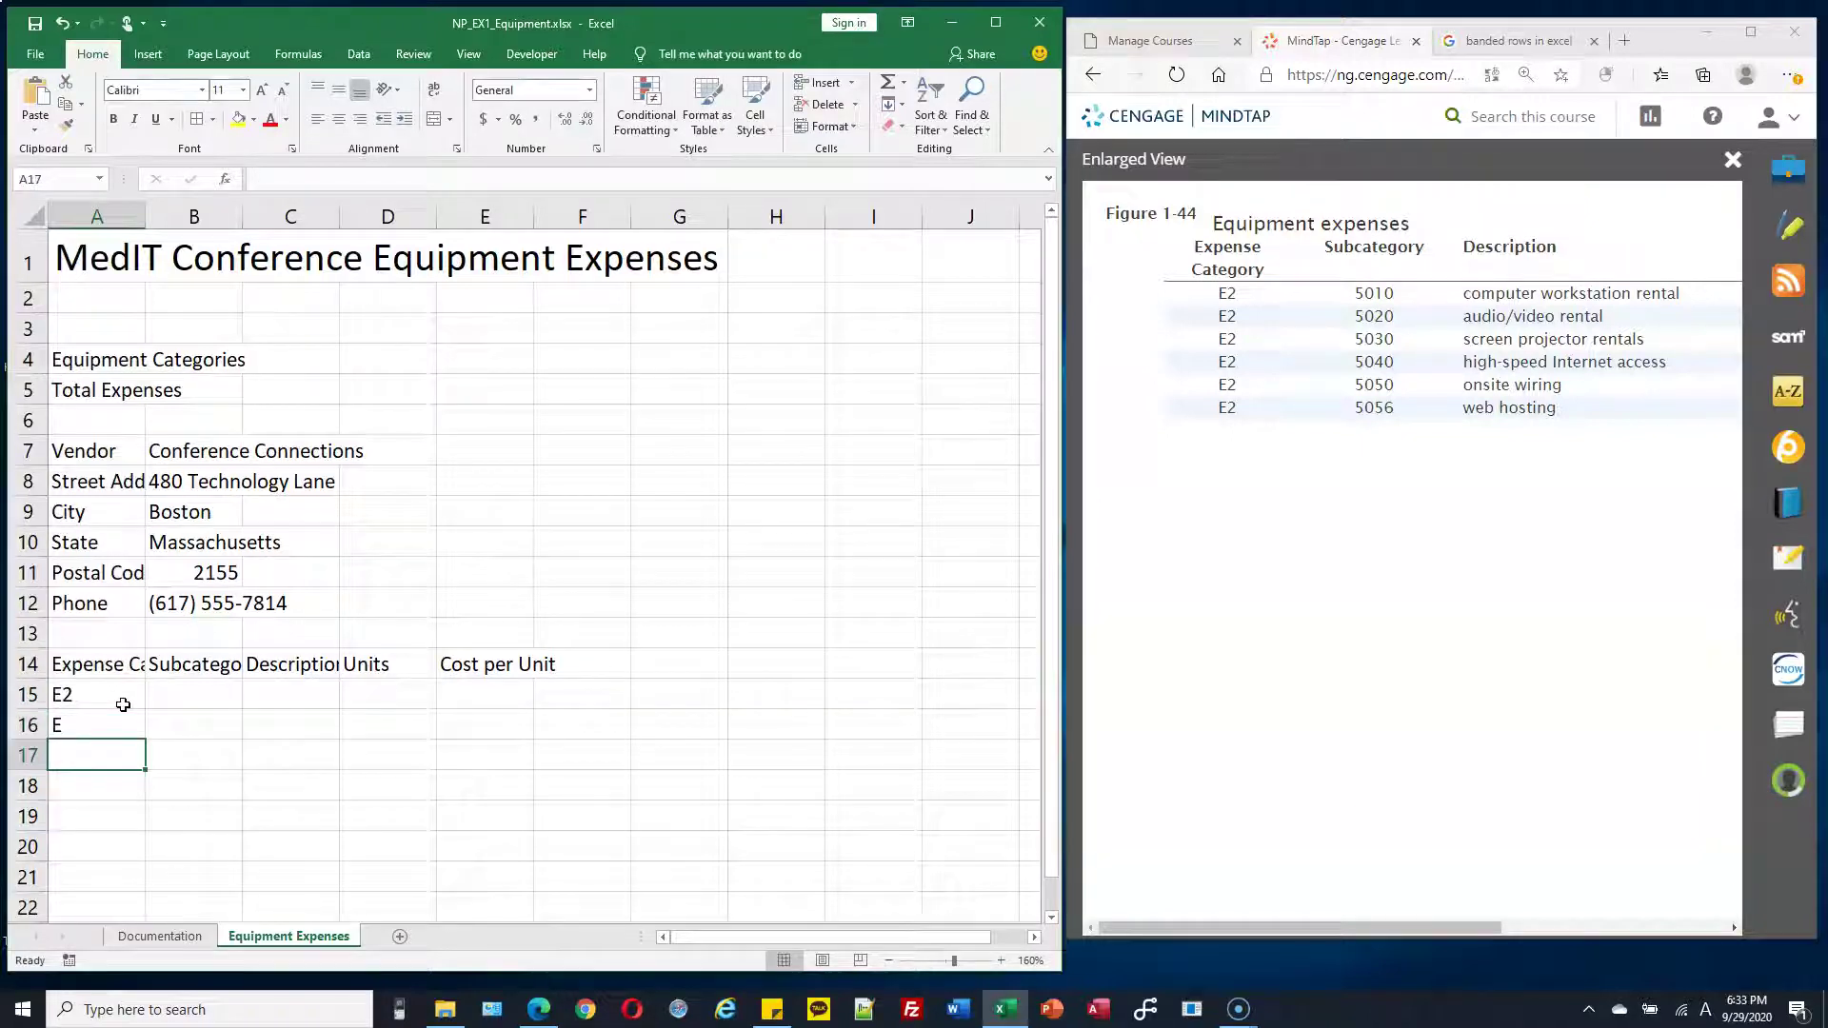
key(Up)
text(E2)
key(Return)
key(Return)
key(Return)
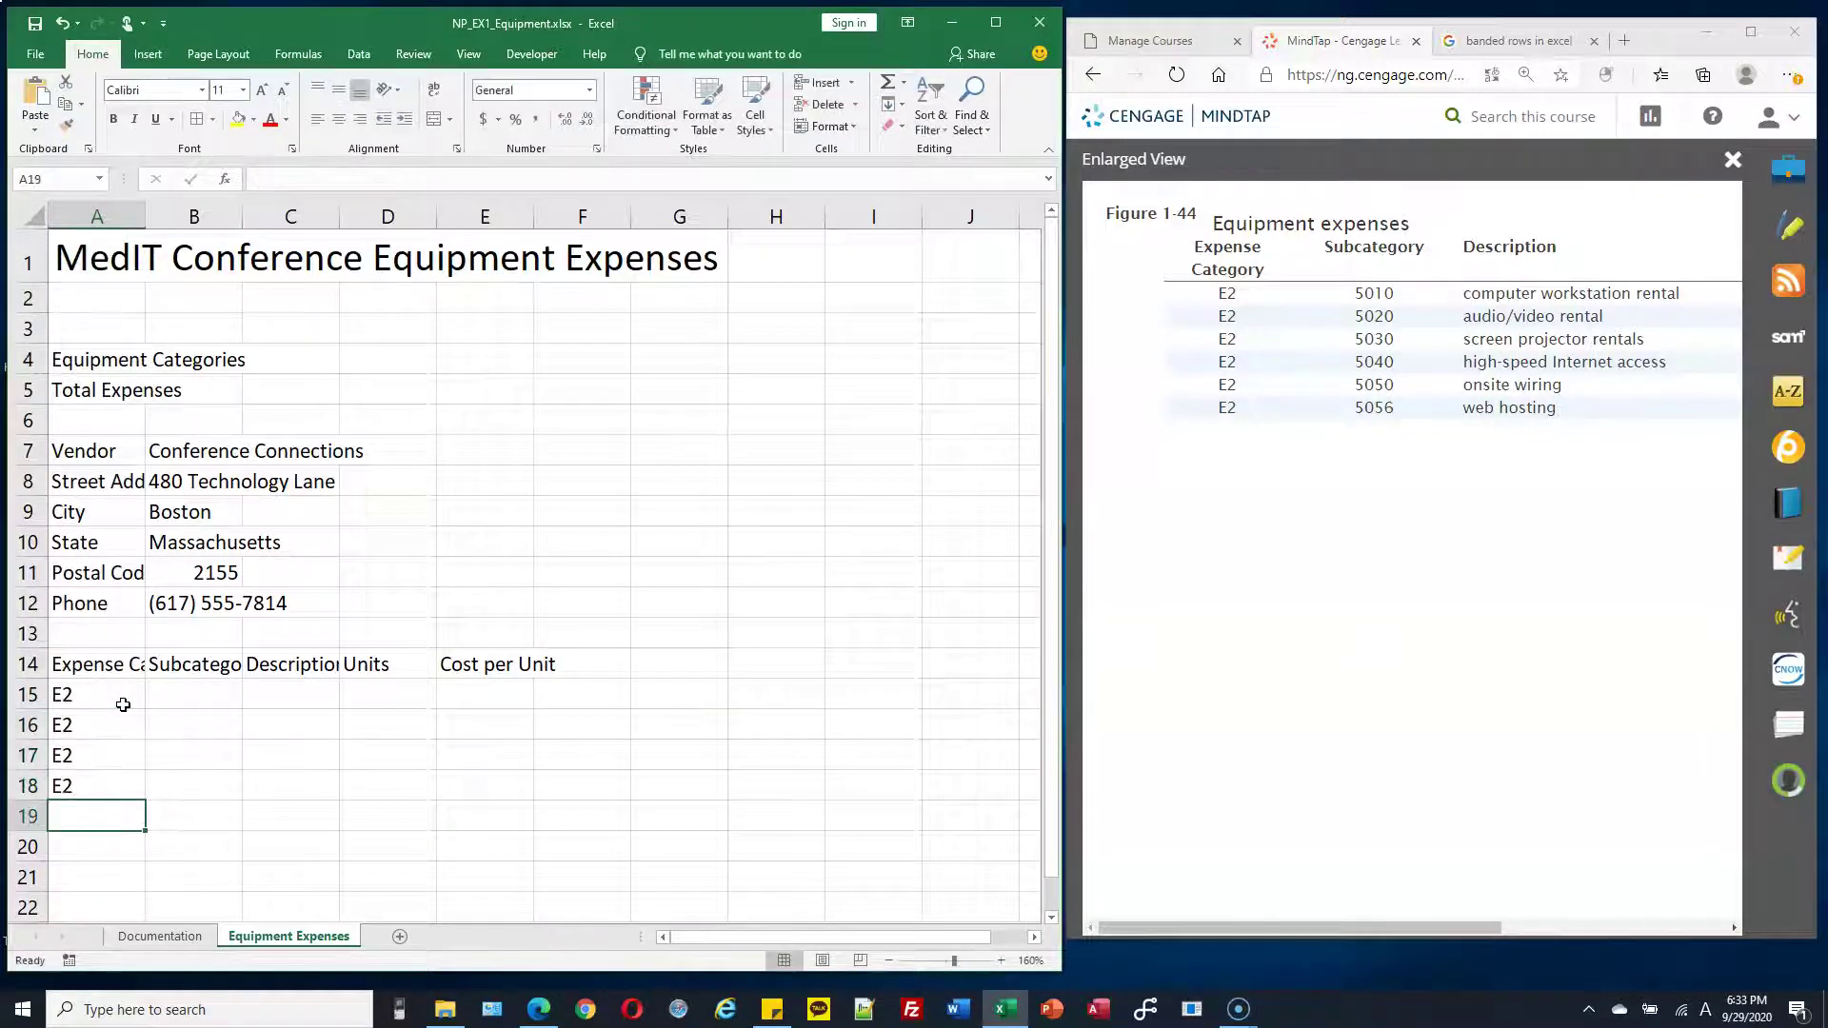
text(E2)
key(Return)
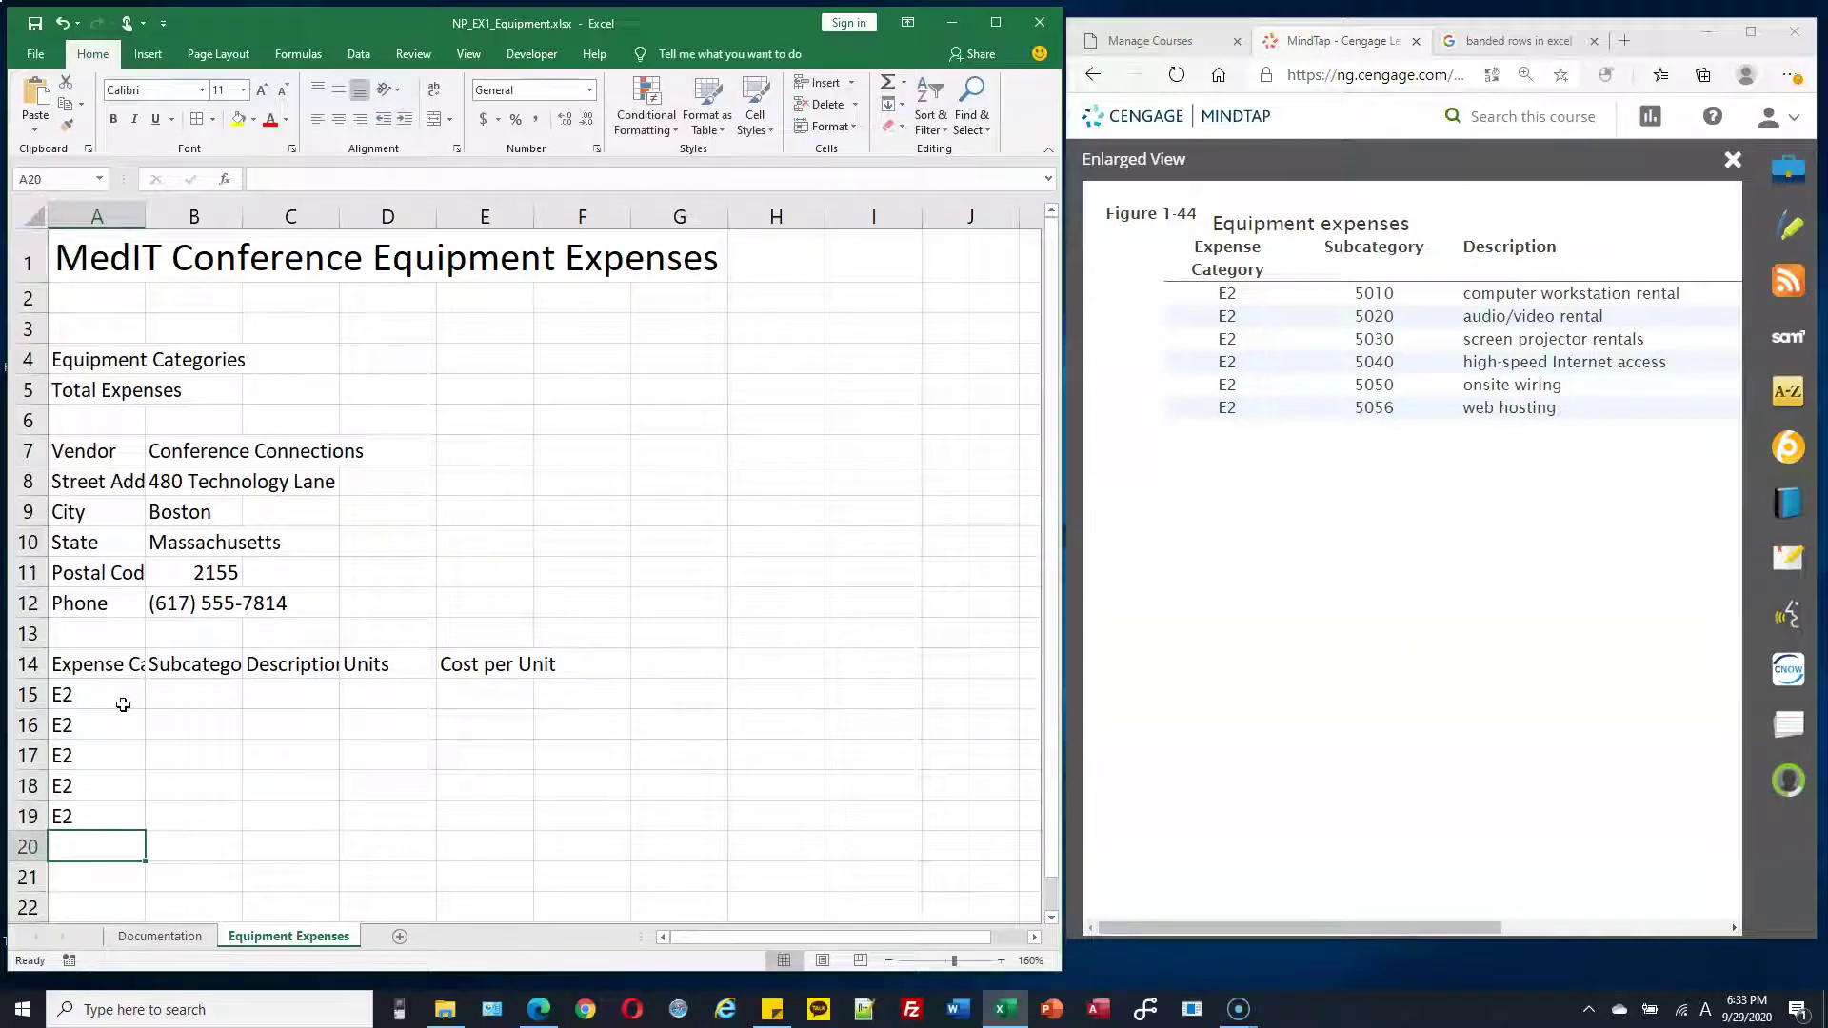
text(E2)
key(Return)
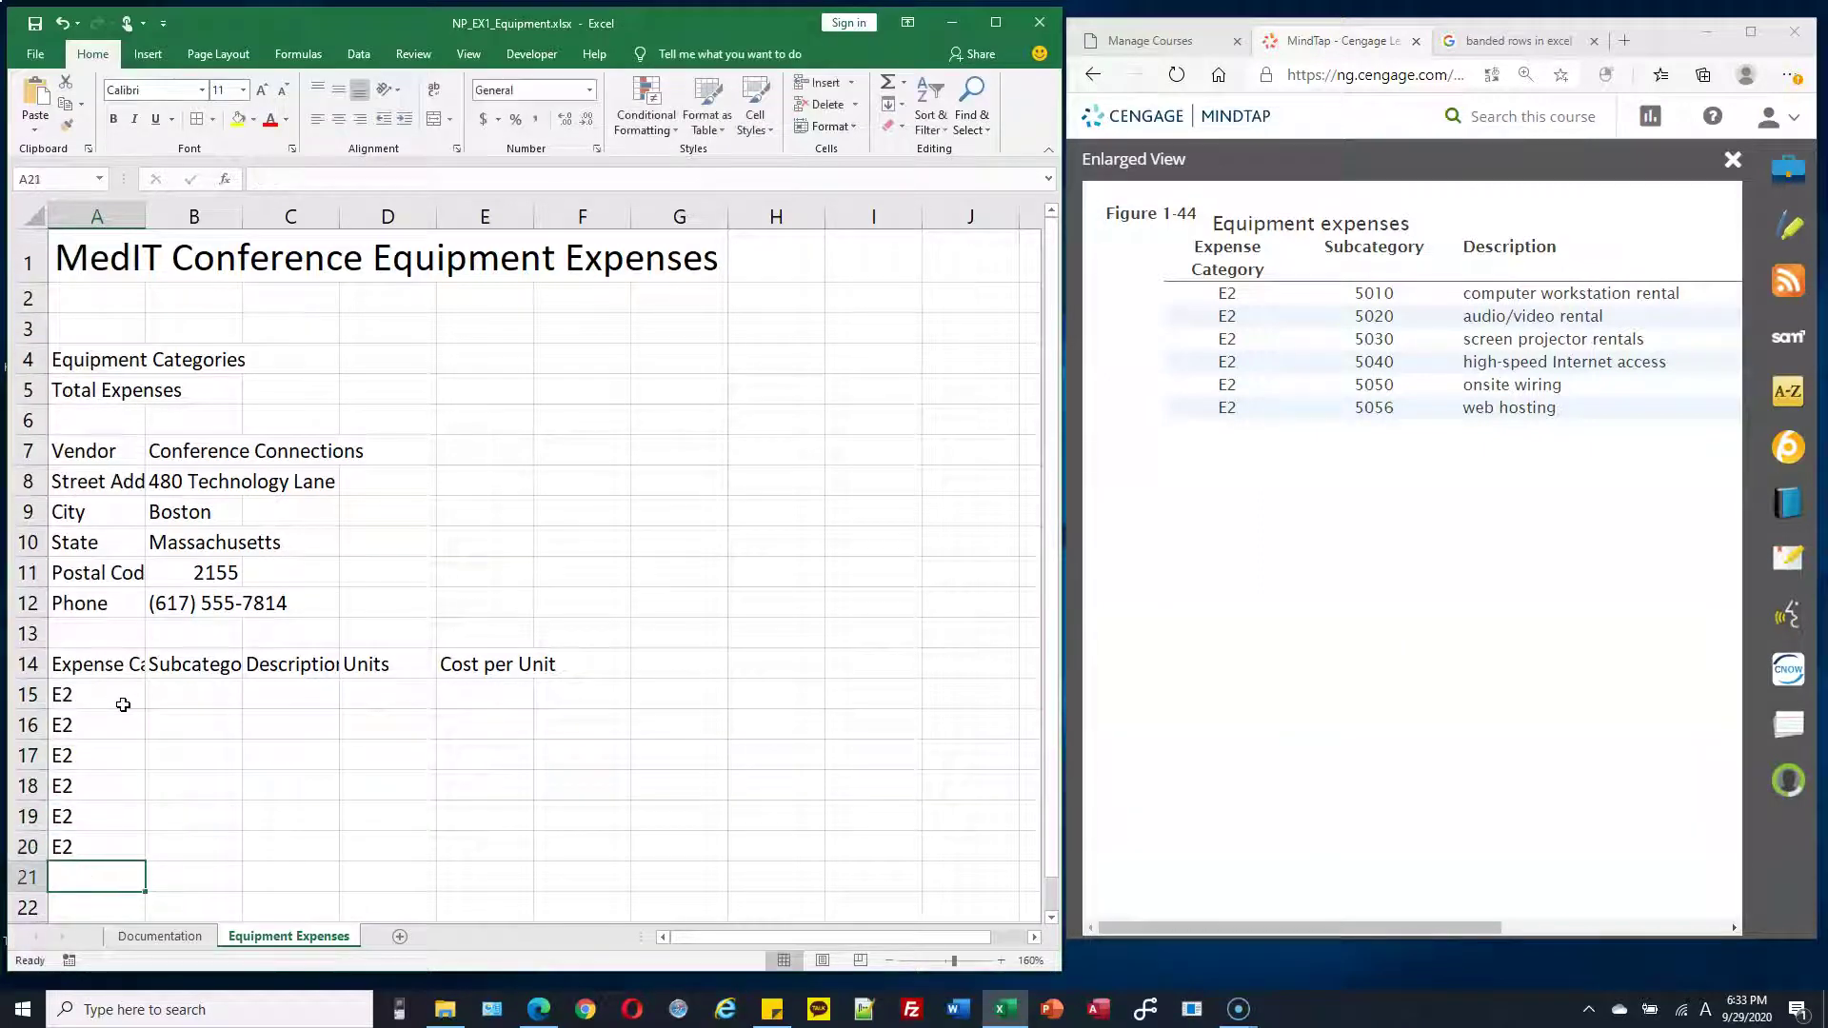
Enter subcategory codes 5010, 4020, 5030, 5040, 5050 and 5056 in B15:B20
click(198, 695)
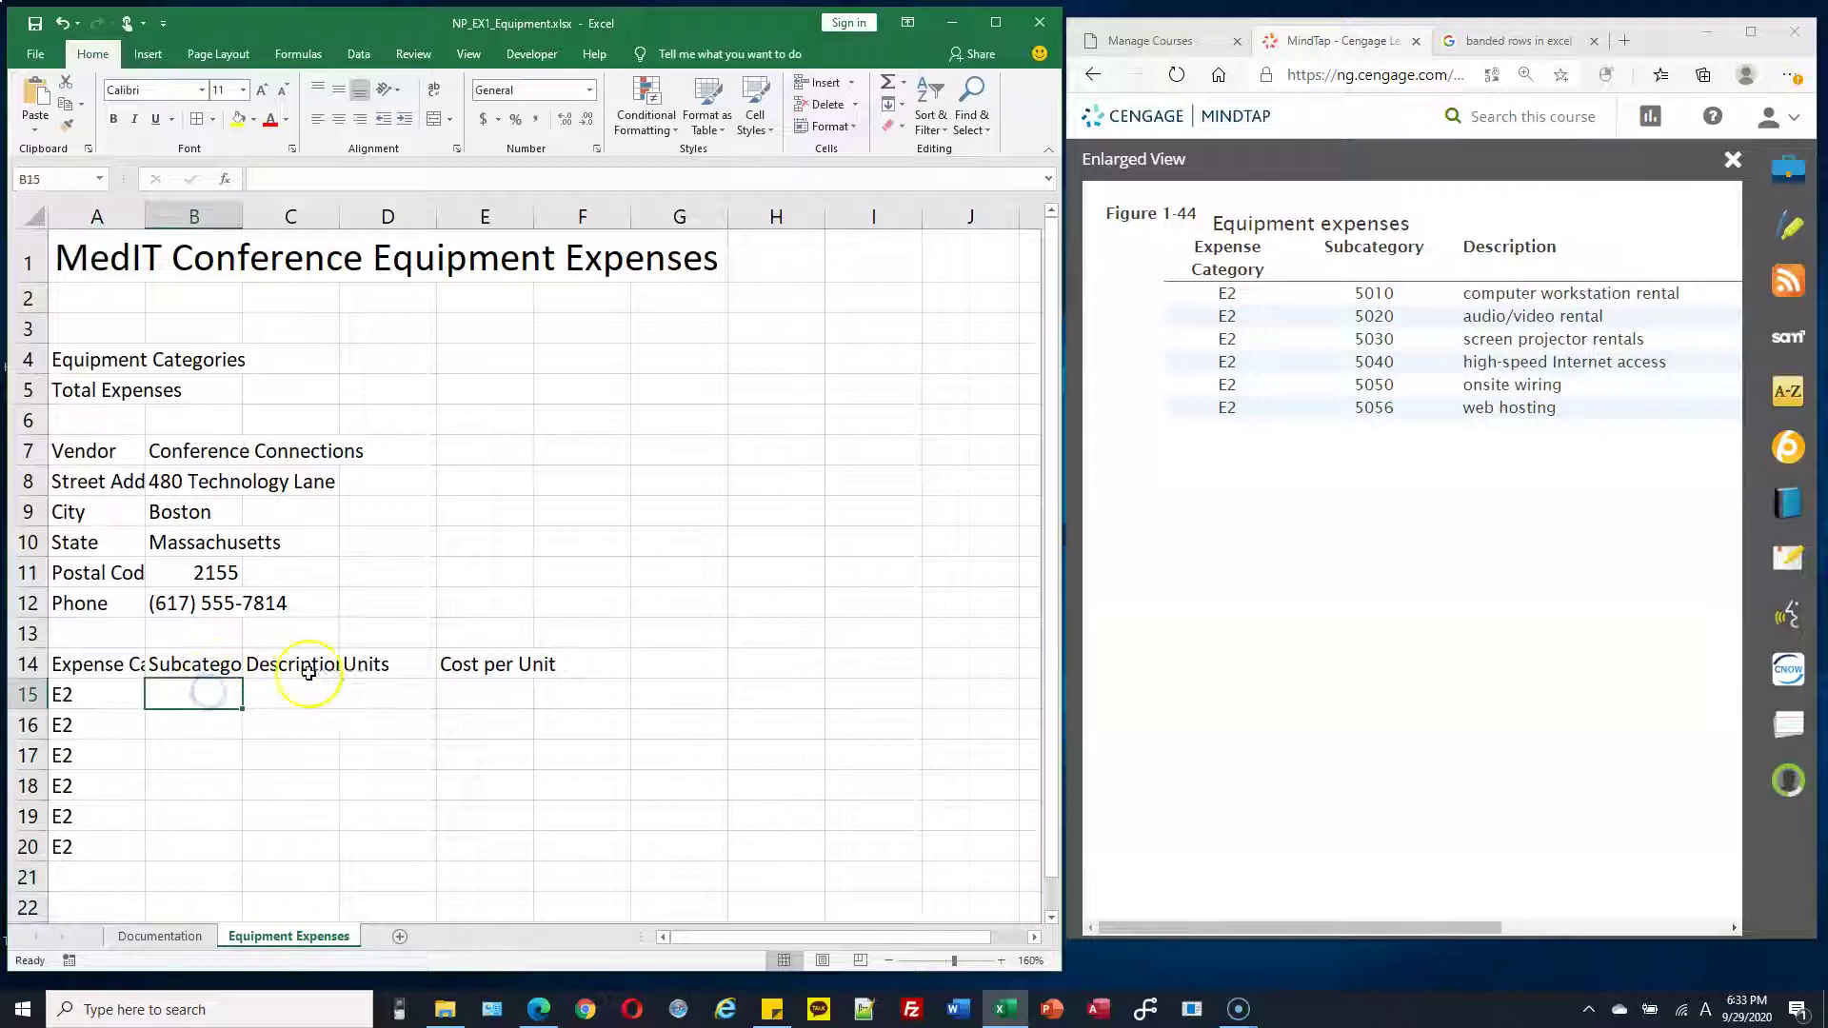
text(50)
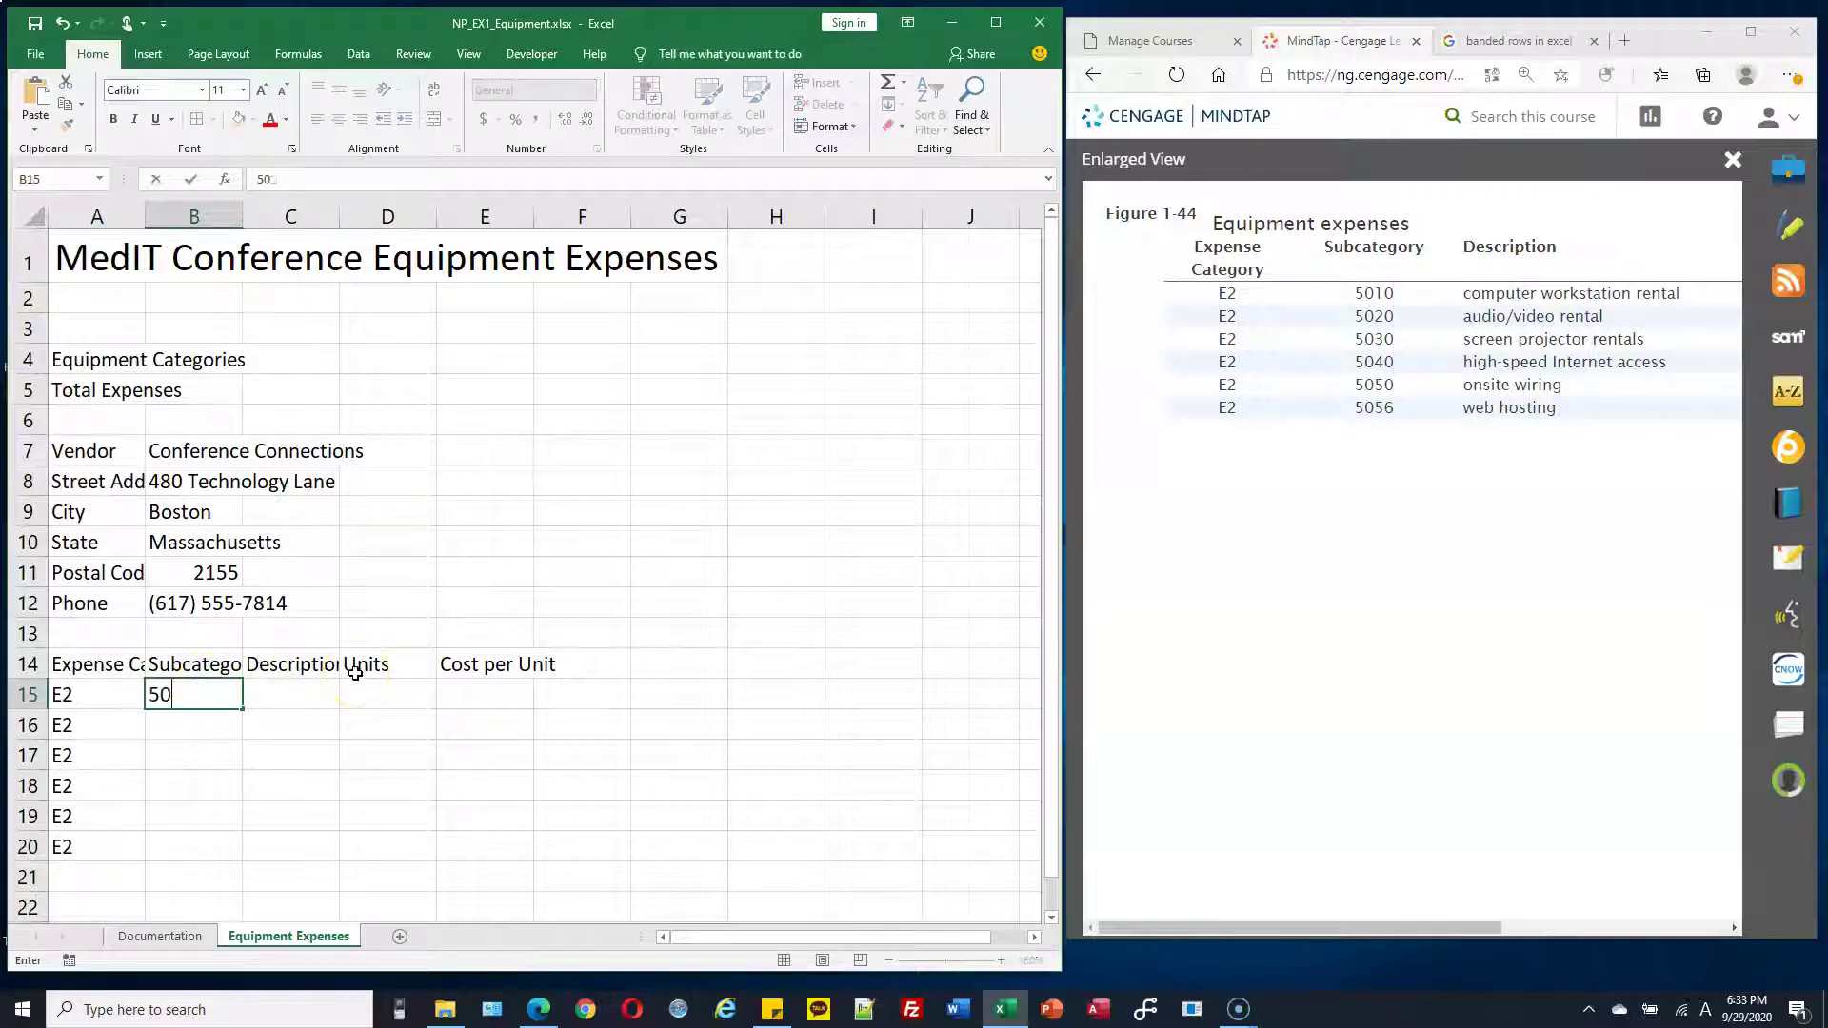
text(10)
key(Return)
text(4020)
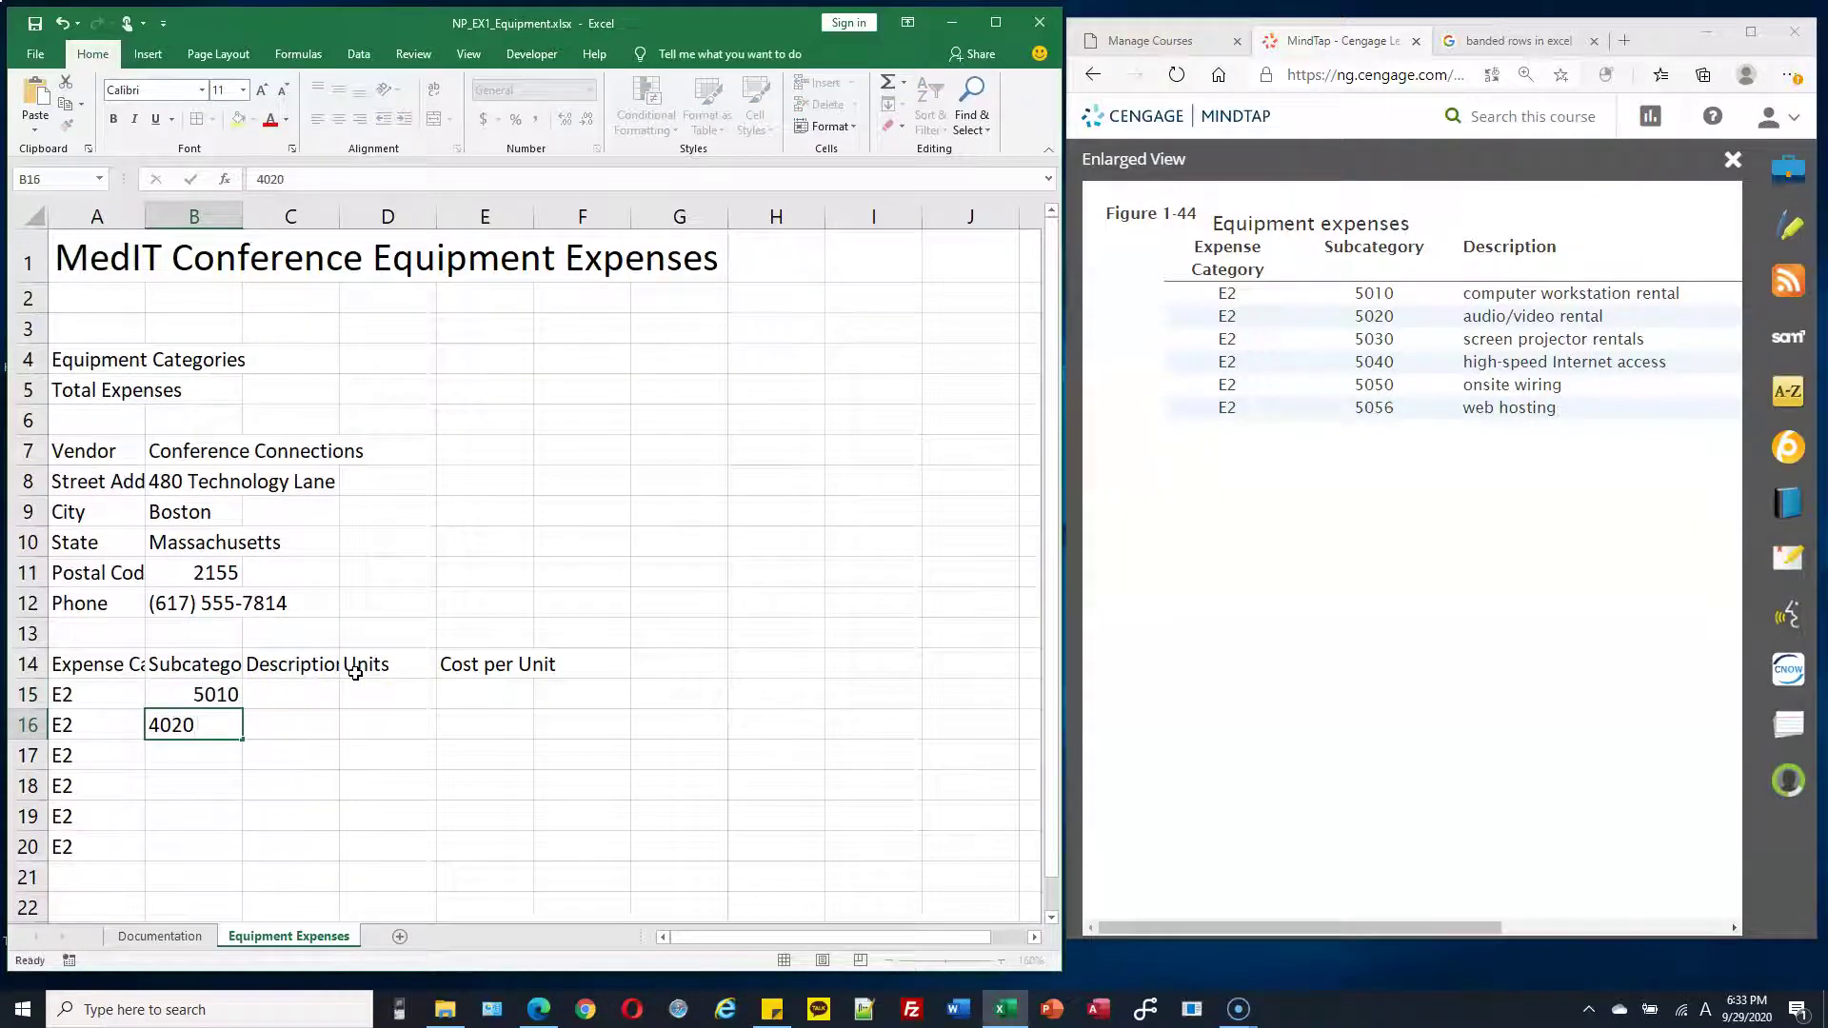
key(Return)
text(5030)
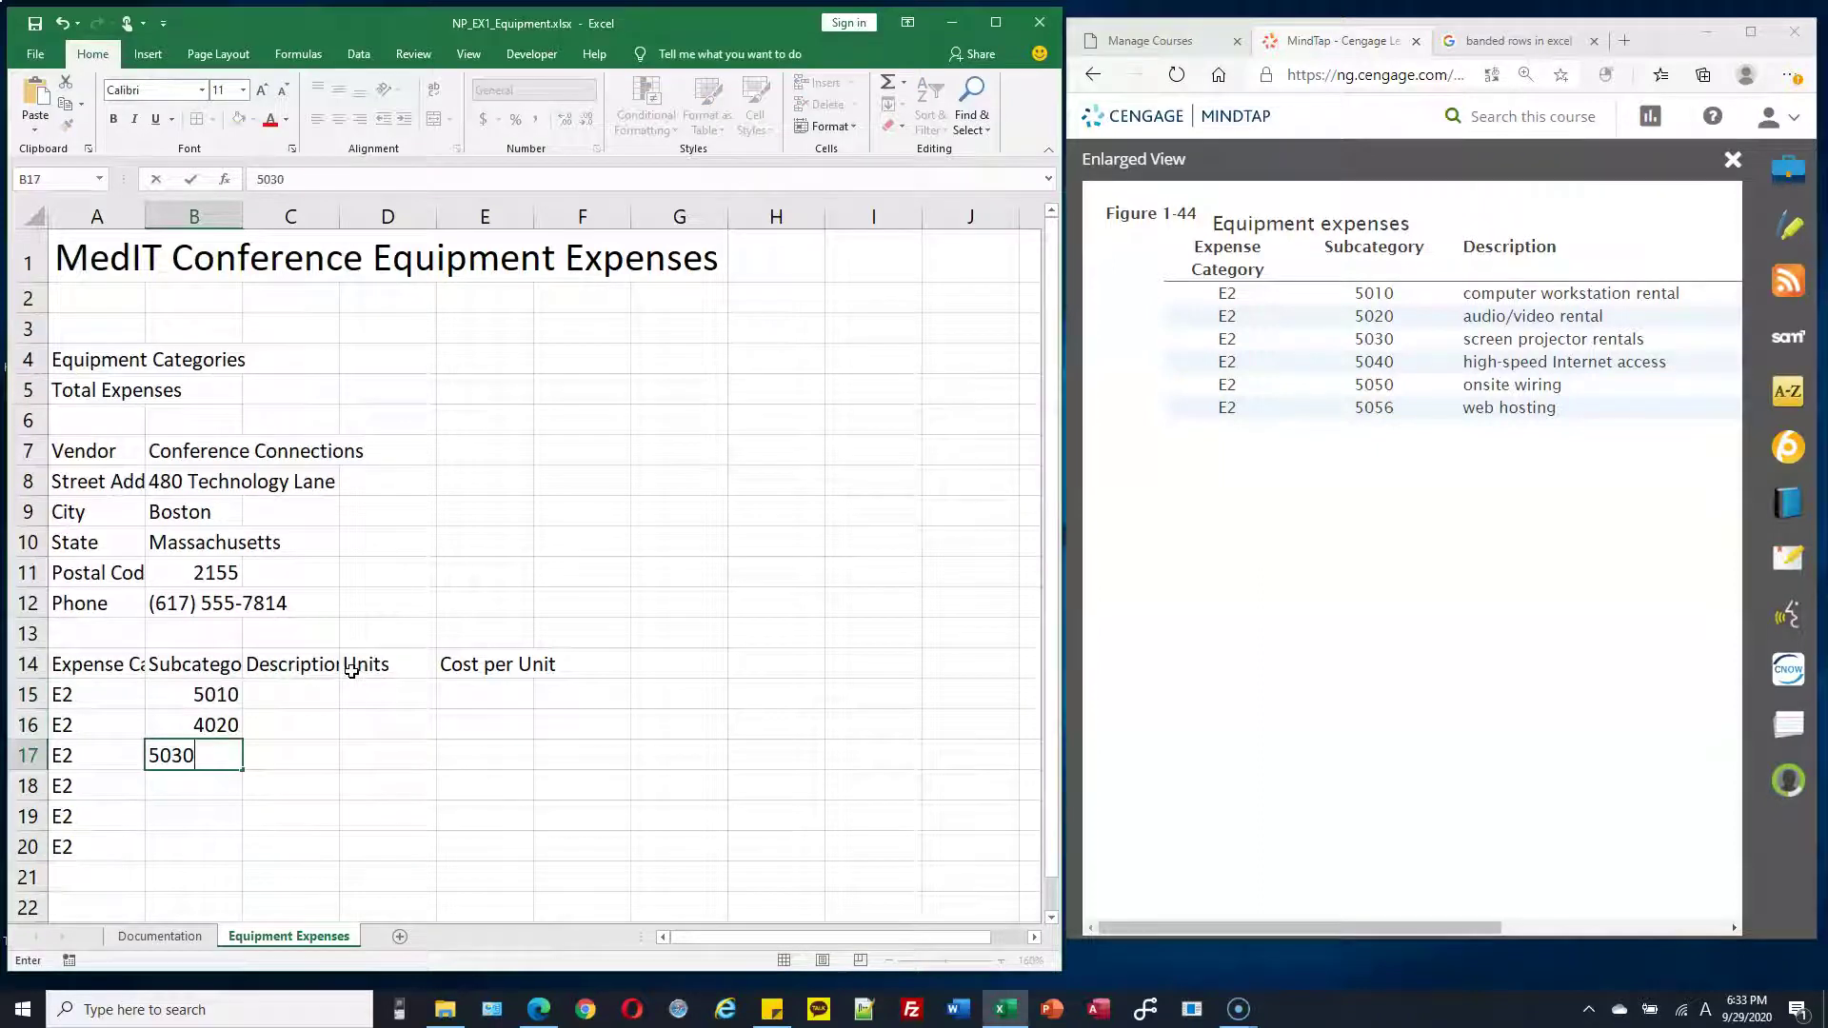
key(Return)
text(5040)
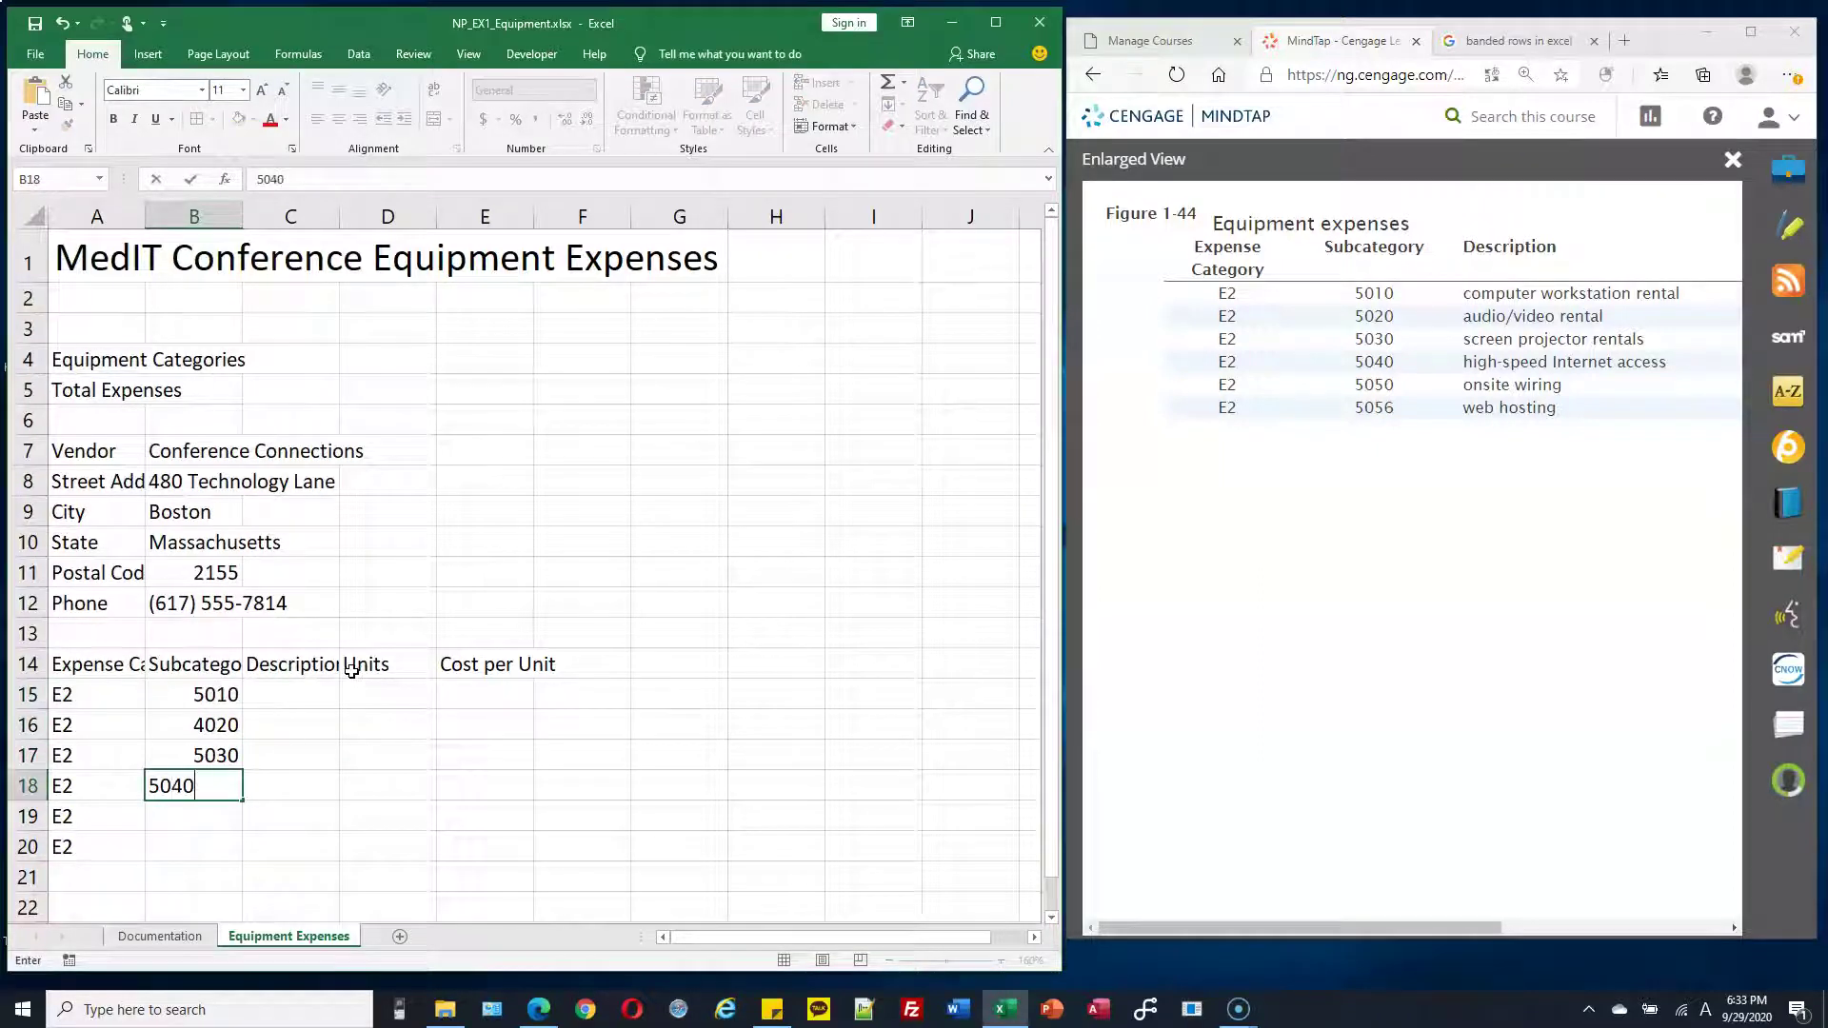
key(Return)
text(5050)
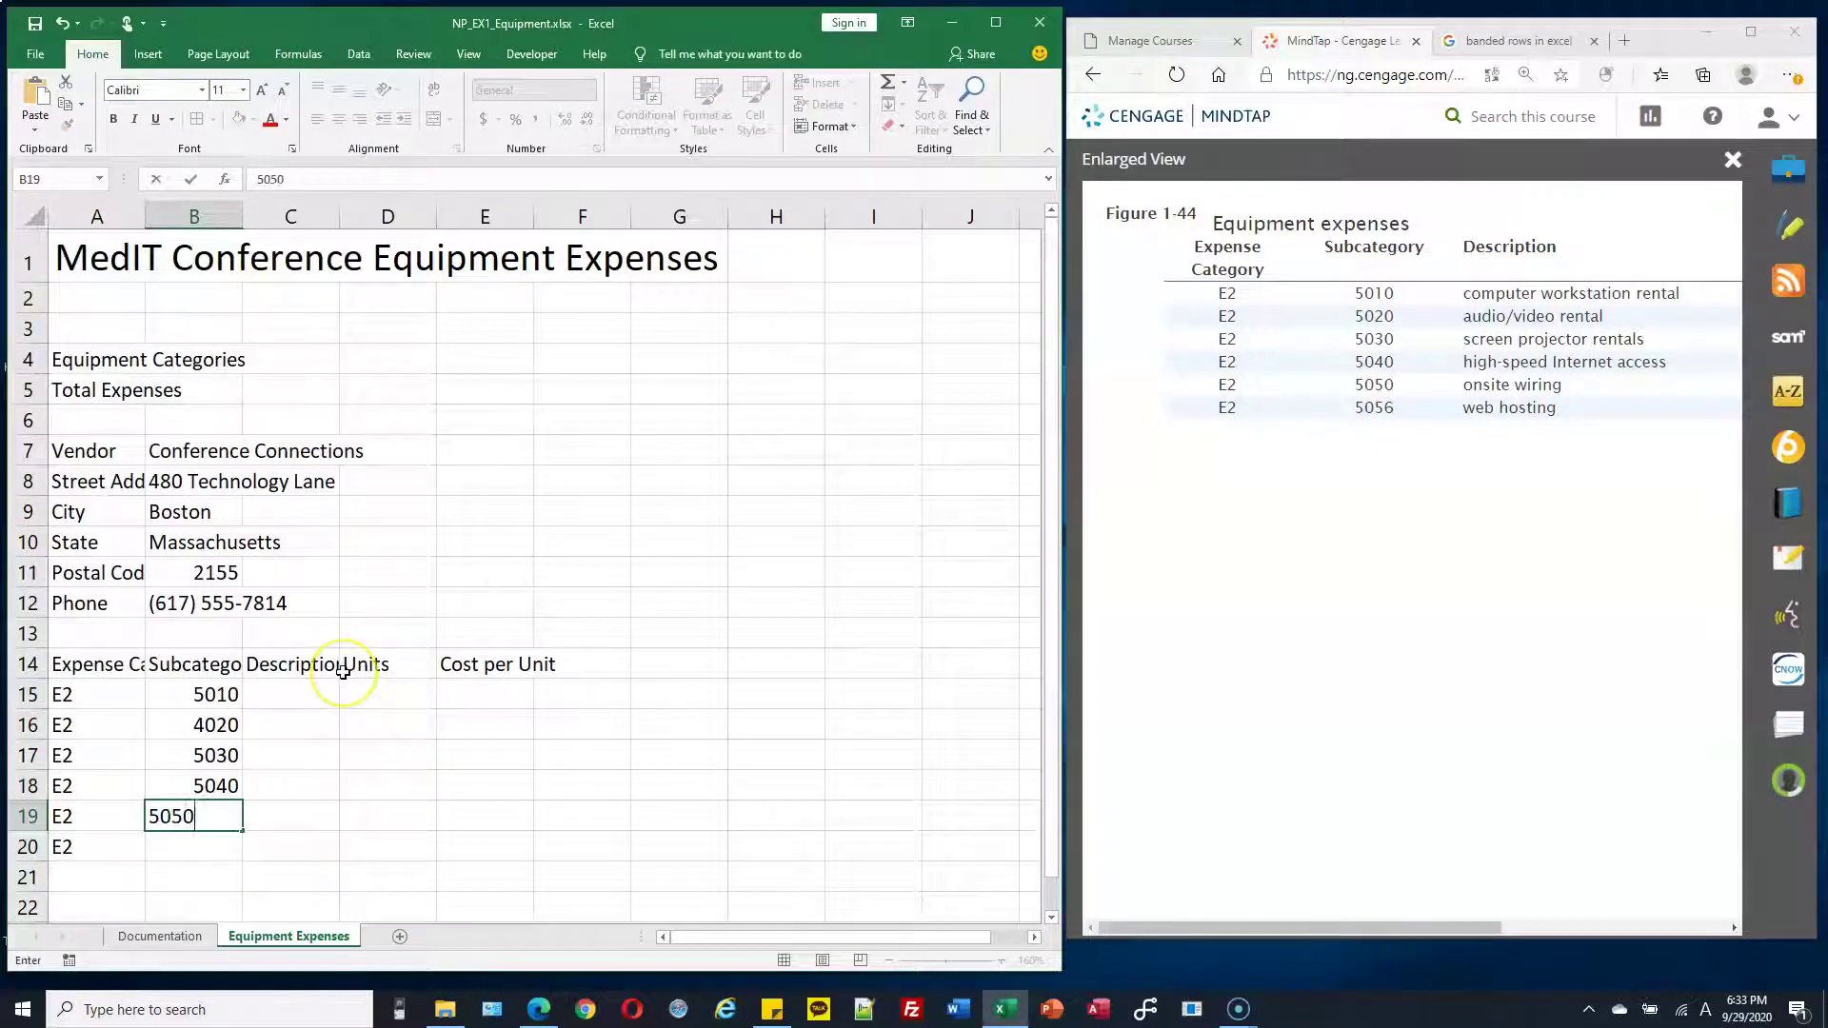
key(Return)
text(5056)
key(Return)
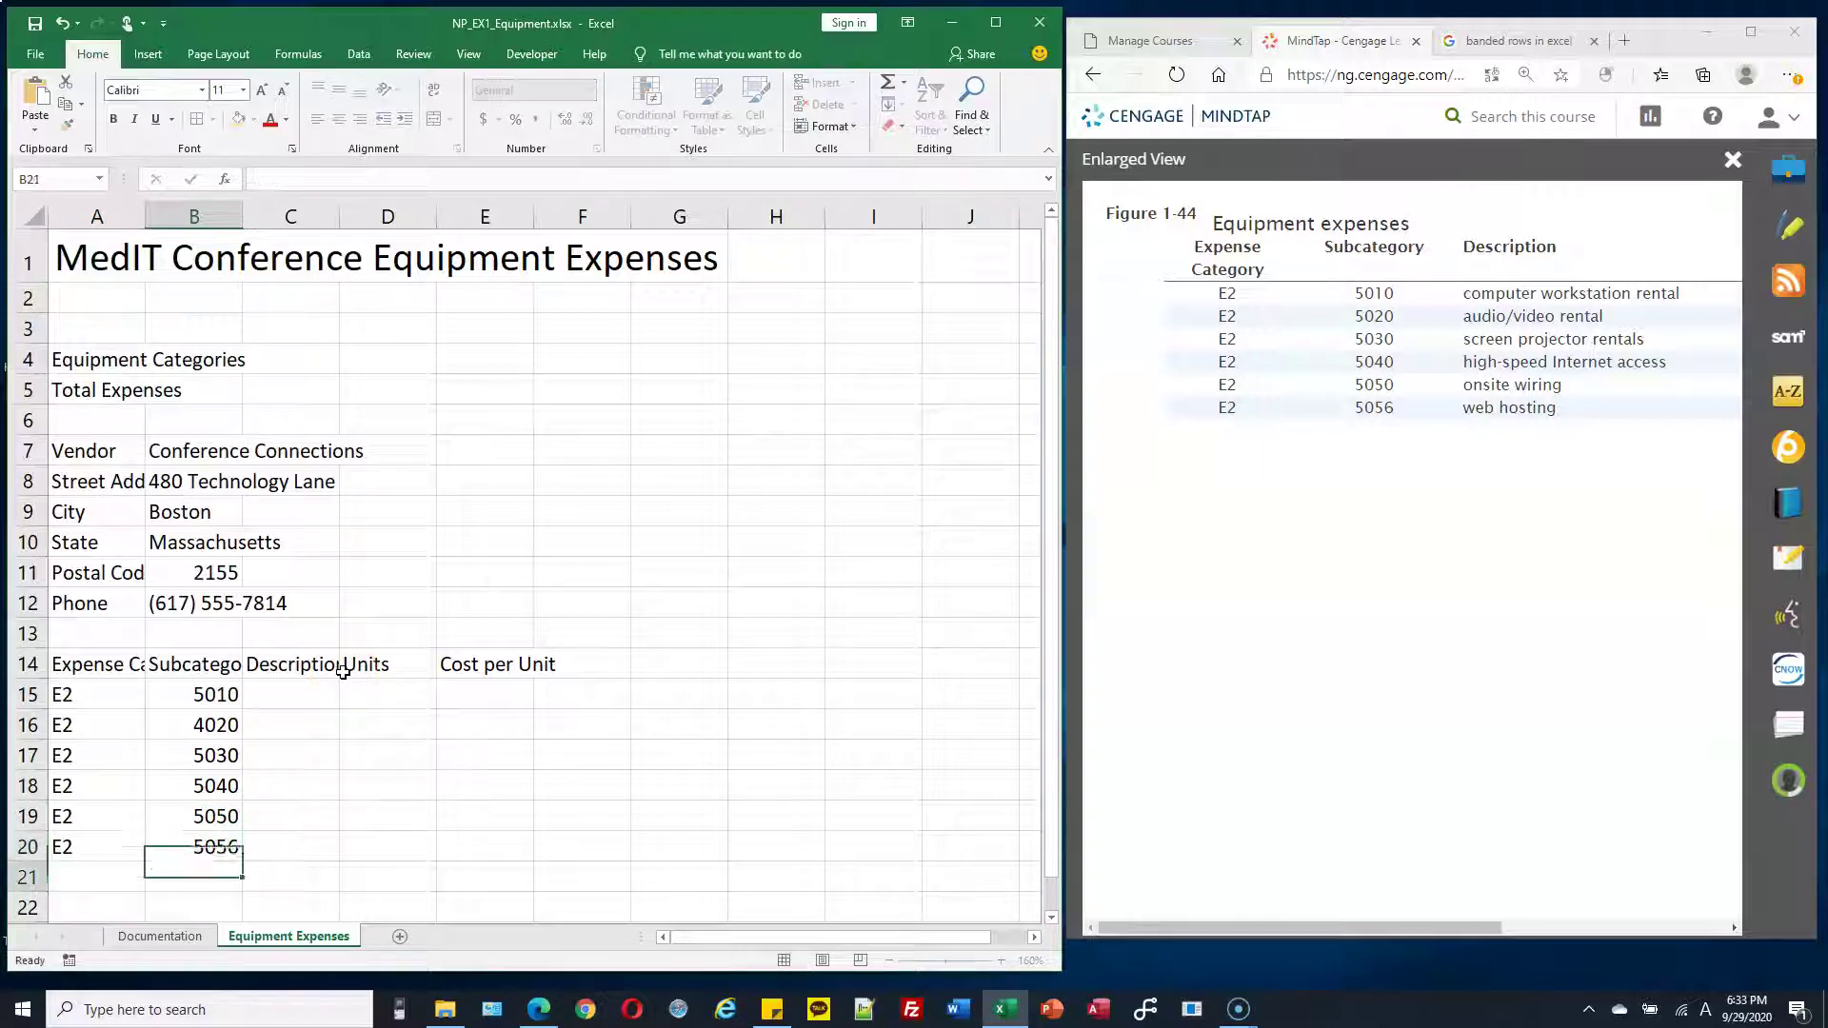
Enter the computer workstation rental description in C15, then scroll the figure to Units and Cost per Unit
click(316, 688)
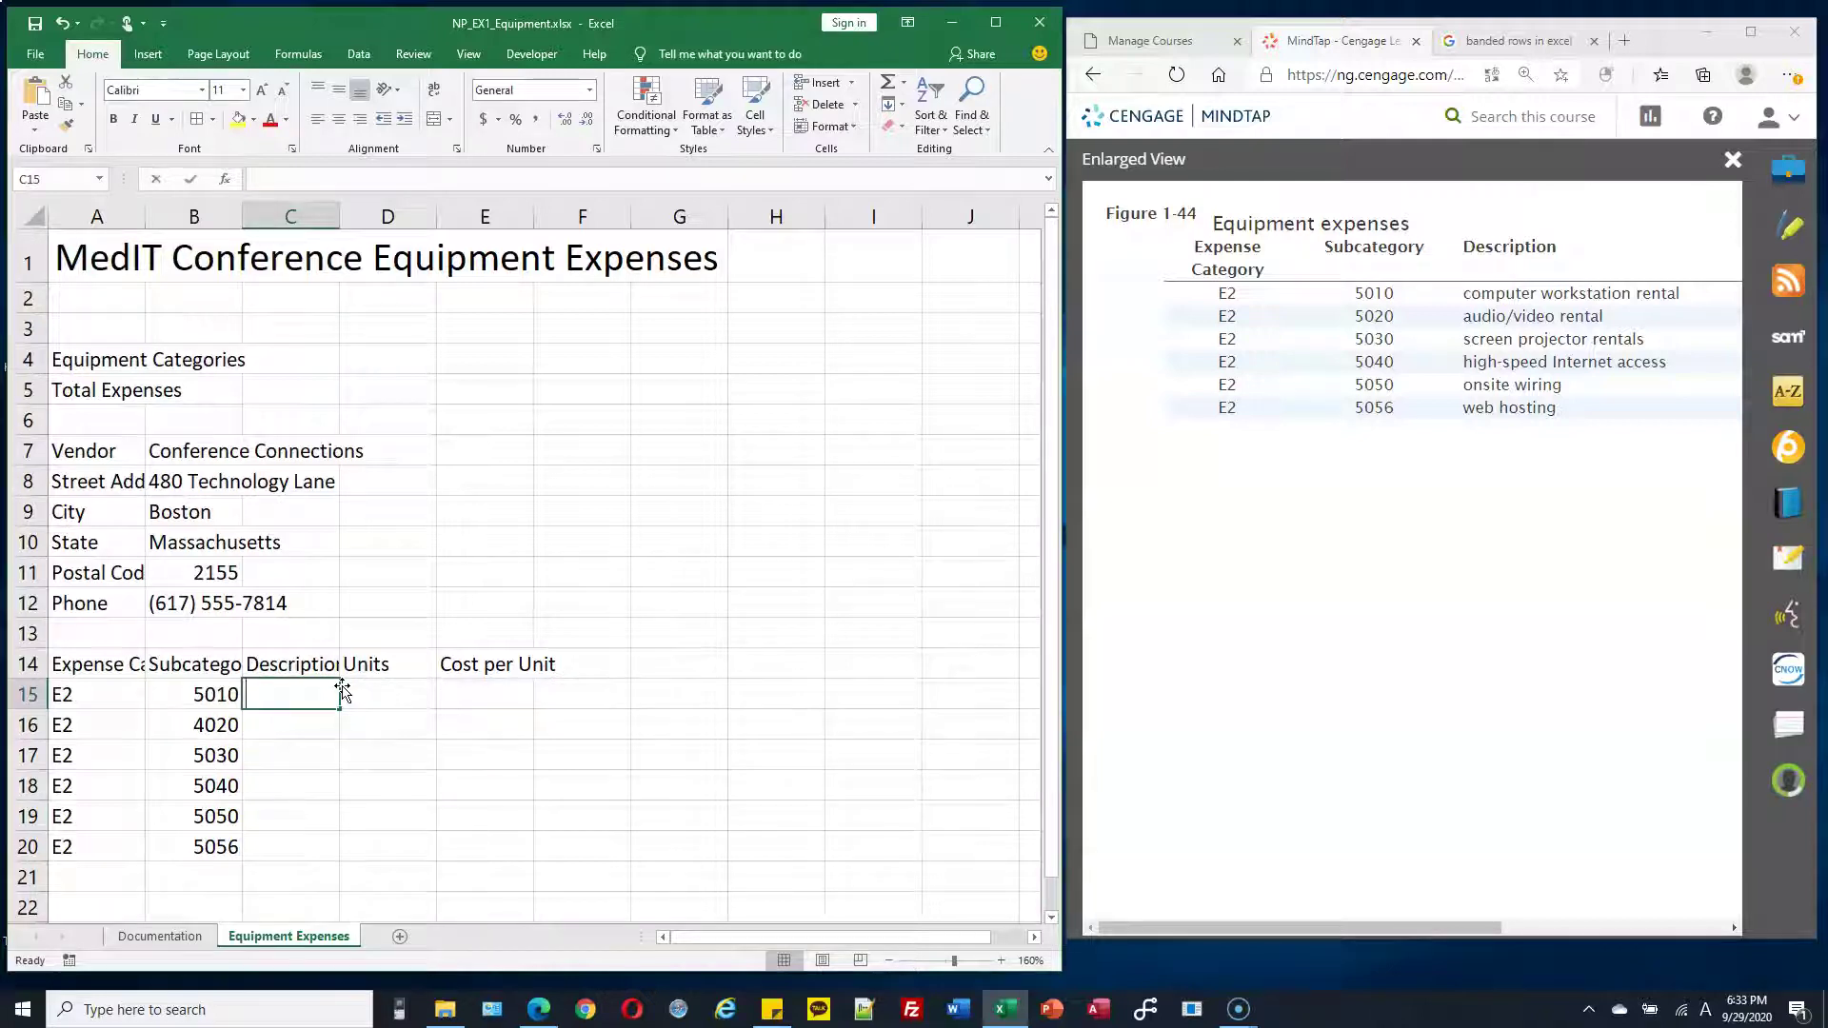
text(computer workstation rental)
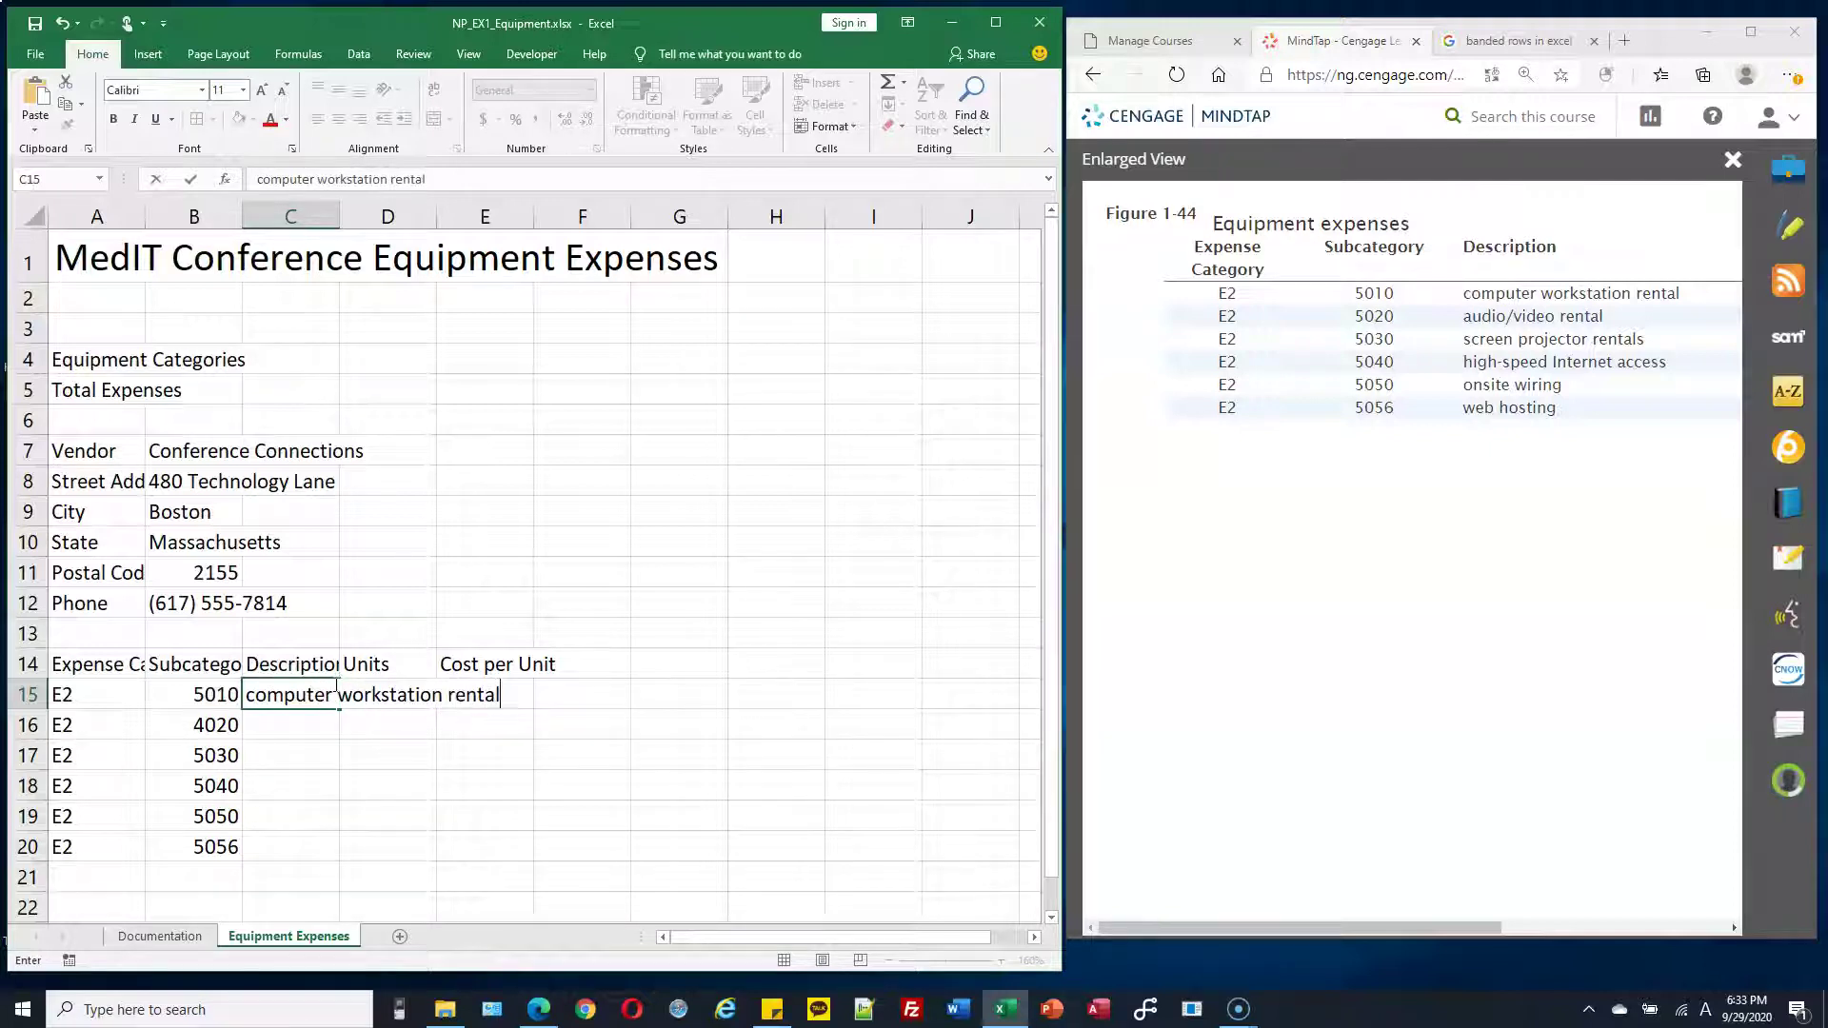
key(Return)
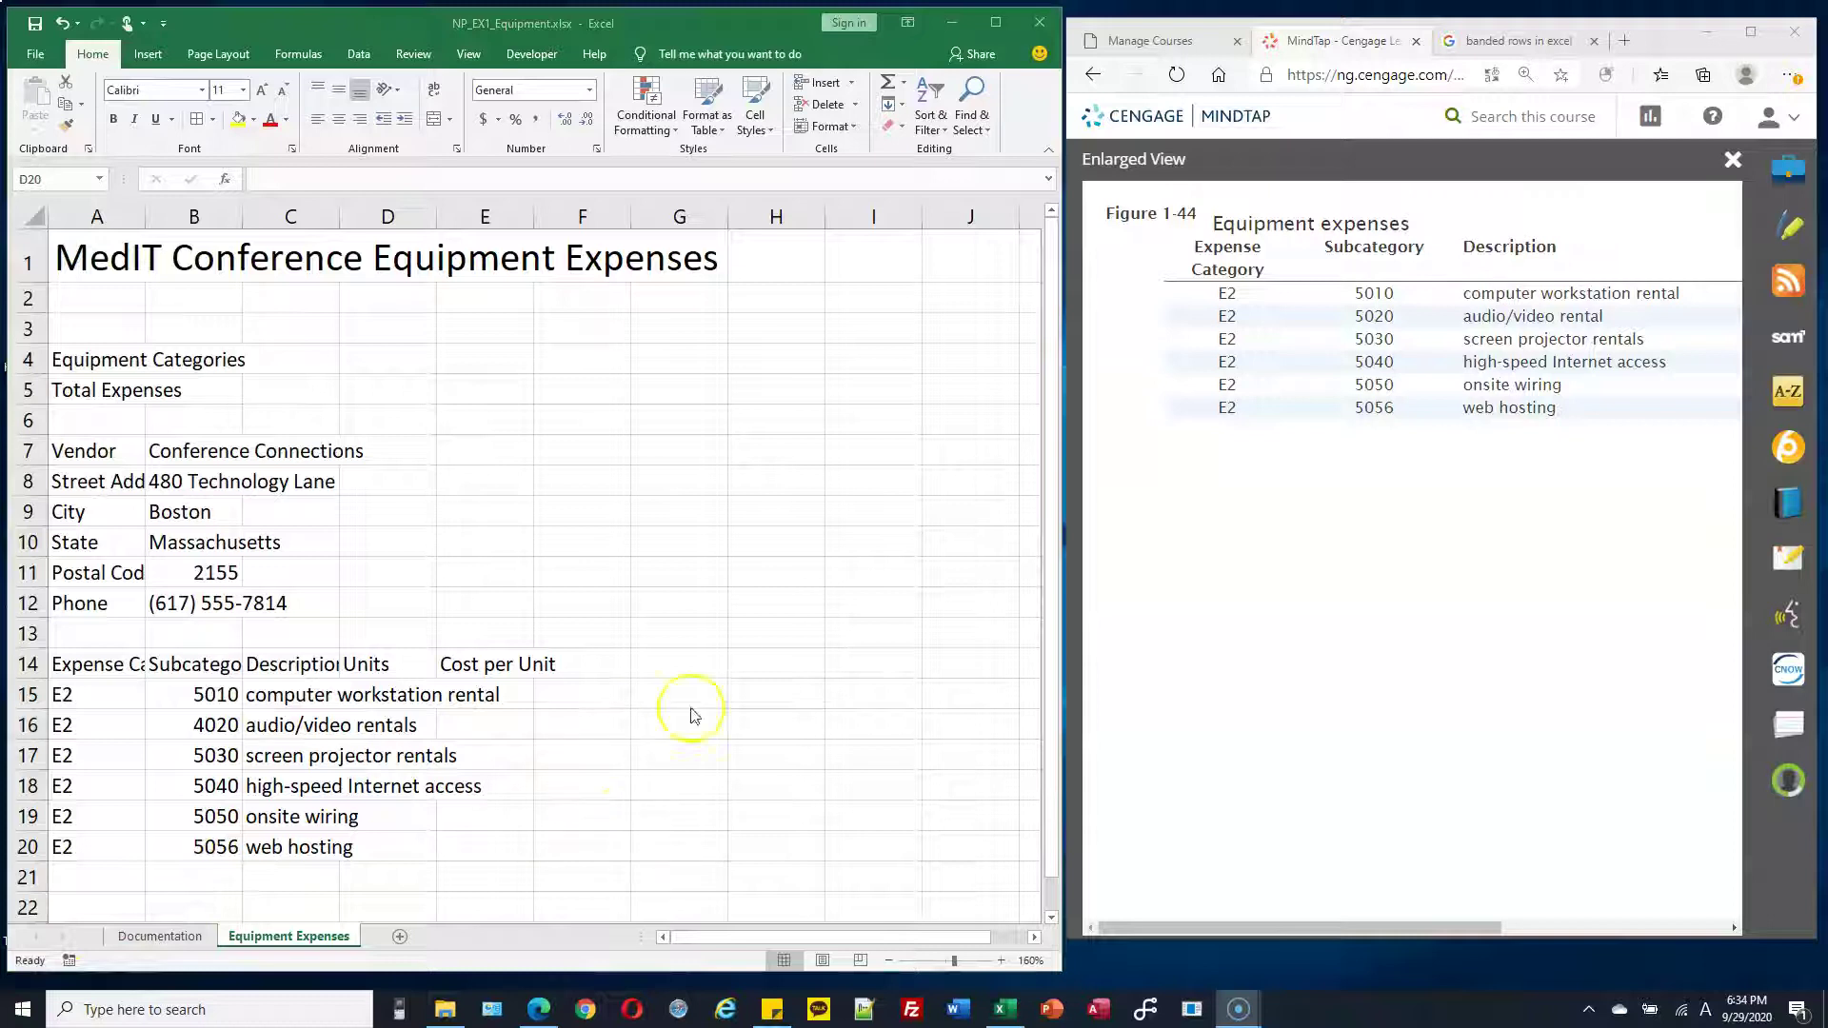
drag(1476, 927, 1669, 922)
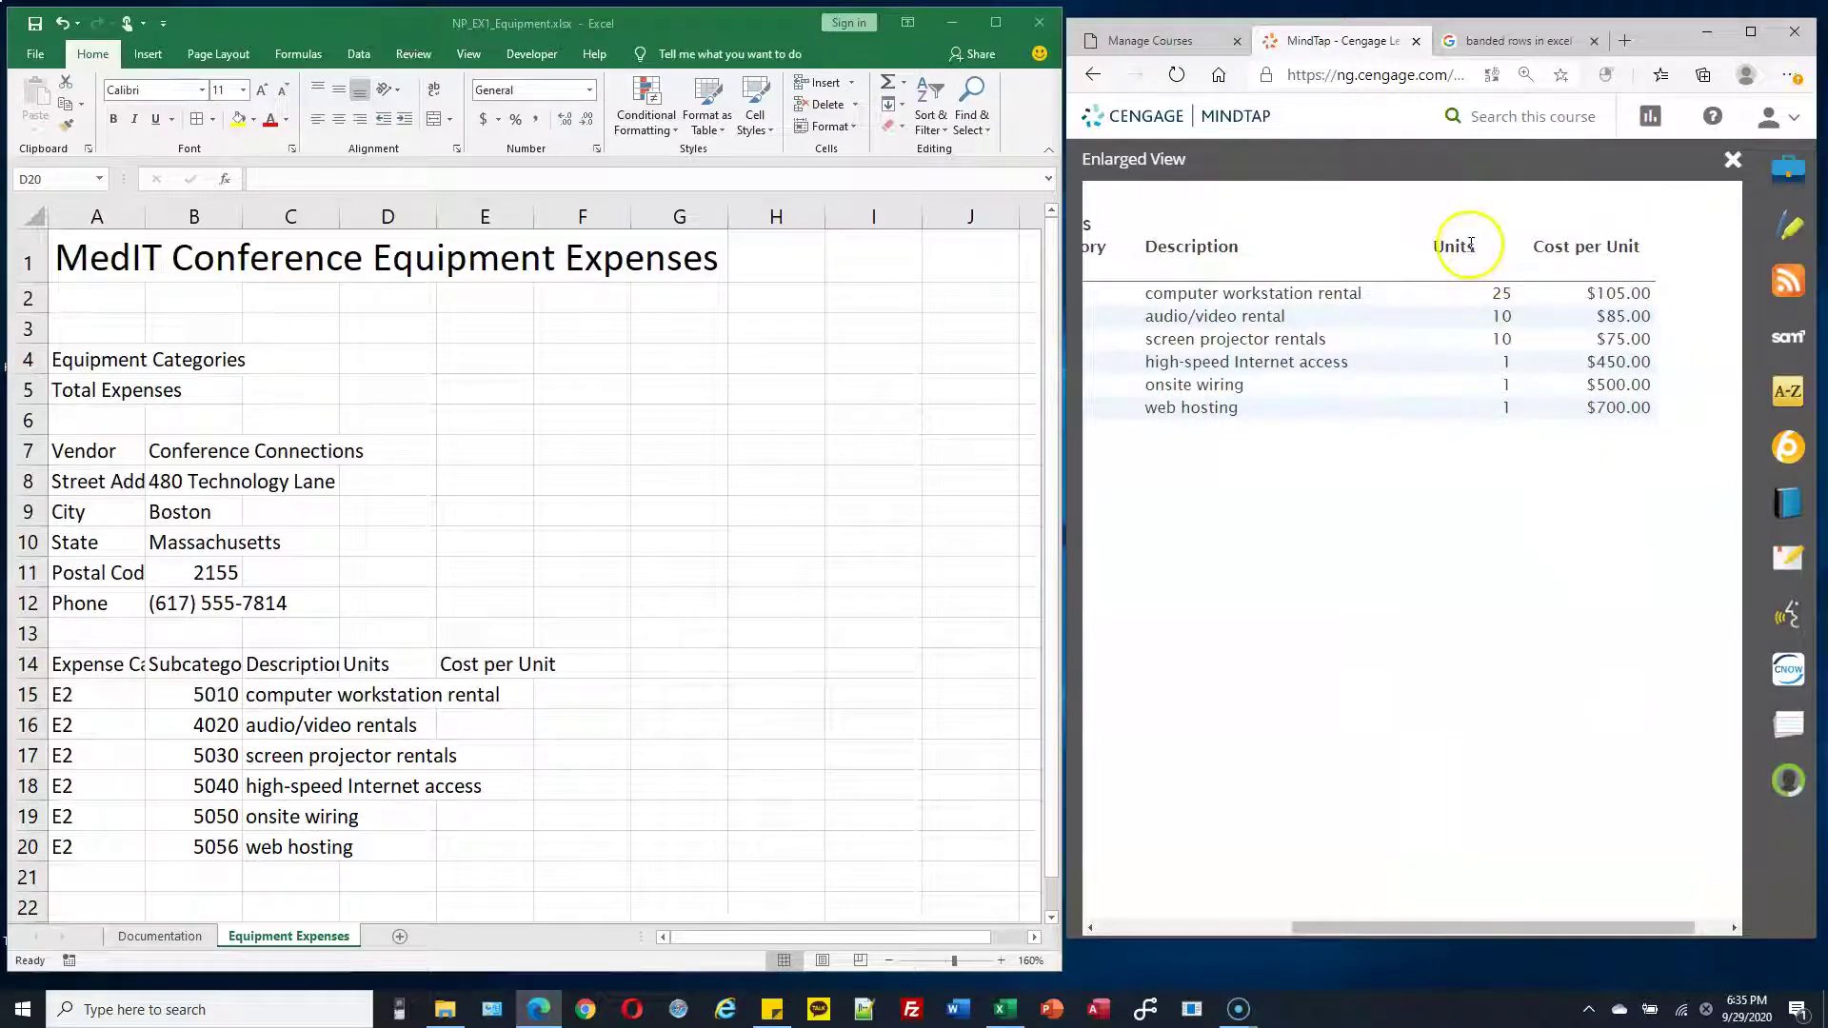
Enter units 25, 10, 10, 1, 1, 1 in D15:D20
click(414, 684)
click(407, 695)
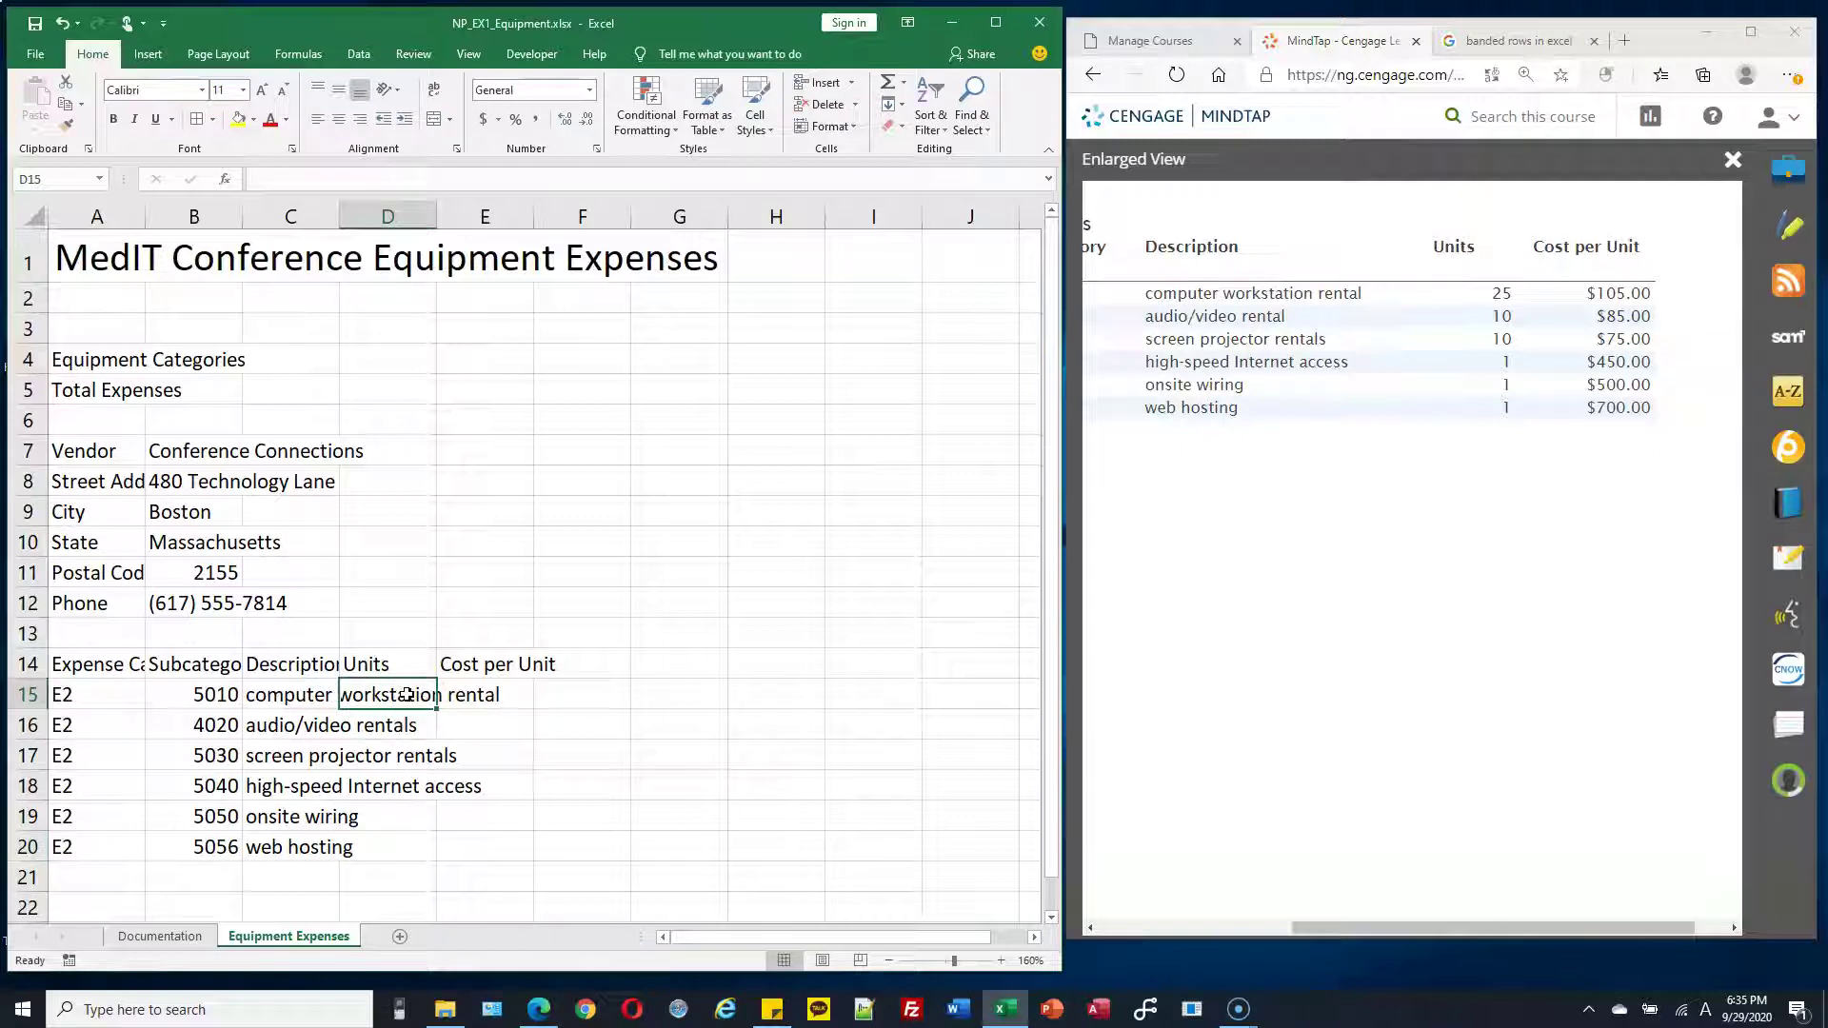
text(25)
key(Return)
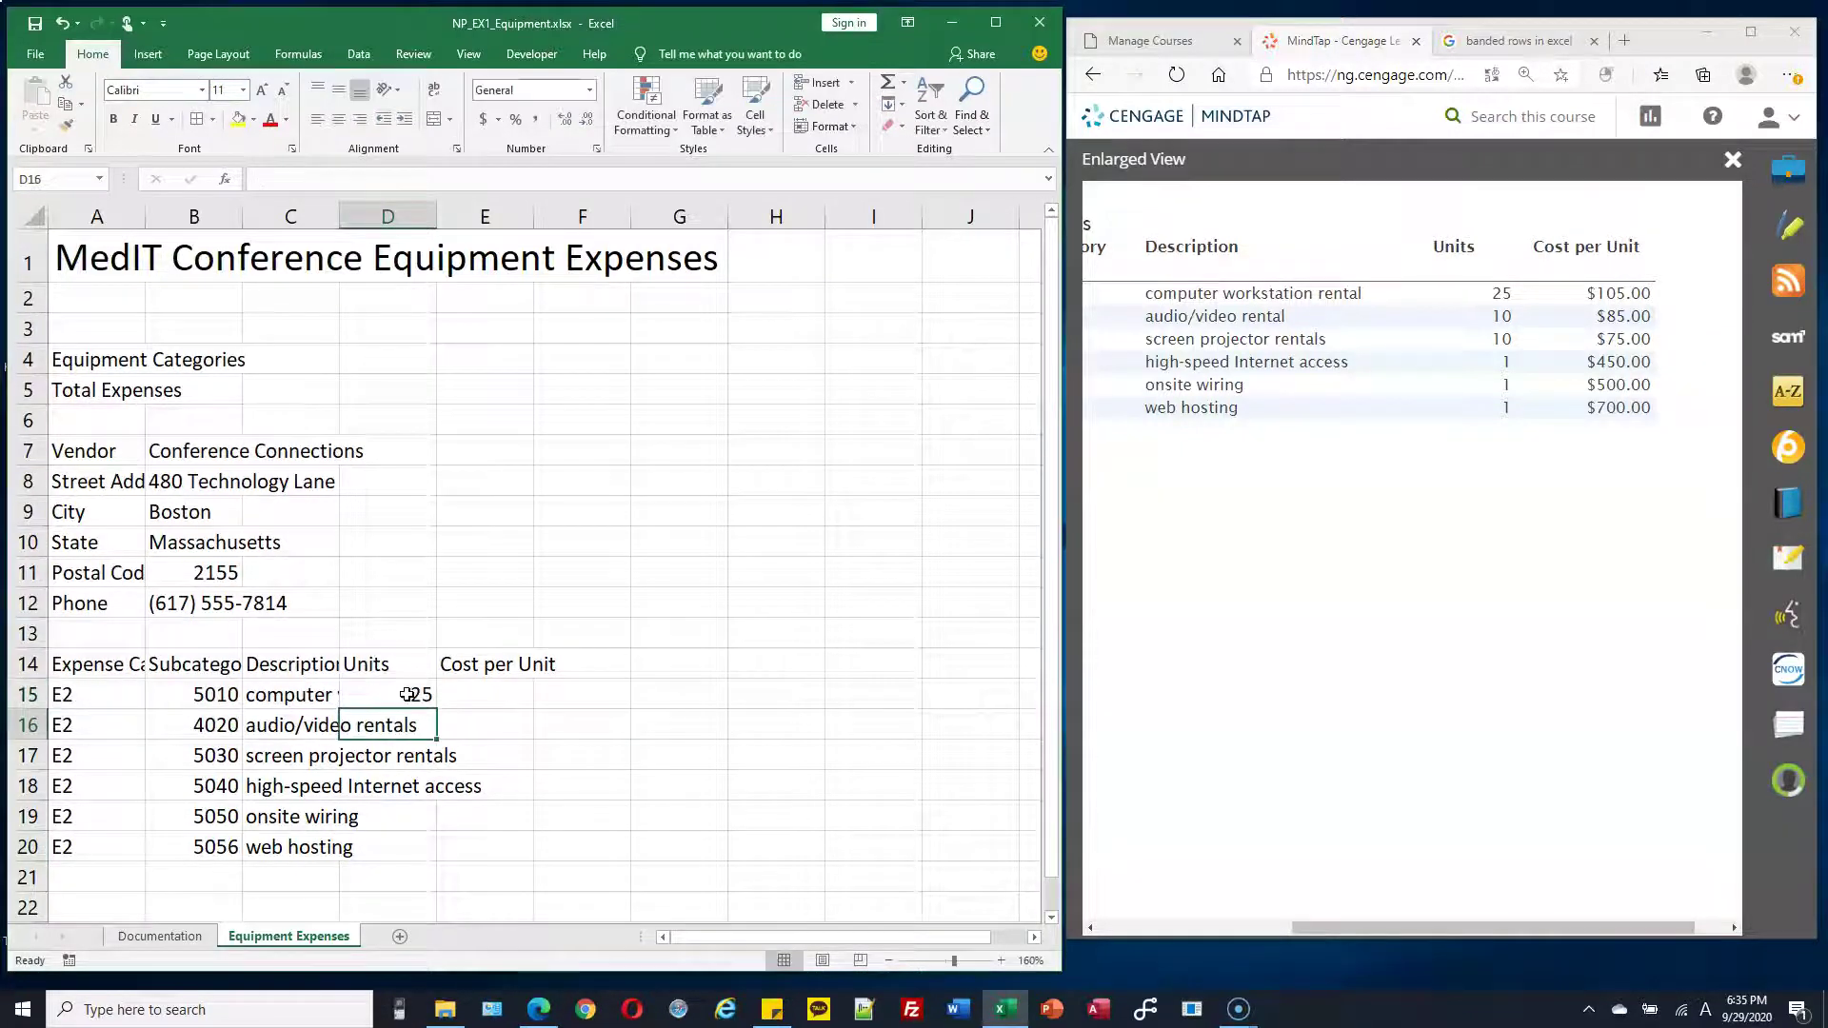
text(10)
key(Return)
text(10)
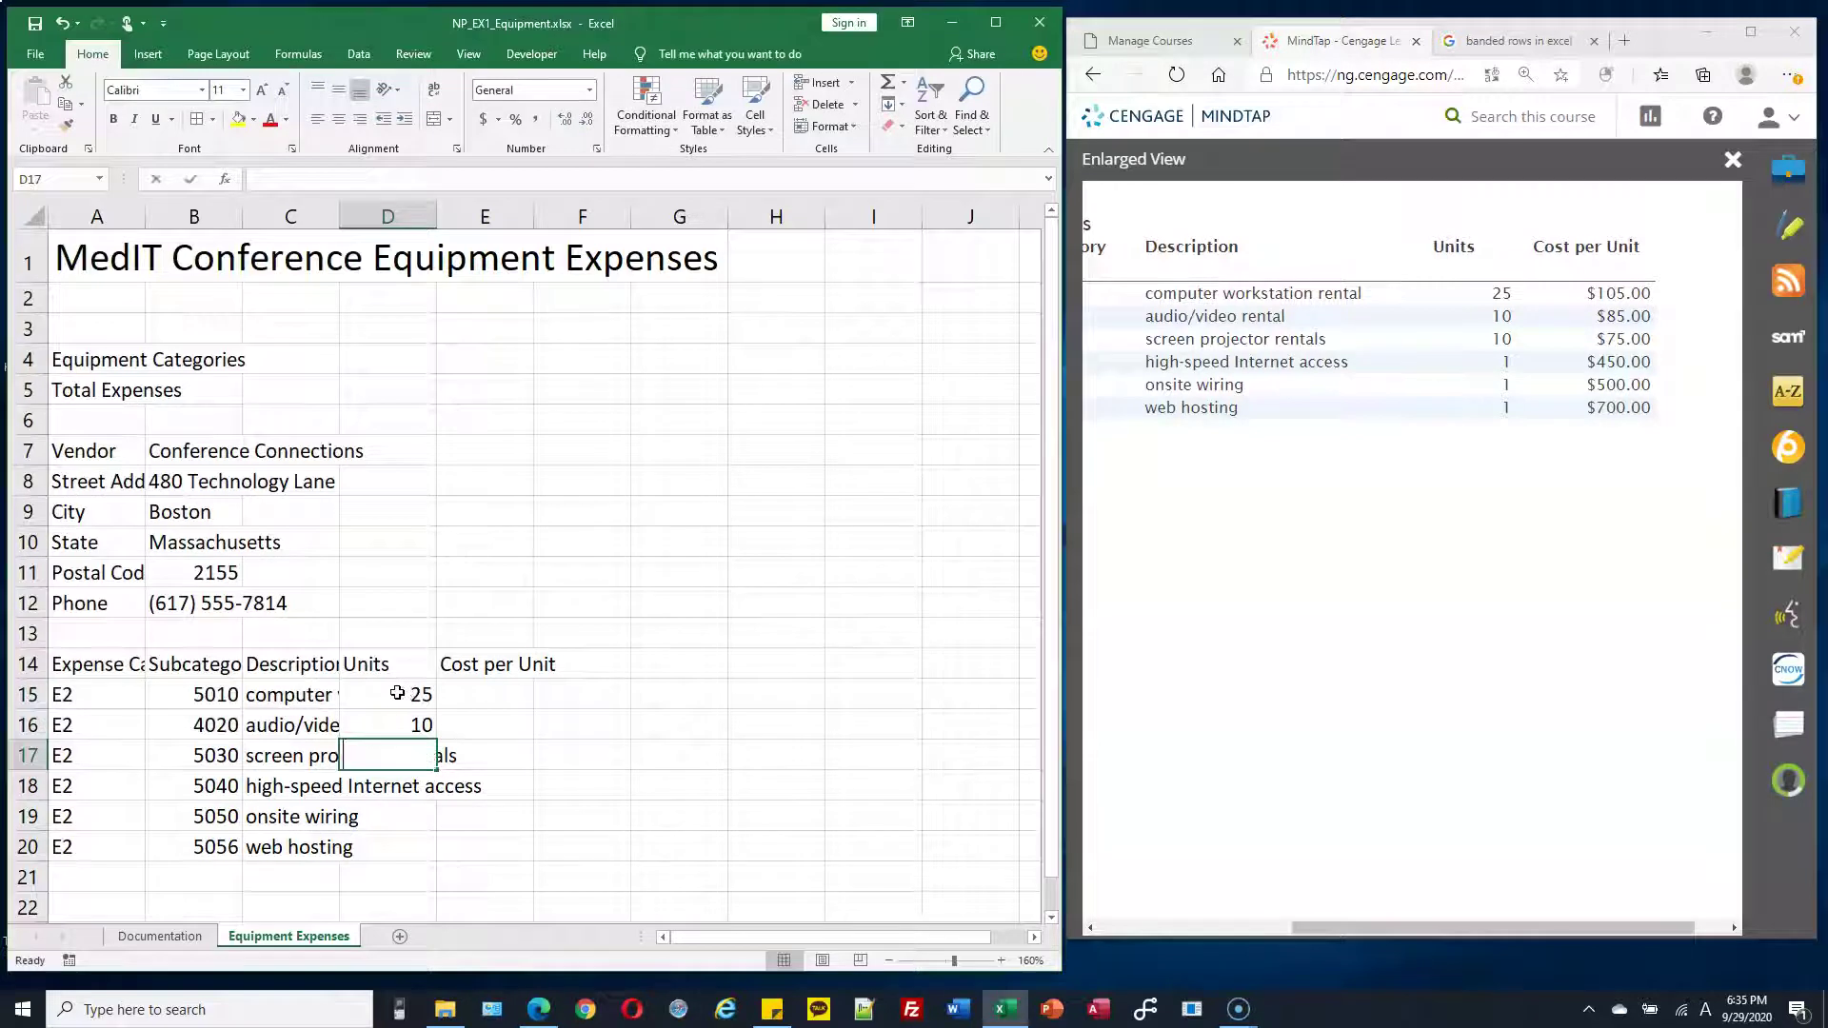
key(Return)
text(1)
key(Return)
text(1)
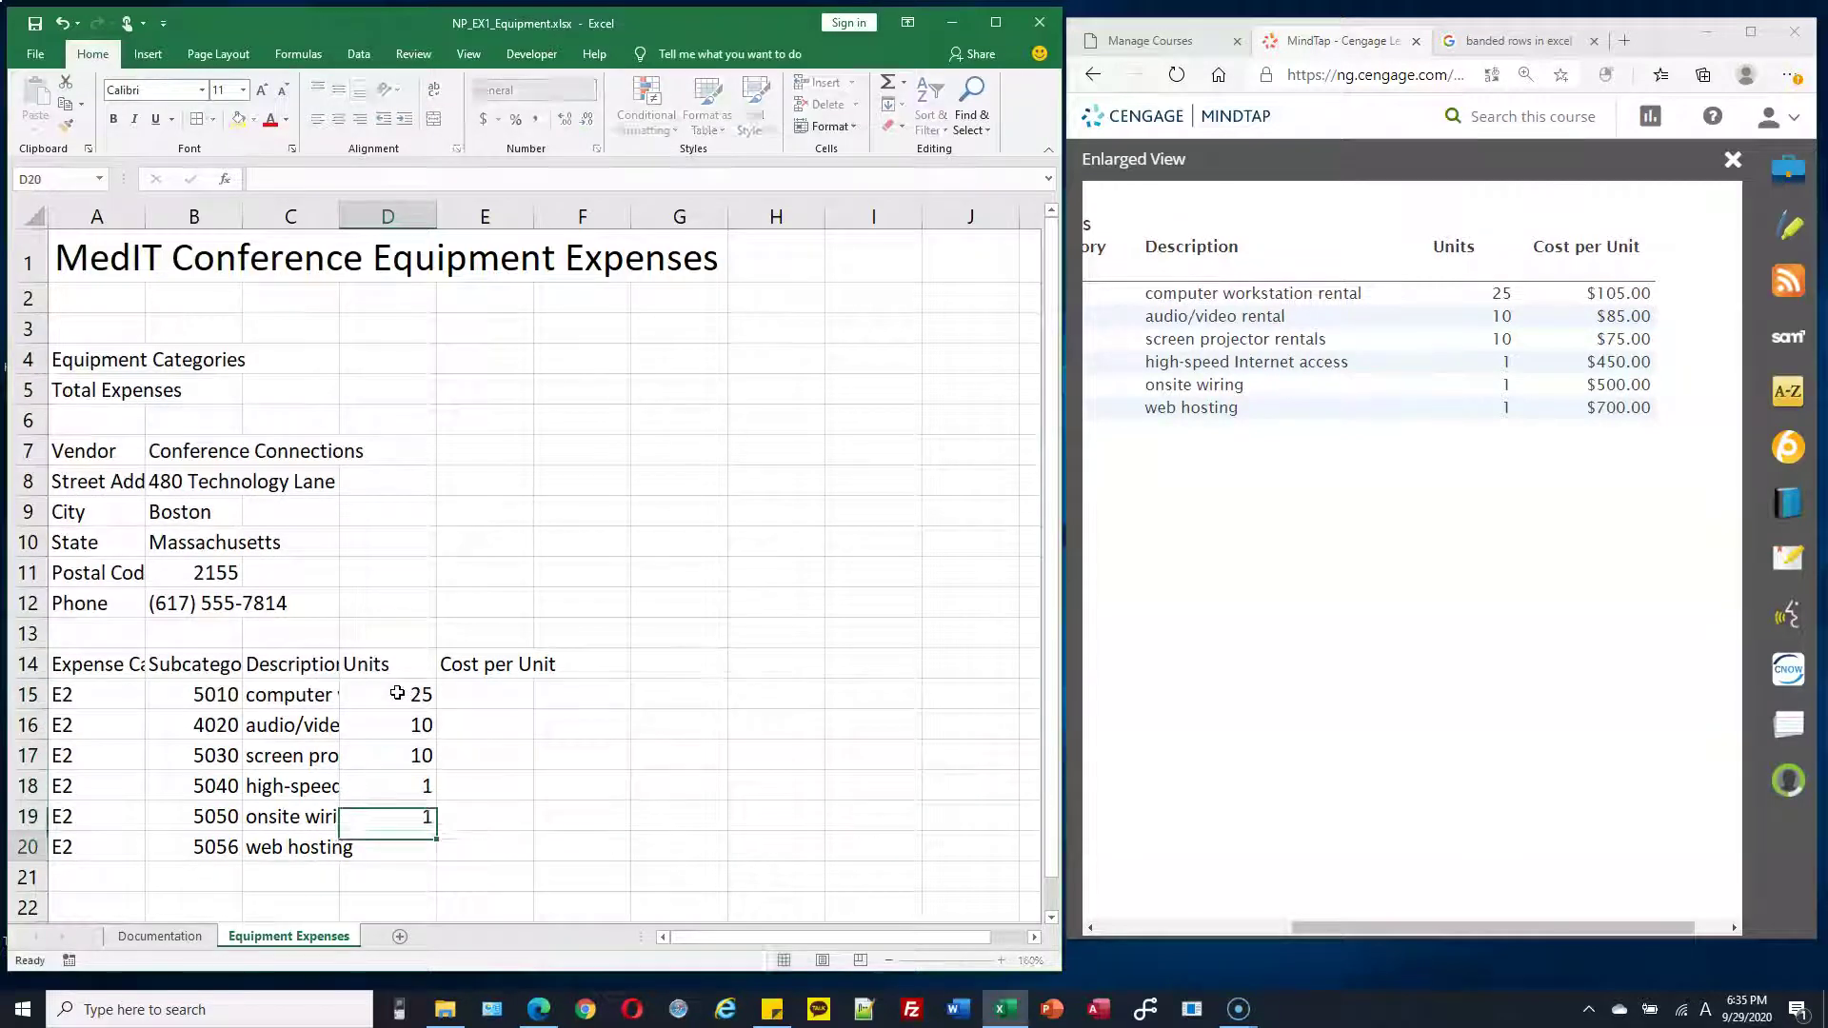
key(Return)
text(1)
key(Return)
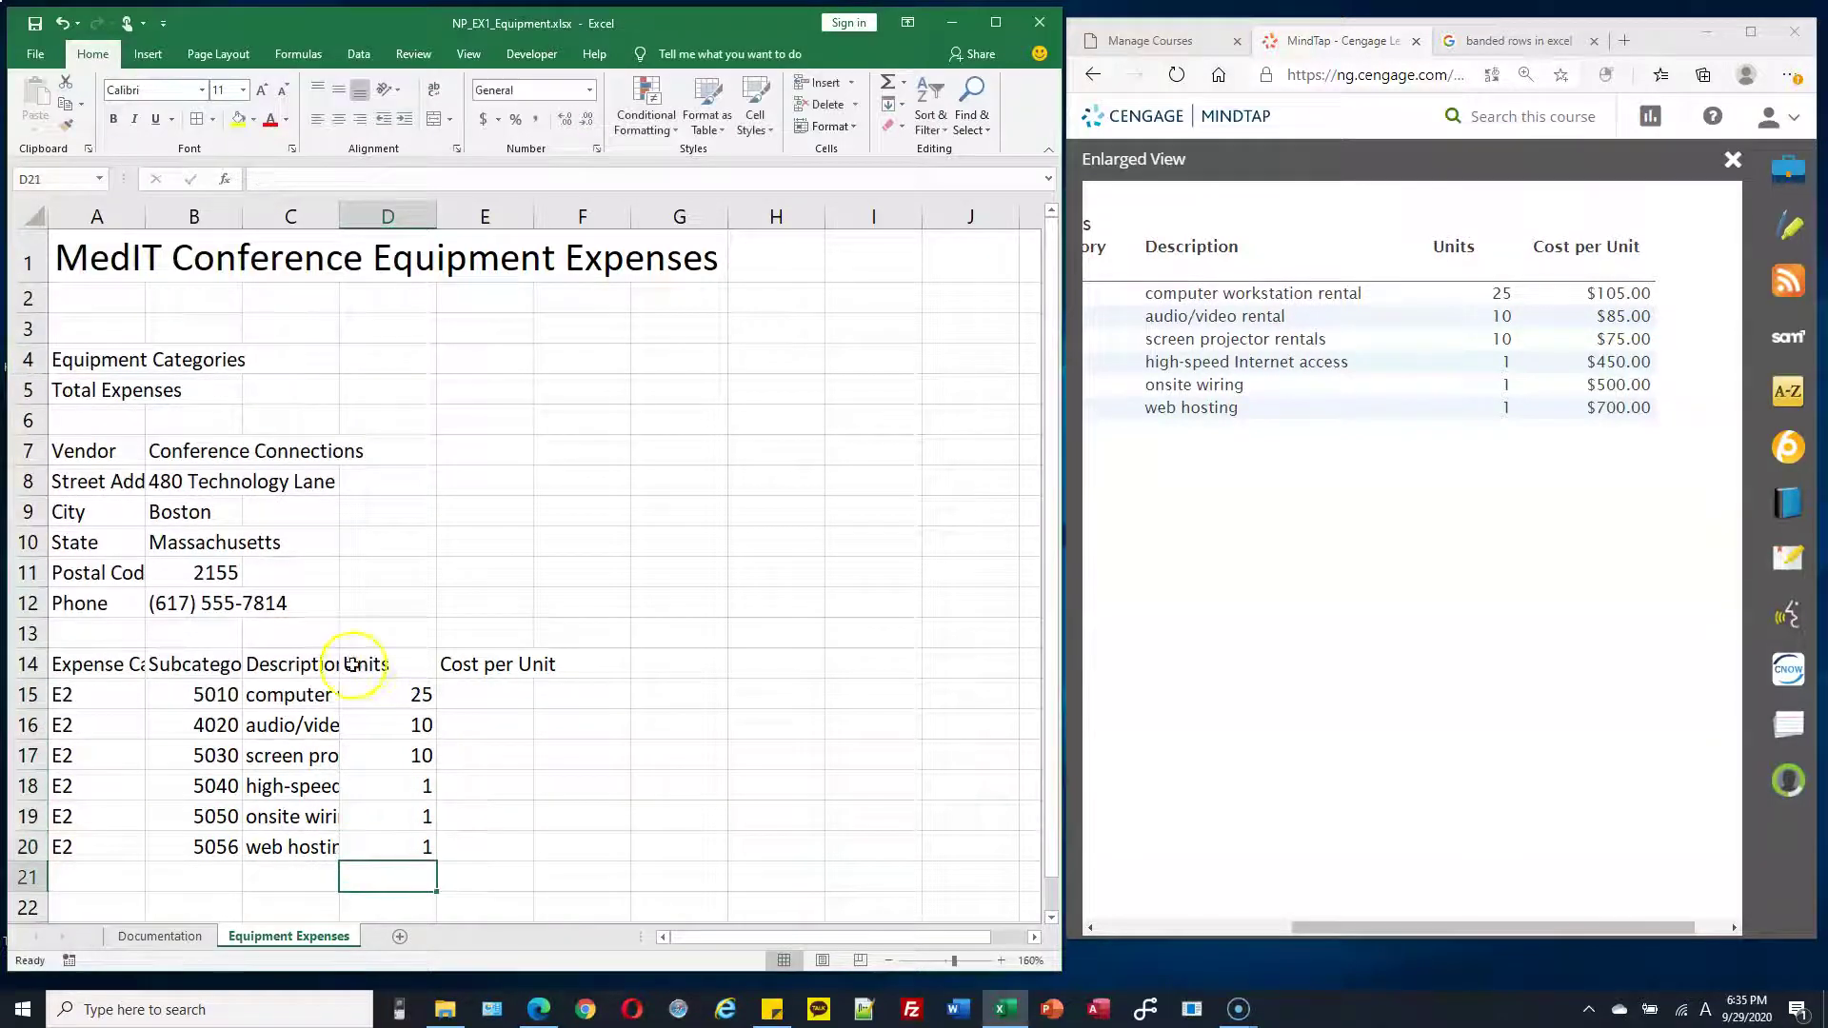
Enter costs per unit 105, 85, 75, 450, 500, 700 in E15:E20
click(491, 699)
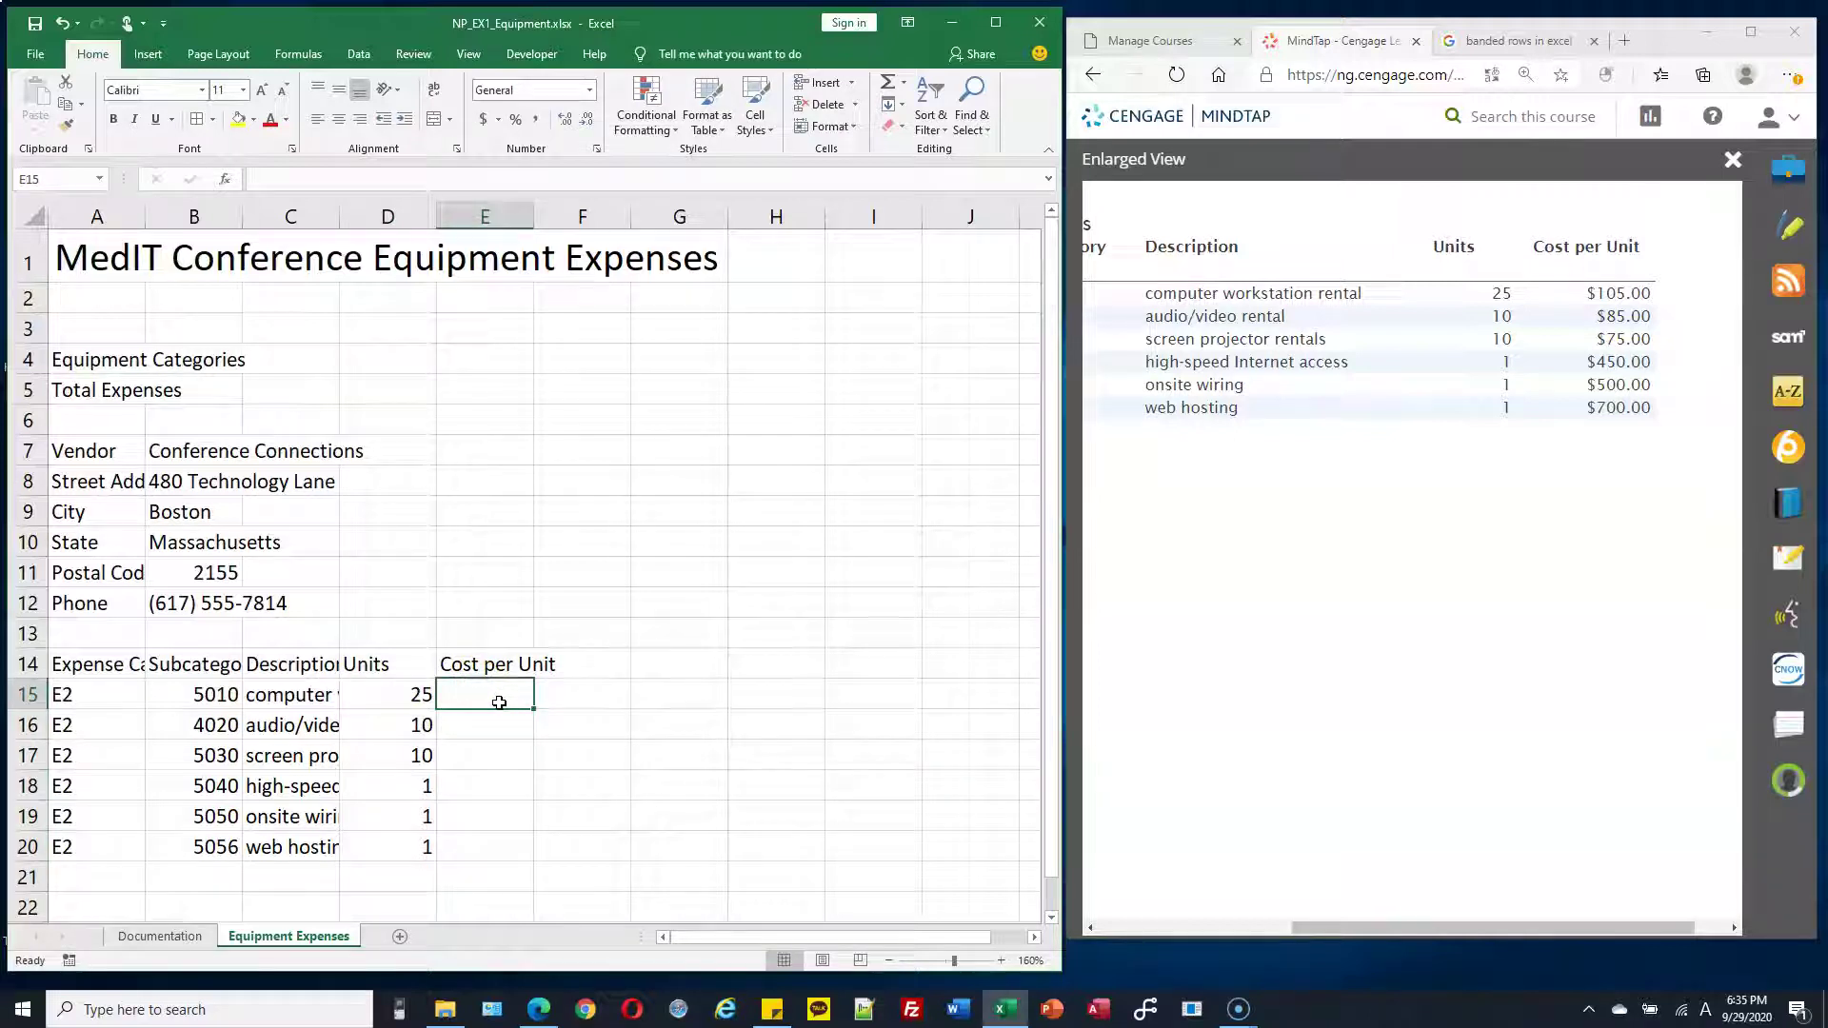
text(1)
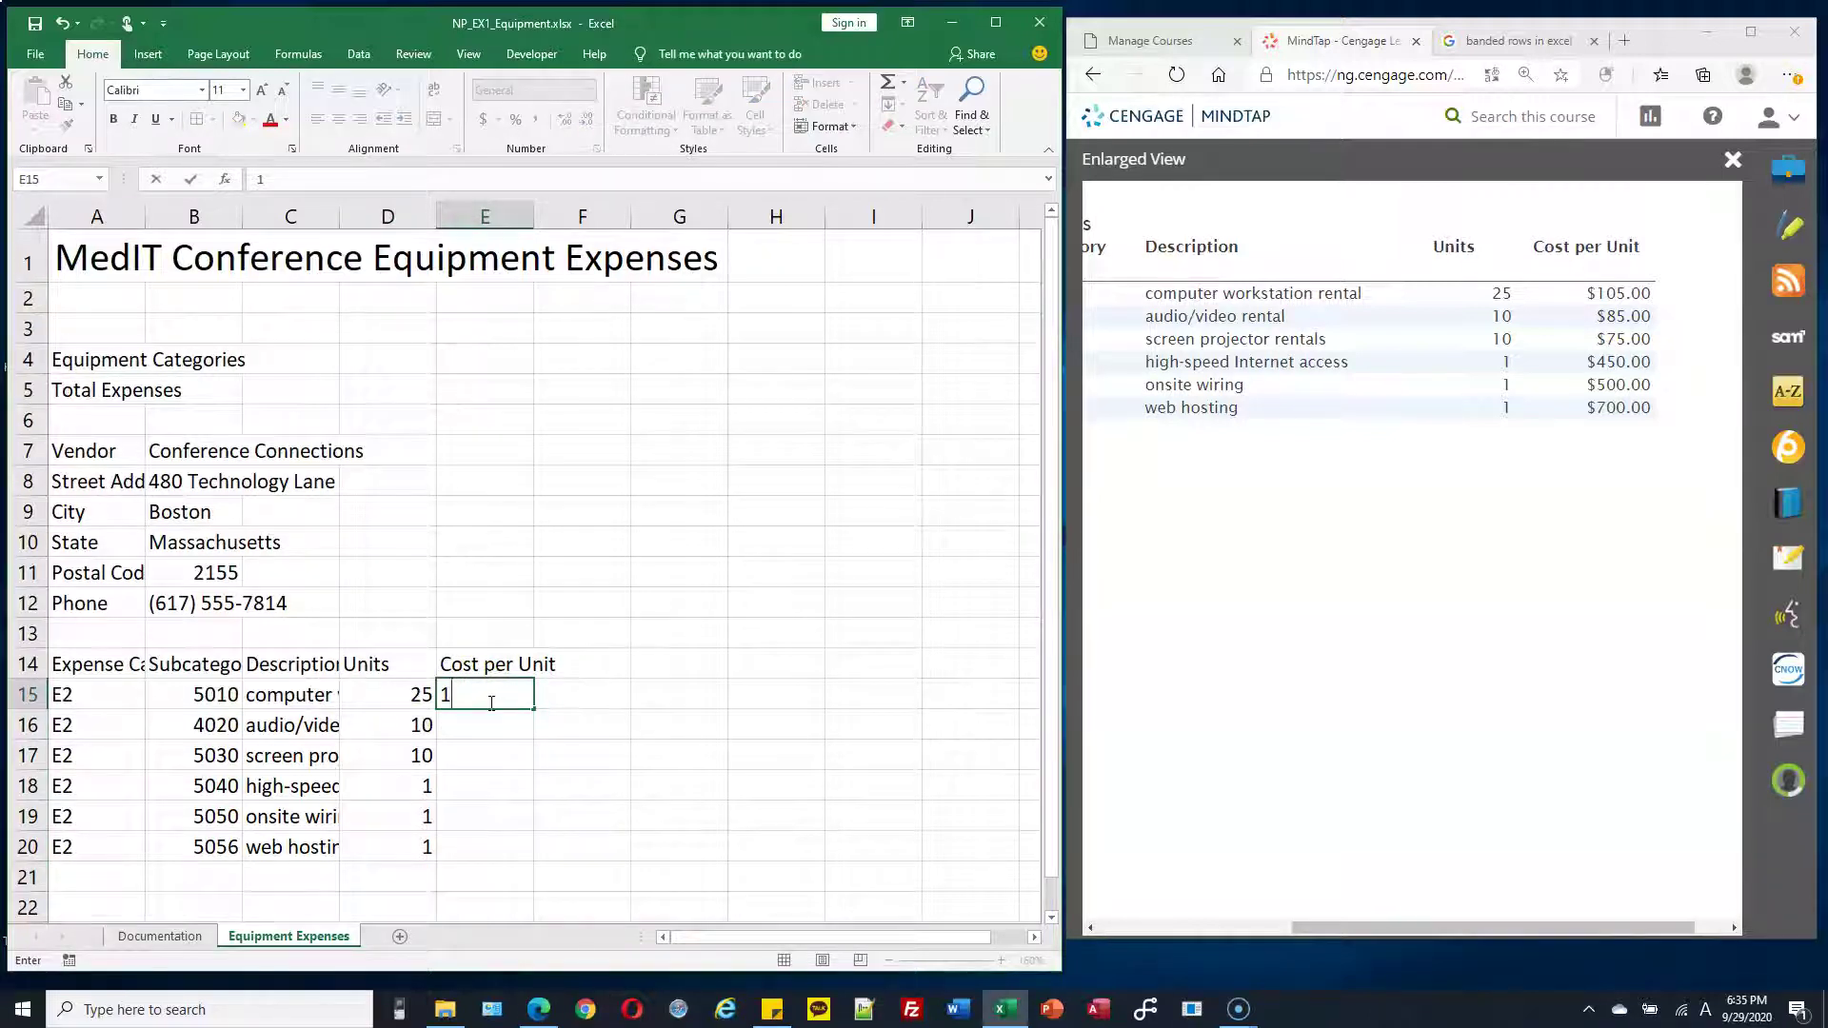
text(0)
key(BackSpace)
key(BackSpace)
key(BackSpace)
key(Return)
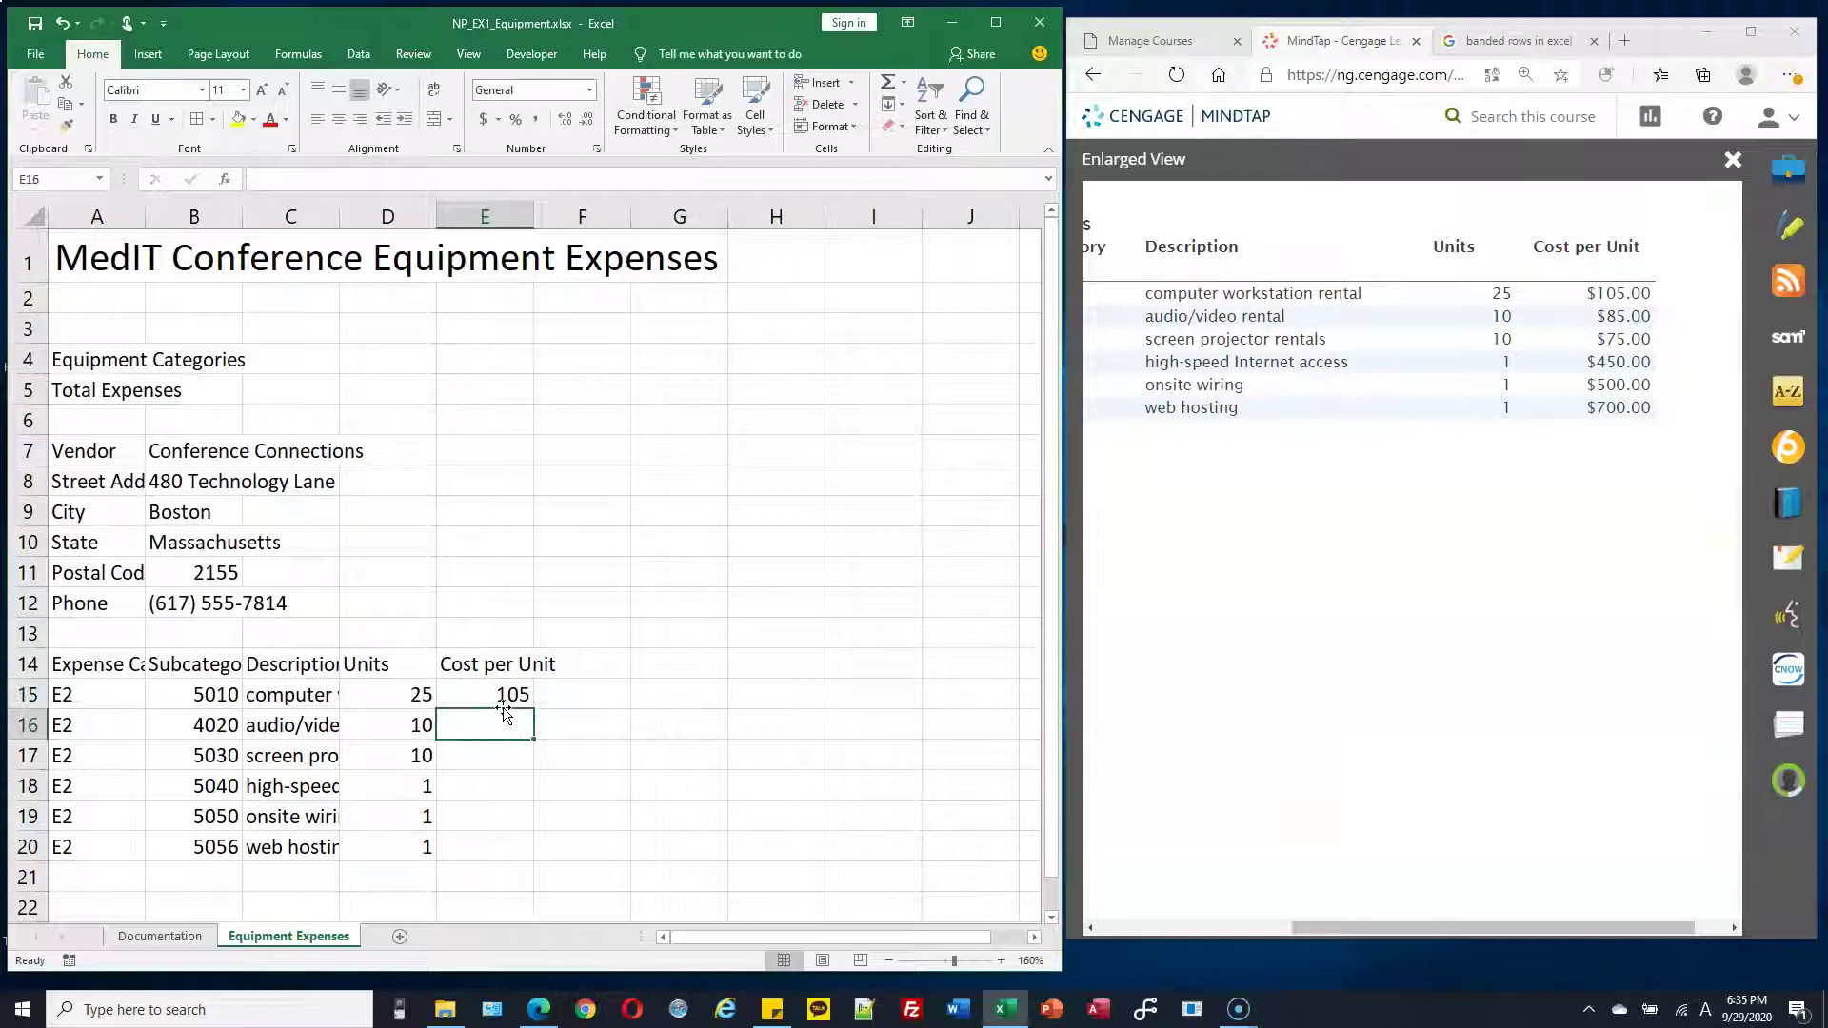
text(85)
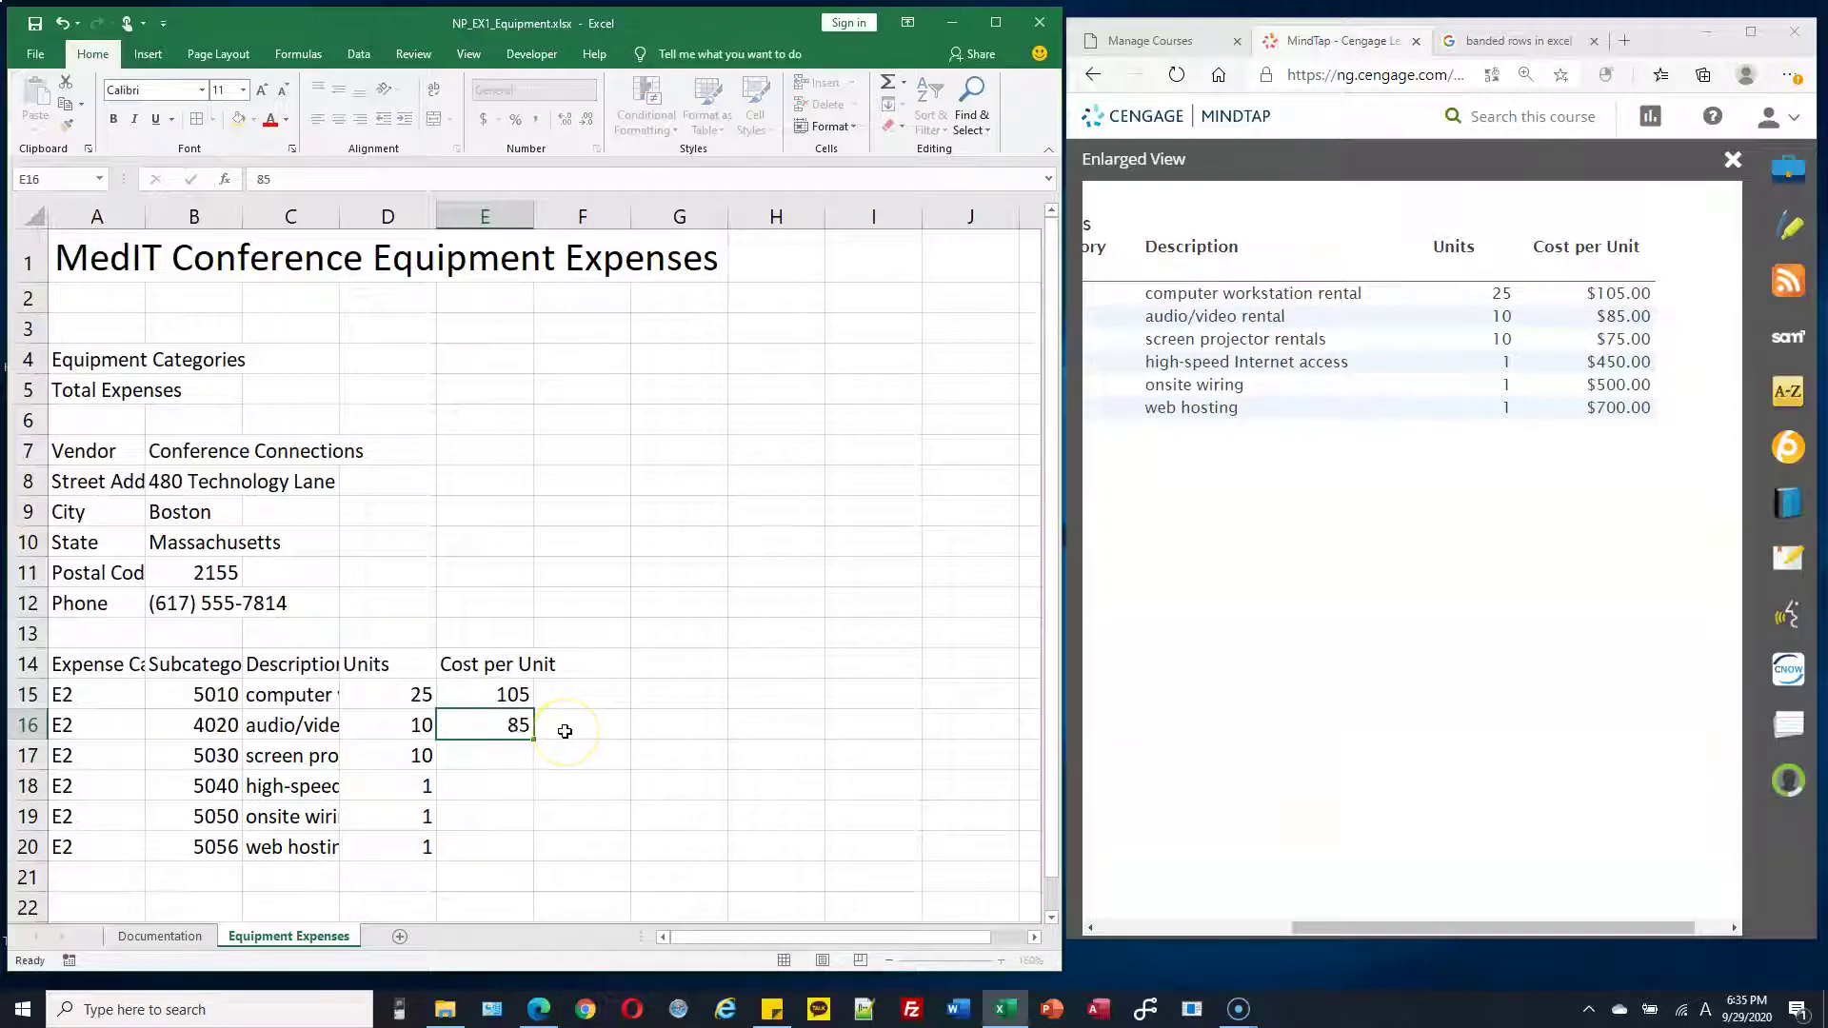
key(Return)
text(7)
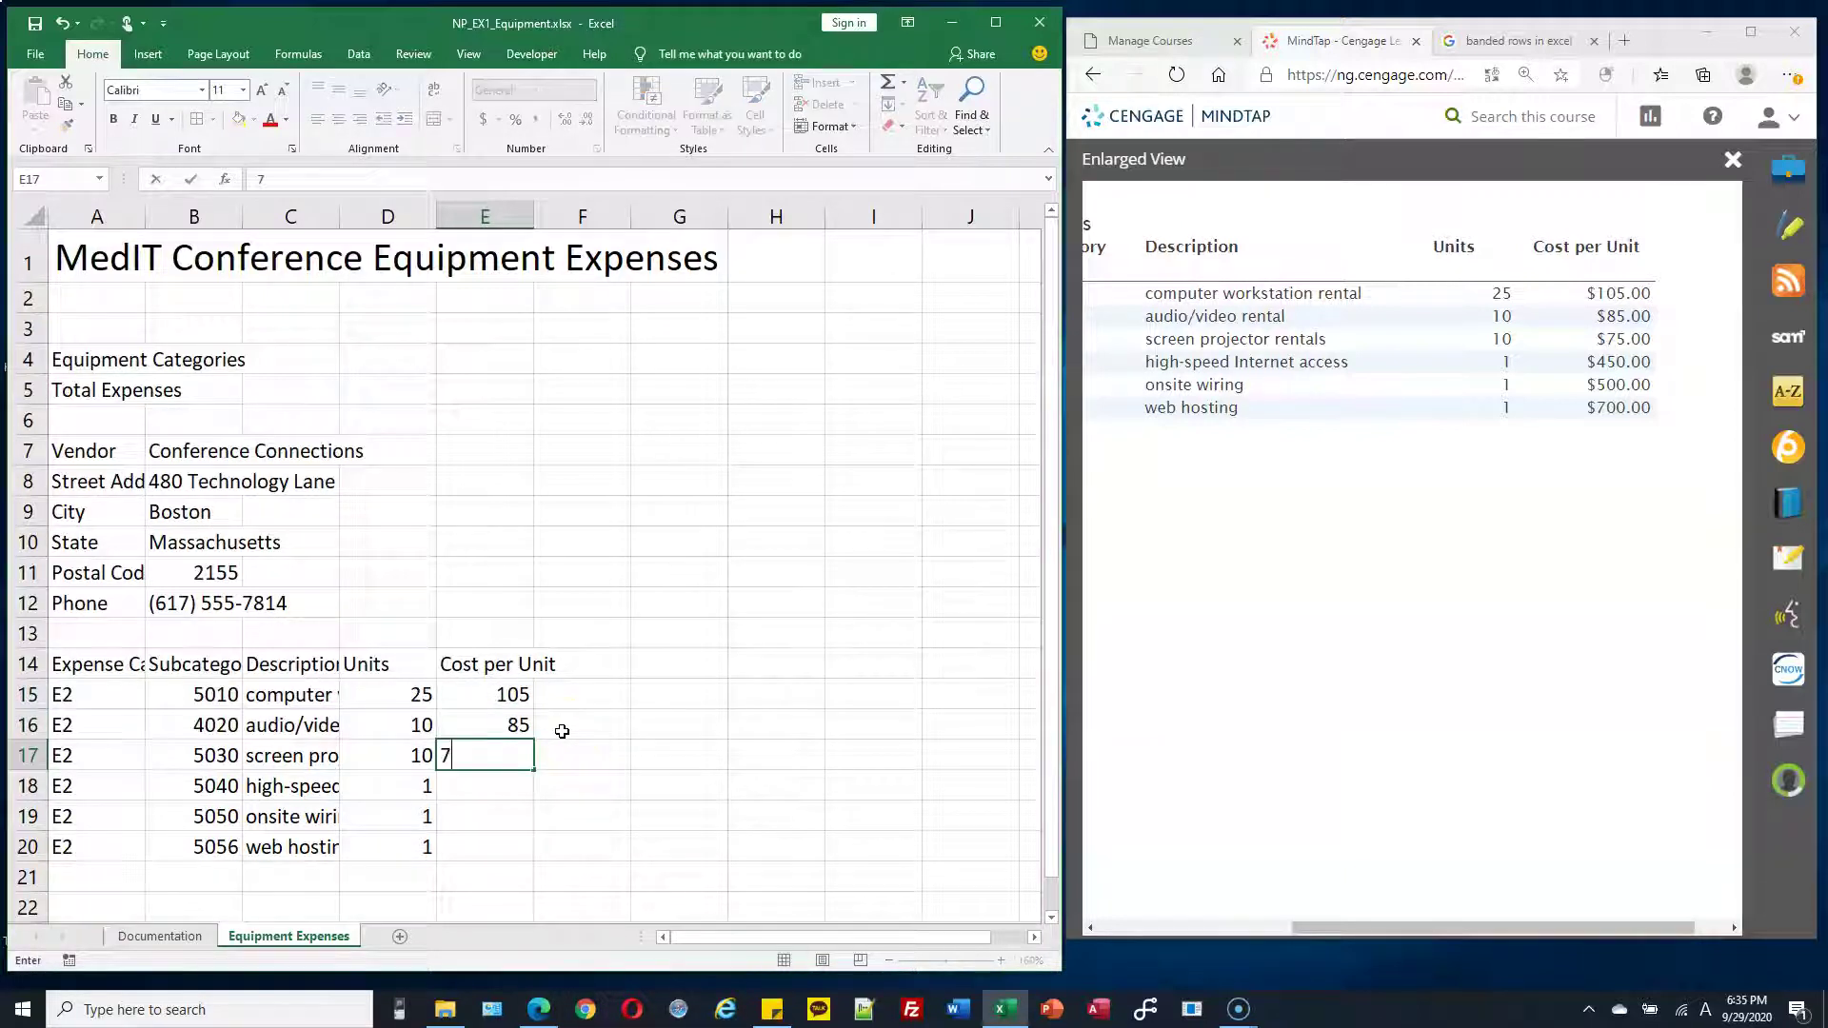
text(5)
key(Return)
text(45)
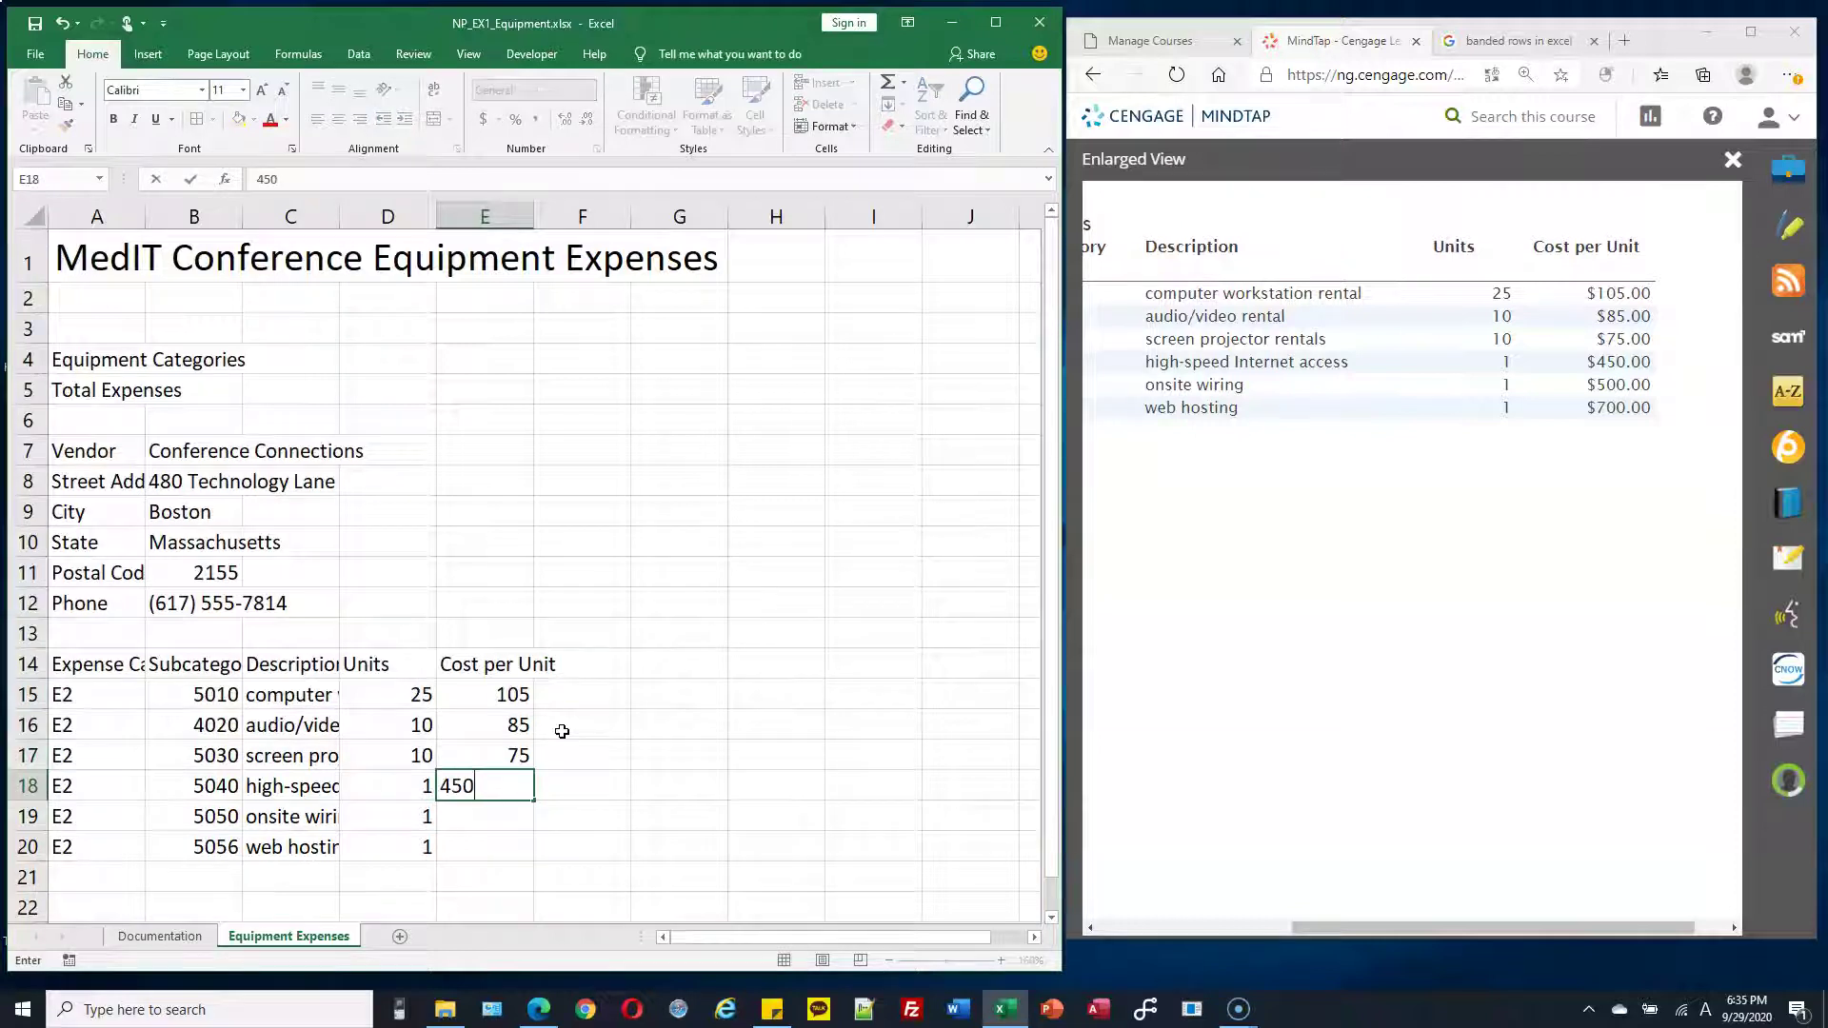
key(Return)
text(500)
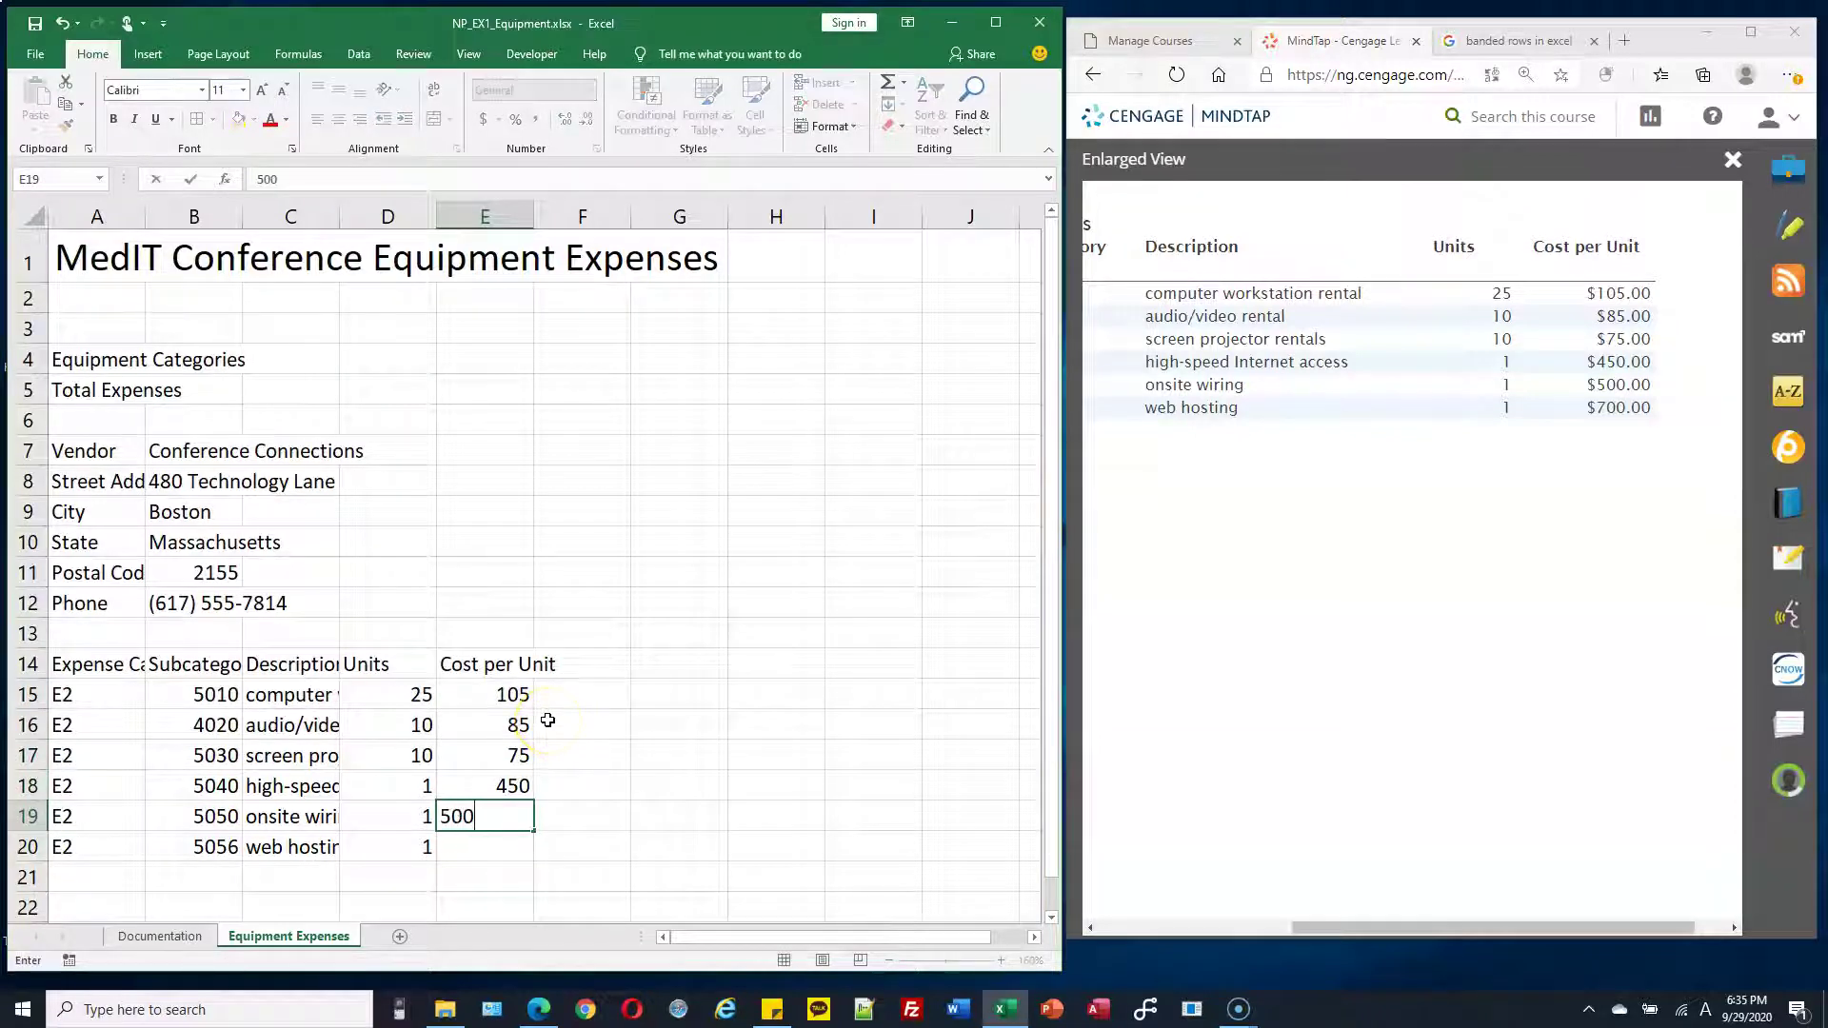
key(Return)
text(700)
key(Return)
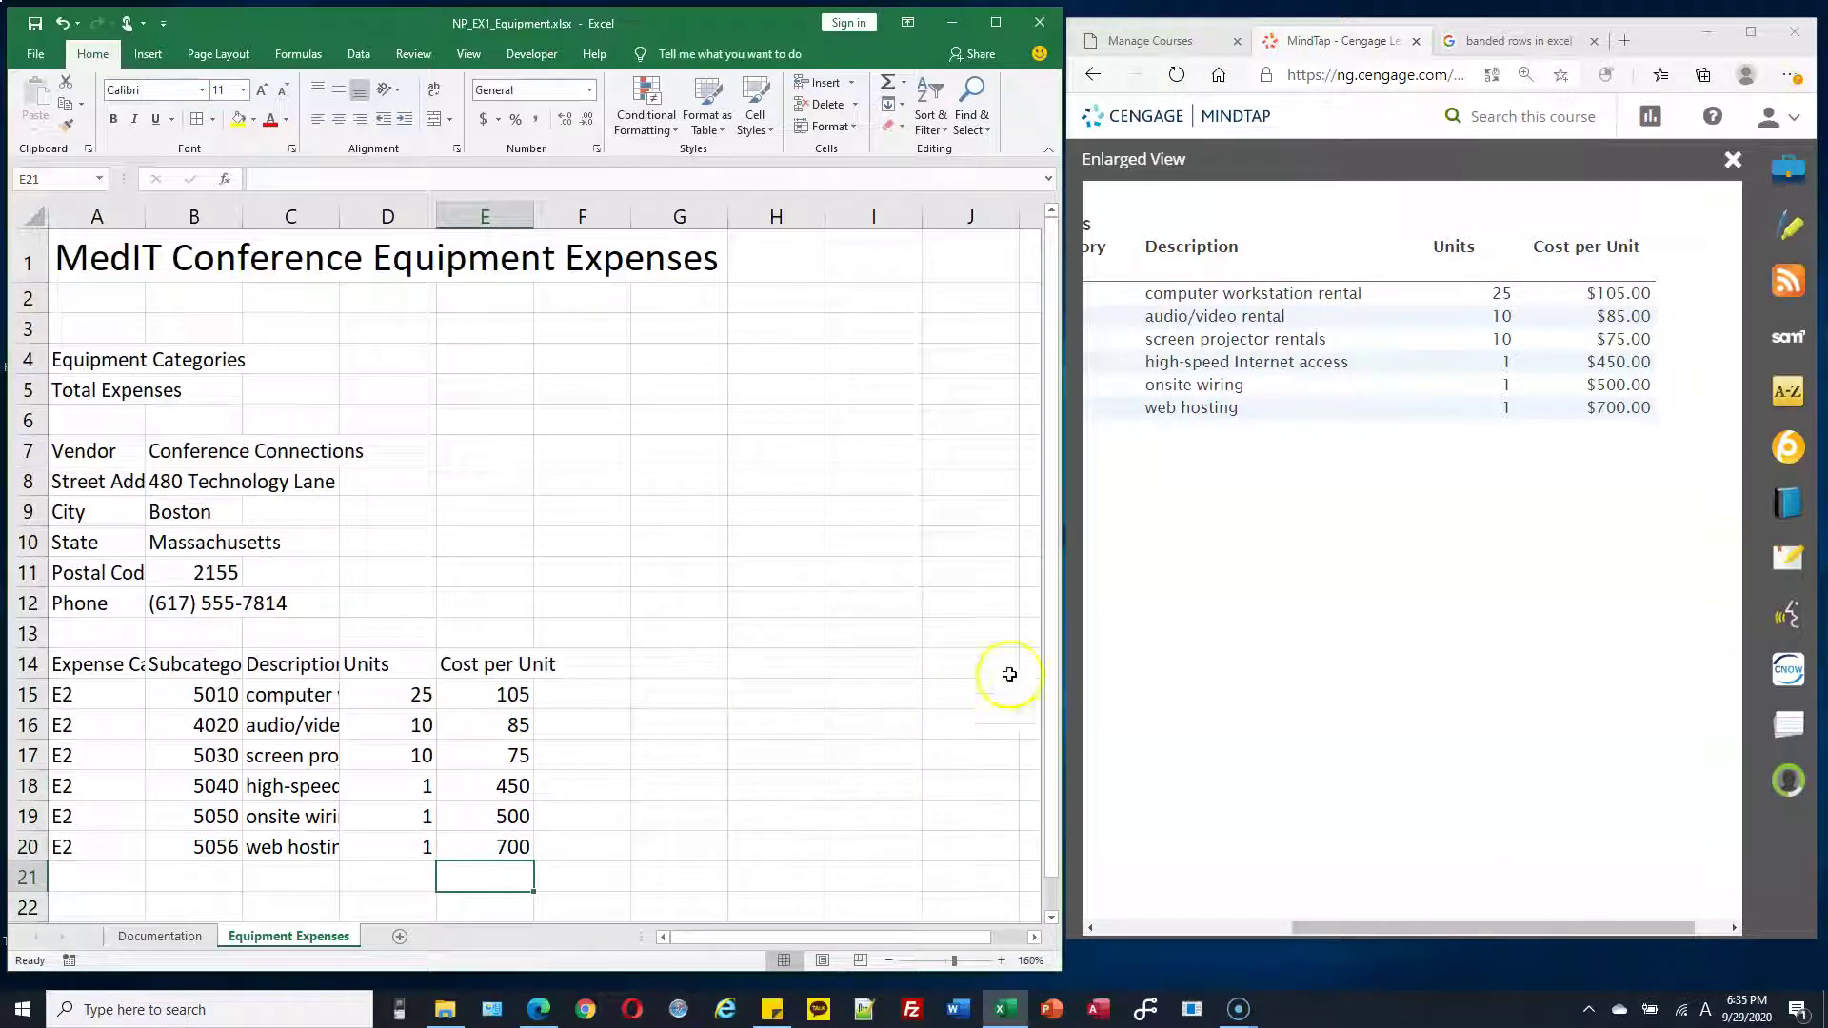
drag(1344, 928, 1143, 933)
Return to the full book page and select cell F14 in the worksheet
click(1090, 76)
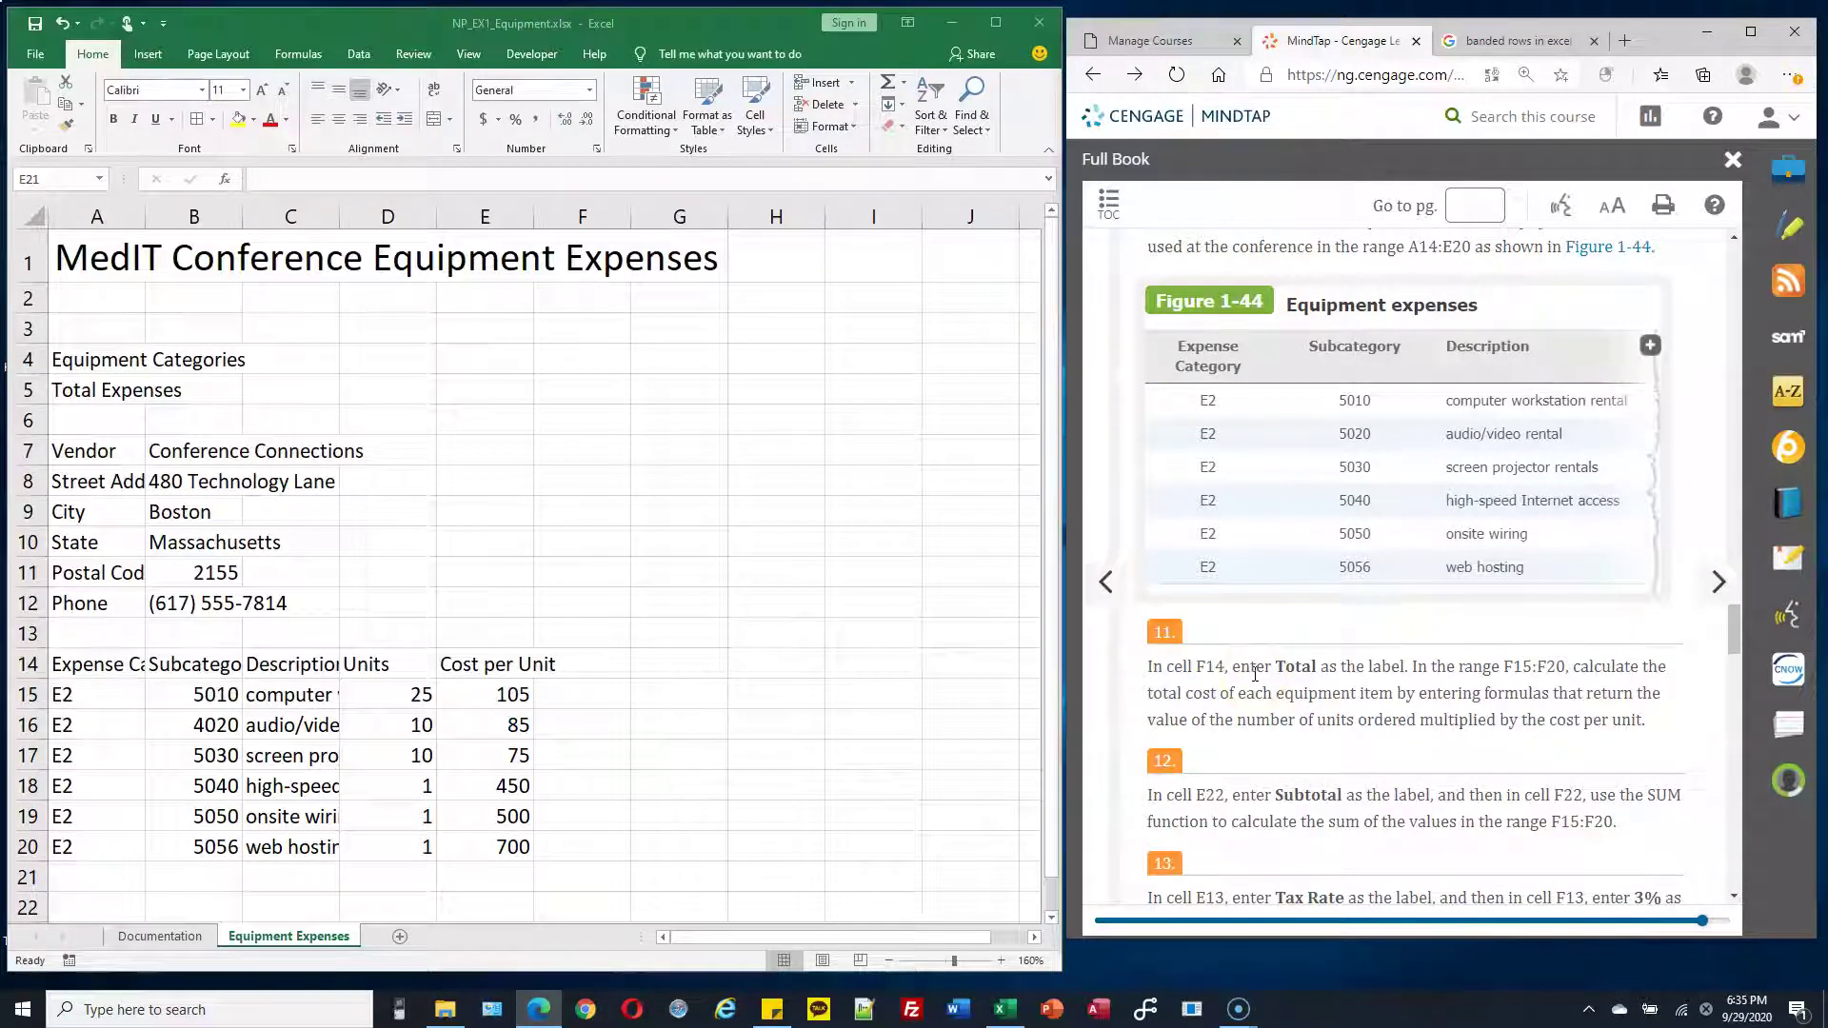
click(1272, 665)
click(588, 664)
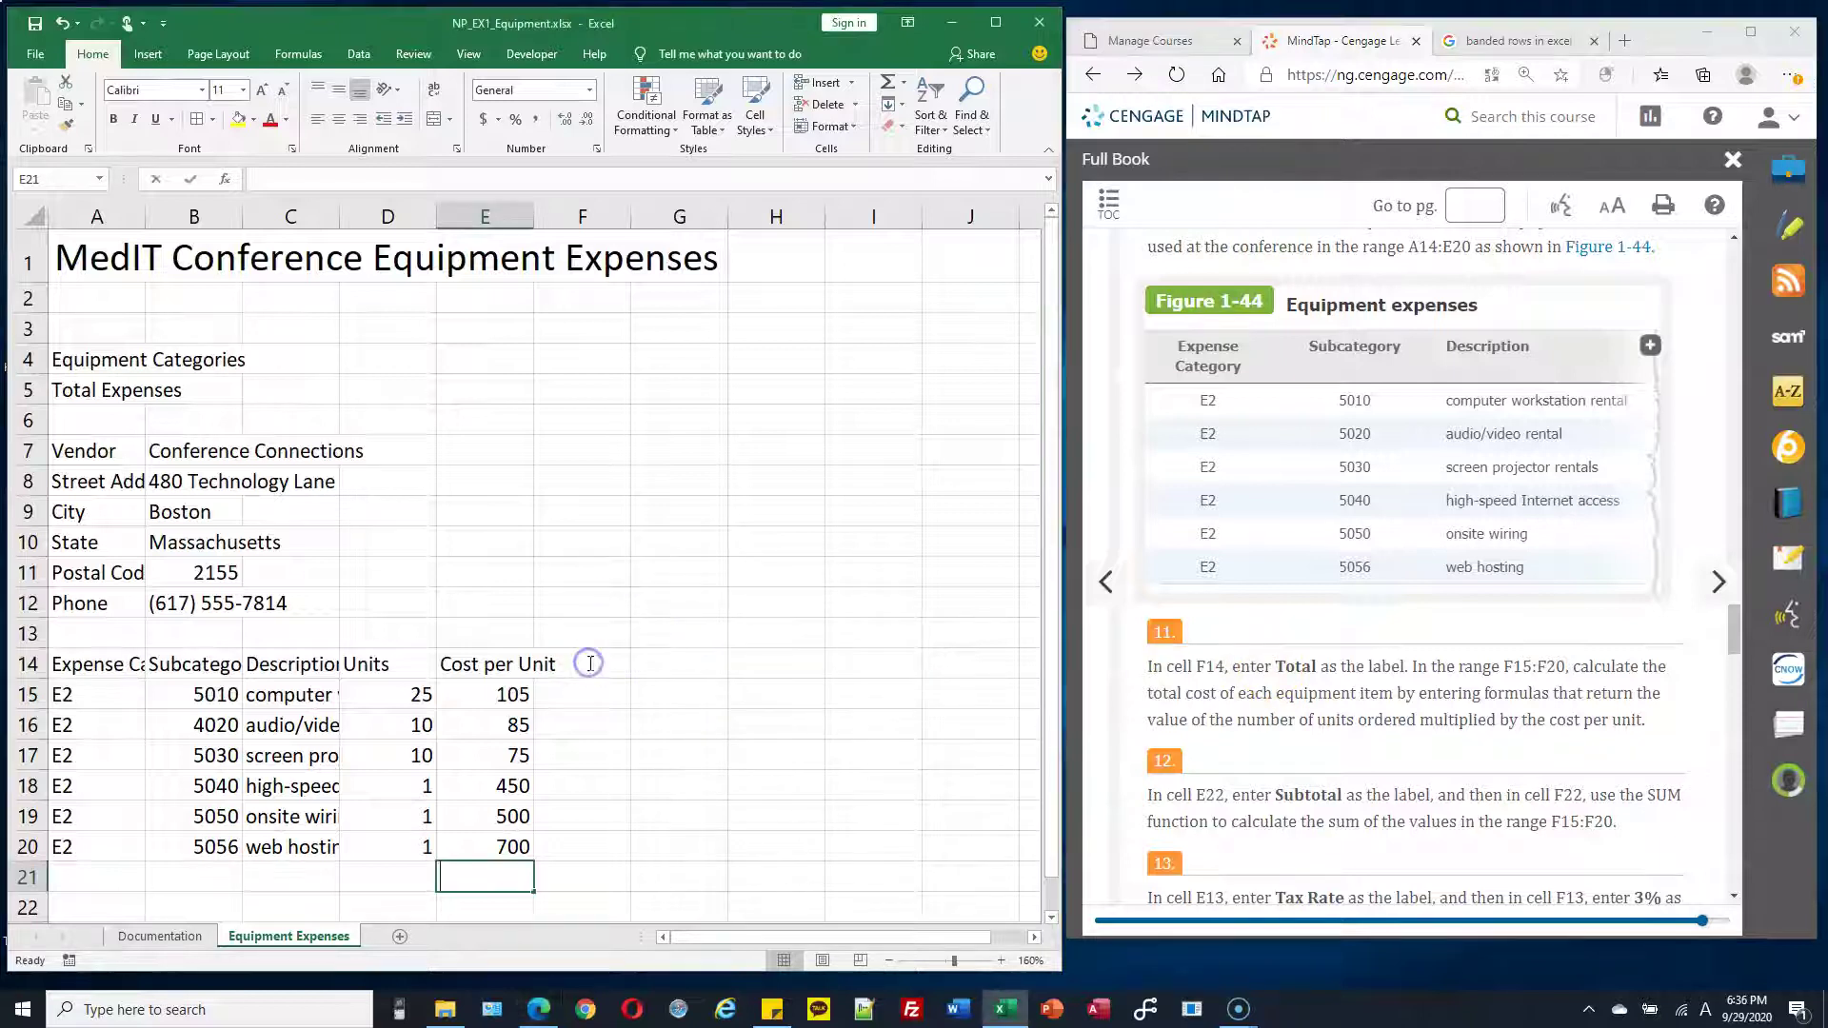
click(589, 664)
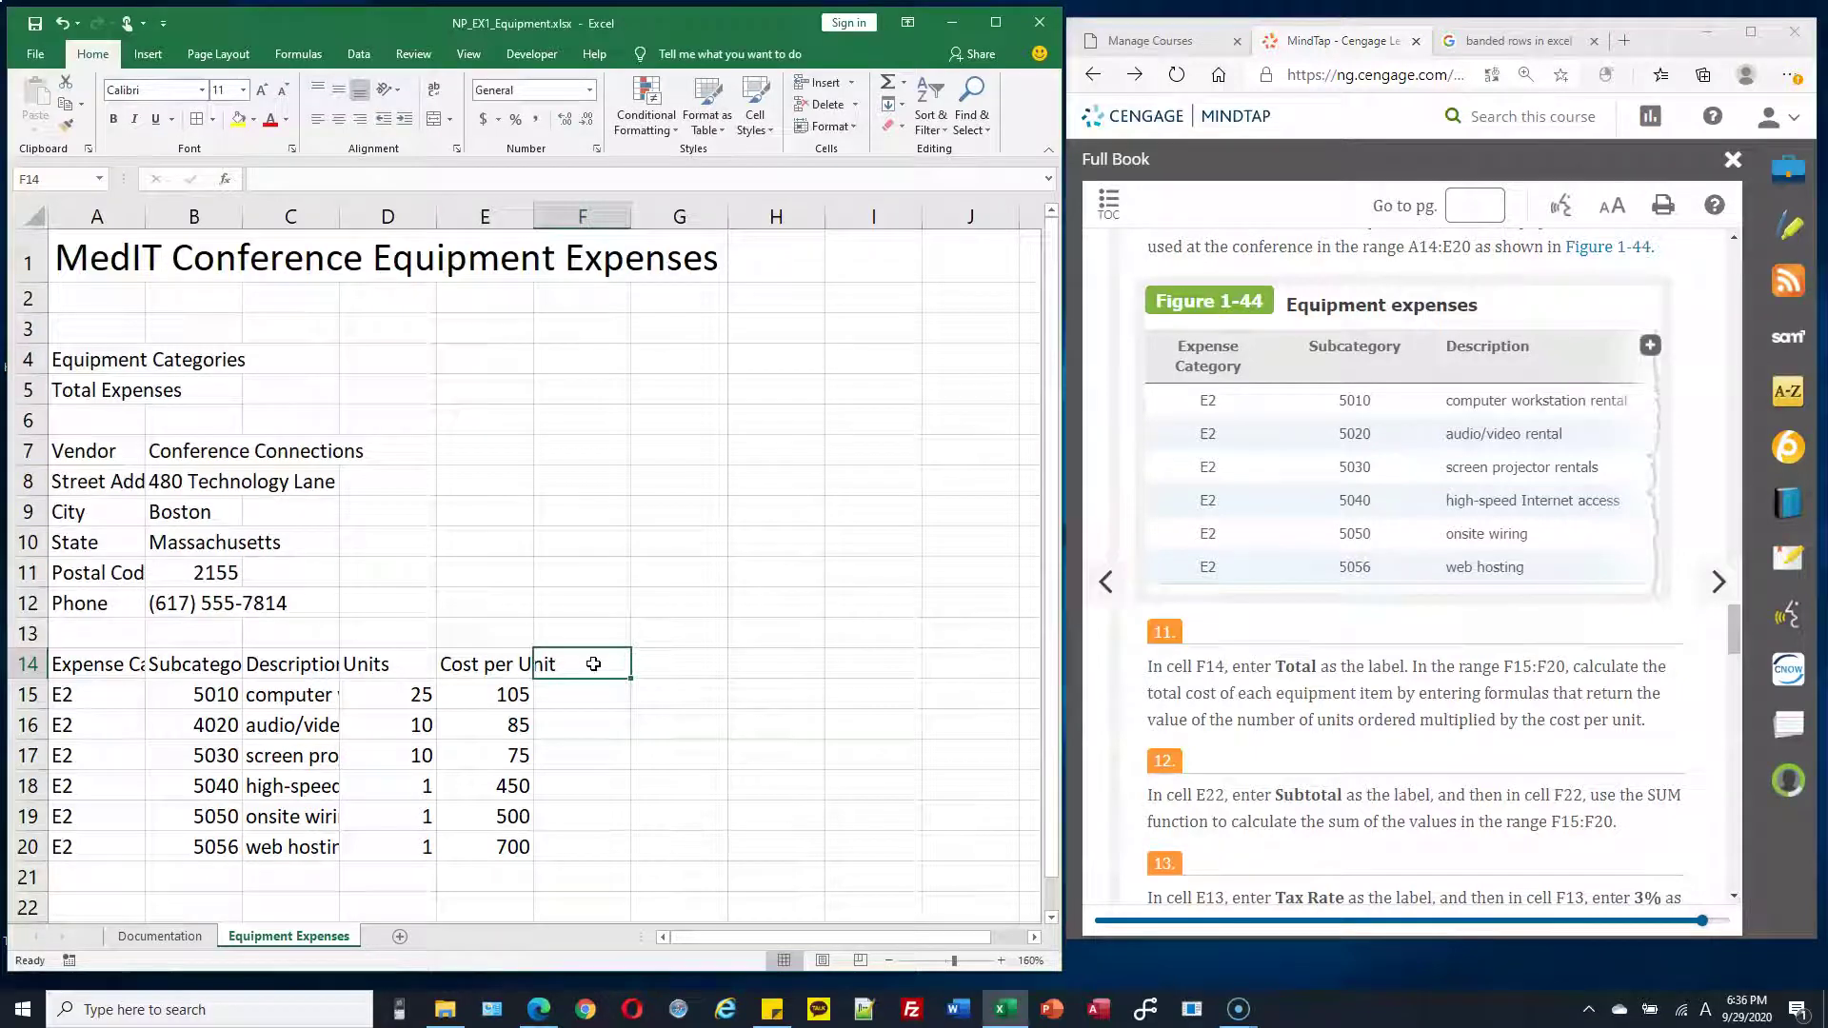
Label F14 'Total' and begin a formula in F15 with an equals sign
text(Total)
click(617, 679)
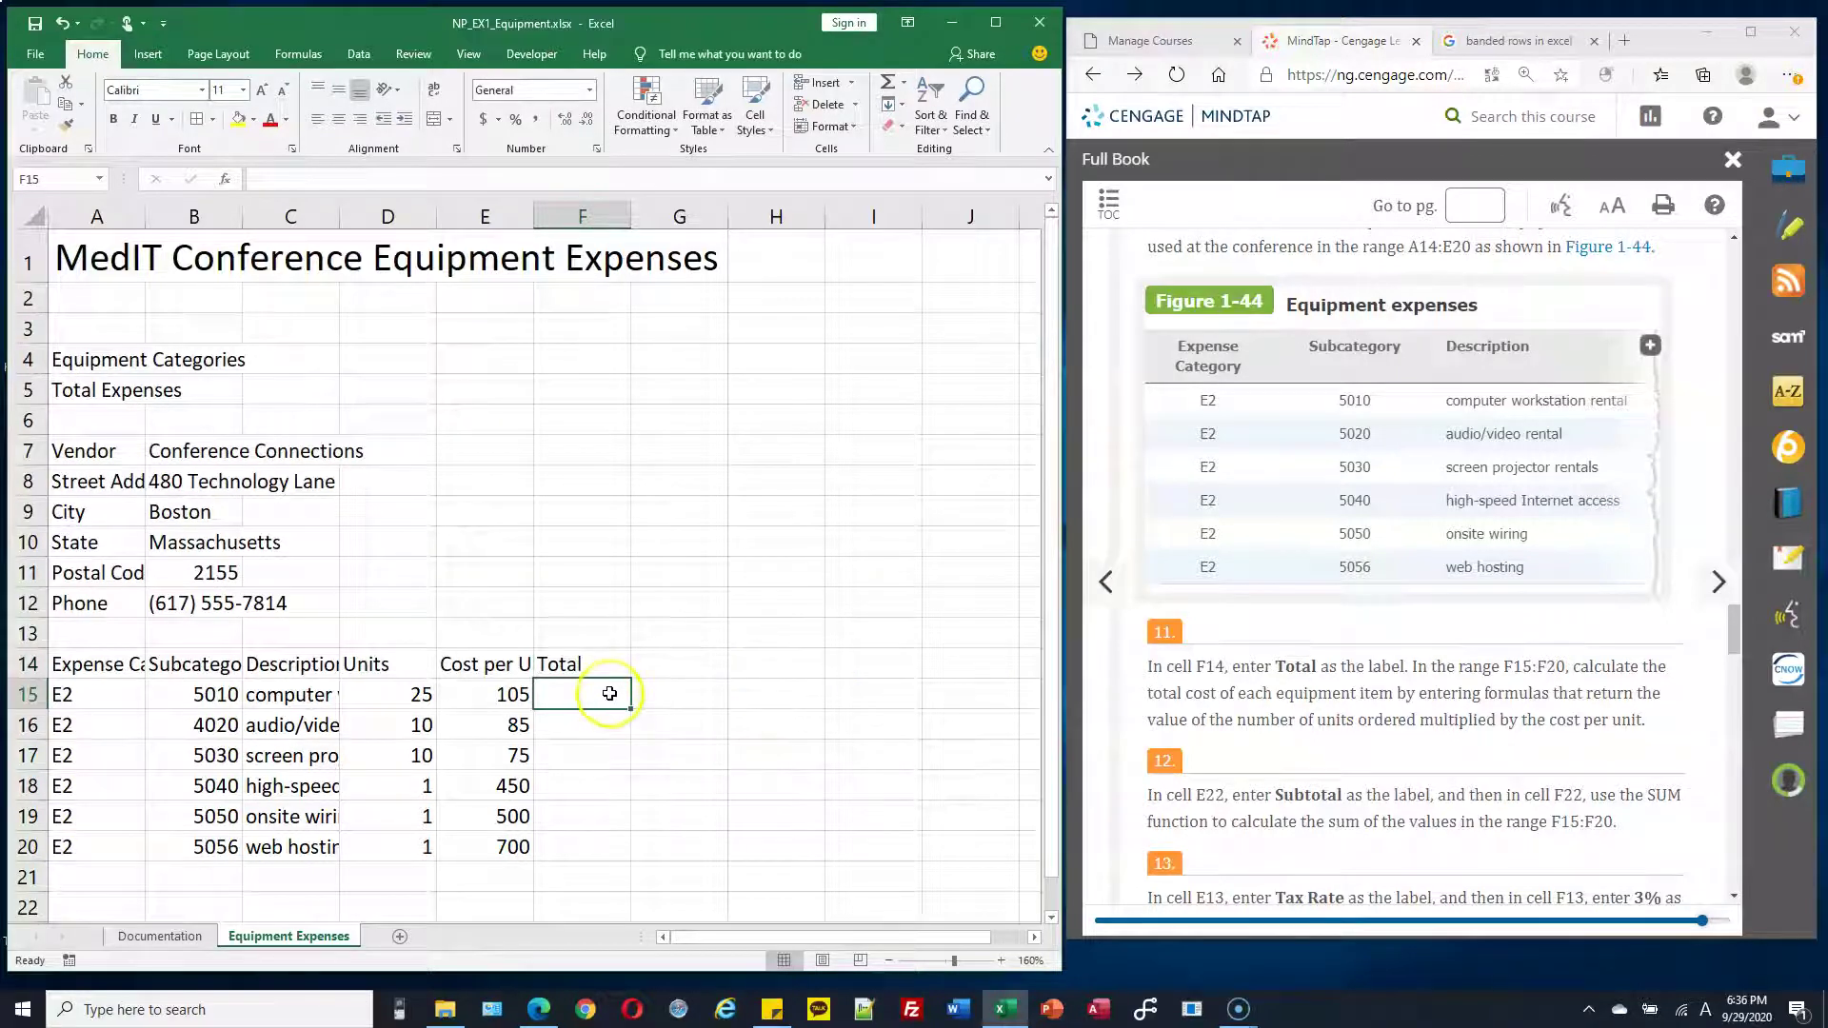
drag(603, 692, 598, 838)
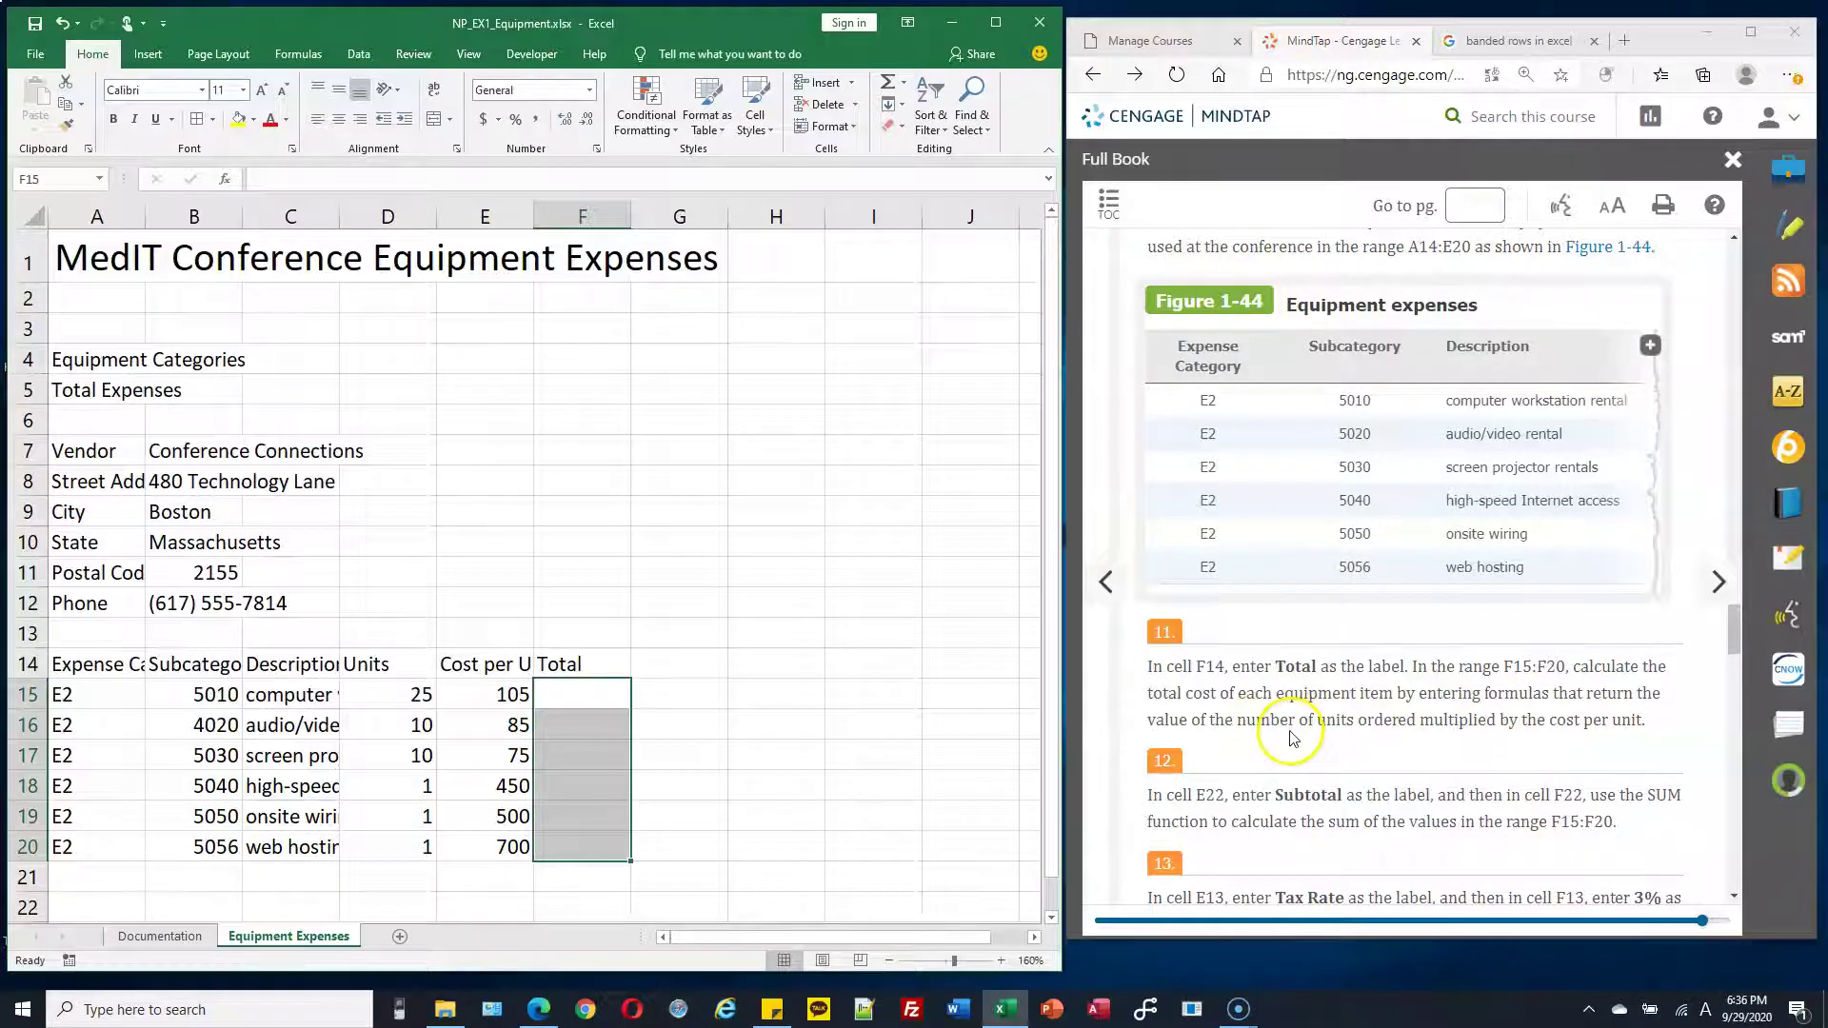
drag(1225, 722, 1625, 725)
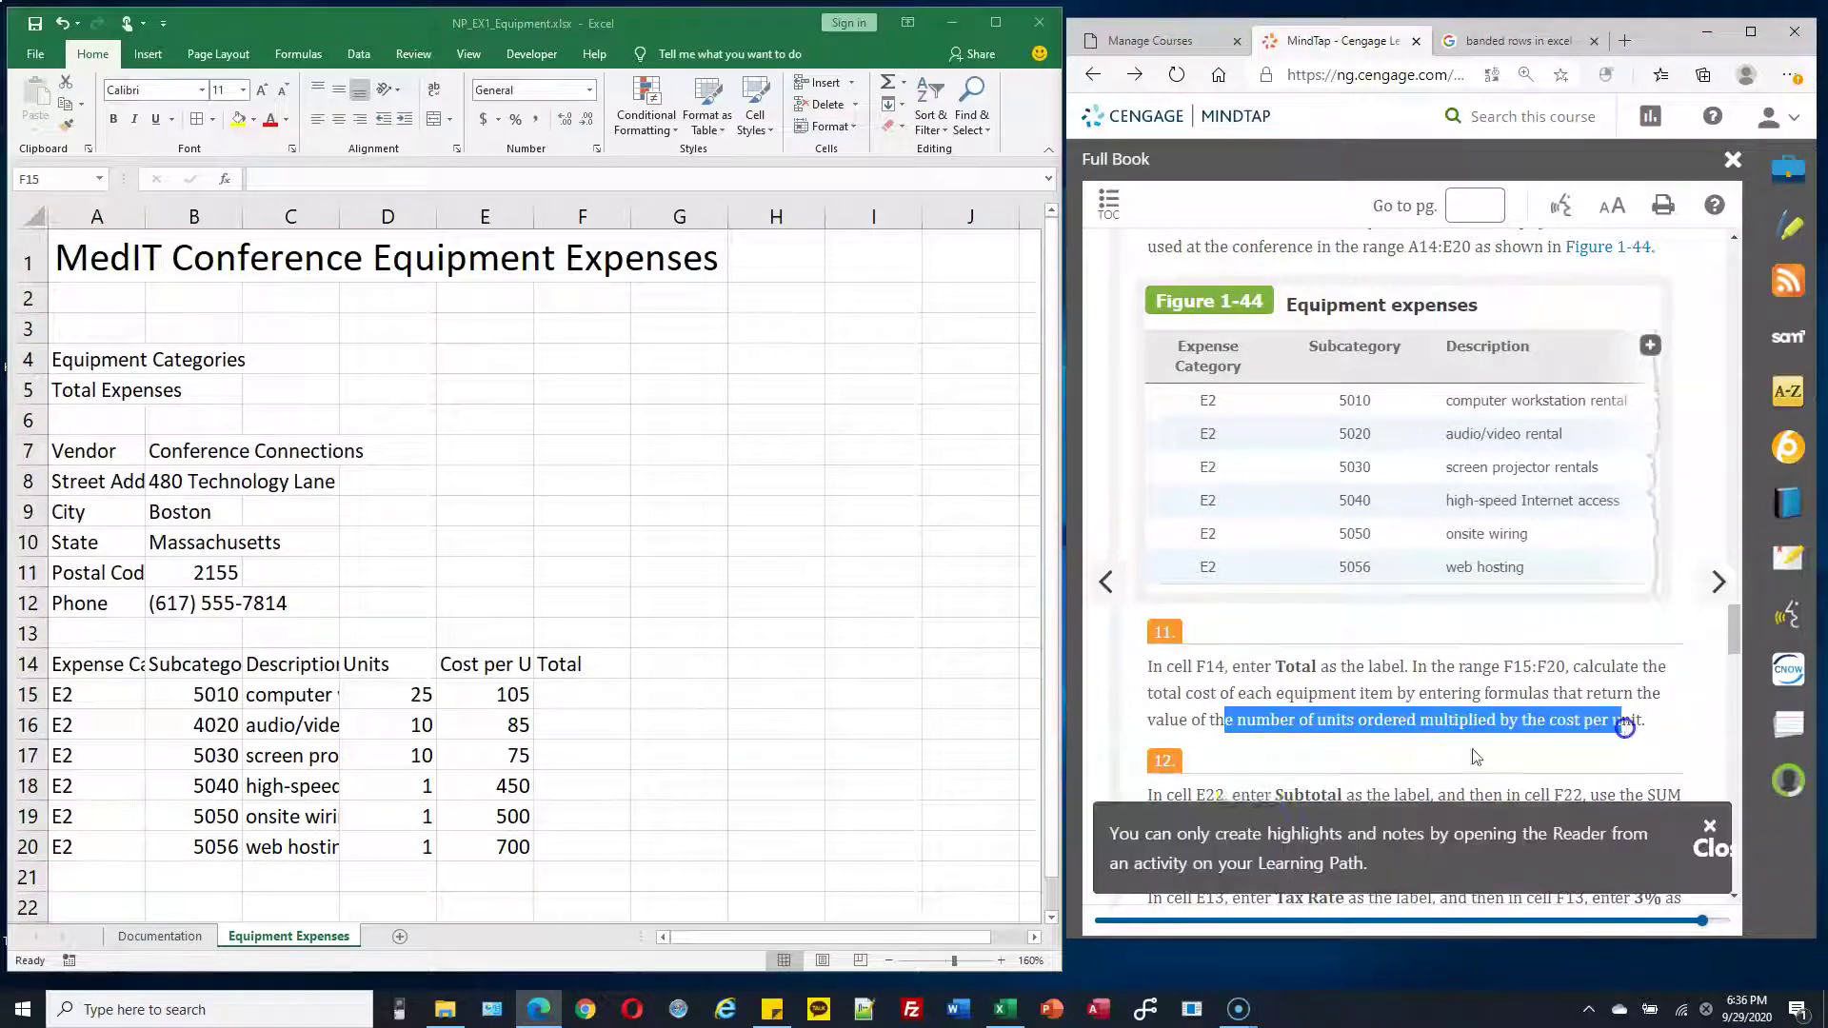
click(594, 691)
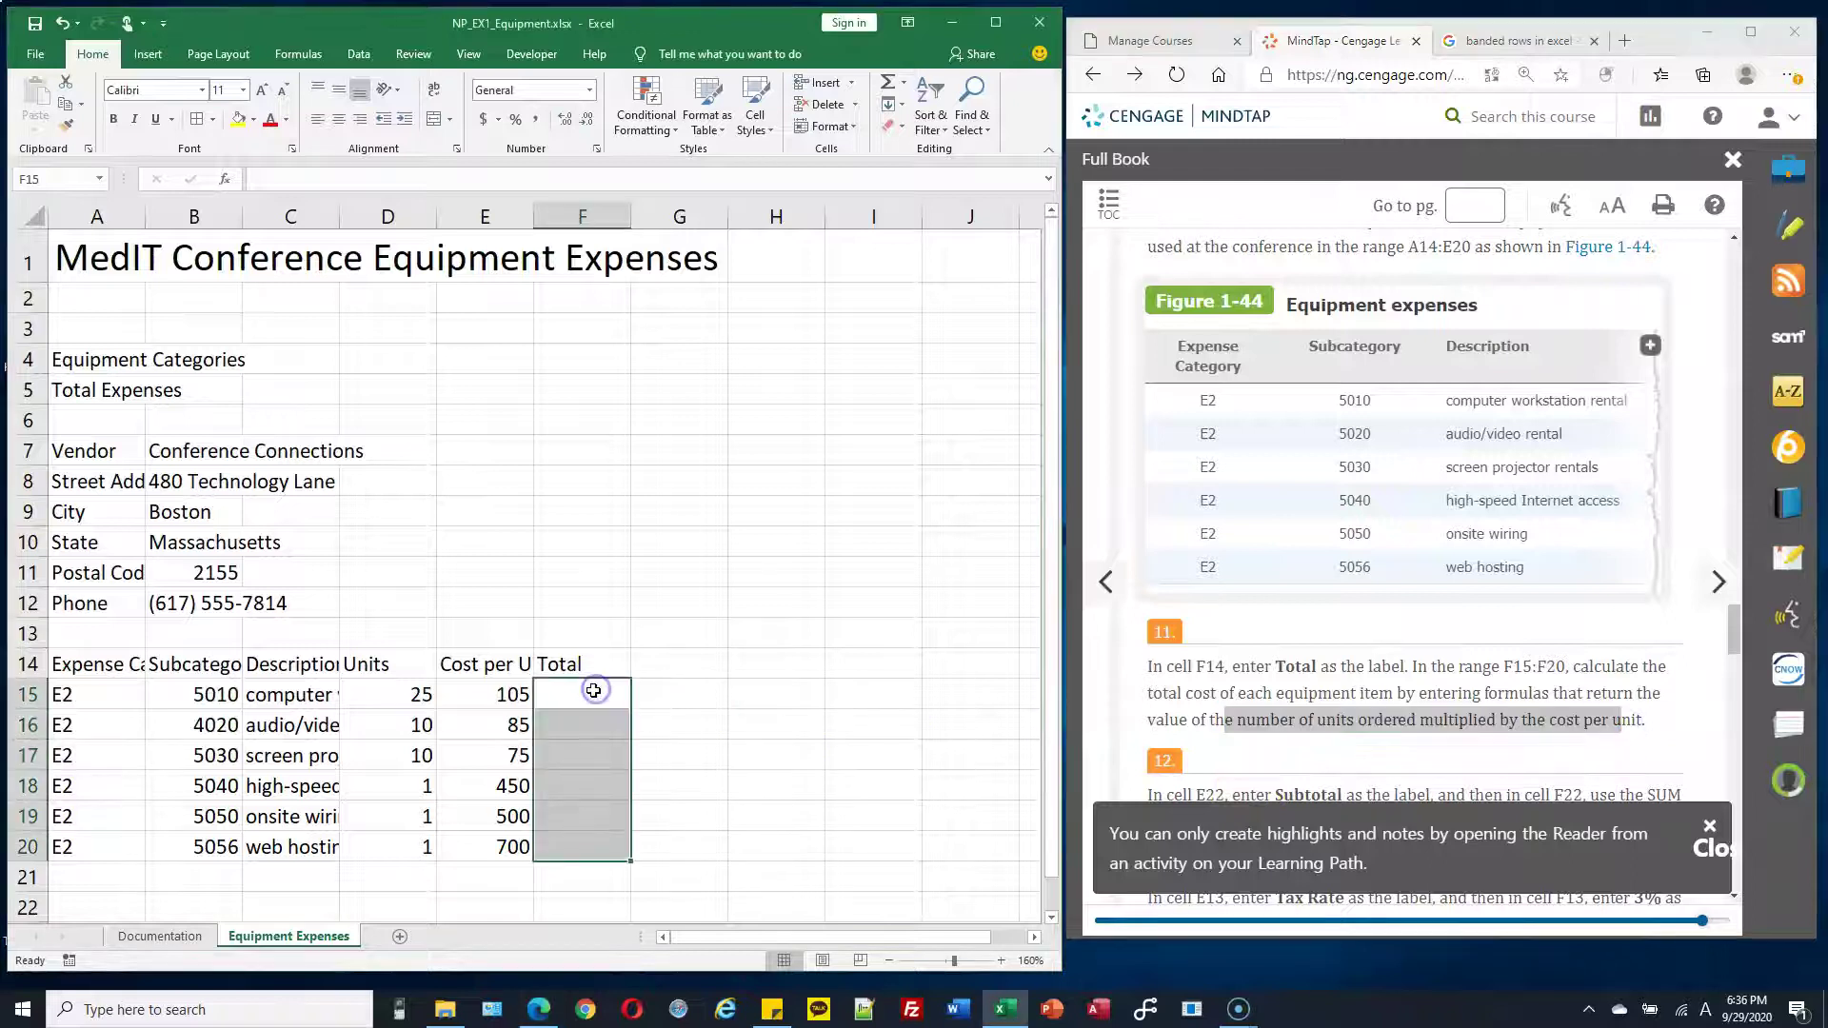
click(594, 690)
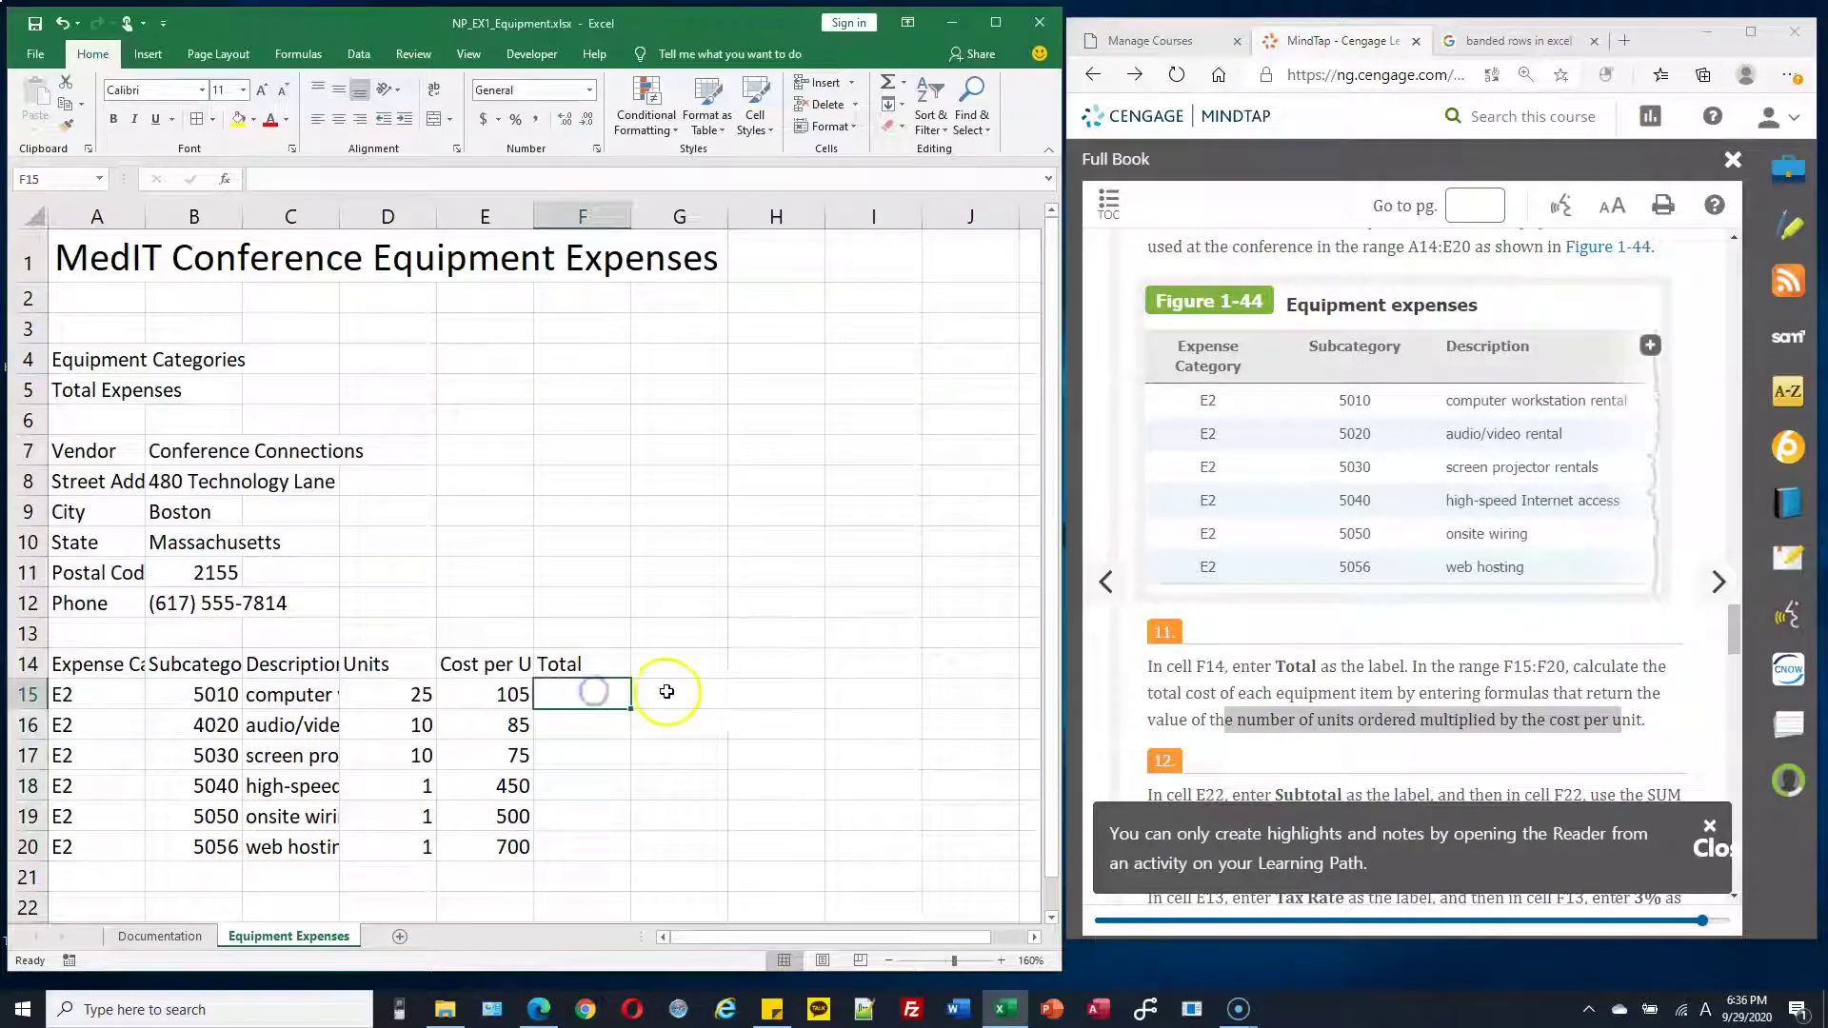
double_click(585, 692)
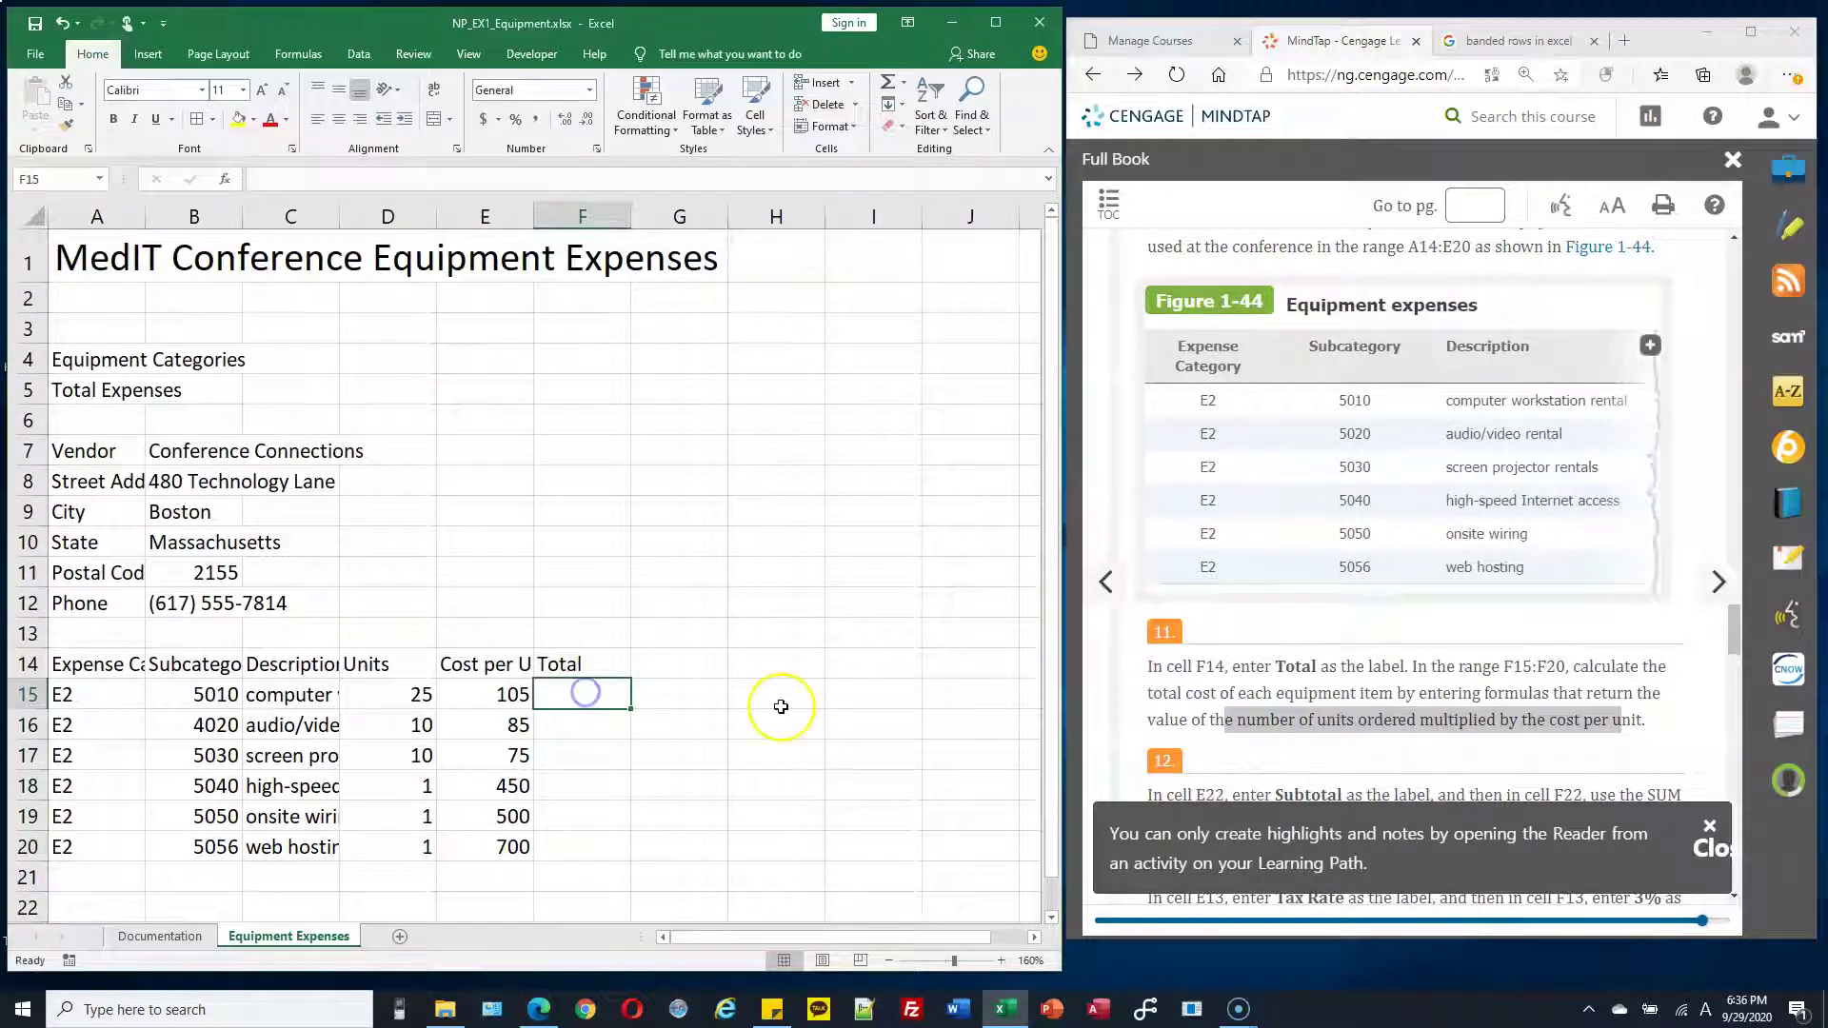
text(=)
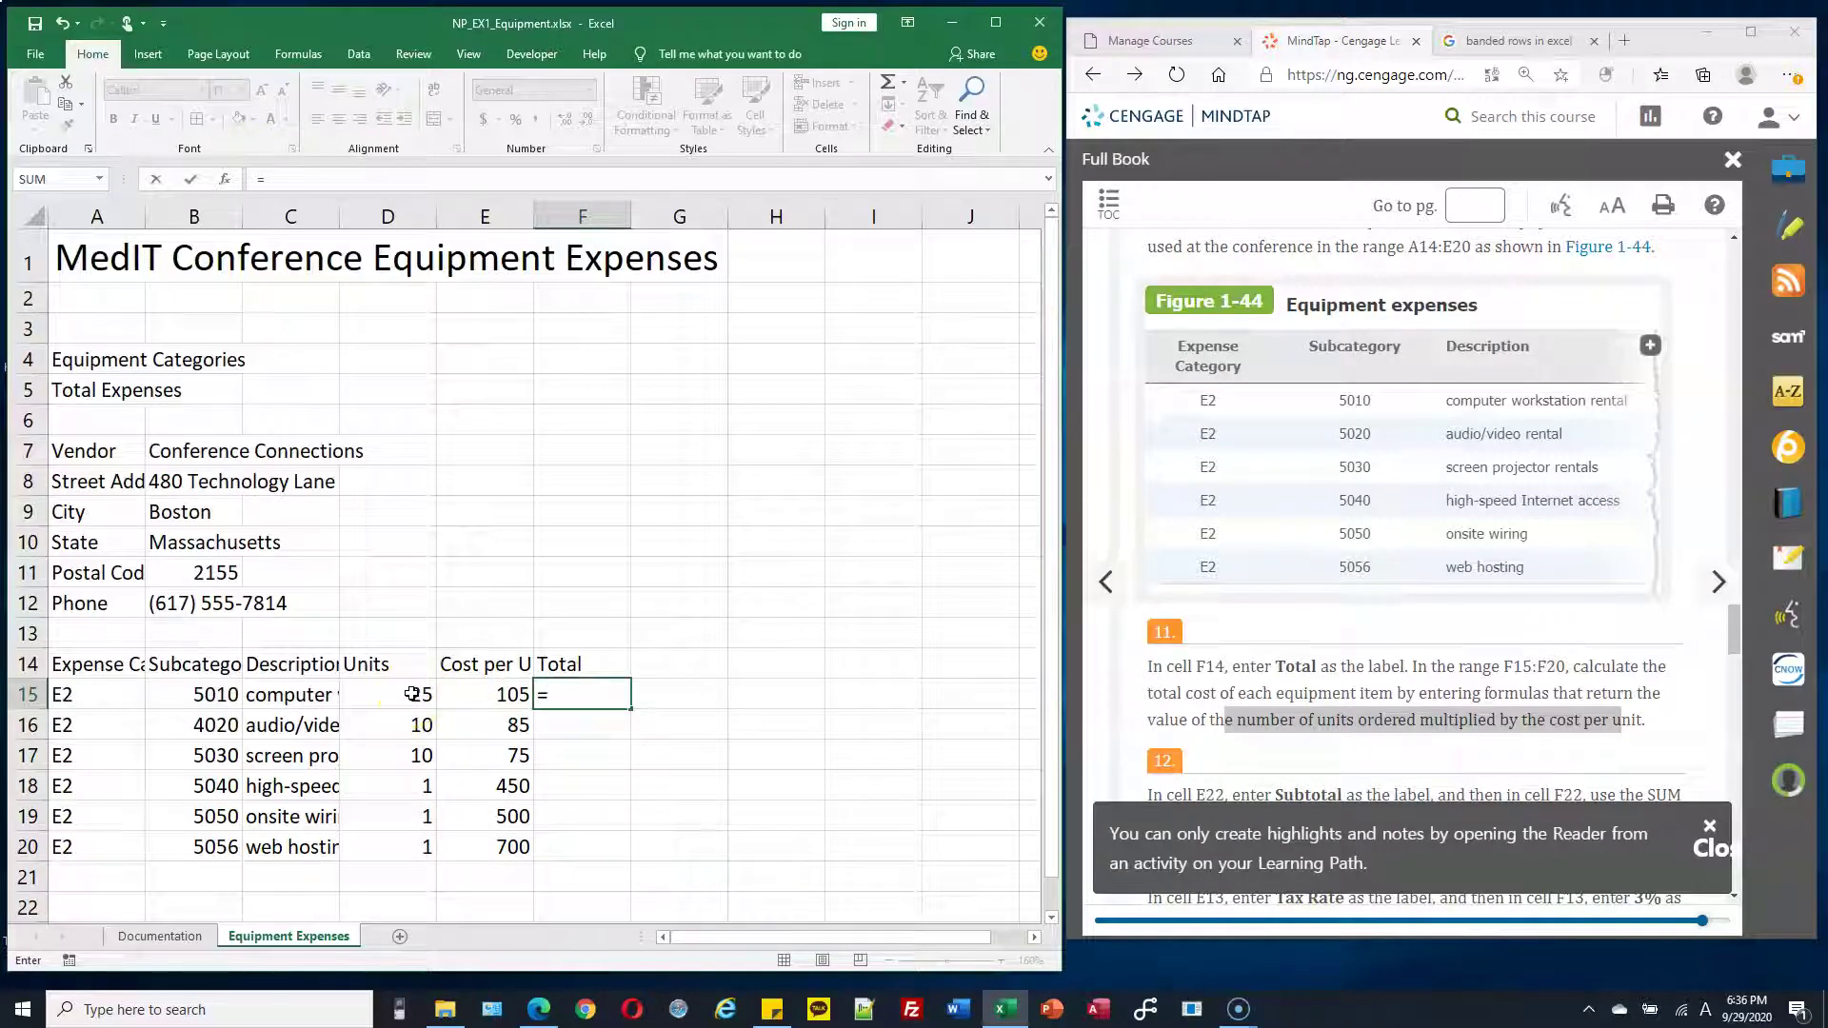
Complete F15 as =D15*E15 so it shows 2625
click(411, 694)
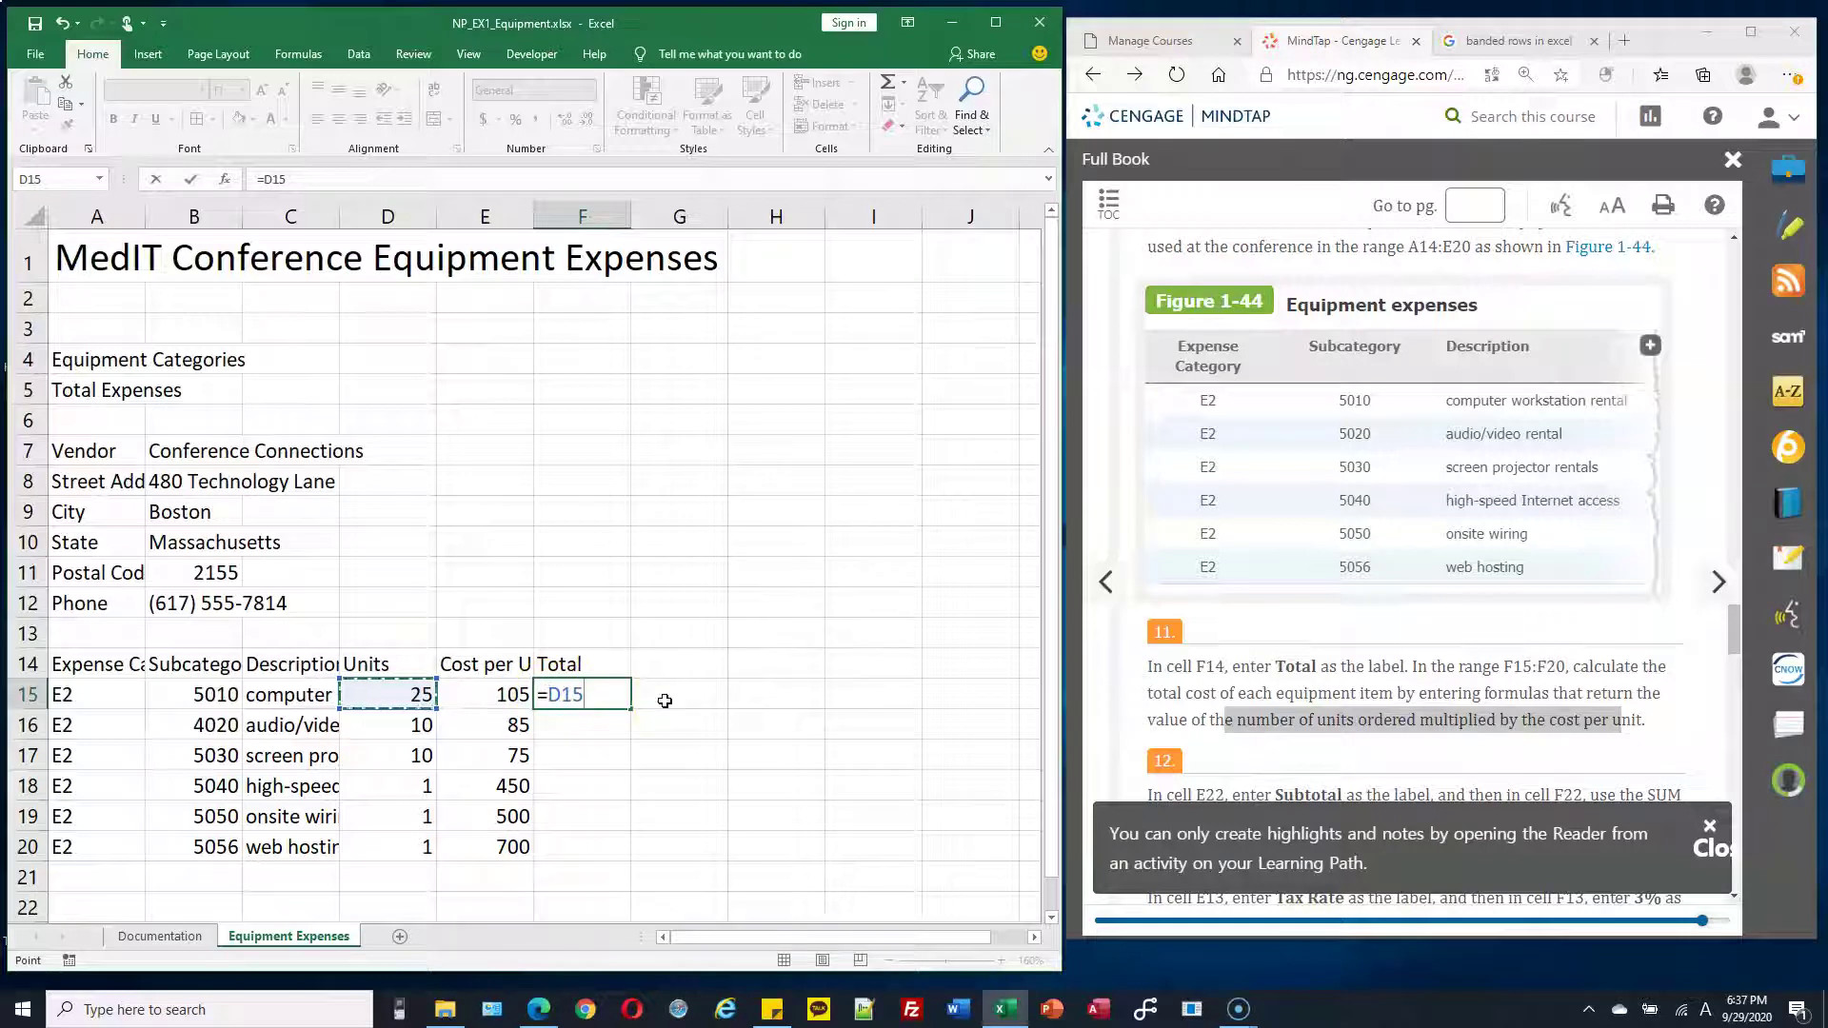
text(*)
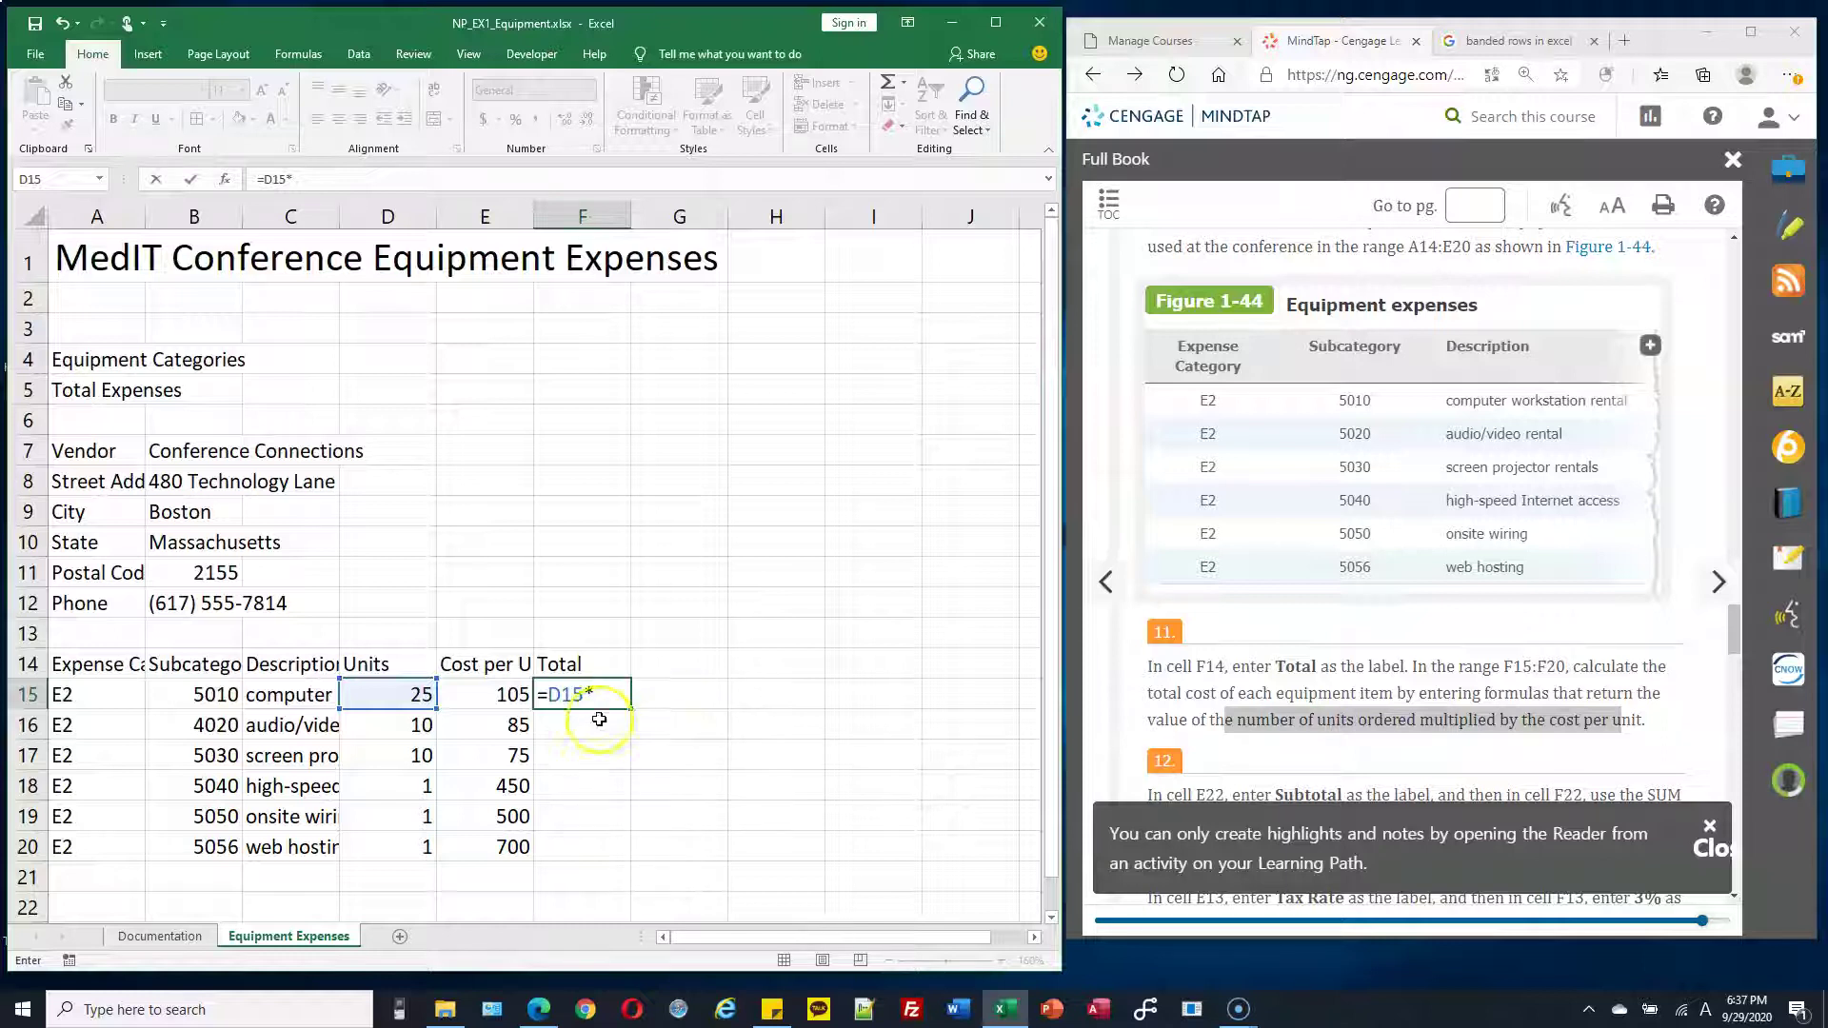
click(502, 694)
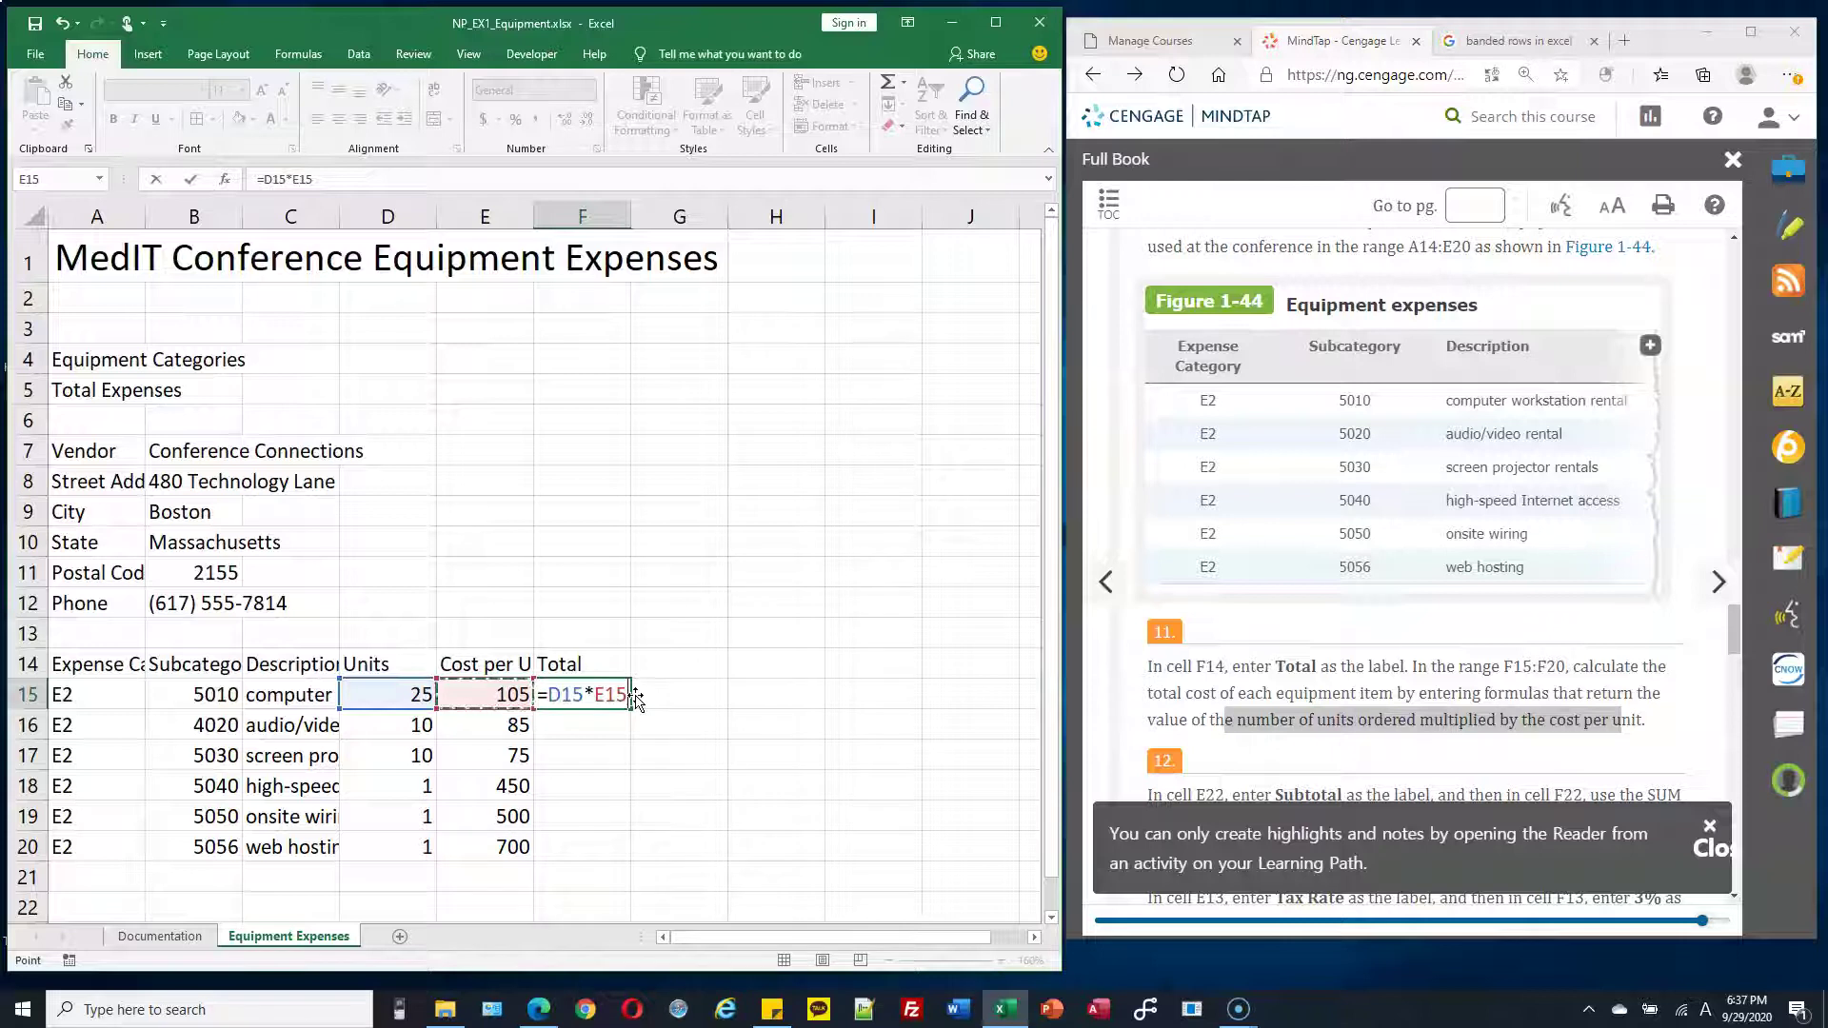
key(Return)
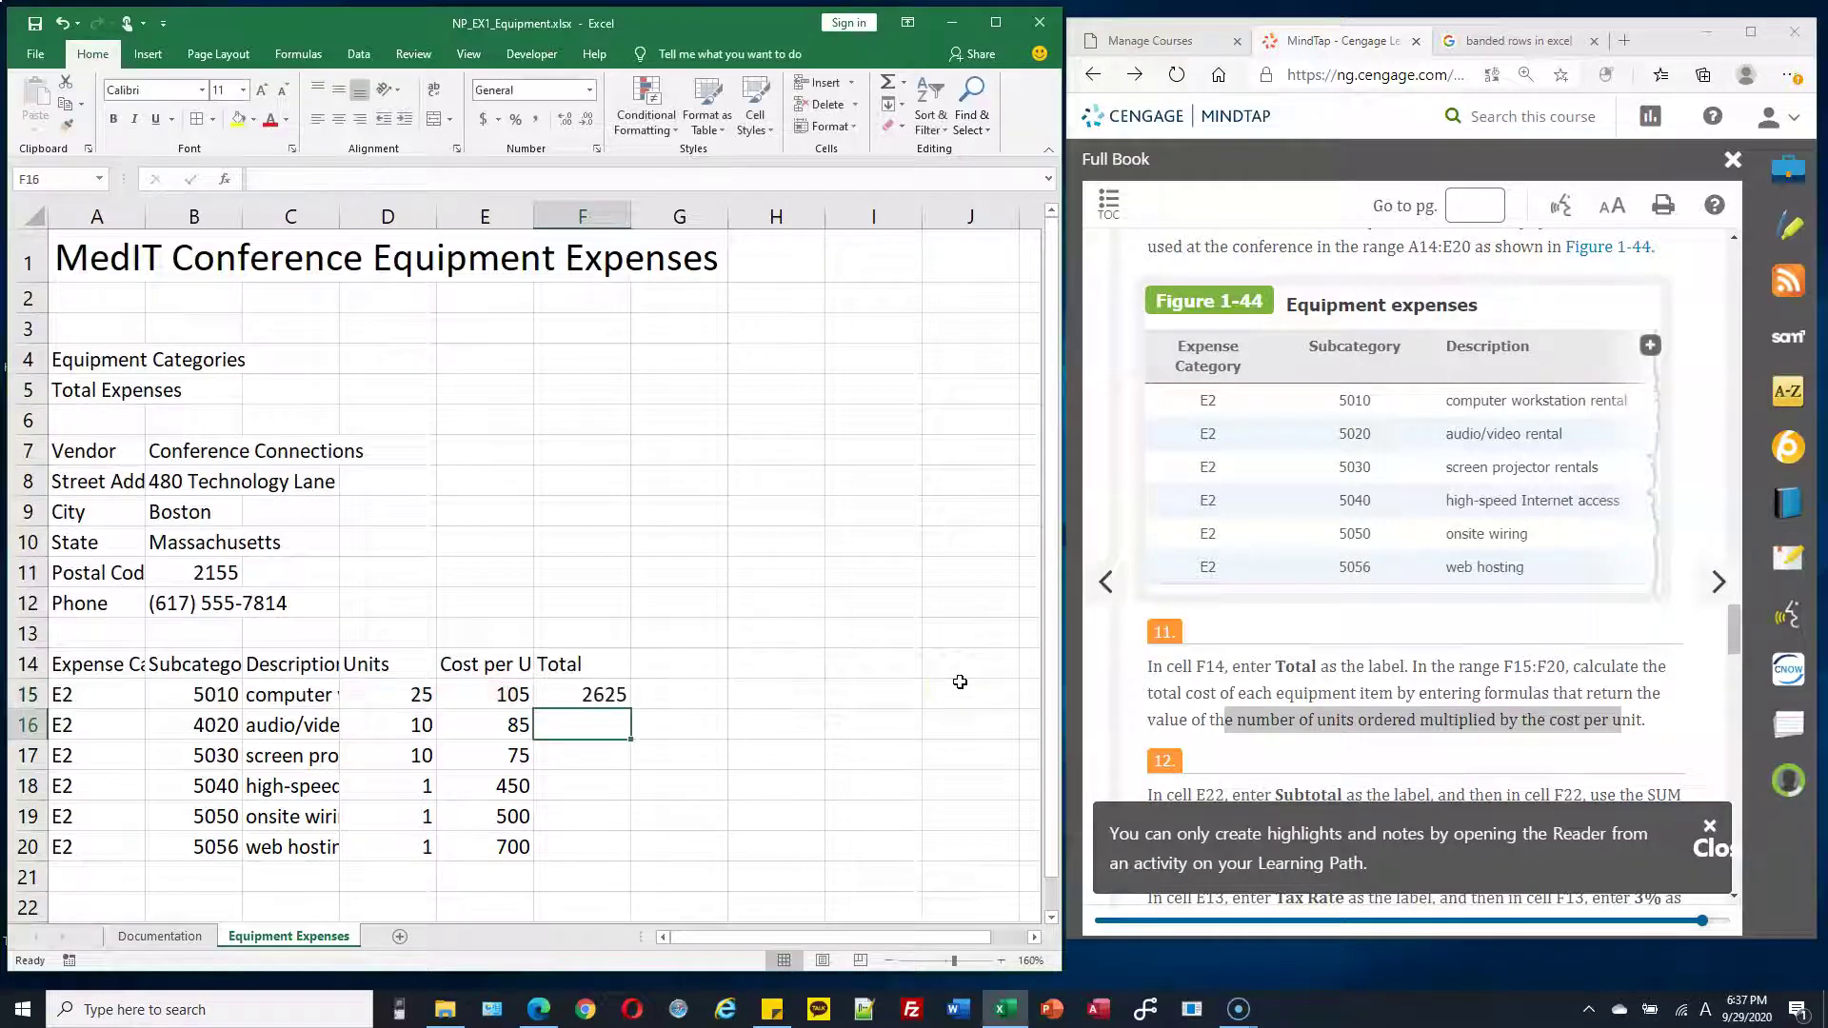
Reopen F15's formula to check it and leave it unchanged
click(616, 696)
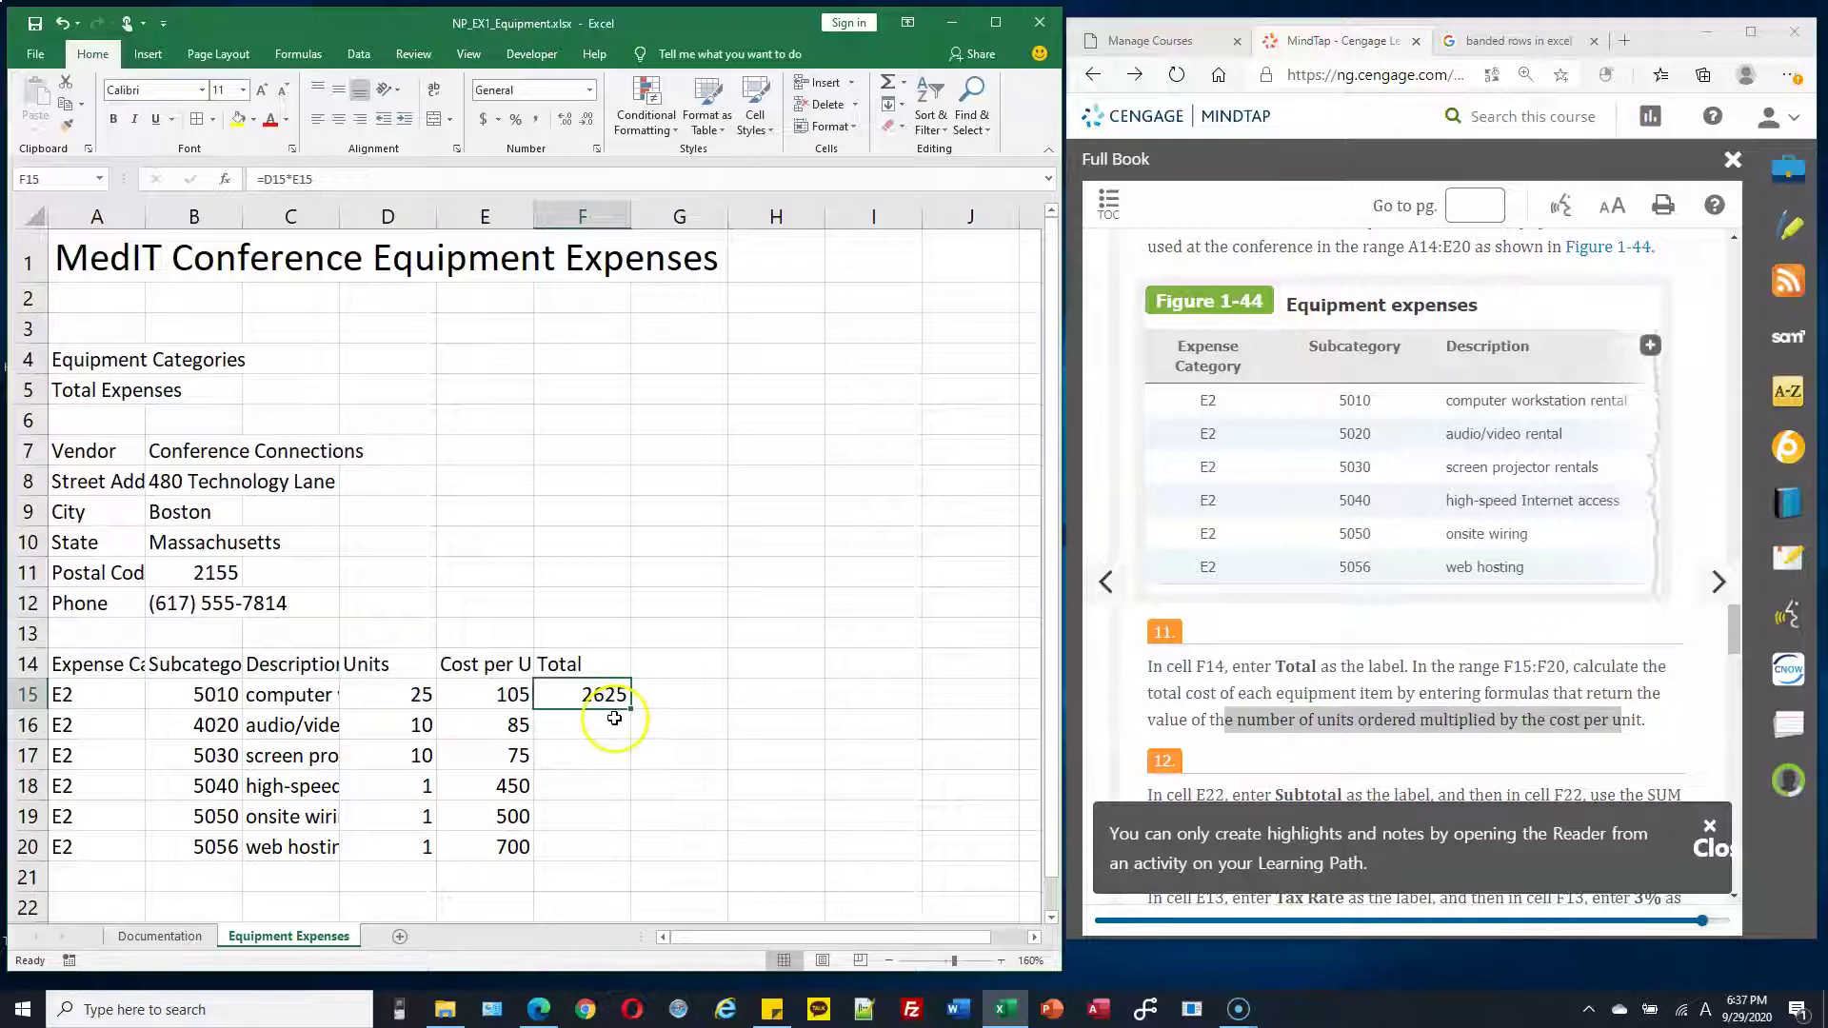
drag(614, 724, 610, 847)
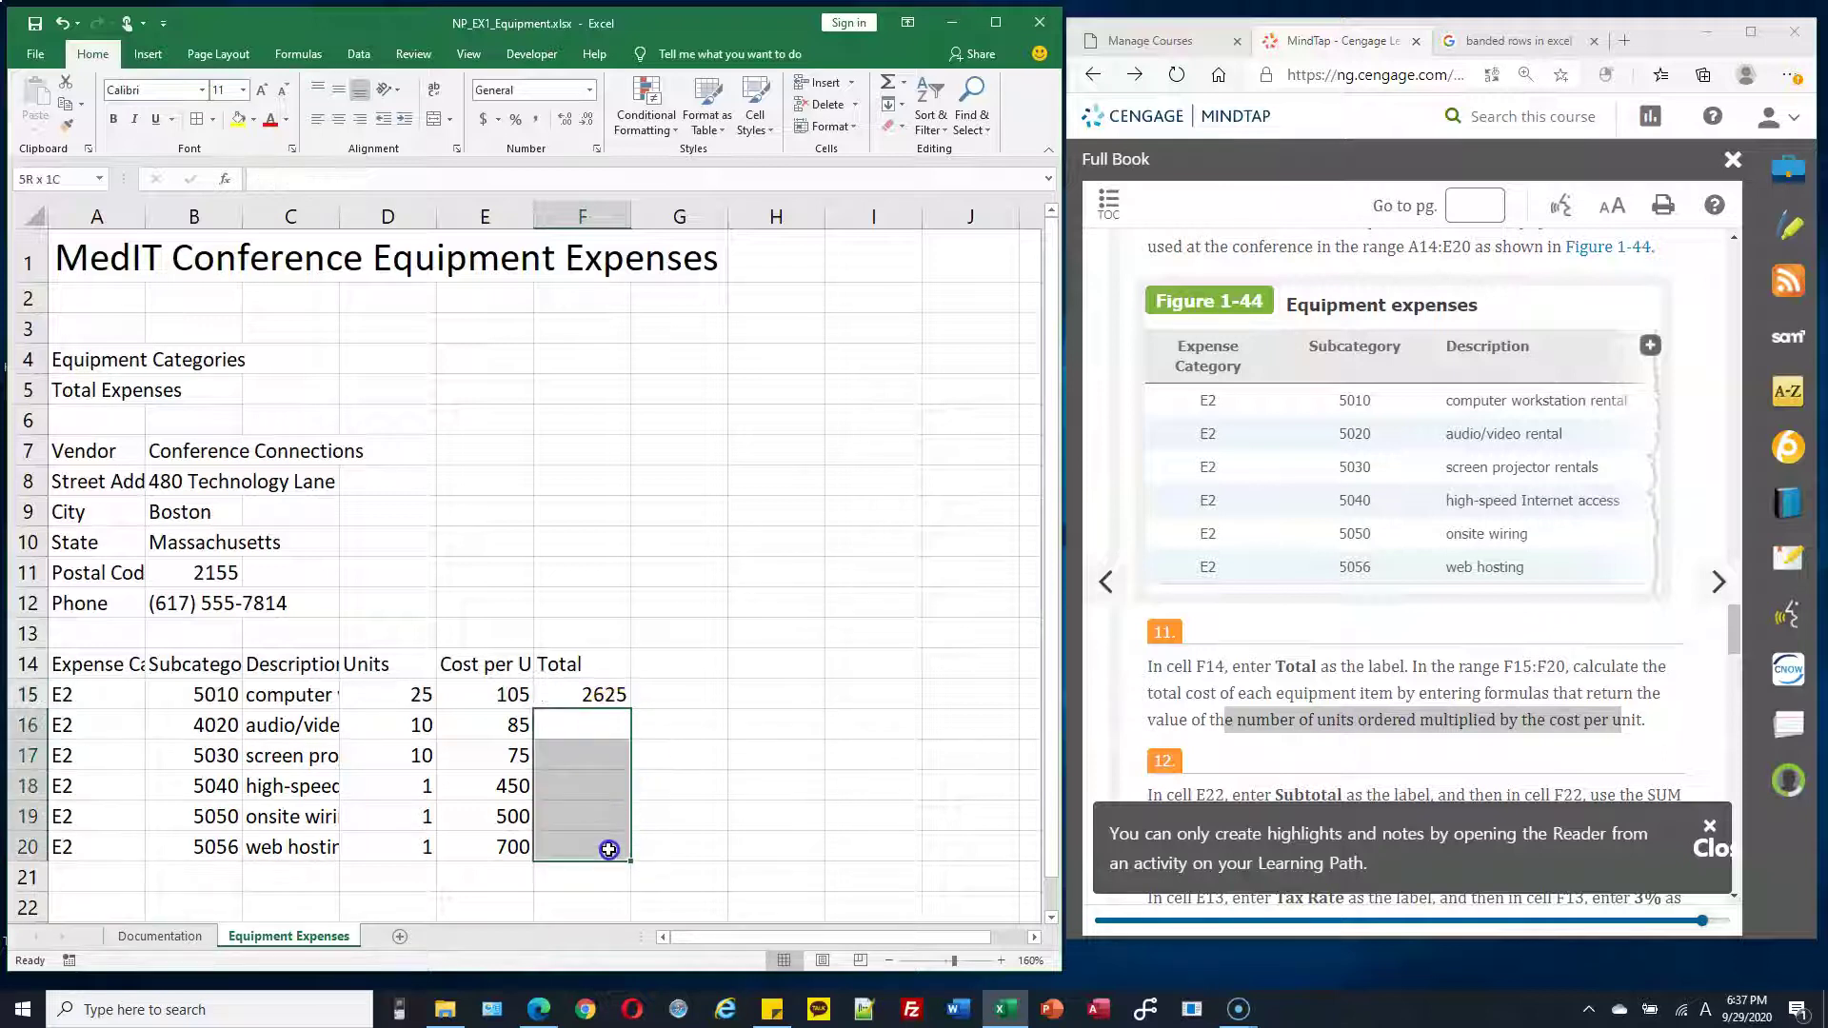
click(614, 697)
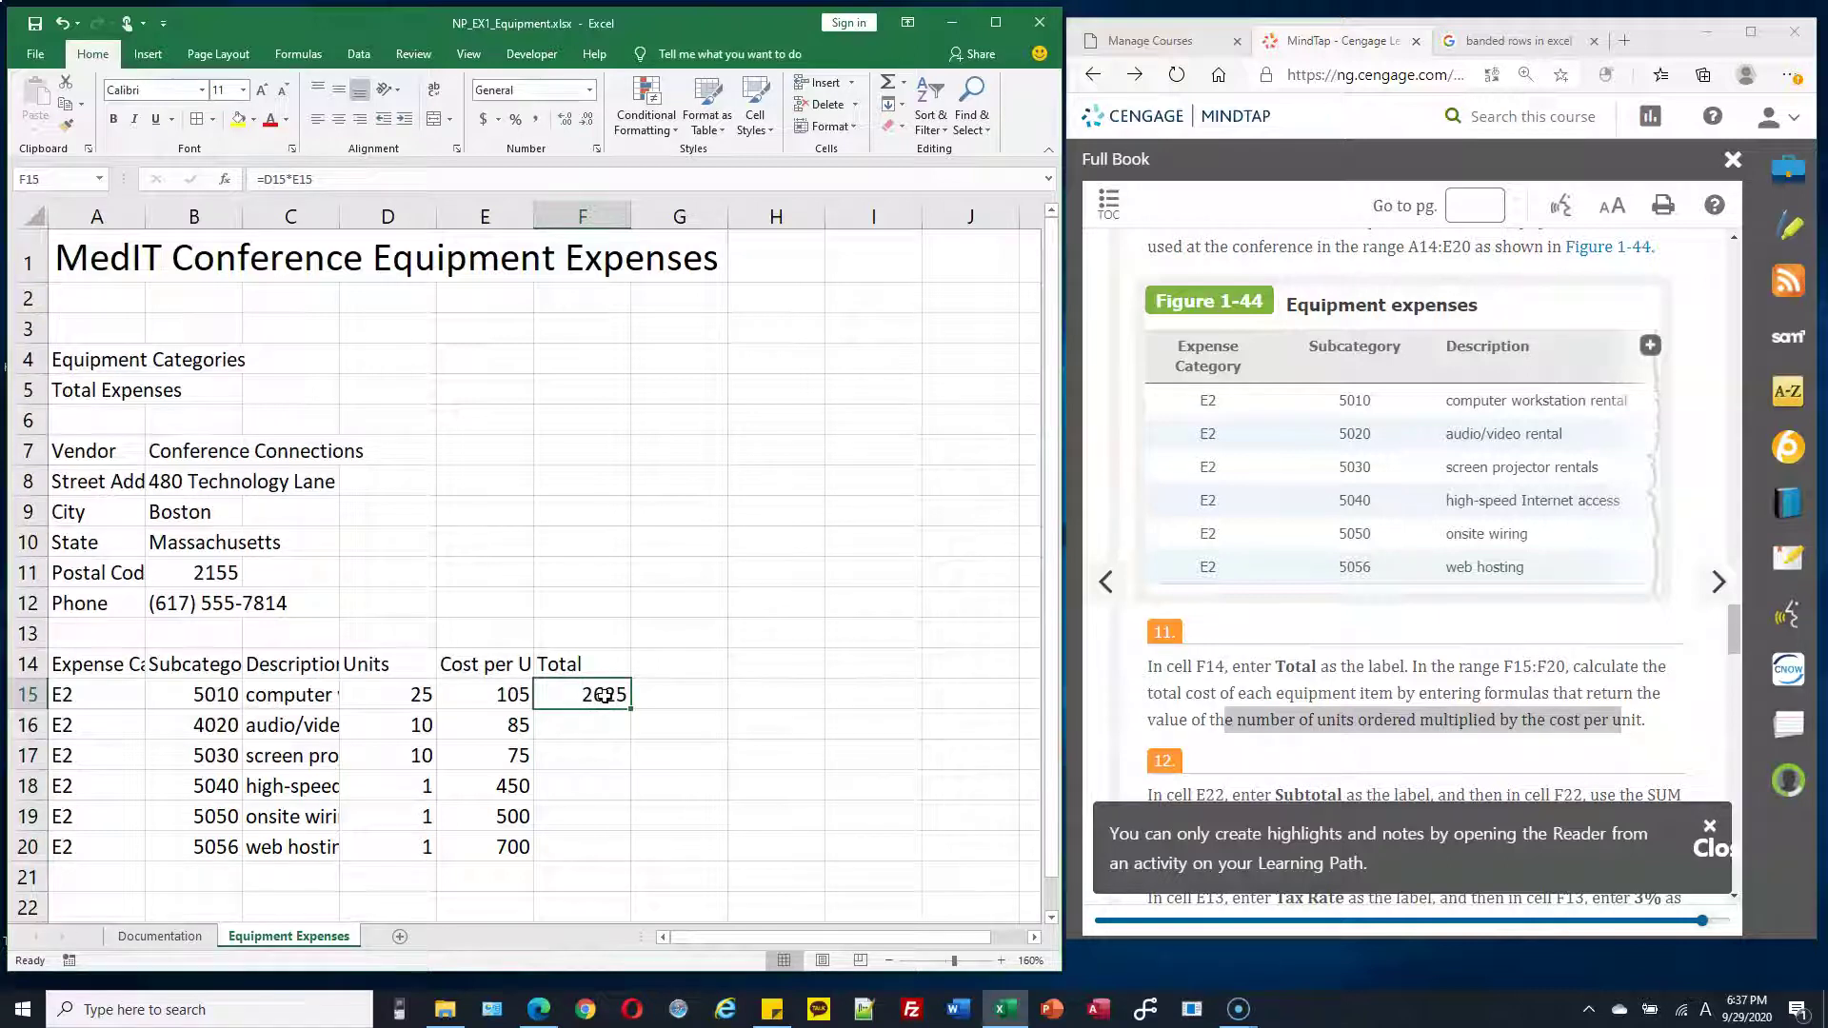
double_click(608, 696)
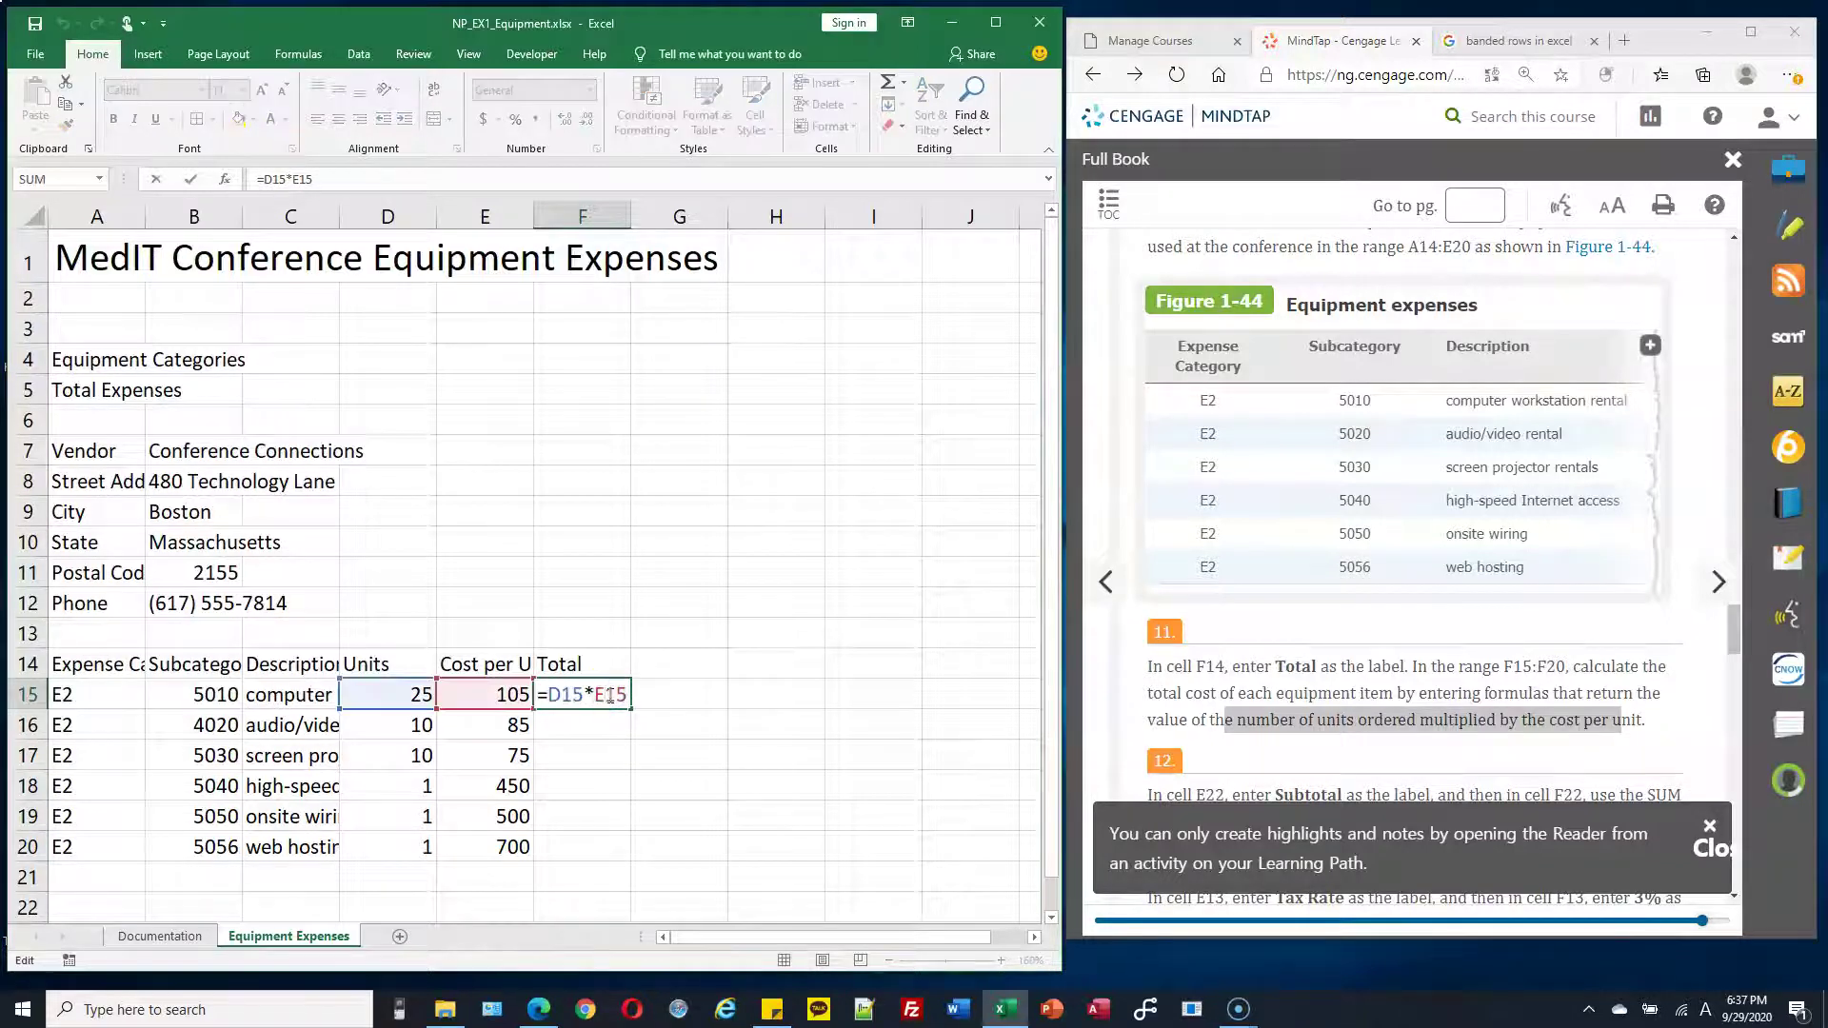
click(611, 694)
key(Escape)
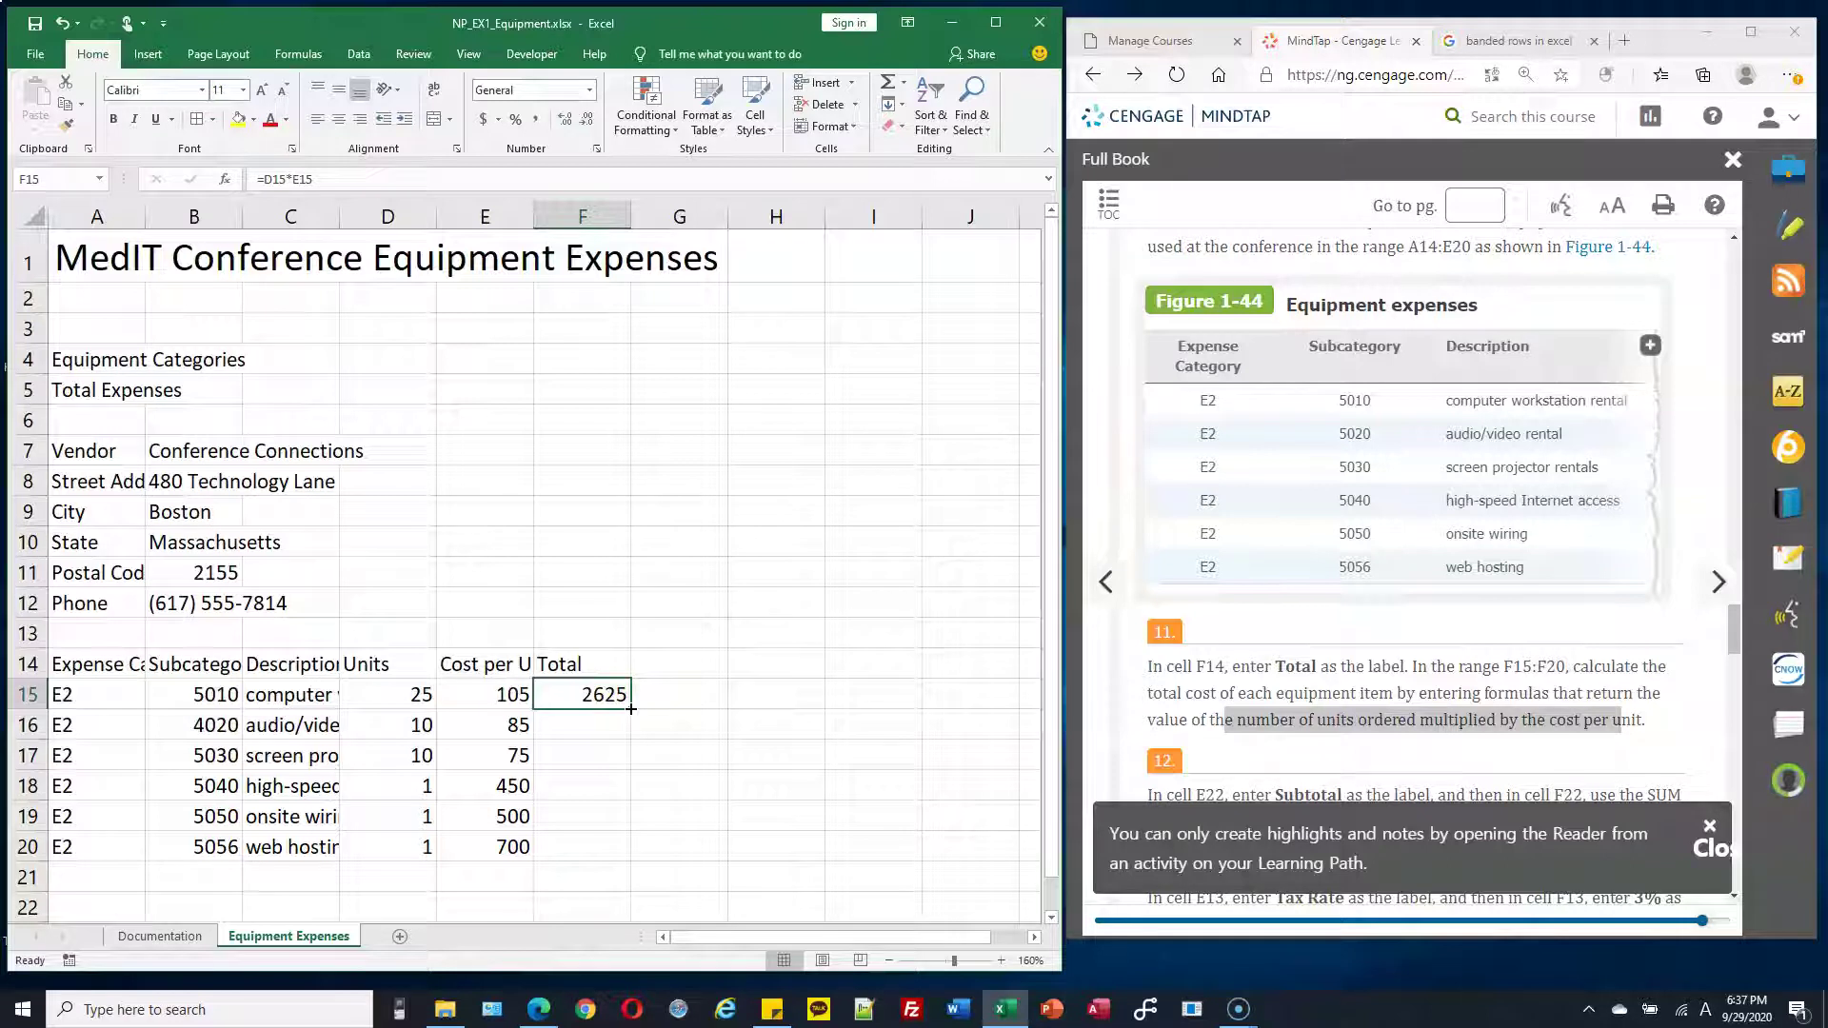
Fill F15's formula down to F20 and check the D16 reference in F16
drag(630, 708, 632, 854)
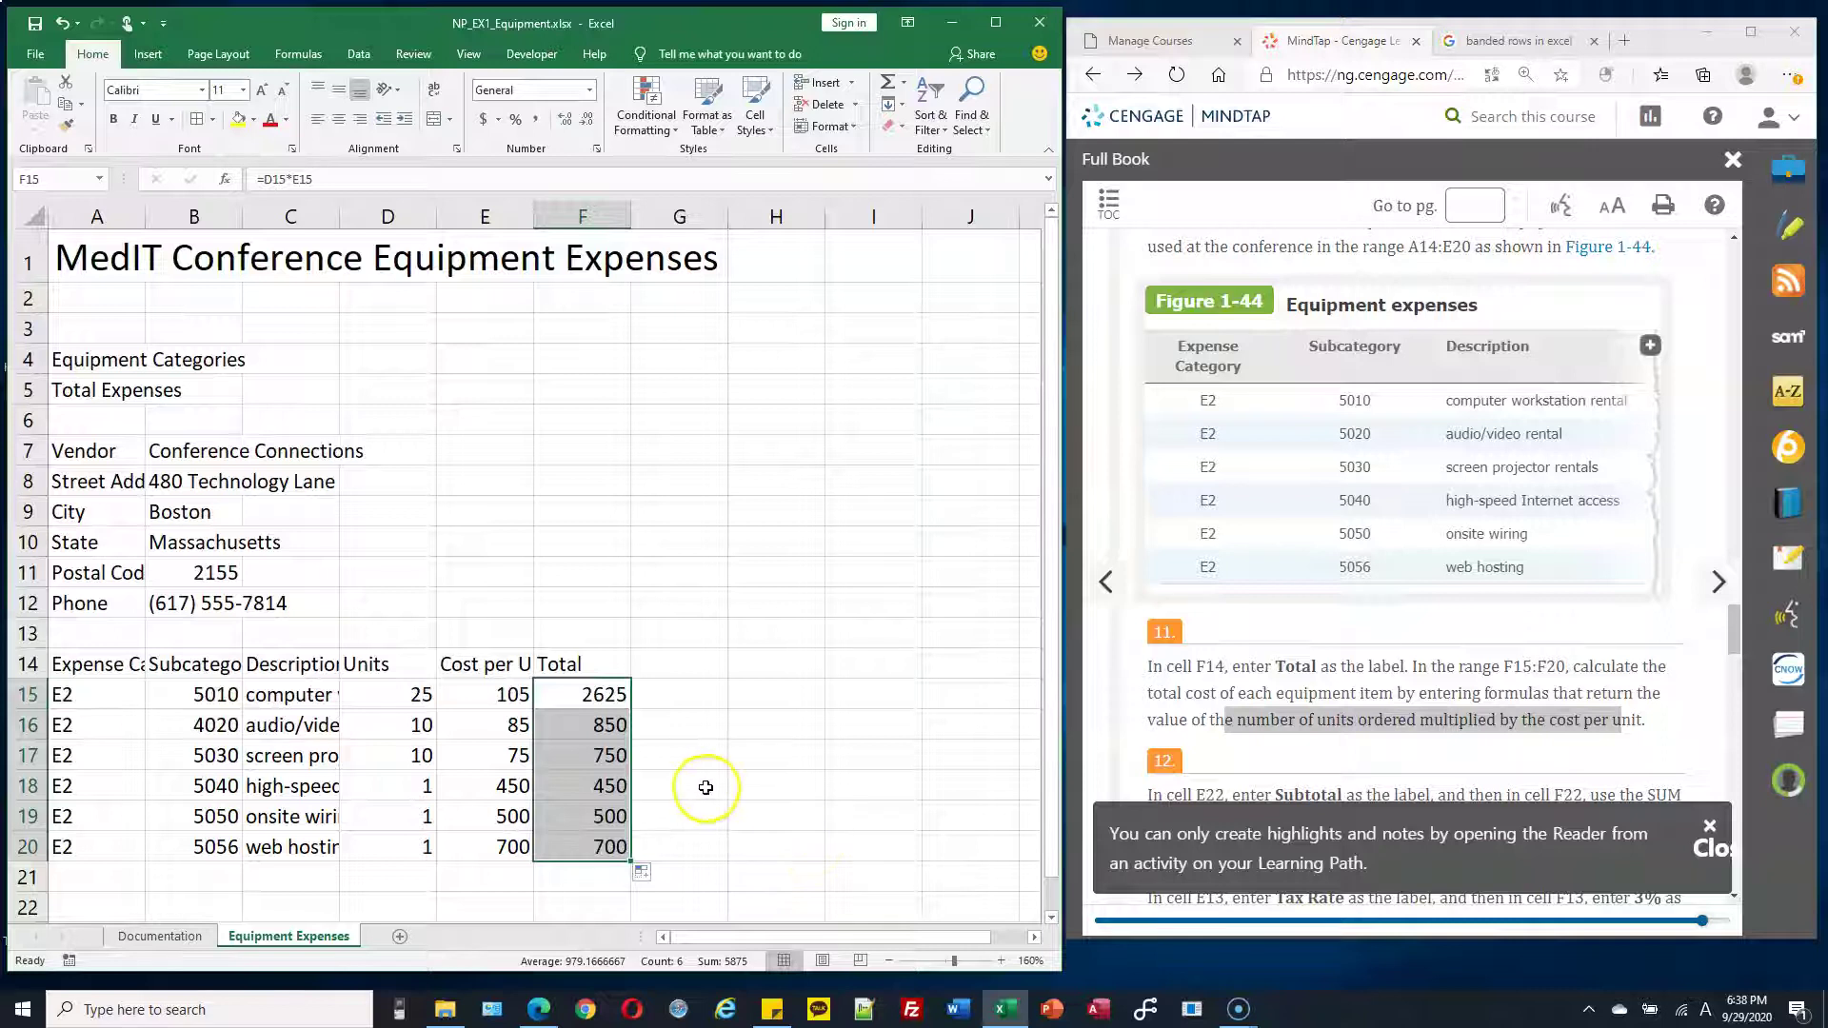
click(611, 695)
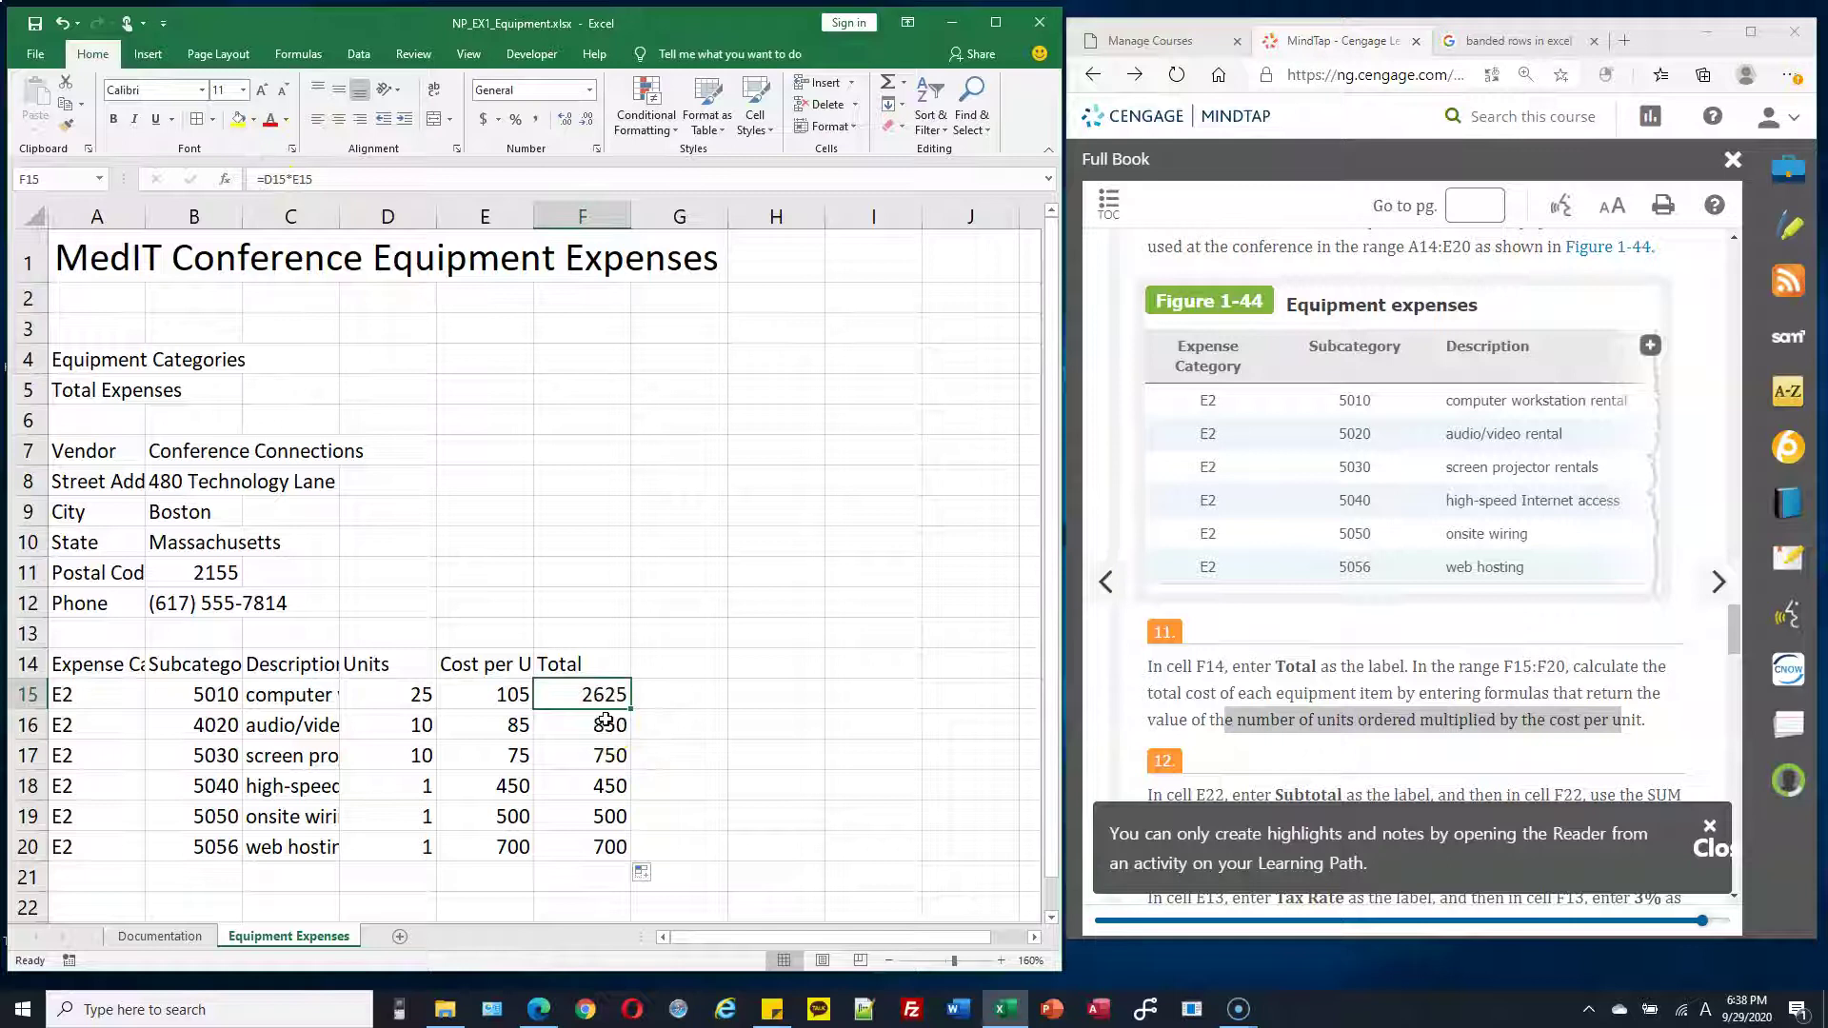
click(601, 726)
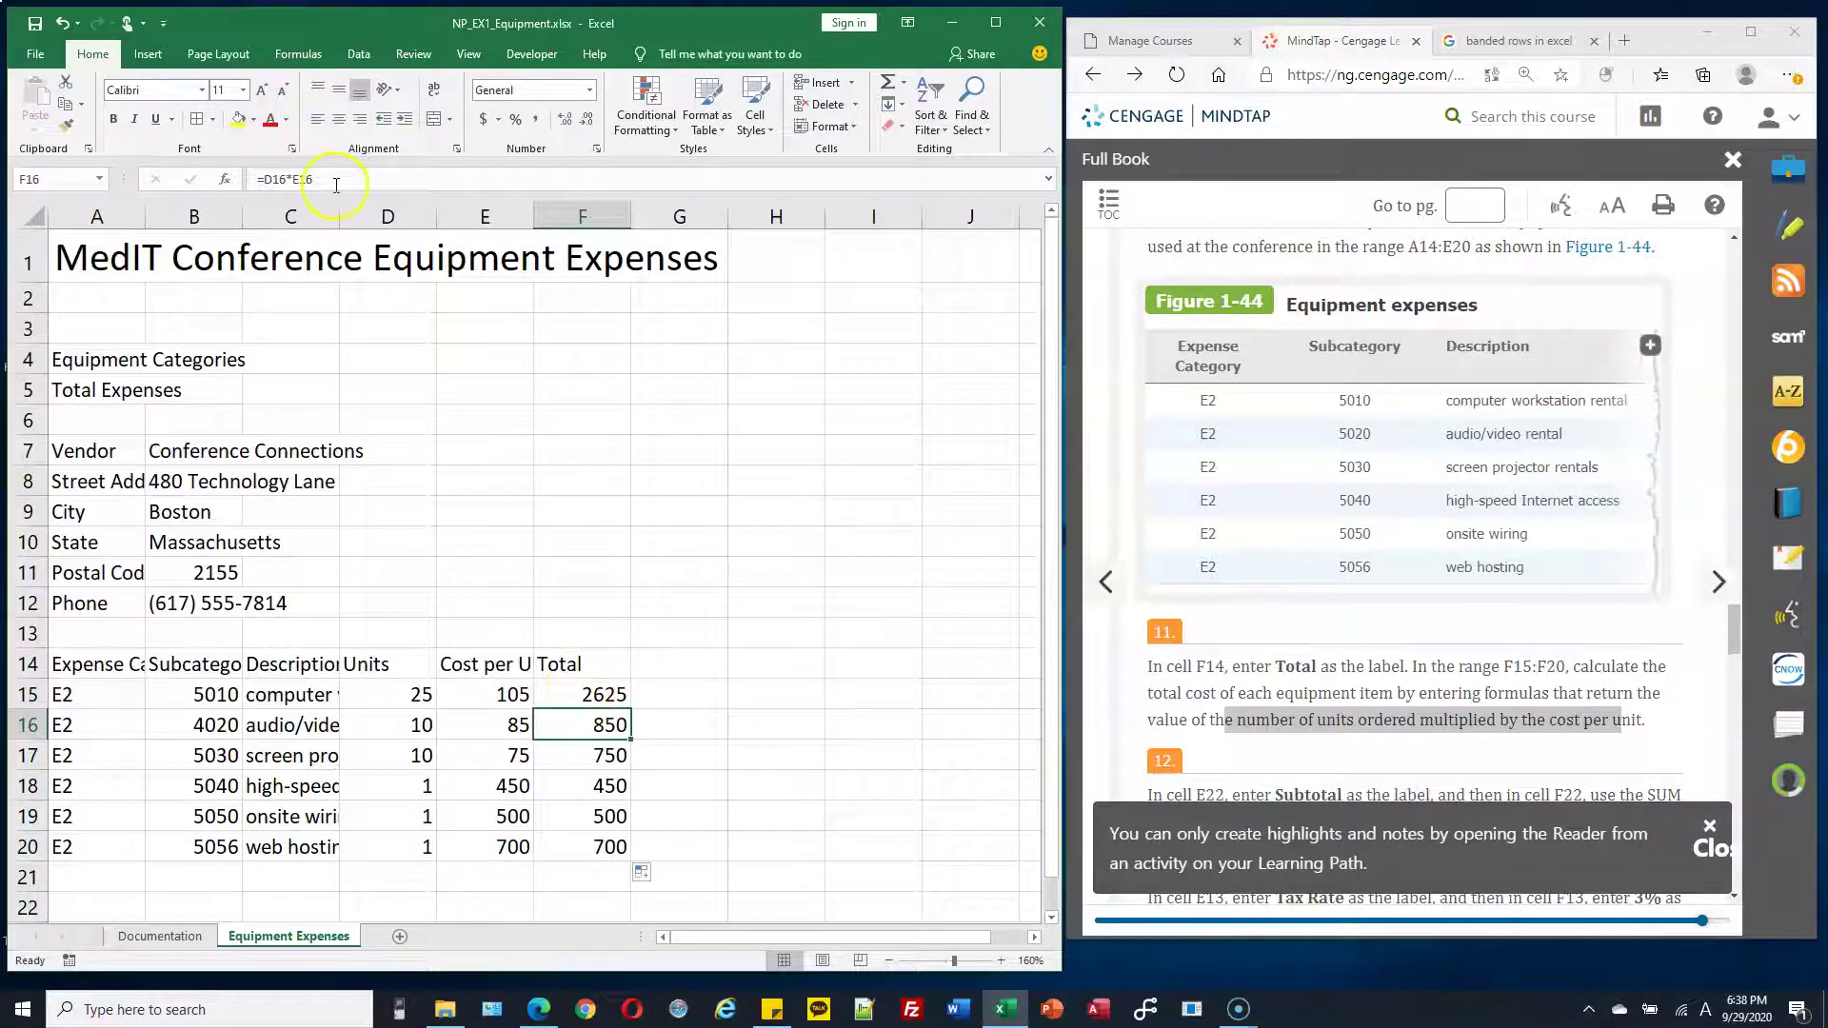
drag(336, 185, 243, 183)
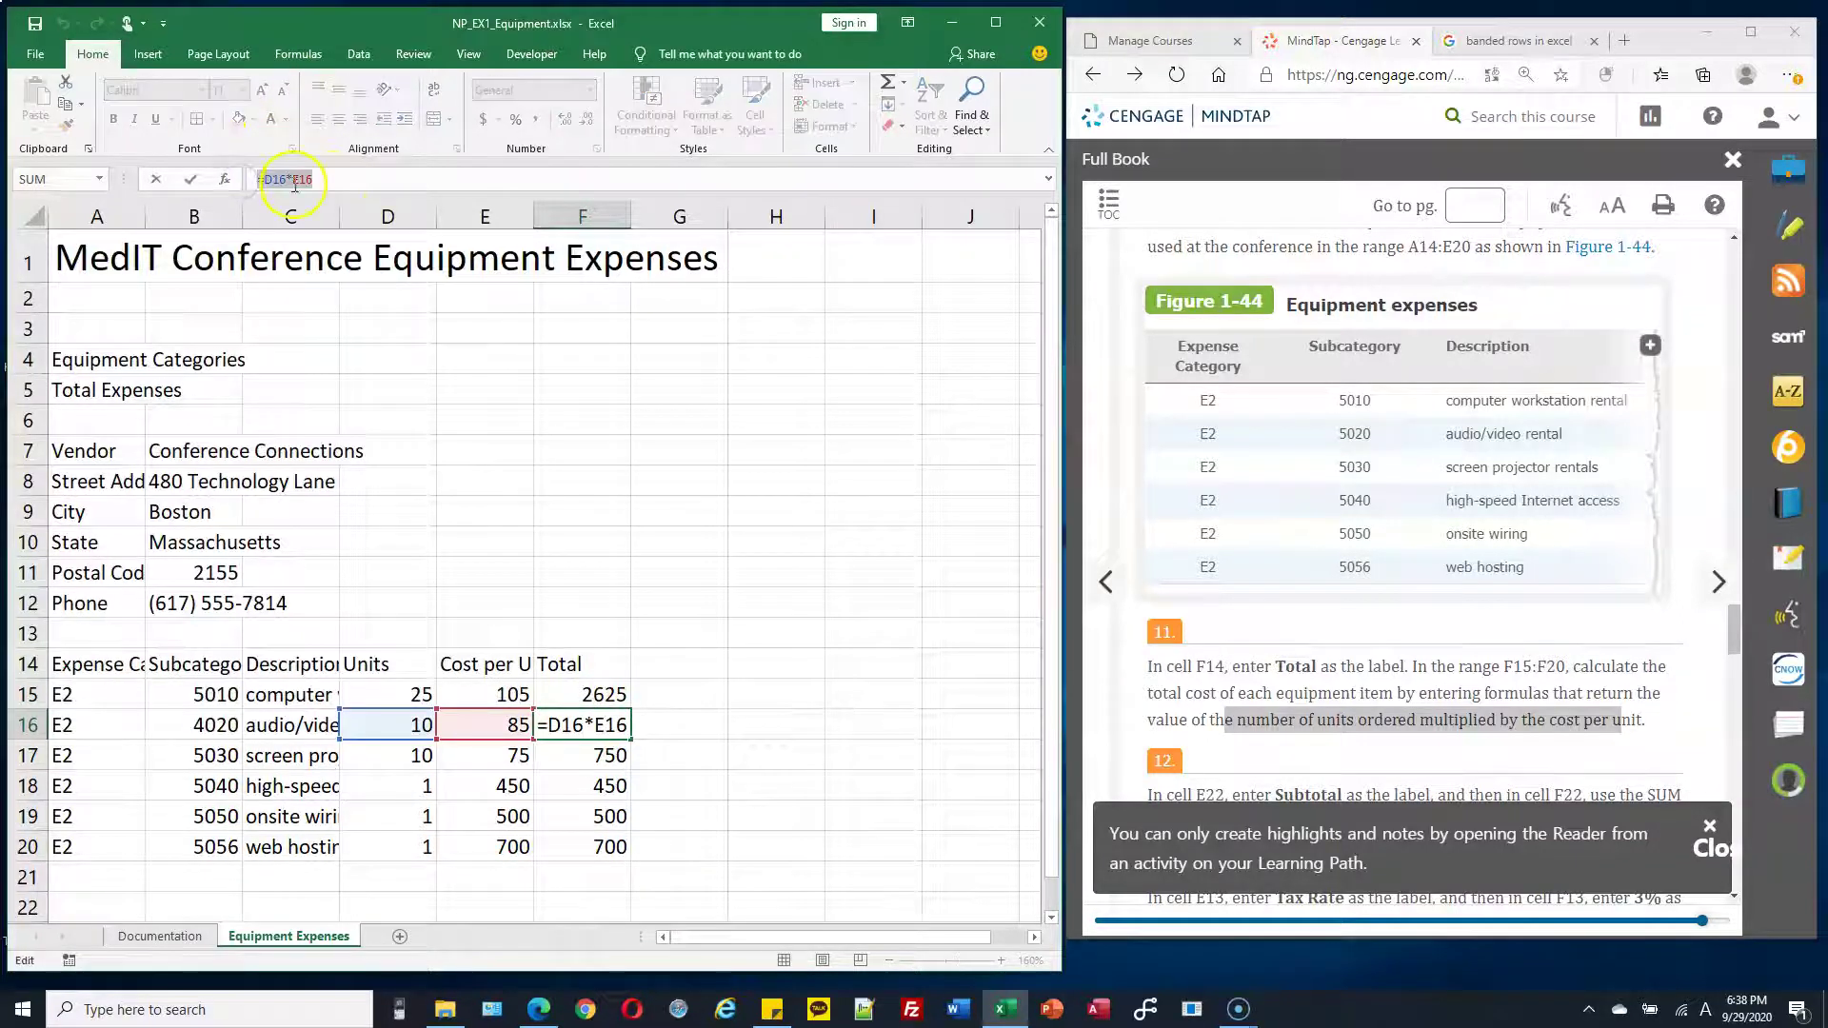
click(324, 181)
click(273, 178)
drag(272, 179, 279, 180)
key(Return)
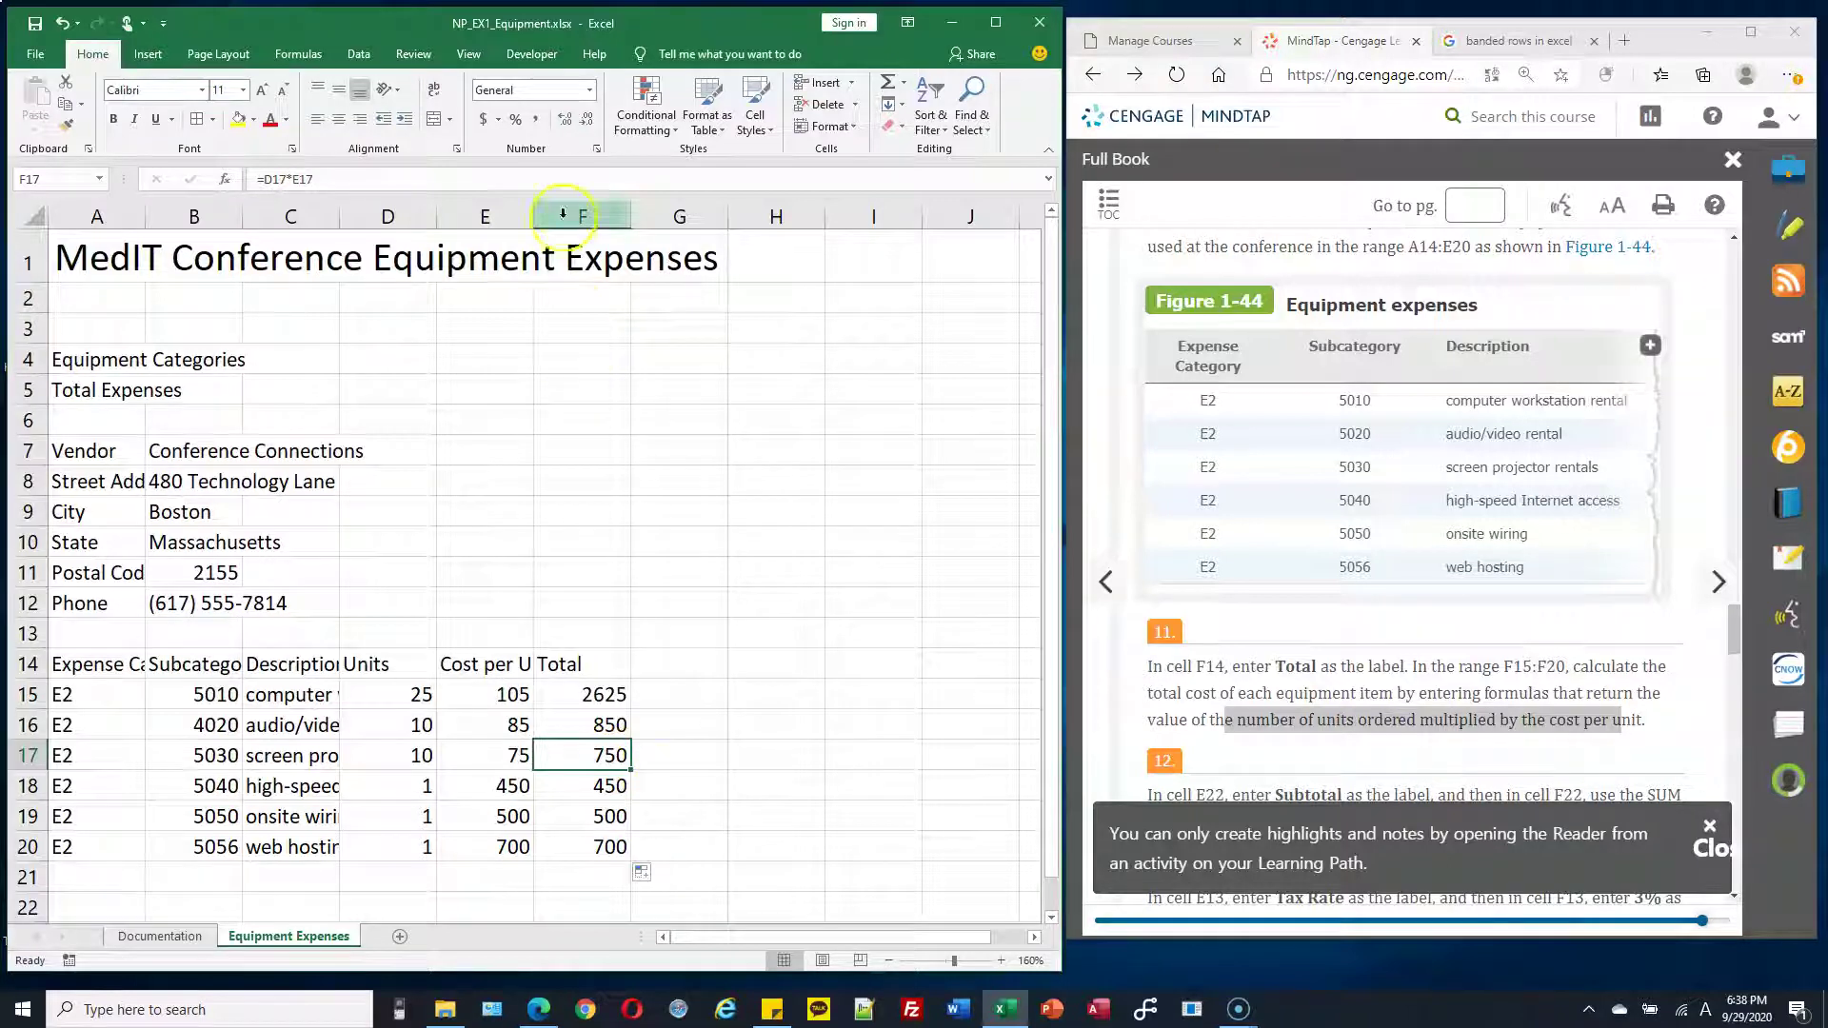
Review the copied Total formulas in F17 through F20 and F15 without changing them
double_click(595, 757)
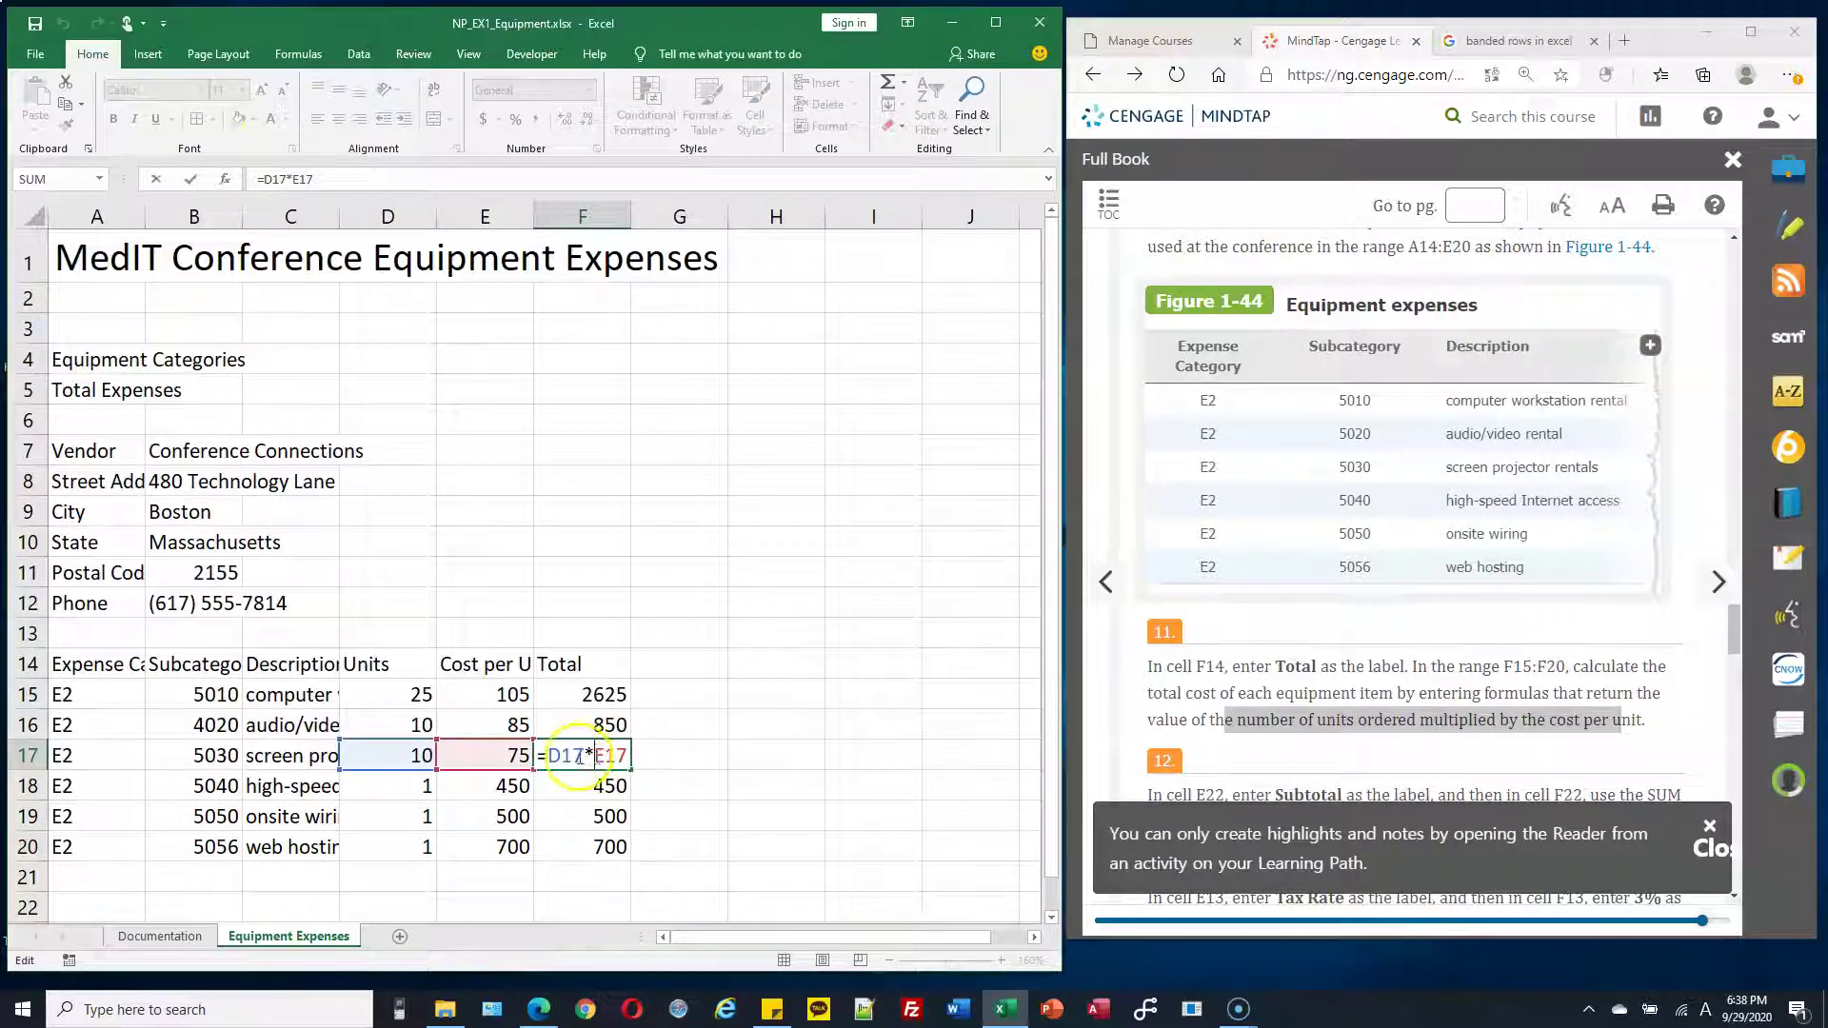
drag(603, 755, 630, 756)
key(Escape)
double_click(602, 786)
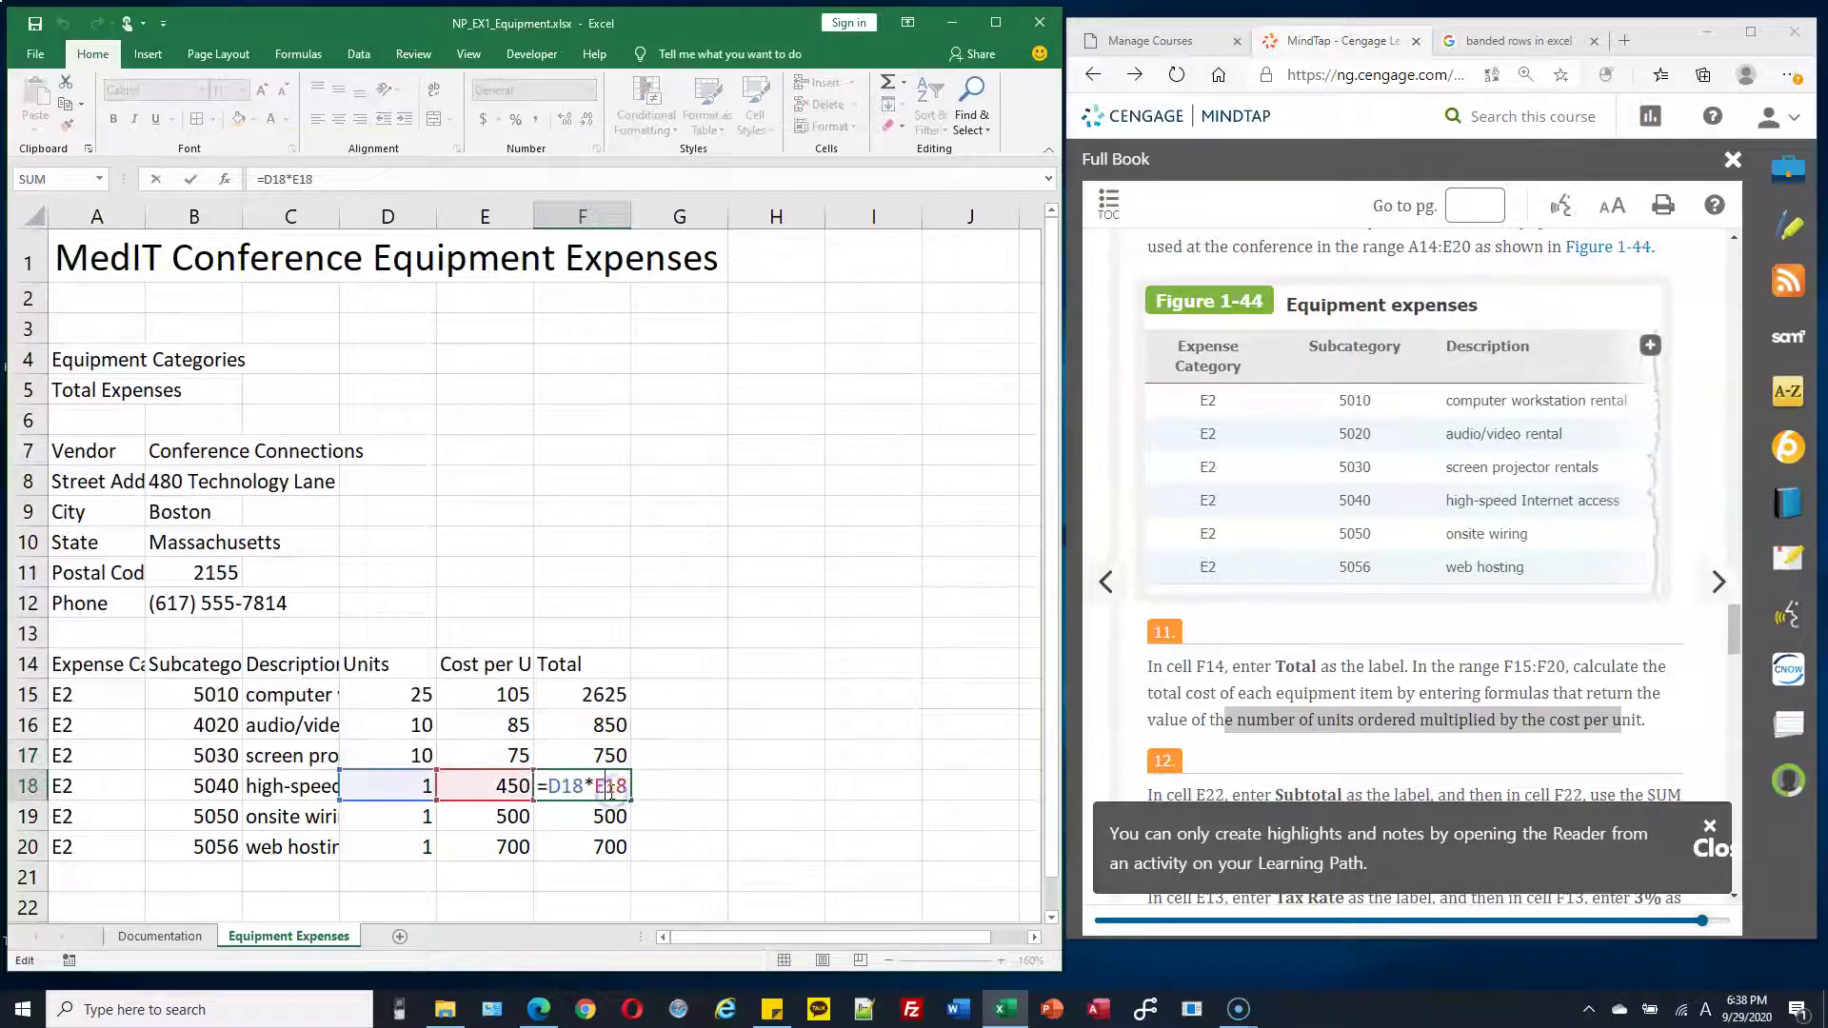
key(Escape)
double_click(575, 815)
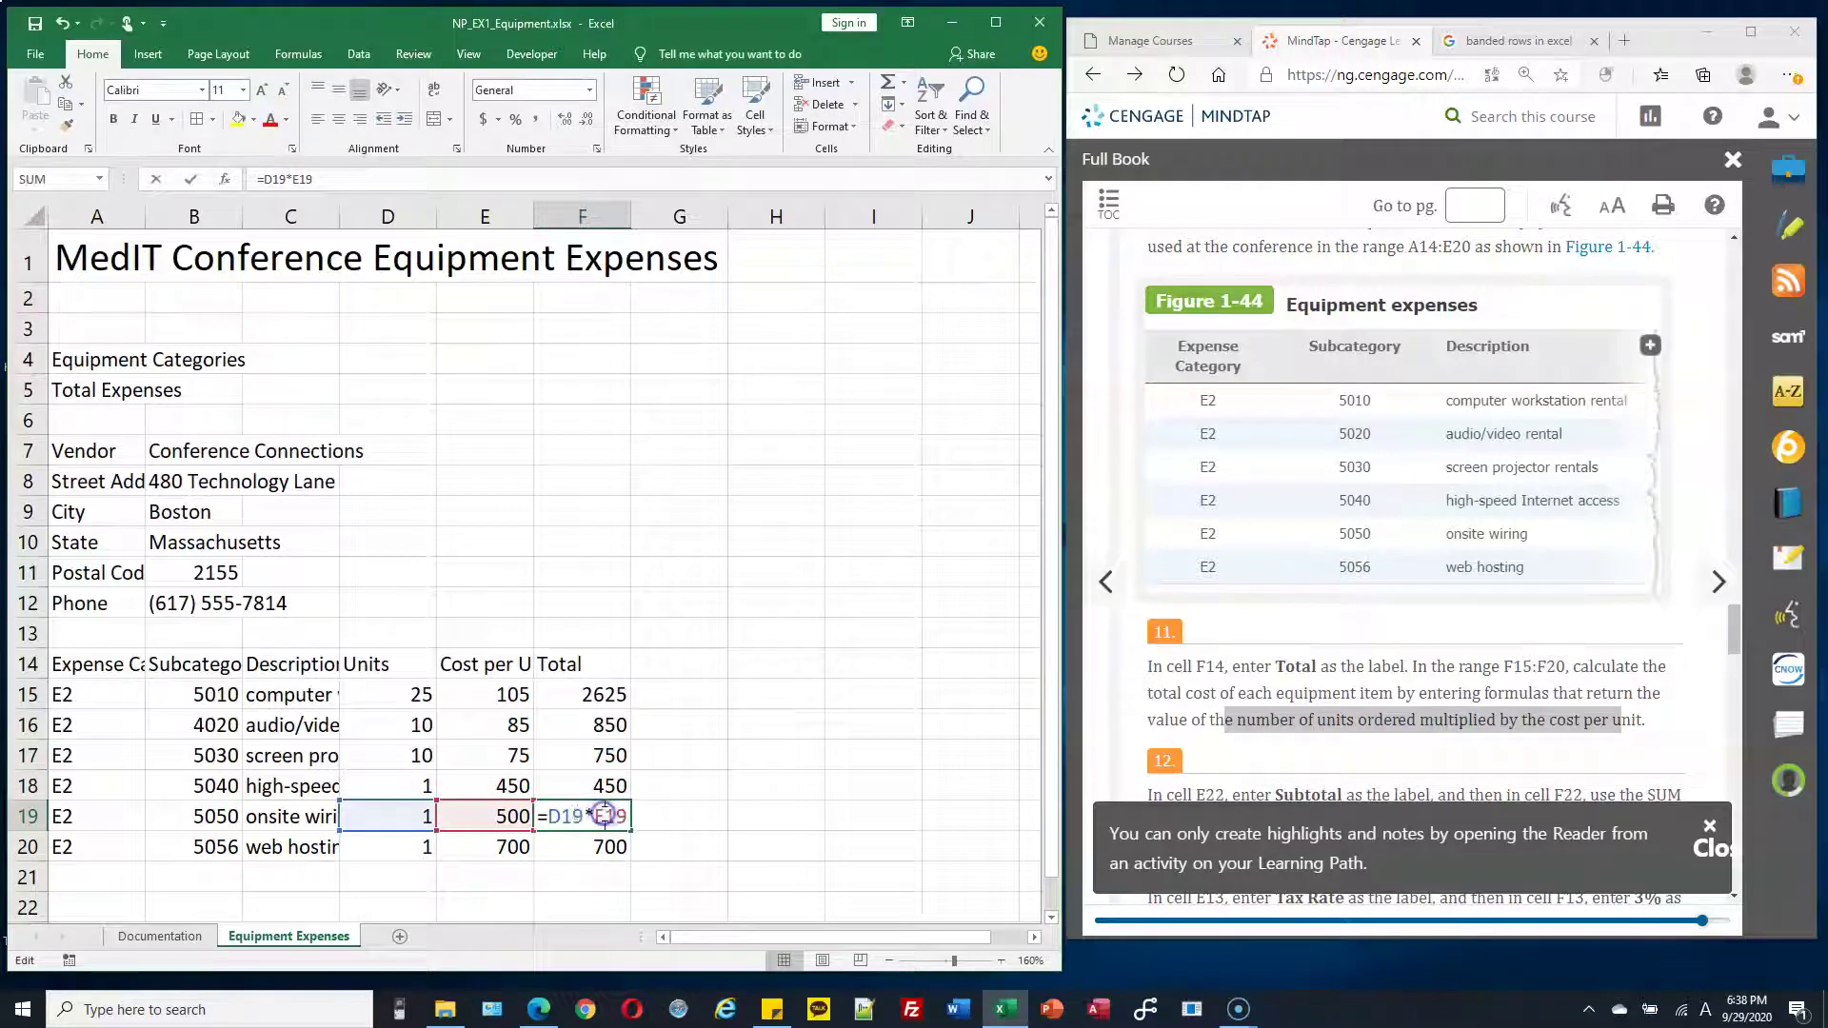
key(Escape)
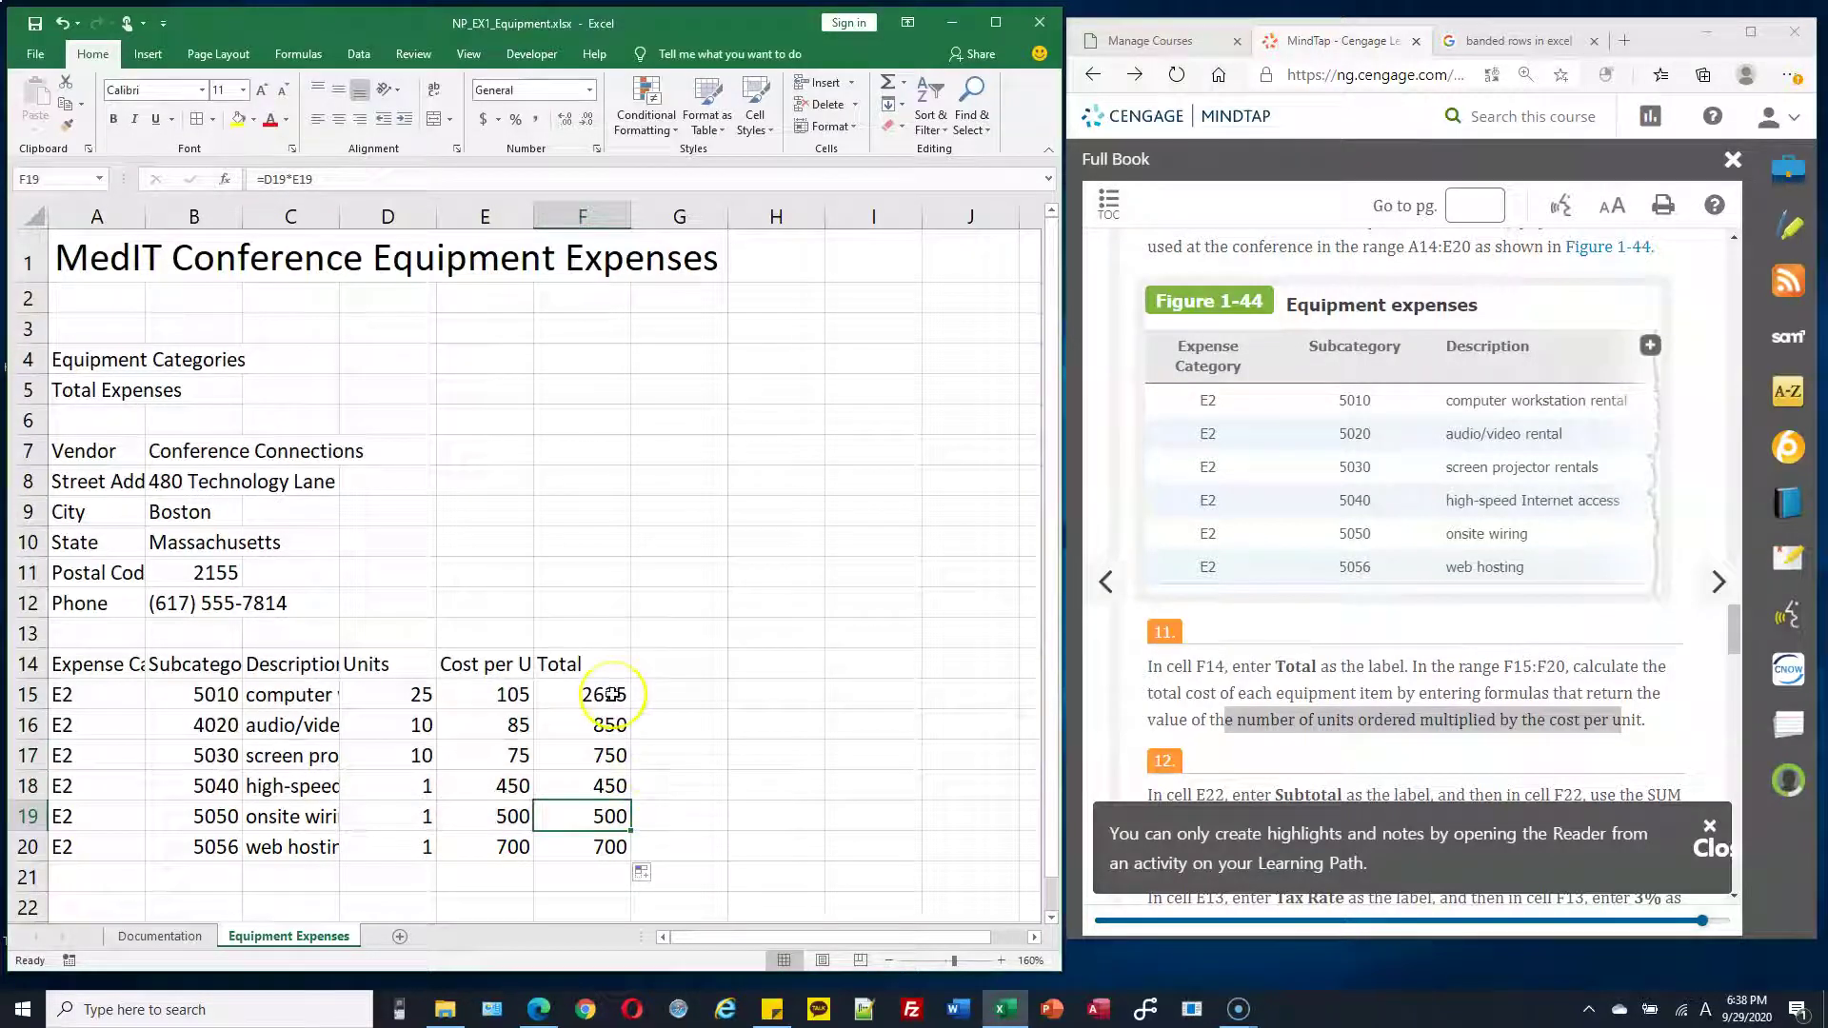
click(609, 695)
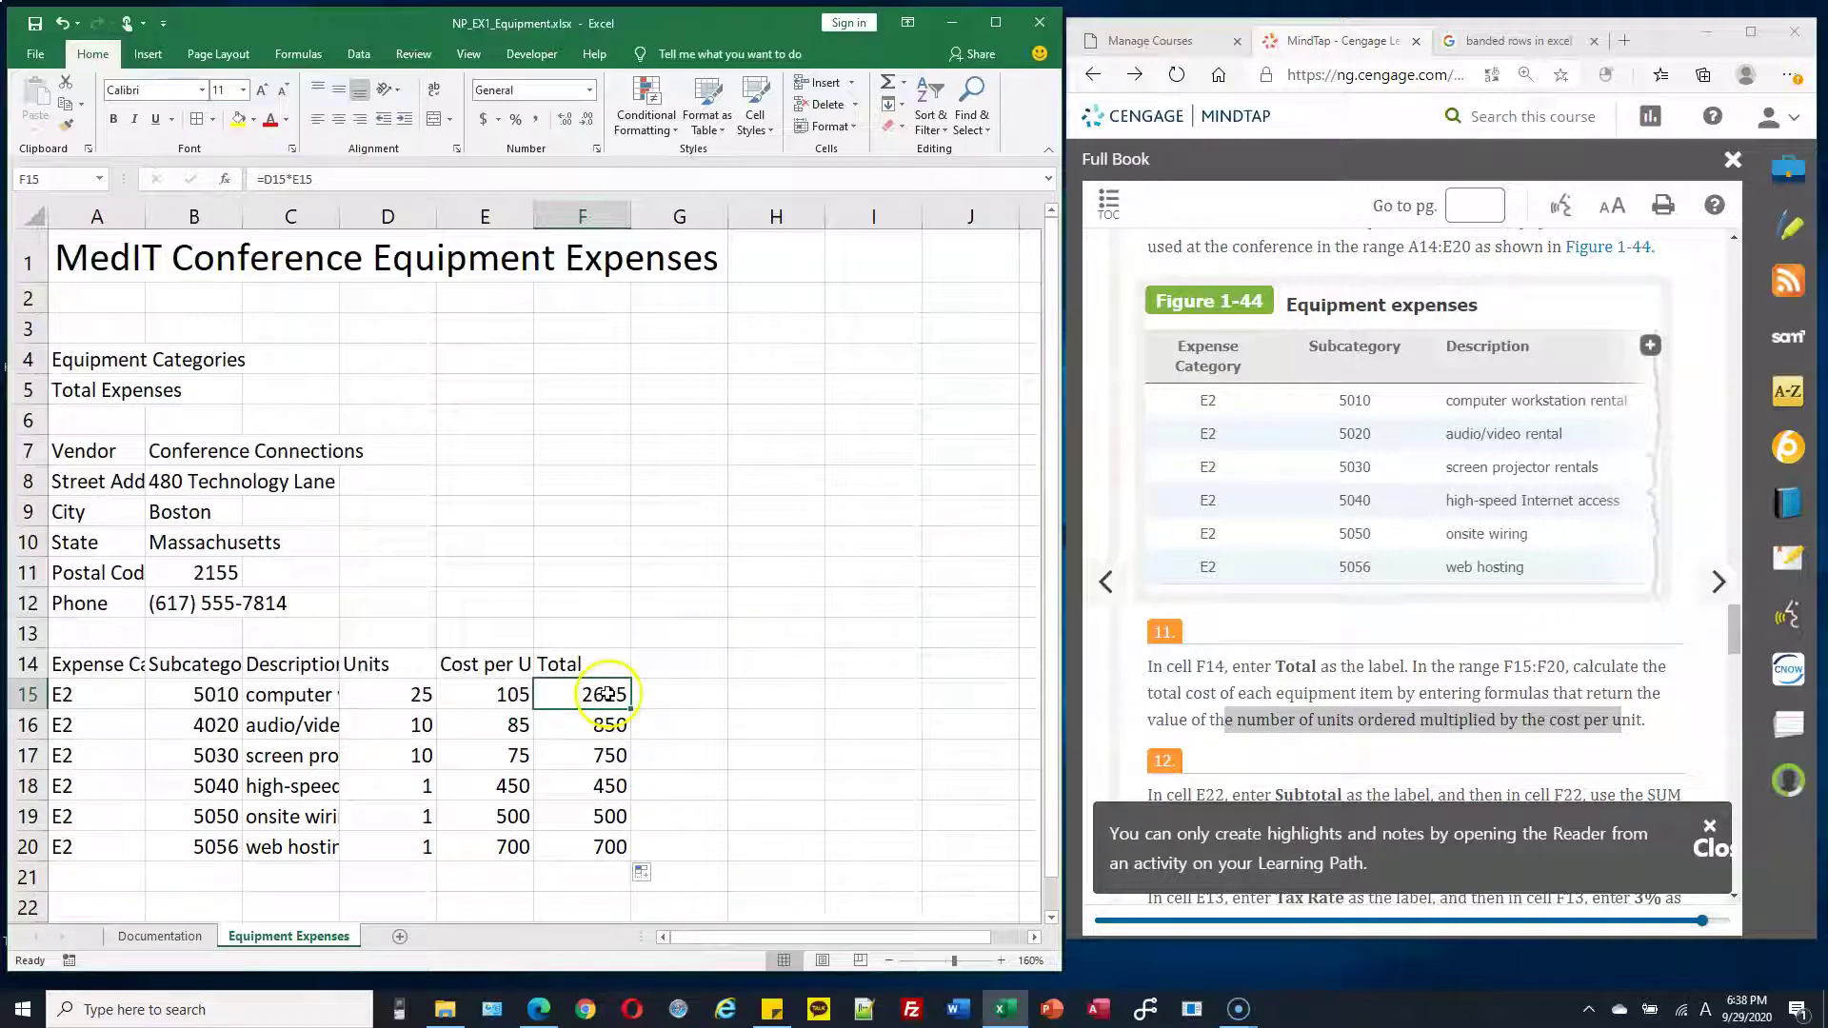
double_click(607, 695)
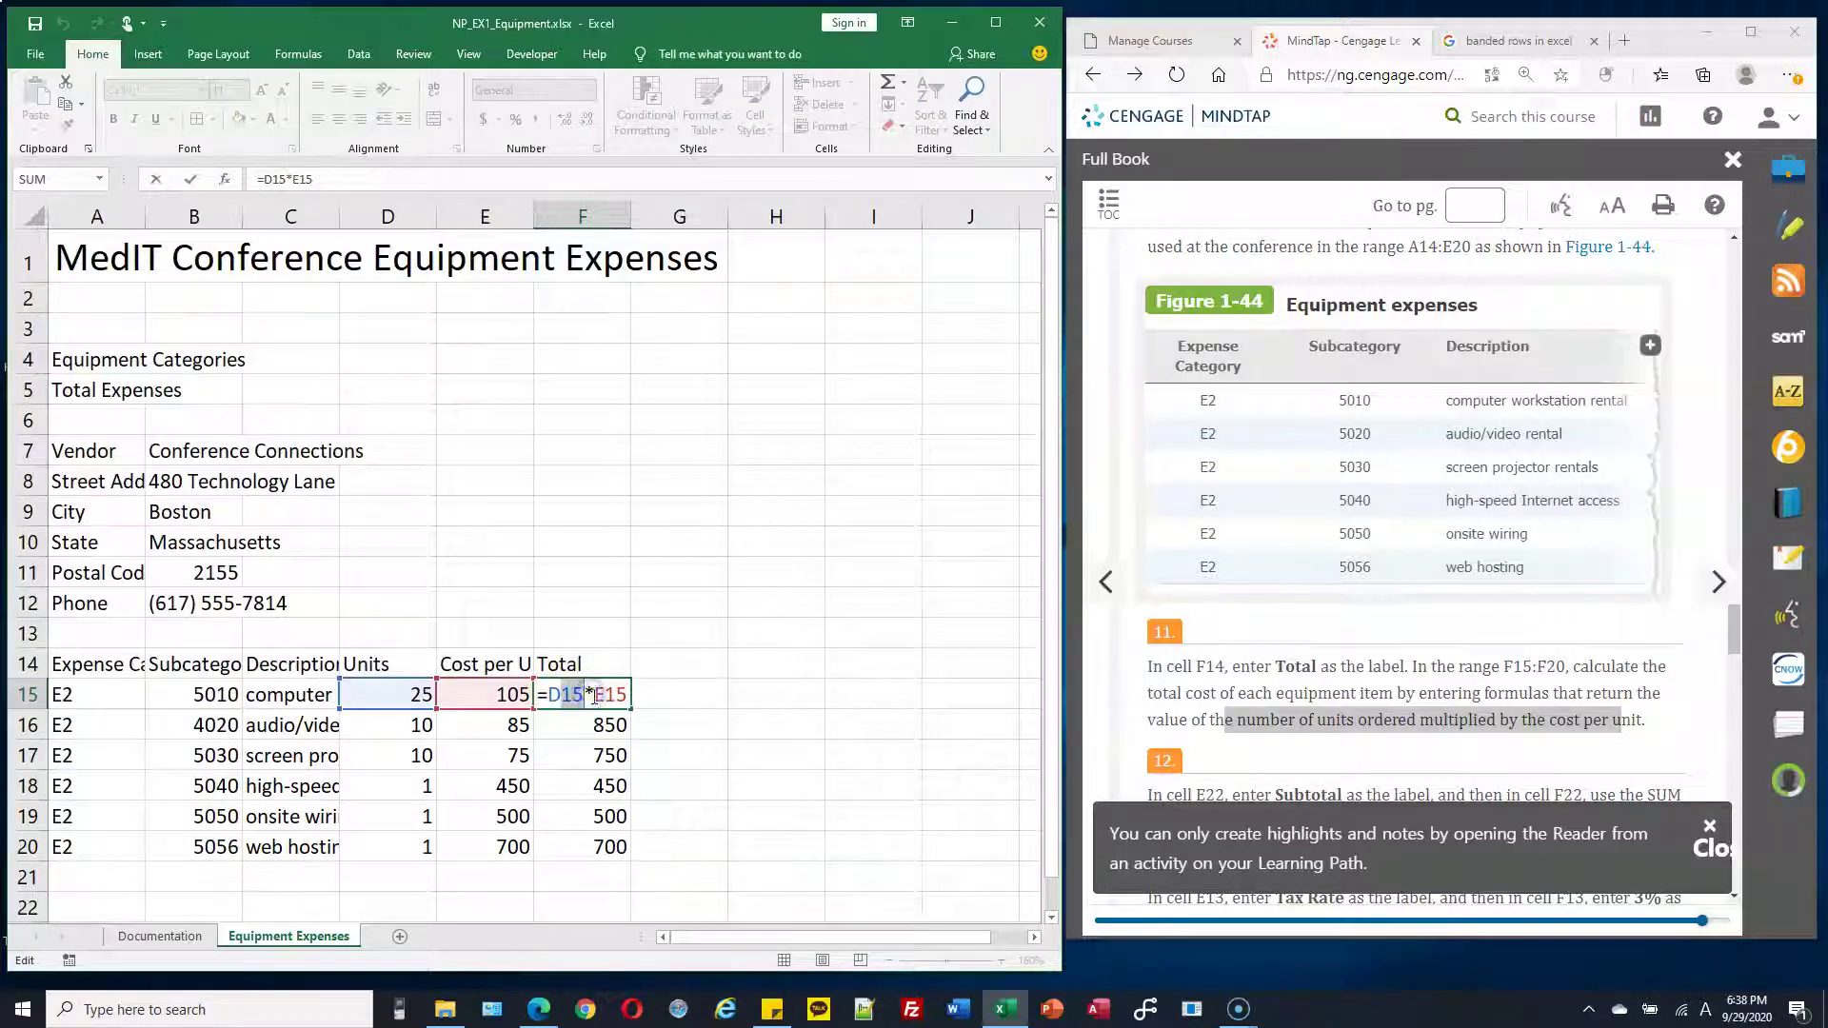
key(Escape)
click(607, 753)
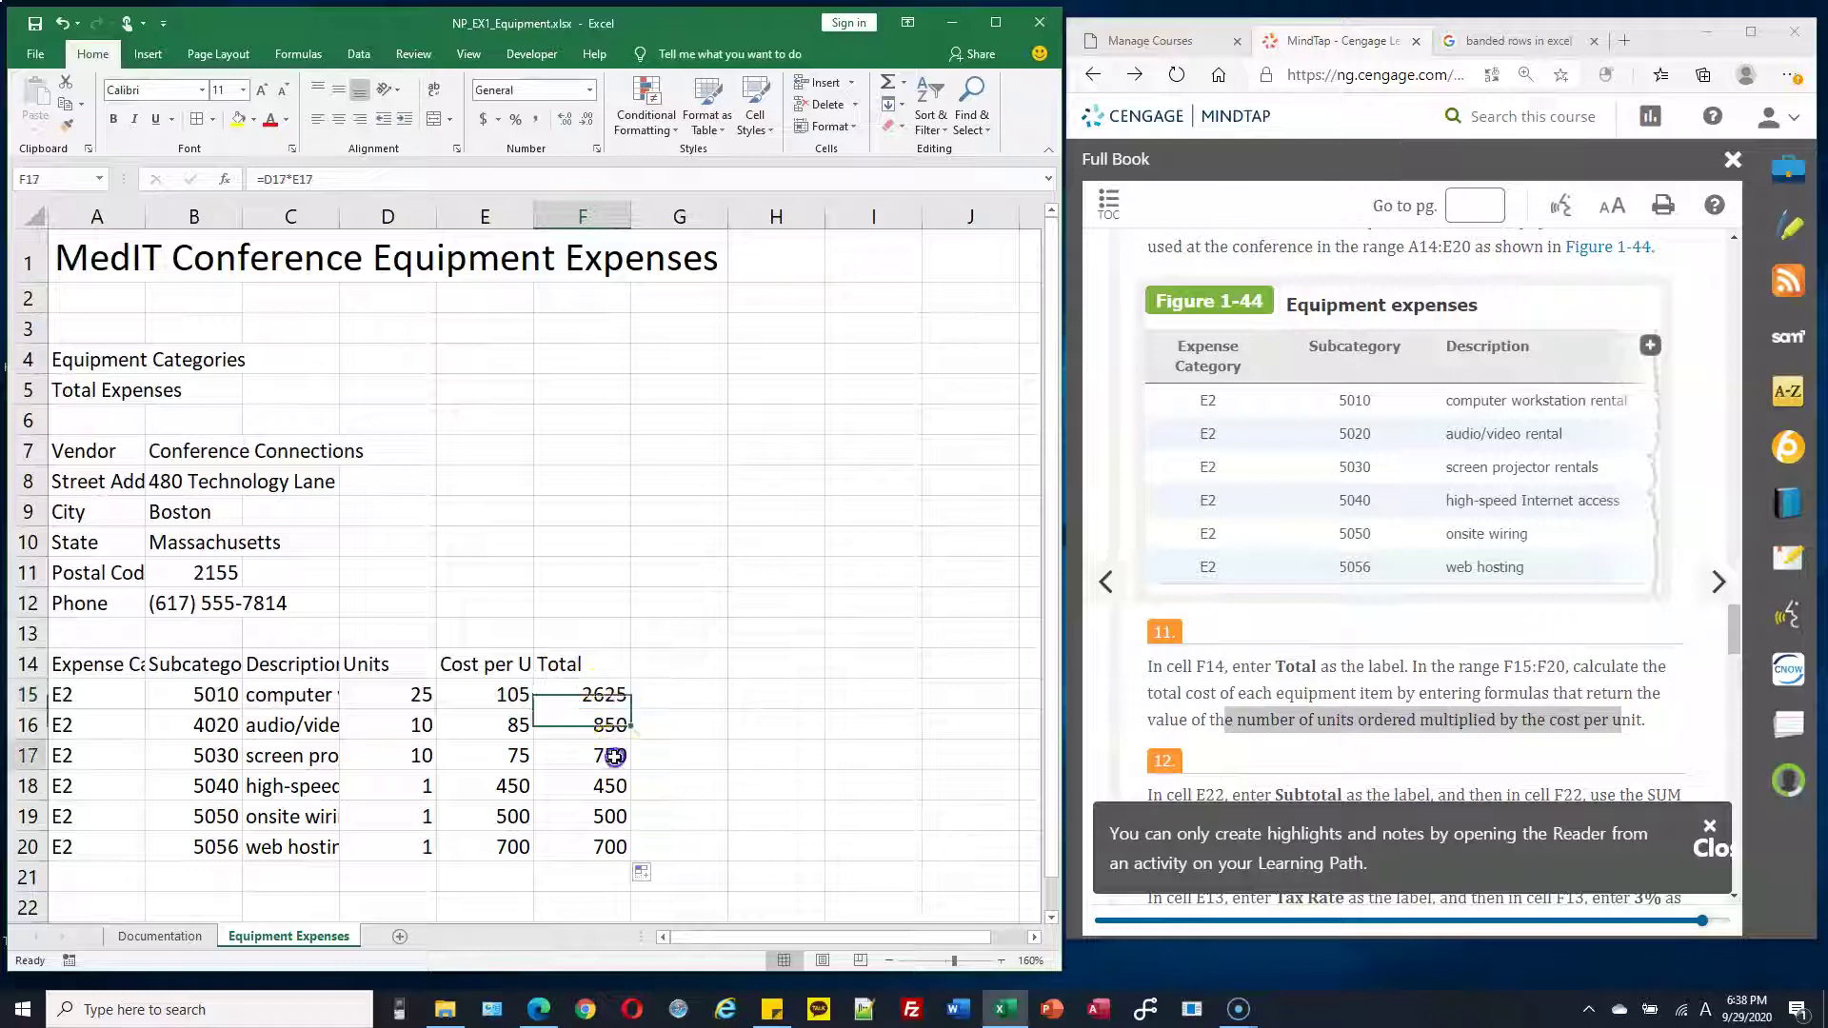
click(610, 785)
click(609, 816)
click(610, 847)
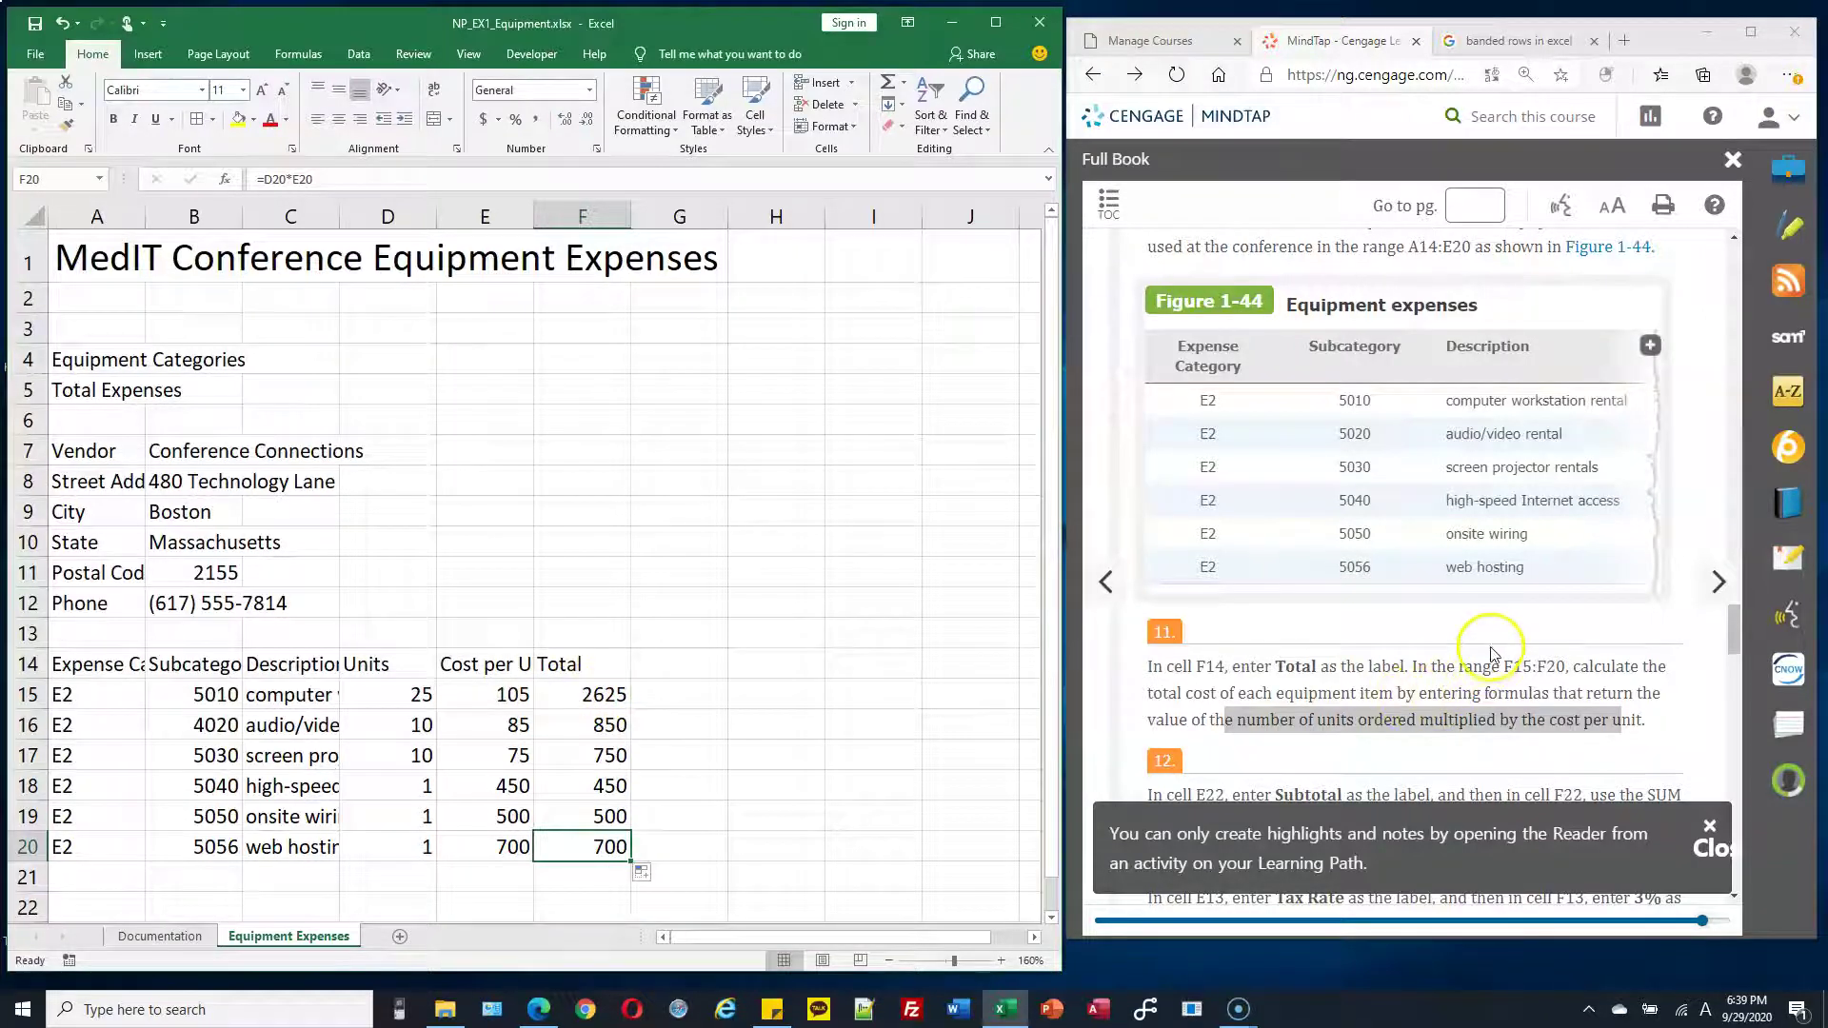
Type the label 'Subtoral' in E22 below the table and select F22
scroll(1493, 652, down, 2)
scroll(1493, 652, down, 1)
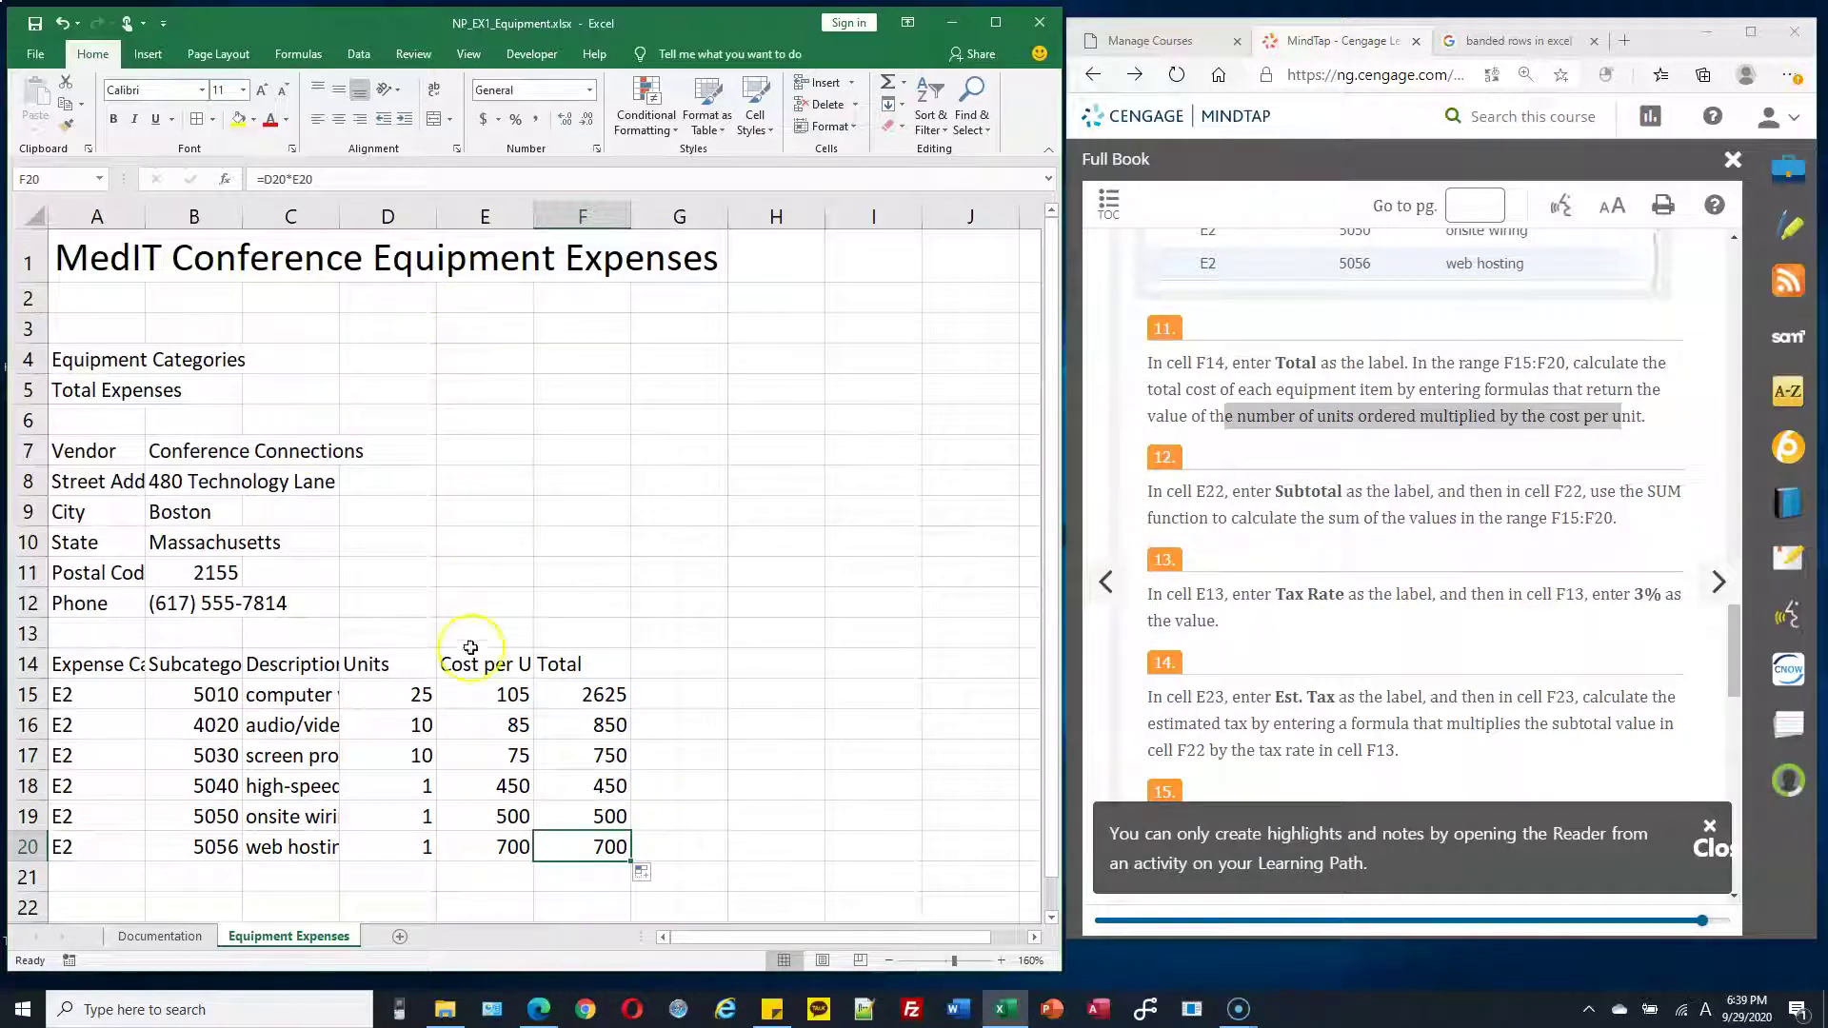
click(489, 874)
scroll(543, 834, down, 1)
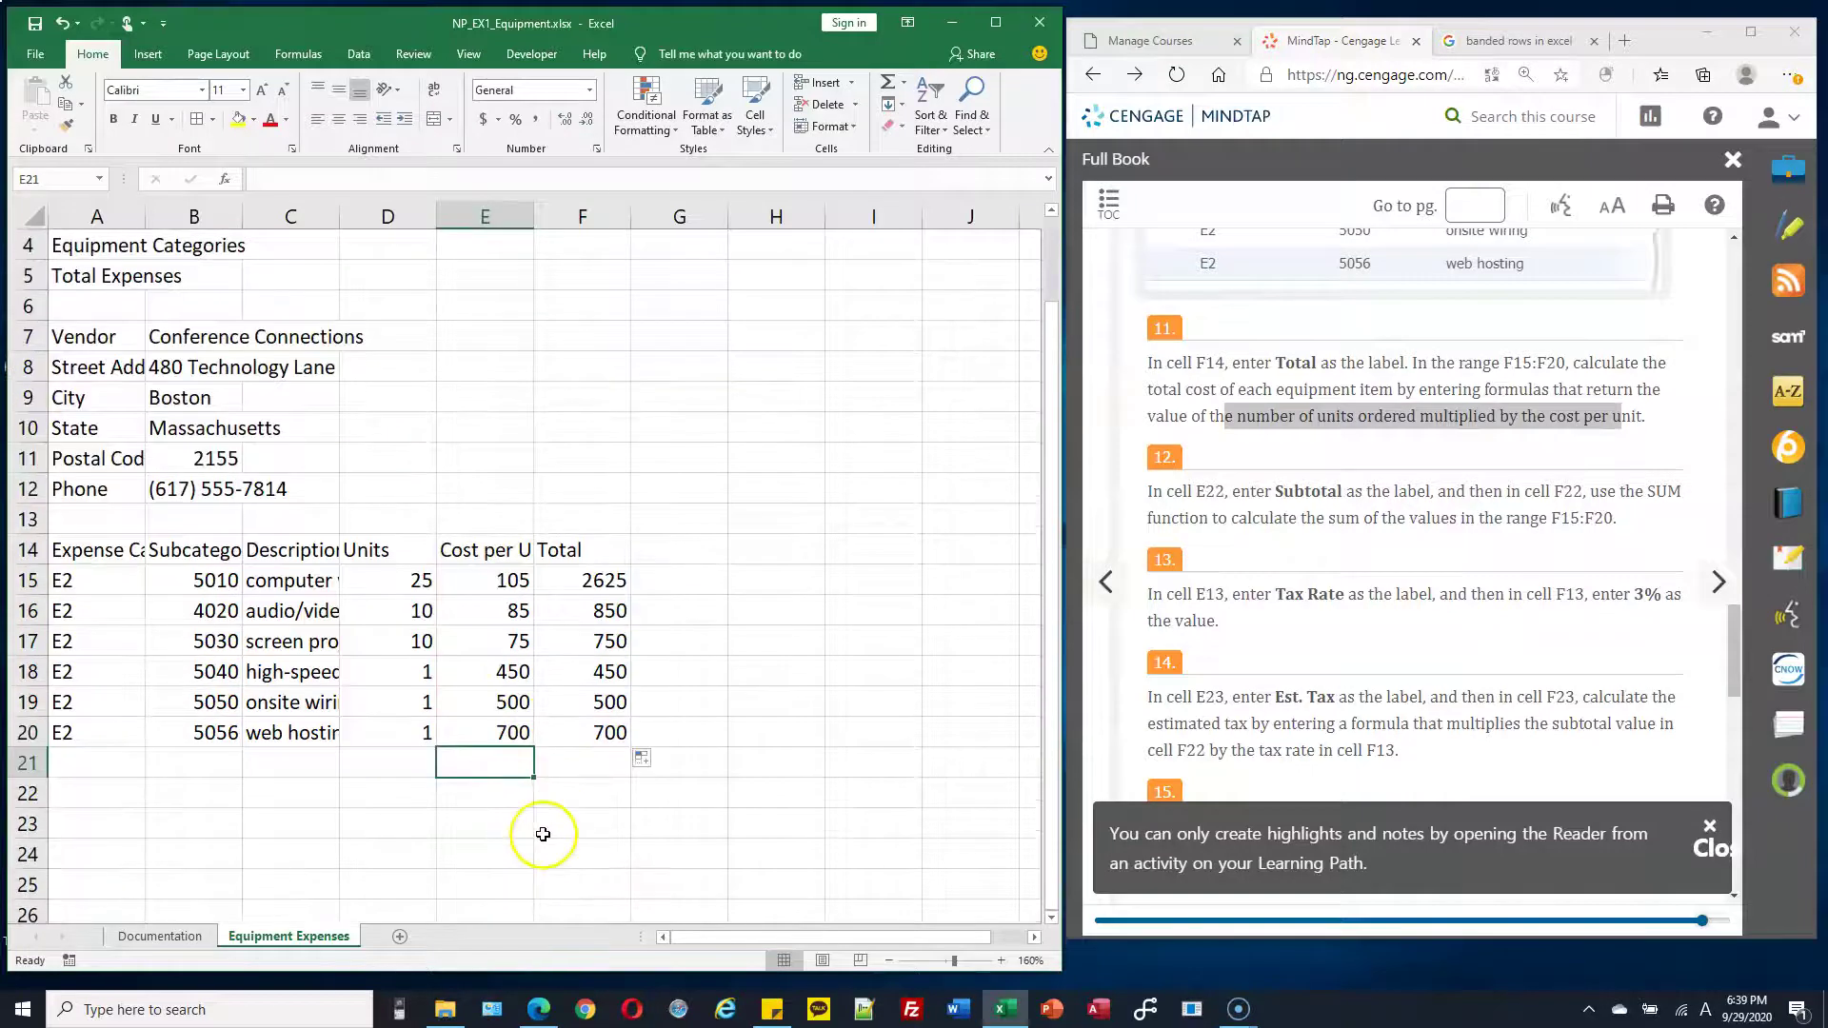
click(514, 792)
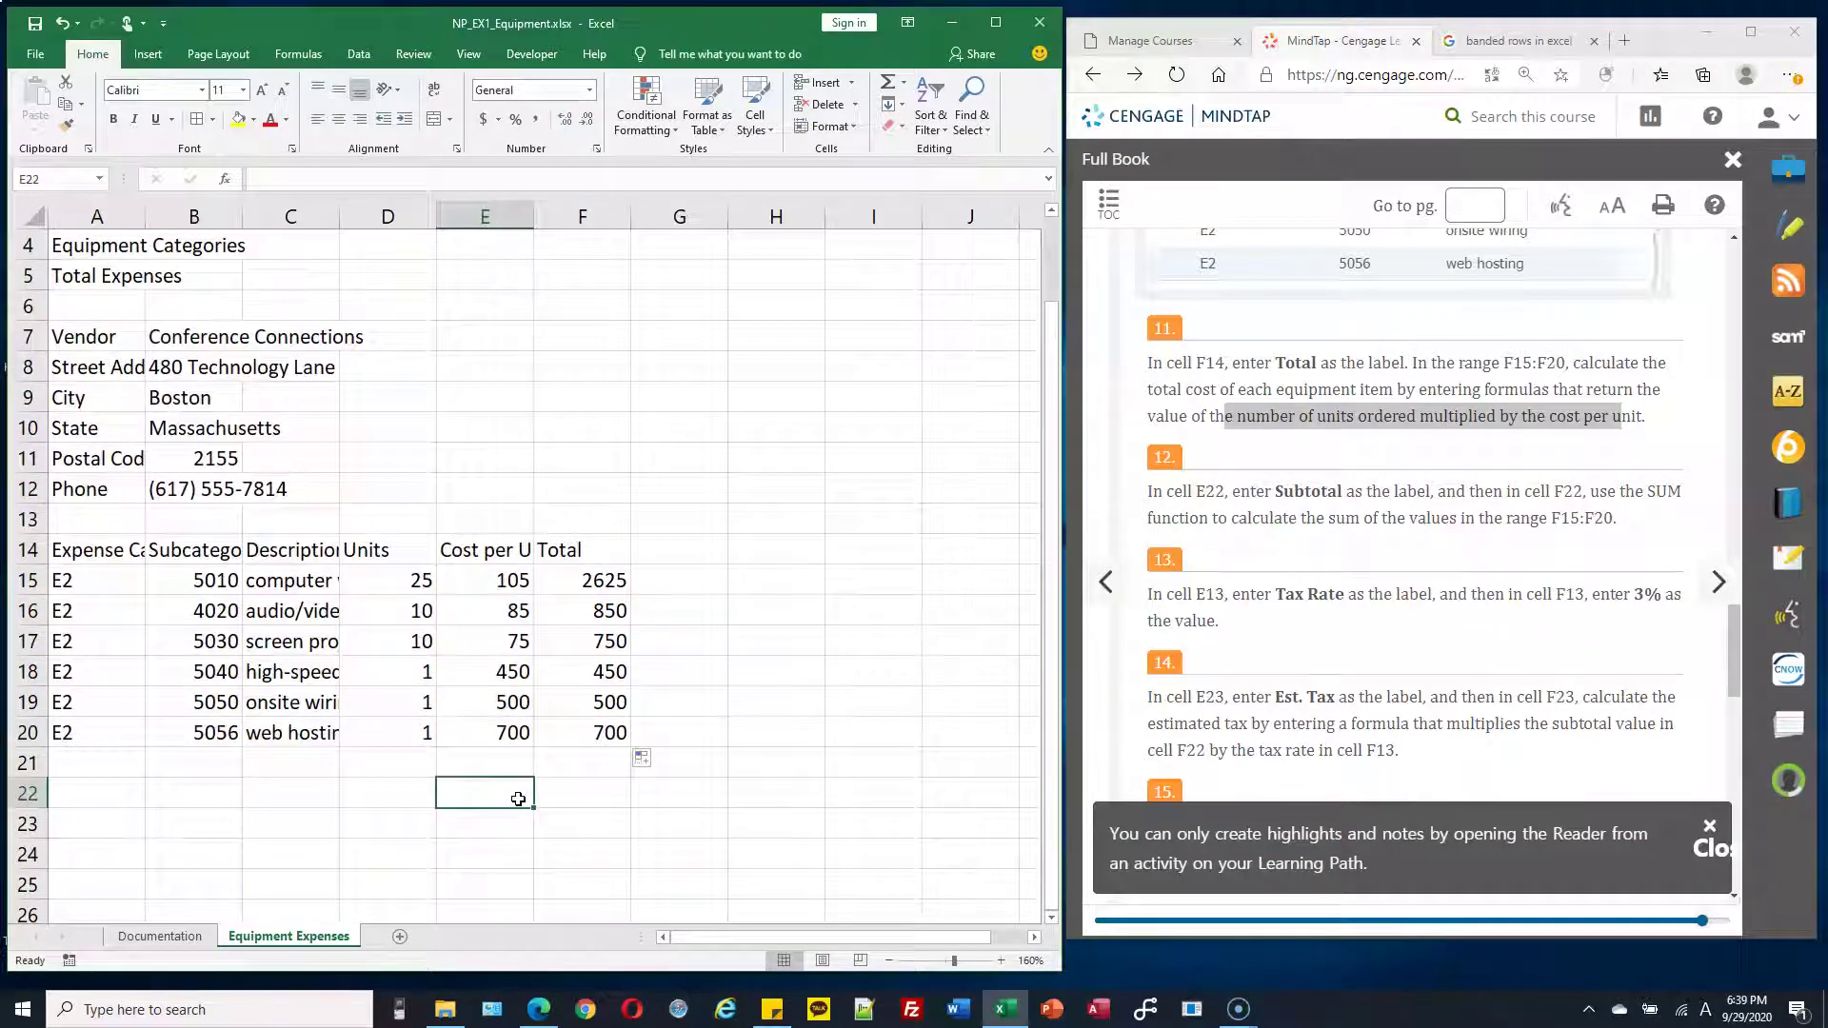
text(Su)
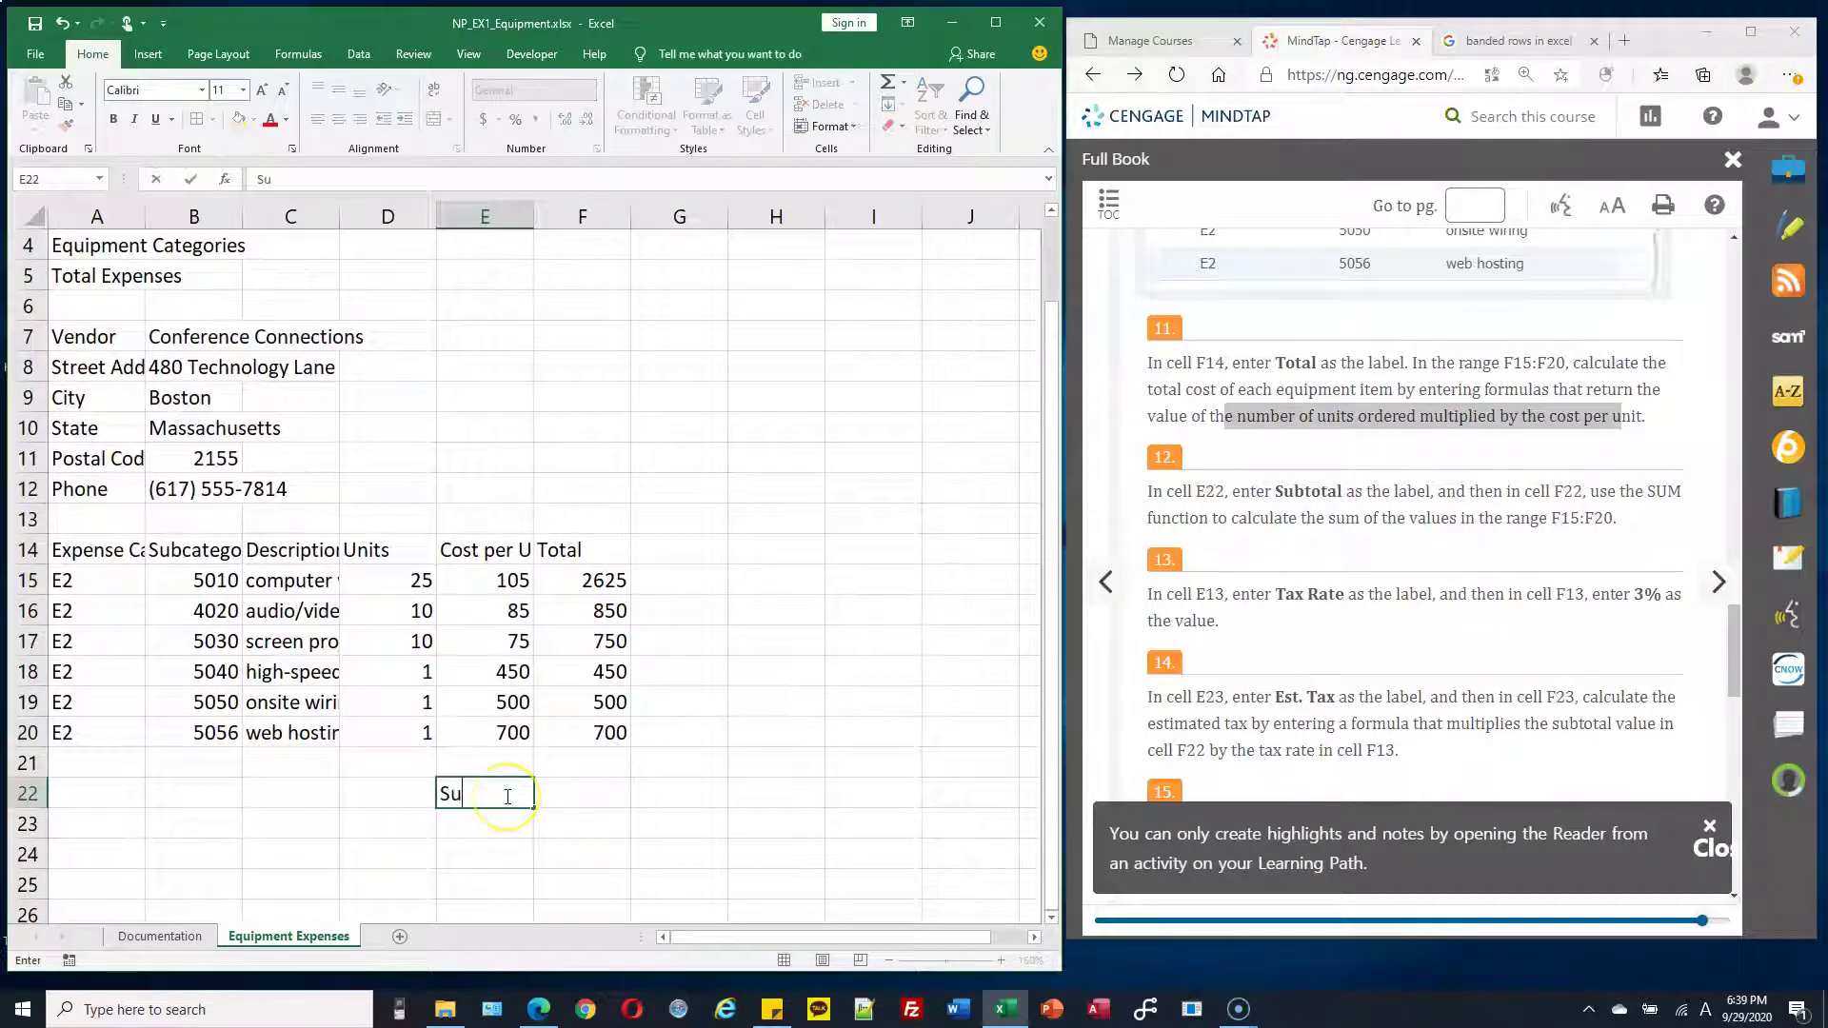
text(btoral)
click(595, 800)
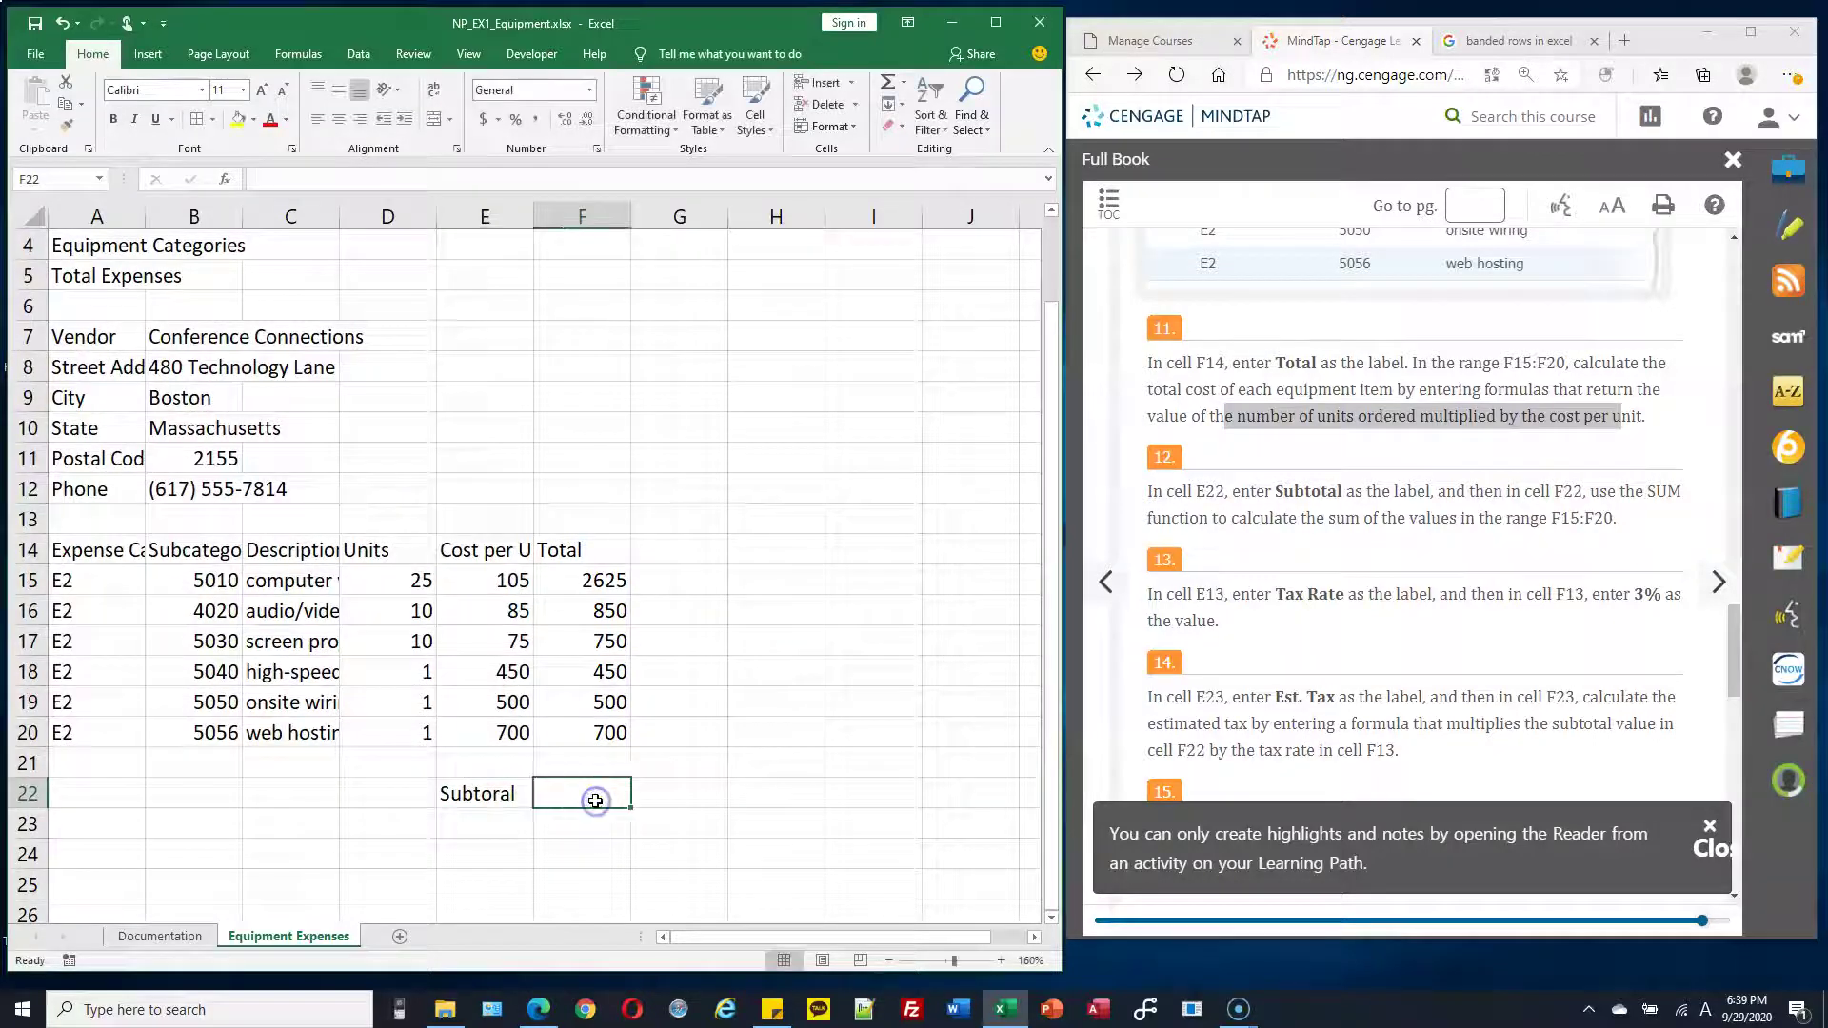
double_click(1678, 491)
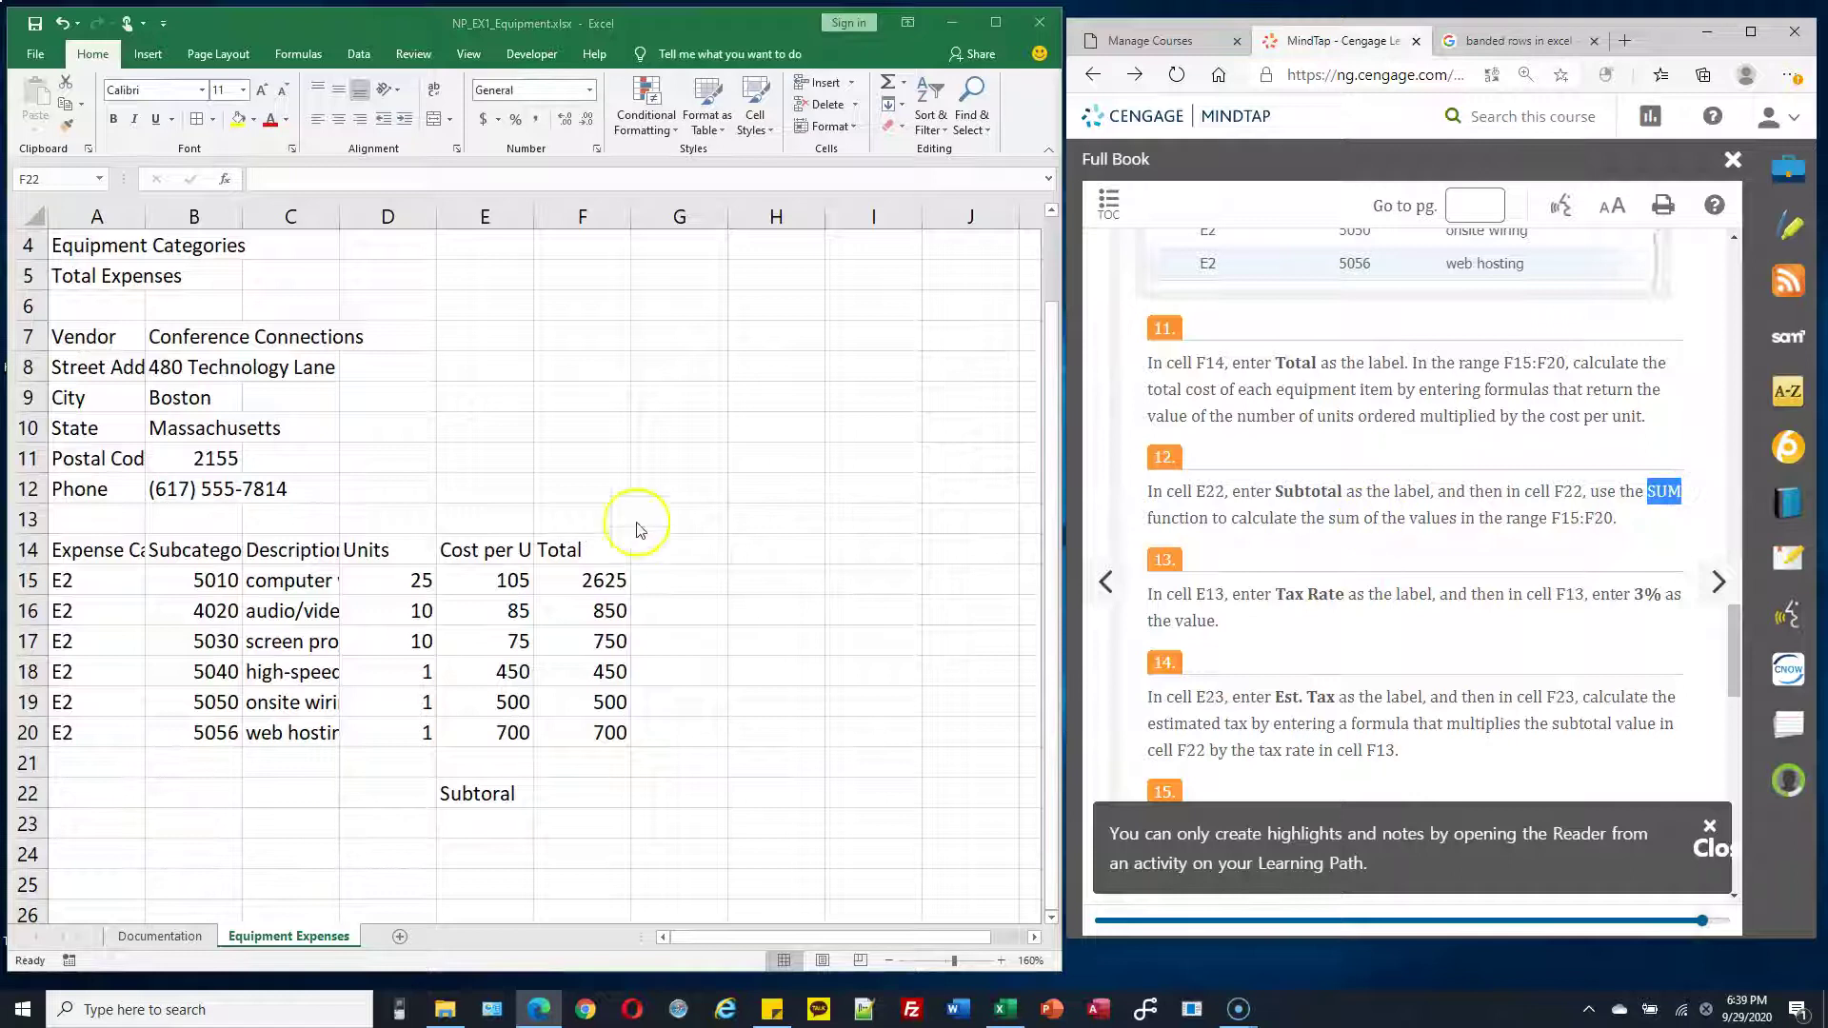
click(600, 577)
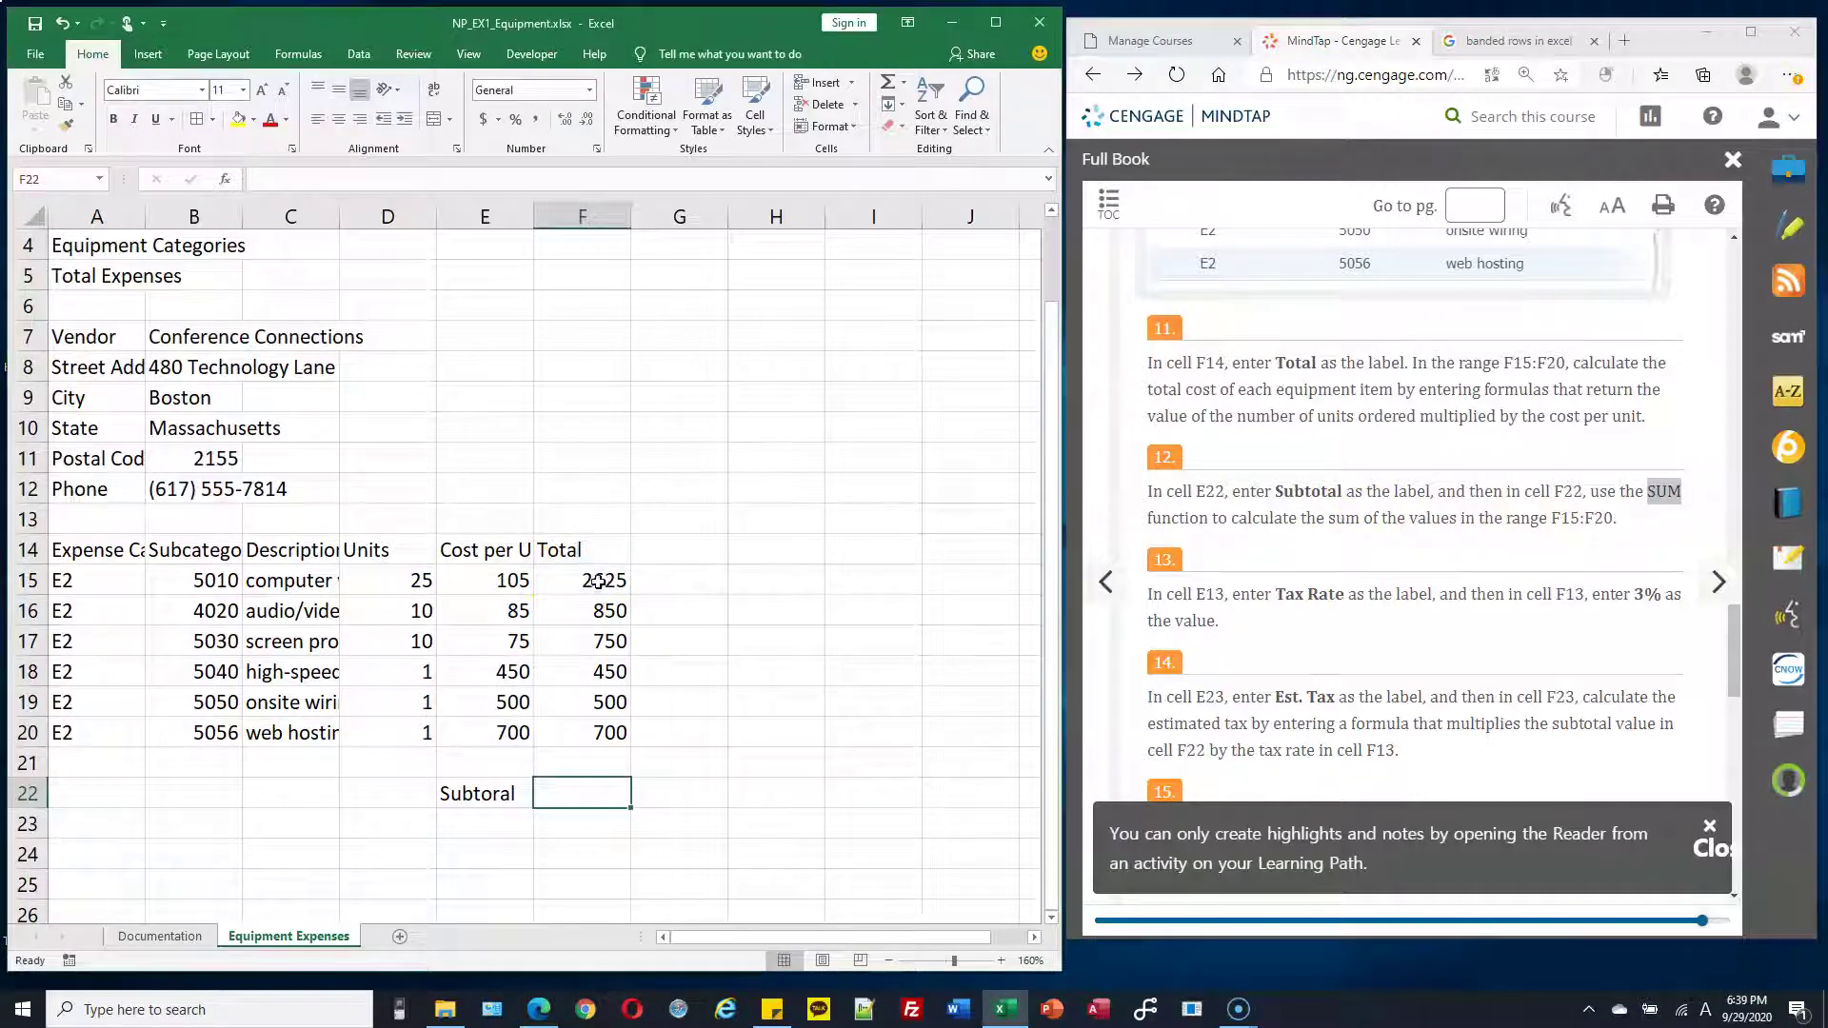
drag(598, 579, 600, 733)
click(591, 794)
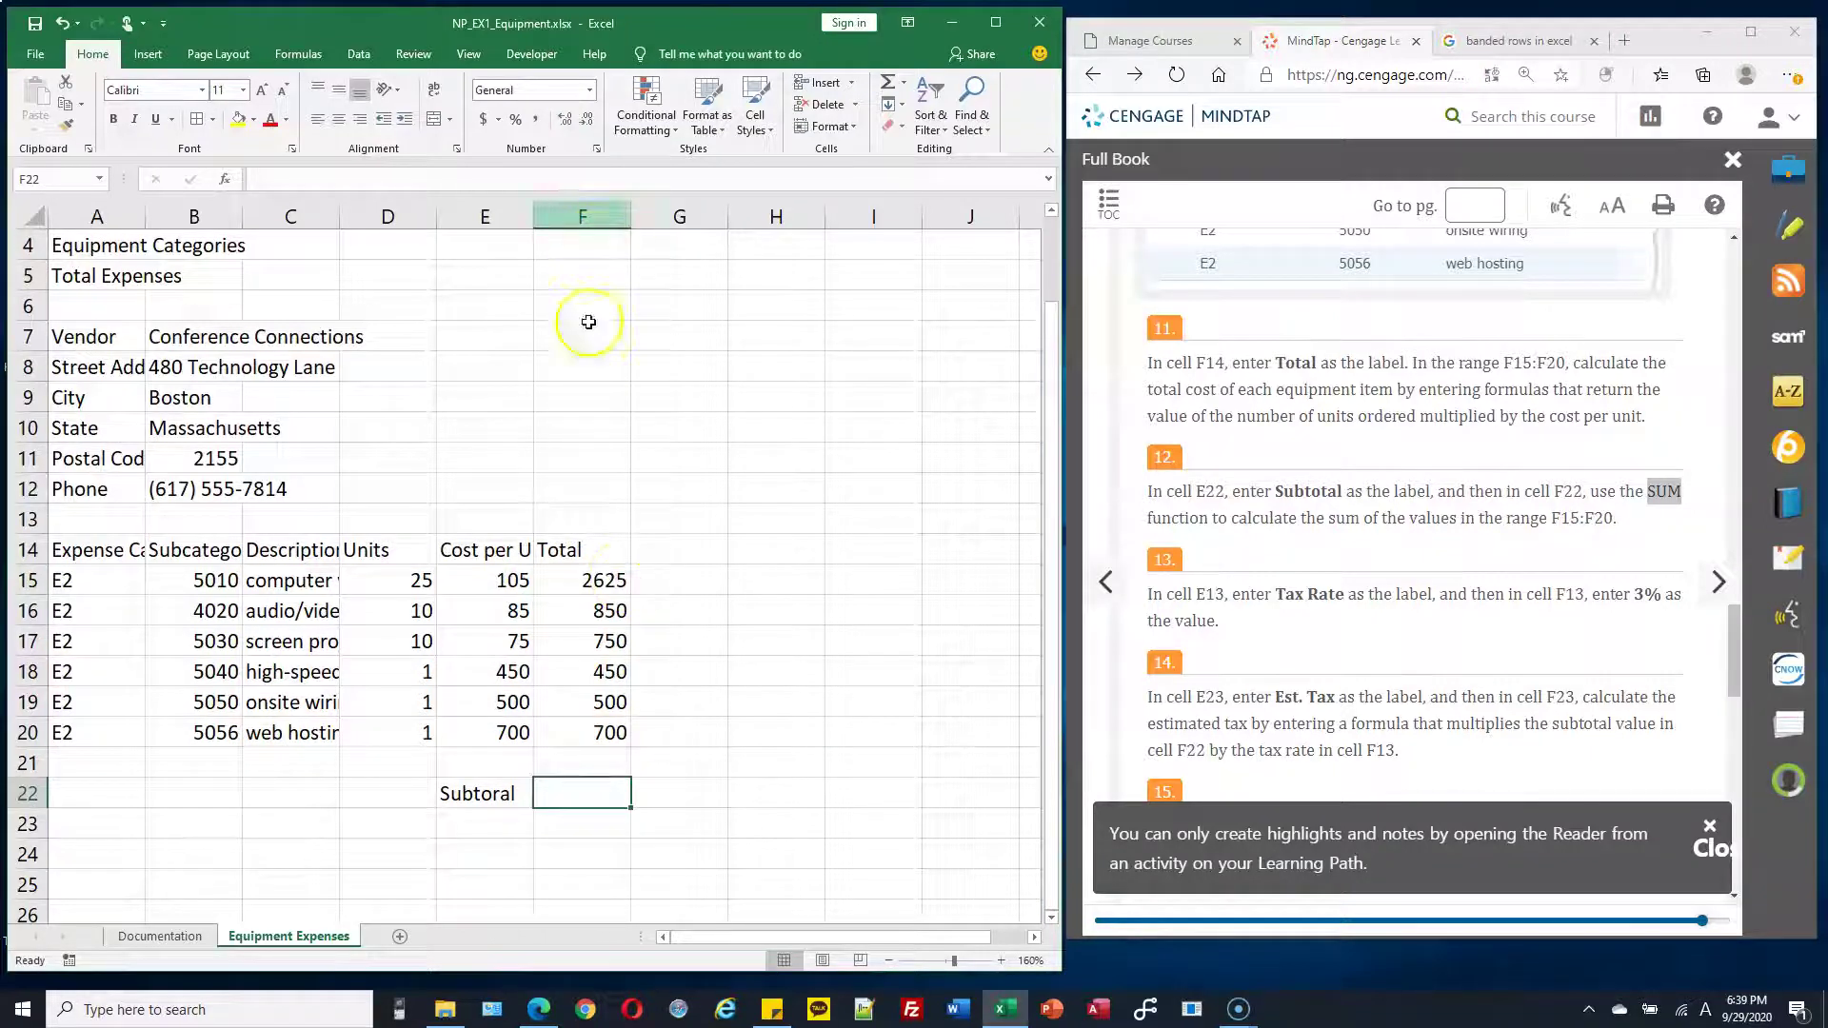
Start an AutoSum =SUM(F15:F21) formula in F22 for the Total column
click(569, 798)
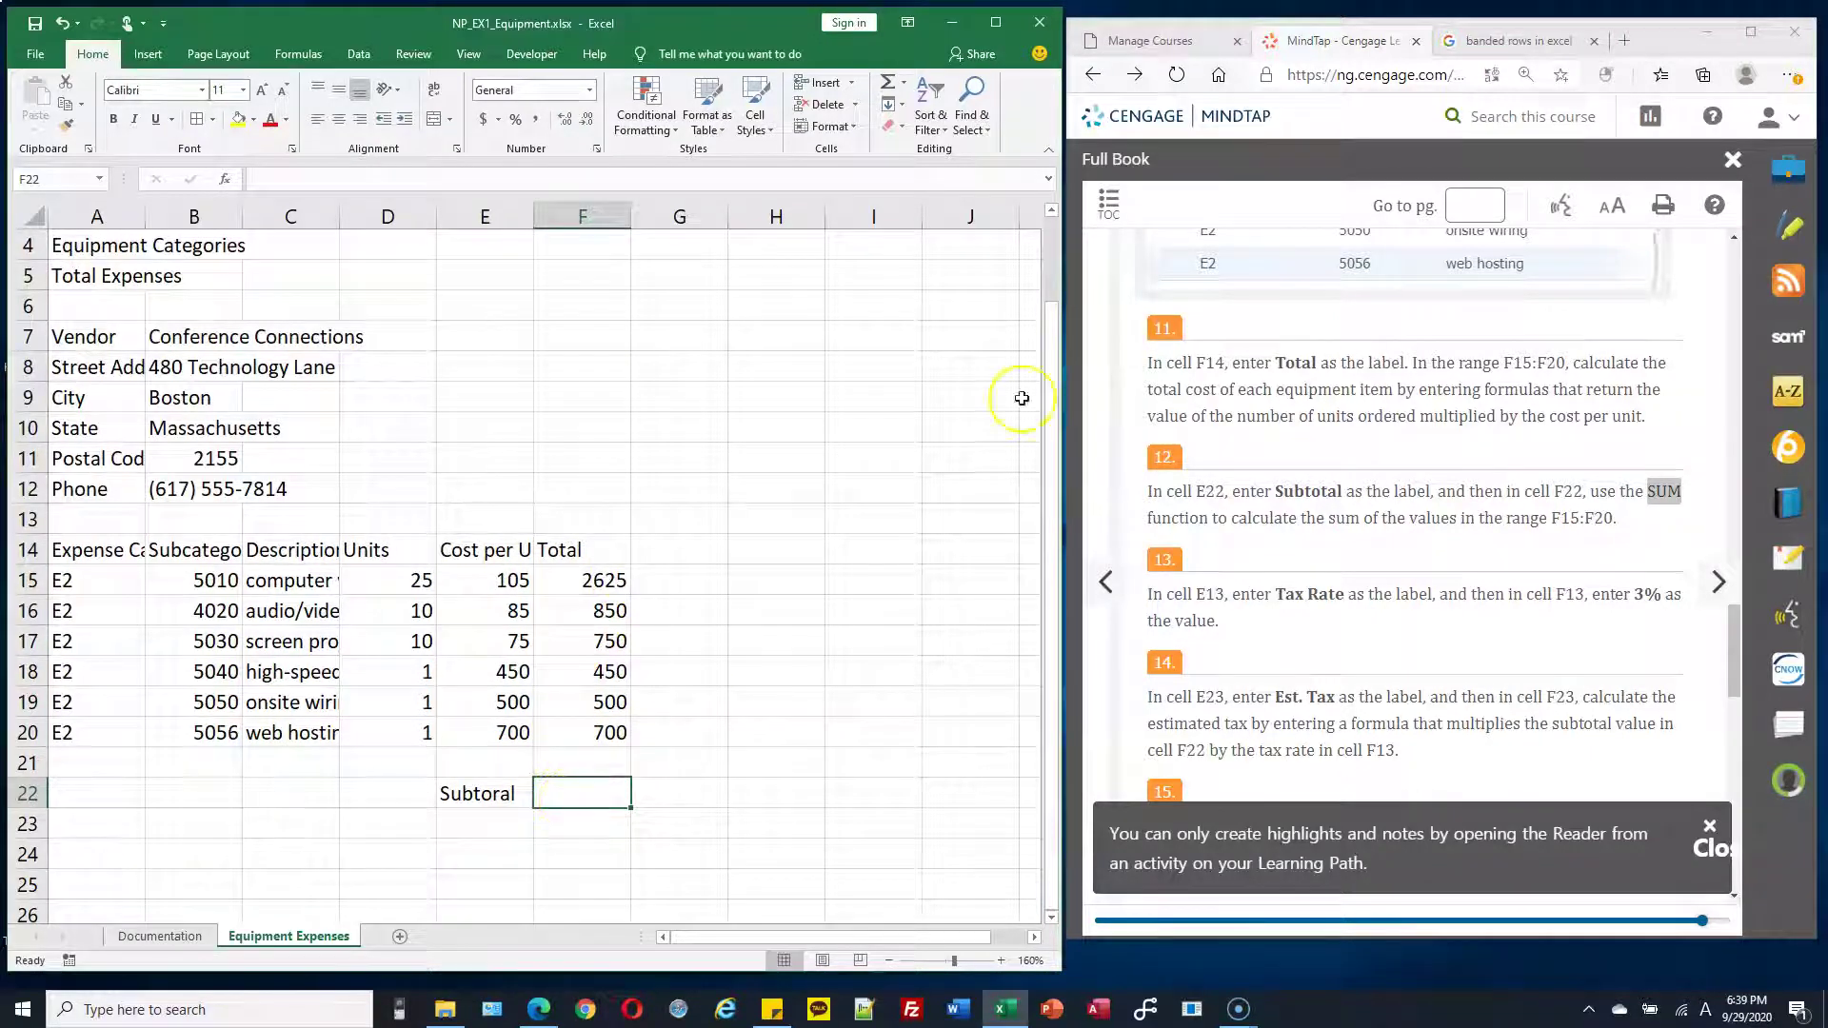
click(905, 84)
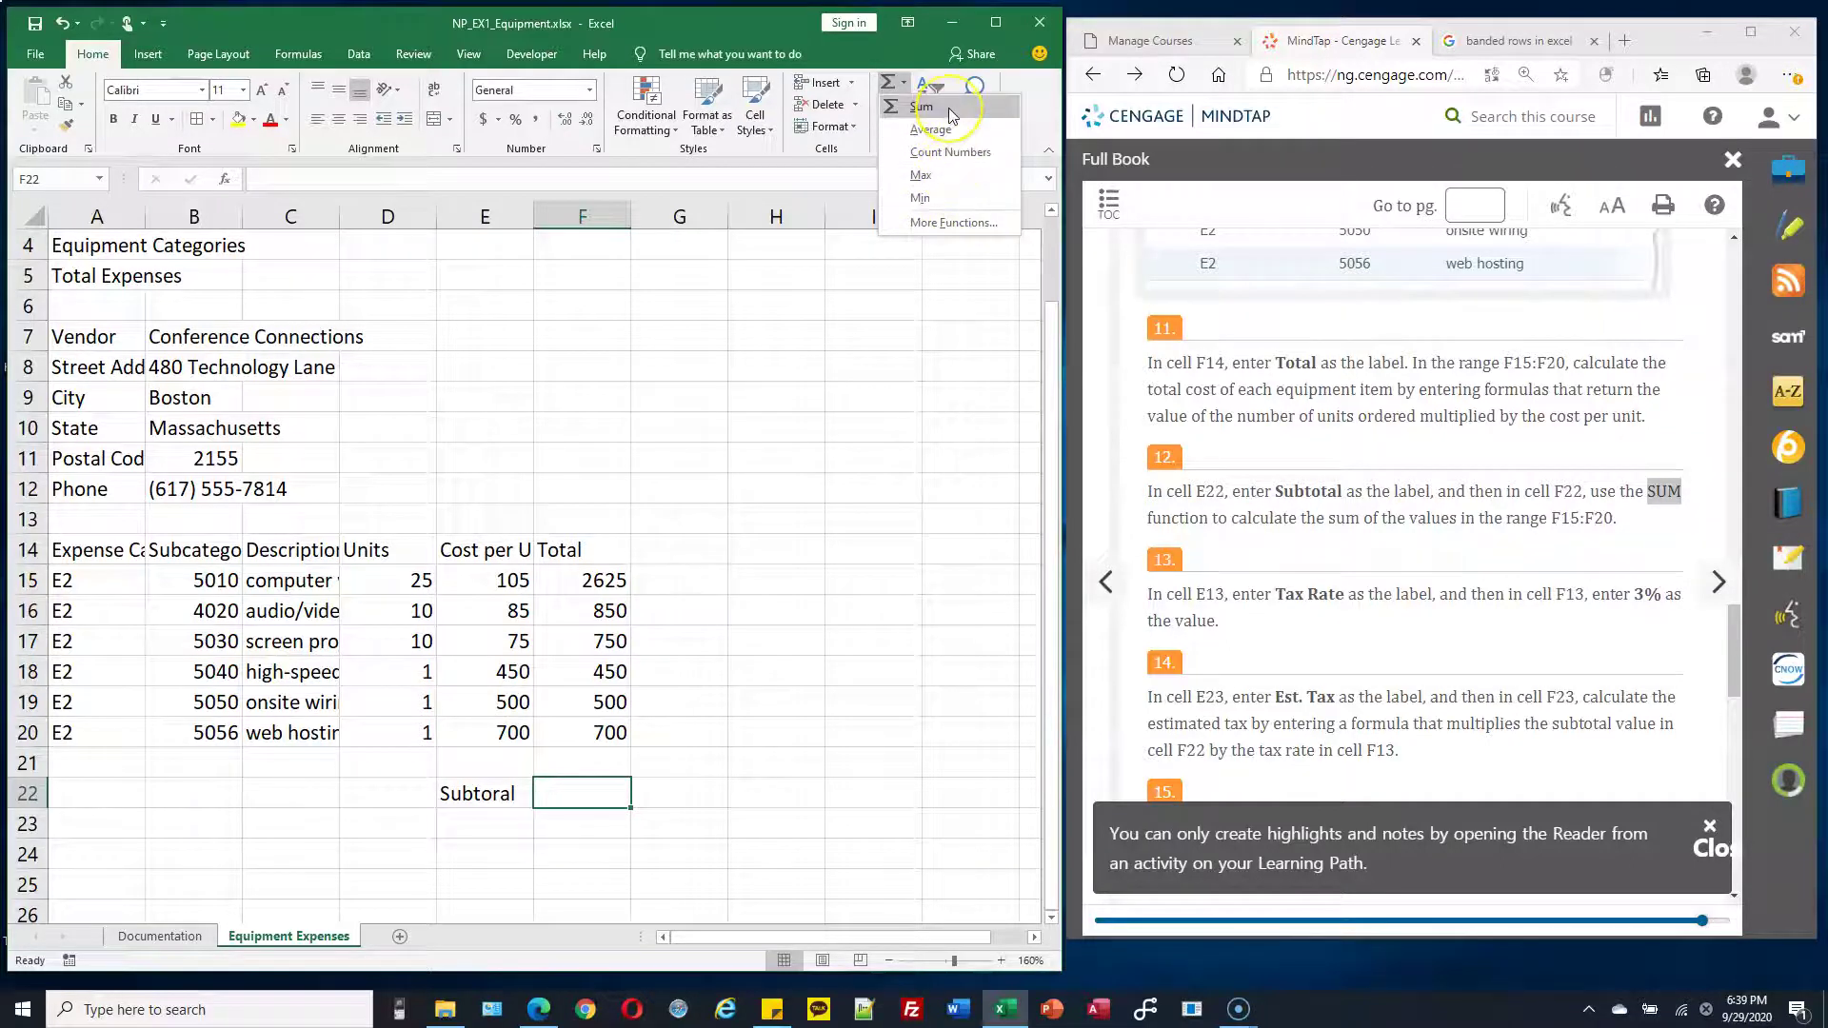
click(922, 107)
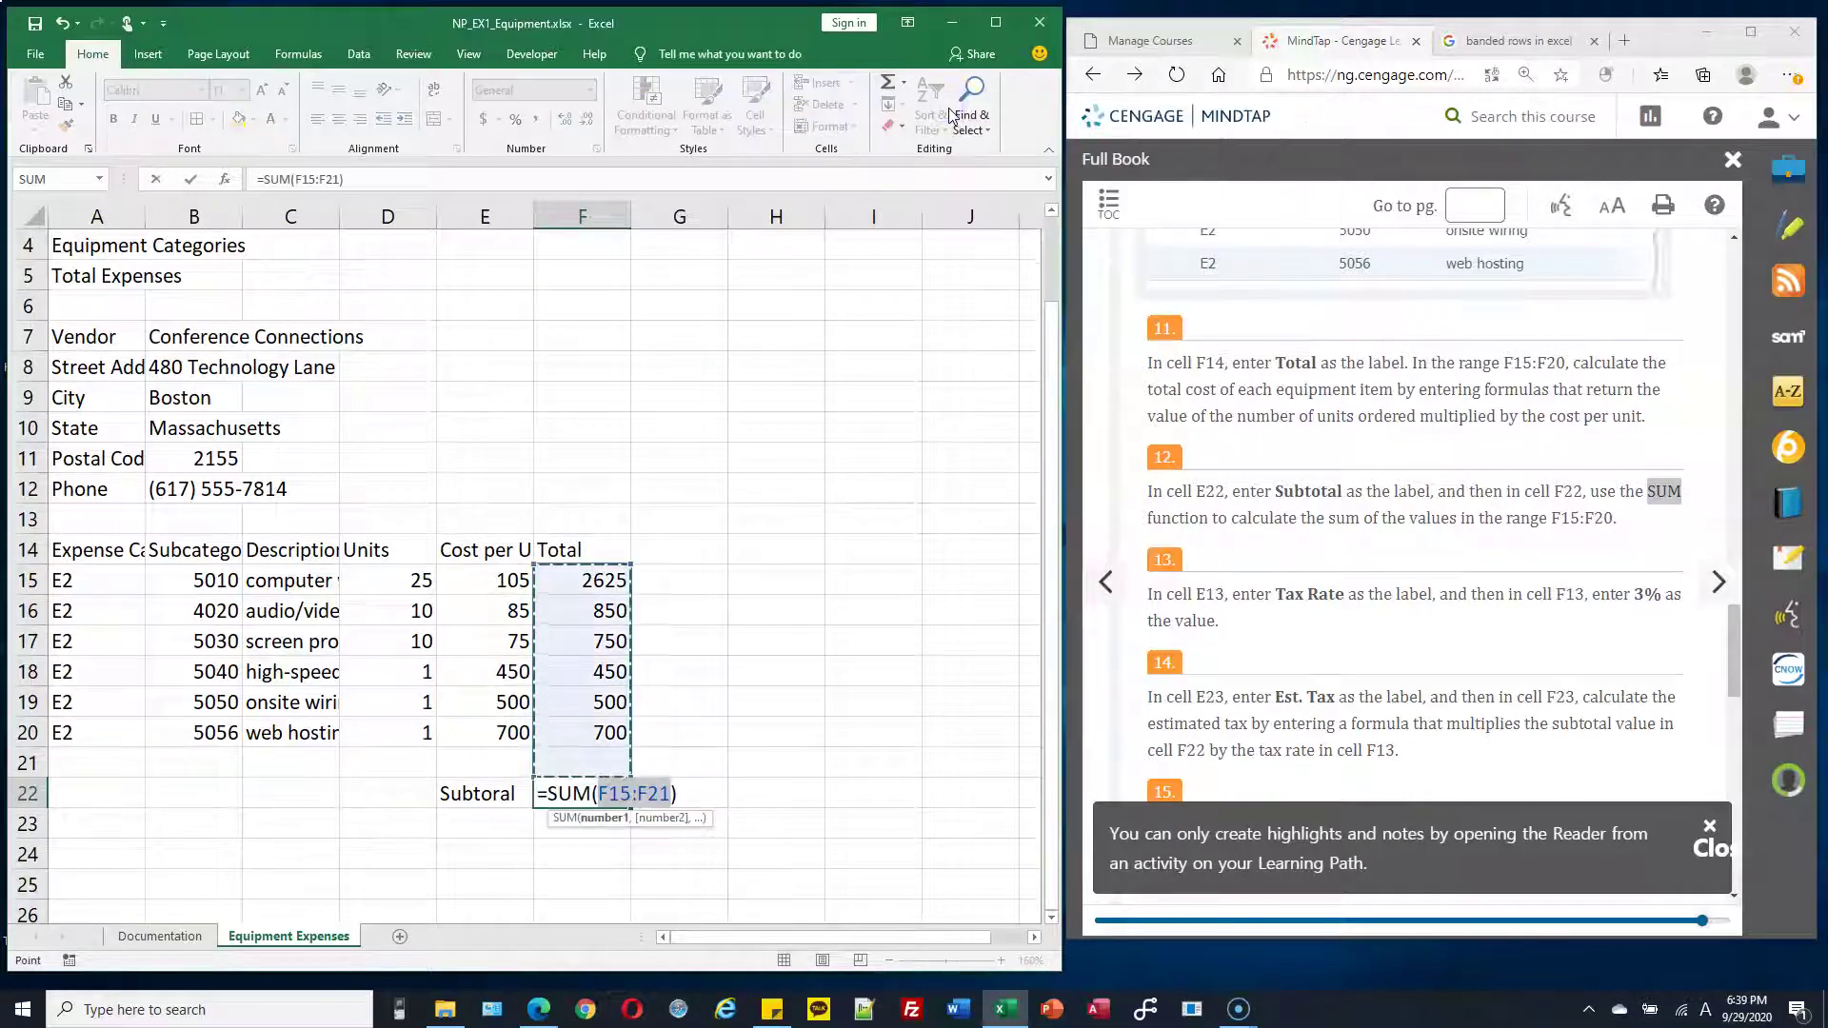
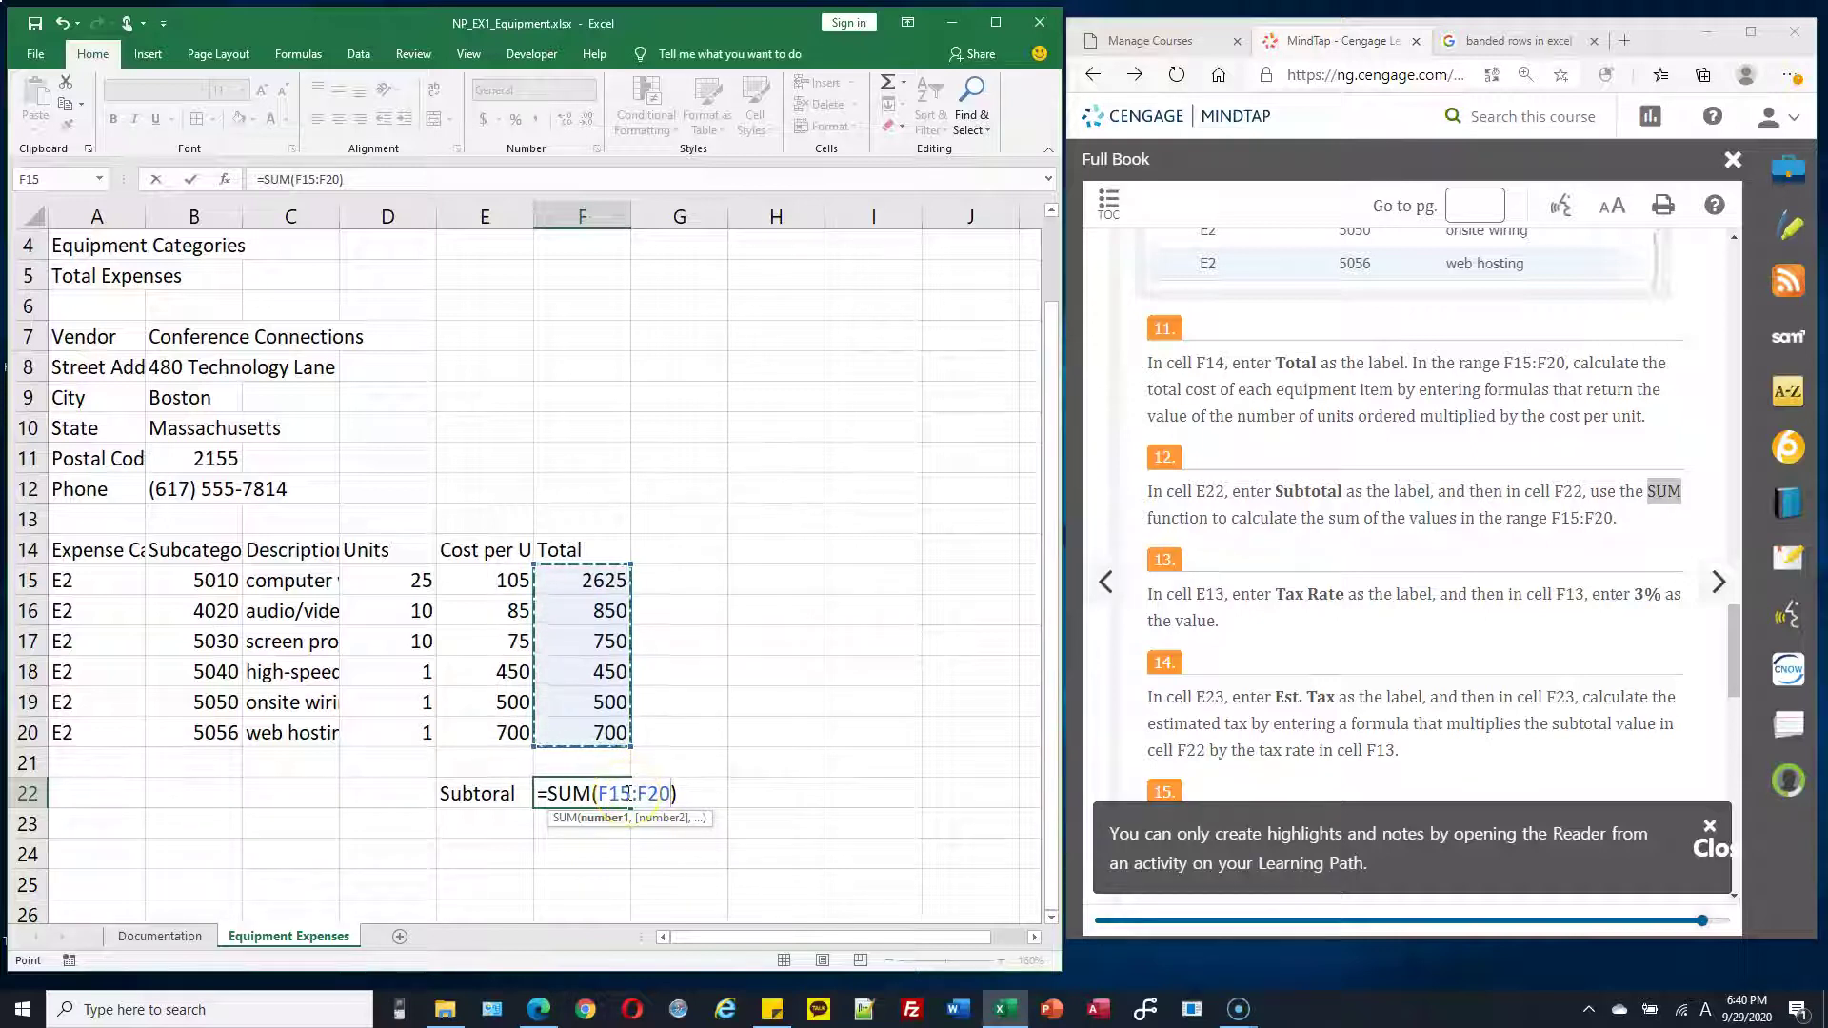
Commit =SUM(F15:F20) in F22 for a 5875 subtotal, then check it against the F15:F20 status-bar sum
key(Return)
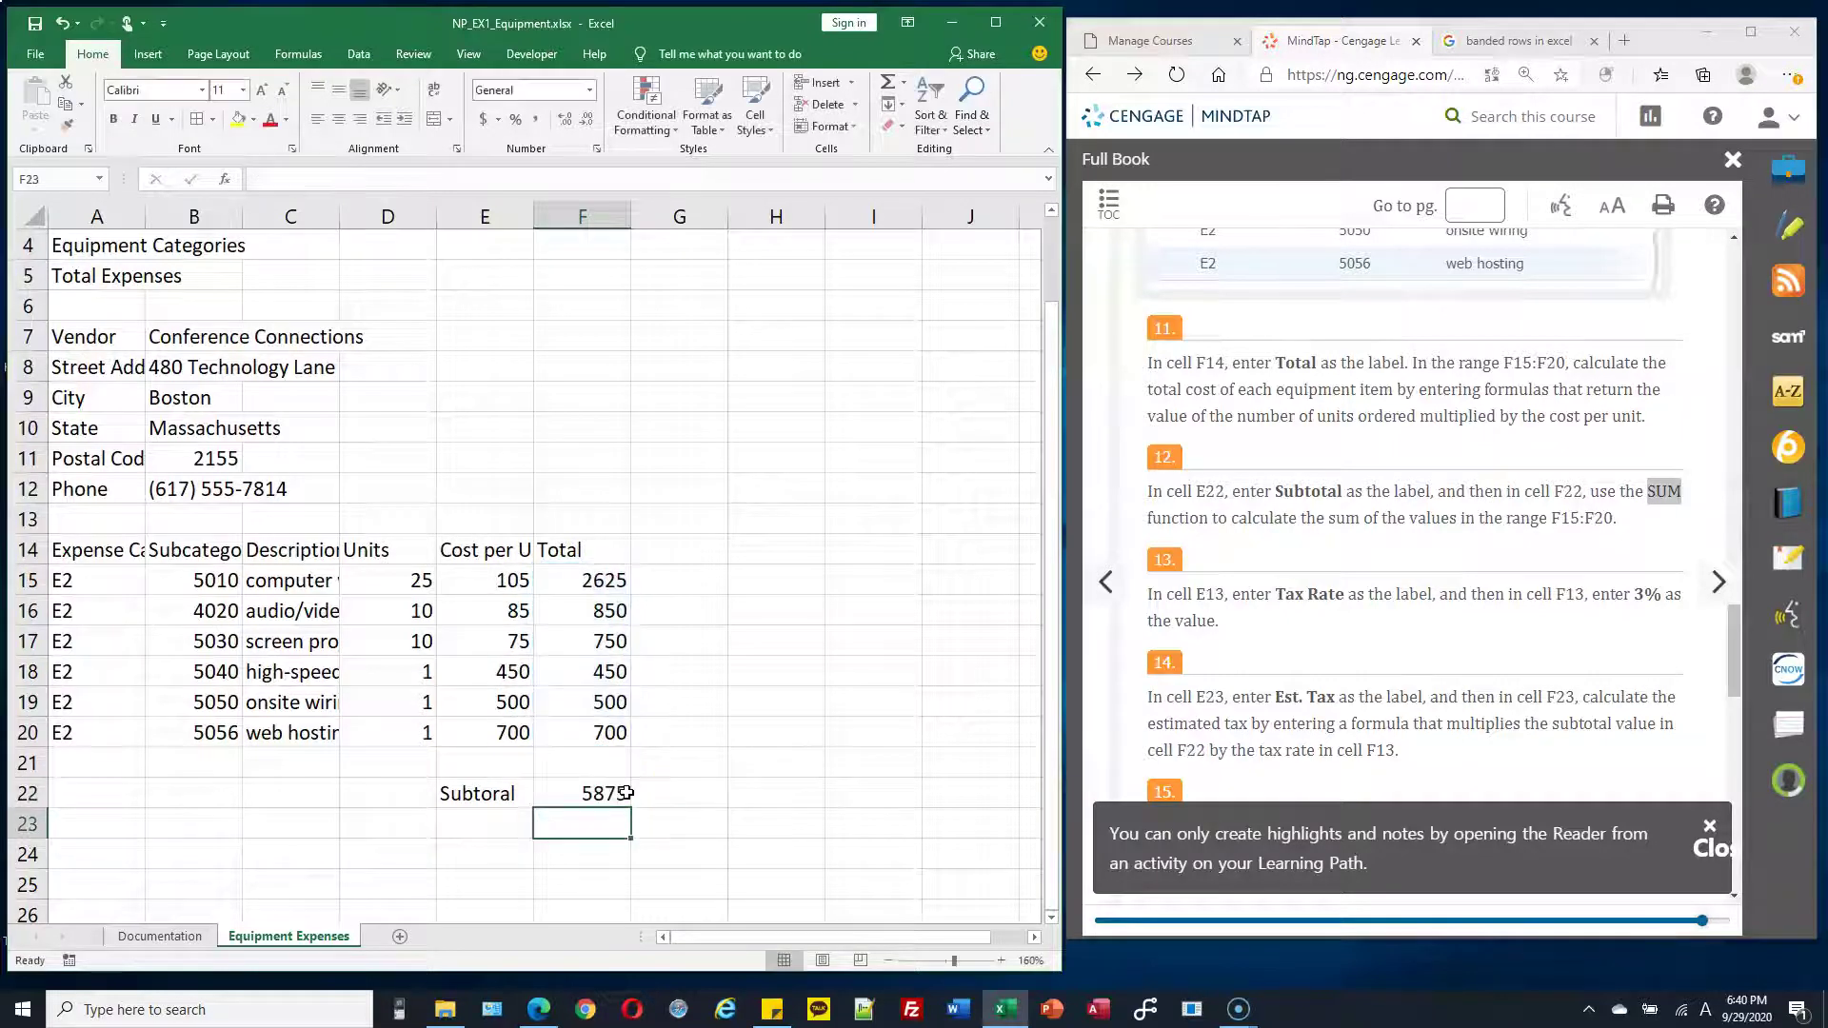
click(604, 801)
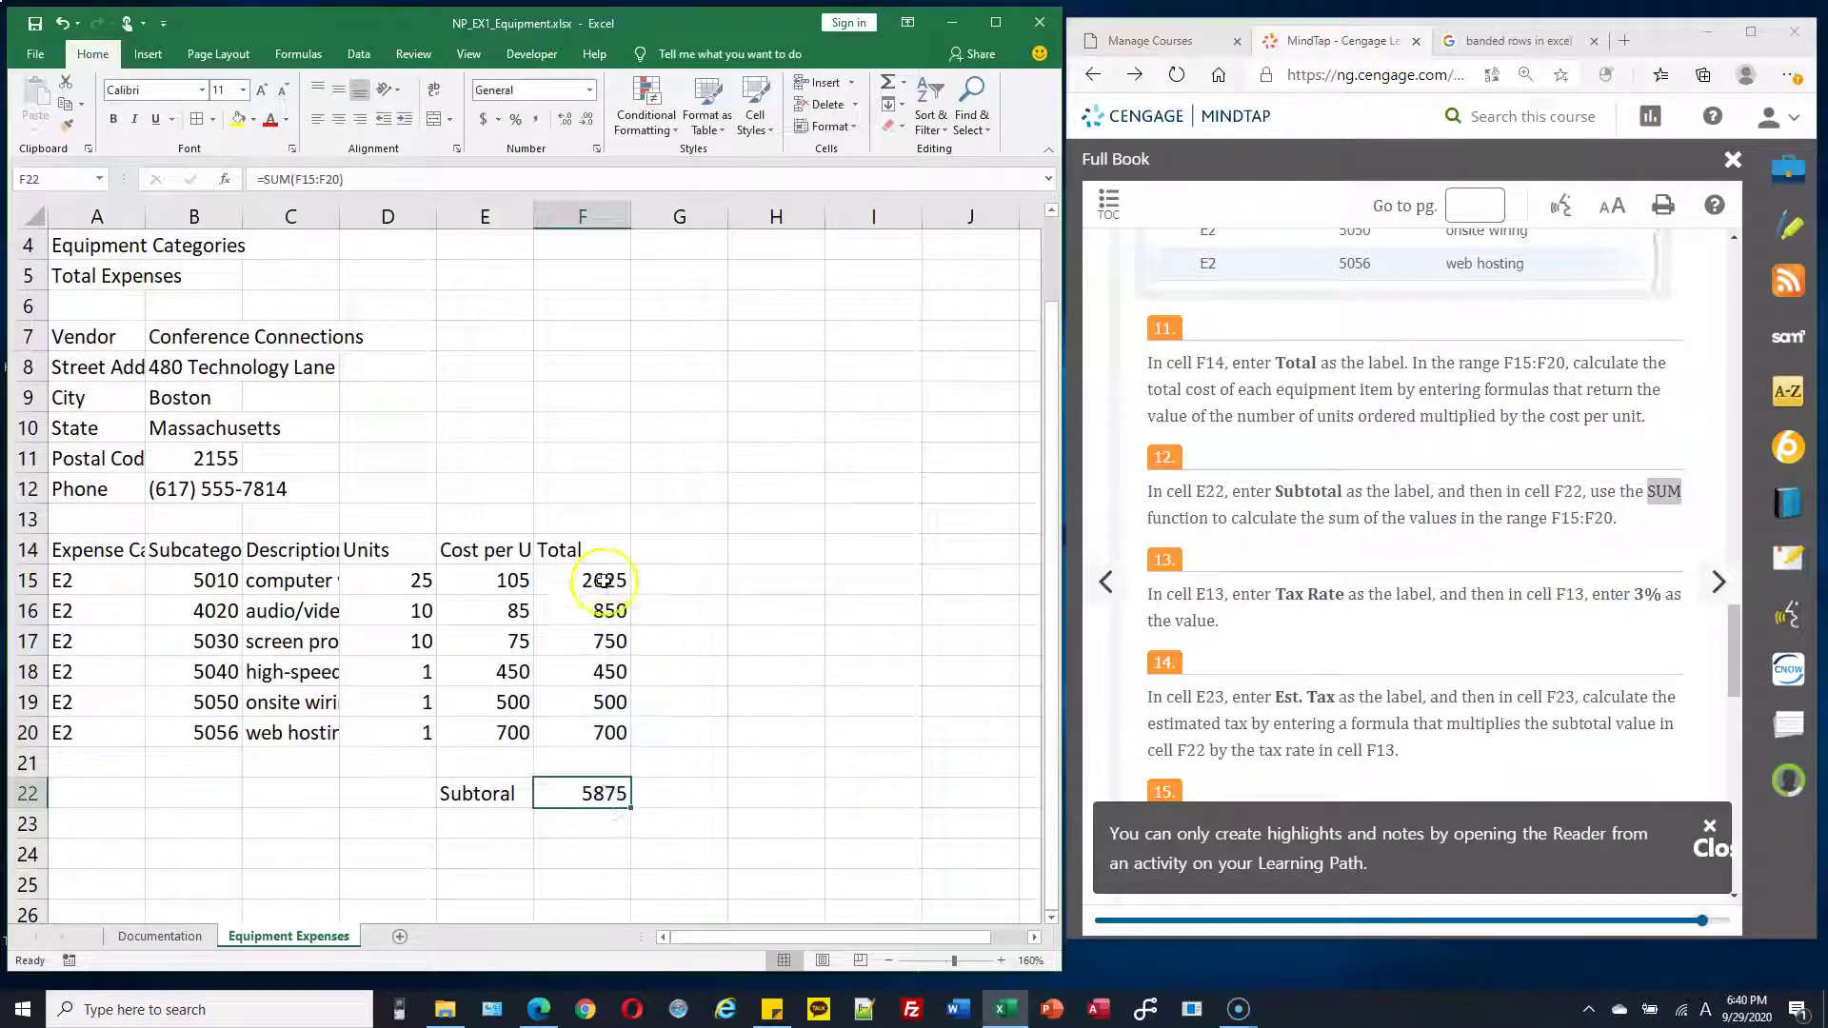
drag(604, 581, 620, 733)
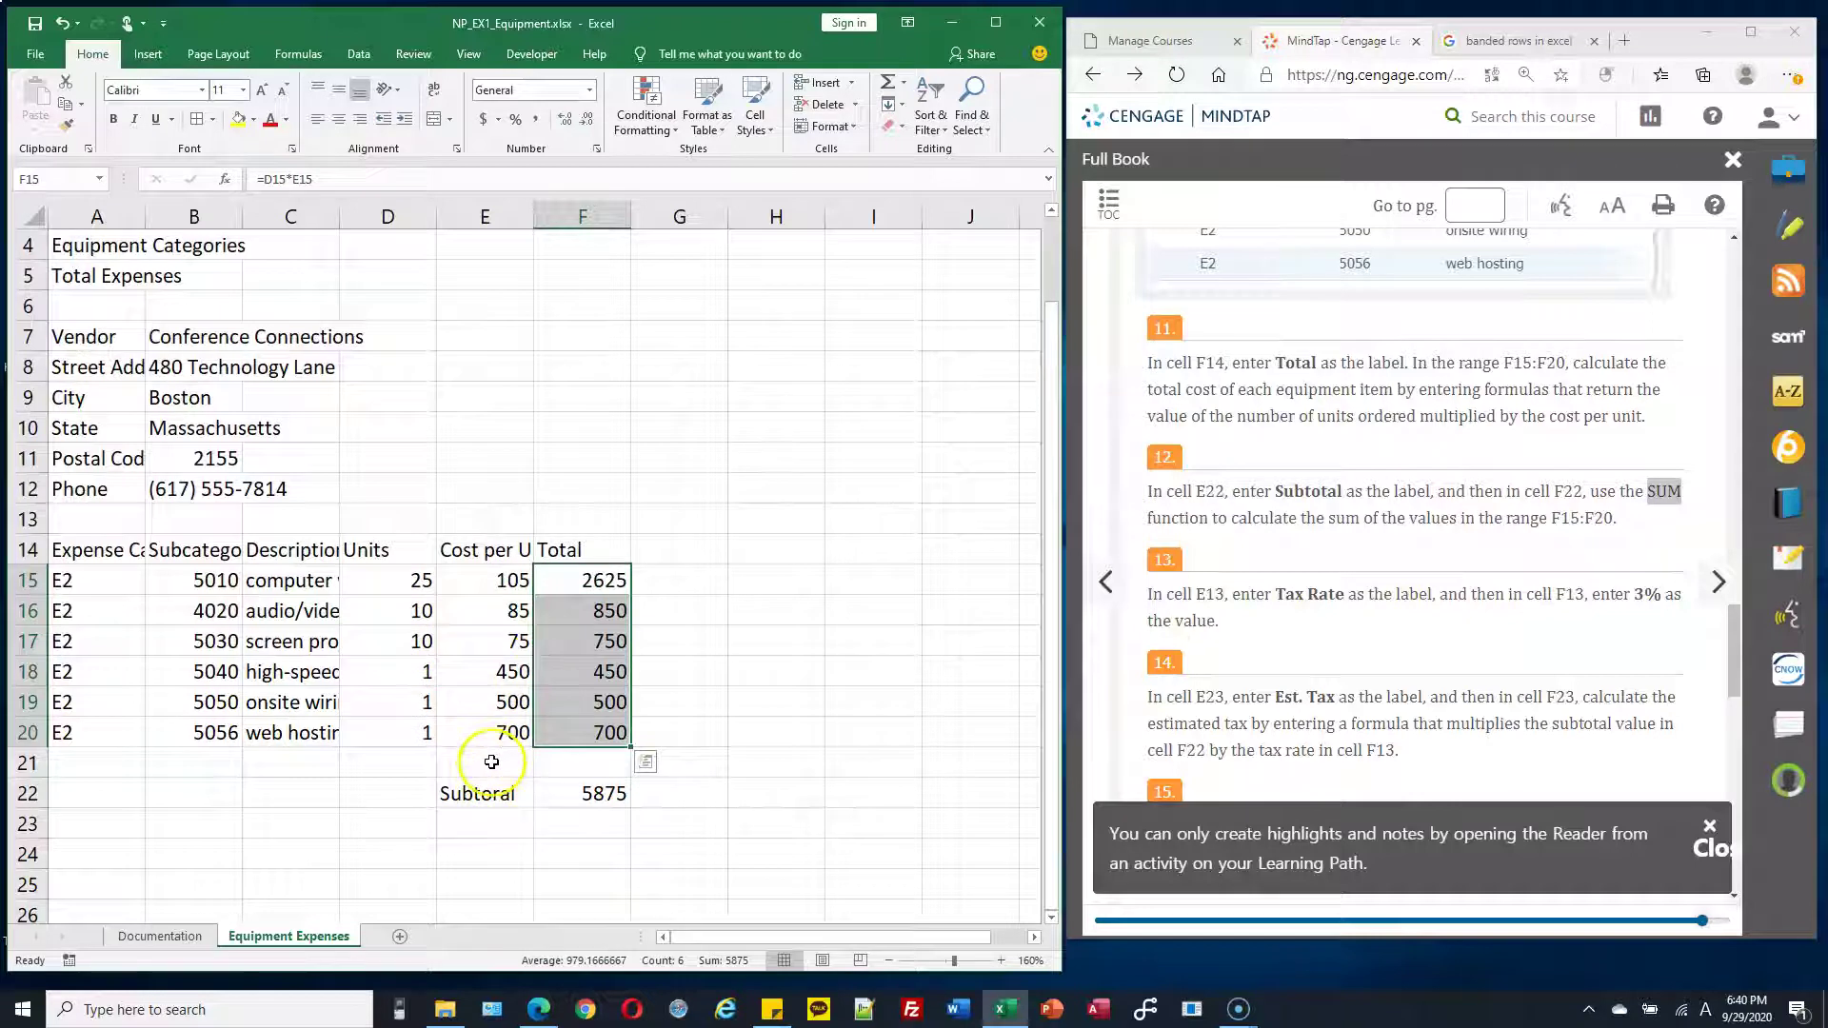
click(507, 489)
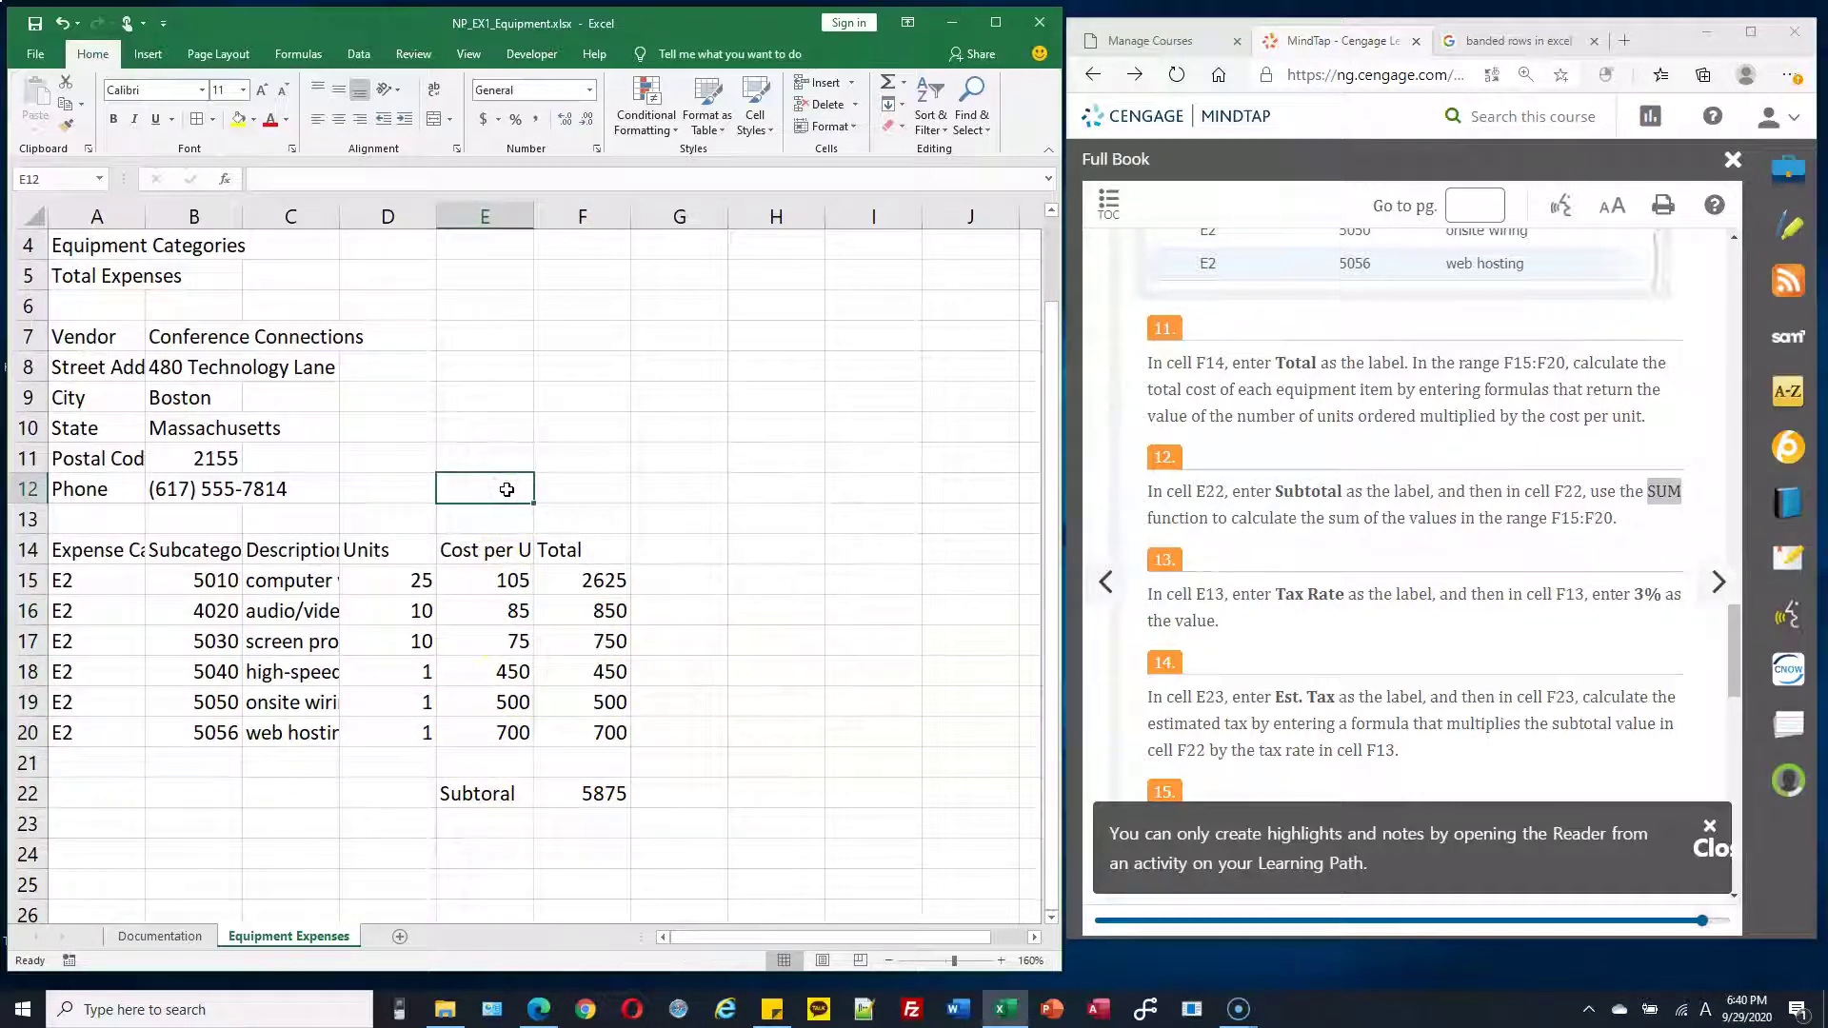
Enter the label 'Tax rate' in E13 and the value 3% in F13
click(493, 517)
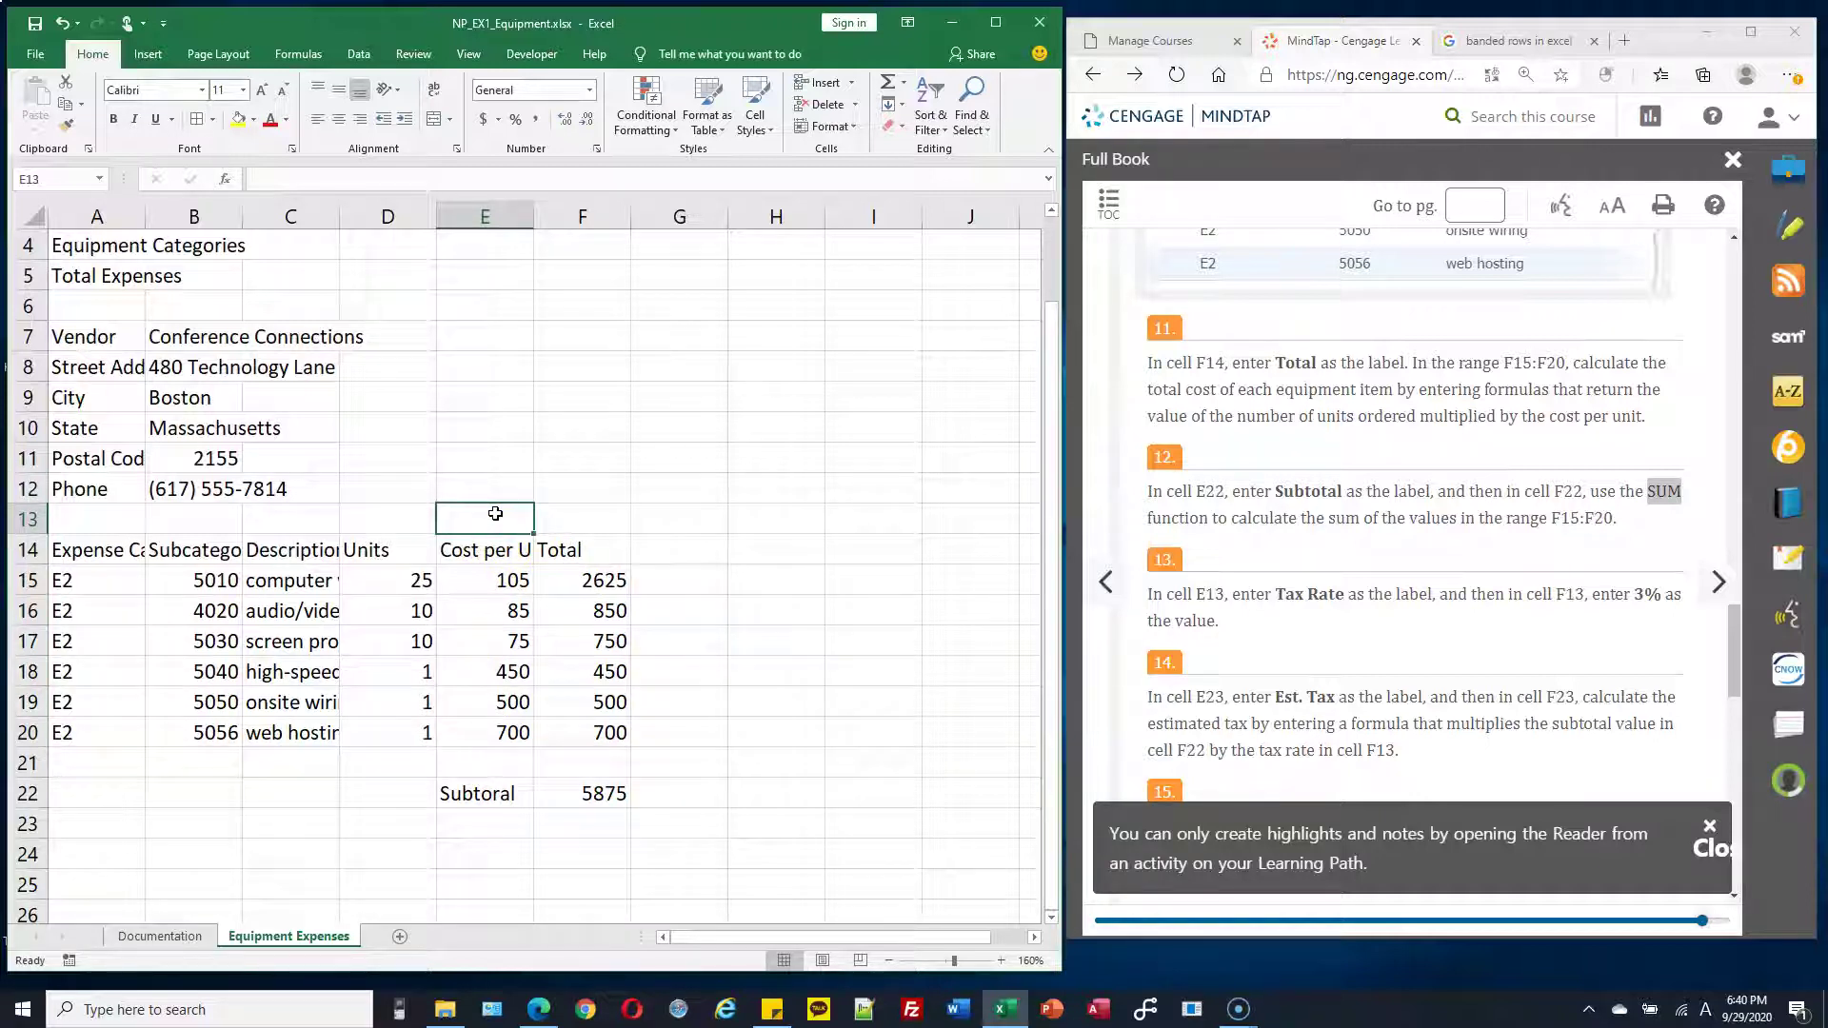
text(Tax)
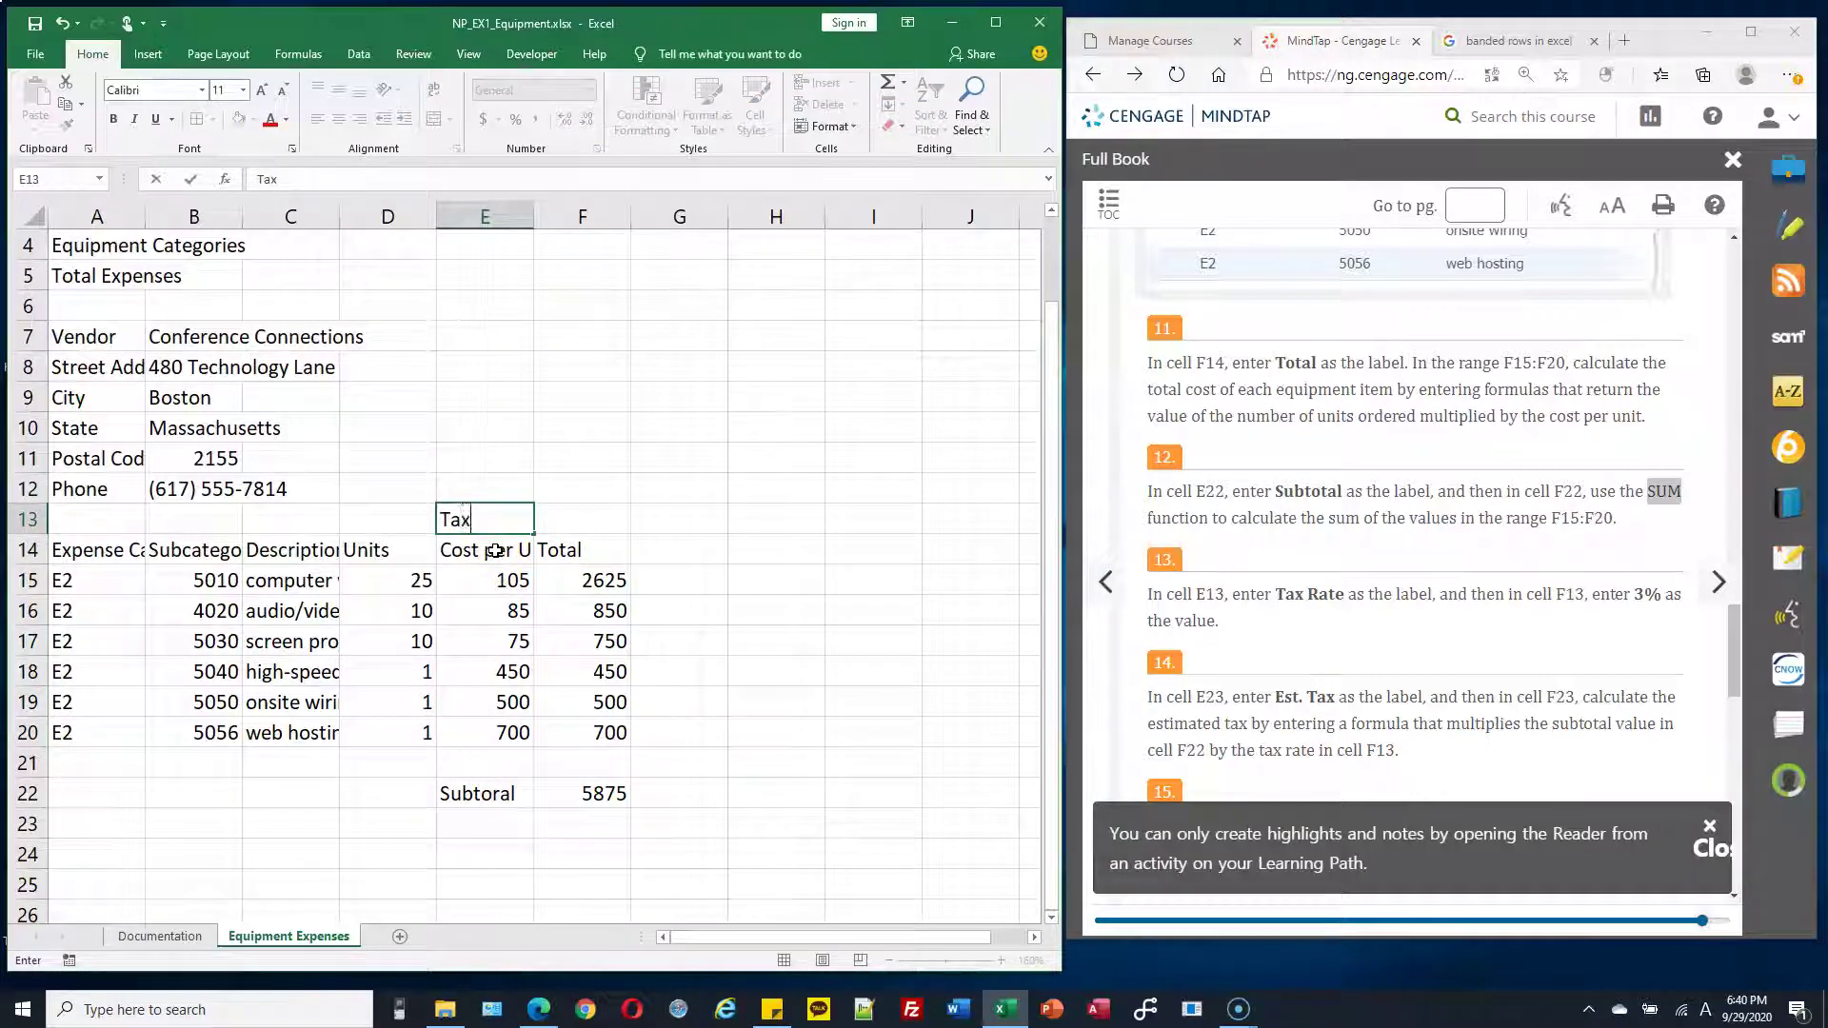
text( rat)
key(BackSpace)
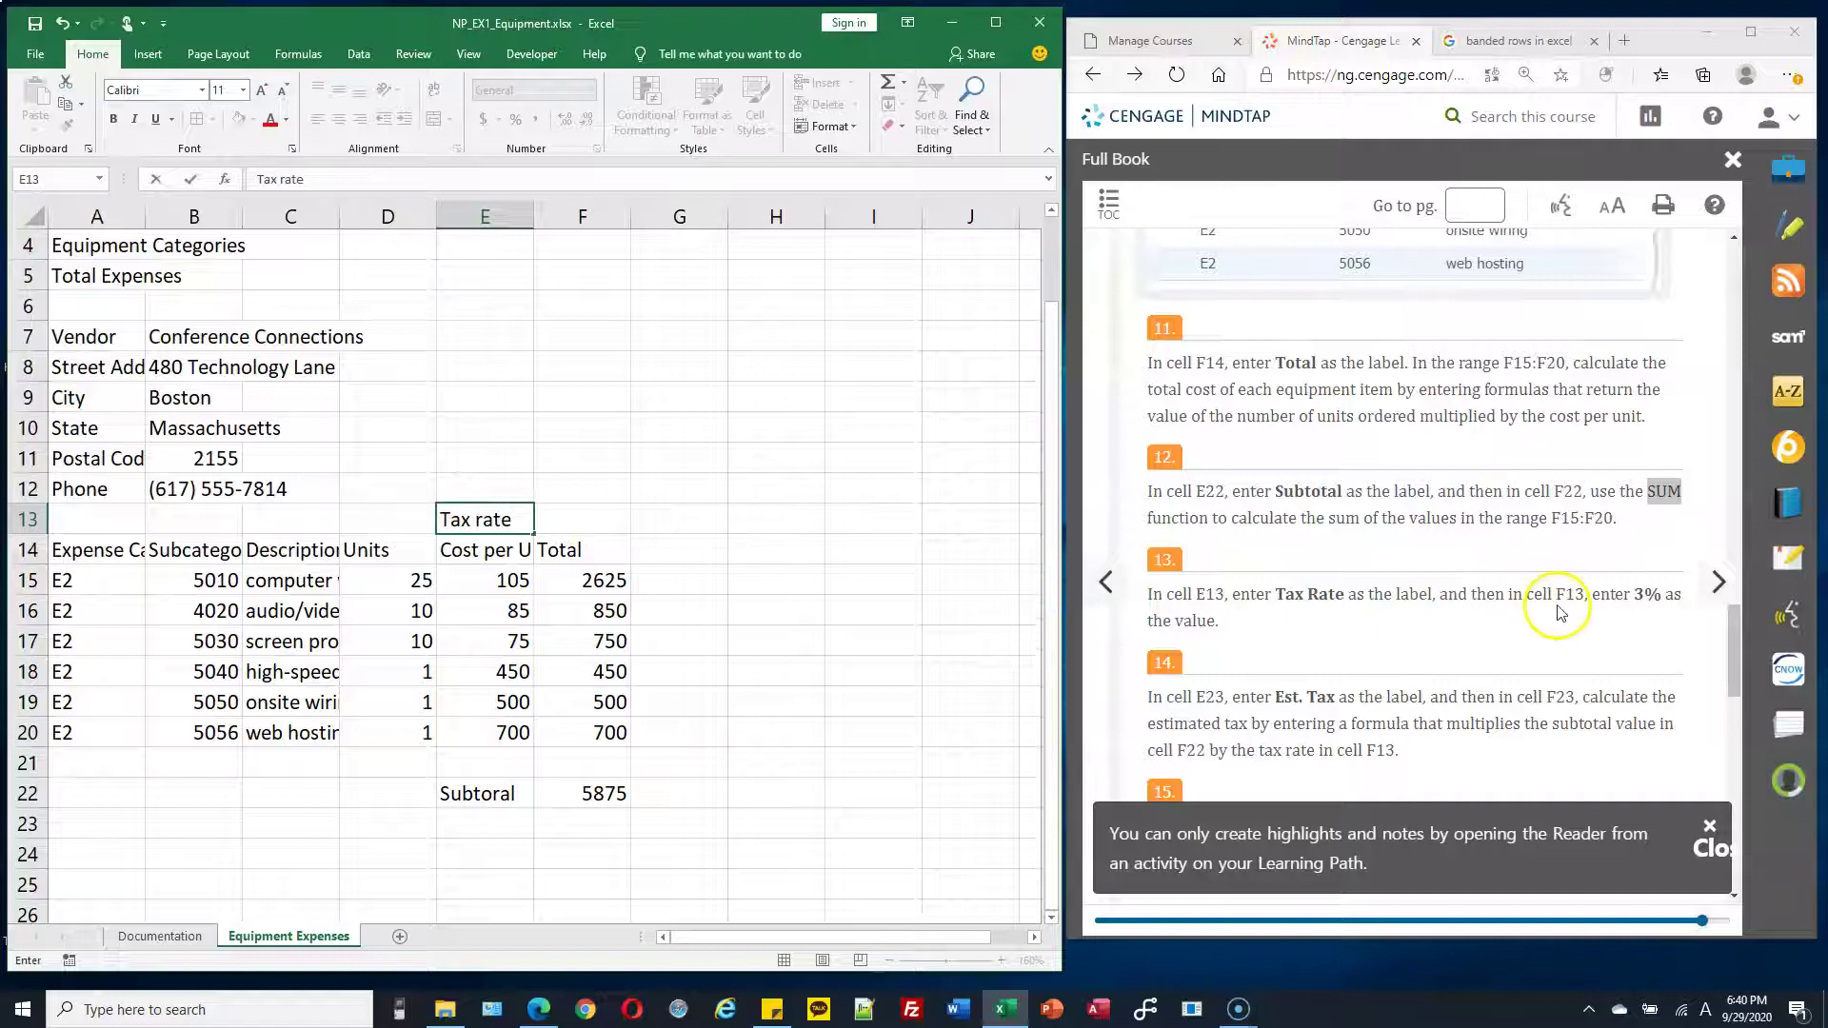
click(614, 519)
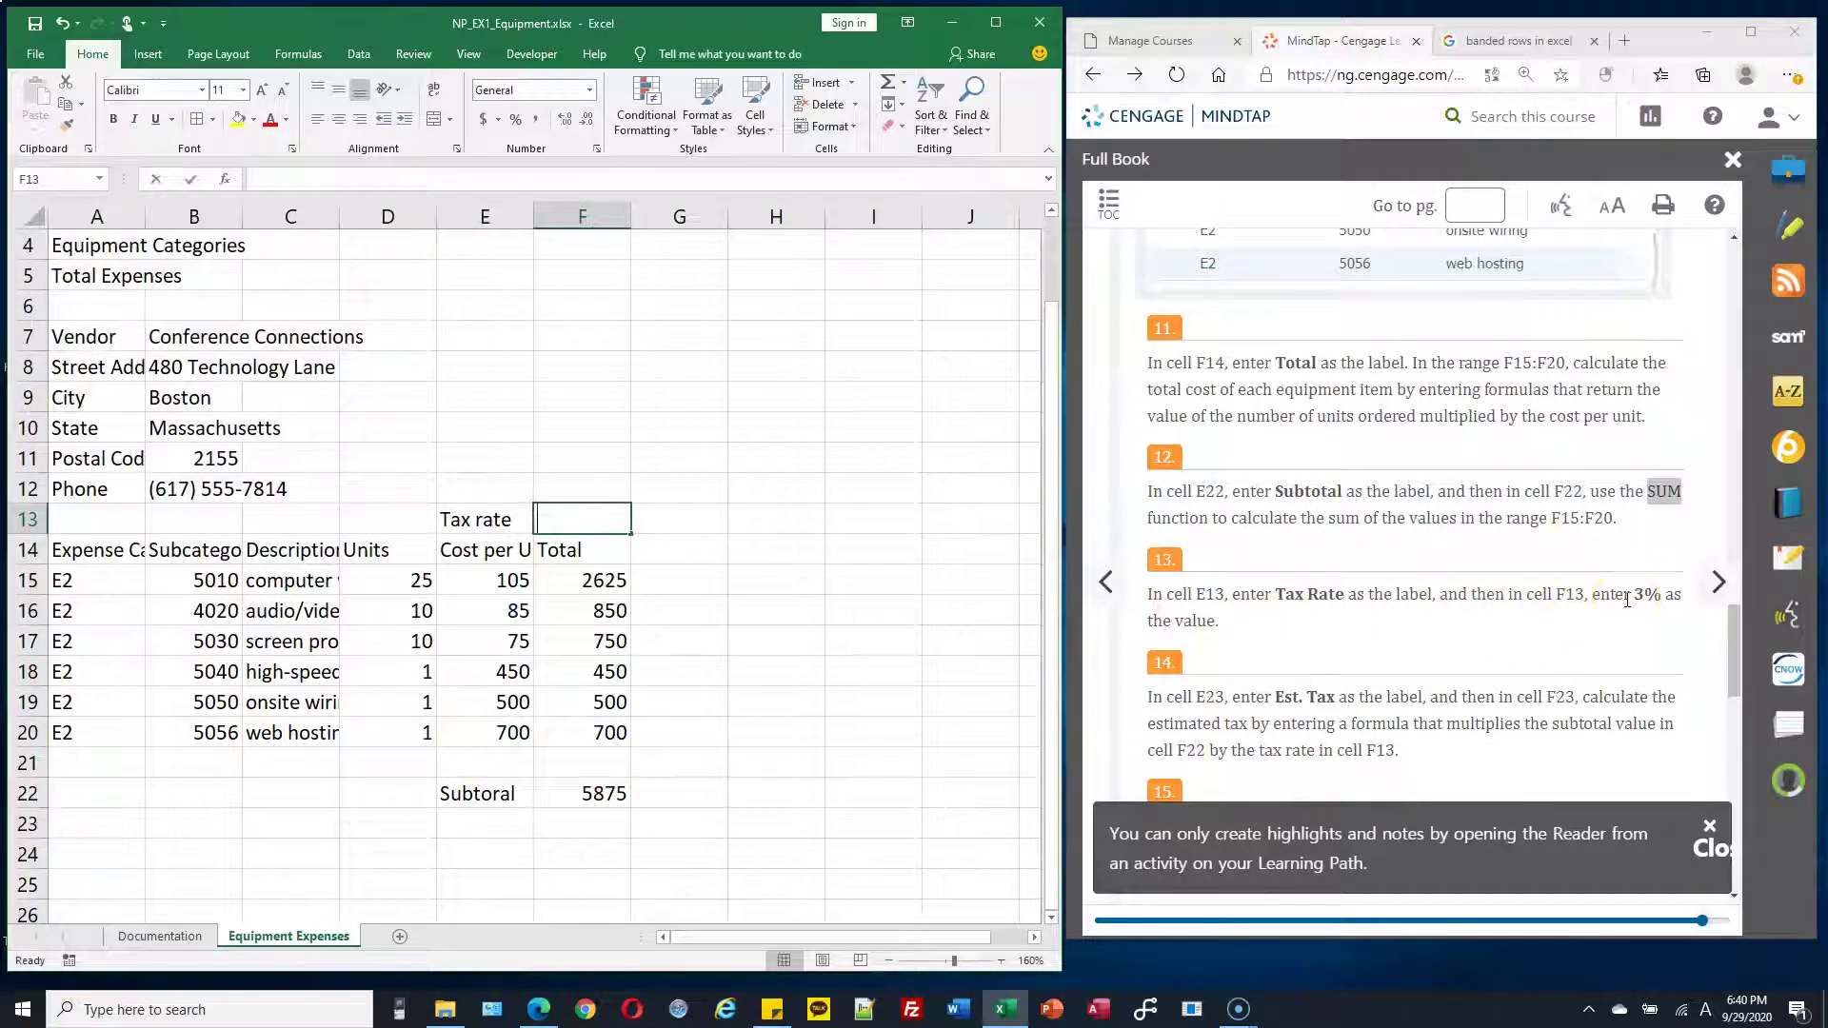
text(3%)
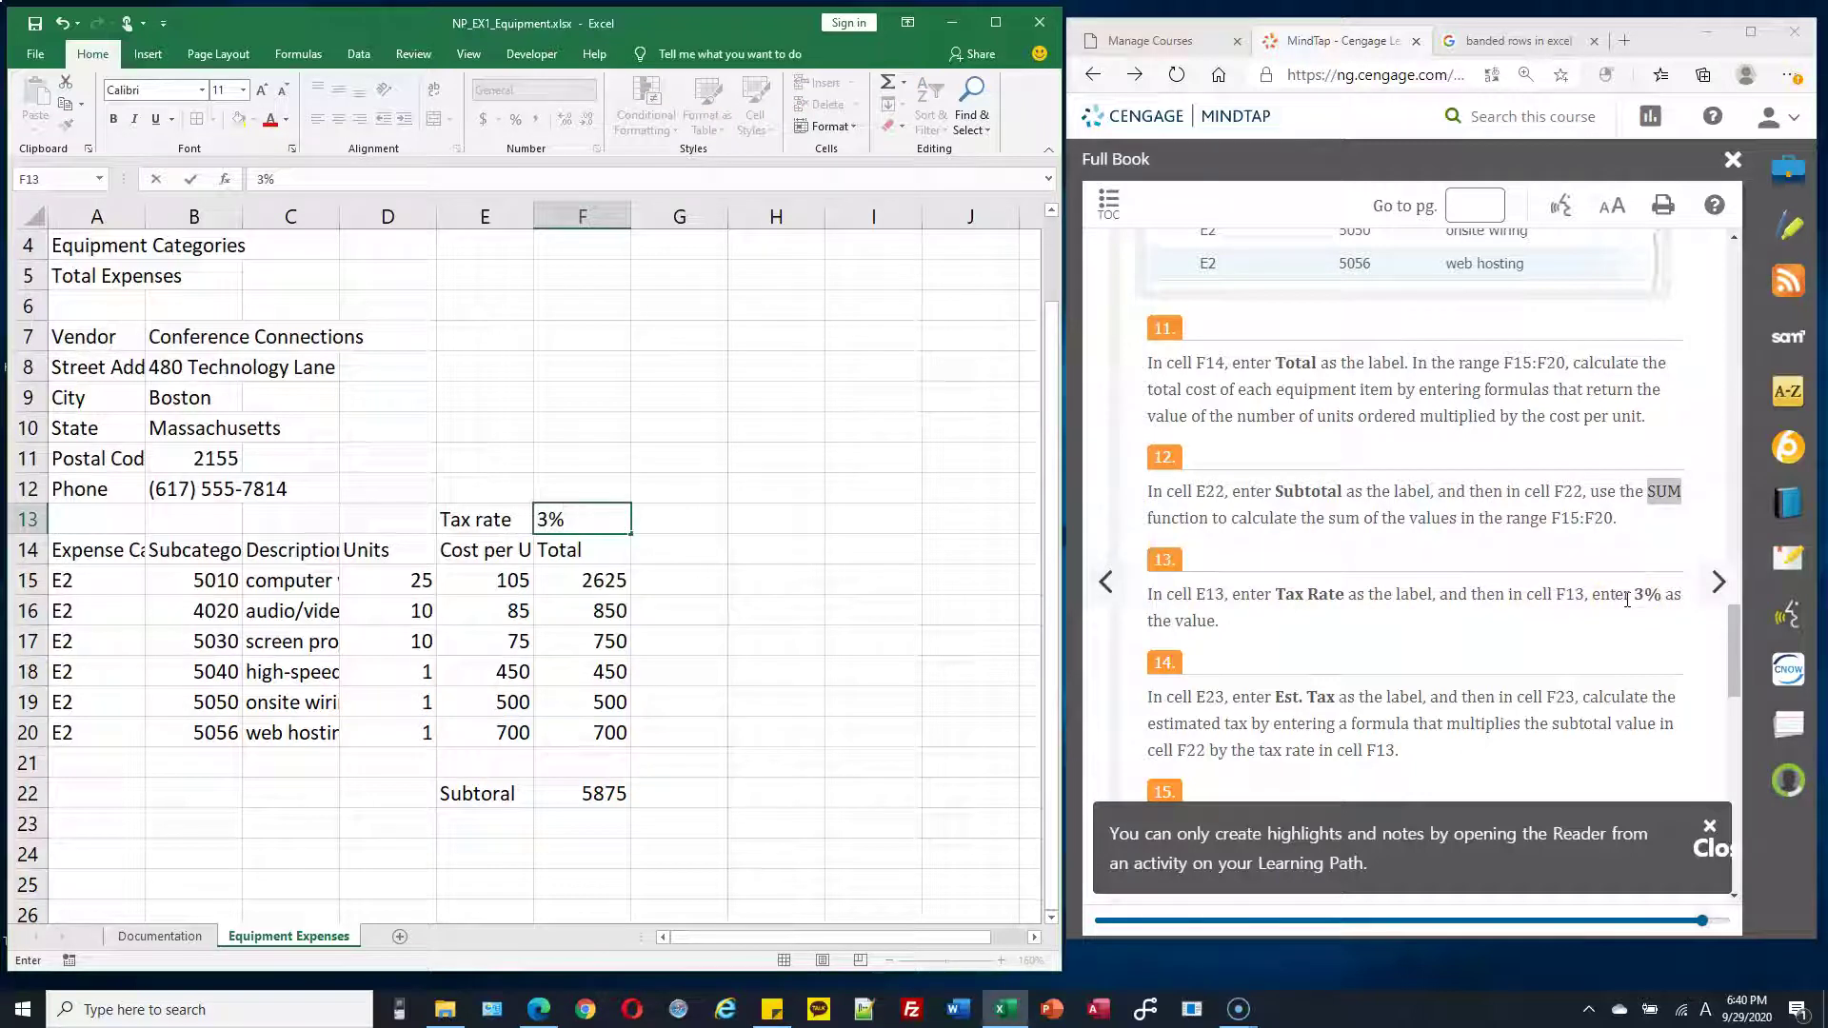
key(Return)
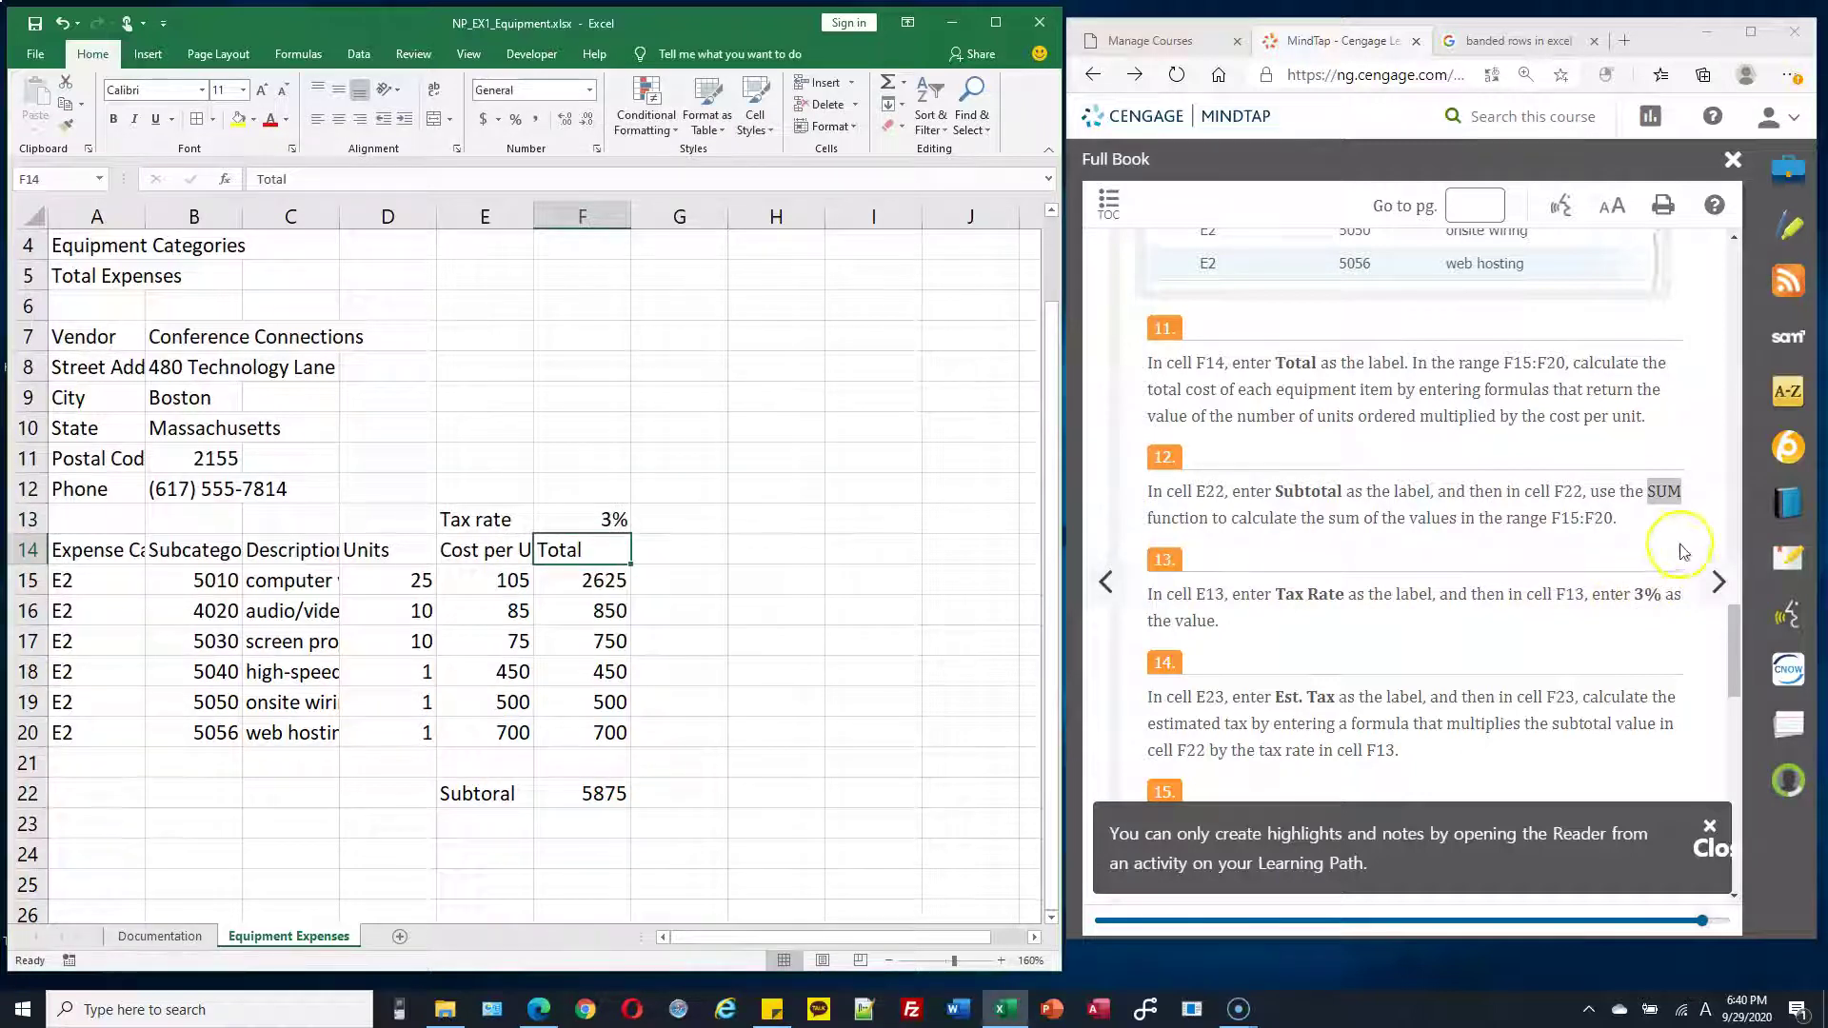
Type the label 'Est. Tax' into E23, below the Subtotal row
click(614, 519)
click(607, 581)
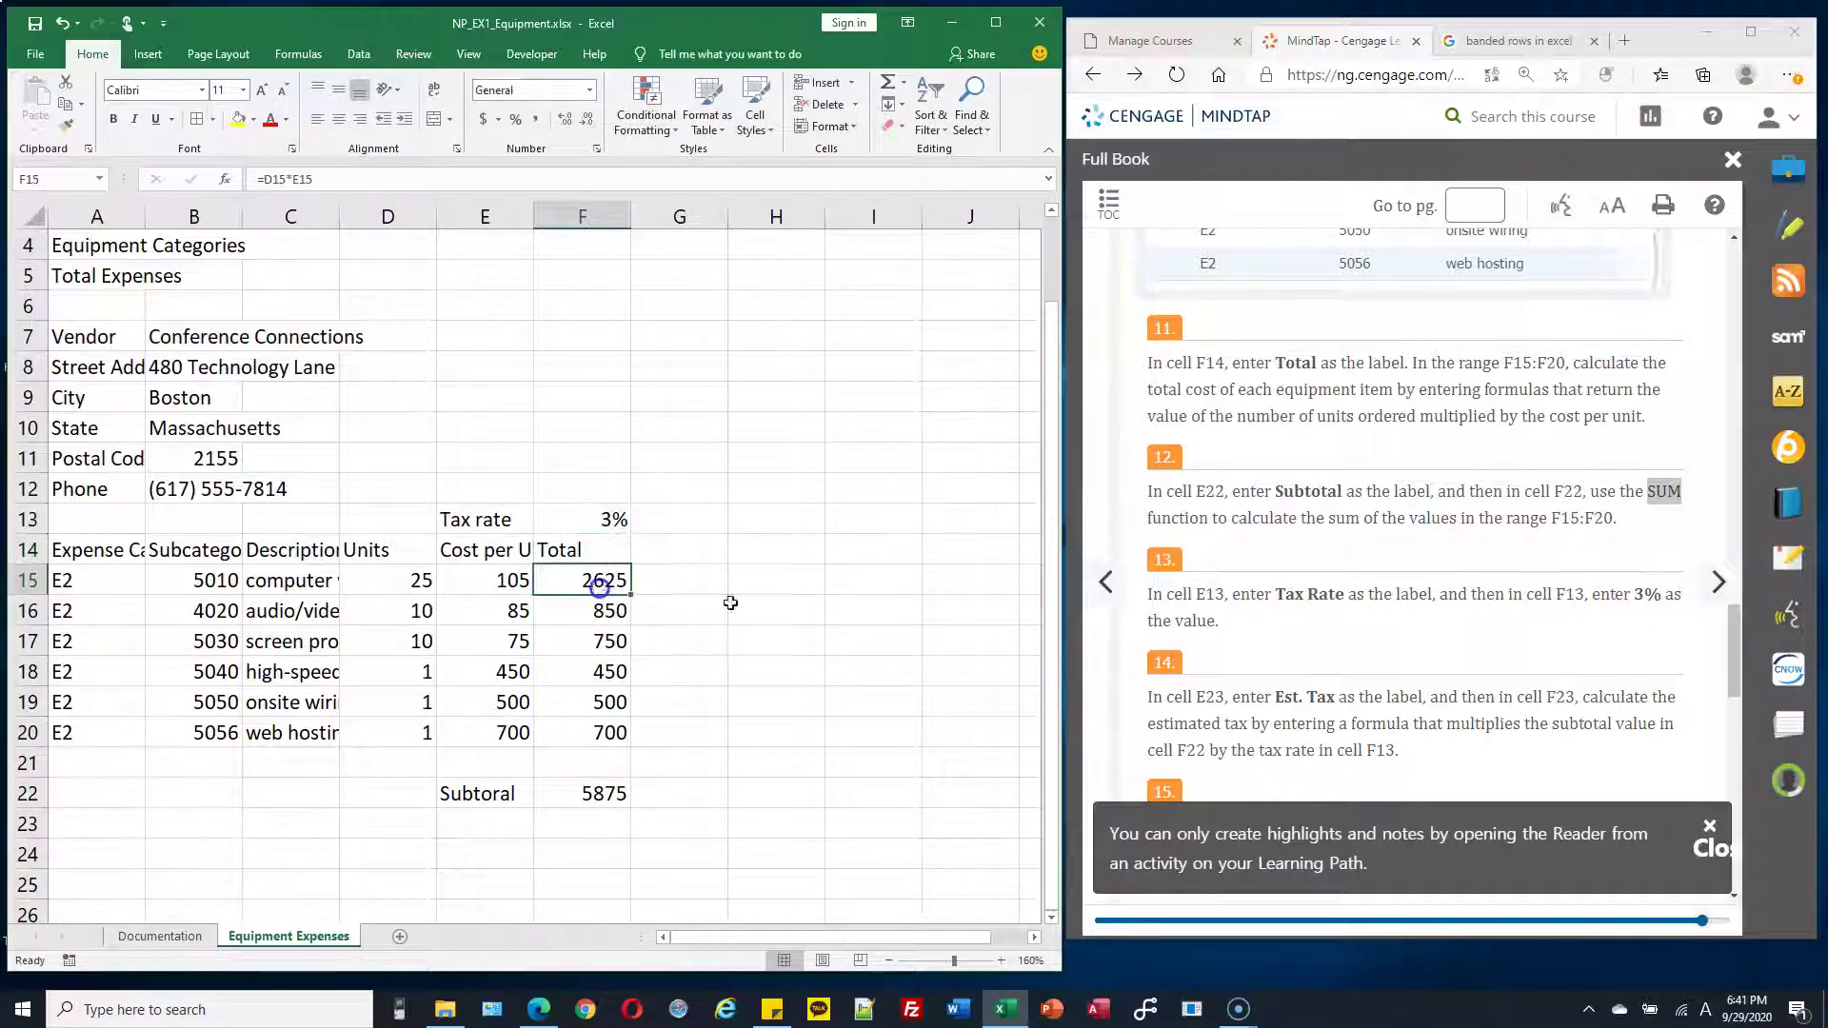
scroll(1569, 641, down, 2)
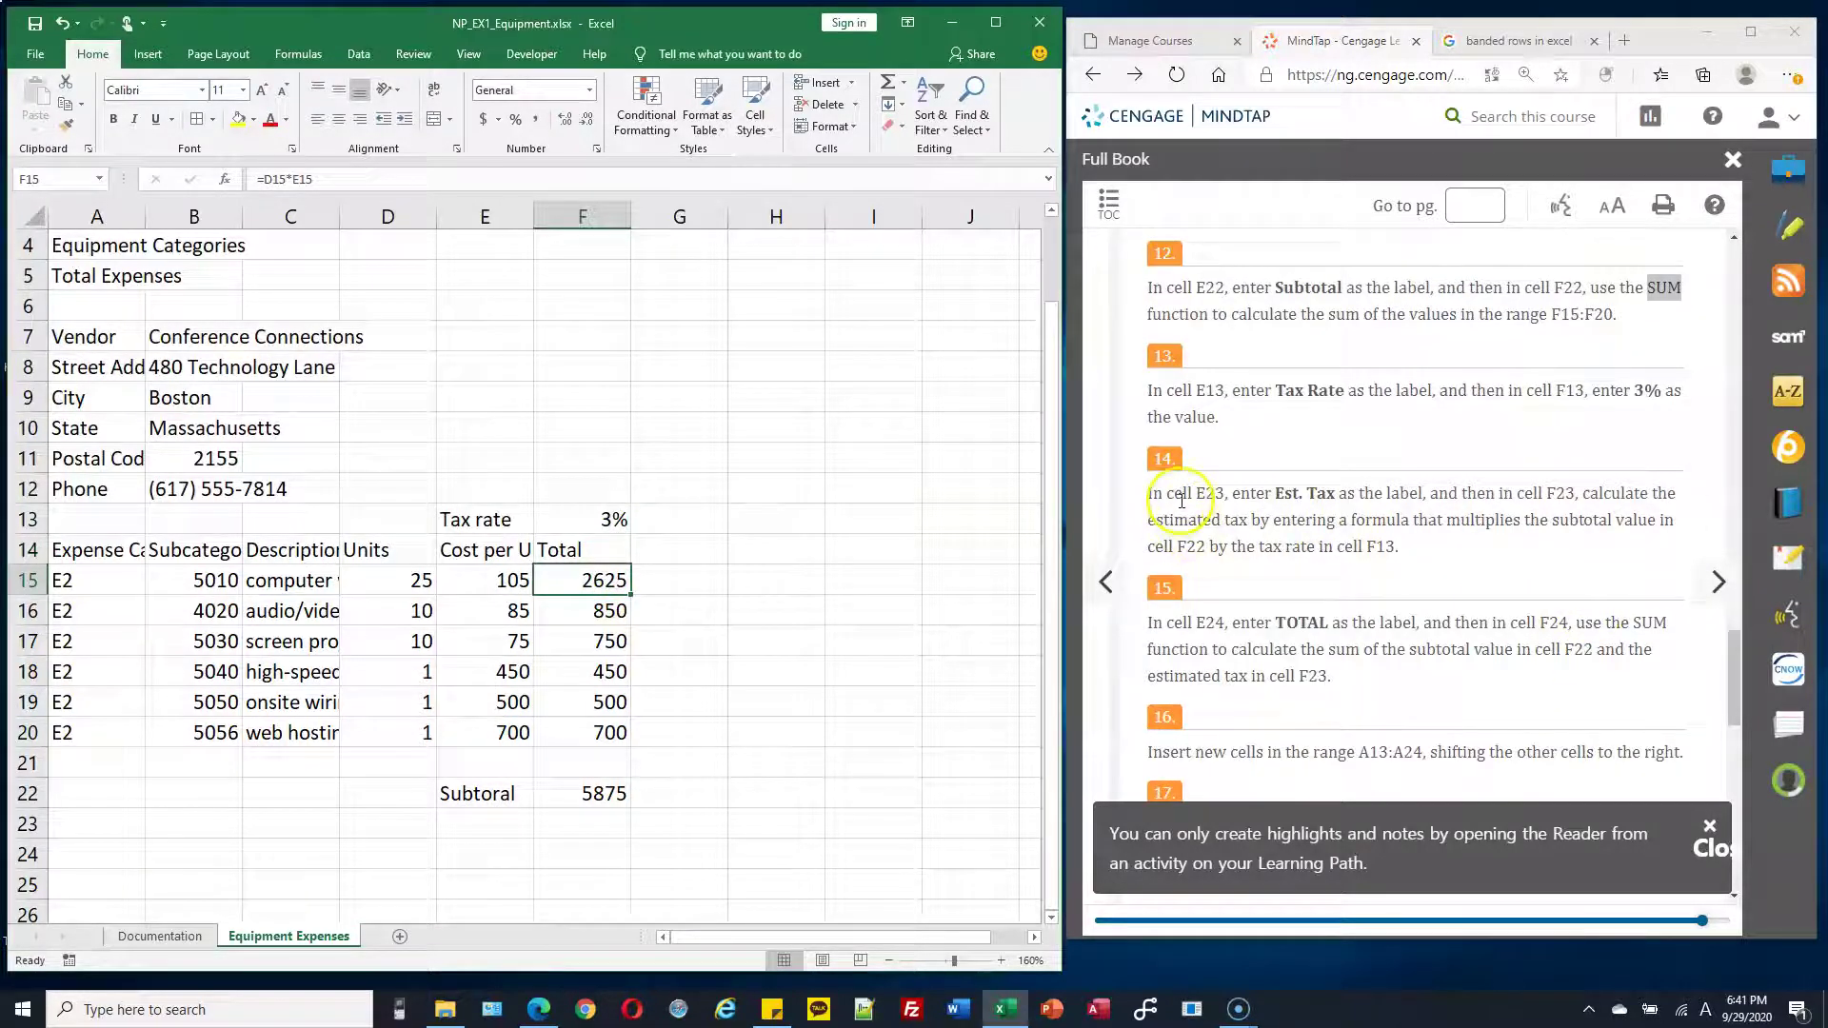
scroll(1200, 515, down, 2)
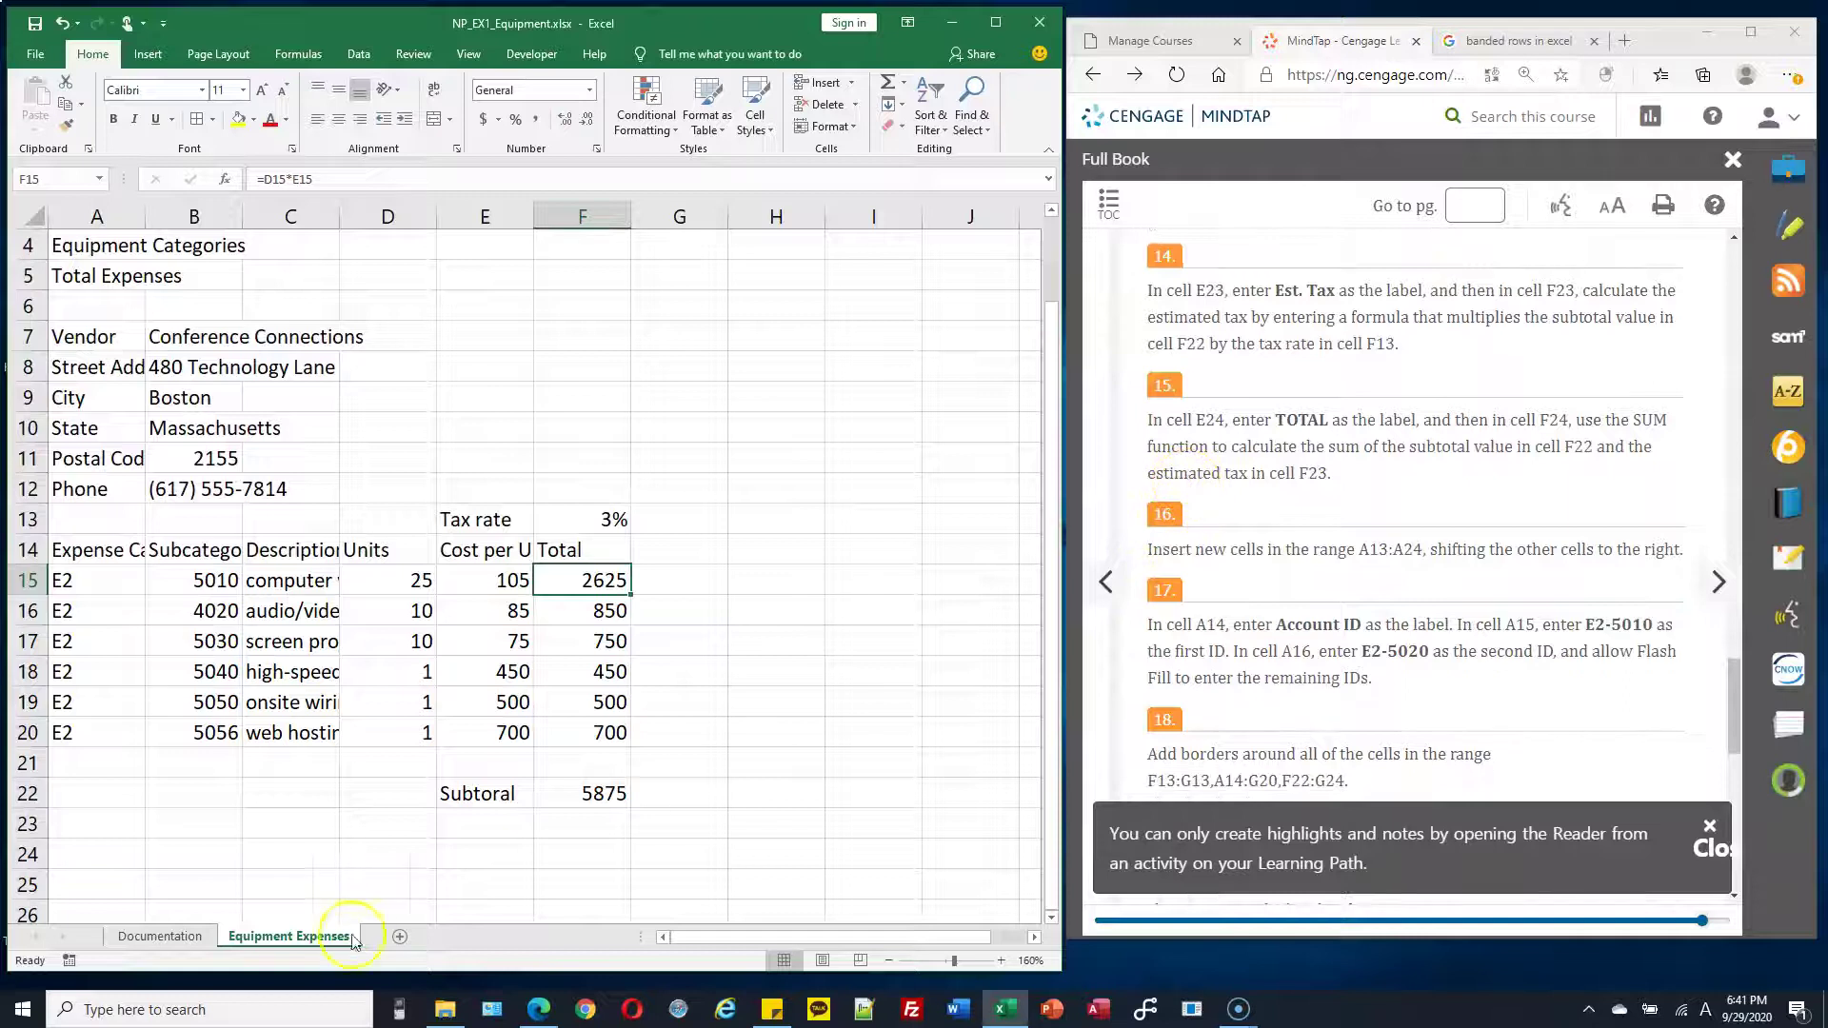
click(488, 826)
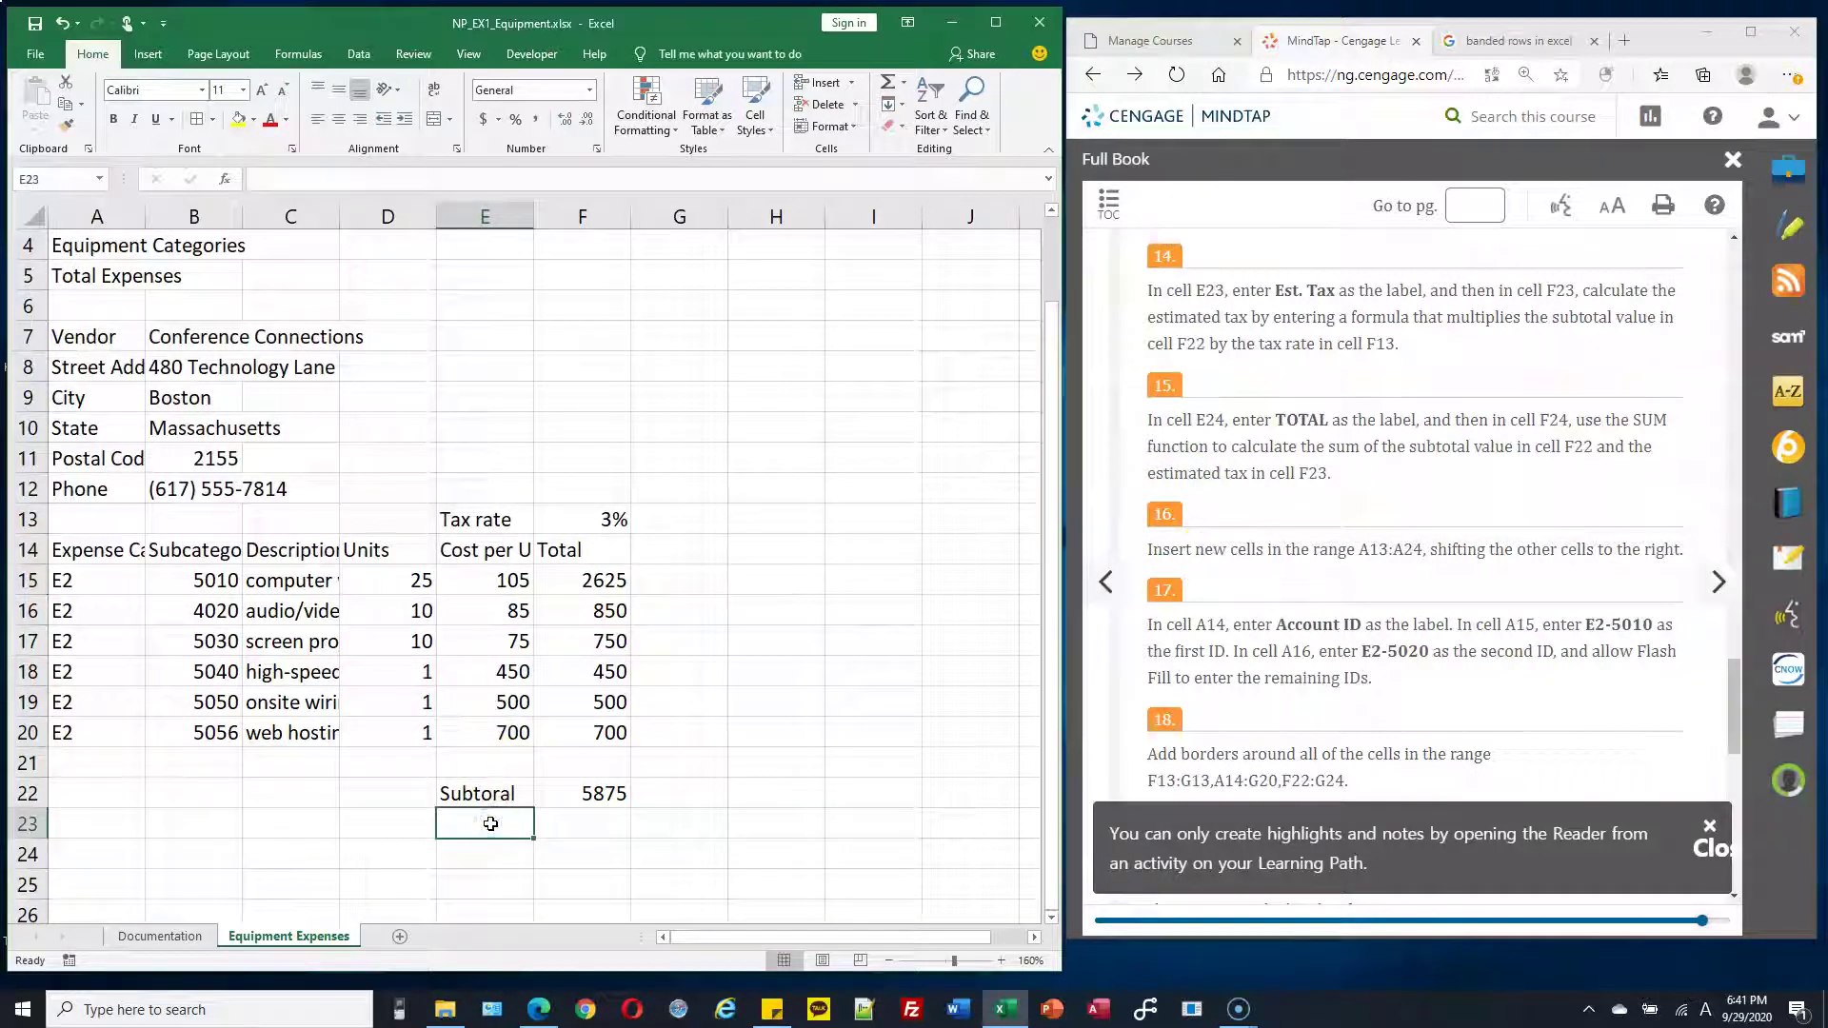
text(Est)
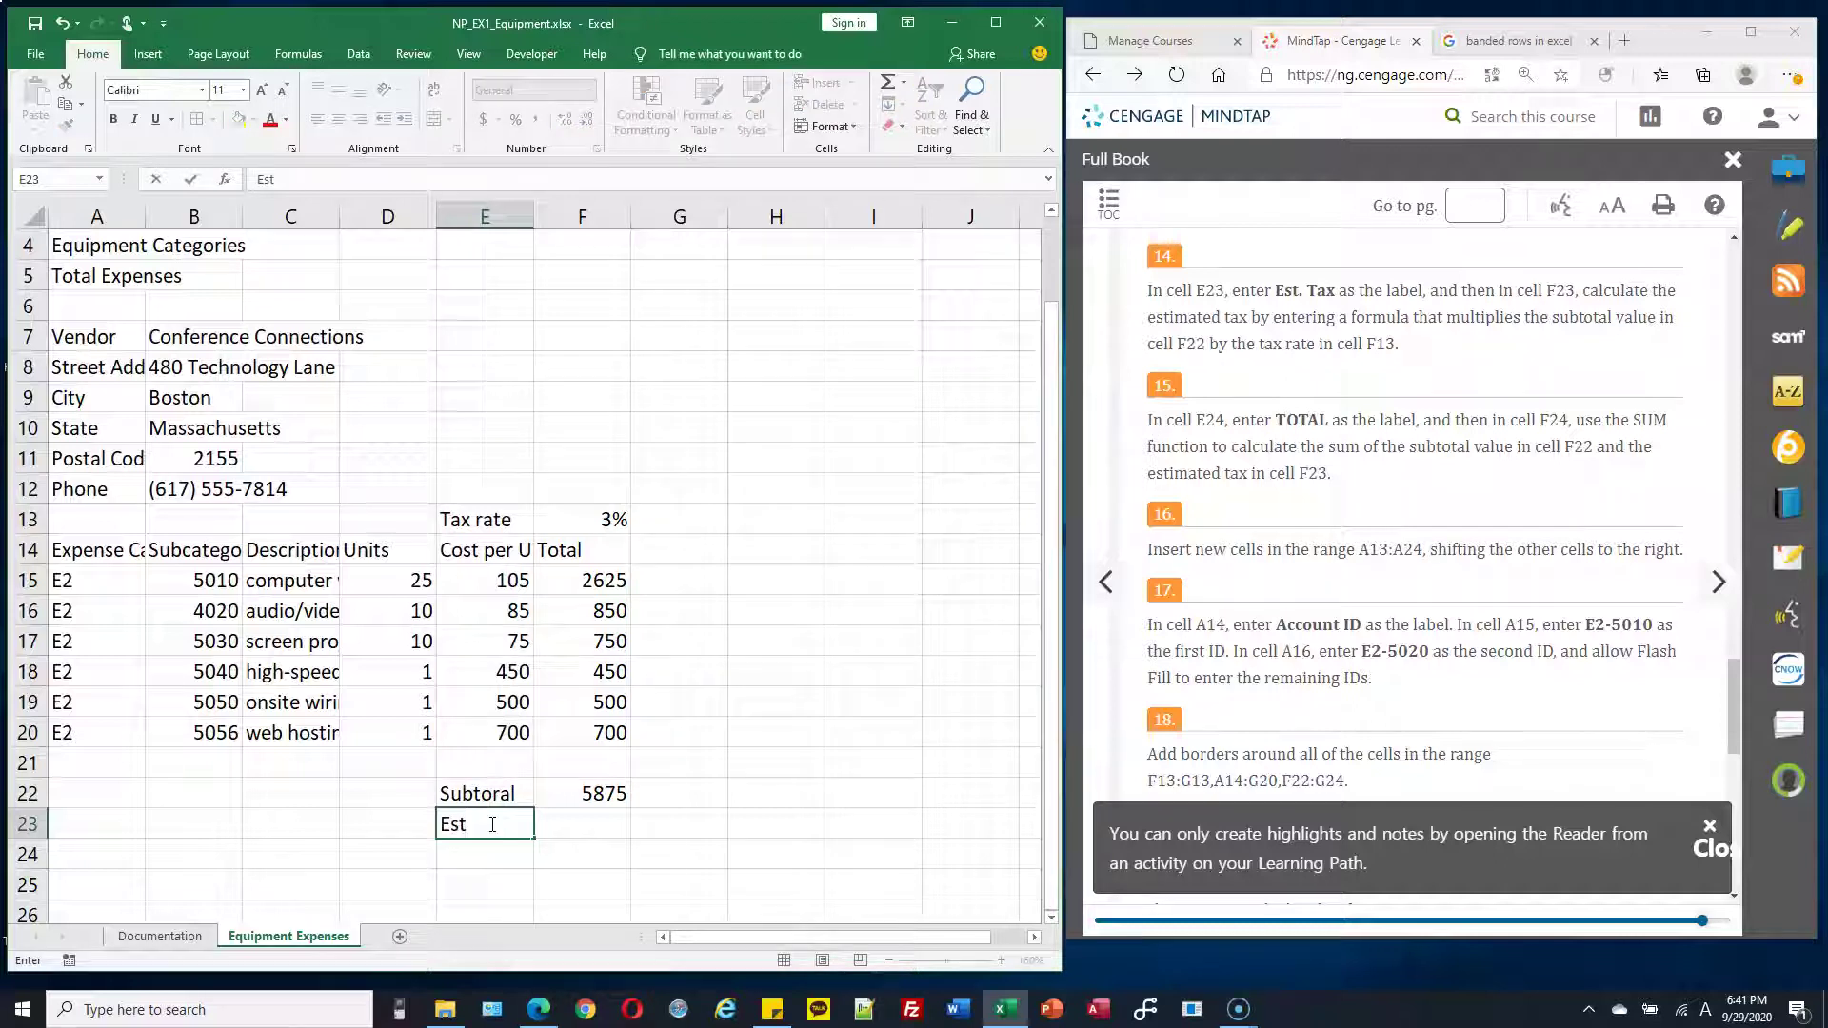
text(. ta)
click(601, 821)
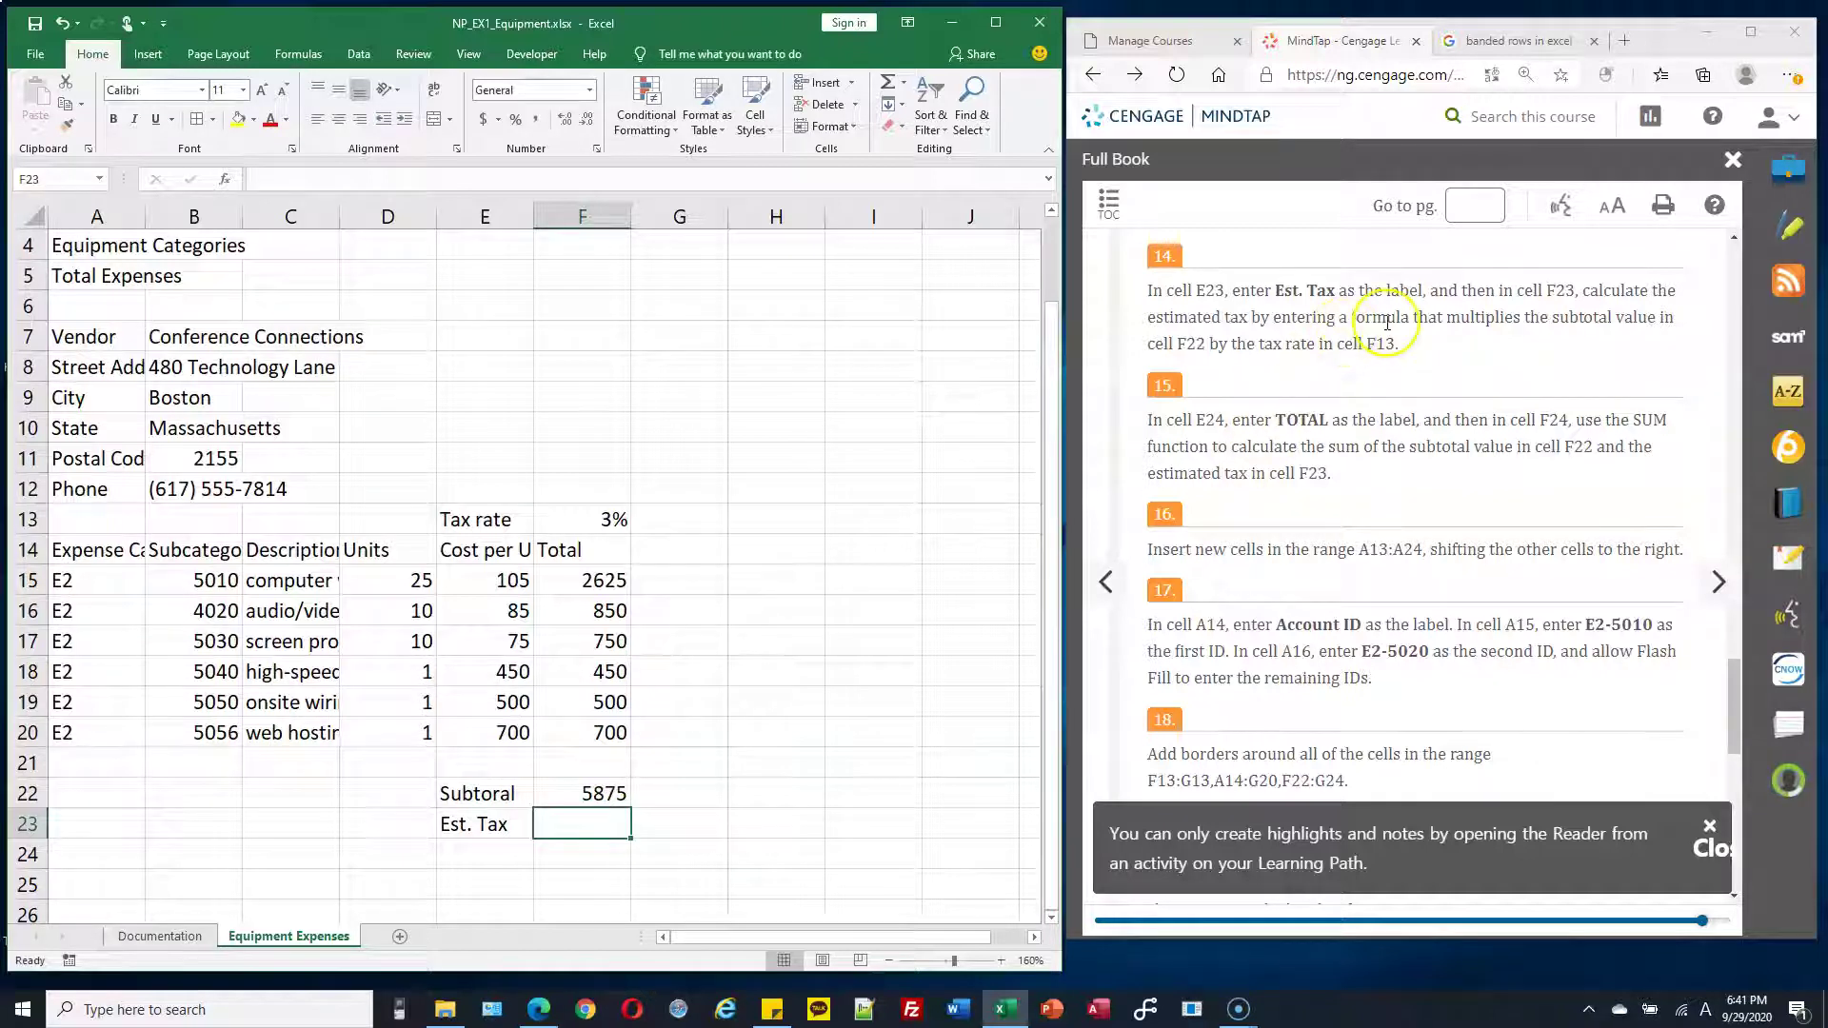
Review step 14's instructions and recheck the subtotal in F22 and the tax rate in F13
drag(1416, 319, 1655, 317)
click(1603, 319)
click(591, 819)
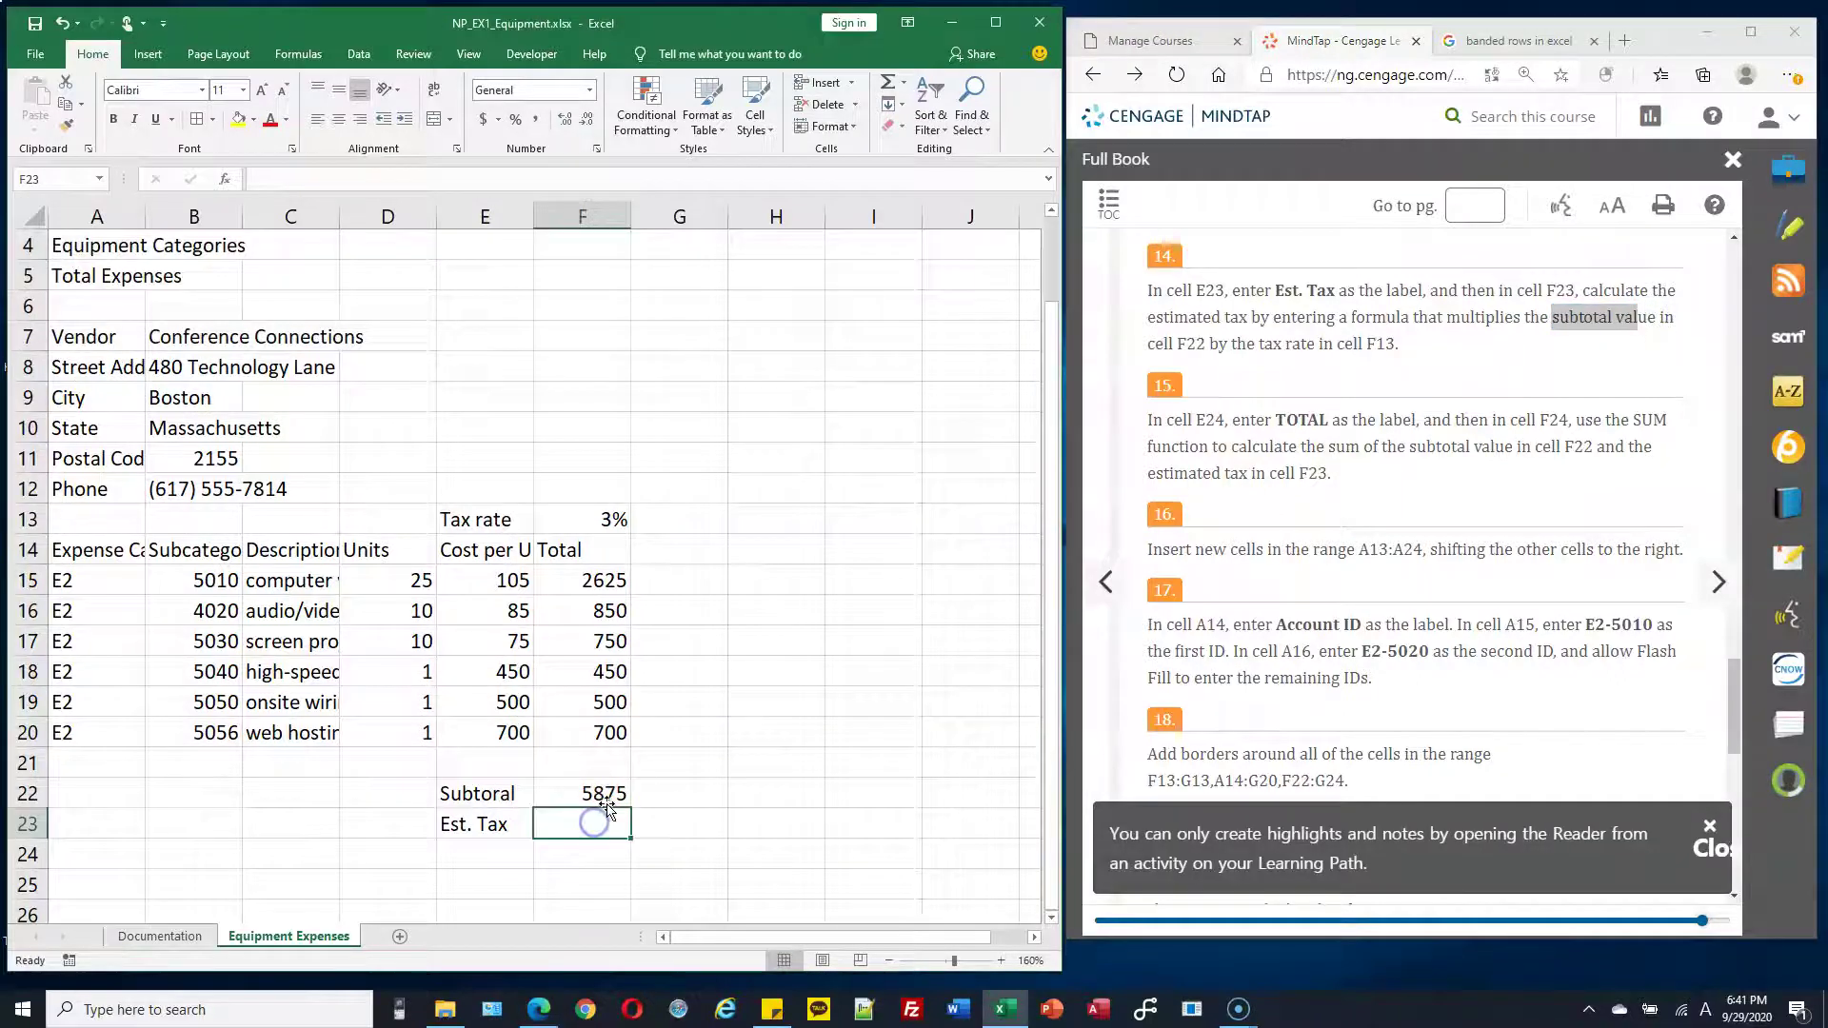
click(606, 795)
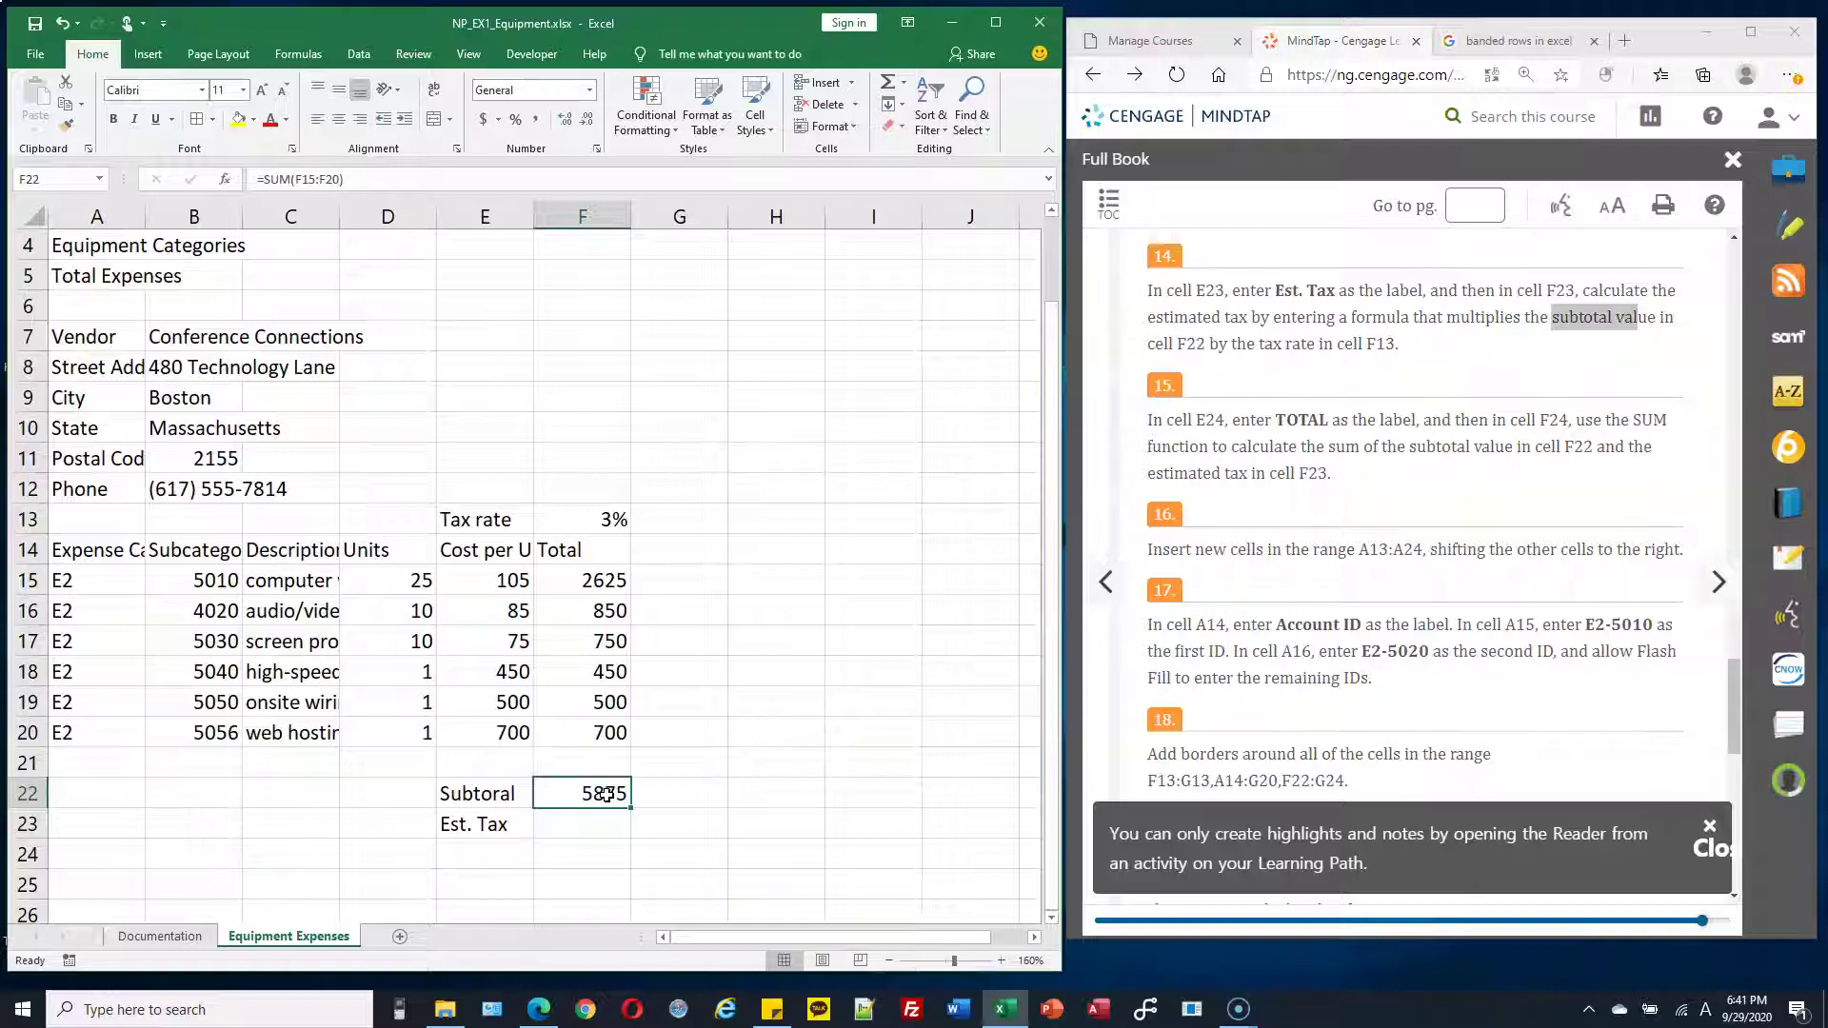
click(614, 519)
Enter =F22*F13 in F23 to calculate an estimated tax of 176.25
click(591, 821)
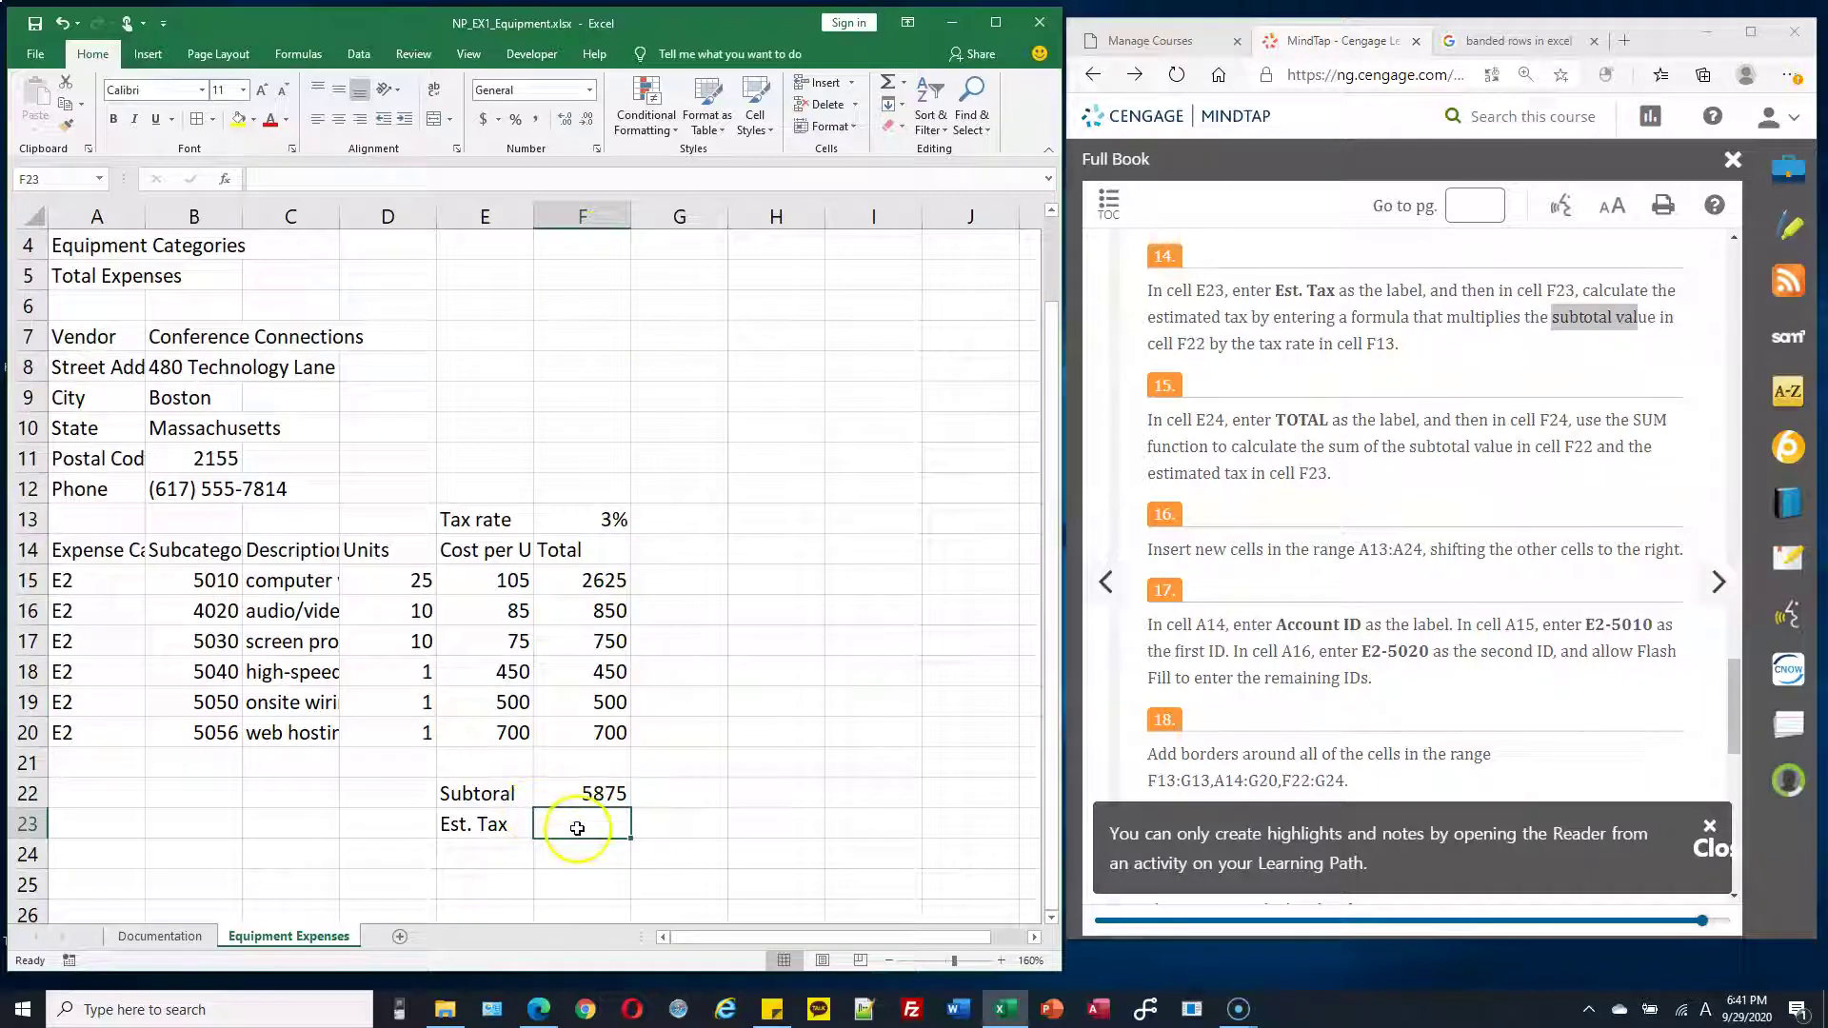
text(=)
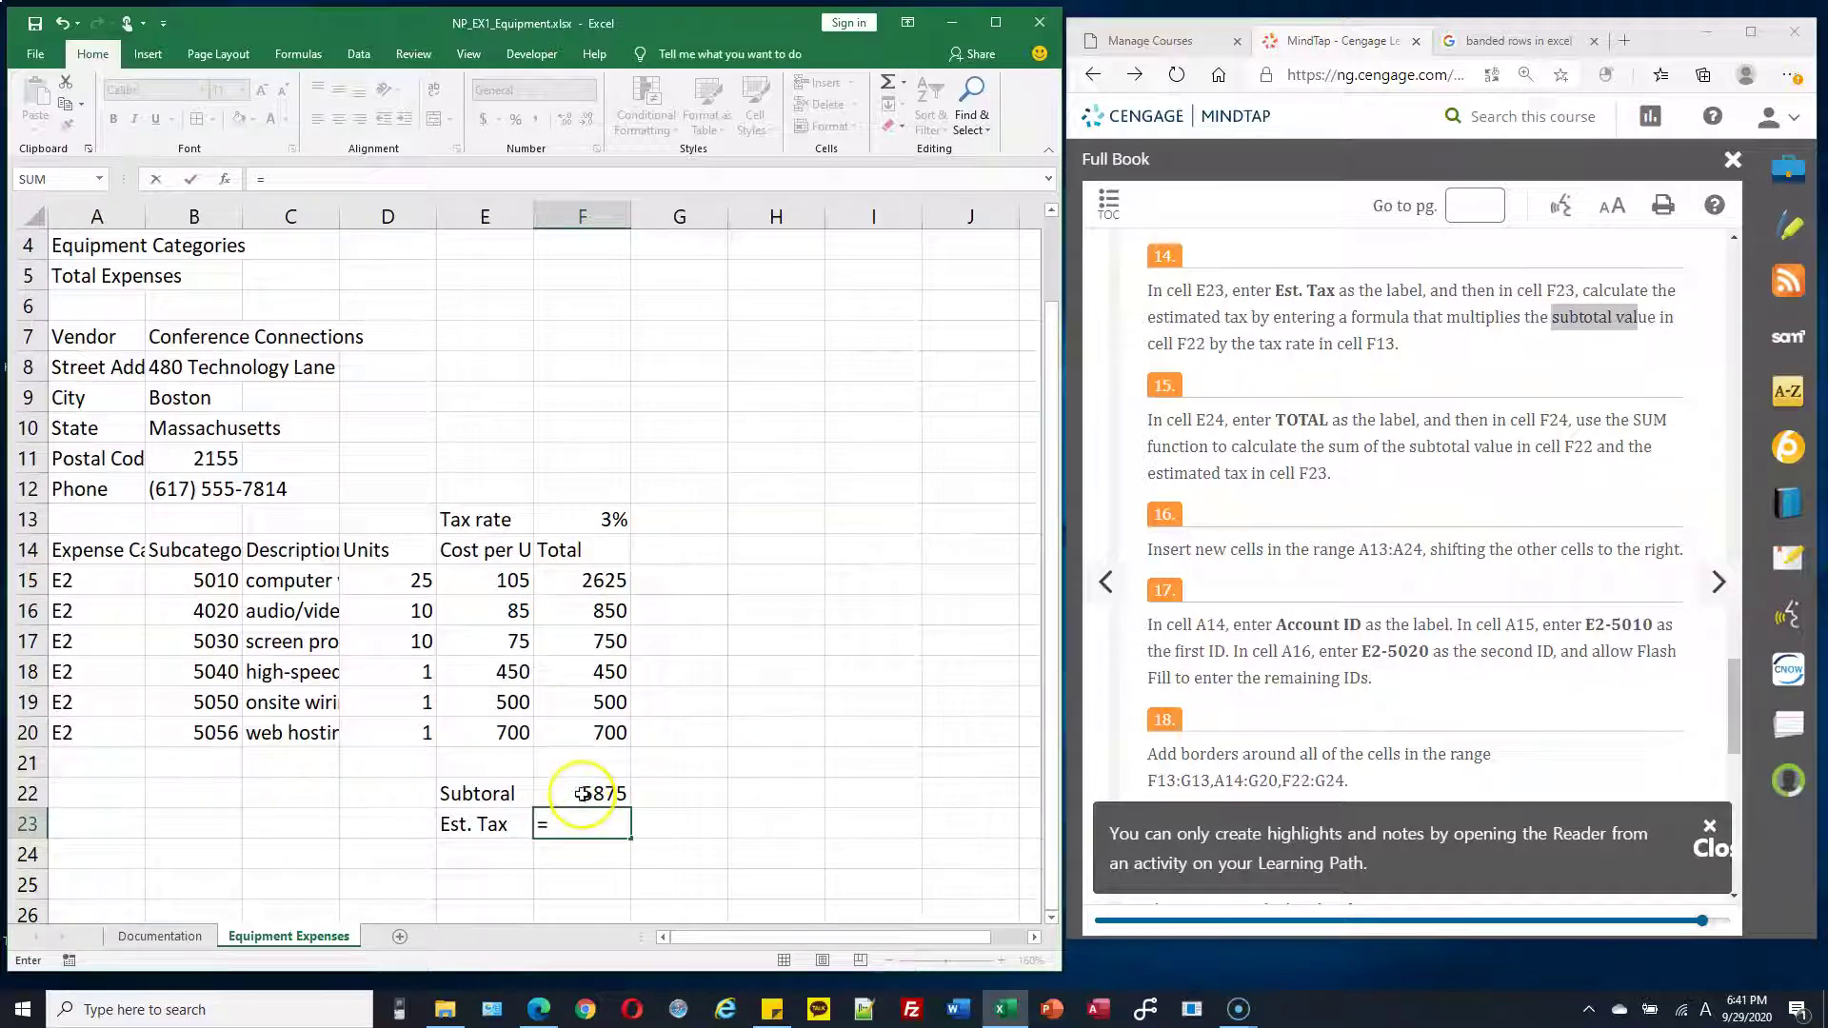
click(583, 795)
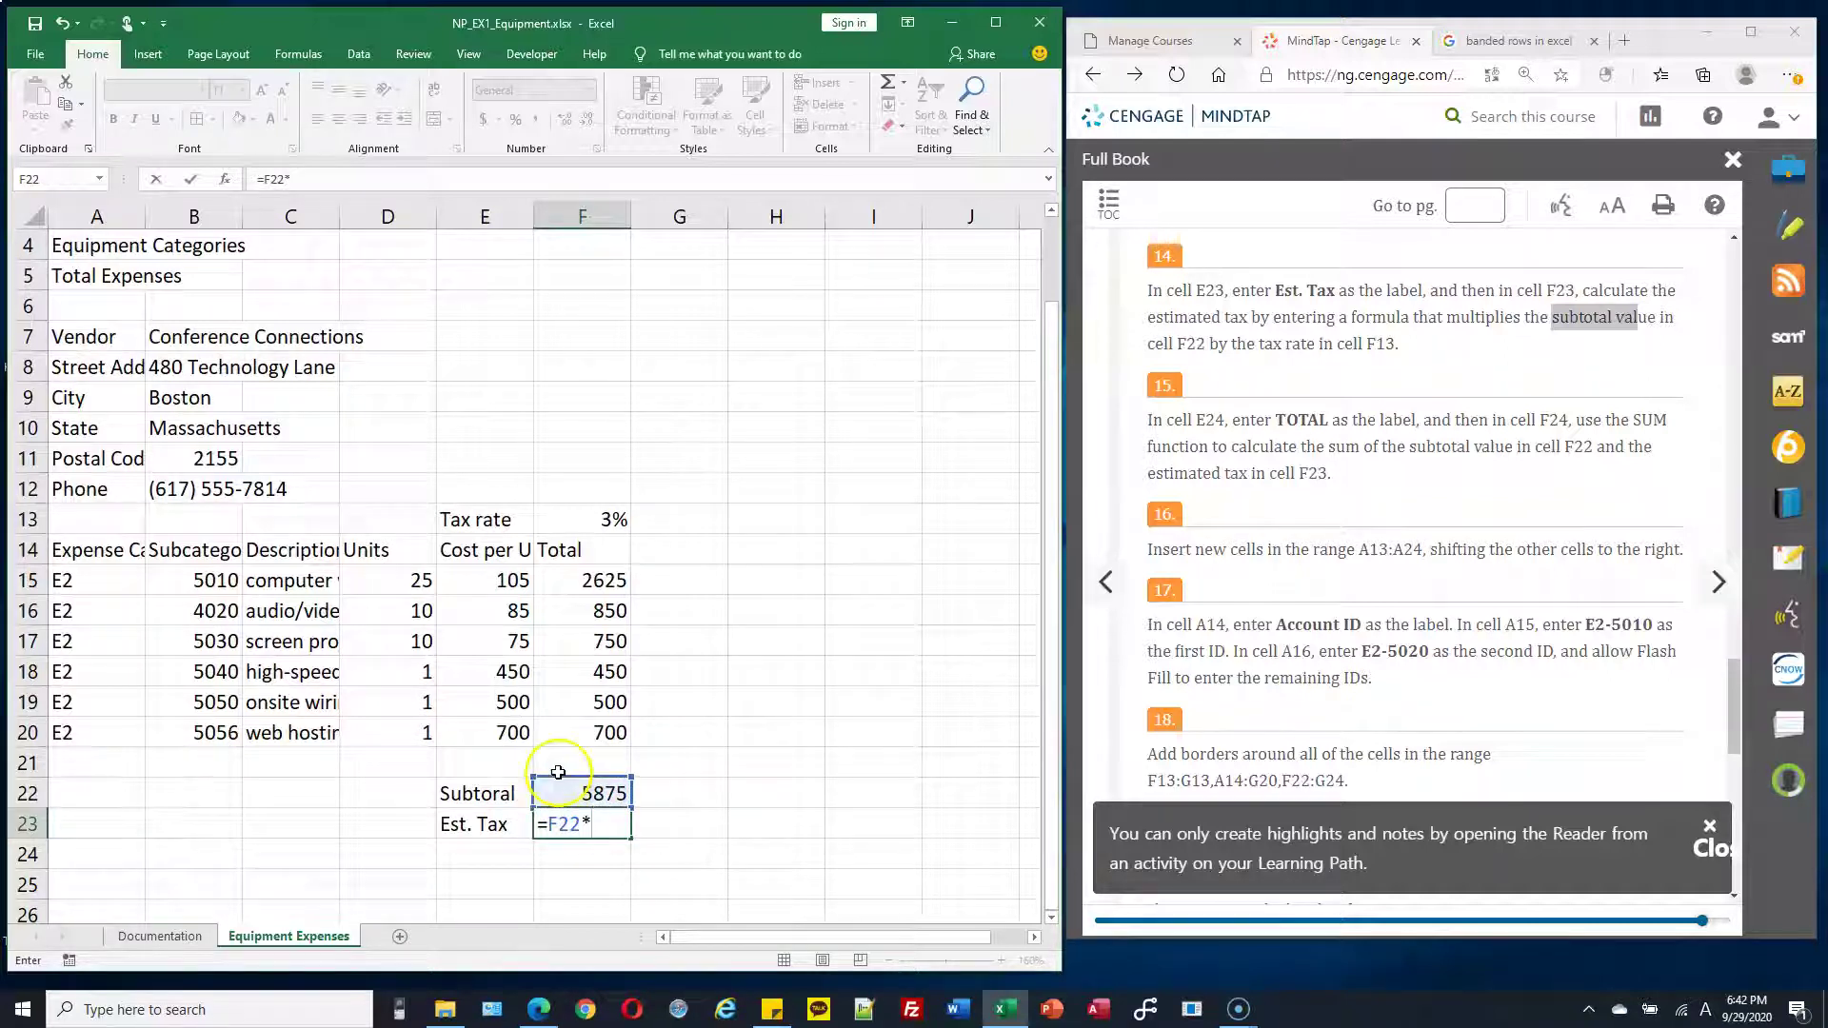
click(583, 518)
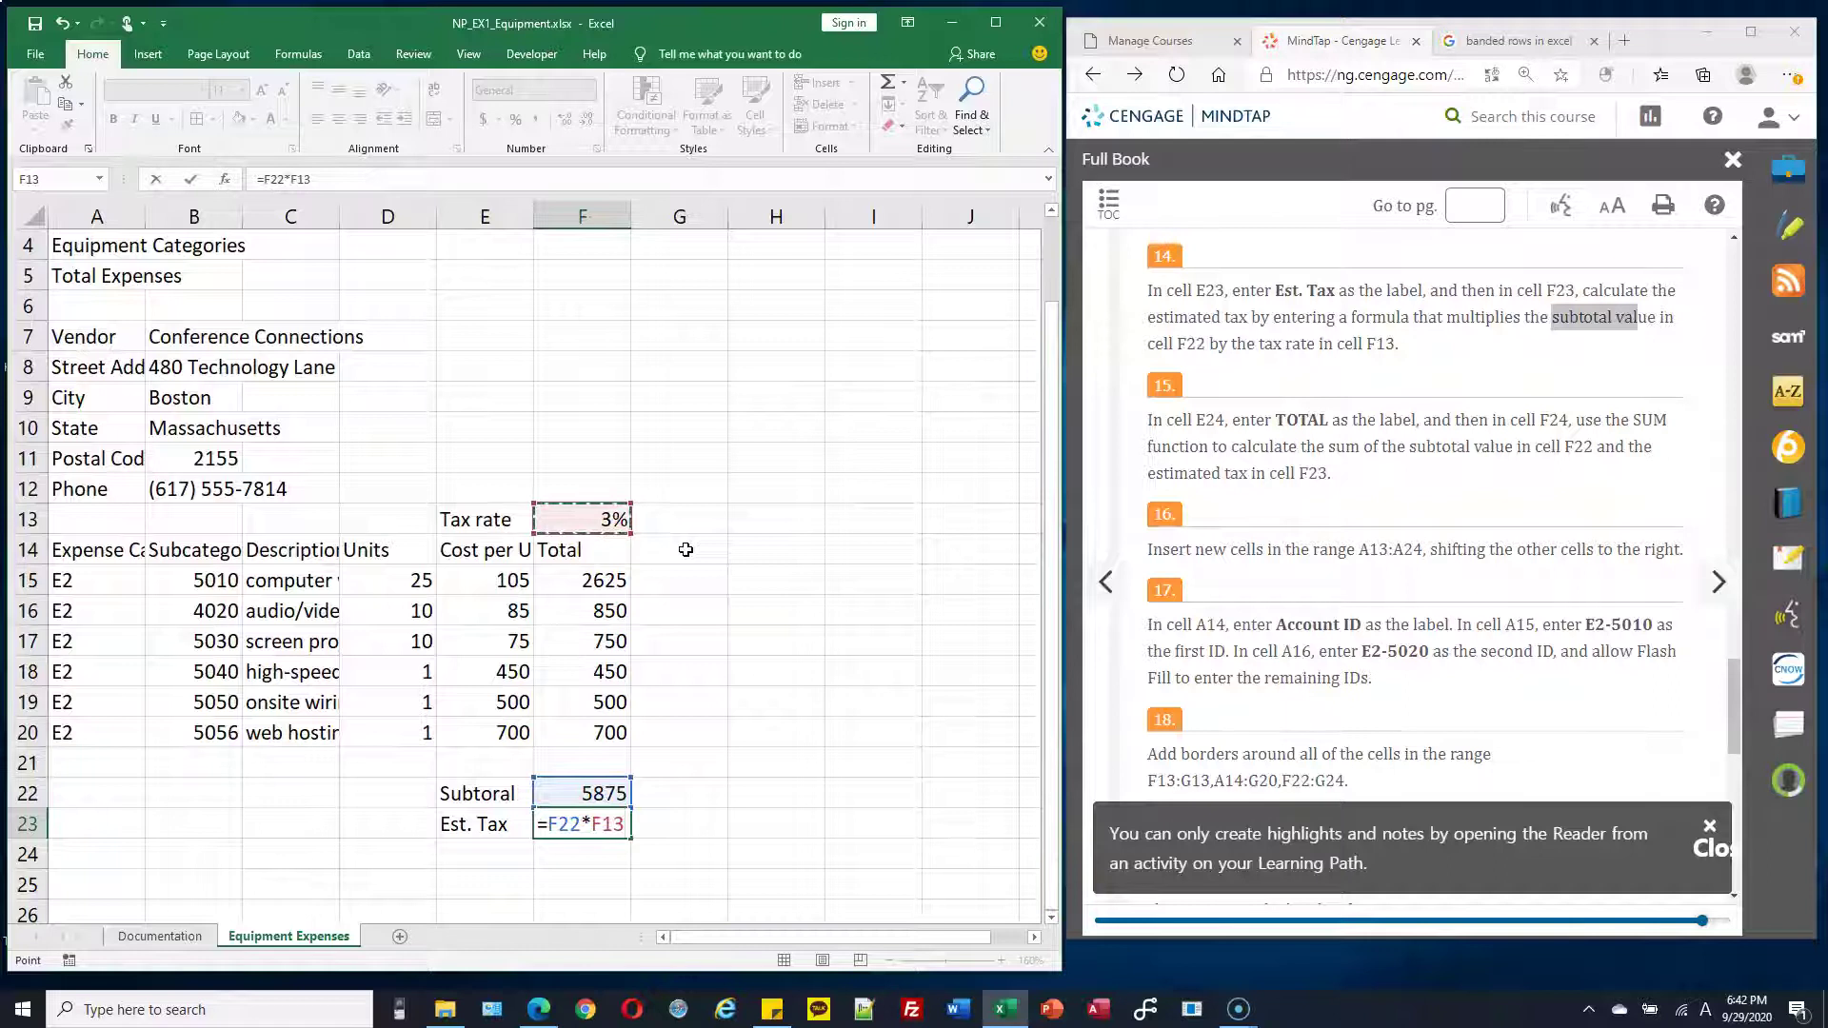
key(Return)
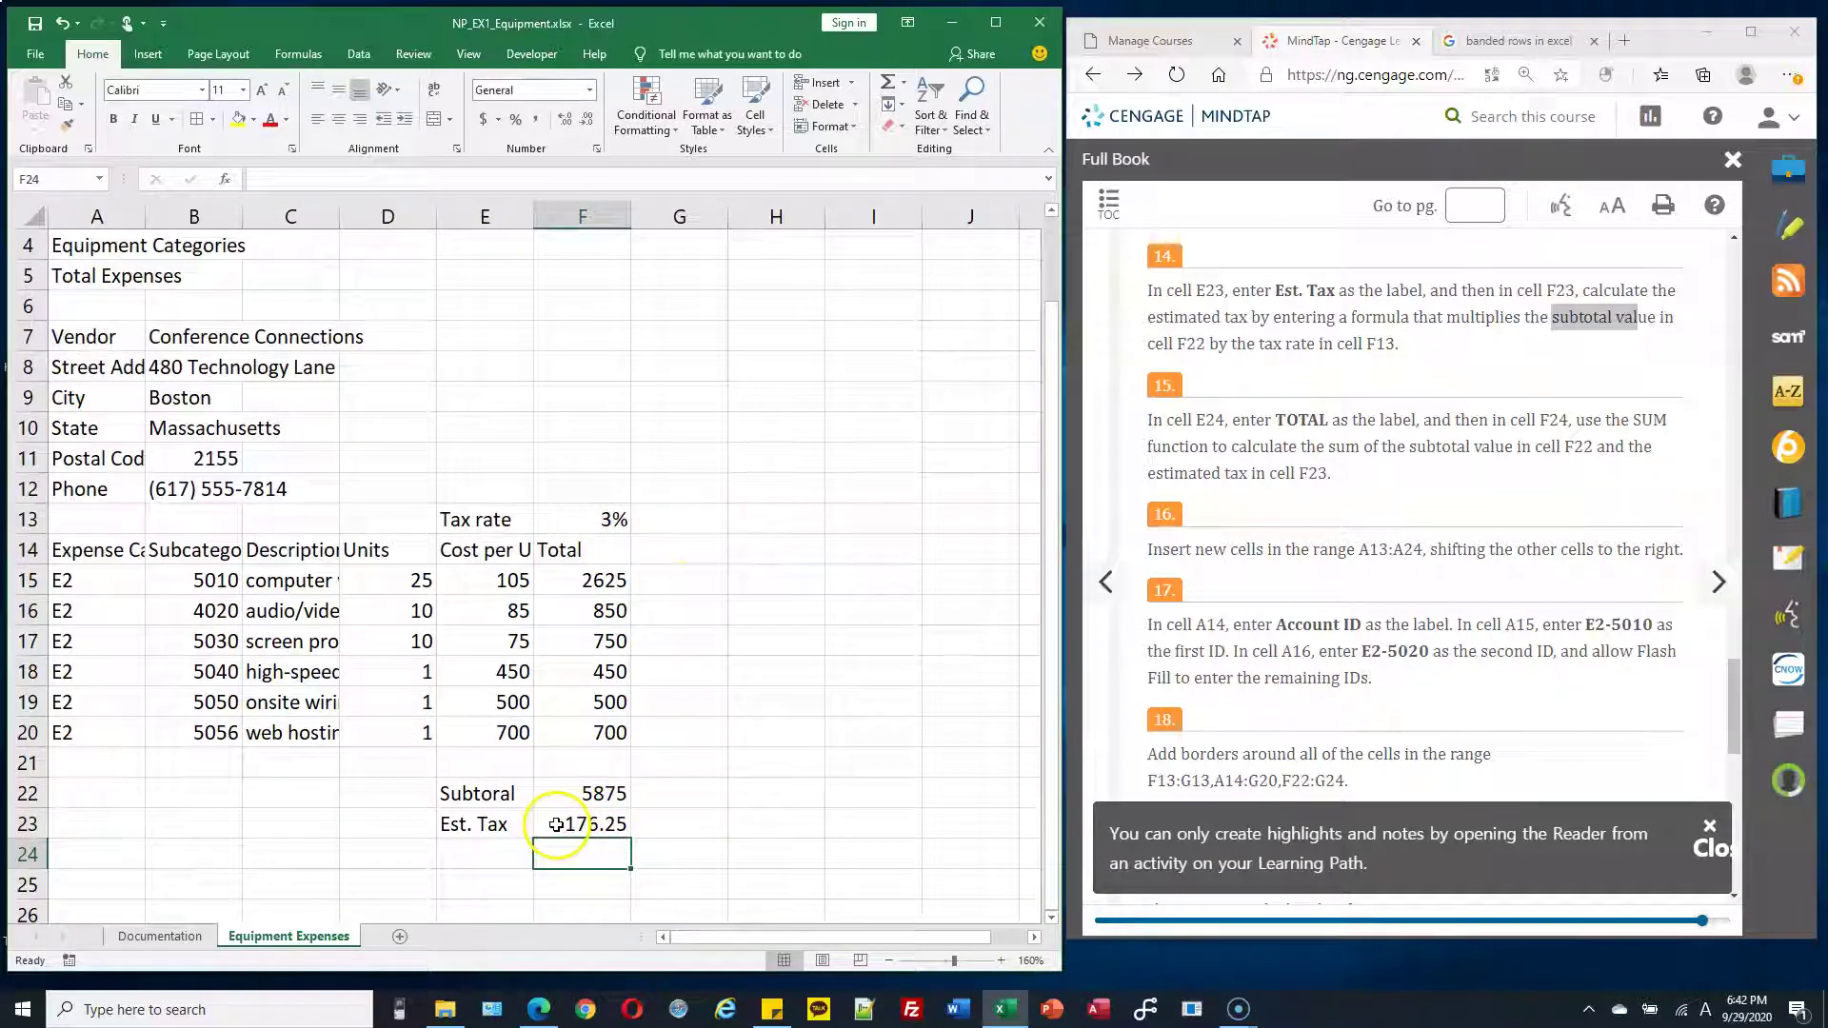
Correct the misspelled 'Subtoral' label in E22 to 'Subtotal'
double_click(502, 796)
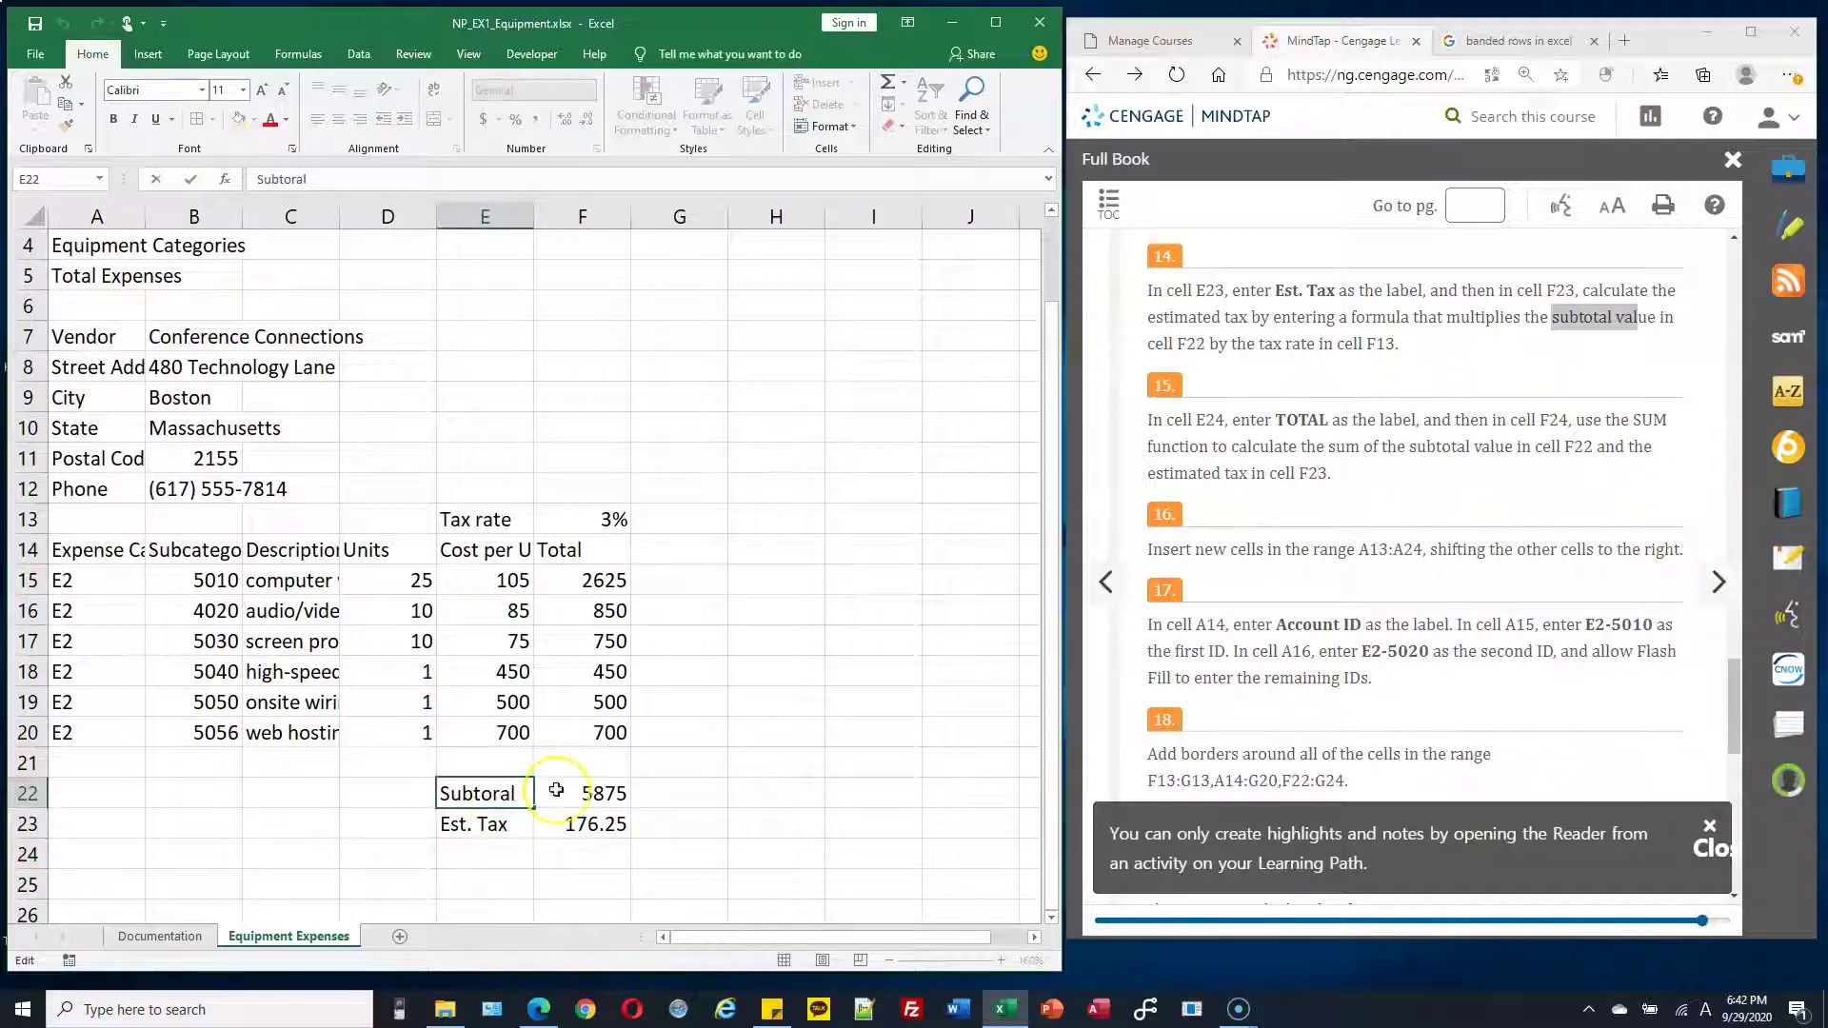
key(BackSpace)
text(t)
click(595, 824)
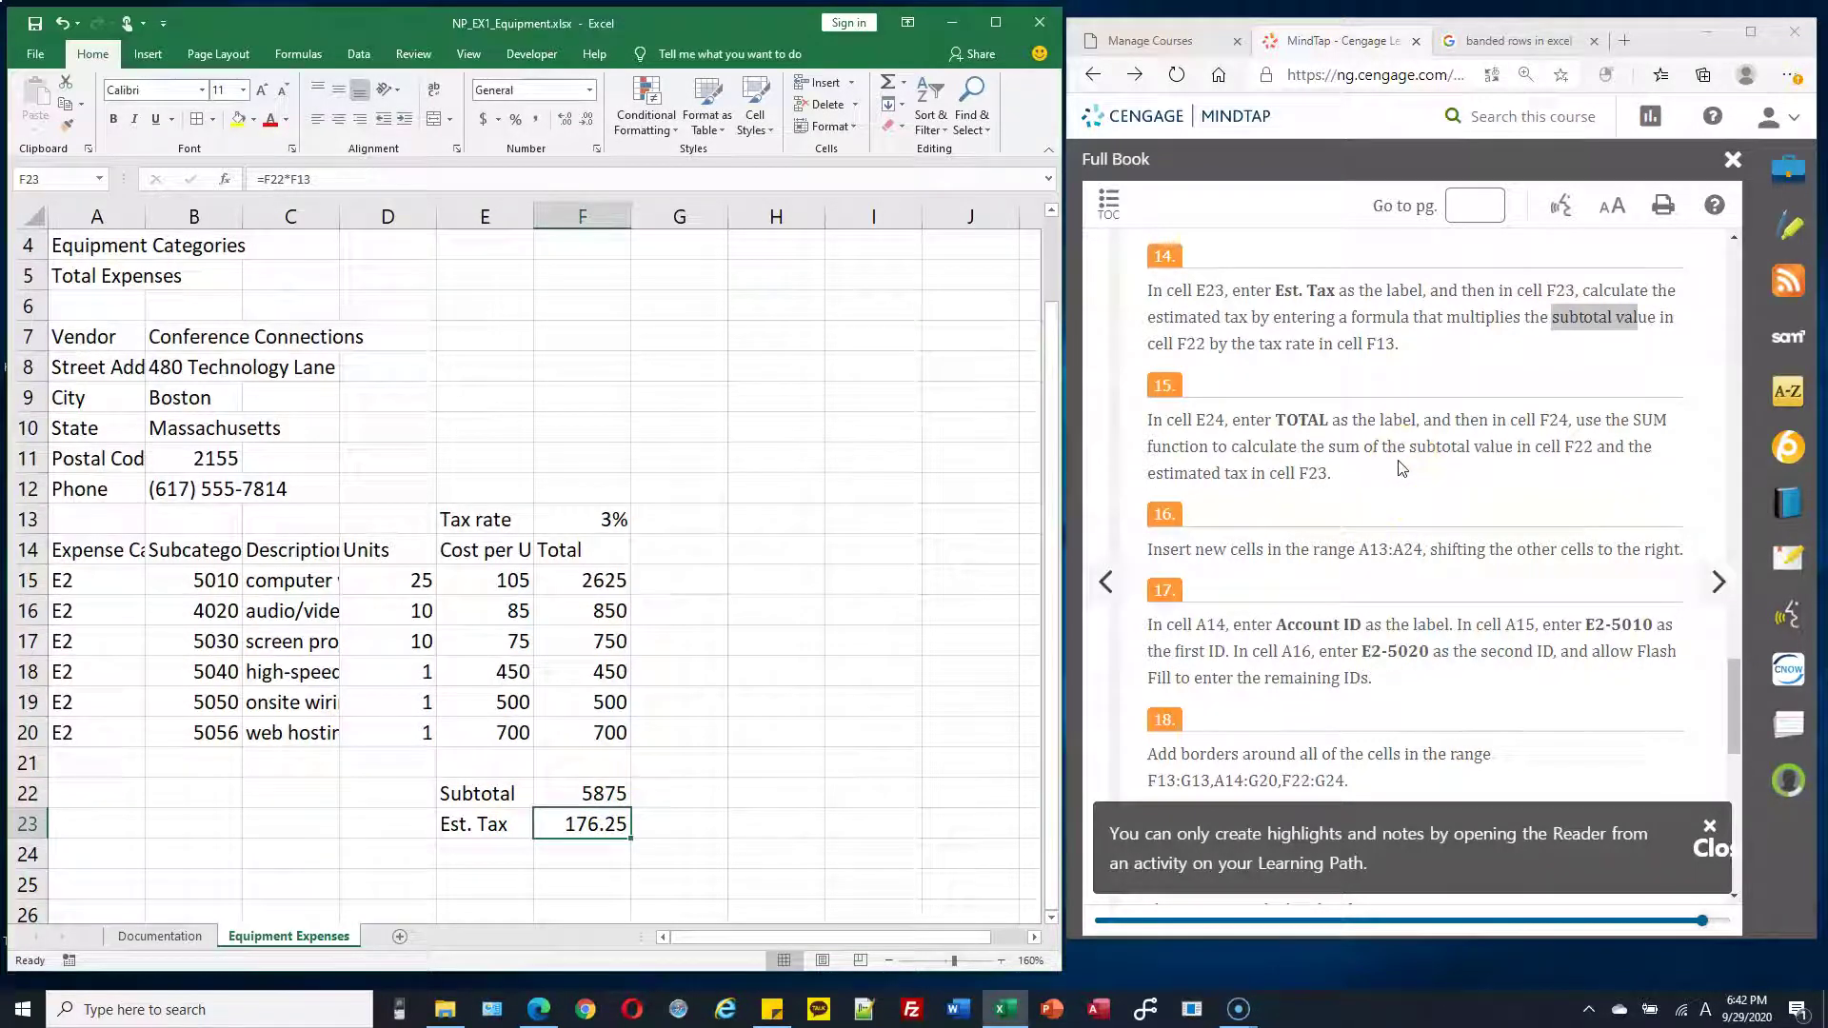
scroll(1399, 474, down, 1)
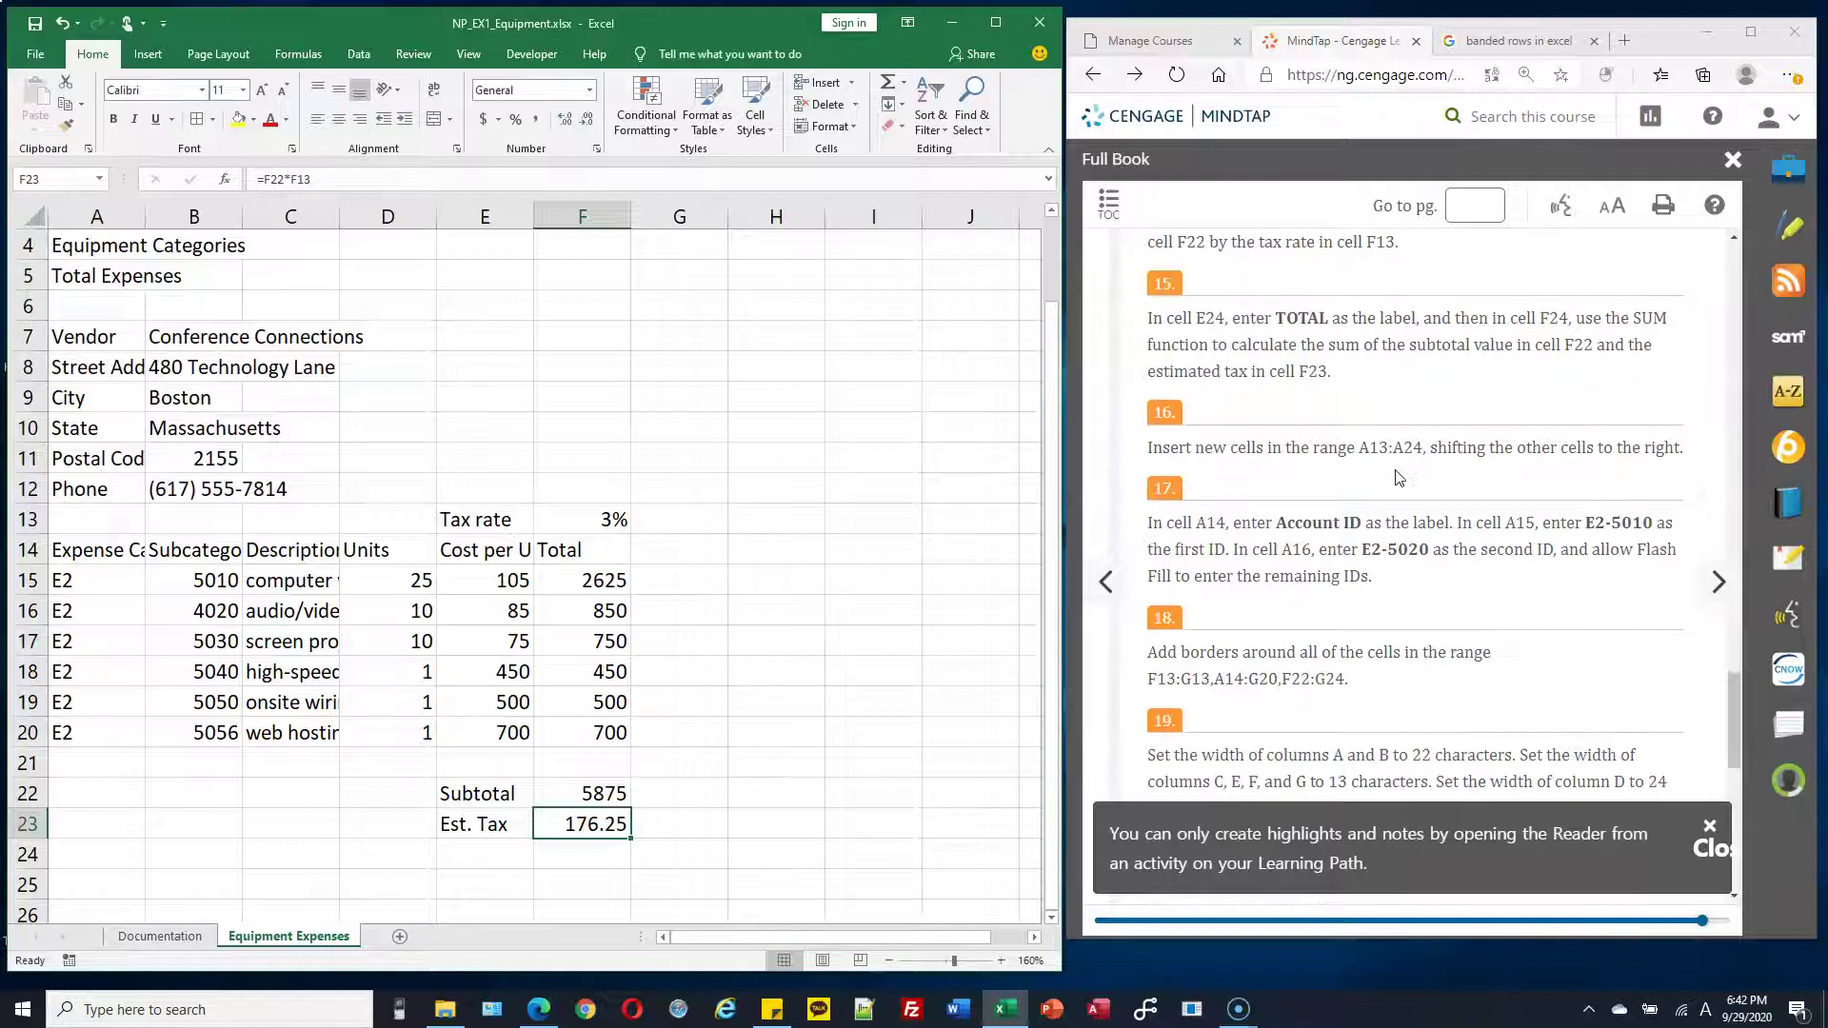
Add the label 'TOTAL' in E24
click(1262, 345)
click(576, 860)
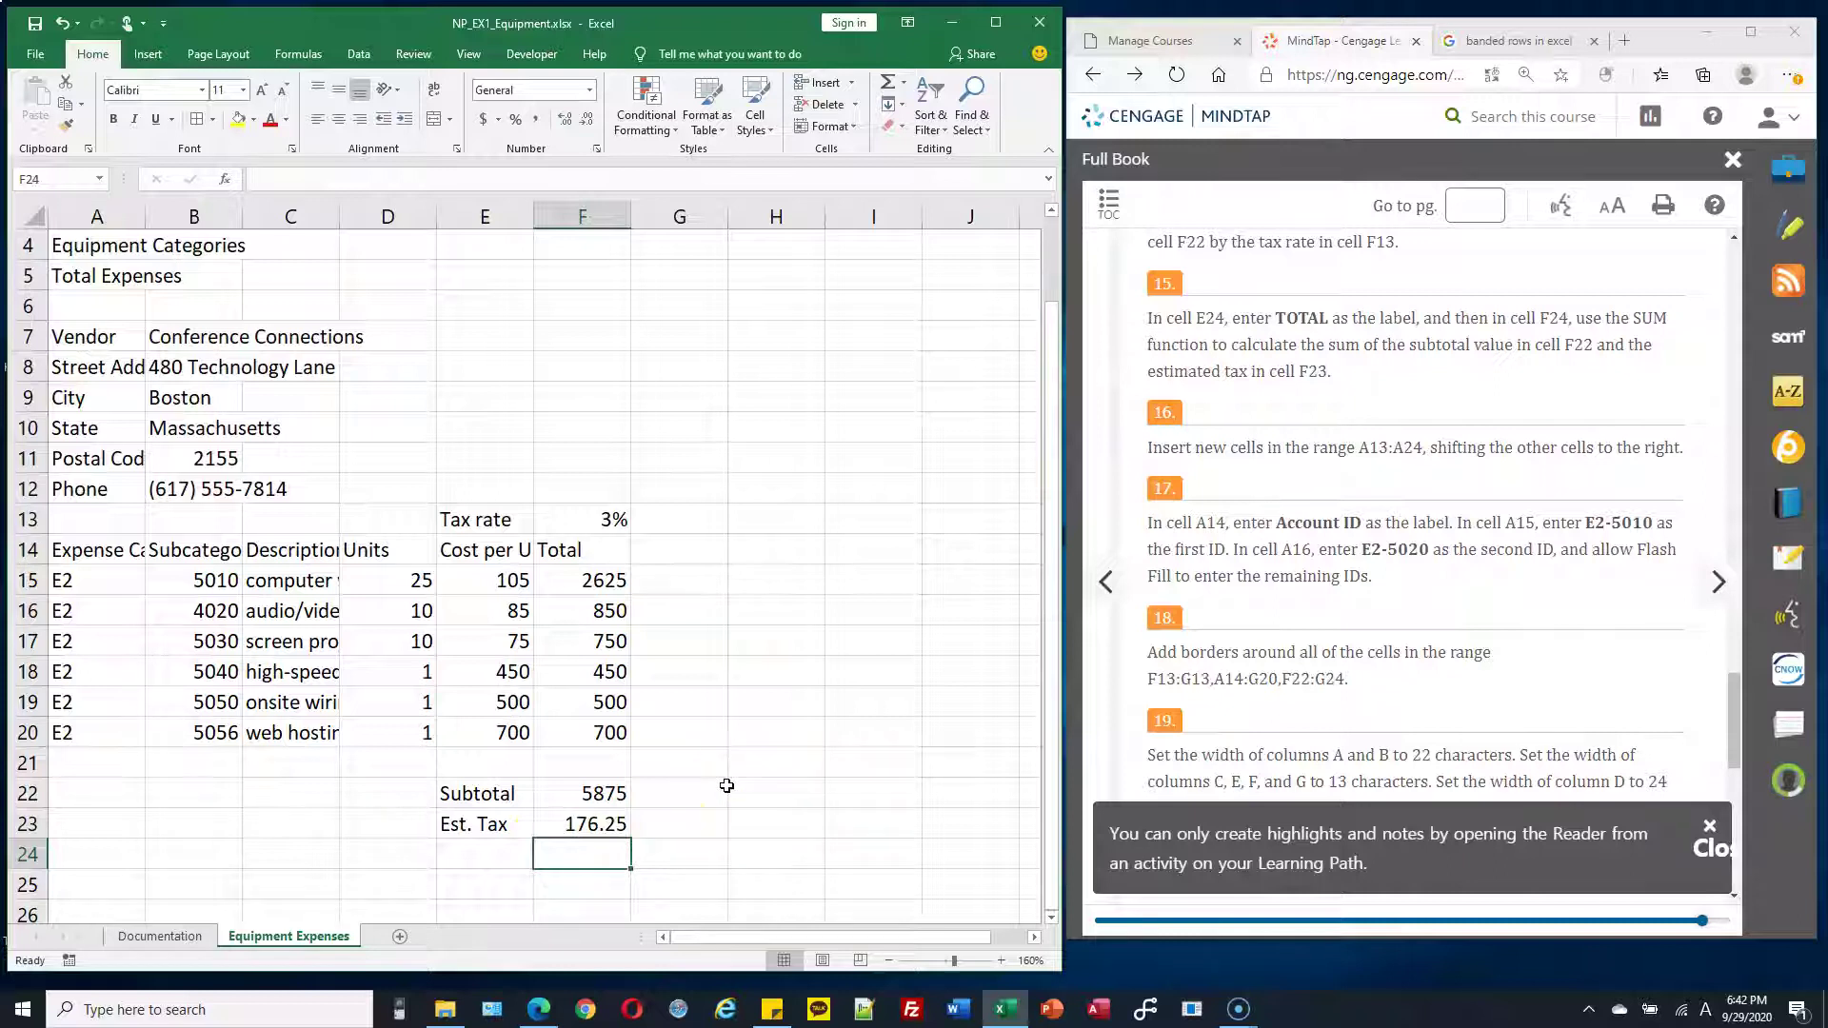
key(Left)
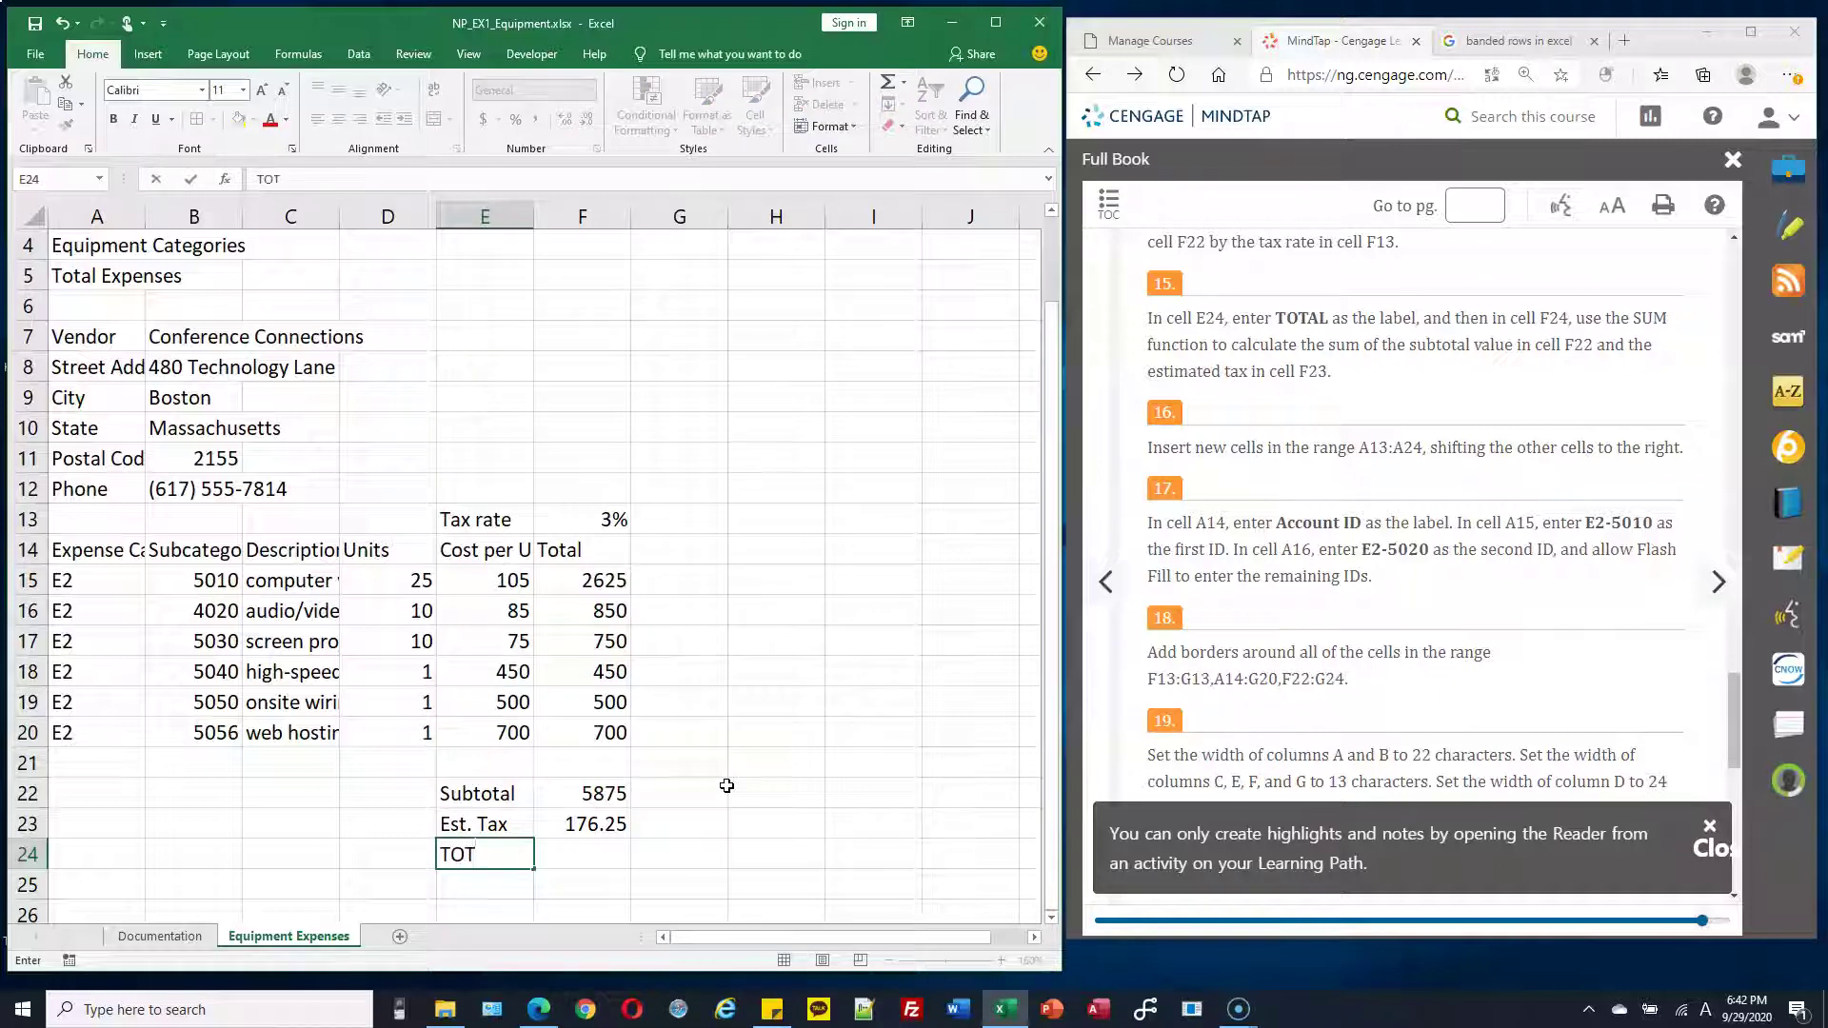
text(TOTAL)
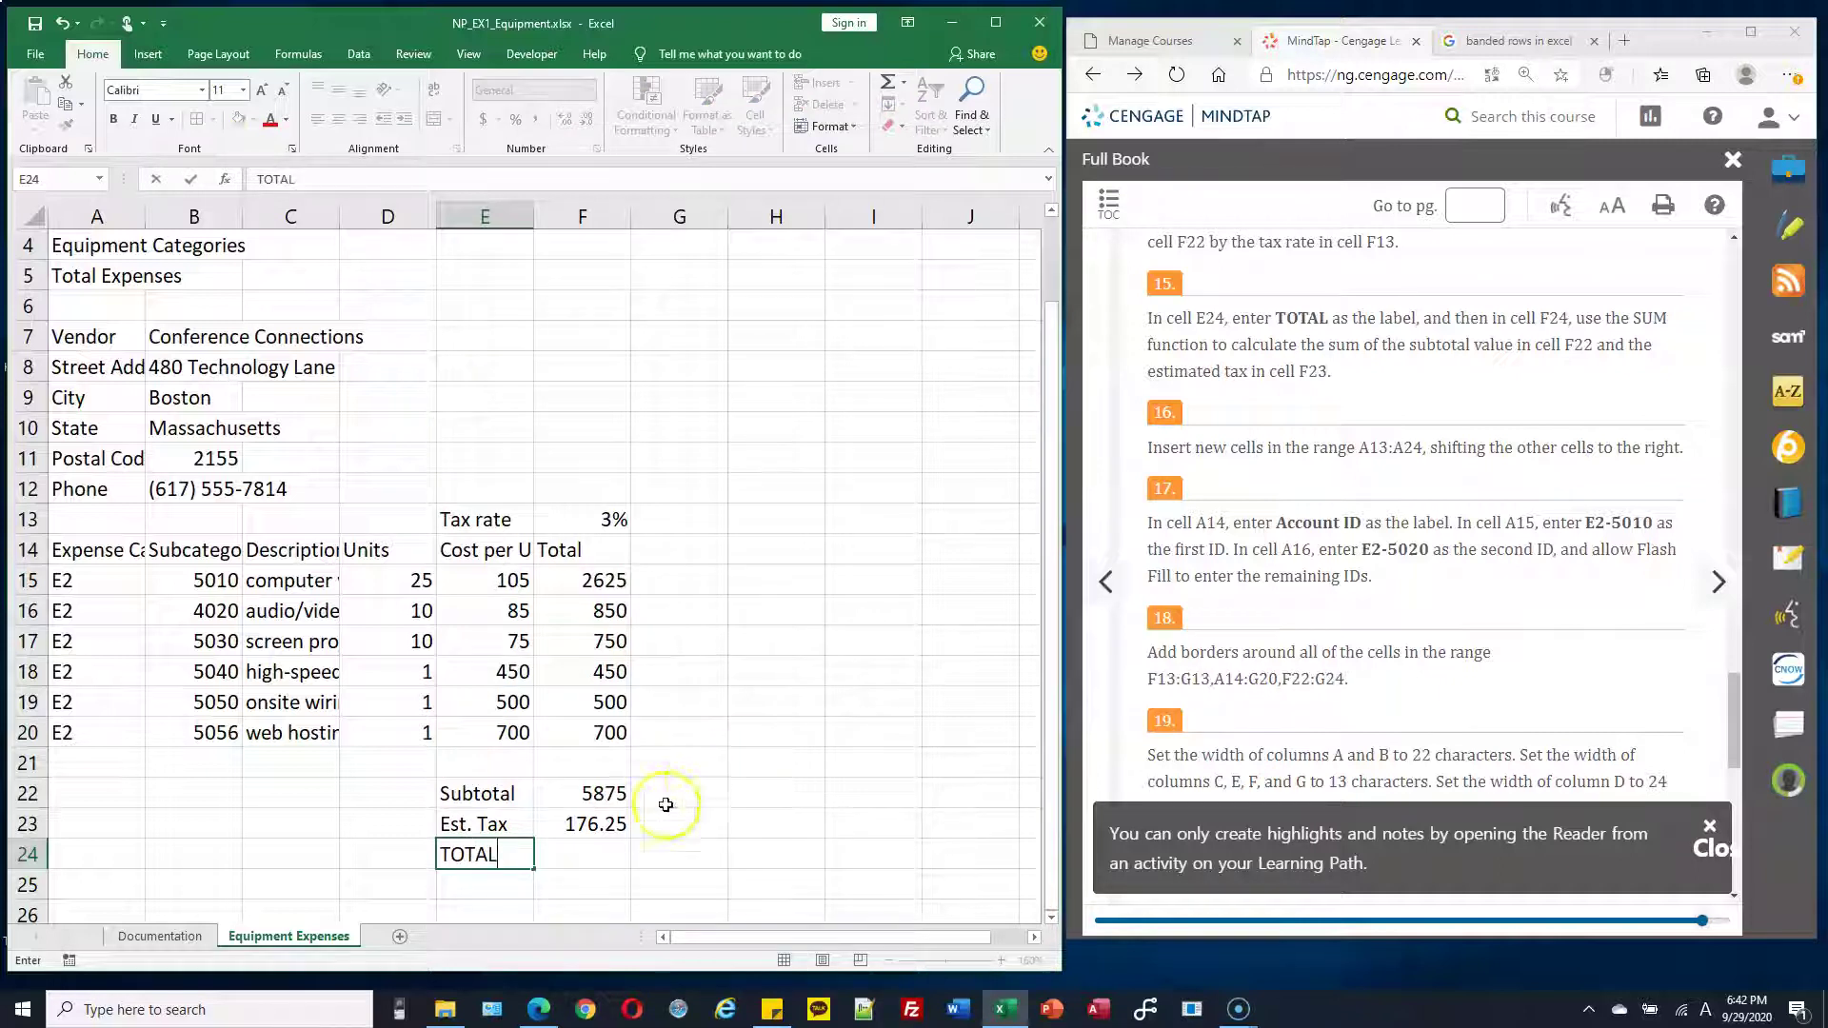
click(603, 855)
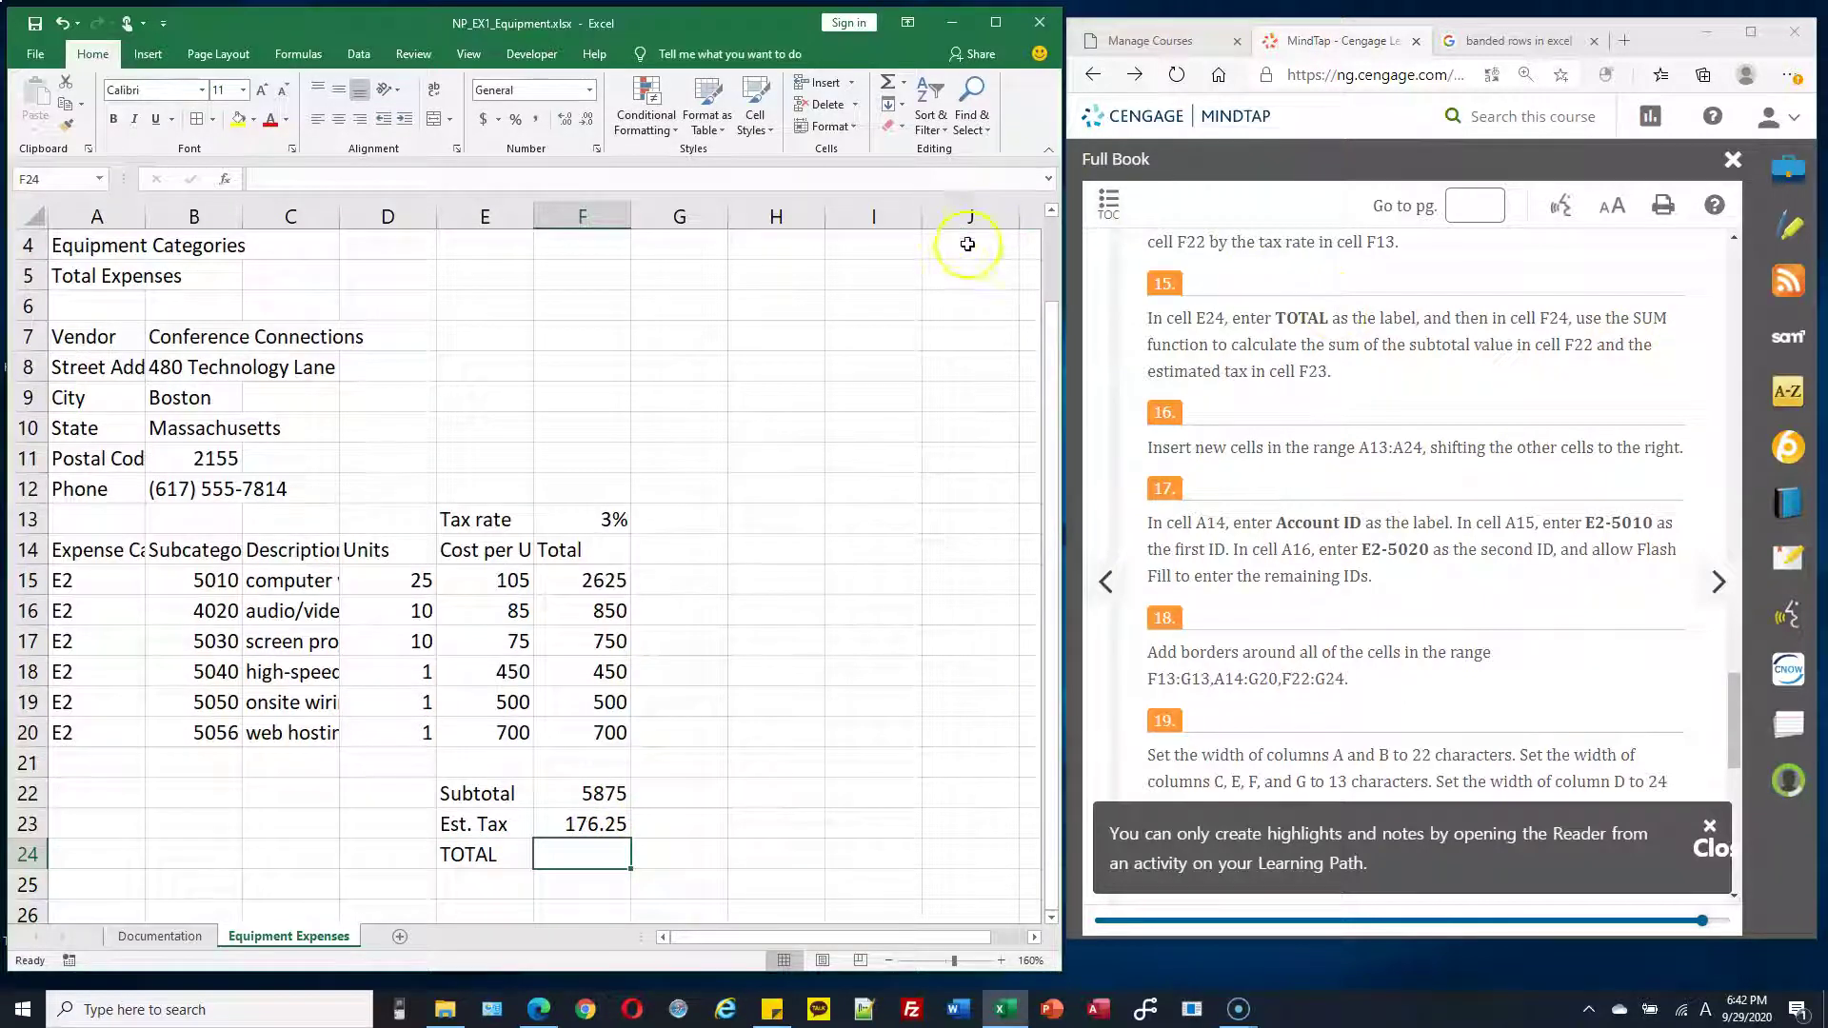
Use AutoSum to put =SUM(F22:F23) in F24, giving 6051.25
click(891, 90)
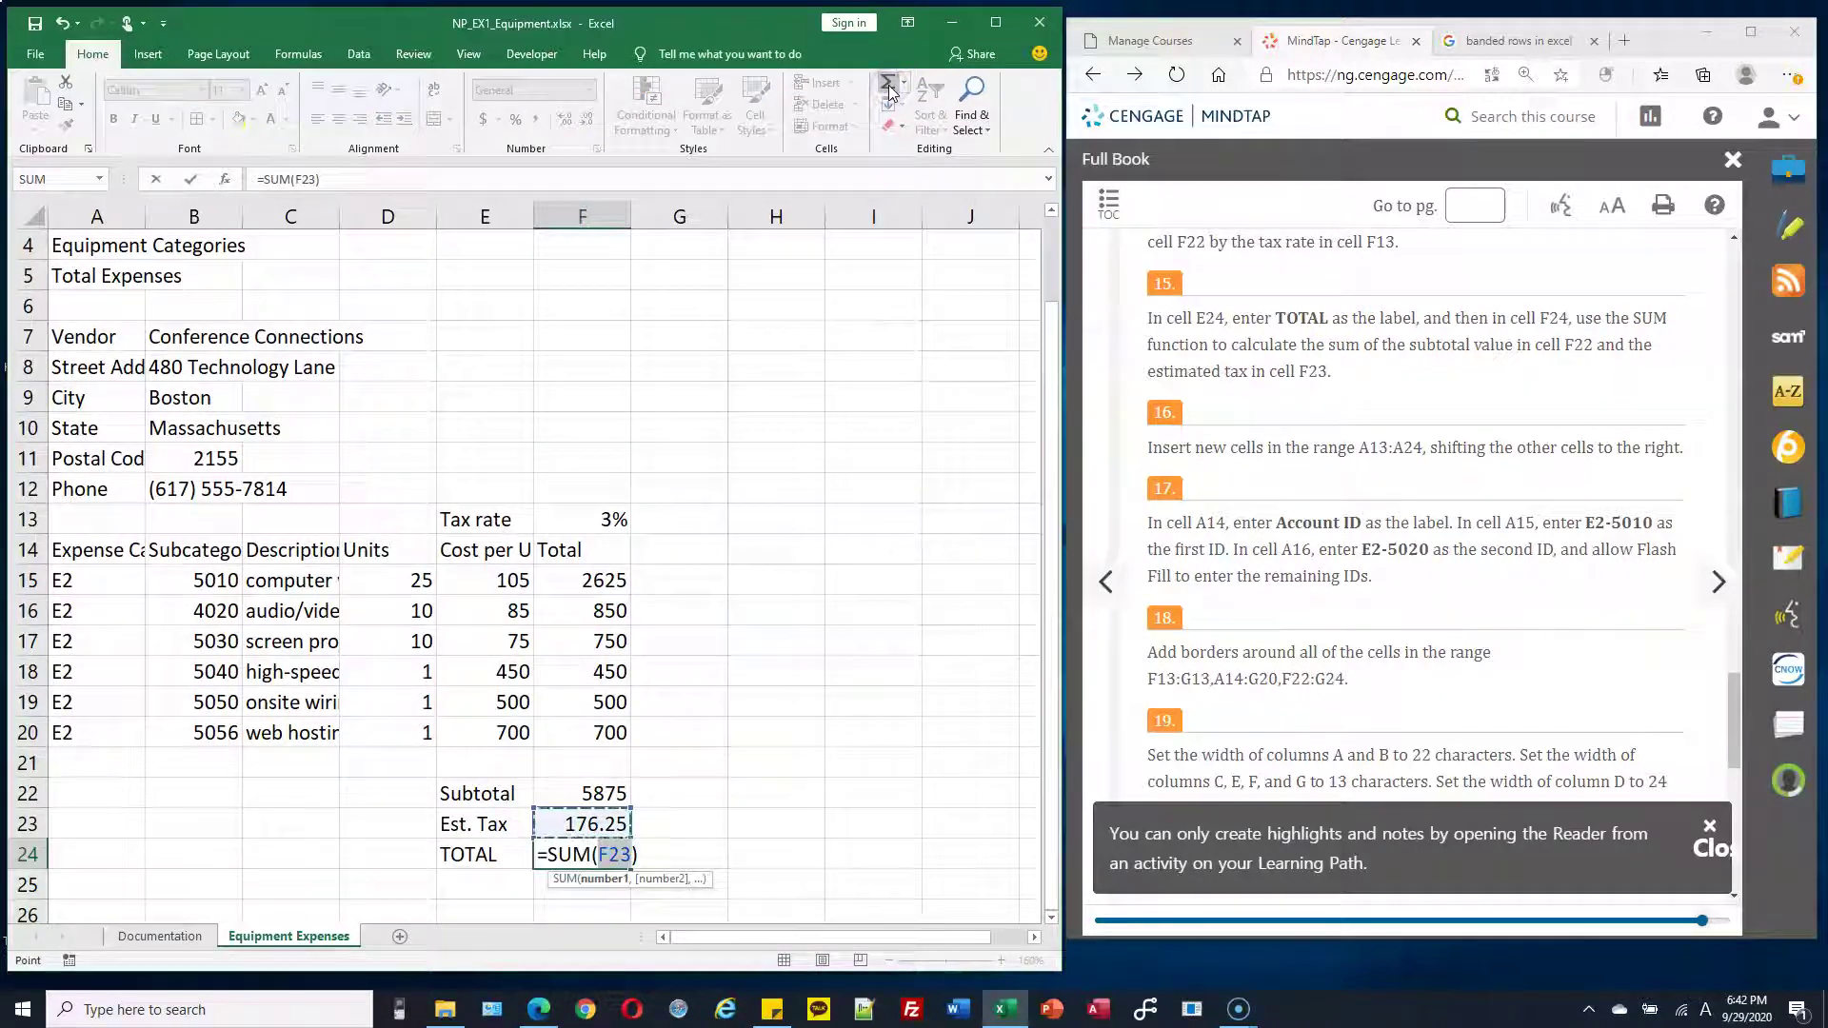
drag(592, 793, 595, 824)
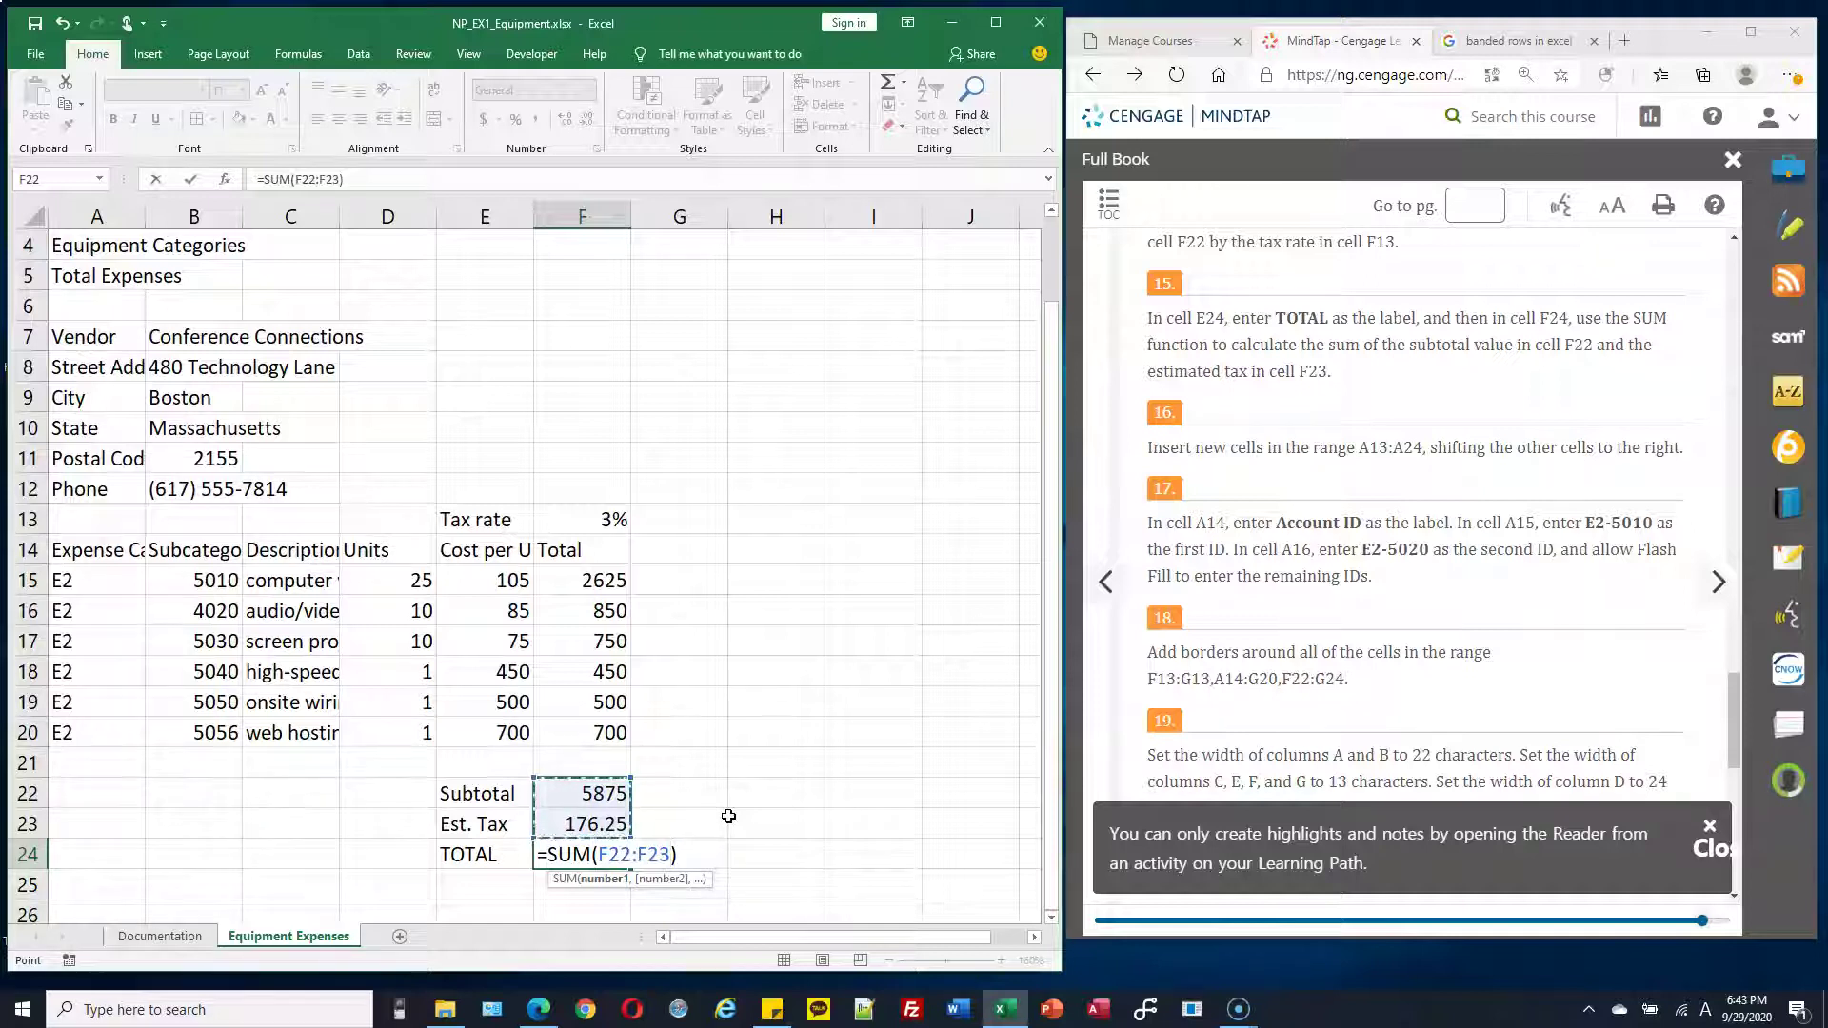
key(Return)
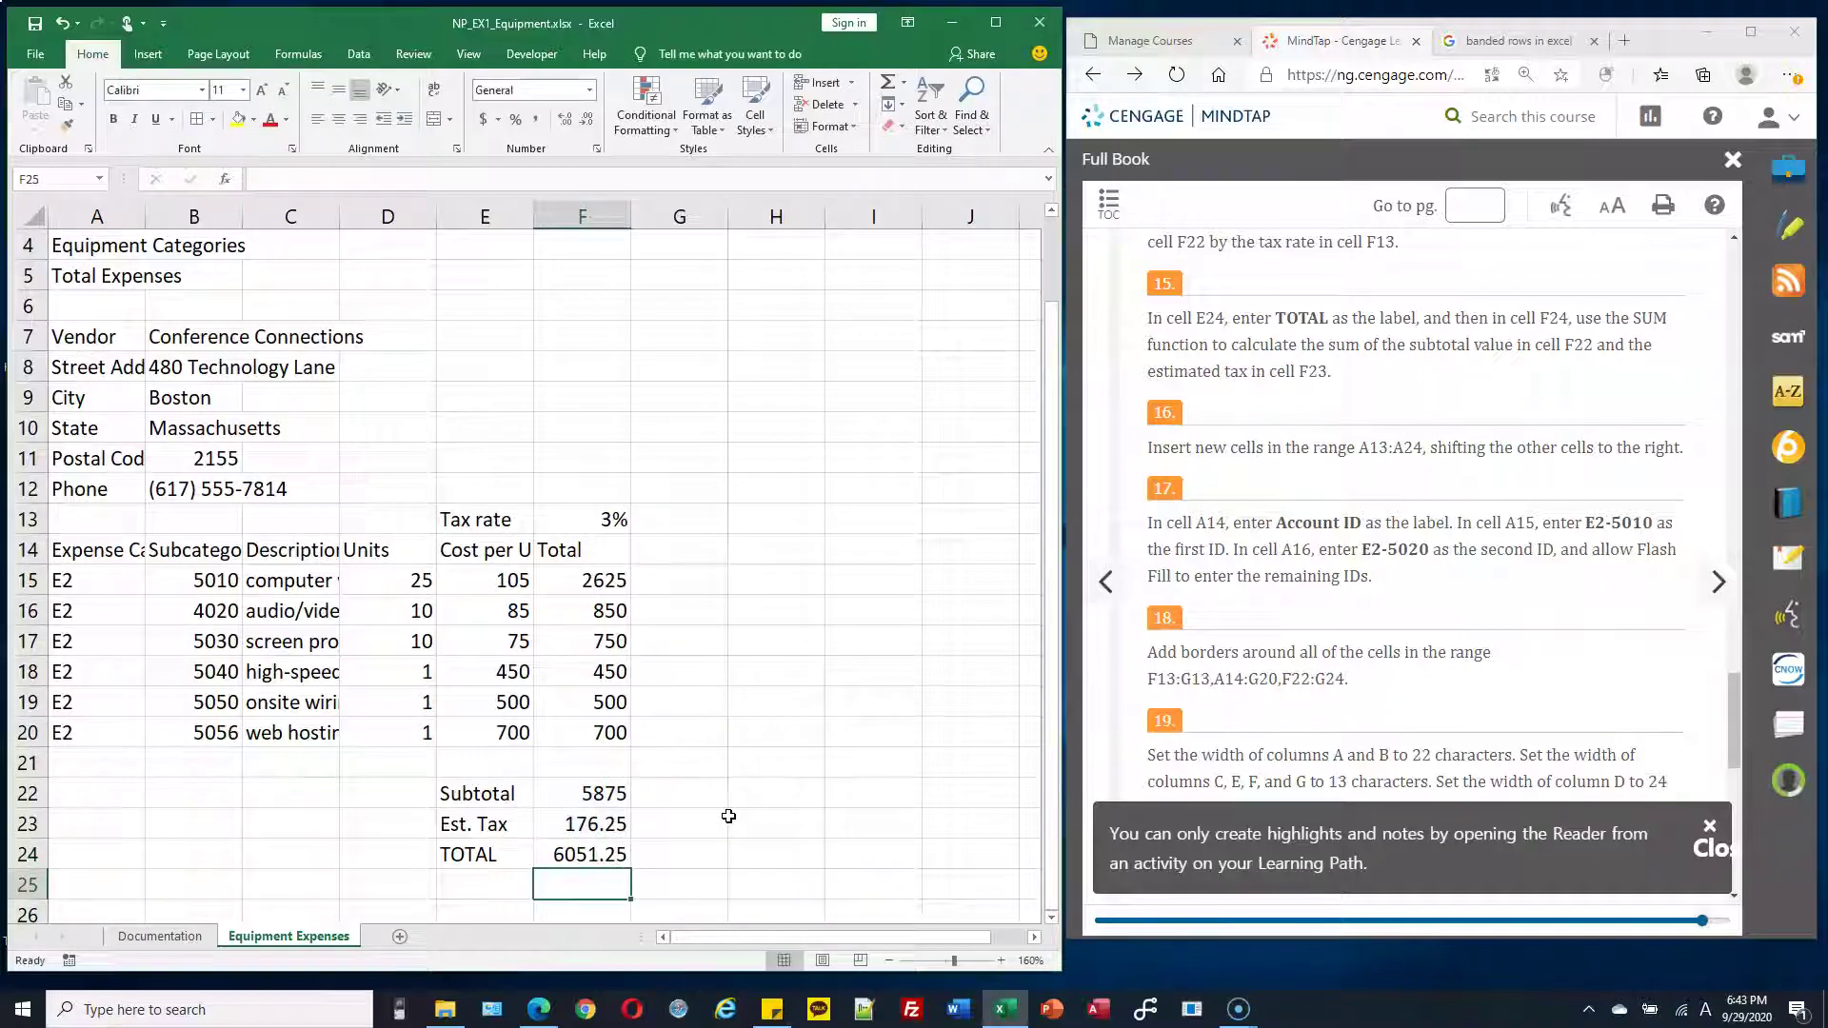
click(604, 854)
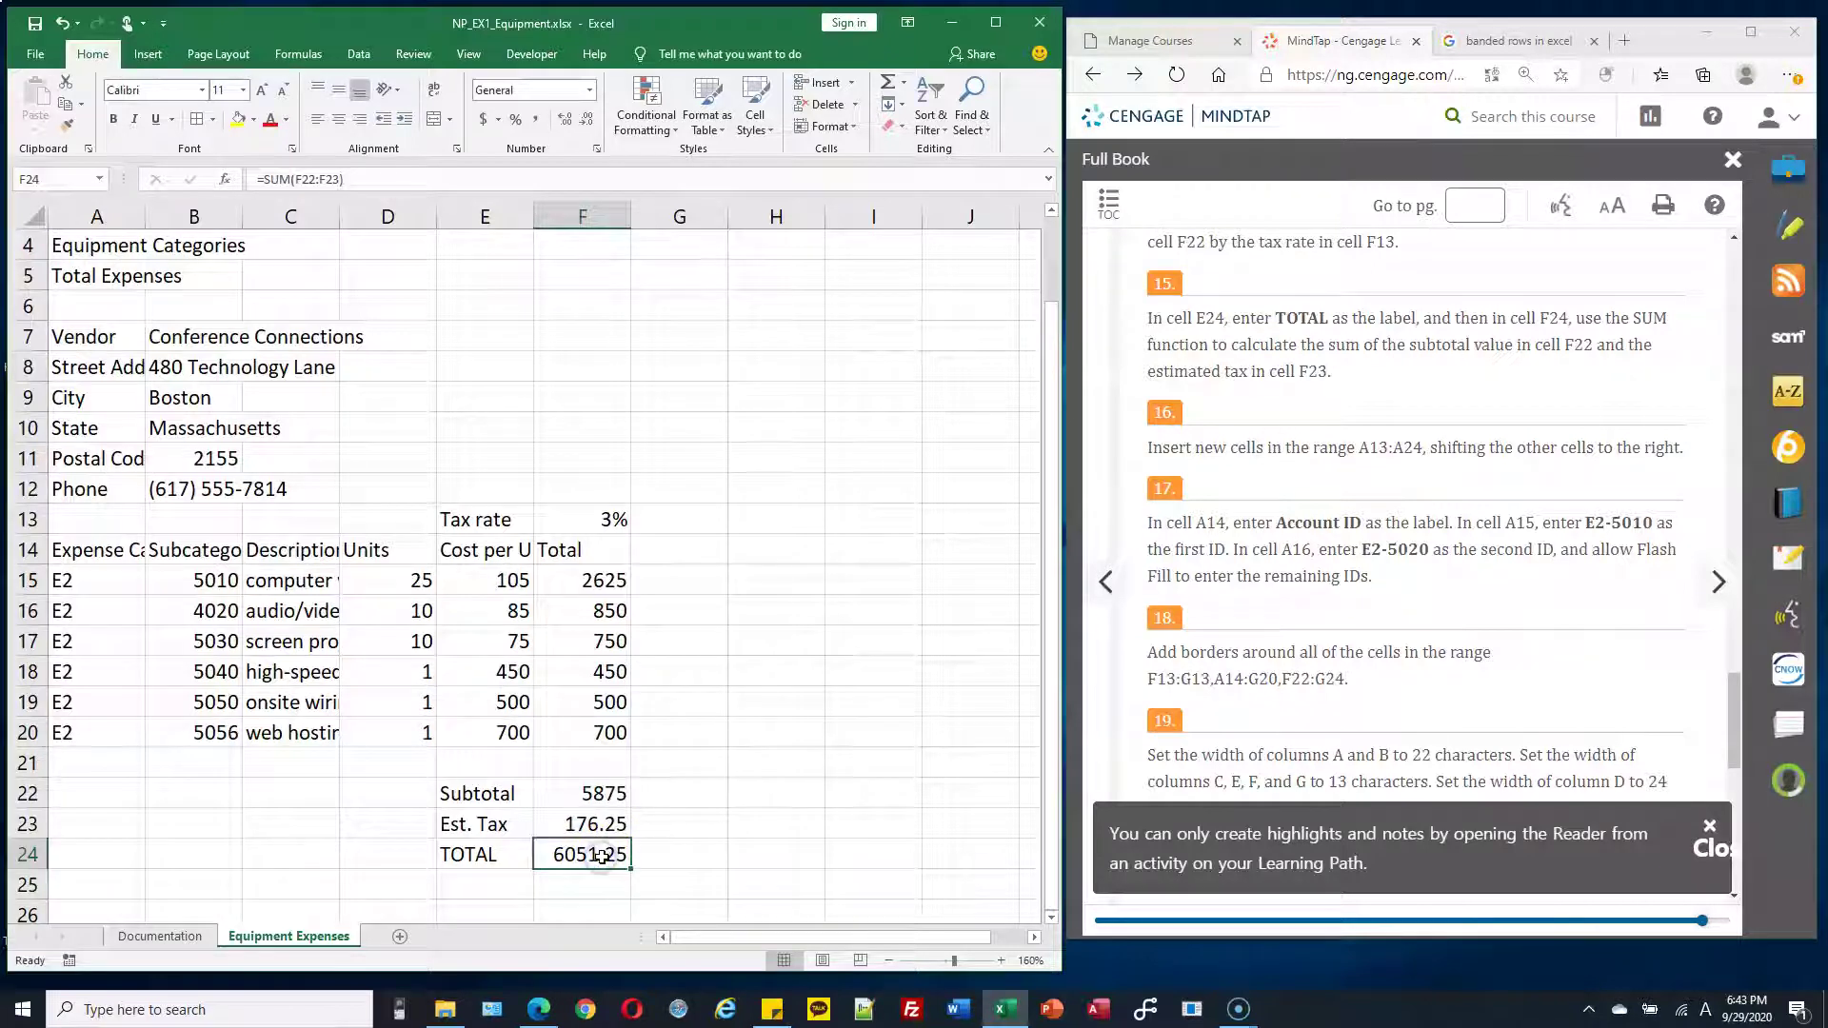
scroll(1196, 410, down, 1)
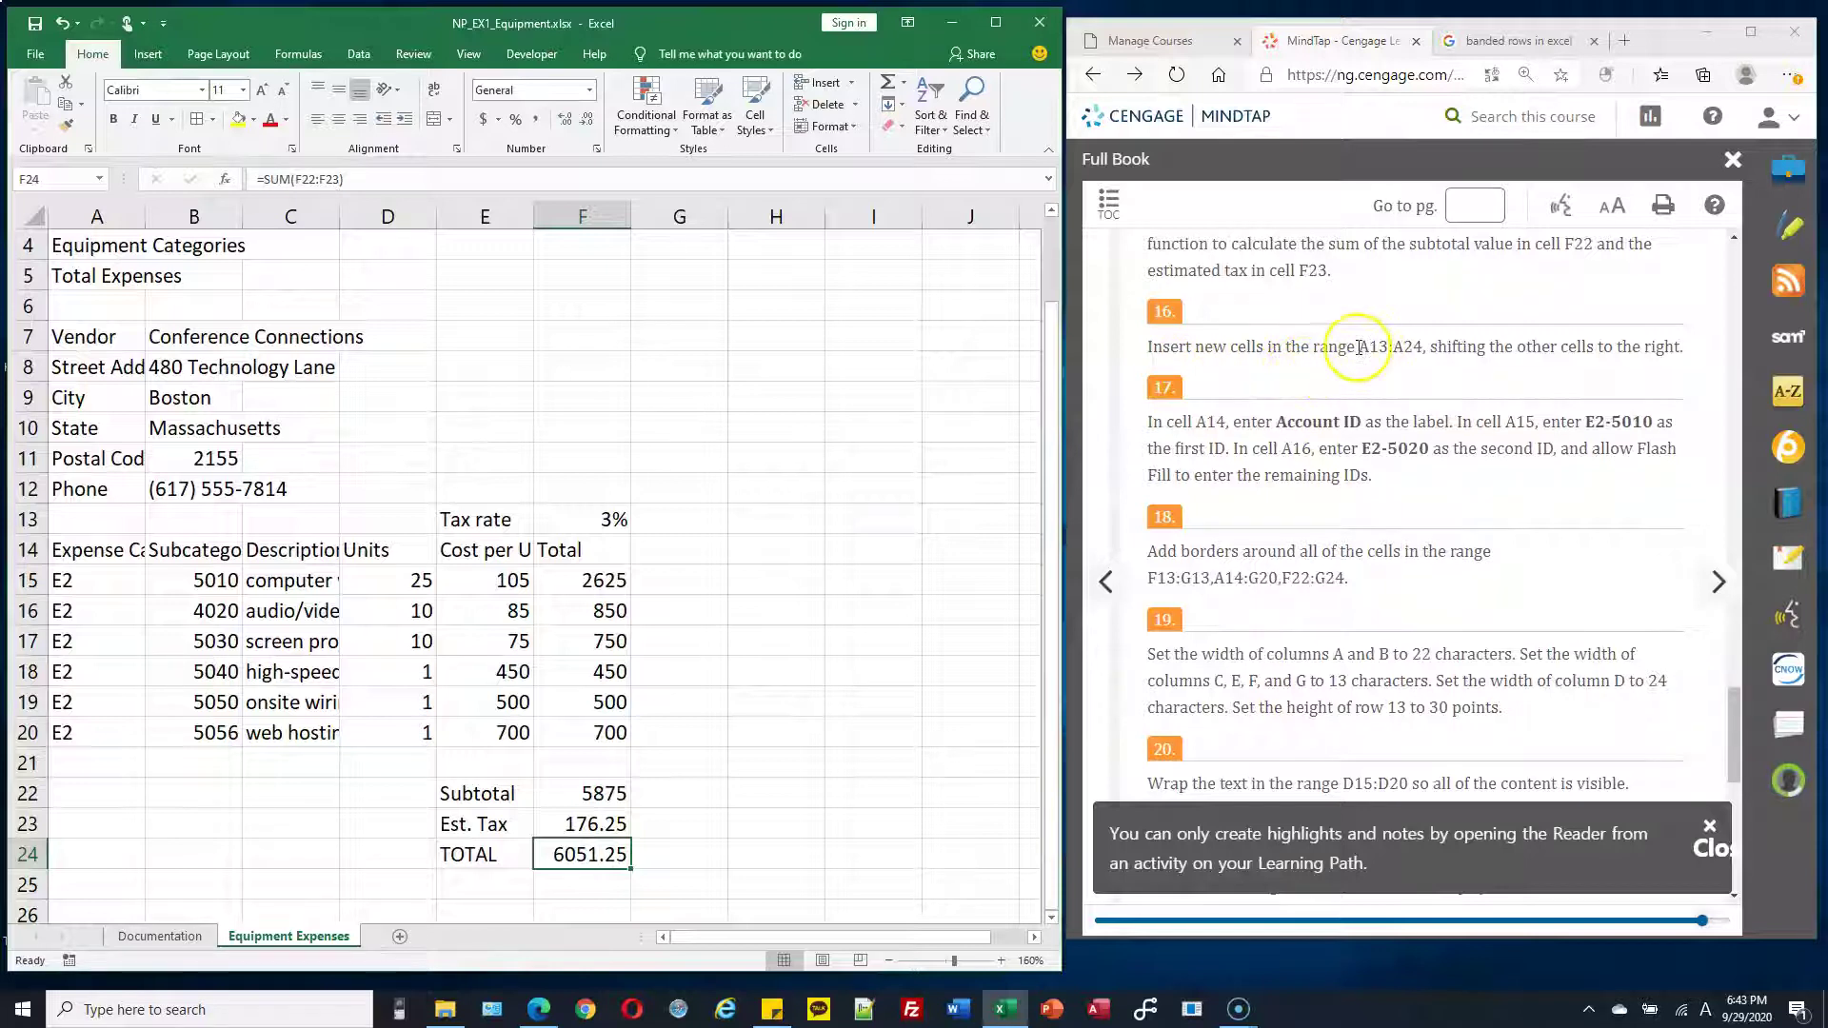
Insert blank cells into A13:A24, shifting the expense table and totals one column right
drag(1360, 346, 1426, 345)
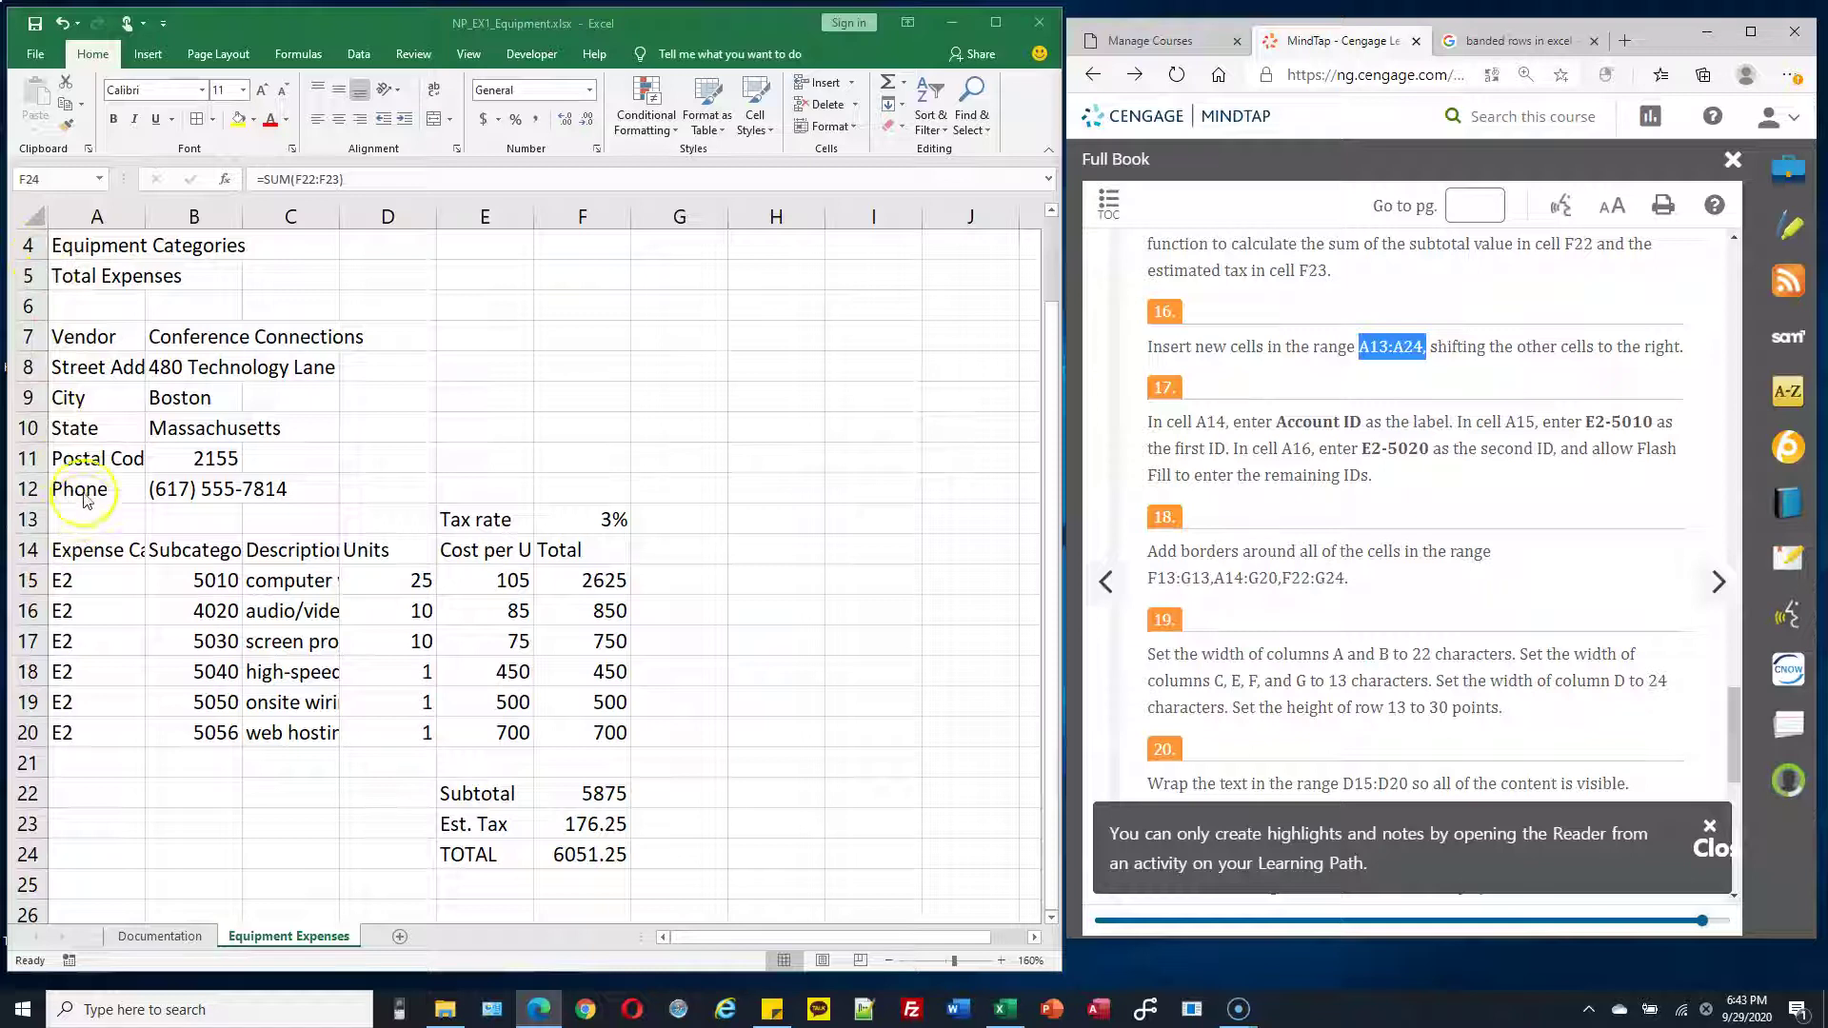
key(alt+Tab)
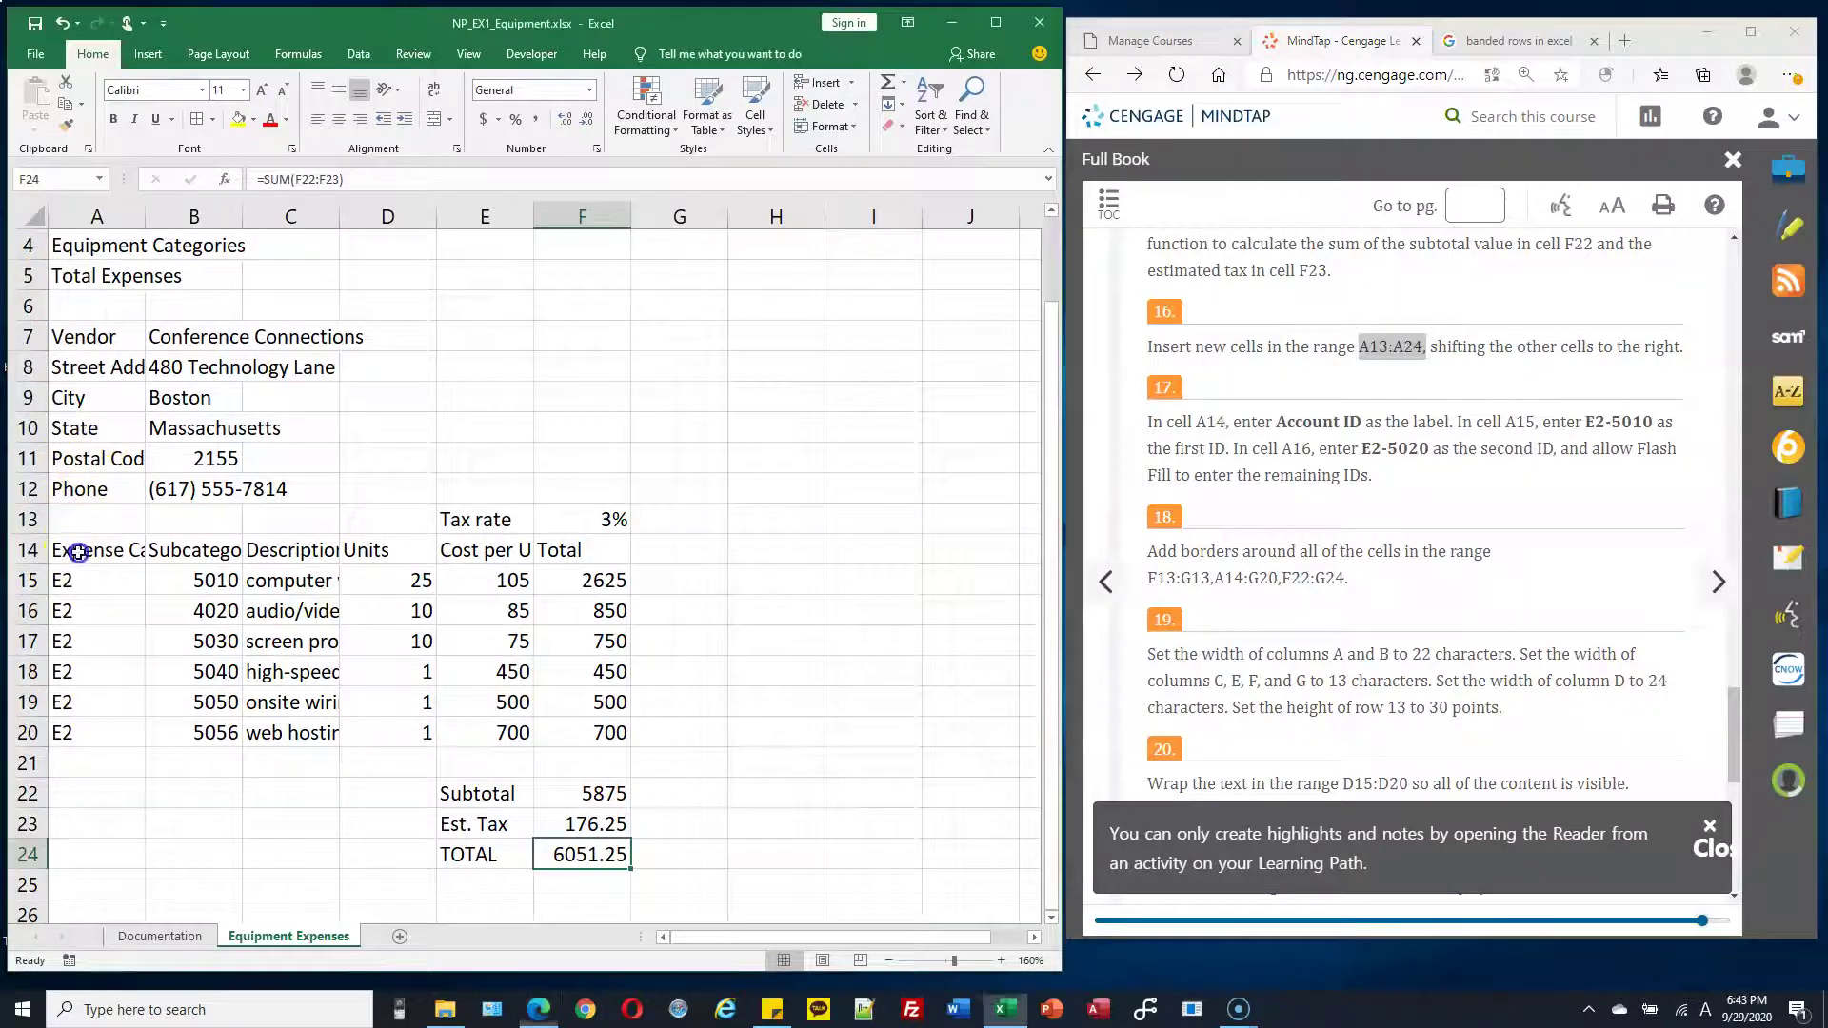
drag(93, 518, 91, 857)
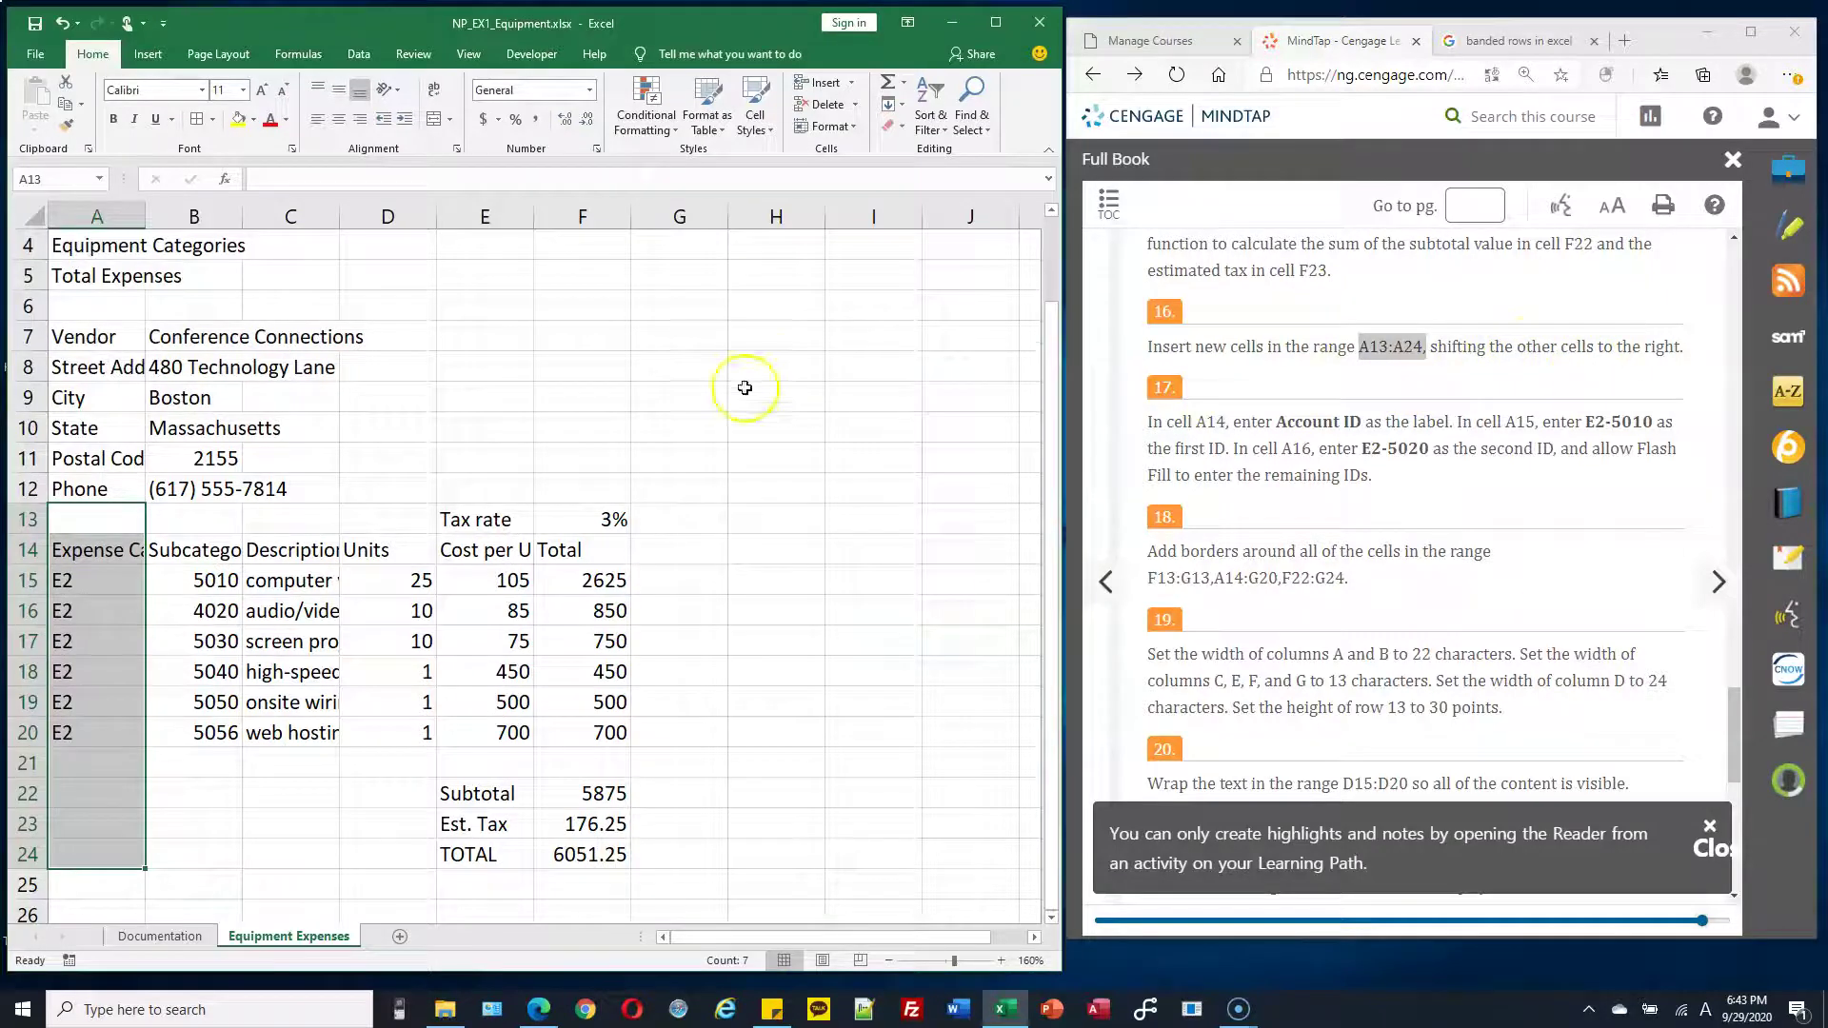
right_click(95, 530)
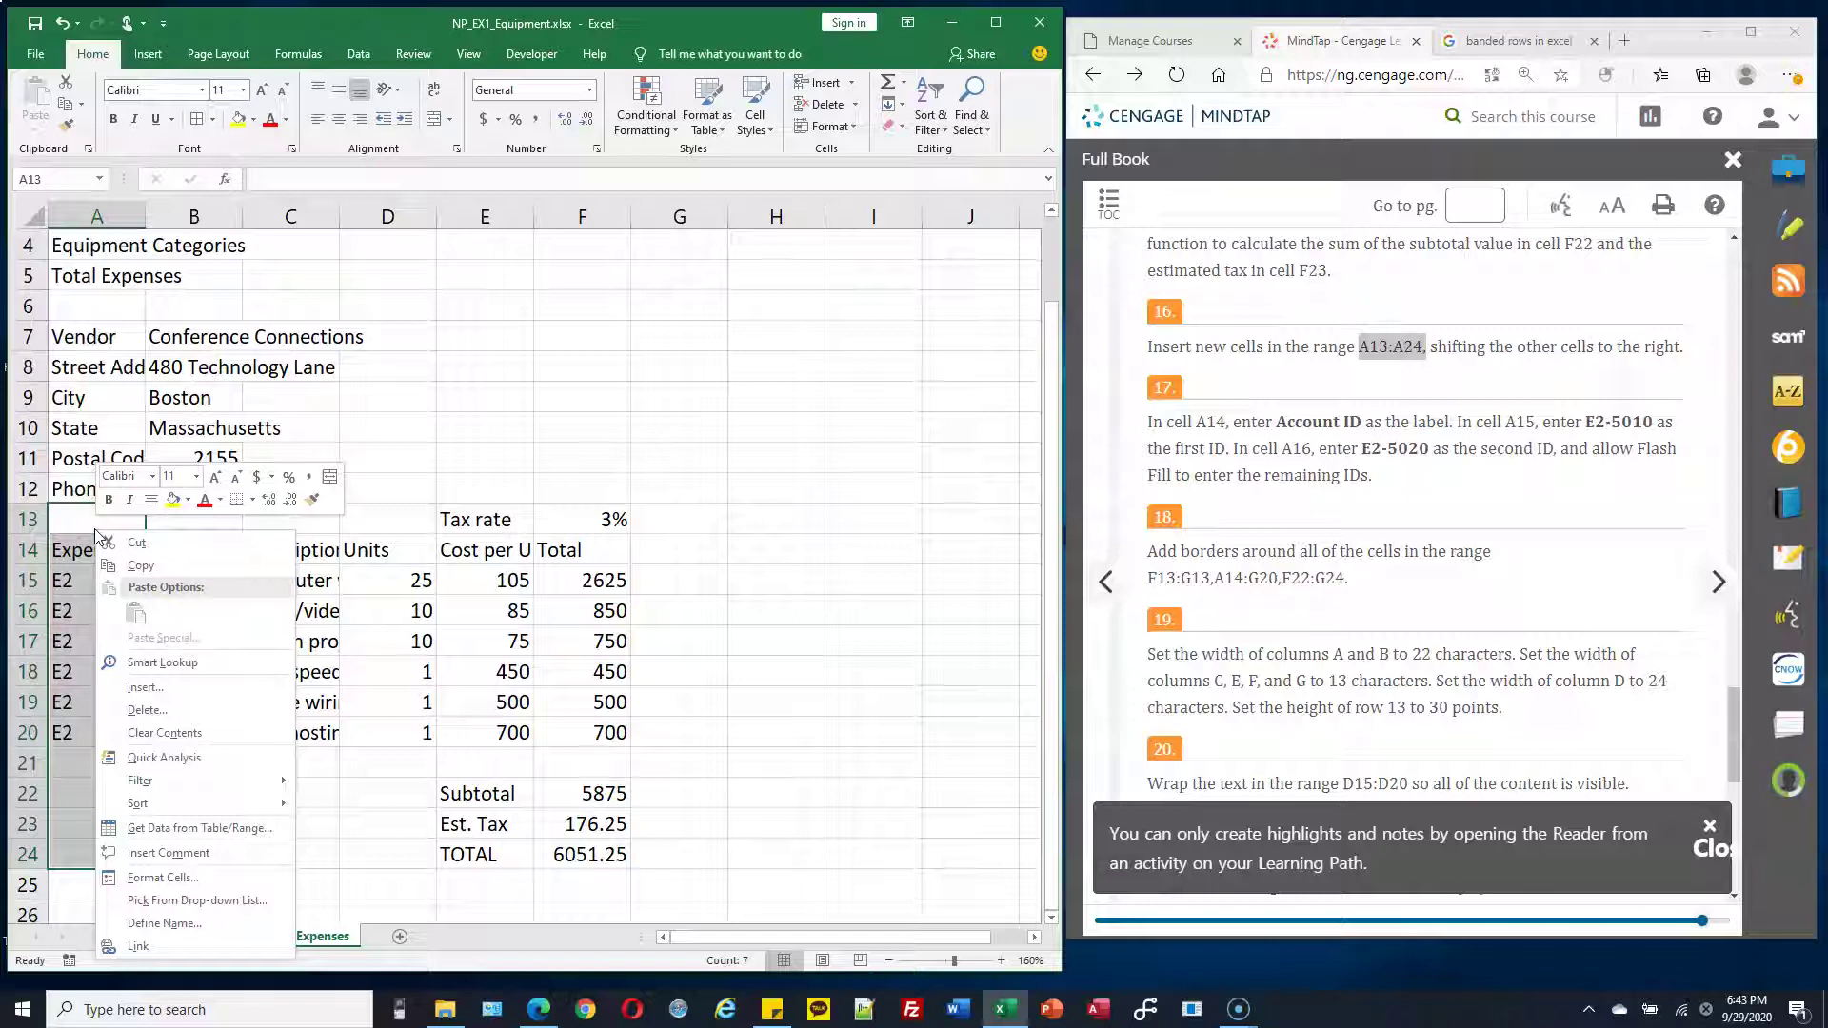
click(149, 694)
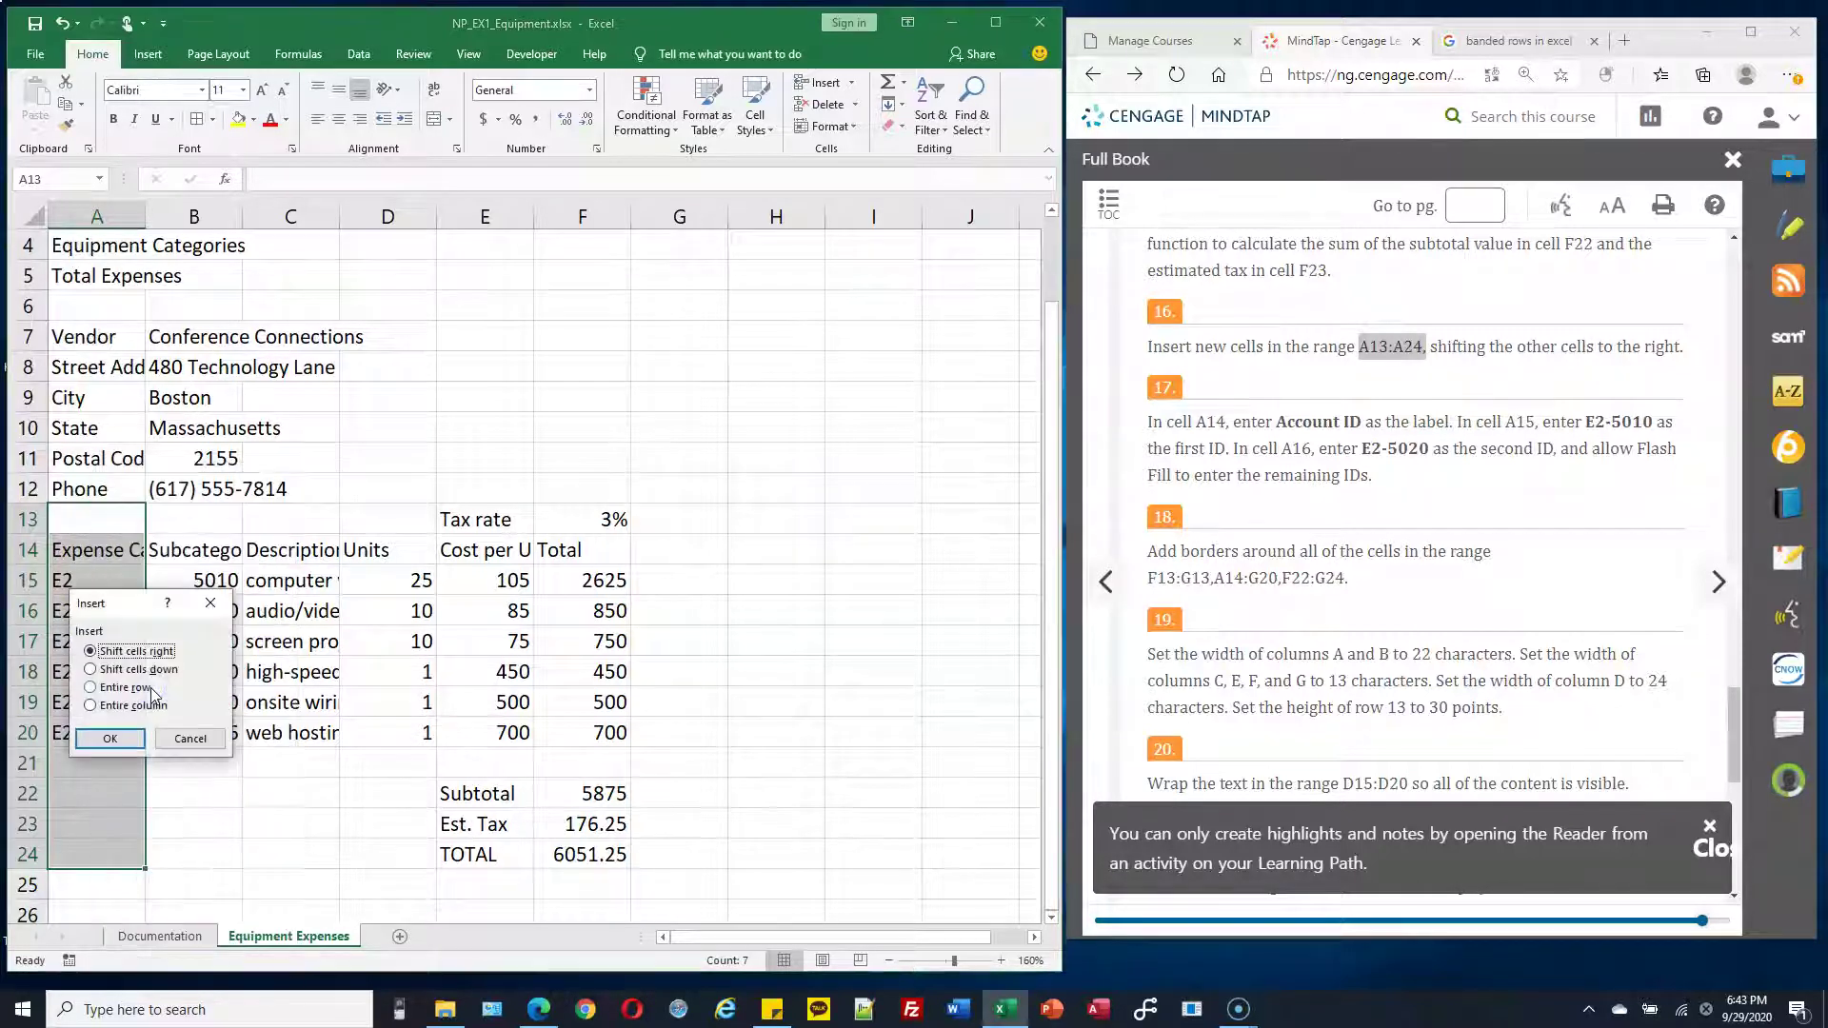
click(136, 652)
click(117, 740)
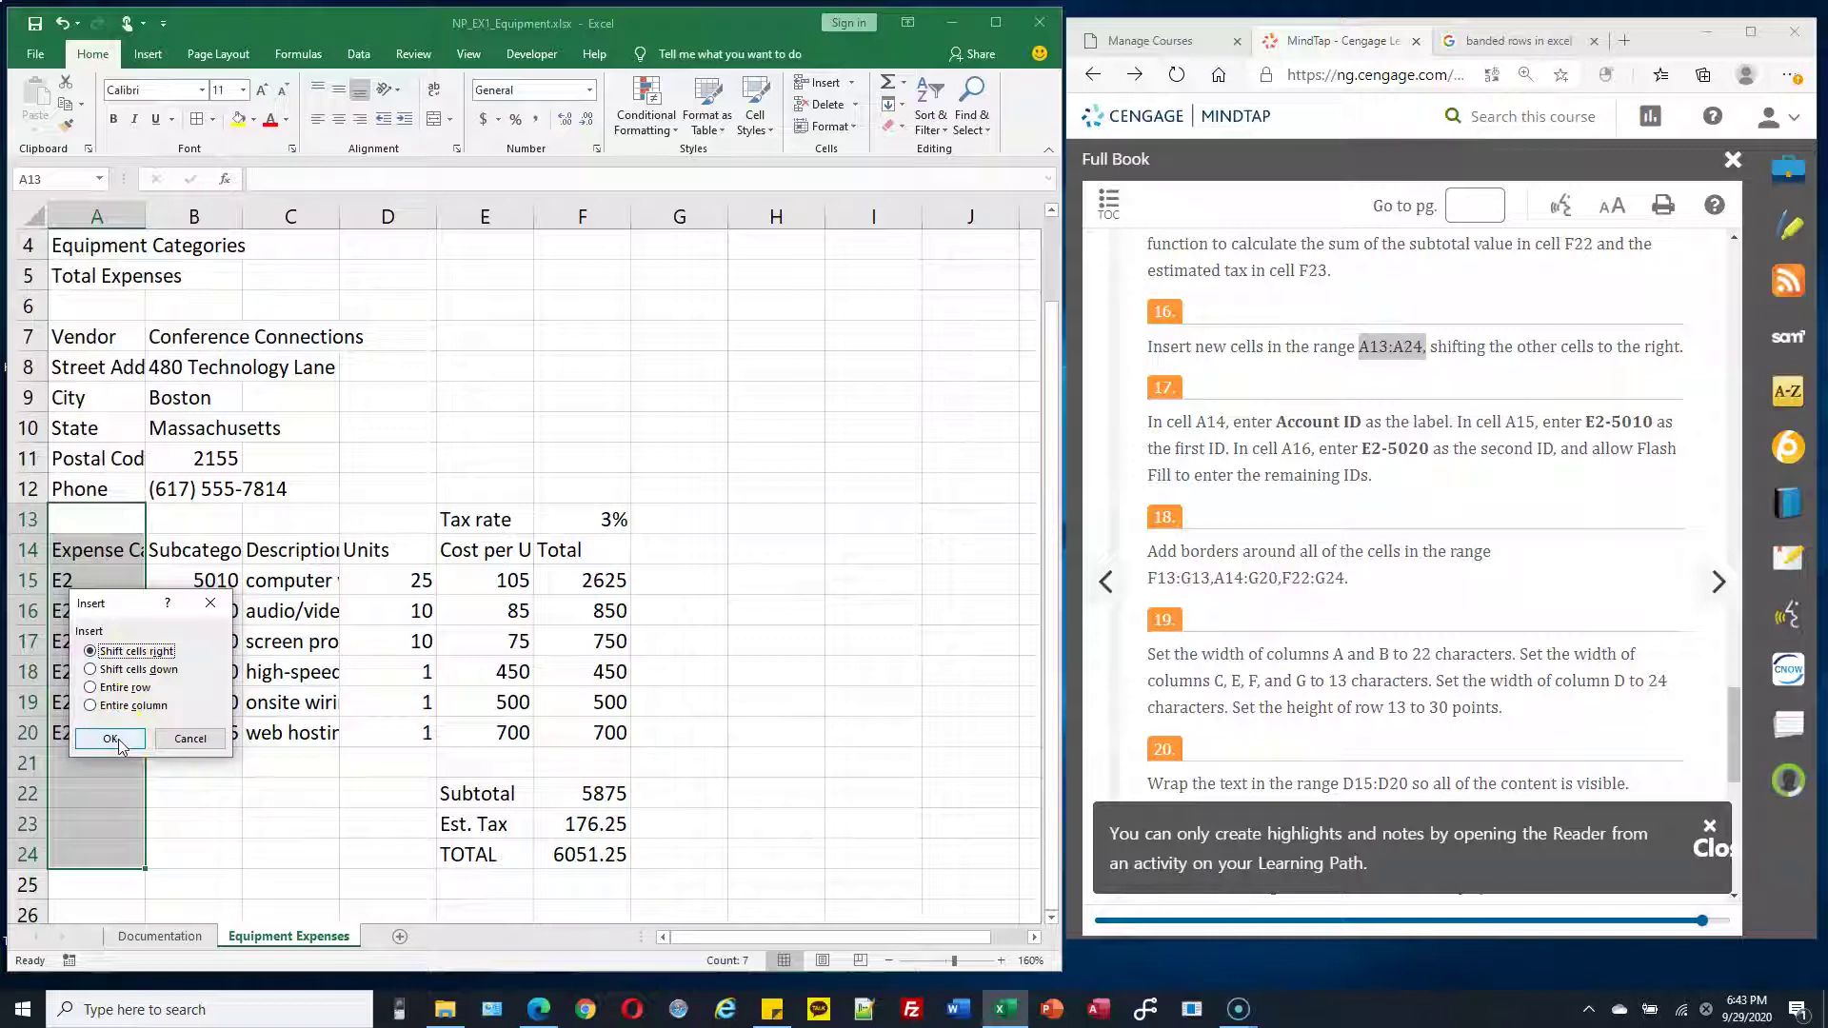
click(111, 740)
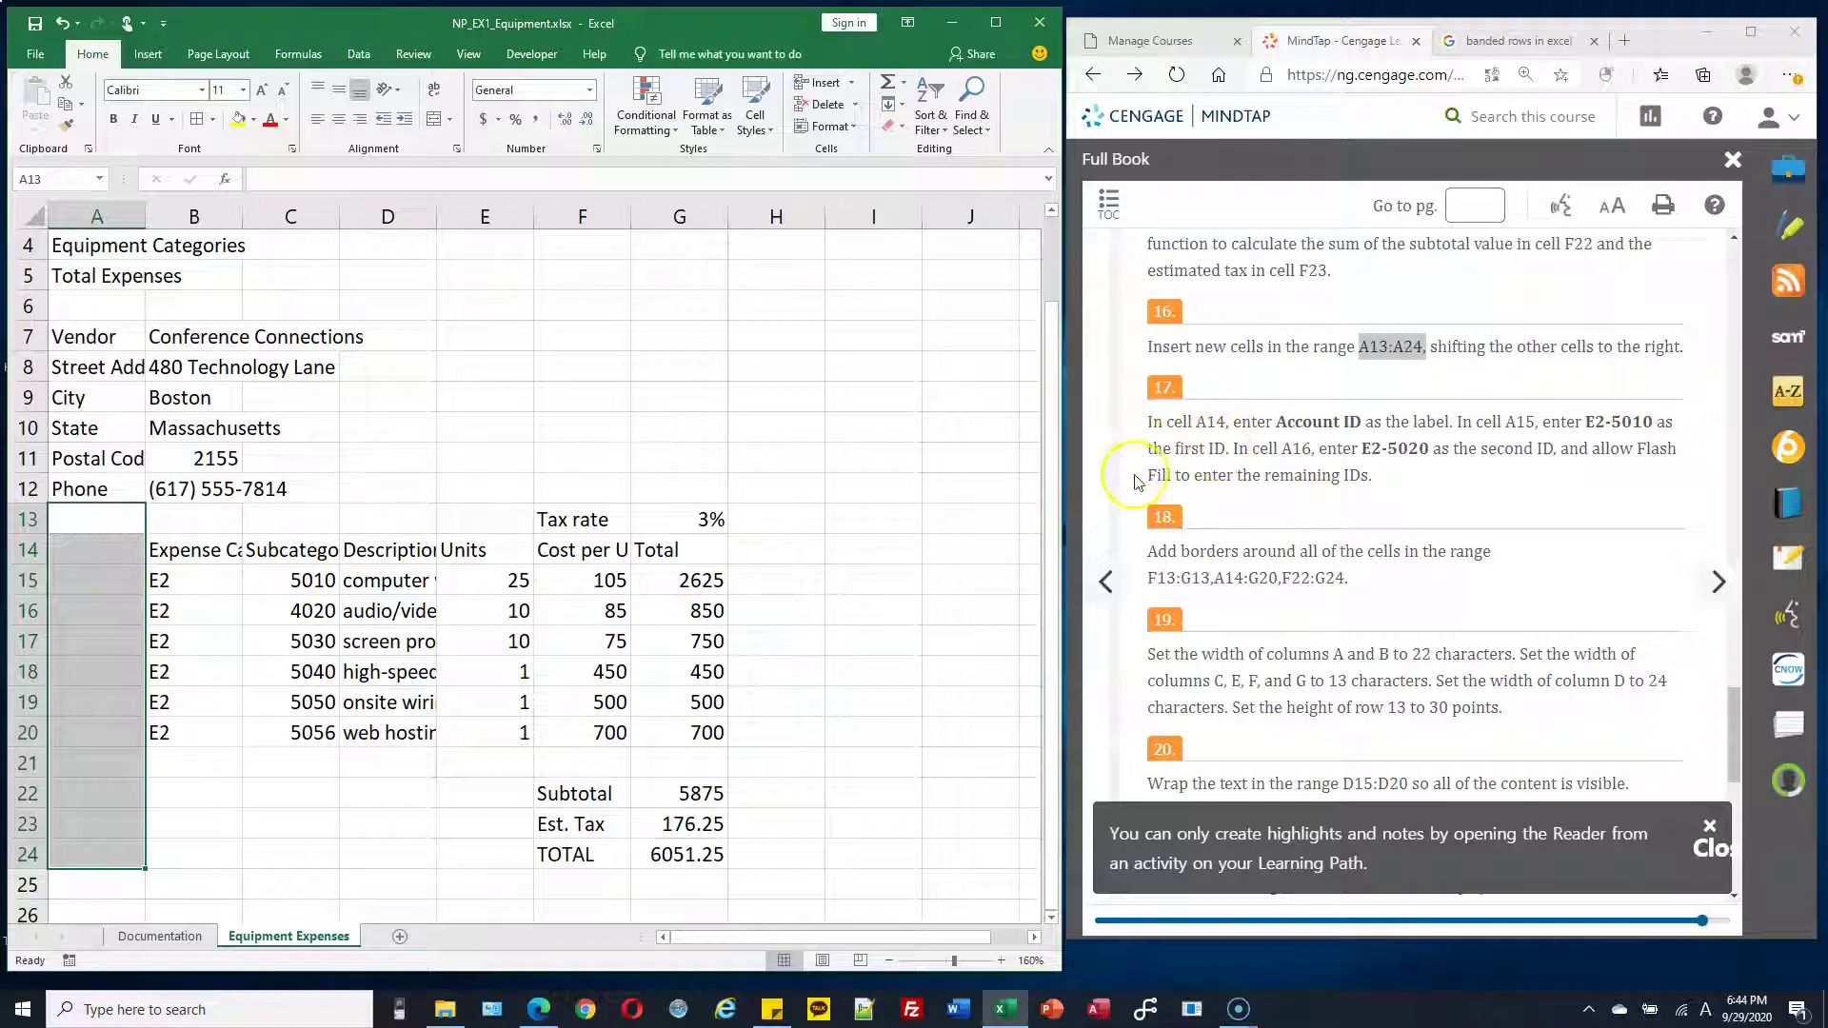
Enter the header 'Account ID' in A14 and the first ID, E2-5010, in A15
click(126, 551)
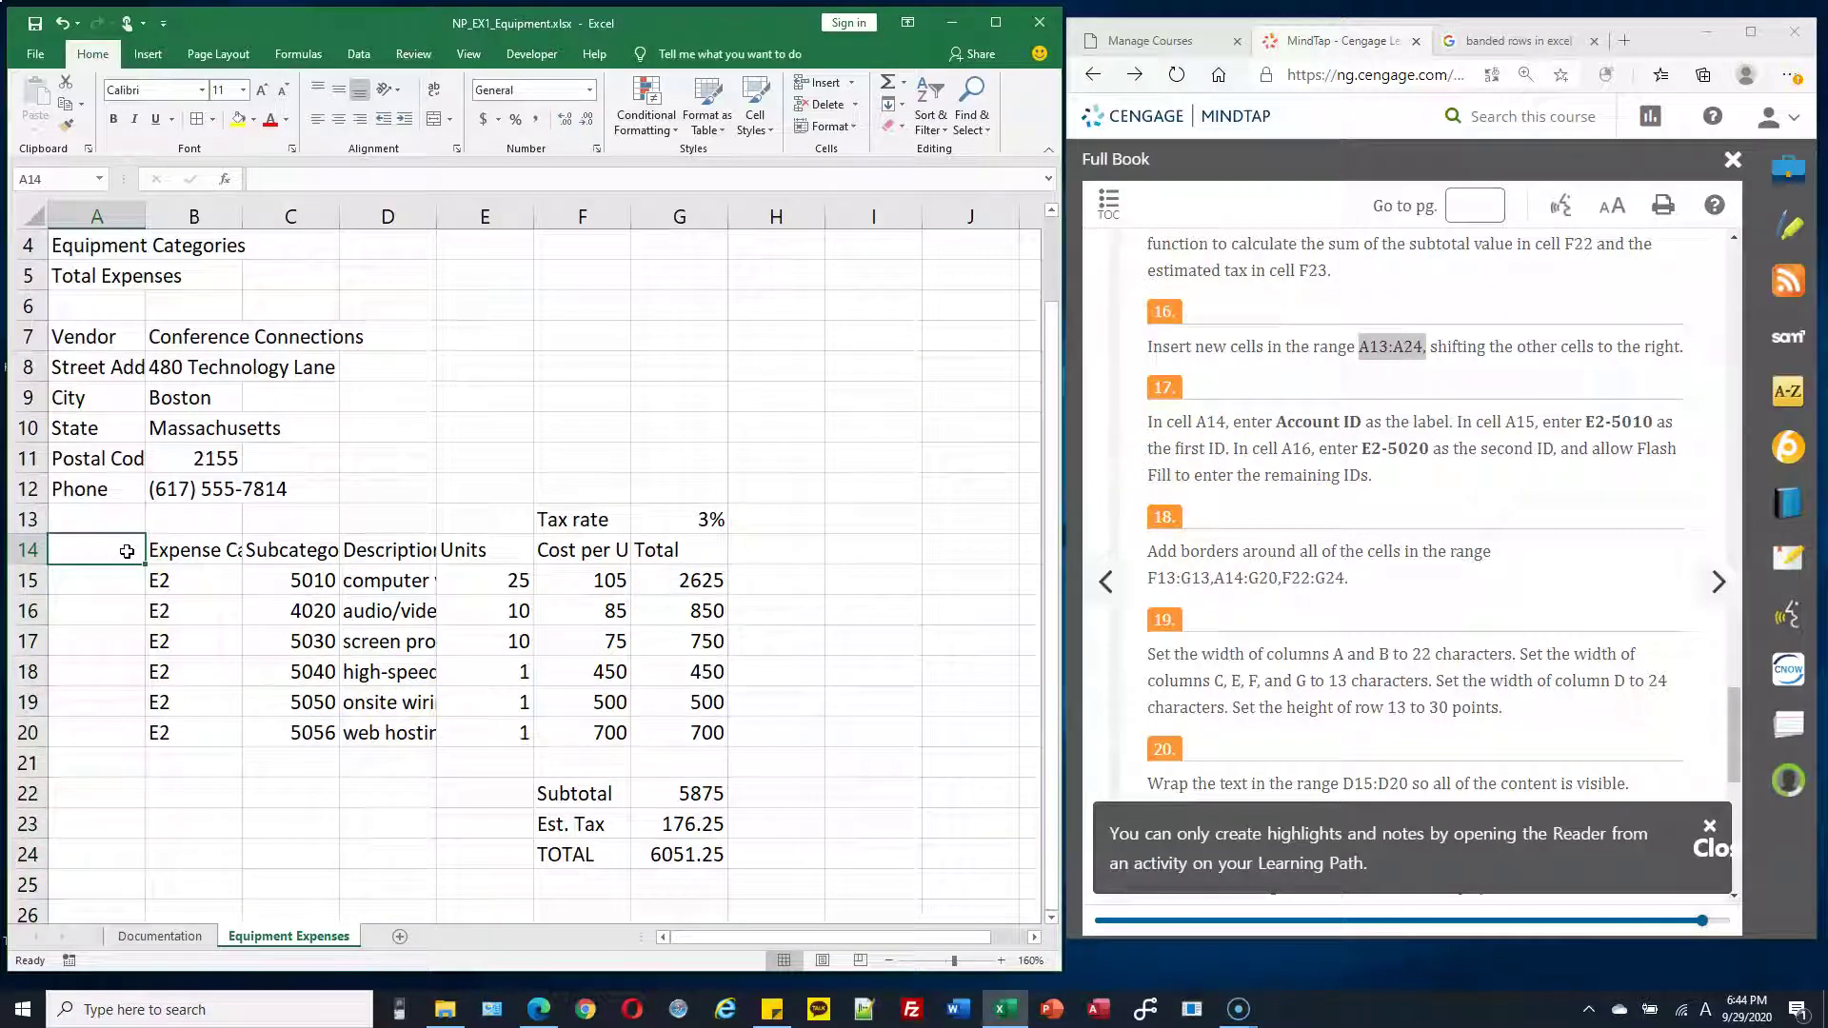
text(Accoun)
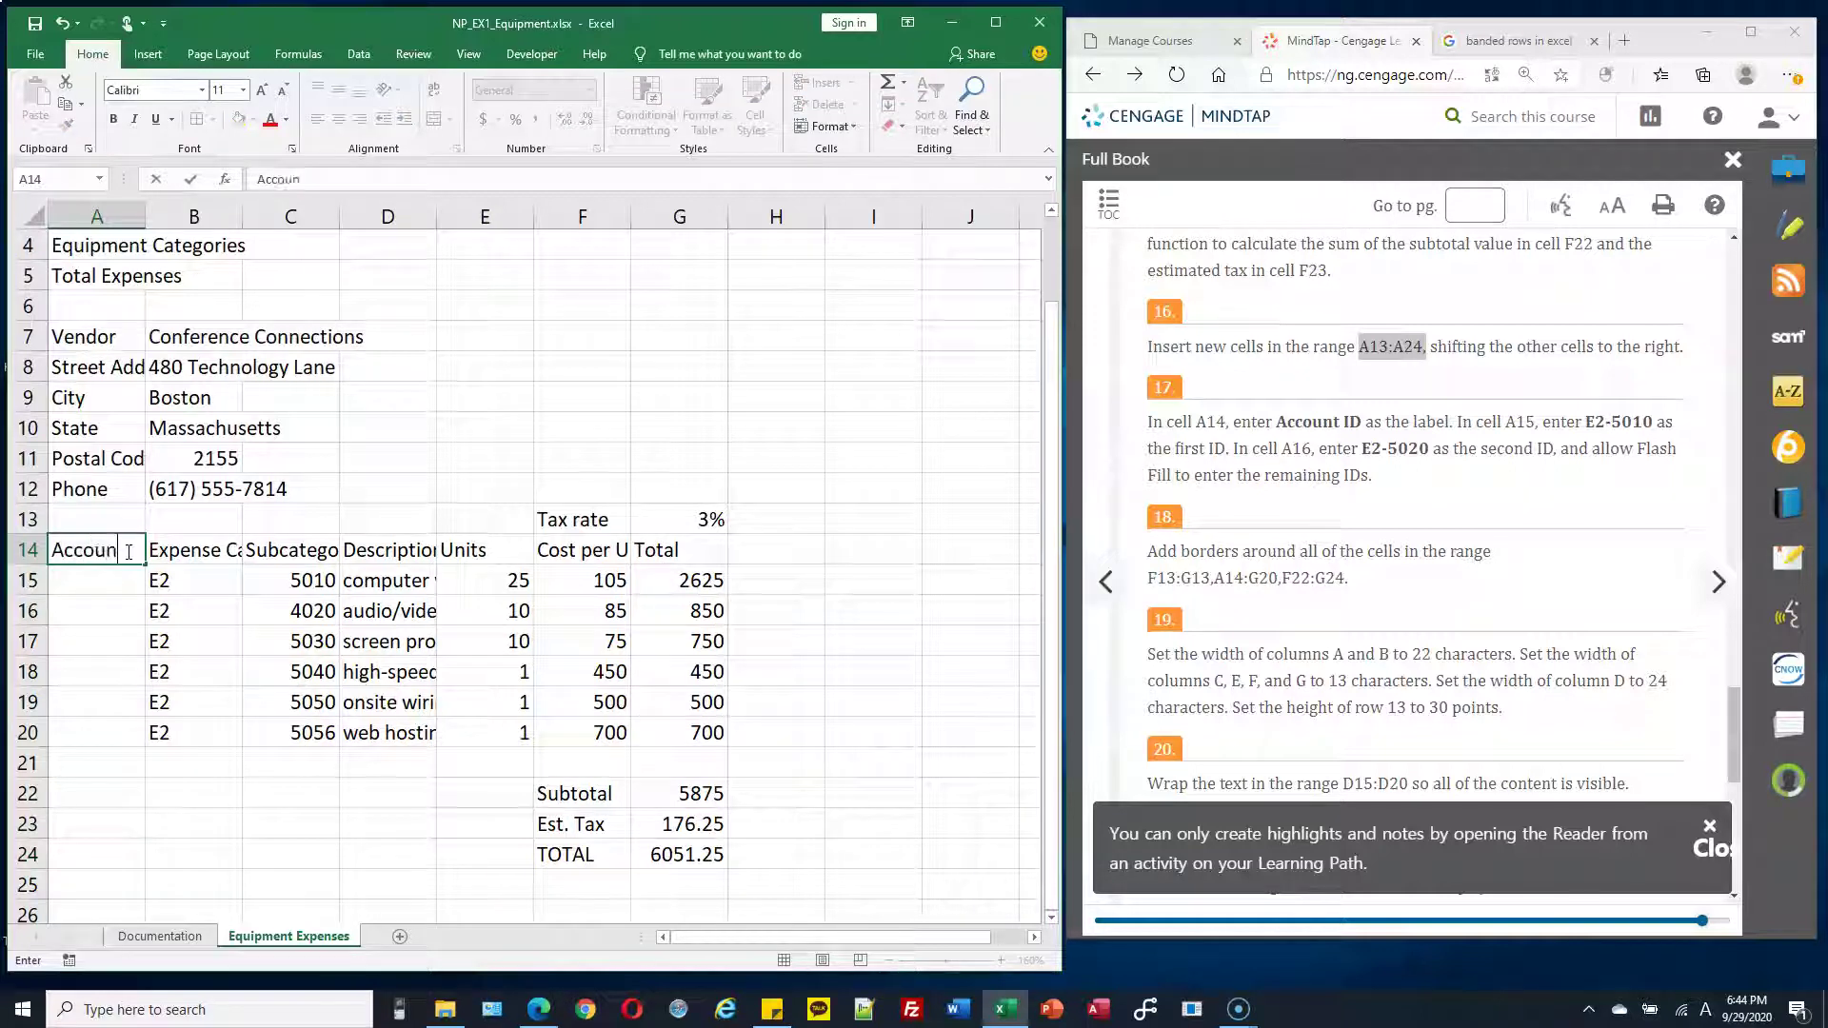
text(t ID)
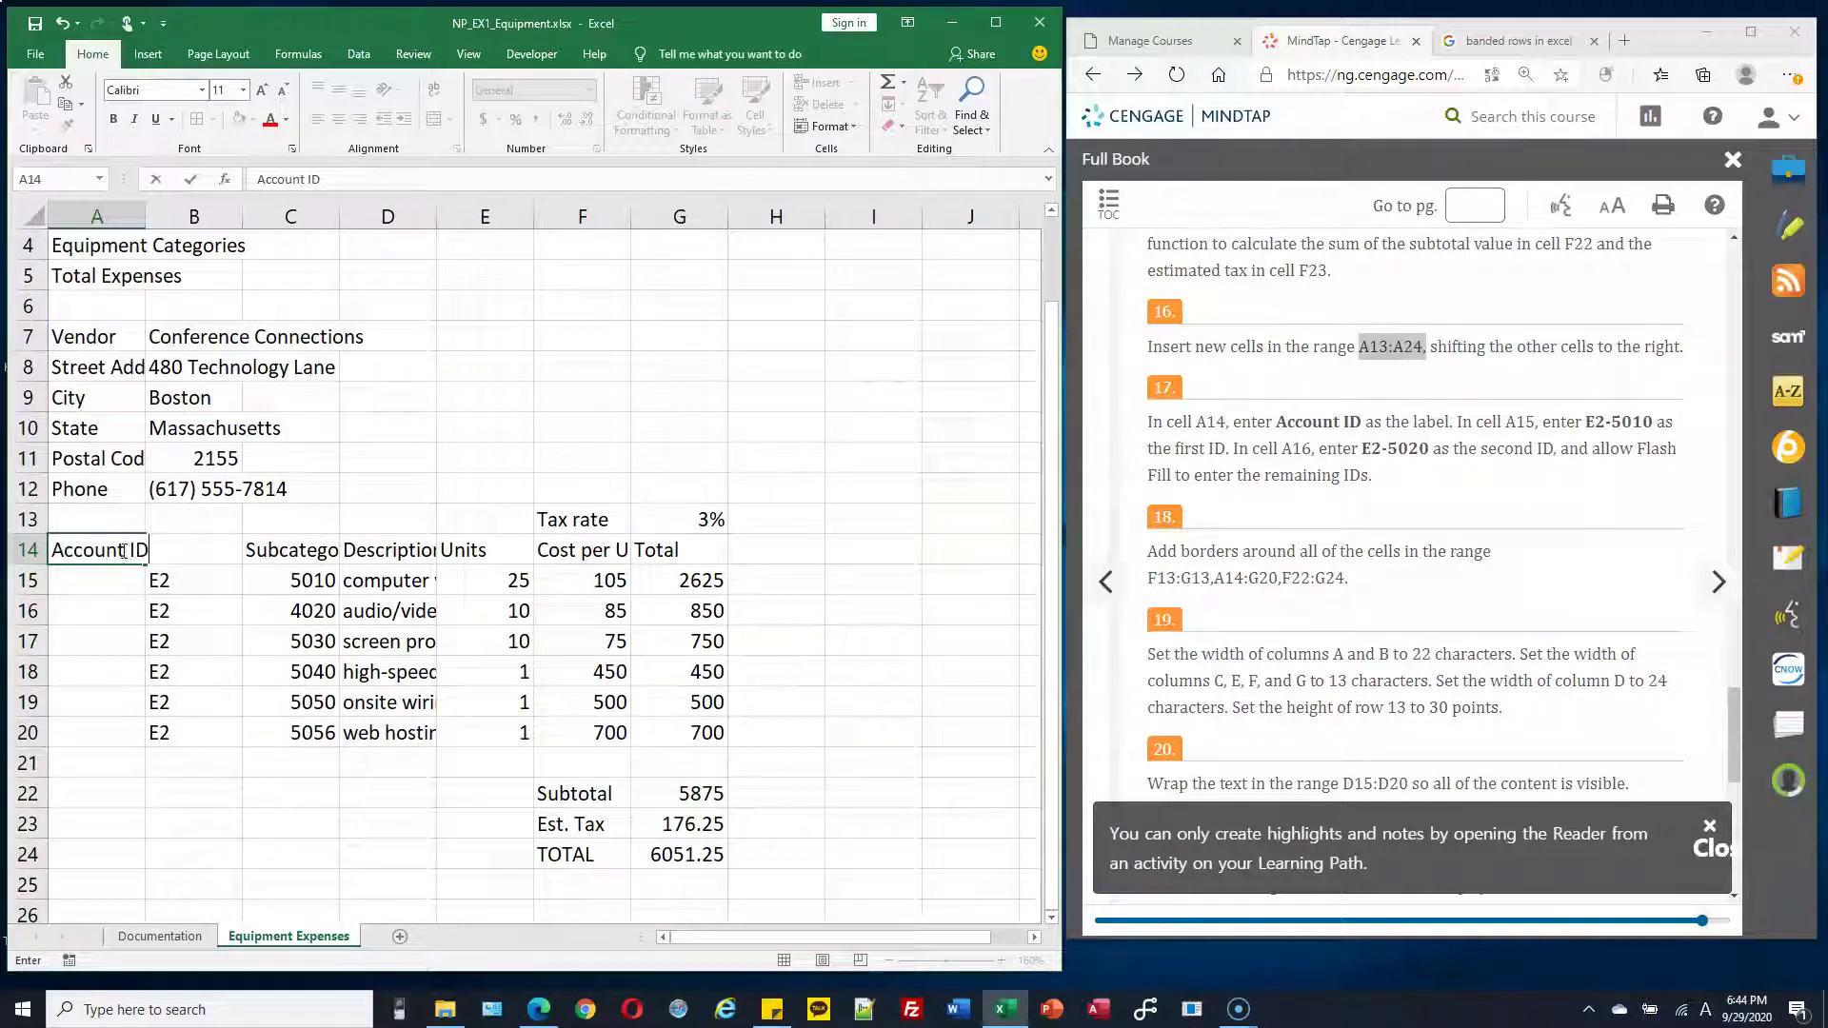
key(Return)
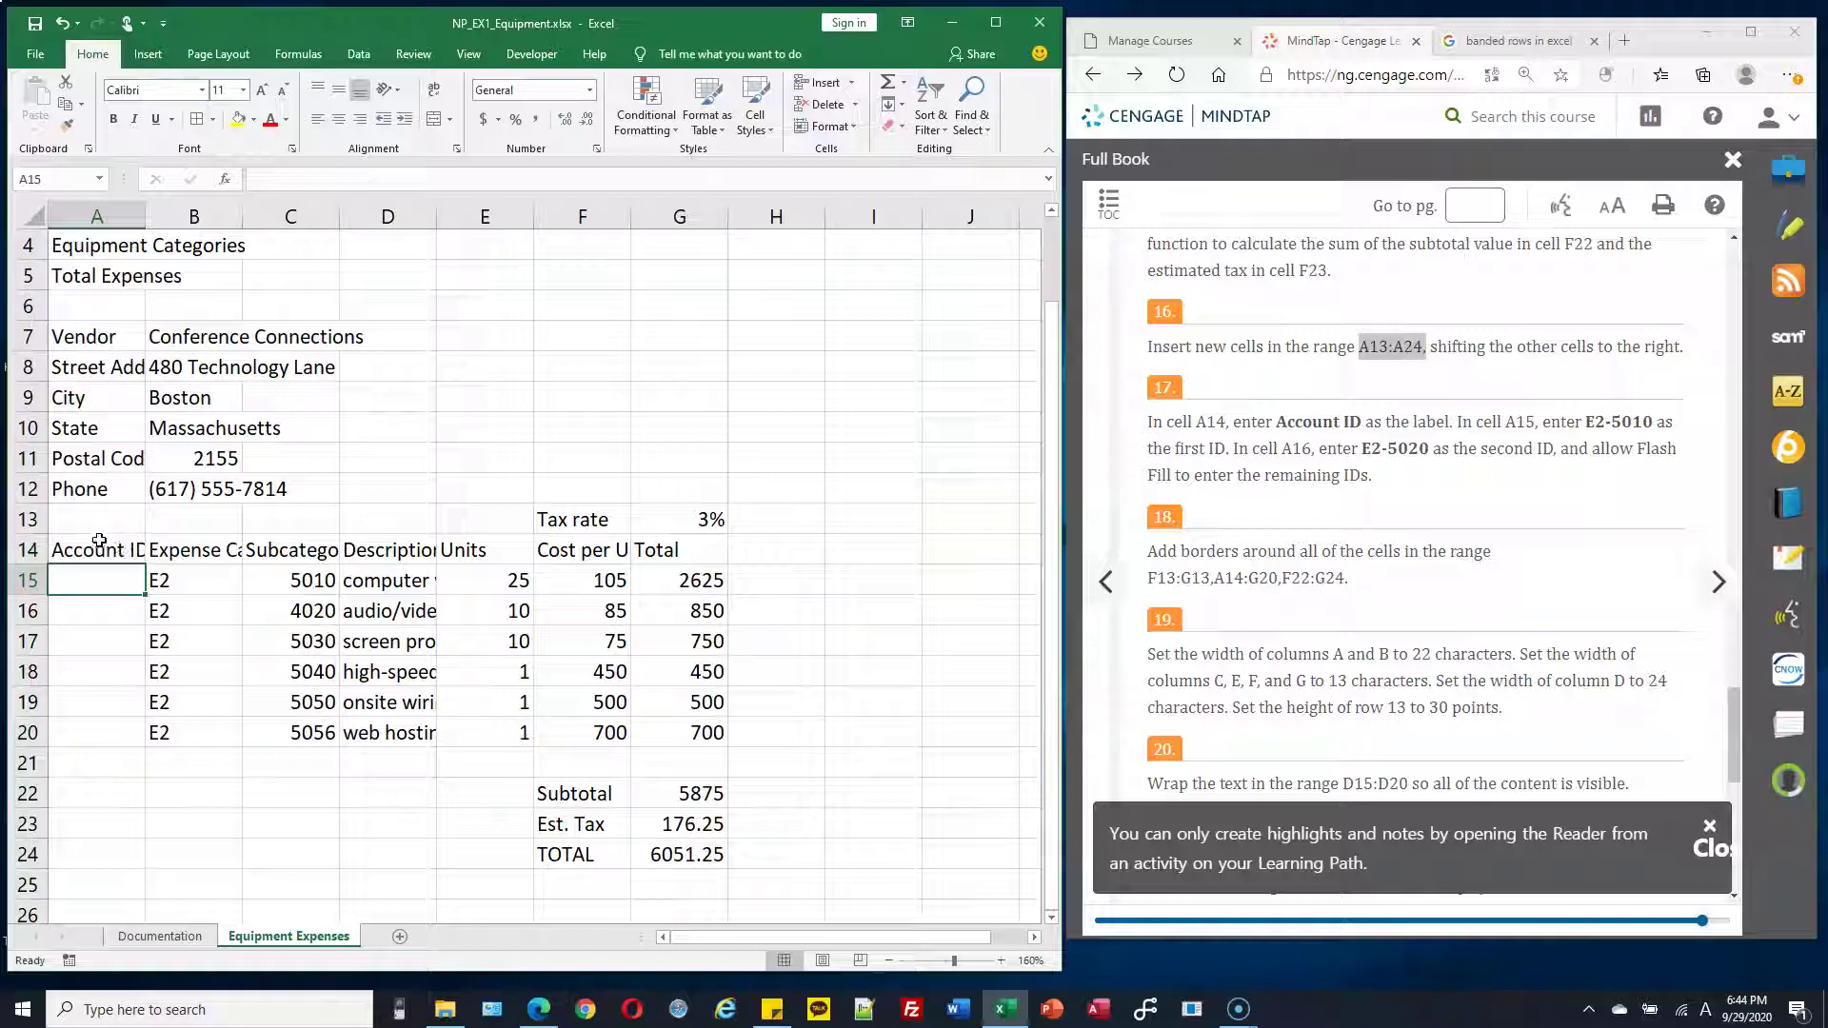
click(132, 576)
text(E)
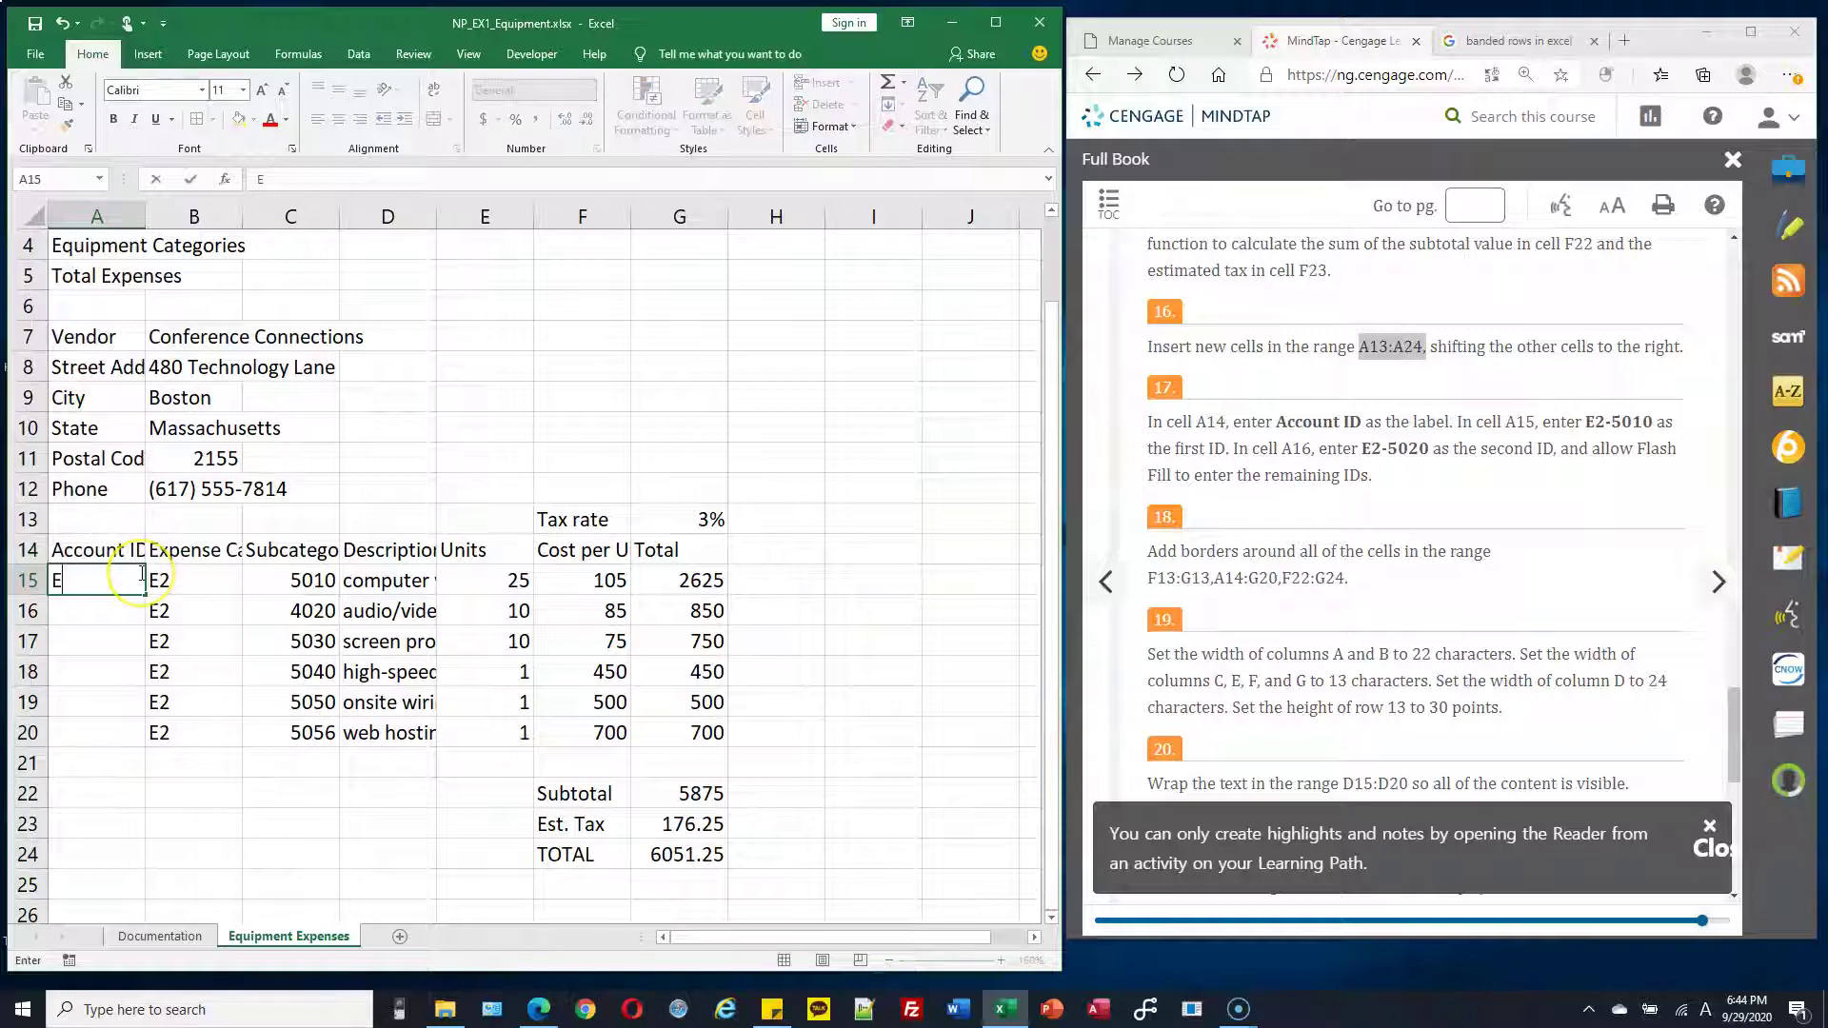
text(2-5010)
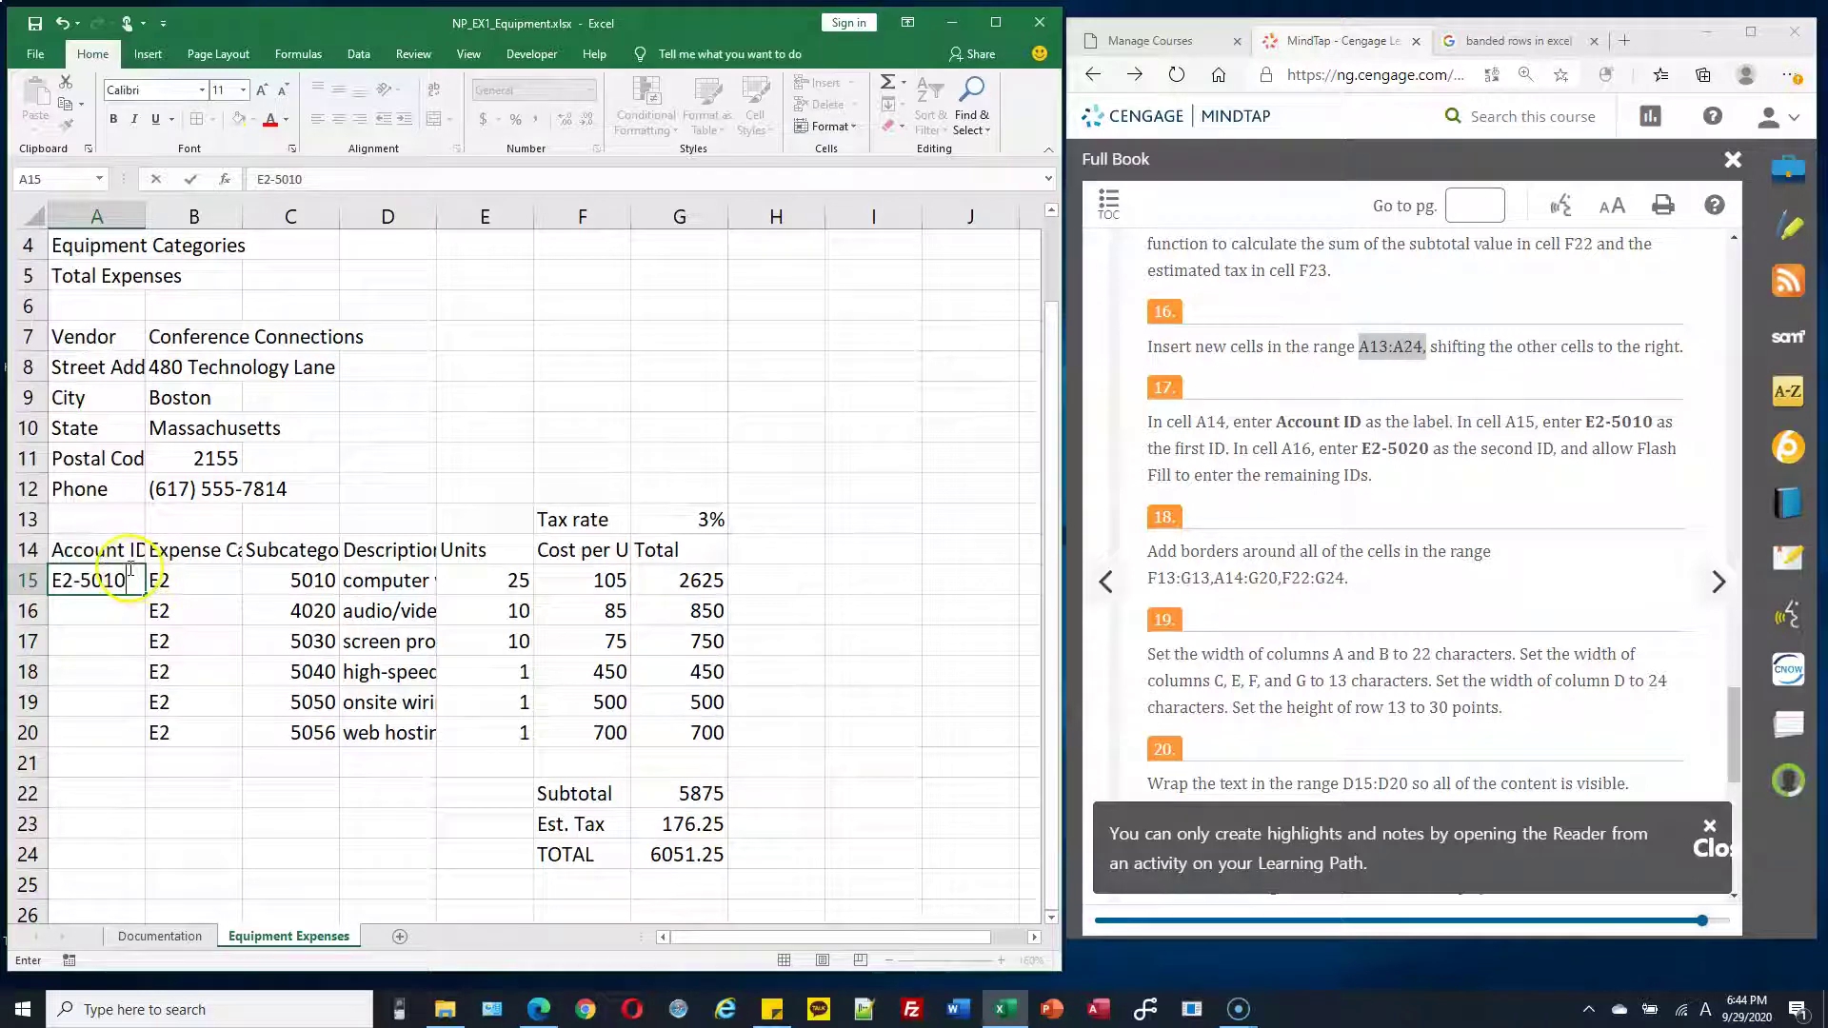
key(Return)
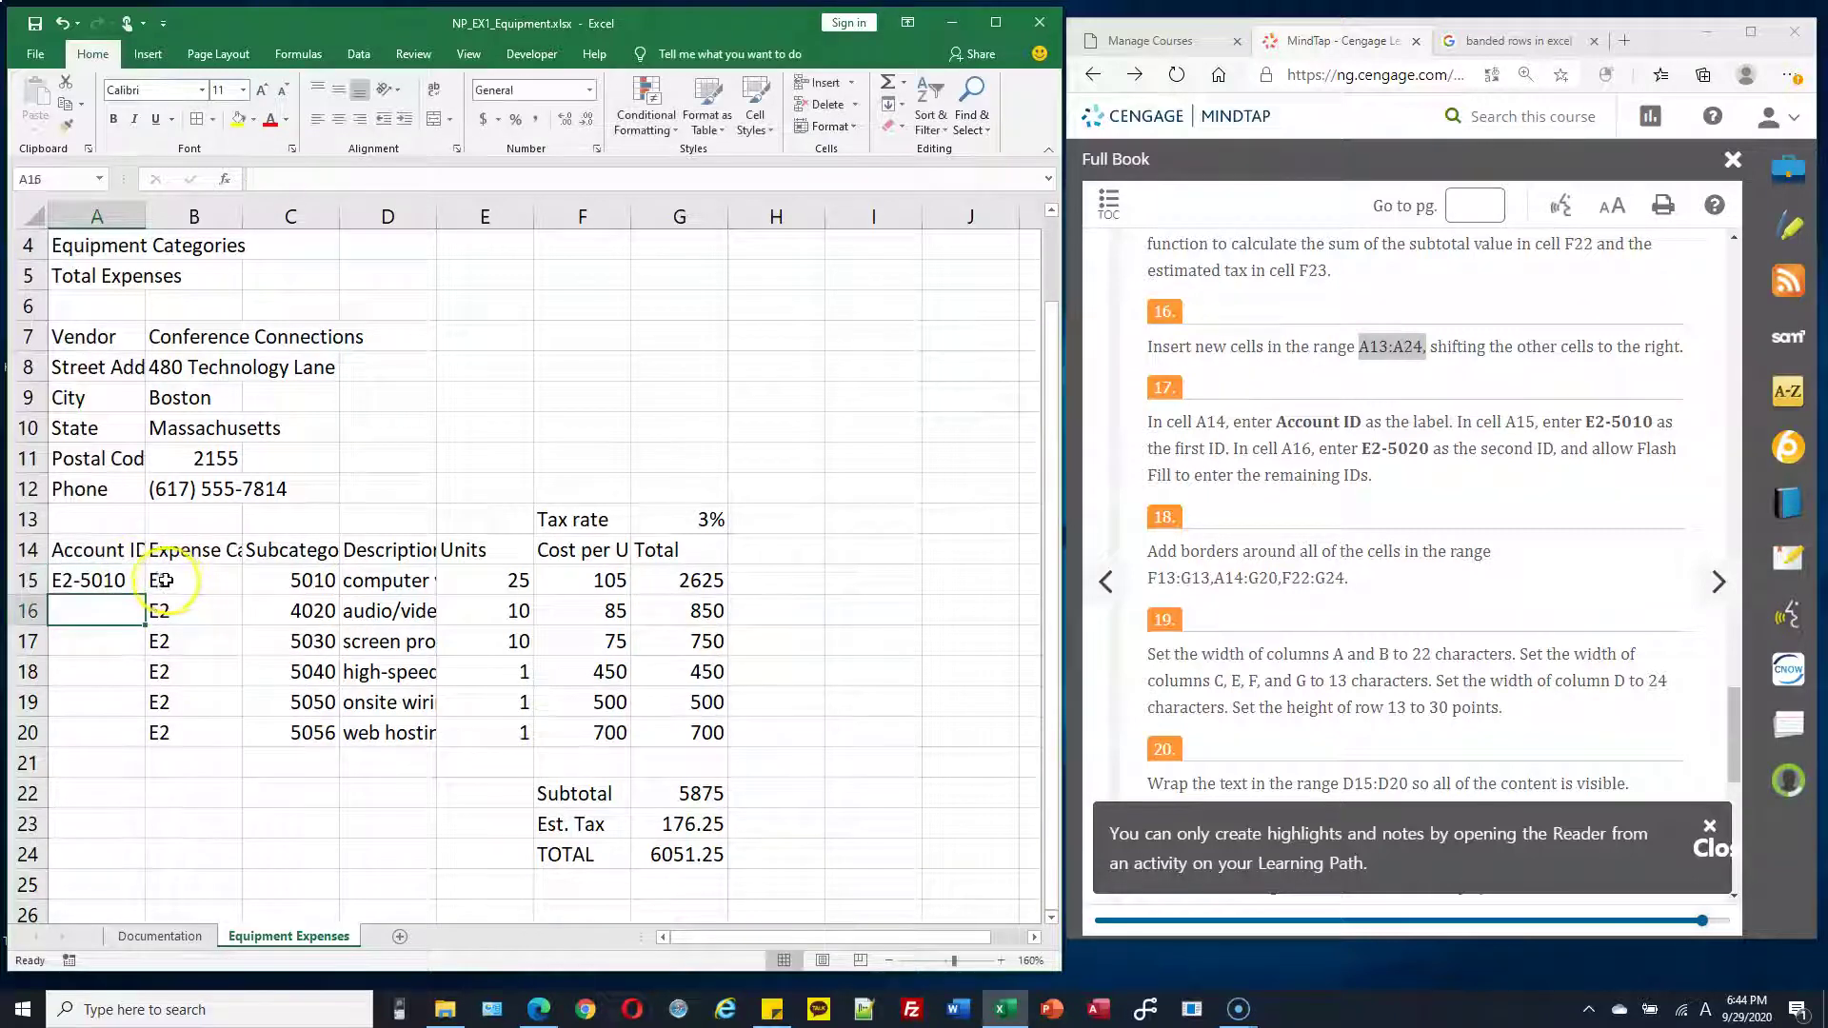
Enter E2-5020 in A16 and let Flash Fill complete the IDs through E2-5056 in A20
text(E2-50102-)
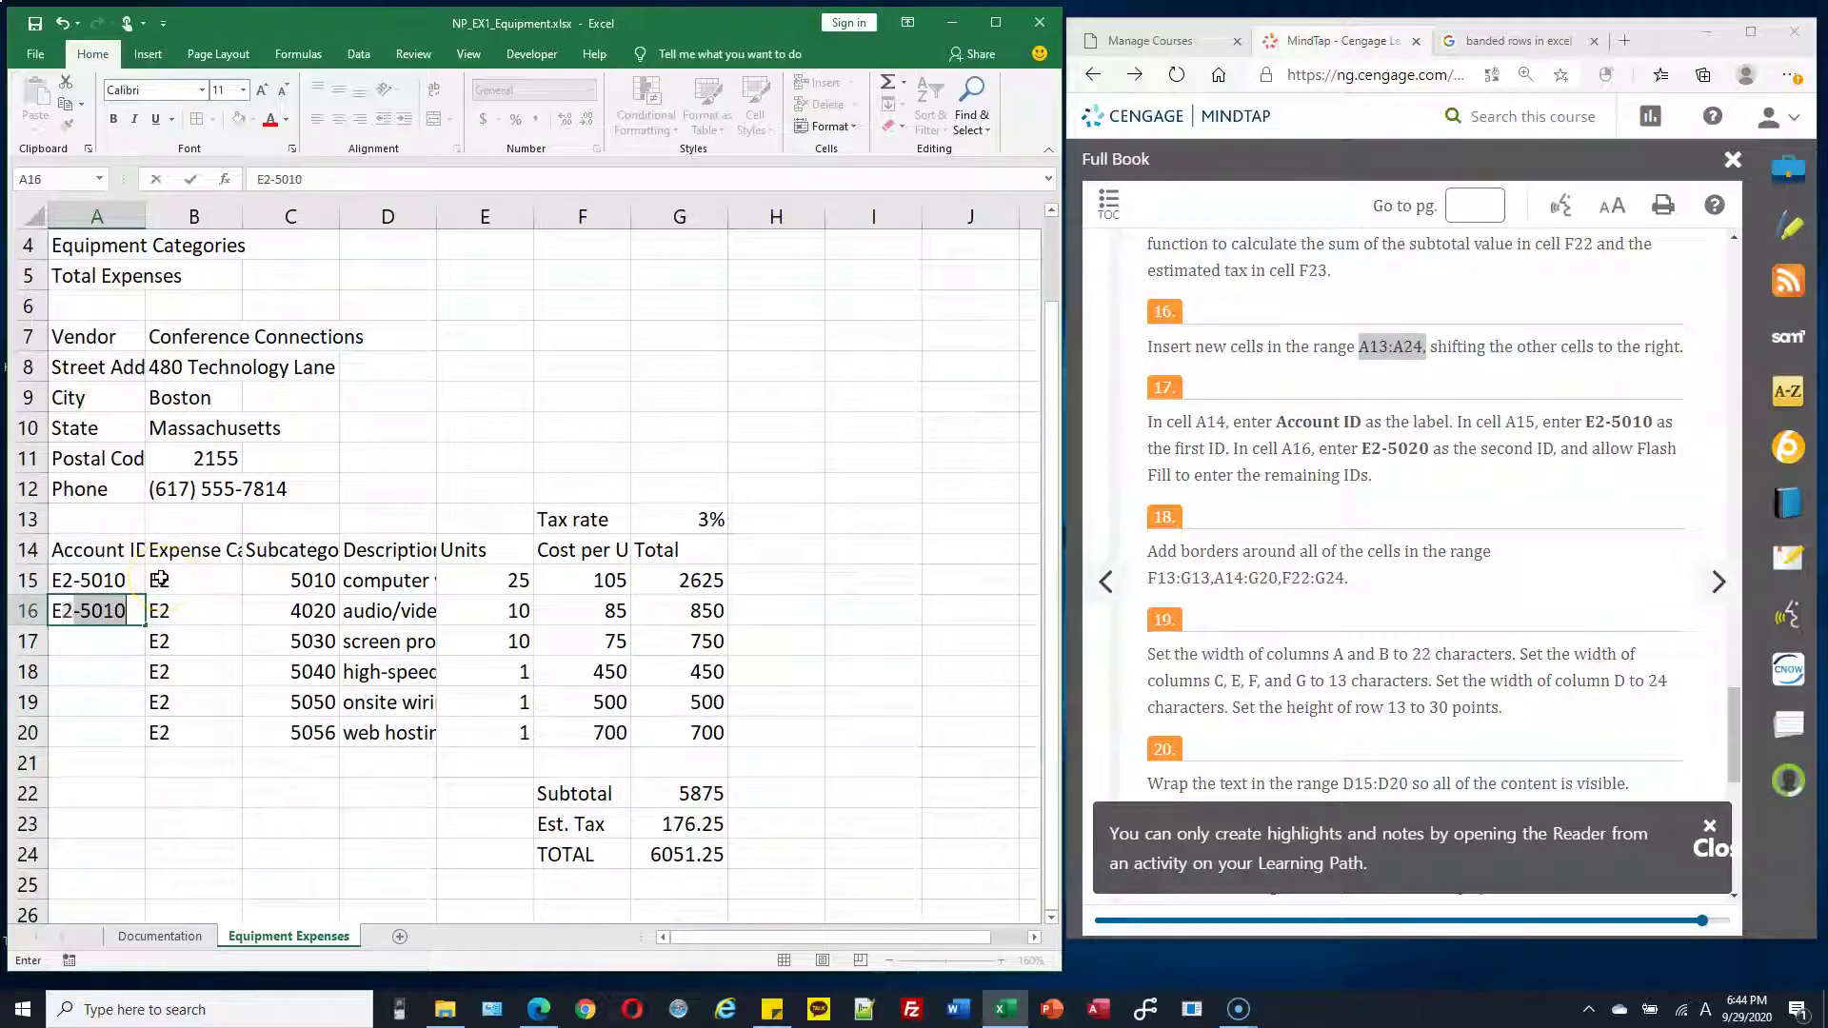
text(5020)
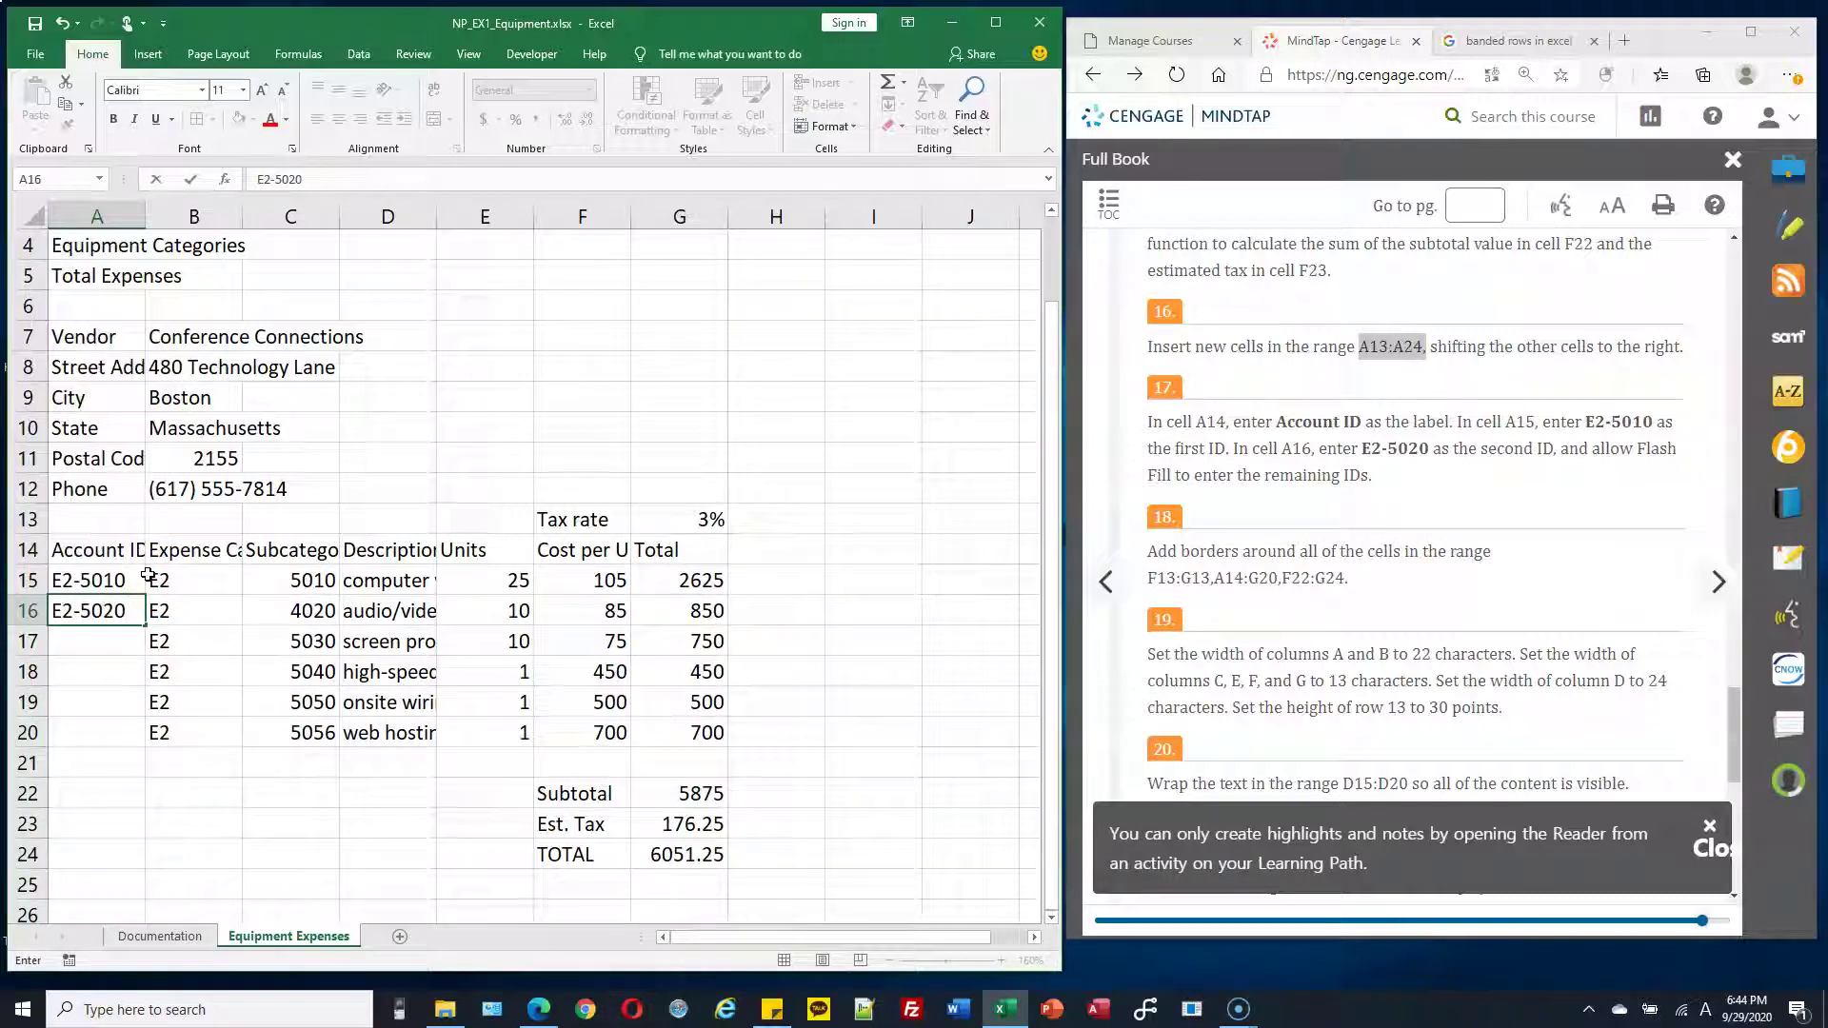
key(Return)
text(E2-5030)
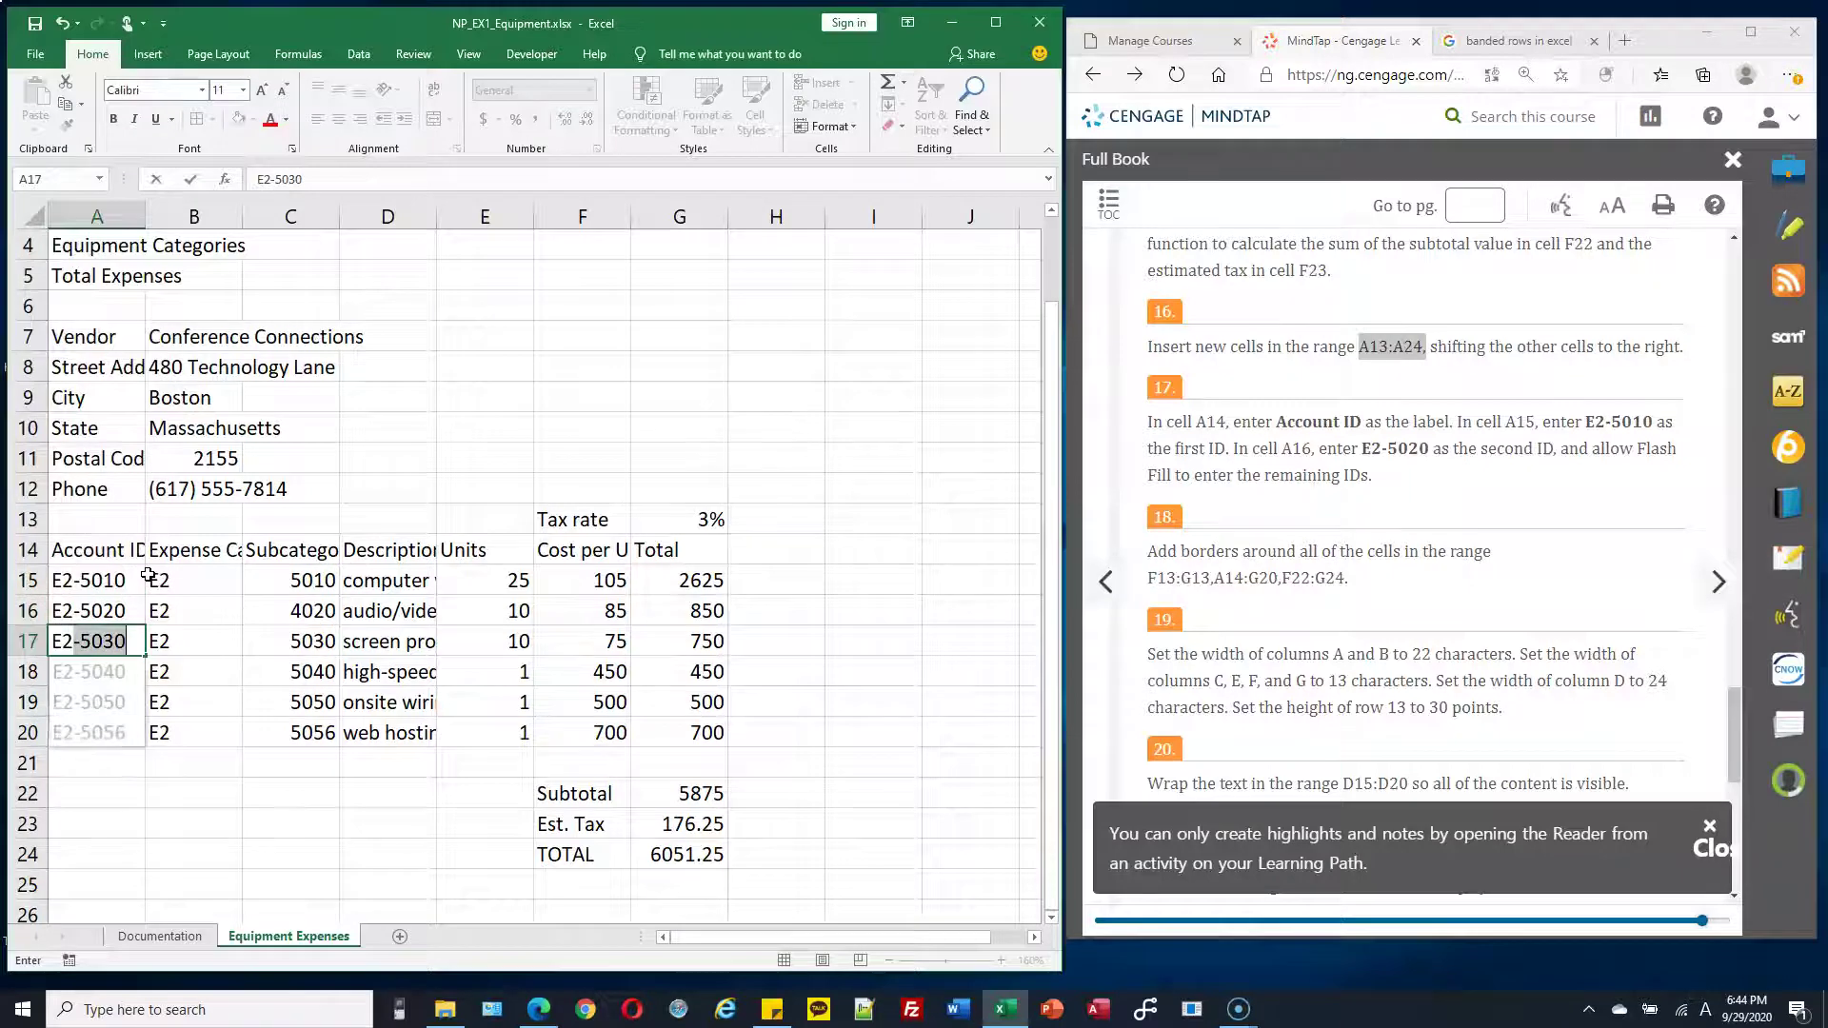
key(Return)
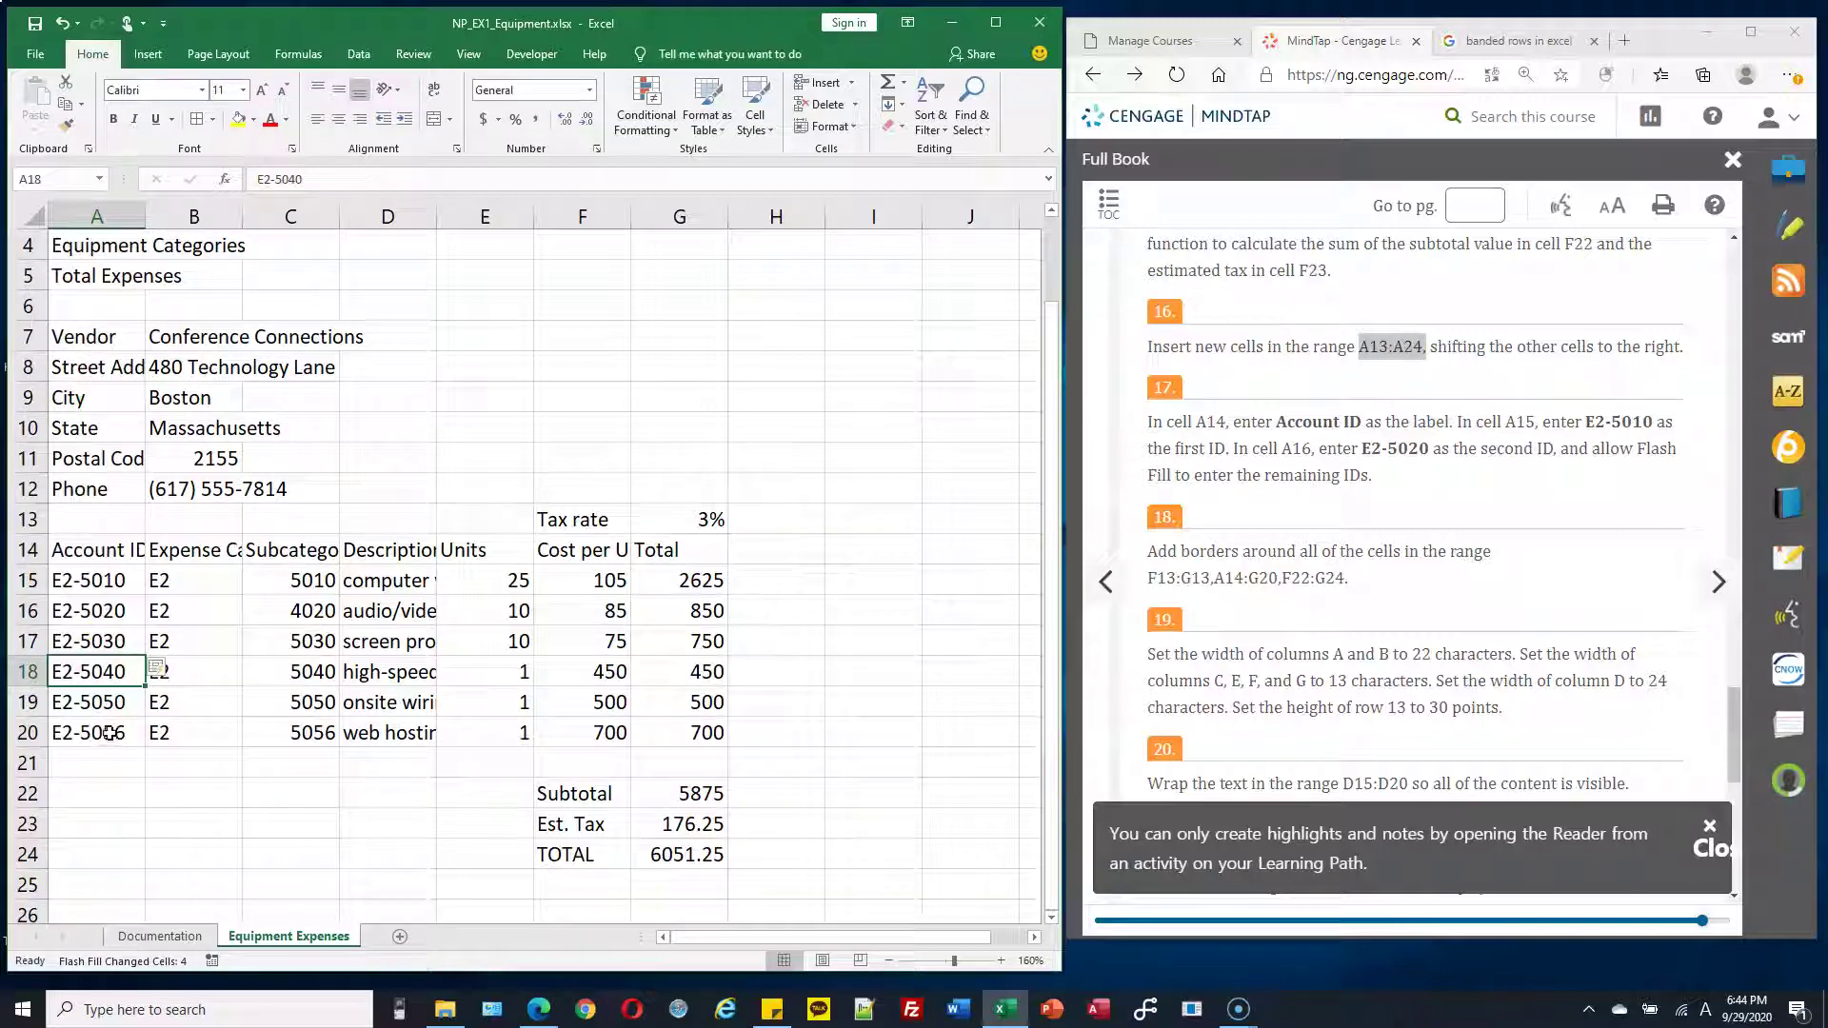
double_click(110, 732)
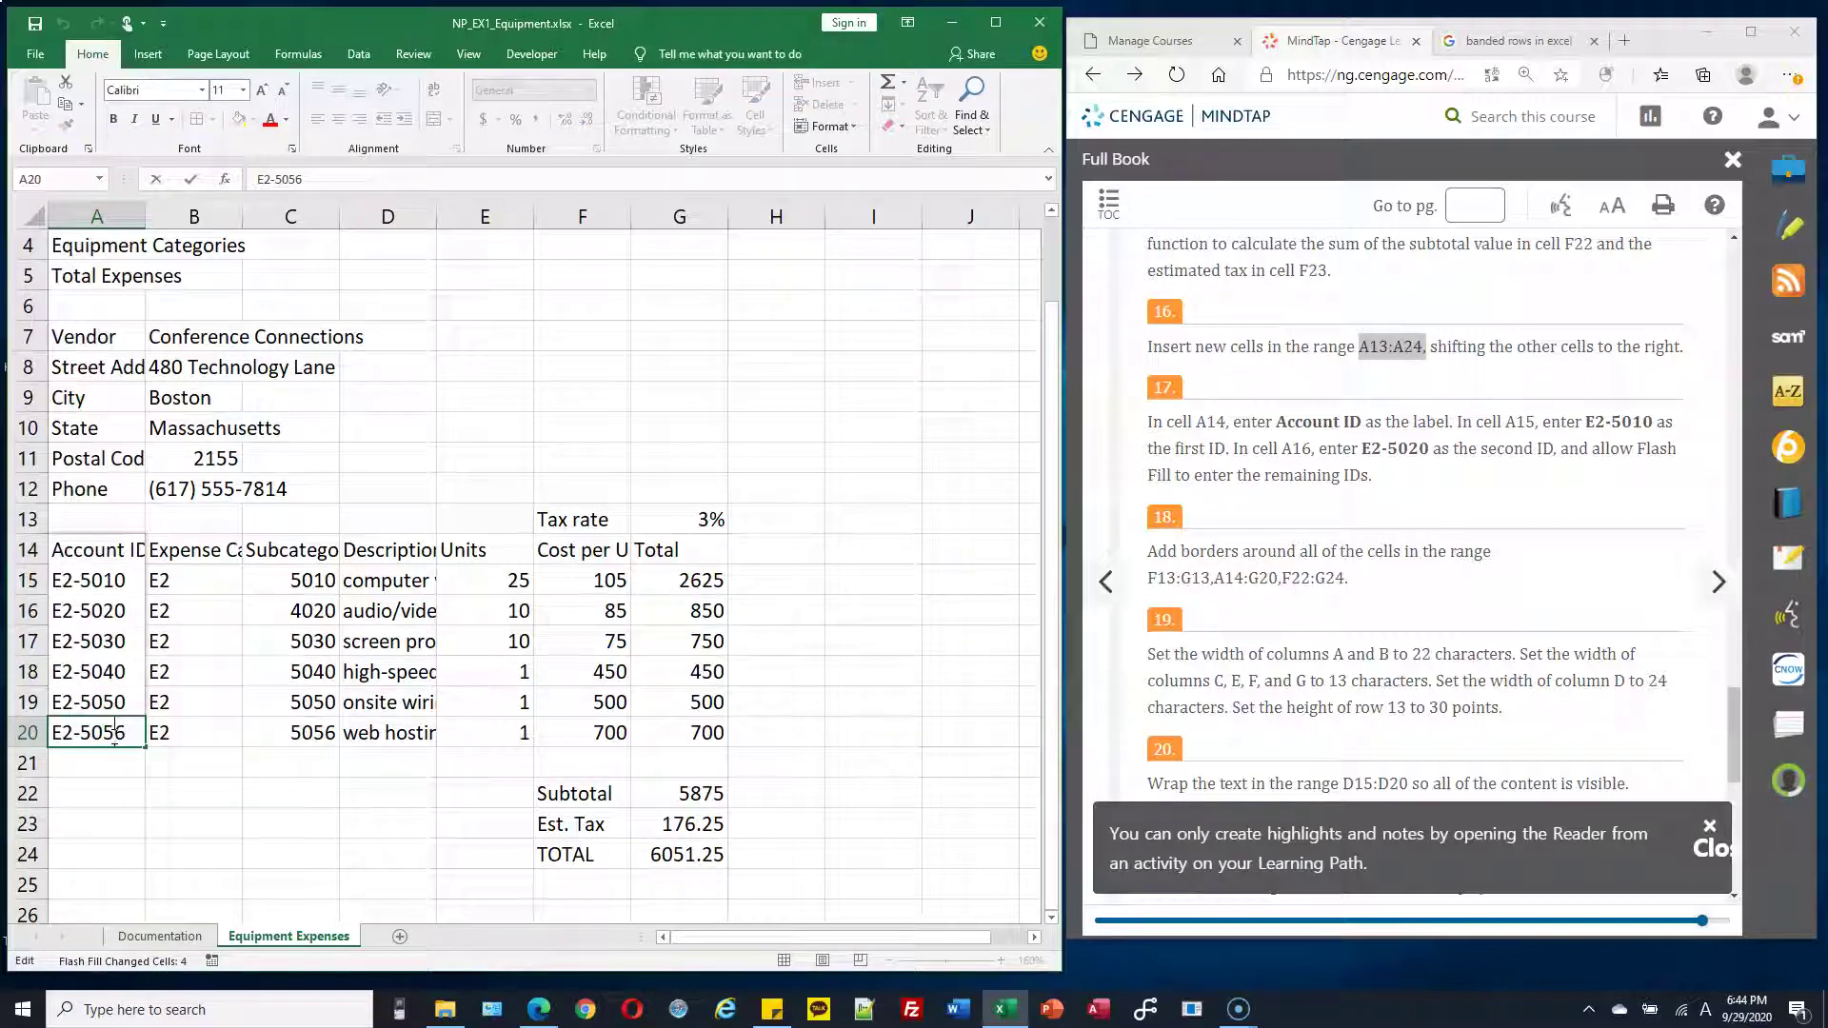
drag(113, 736, 92, 735)
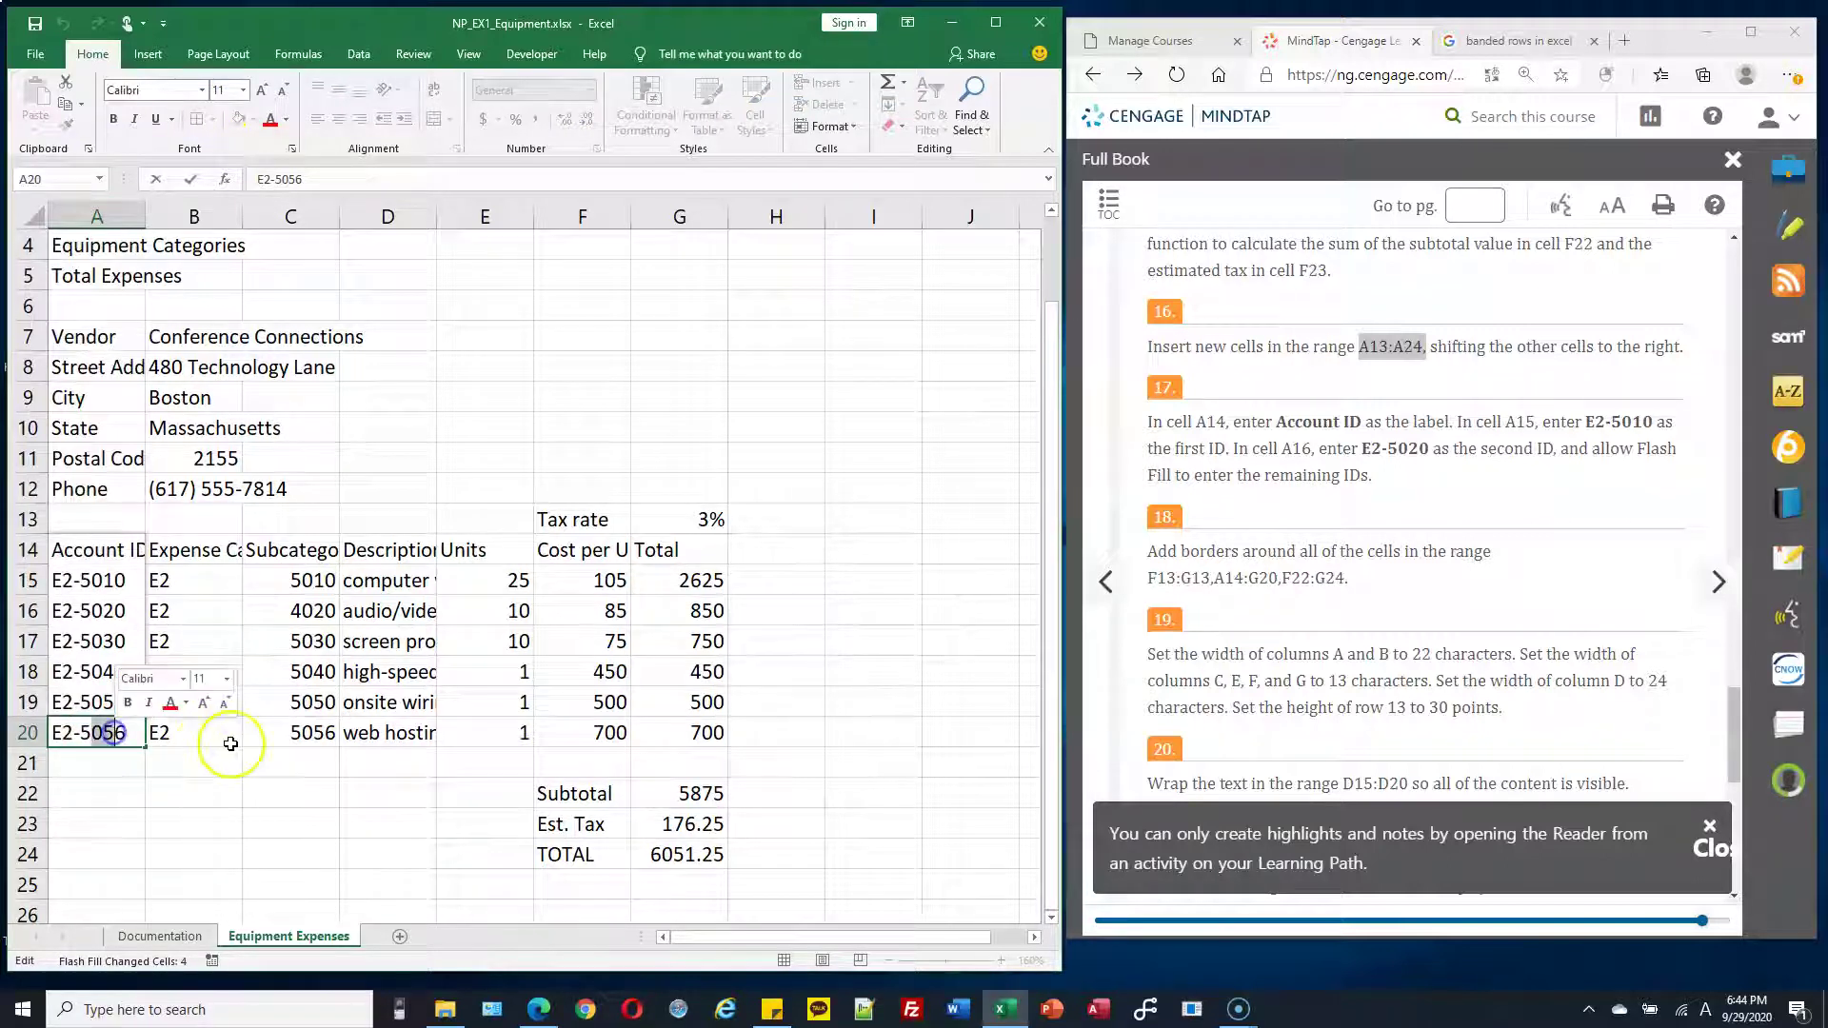
key(Escape)
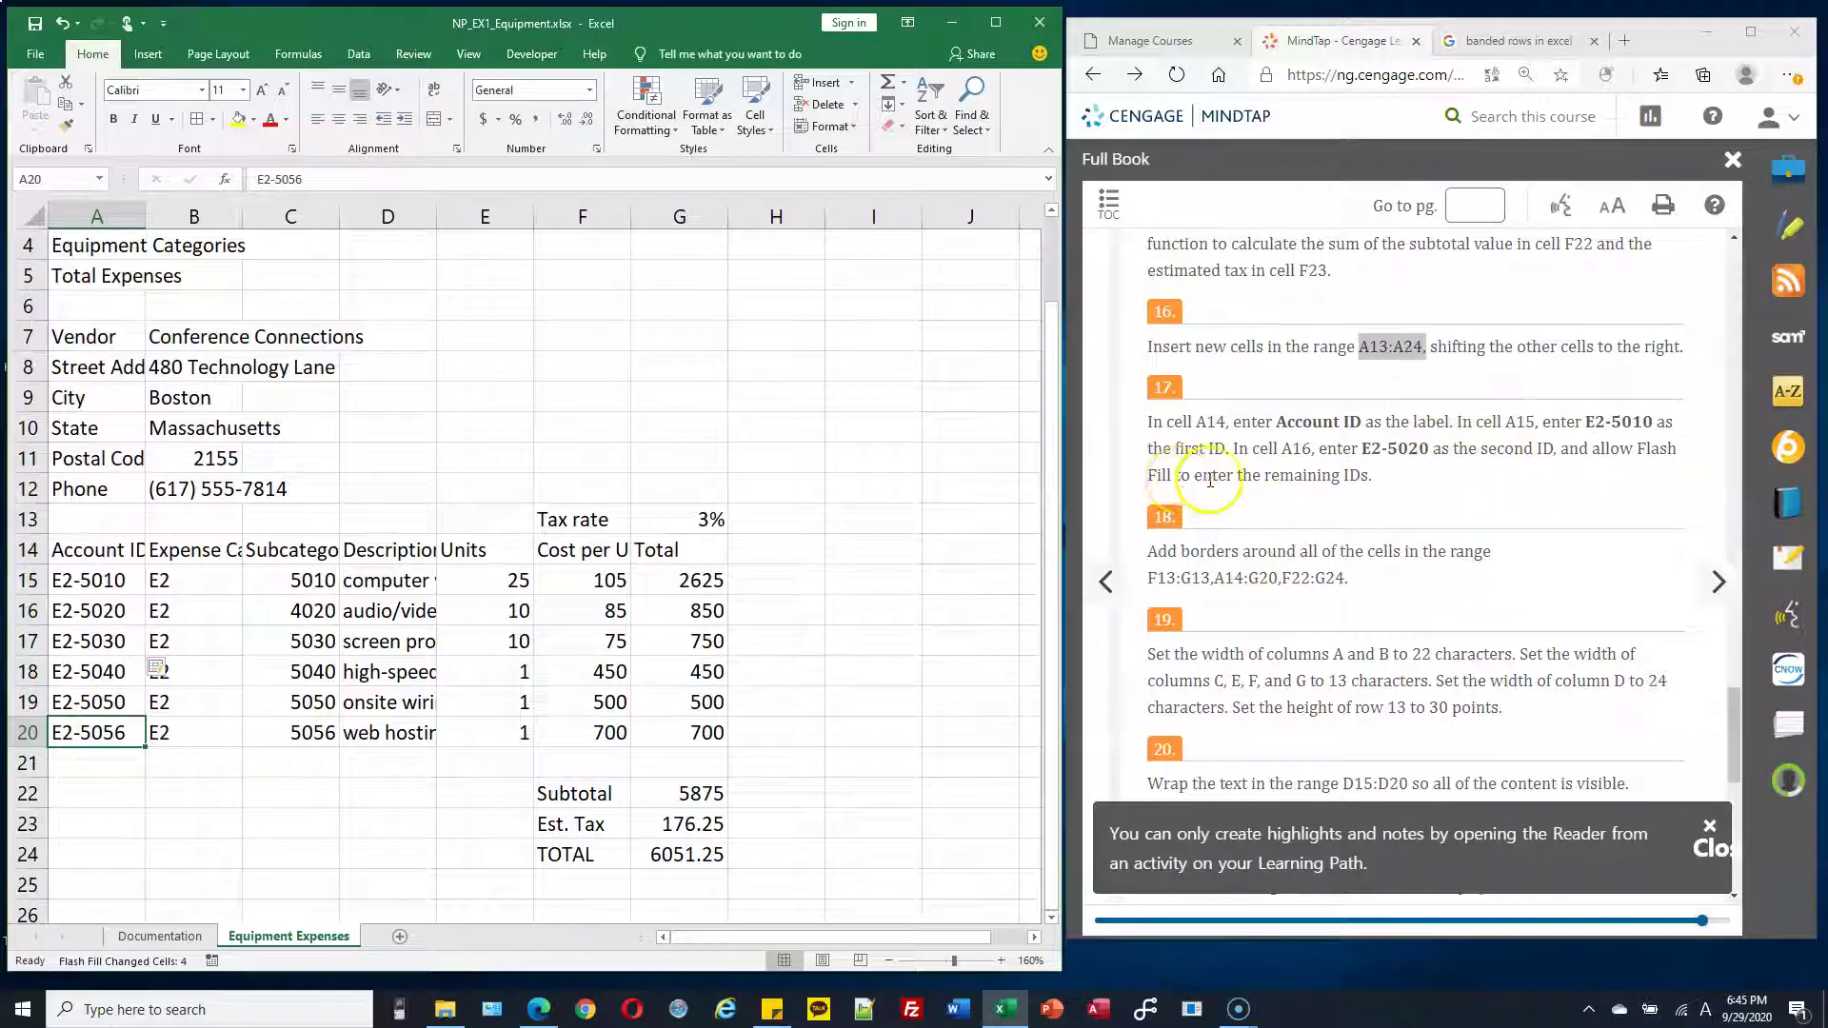
Select the Tax rate cells F13:G13 to receive borders
scroll(1248, 478, down, 1)
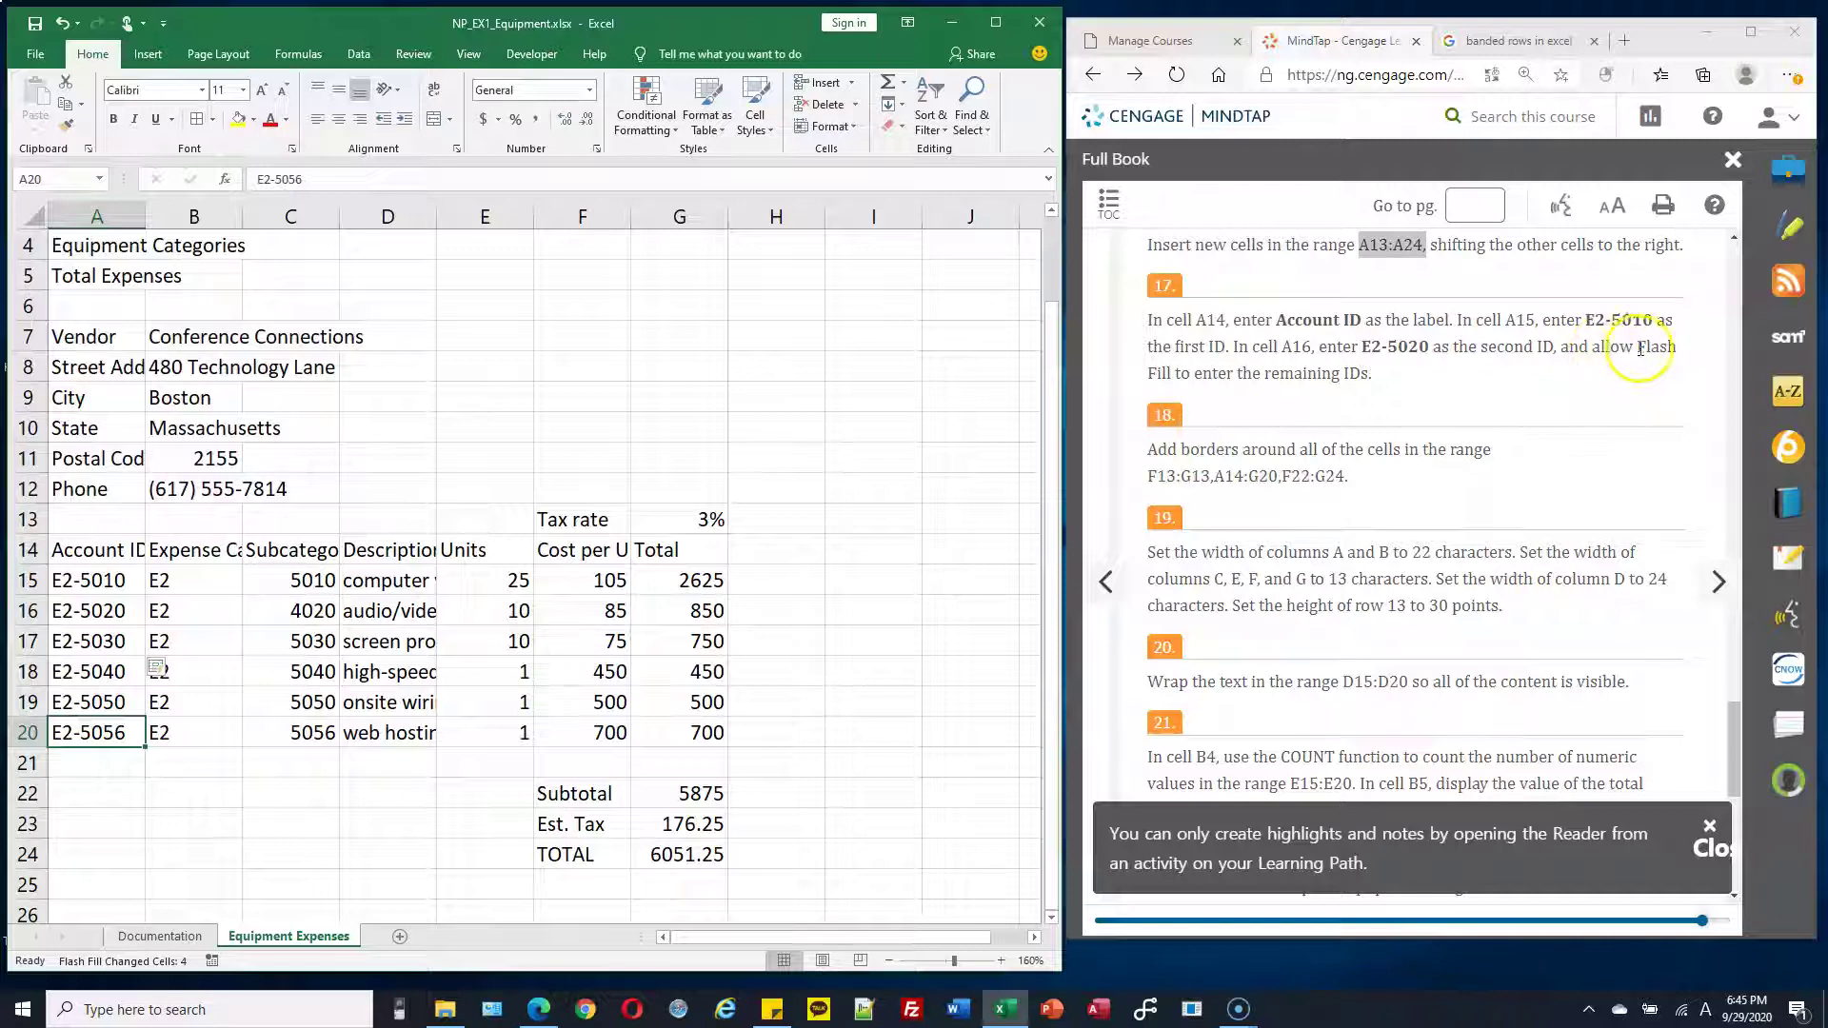
drag(1638, 347, 1173, 373)
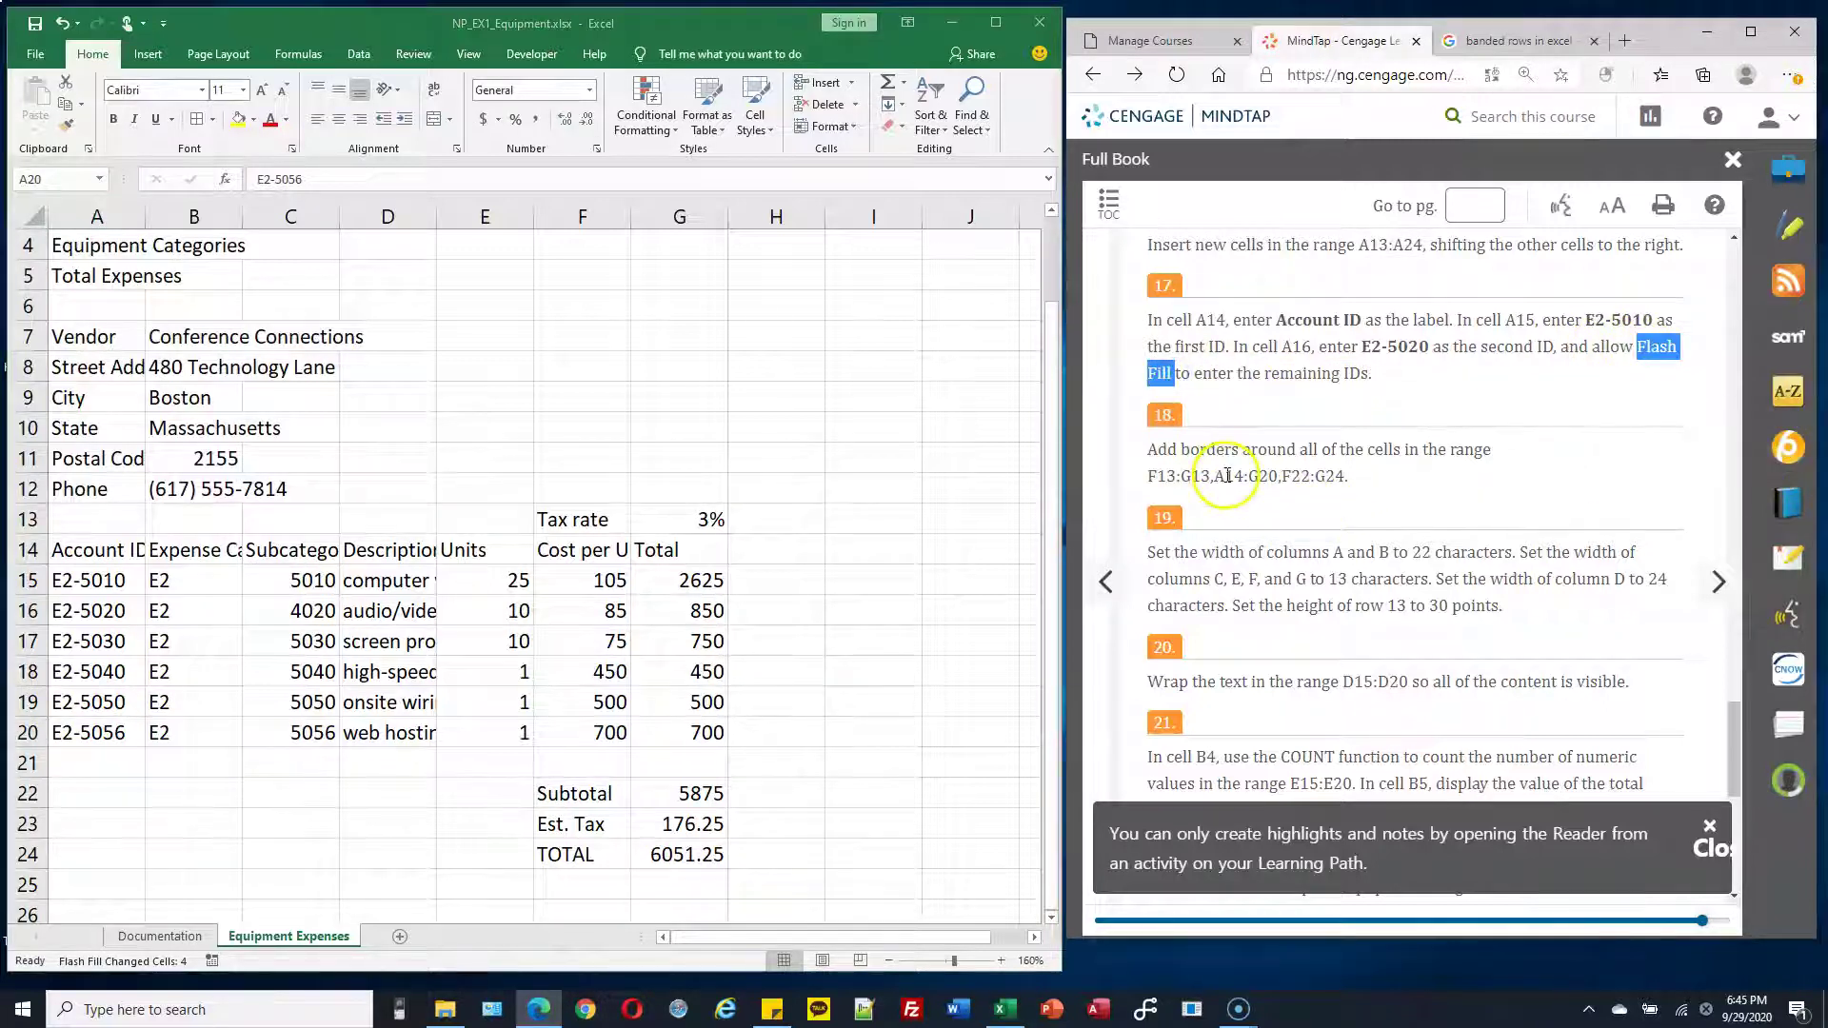
drag(1189, 450, 1403, 458)
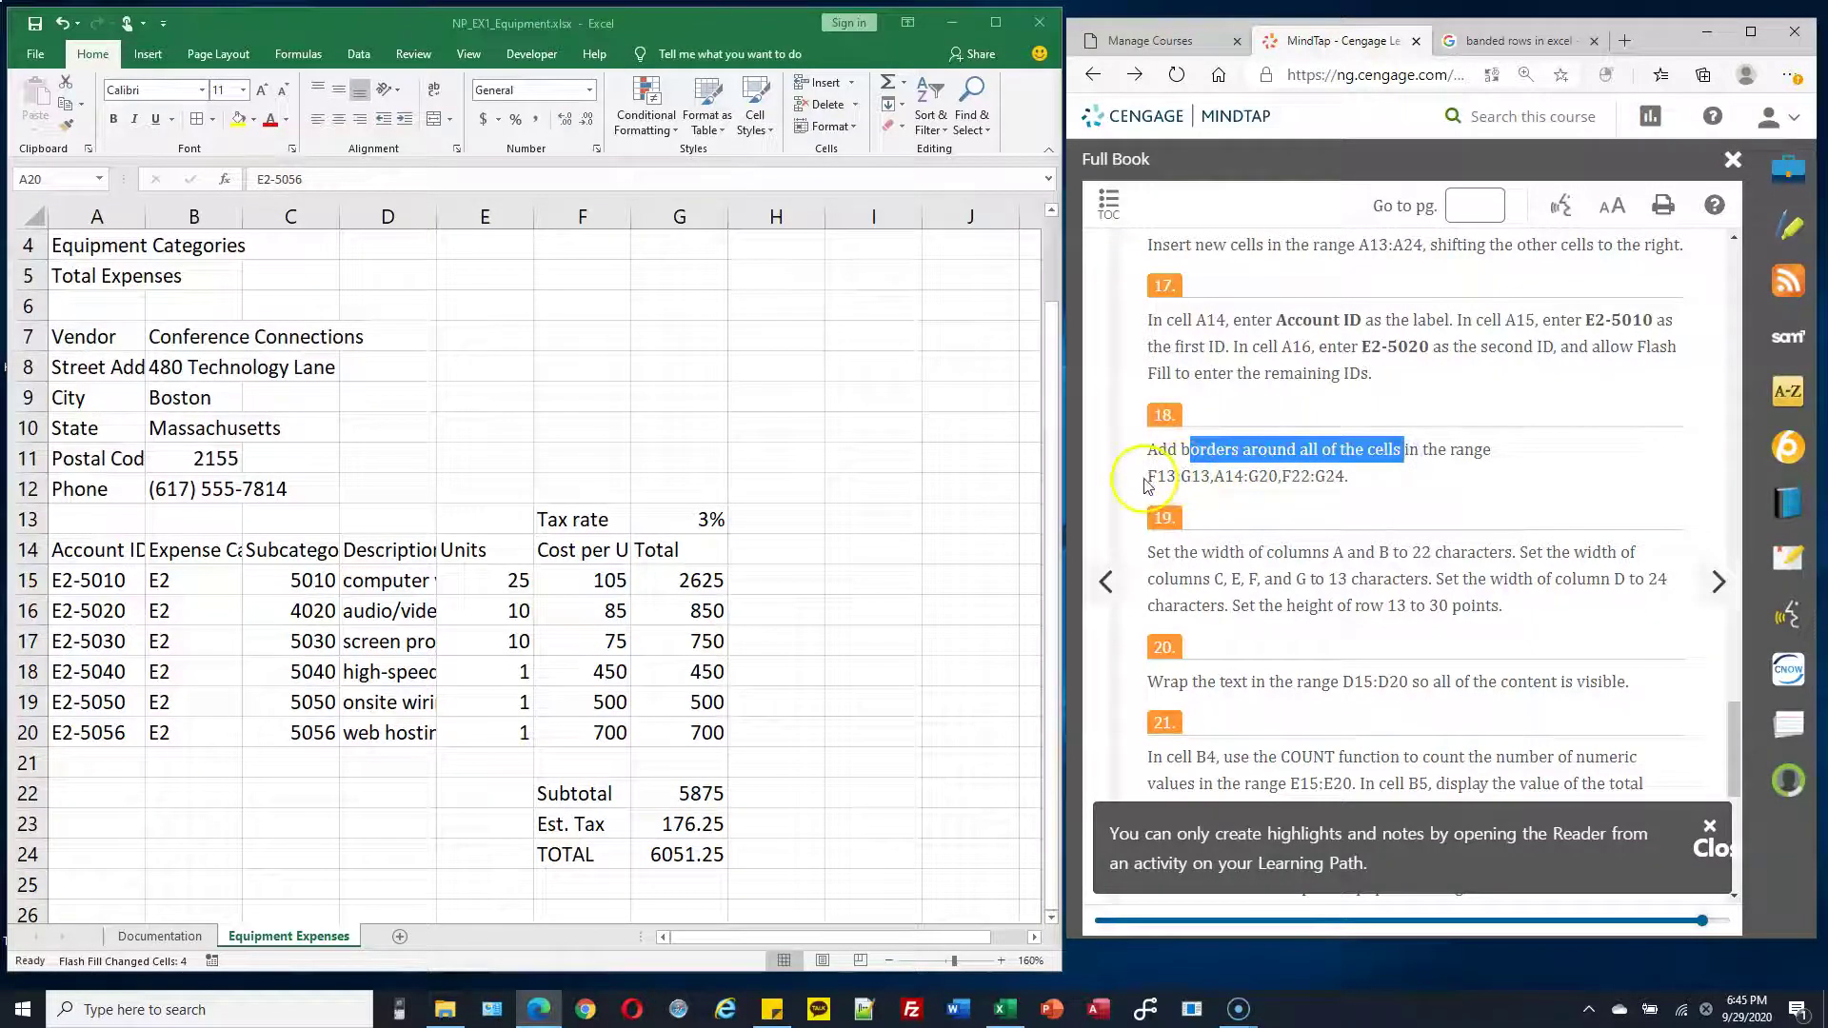
drag(1149, 476, 1209, 476)
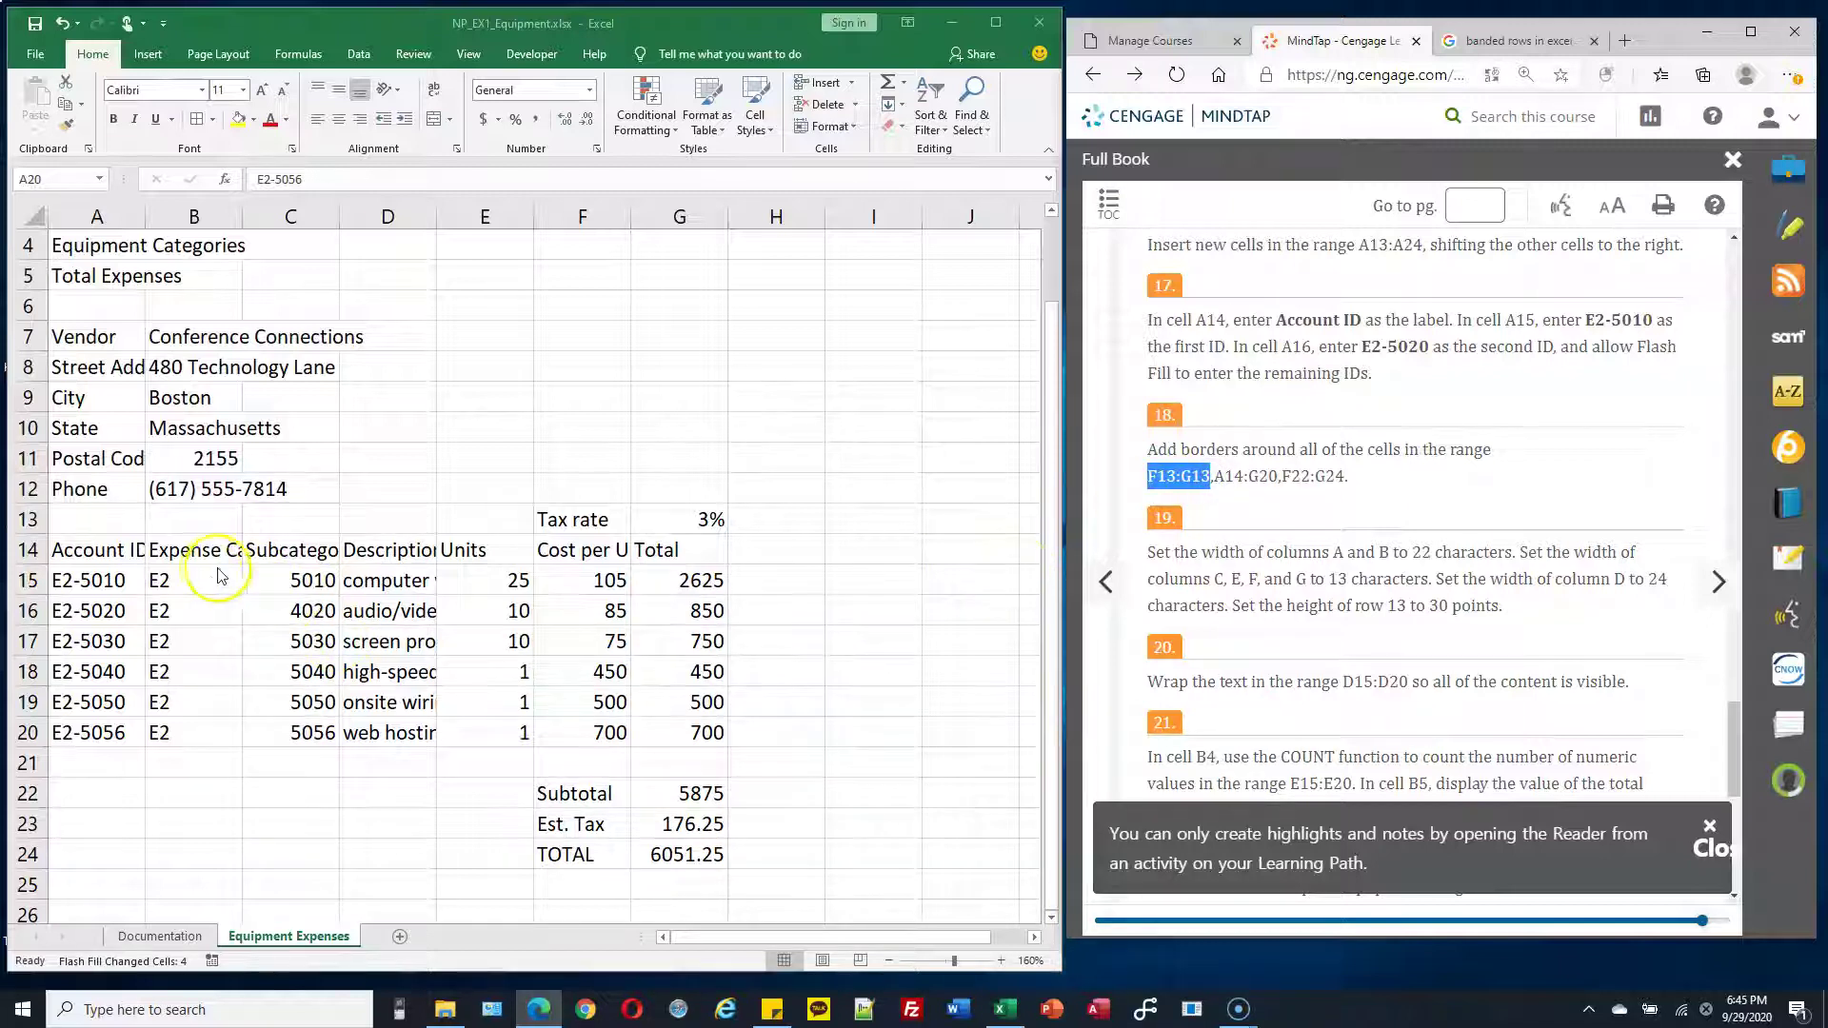
click(598, 557)
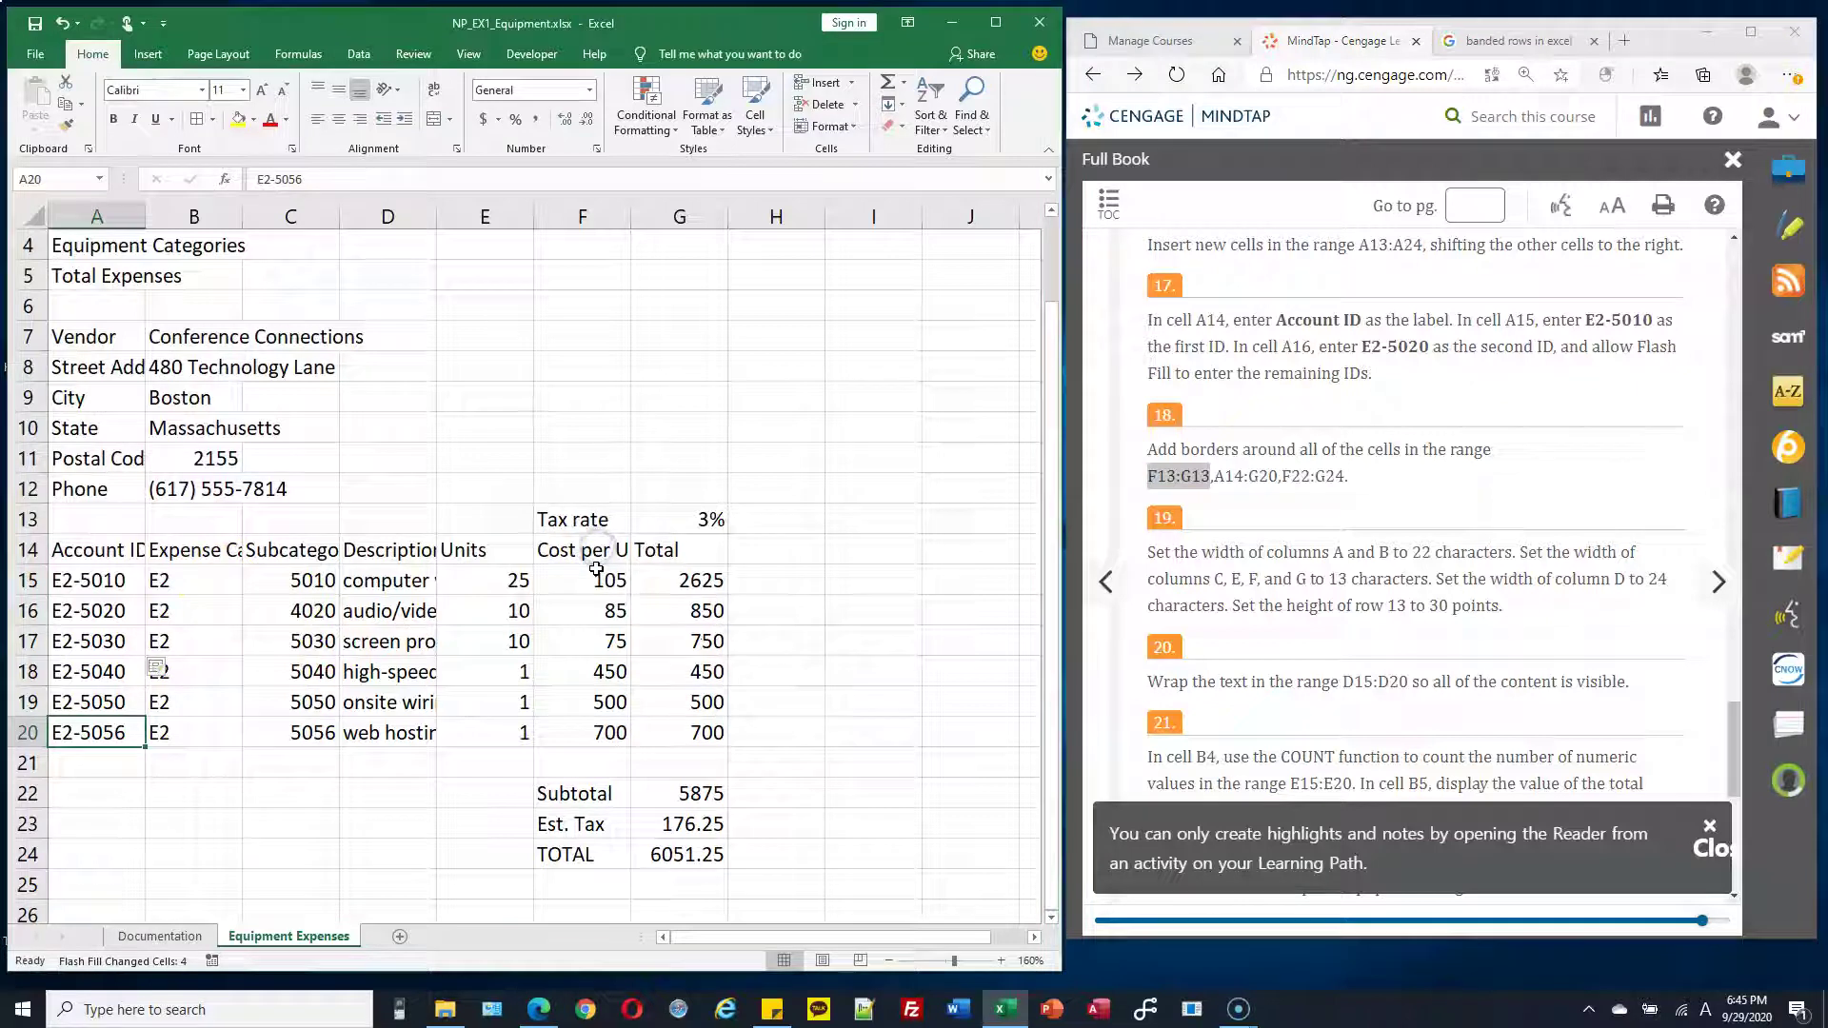
click(598, 519)
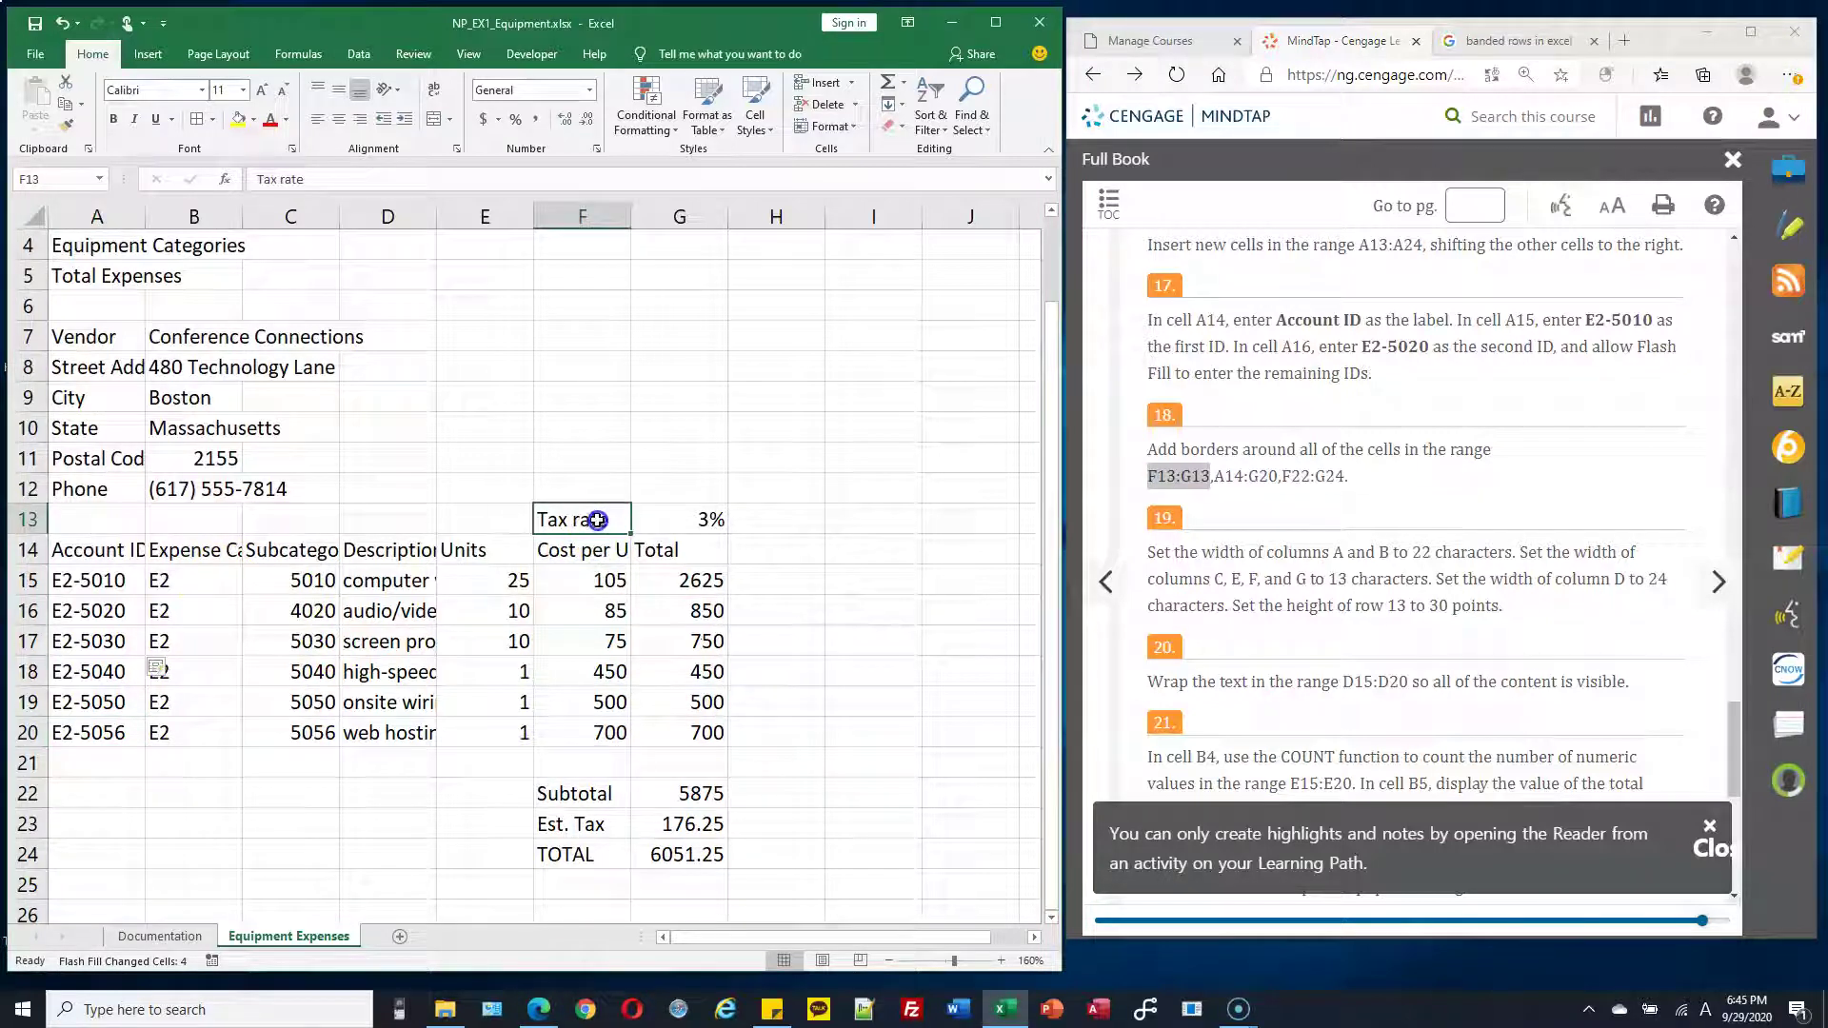
drag(595, 533, 696, 516)
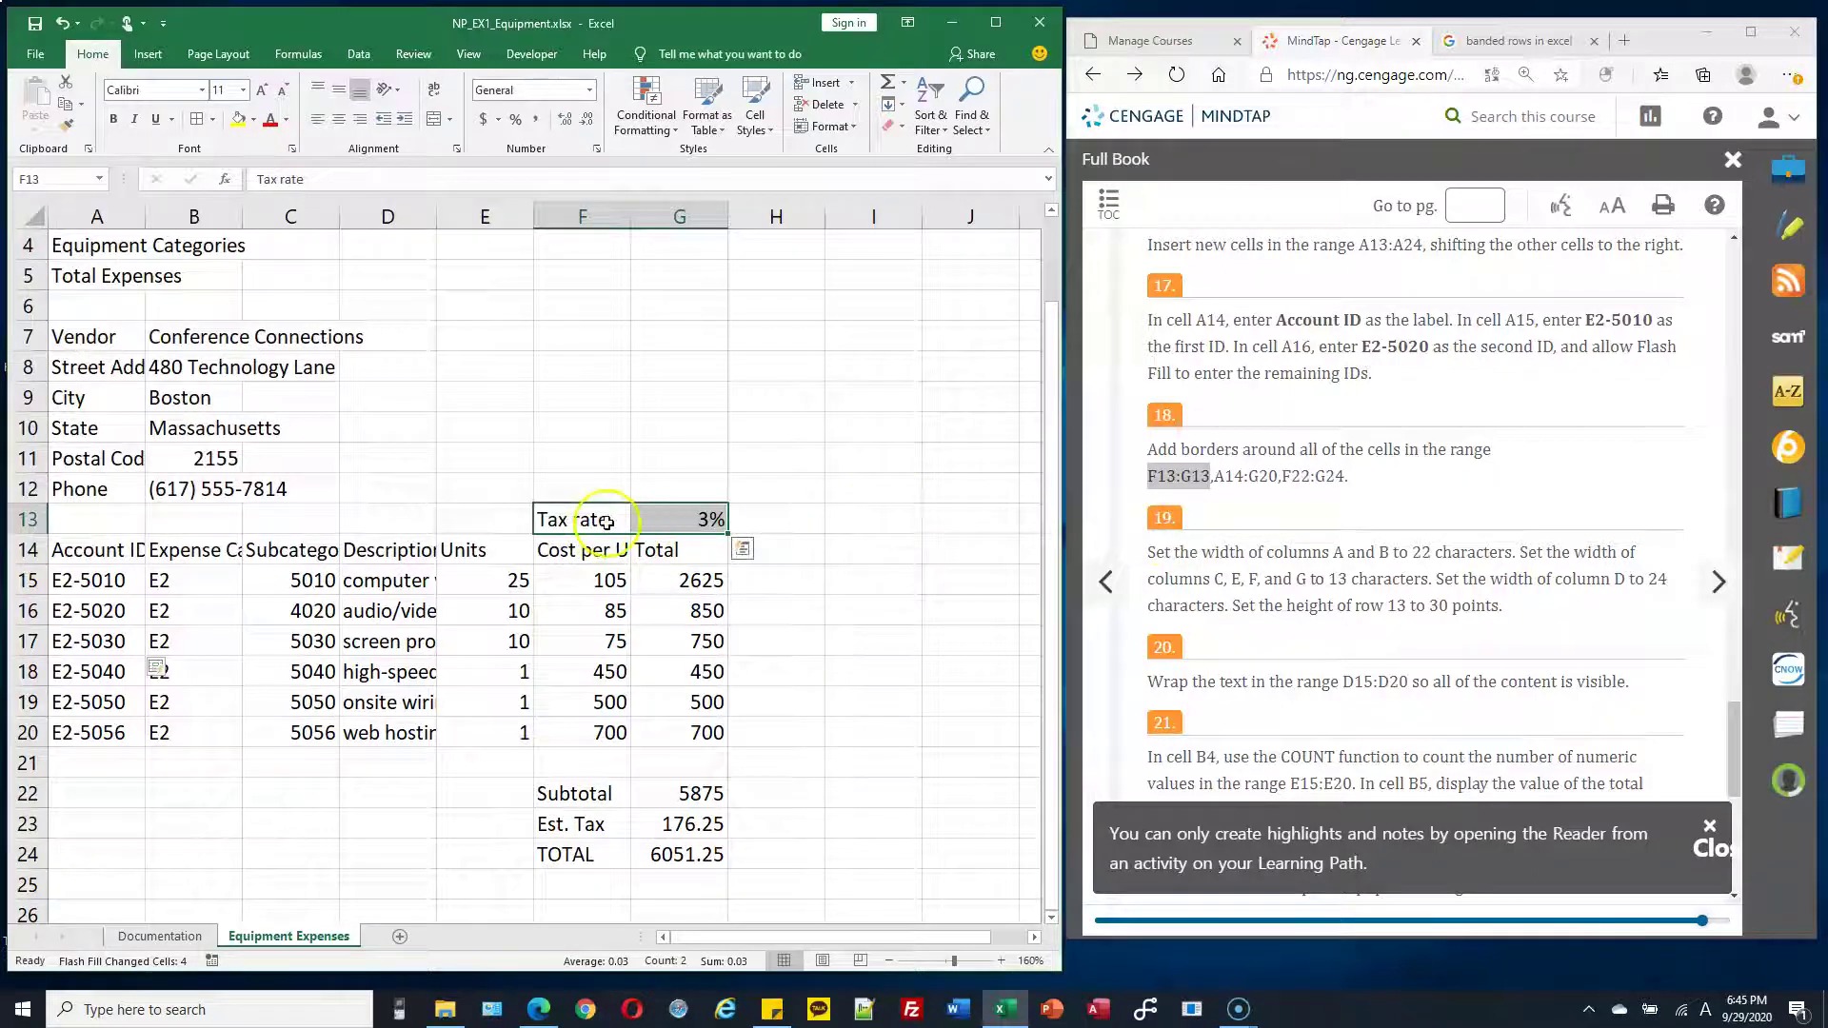
click(680, 521)
click(1085, 585)
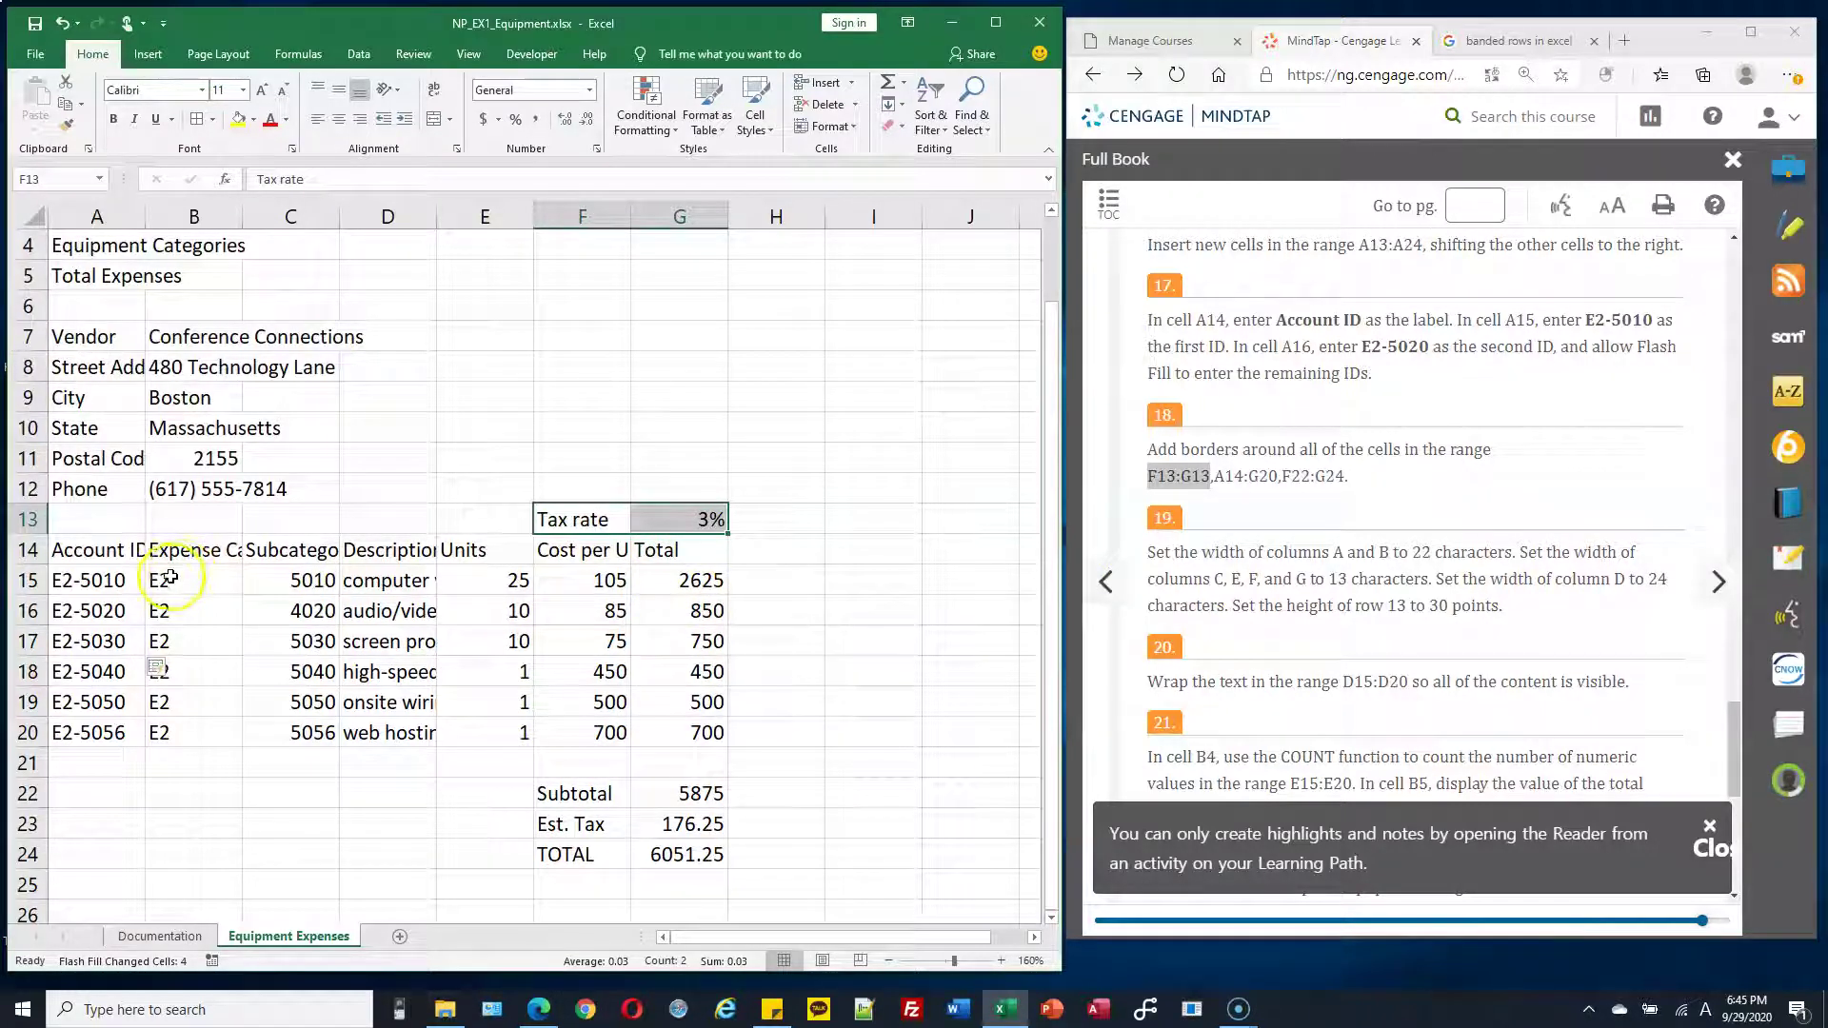
Add A14:G20 and F22:G24 to the selection and apply All Borders
drag(93, 552, 654, 721)
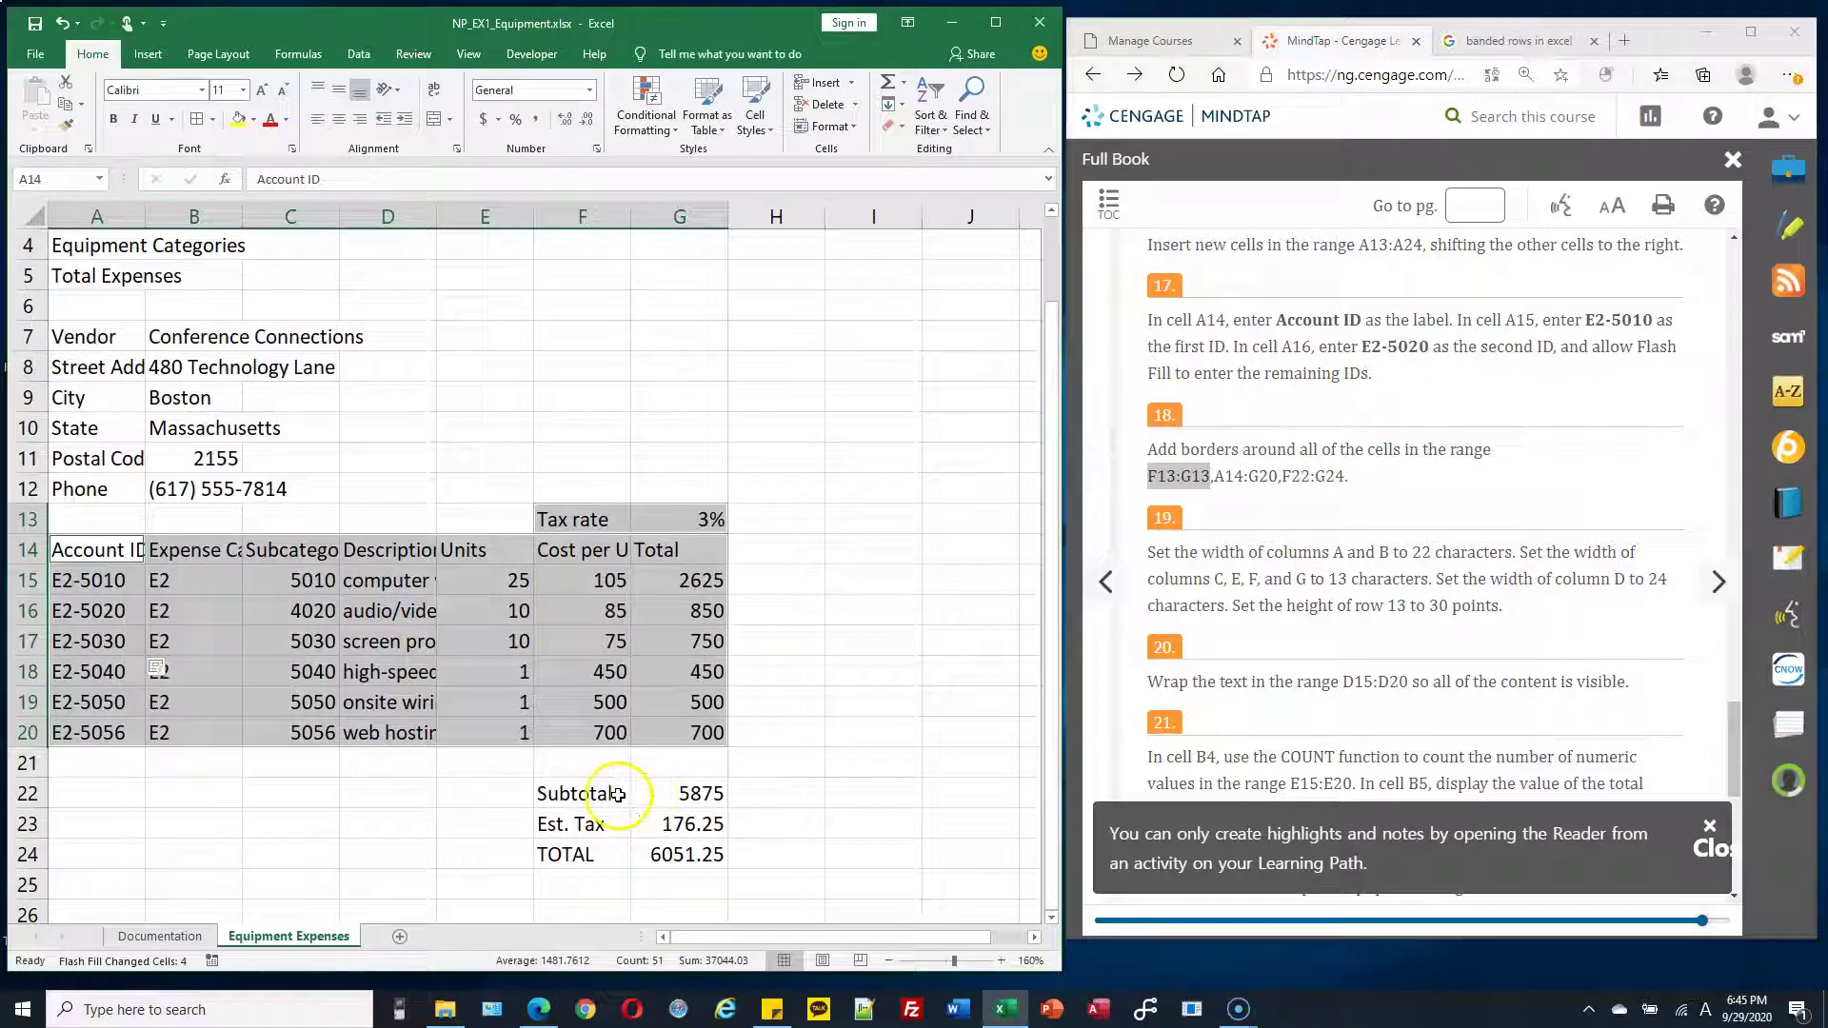
drag(600, 793, 657, 854)
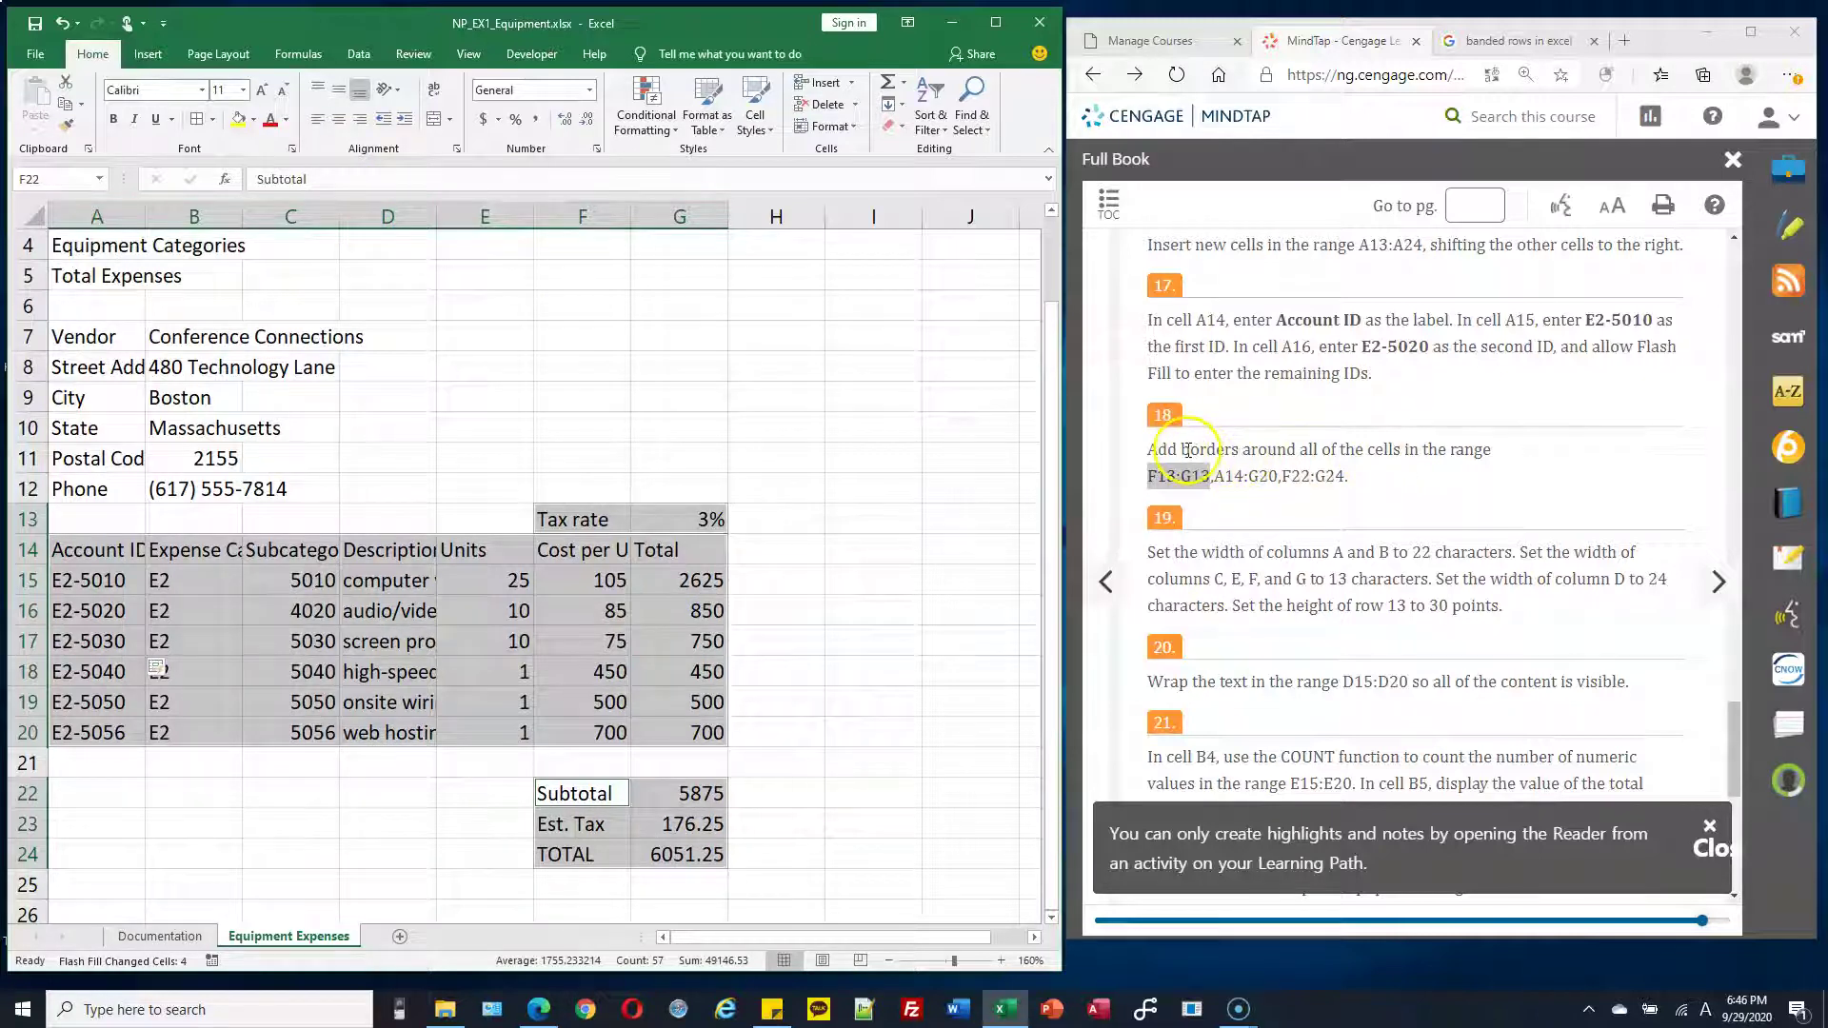
click(214, 121)
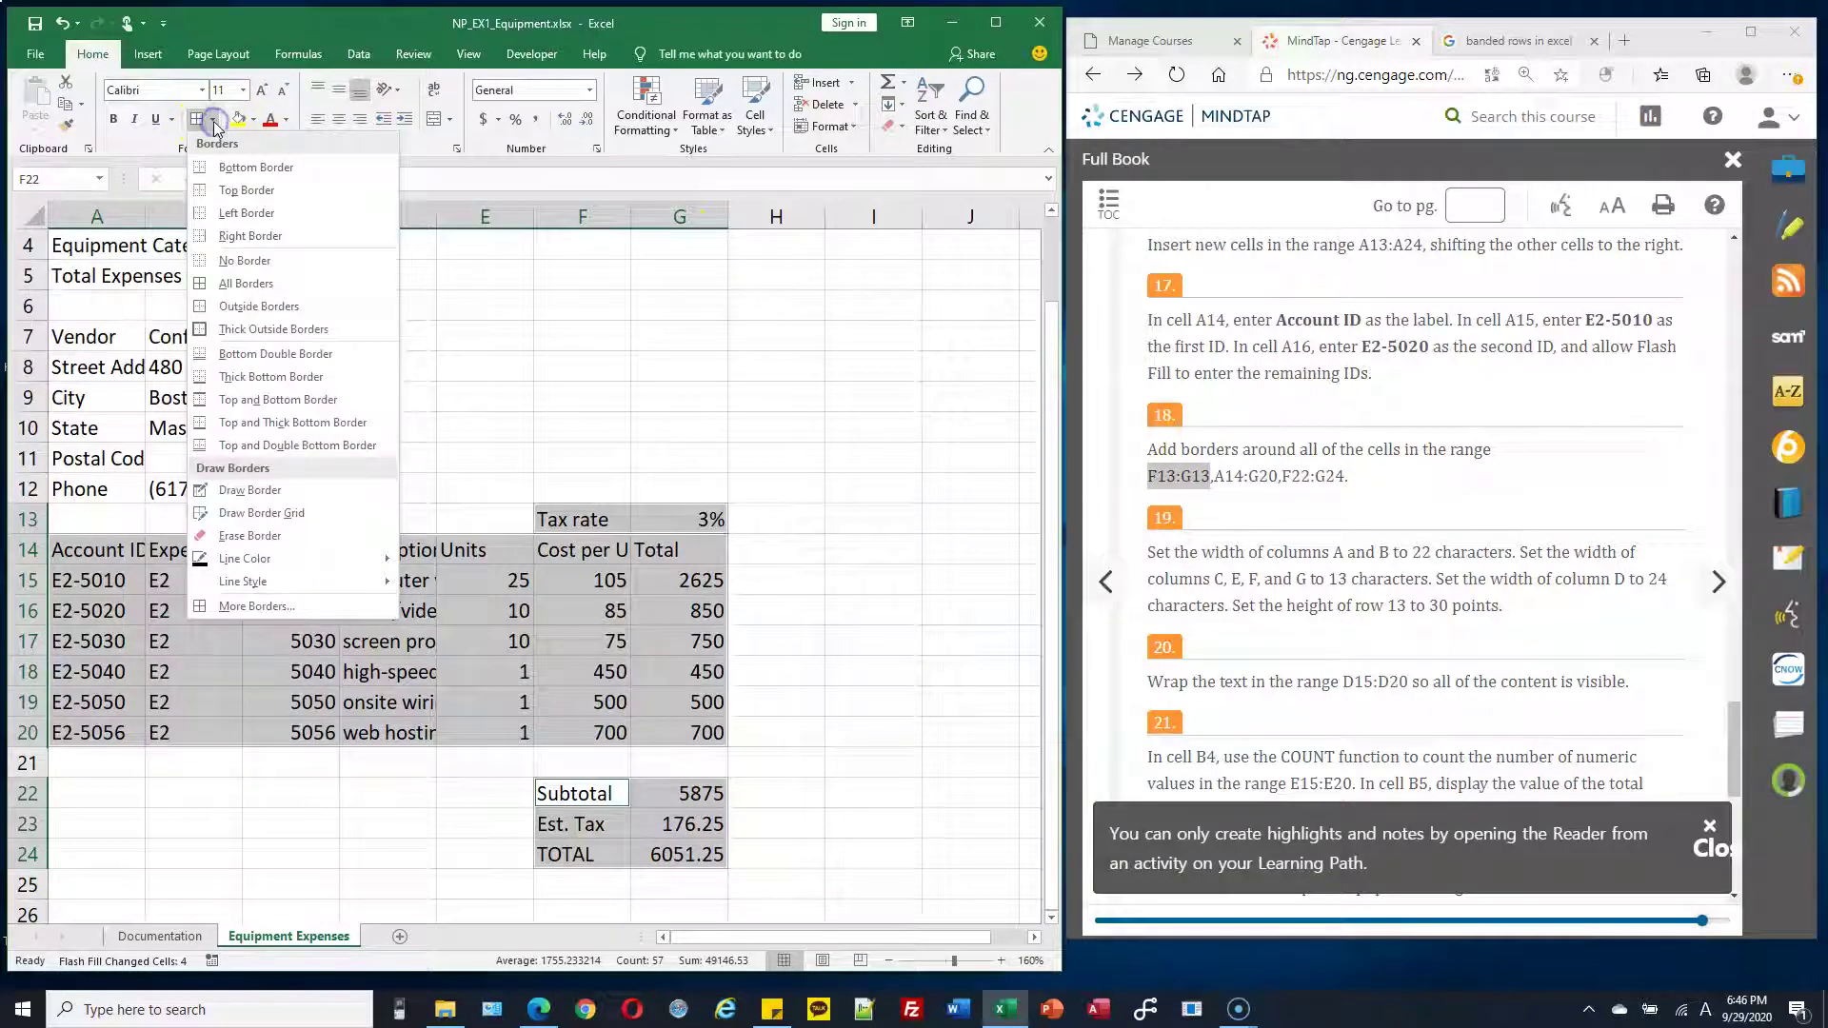
click(275, 286)
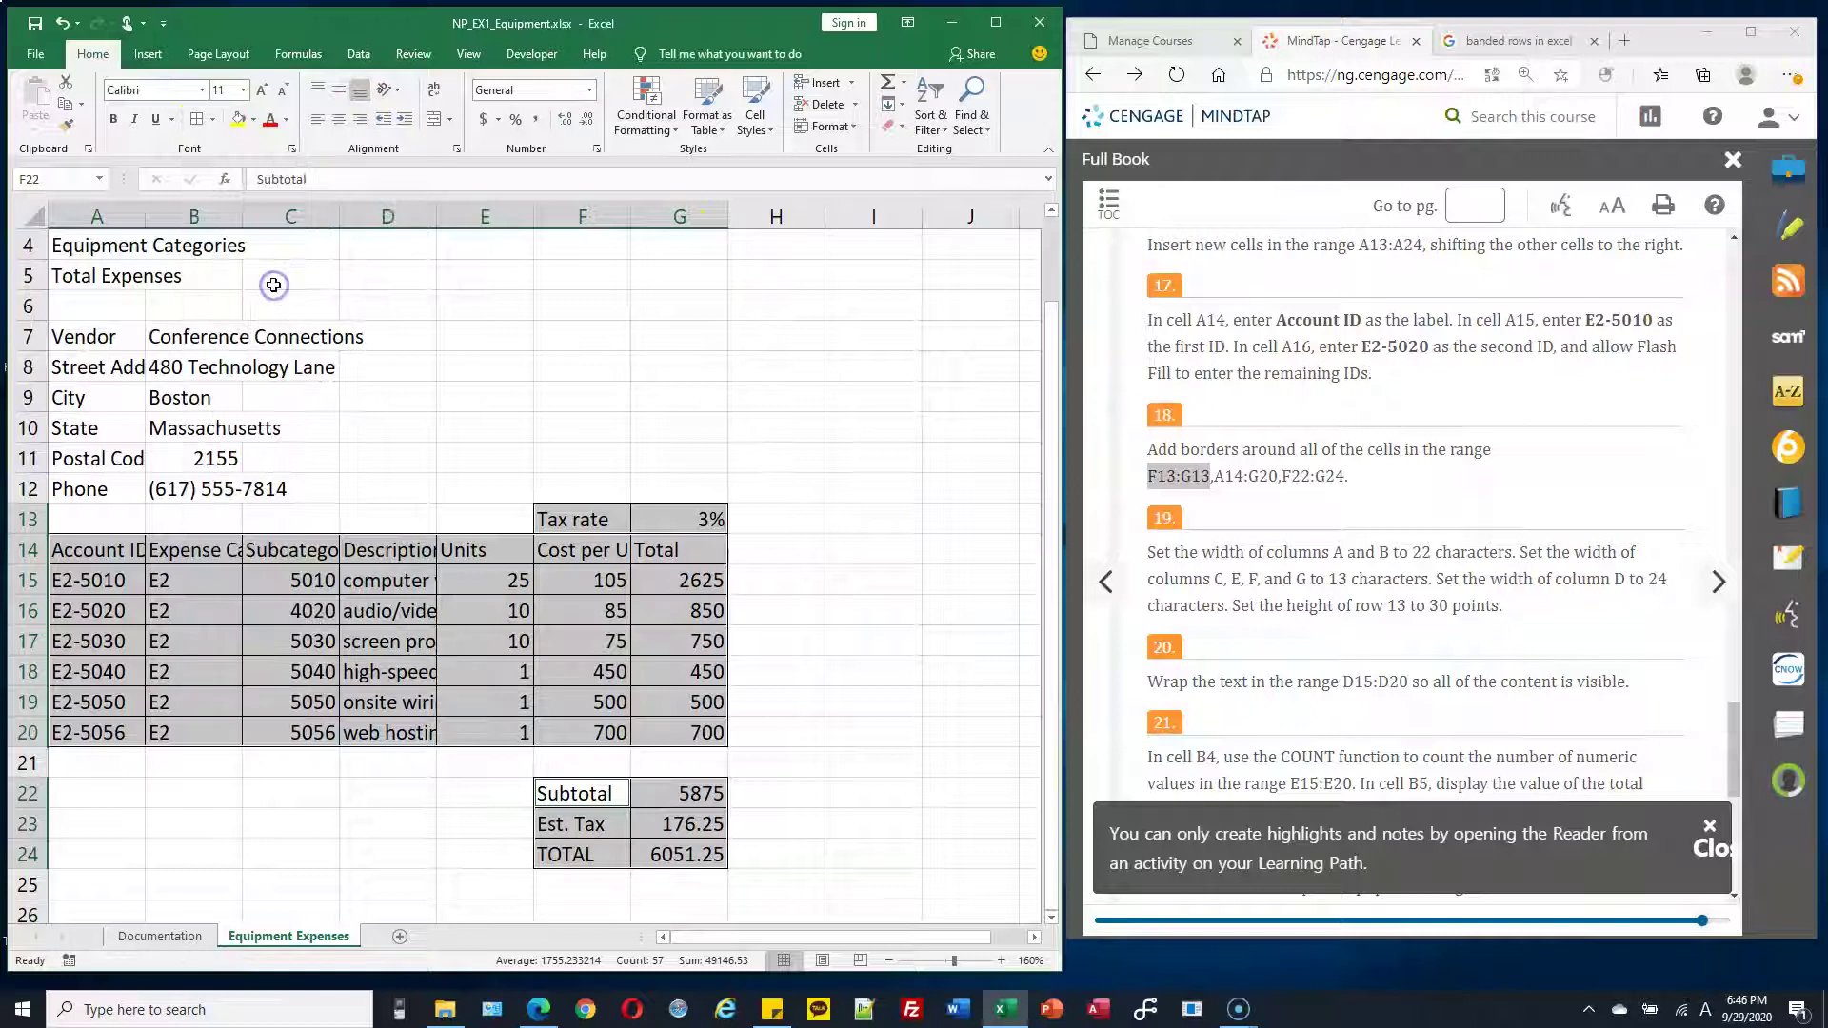
click(474, 659)
Set columns A and B to a width of 22
click(124, 571)
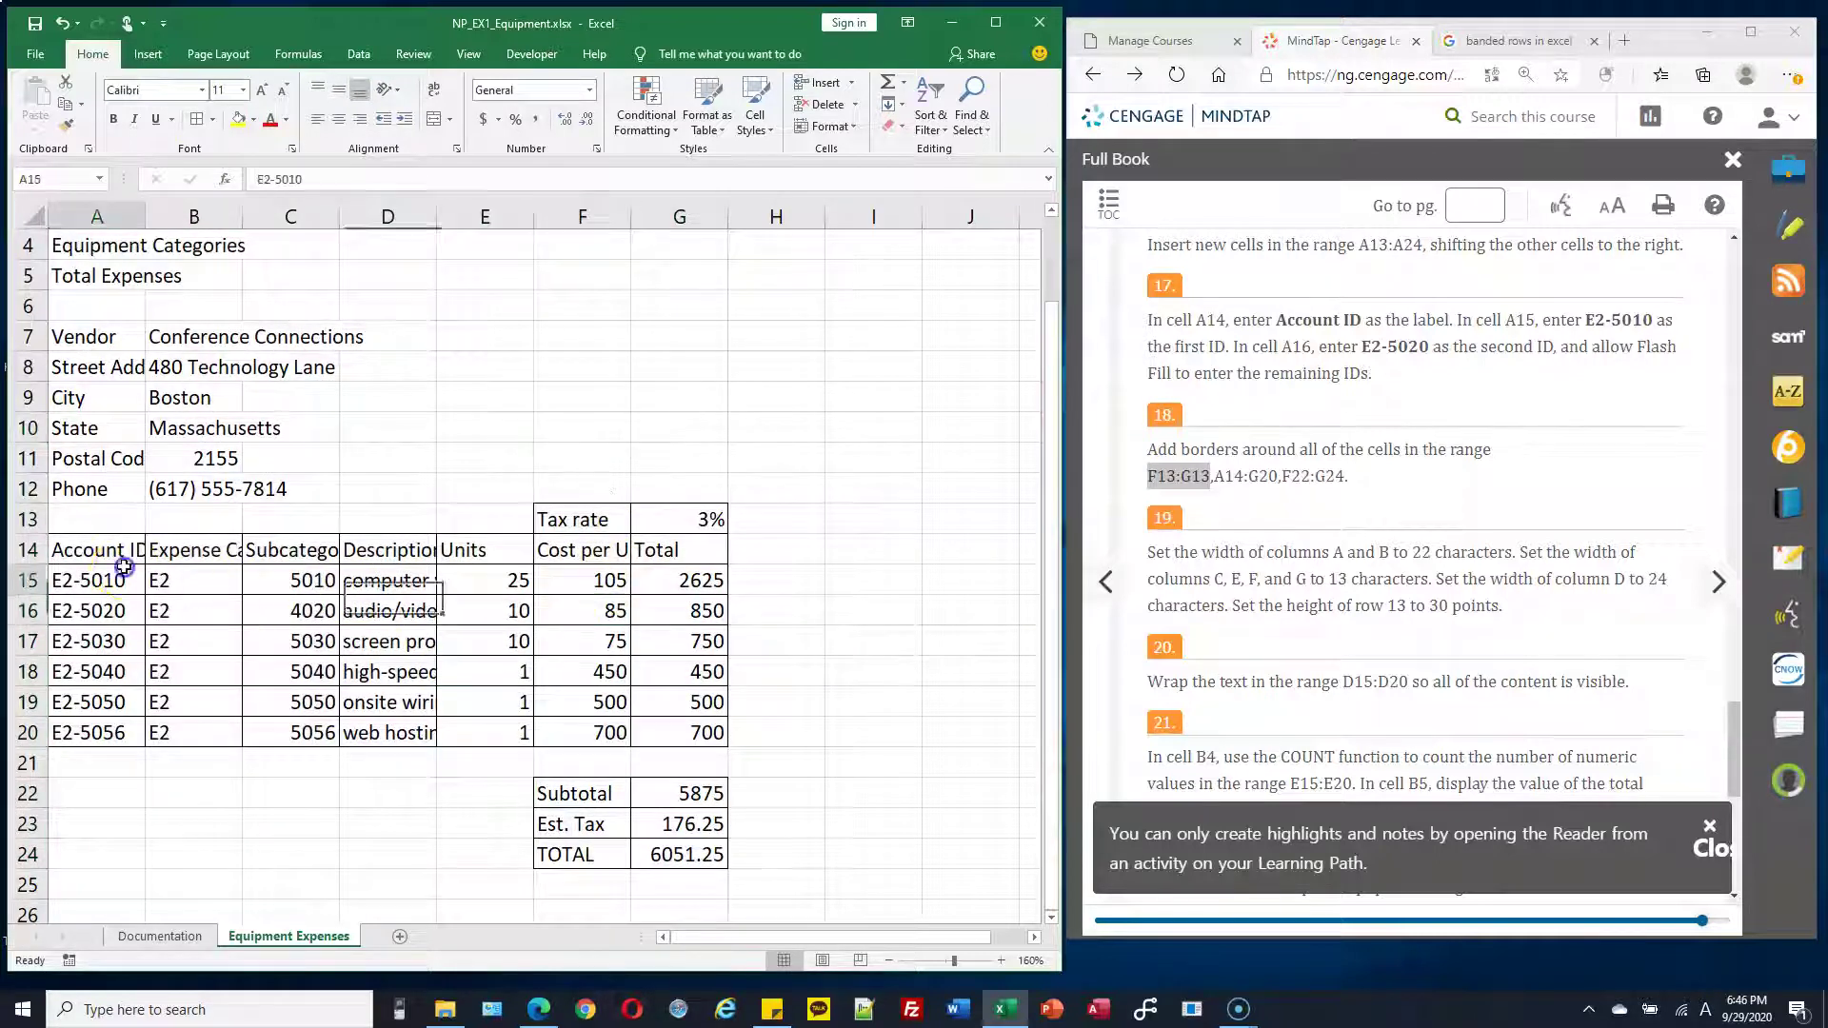
click(201, 574)
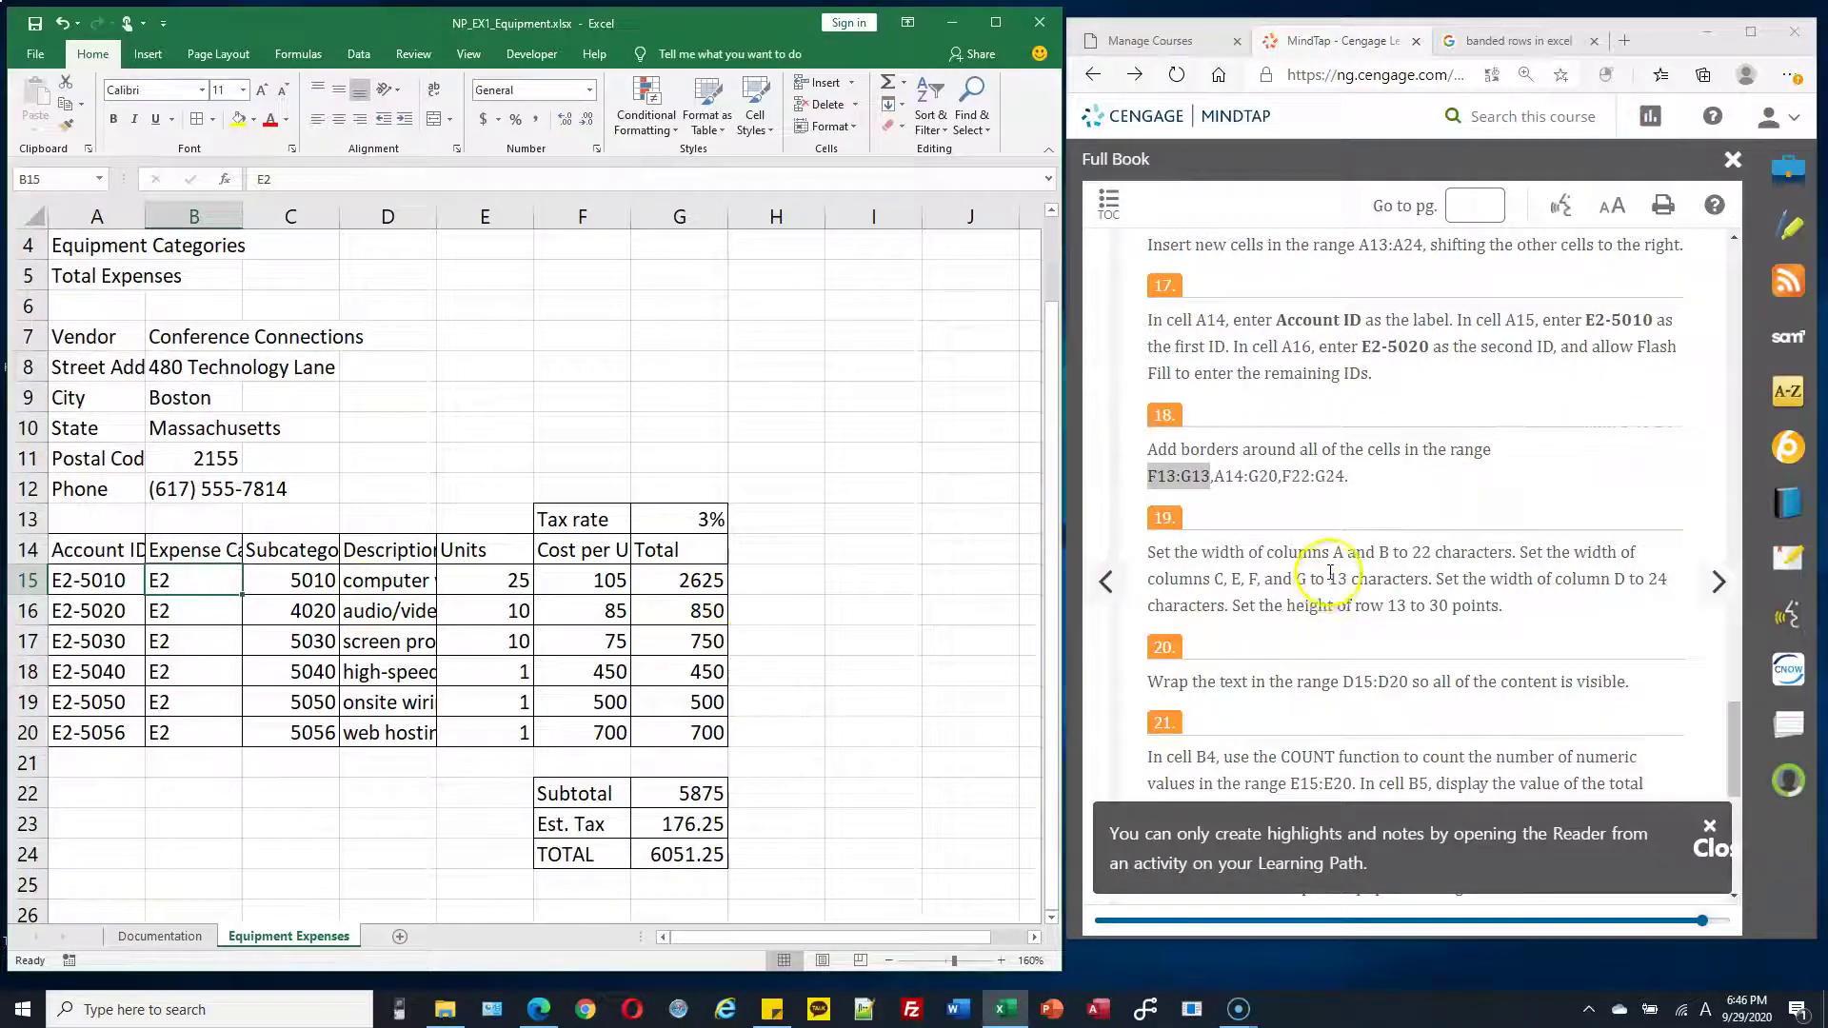
scroll(1323, 572, down, 2)
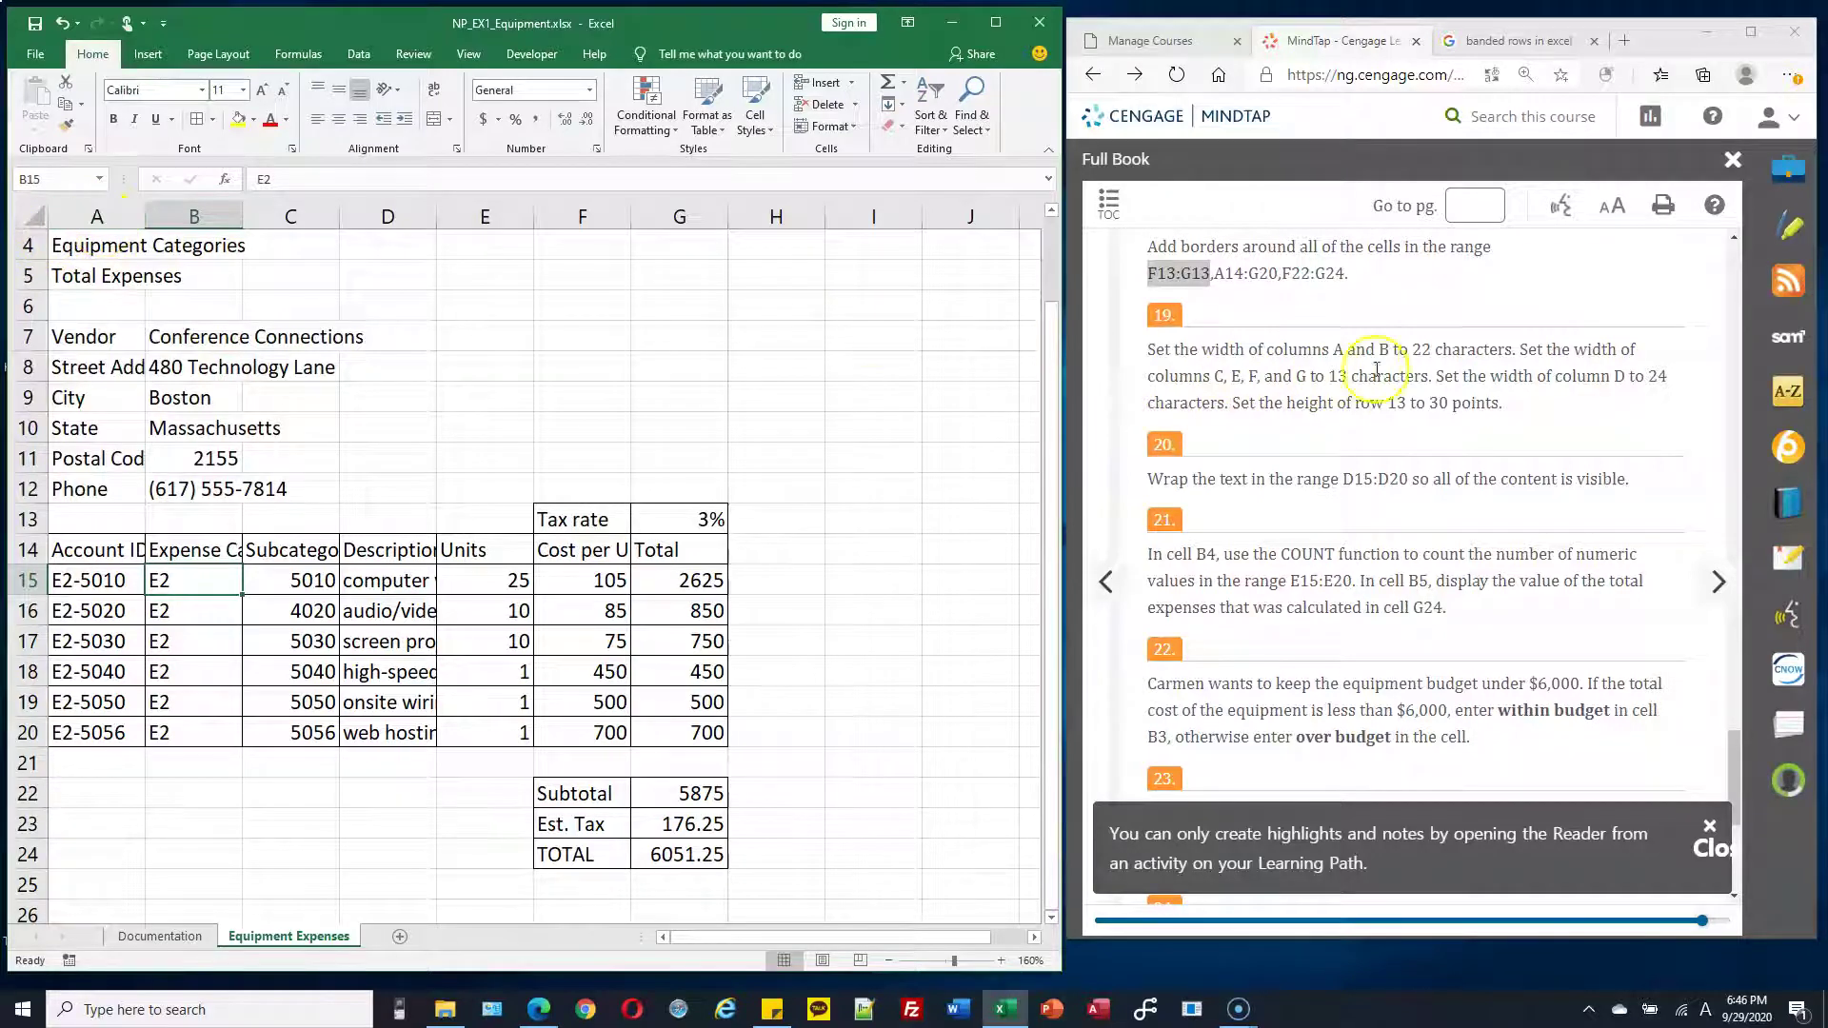
click(1415, 351)
double_click(1417, 351)
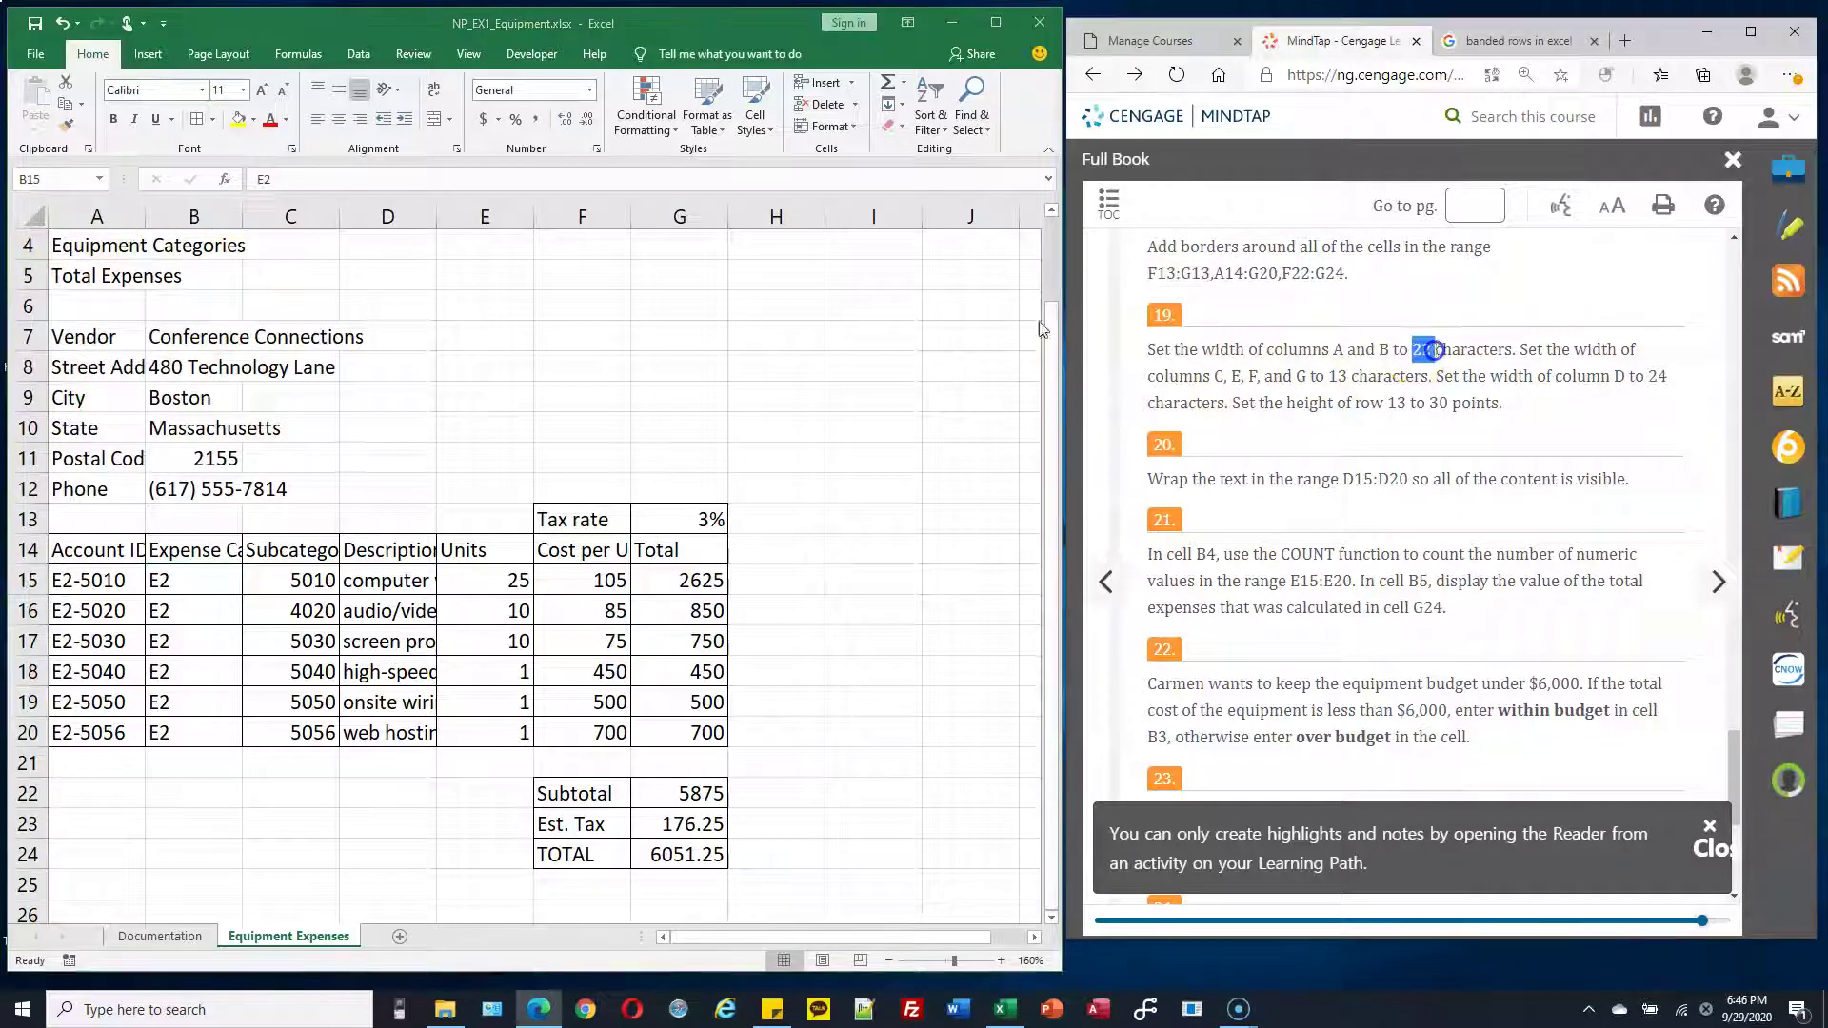
click(97, 217)
drag(93, 218, 194, 217)
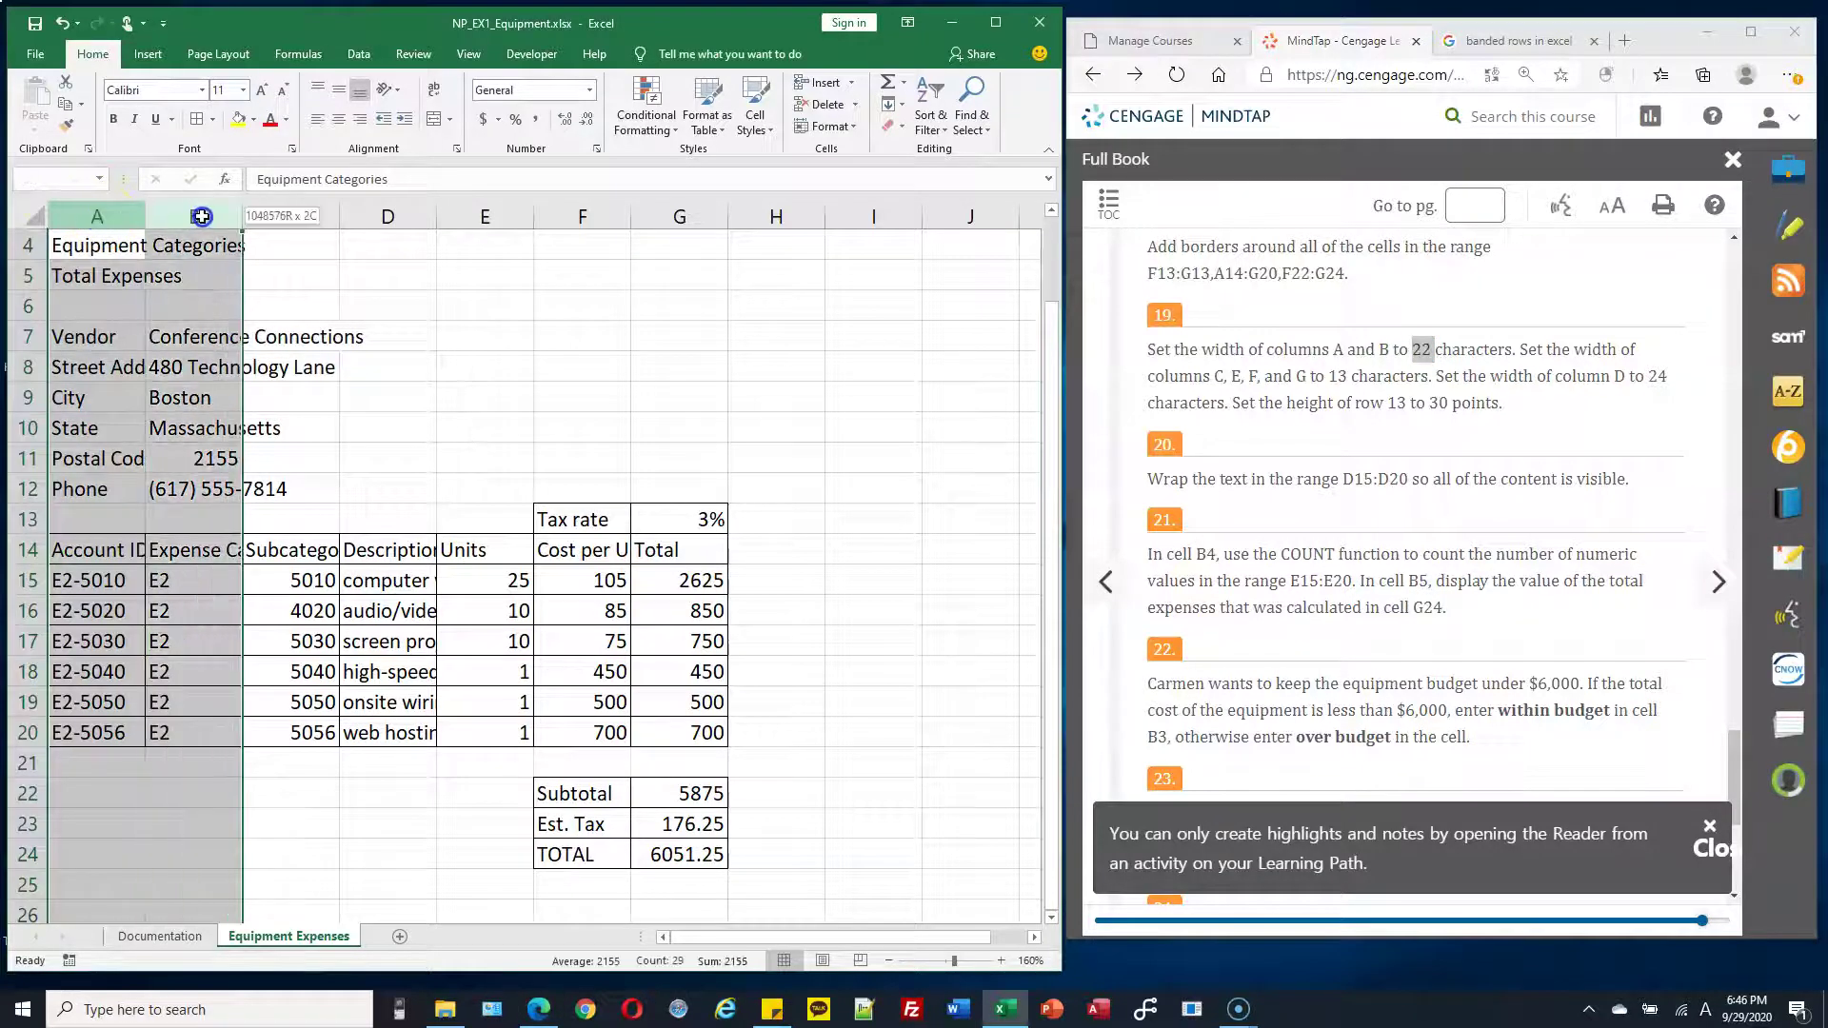
click(91, 217)
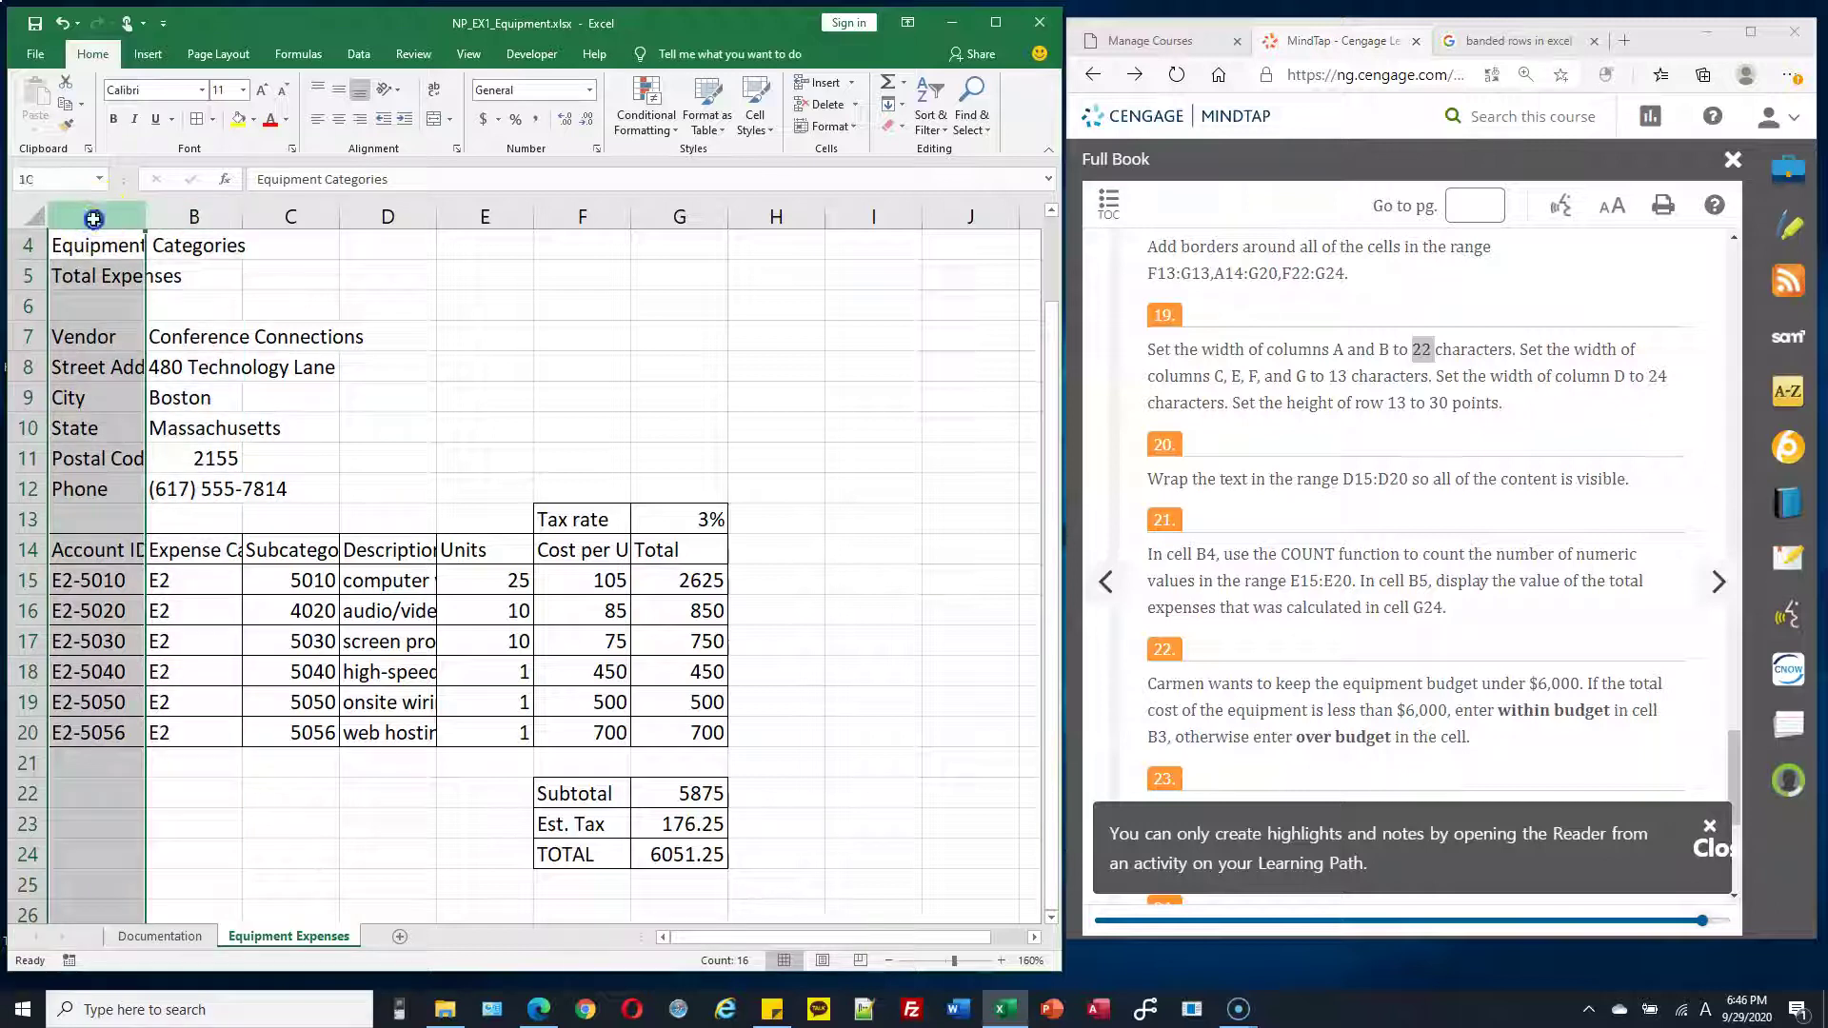
drag(93, 219, 186, 217)
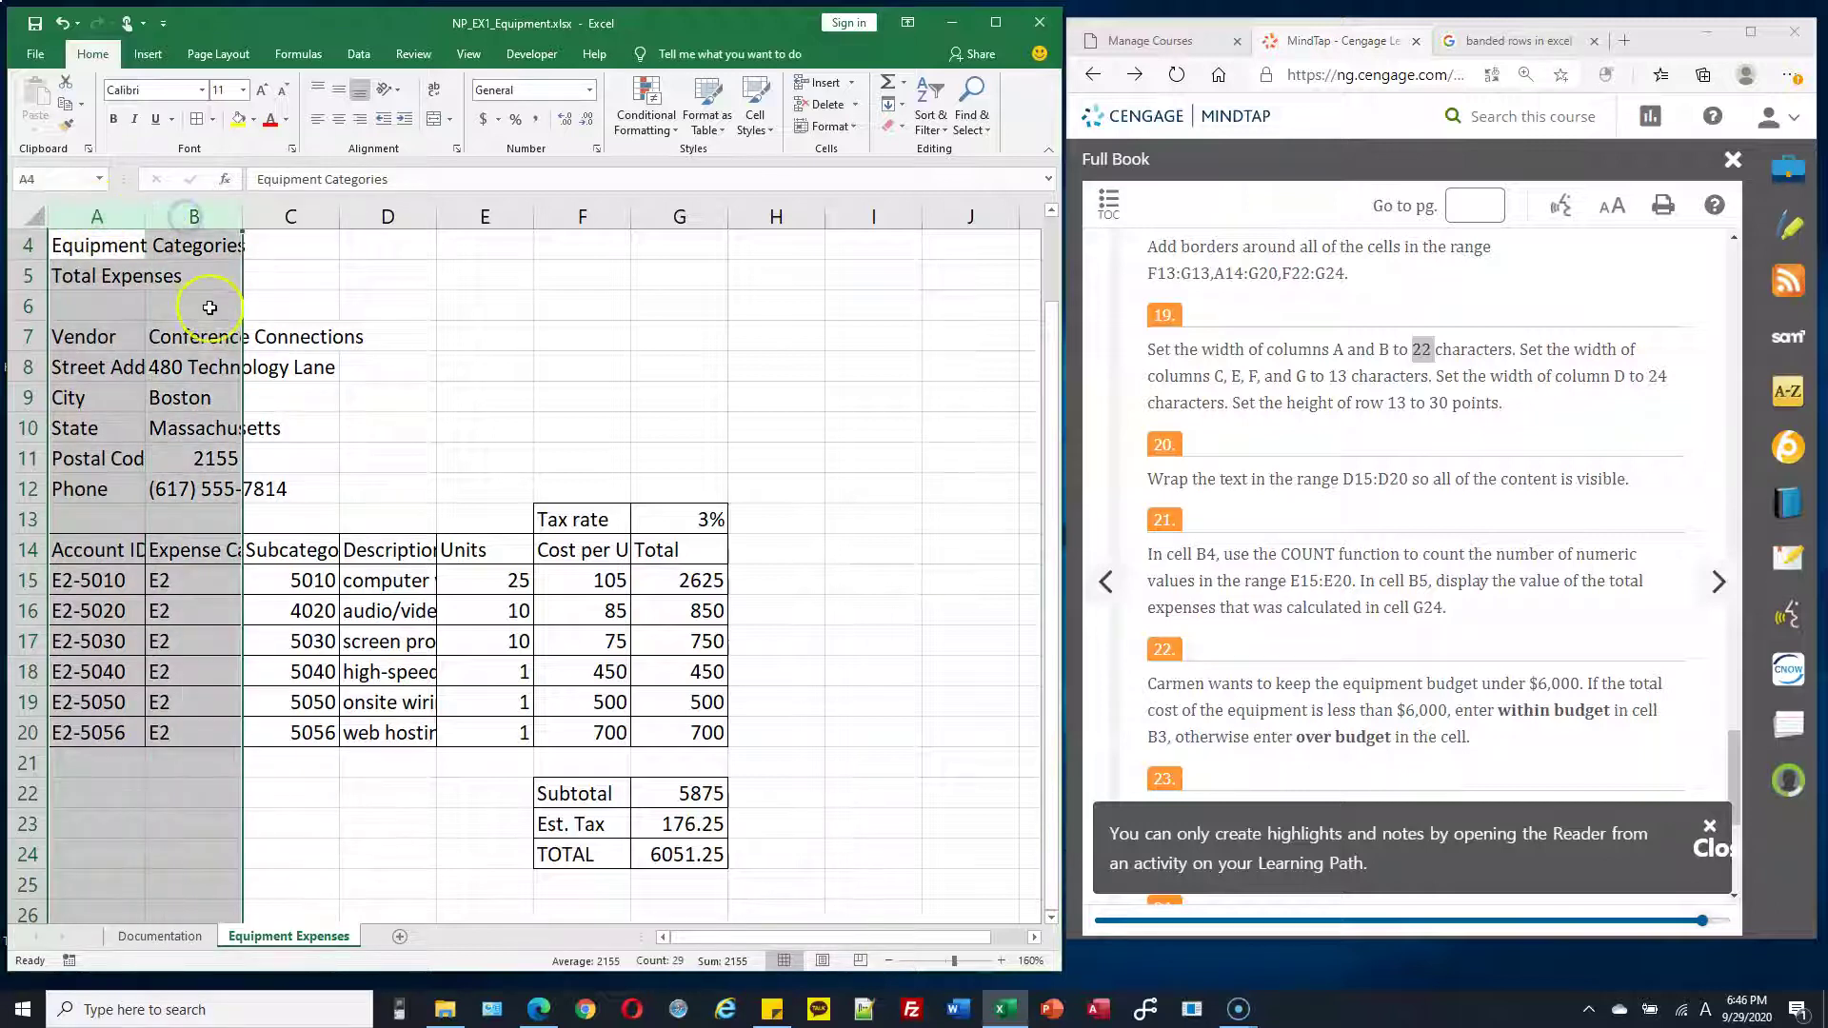
right_click(194, 216)
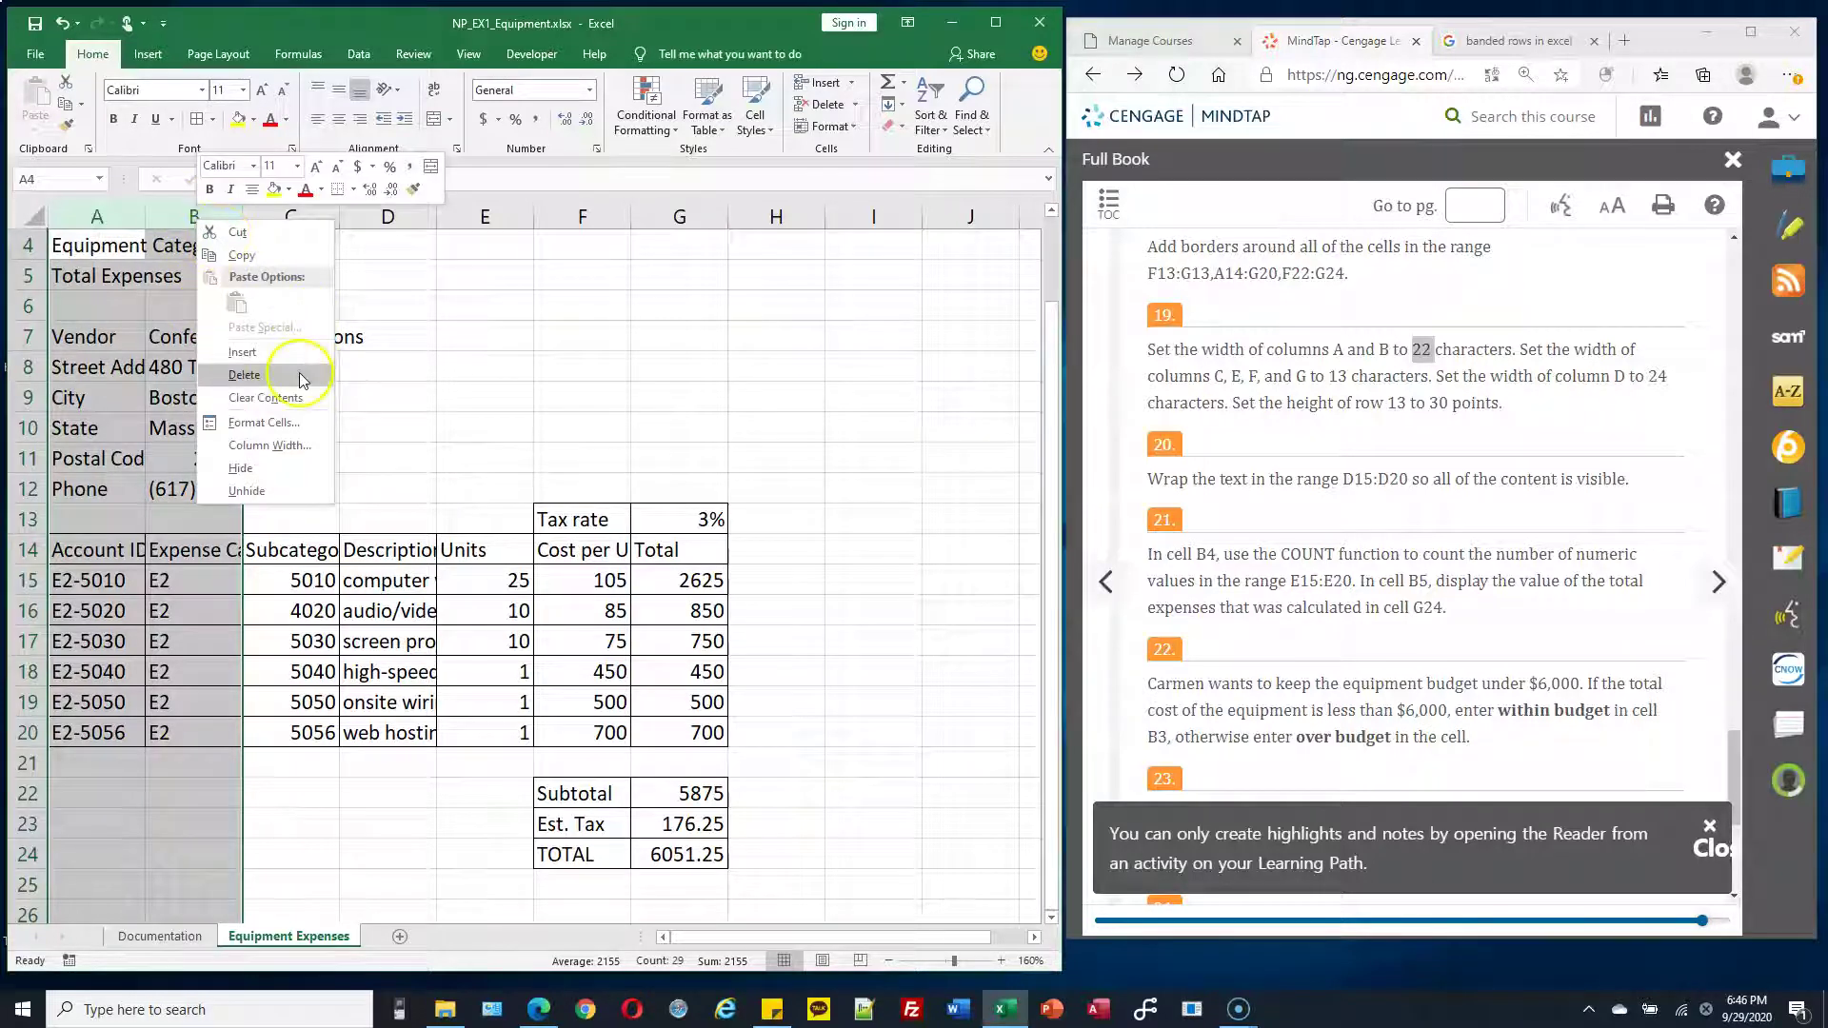
click(269, 445)
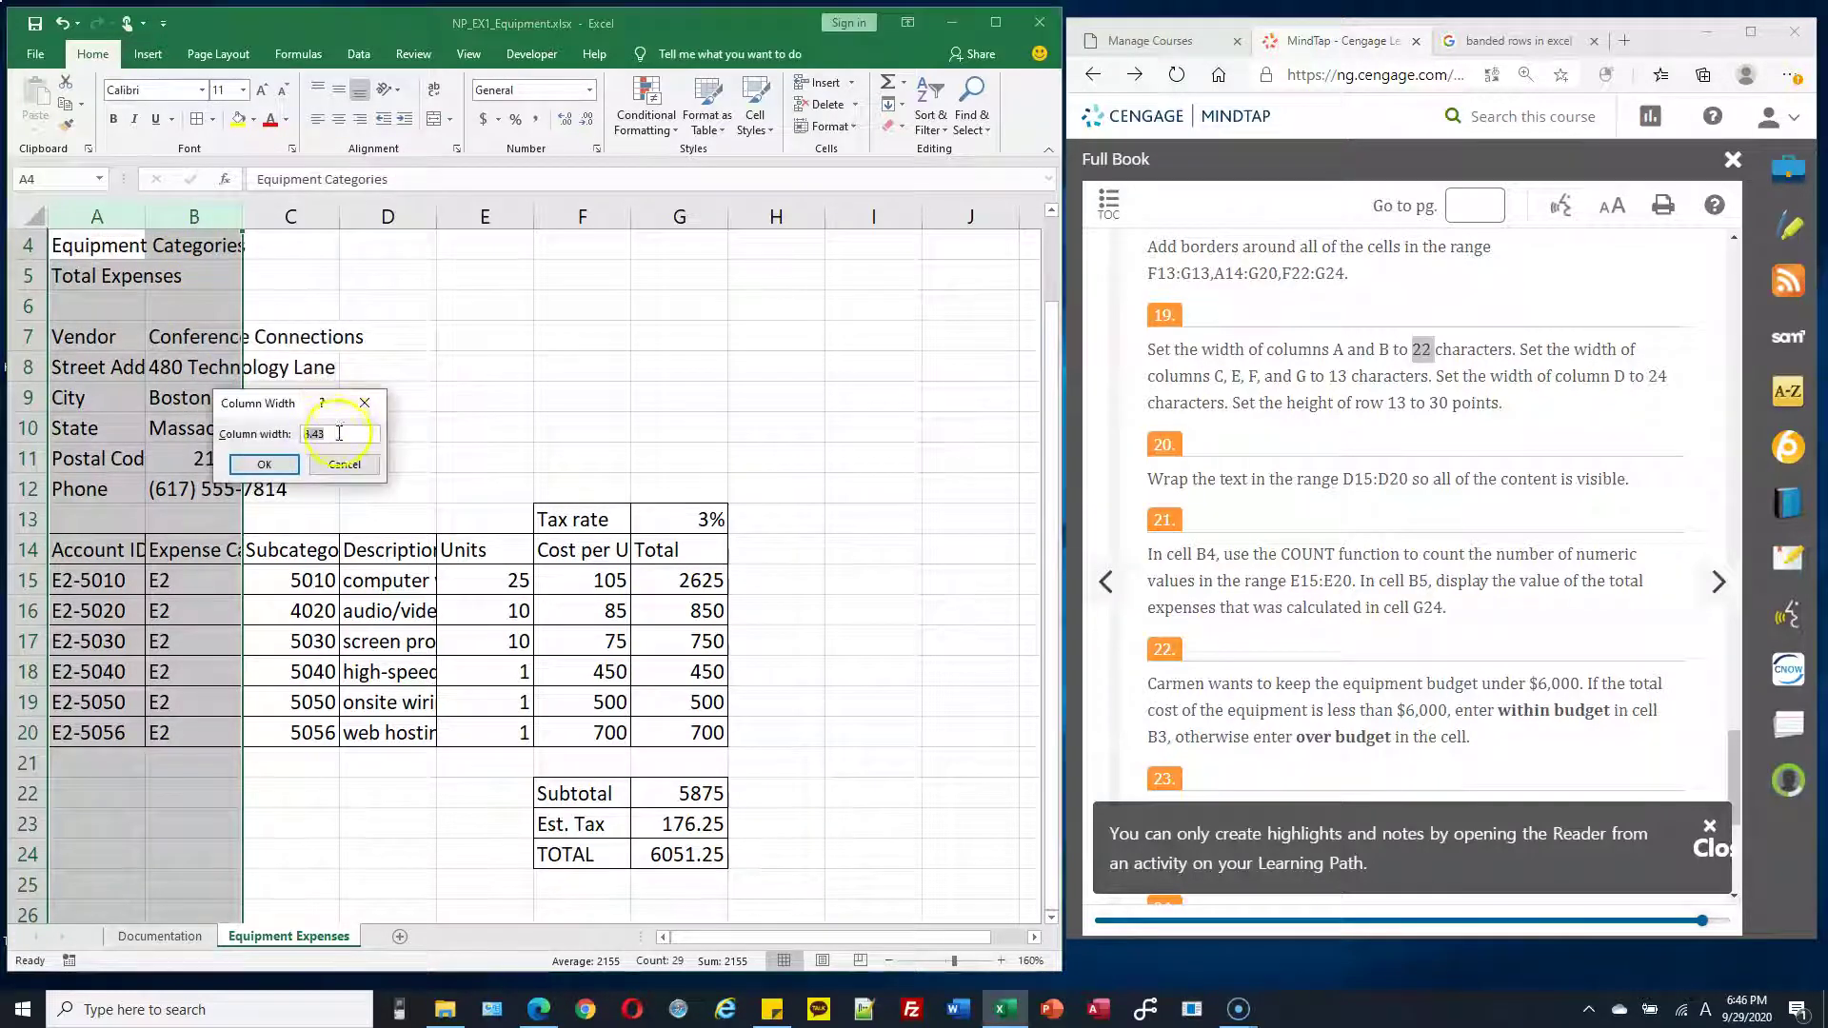
click(264, 463)
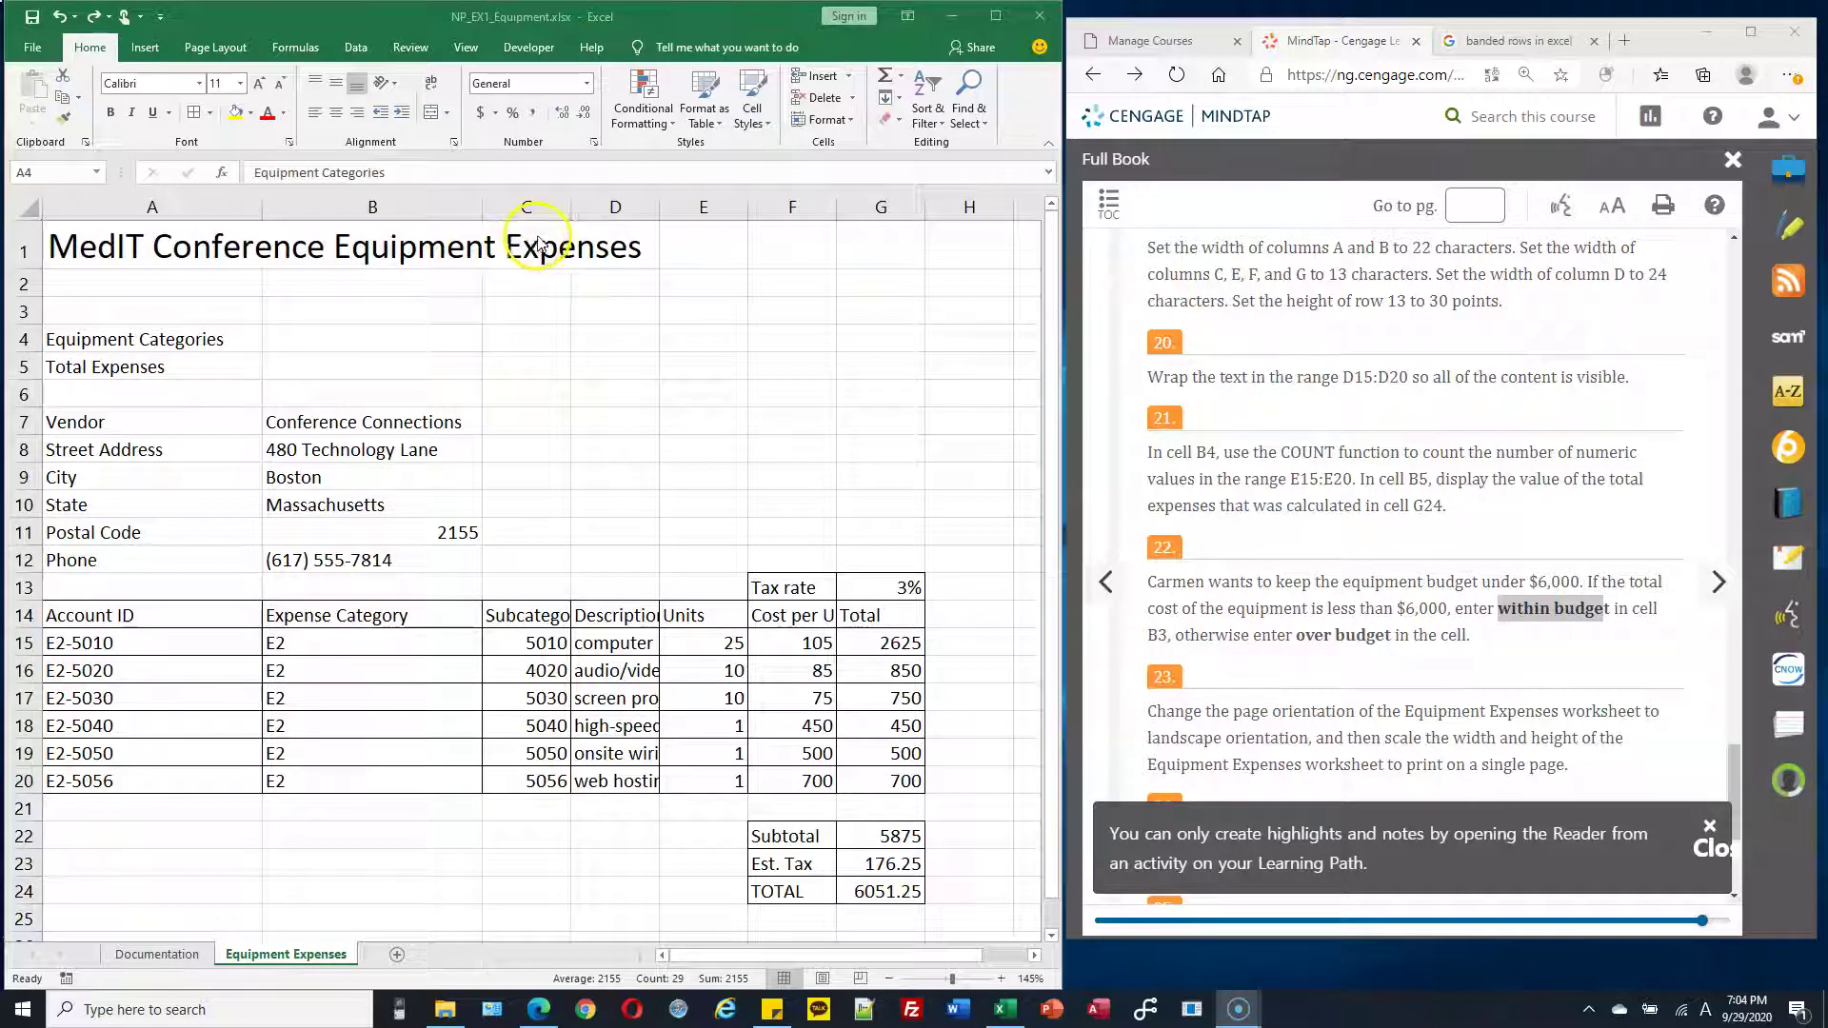
Set columns C, E, F and G to a width of 13
click(534, 207)
click(534, 206)
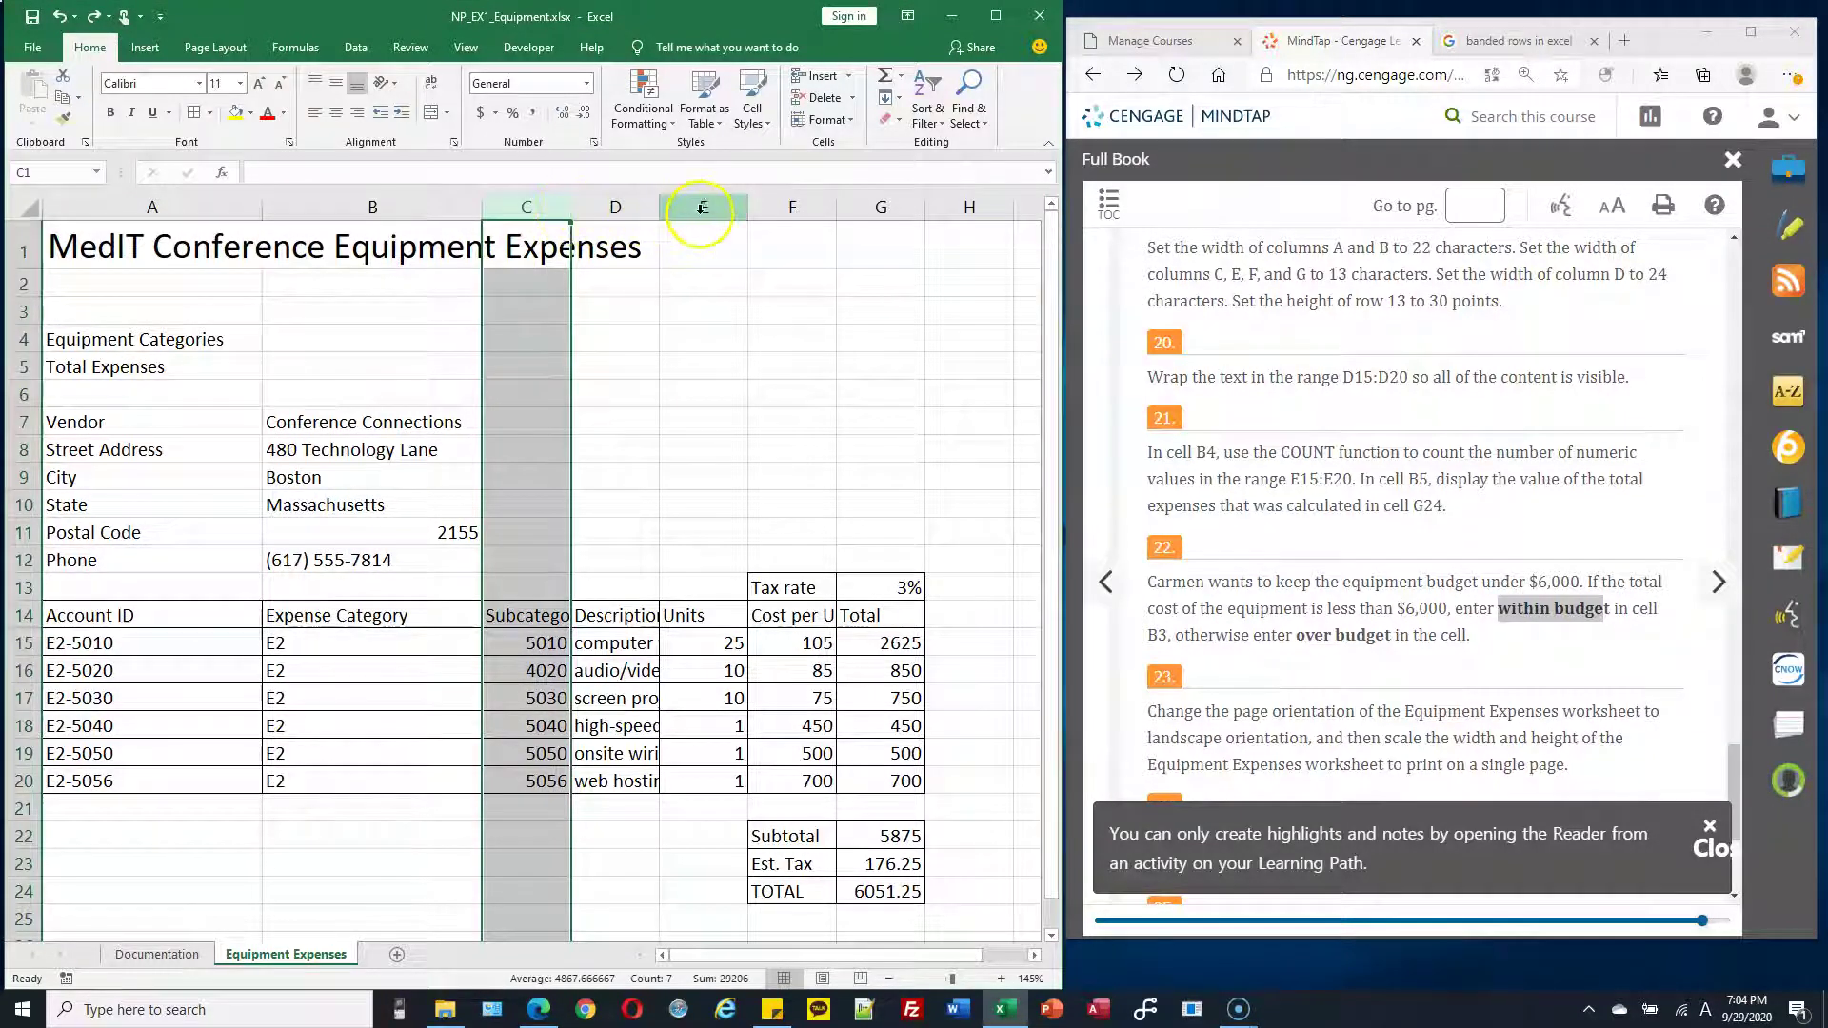
ctrl+click(702, 208)
ctrl+click(797, 208)
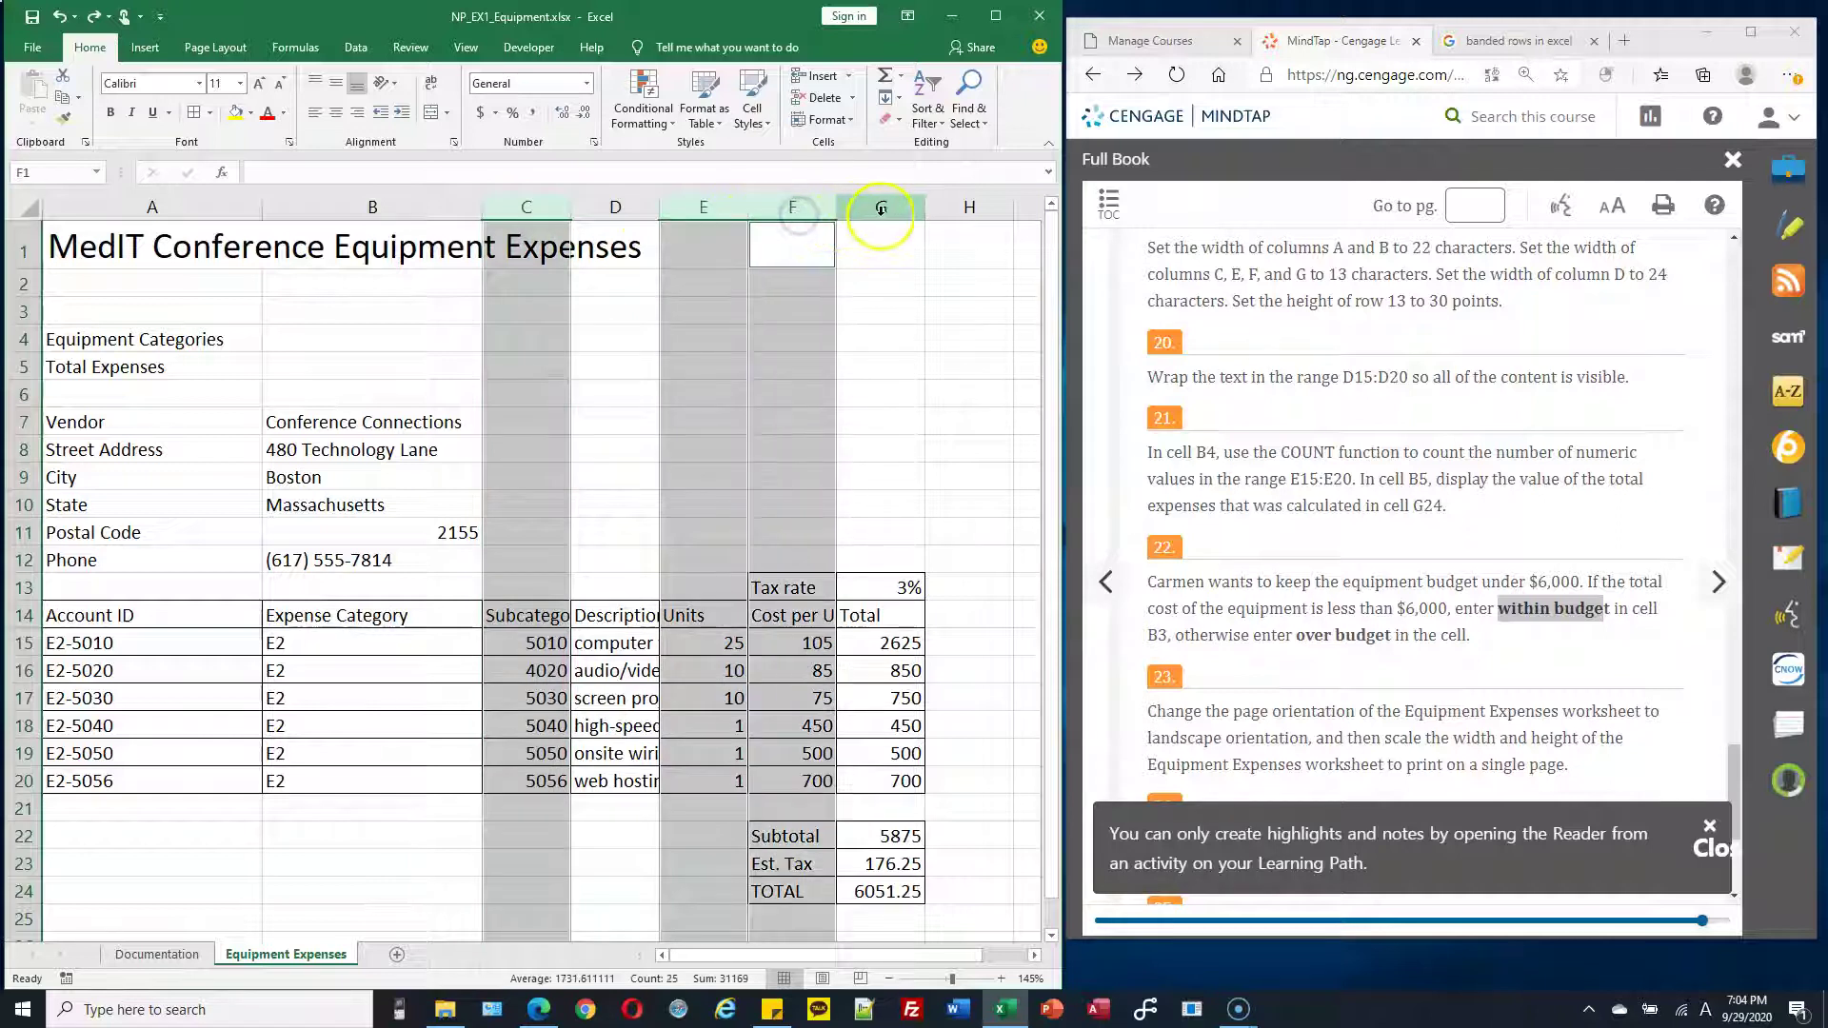
ctrl+click(869, 210)
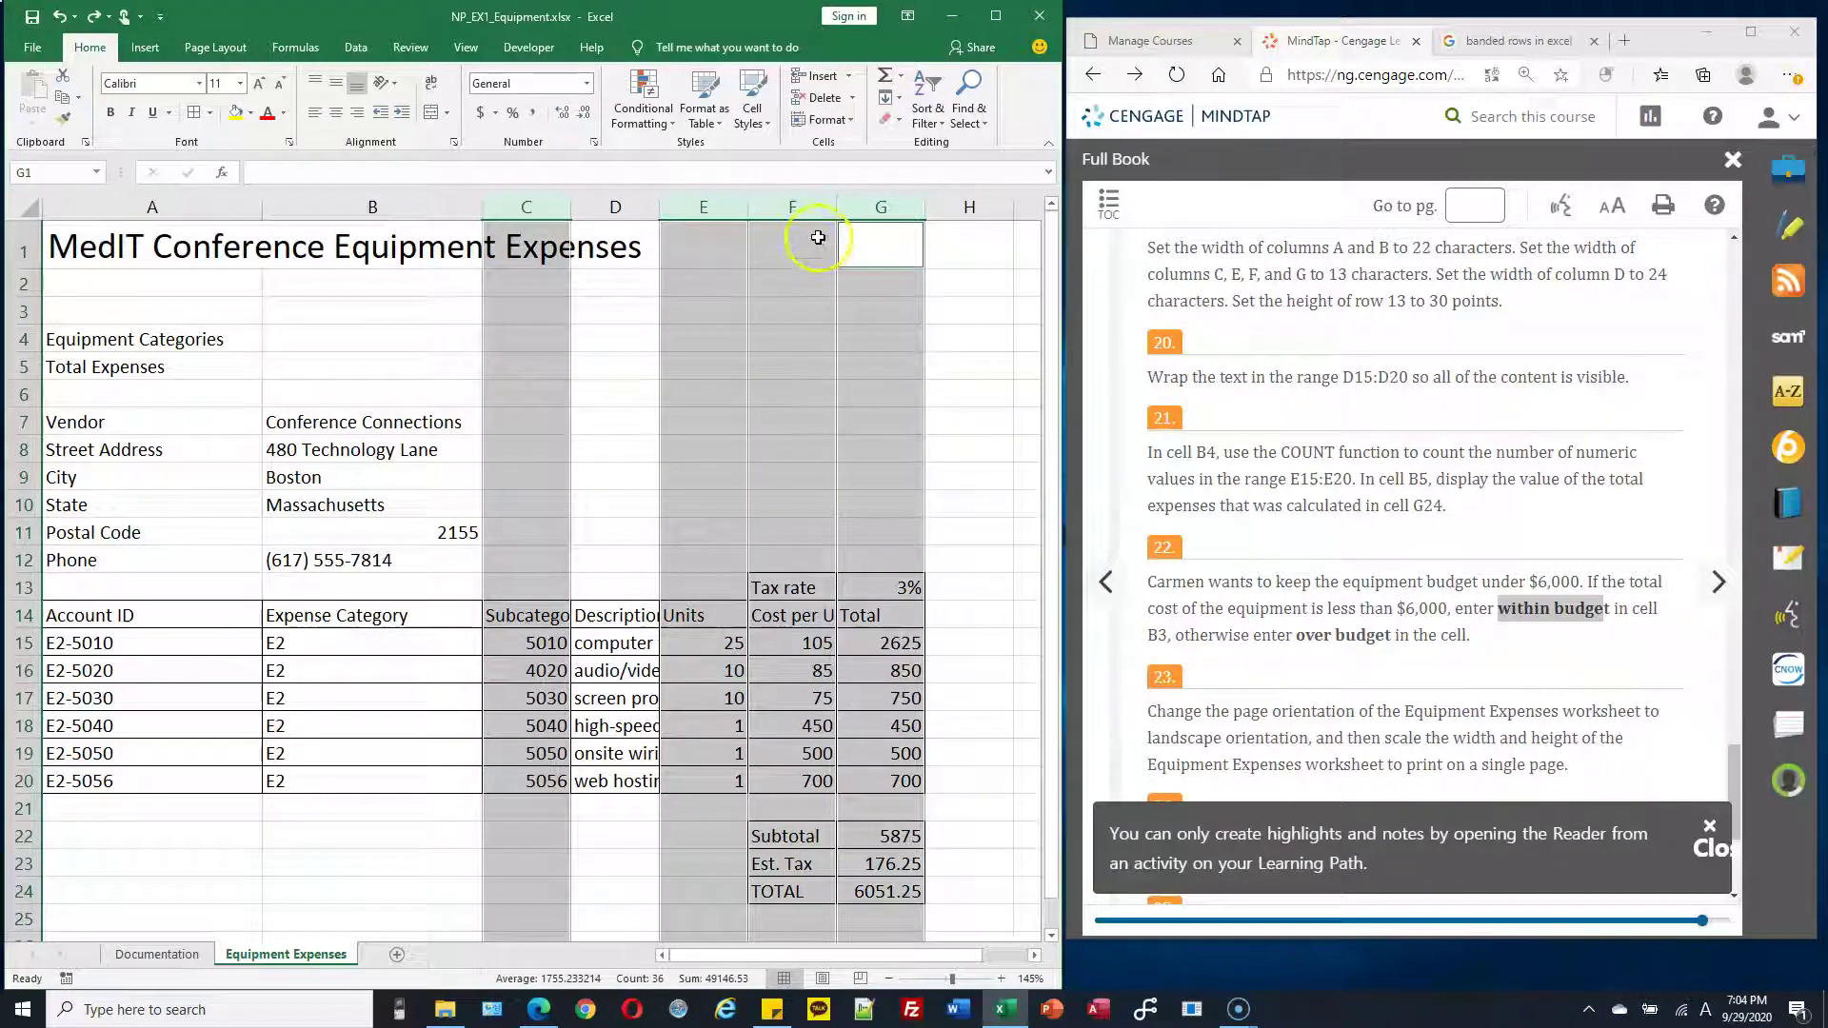
right_click(808, 208)
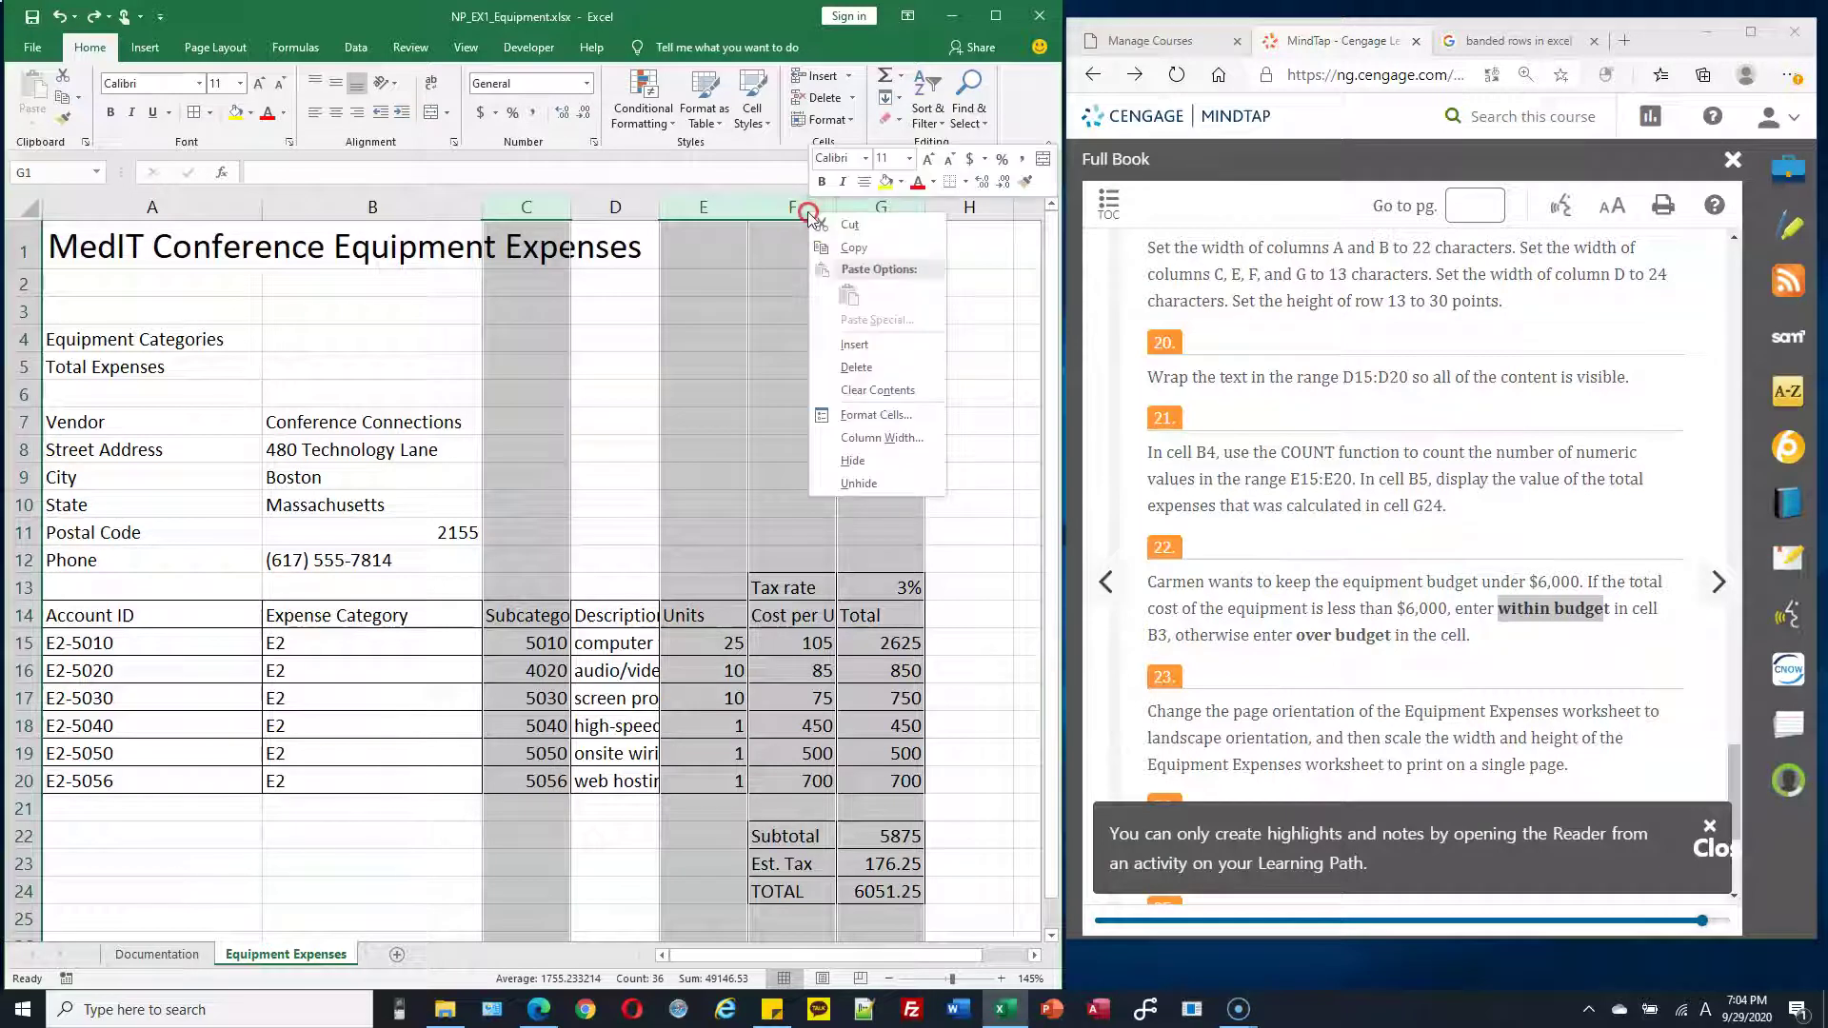
click(699, 212)
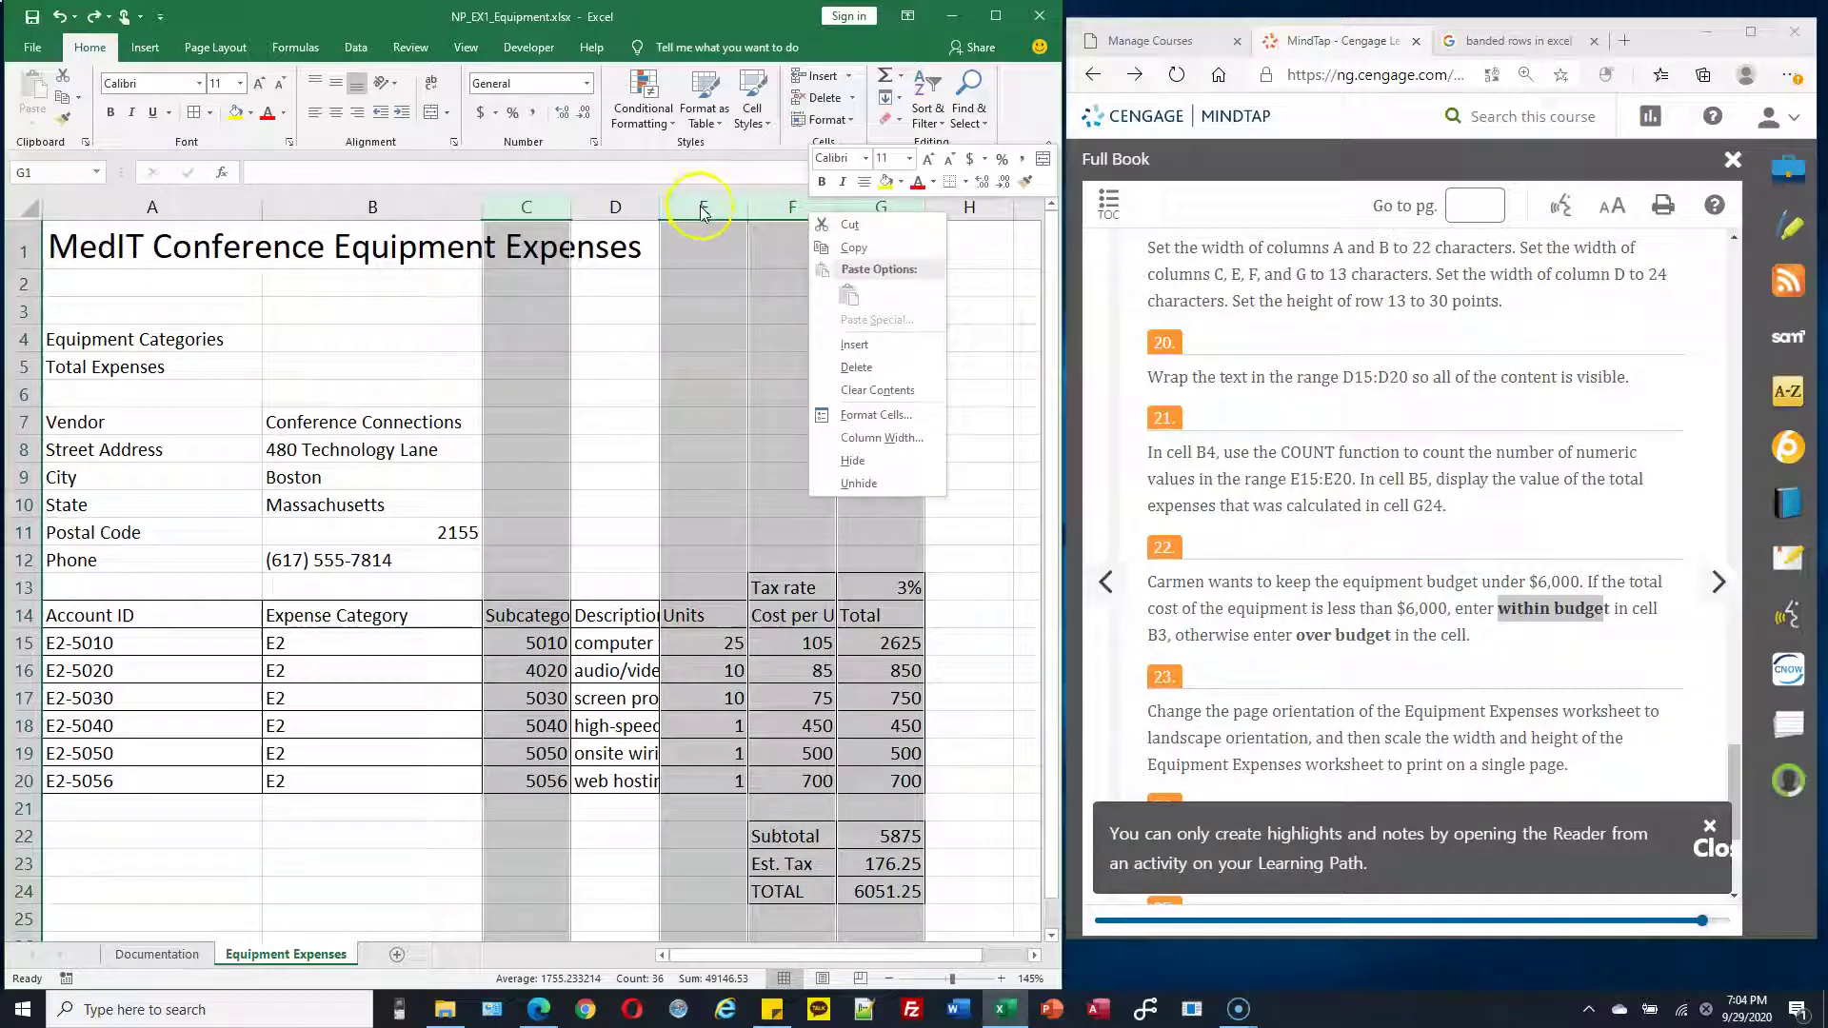
click(900, 440)
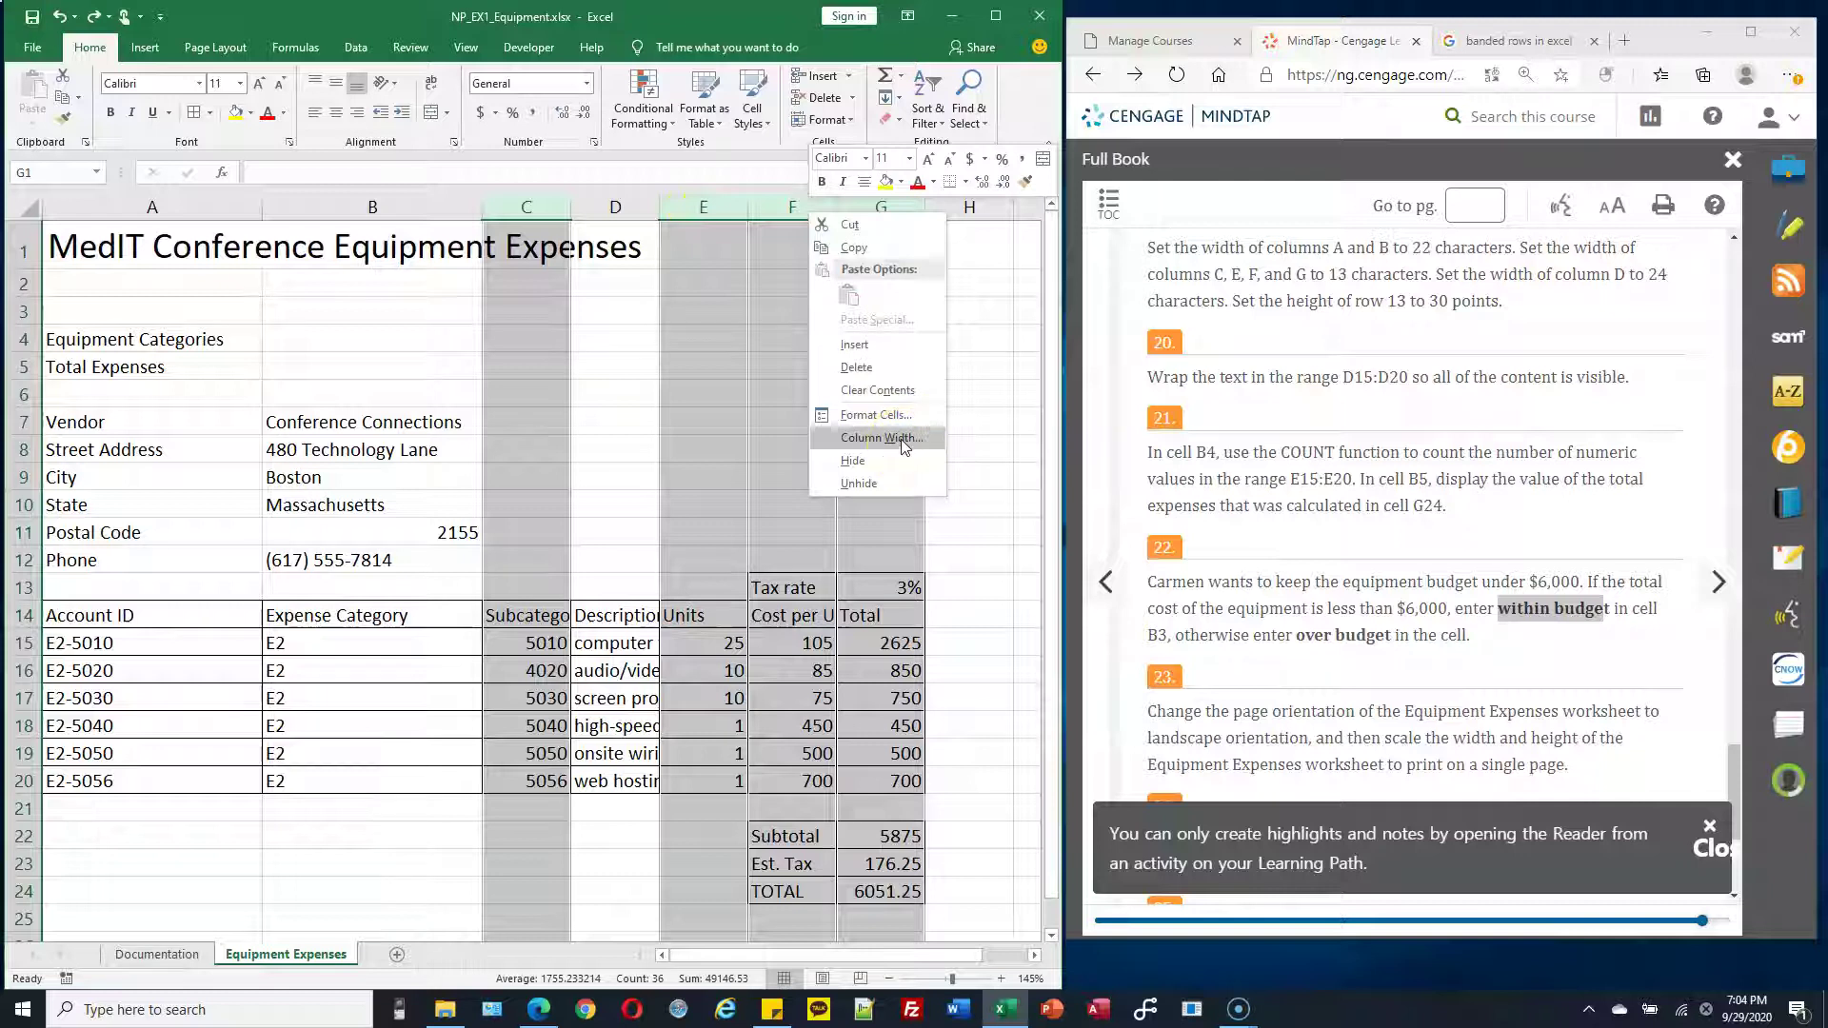
key(End)
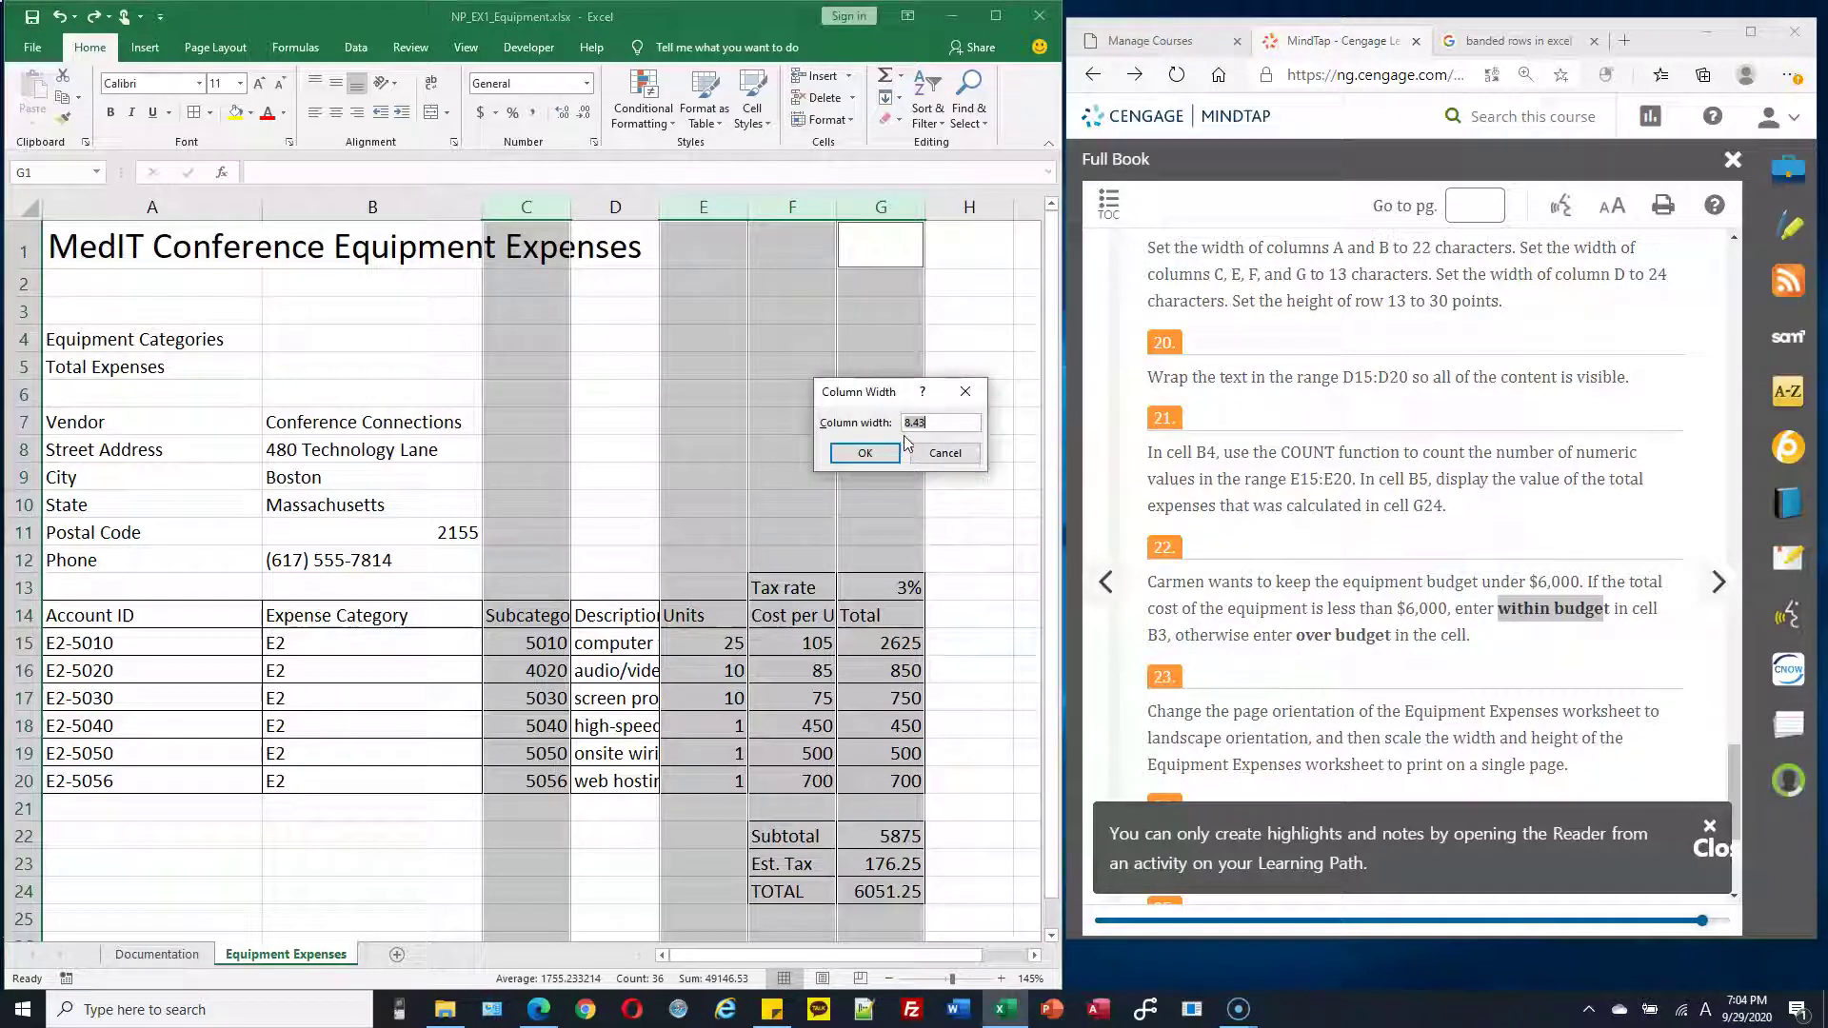
text(13)
click(863, 455)
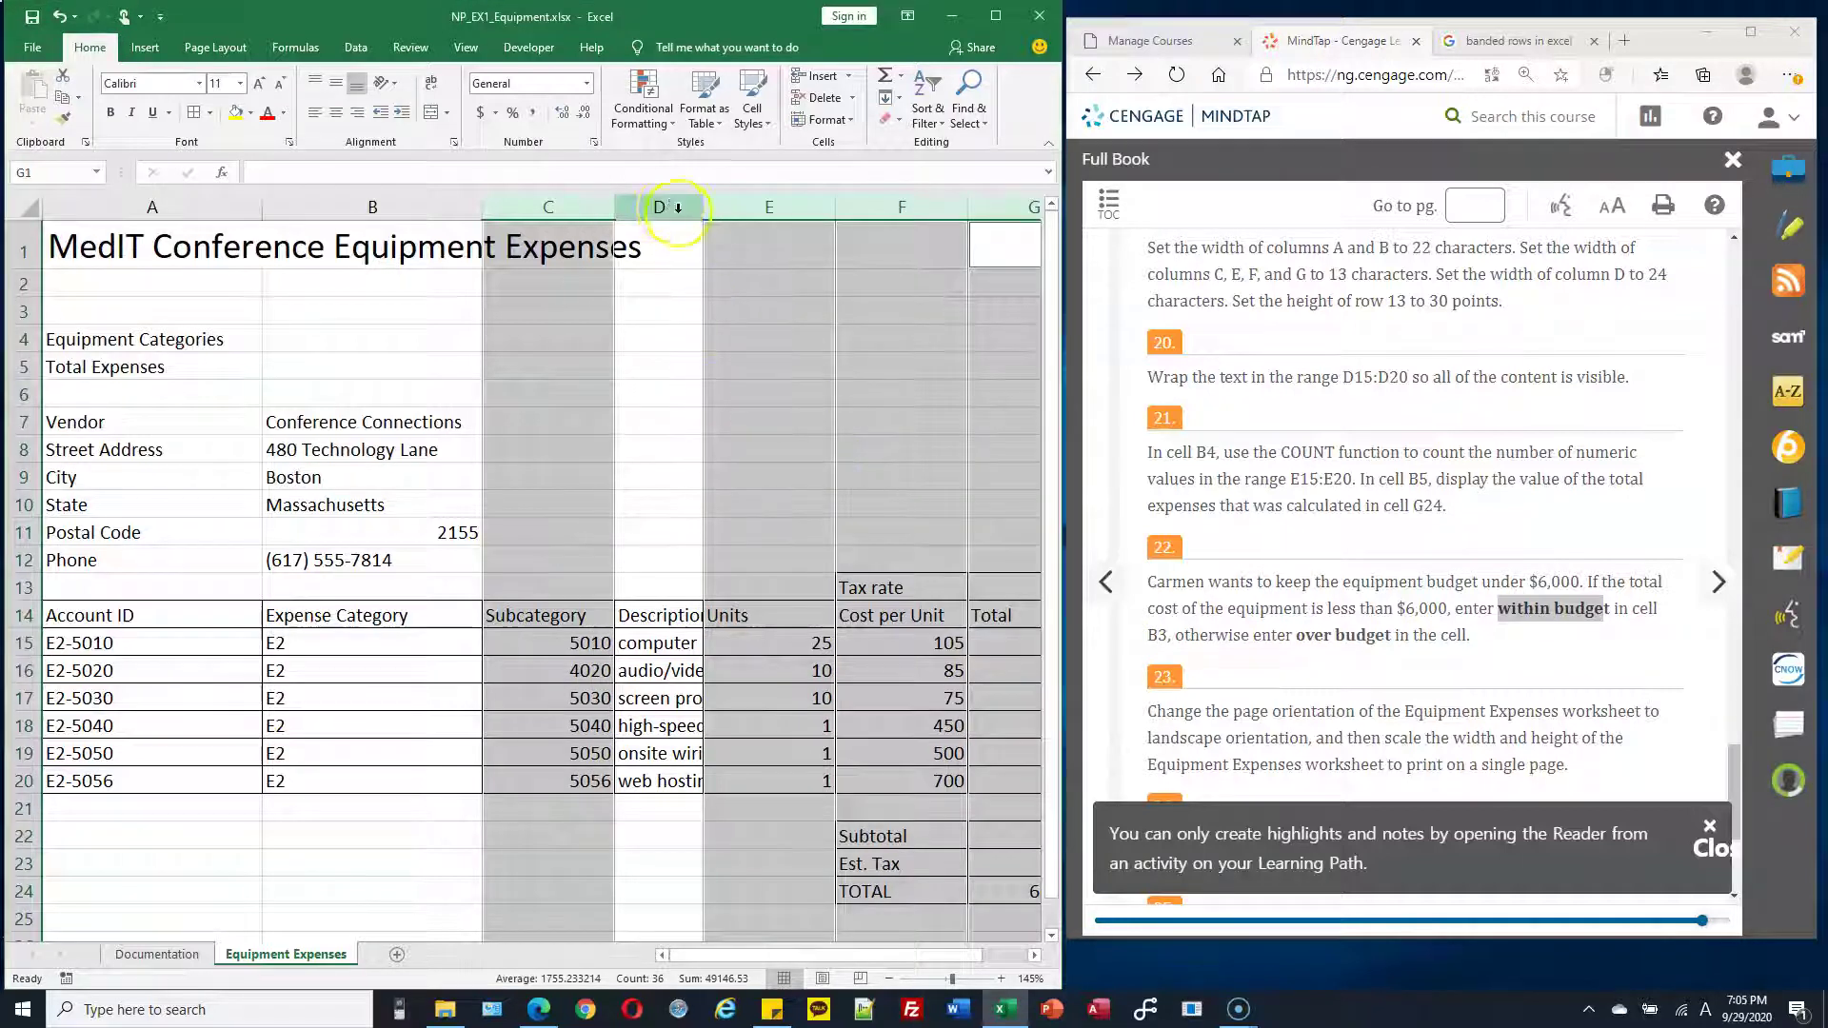
Widen column D to 24 so the full descriptions show
click(668, 205)
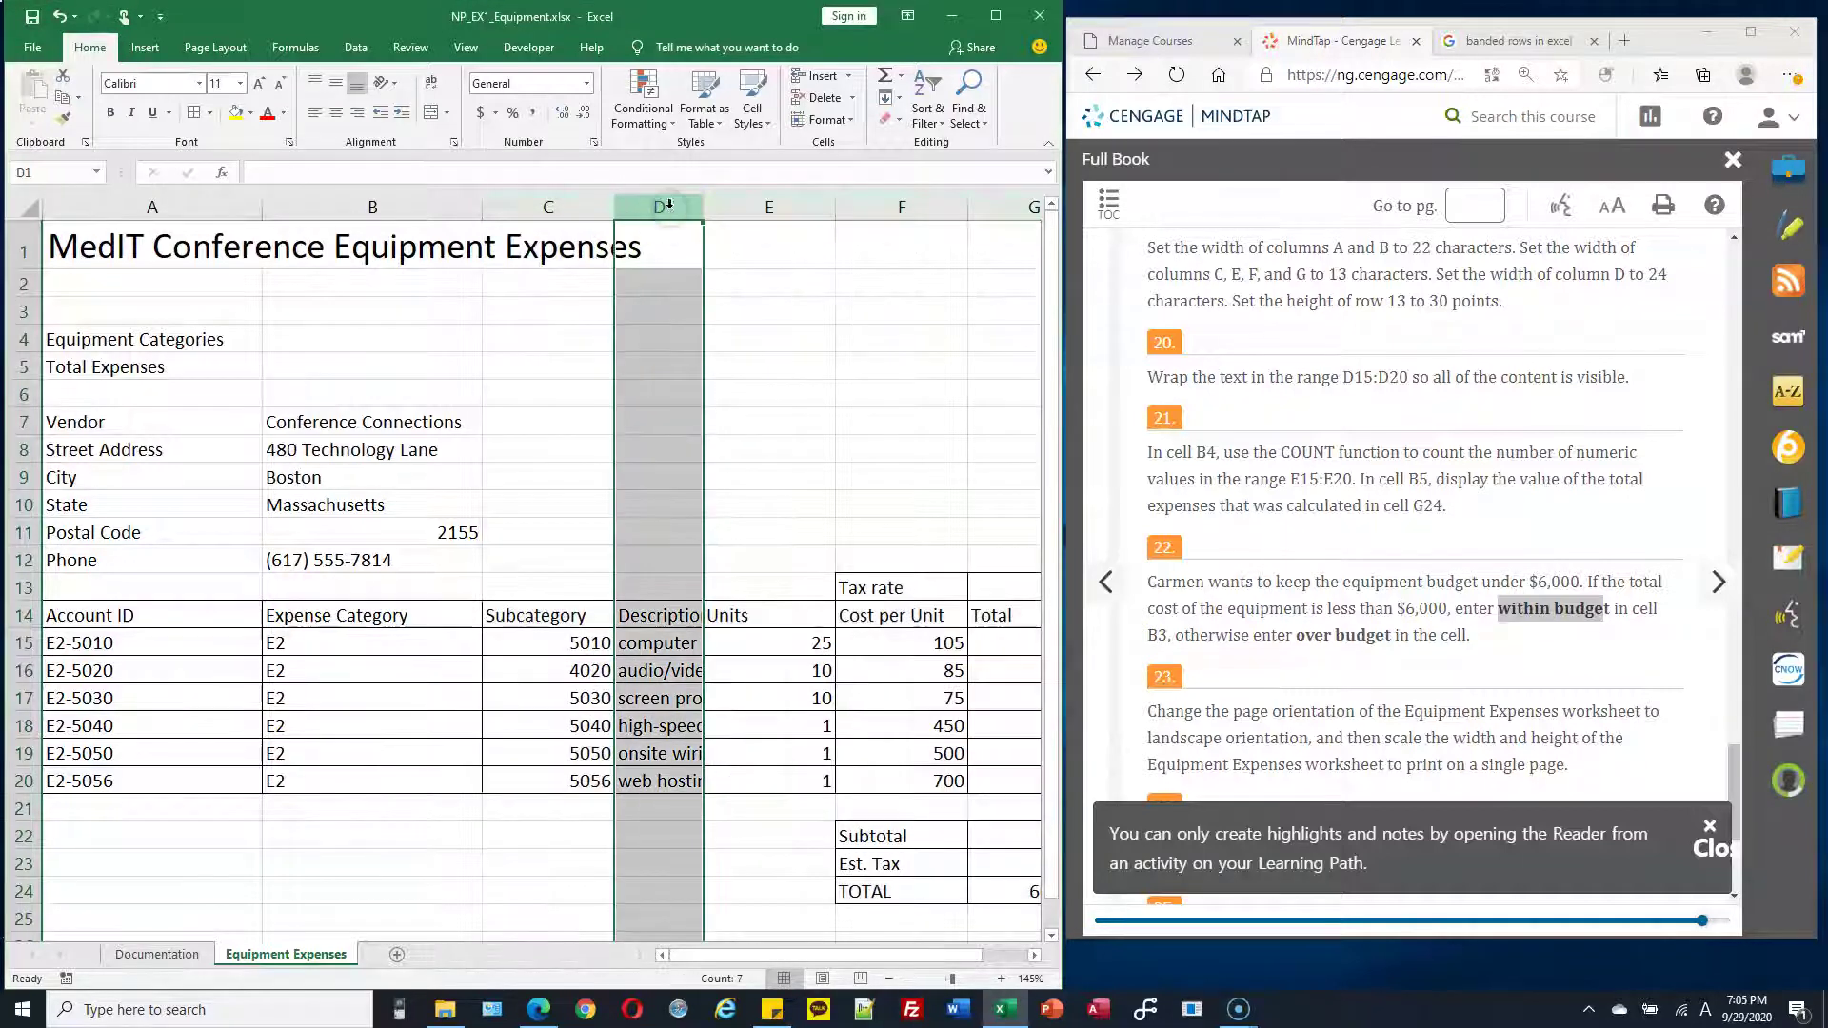
right_click(667, 207)
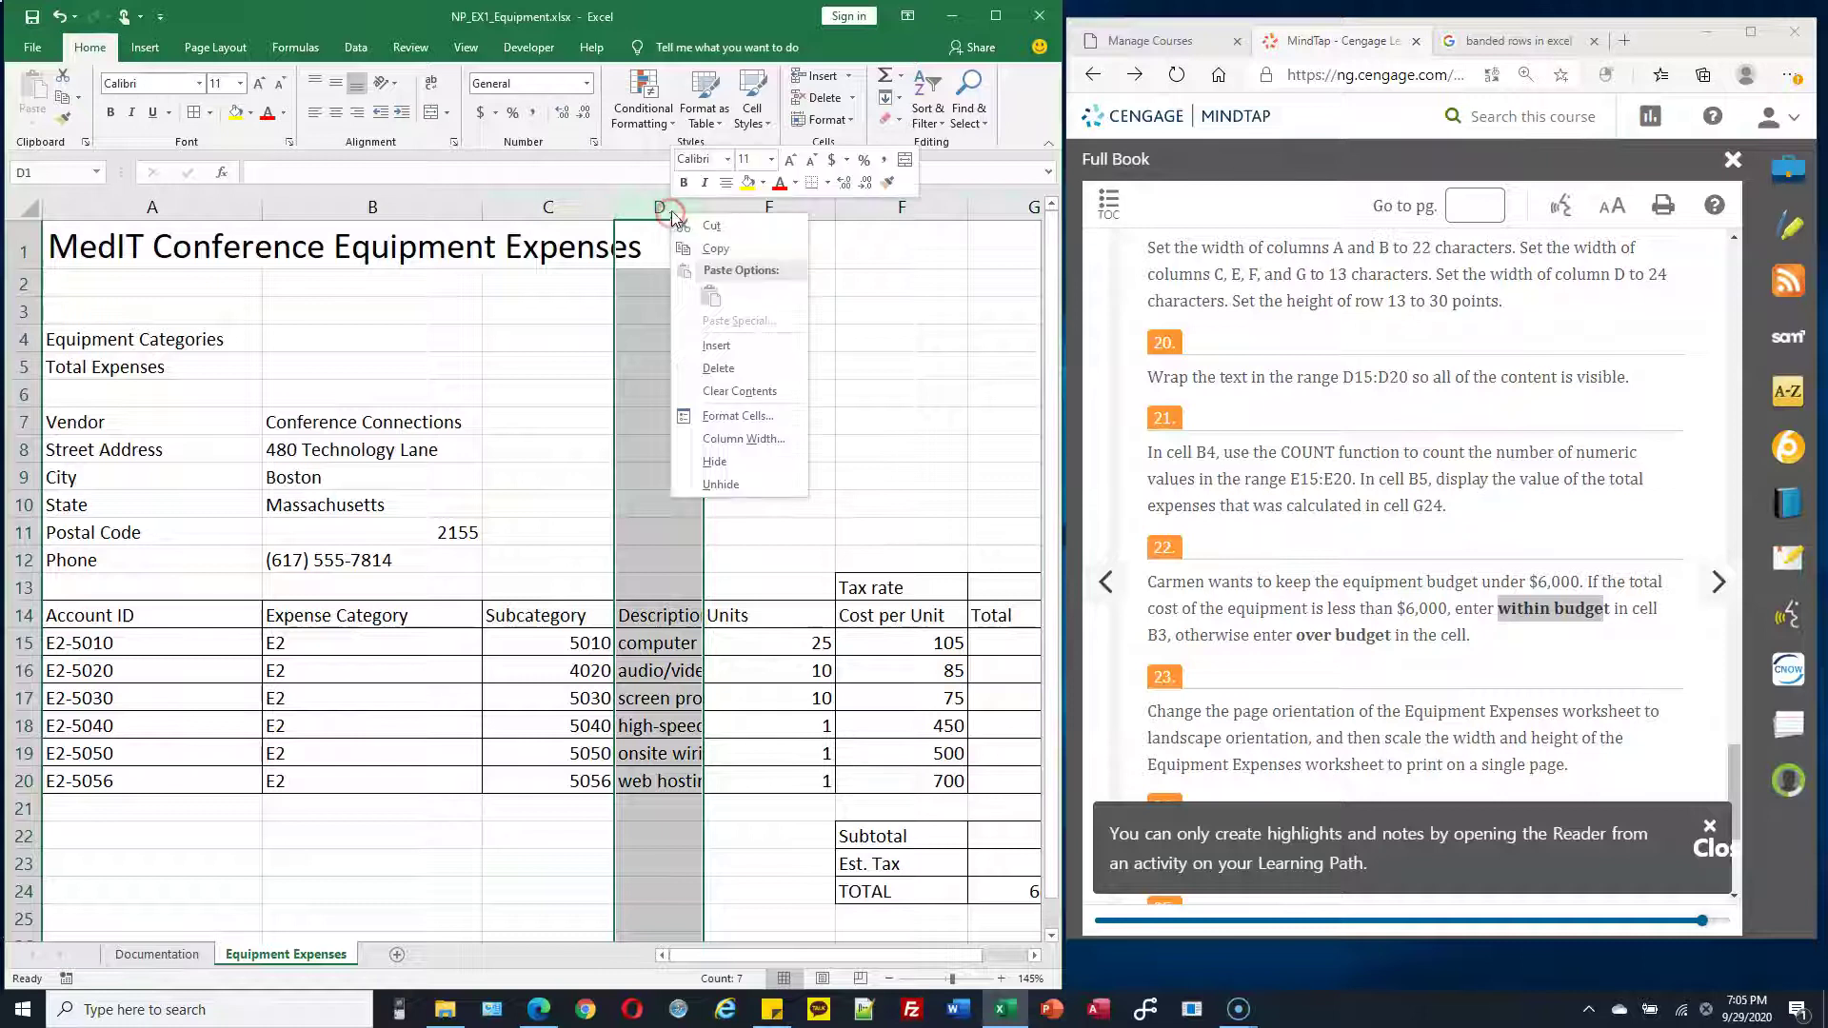
click(779, 440)
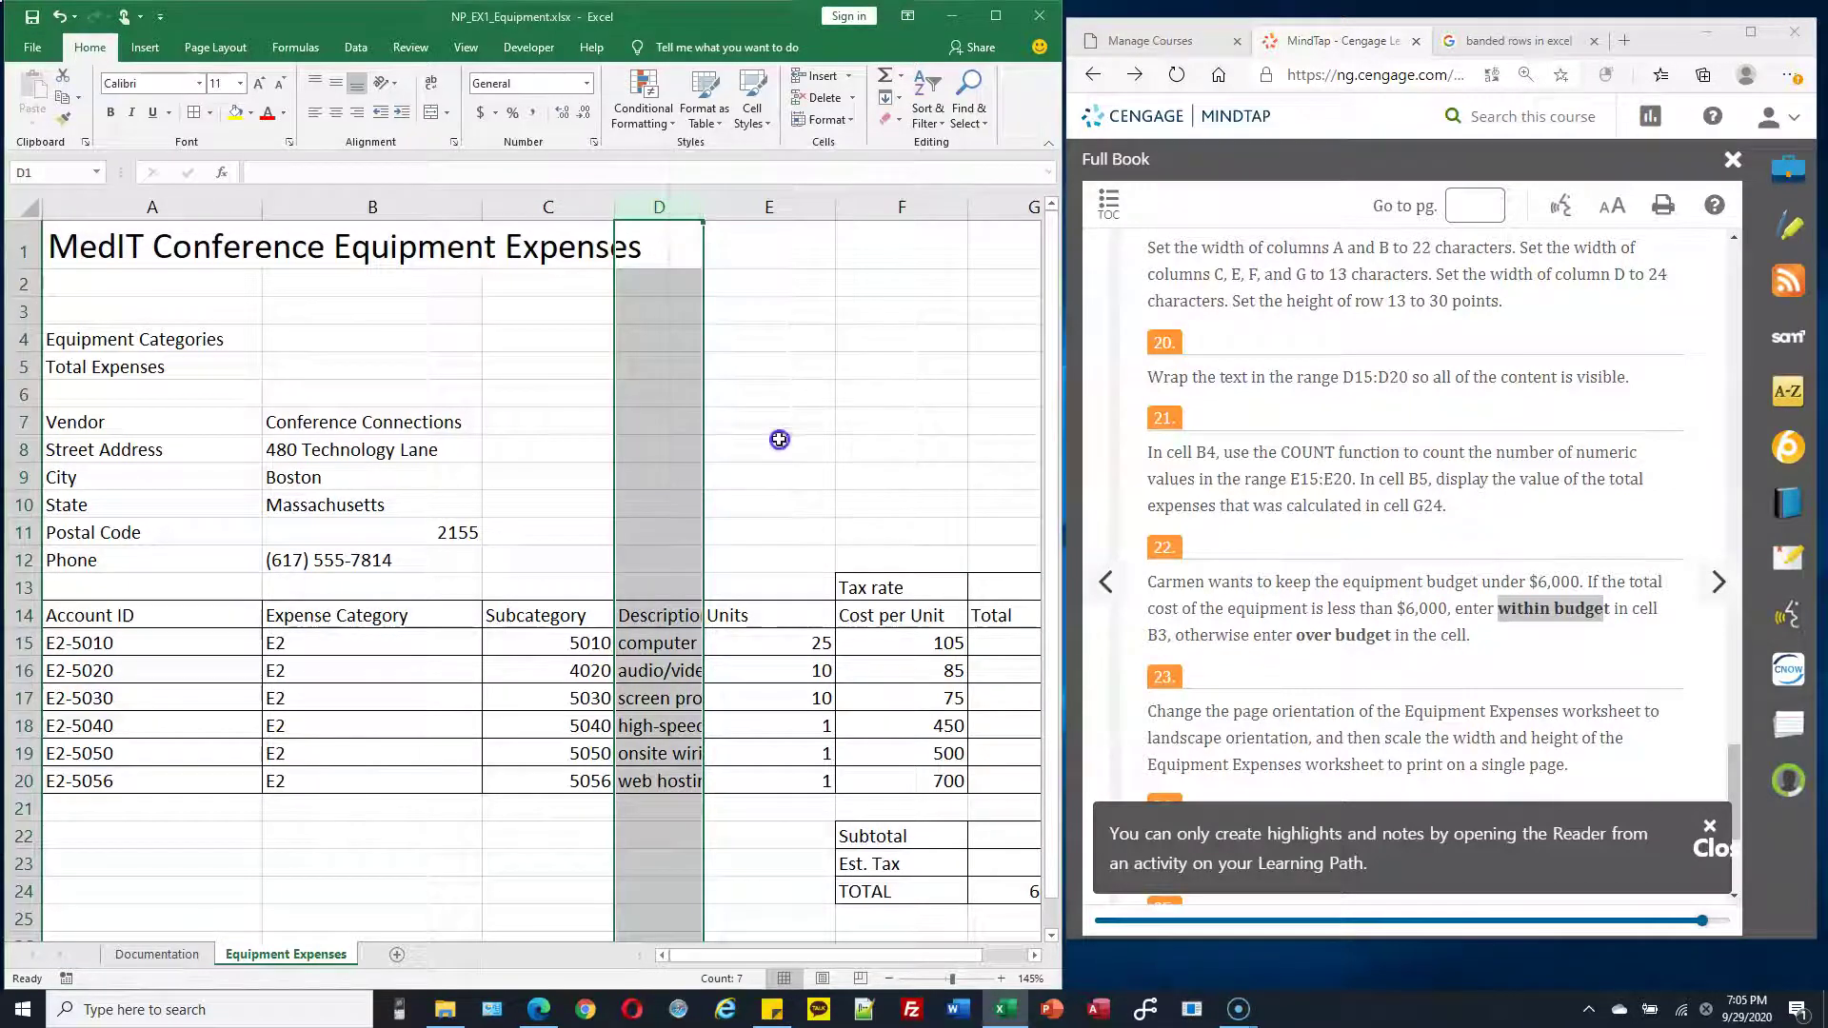
text(24)
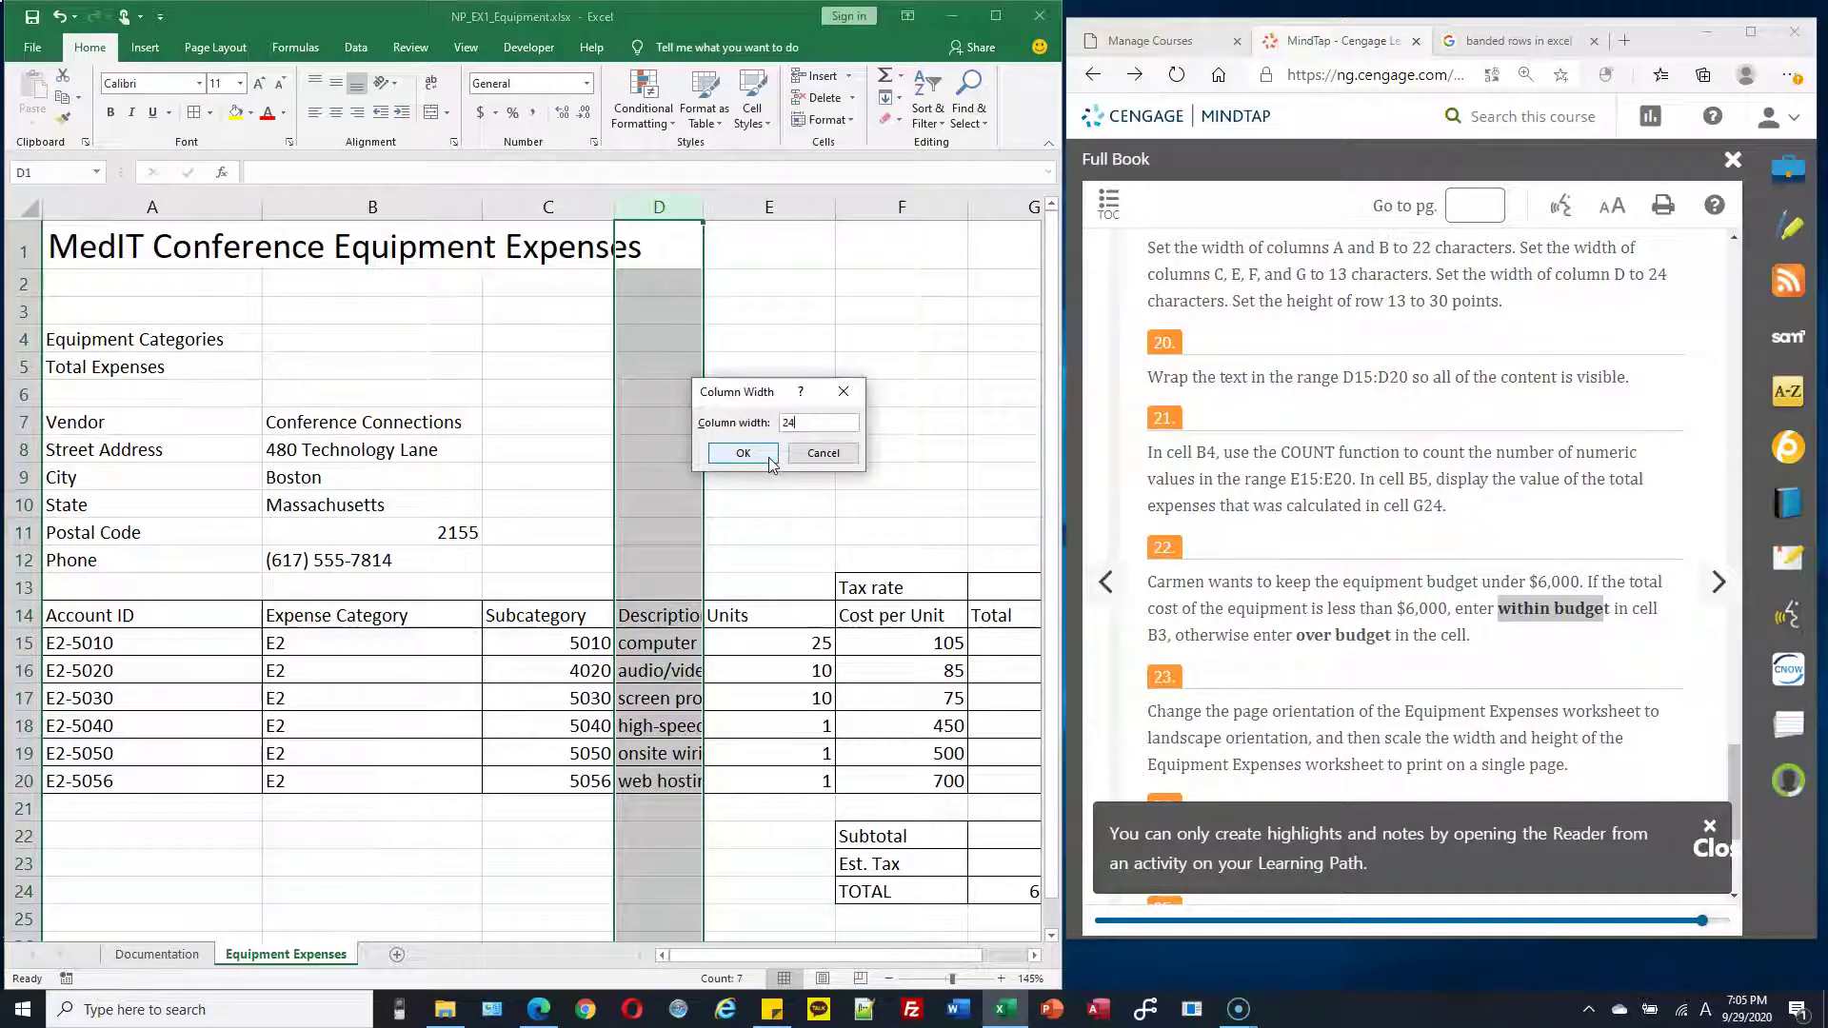
click(754, 455)
click(587, 401)
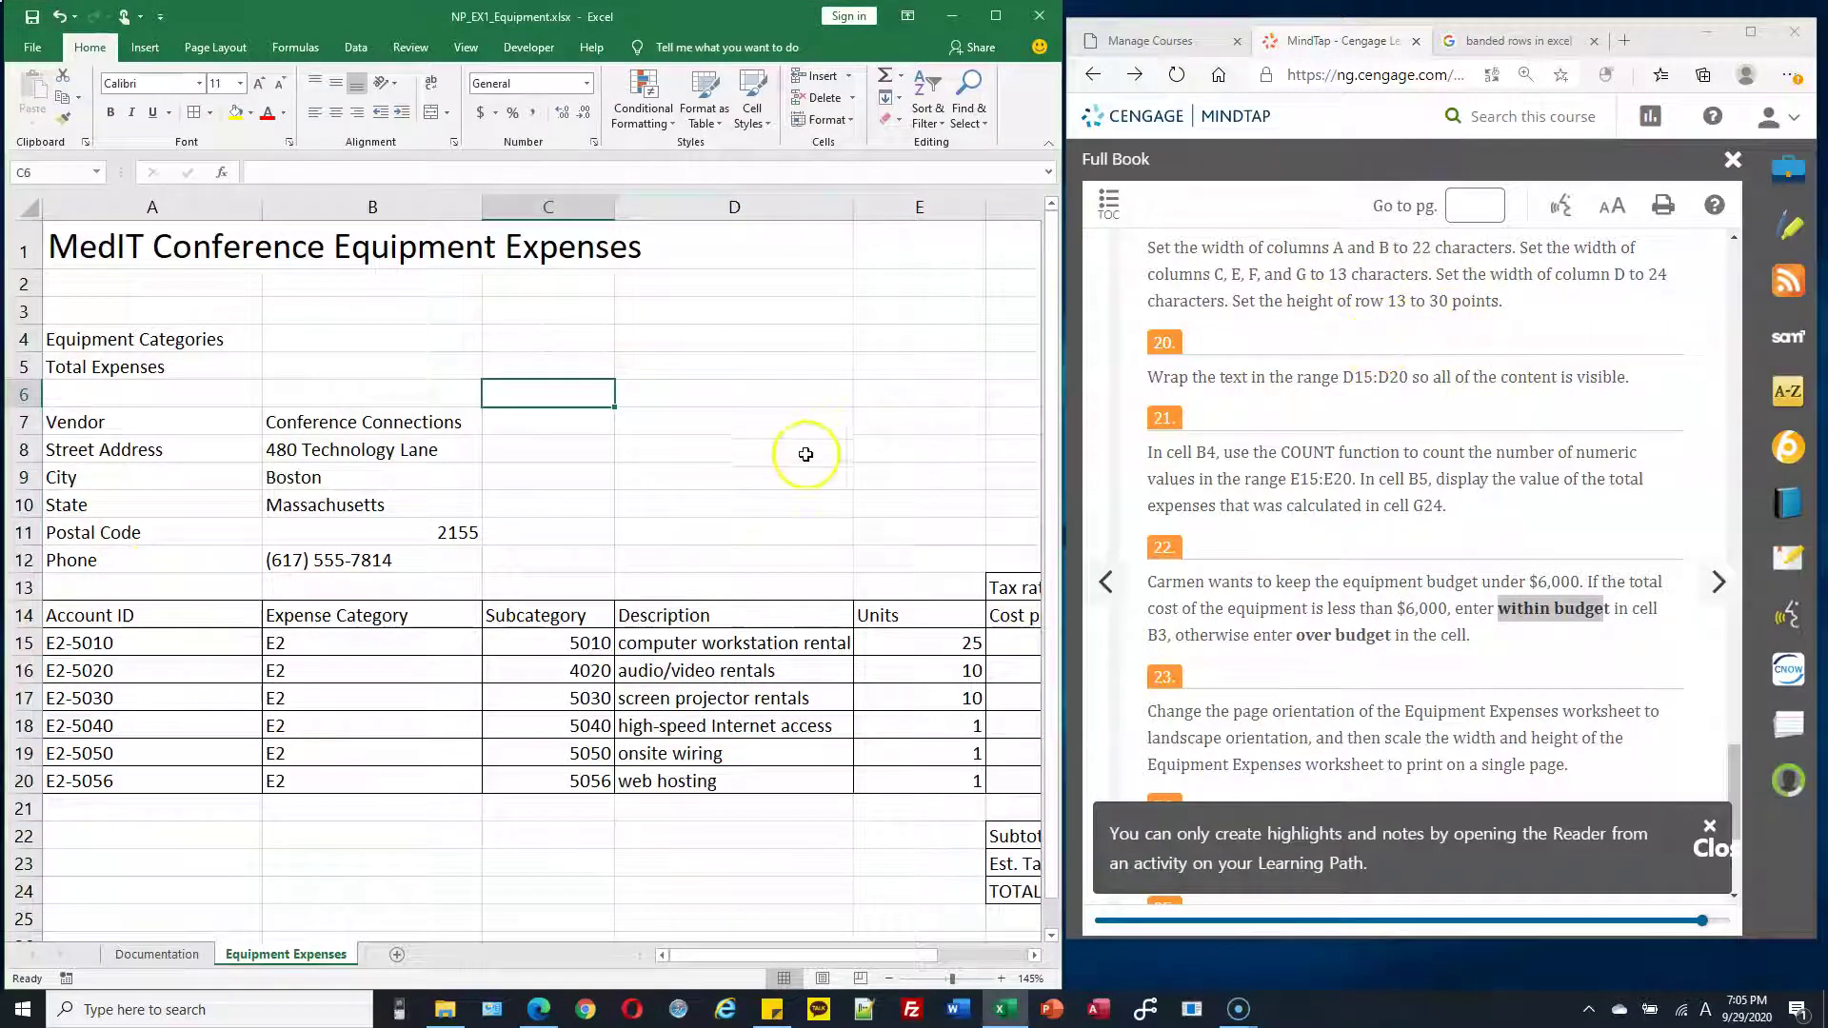
Give row 13 a row height of 30 points
click(26, 589)
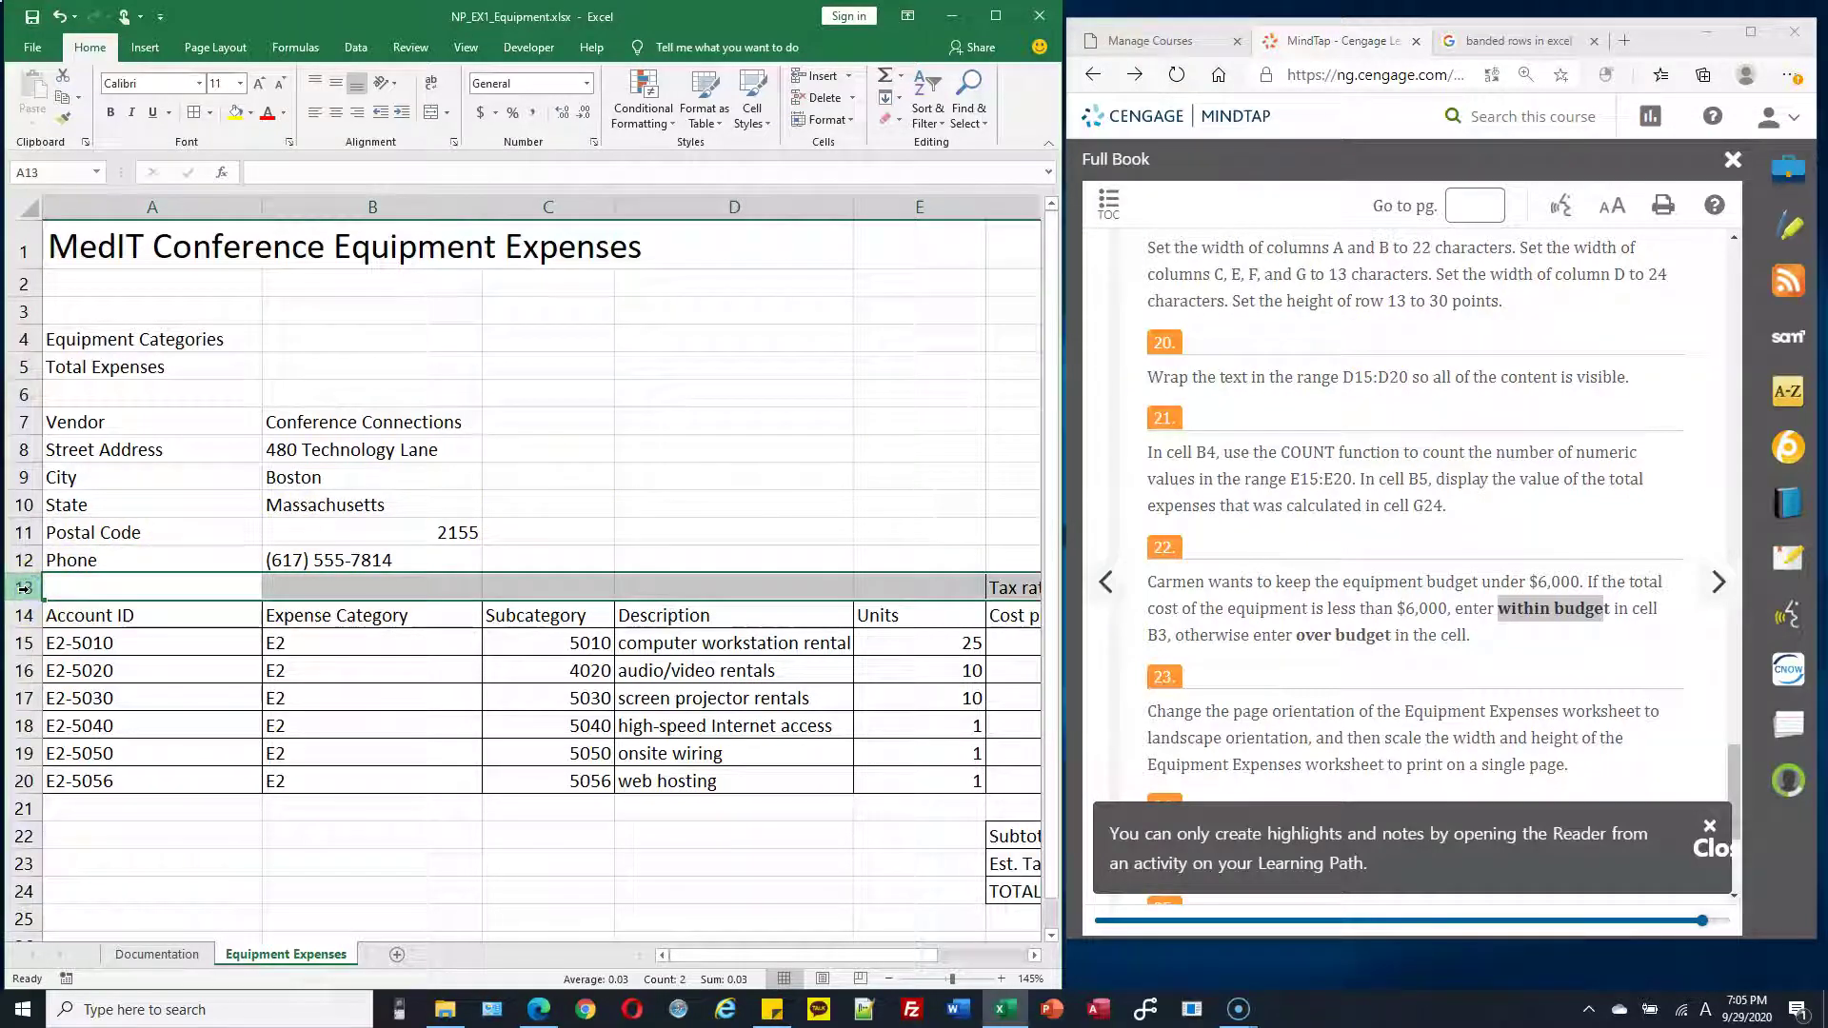
right_click(26, 588)
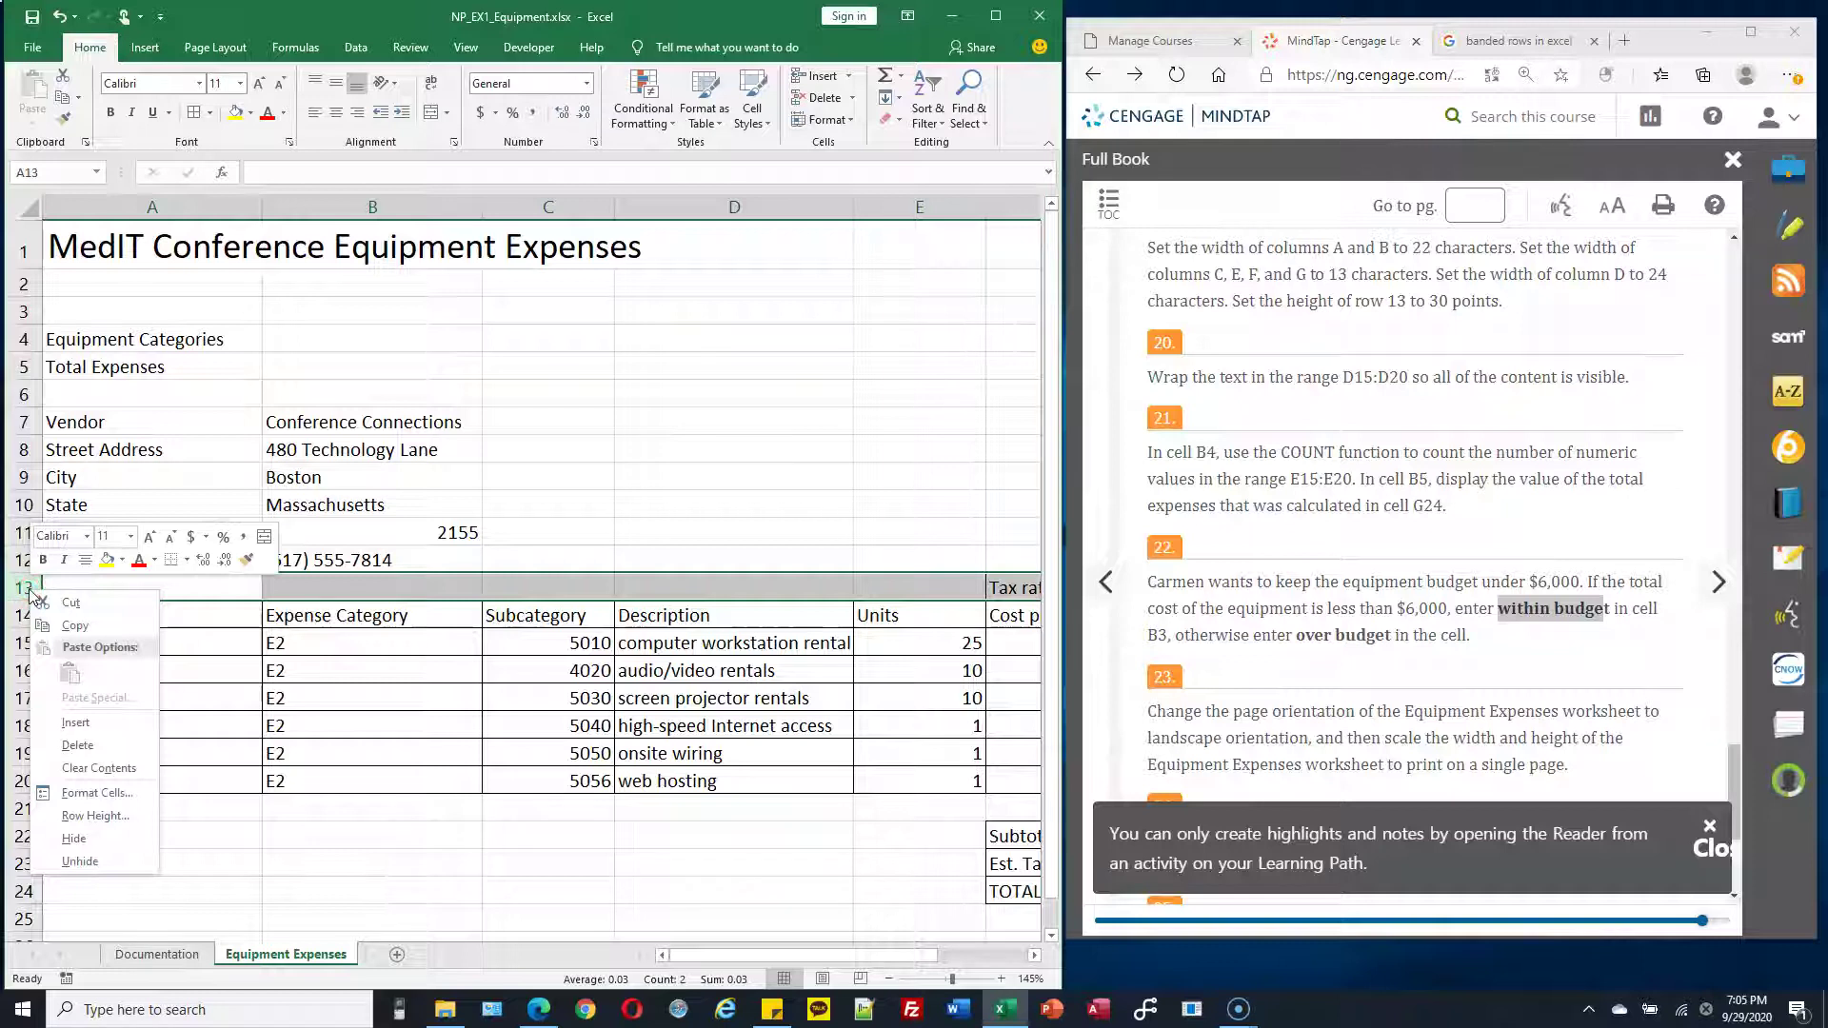
click(103, 817)
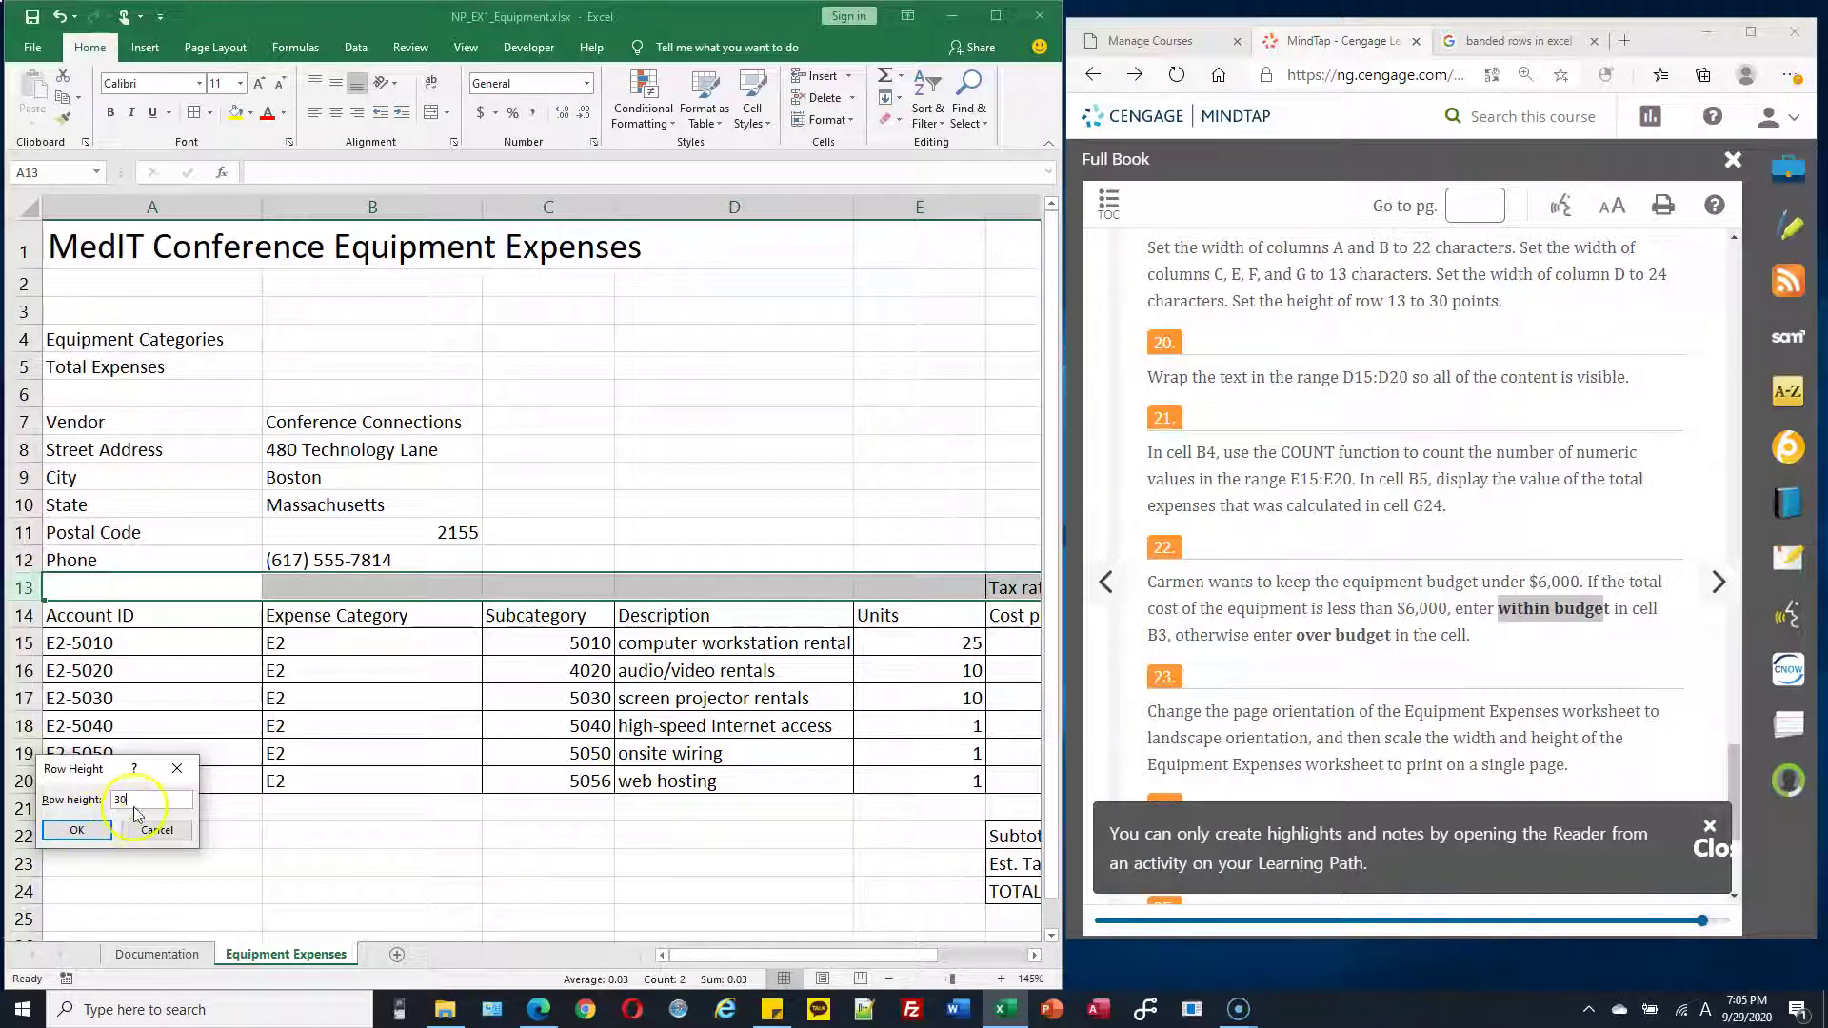
click(78, 831)
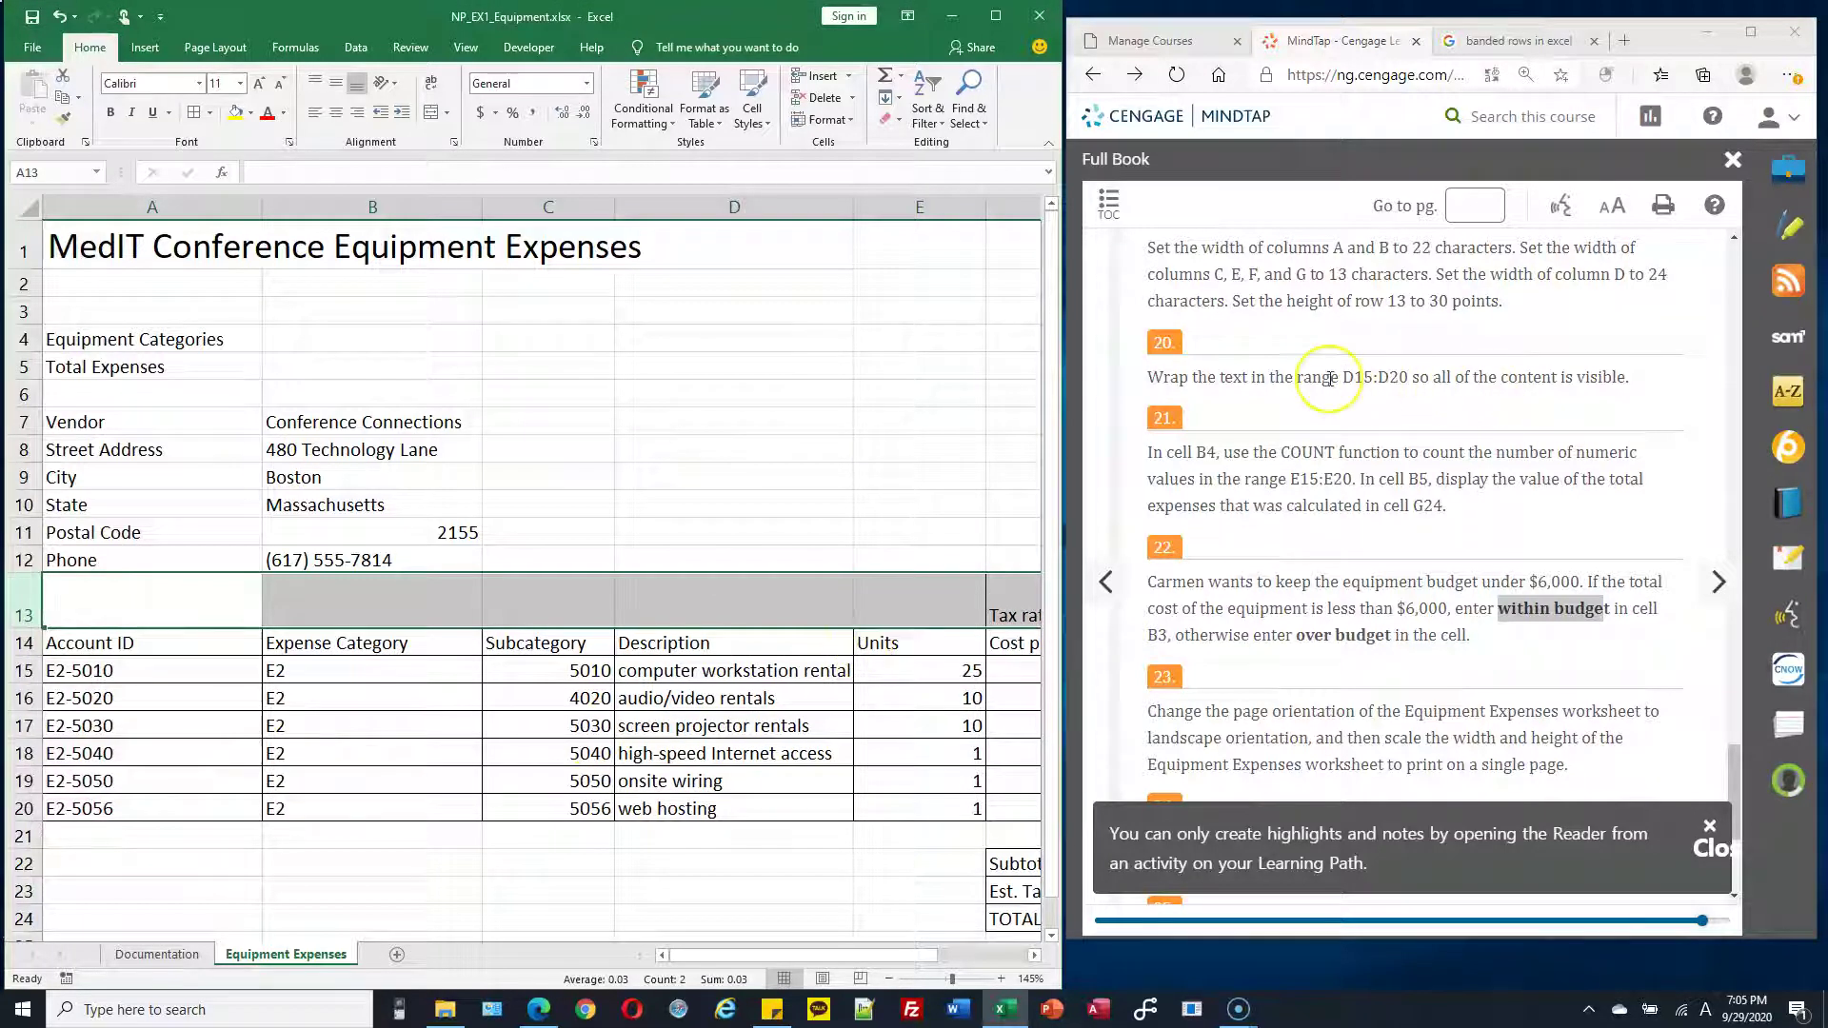
Wrap the descriptions in D15:D20 so computer workstation rental spans two lines
scroll(1330, 378, down, 1)
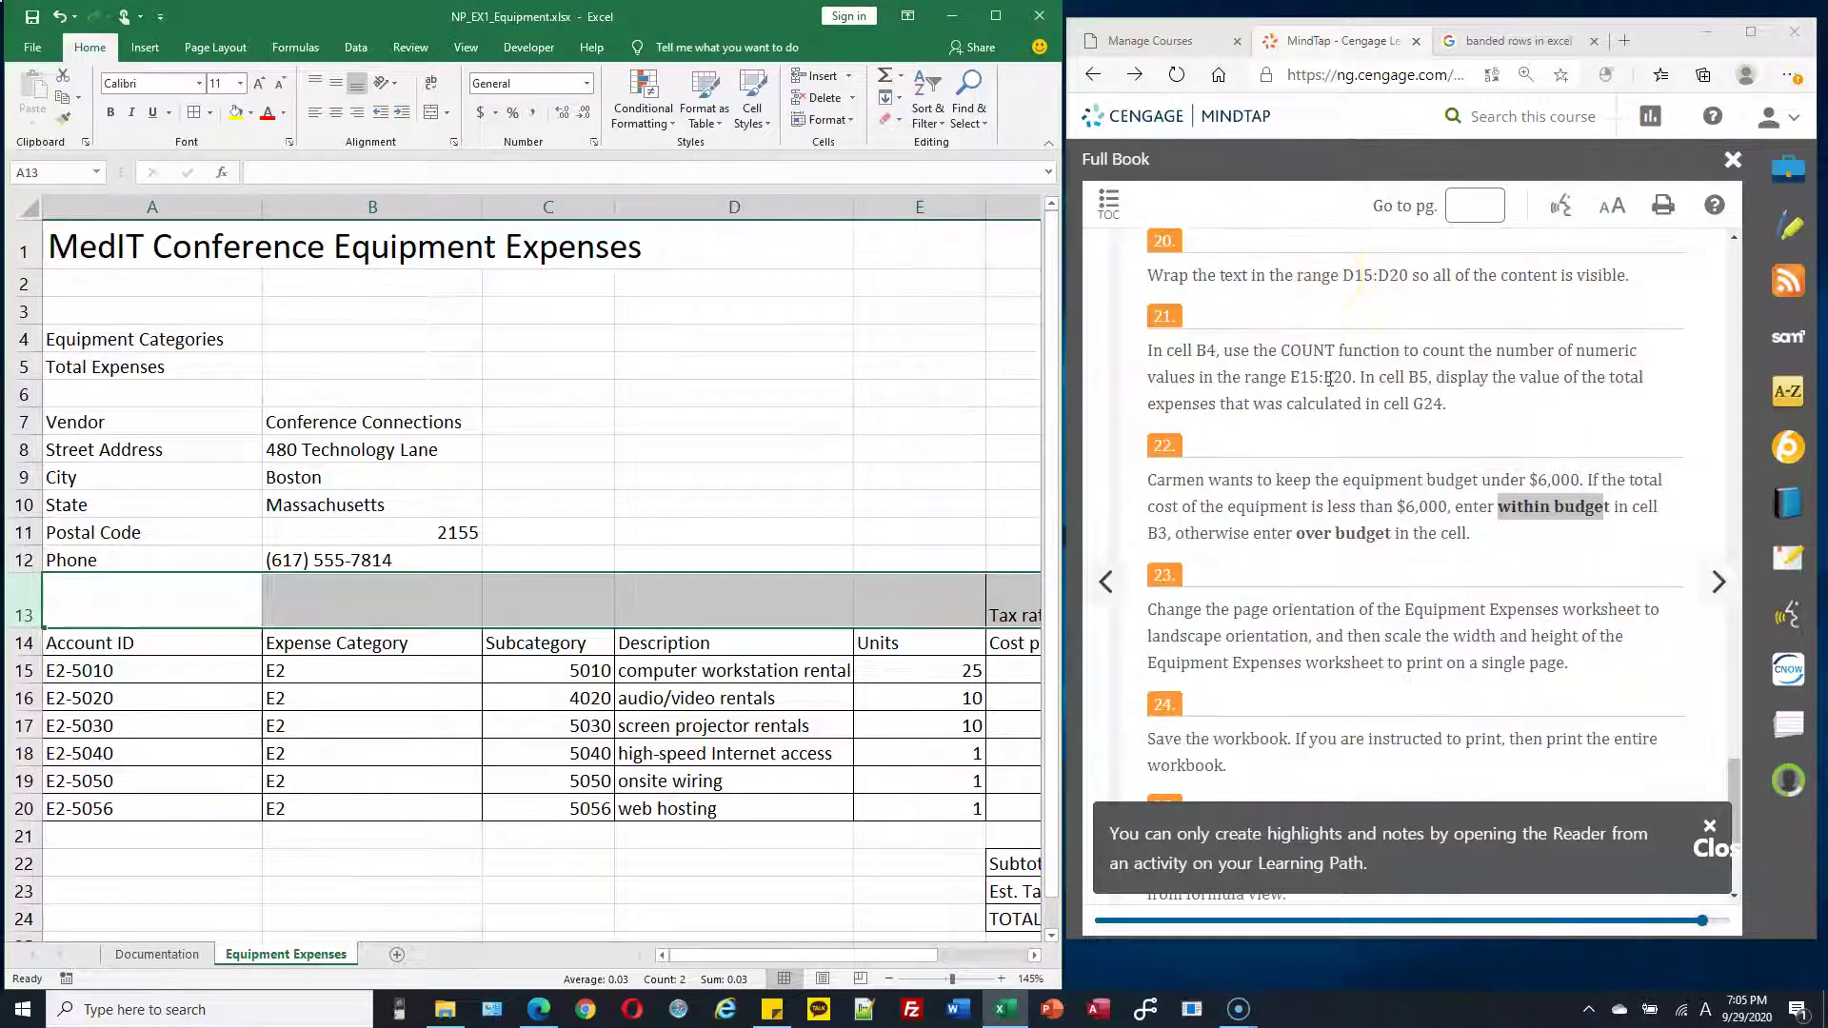
click(776, 673)
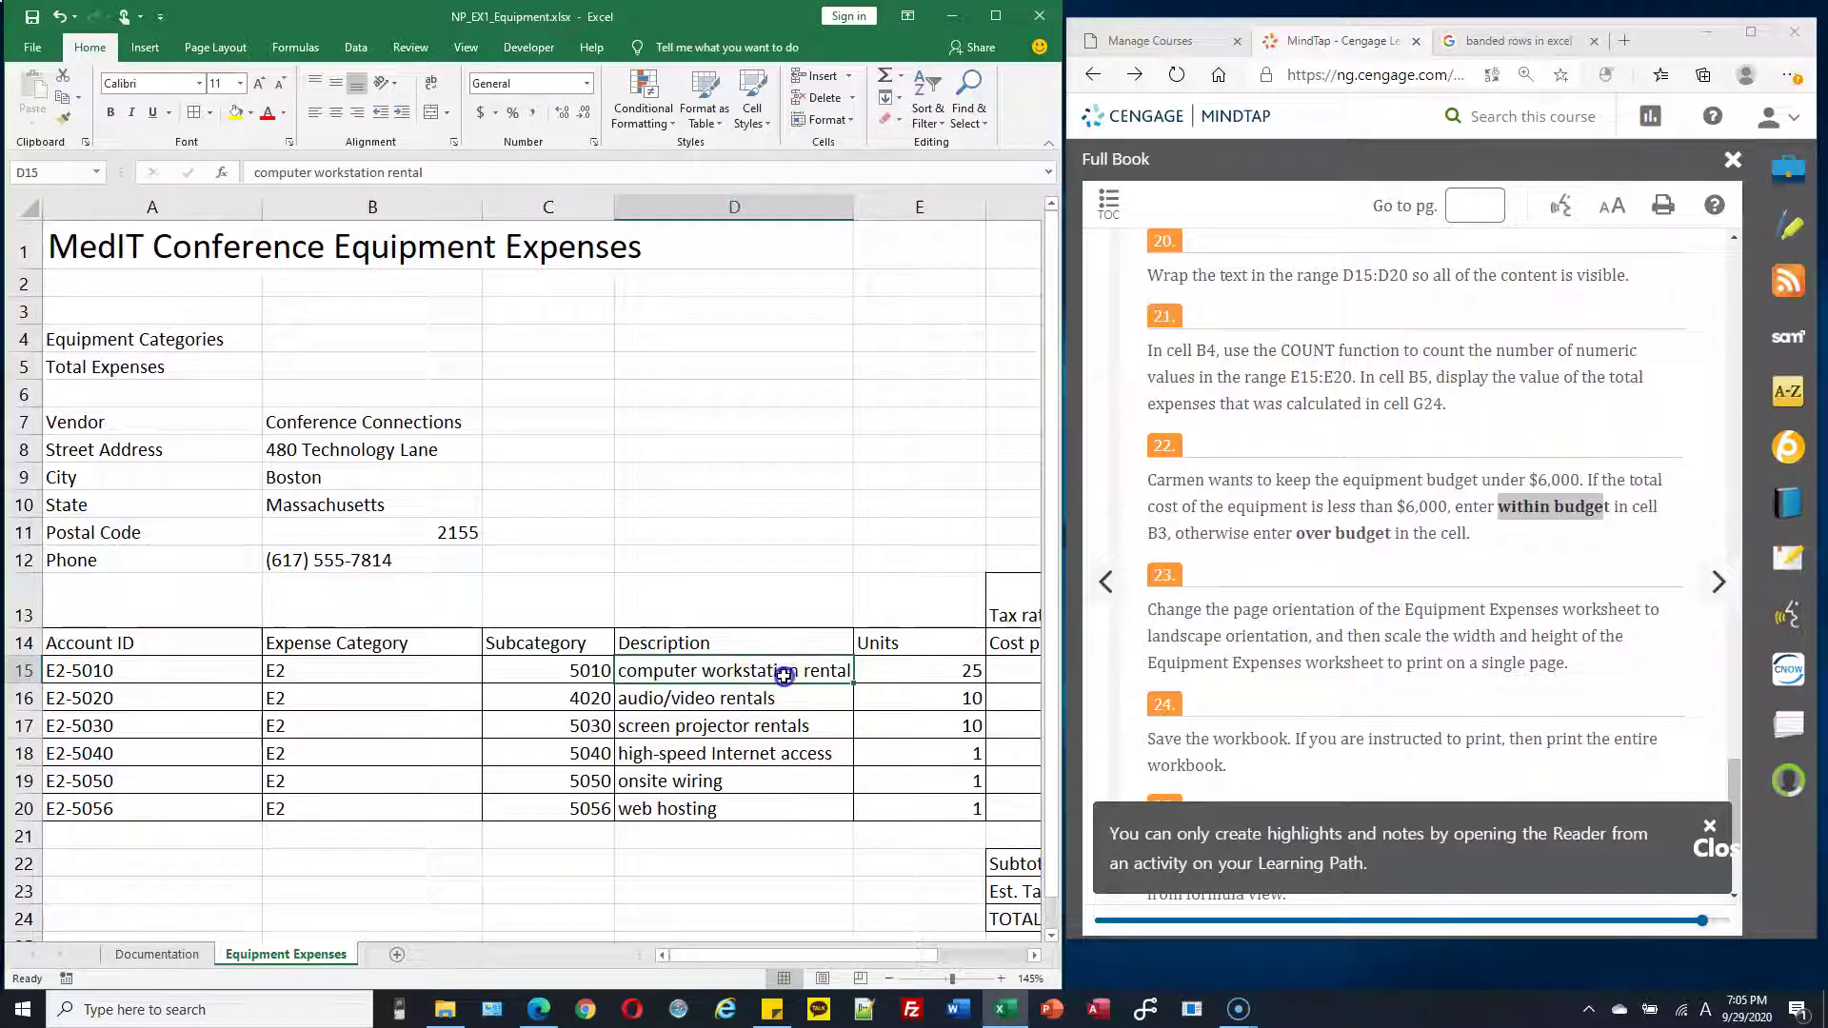
drag(776, 673, 771, 806)
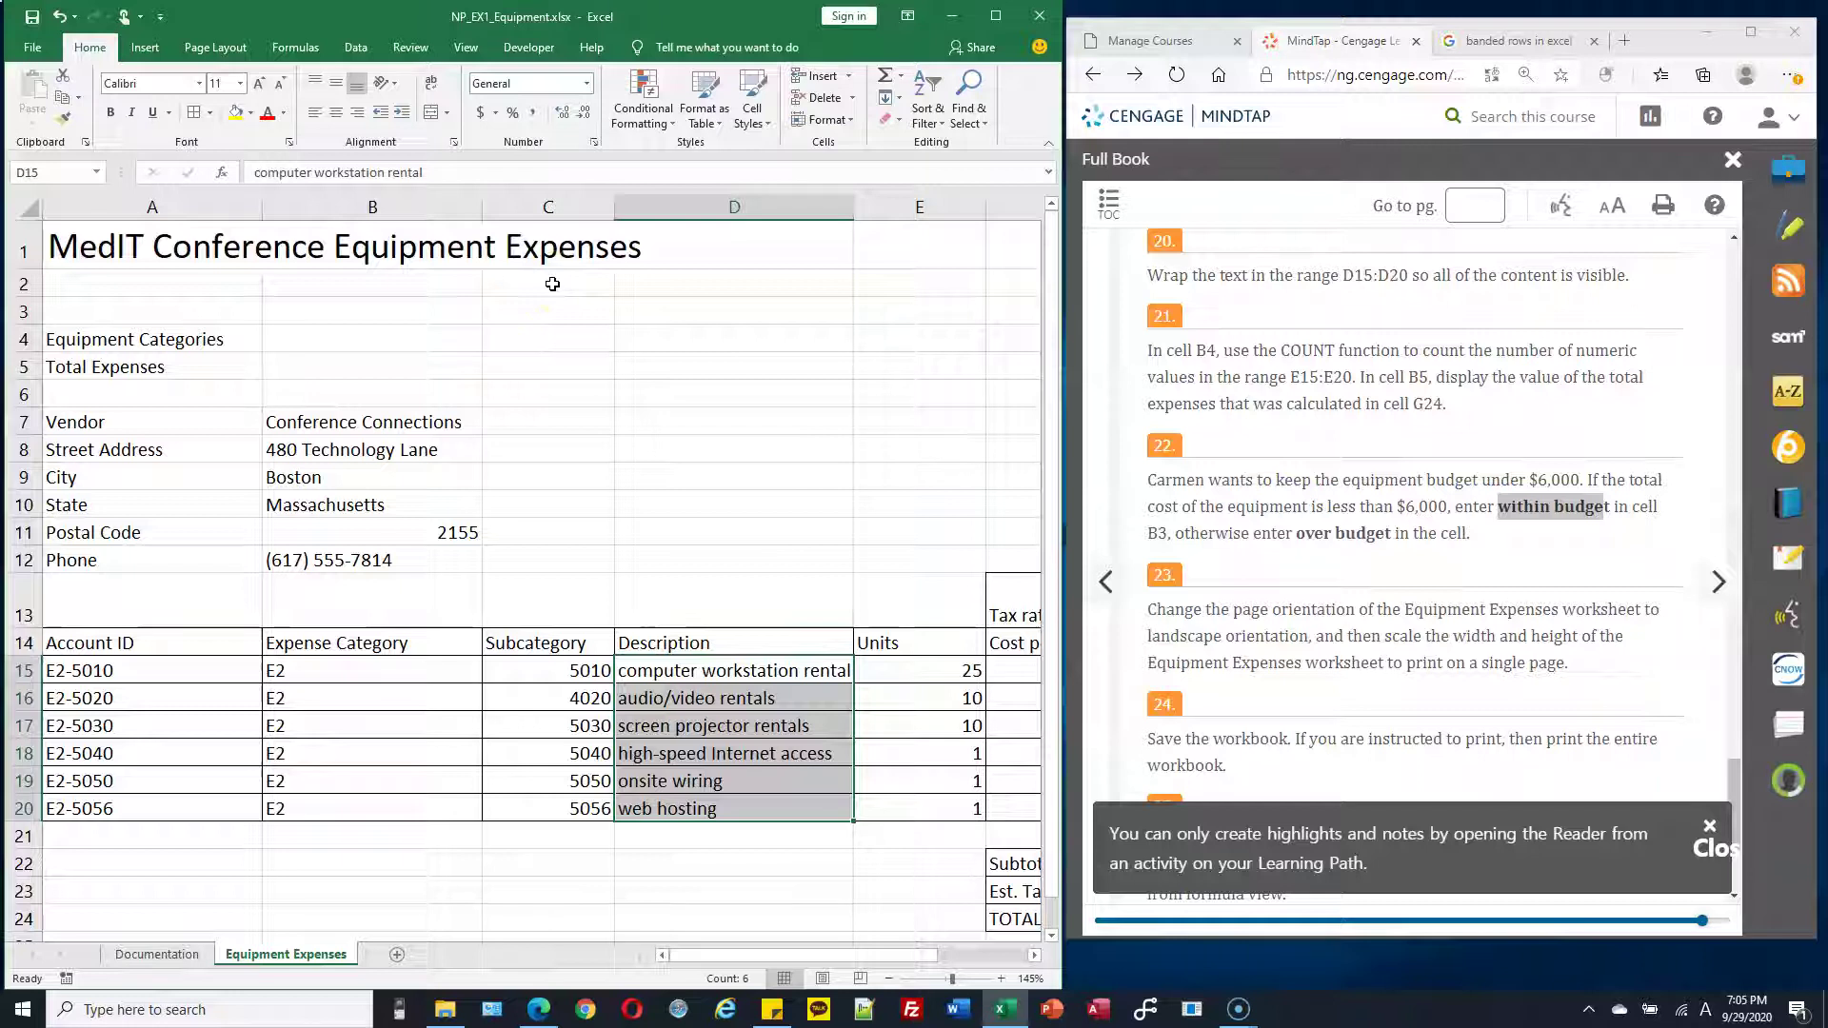
click(433, 91)
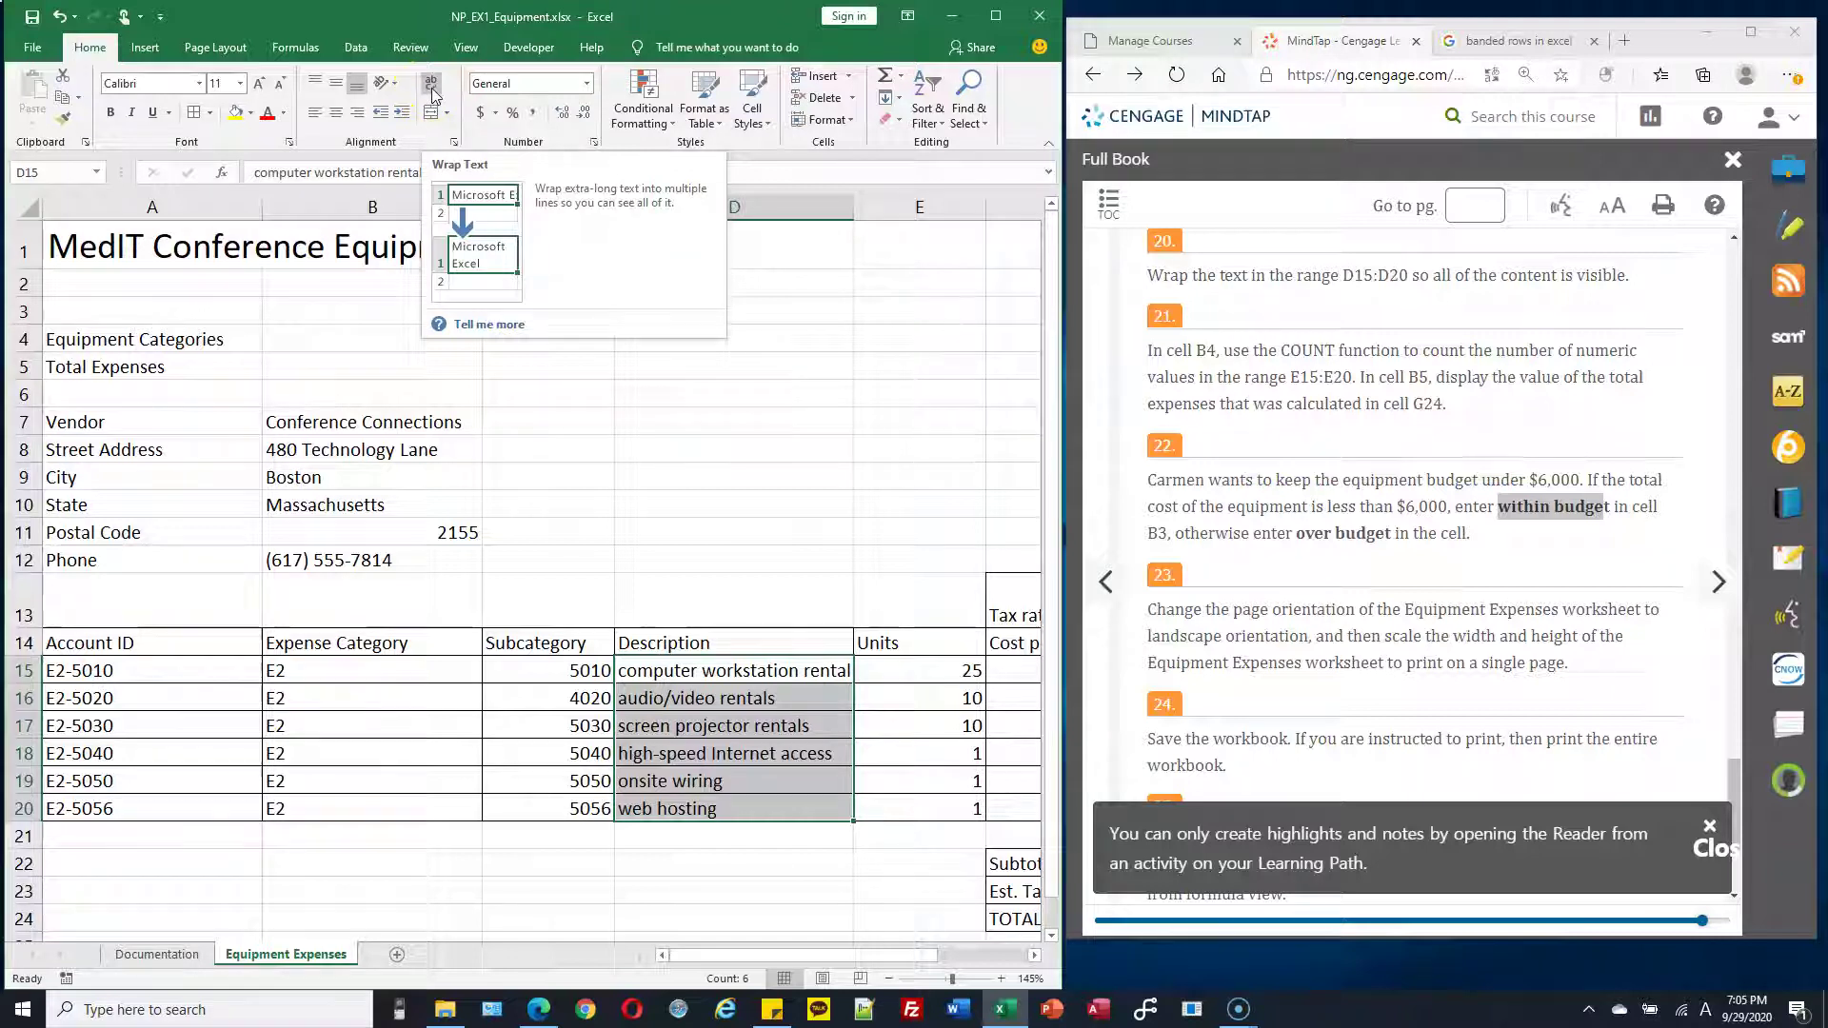
click(432, 92)
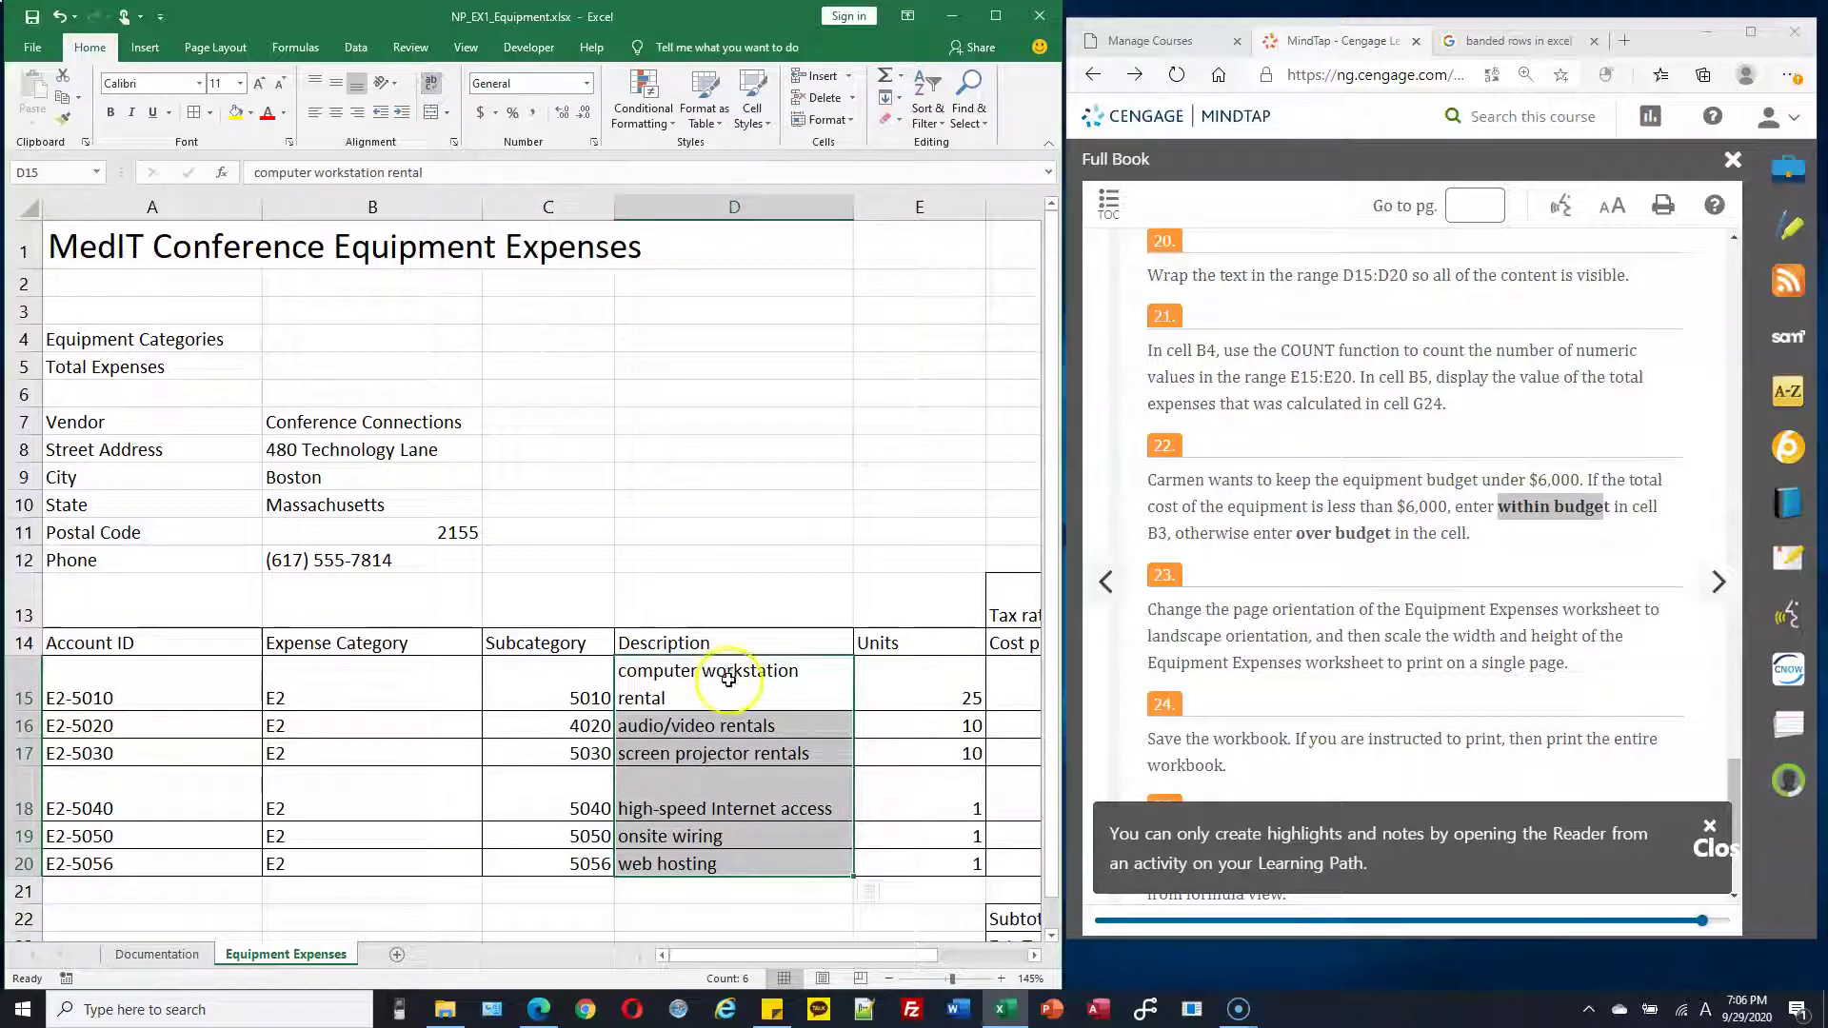
click(726, 689)
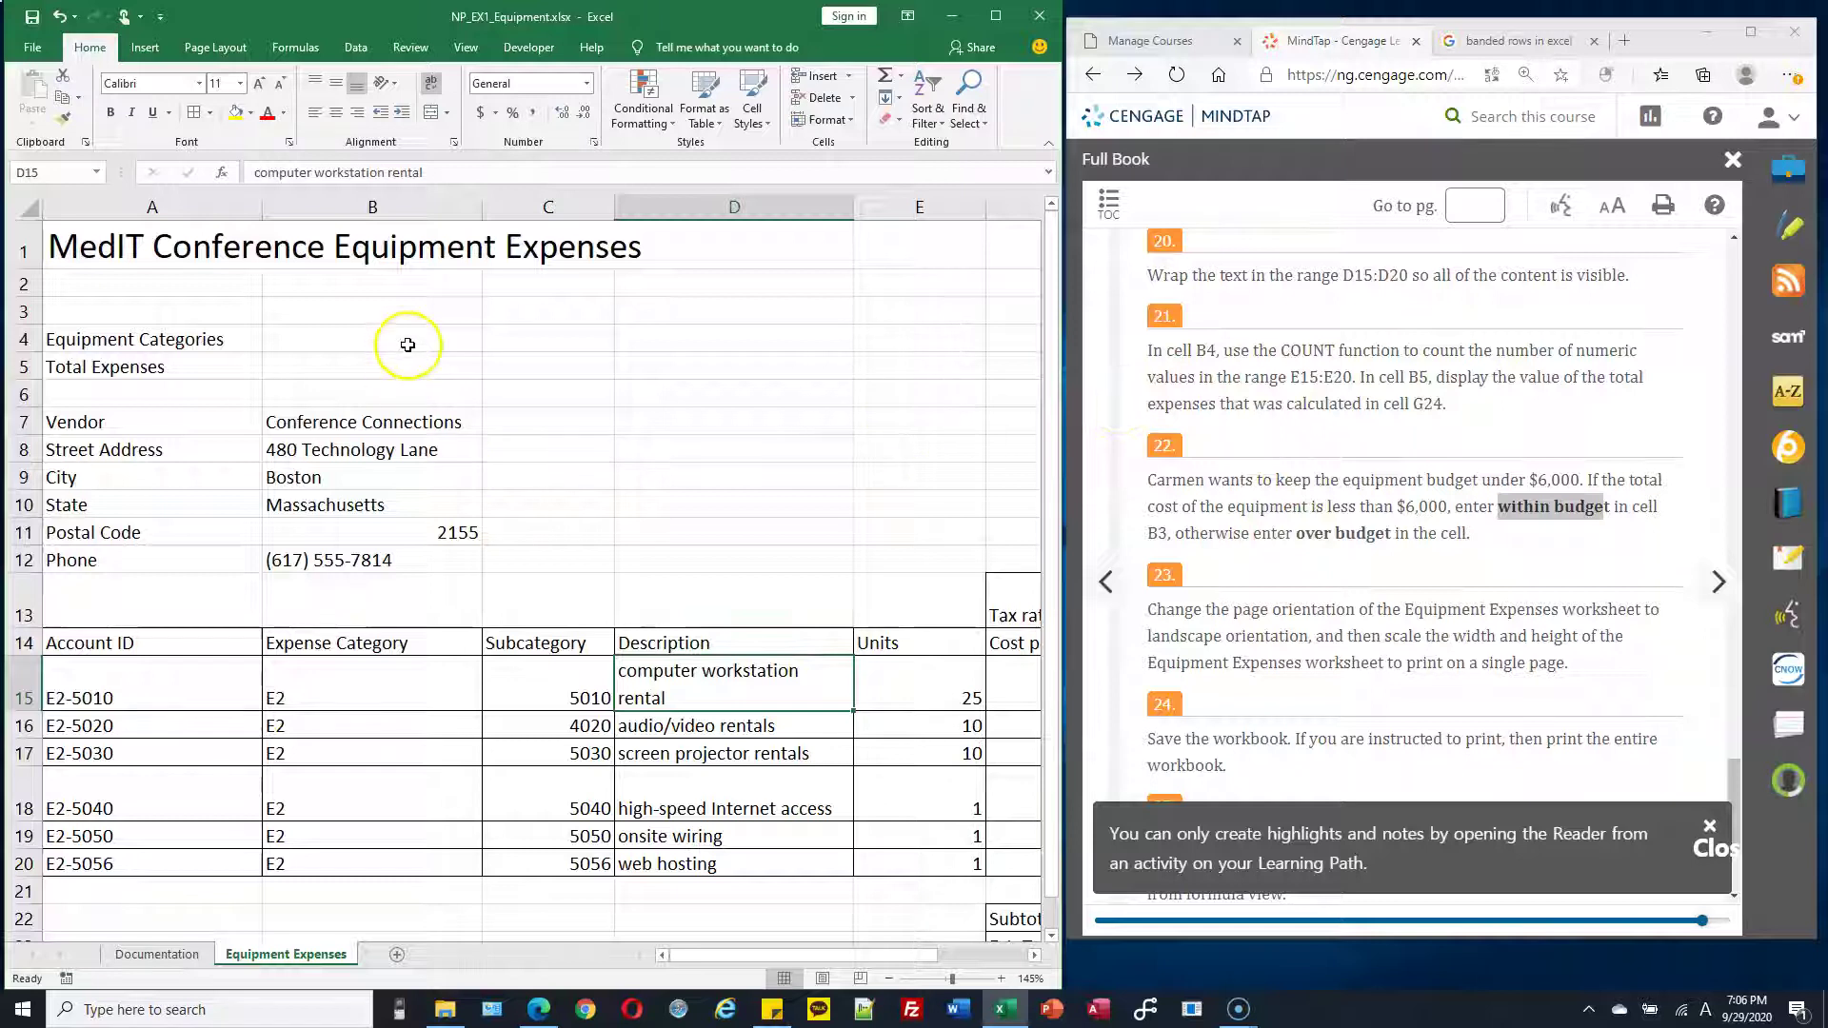
click(407, 344)
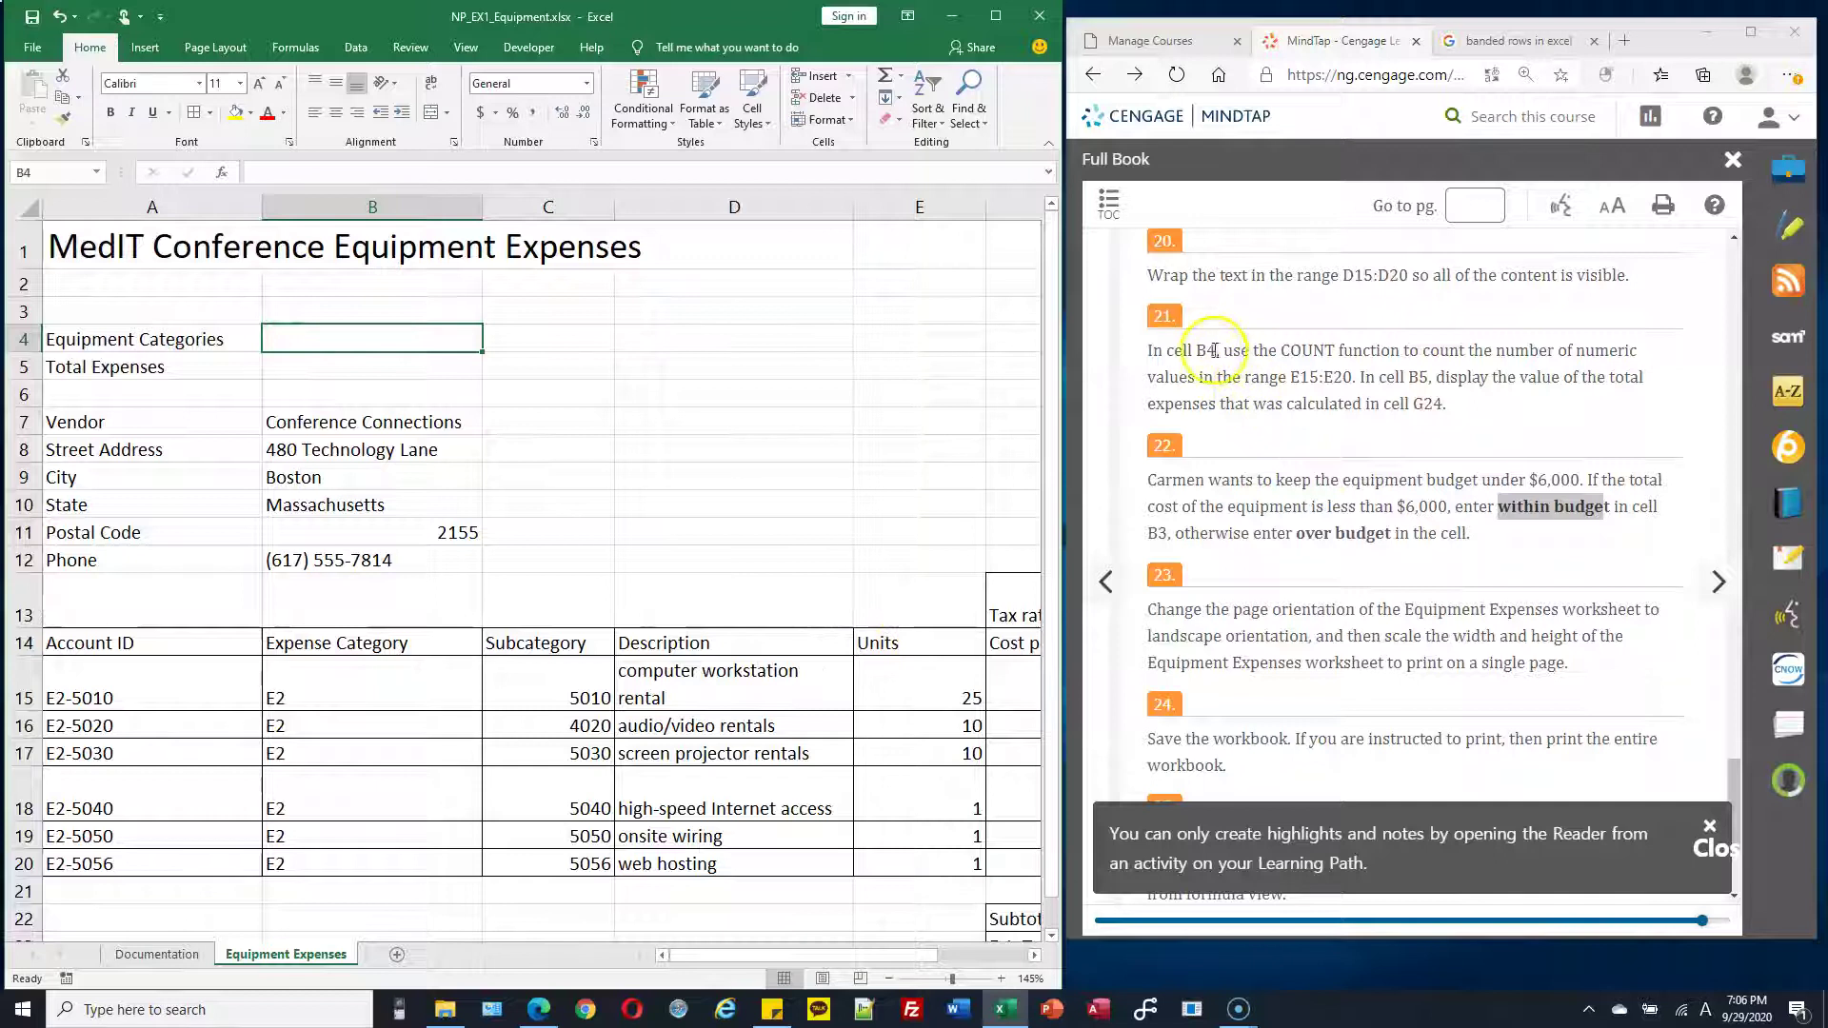
drag(1281, 350, 1408, 343)
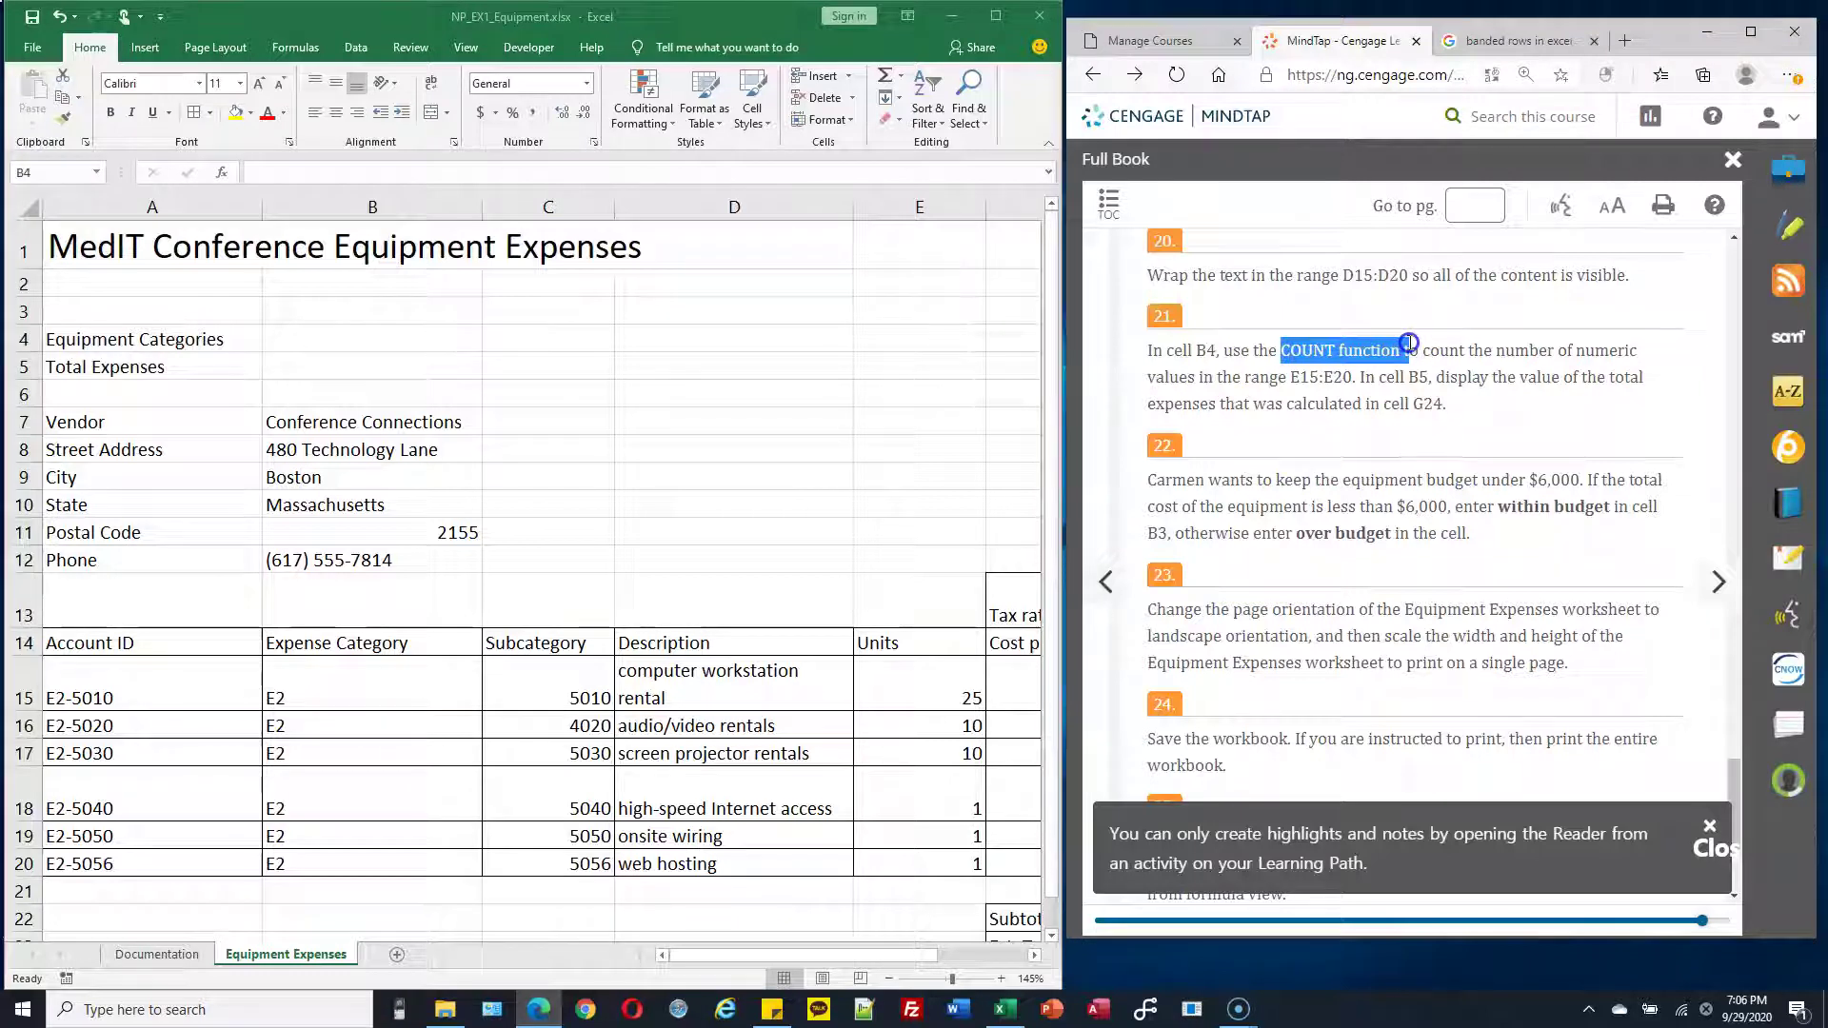
key(alt+Tab)
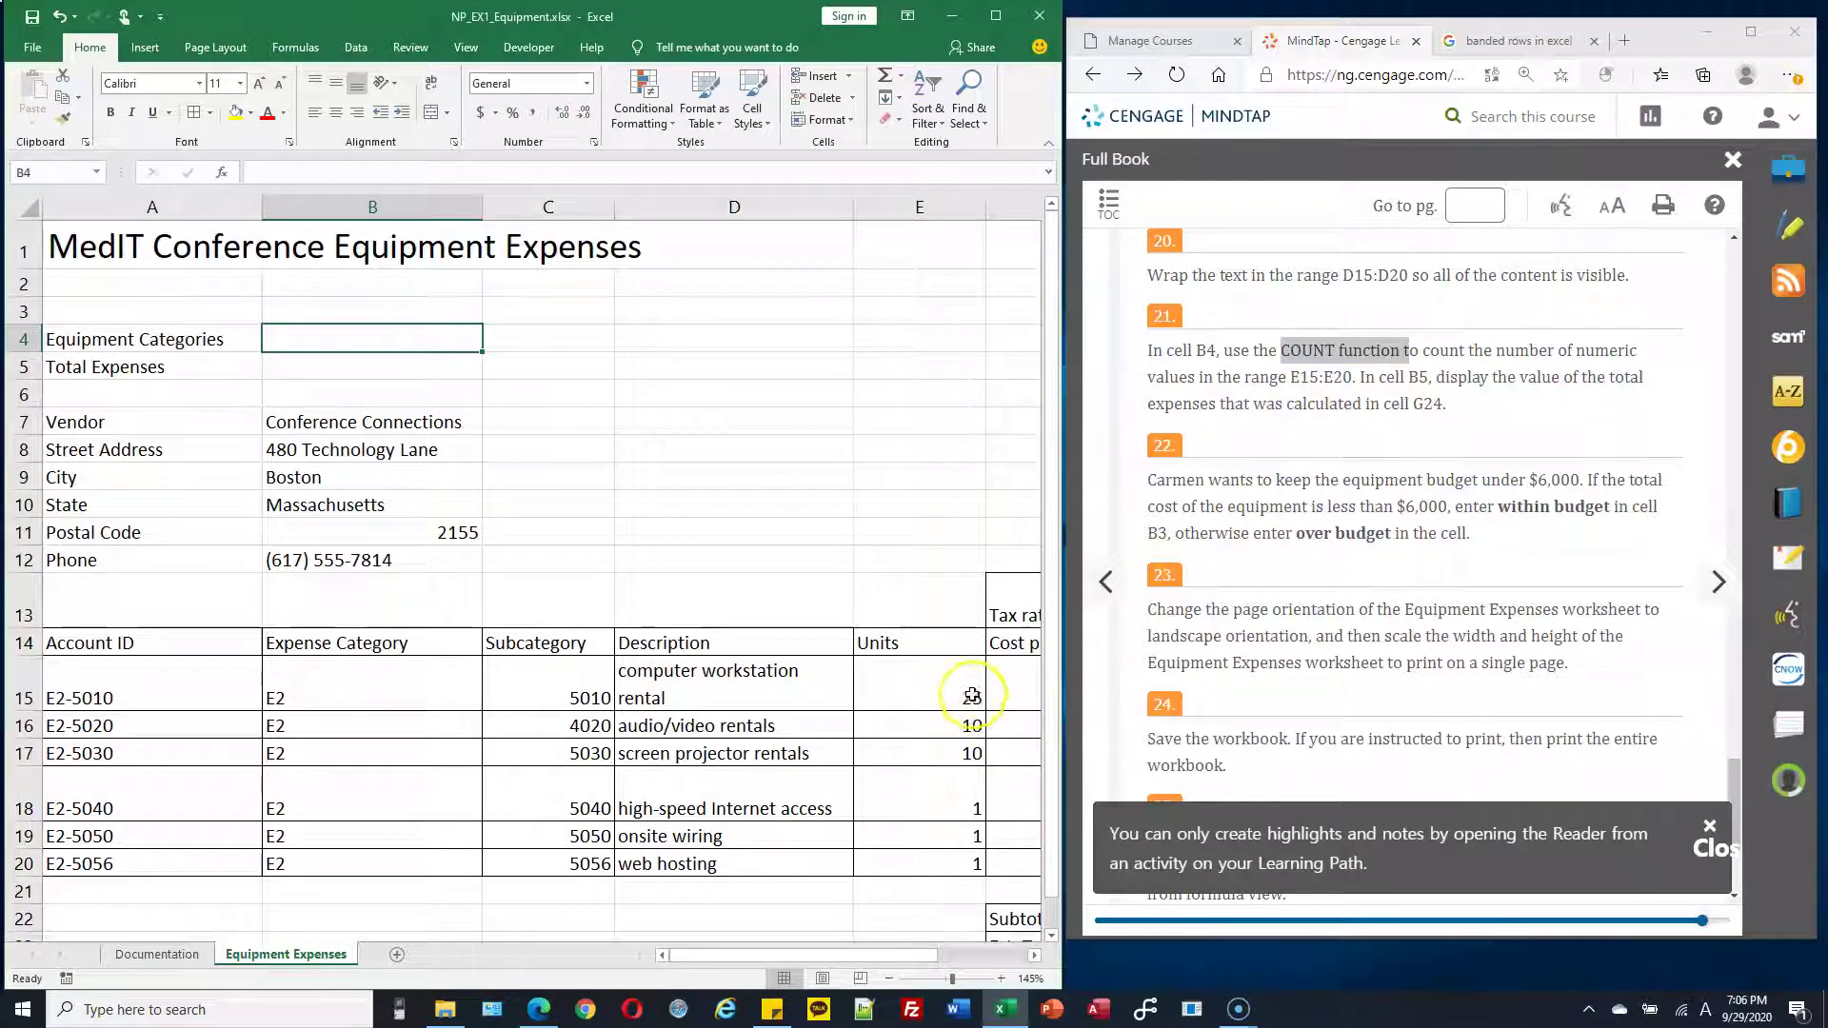
click(958, 688)
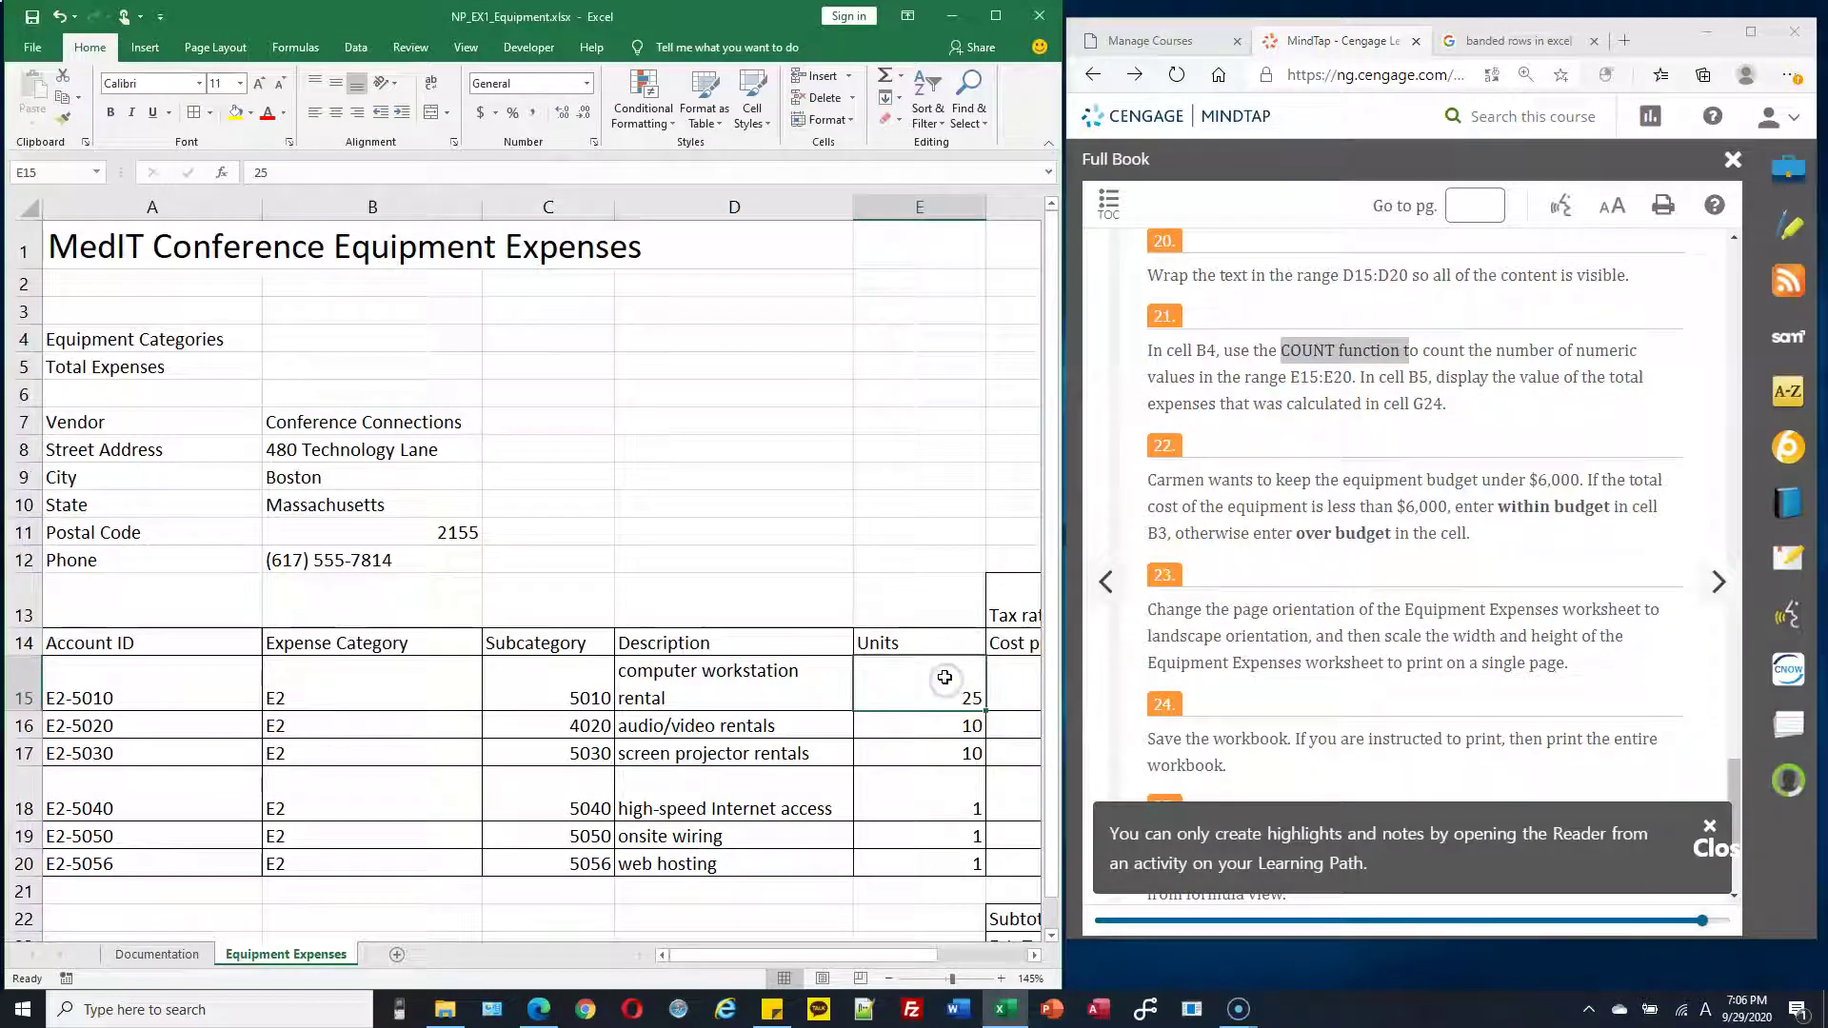
drag(945, 706, 929, 861)
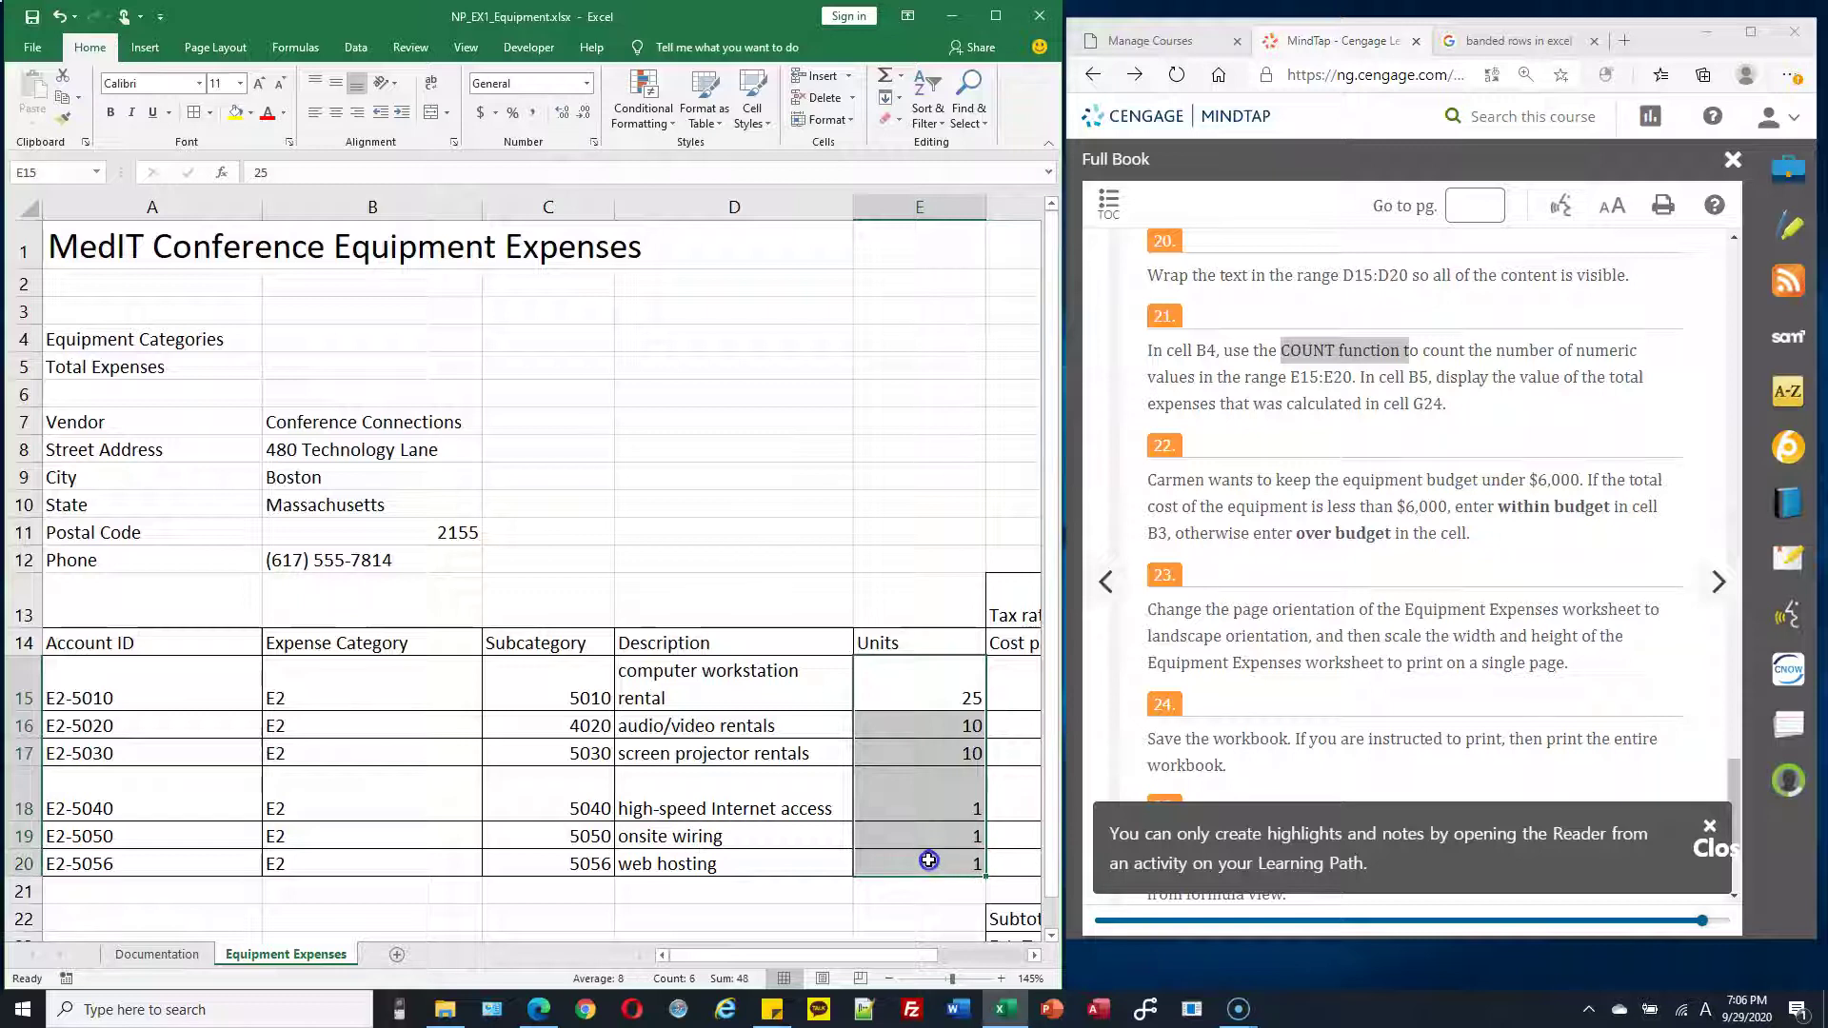
click(944, 754)
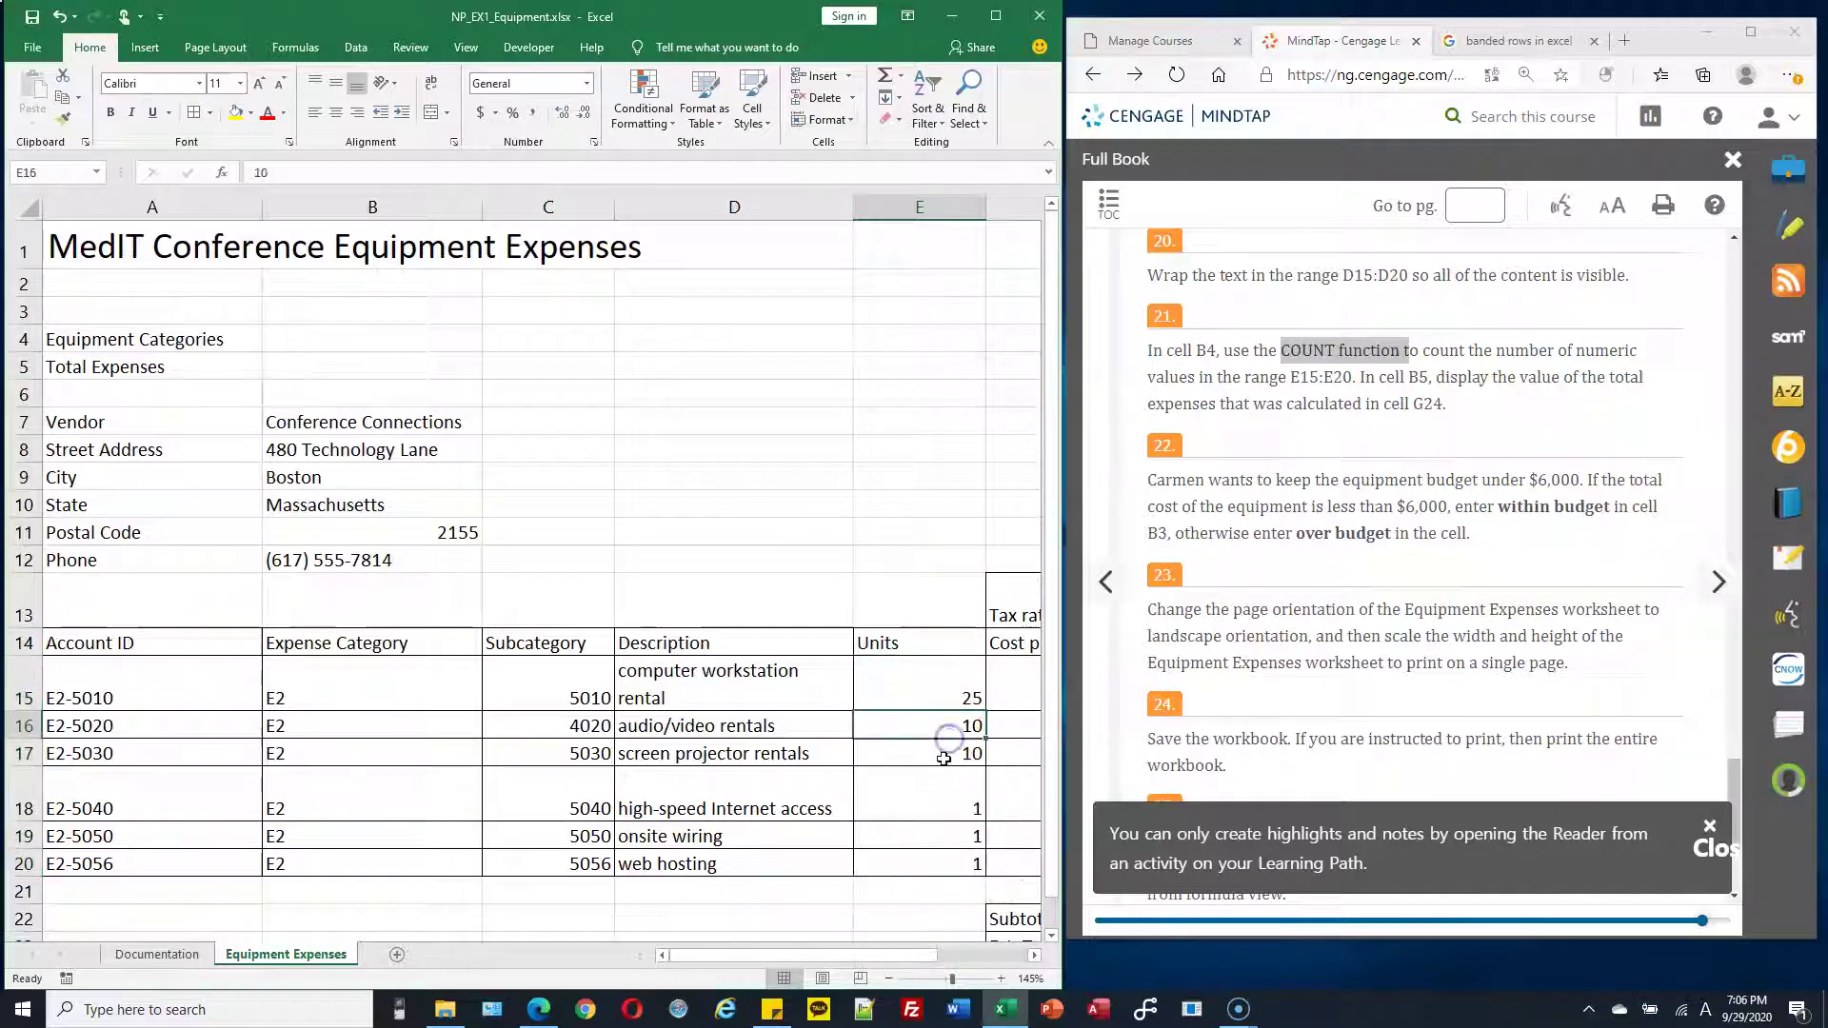
drag(930, 700, 931, 862)
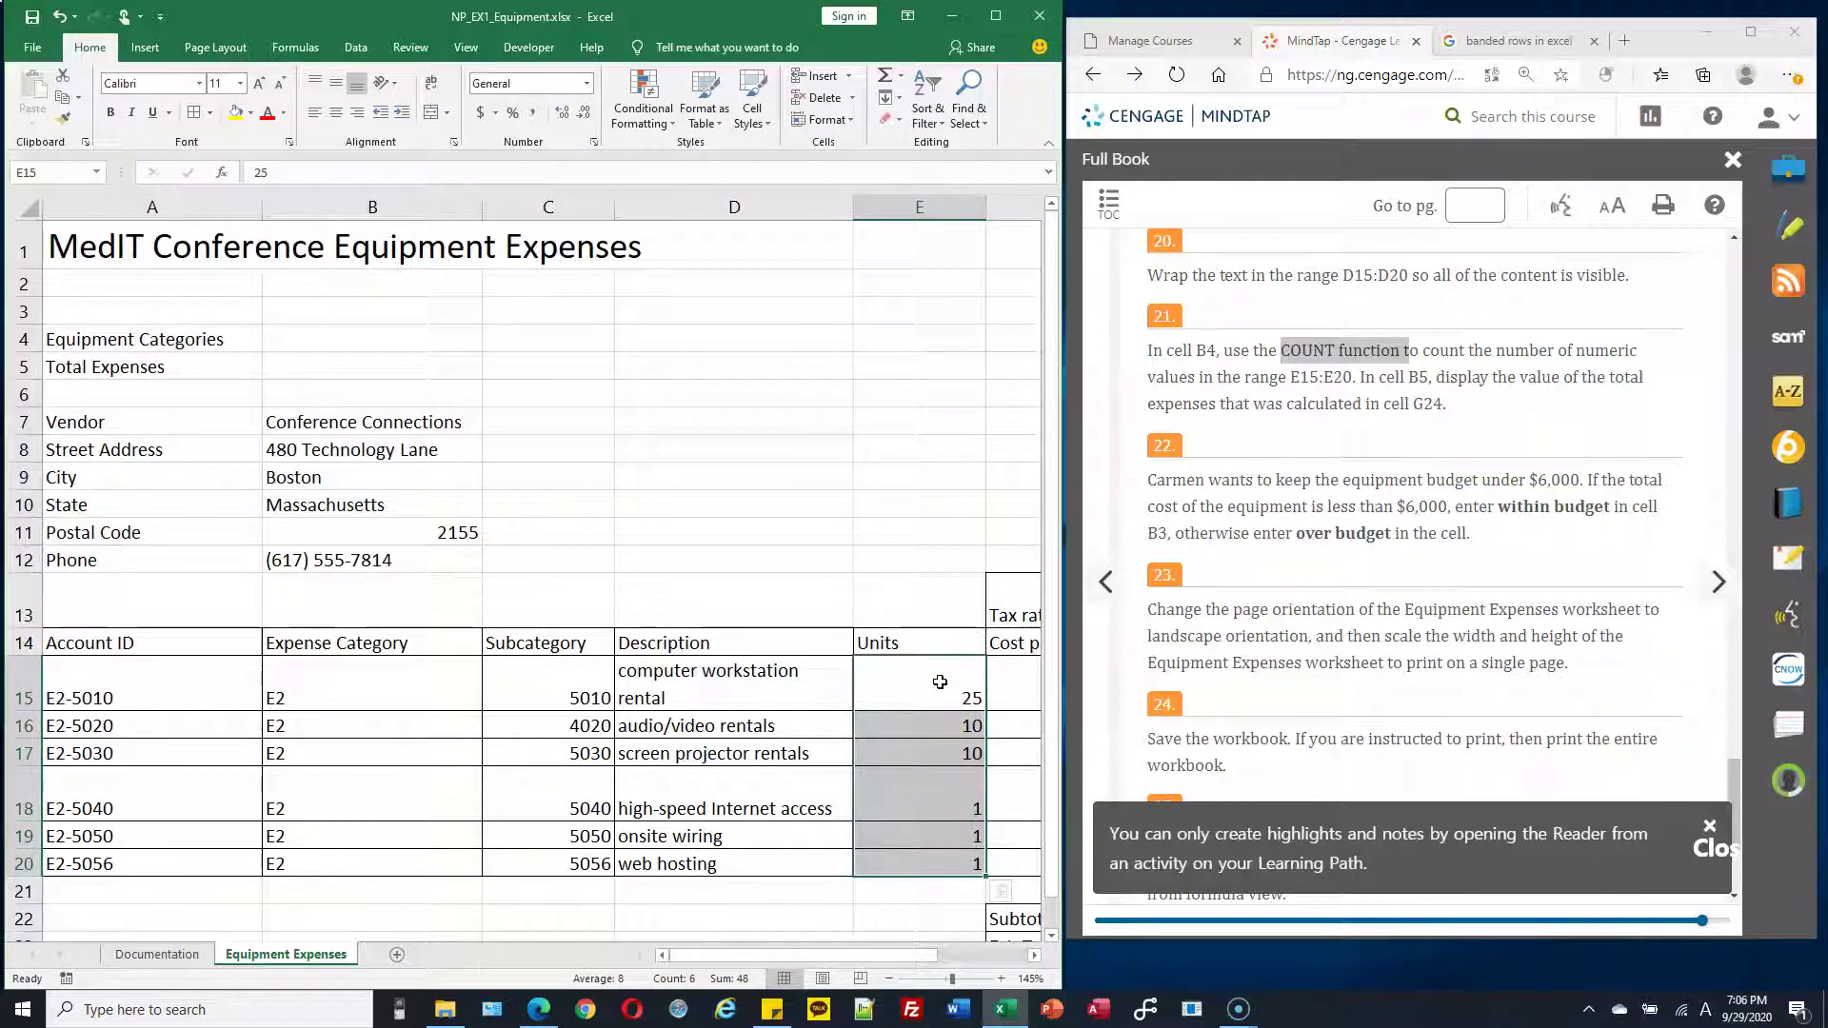
click(423, 340)
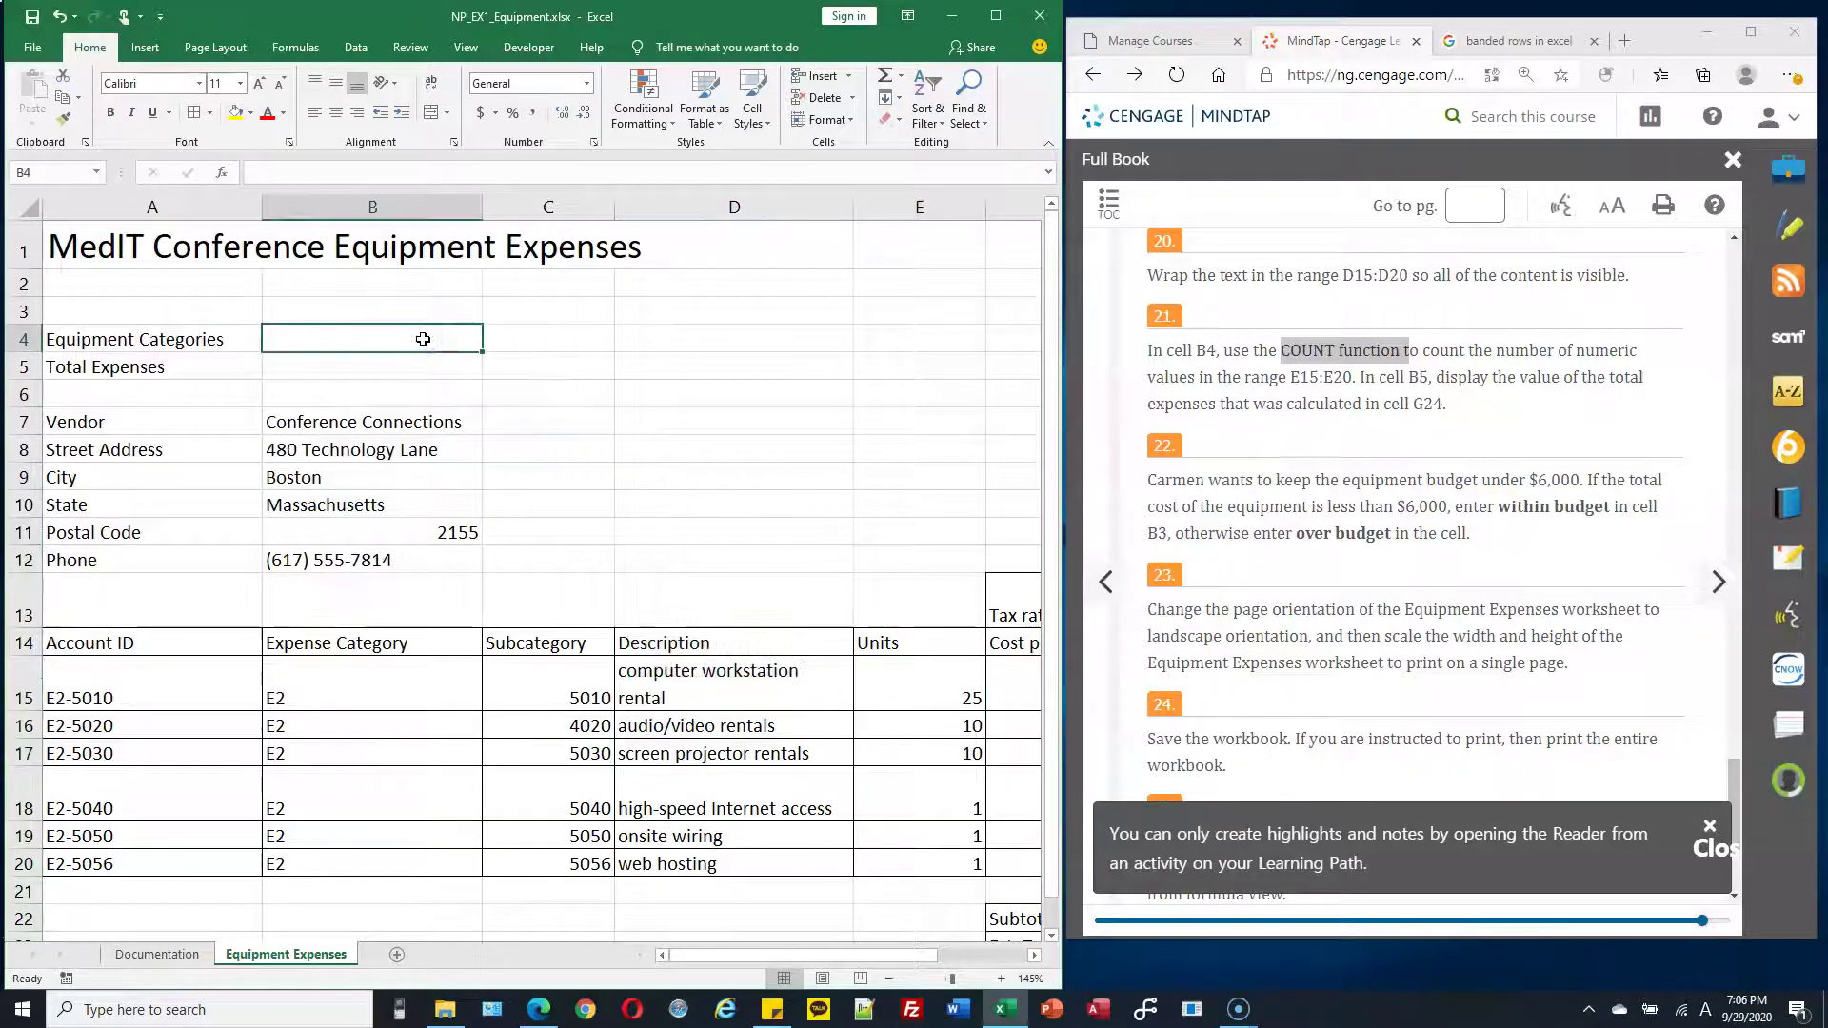
Enter =COUNT(E15:E20) in B4 so it shows 6 equipment categories
text(=)
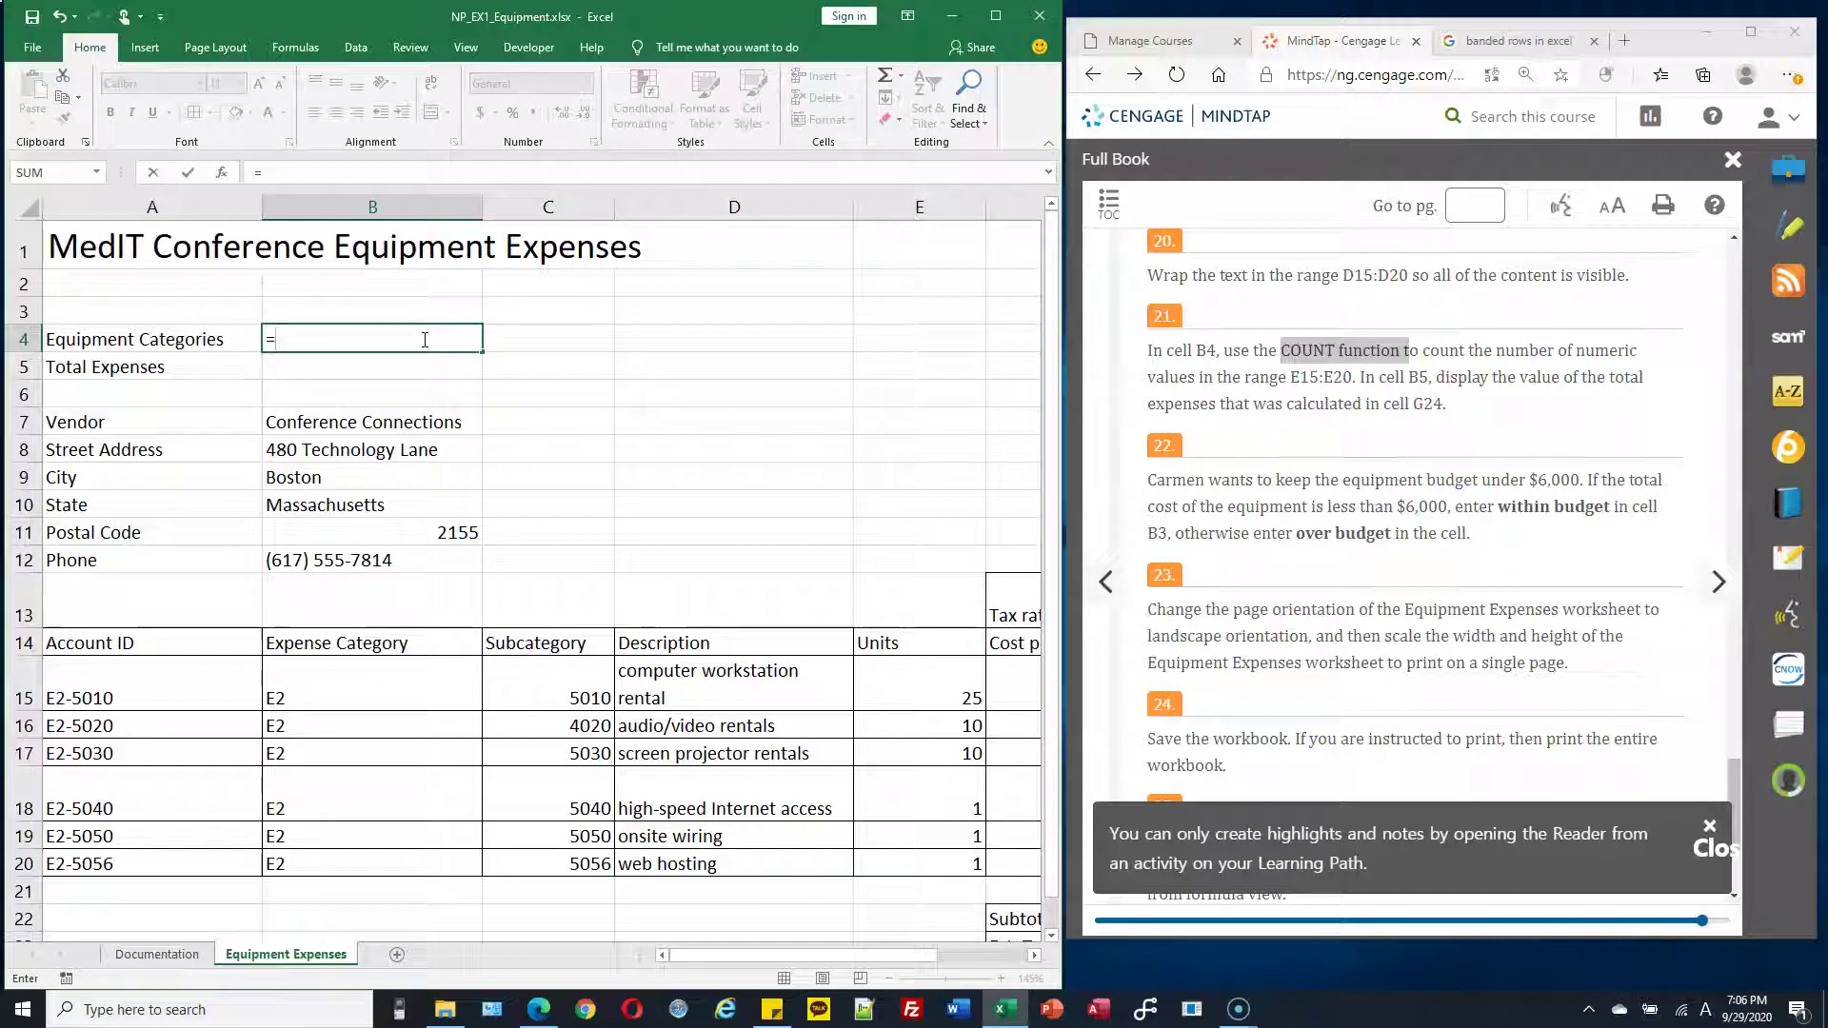
text(COUNT)
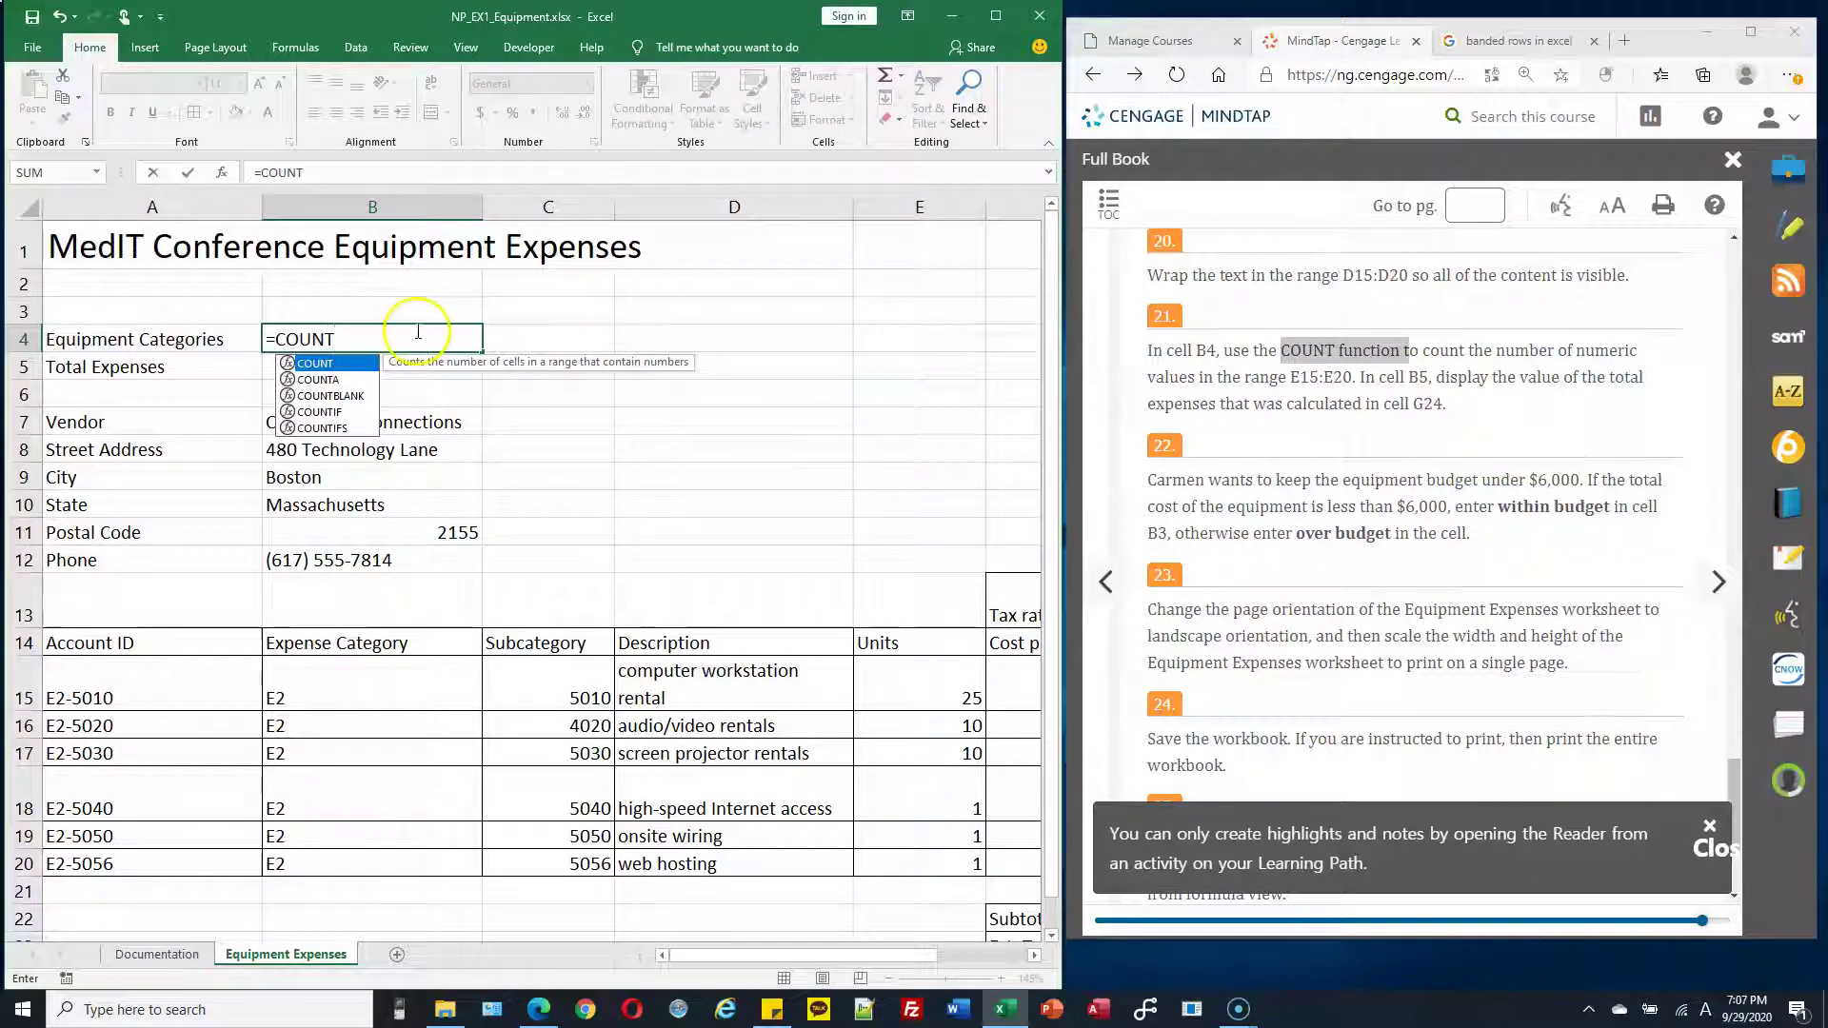
click(348, 371)
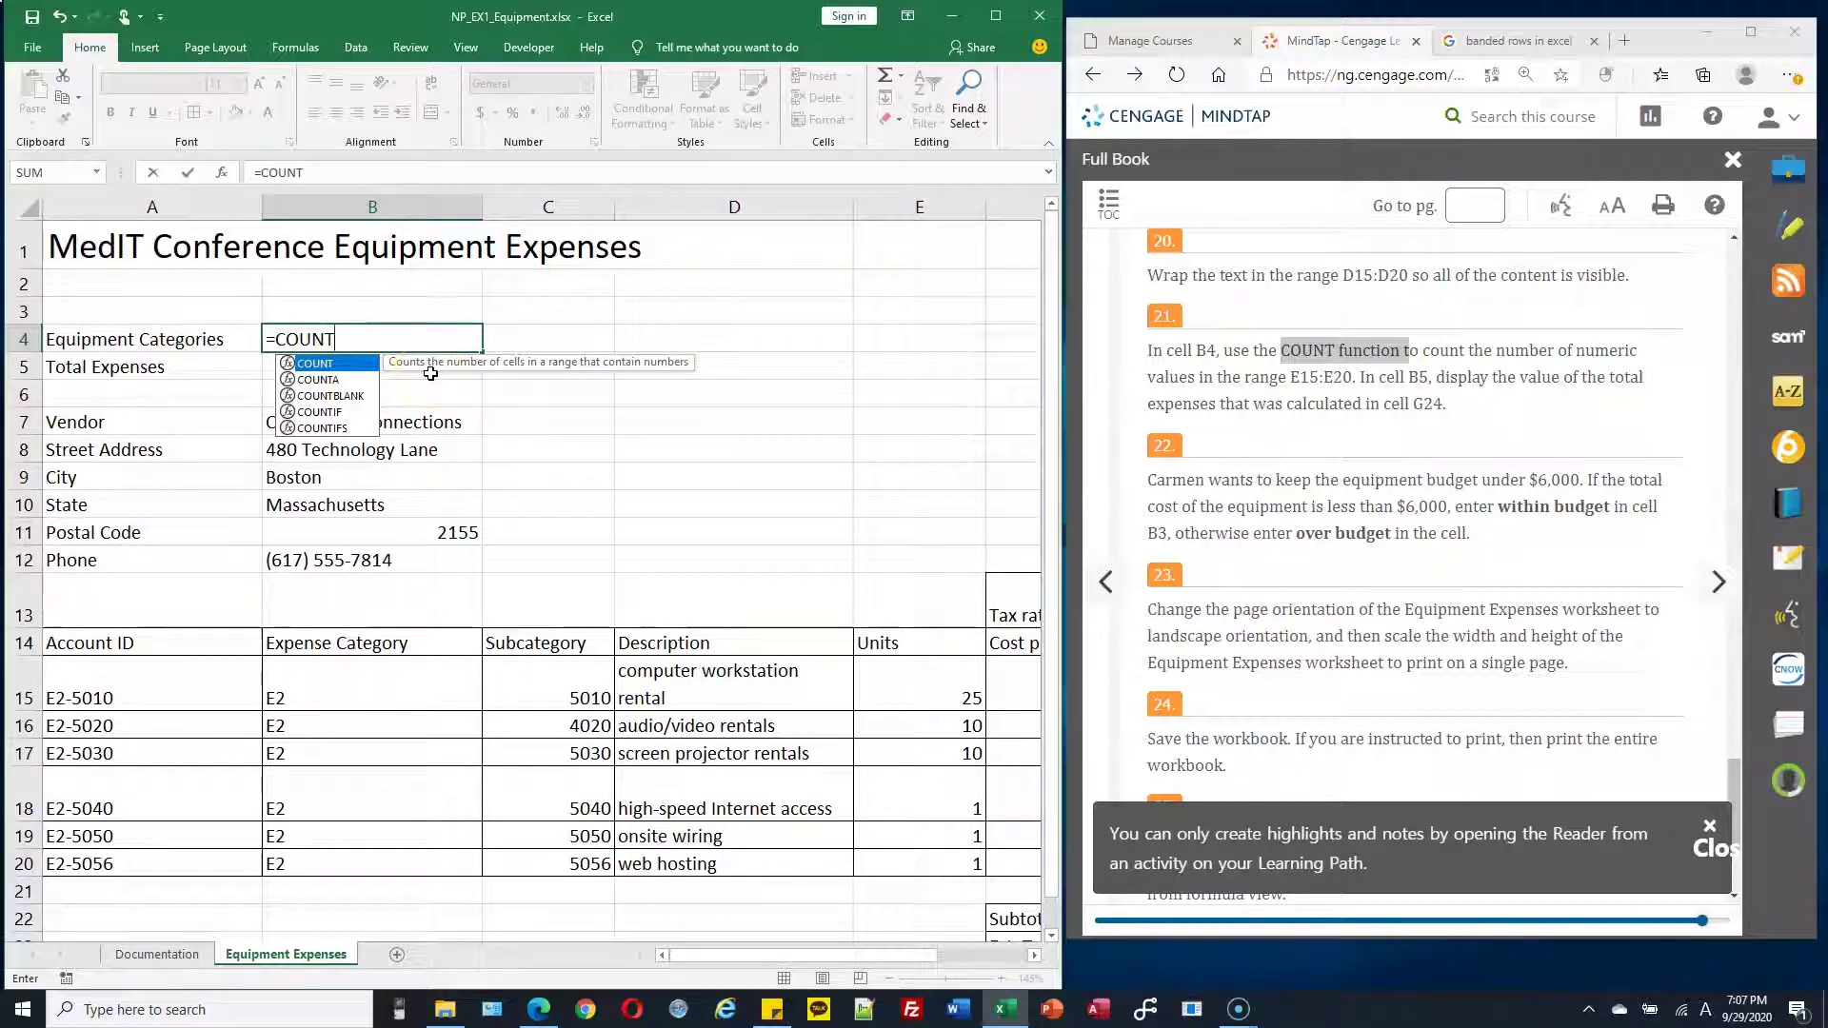
click(520, 373)
click(324, 379)
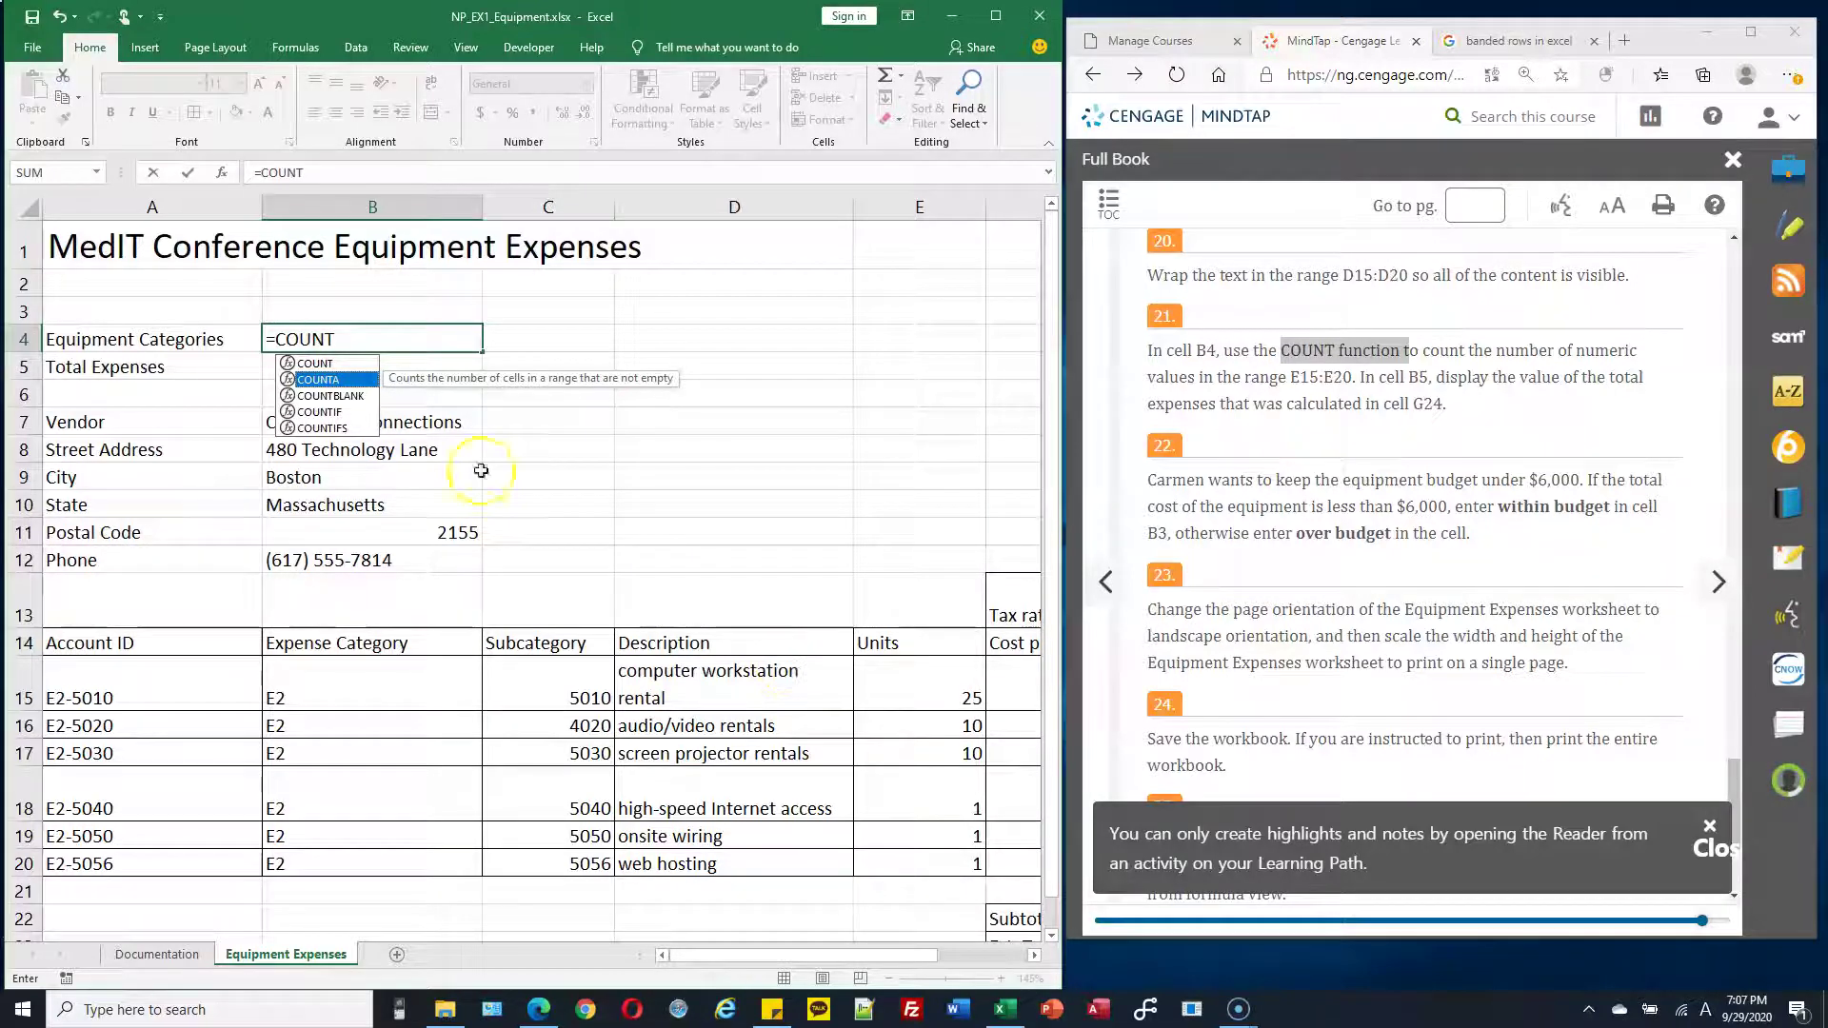
click(371, 334)
text(()
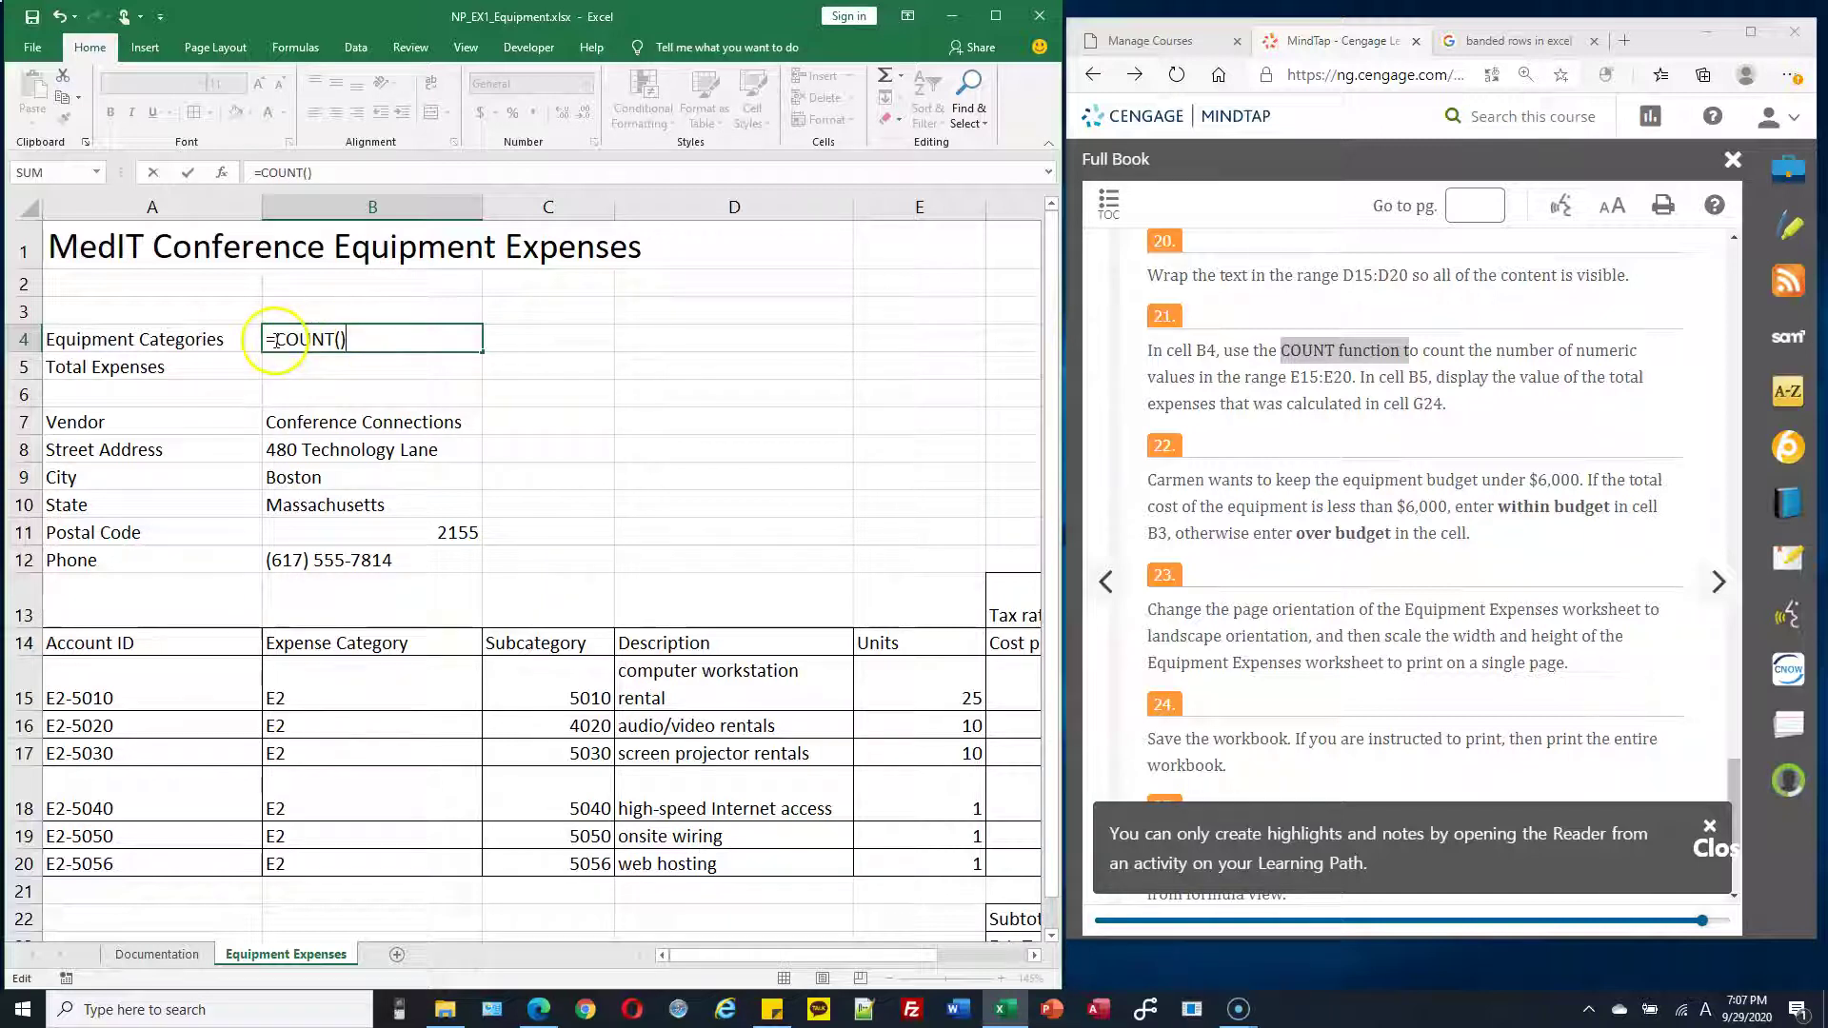
drag(275, 340, 322, 340)
click(338, 340)
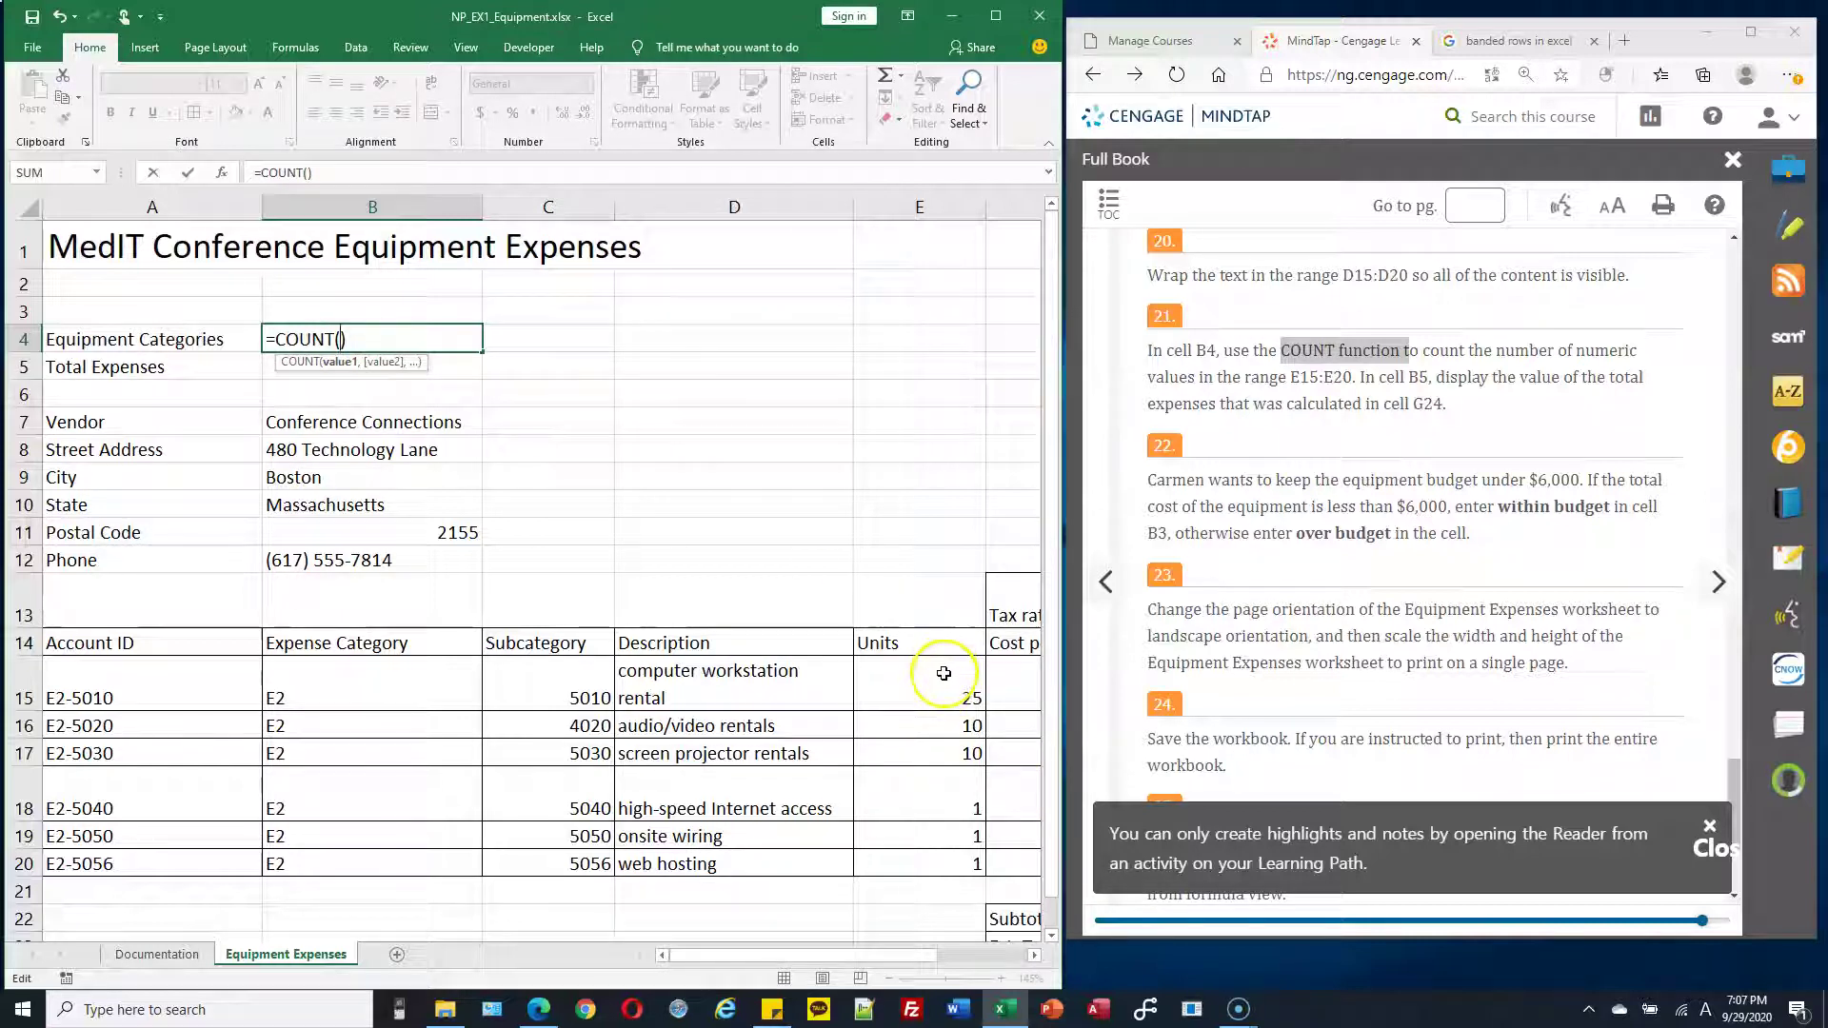
drag(943, 675, 950, 847)
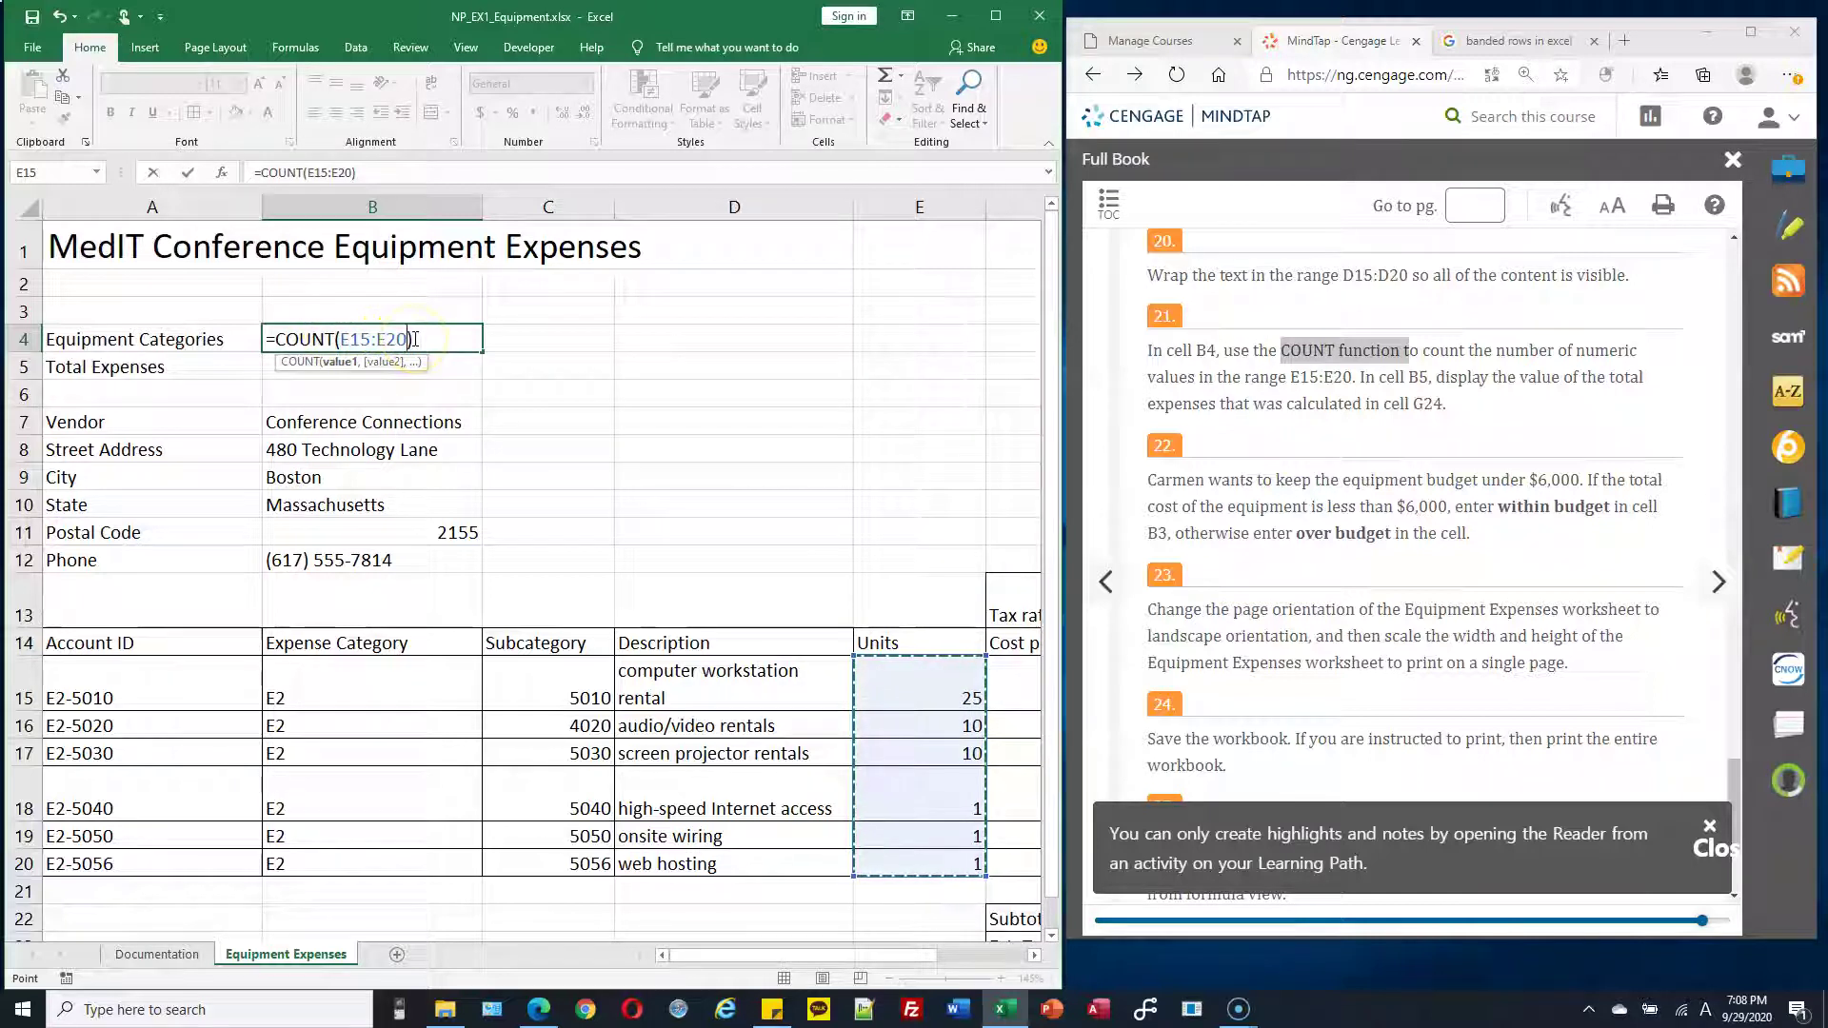
key(BackSpace)
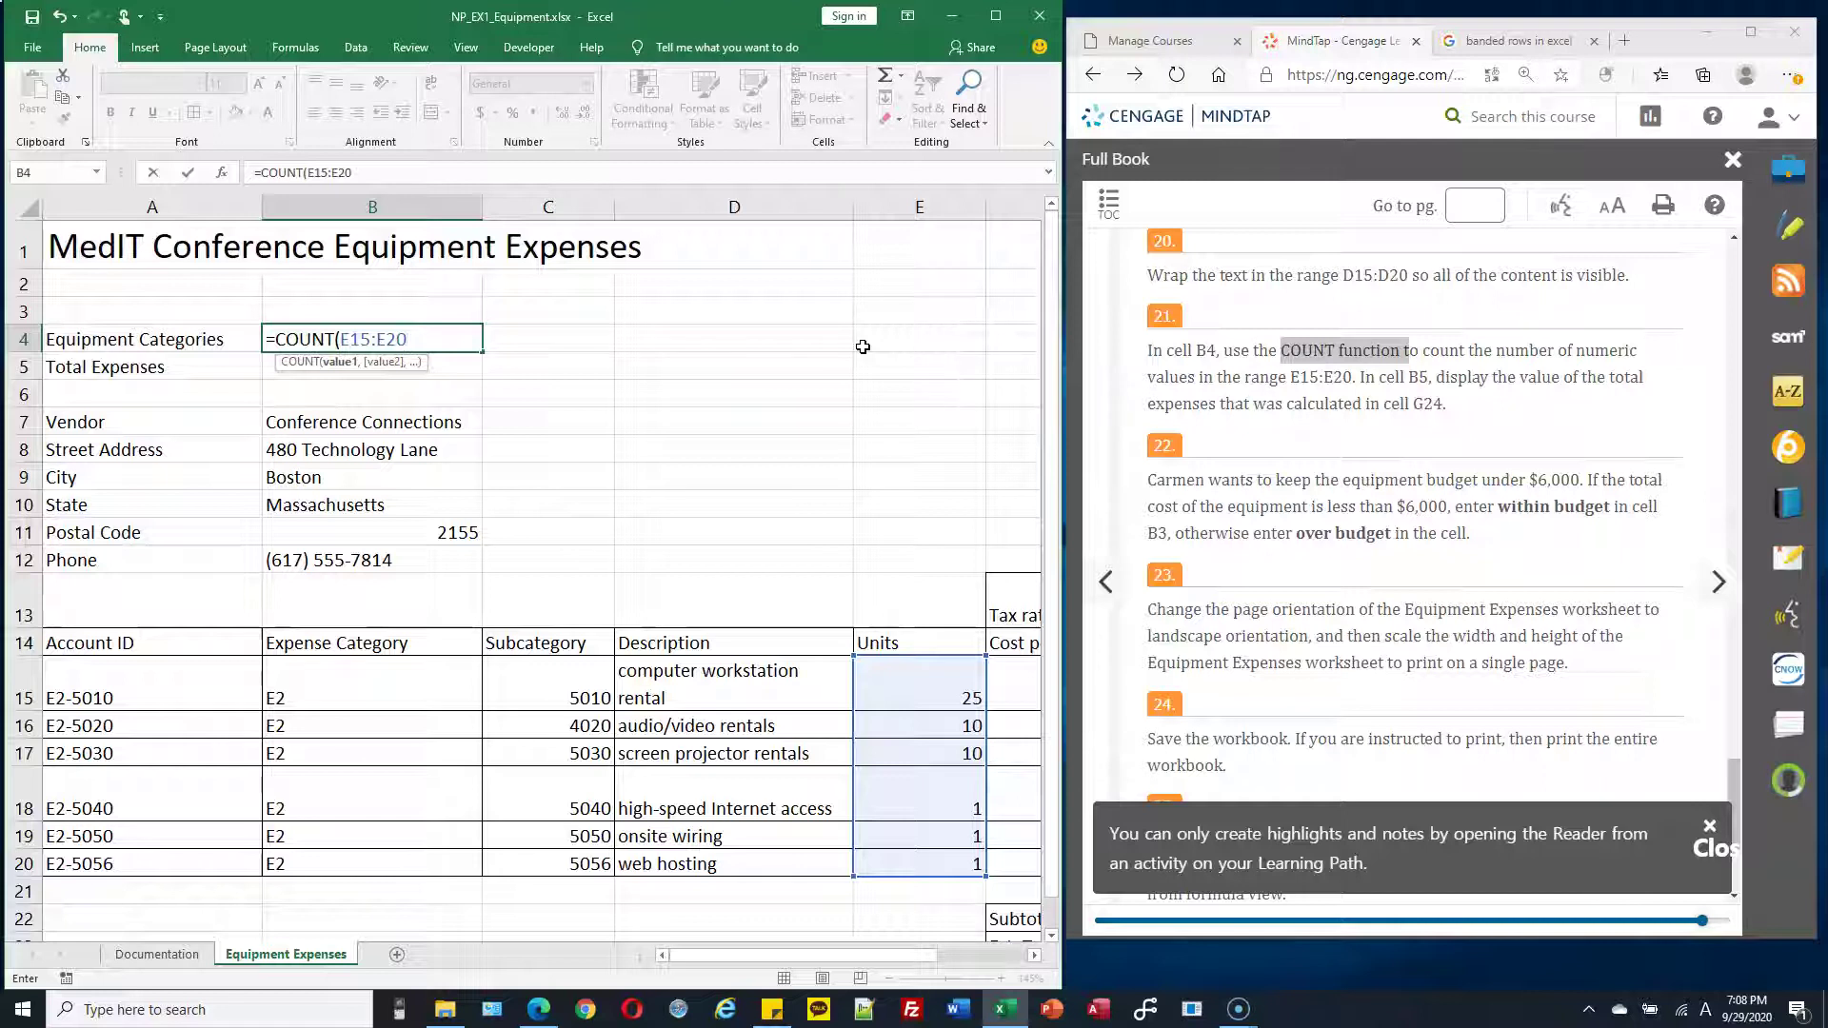
key(Return)
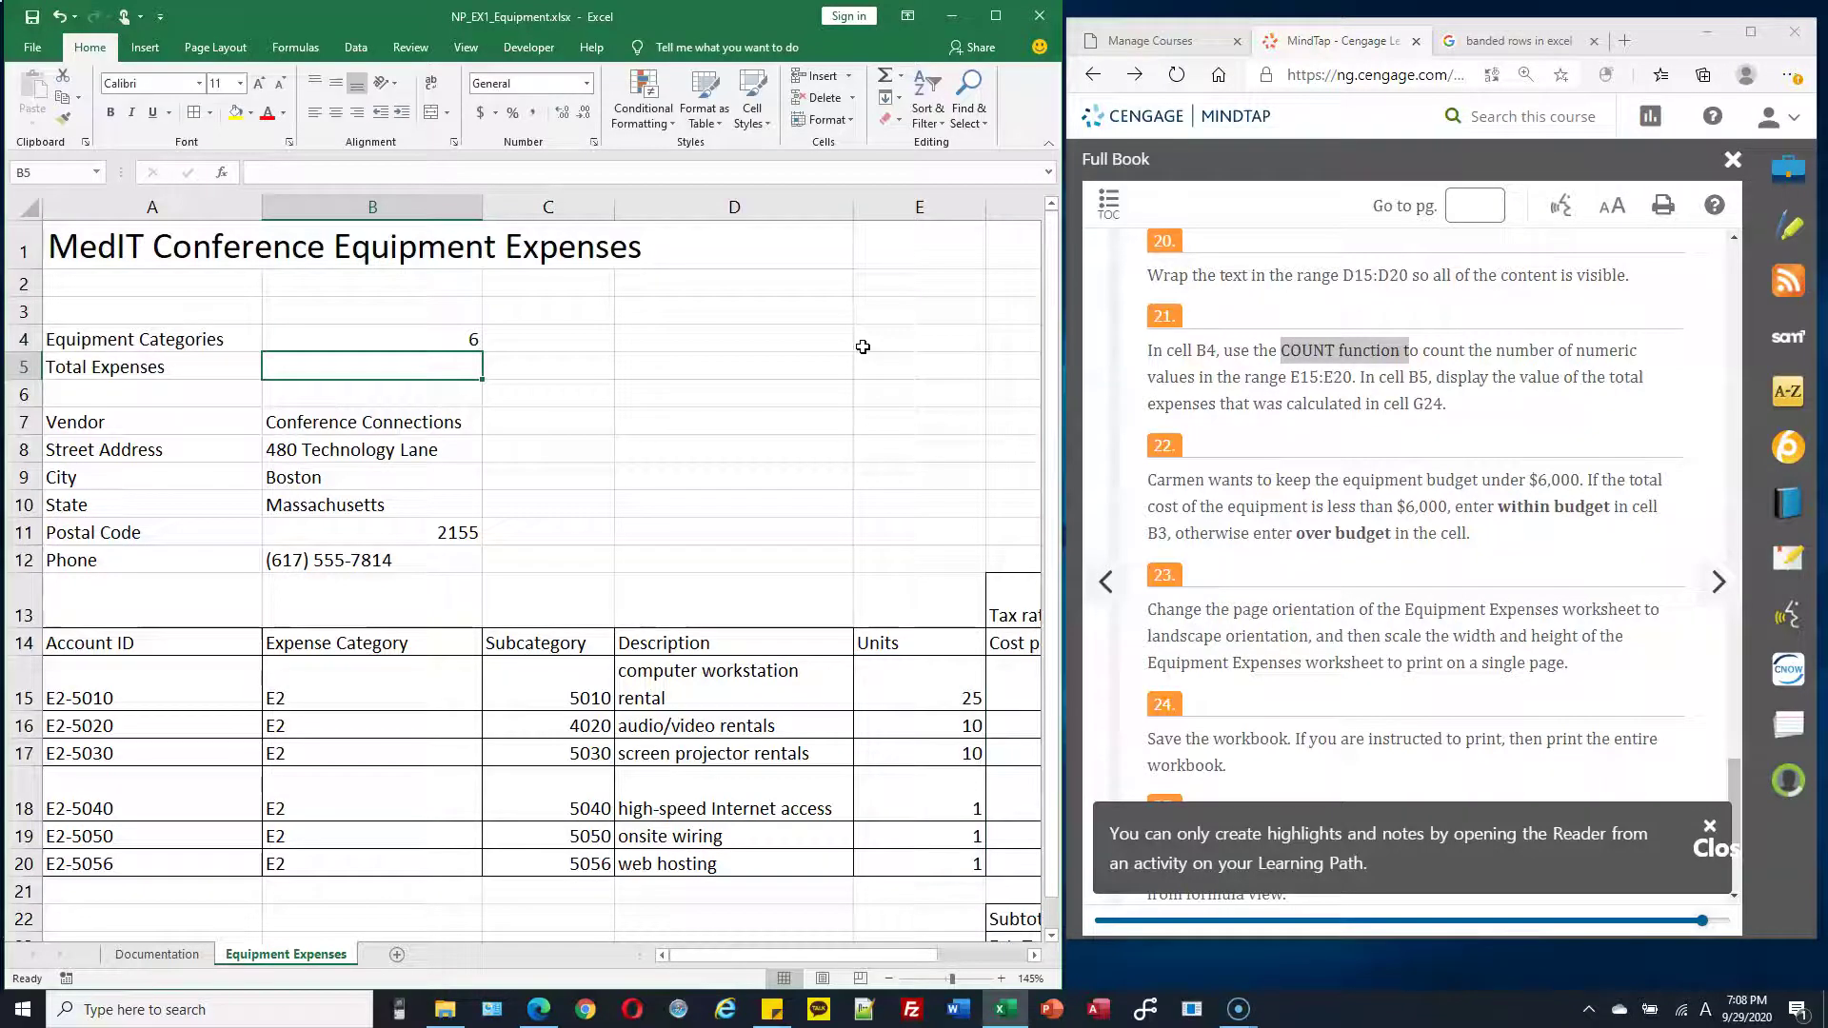
double_click(466, 340)
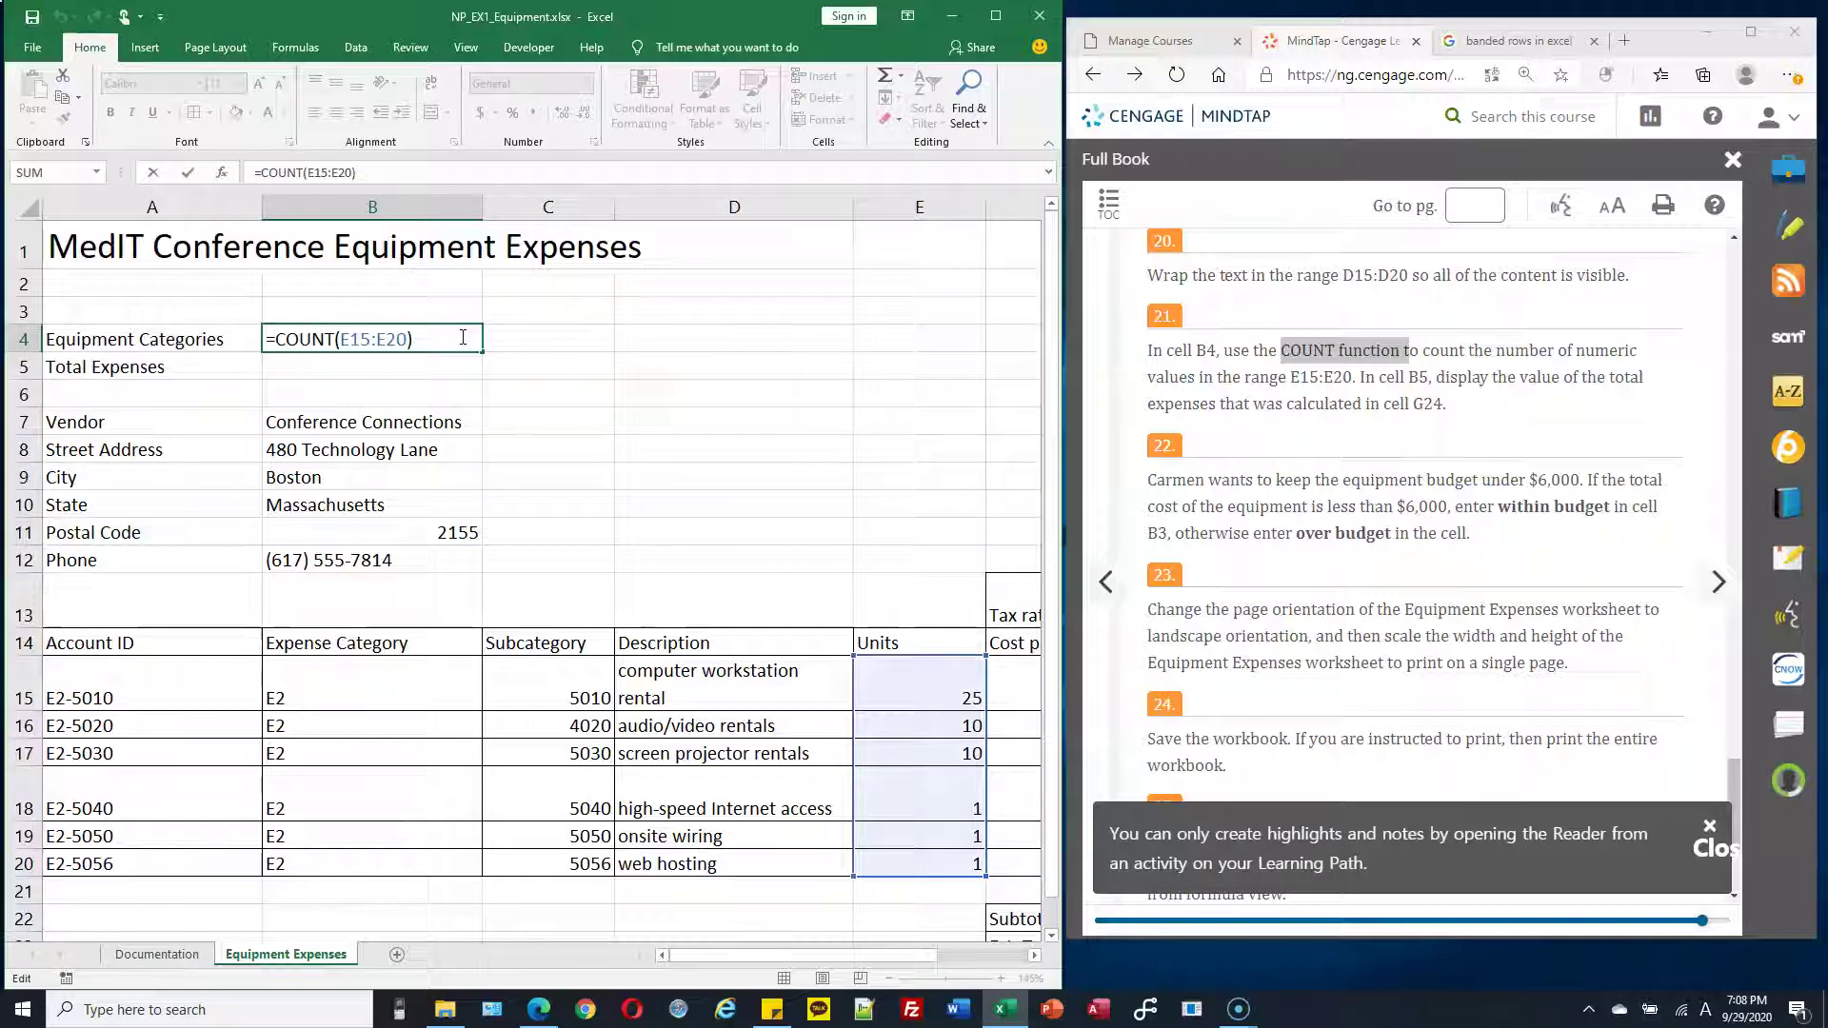
click(435, 338)
drag(339, 340, 408, 339)
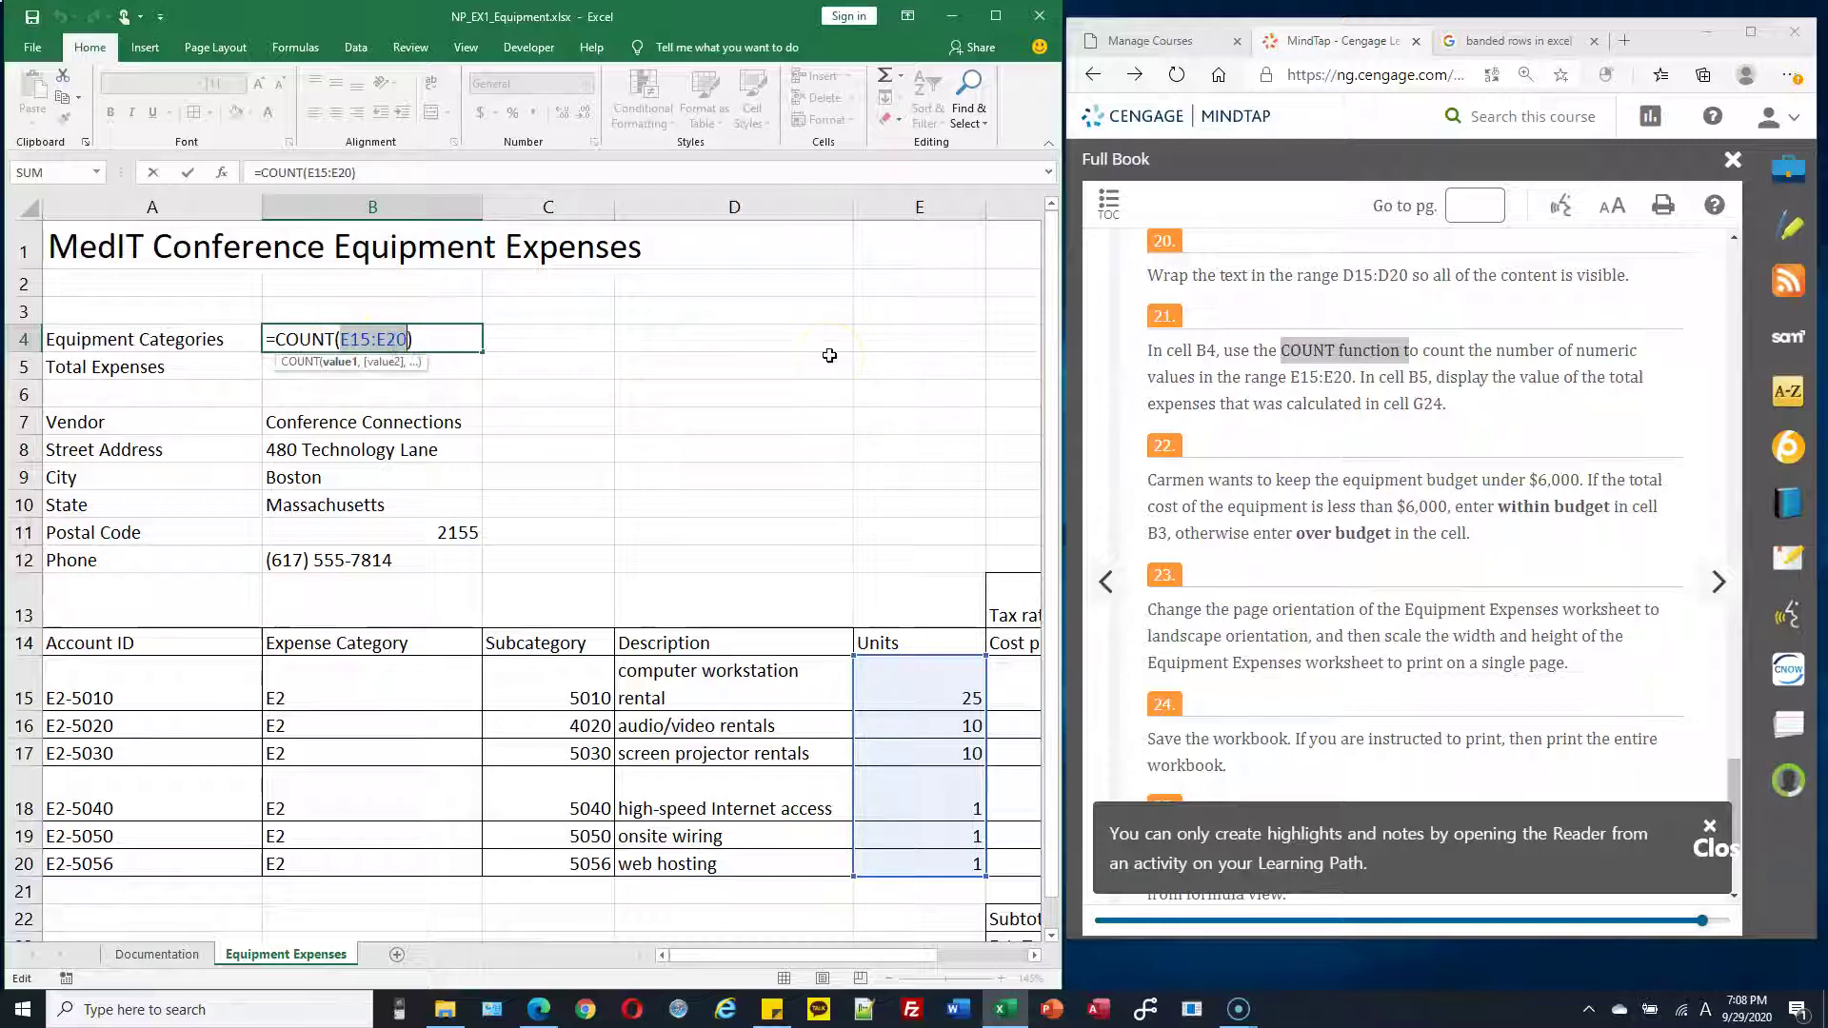
key(Return)
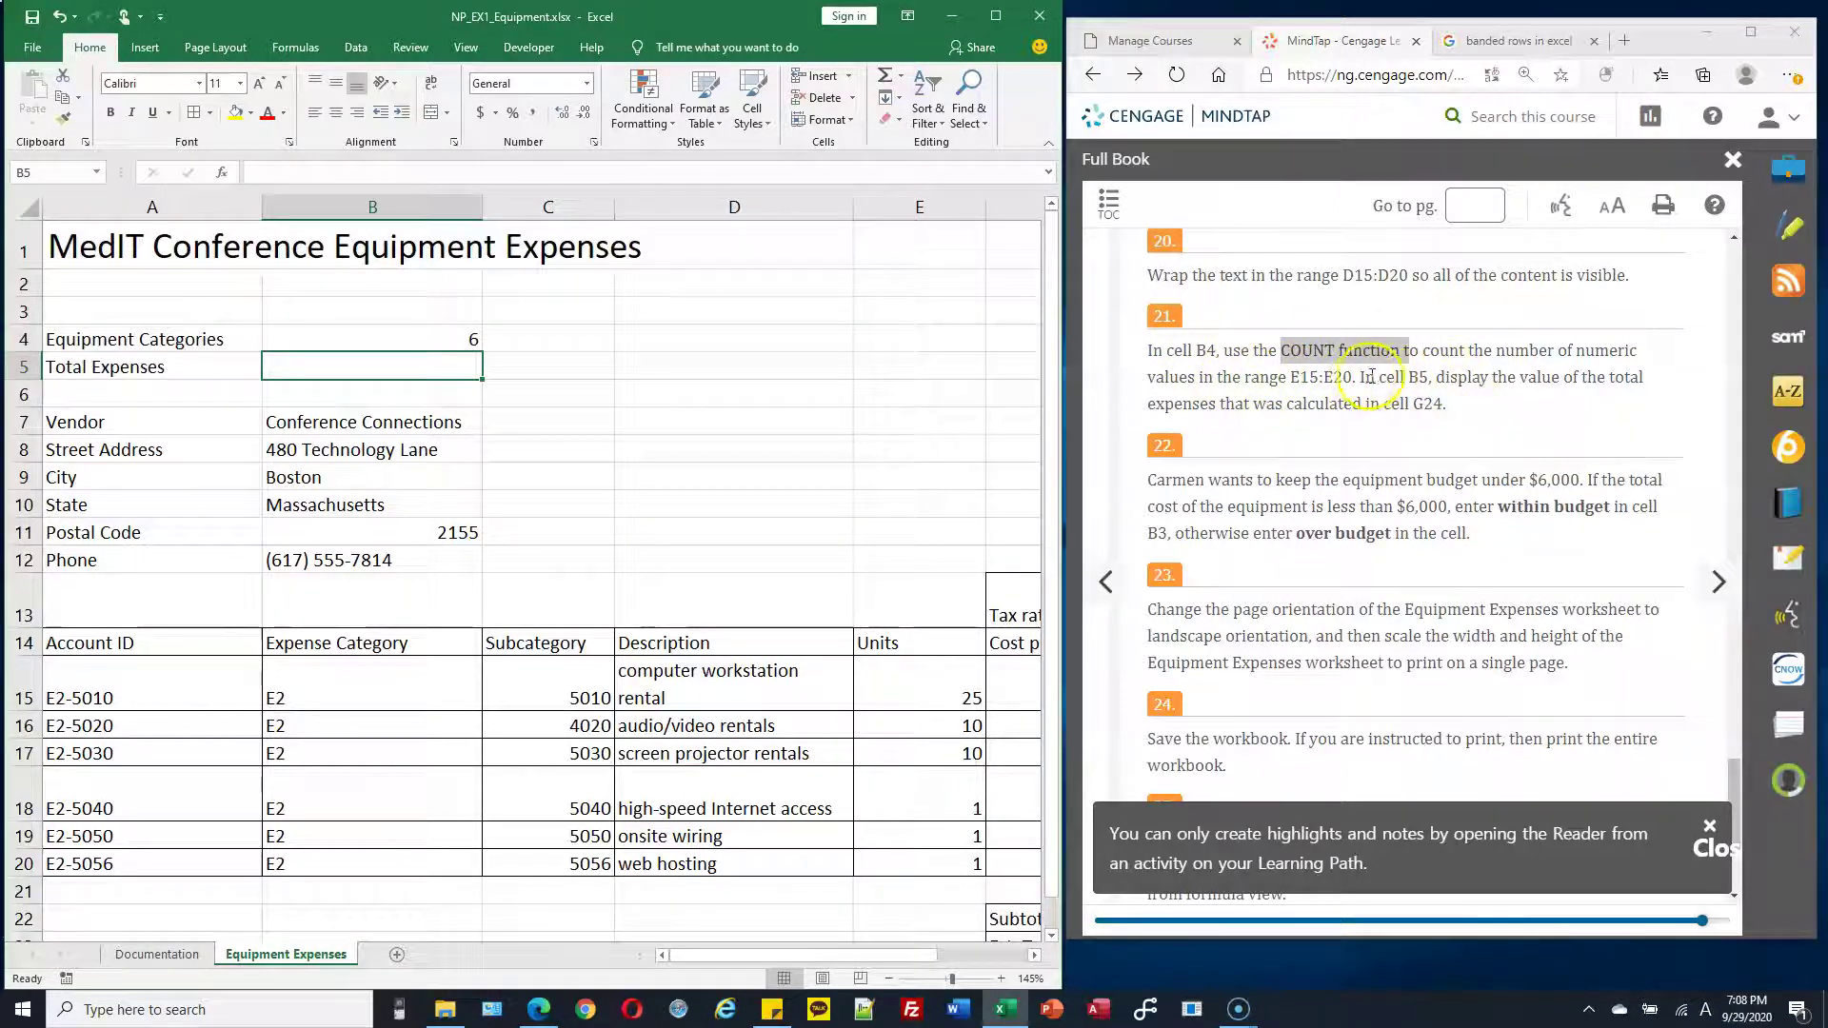
click(438, 368)
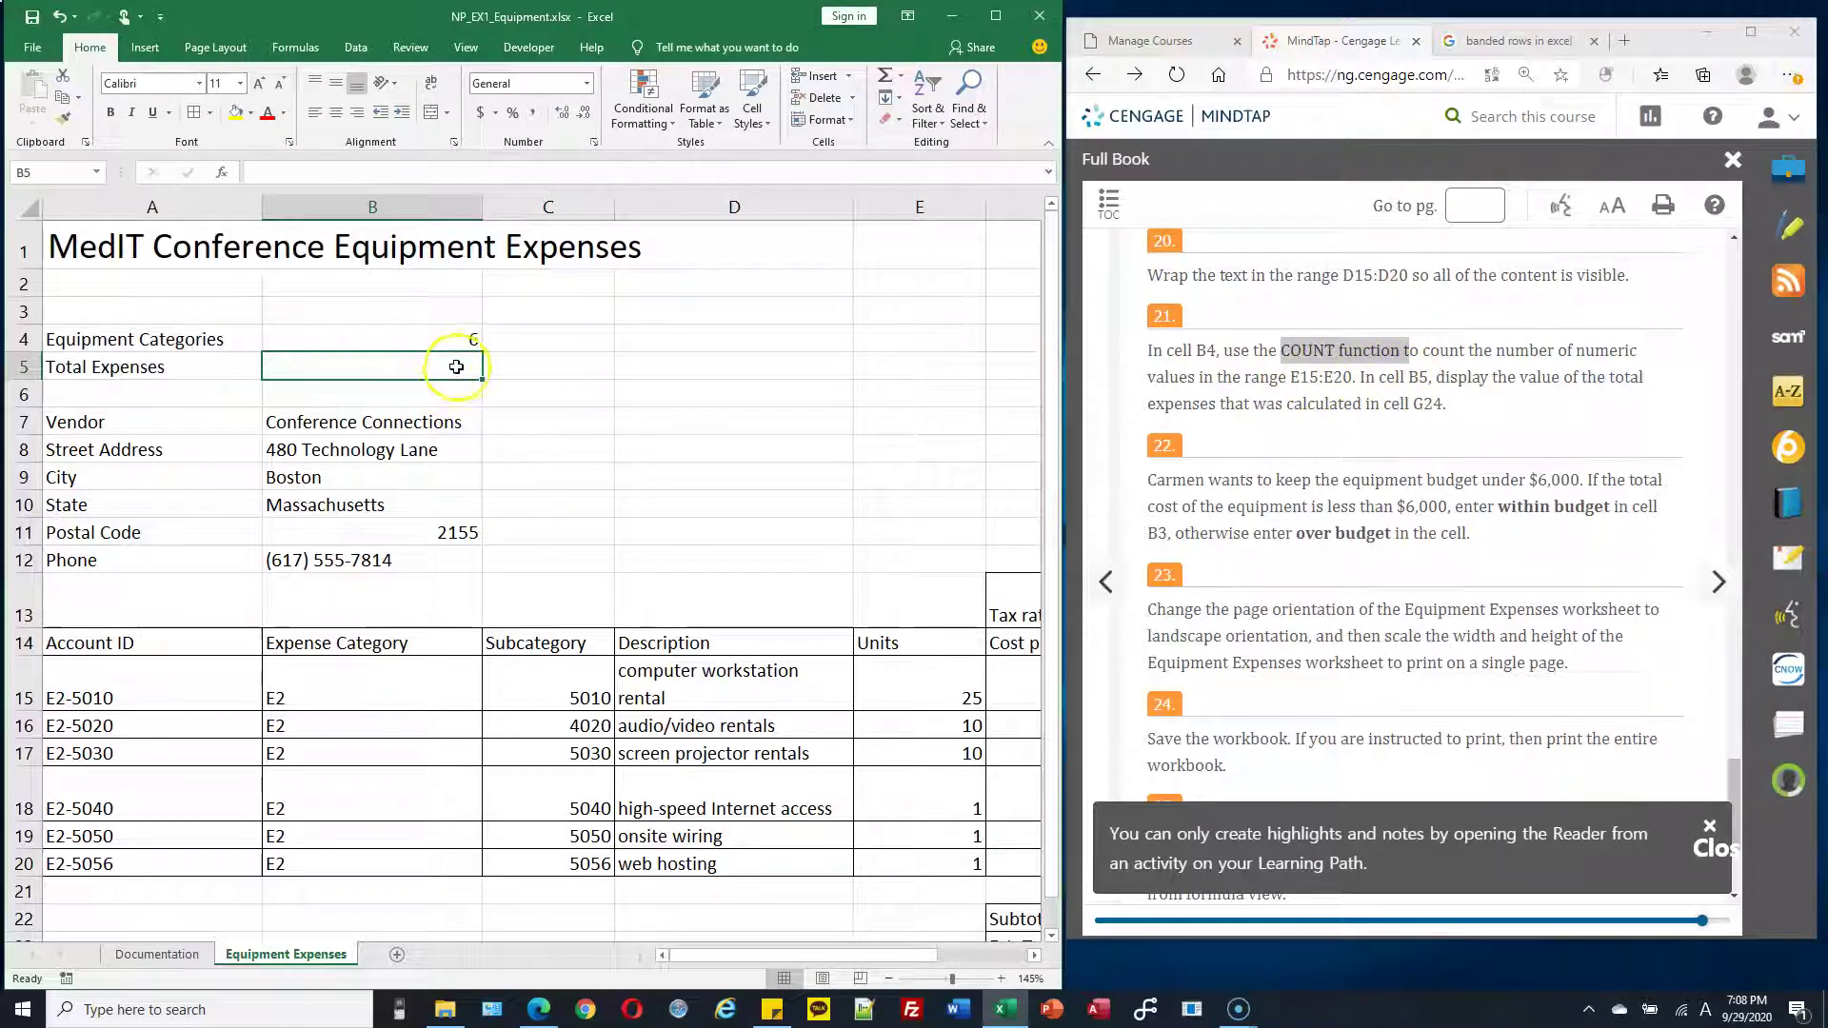
double_click(439, 367)
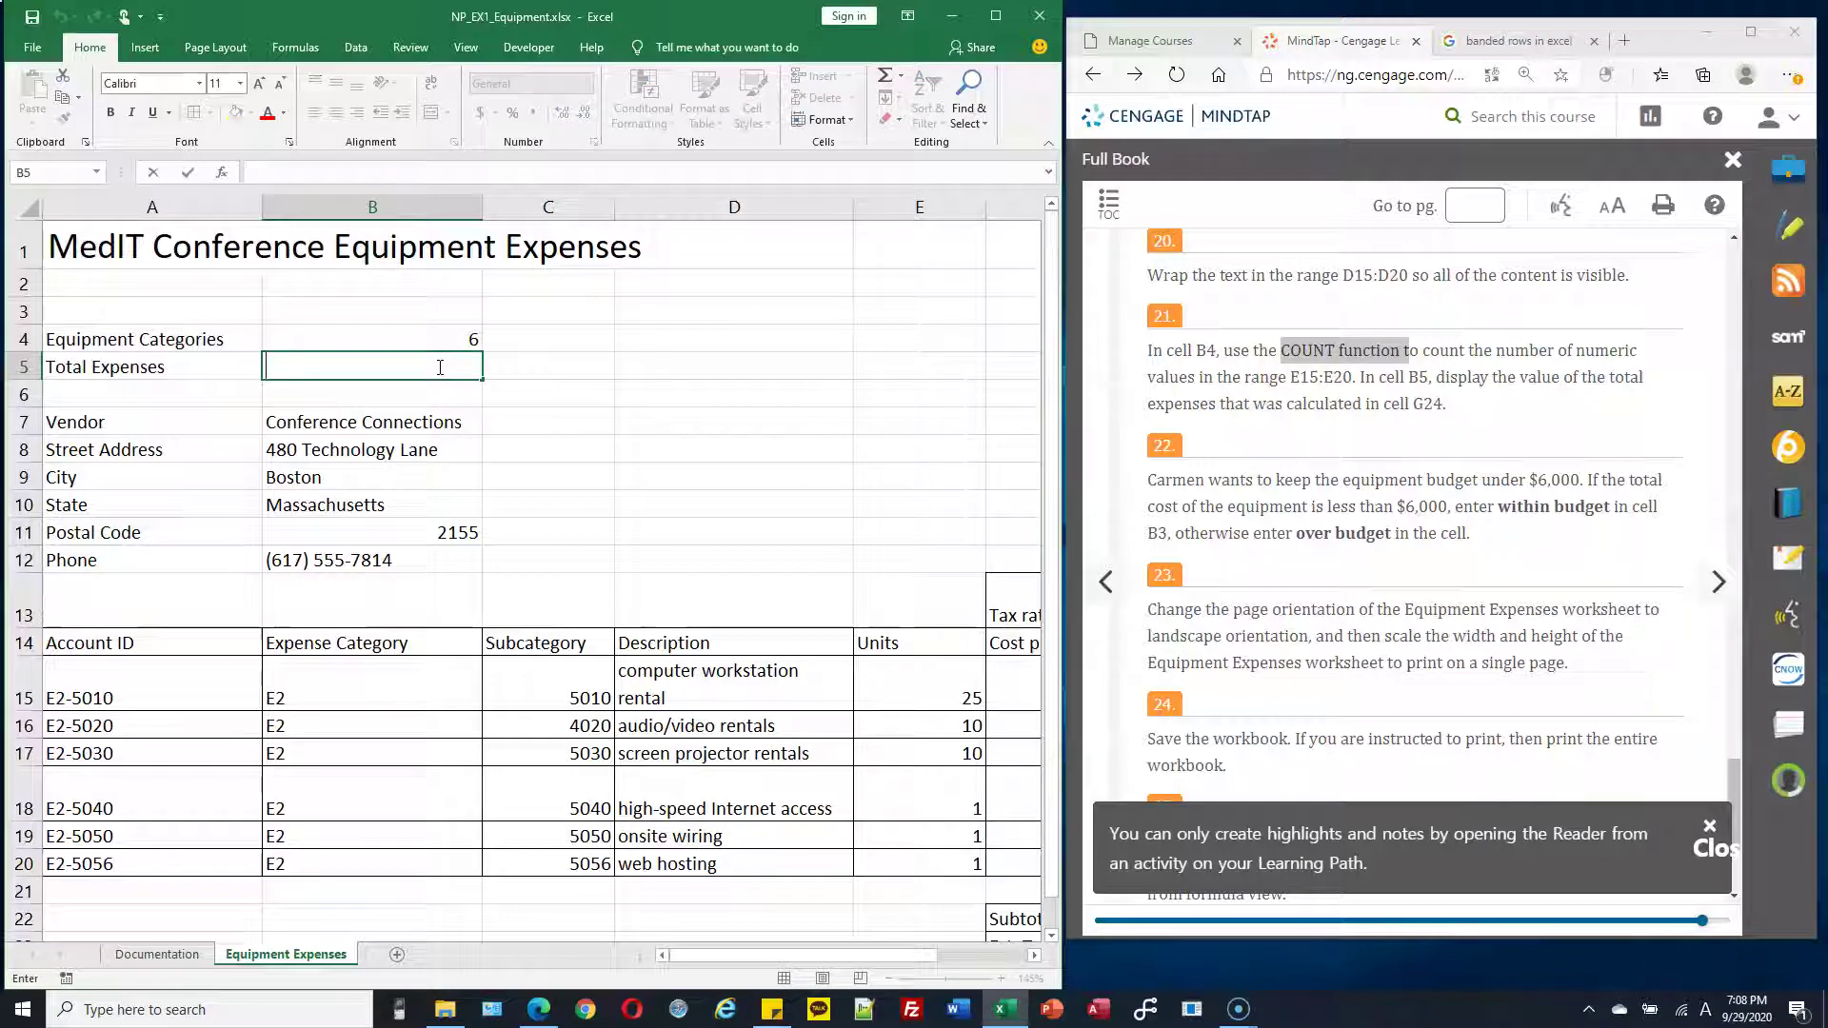
drag(878, 956, 918, 905)
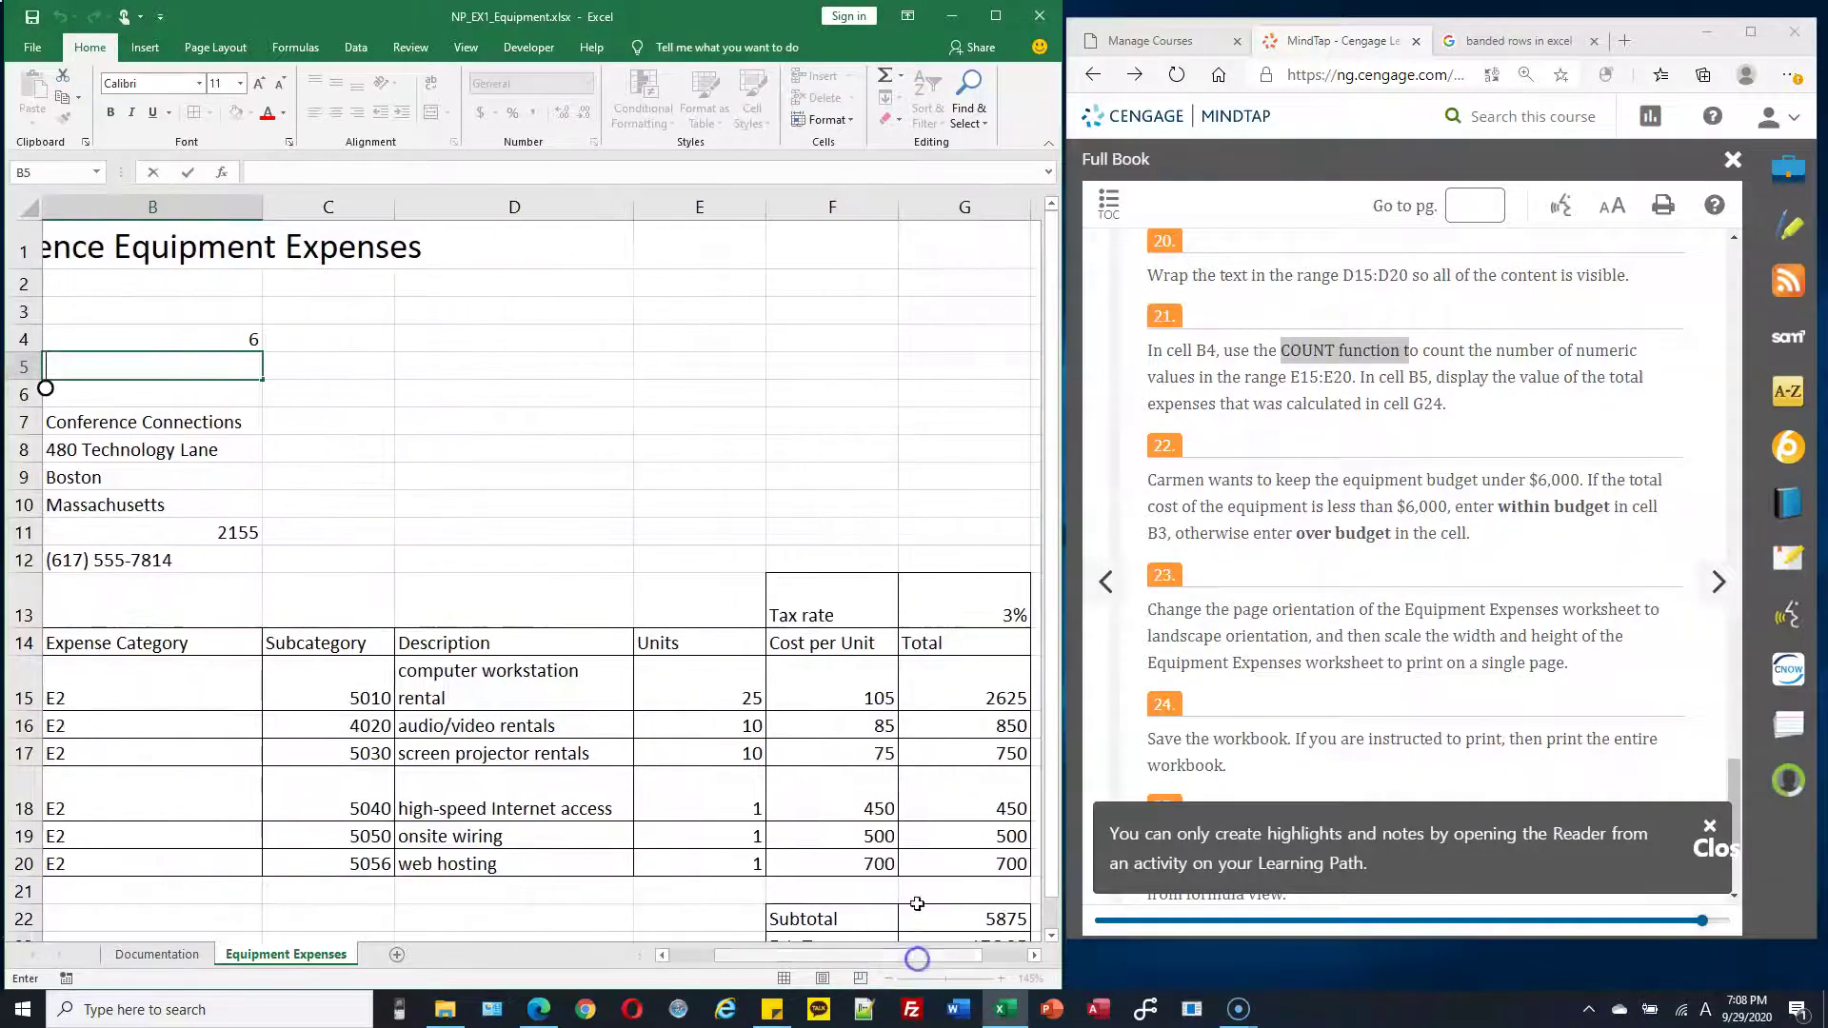
Inspect the TOTAL formula in G24
scroll(918, 844, down, 2)
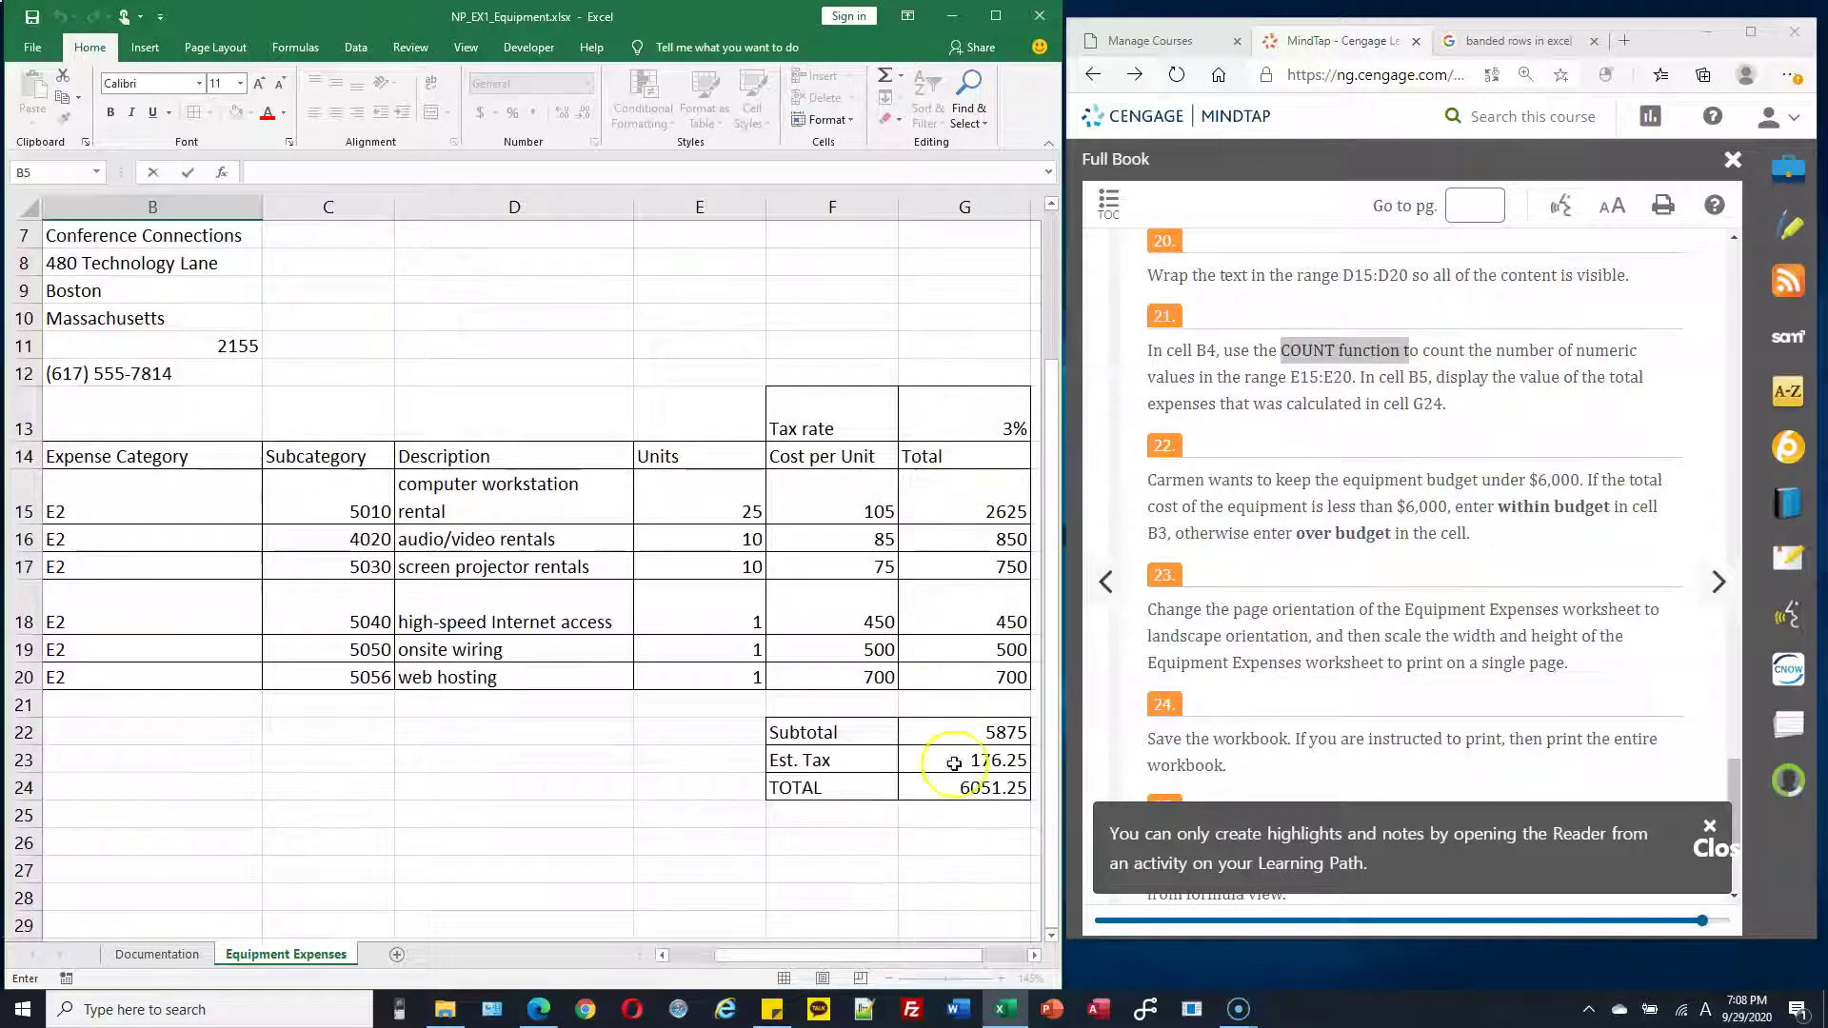
click(990, 792)
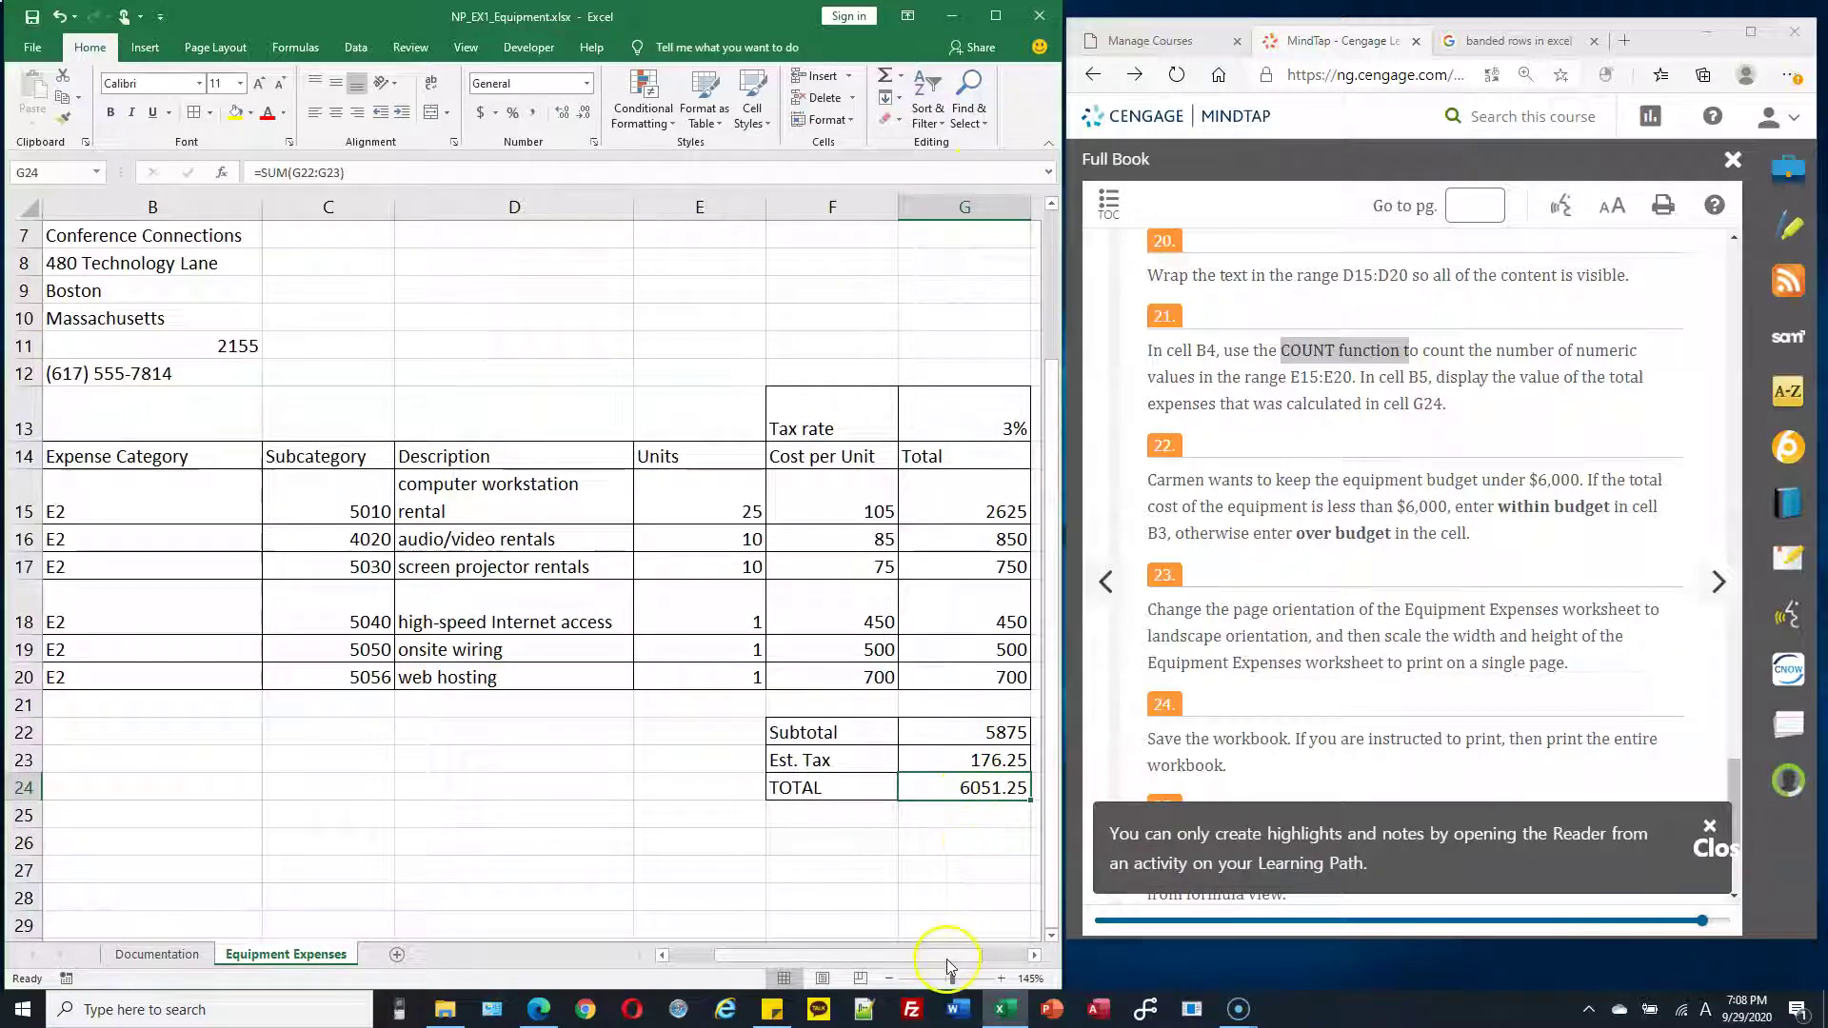
drag(909, 956, 853, 956)
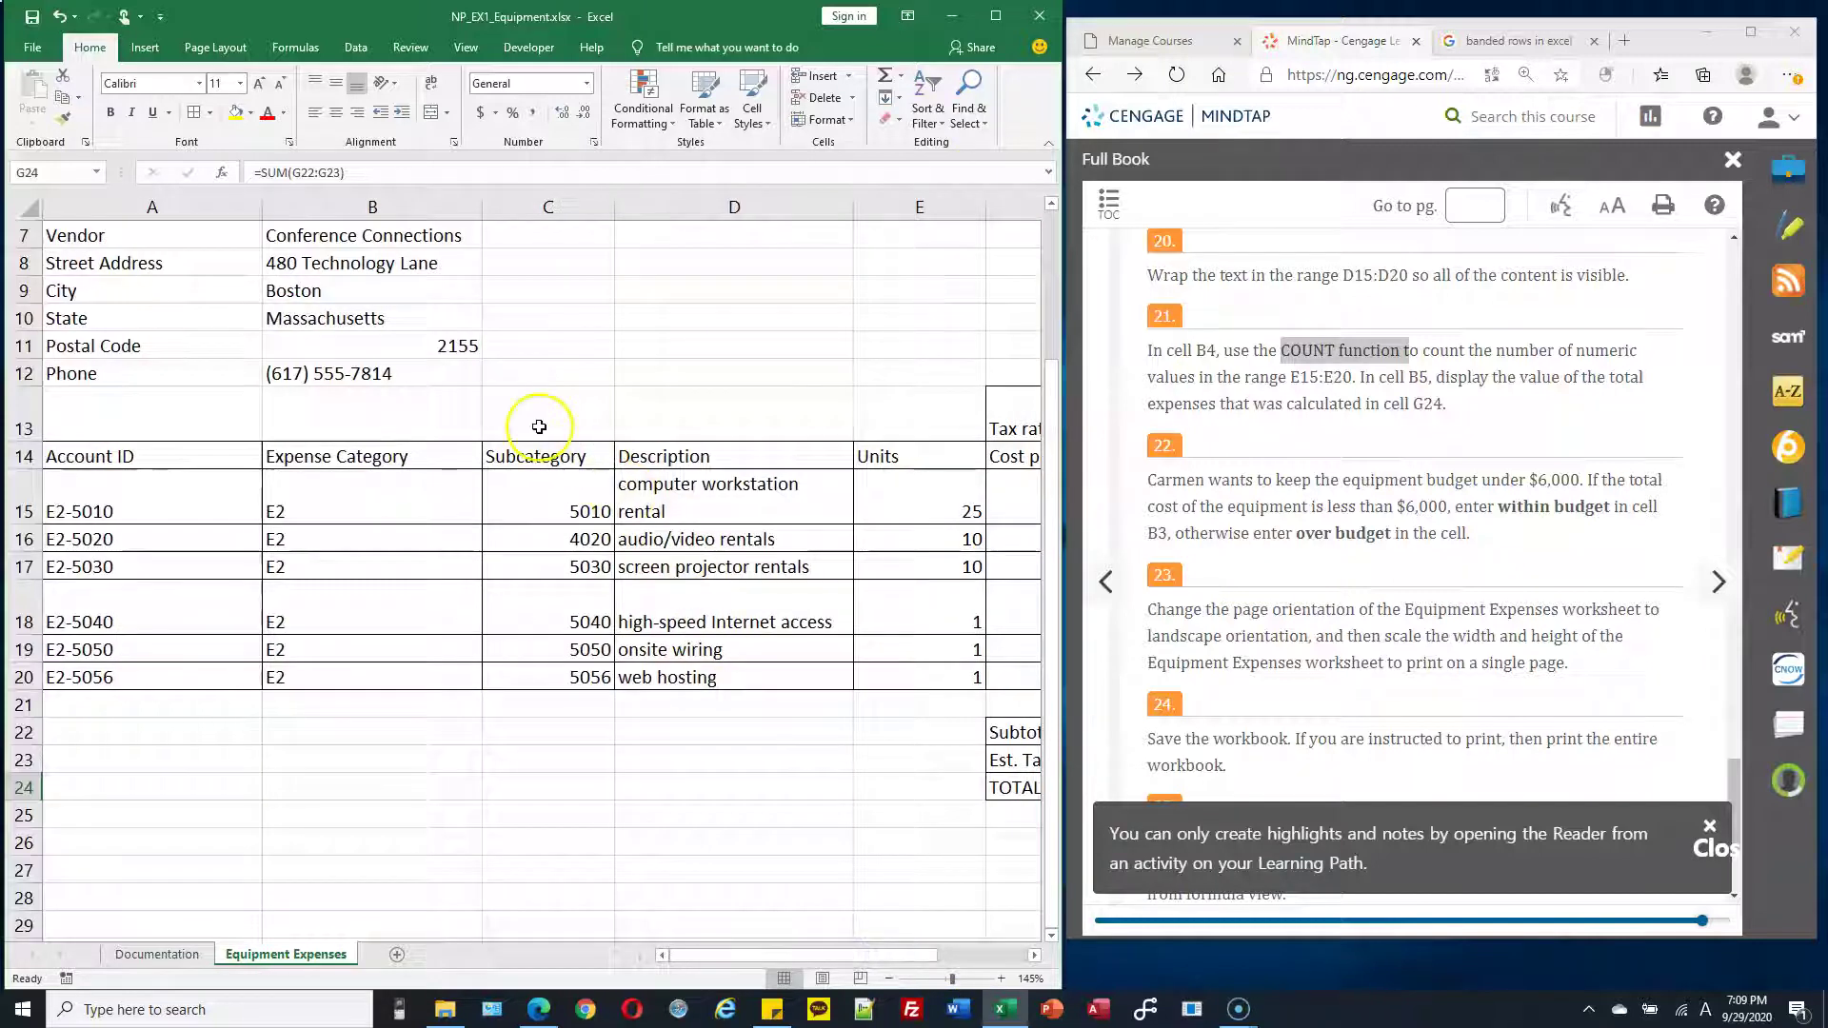
scroll(539, 427, up, 1)
scroll(456, 323, up, 1)
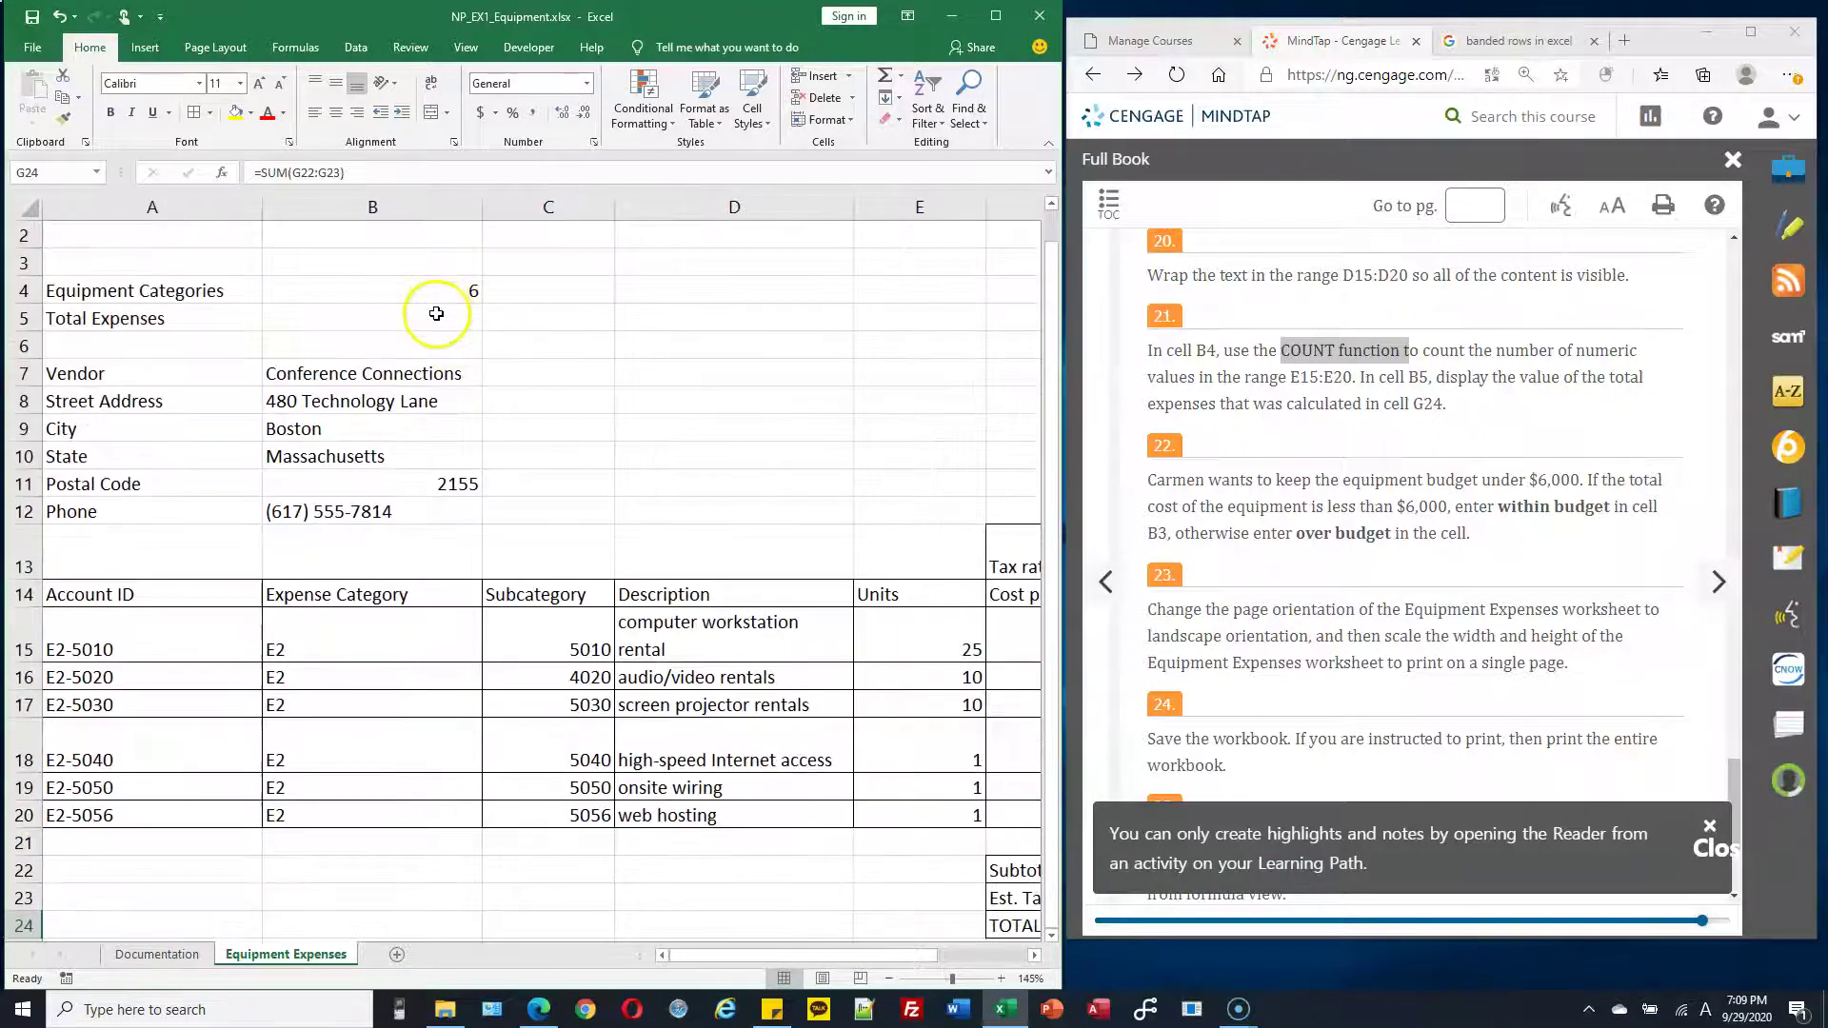
Enter =G24 in B5 to display the 6051.25 total expenses
click(437, 314)
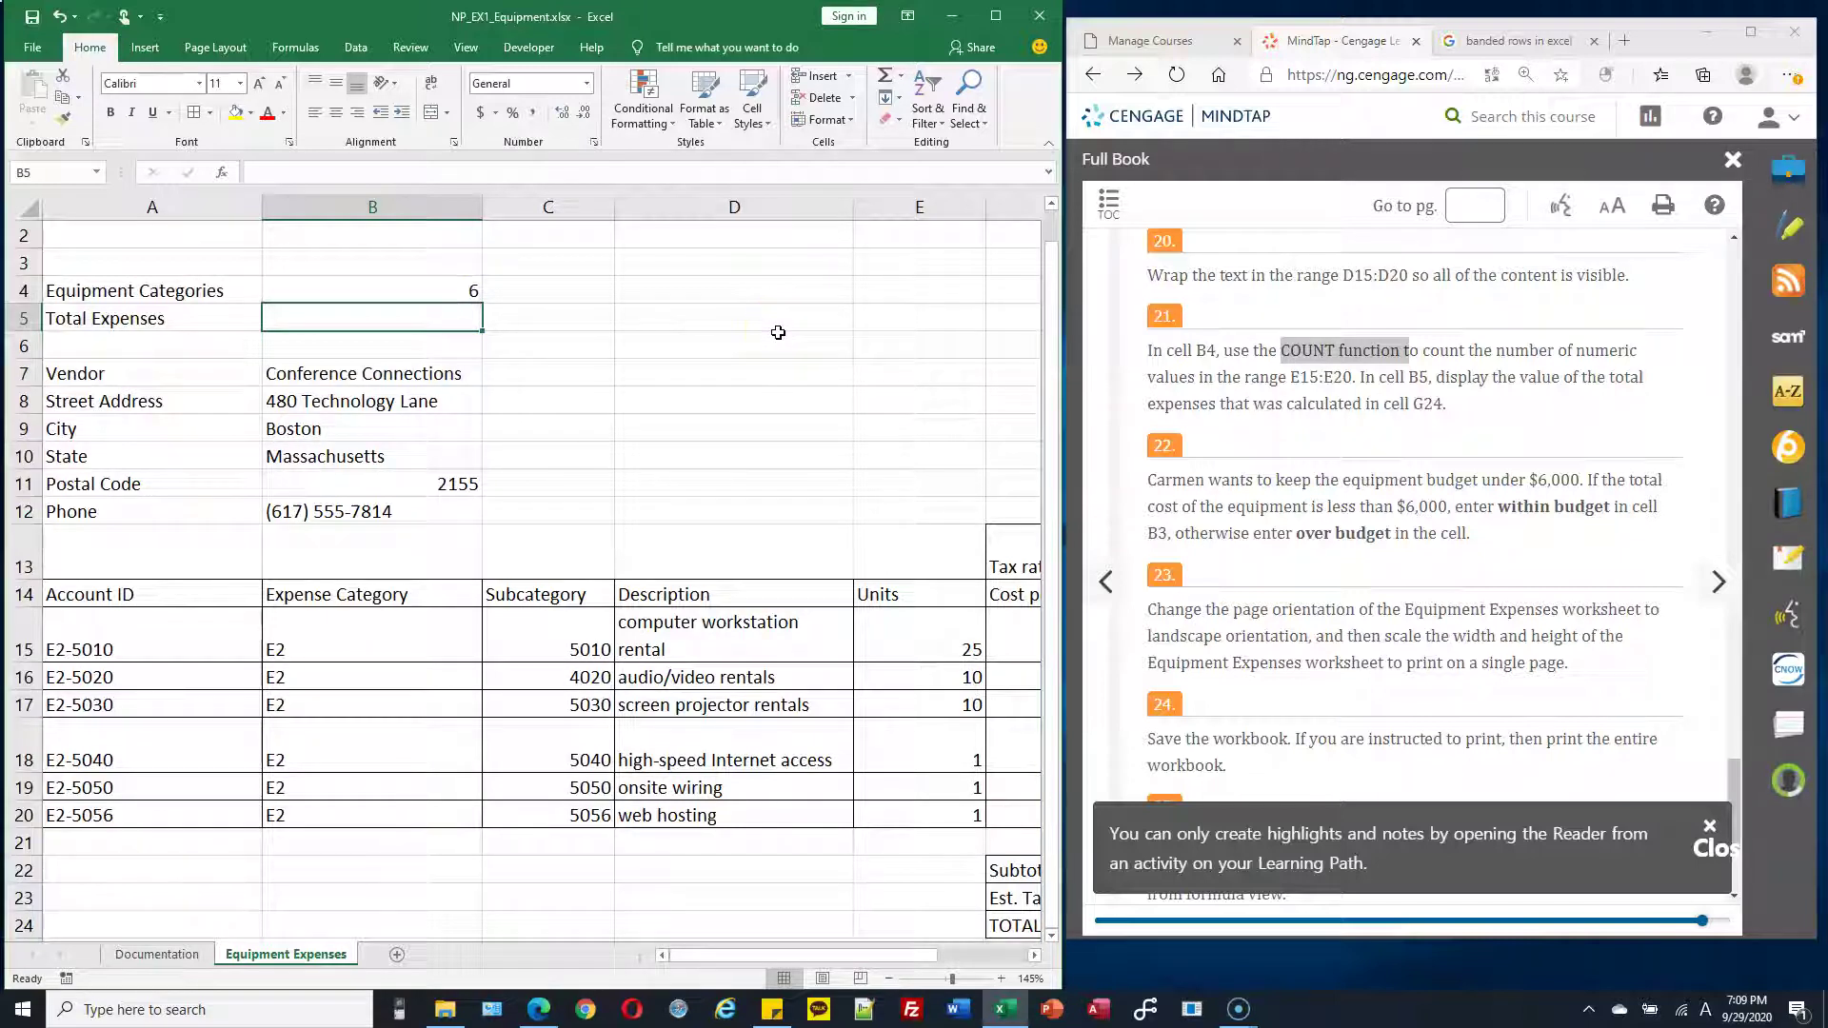
text(=)
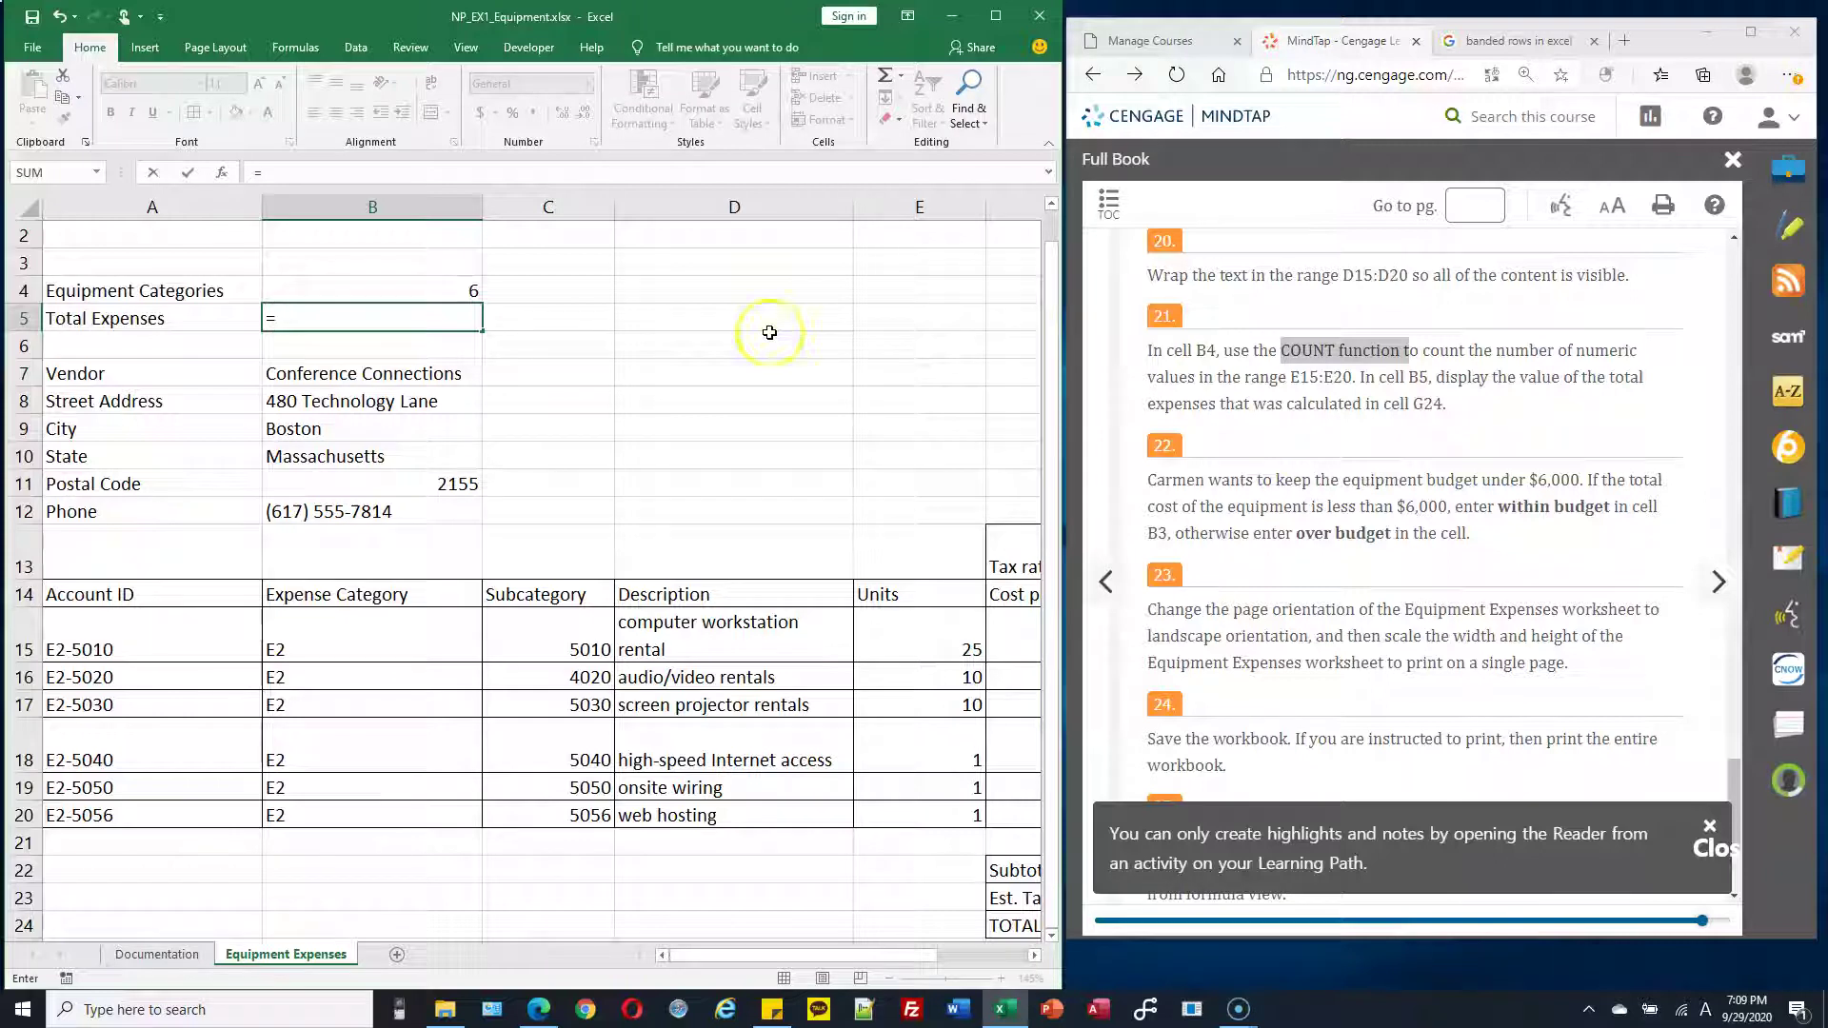
click(295, 318)
text(G24)
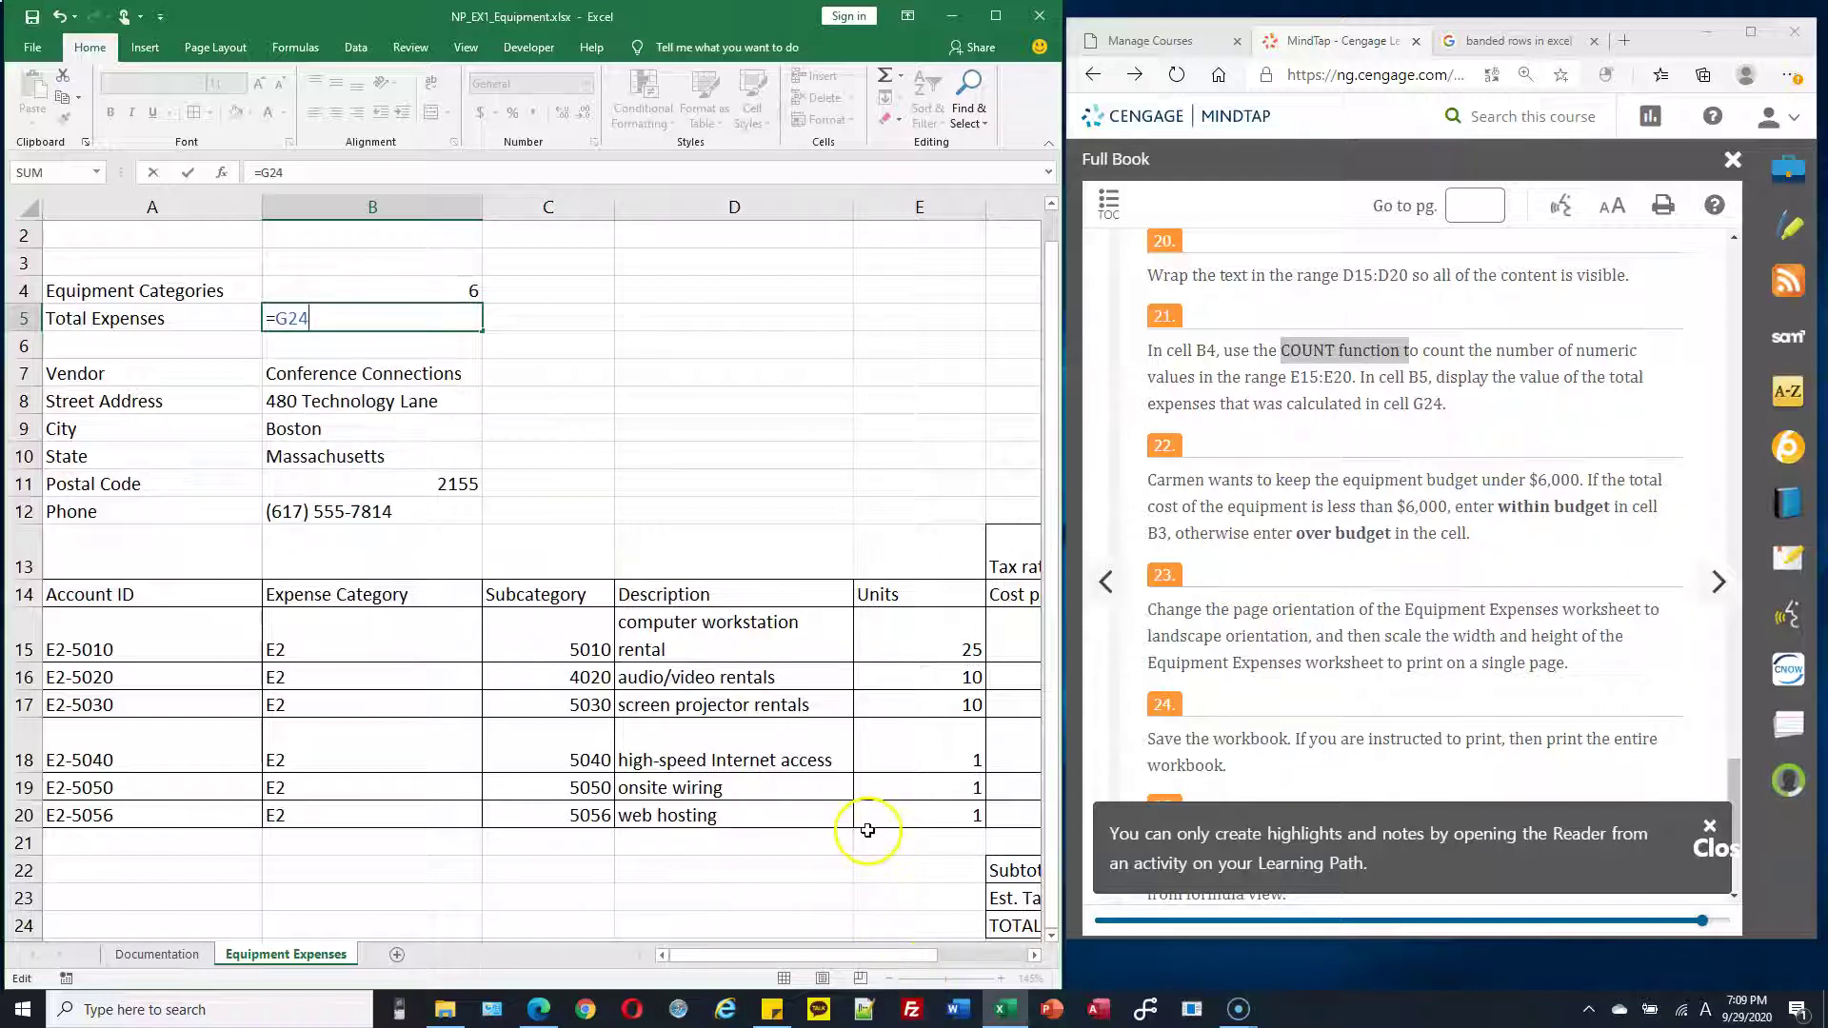
drag(906, 954, 987, 958)
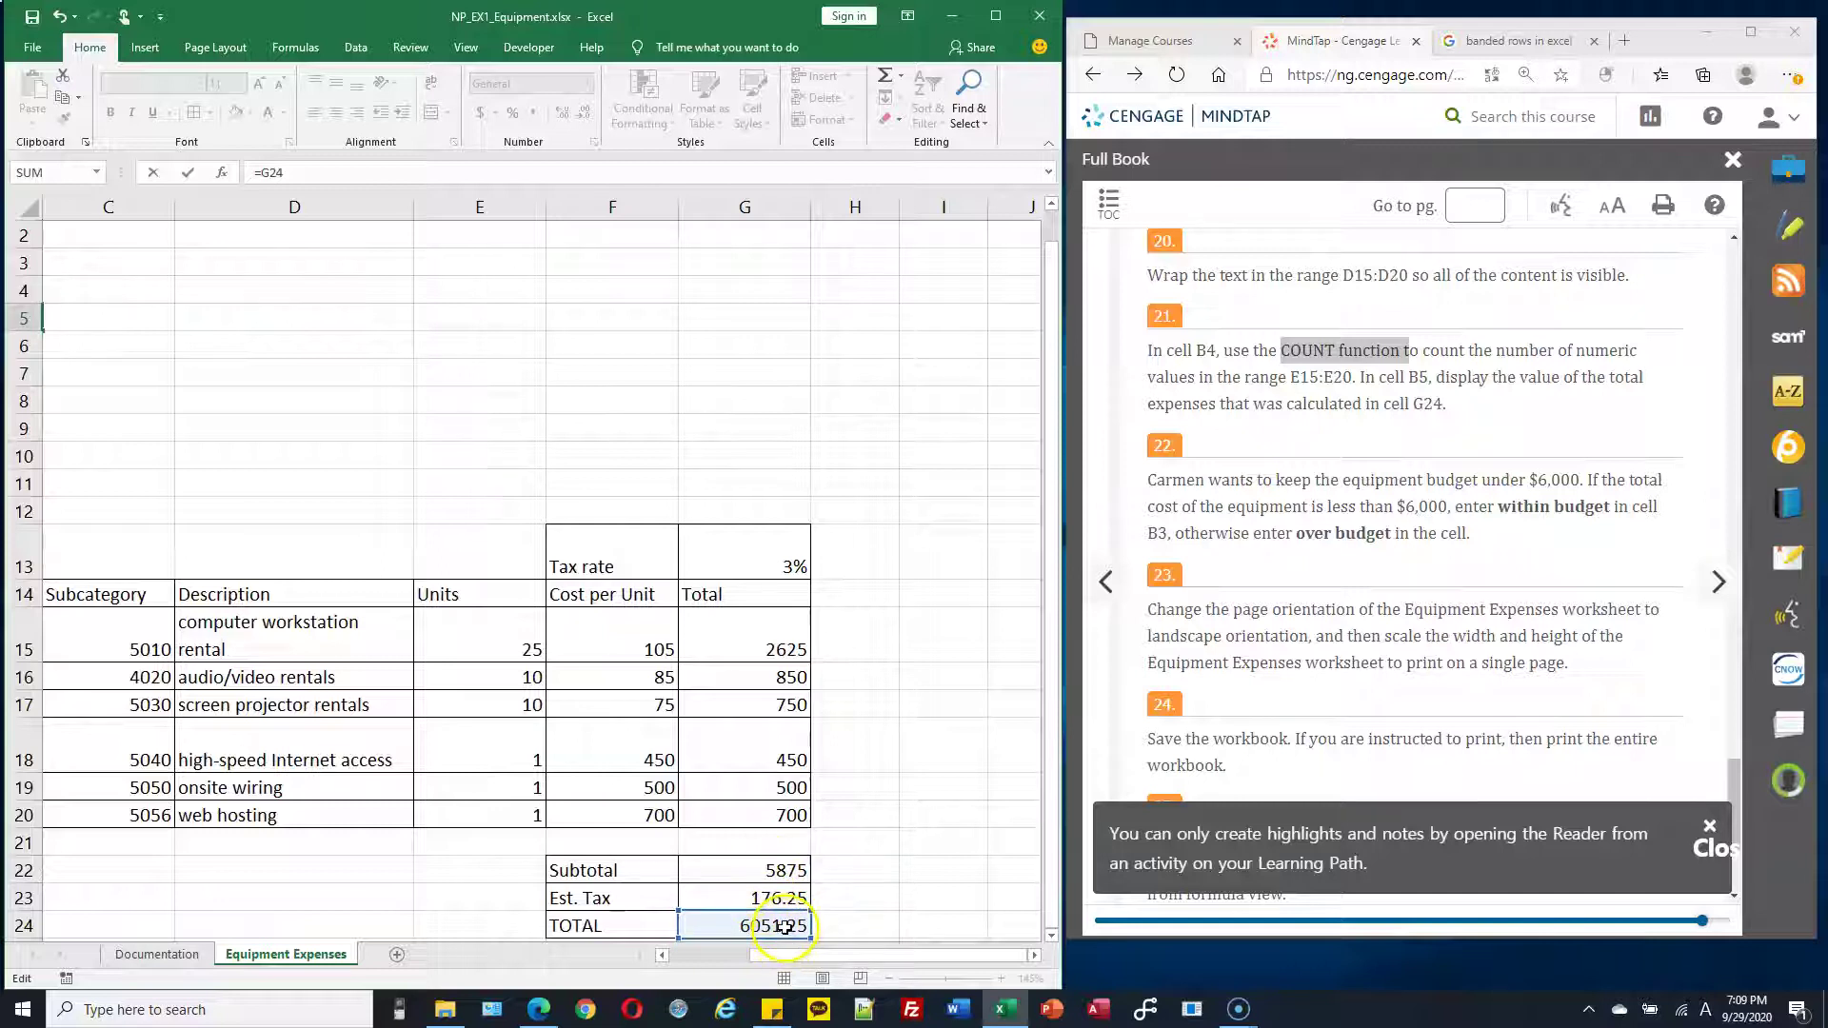
drag(803, 957, 694, 954)
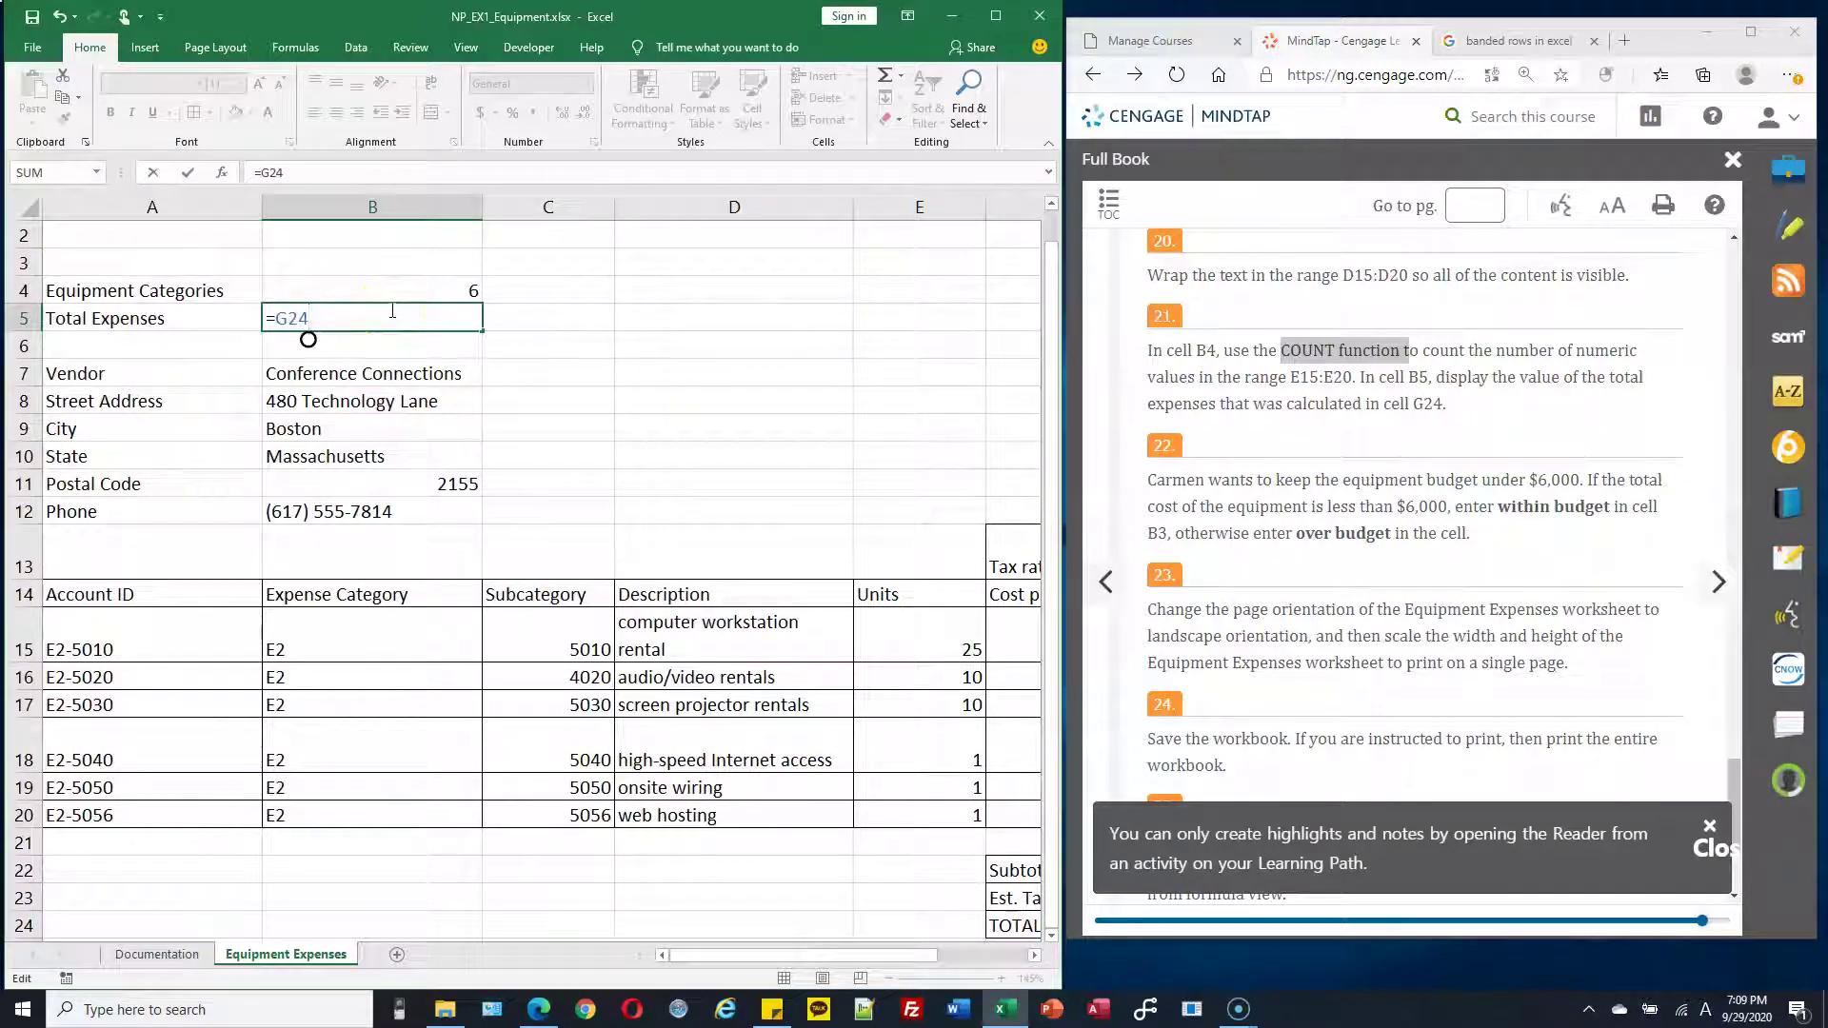
key(Return)
scroll(441, 334, down, 2)
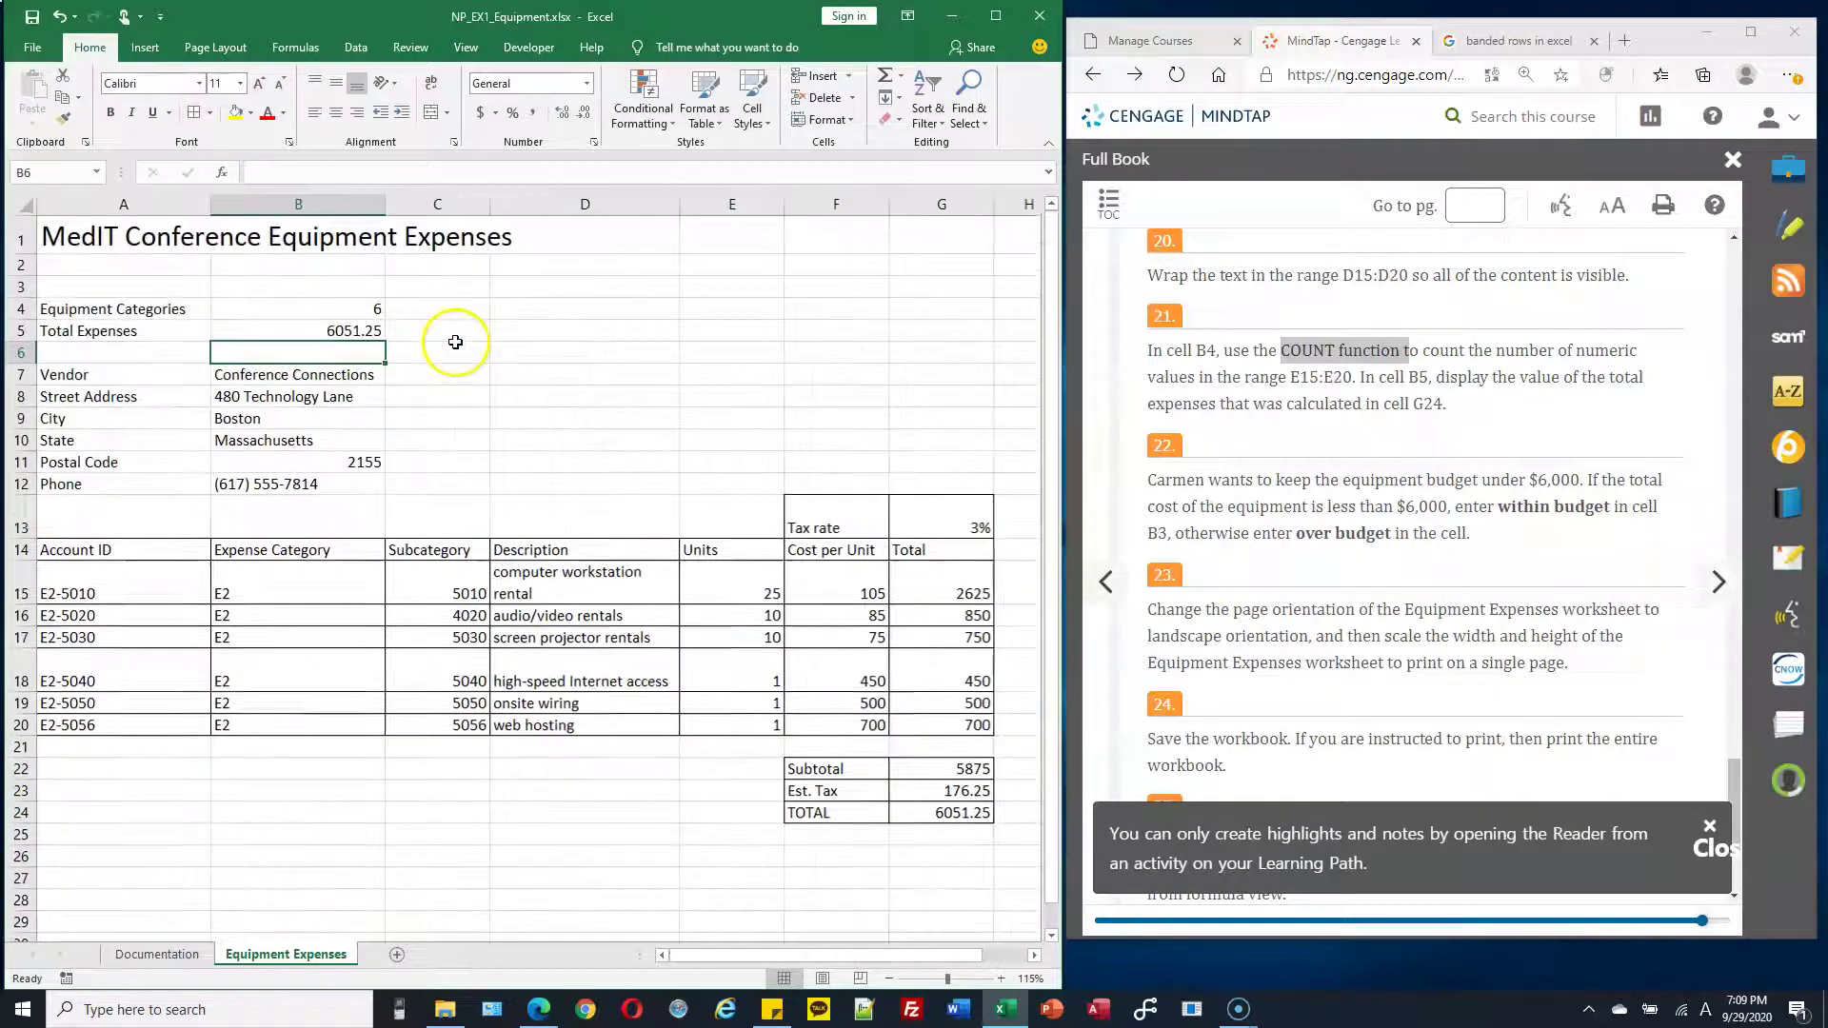
click(919, 817)
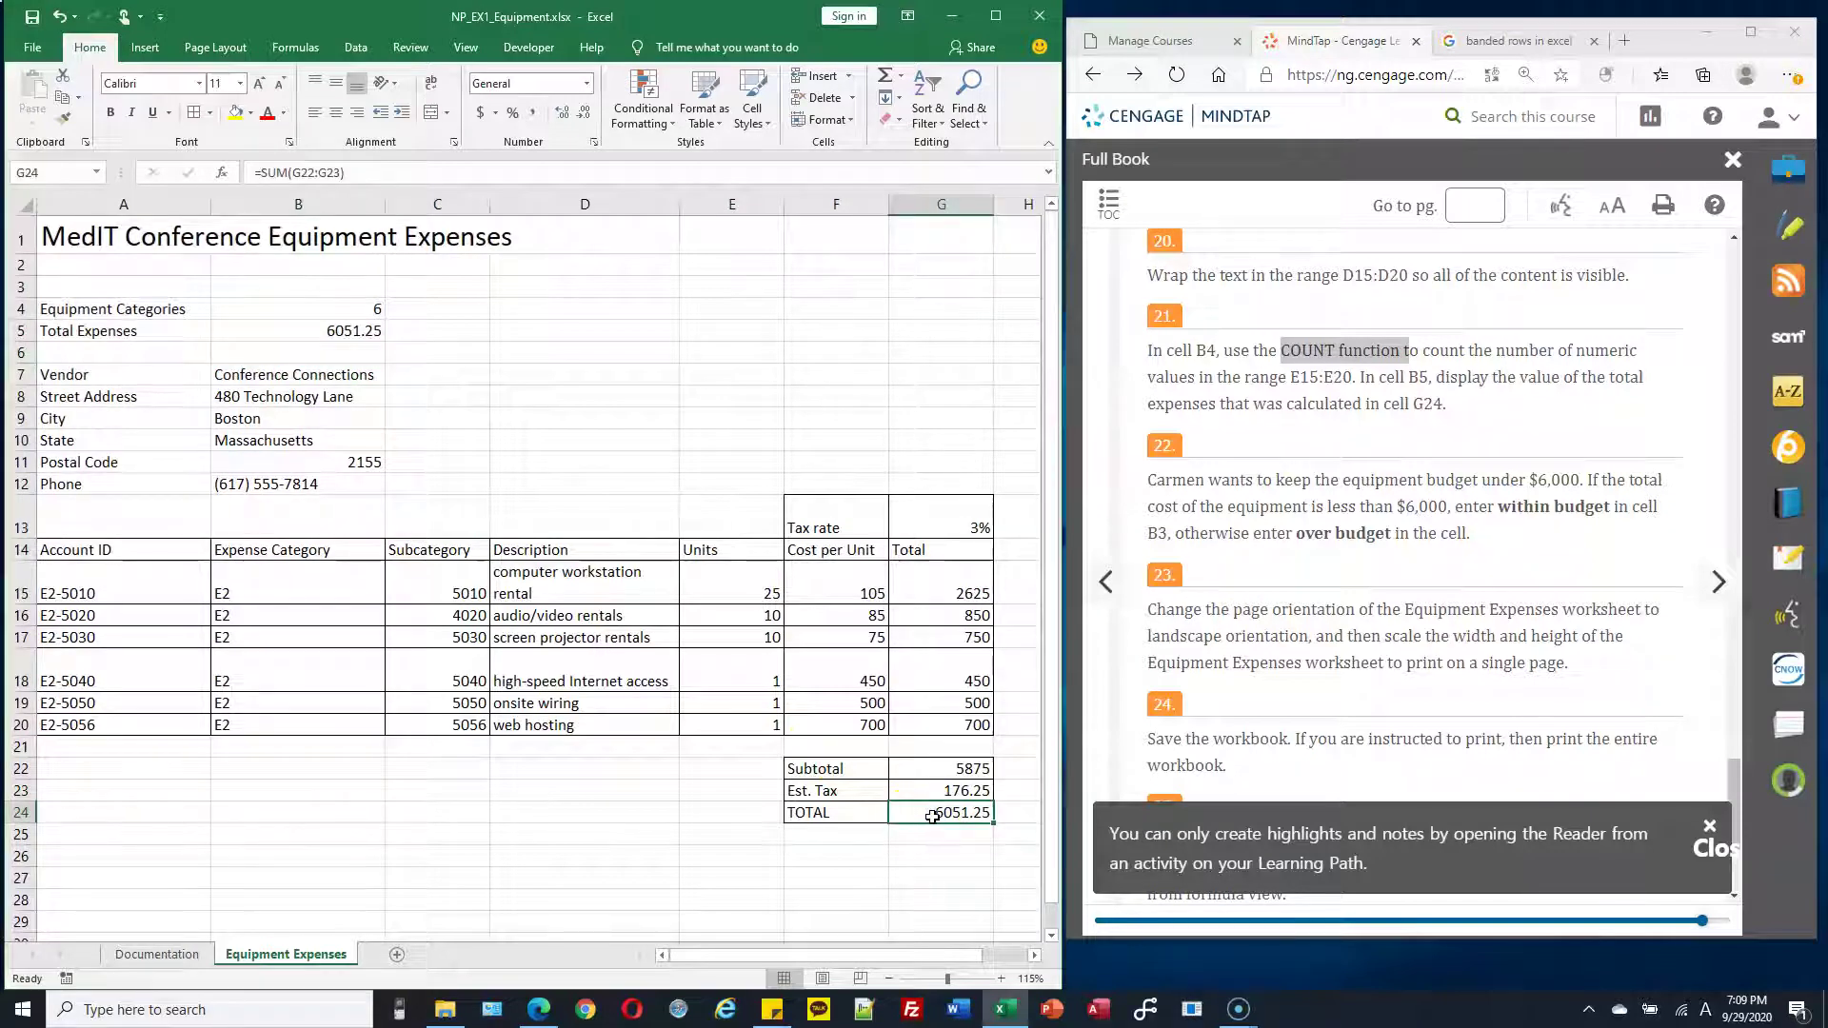
click(352, 330)
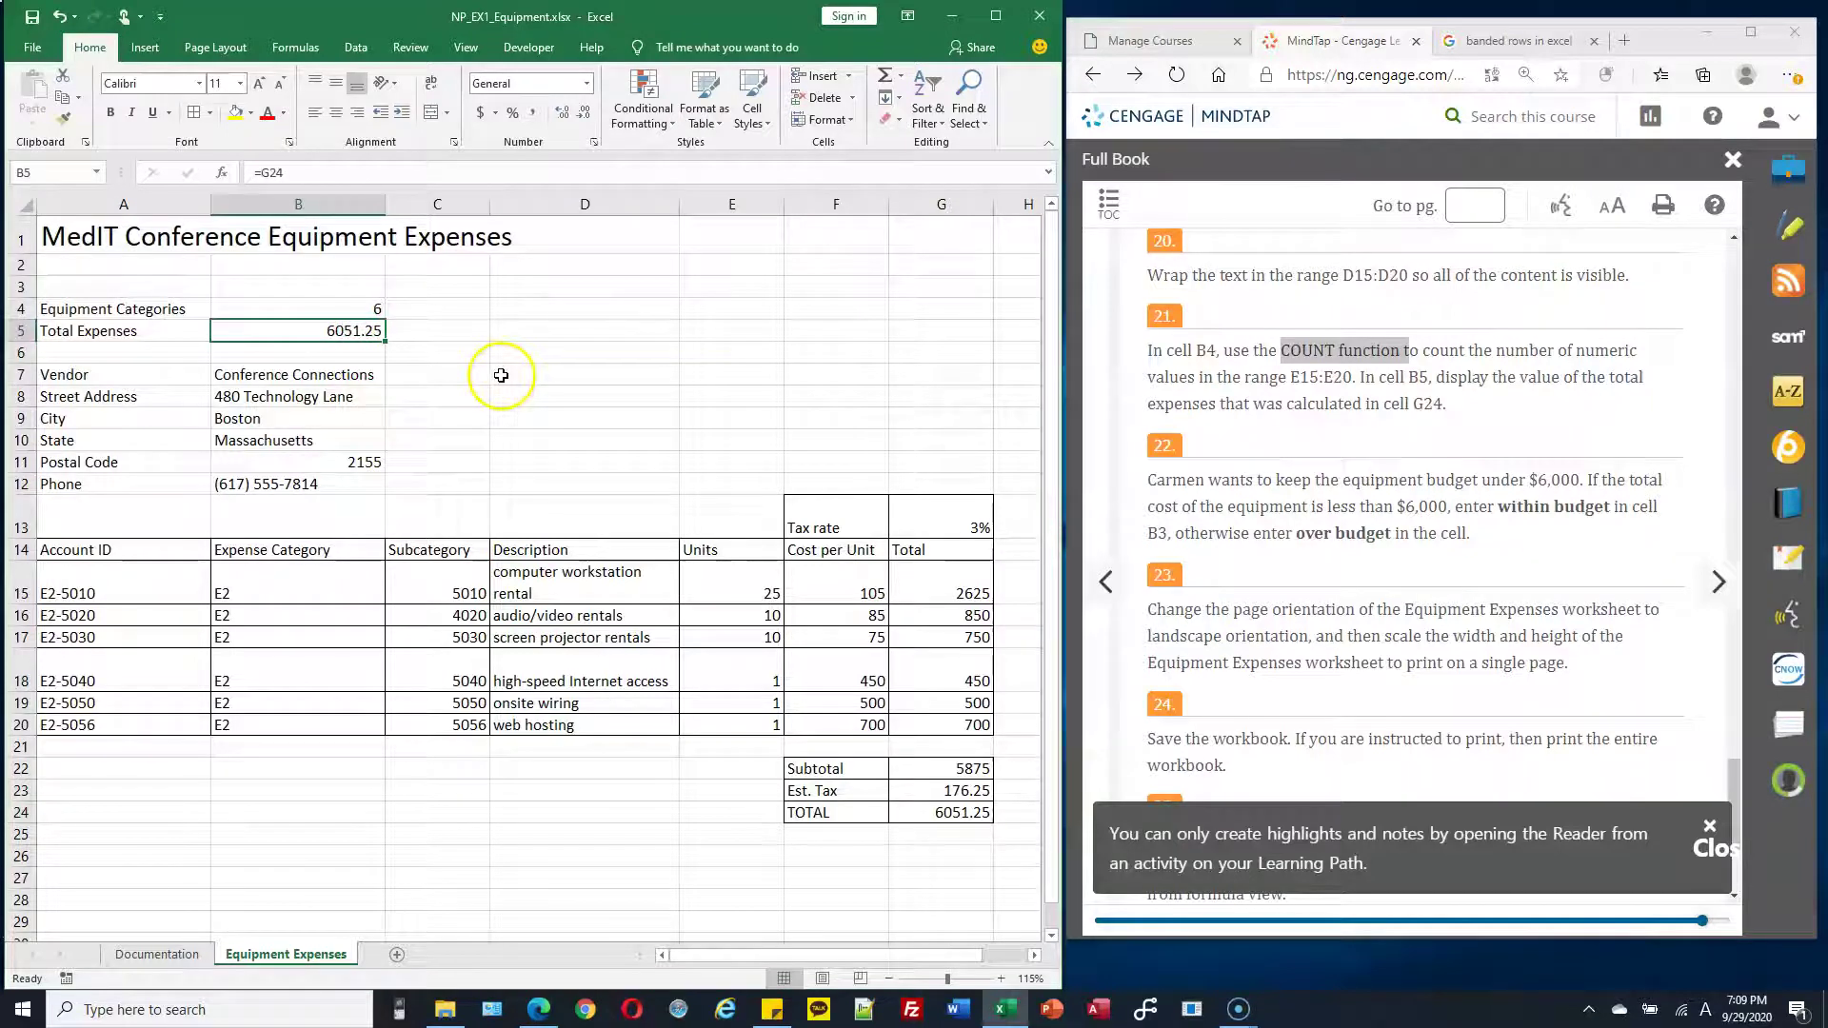
double_click(266, 174)
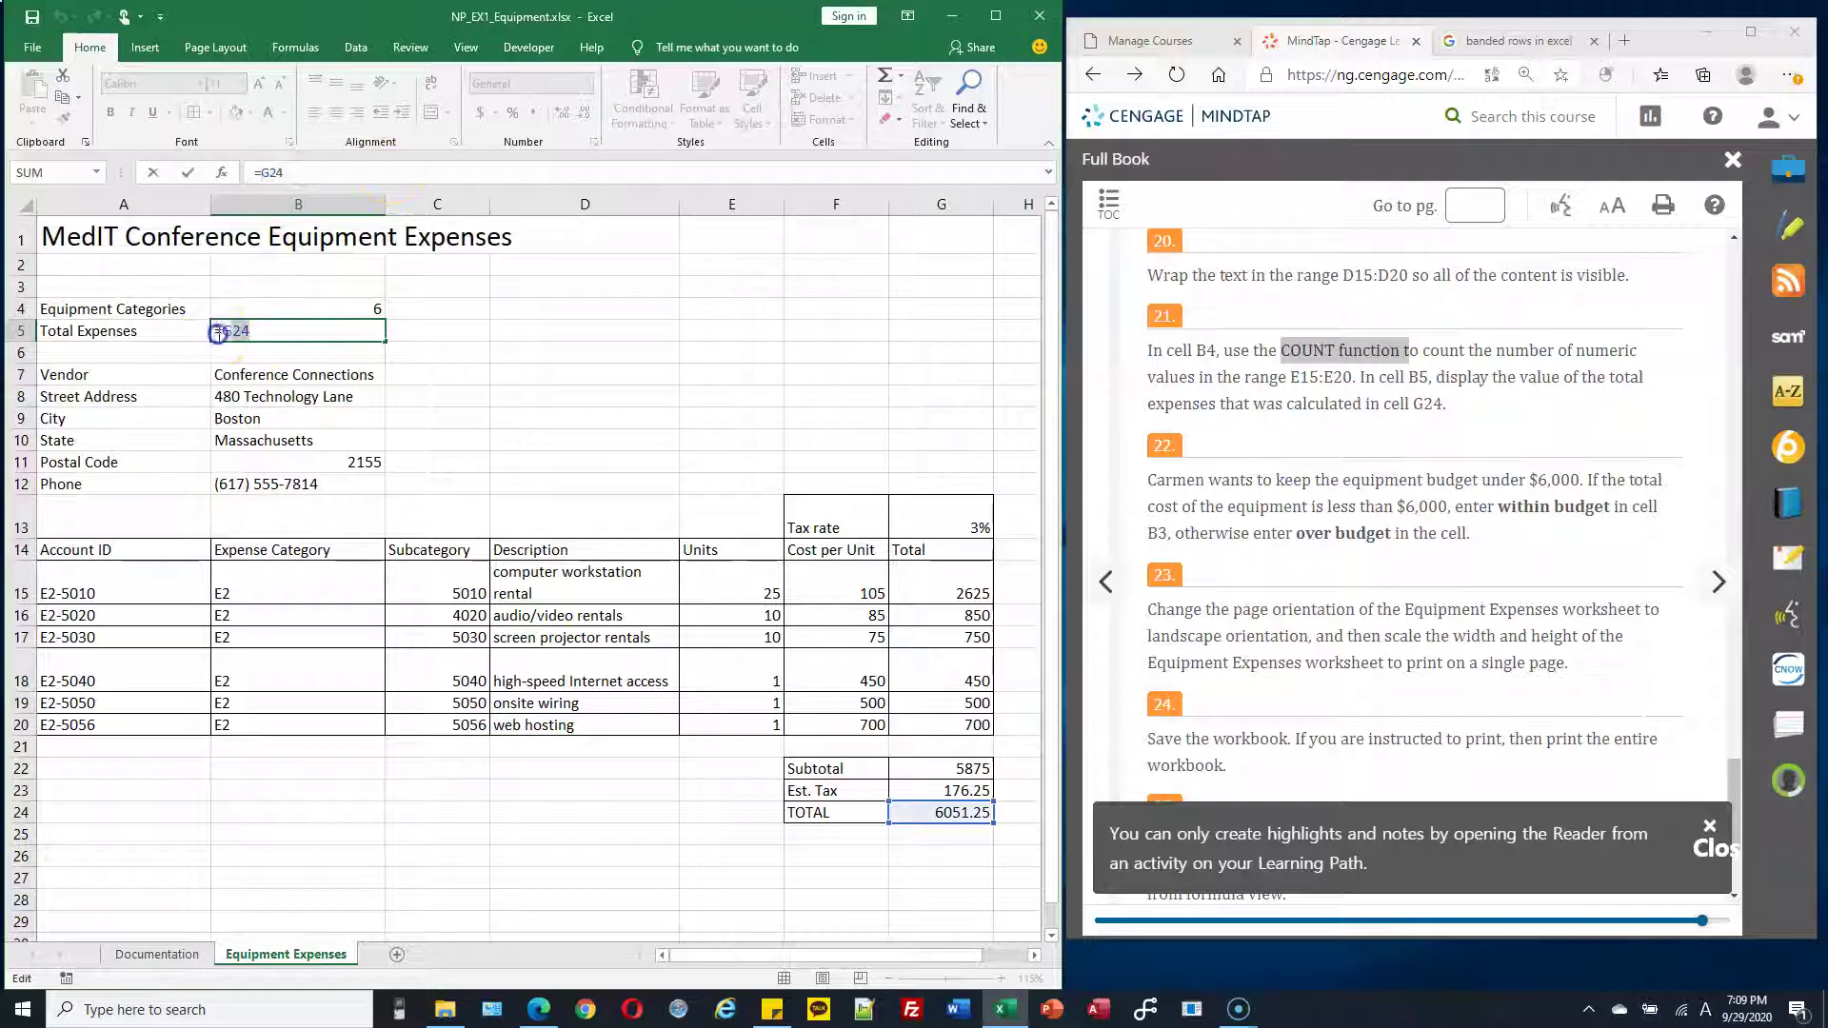
double_click(221, 331)
key(Return)
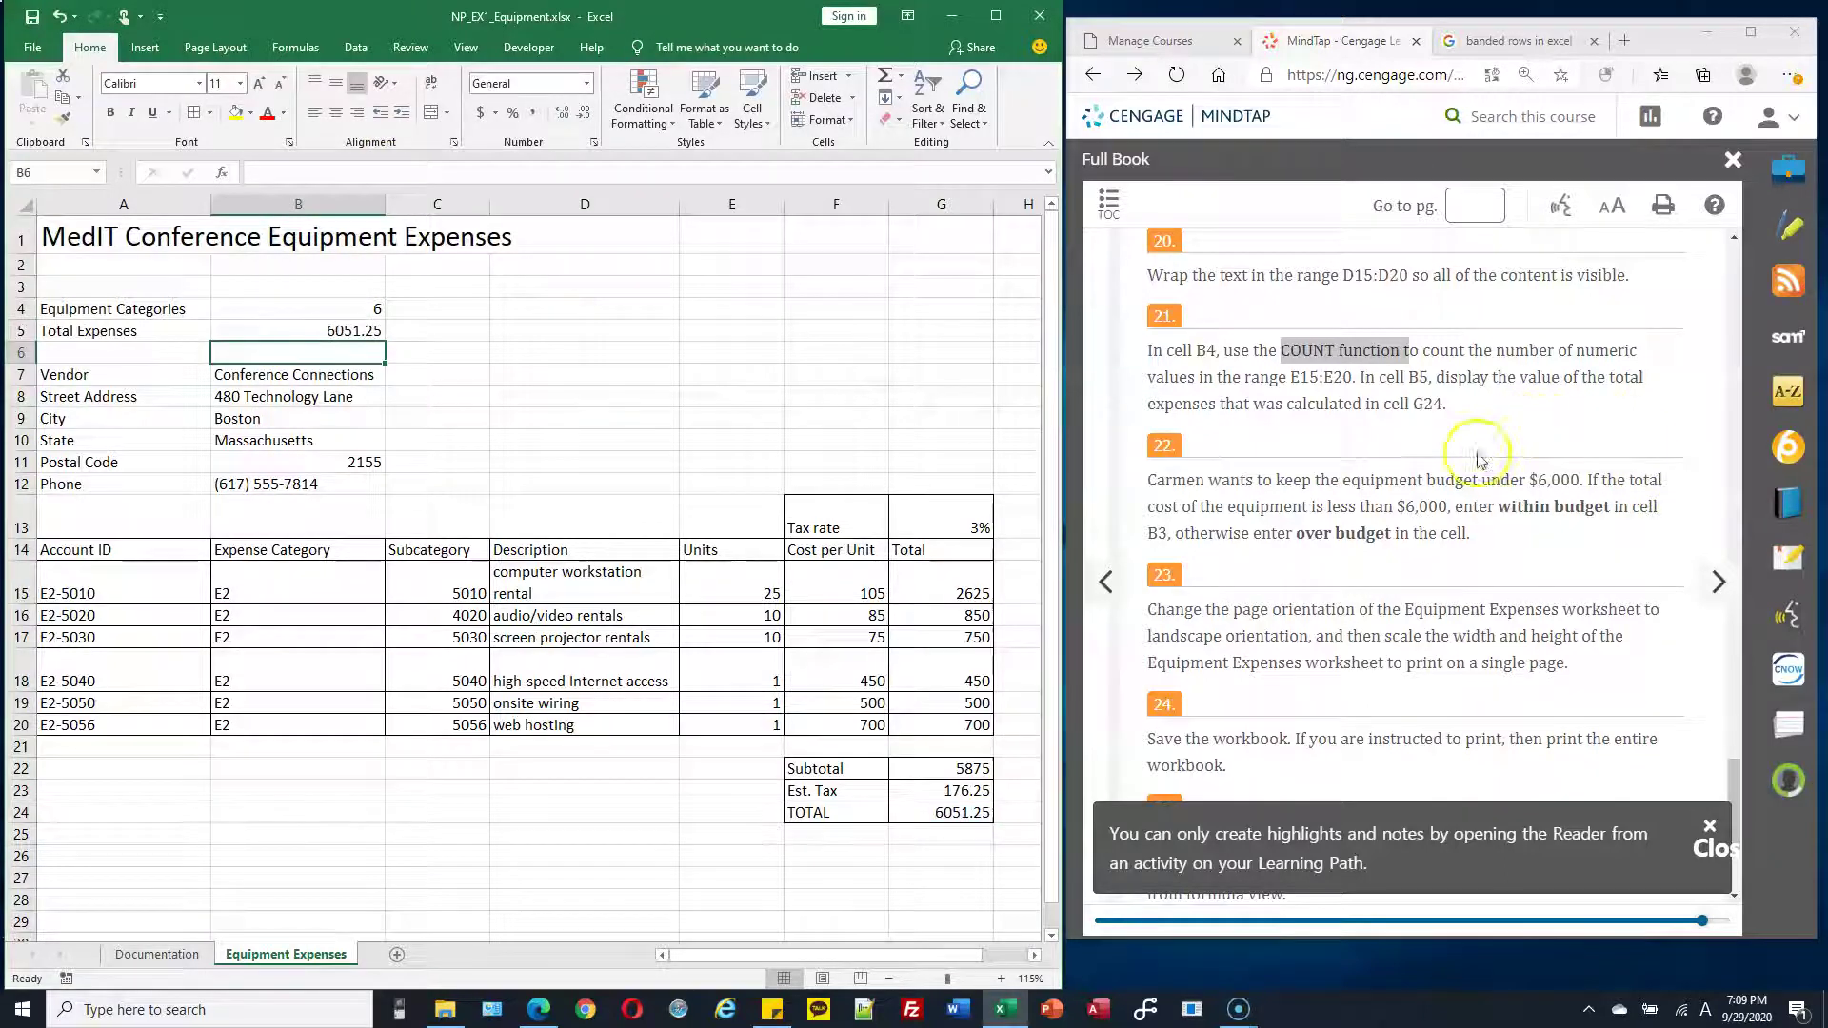
scroll(1322, 468, down, 1)
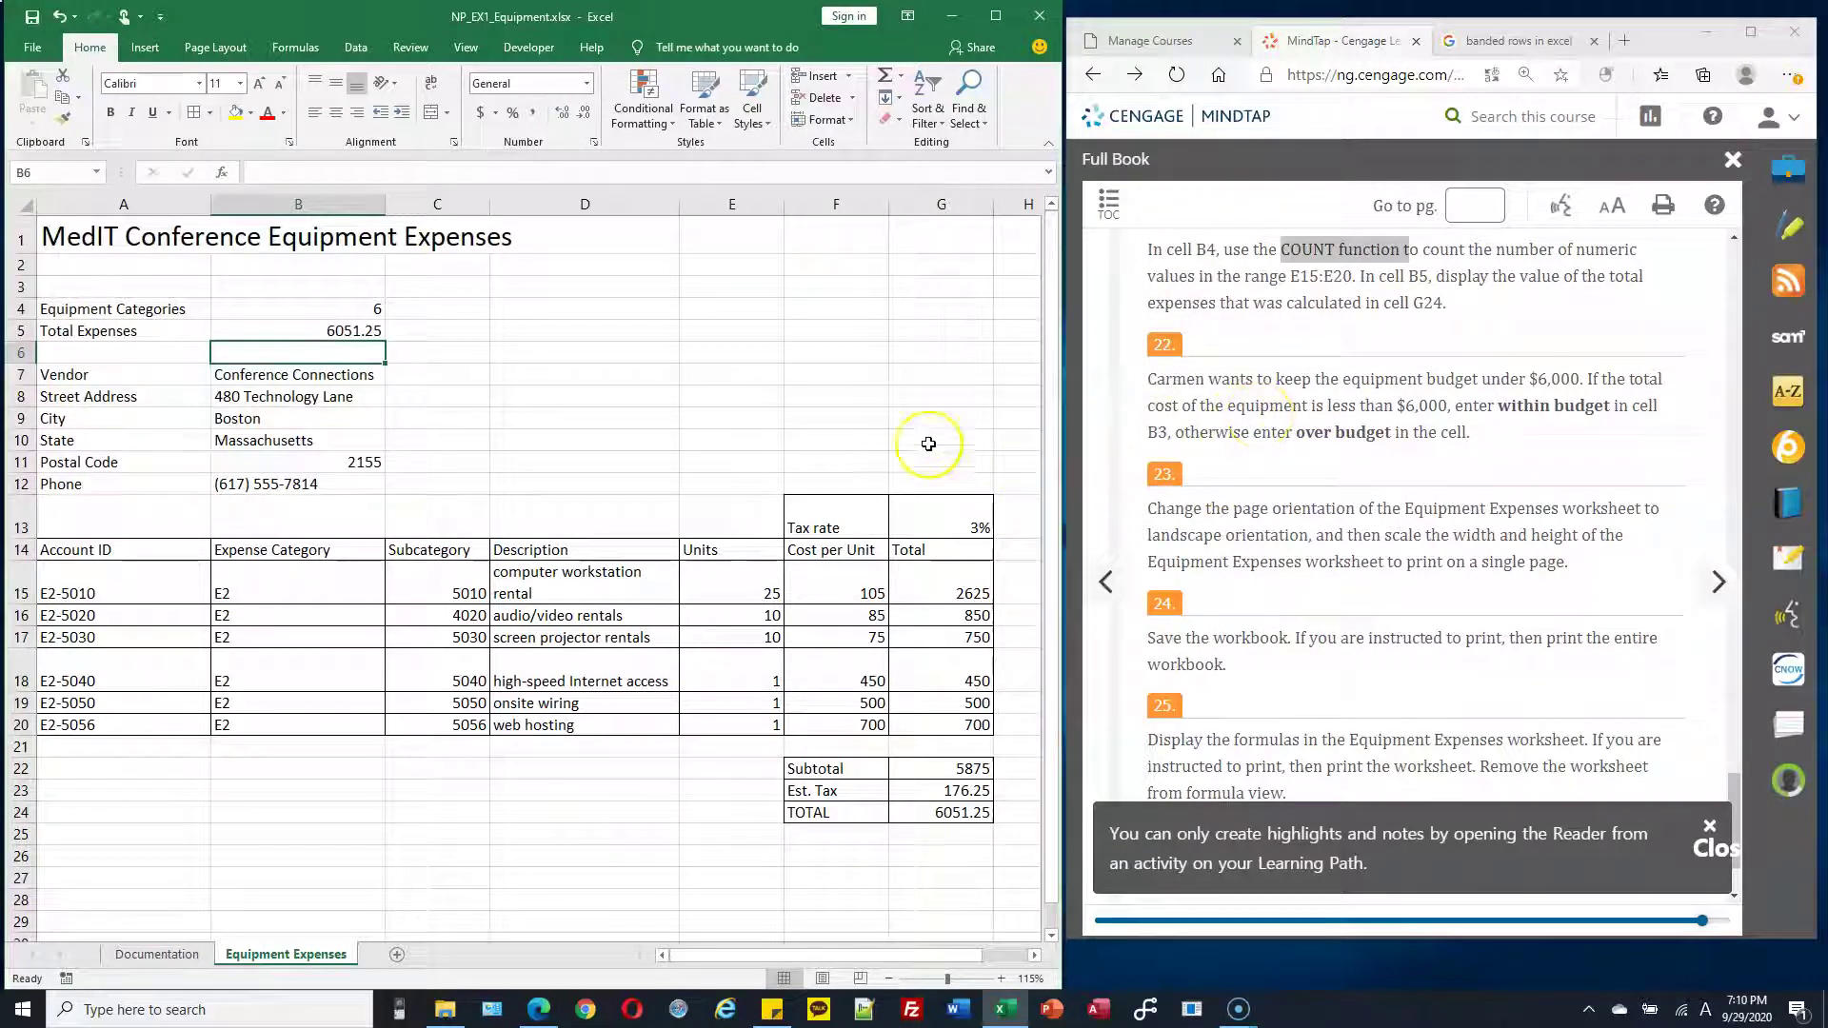
click(971, 817)
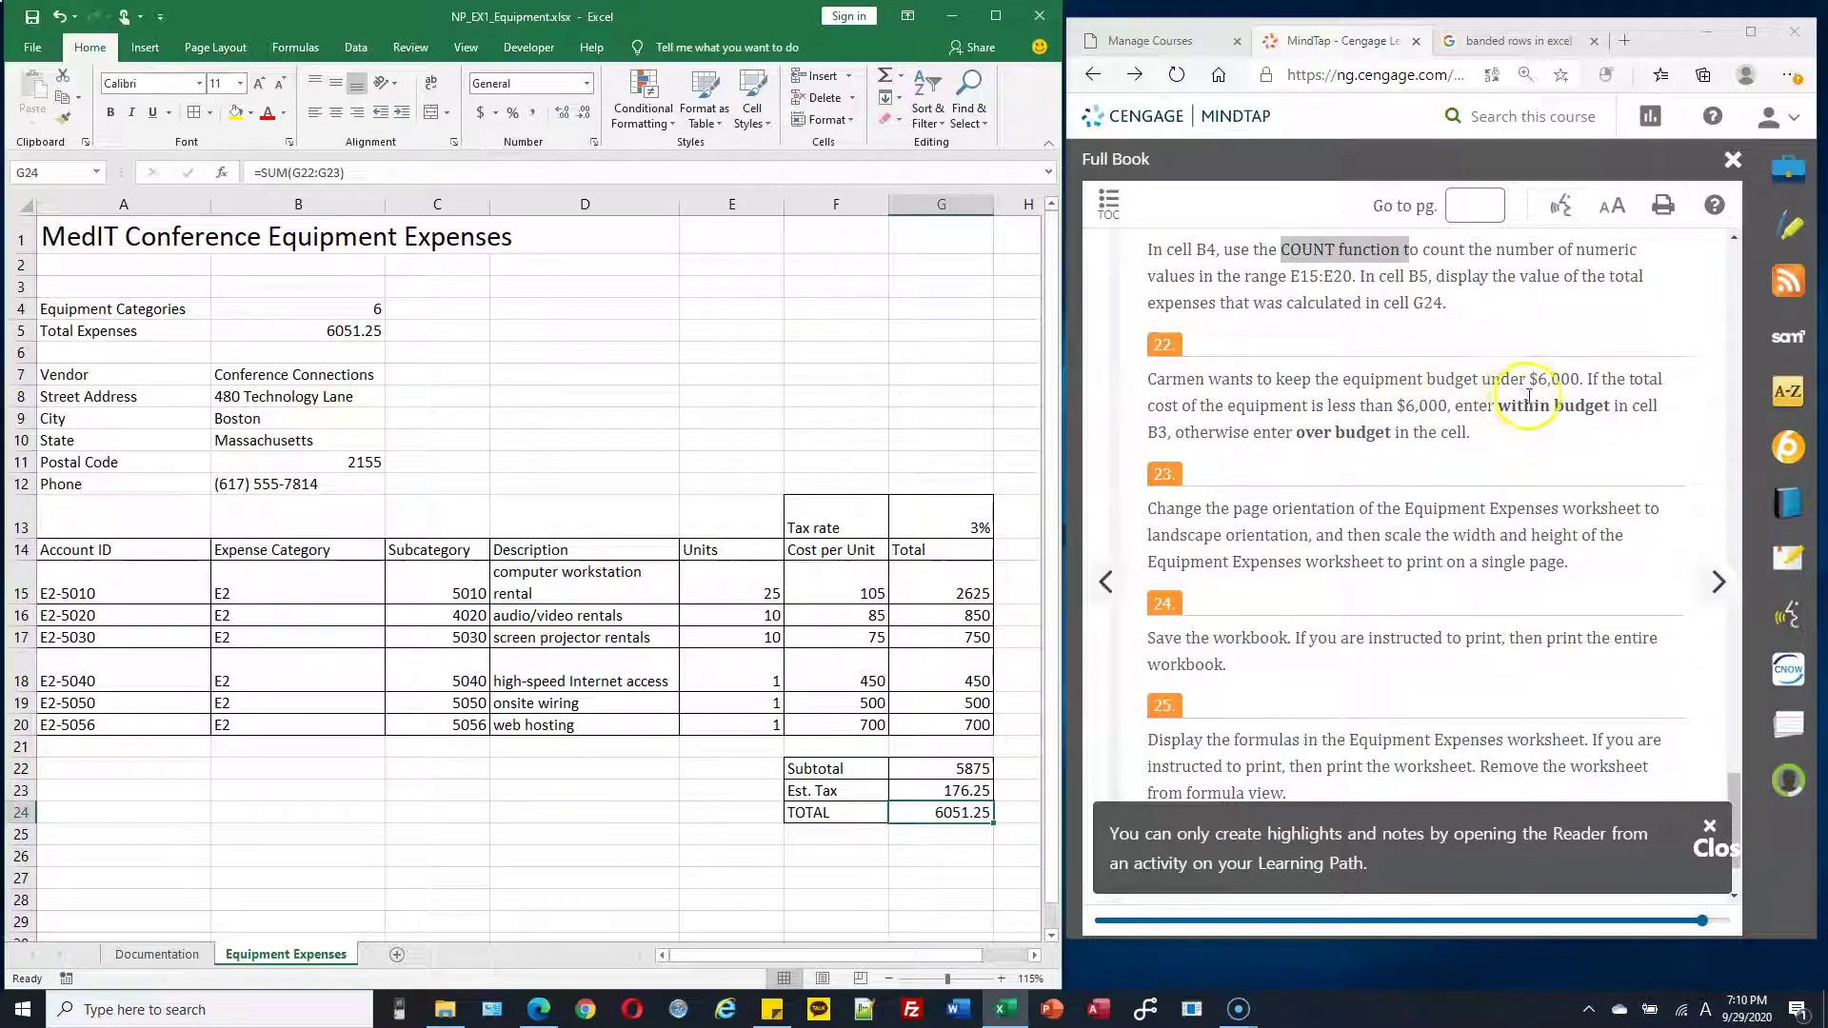
drag(1520, 379, 1612, 407)
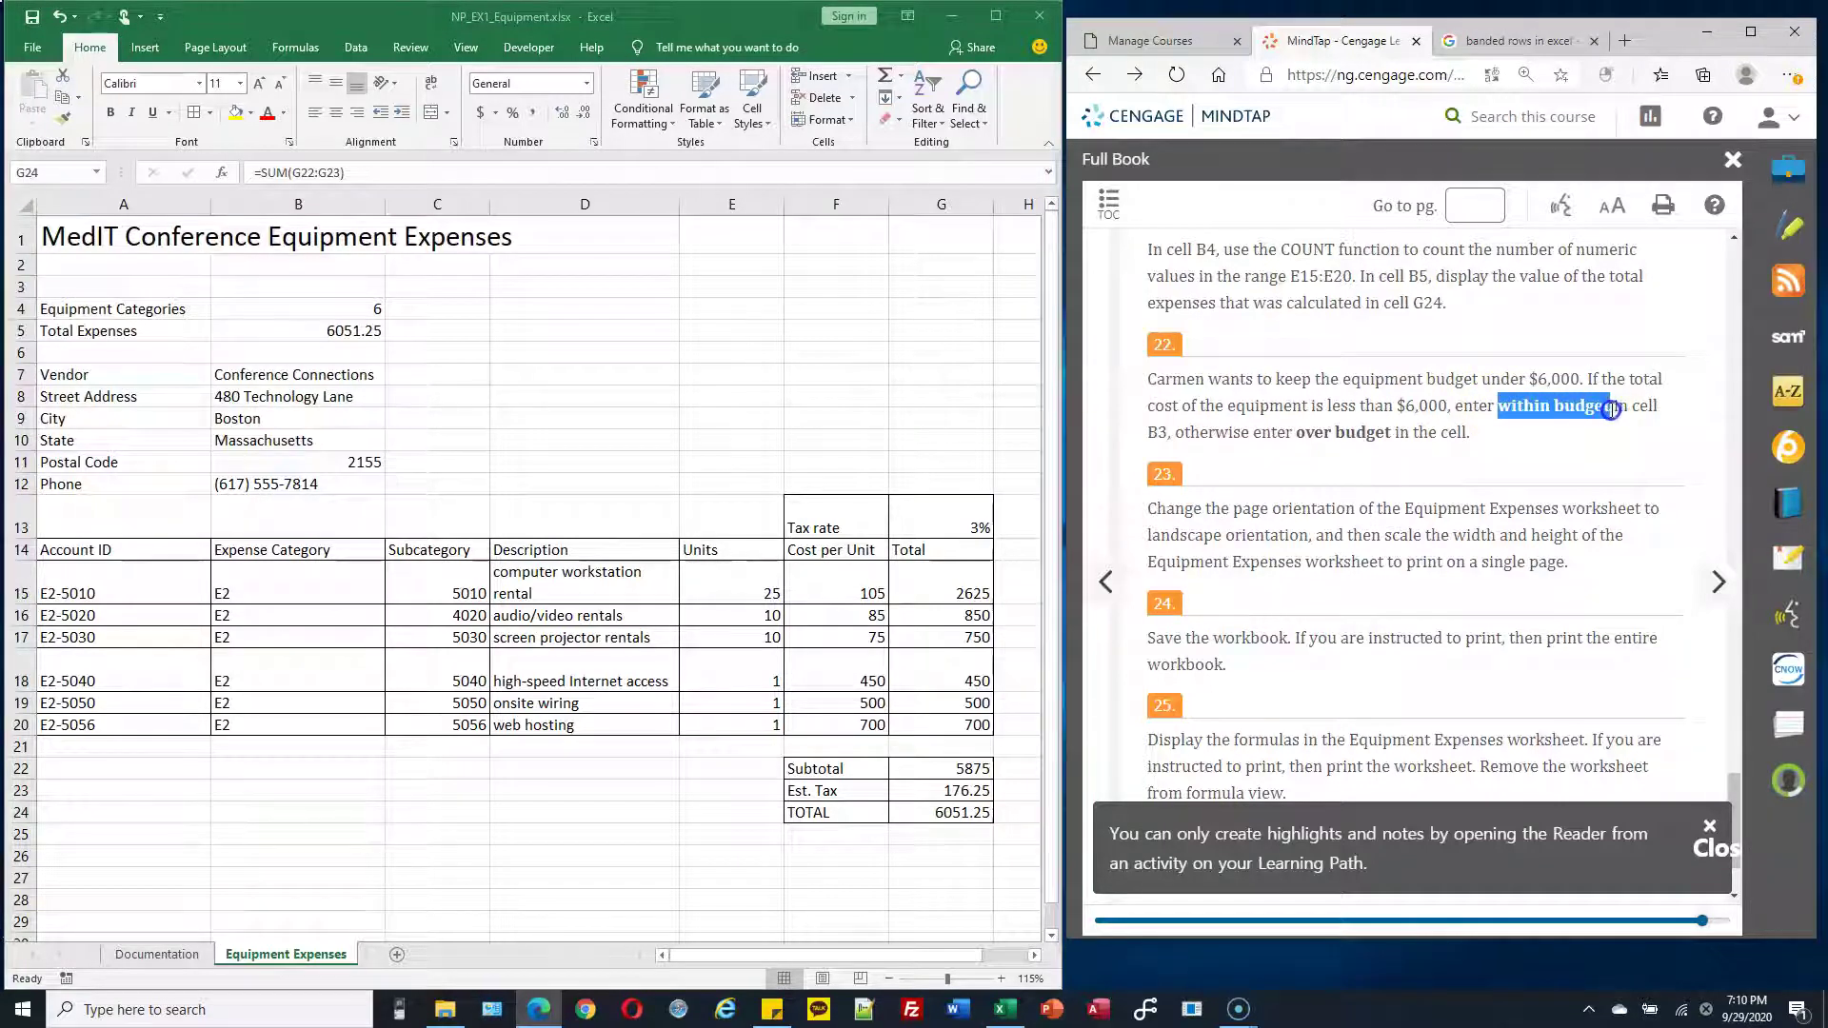
key(alt+Tab)
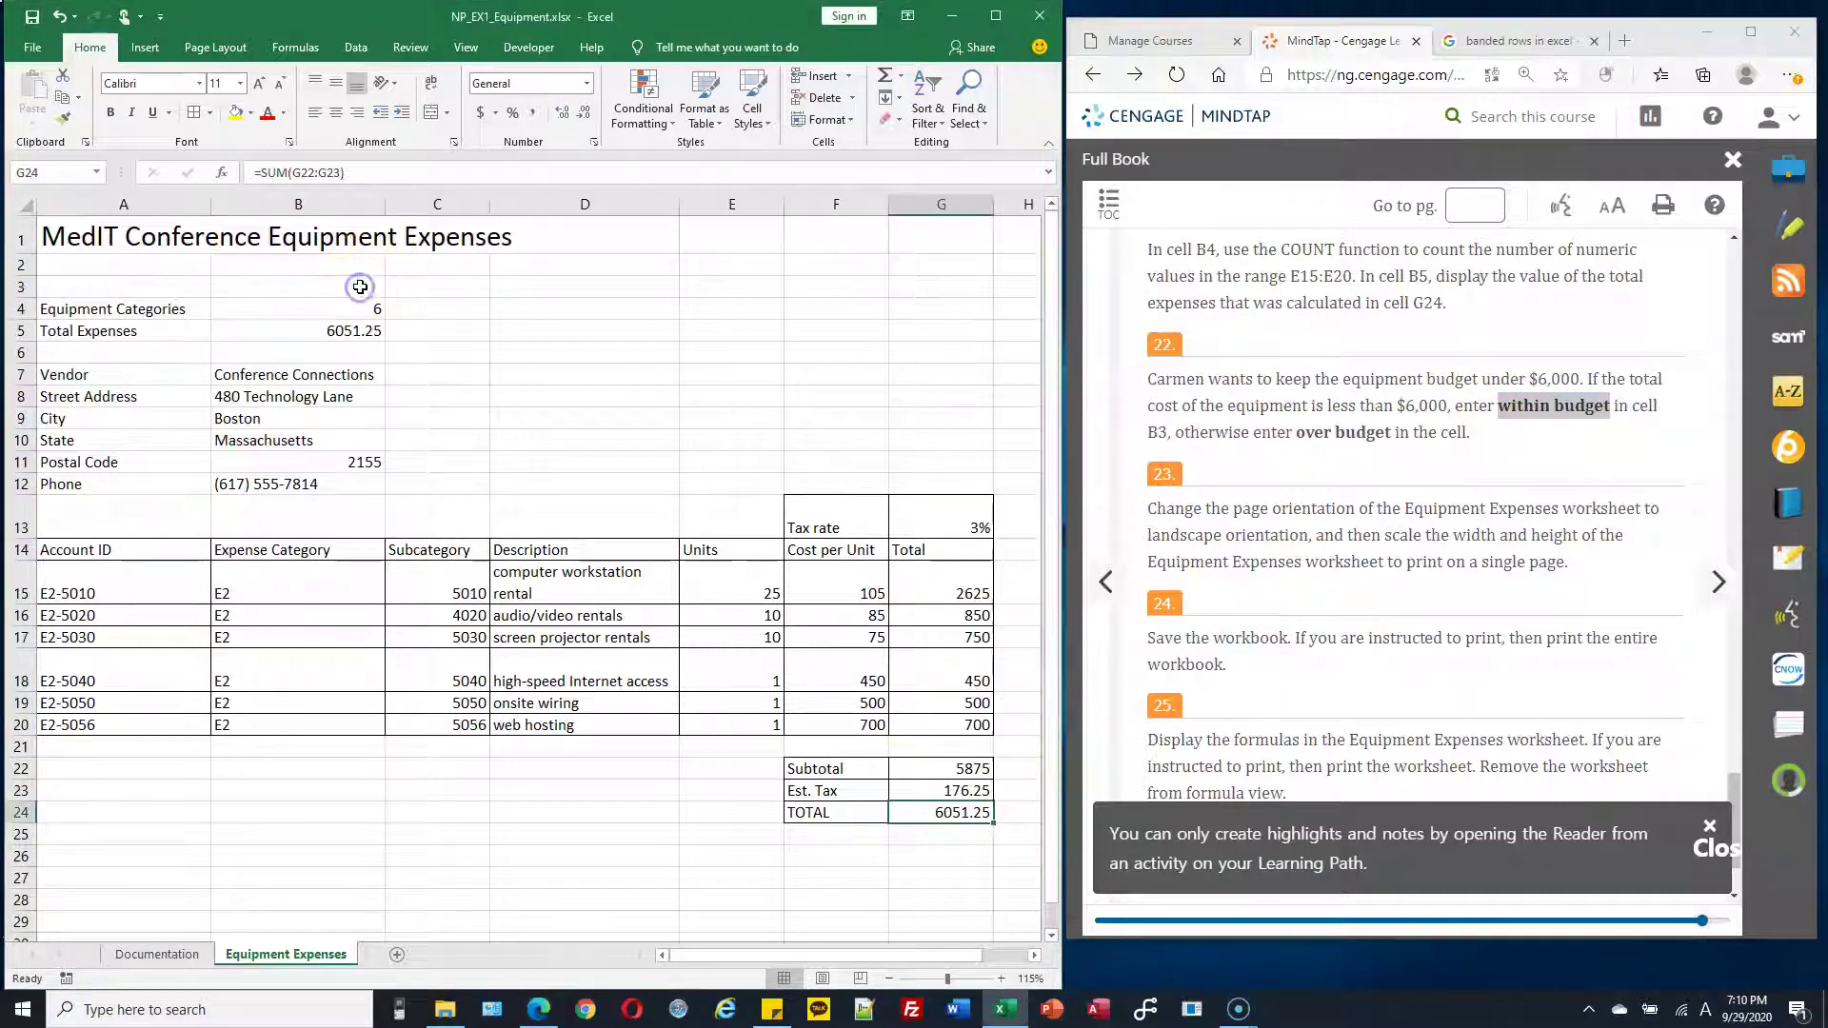
key(F2)
key(Home)
text(=)
click(358, 291)
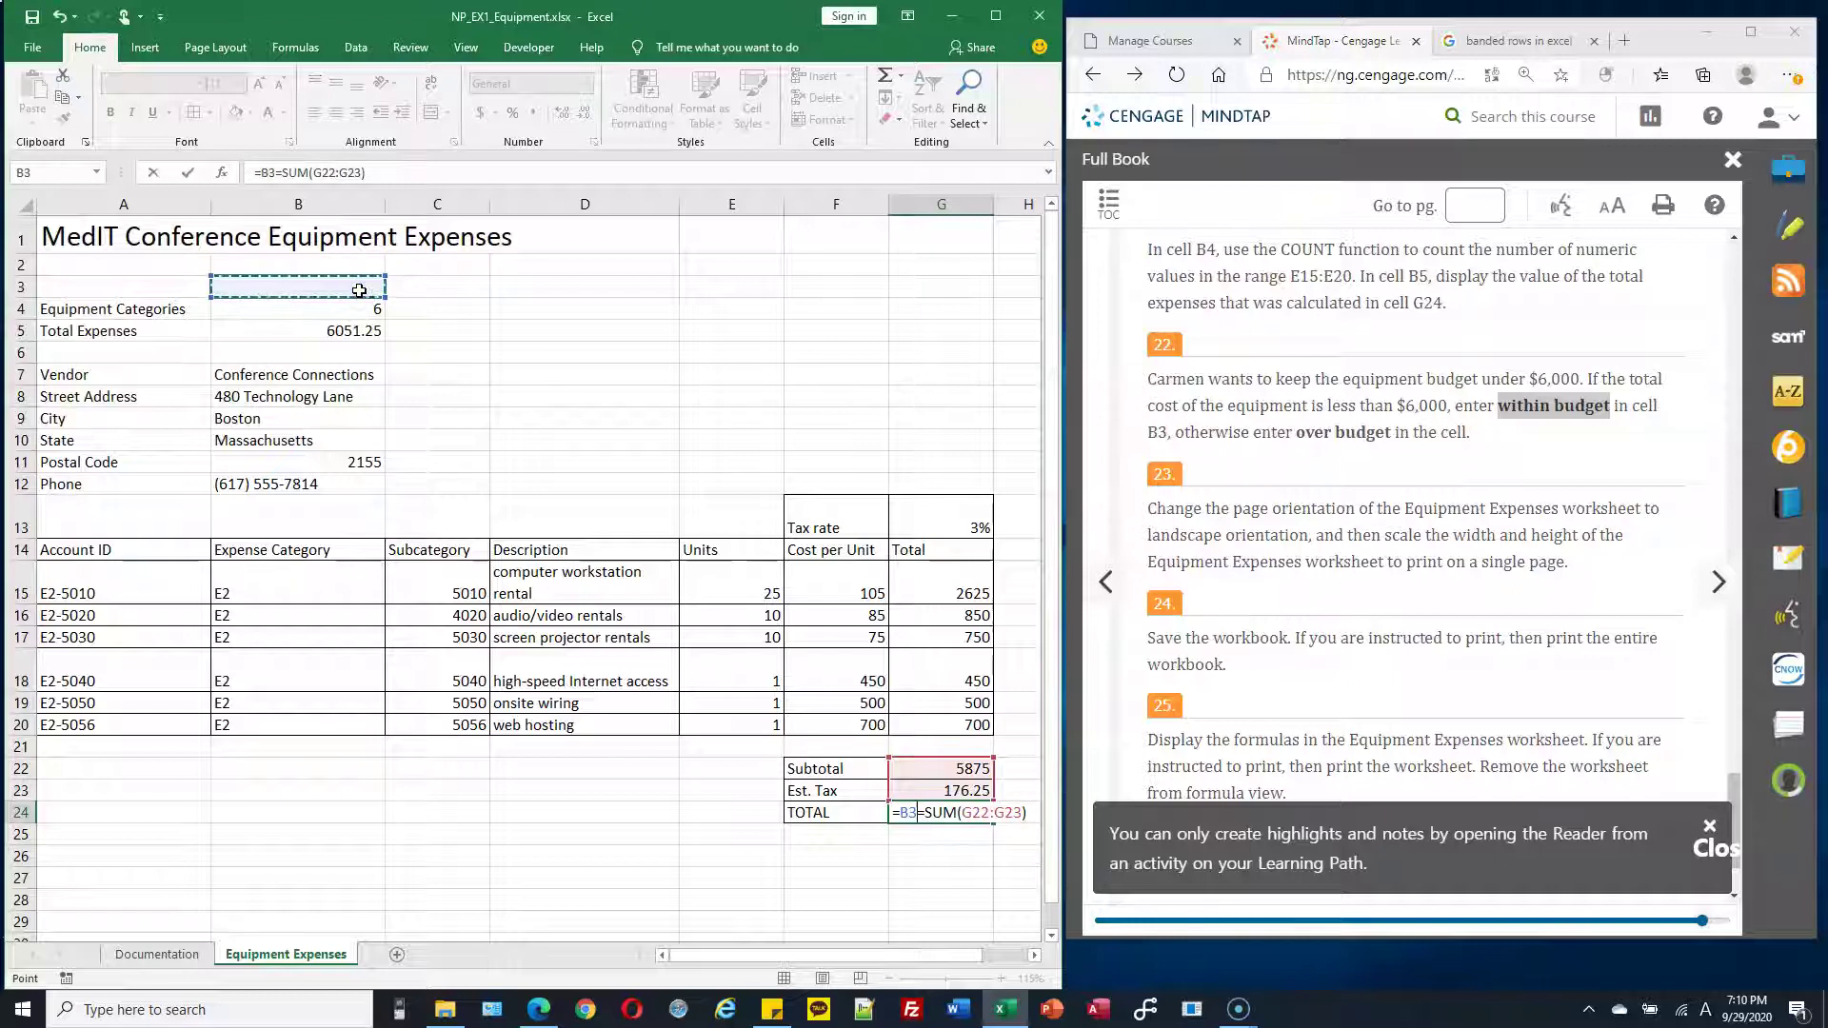
key(Escape)
click(359, 291)
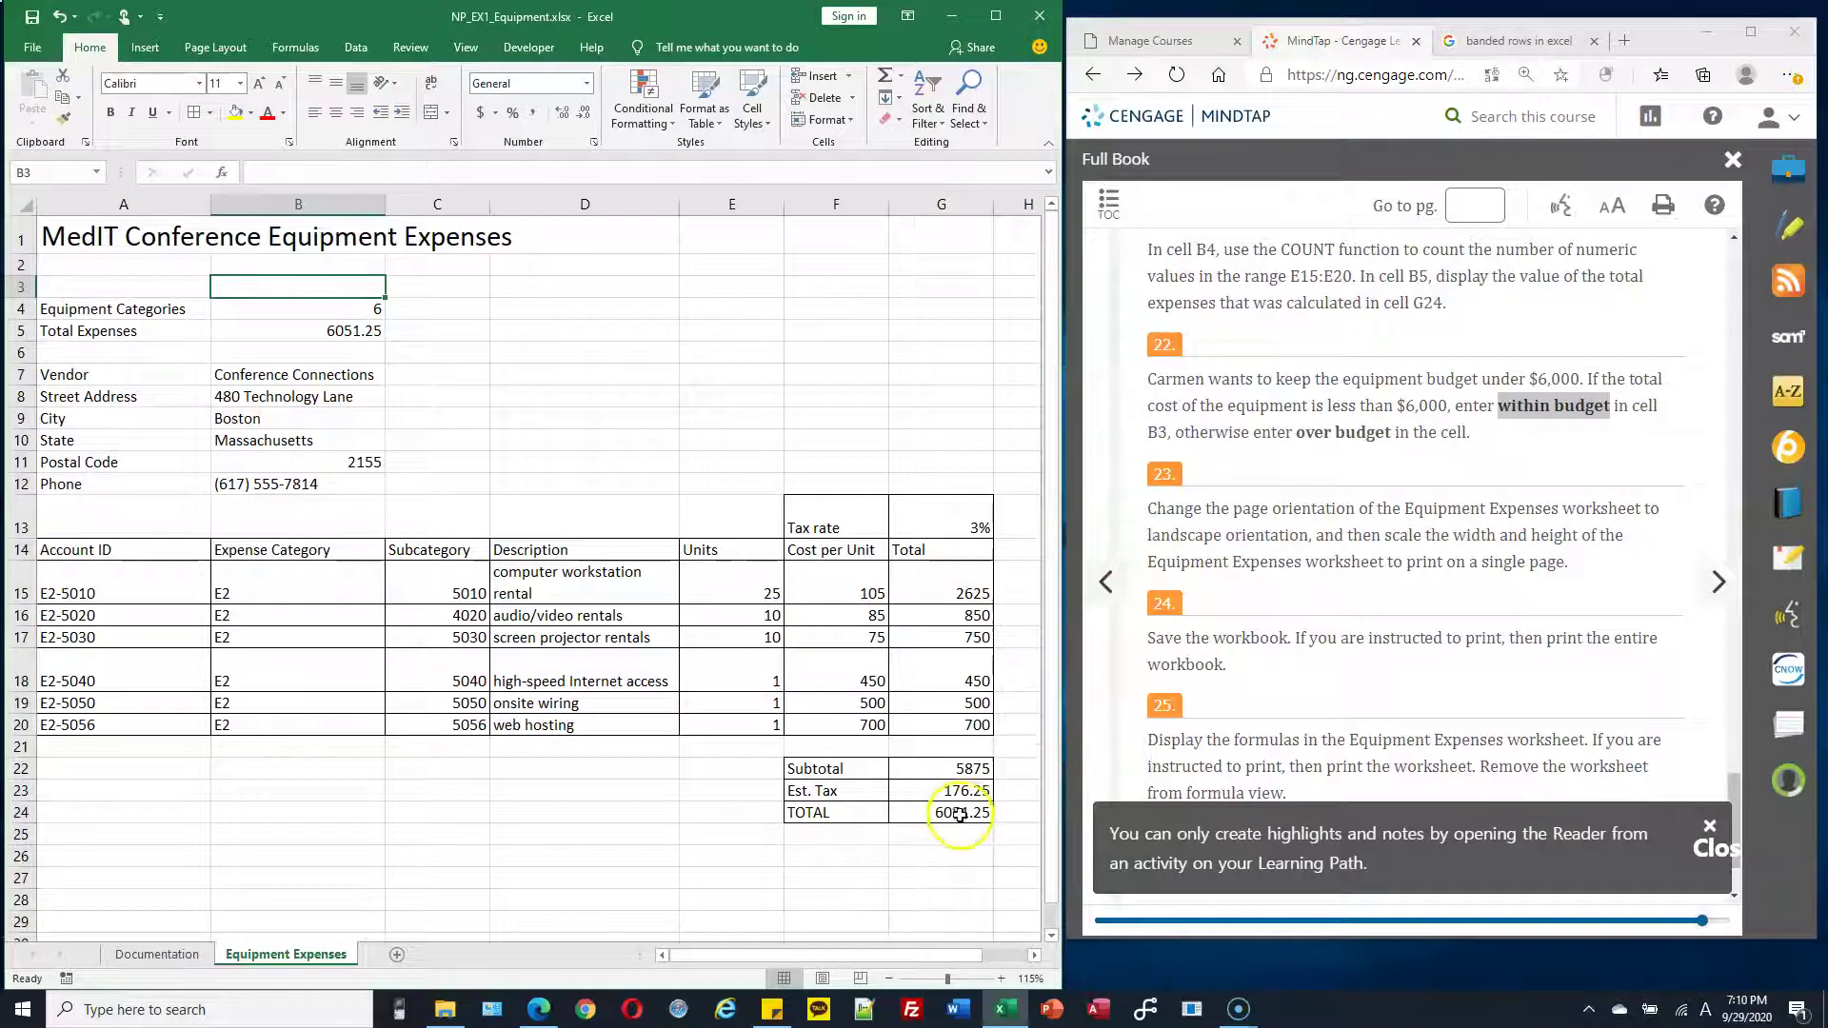
click(1284, 461)
drag(1293, 433, 1396, 432)
click(346, 284)
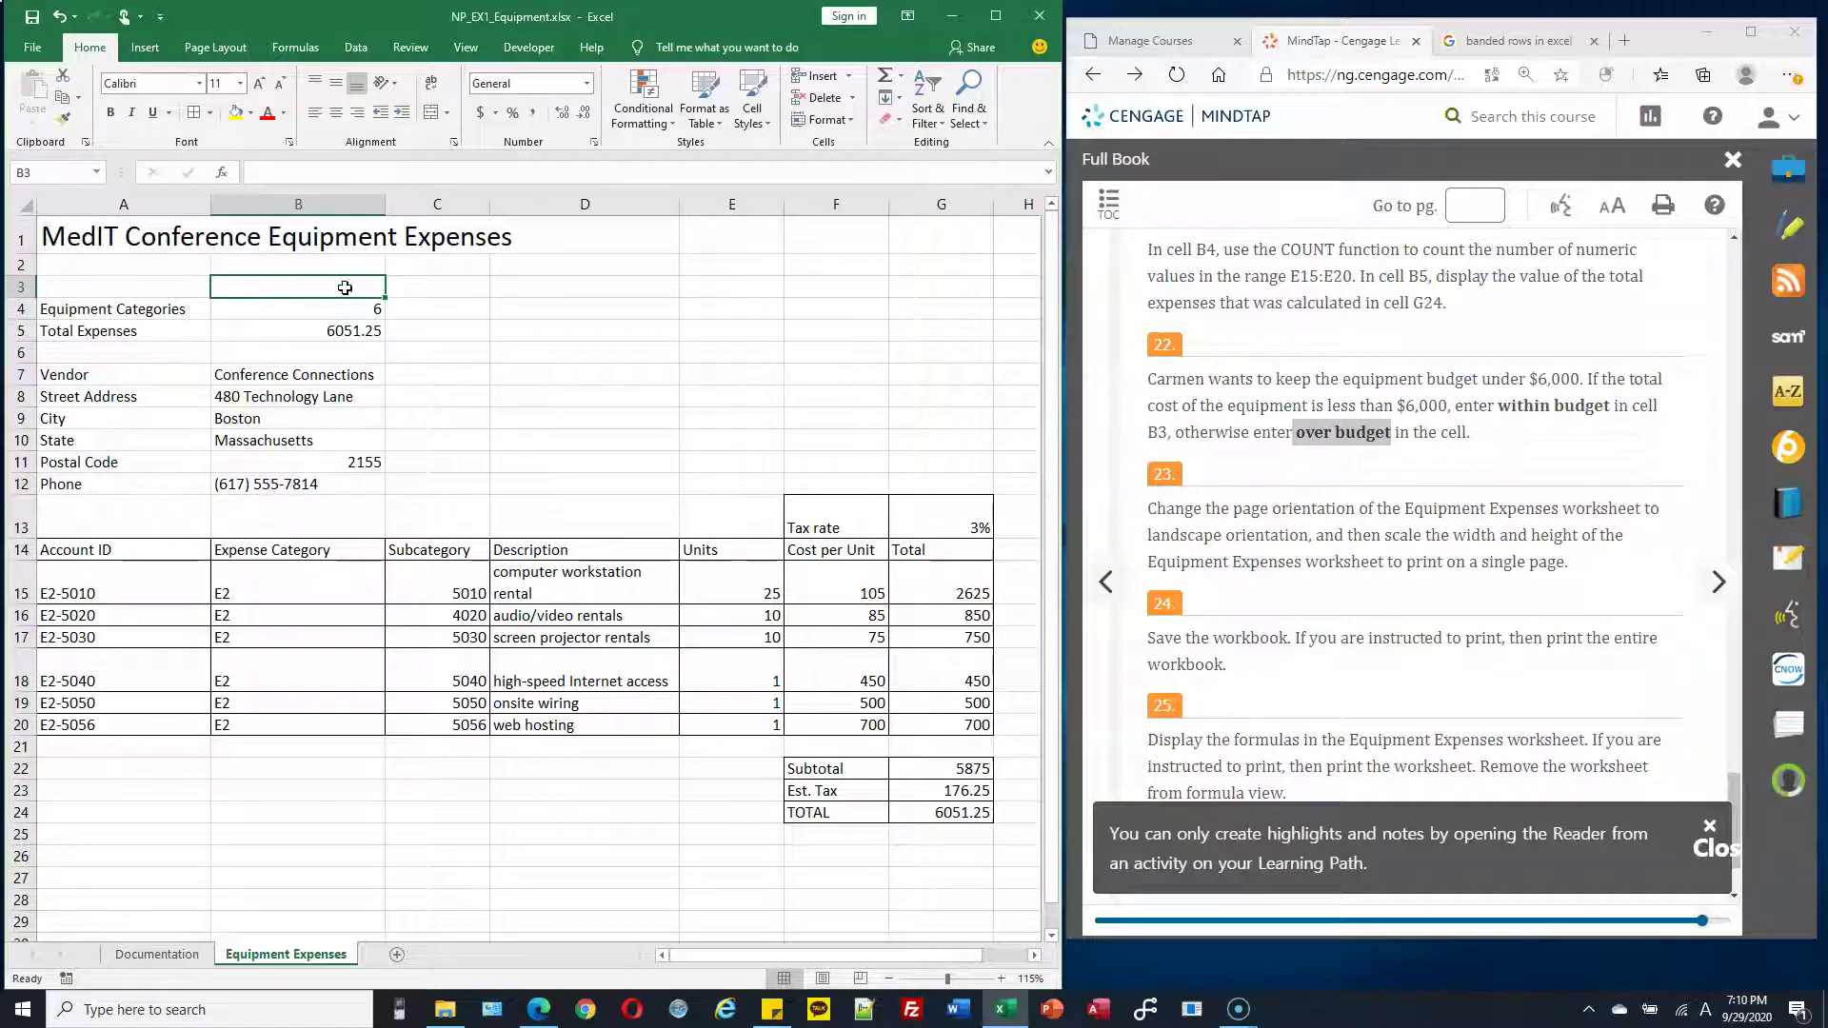
scroll(347, 291, up, 1)
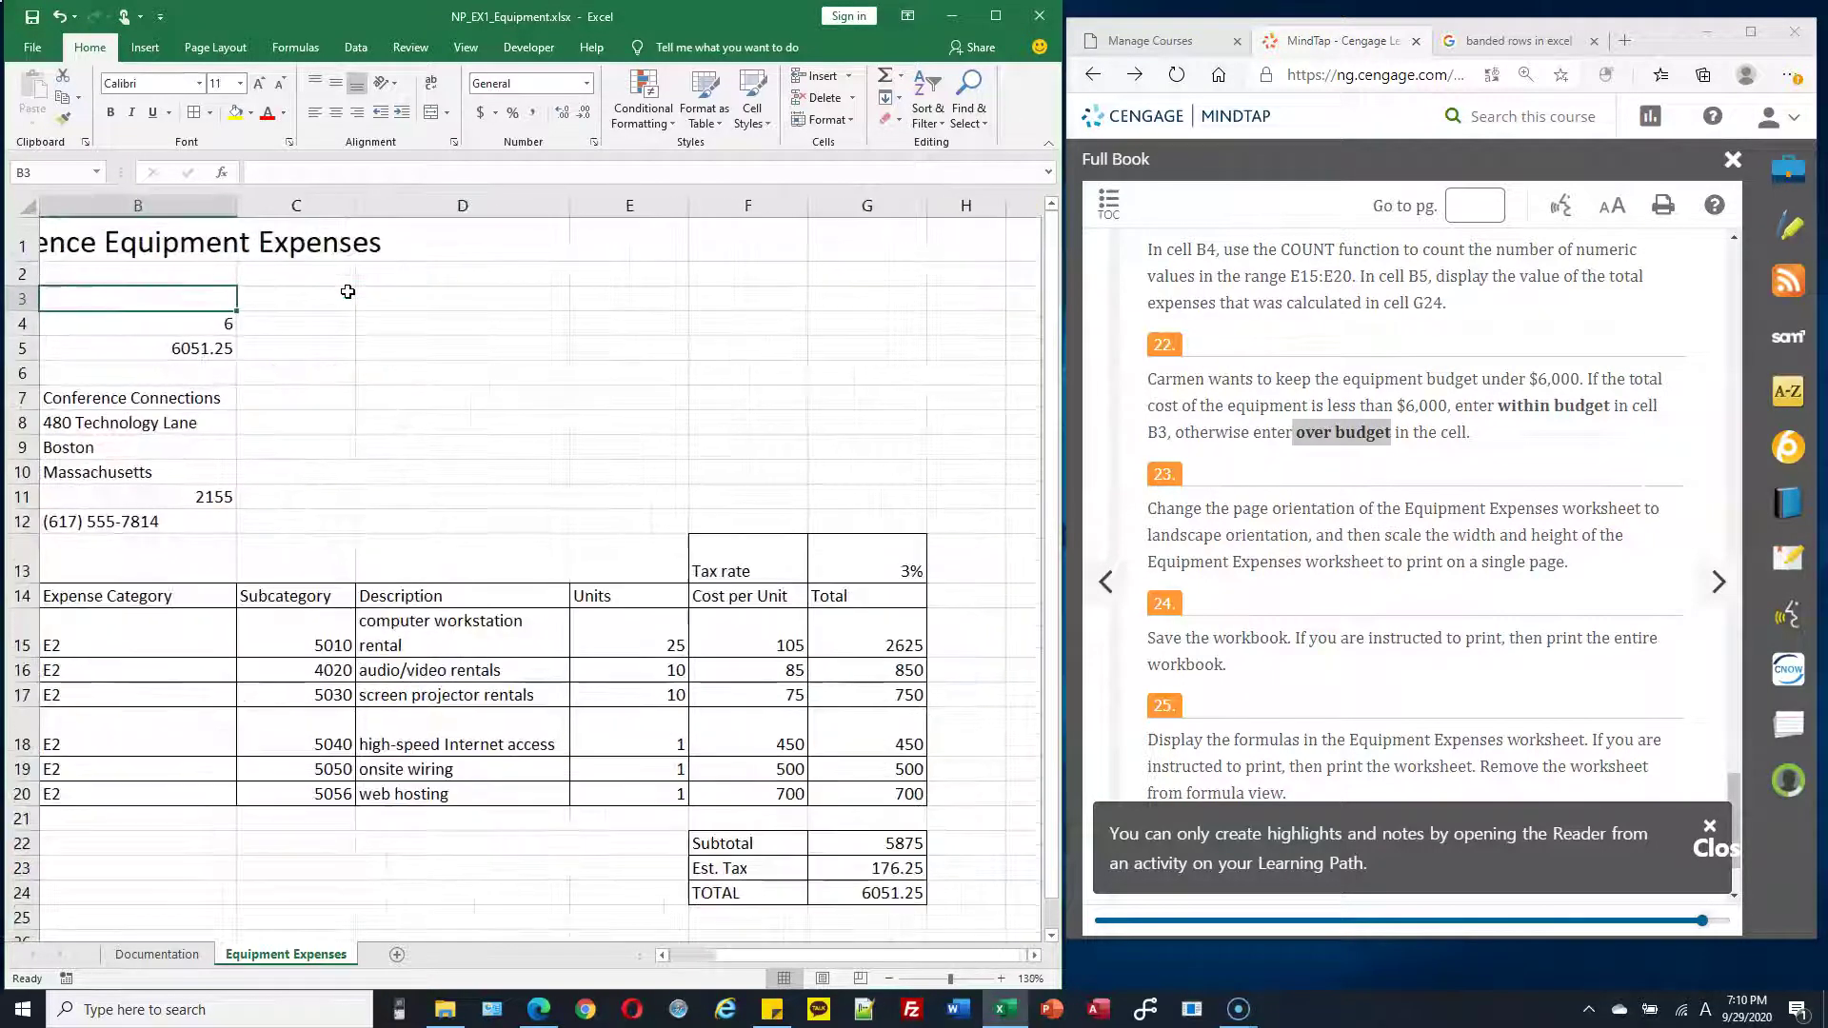
drag(802, 955, 758, 955)
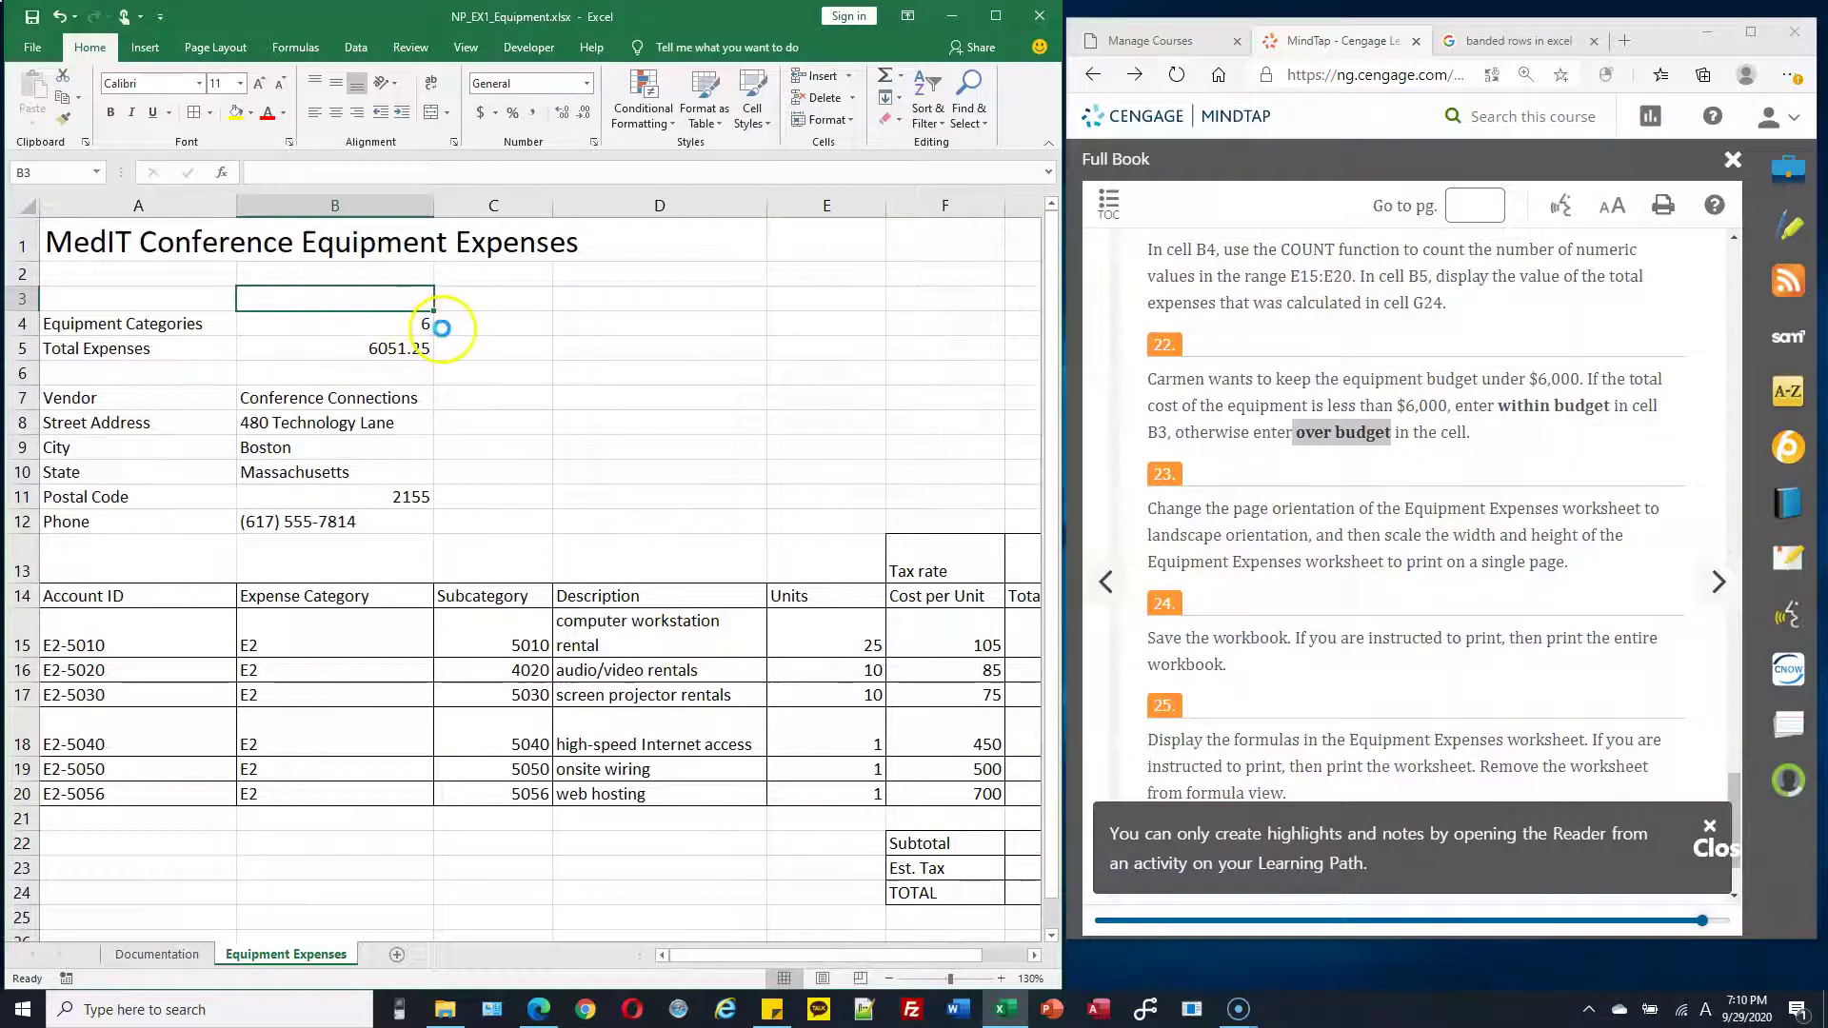
scroll(502, 326, up, 2)
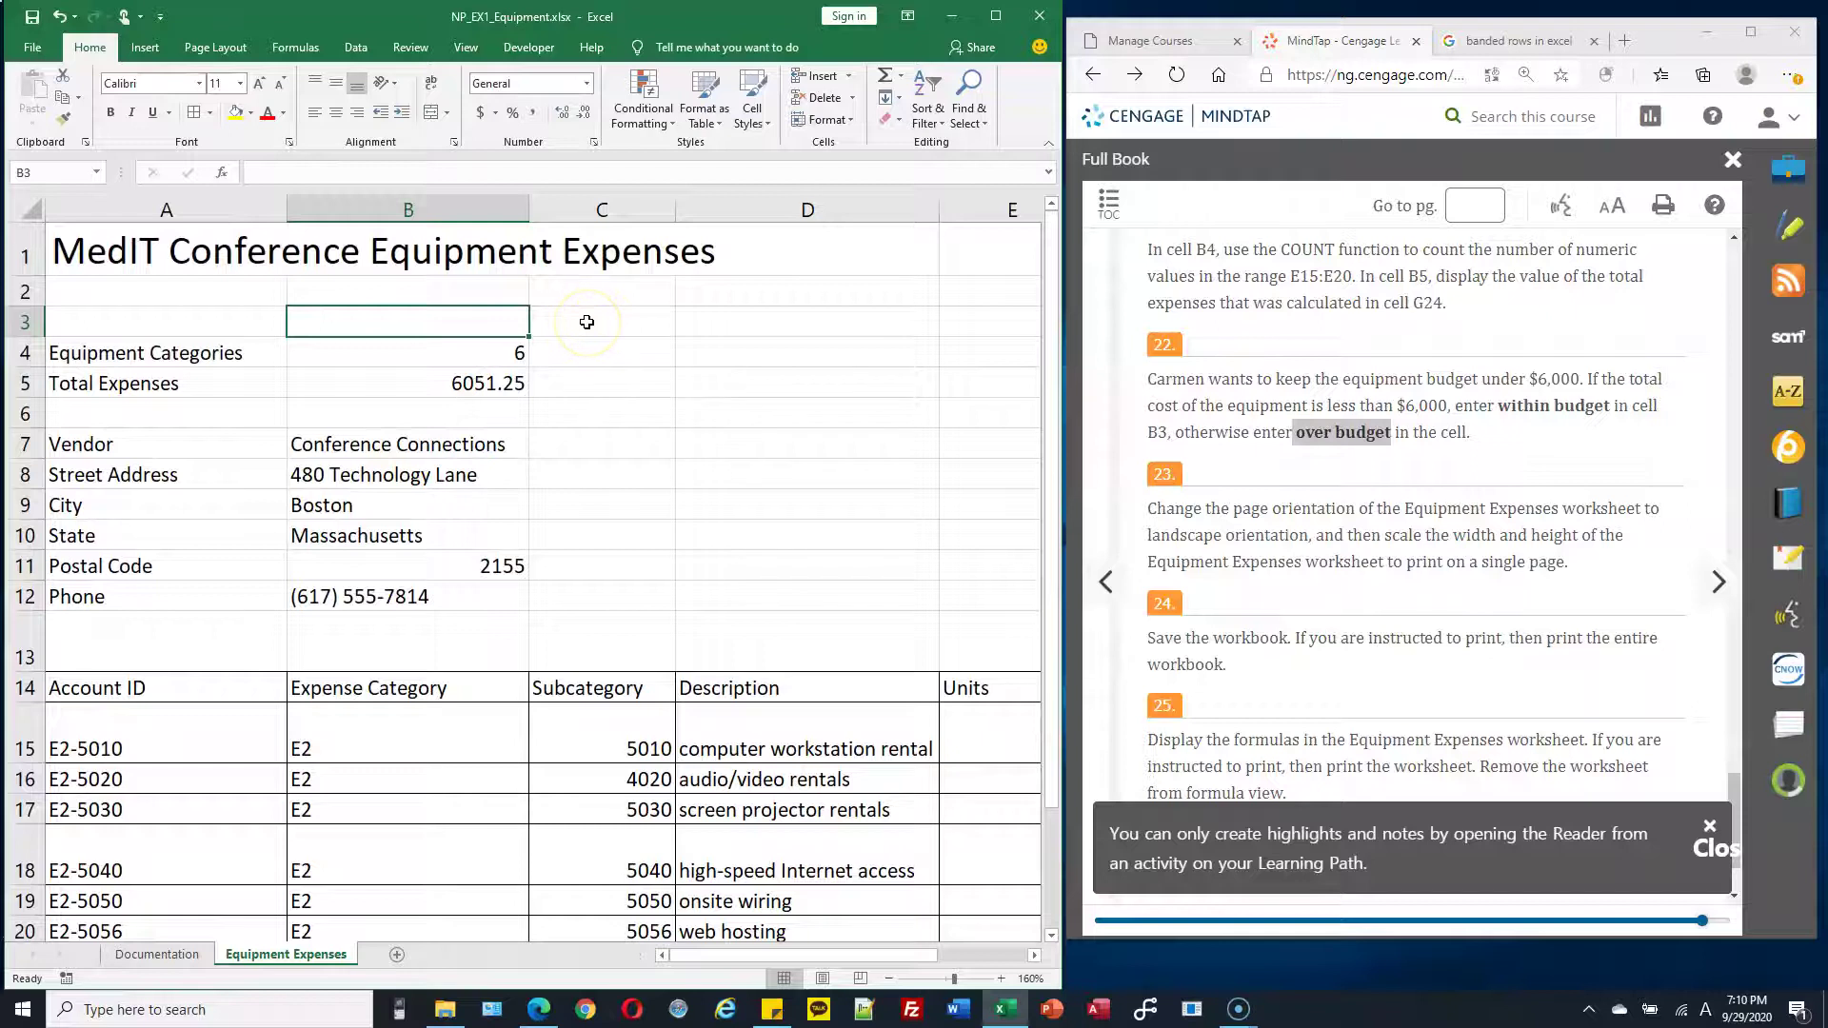
text(=IF)
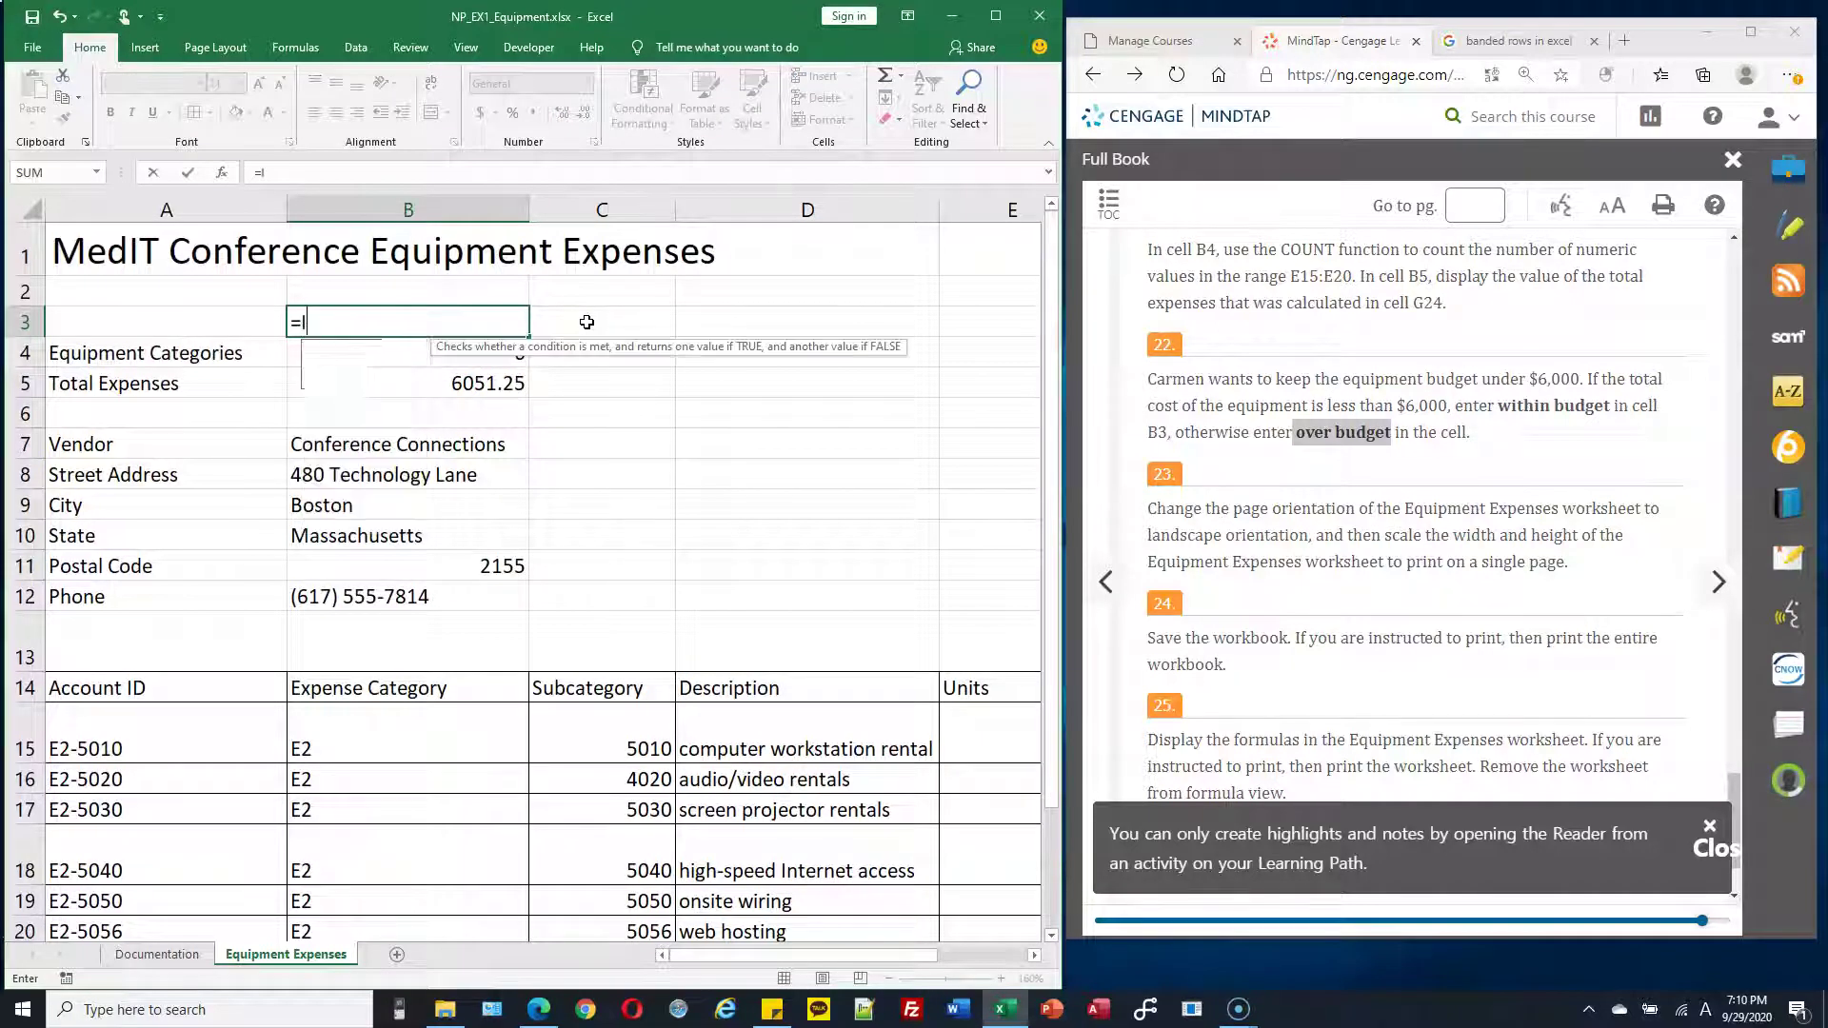
click(577, 317)
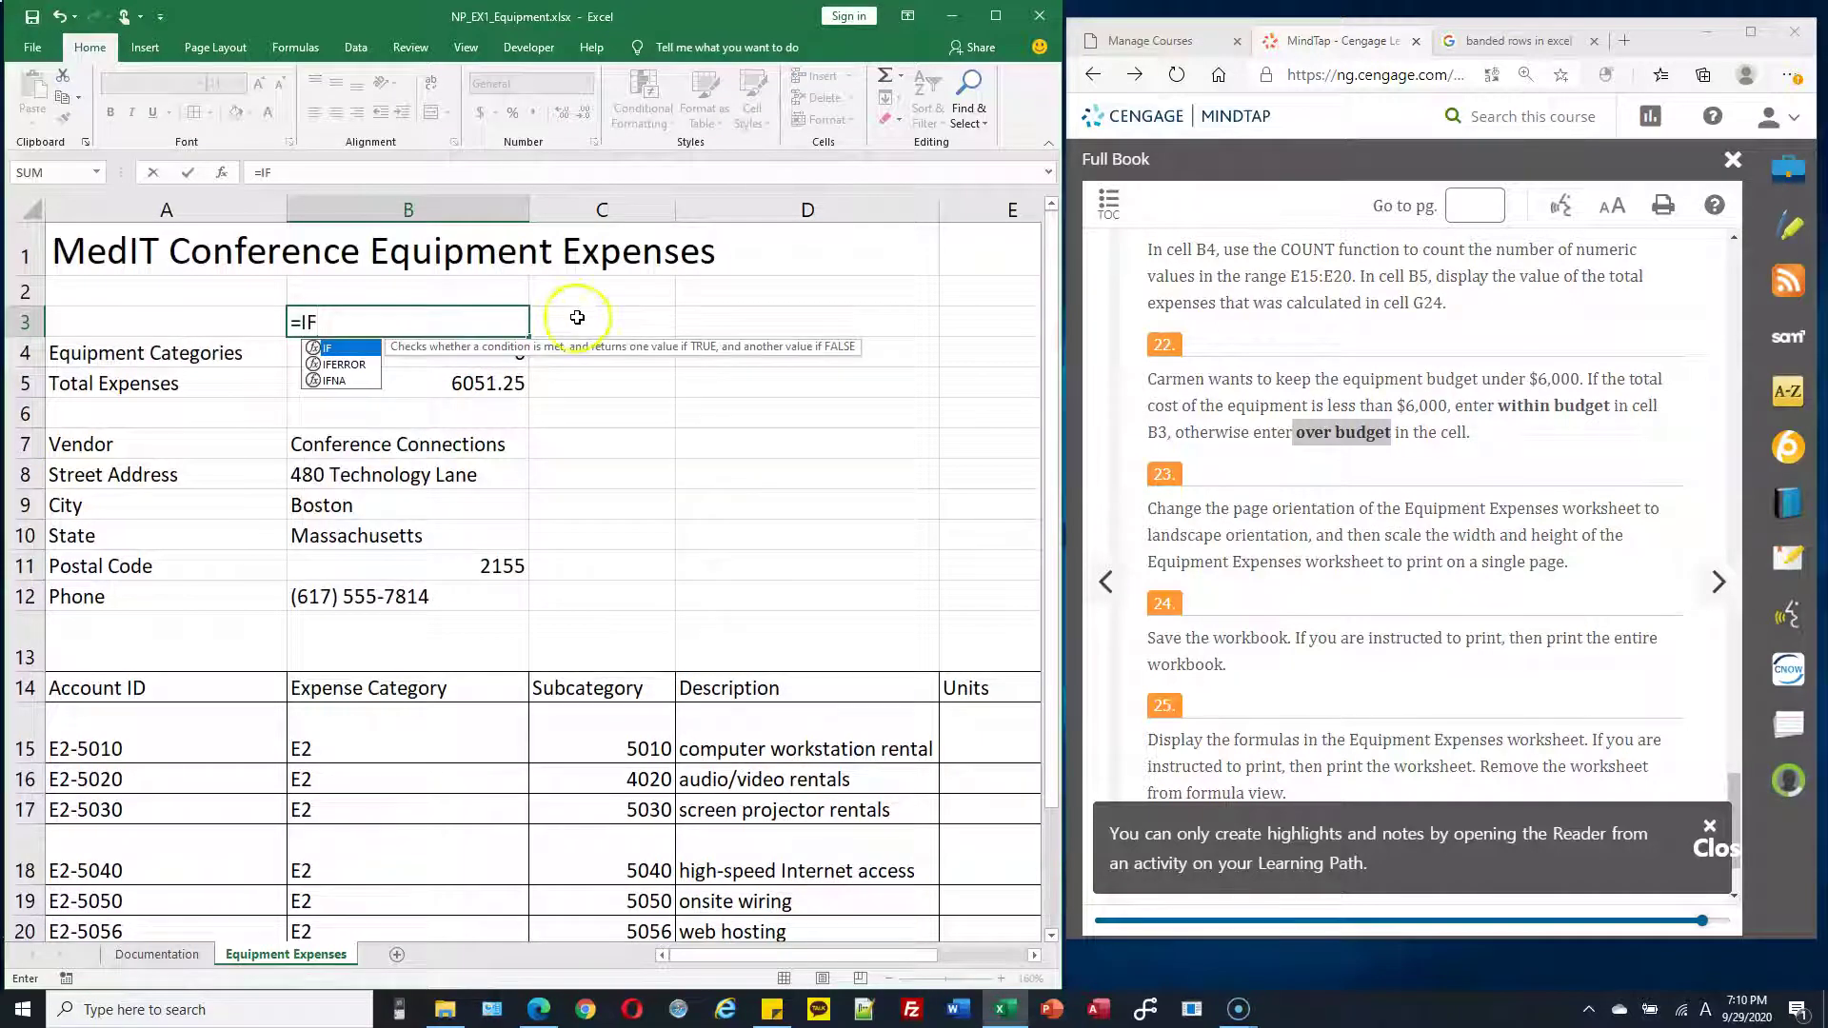
text(()
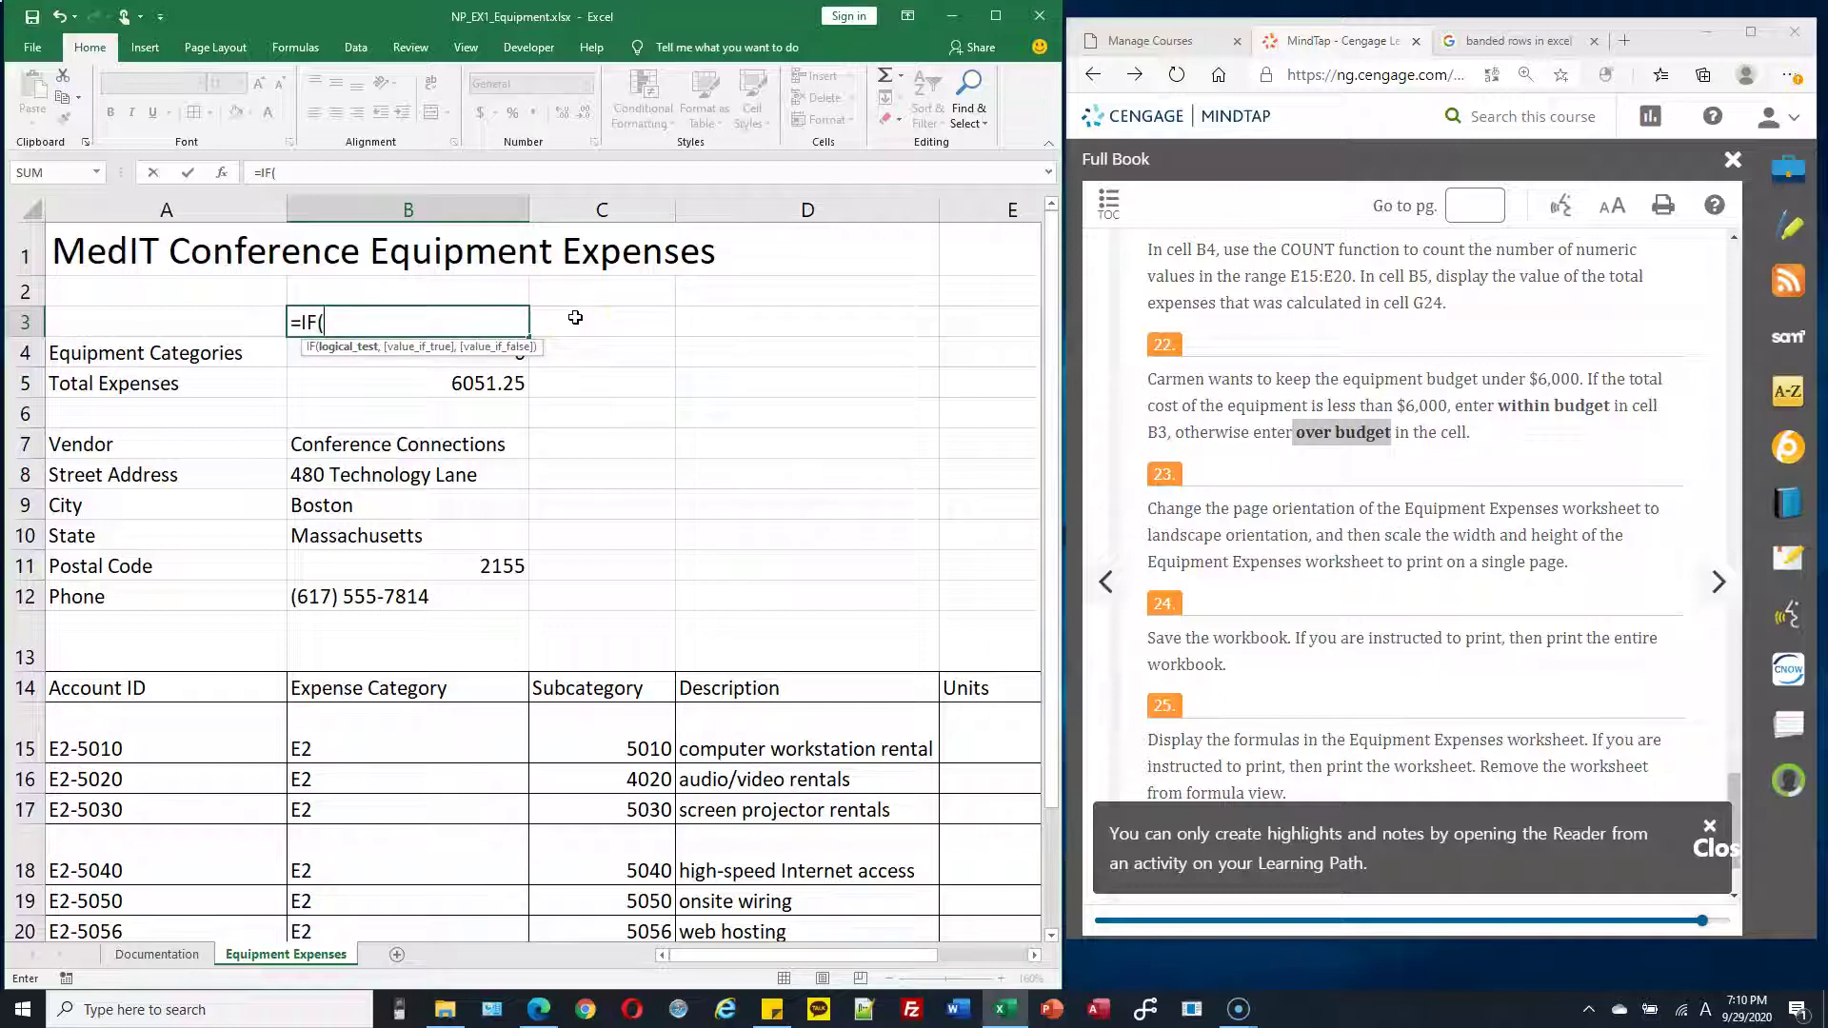
text())
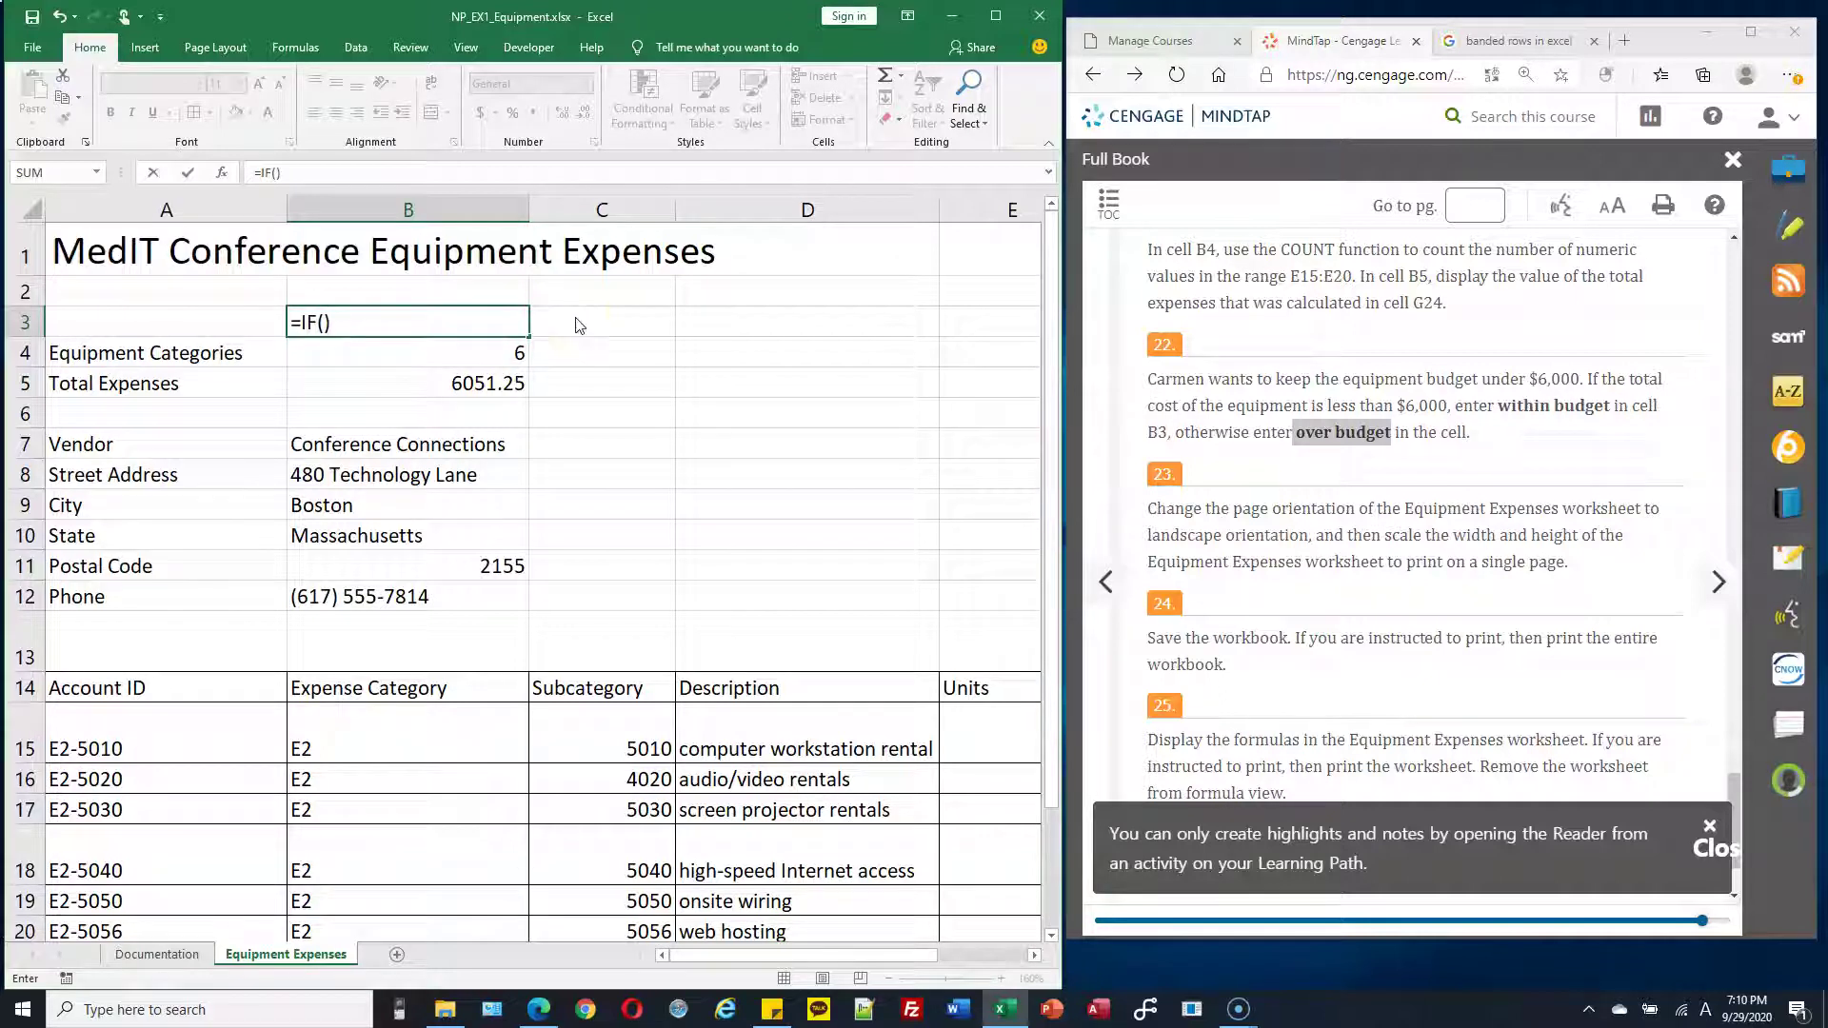
key(Return)
key(Return)
click(586, 279)
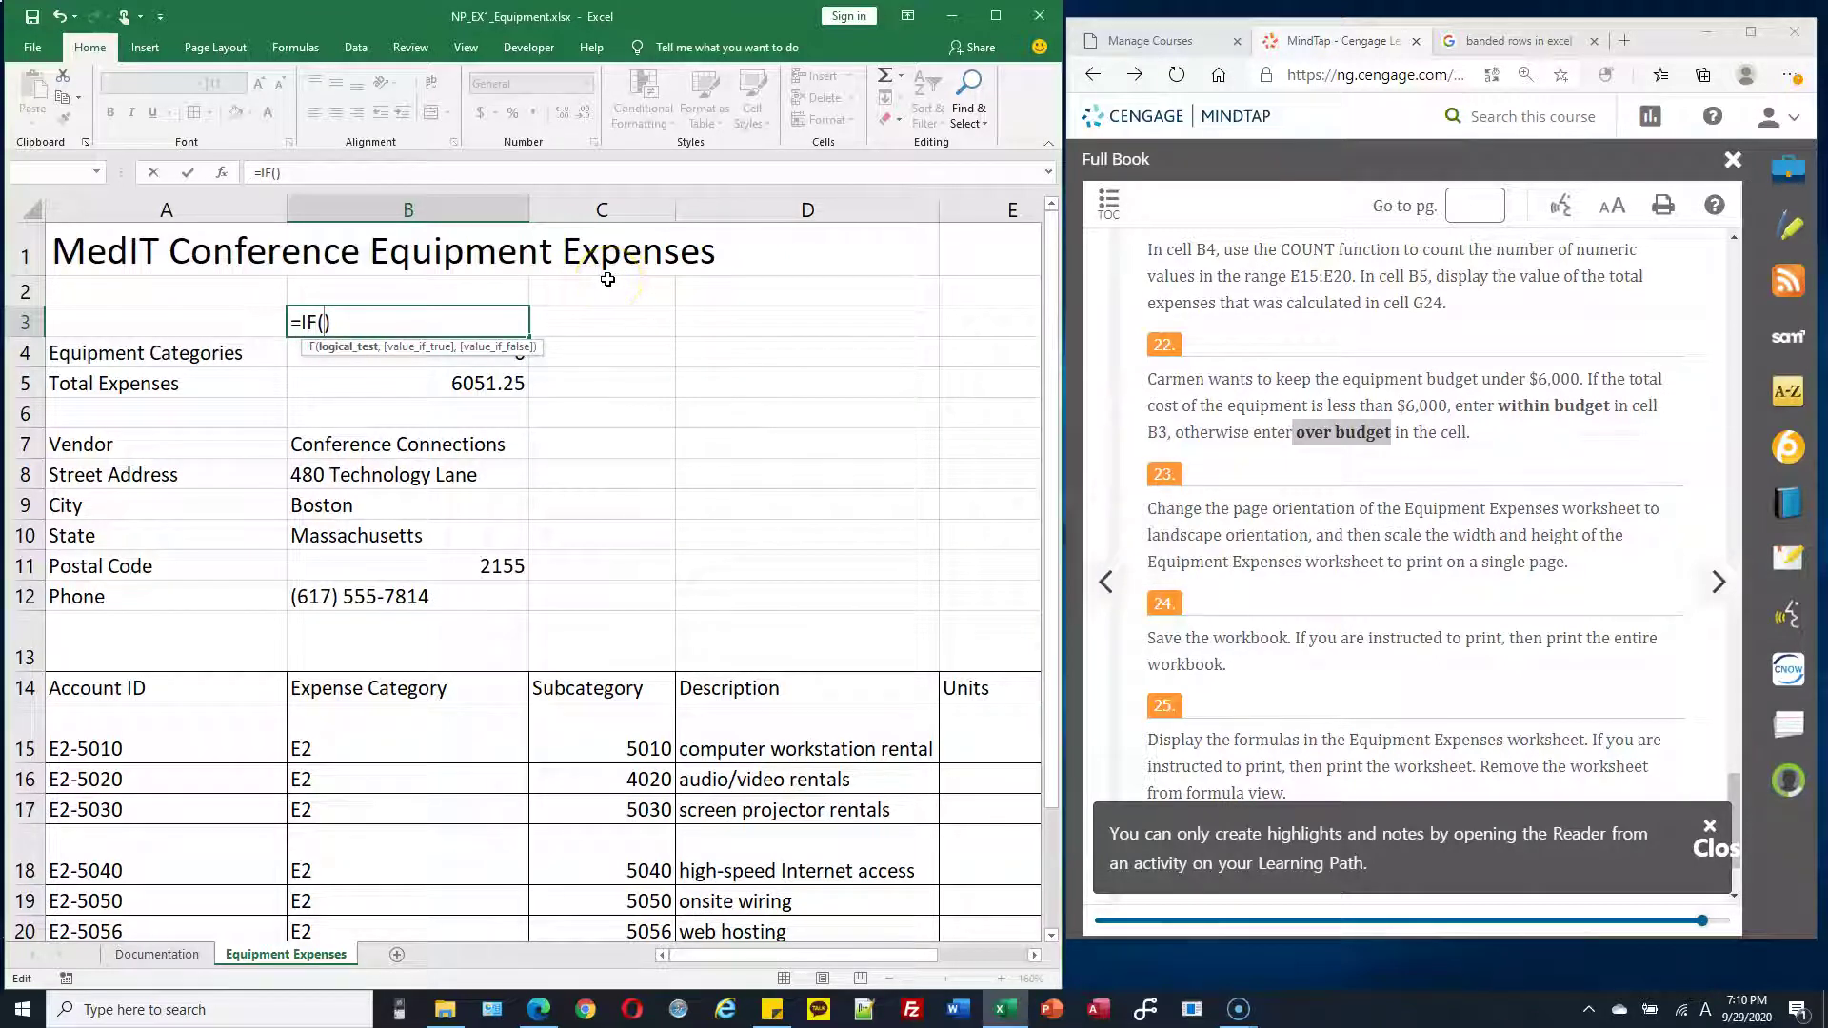
text(,  )
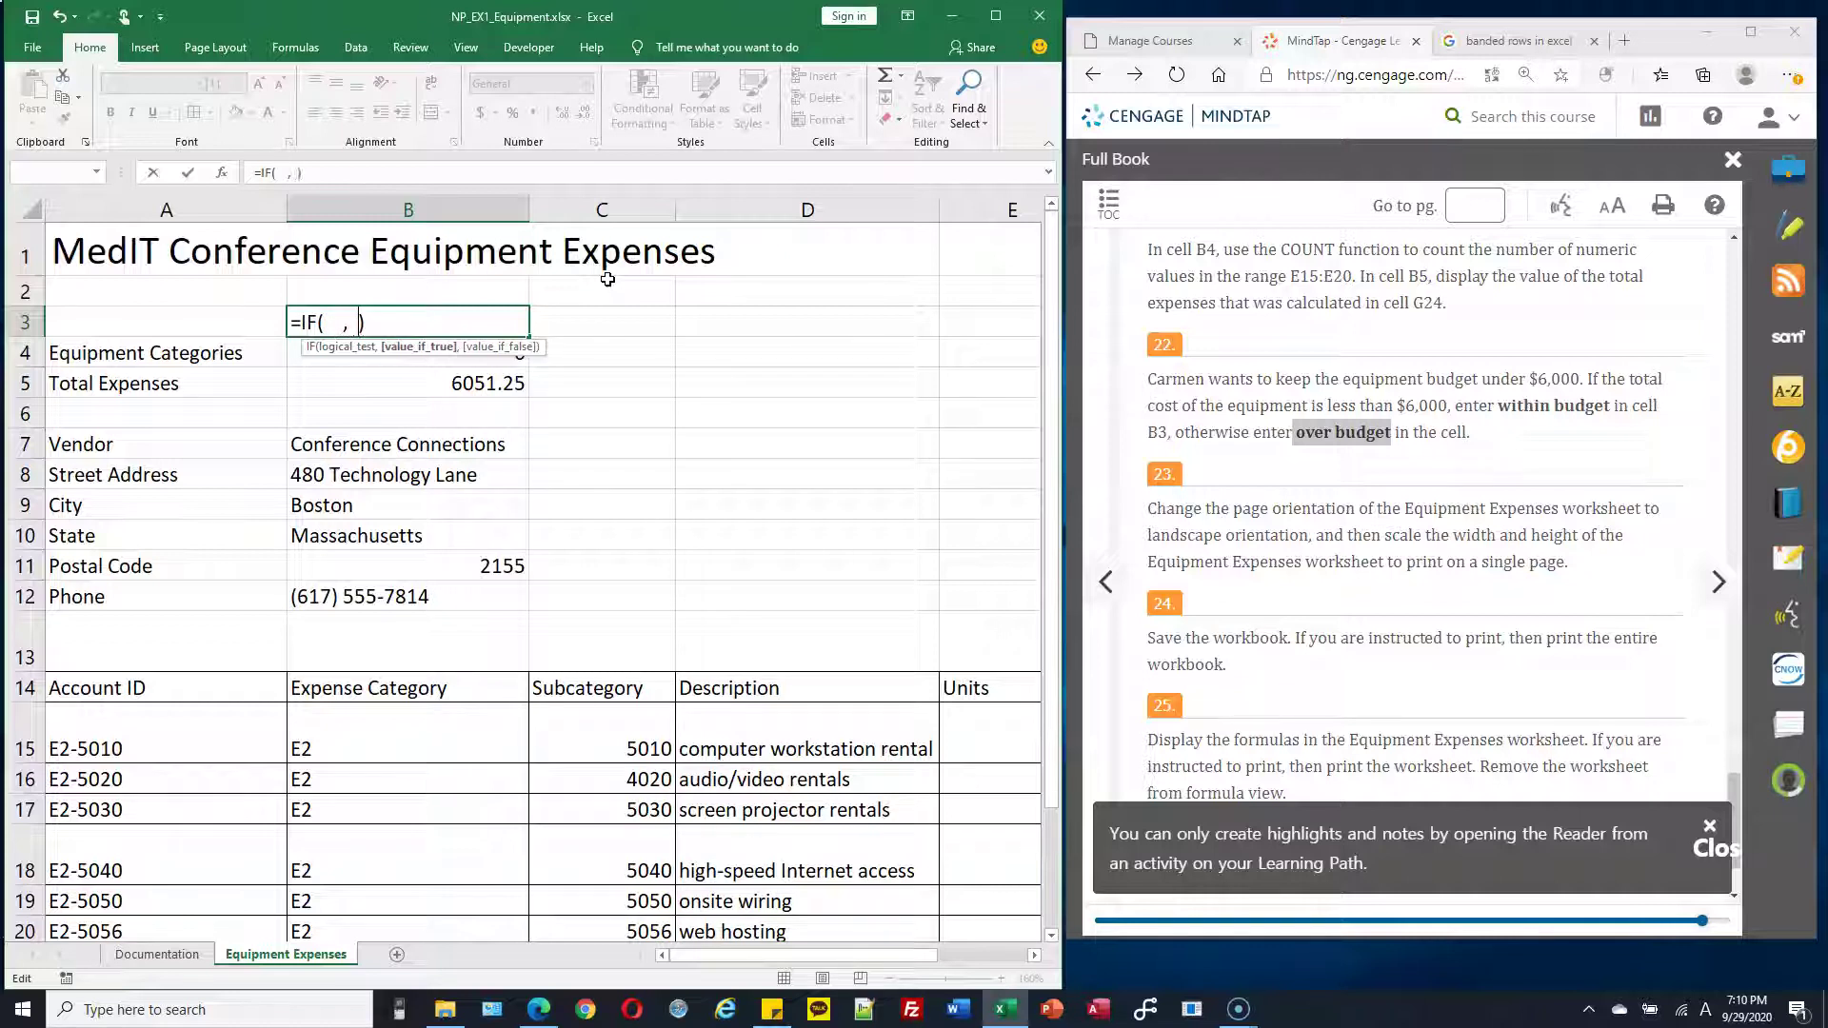
text(,)
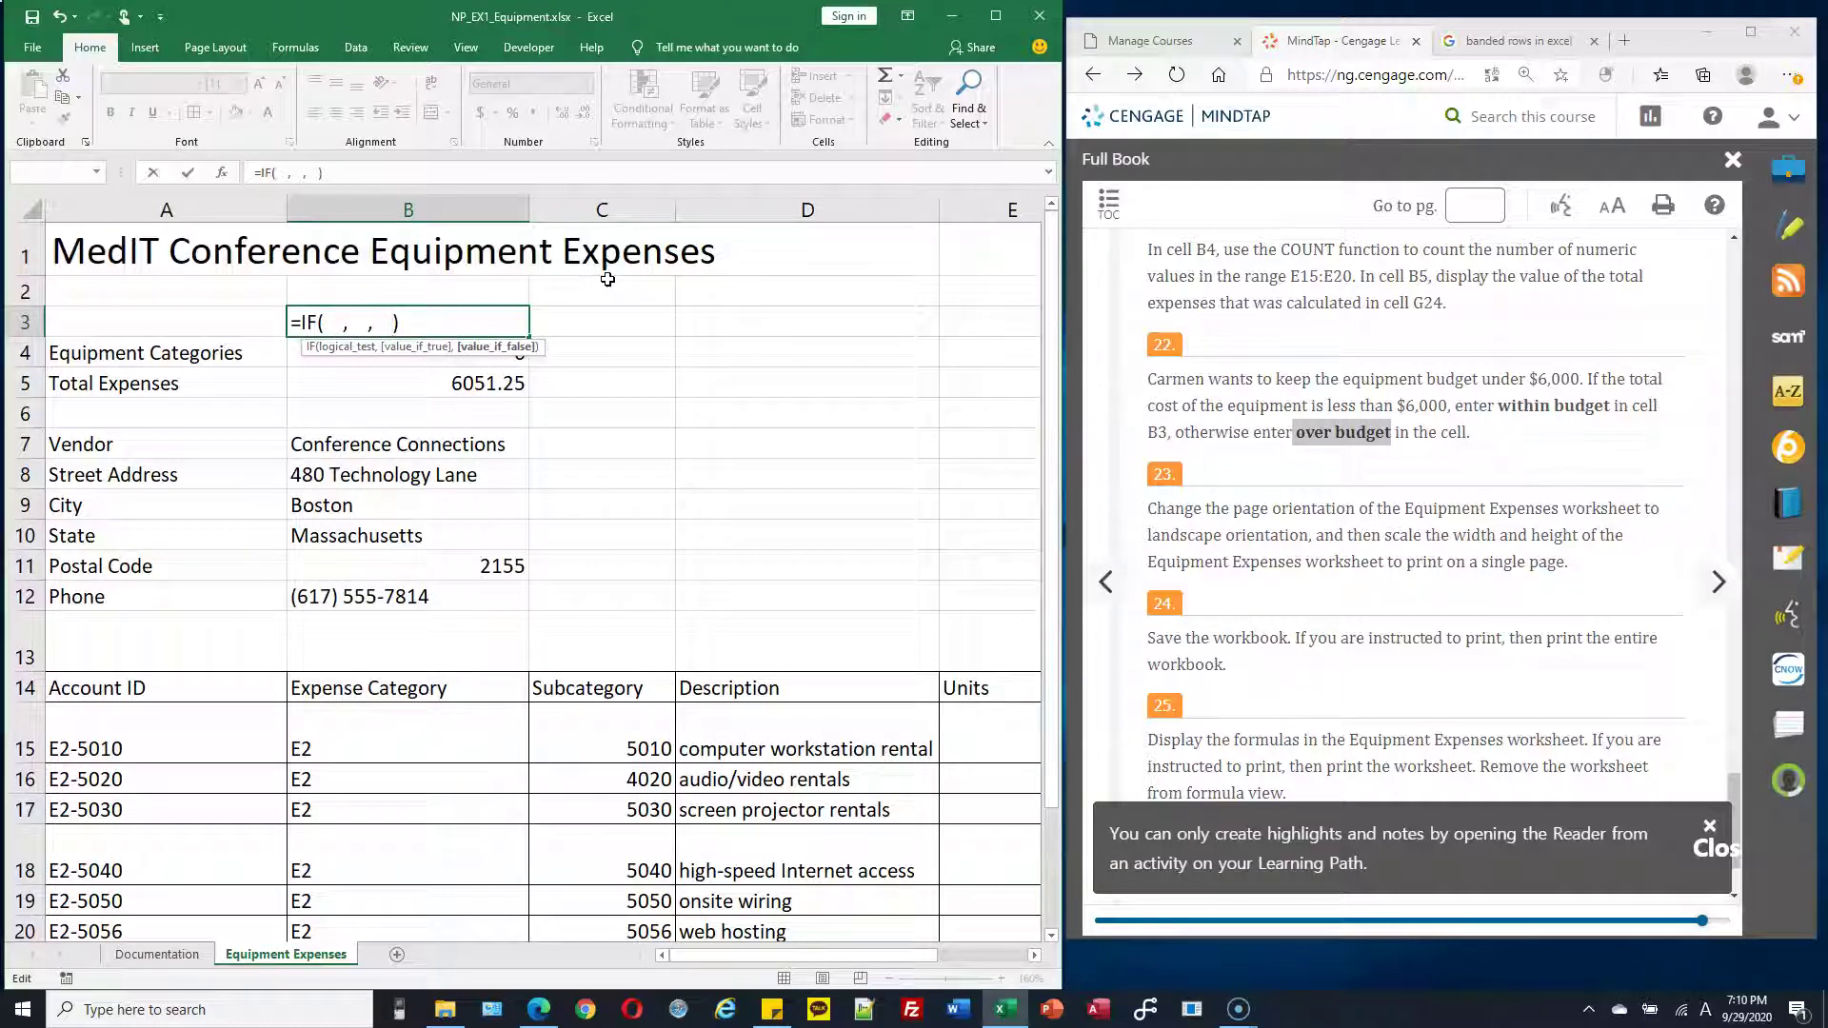
click(345, 321)
click(395, 354)
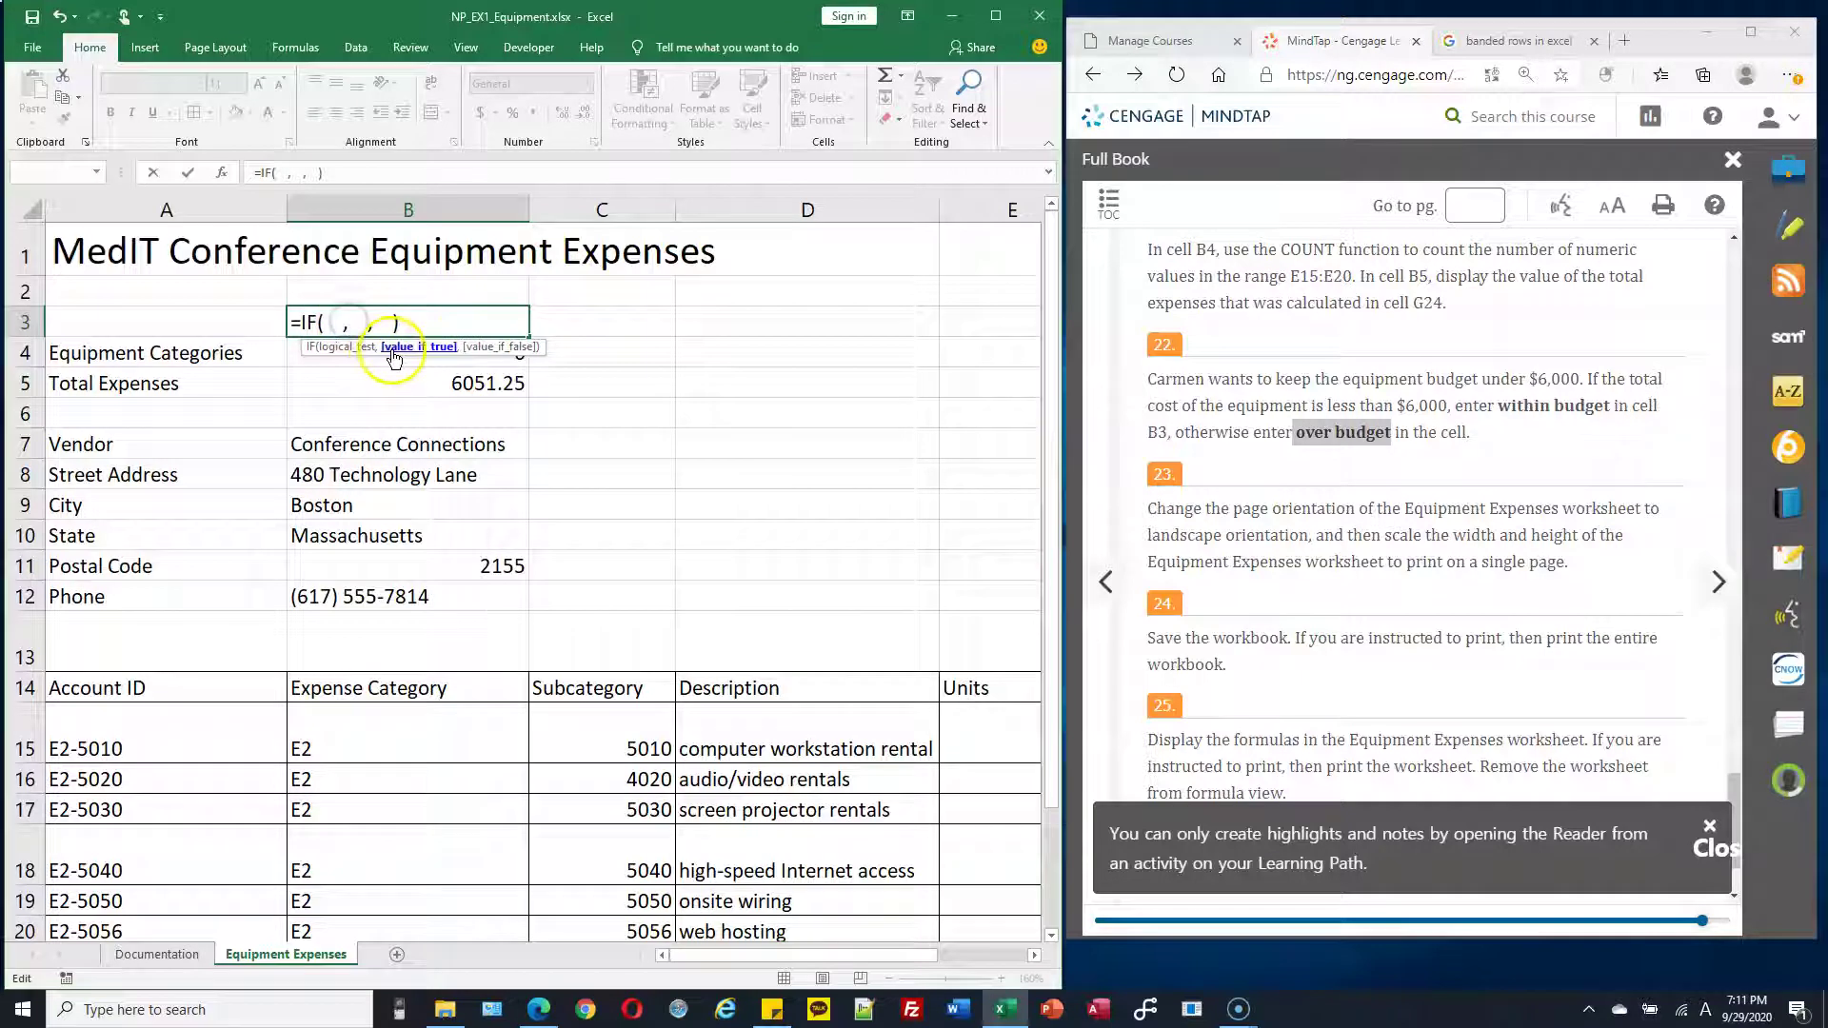
click(332, 325)
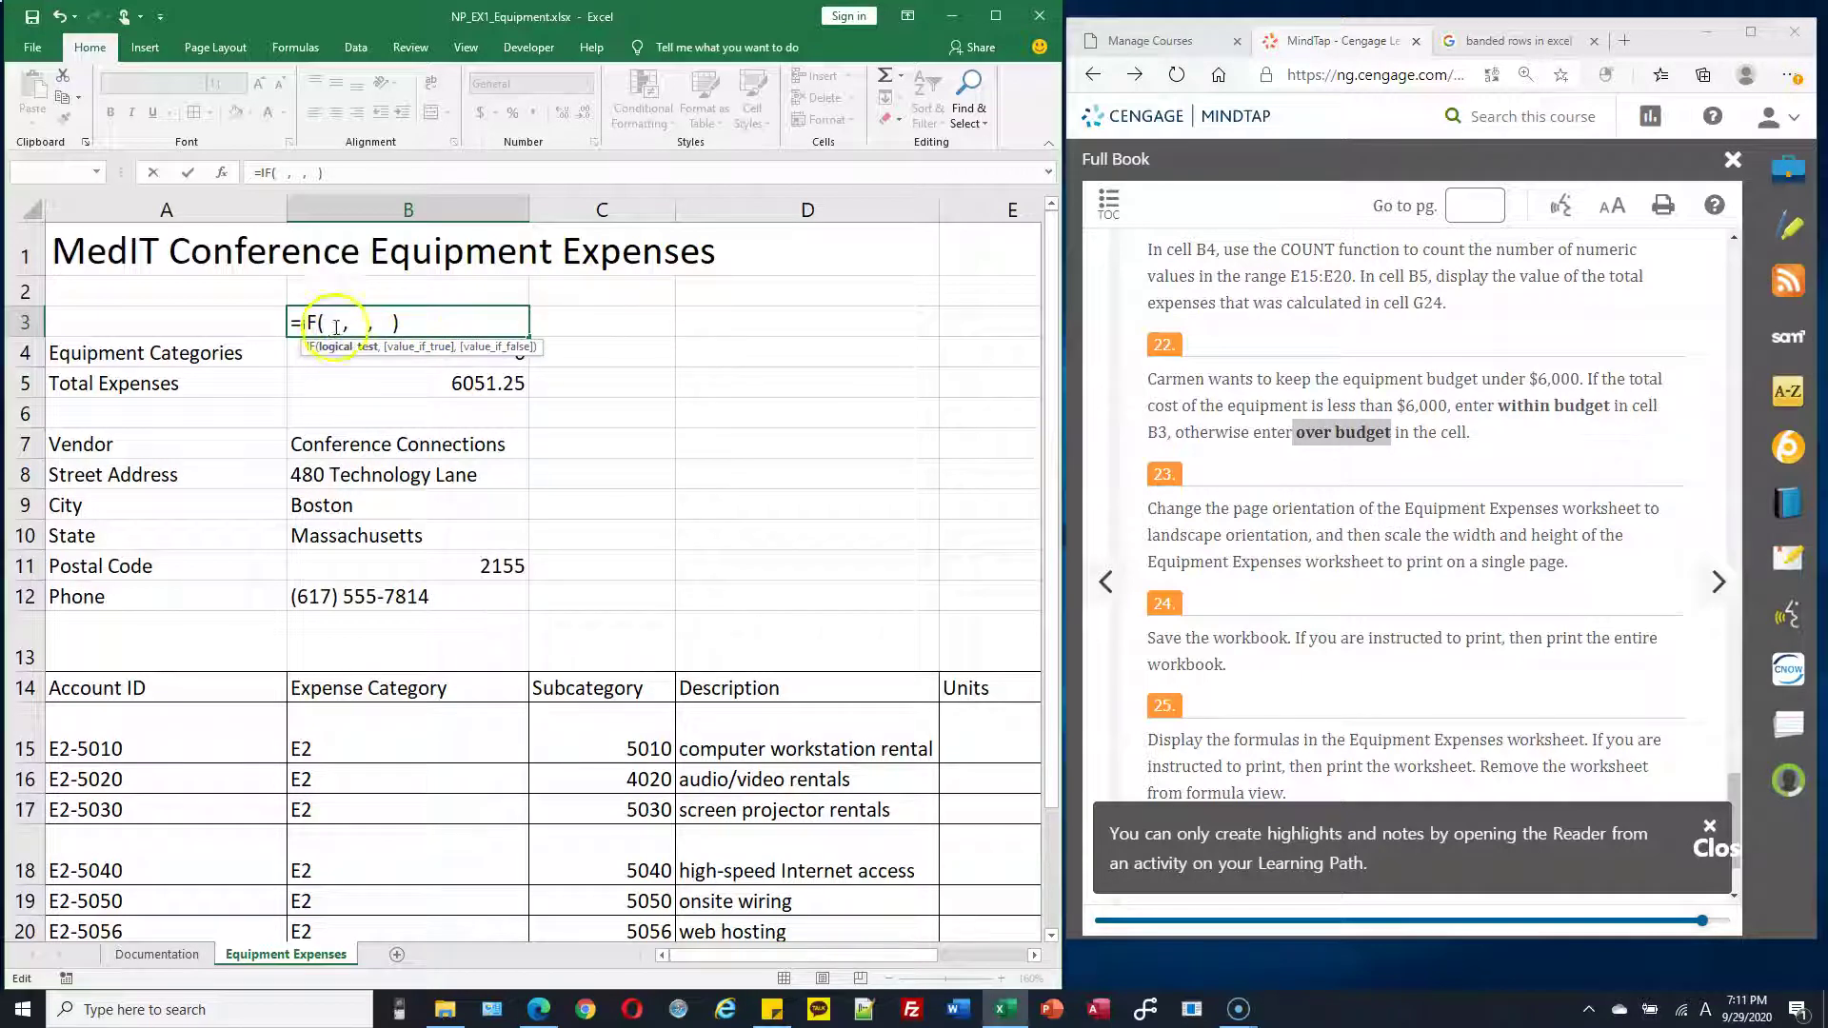
click(327, 320)
click(343, 307)
click(333, 321)
click(329, 323)
click(333, 324)
click(381, 325)
click(395, 326)
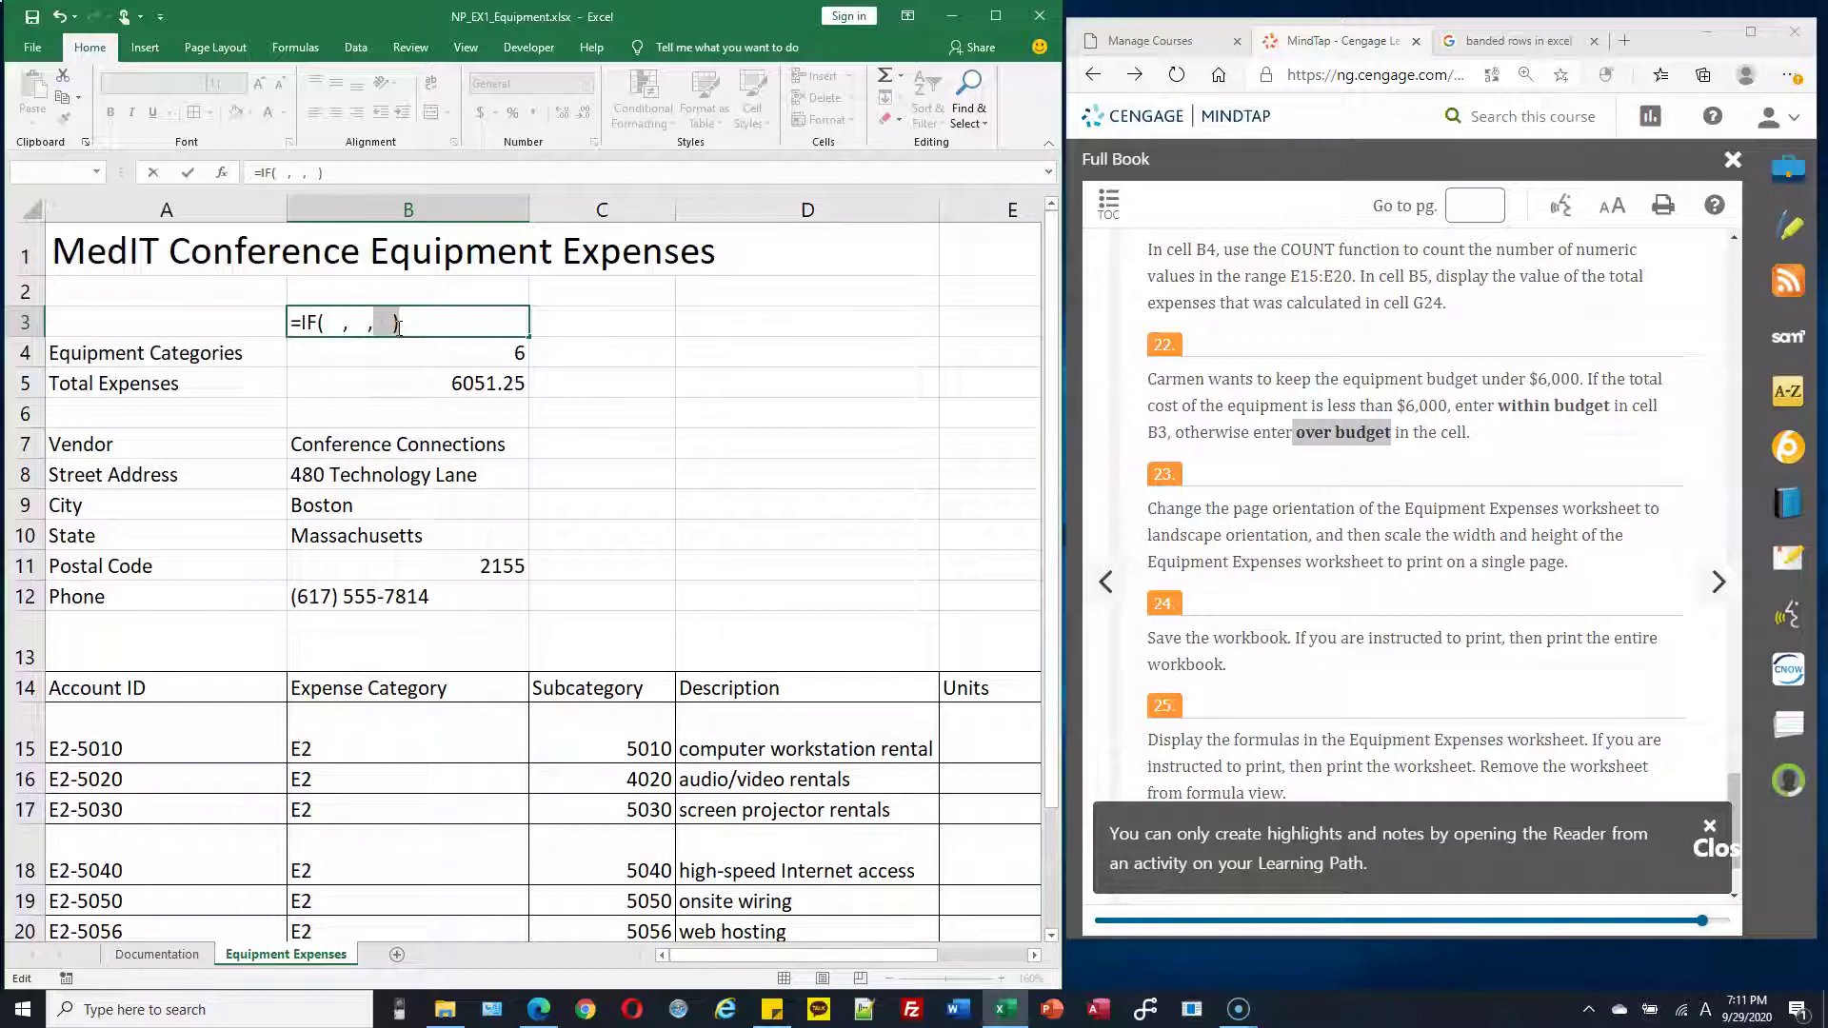
click(328, 324)
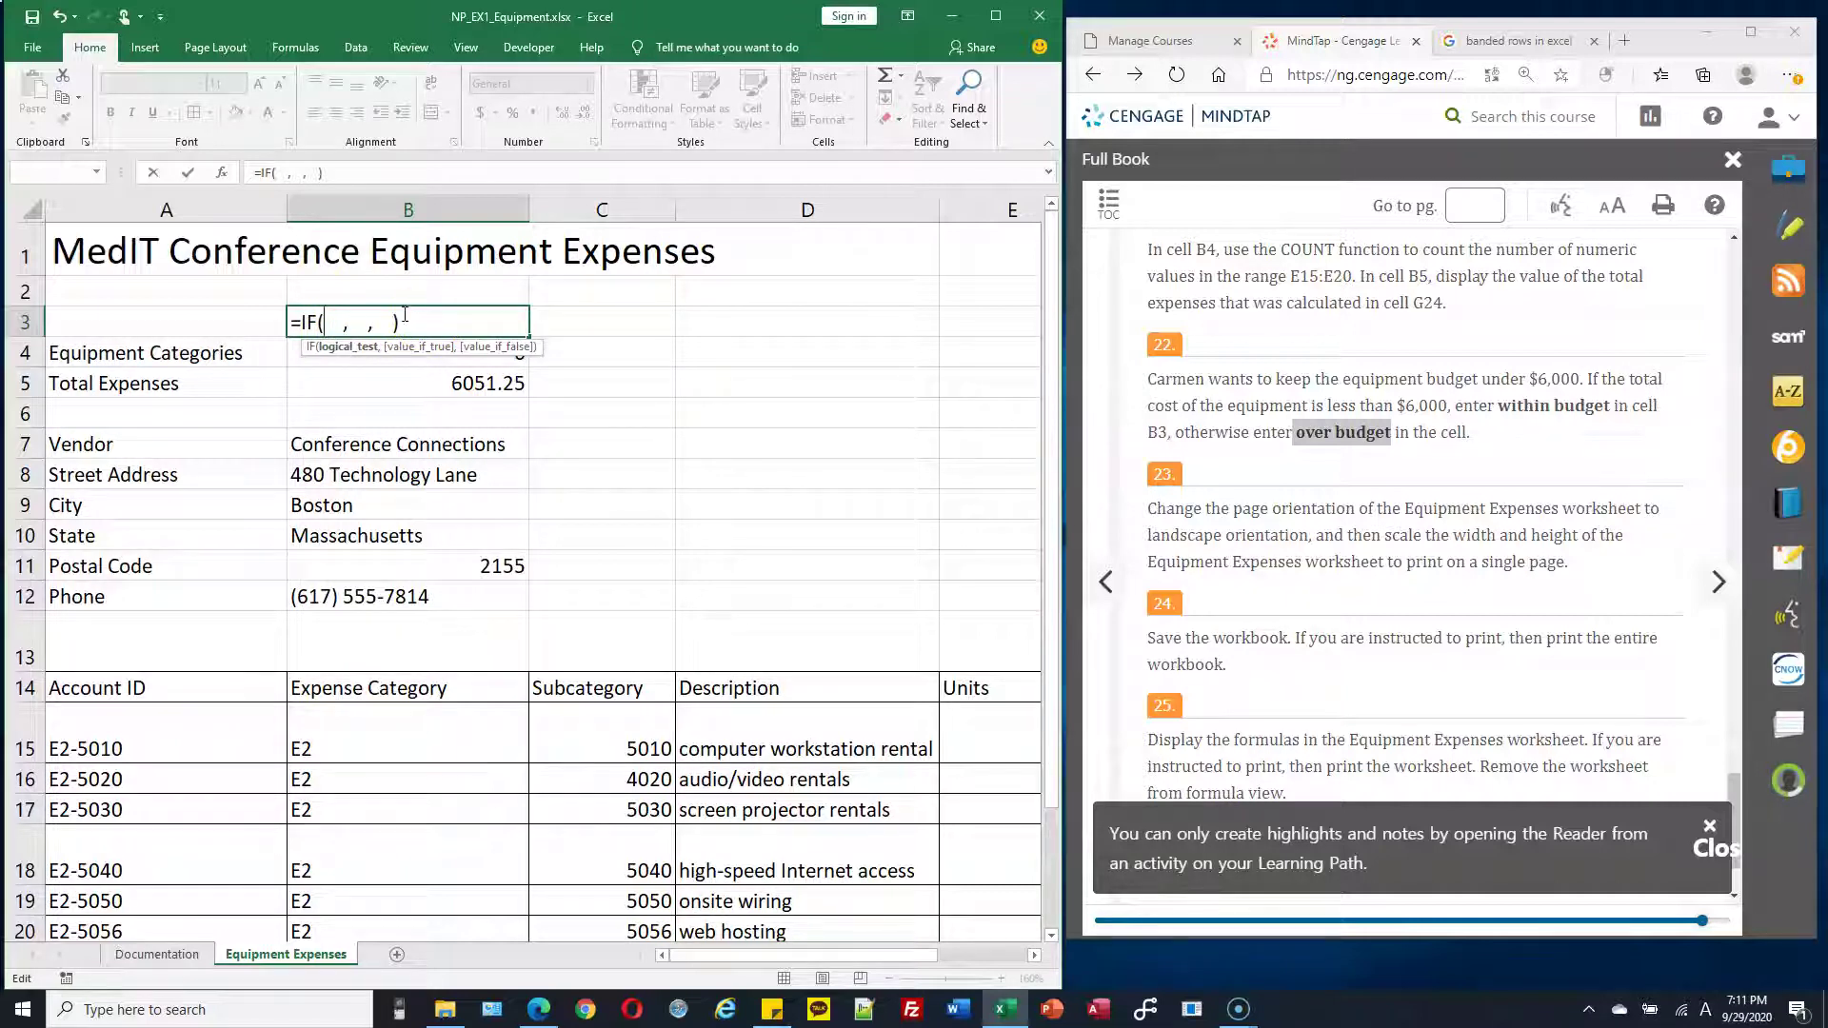
Type the G24<6000 condition as the IF logical test in B3
text(G24)
text(<)
text(600)
text(-)
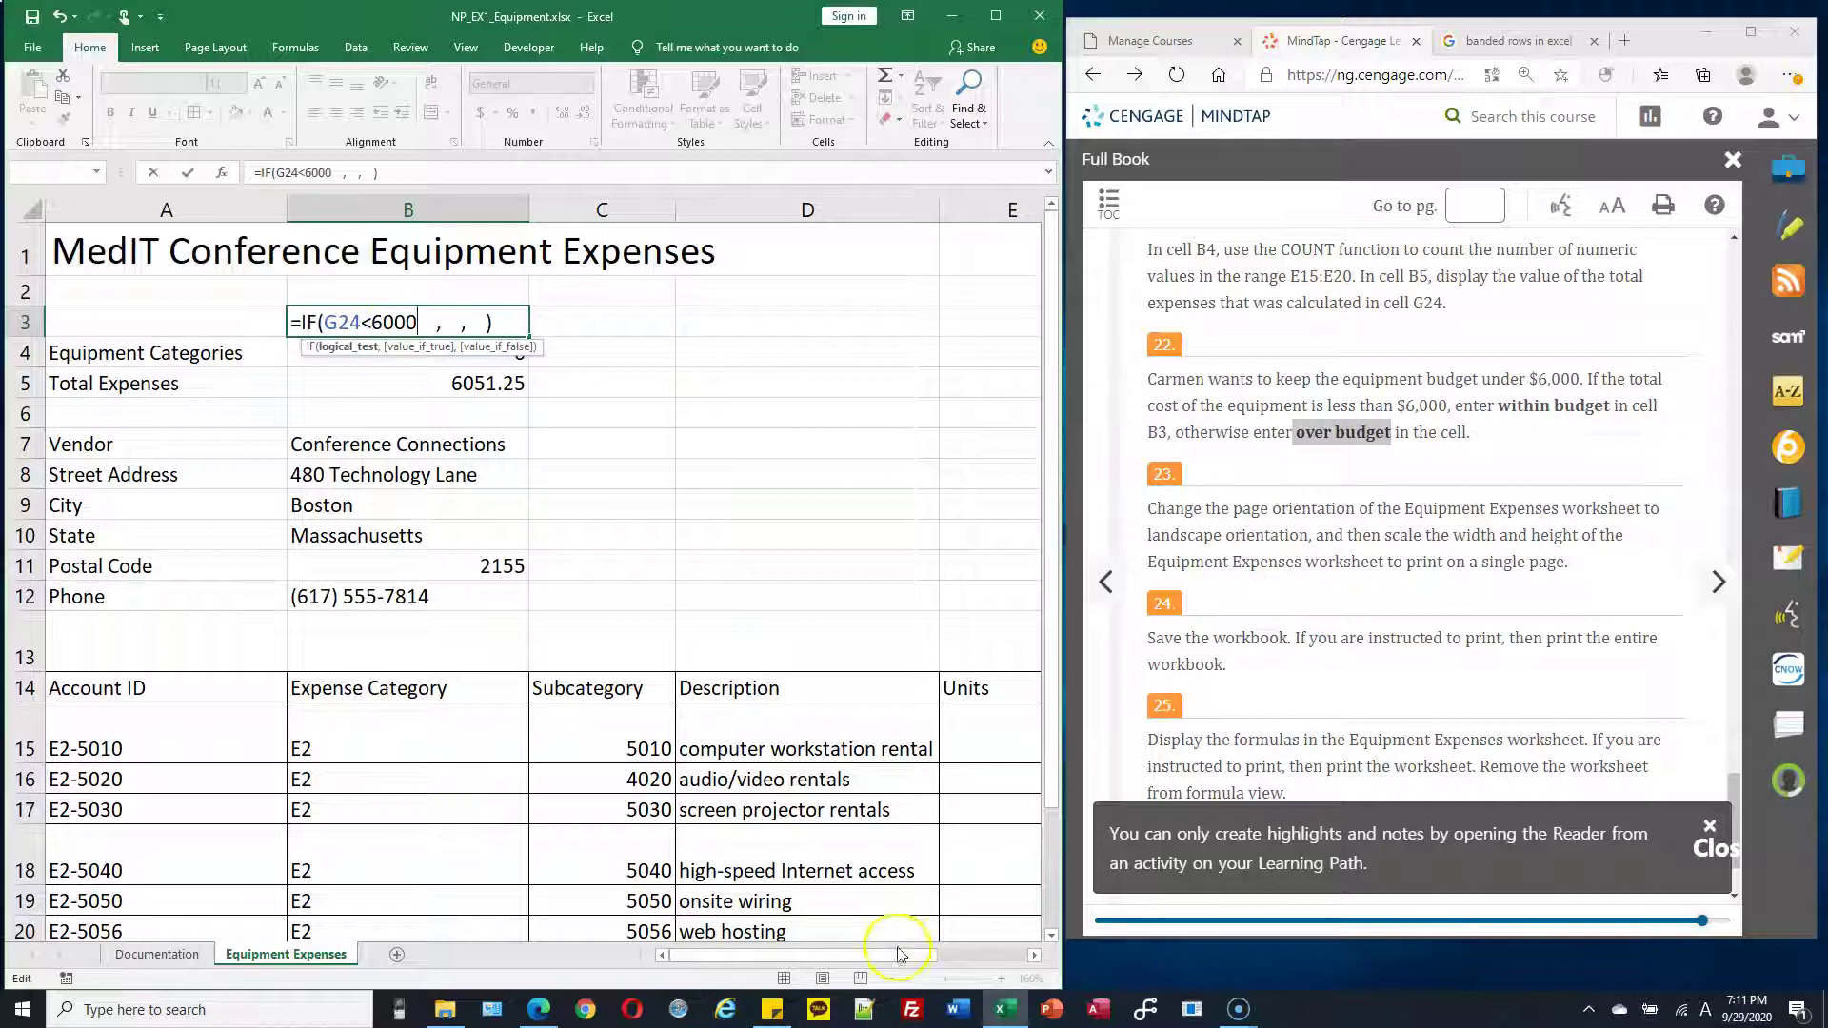
drag(909, 955, 952, 895)
scroll(866, 828, down, 4)
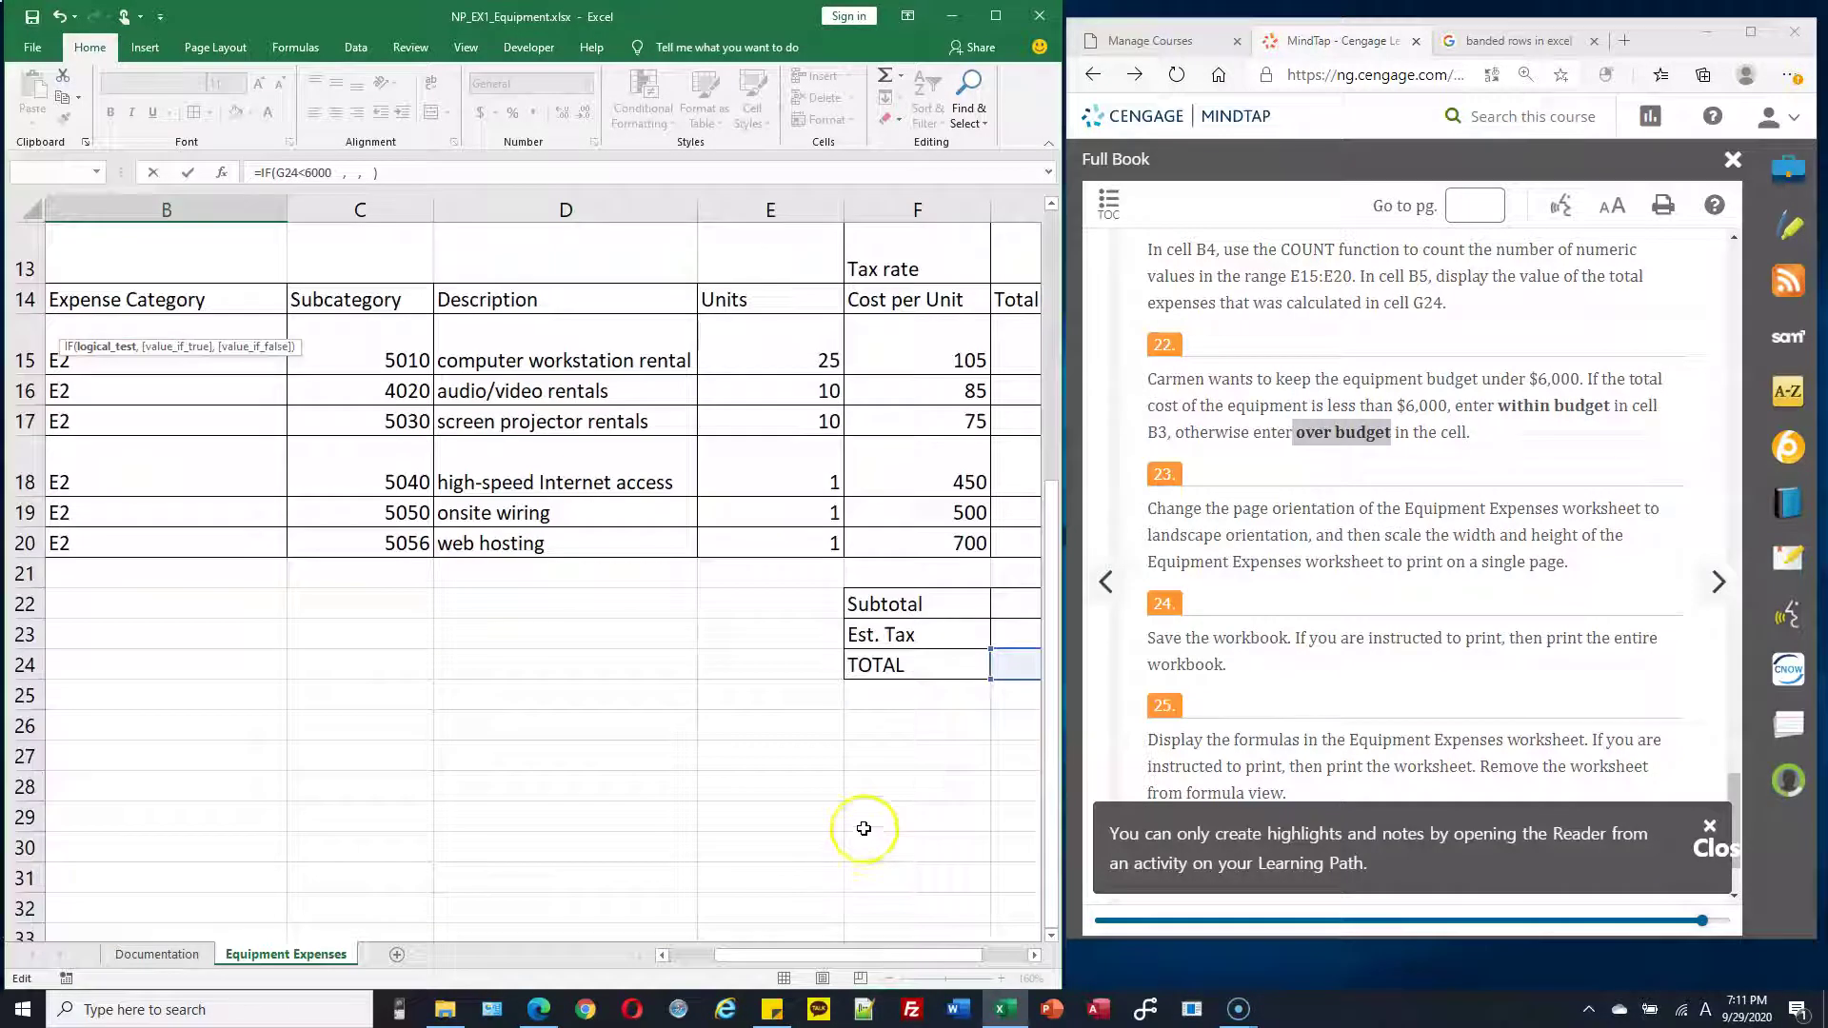
drag(889, 963, 1004, 955)
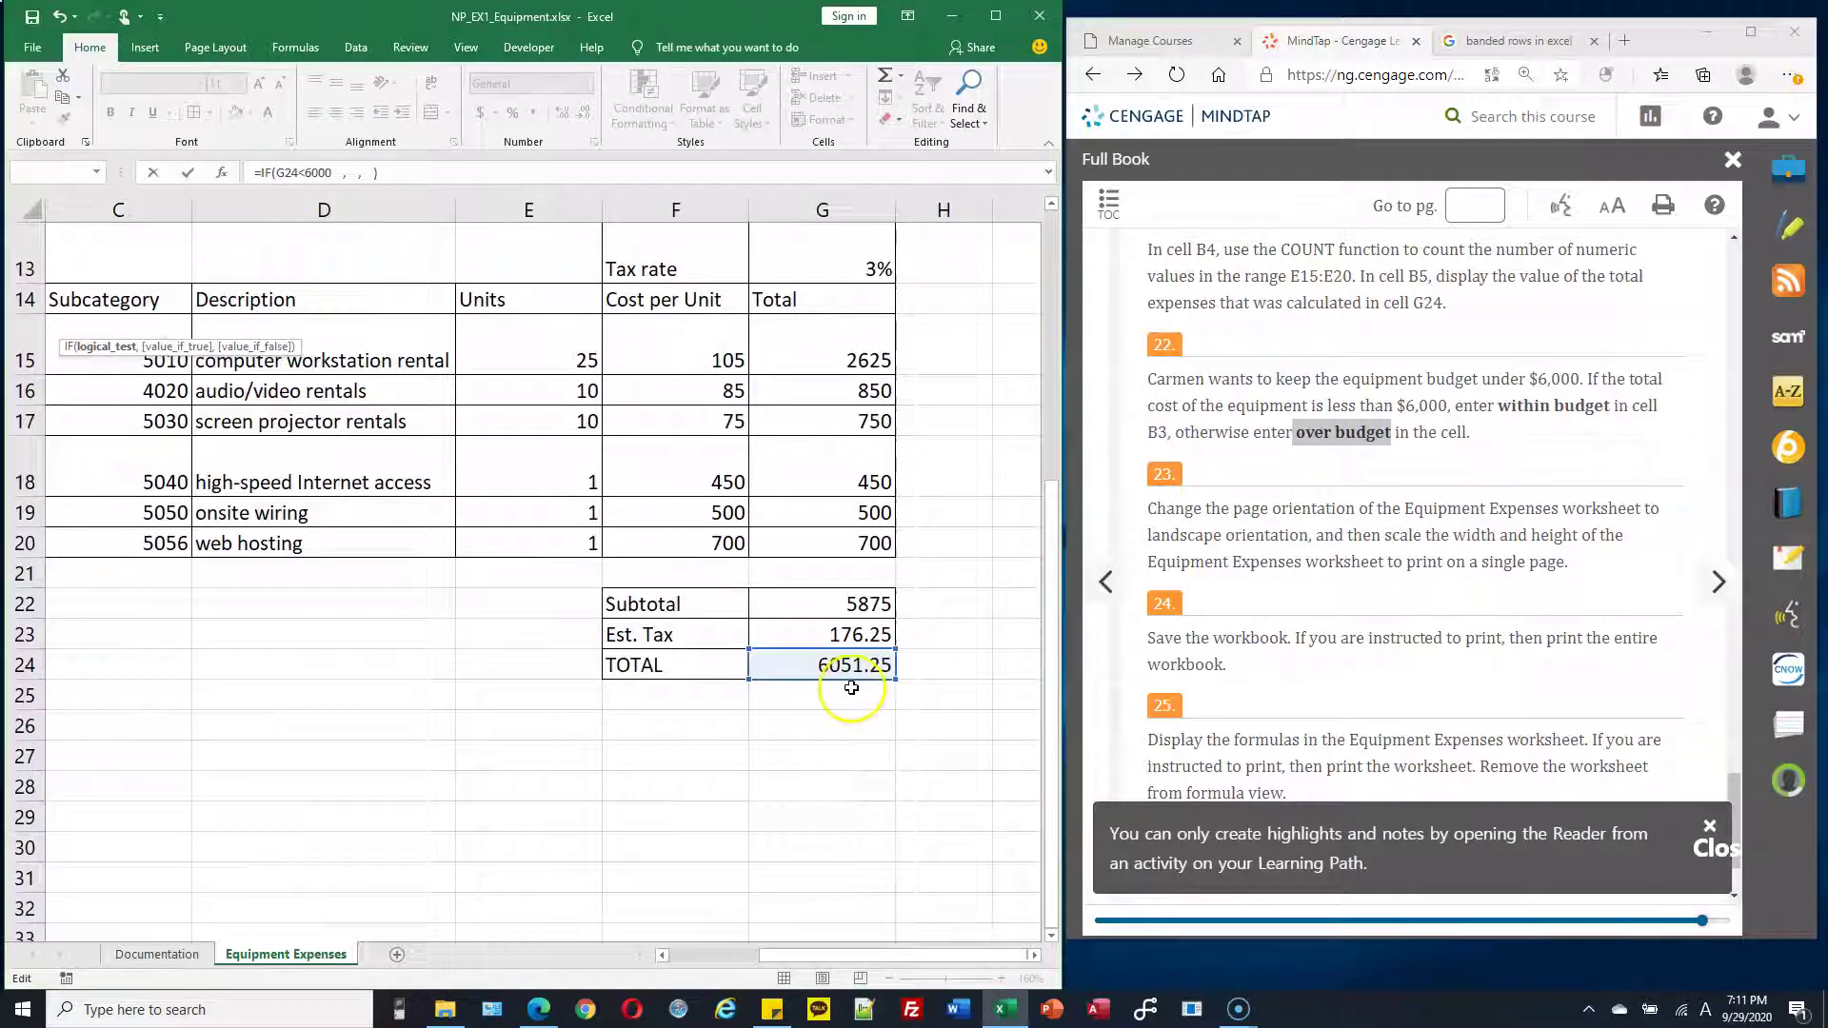
drag(918, 959, 767, 955)
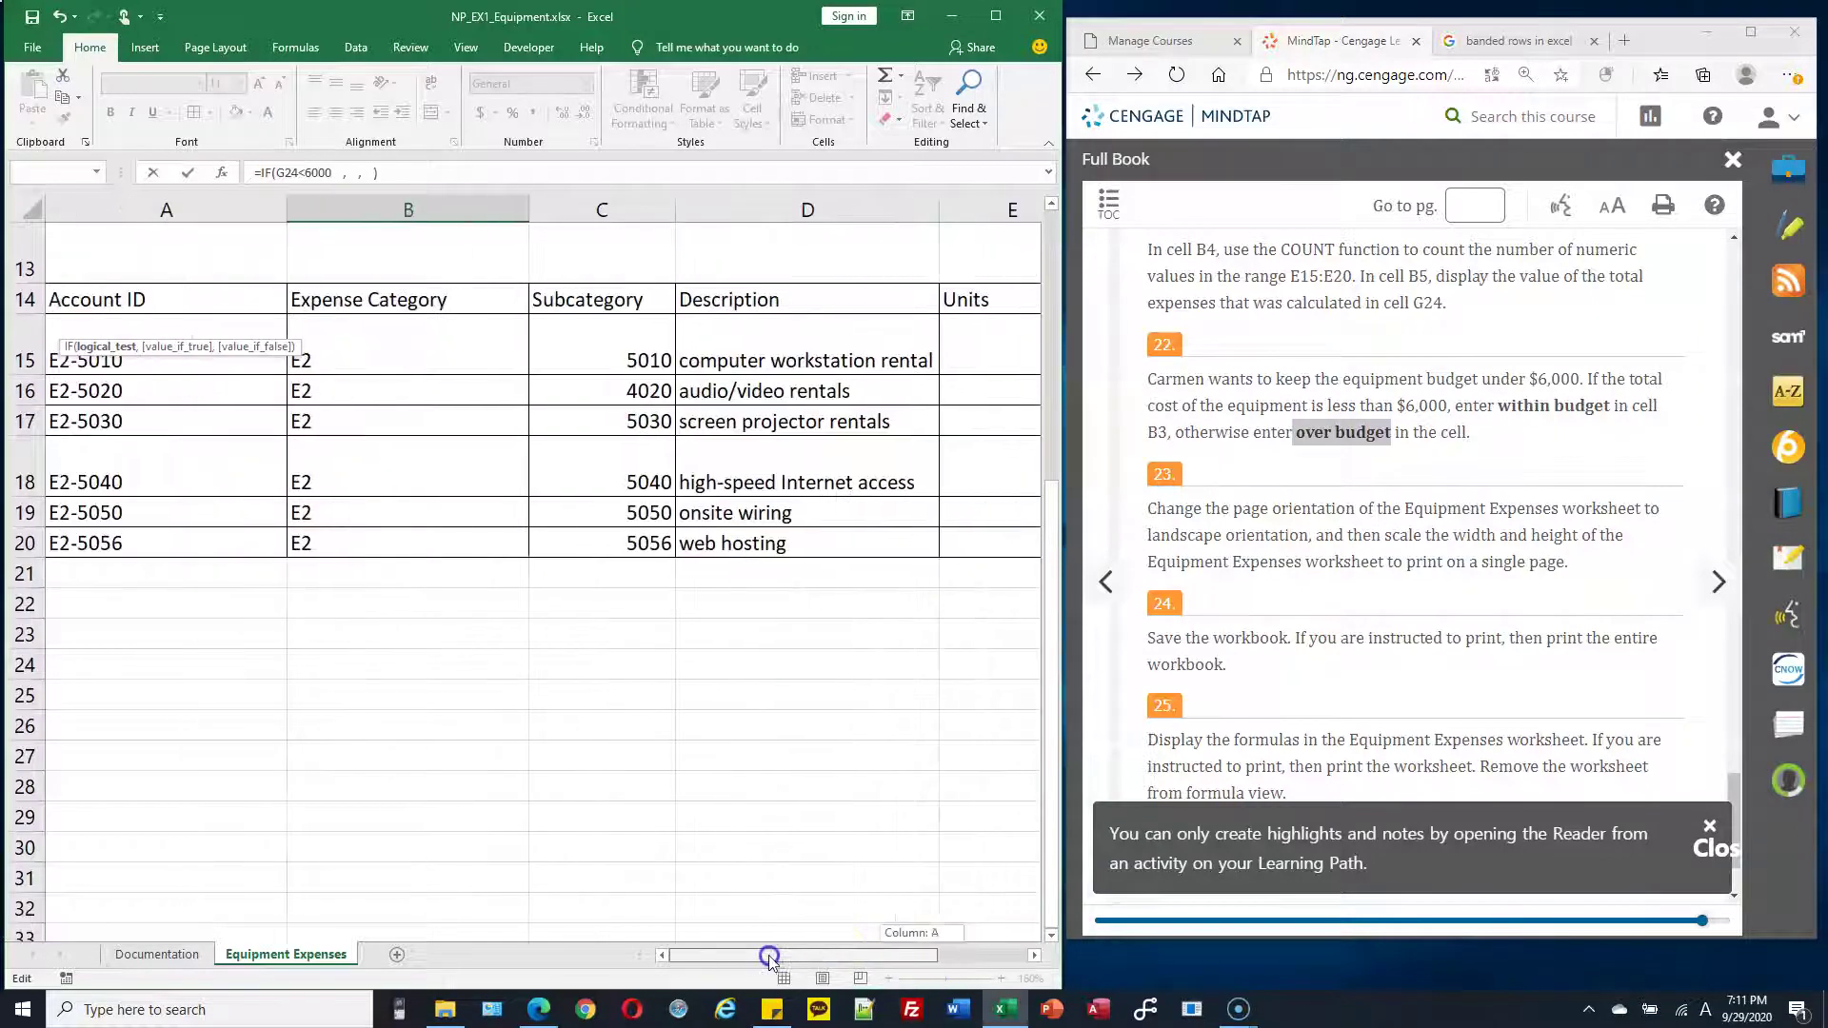
scroll(682, 633, up, 4)
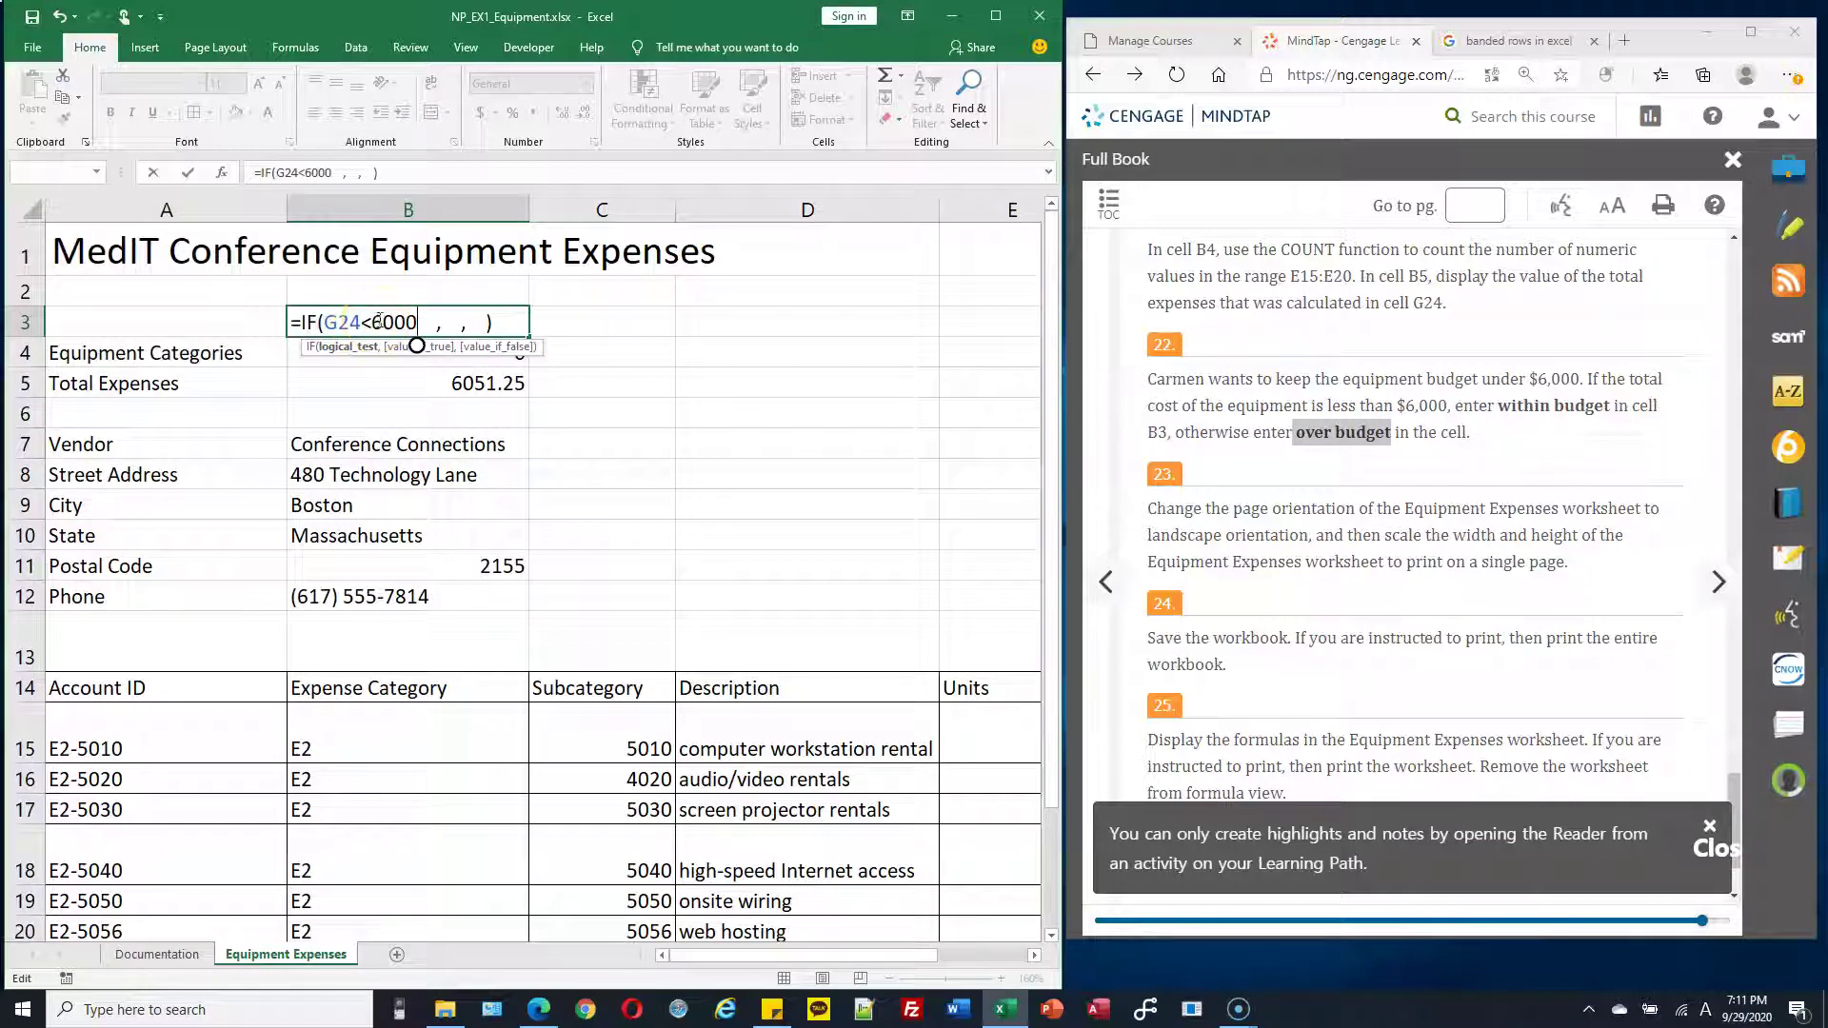
Add "within budget" as the IF value when true
drag(361, 322, 329, 323)
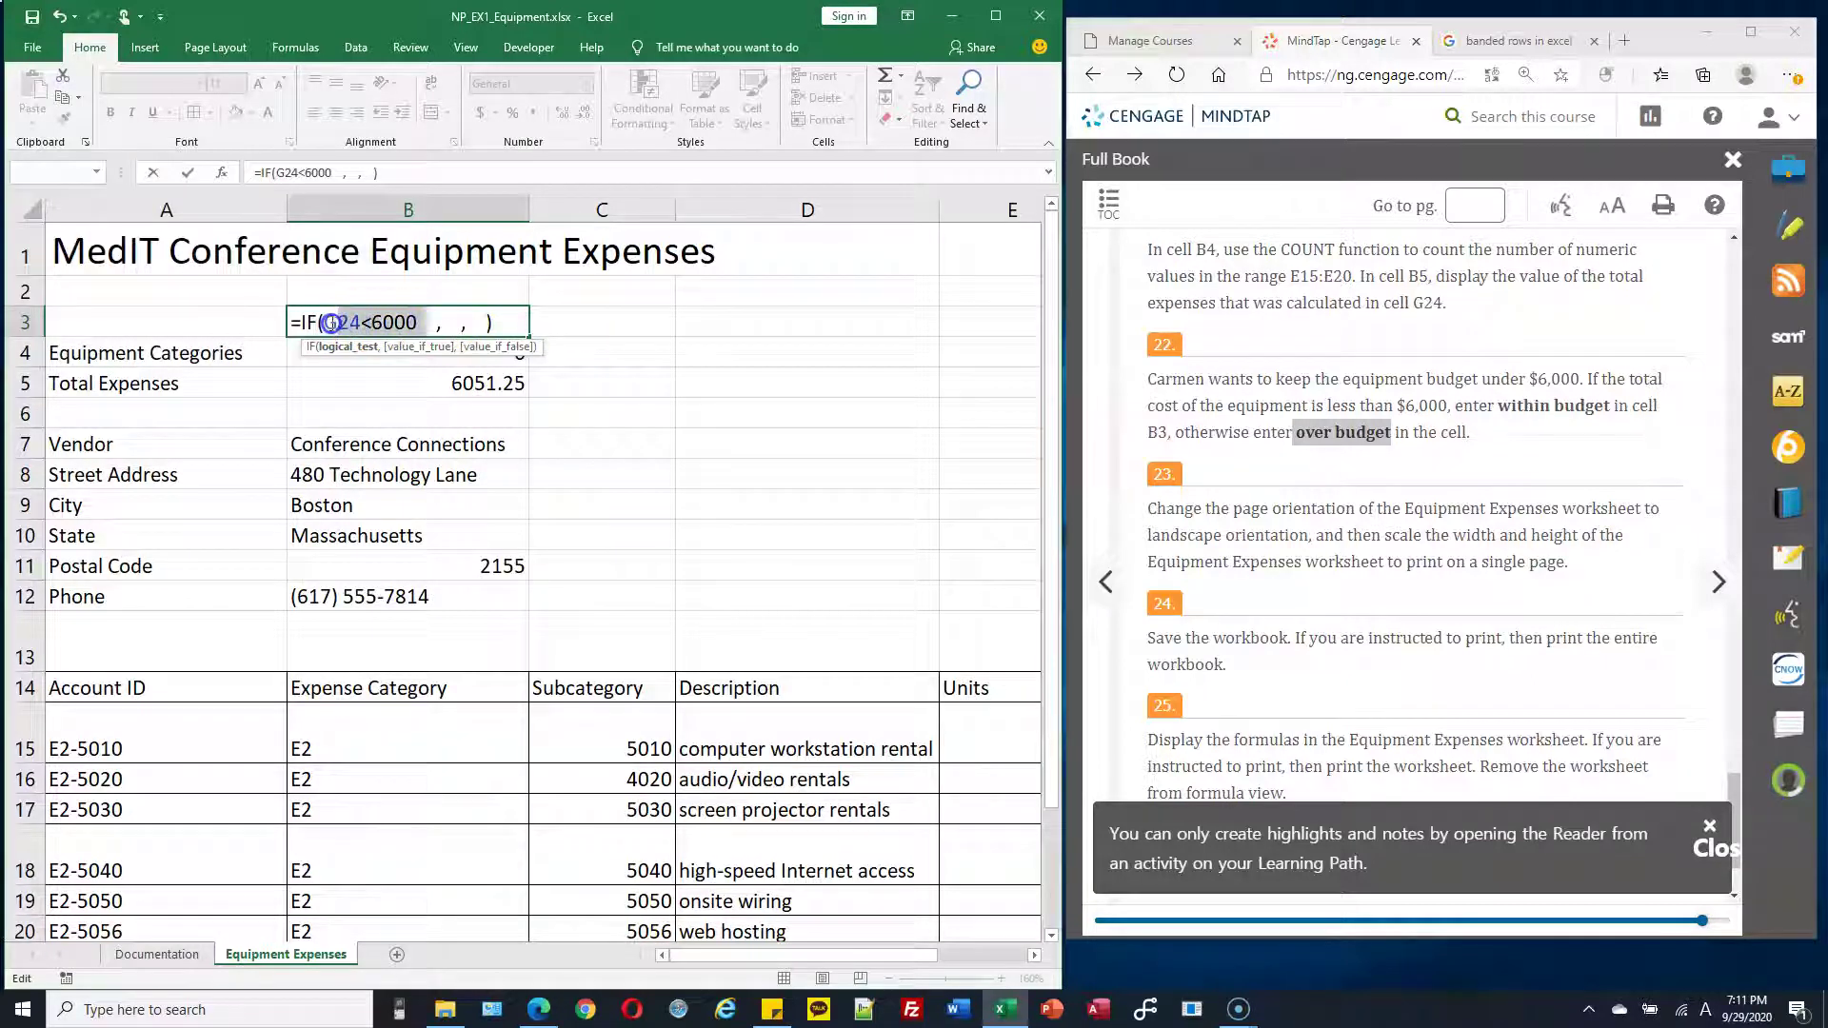
click(459, 323)
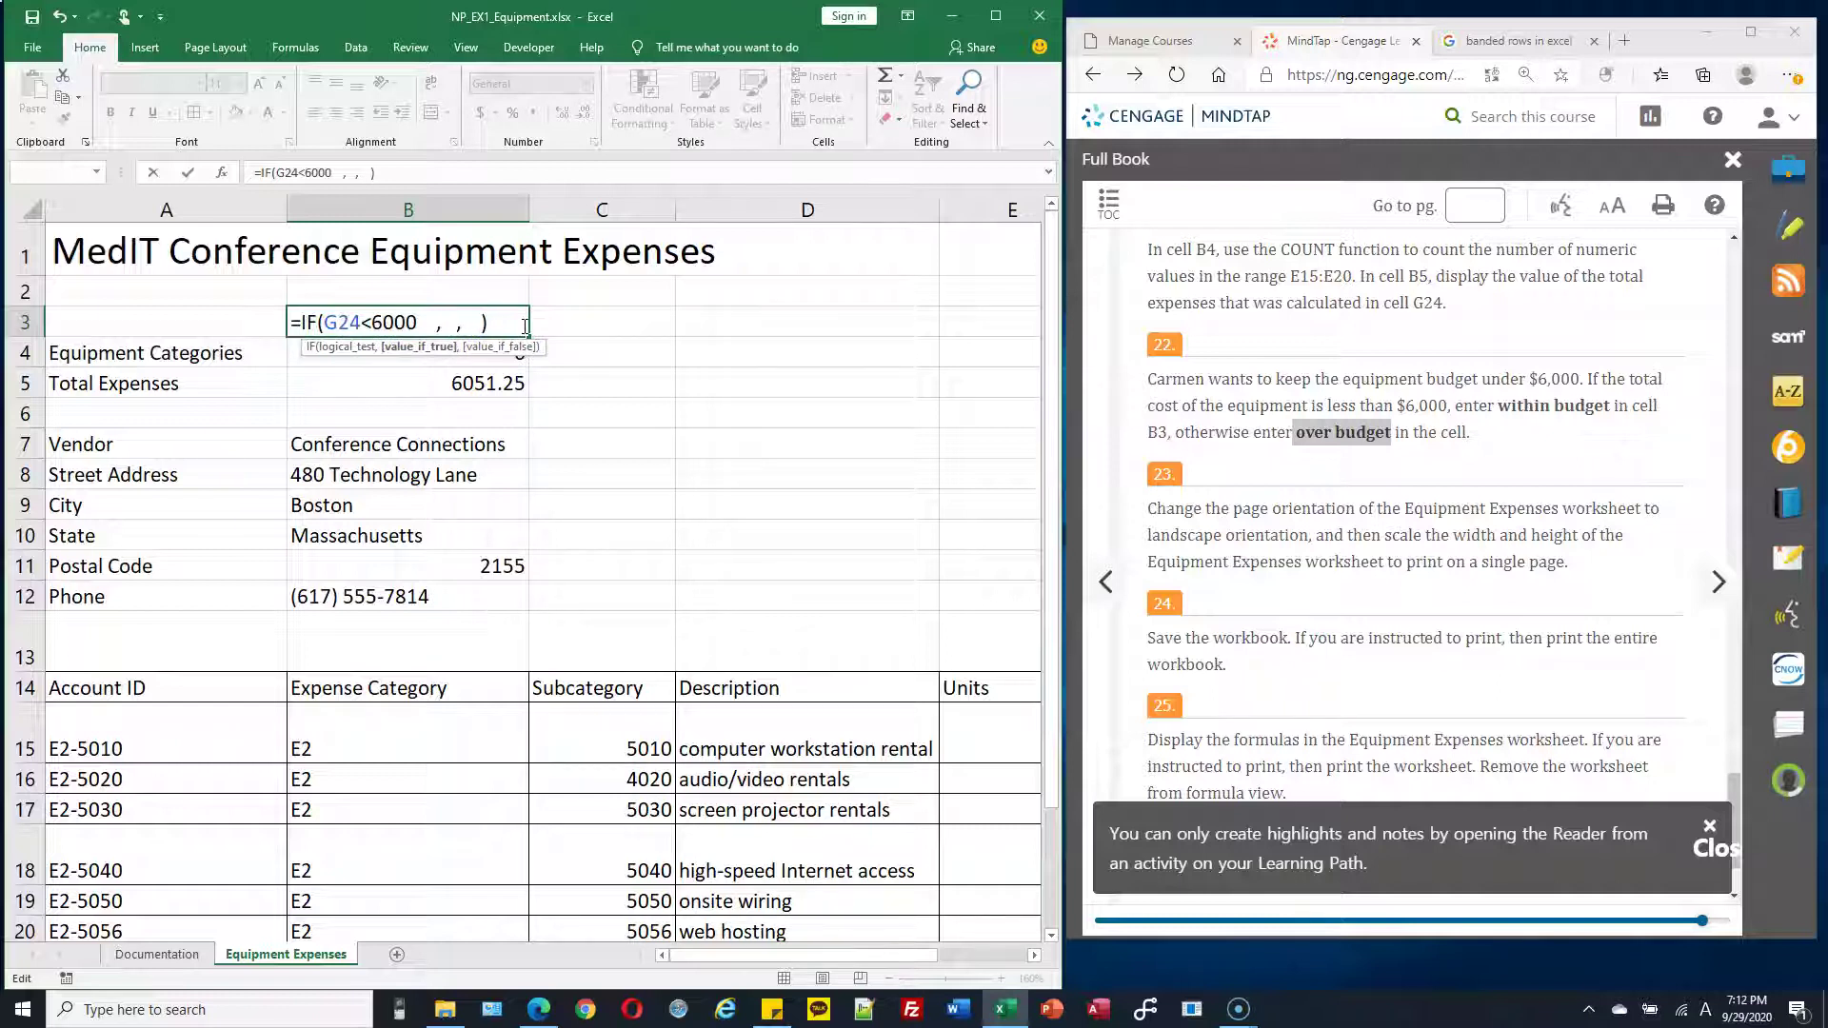
click(529, 317)
text(within budget)
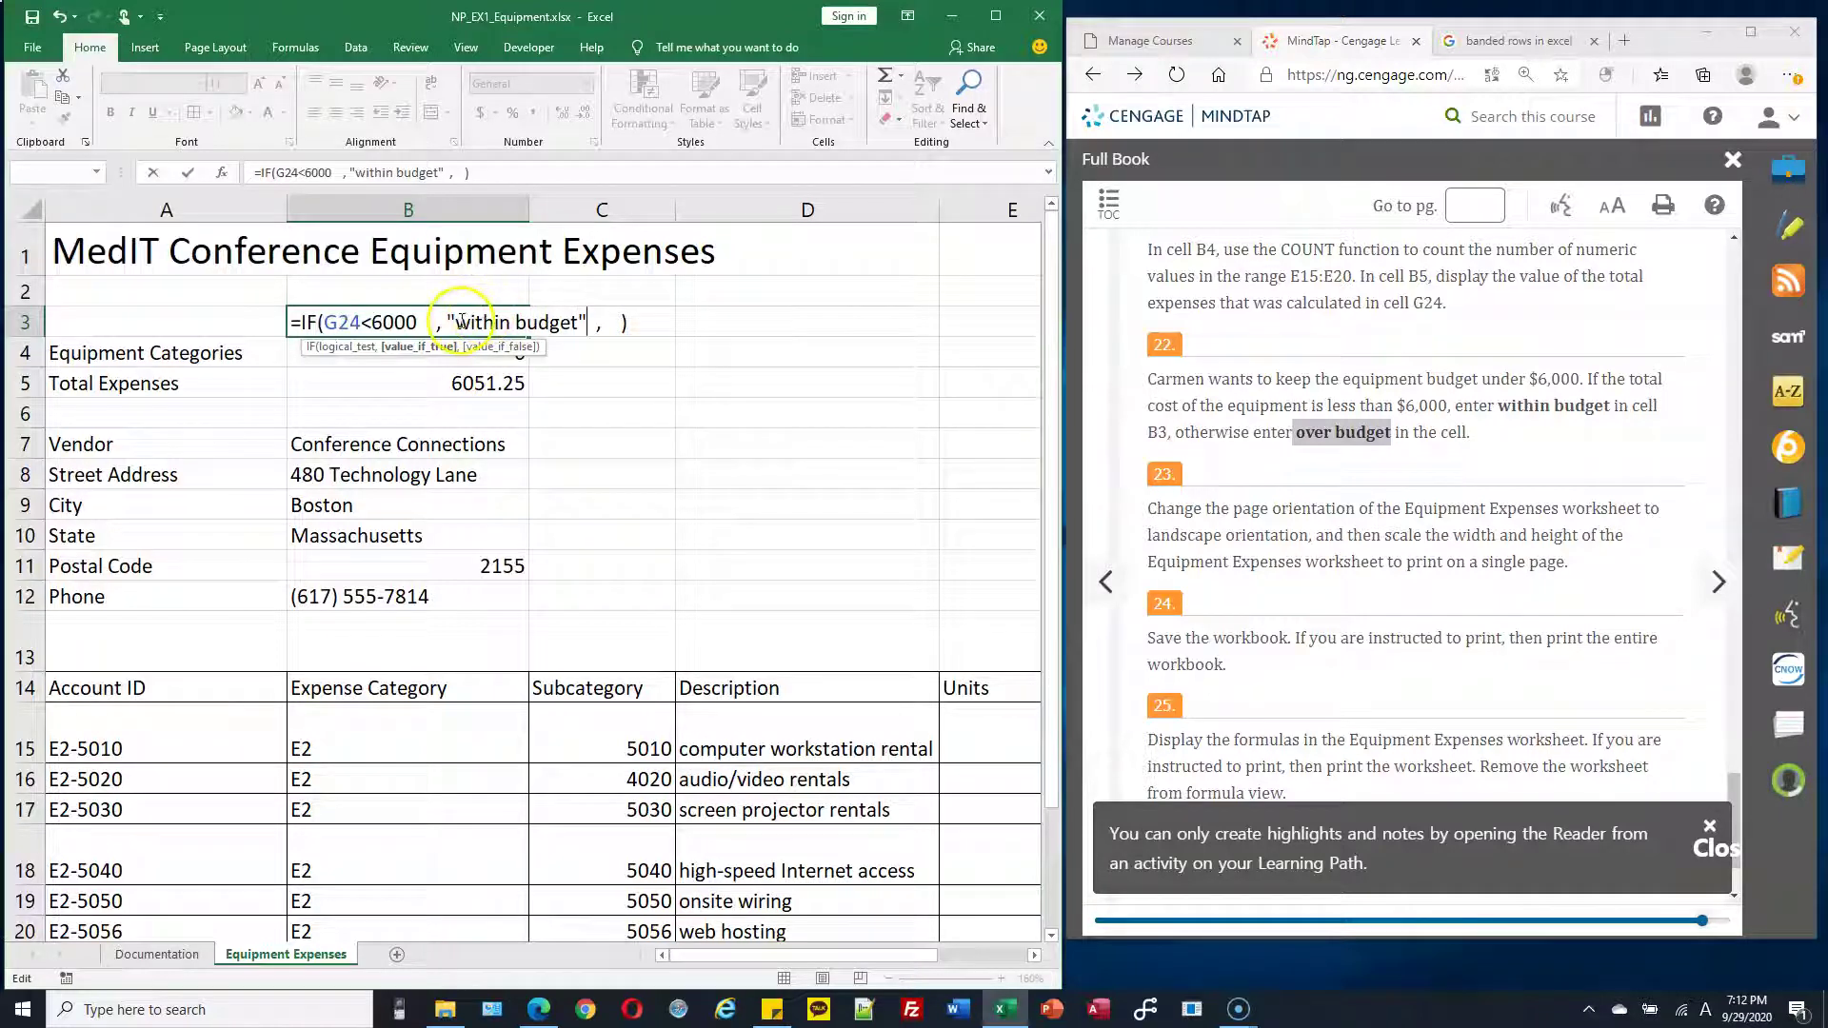
drag(455, 322, 577, 332)
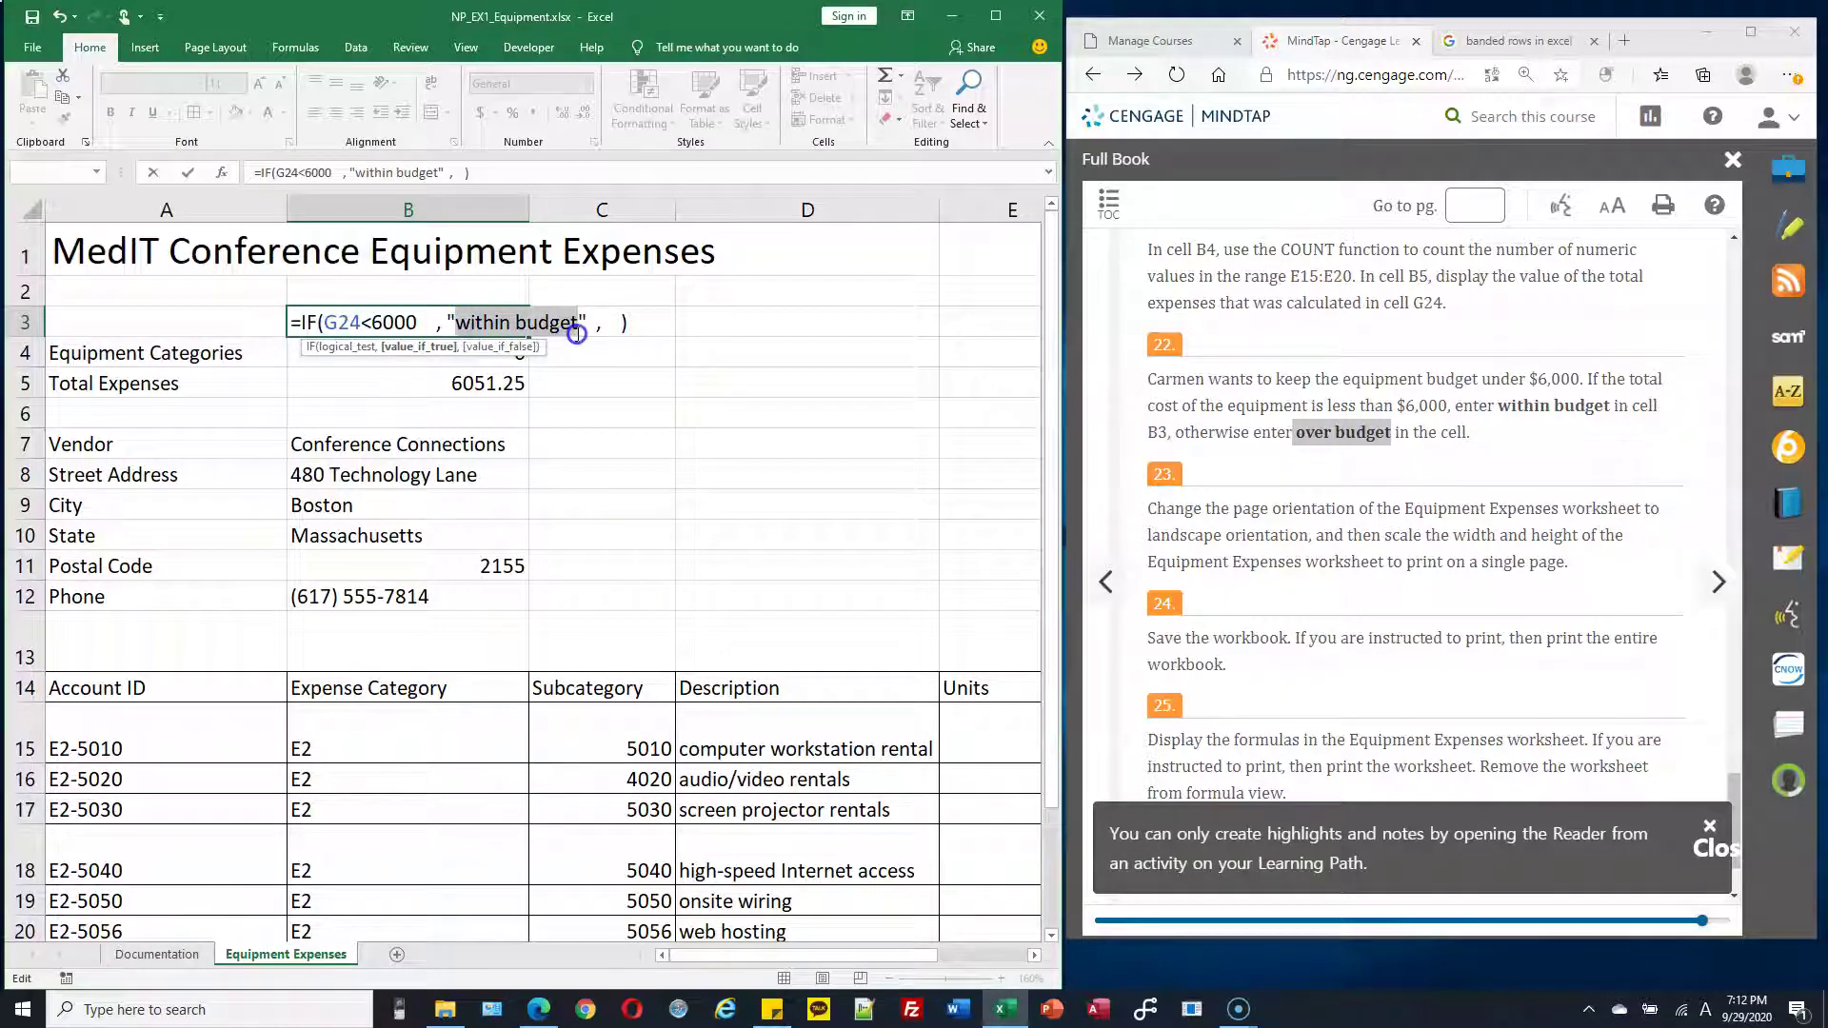
click(457, 319)
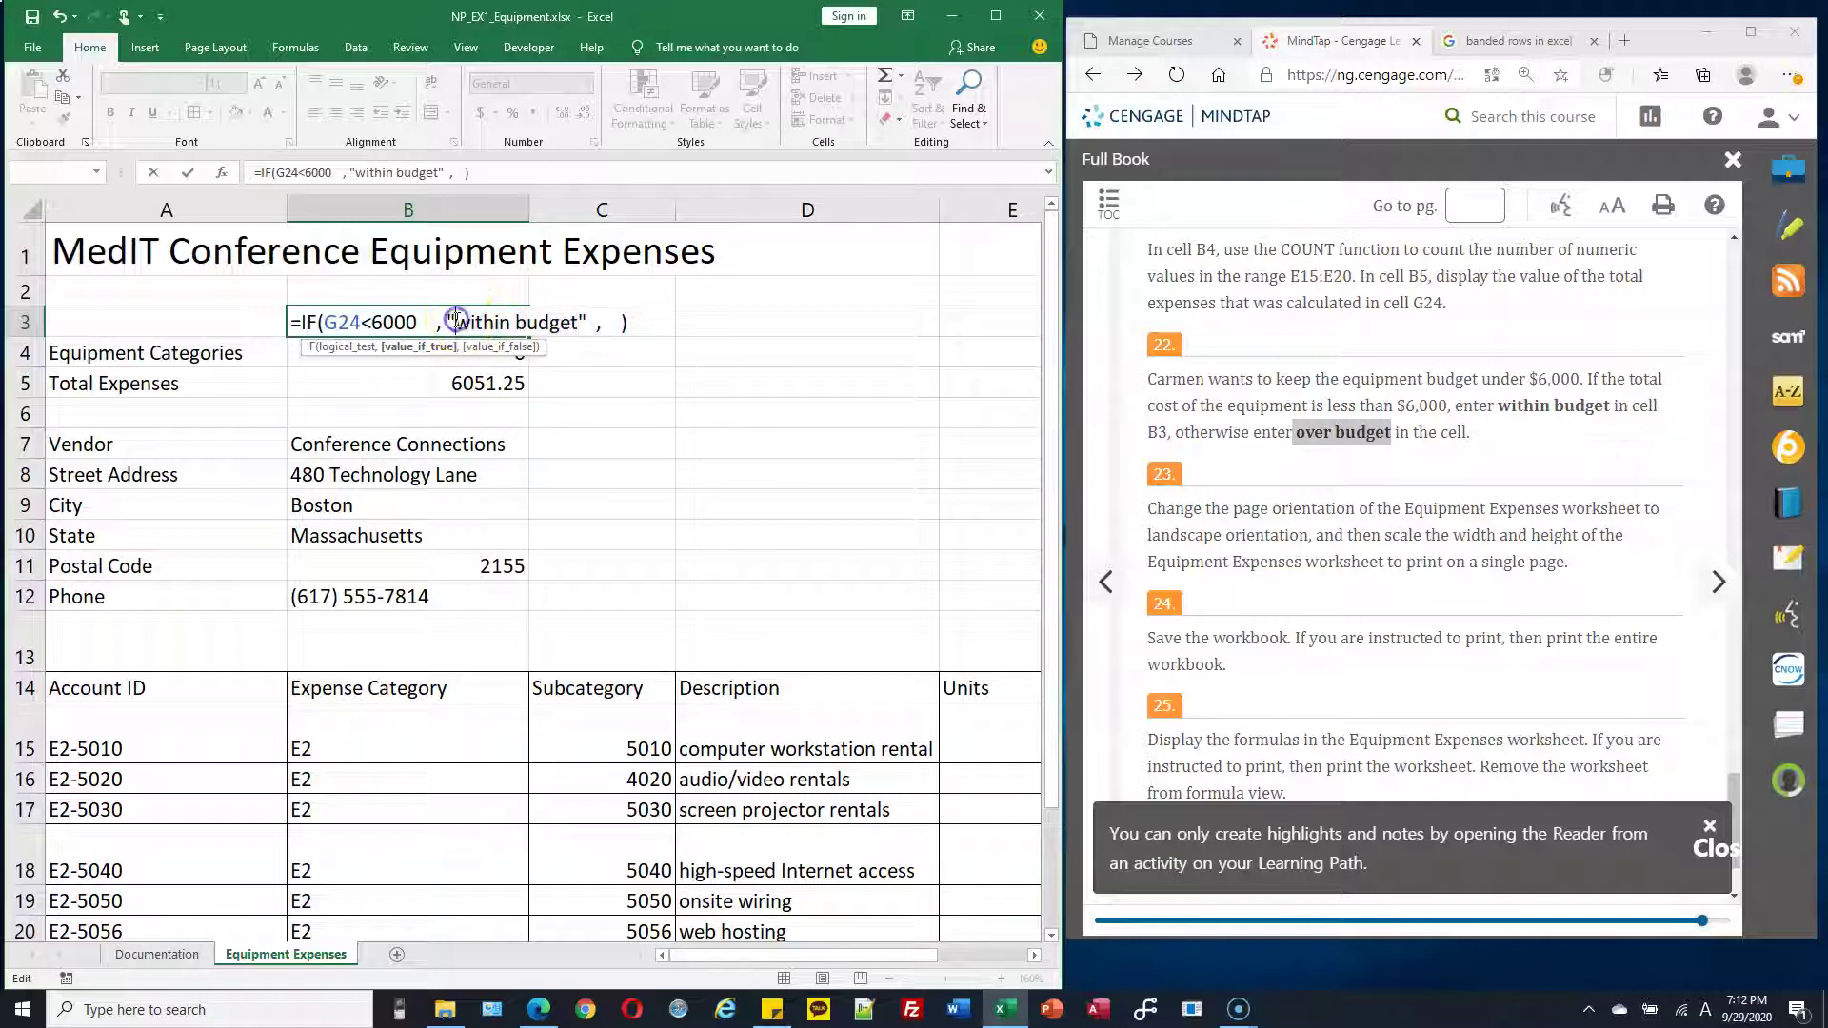
click(572, 318)
Add "over budget" as the IF value when false
drag(421, 323, 327, 323)
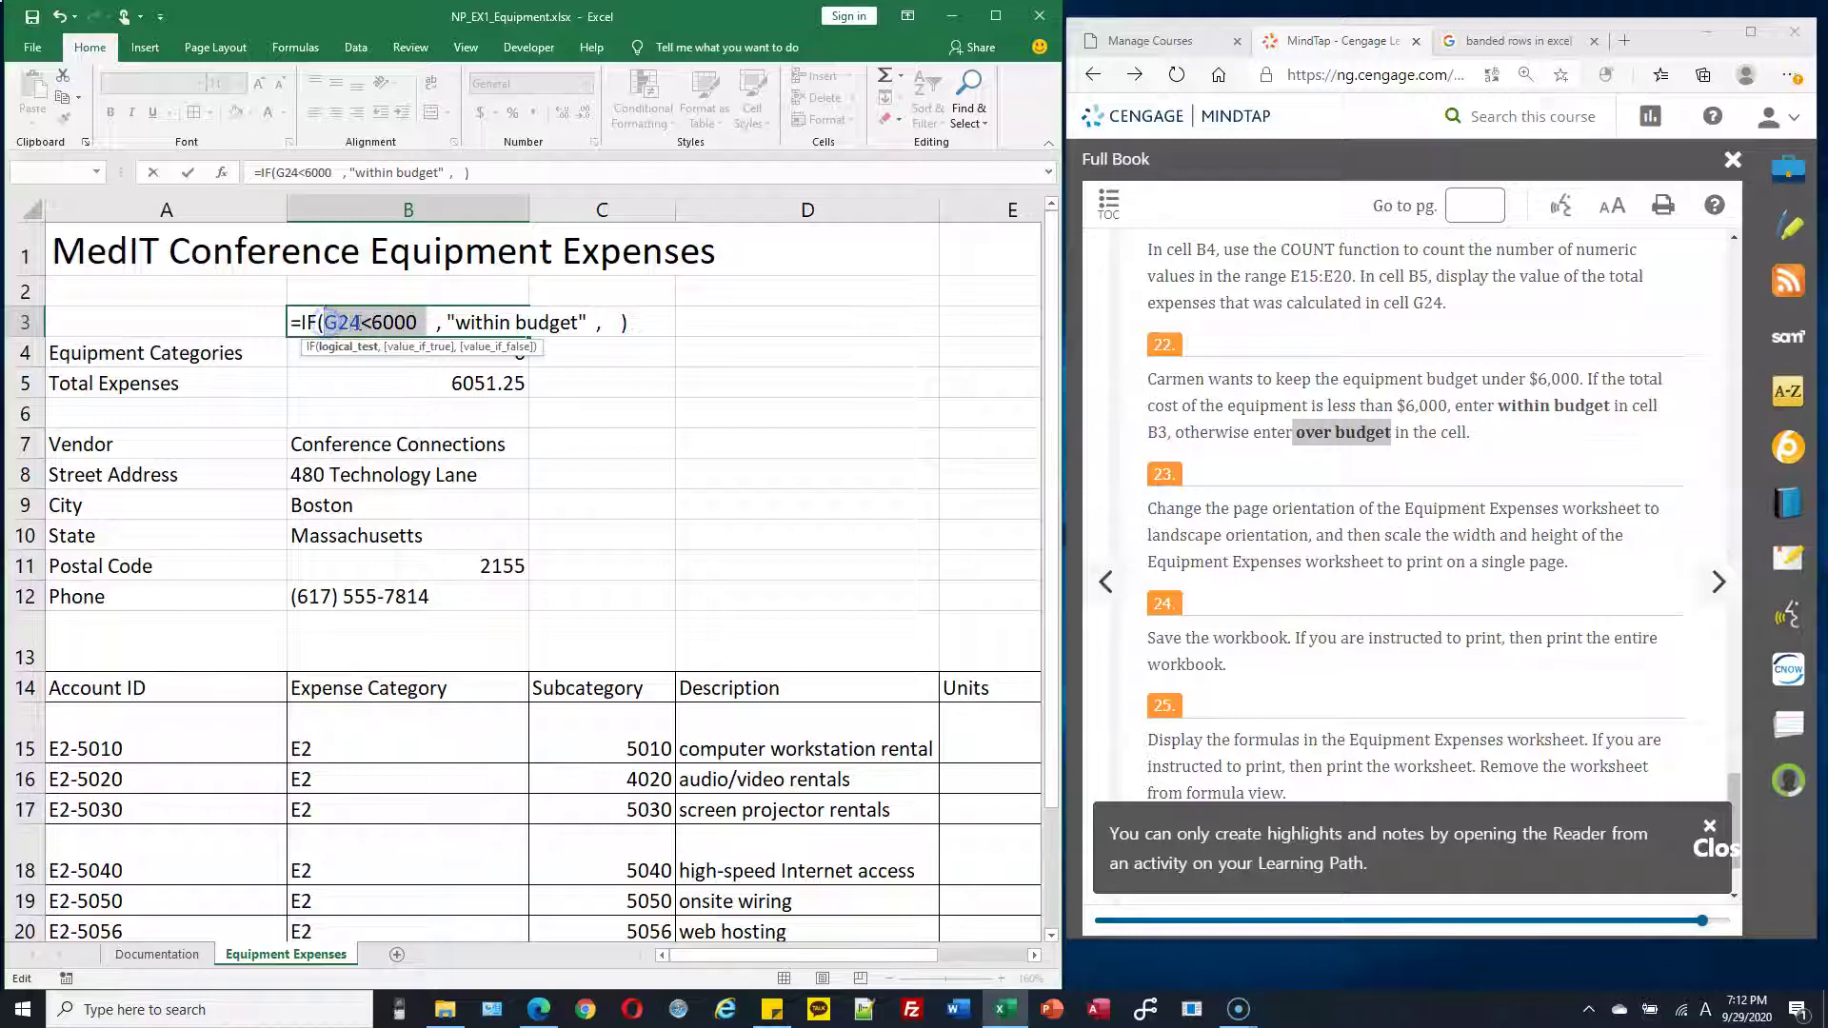
click(328, 324)
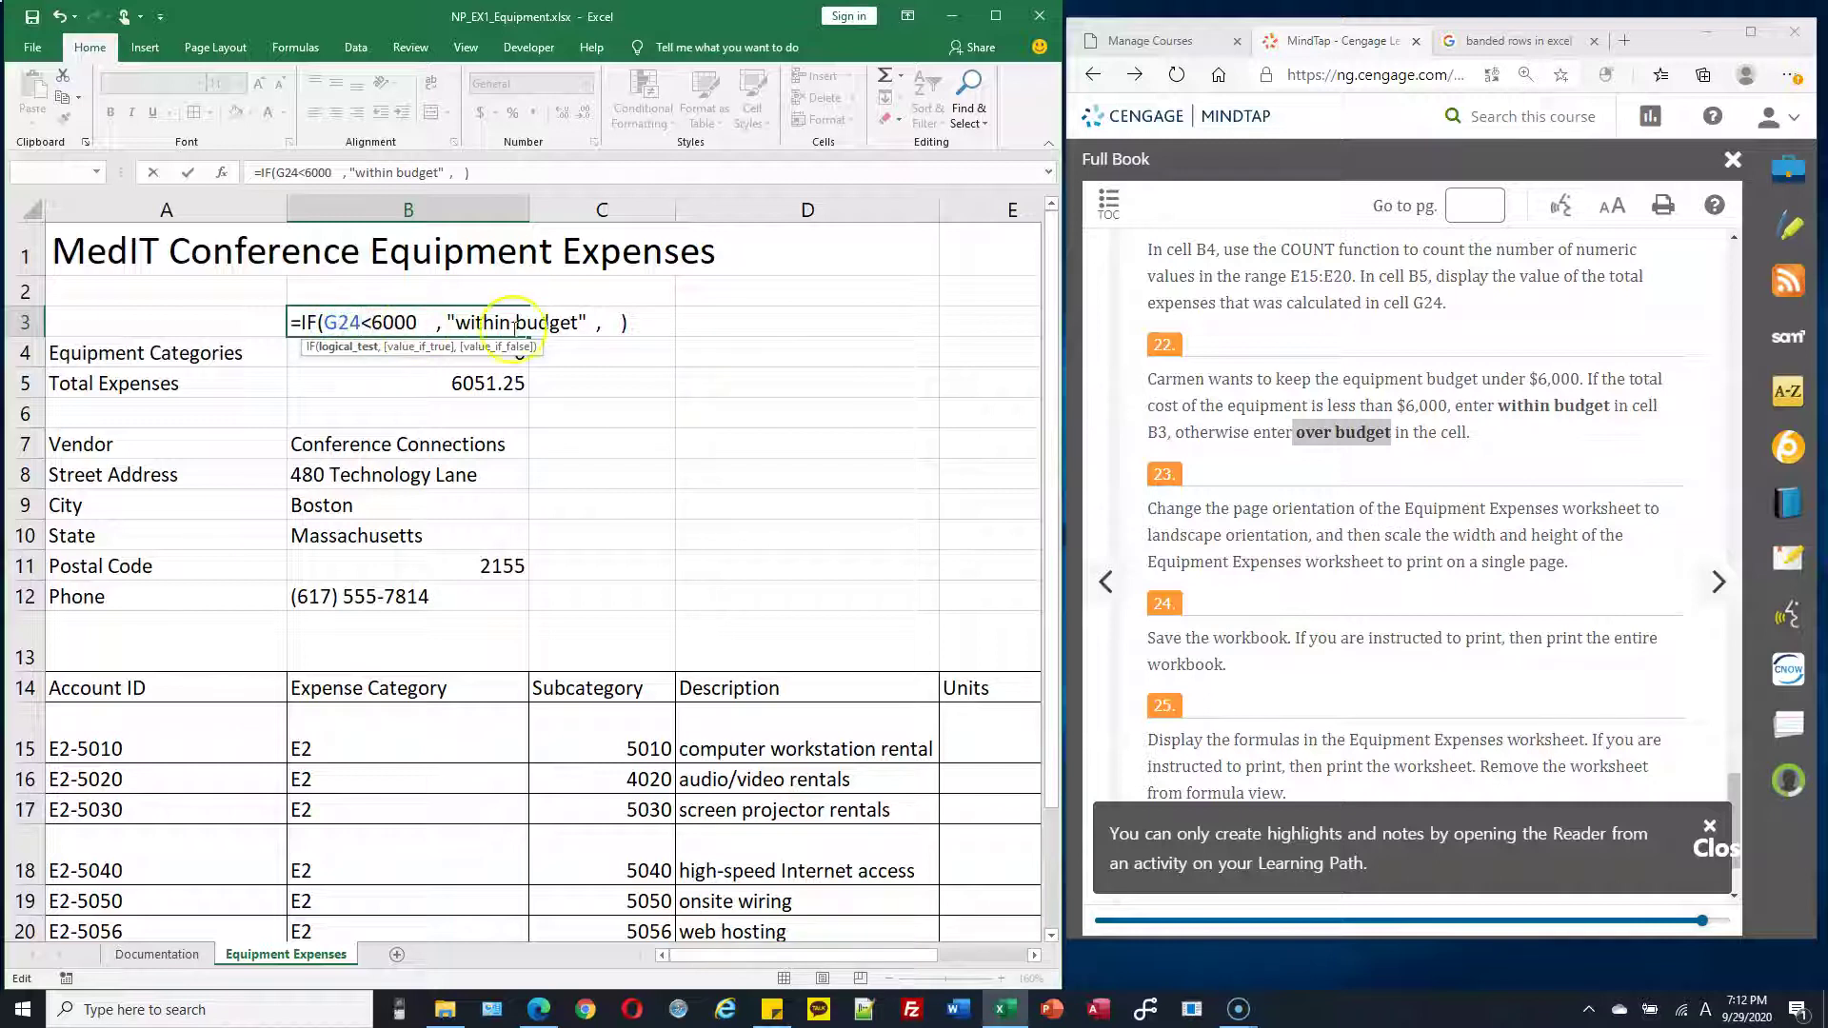
click(619, 322)
key(Left)
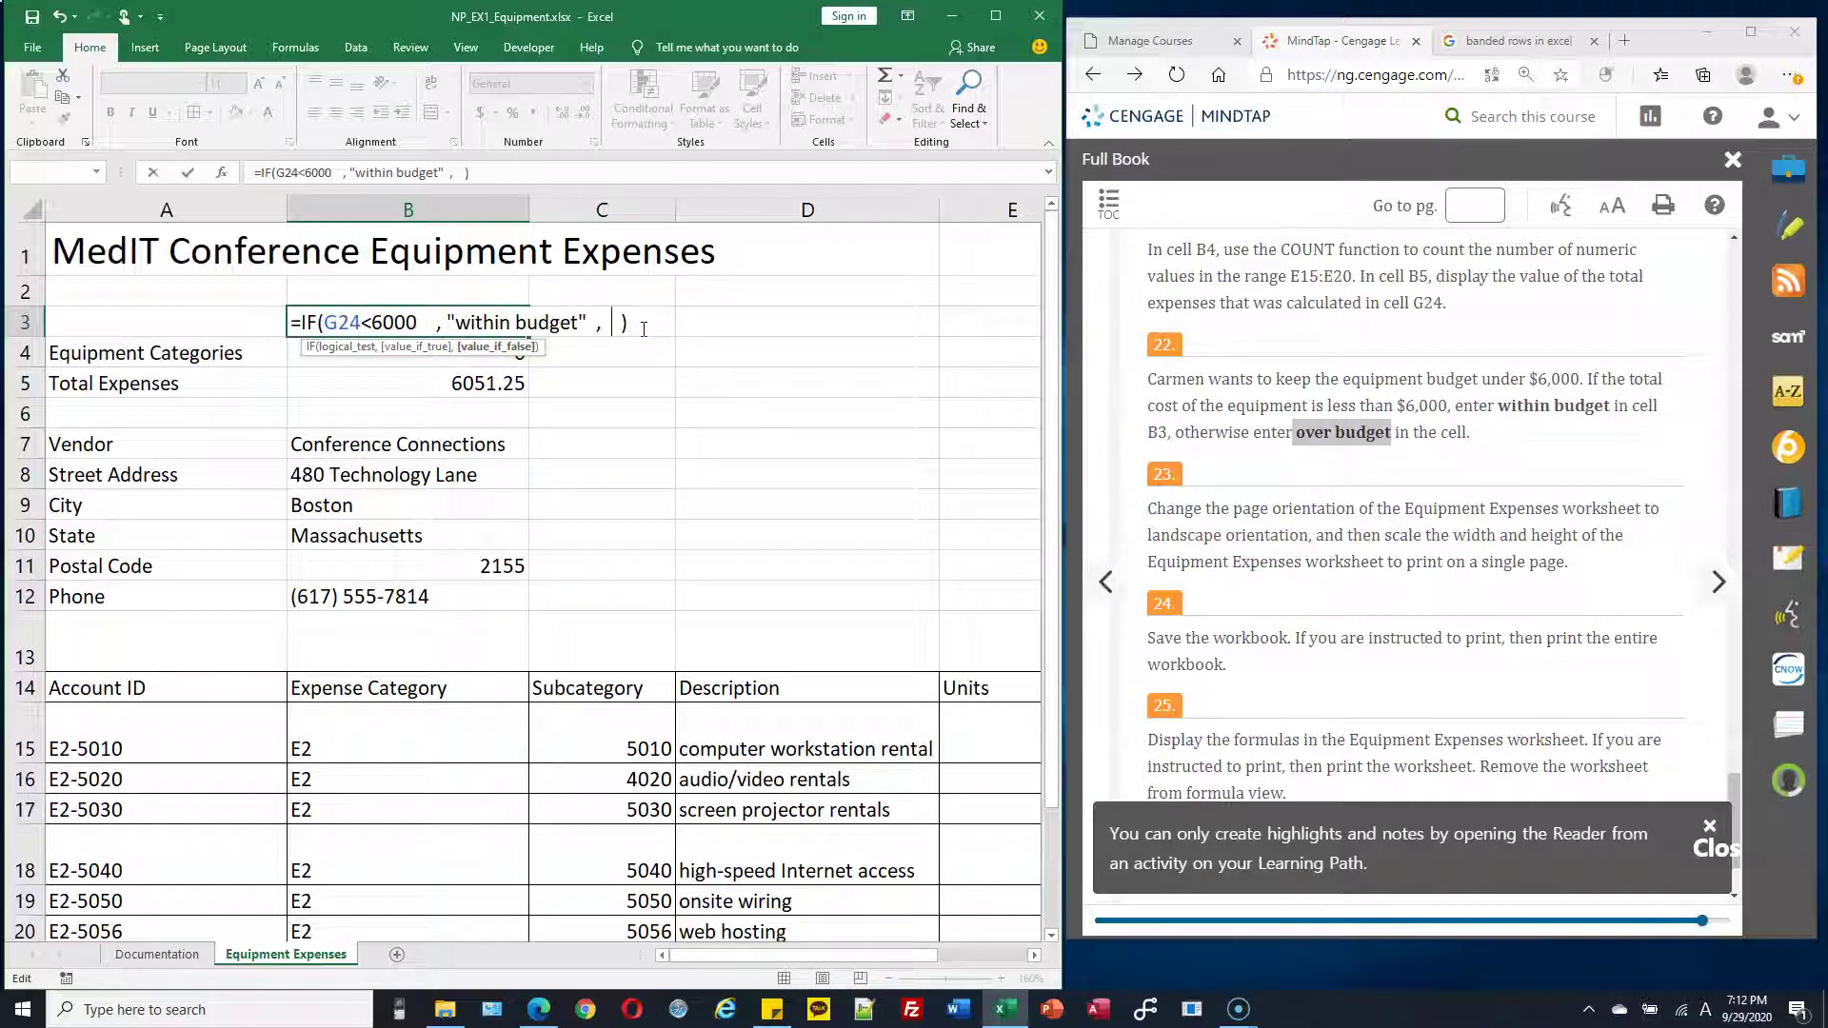
text(")
click(612, 316)
text(over)
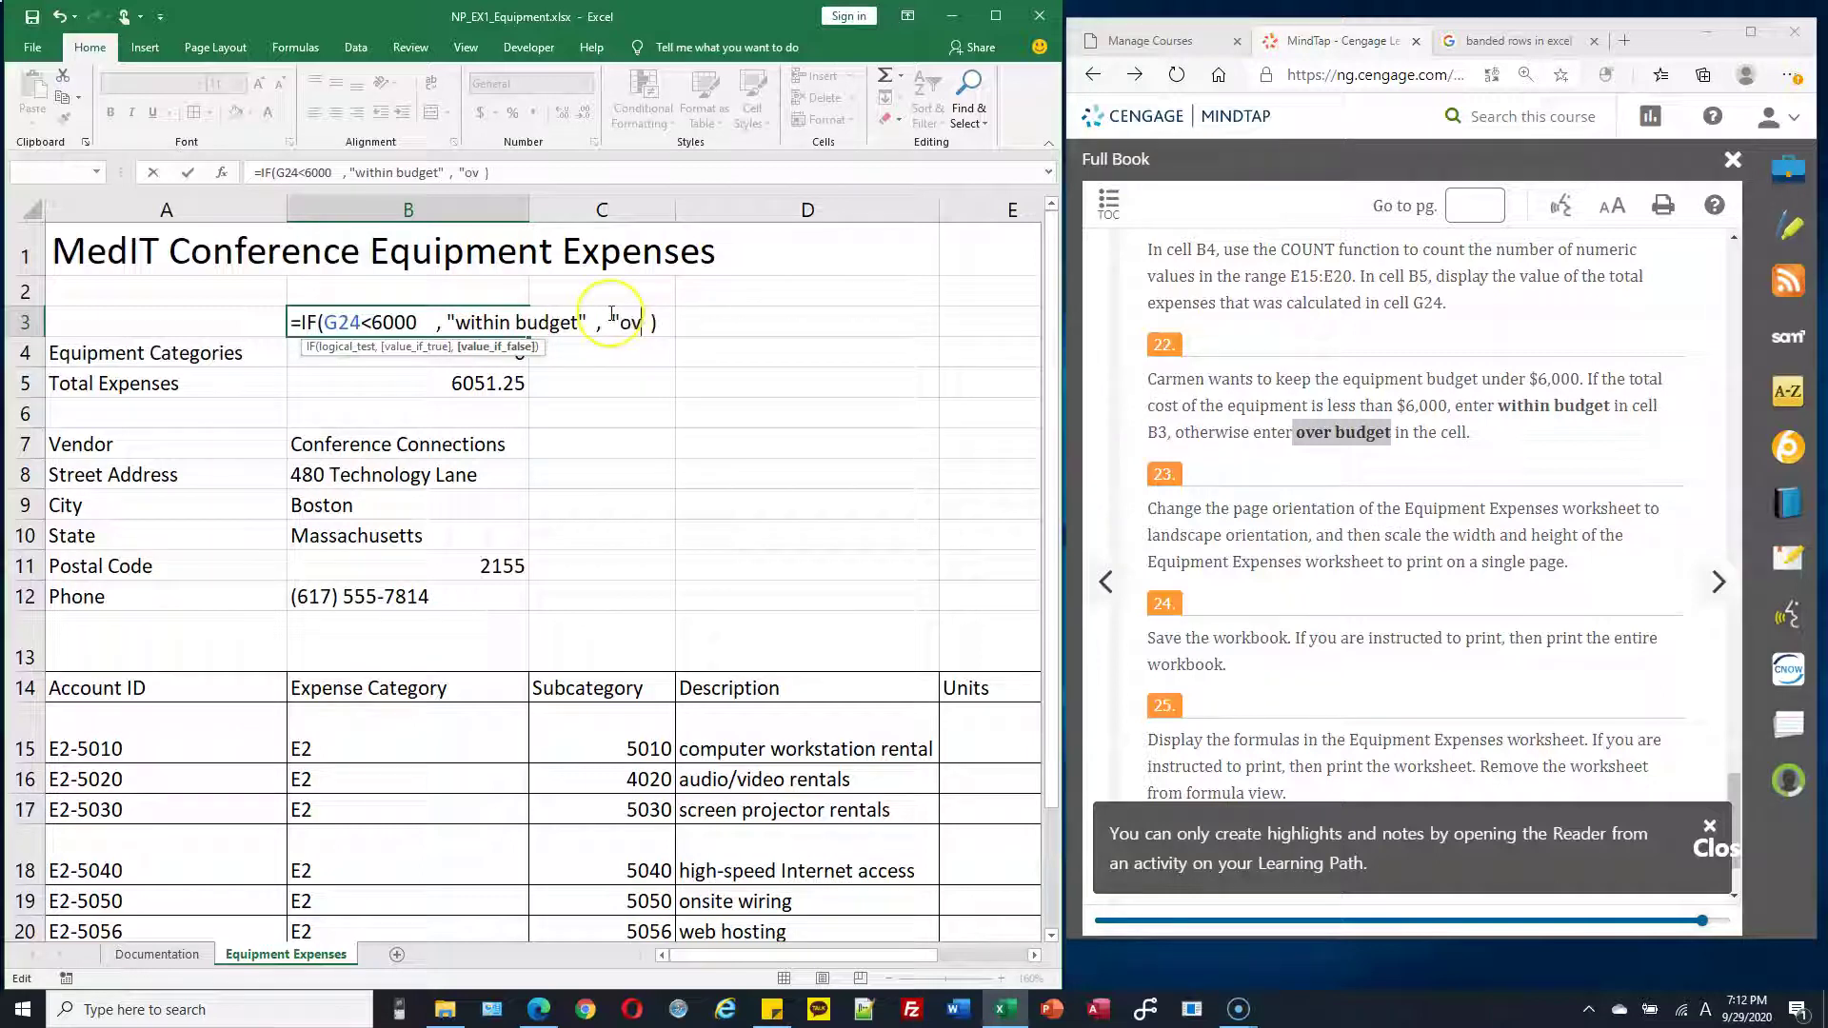
text( budget")
click(612, 315)
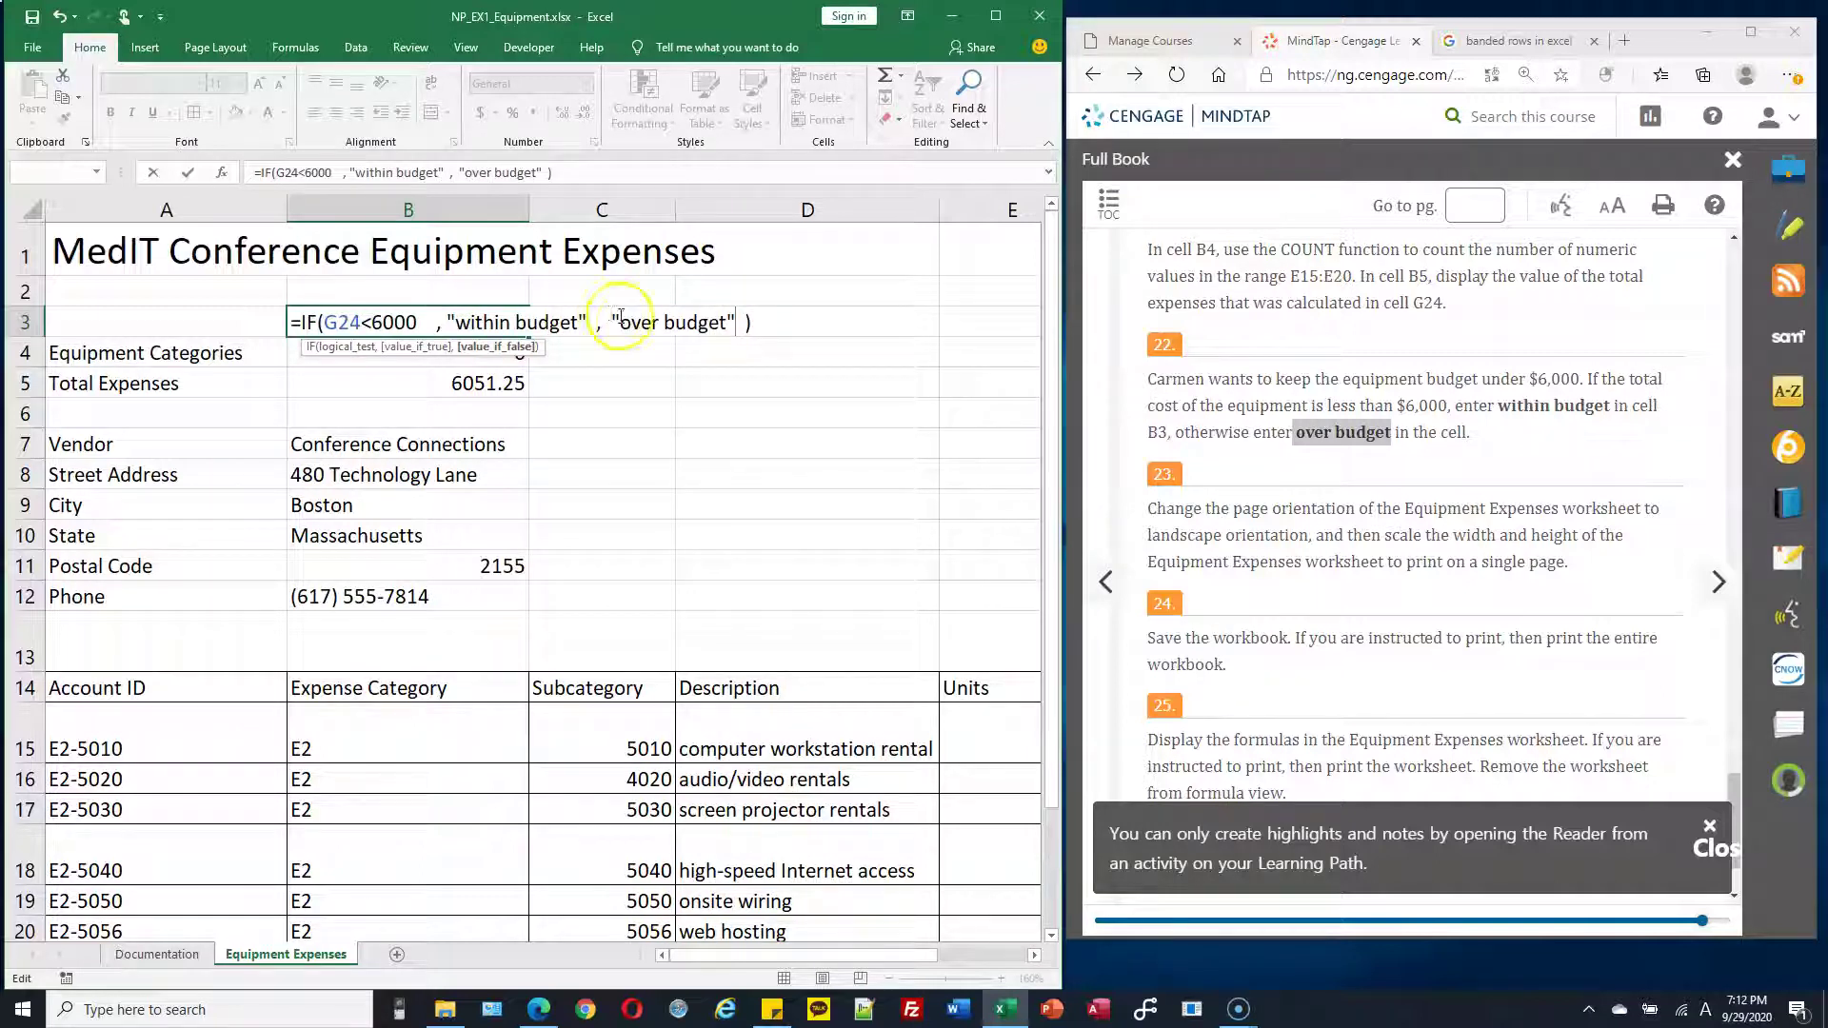
click(746, 322)
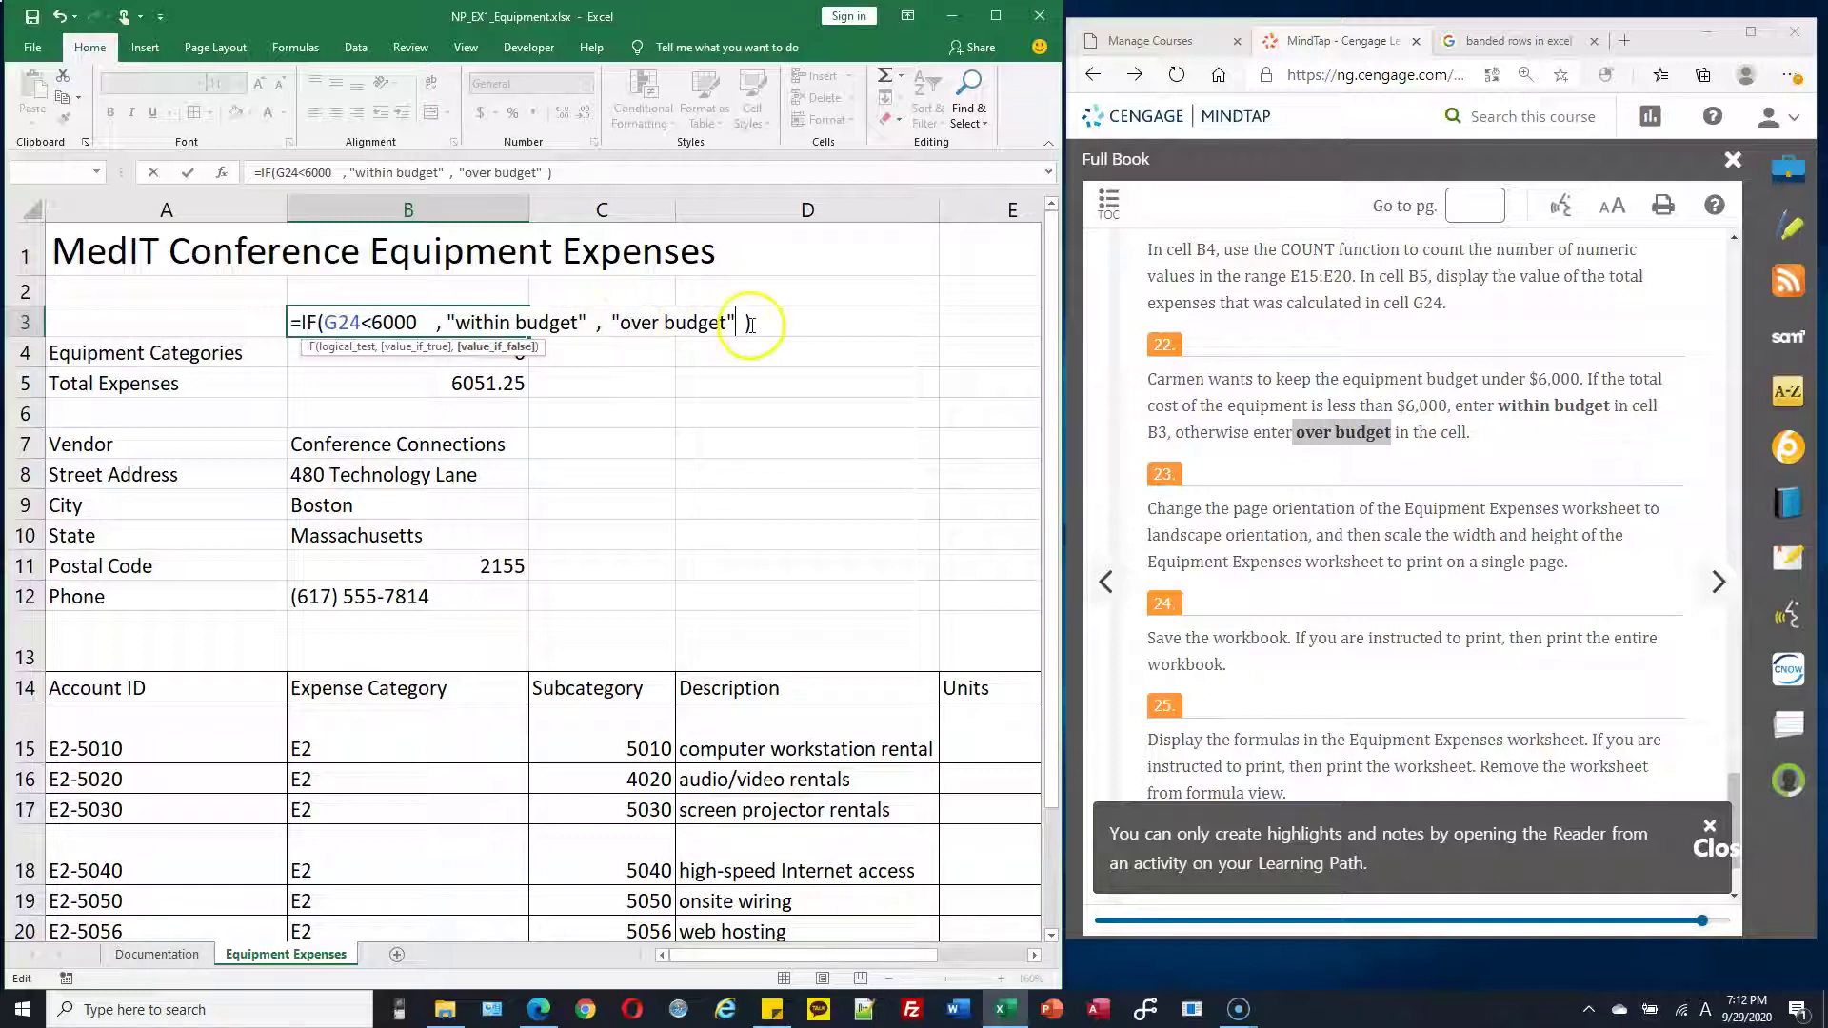
Remove the extra spaces after 6000 and fix the quote after within budget
click(437, 322)
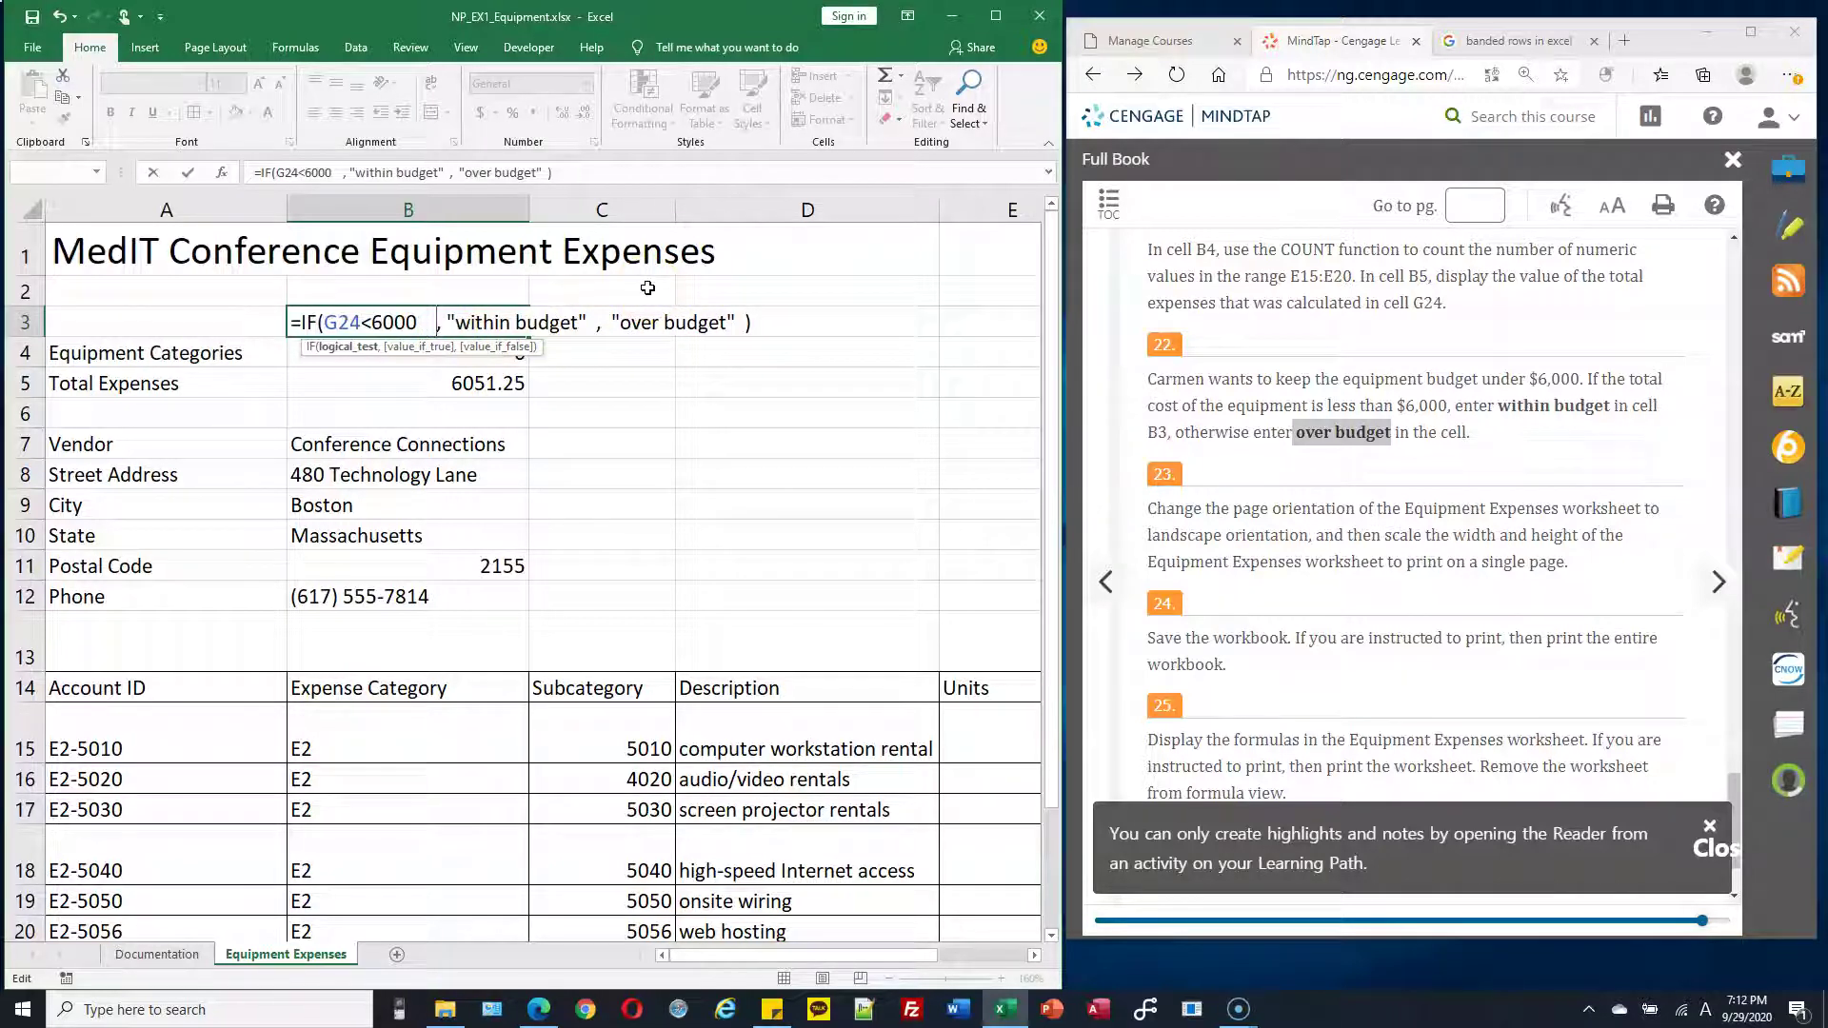
key(Delete)
key(Delete)
key(Delete)
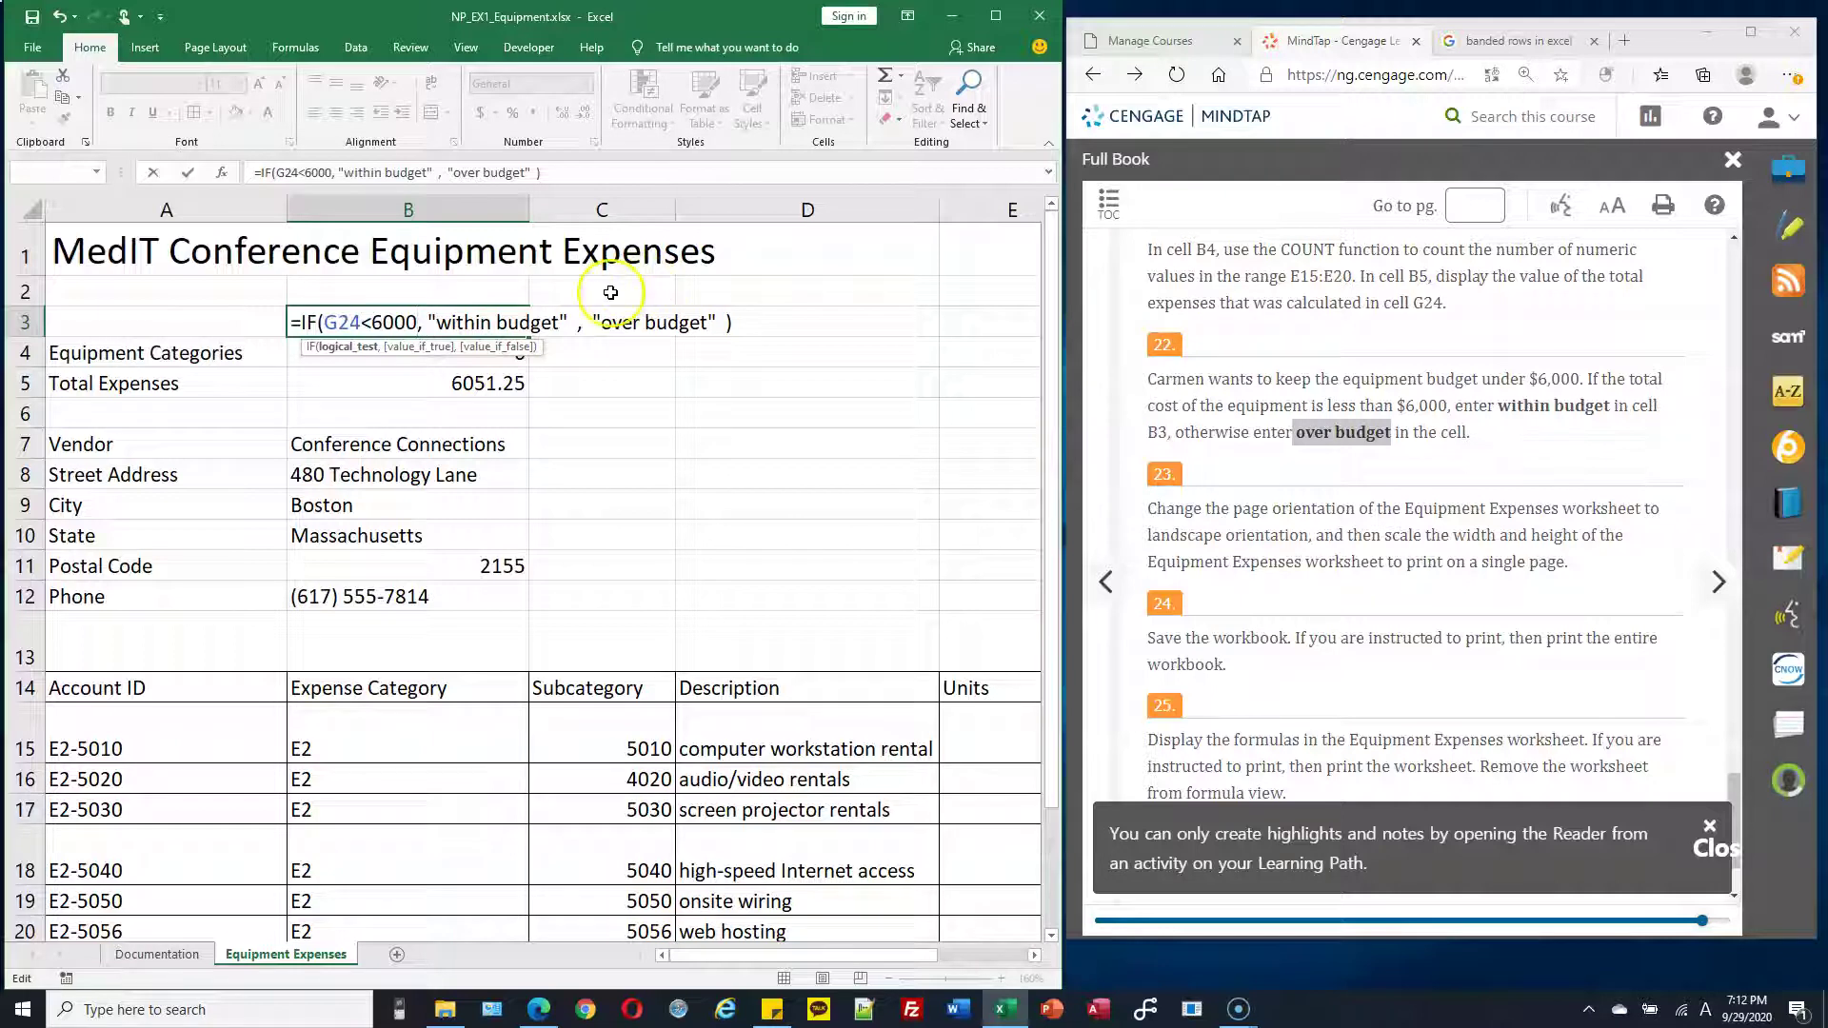
click(572, 324)
key(BackSpace)
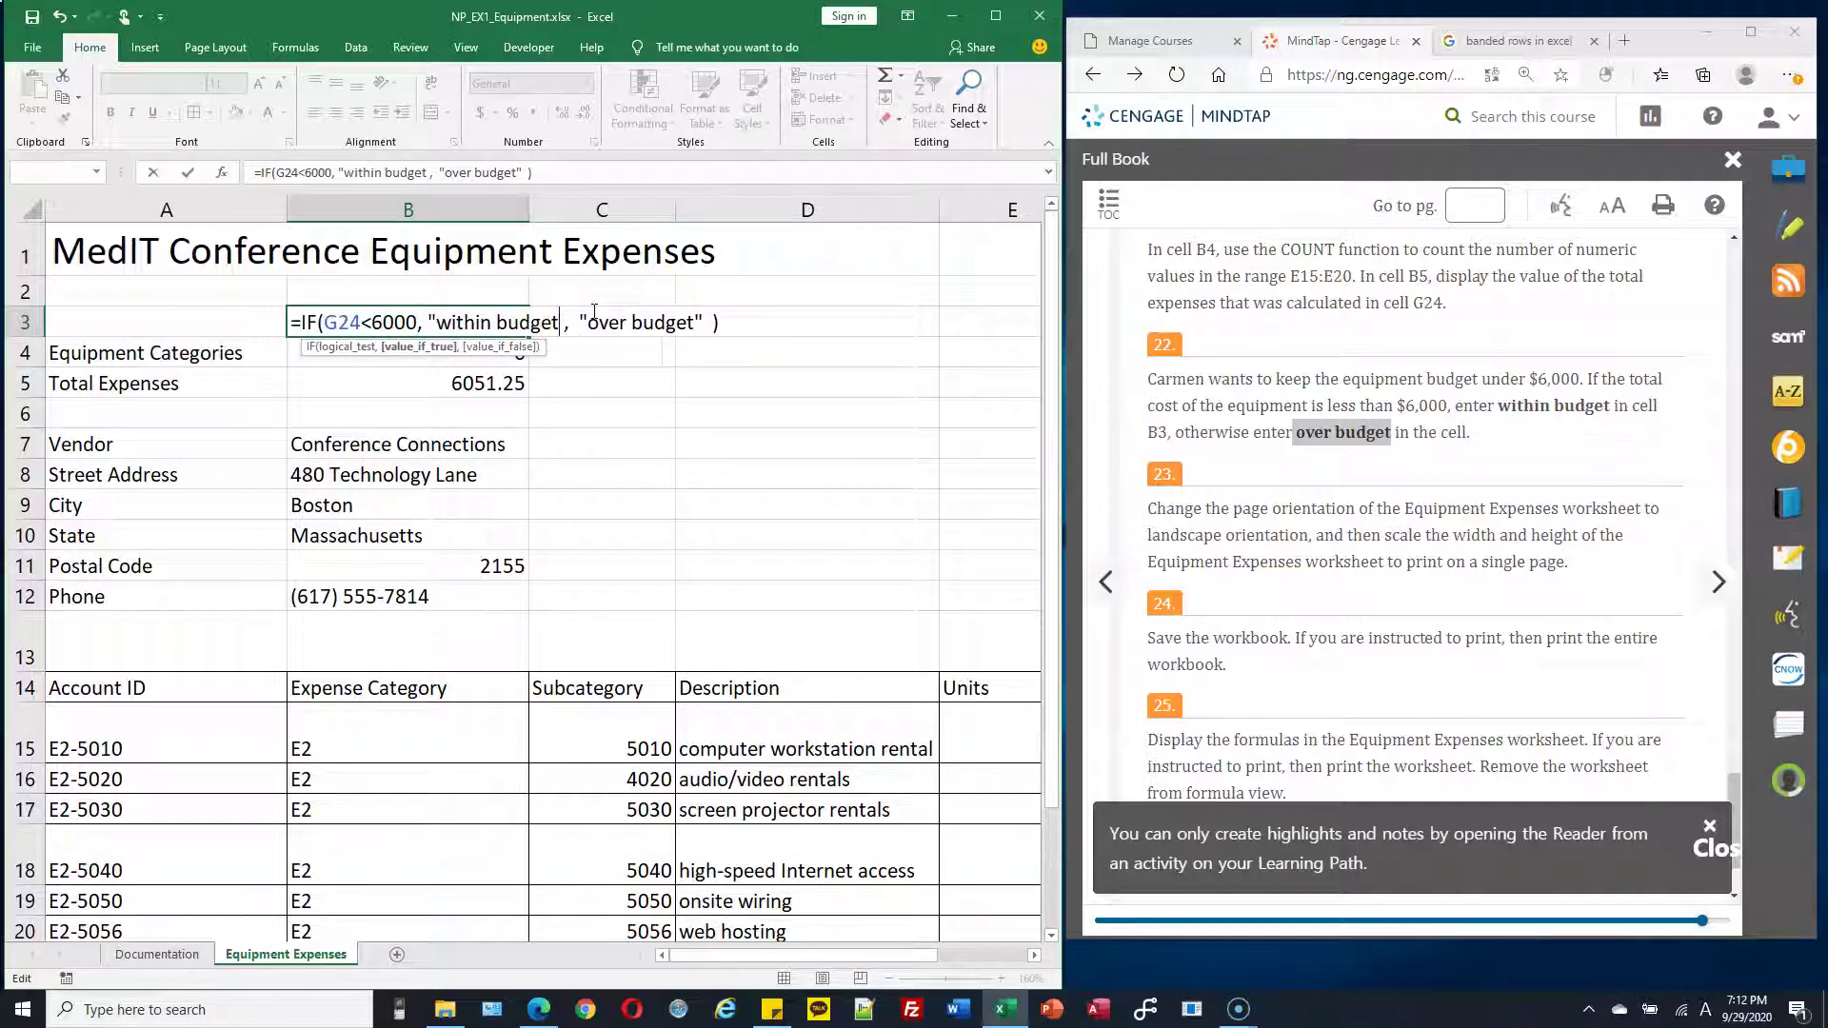
text(")
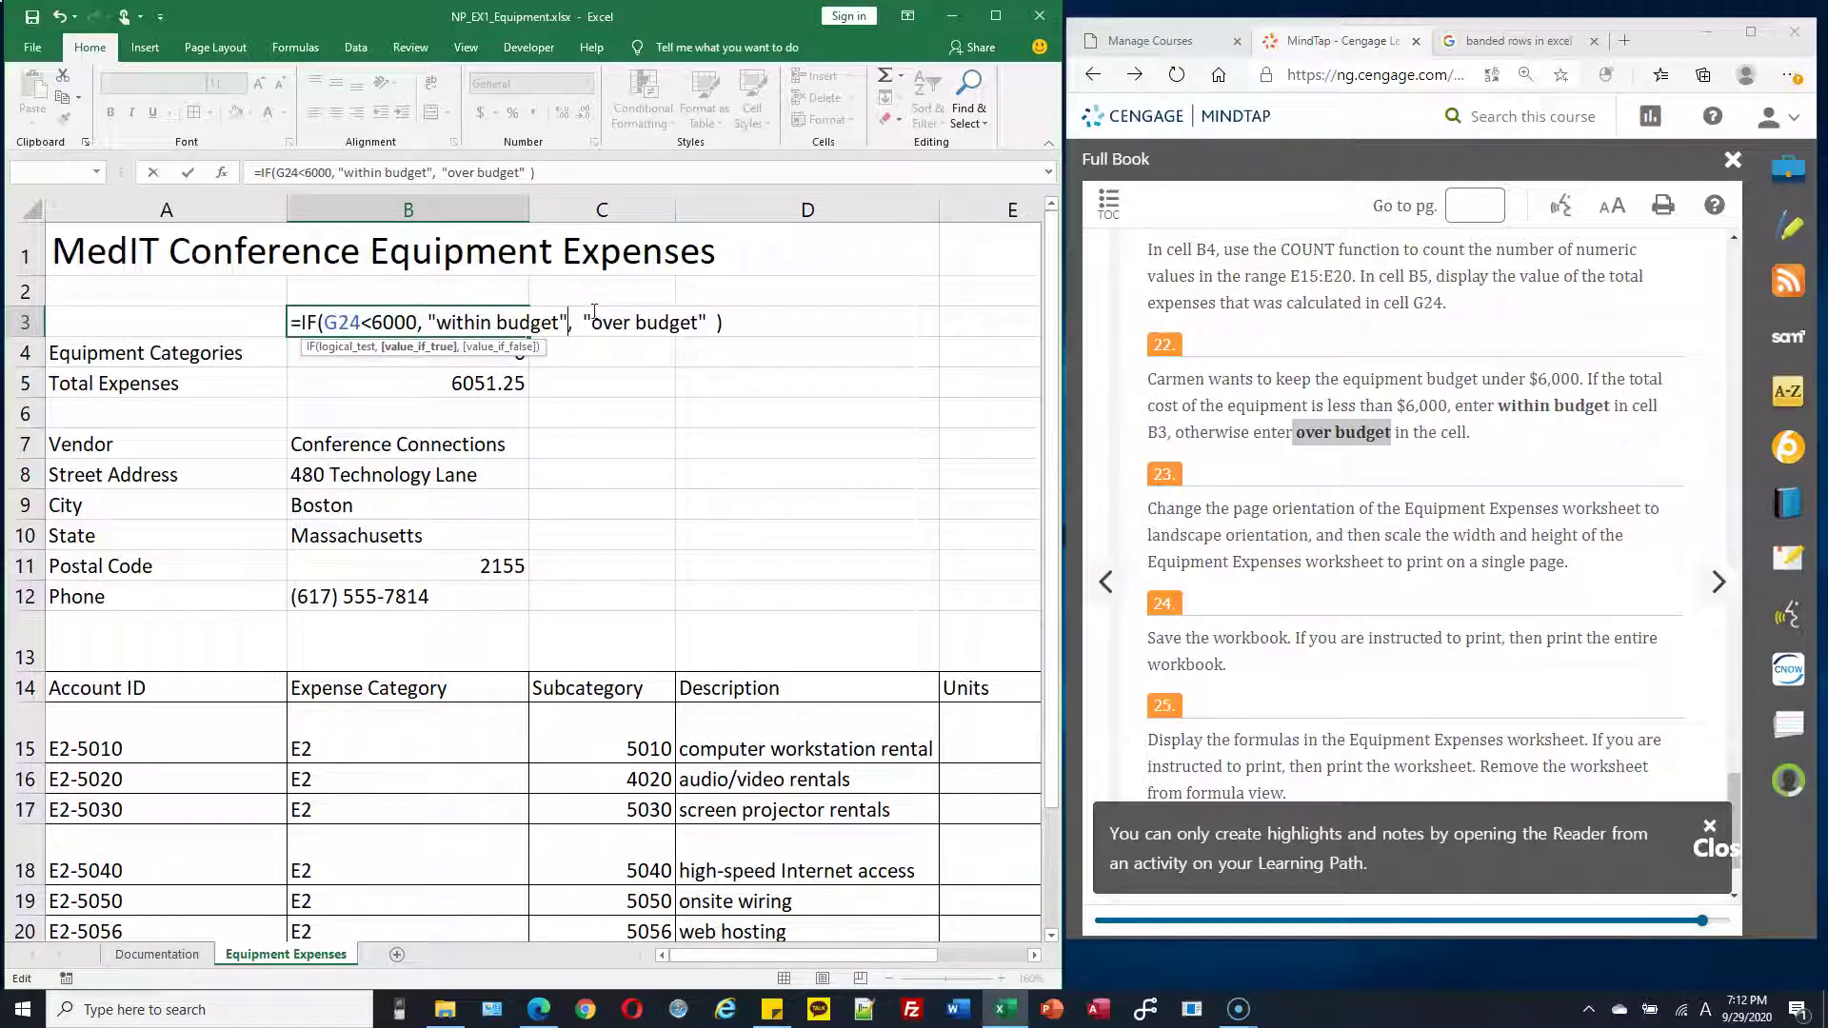
click(716, 322)
Commit the IF formula in B3, check it against G24, and scroll instructions to step 26
key(Return)
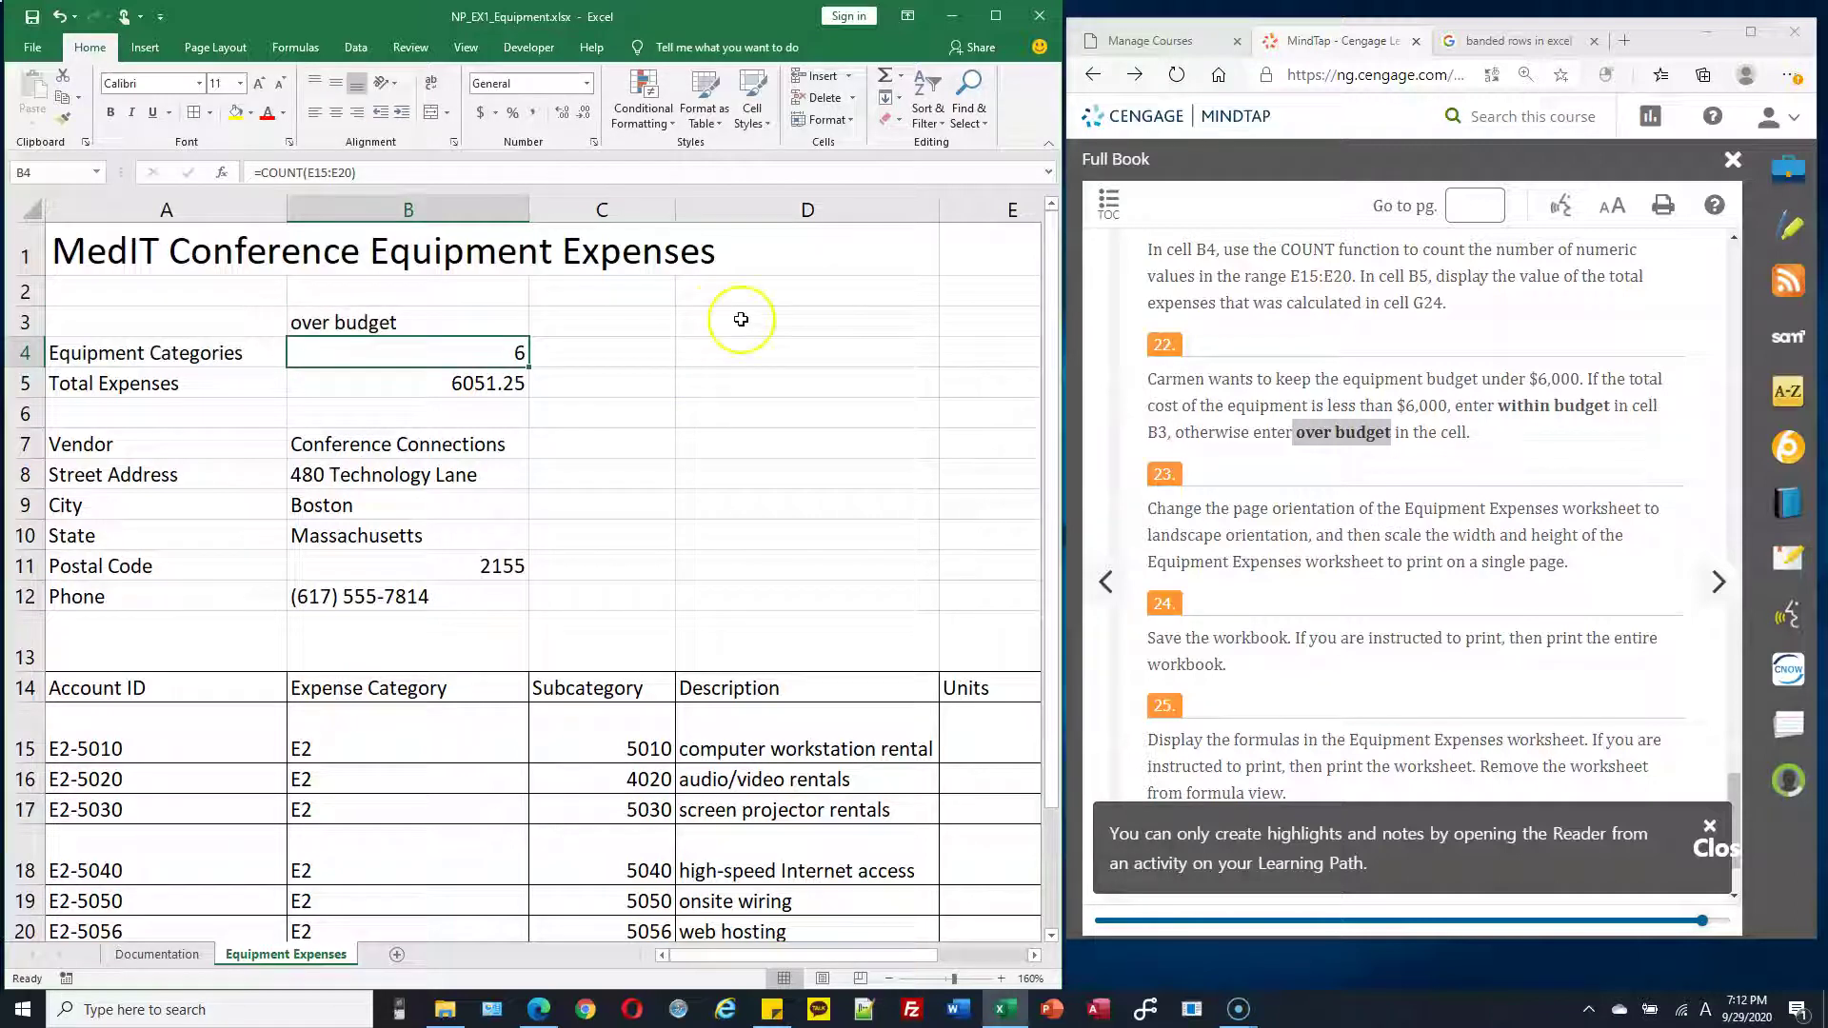
click(453, 318)
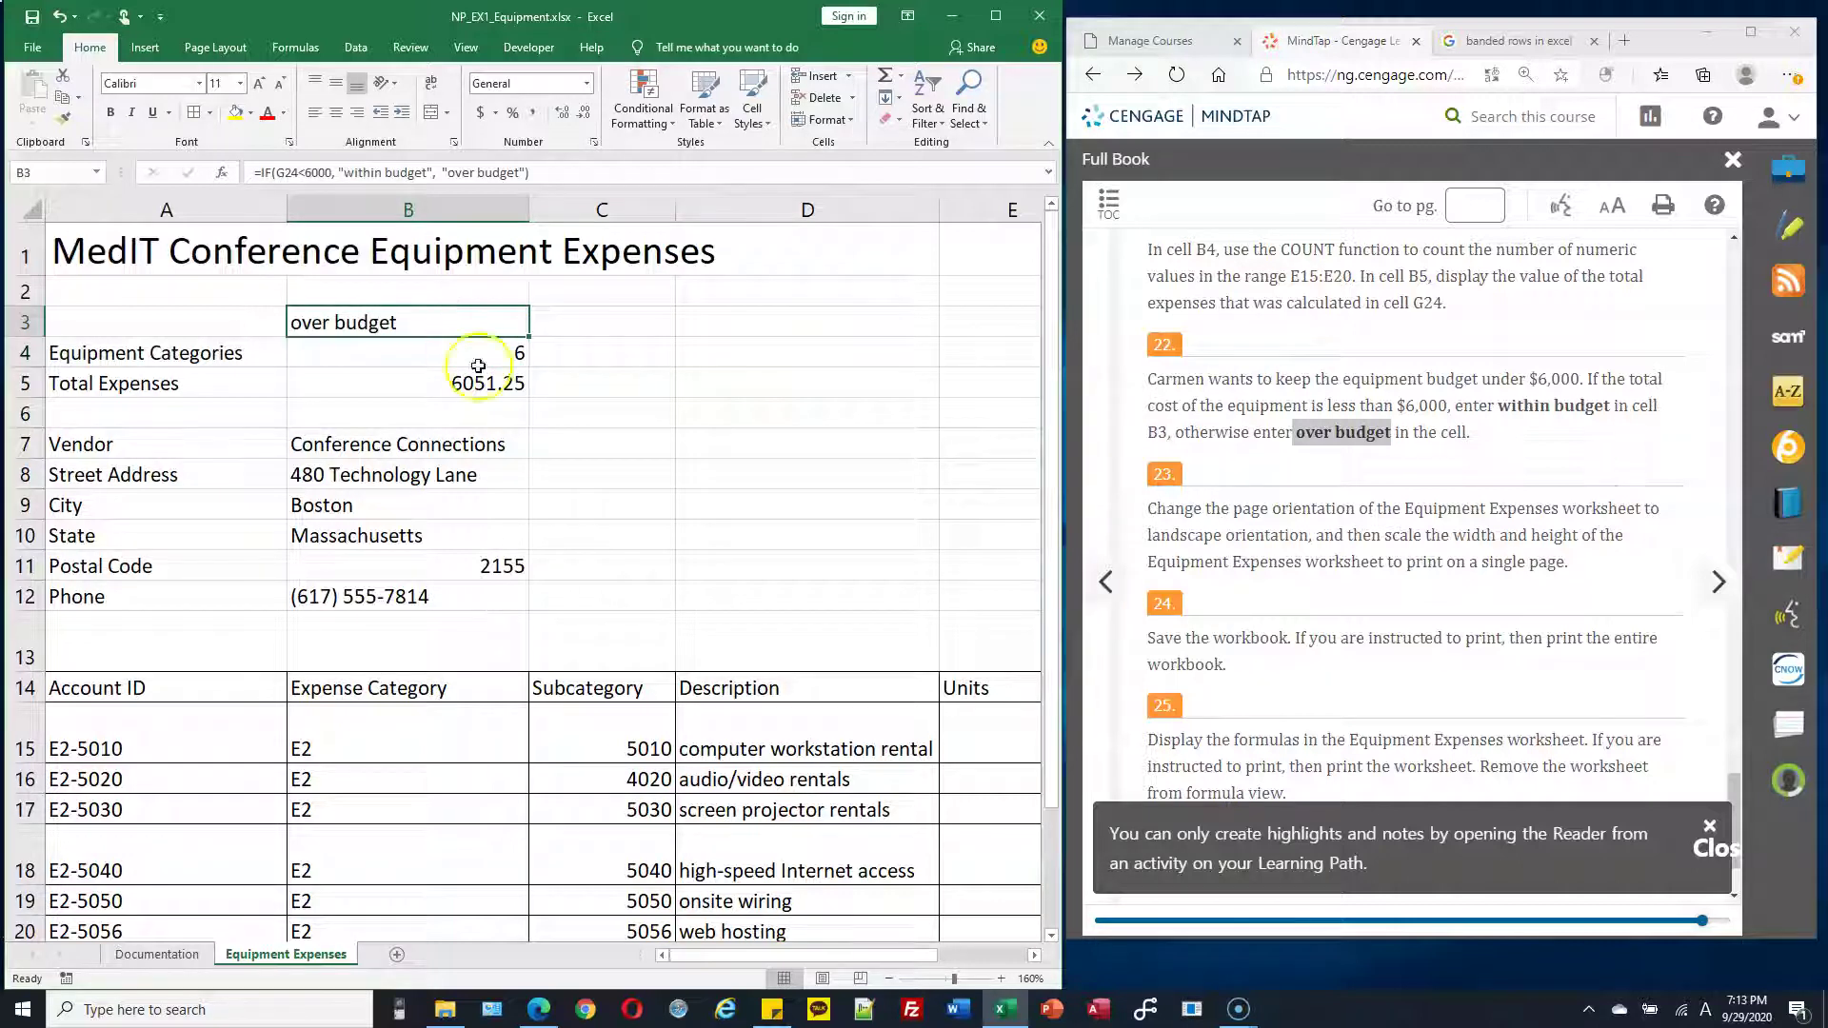
ctrl+scroll(837, 720, down, 1)
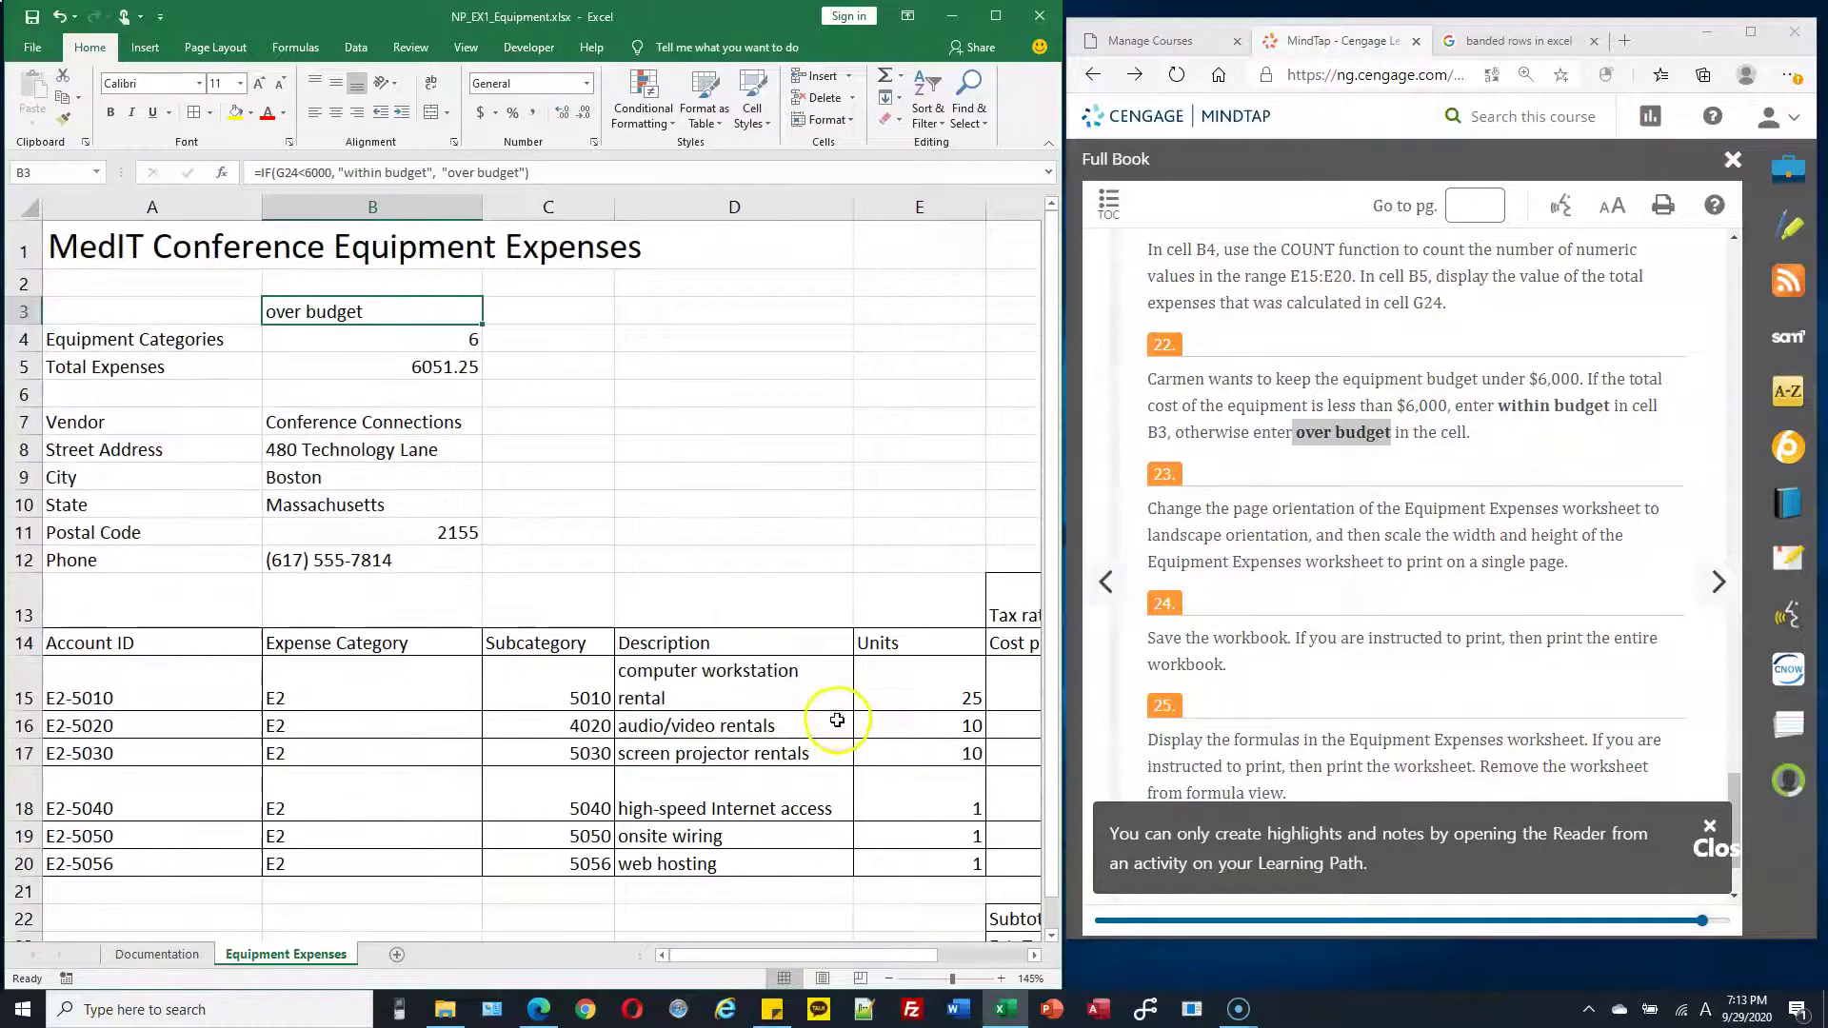
ctrl+scroll(837, 720, down, 2)
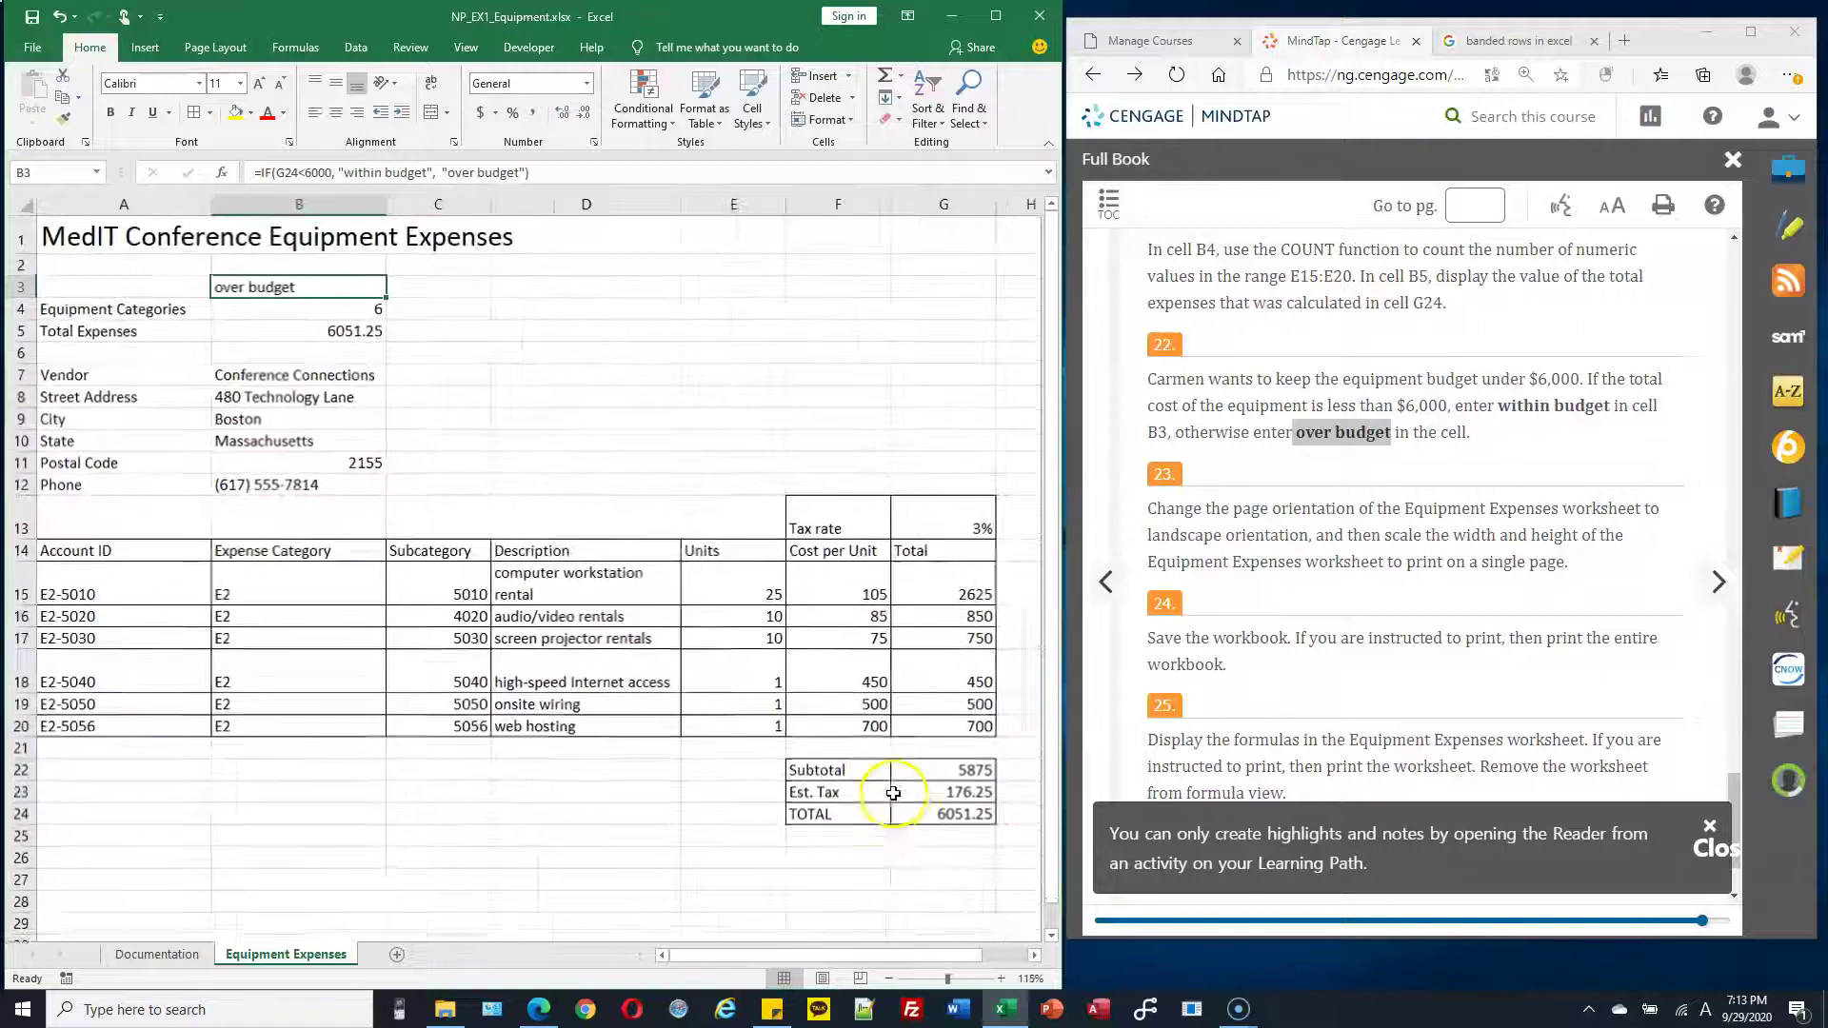
click(943, 812)
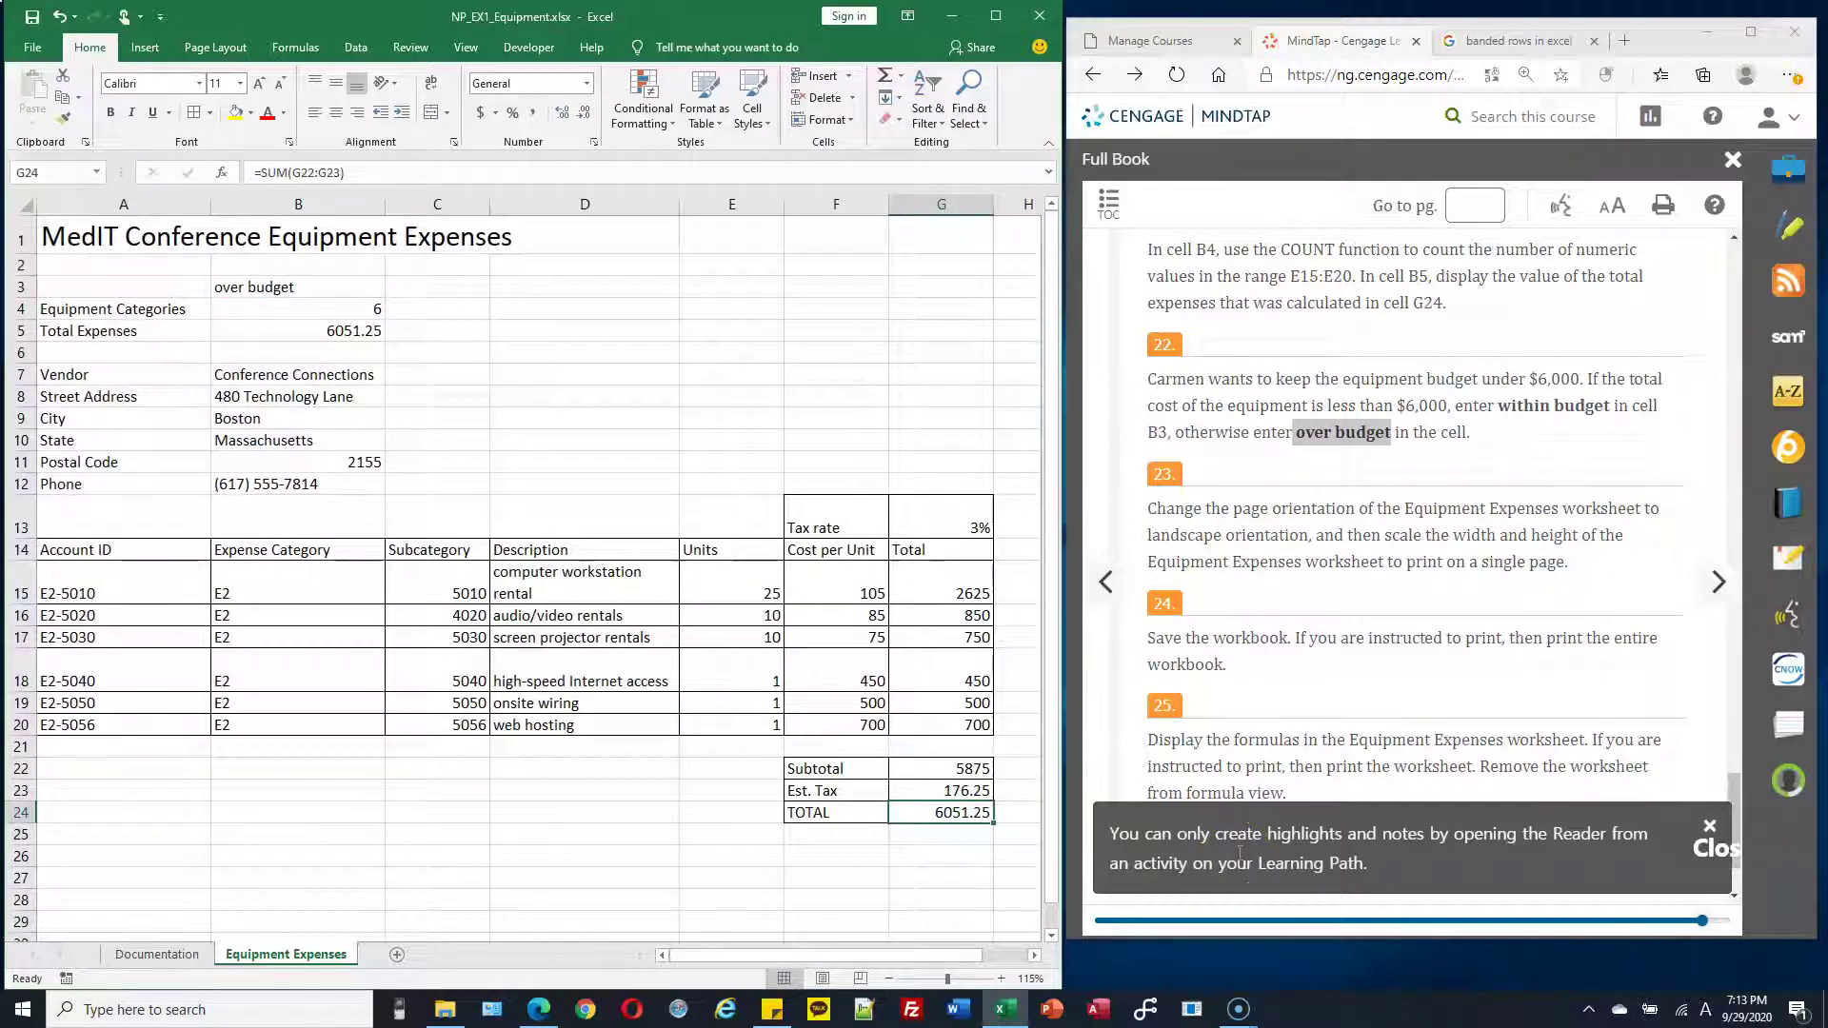
double_click(303, 287)
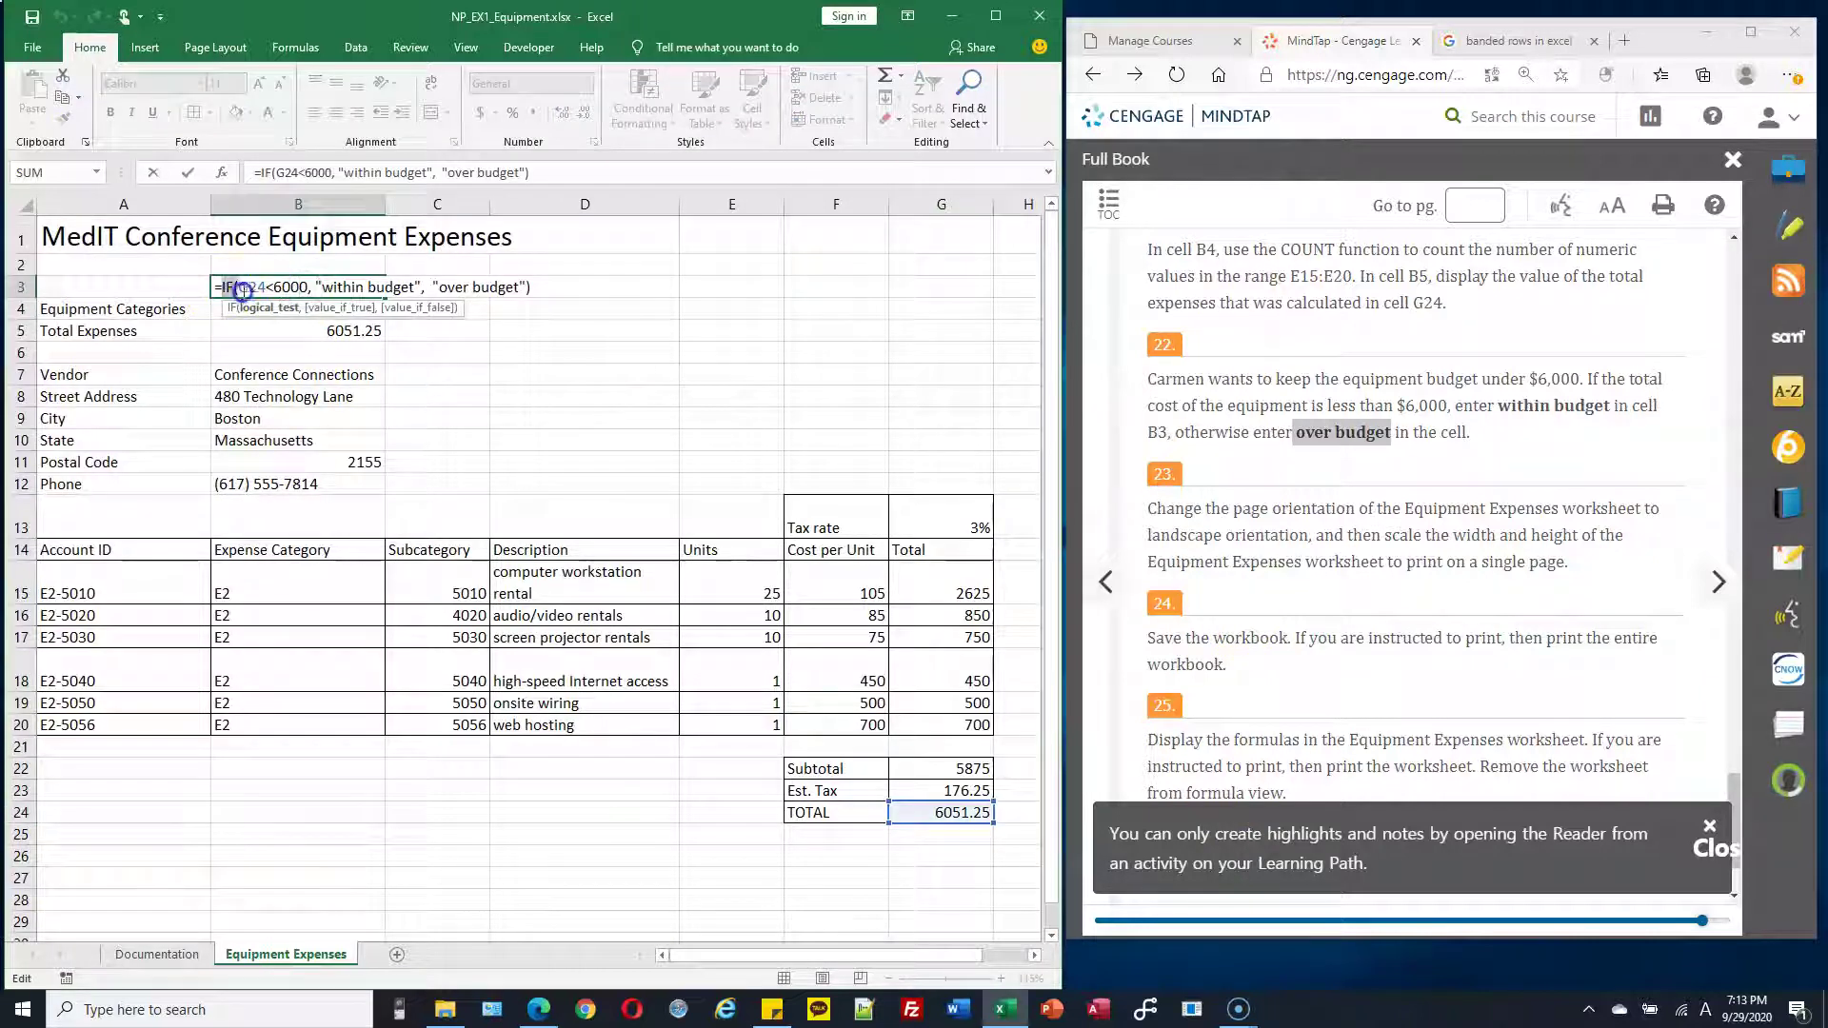
click(236, 287)
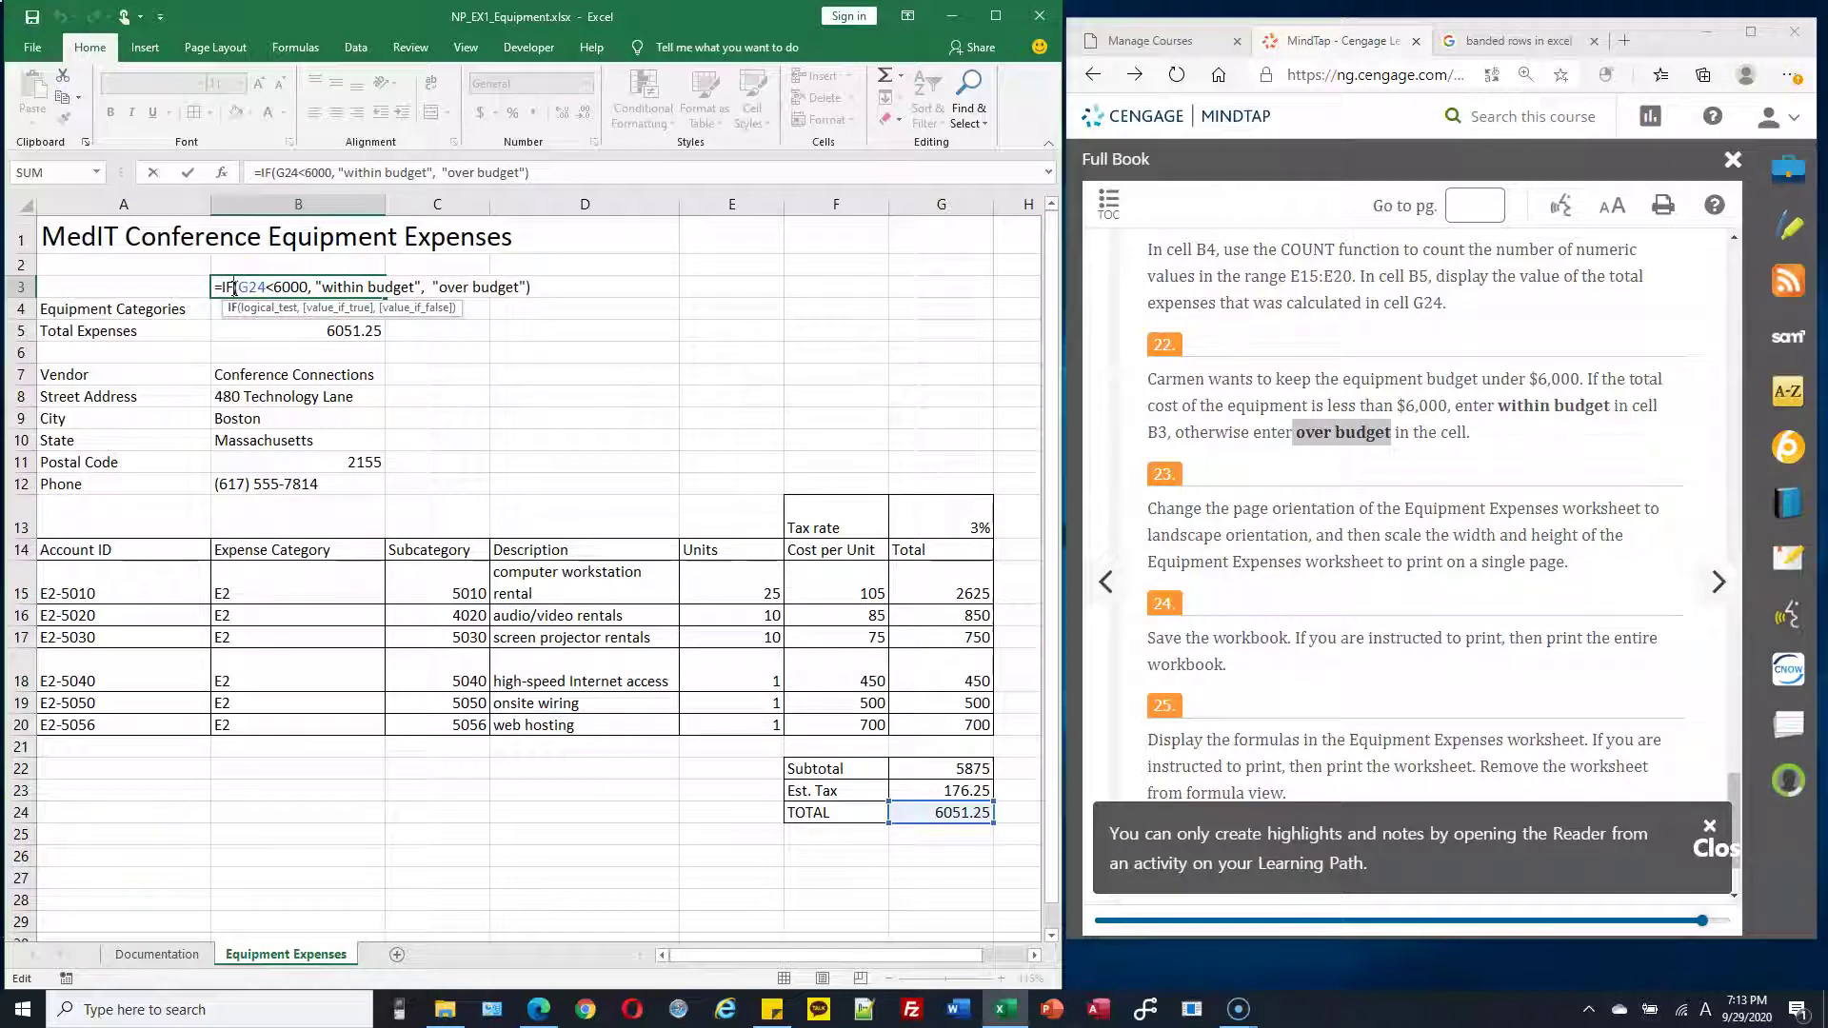
key(ctrl+Return)
click(1357, 381)
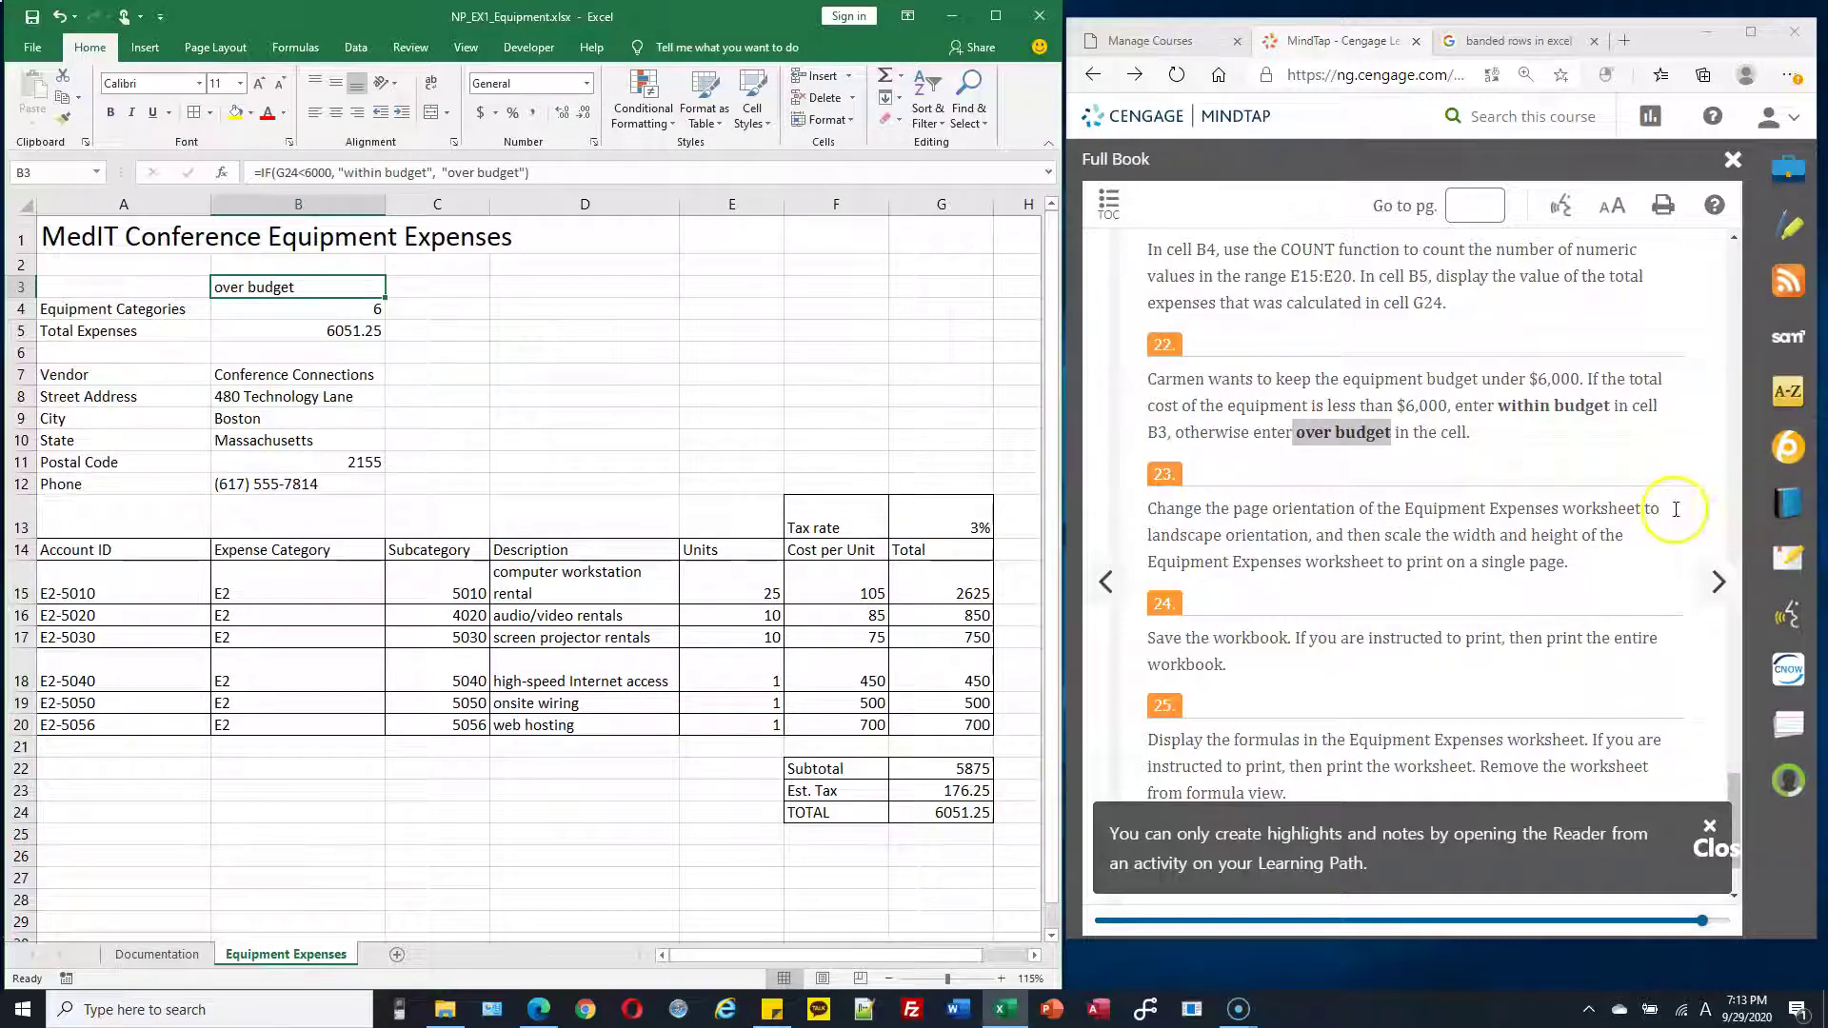
scroll(1646, 503, down, 1)
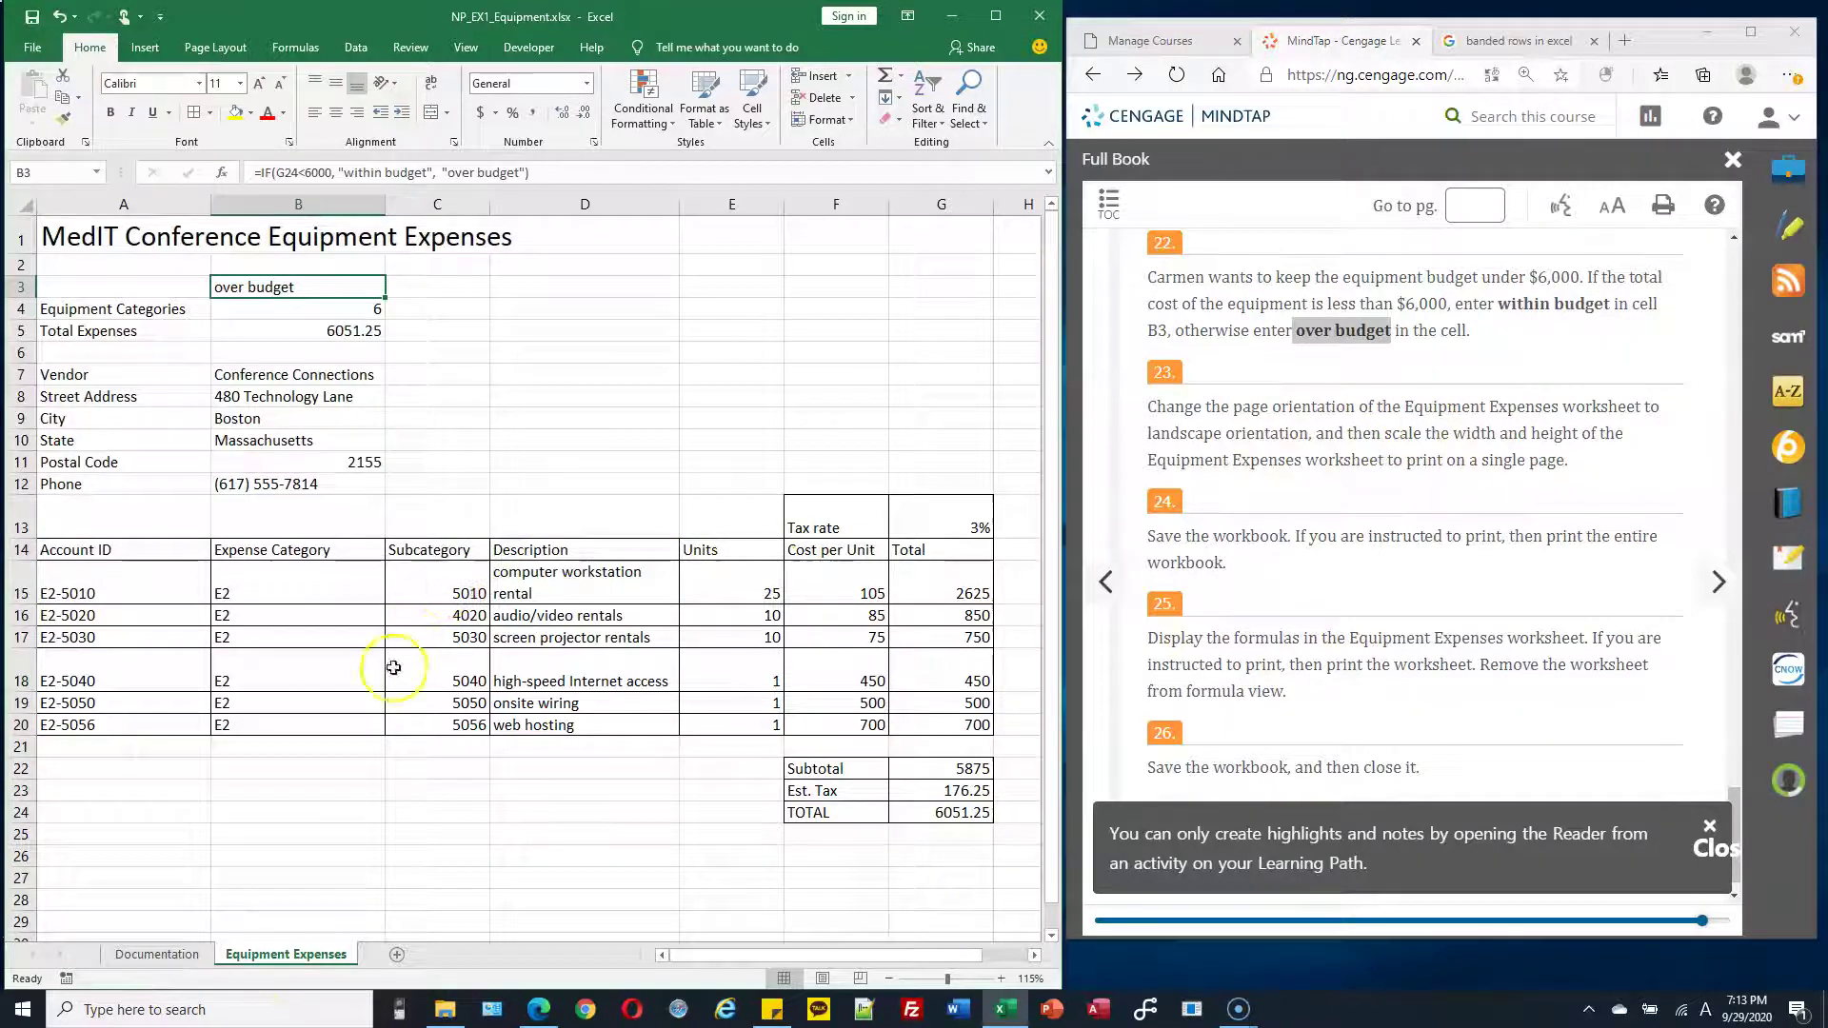
Switch the Equipment Expenses sheet to landscape orientation
click(290, 482)
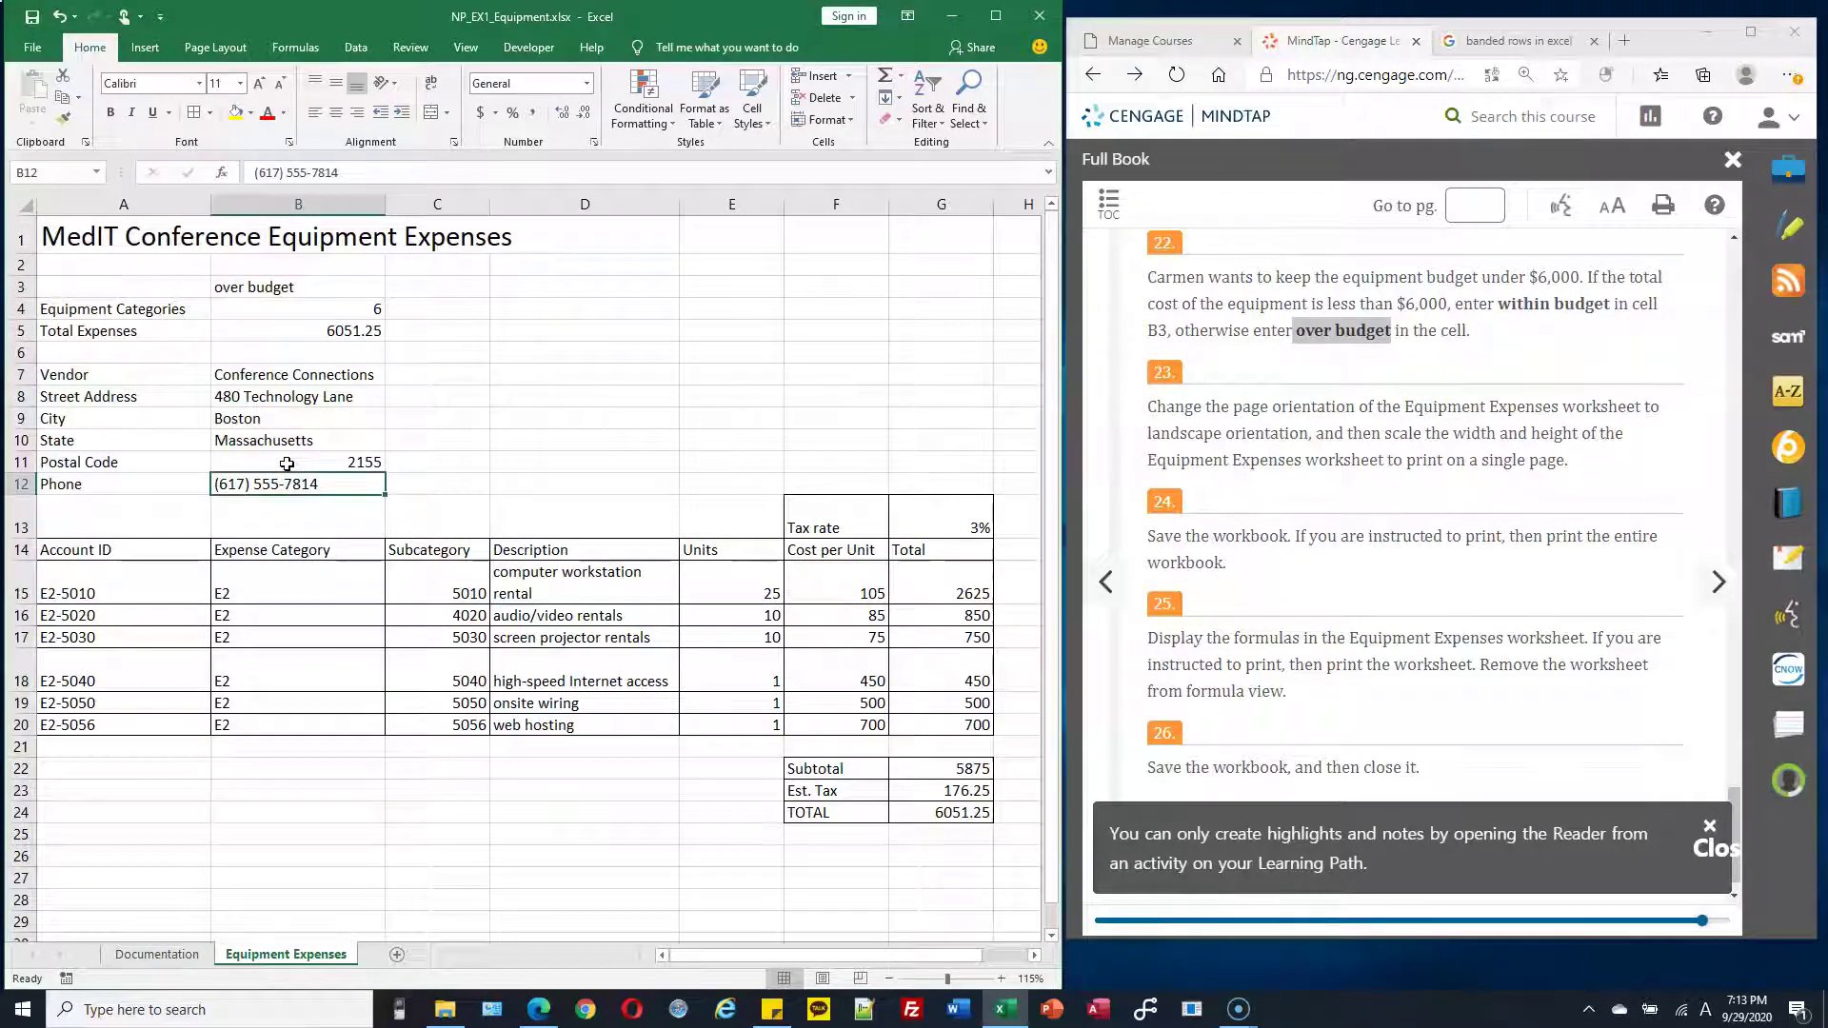
click(218, 47)
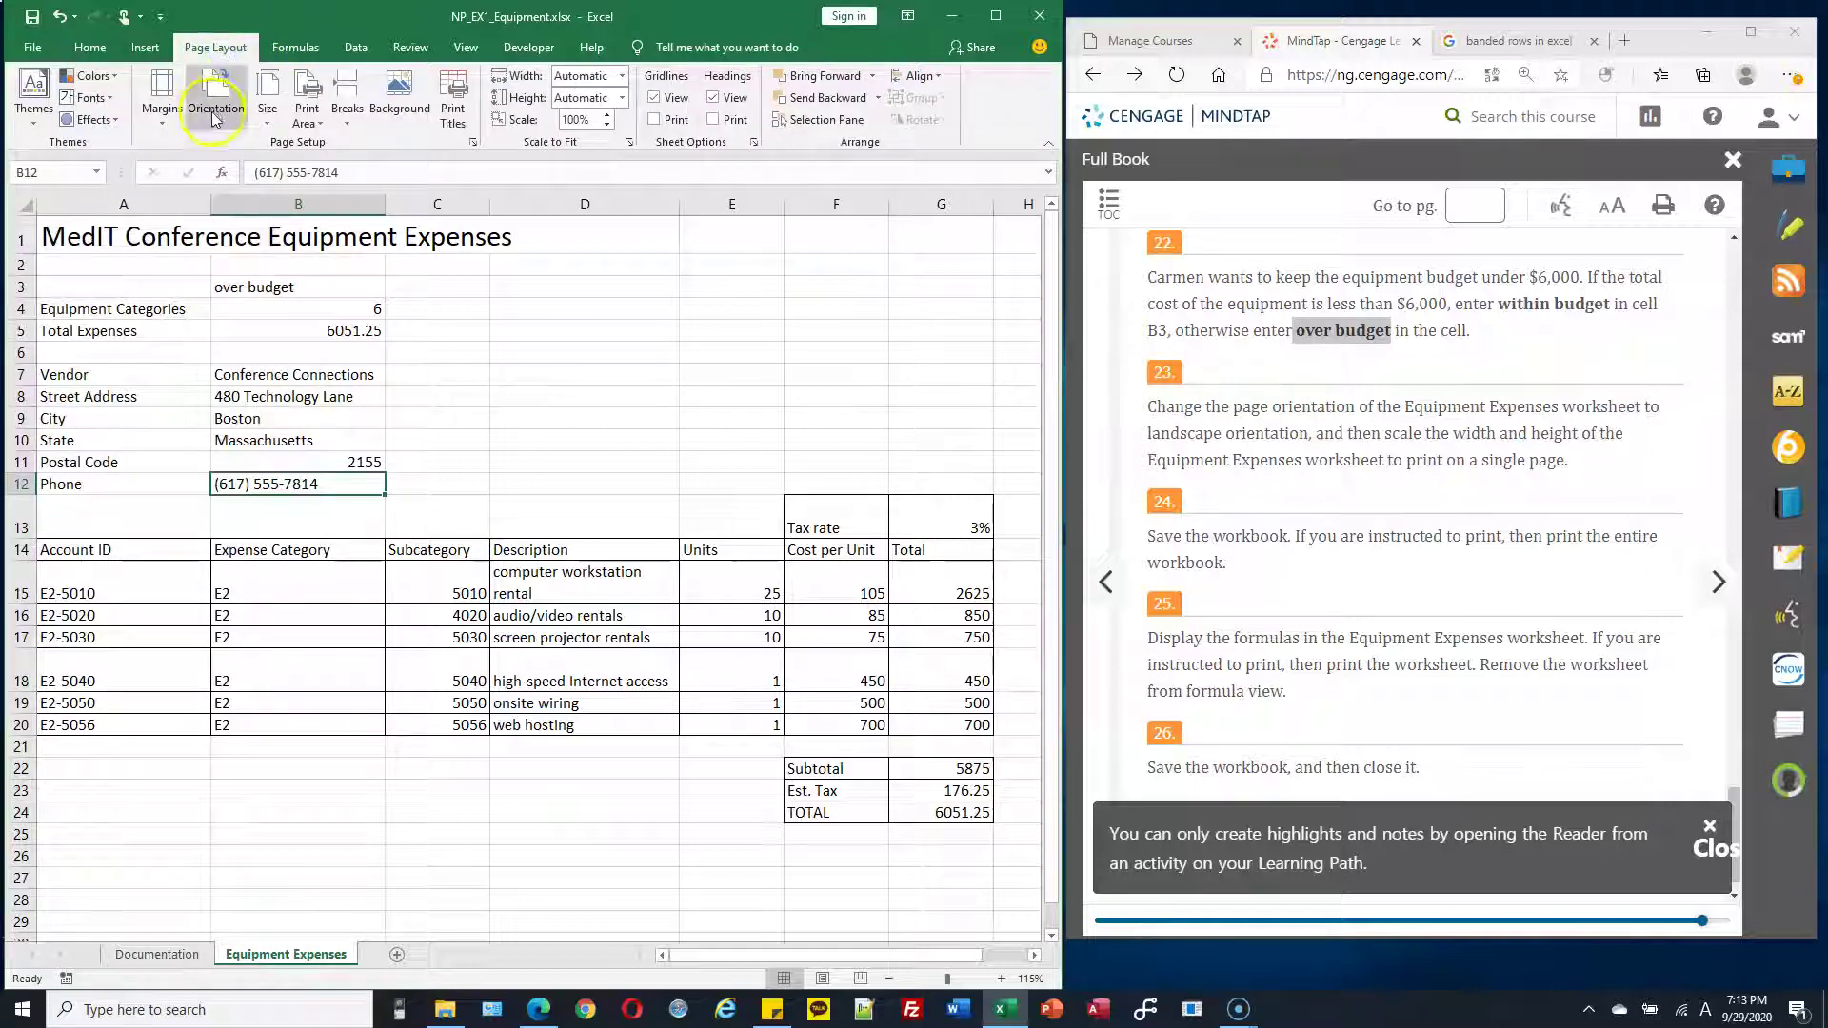
click(216, 95)
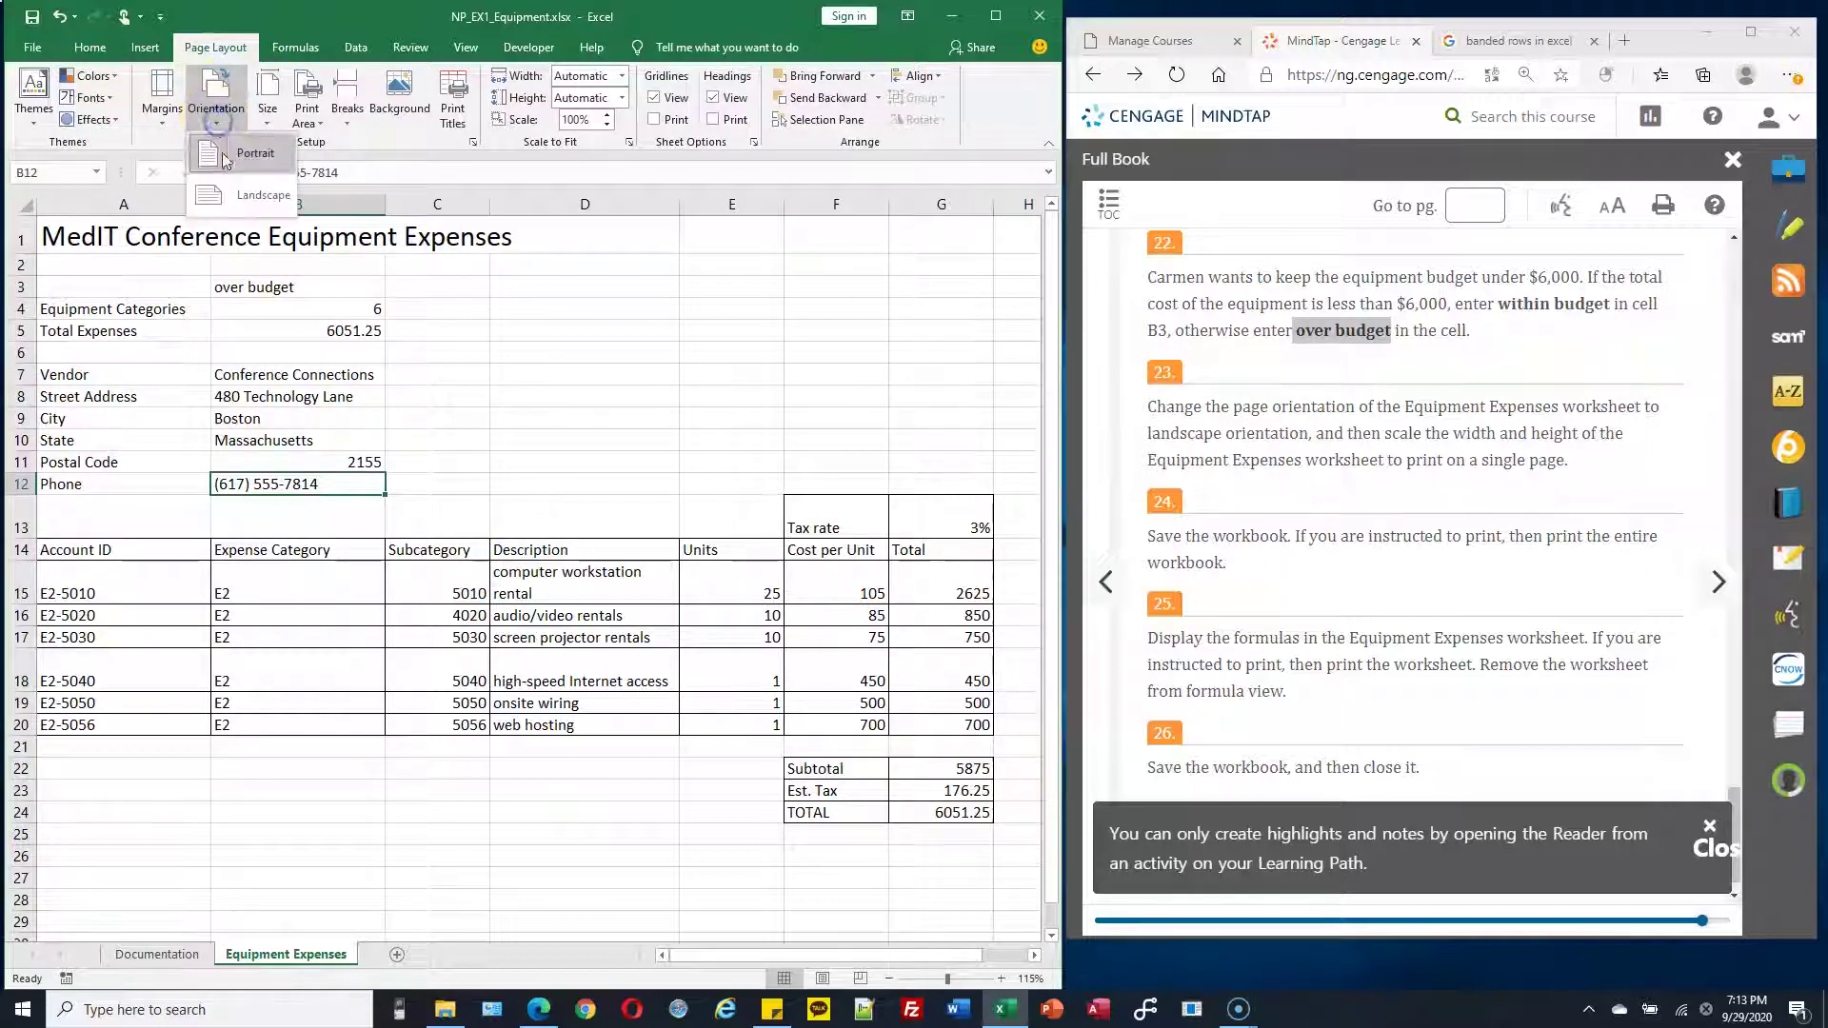
click(241, 200)
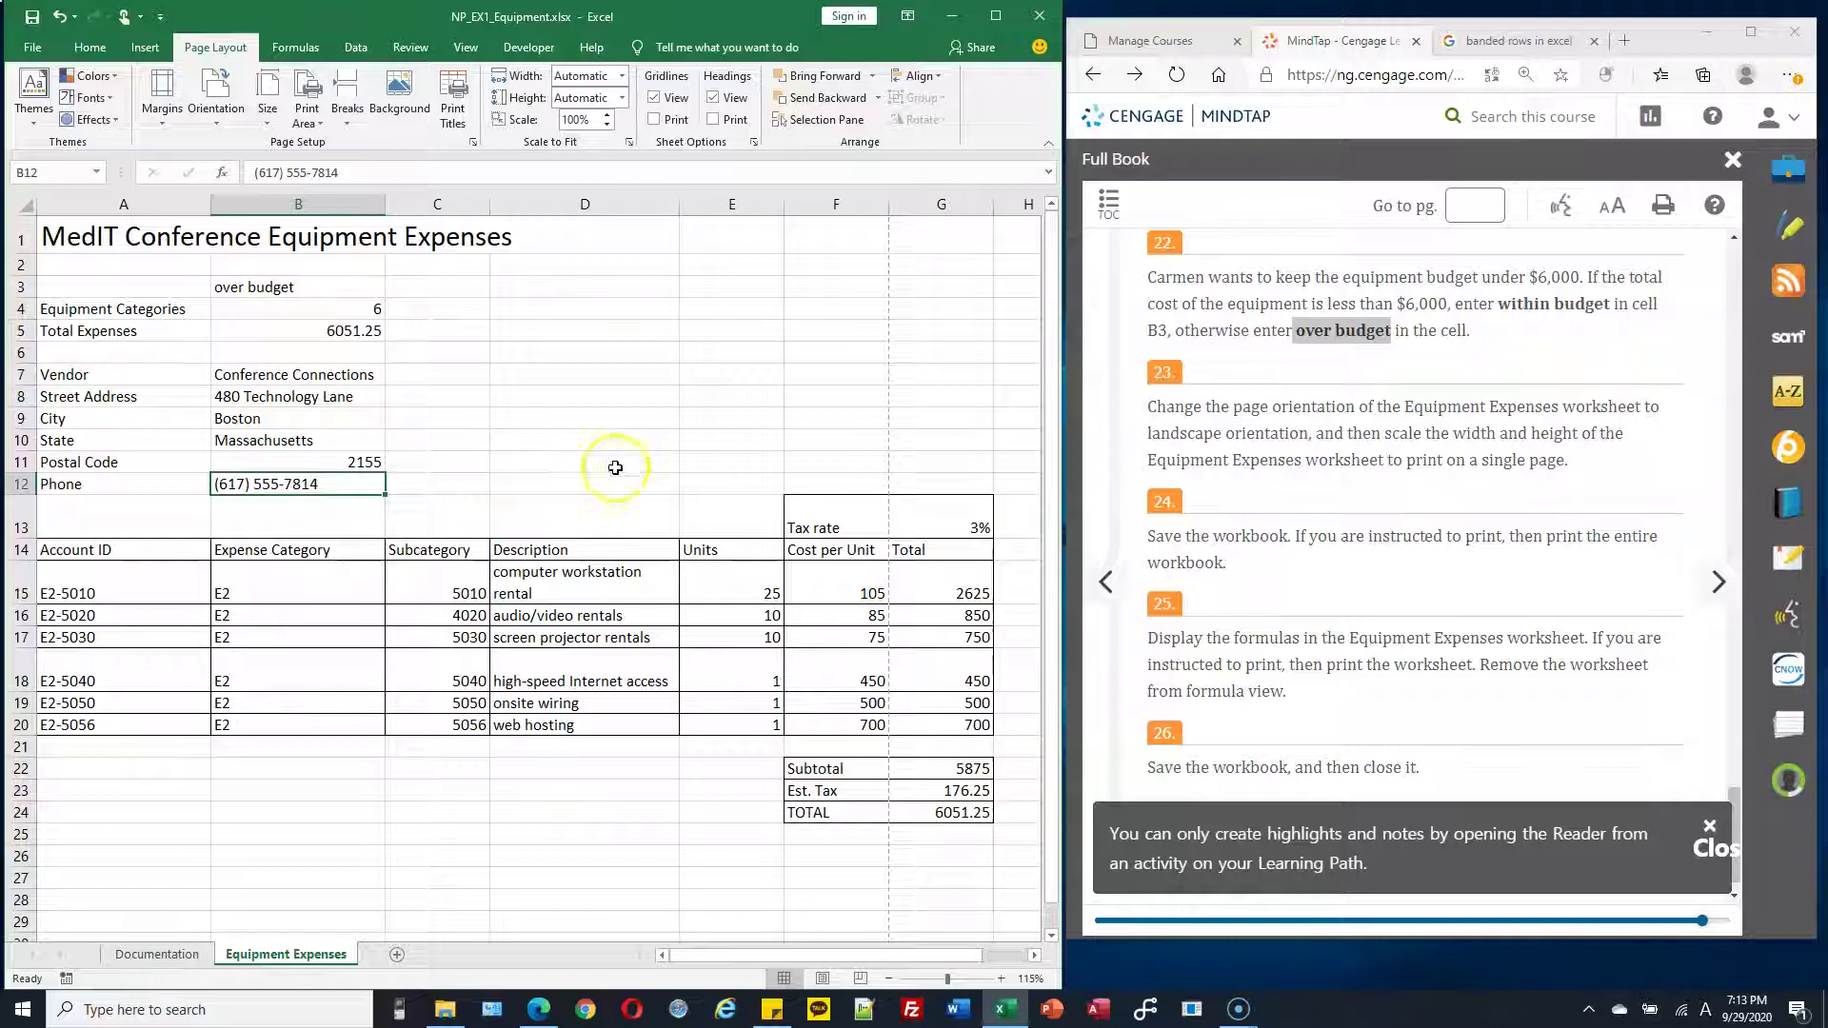
Review the scaling instruction and check the page break after column F
click(1366, 426)
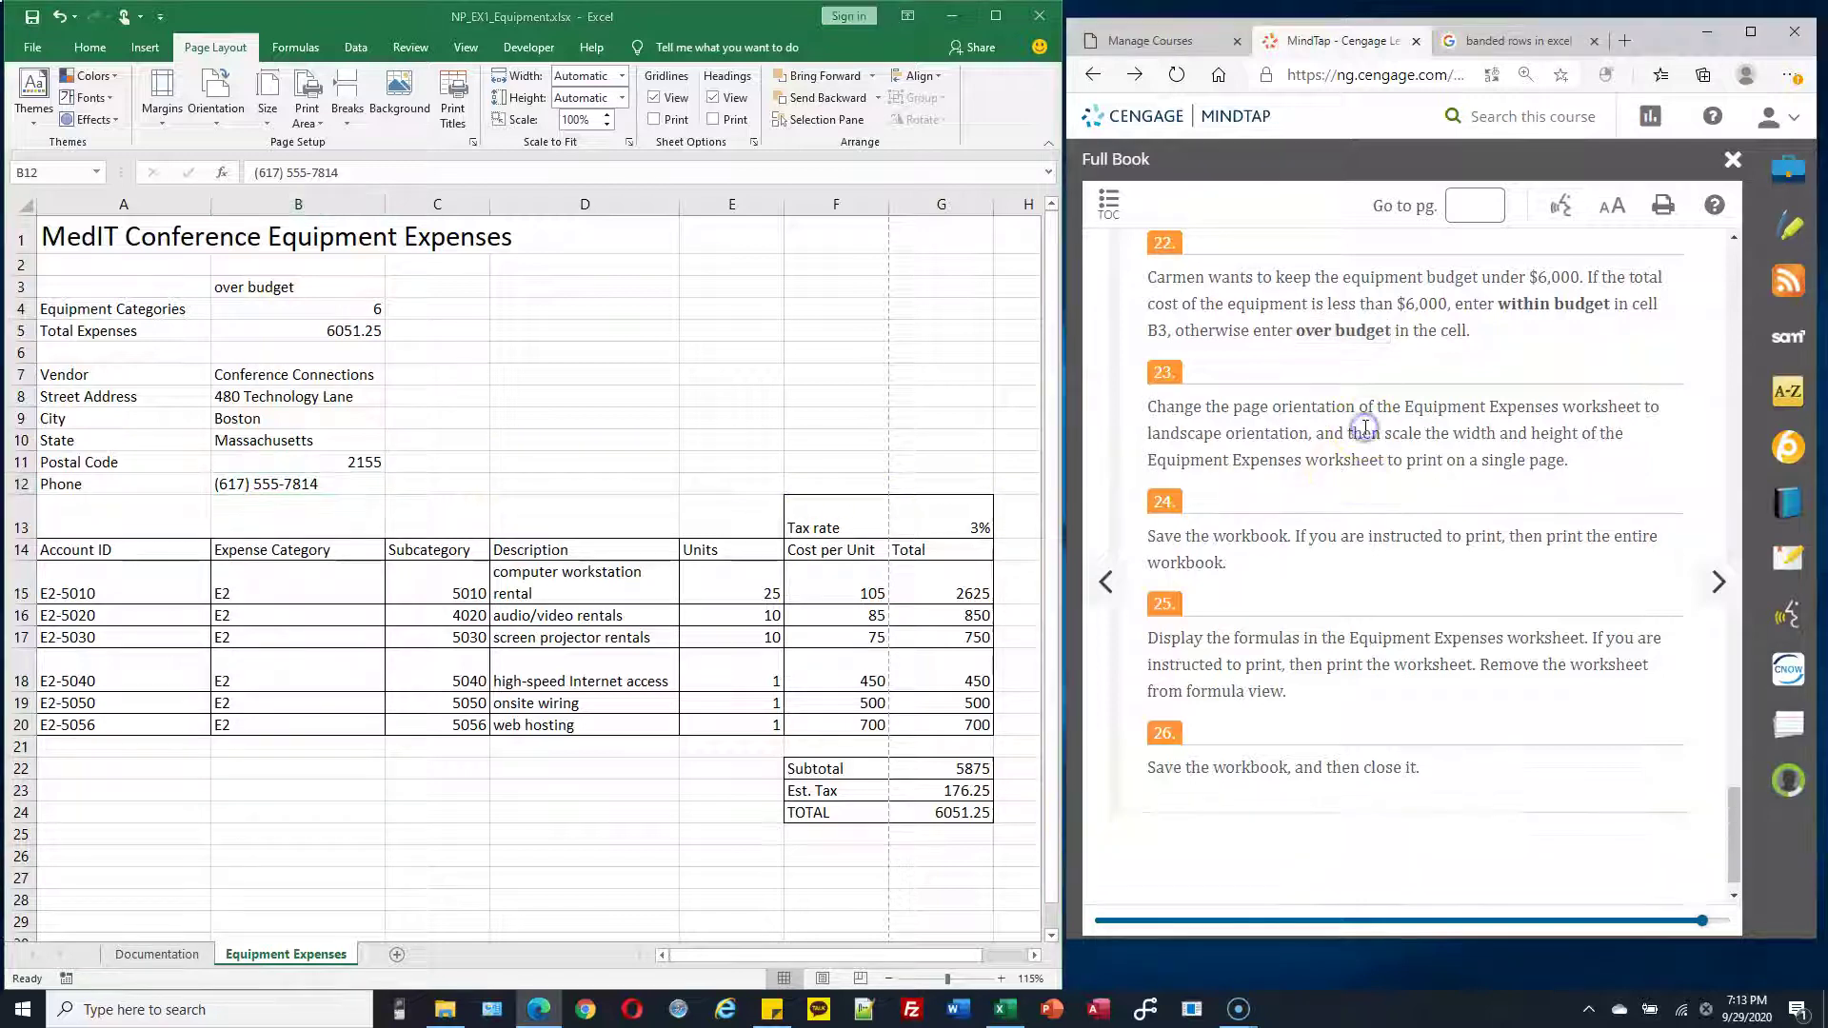
scroll(1362, 421, down, 1)
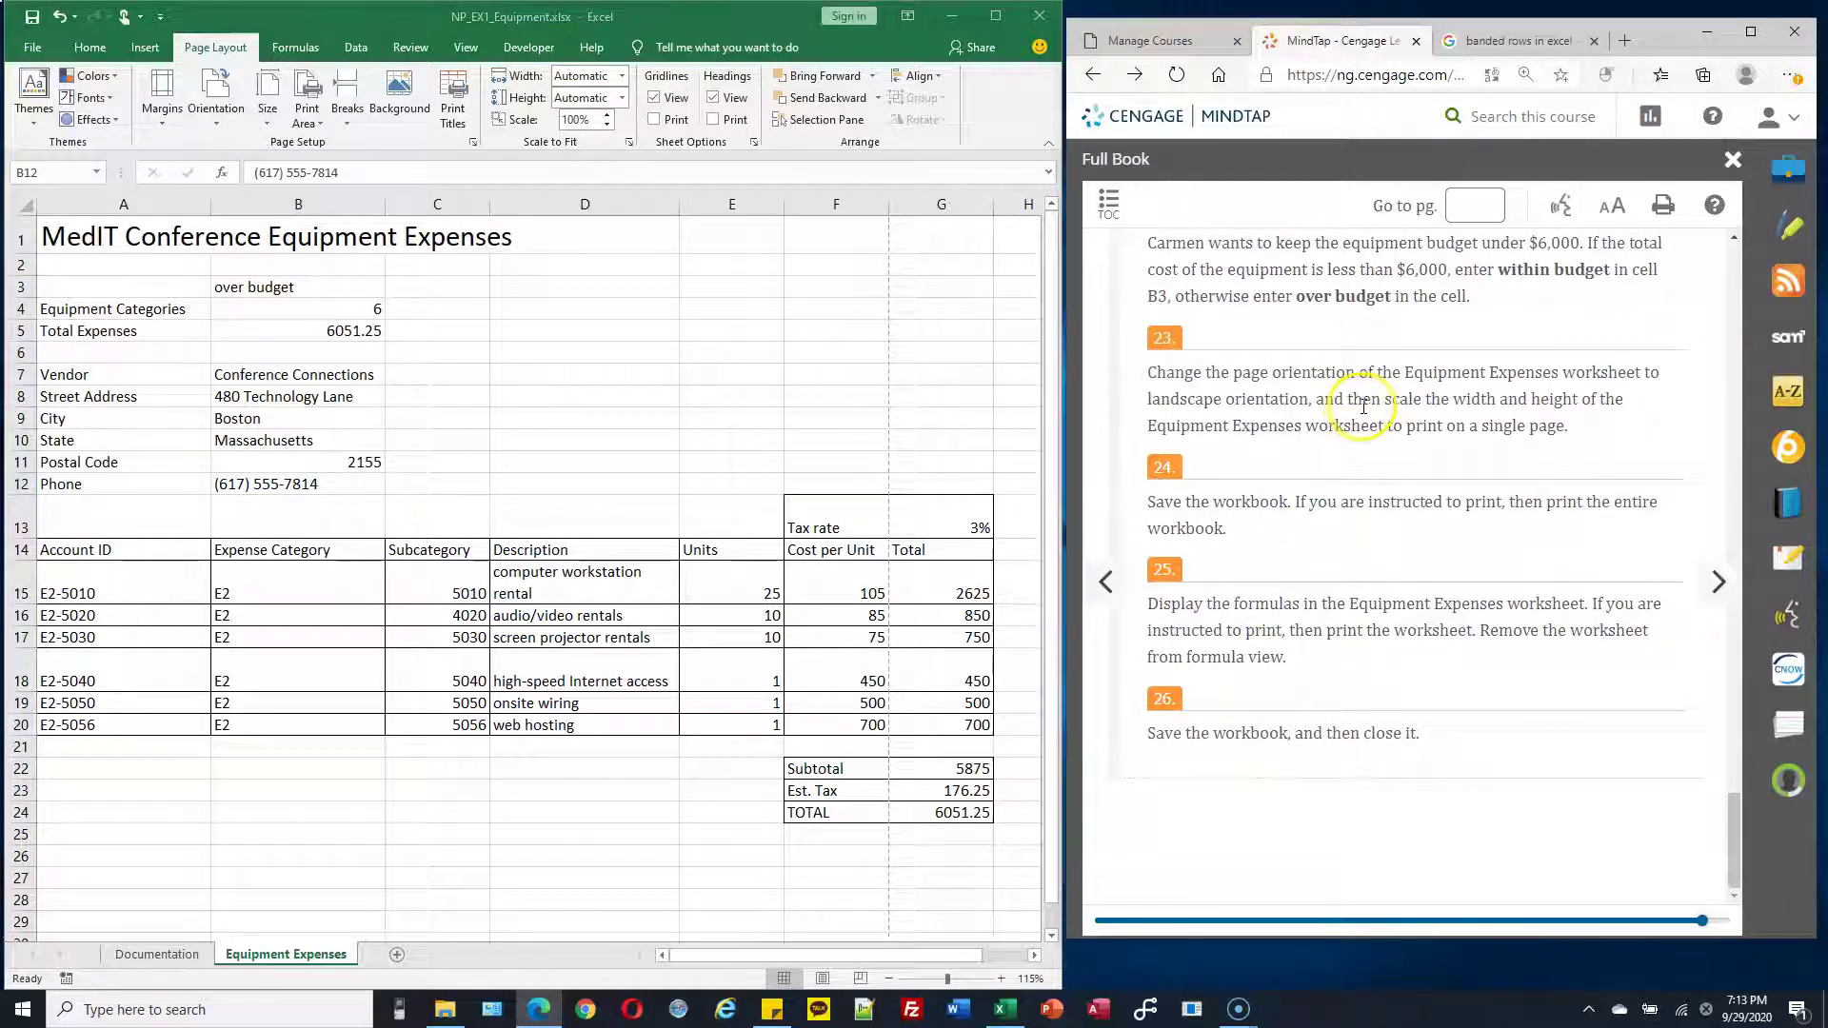
drag(1346, 400, 1592, 419)
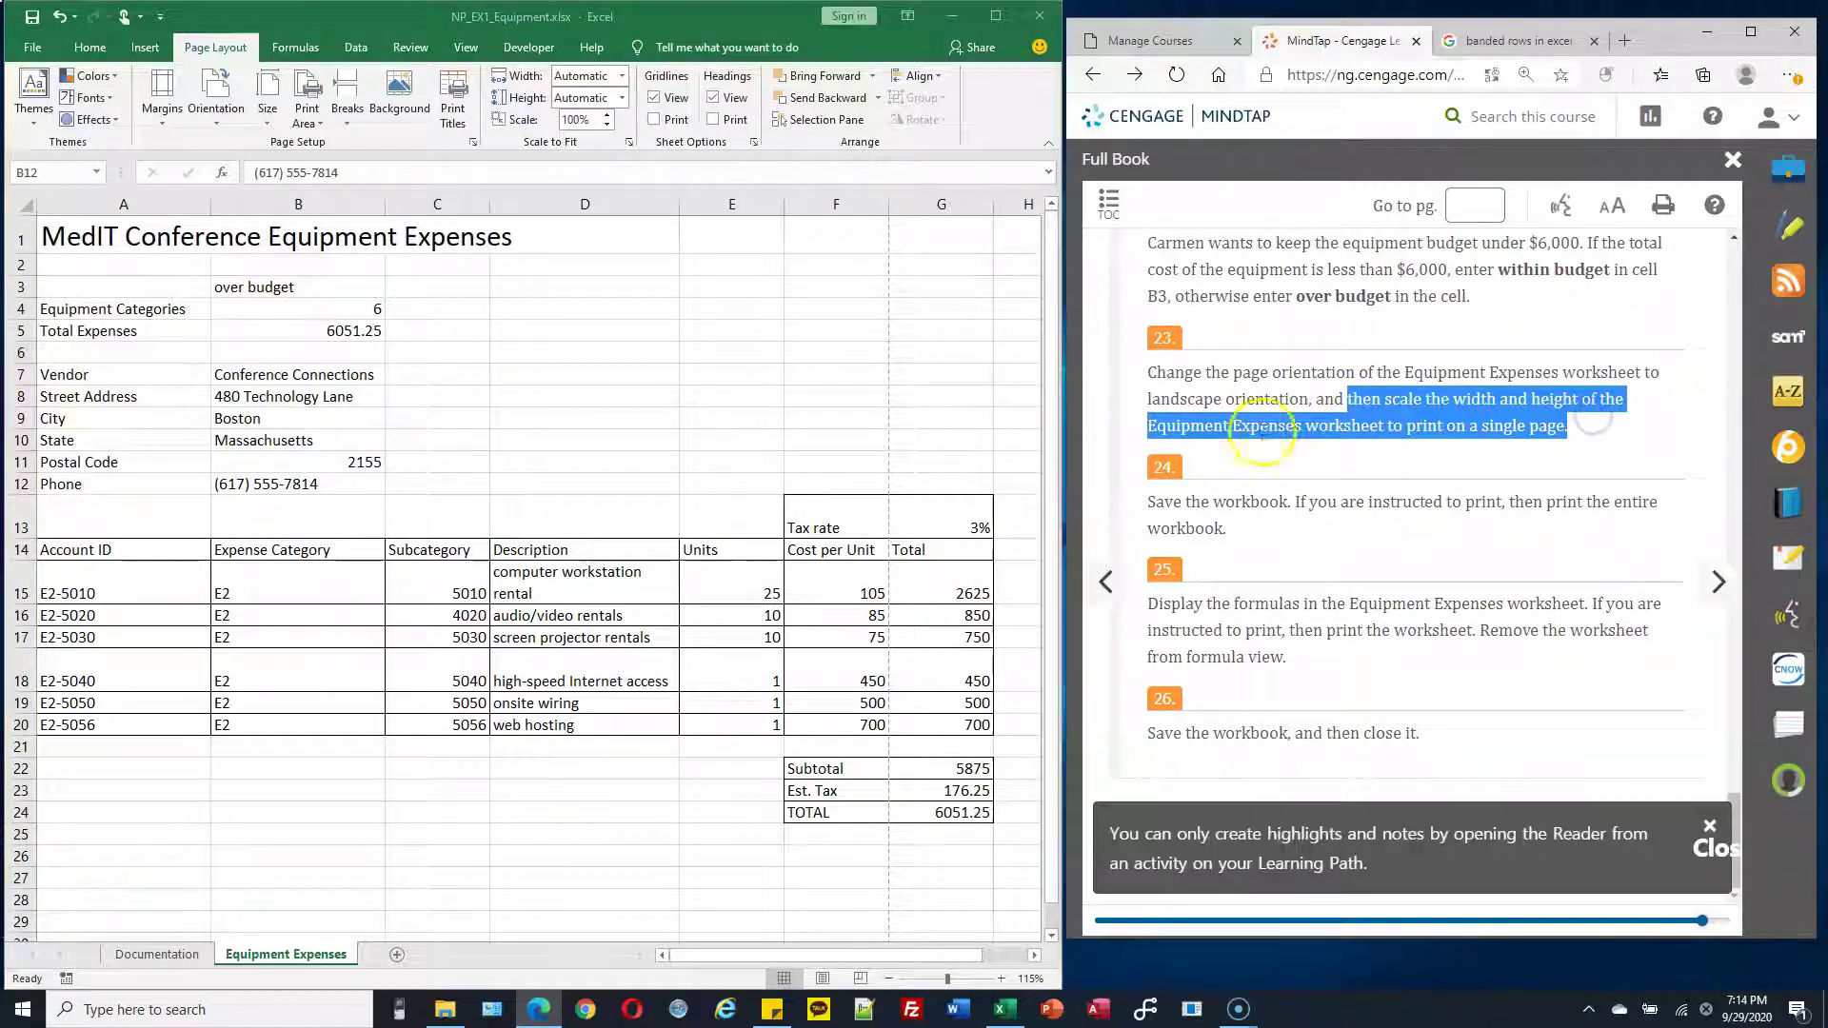
click(1497, 436)
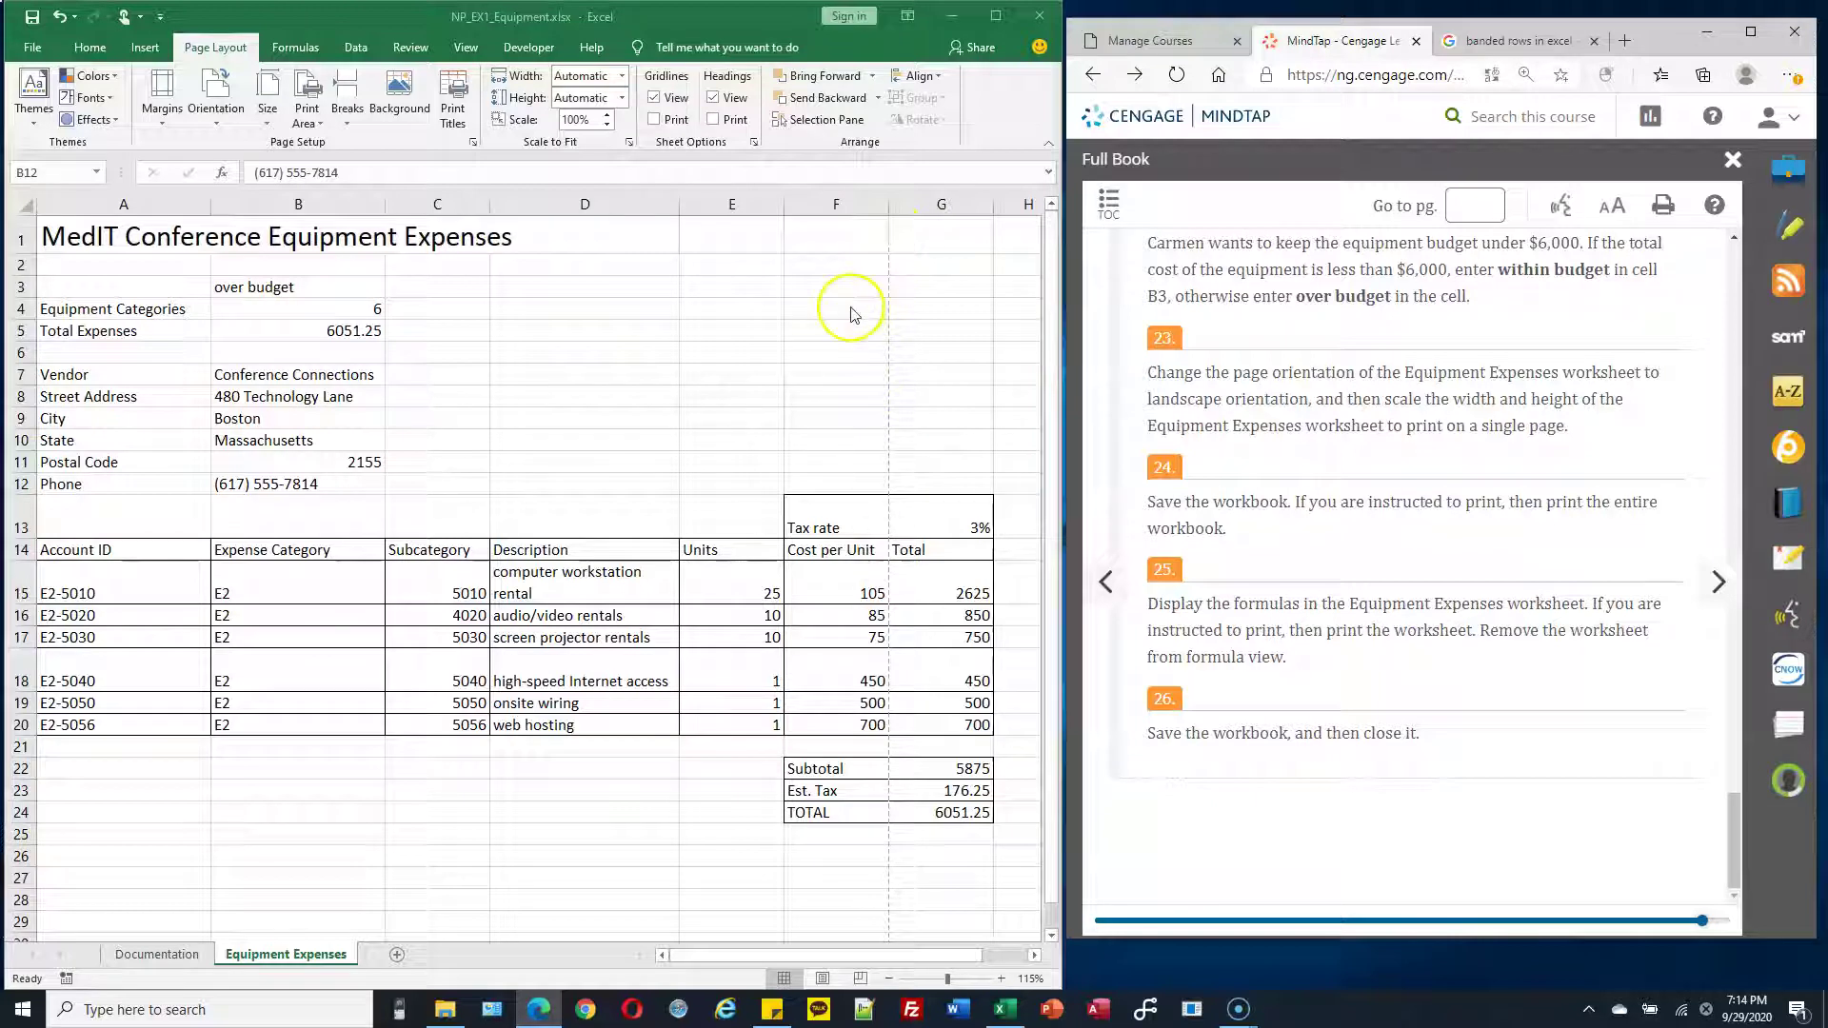
click(833, 391)
drag(842, 218, 164, 794)
click(837, 425)
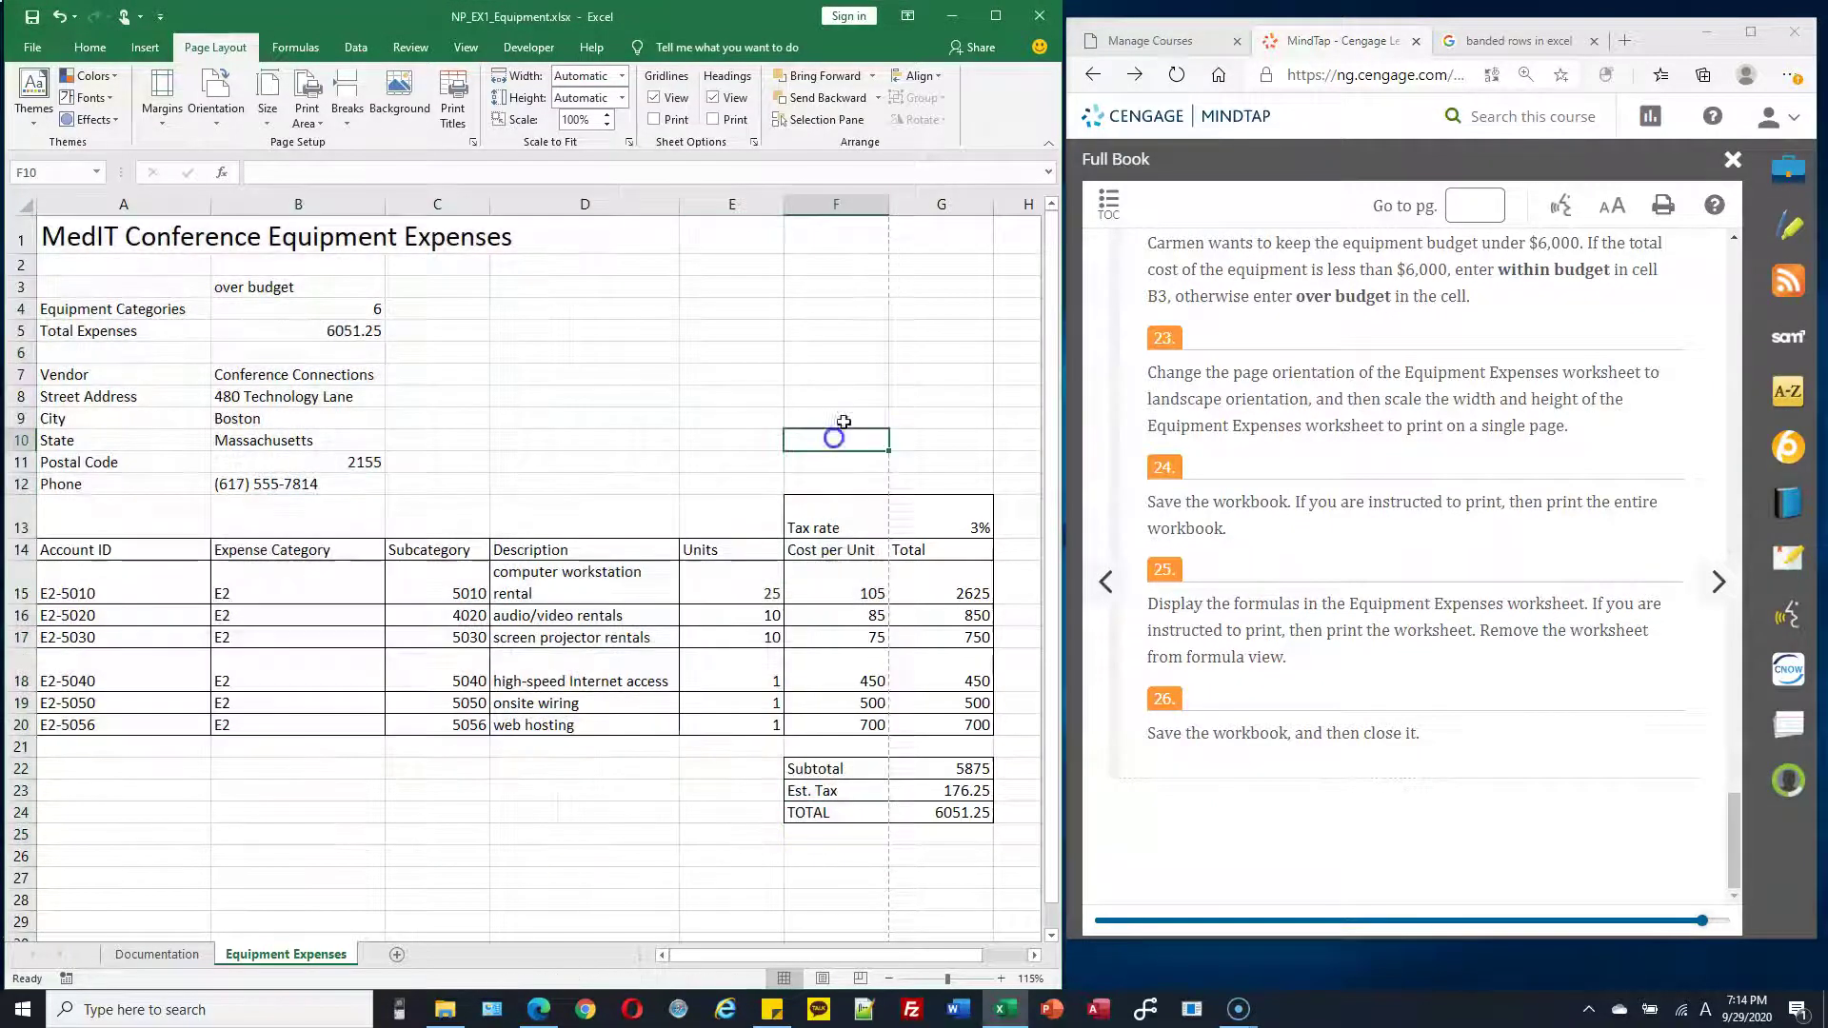
drag(938, 236, 1067, 840)
click(764, 583)
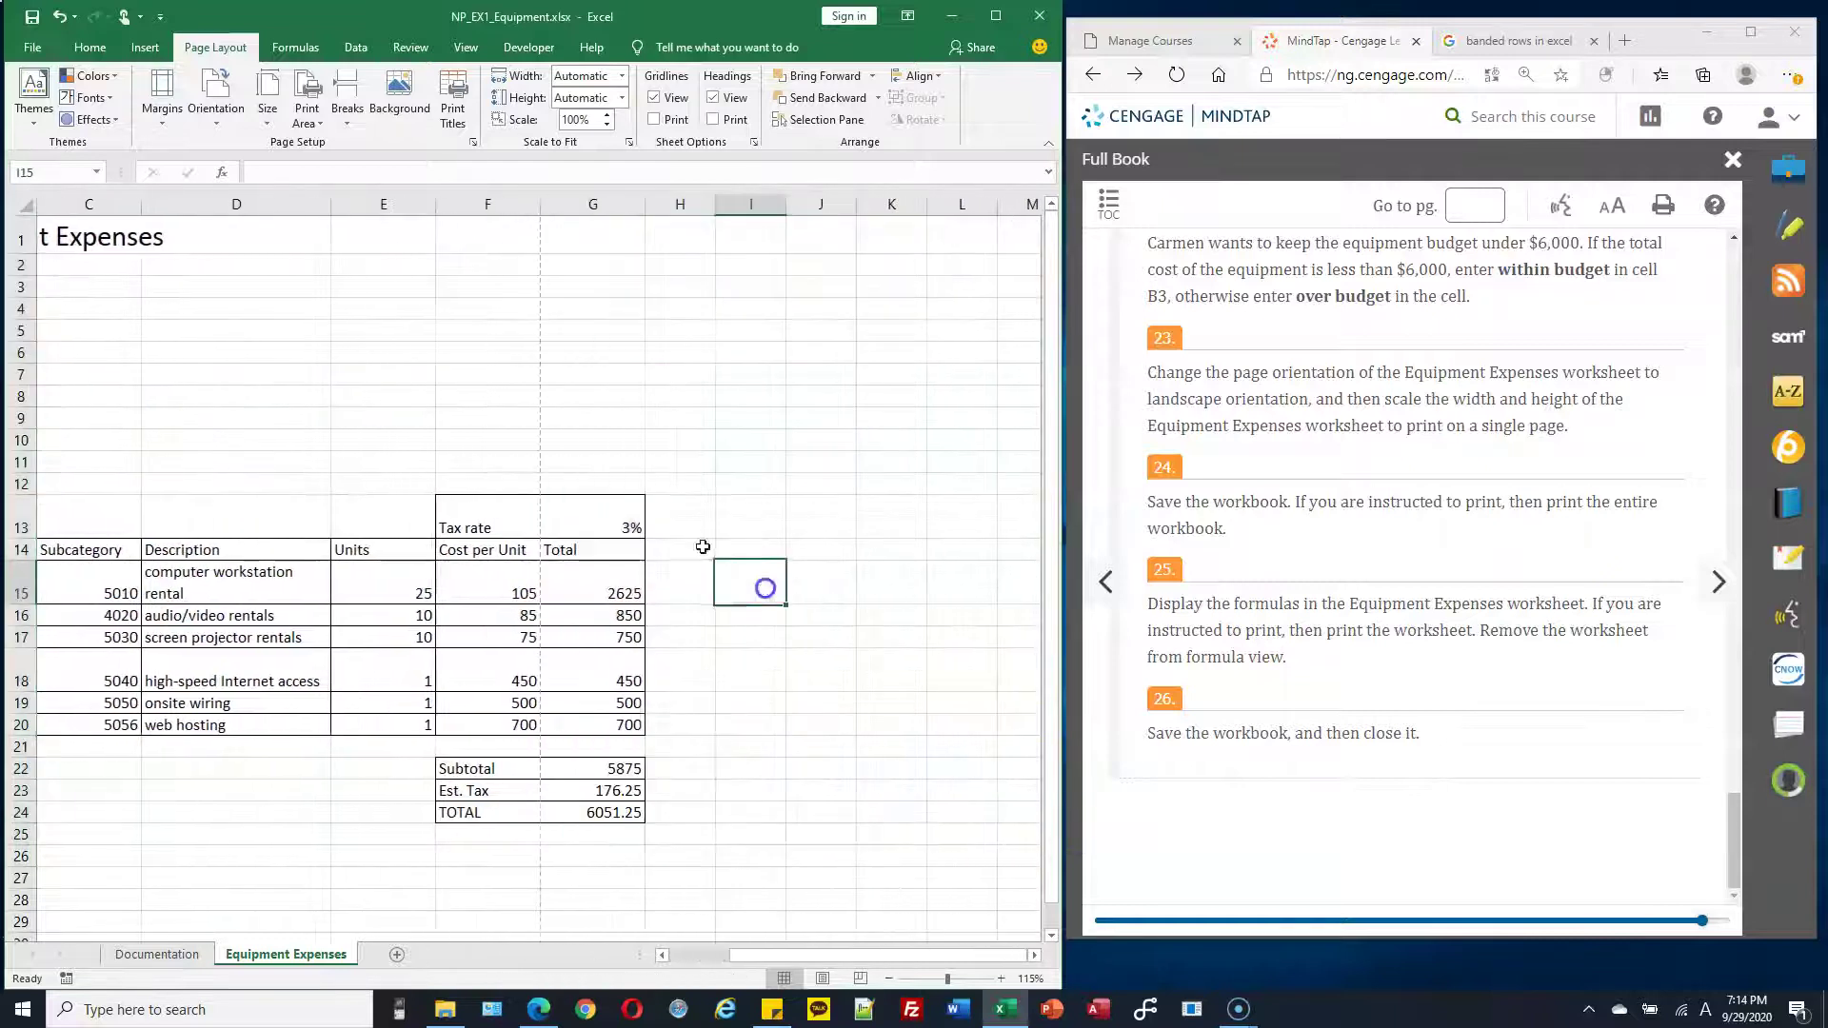
click(346, 421)
drag(837, 956, 666, 960)
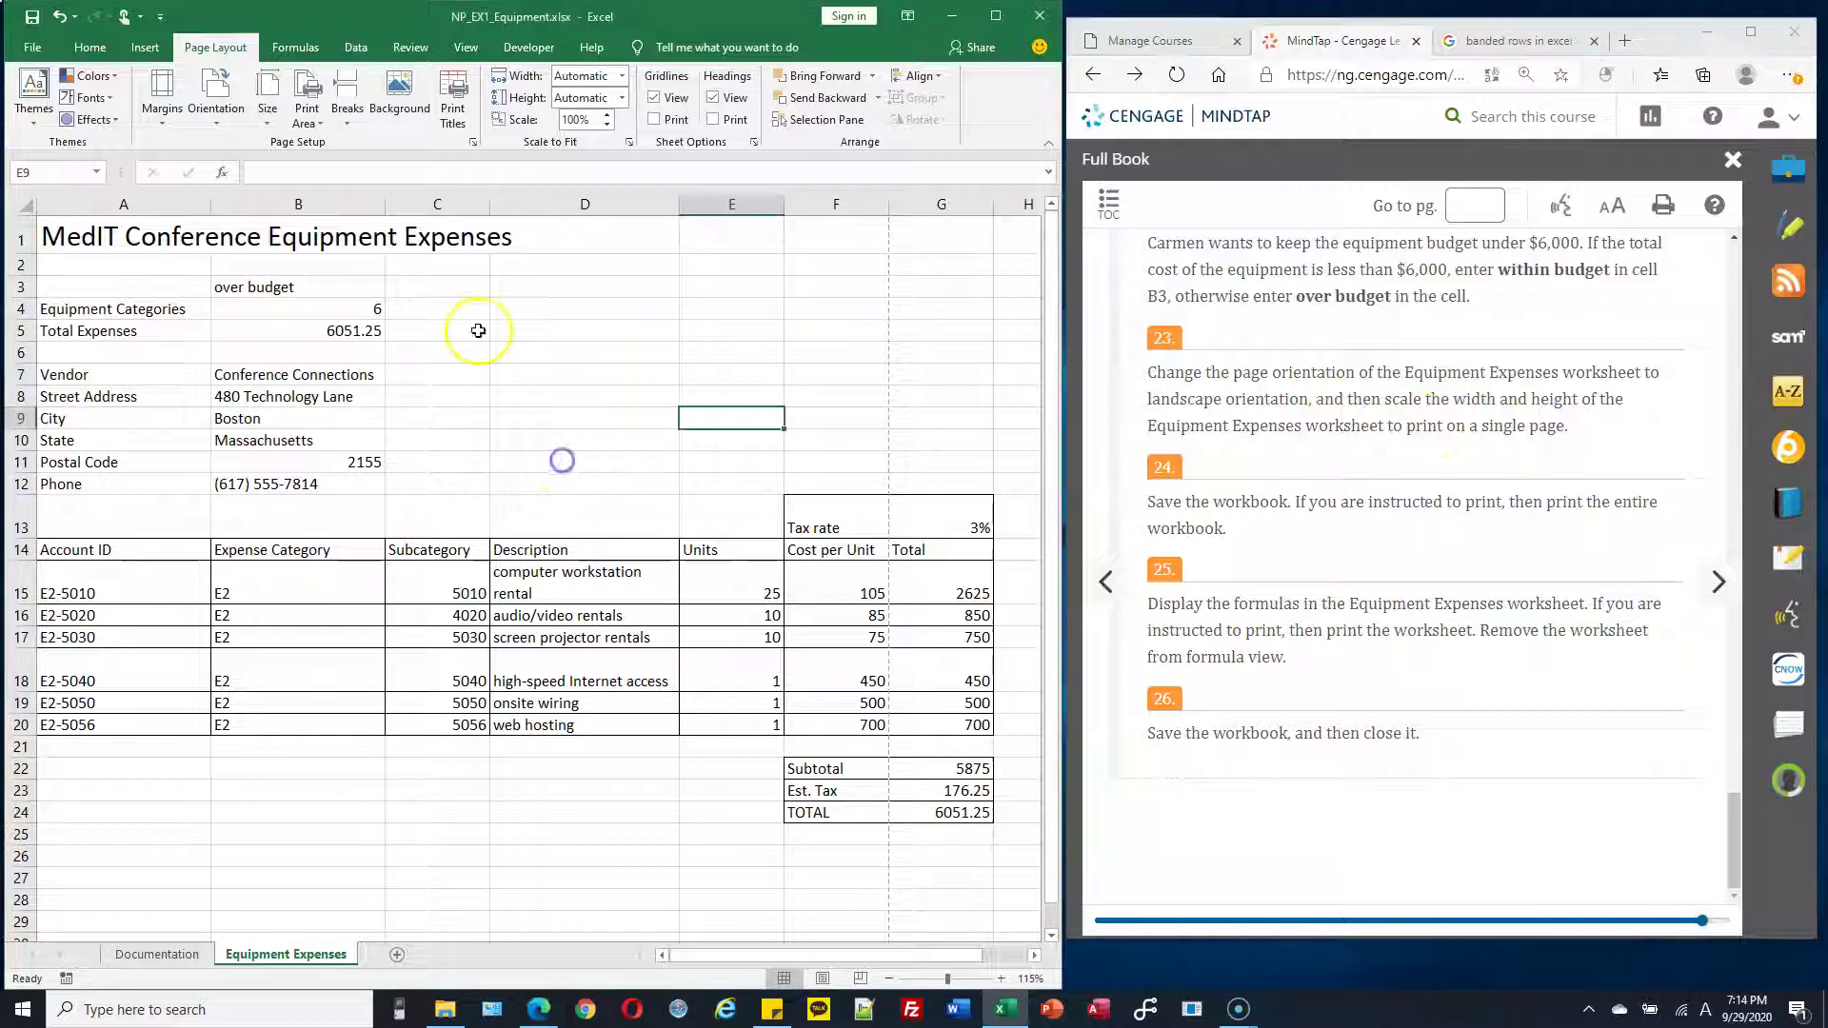
Preview the printout, which currently spans two pages
click(32, 48)
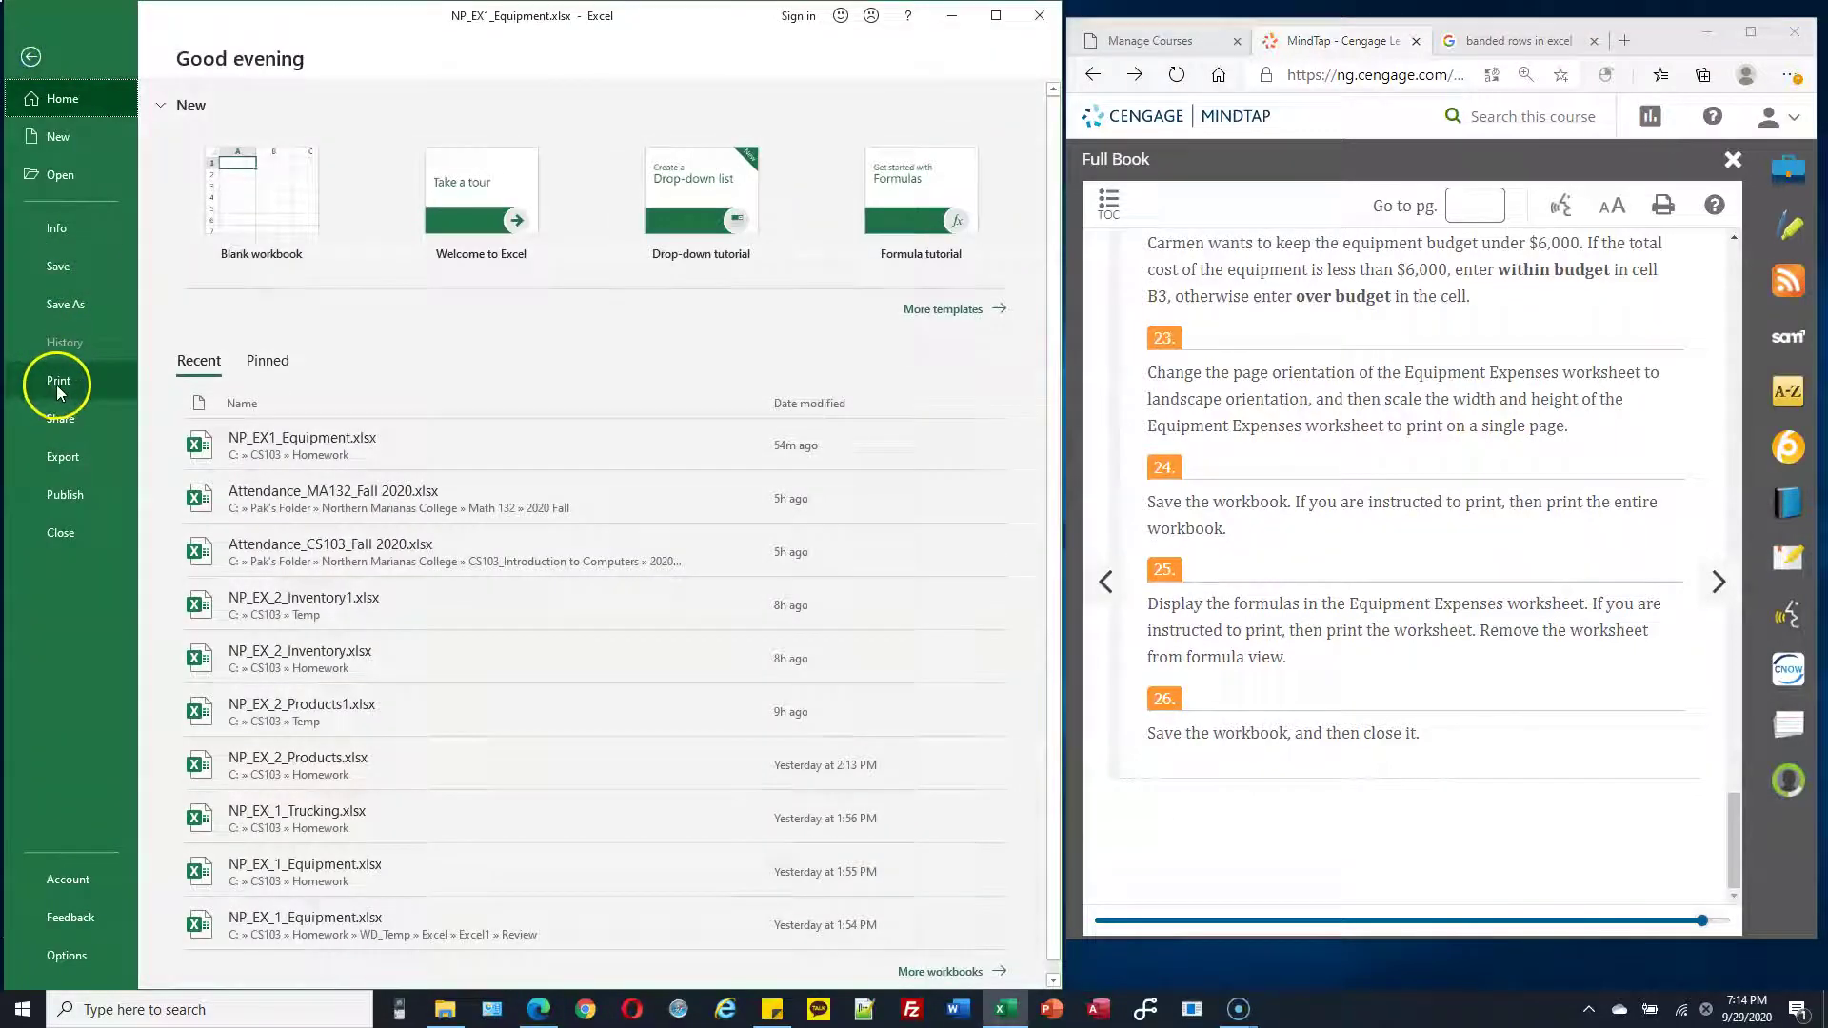
click(55, 383)
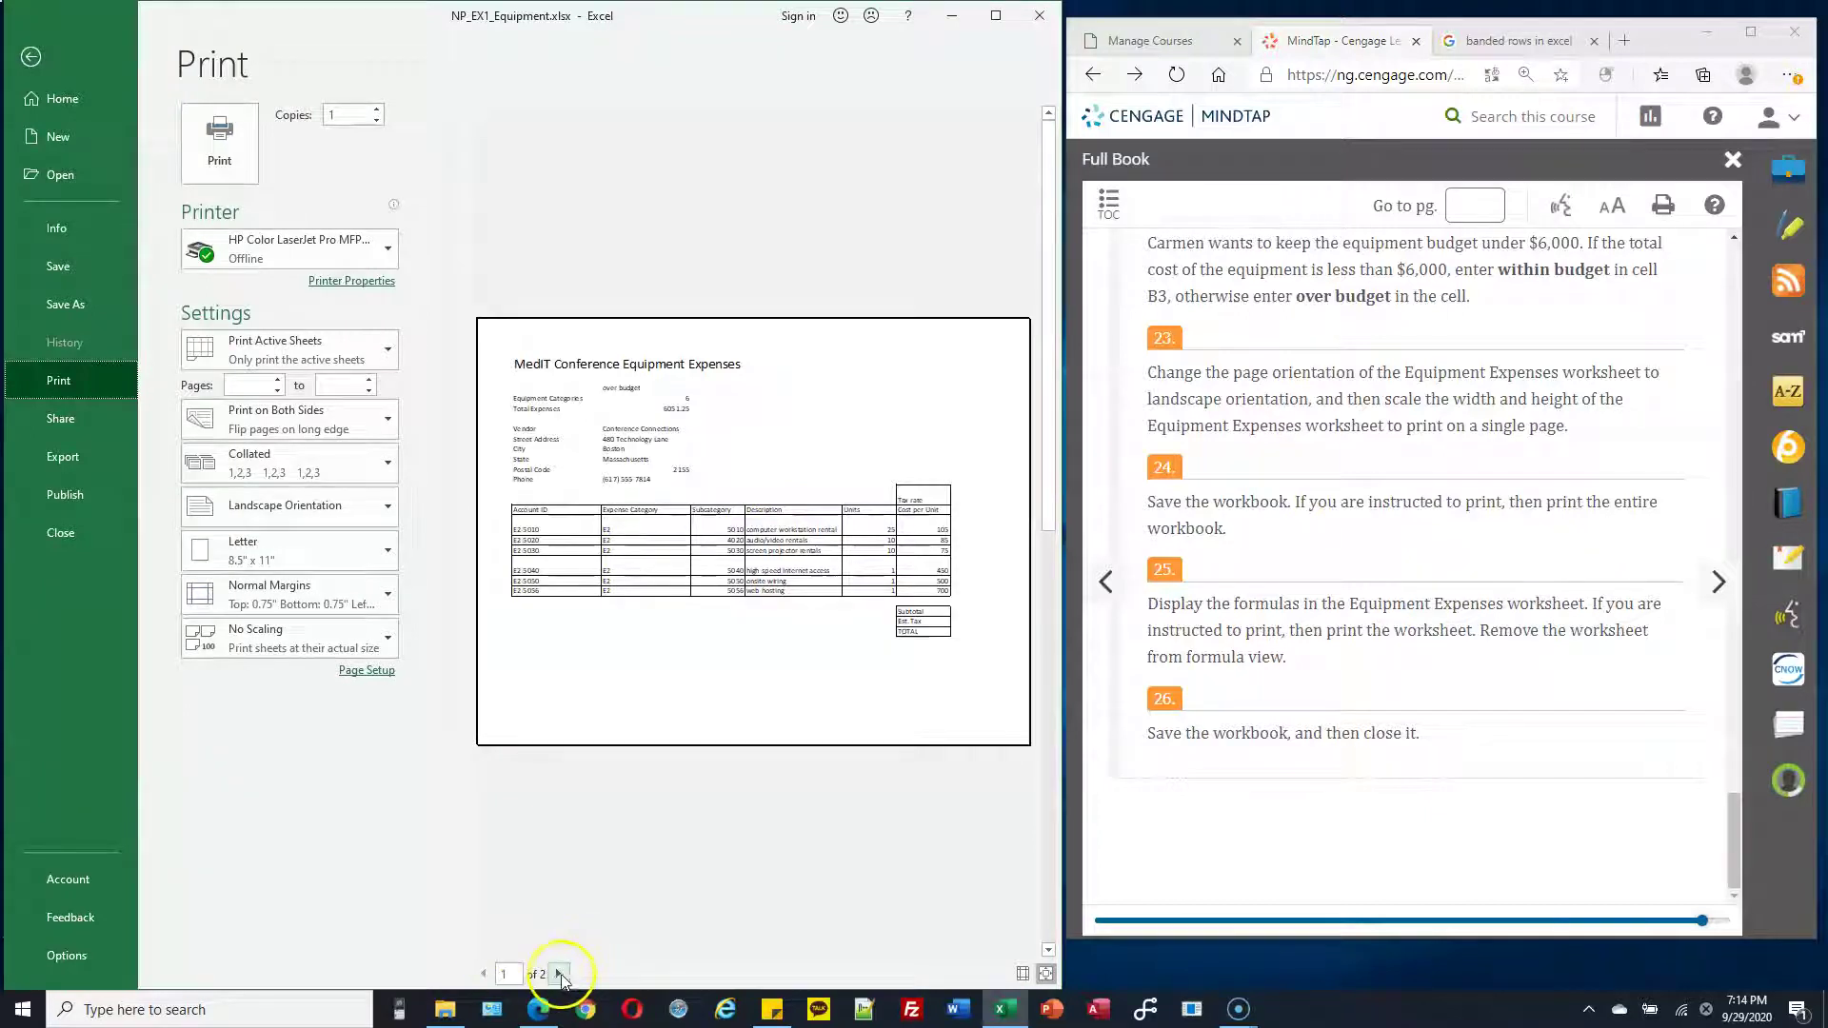
click(559, 974)
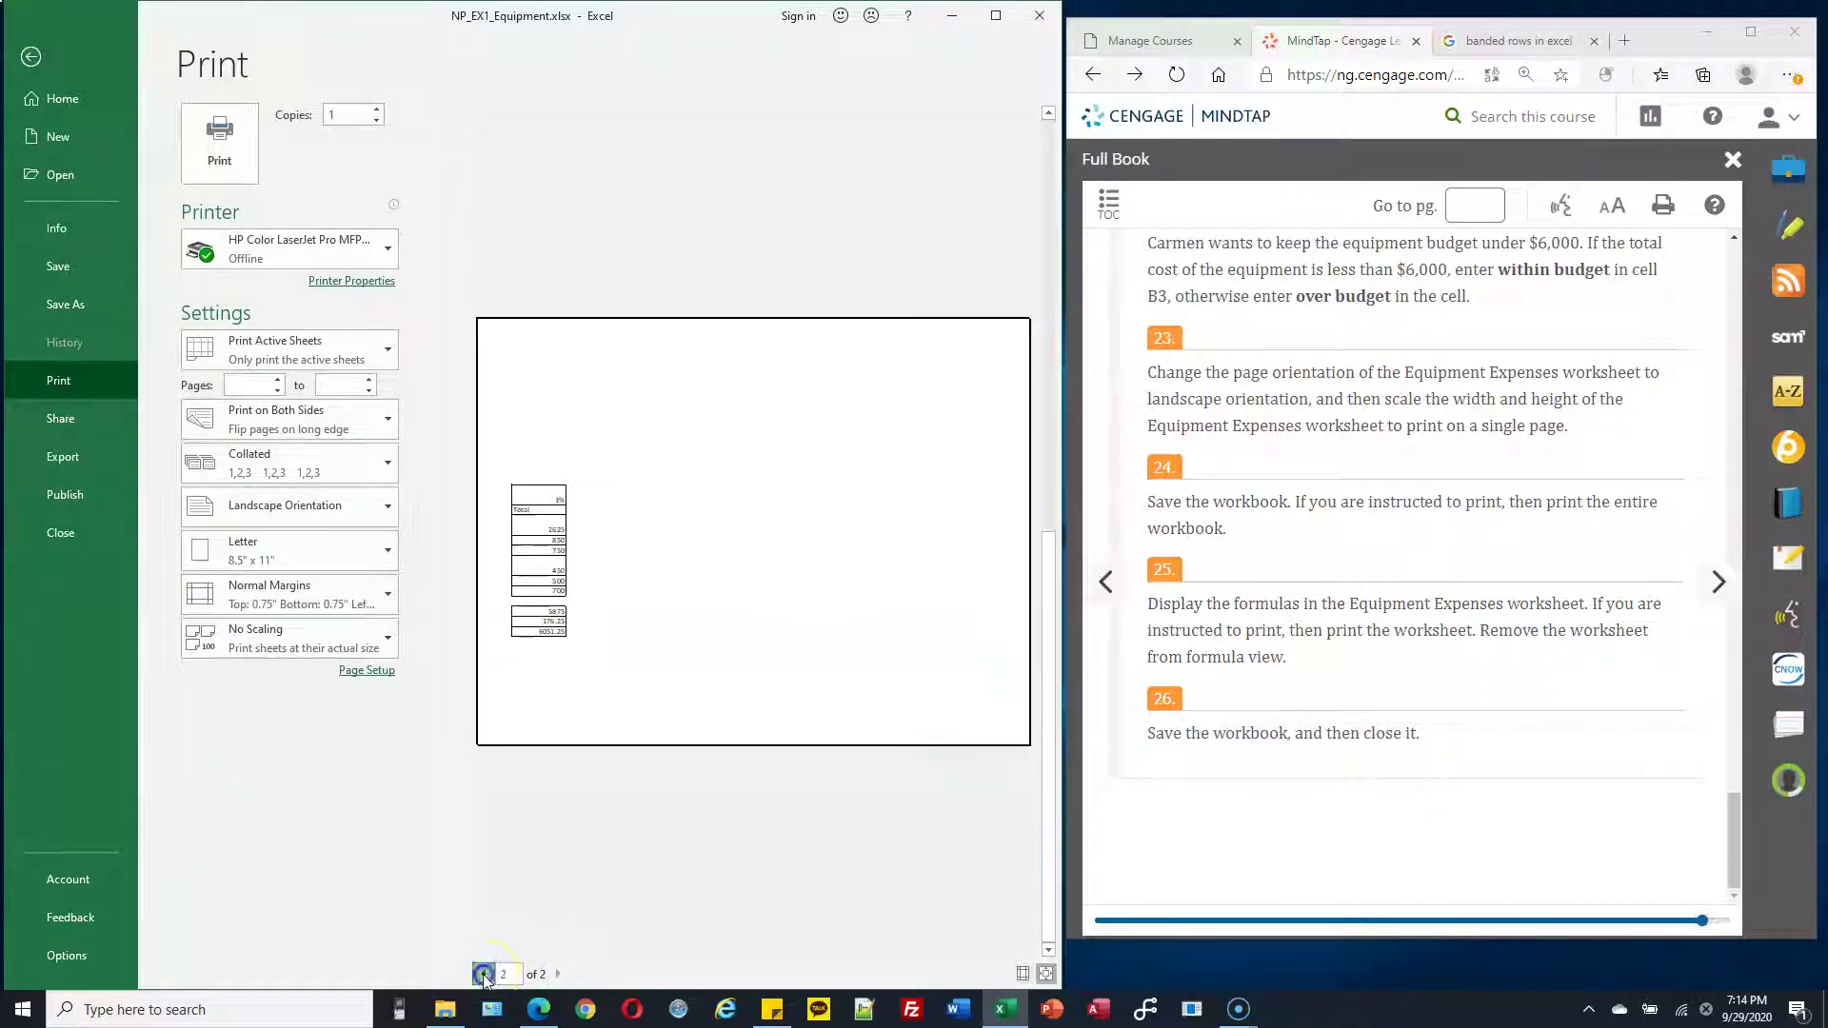
click(483, 974)
click(32, 59)
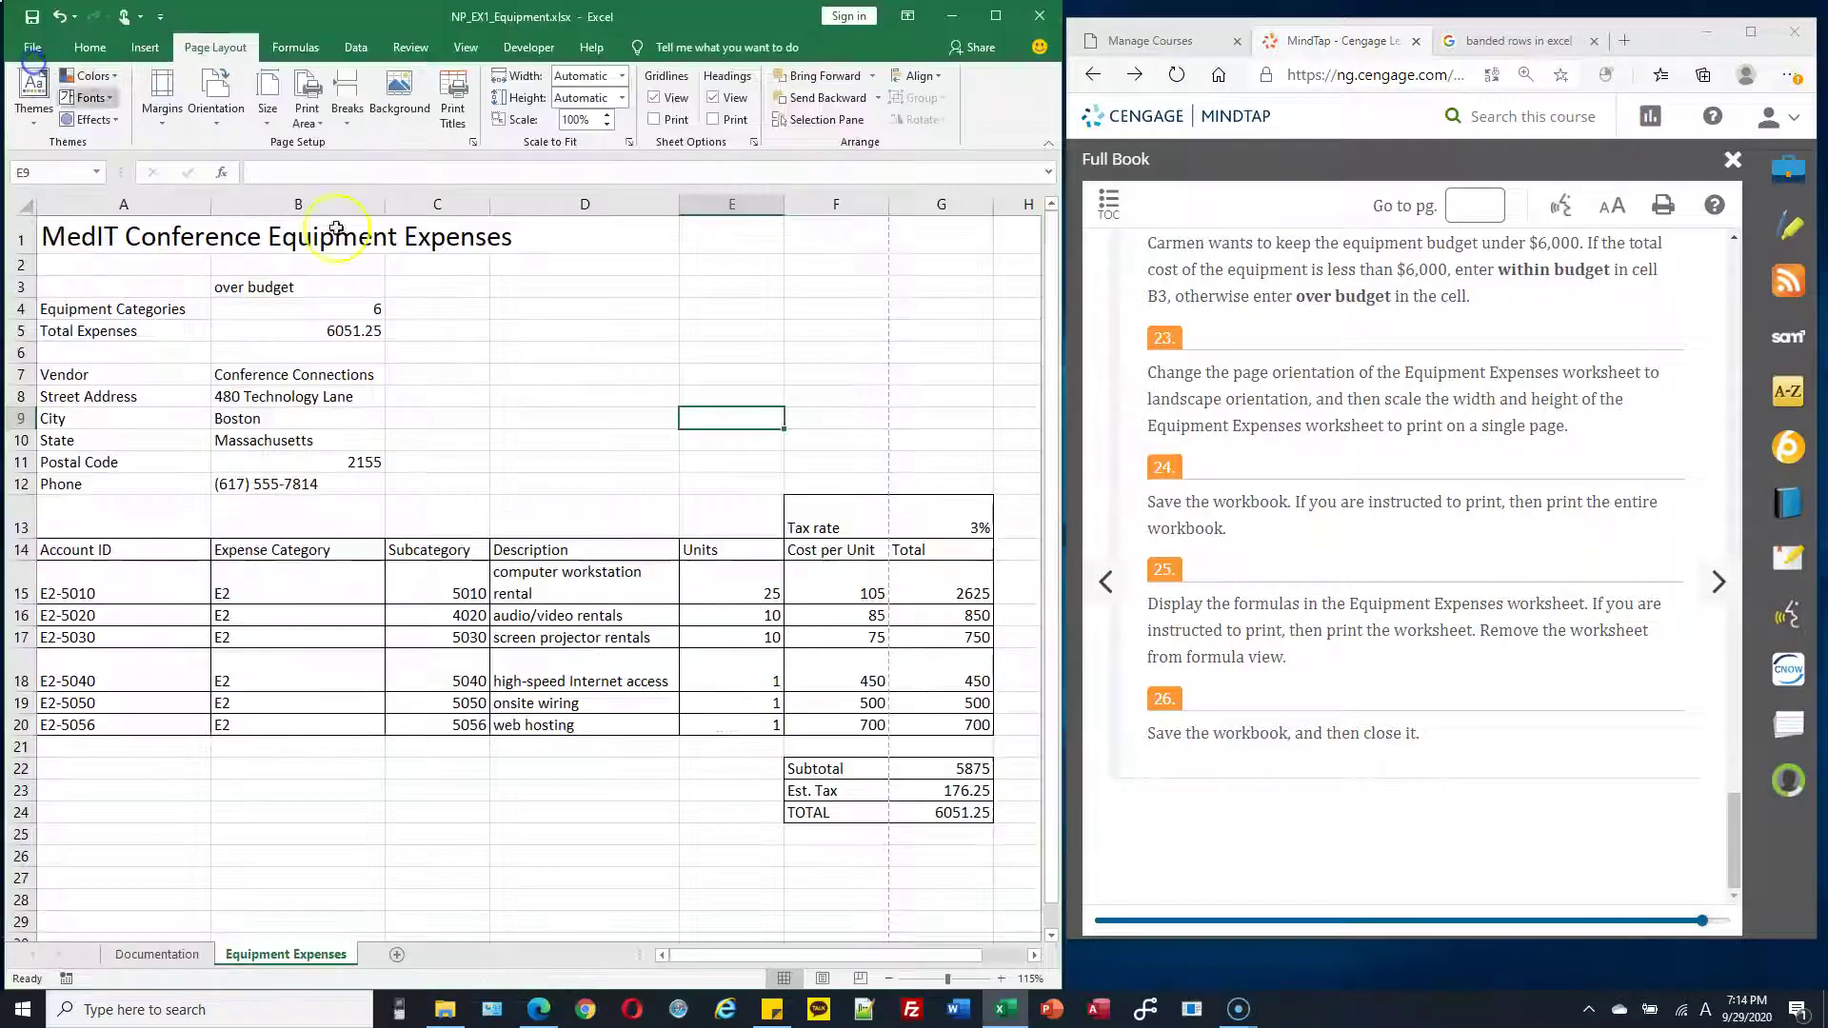
click(554, 326)
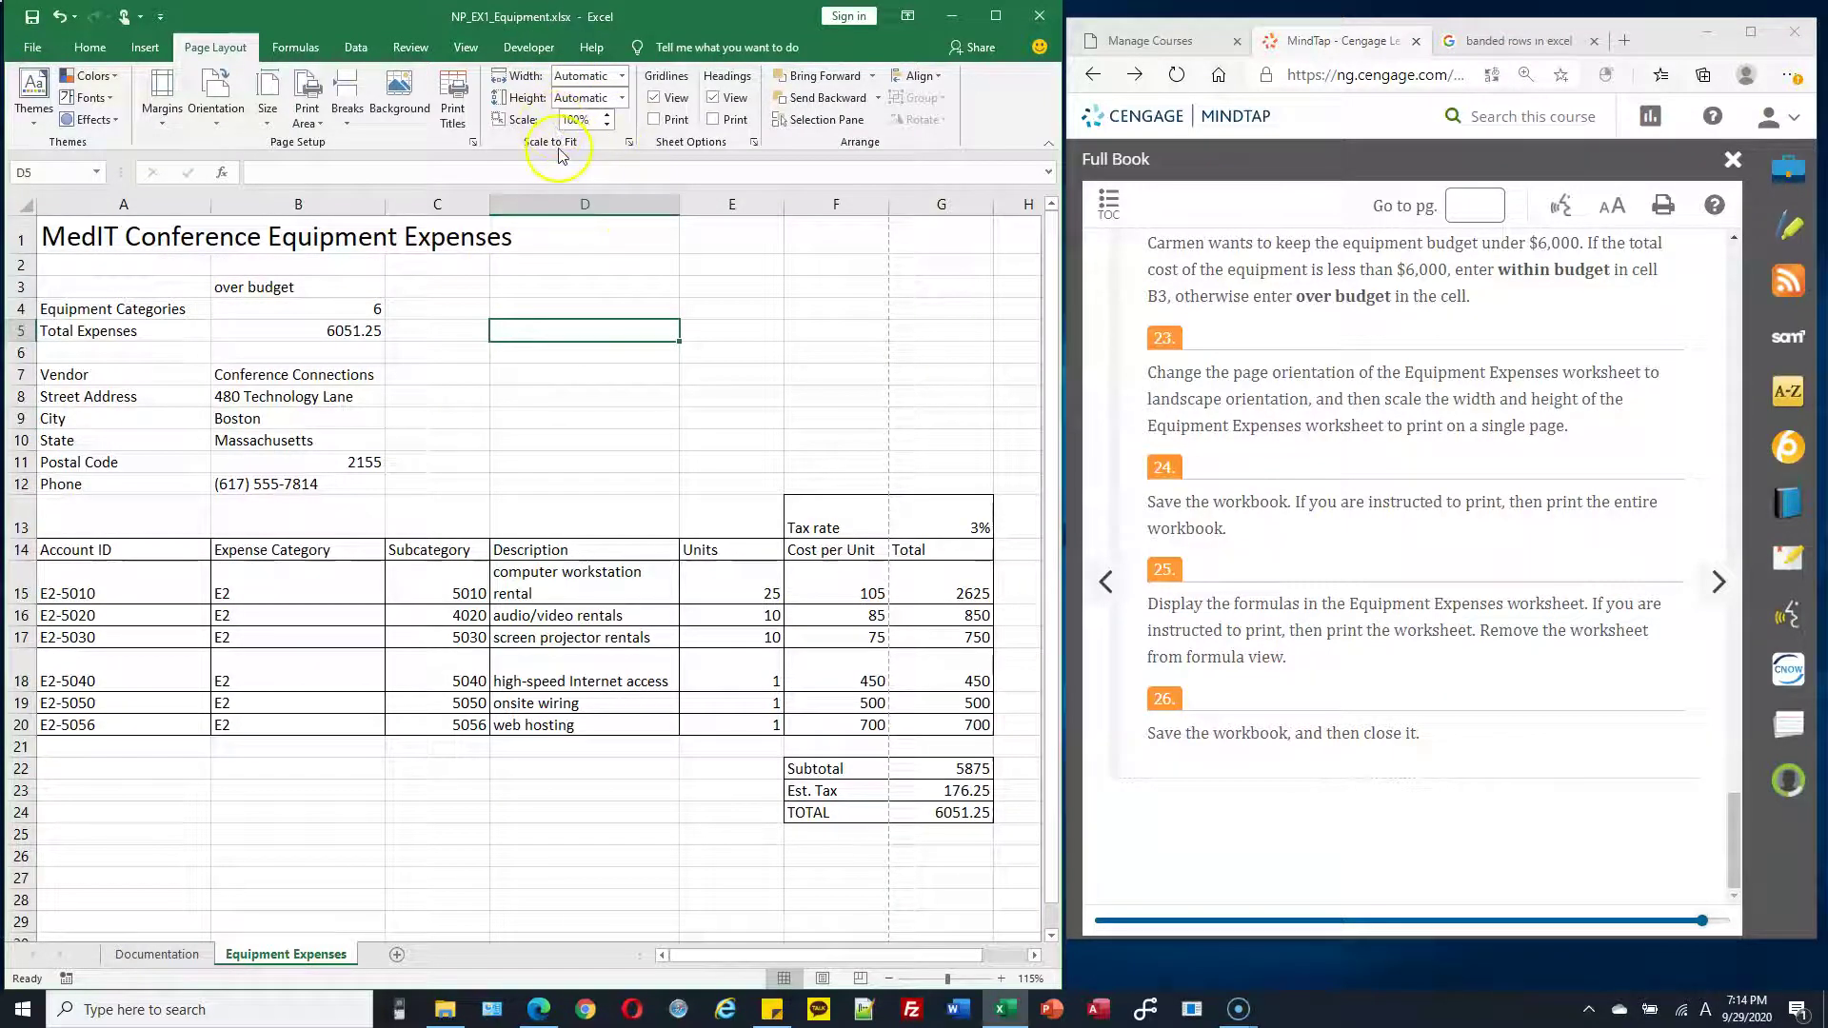
In Page Setup, fit the sheet to 1 page wide by 1 tall and preview it
click(628, 145)
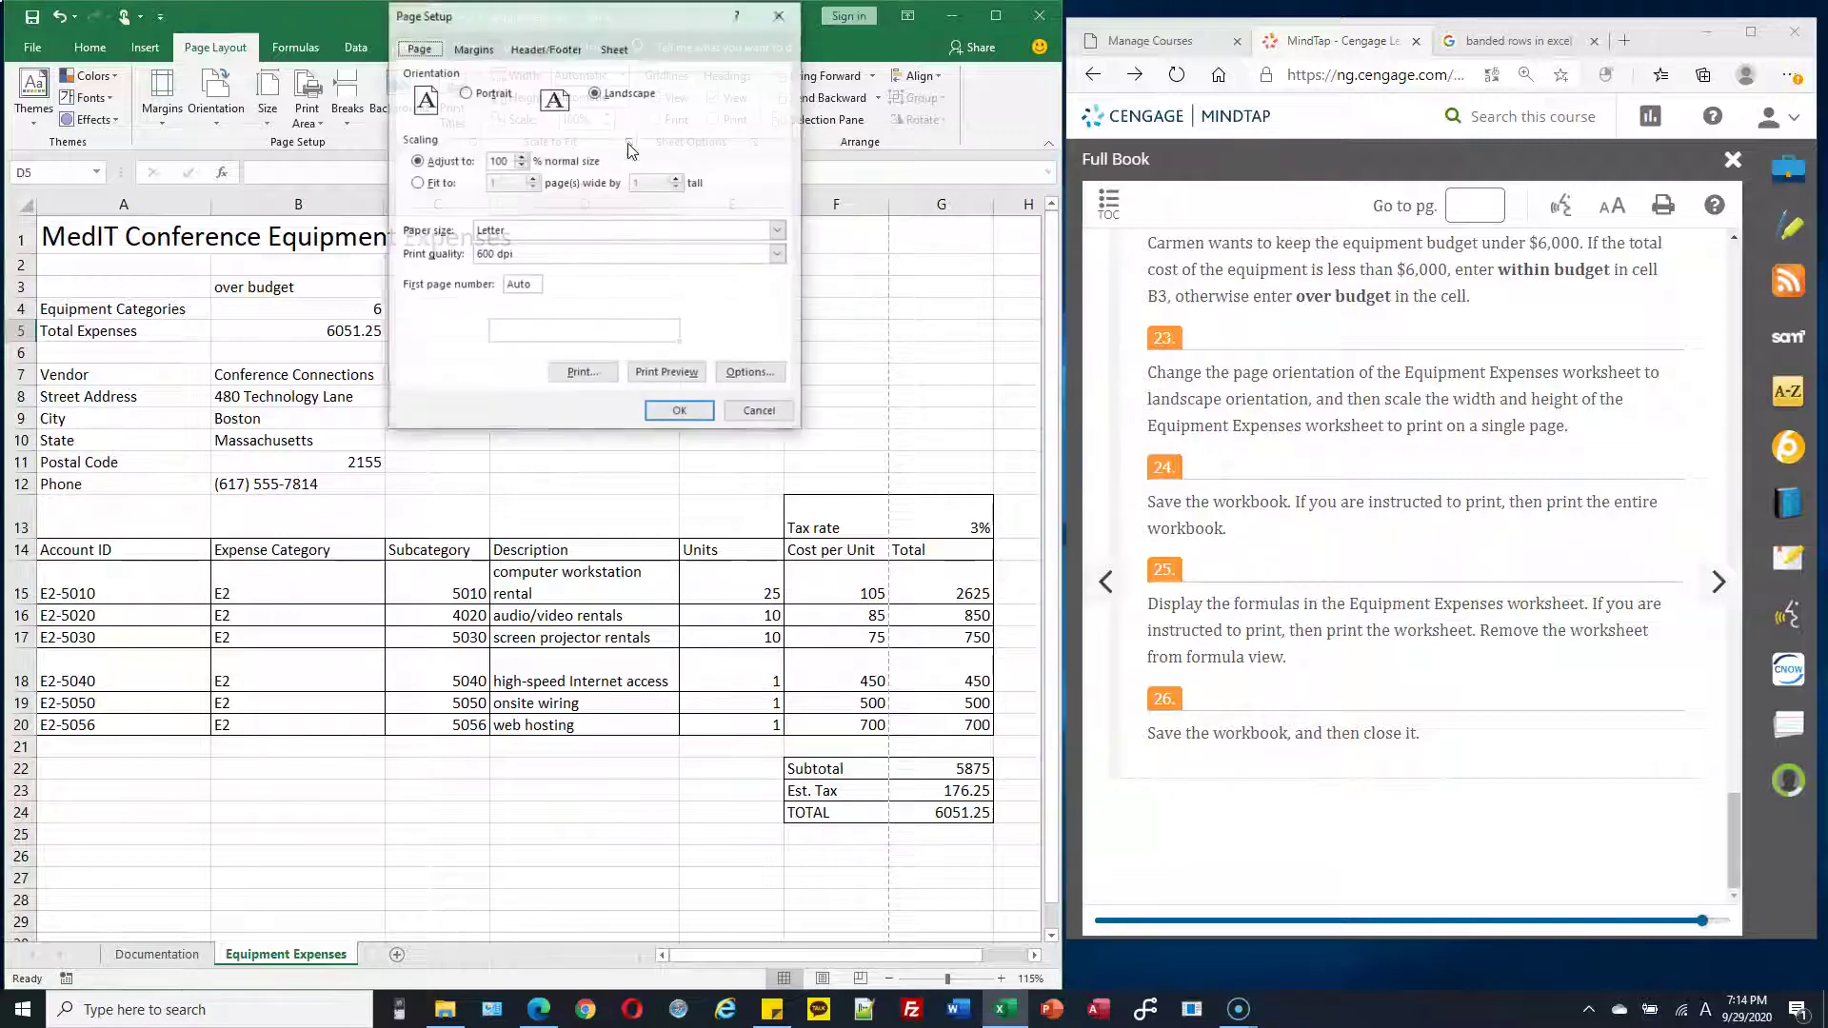
click(664, 89)
drag(633, 13, 800, 191)
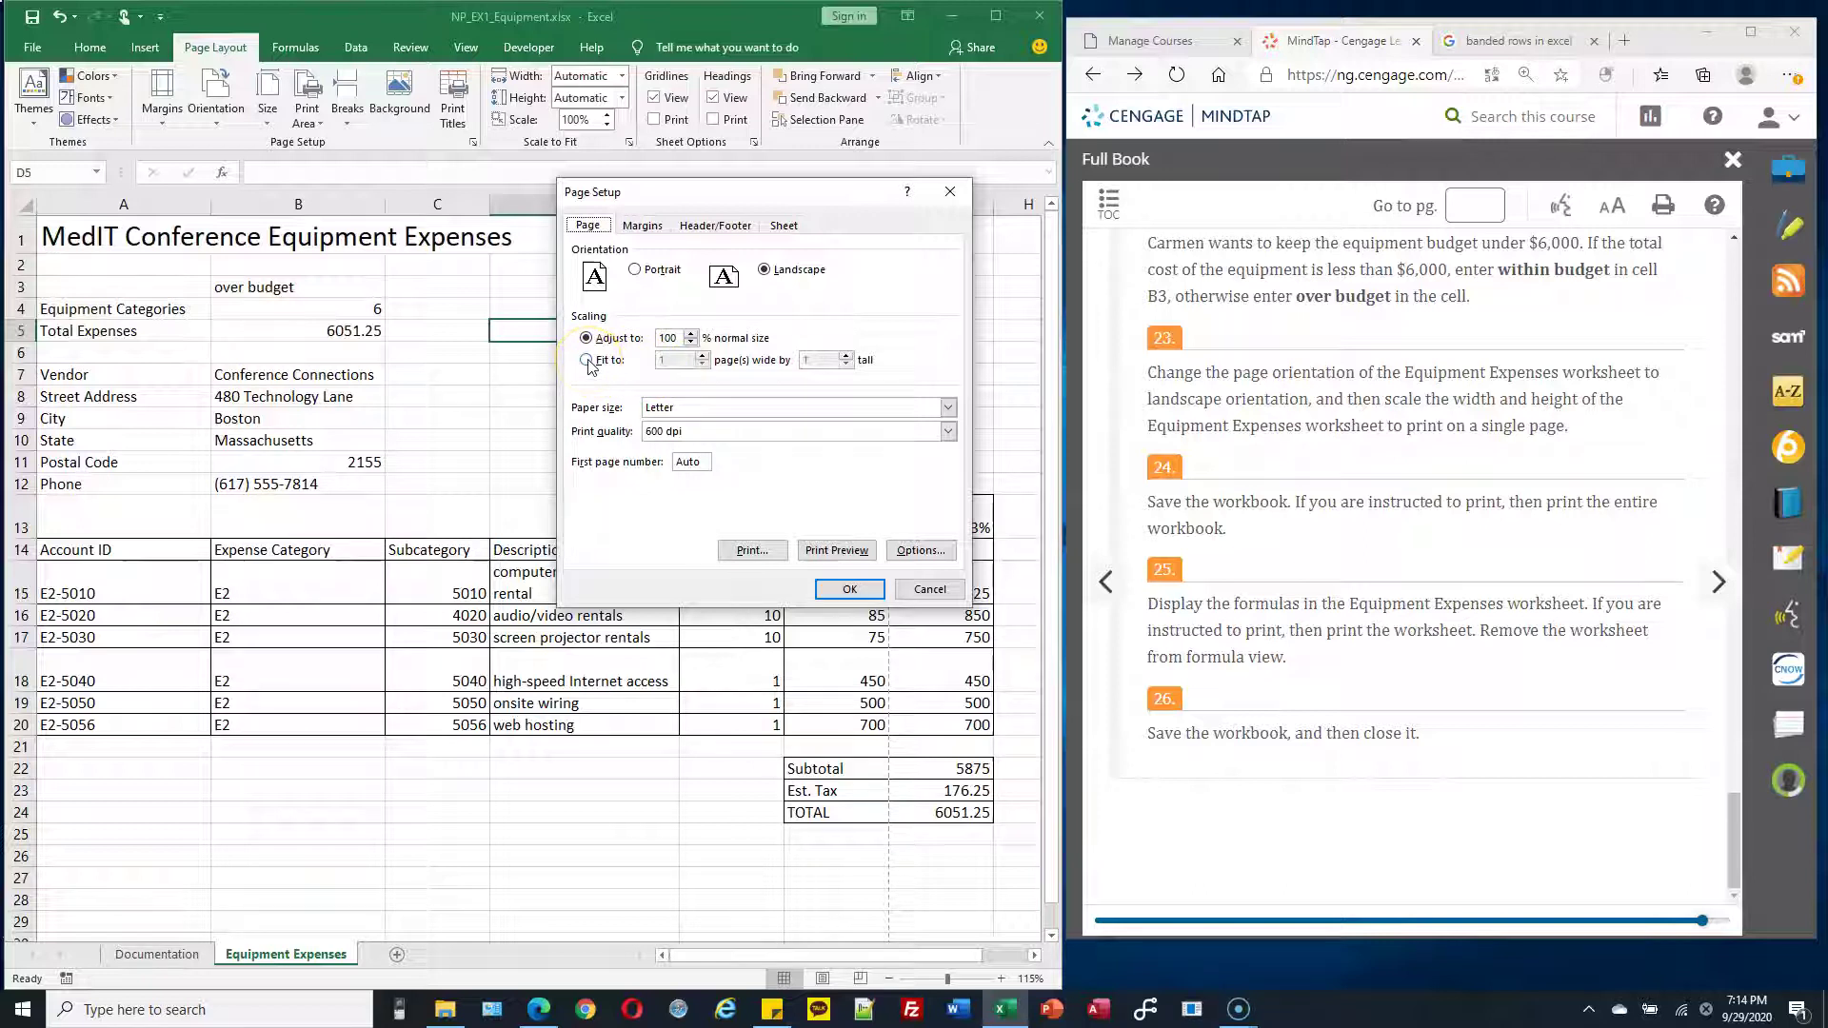
click(587, 361)
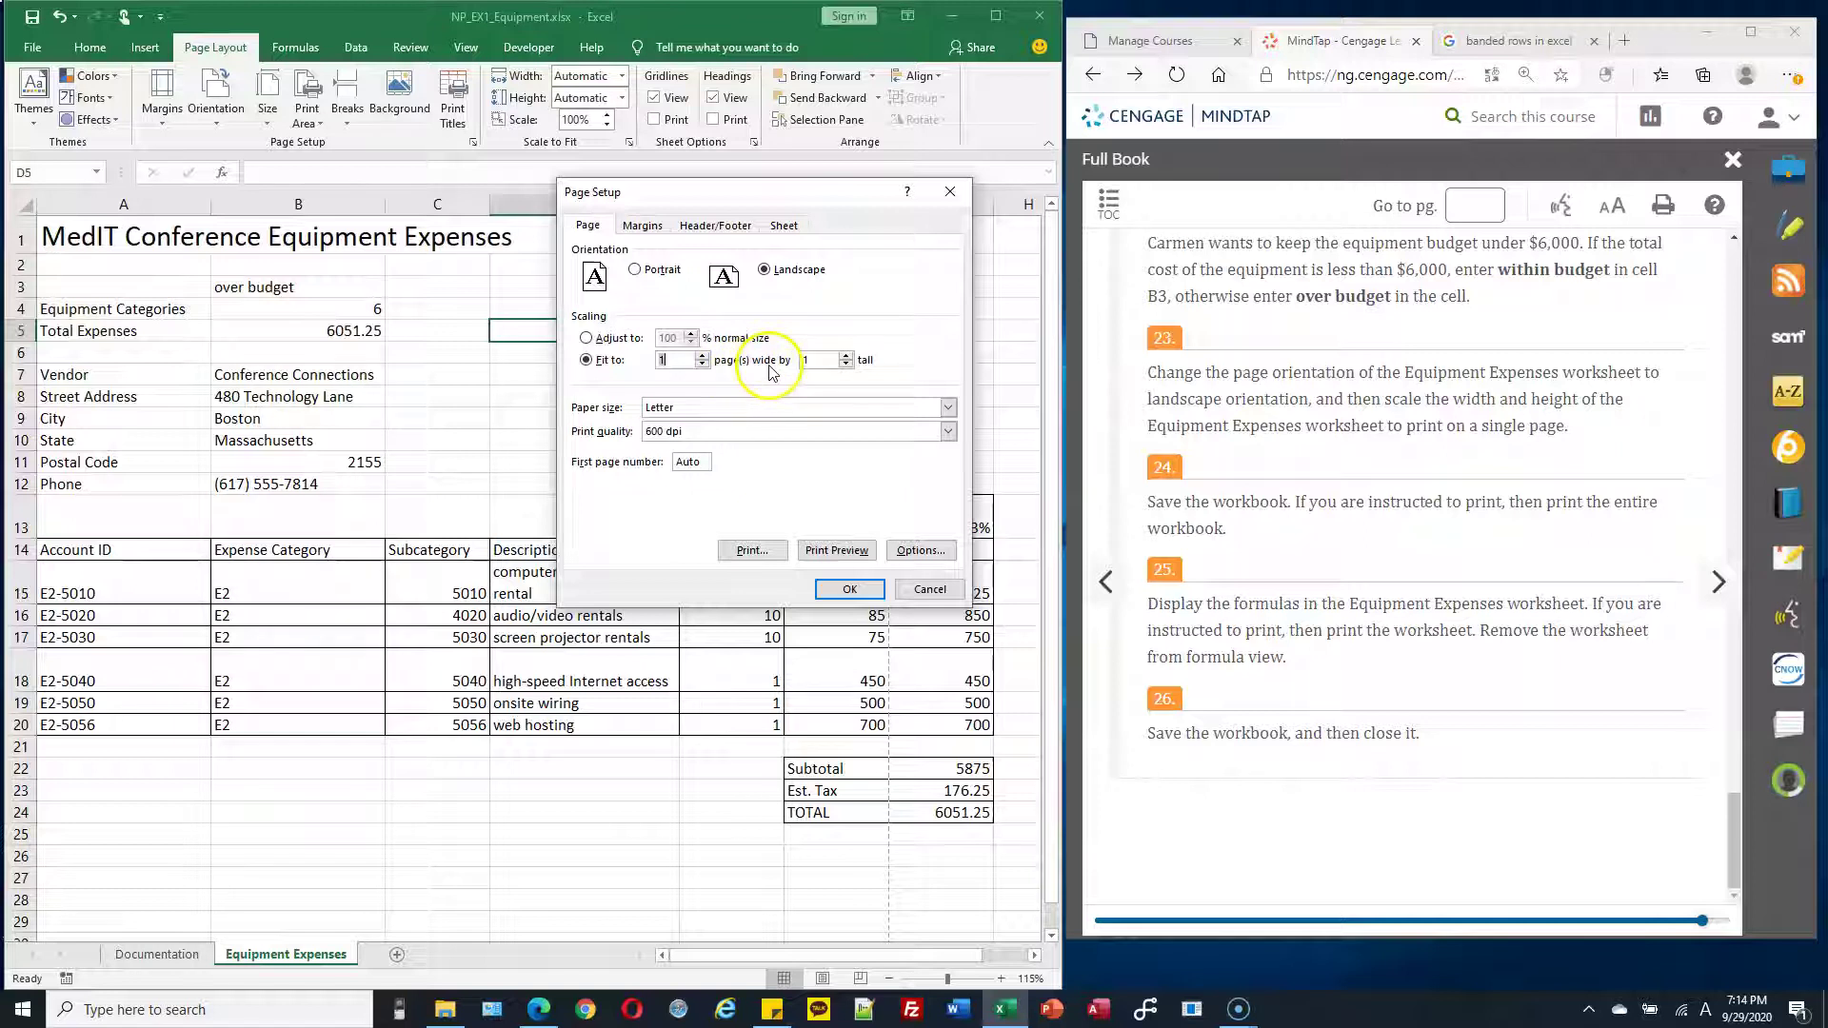
click(838, 551)
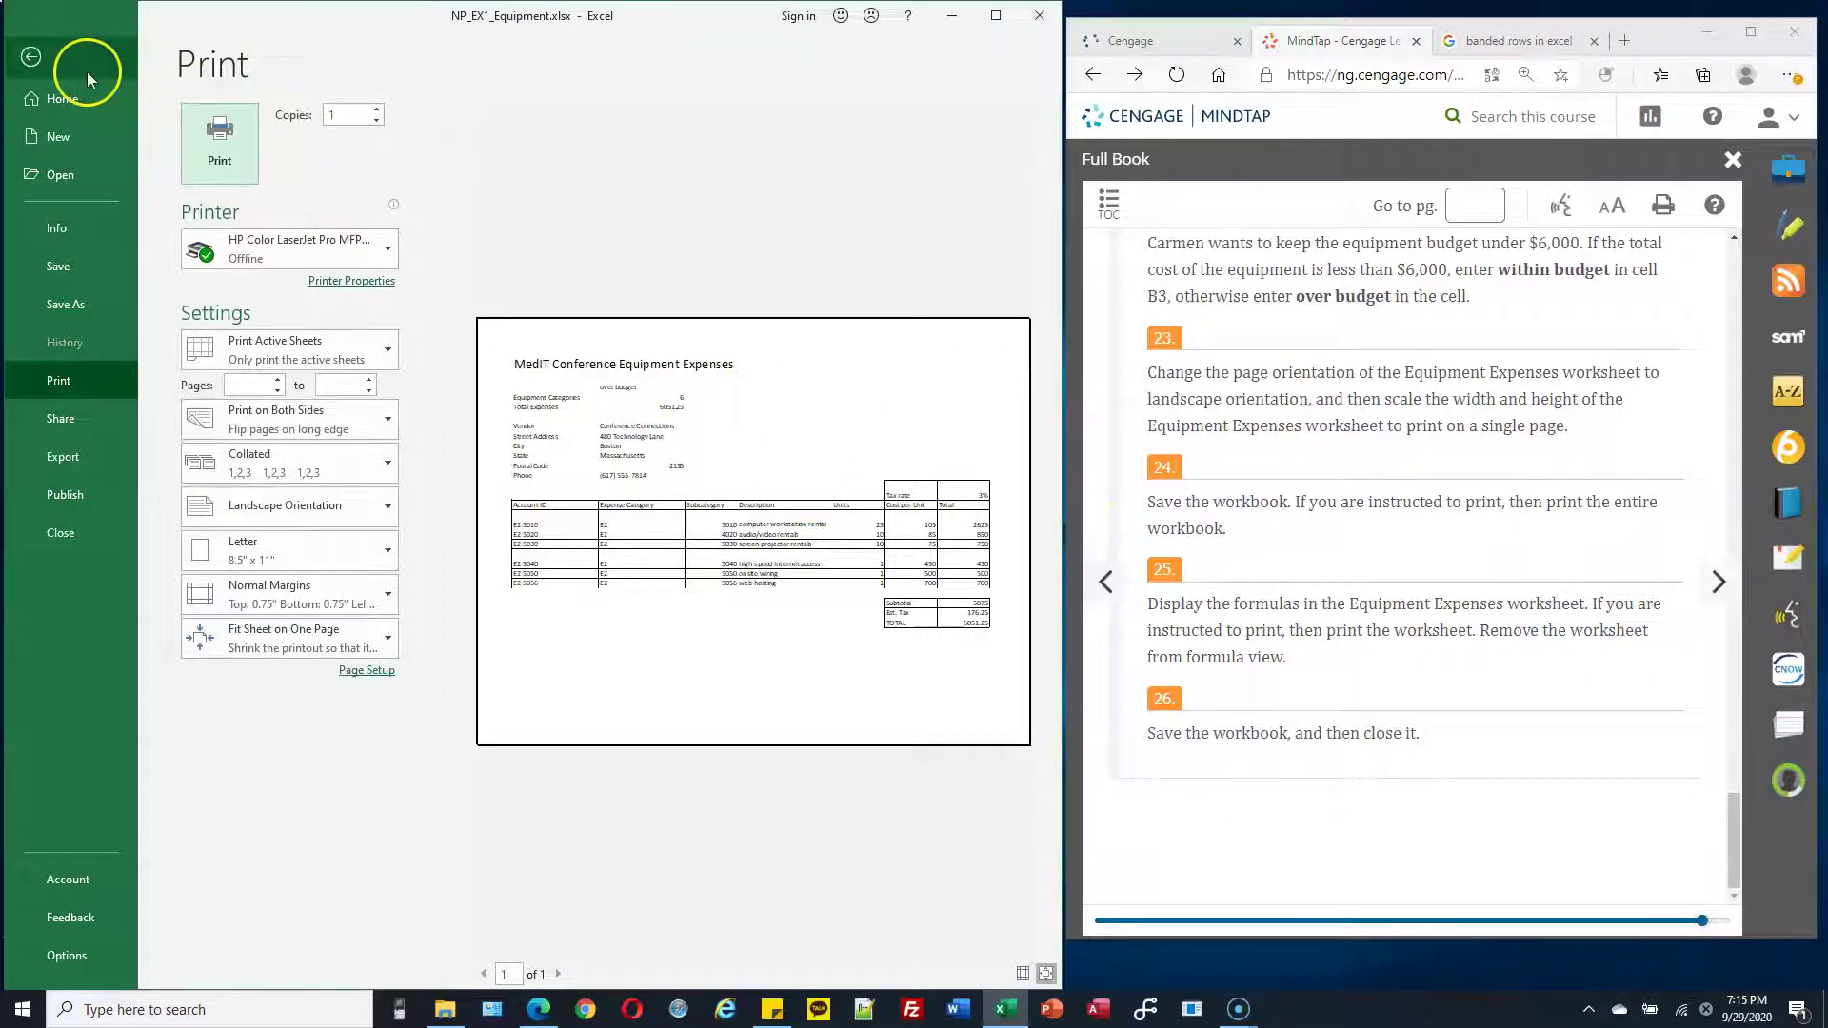
Confirm the scaling Width and Height both read 1 page
click(31, 59)
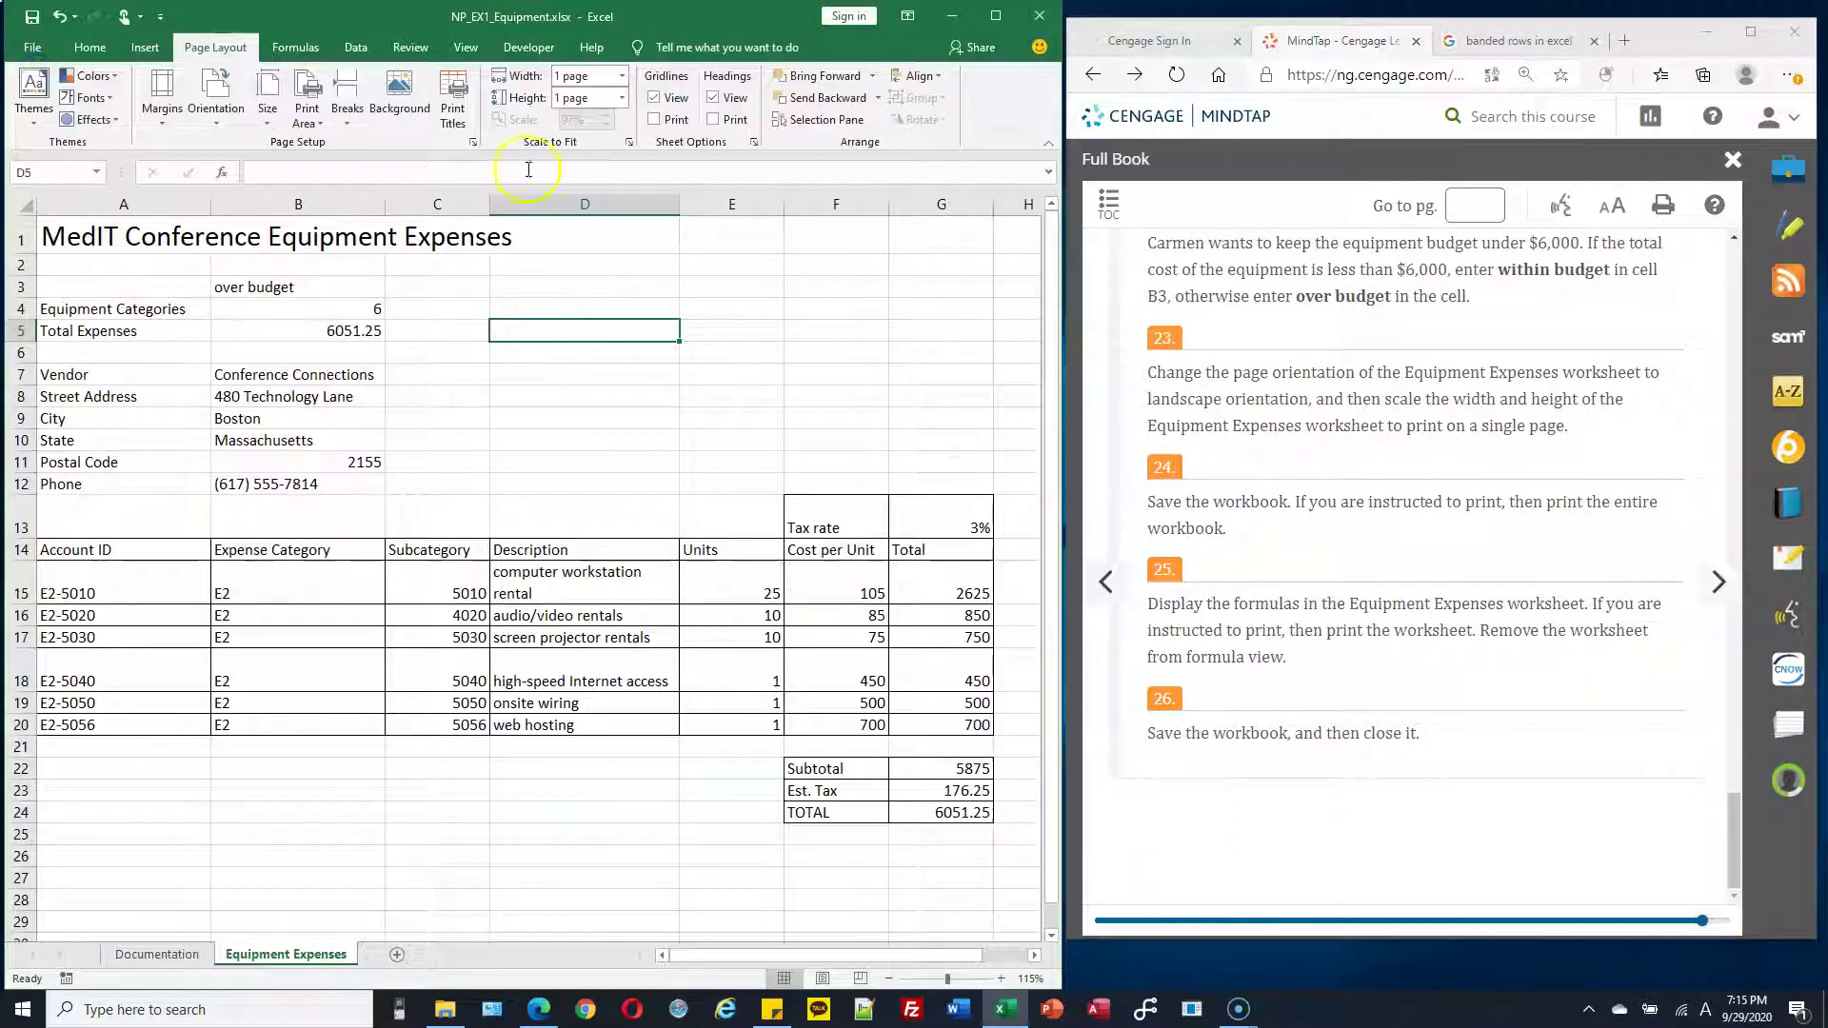
click(623, 77)
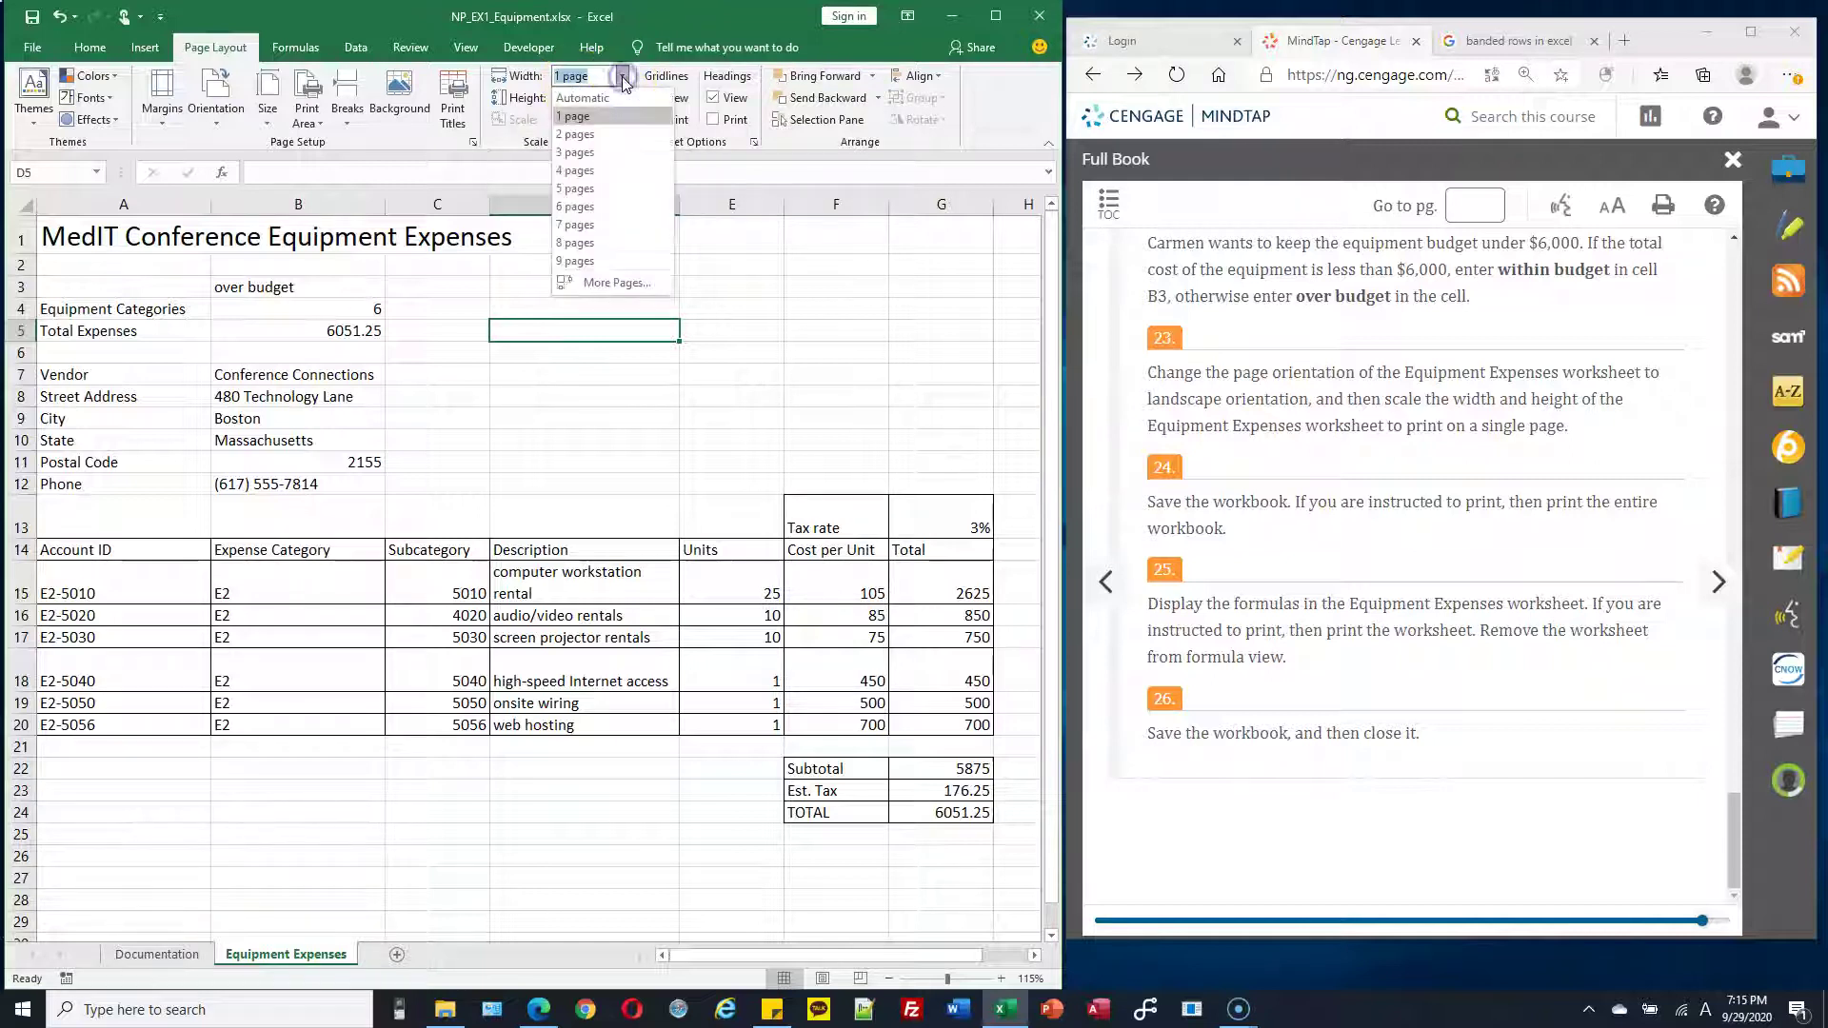
click(716, 19)
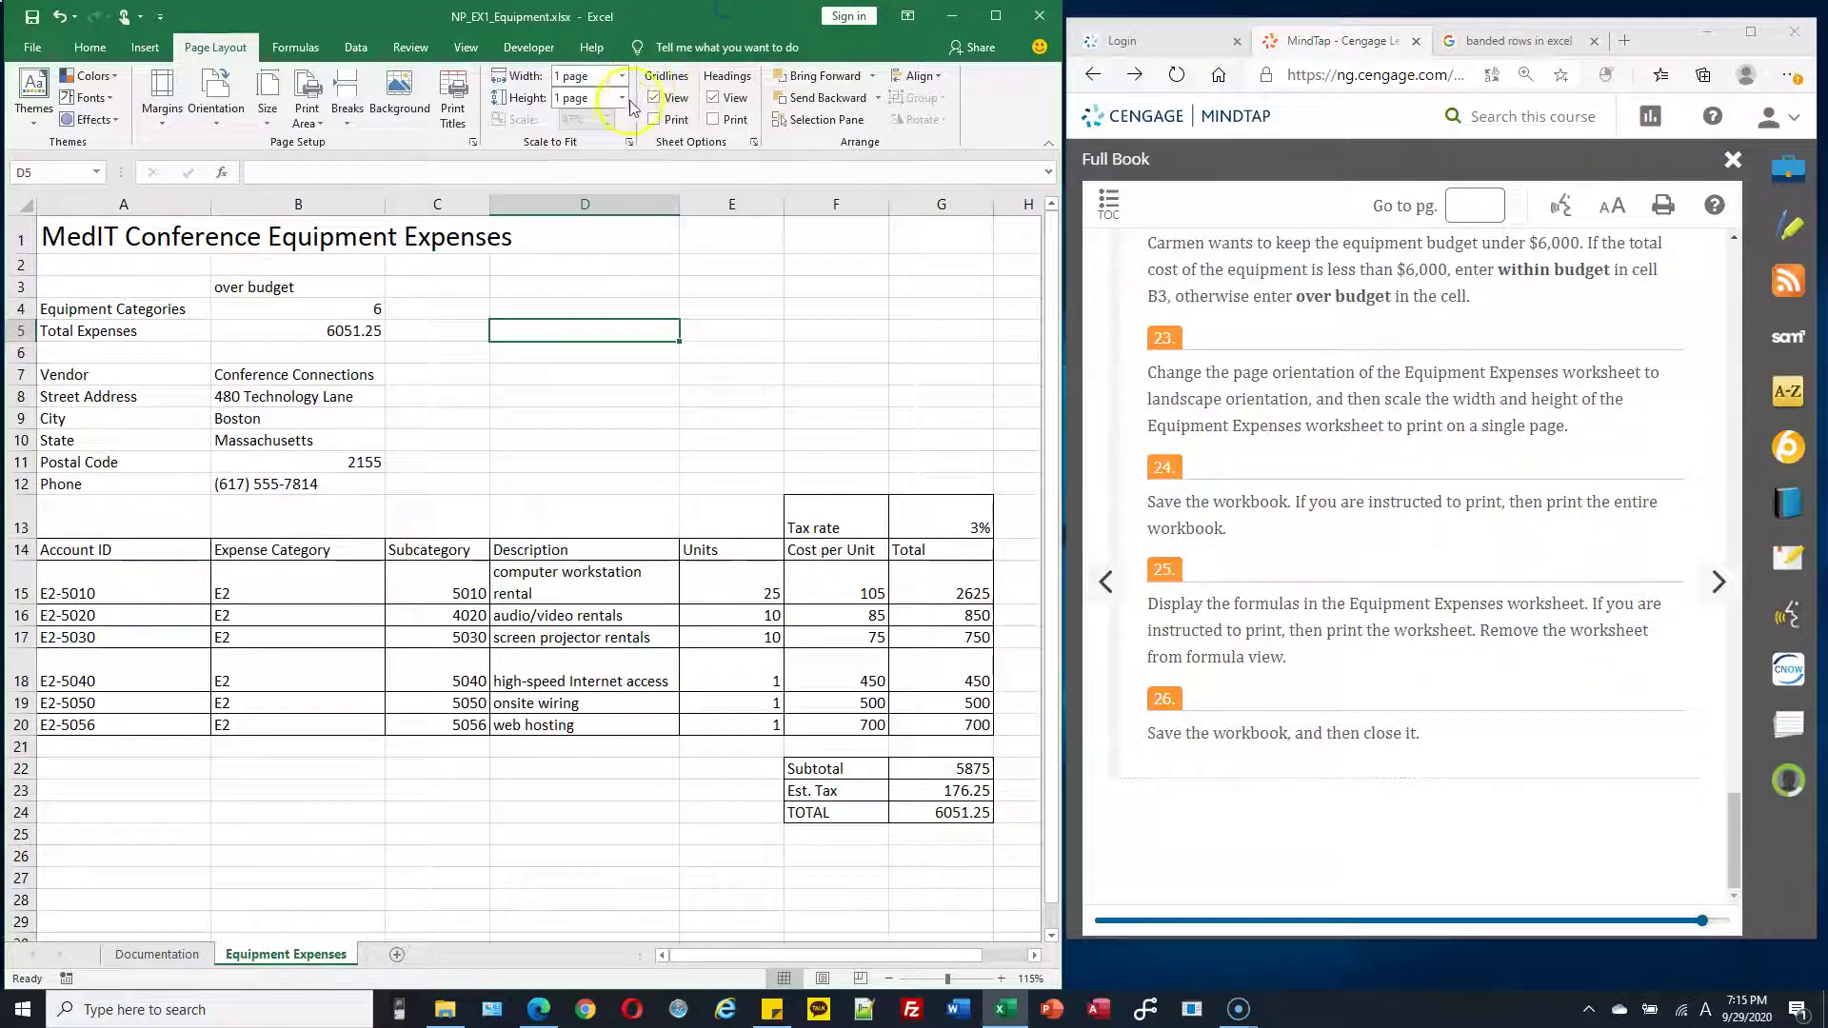
click(624, 99)
click(678, 21)
click(591, 127)
Reapply Fit to 1 page wide by 1 tall in Page Setup and confirm
click(628, 144)
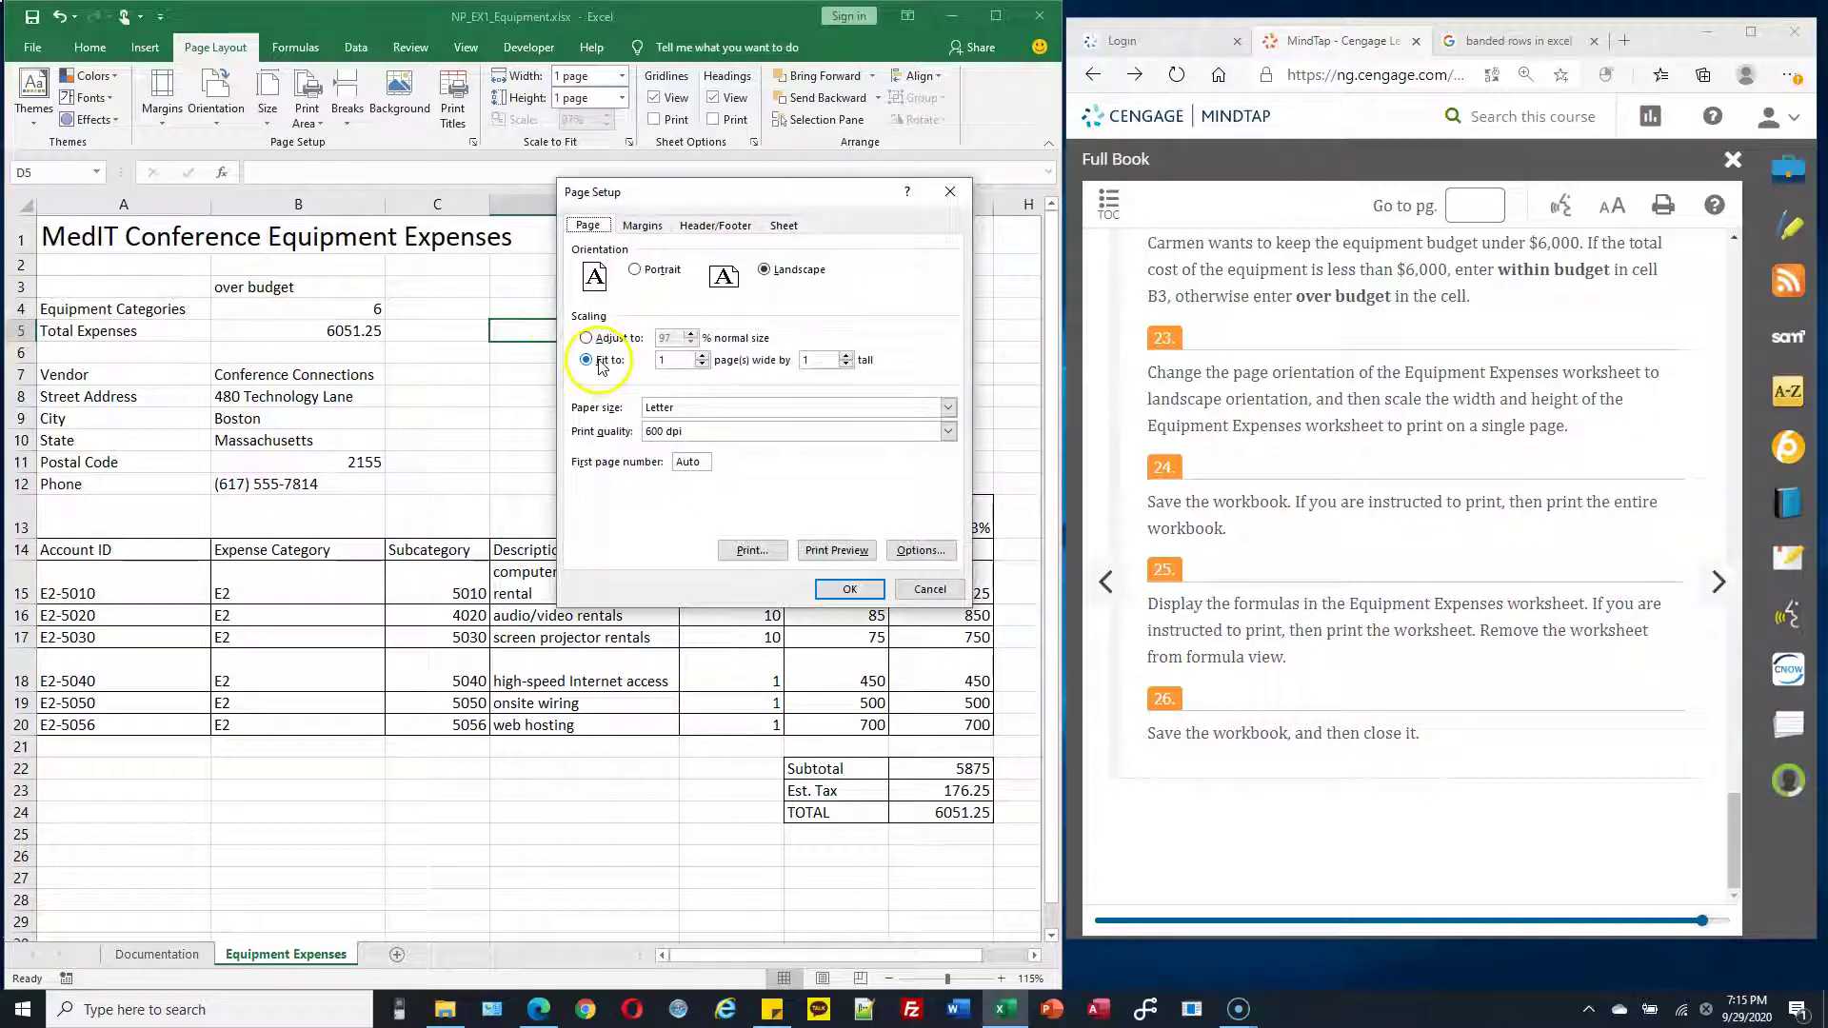
click(599, 341)
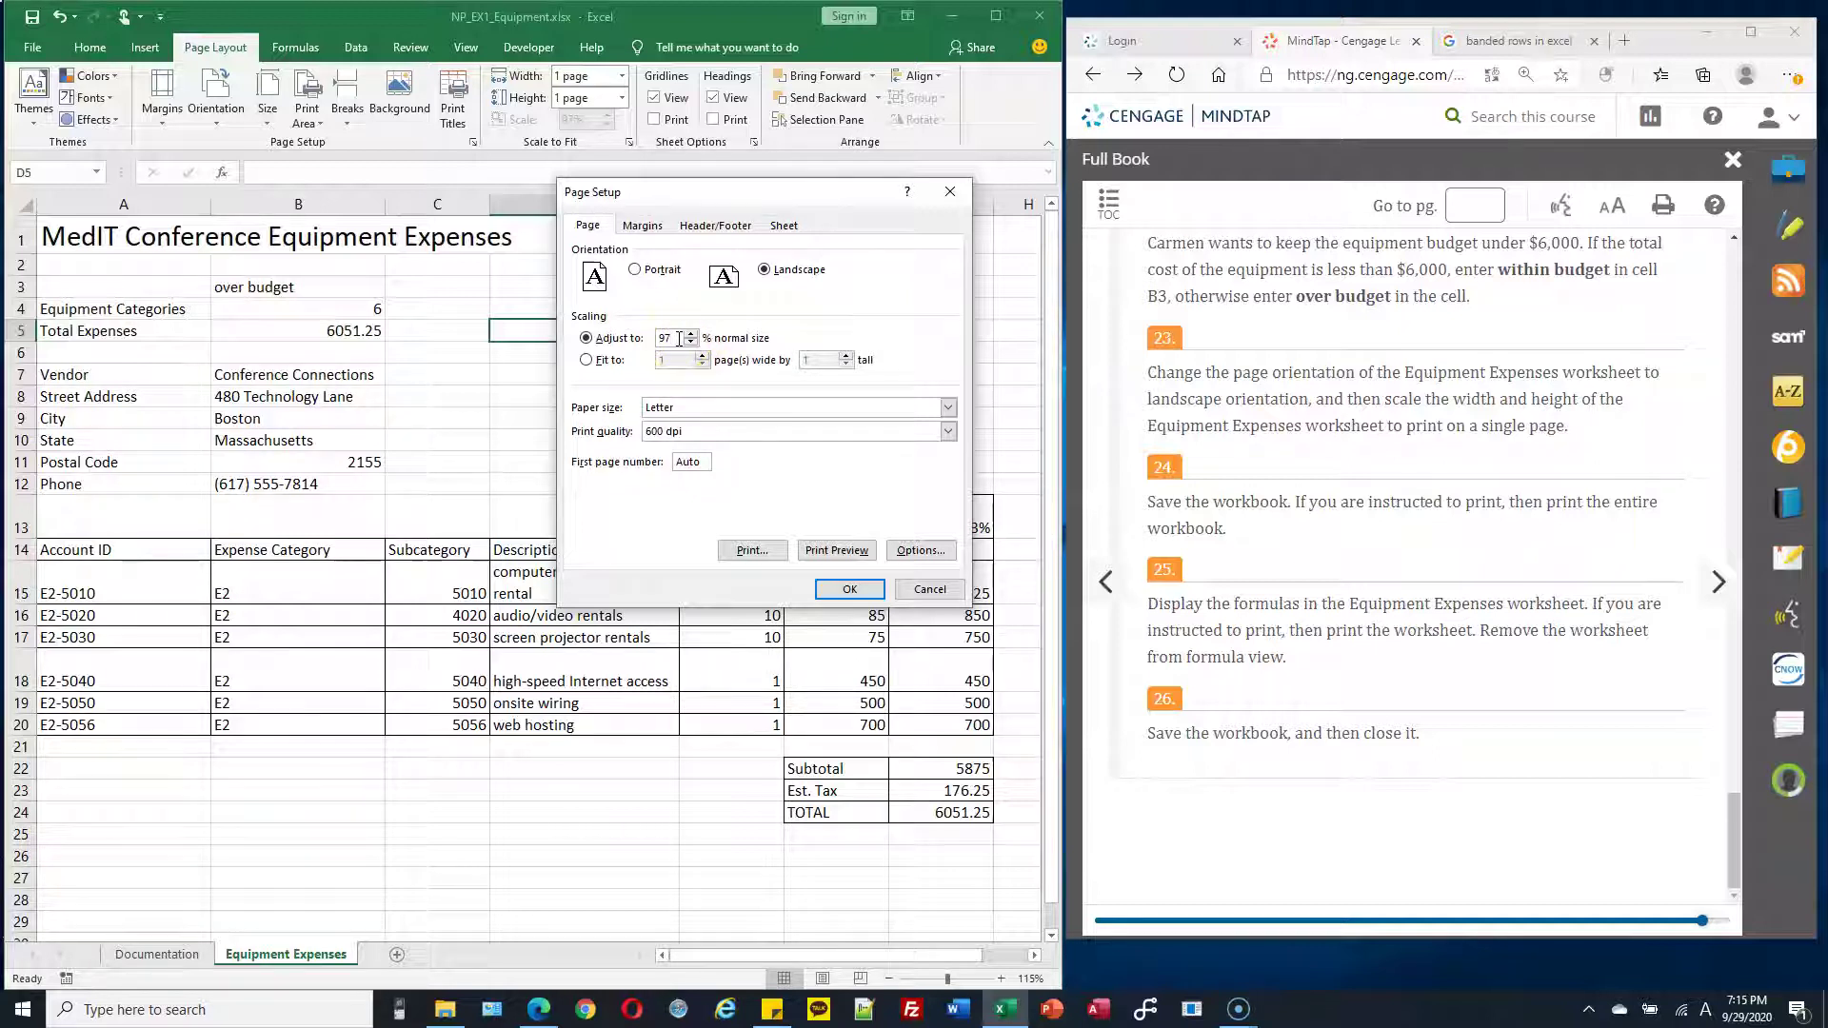
click(675, 338)
click(585, 361)
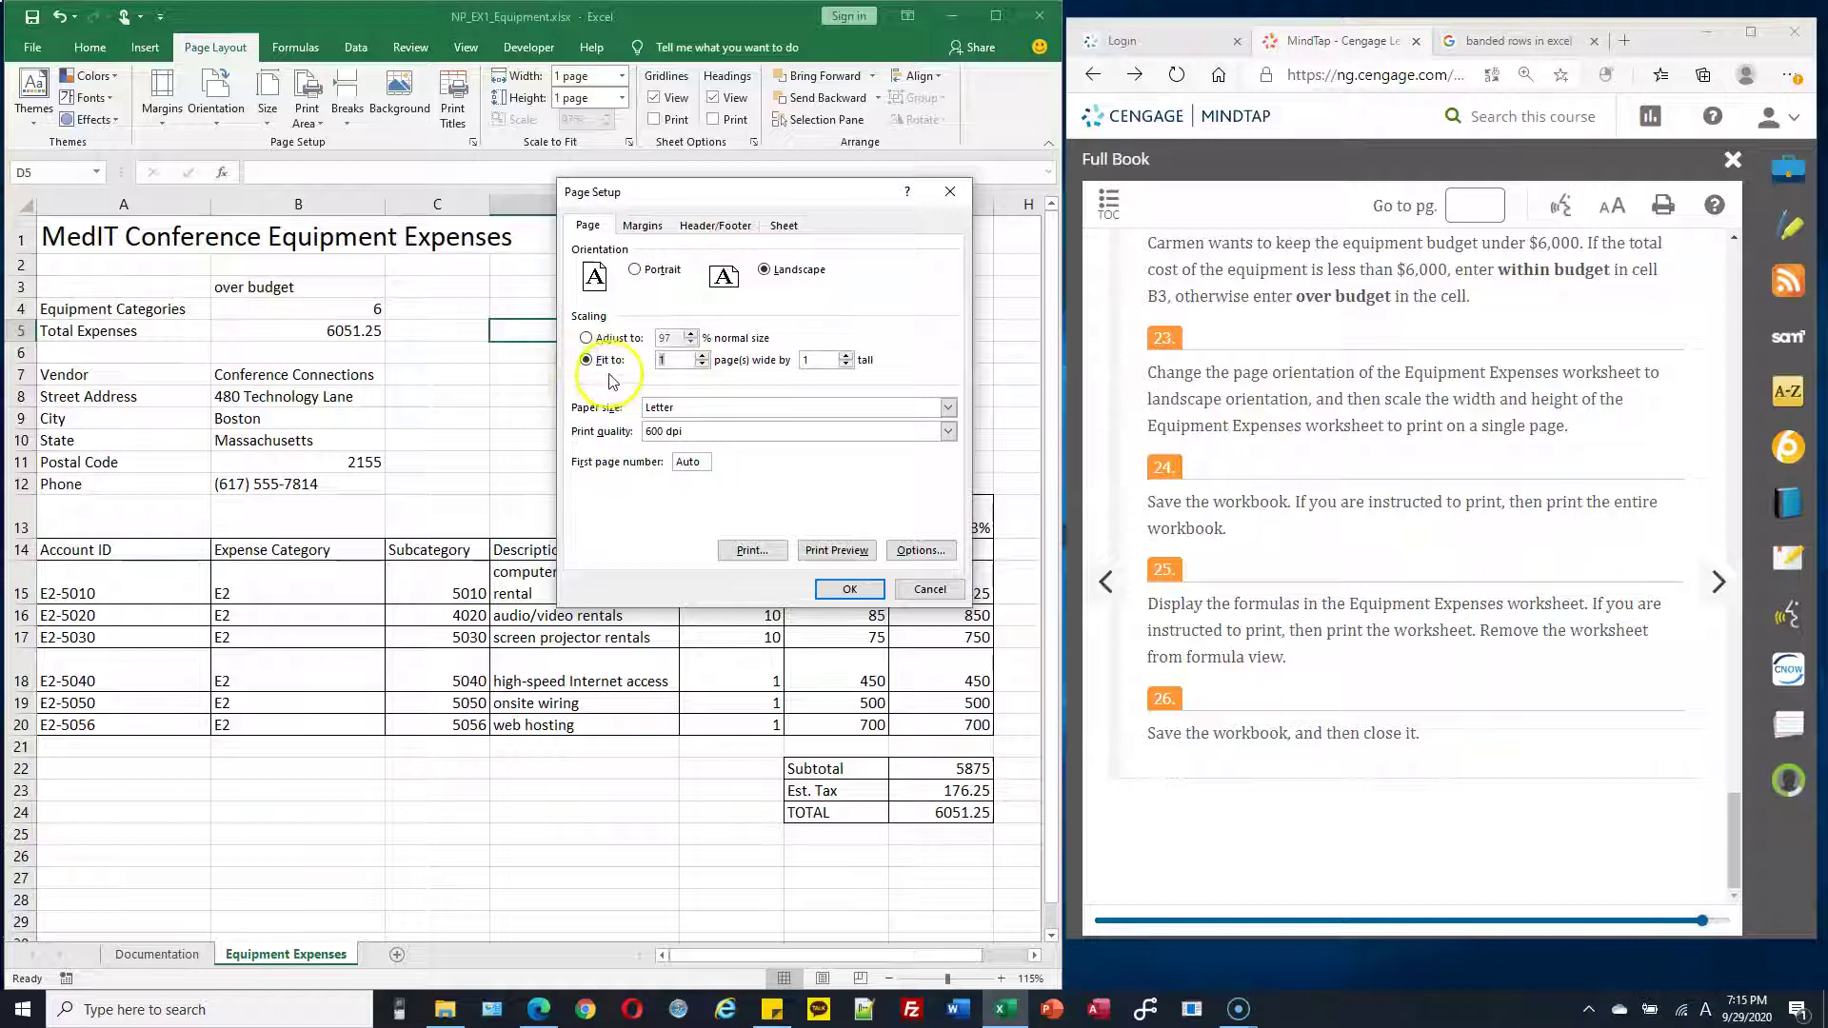
click(850, 590)
click(545, 486)
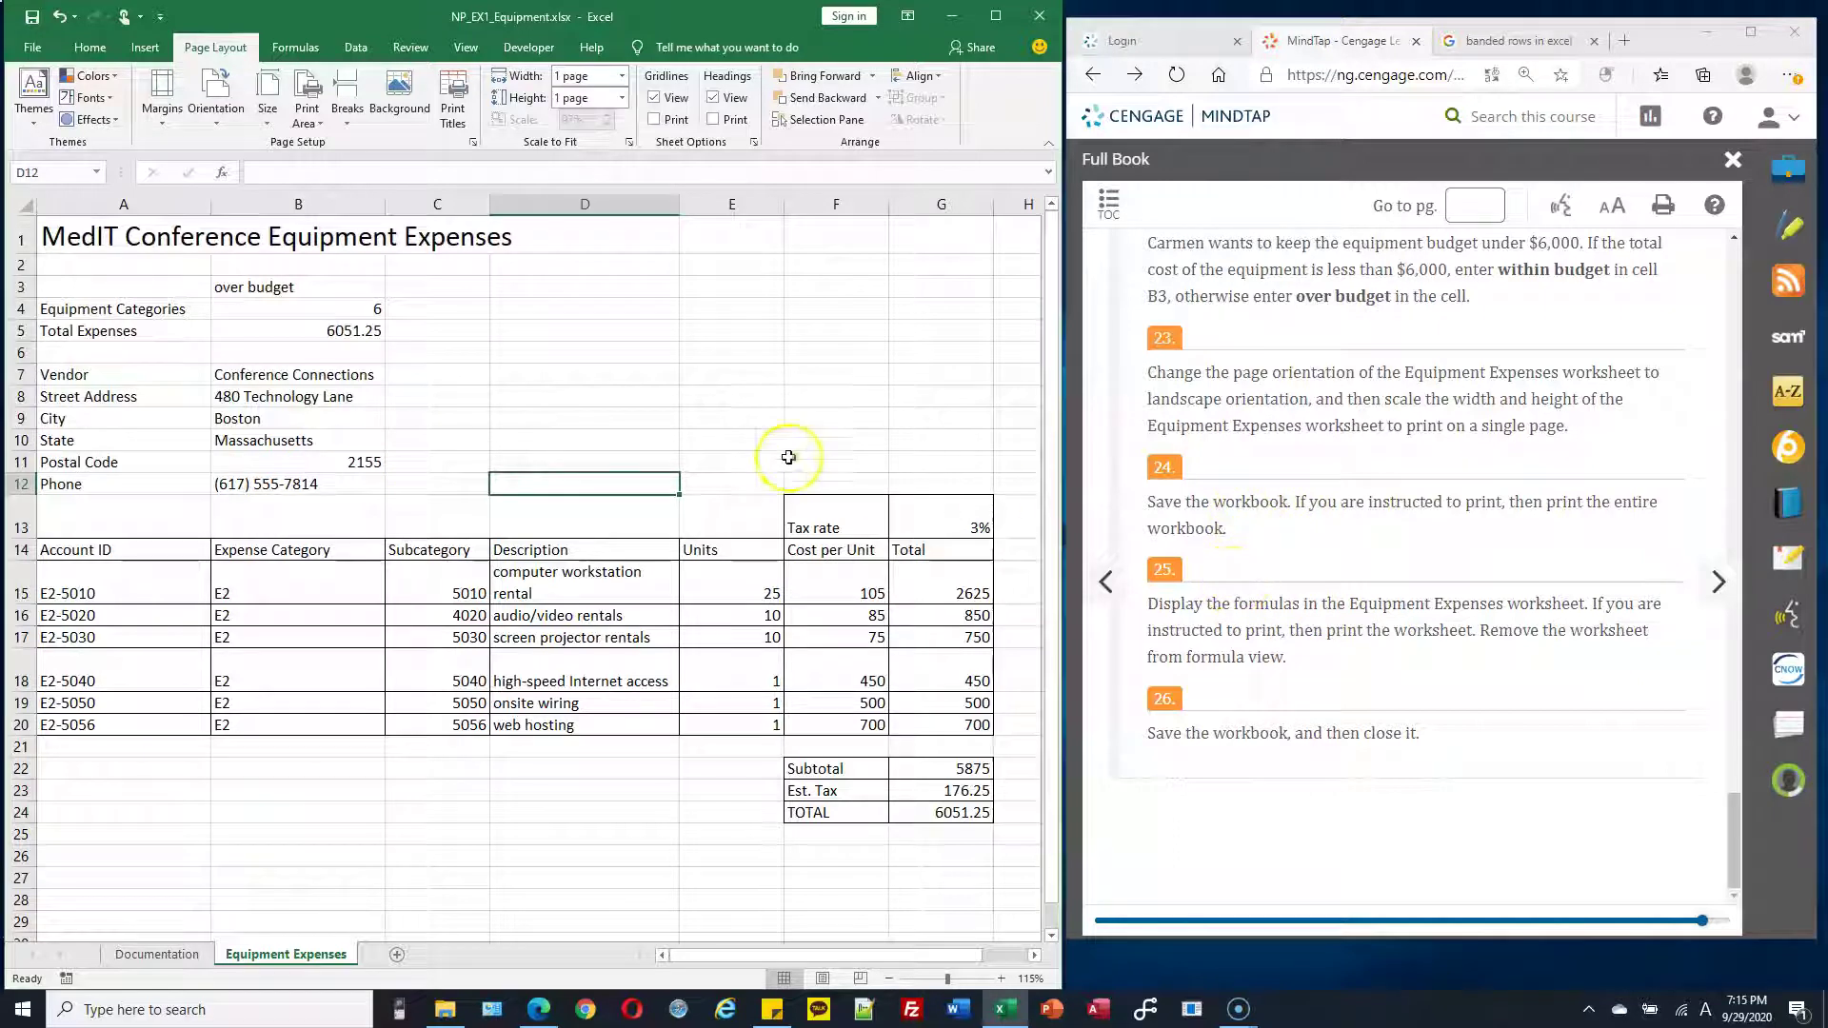
click(334, 288)
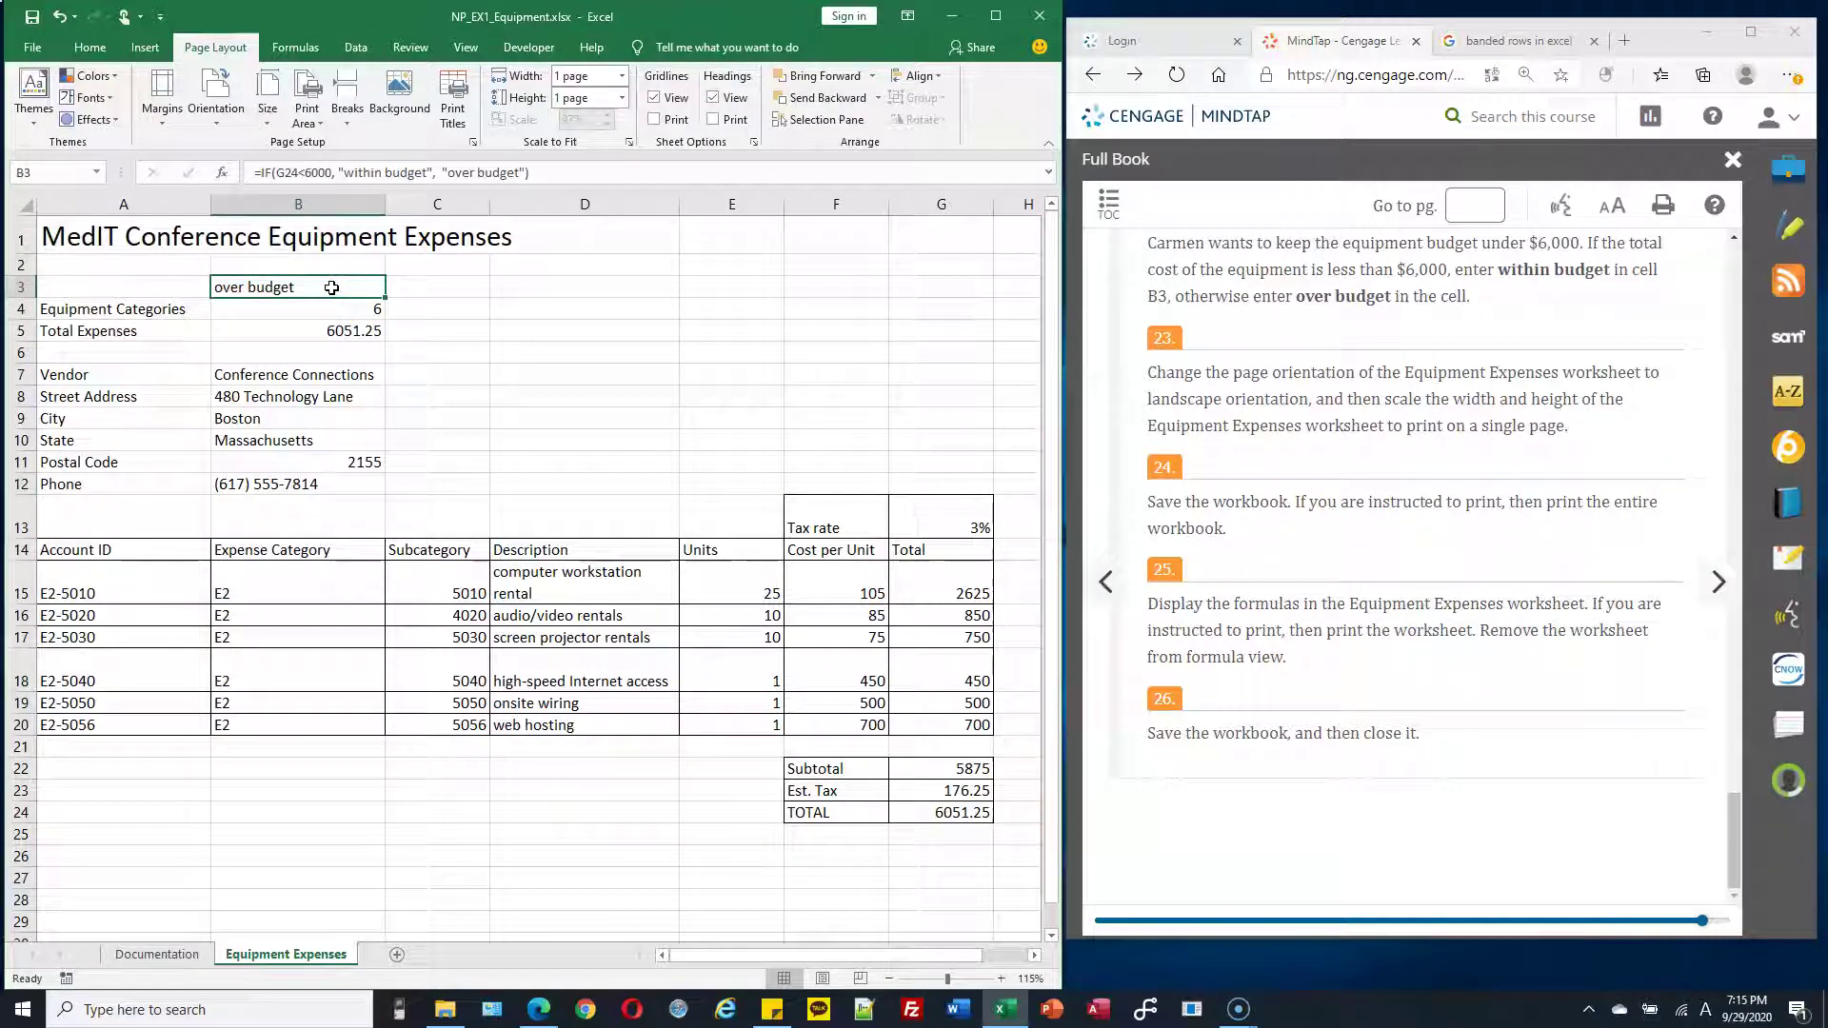
double_click(332, 288)
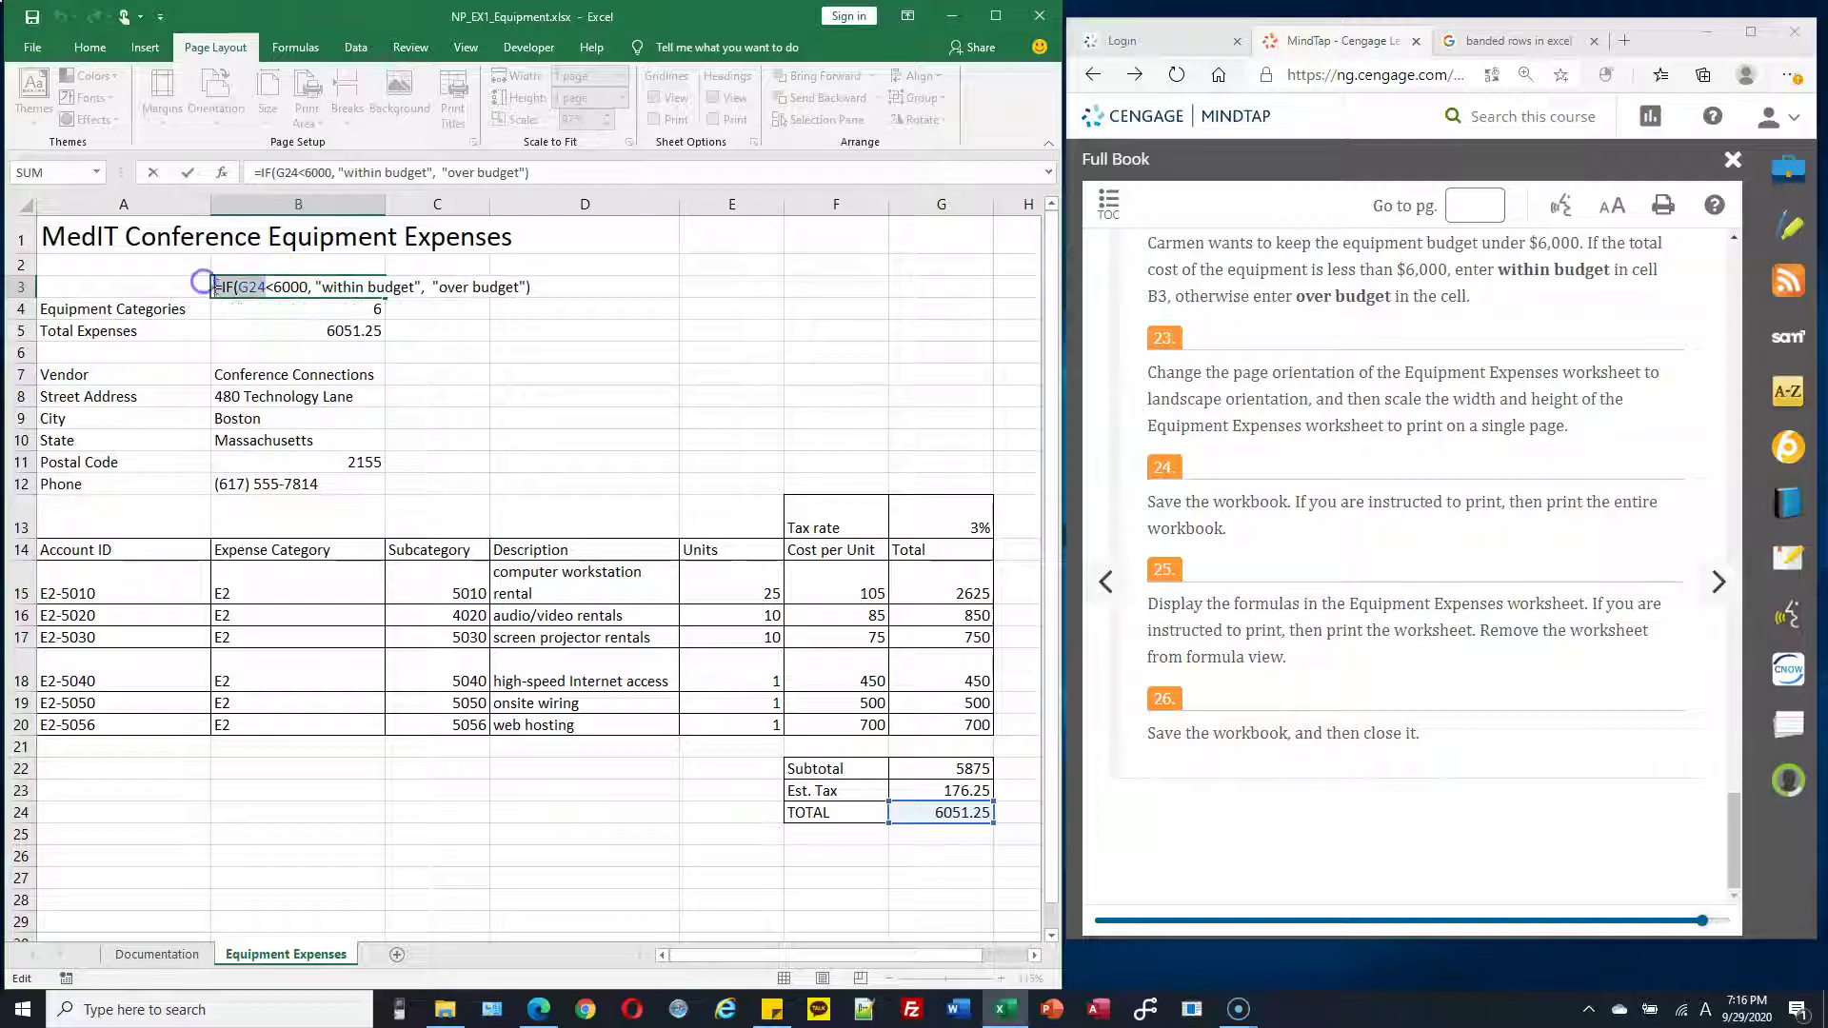
key(Escape)
double_click(354, 309)
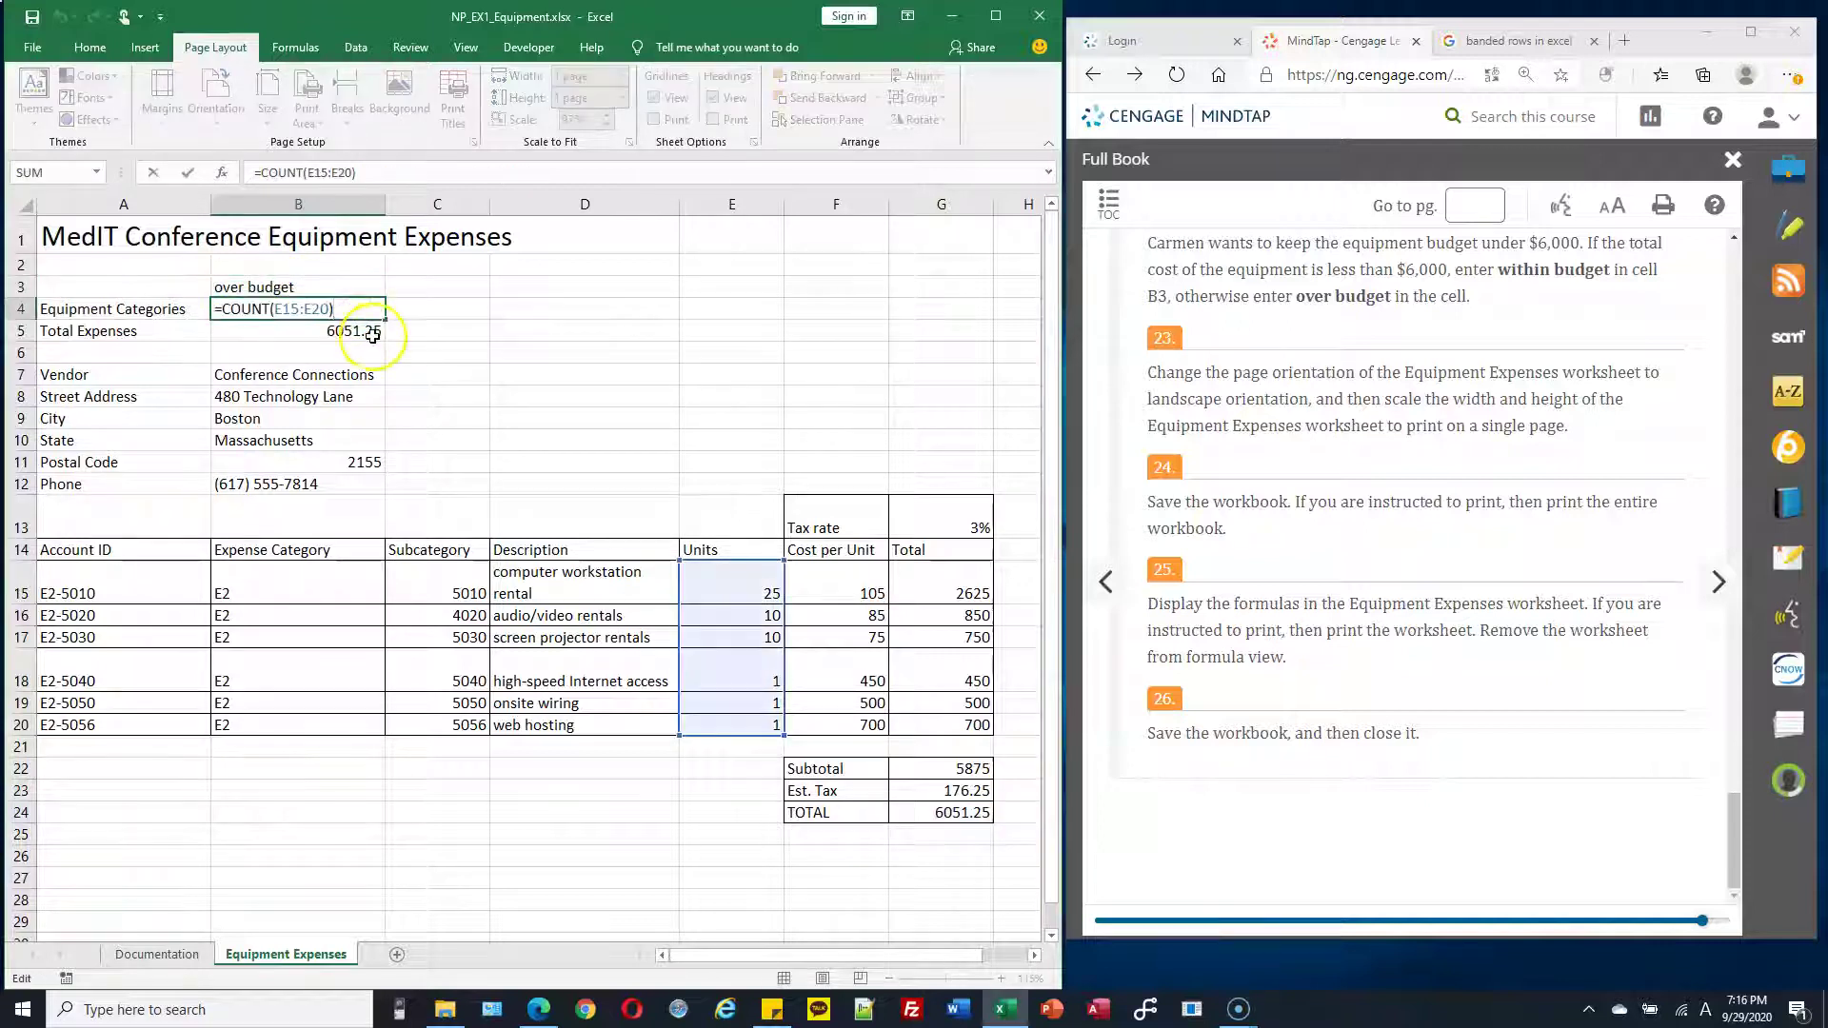
key(Escape)
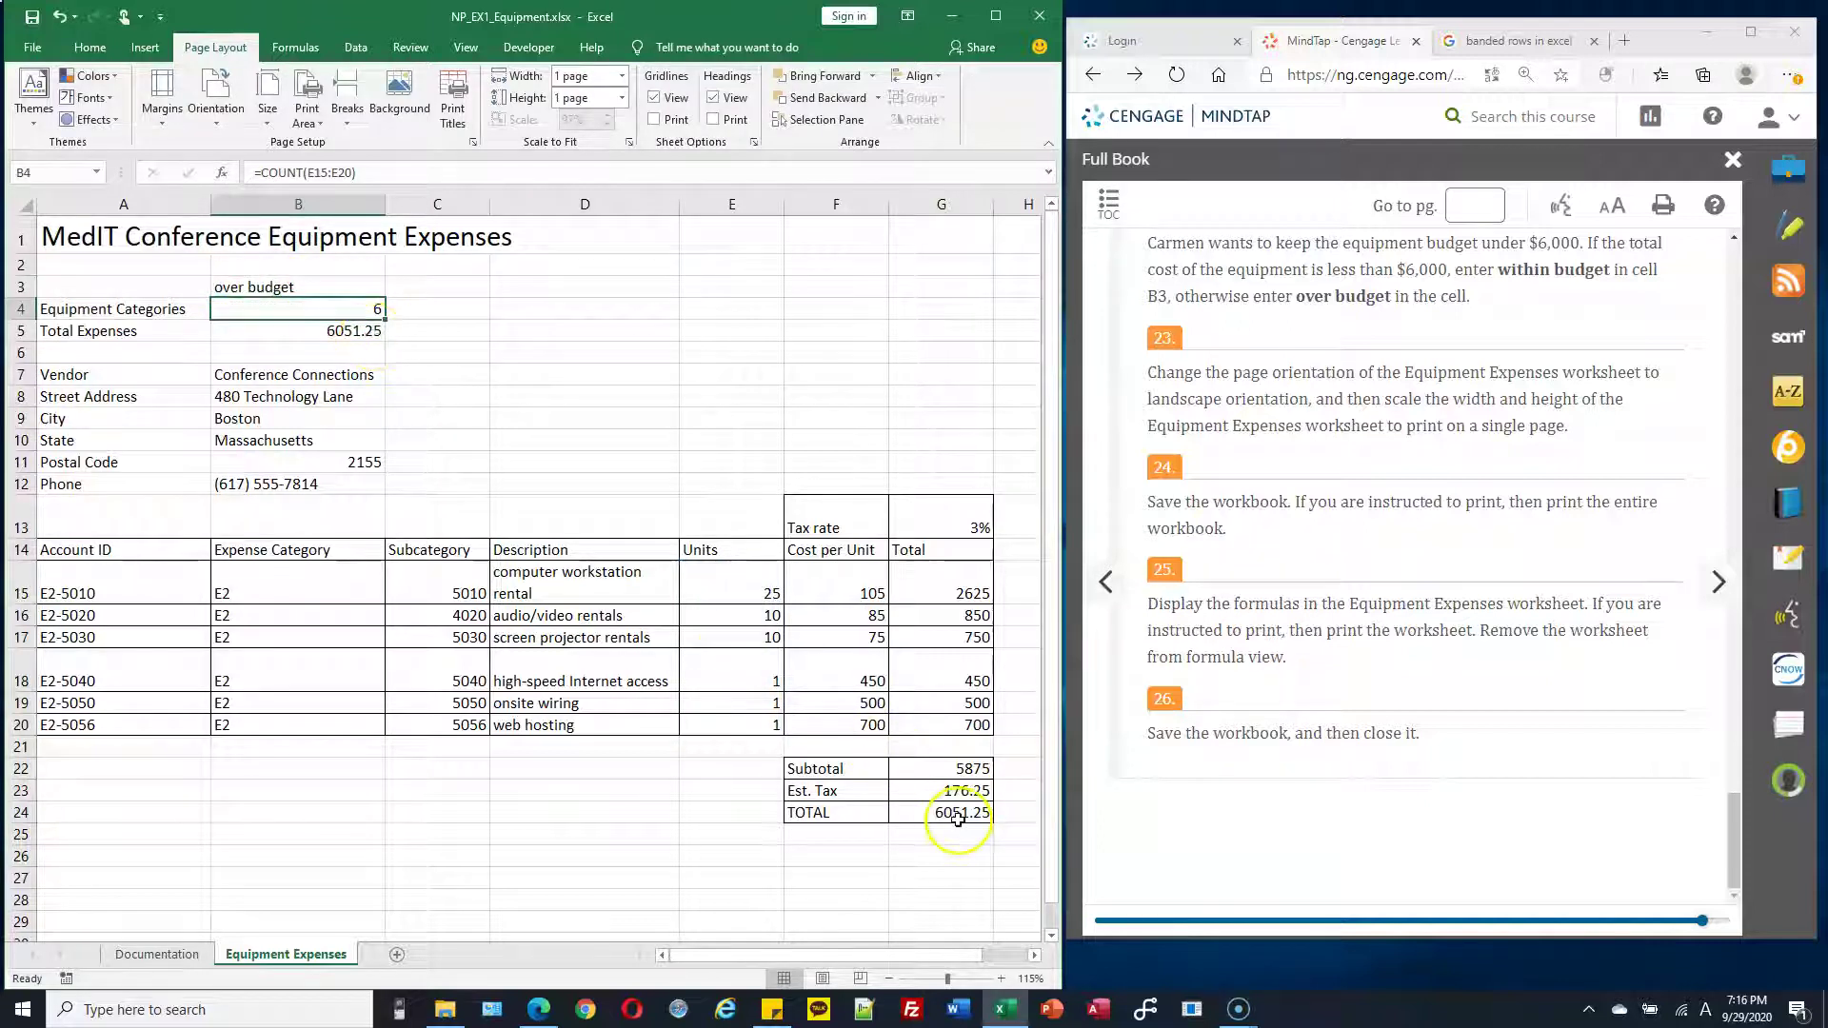
click(958, 817)
double_click(960, 817)
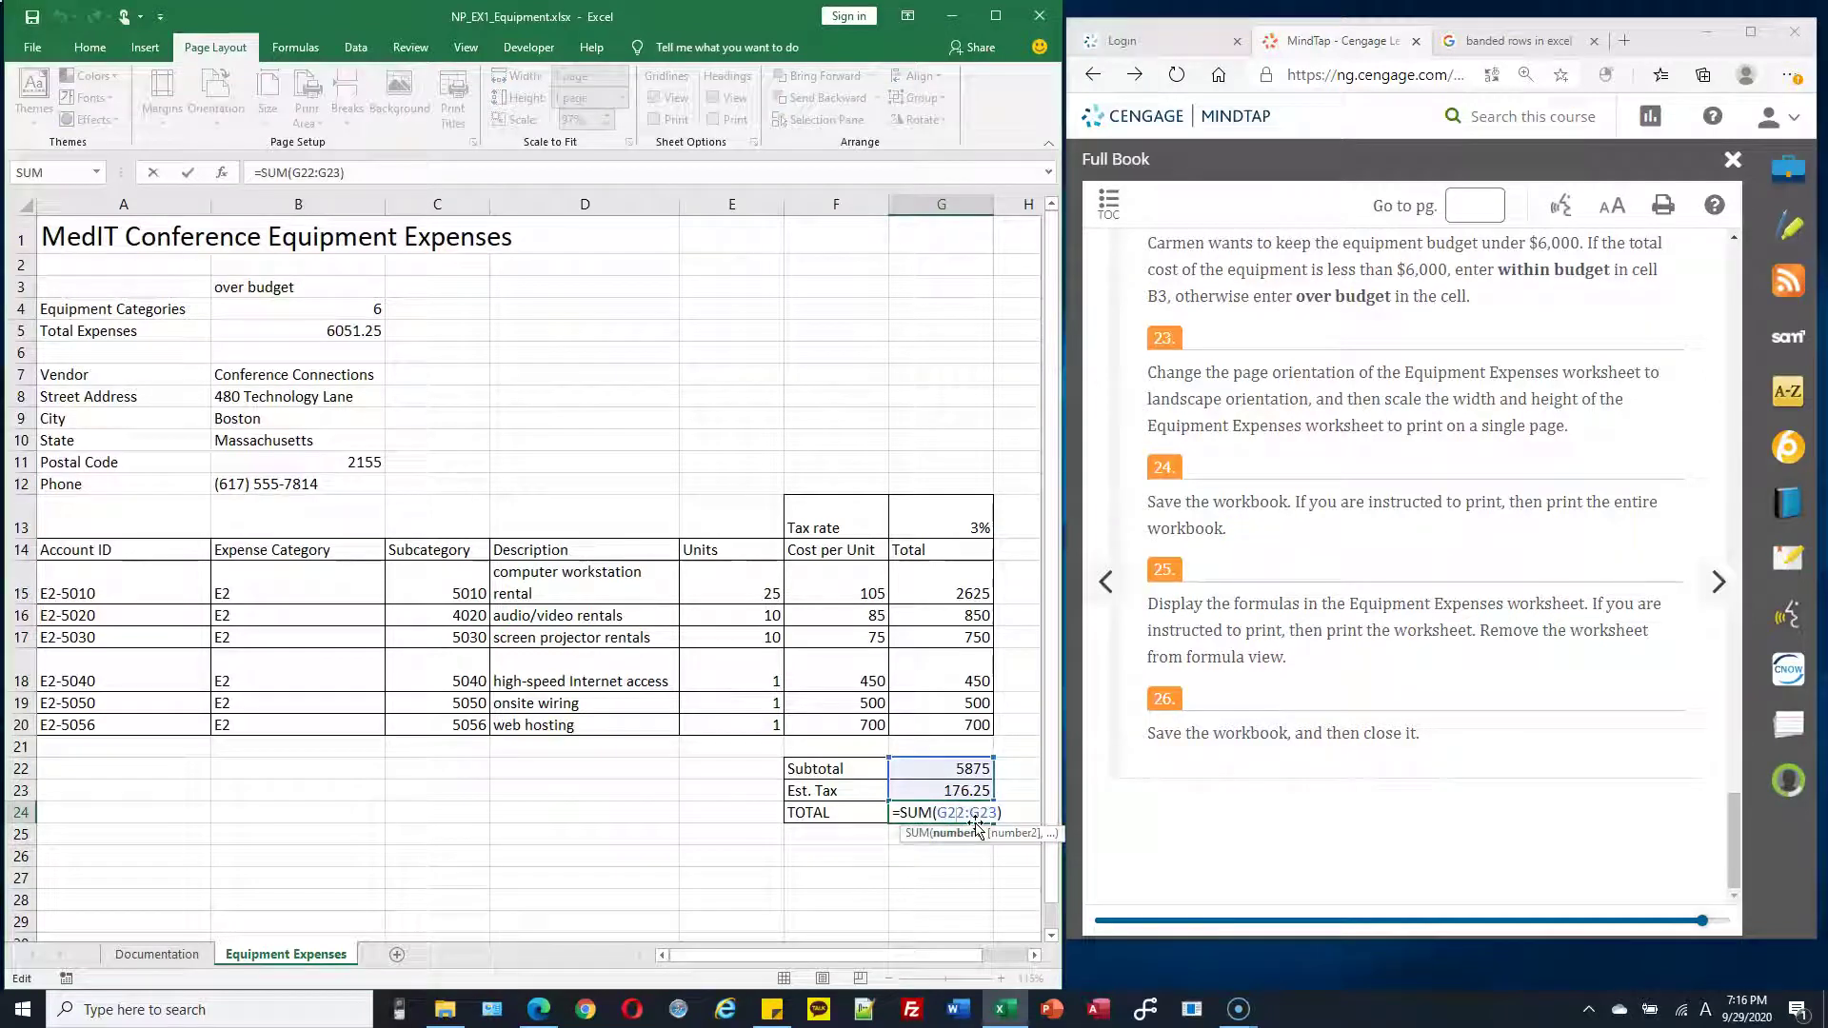
key(Escape)
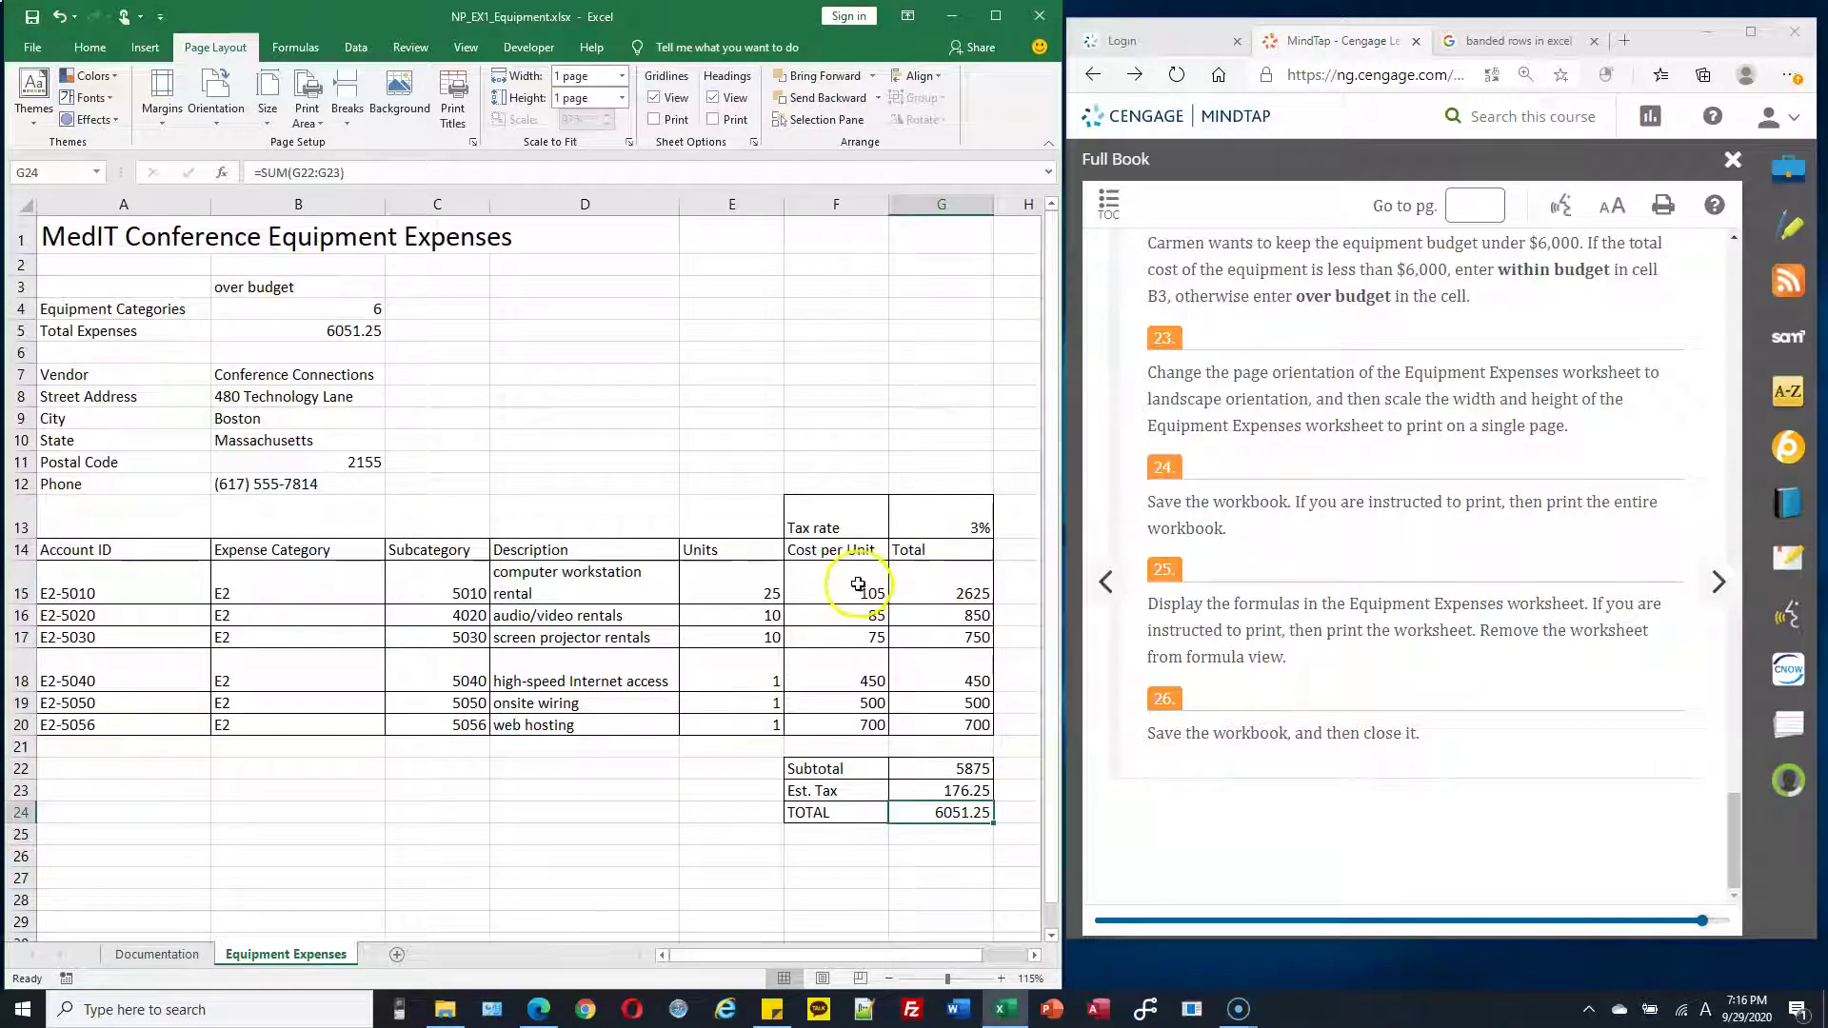
drag(858, 585, 895, 720)
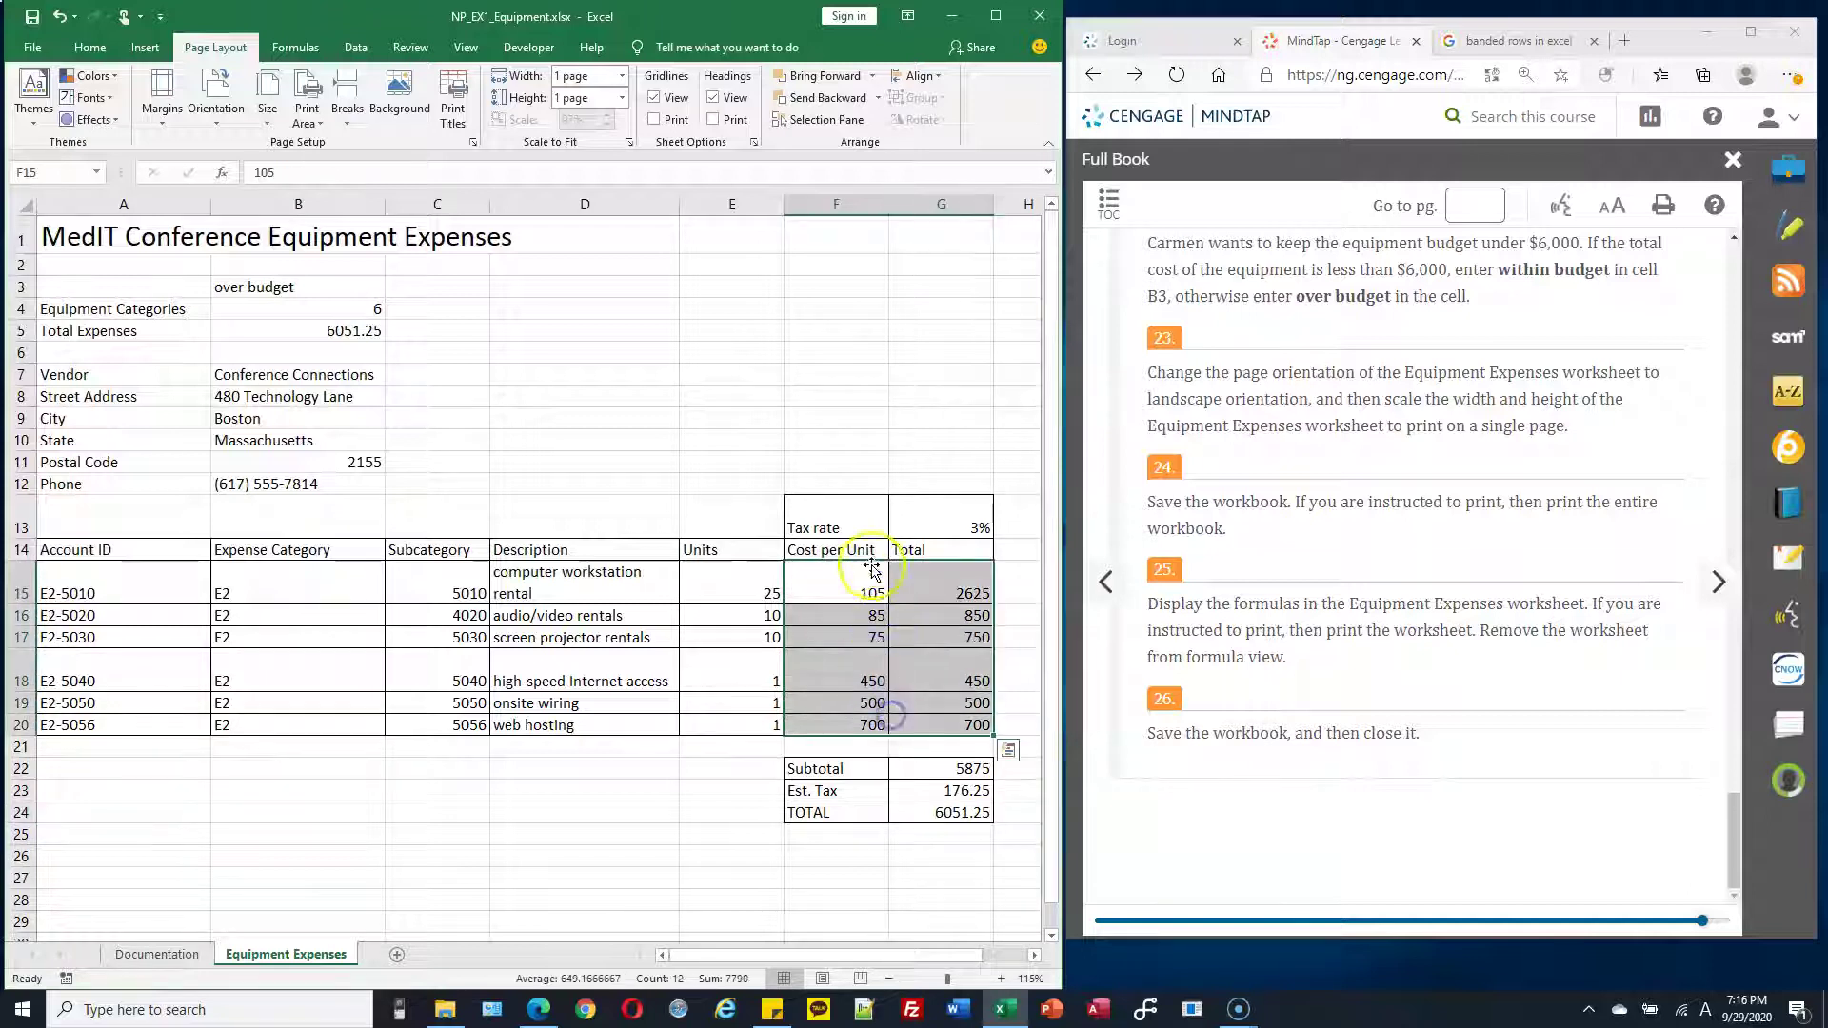
click(839, 579)
Apply Currency format to the costs and totals, giving a $6,051.25 TOTAL
drag(840, 580, 959, 814)
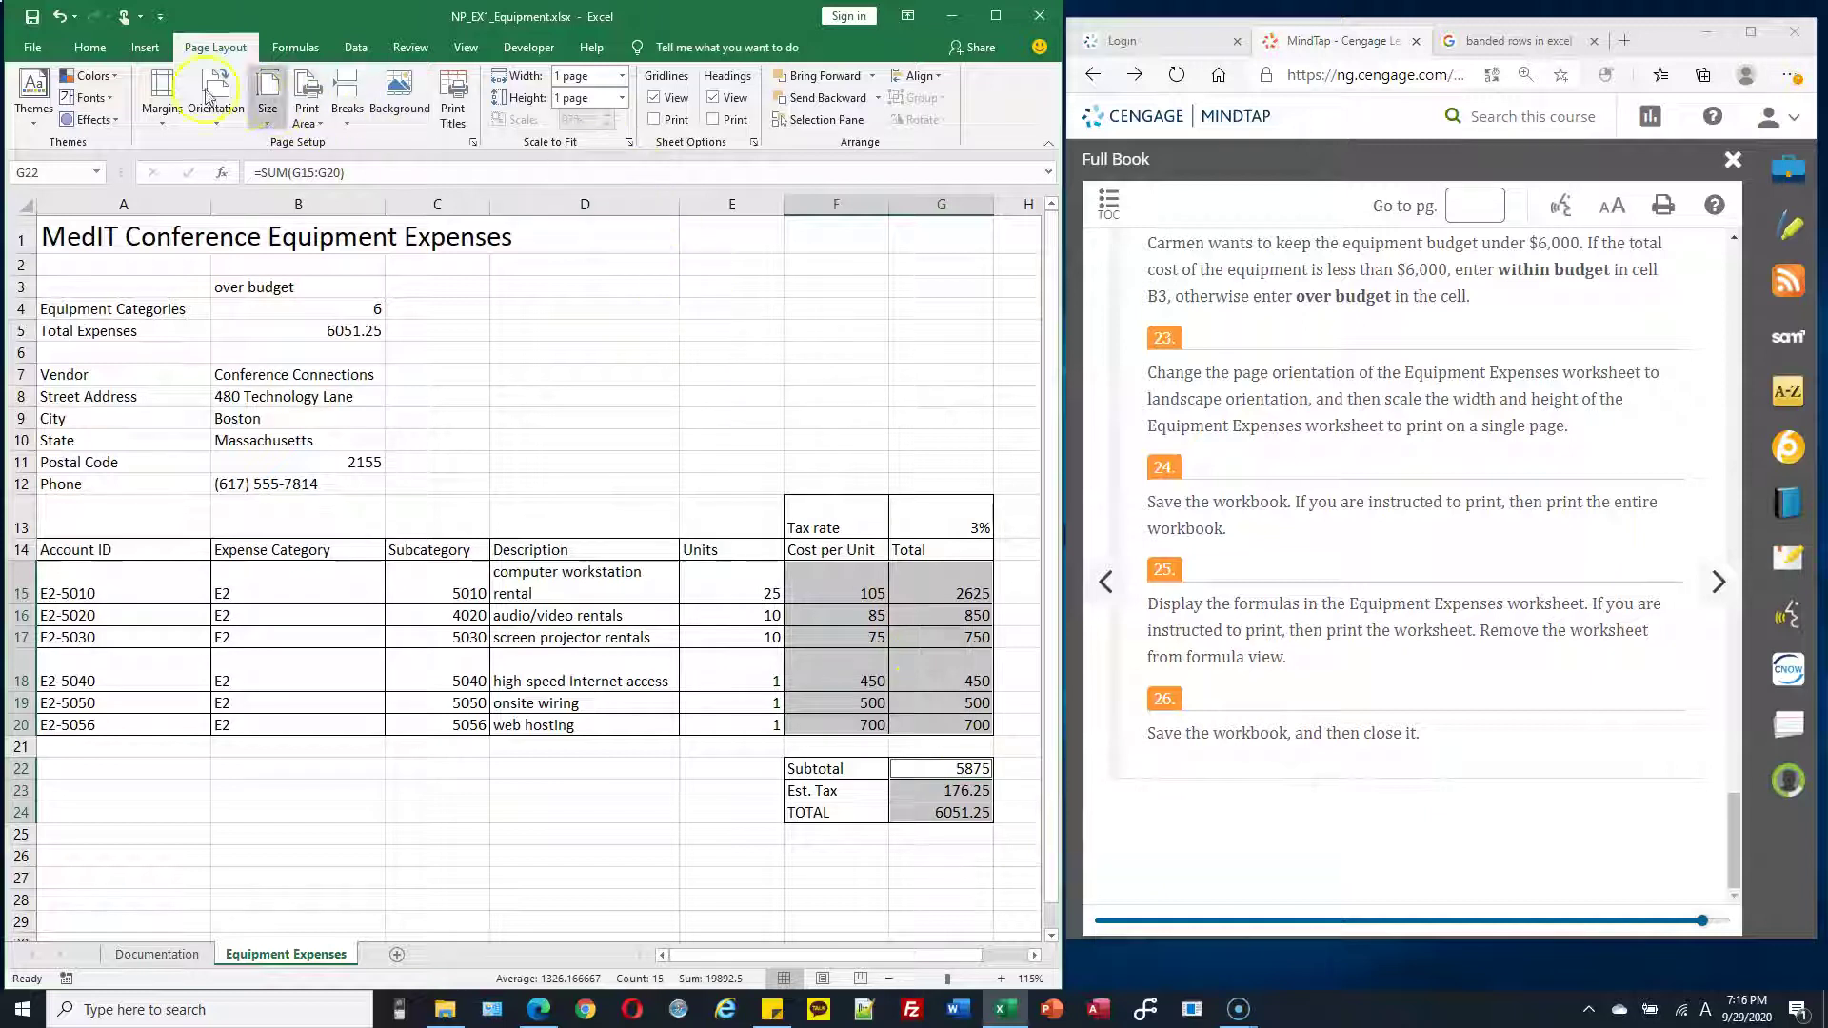
click(91, 49)
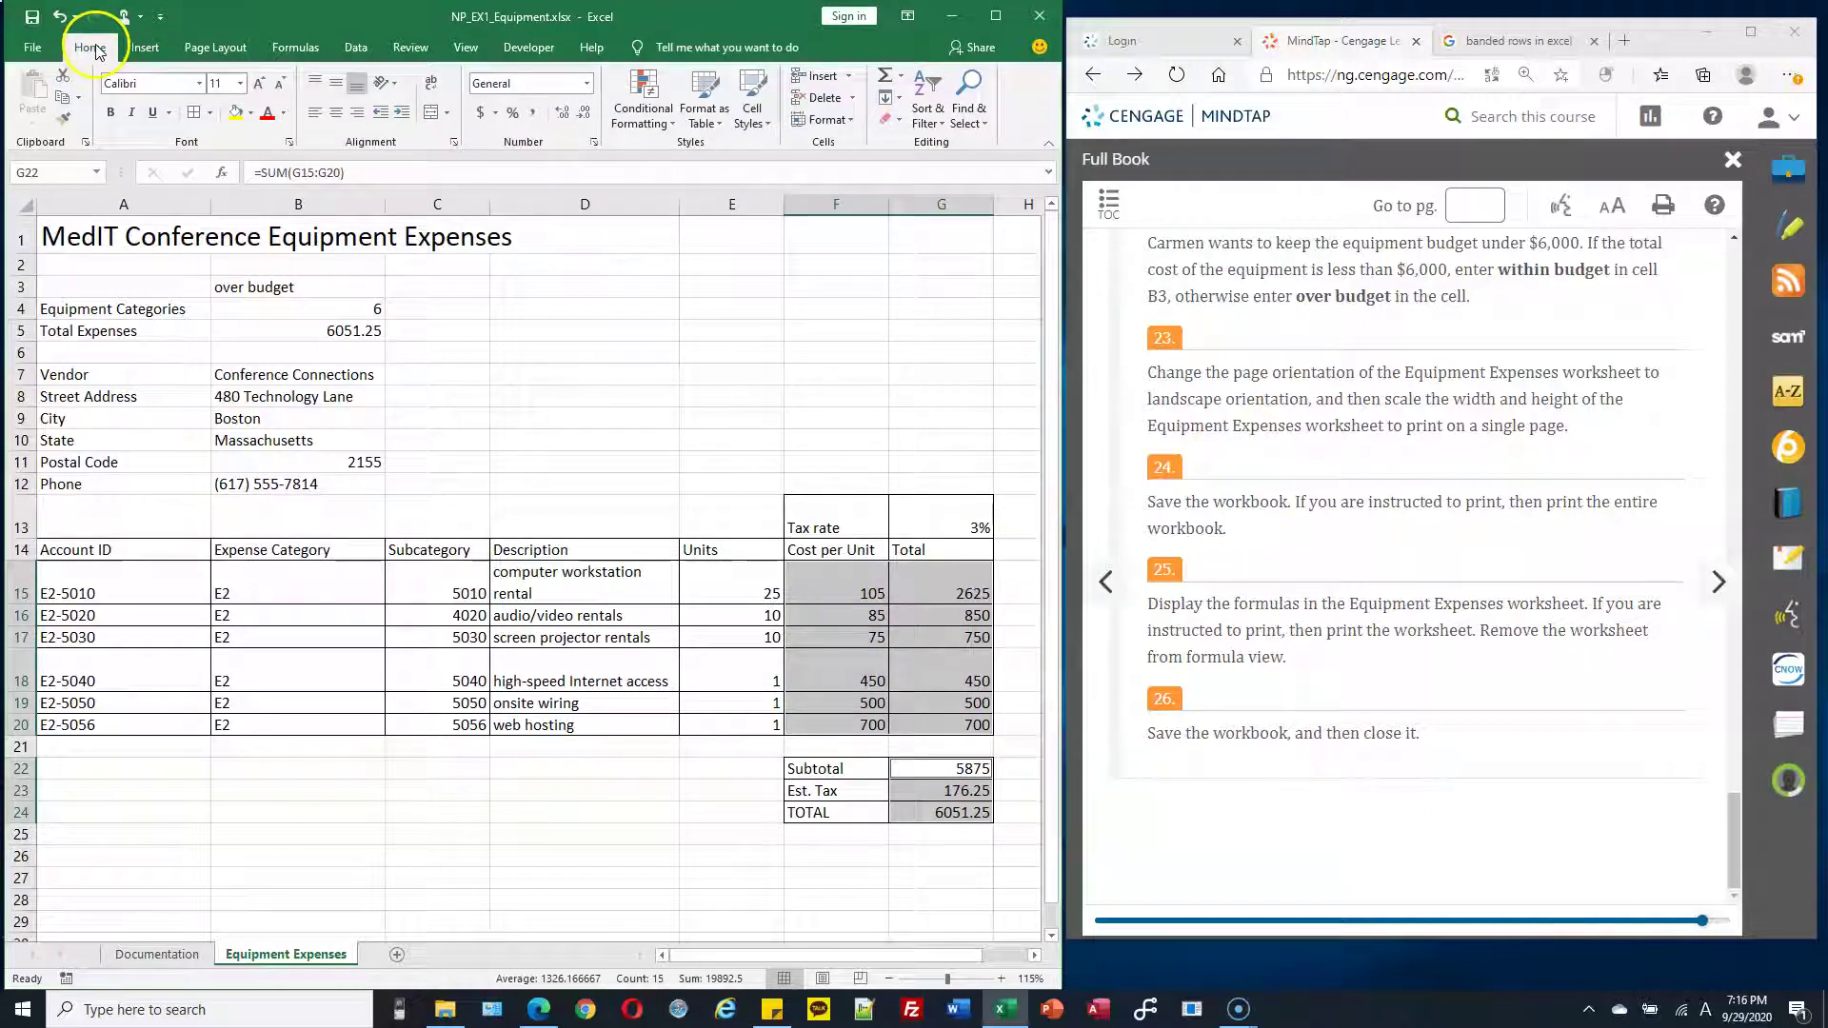
click(588, 87)
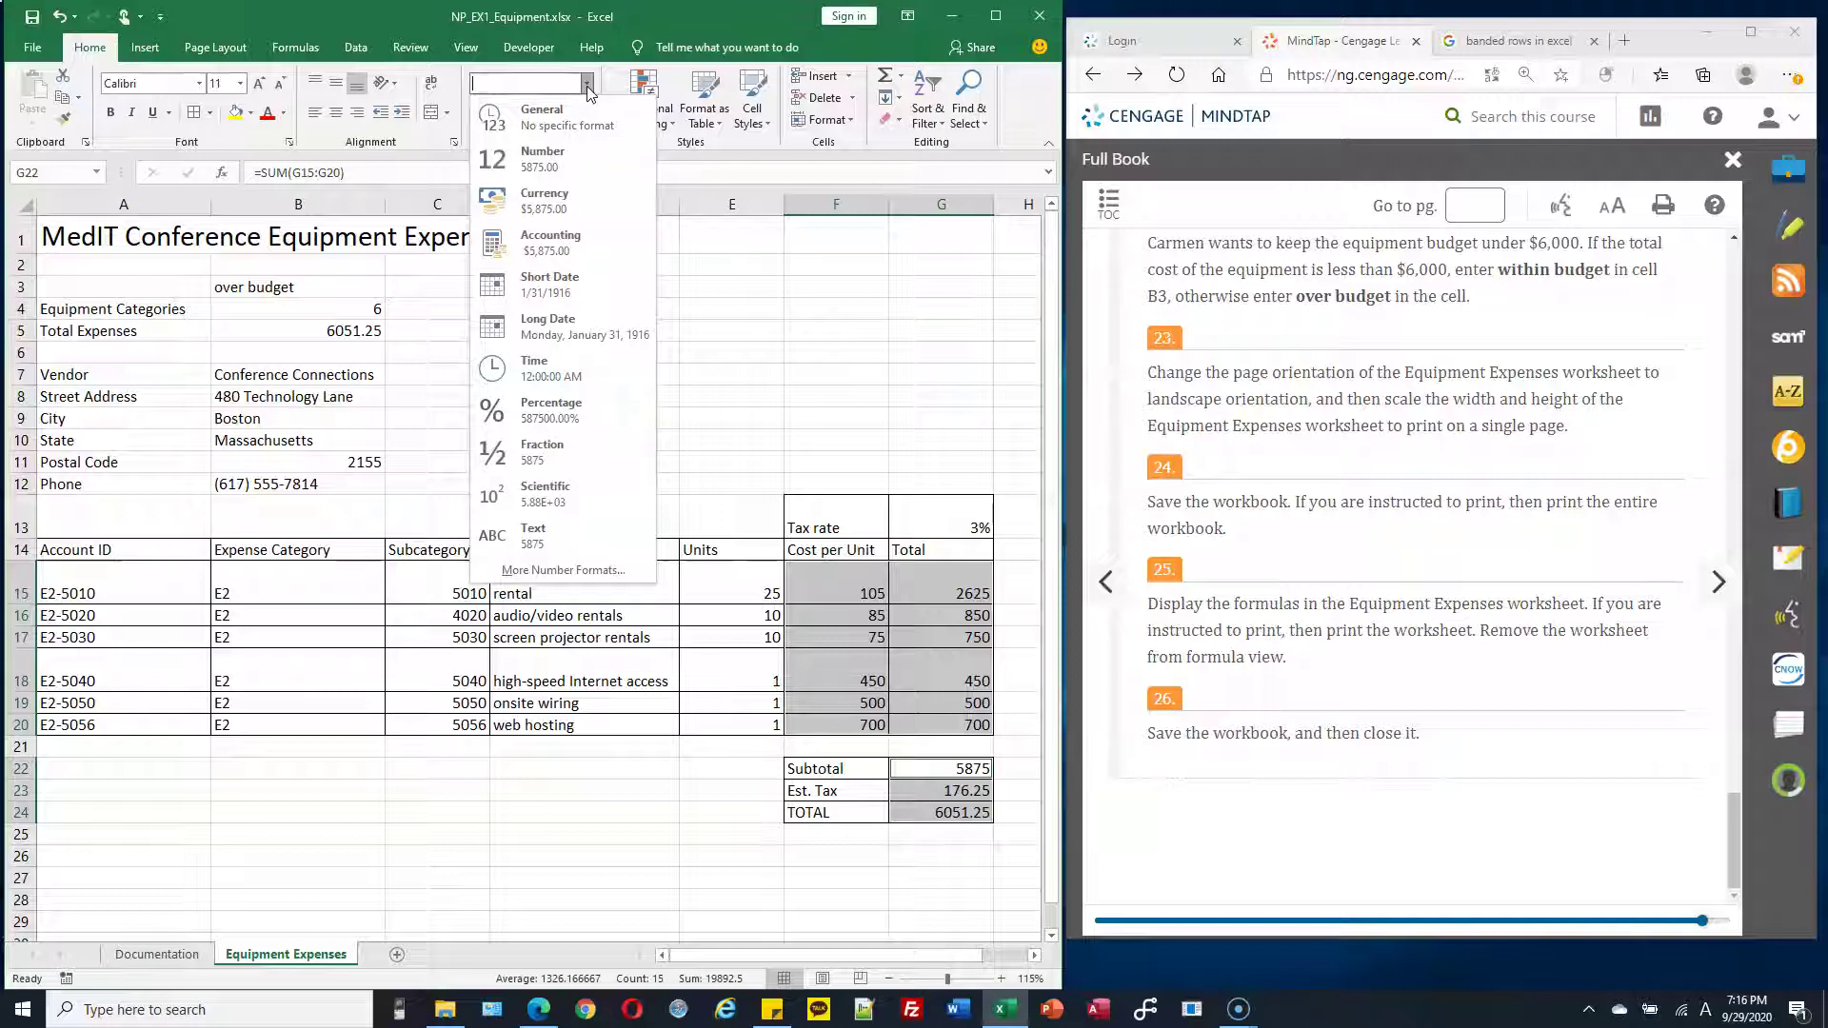
click(572, 208)
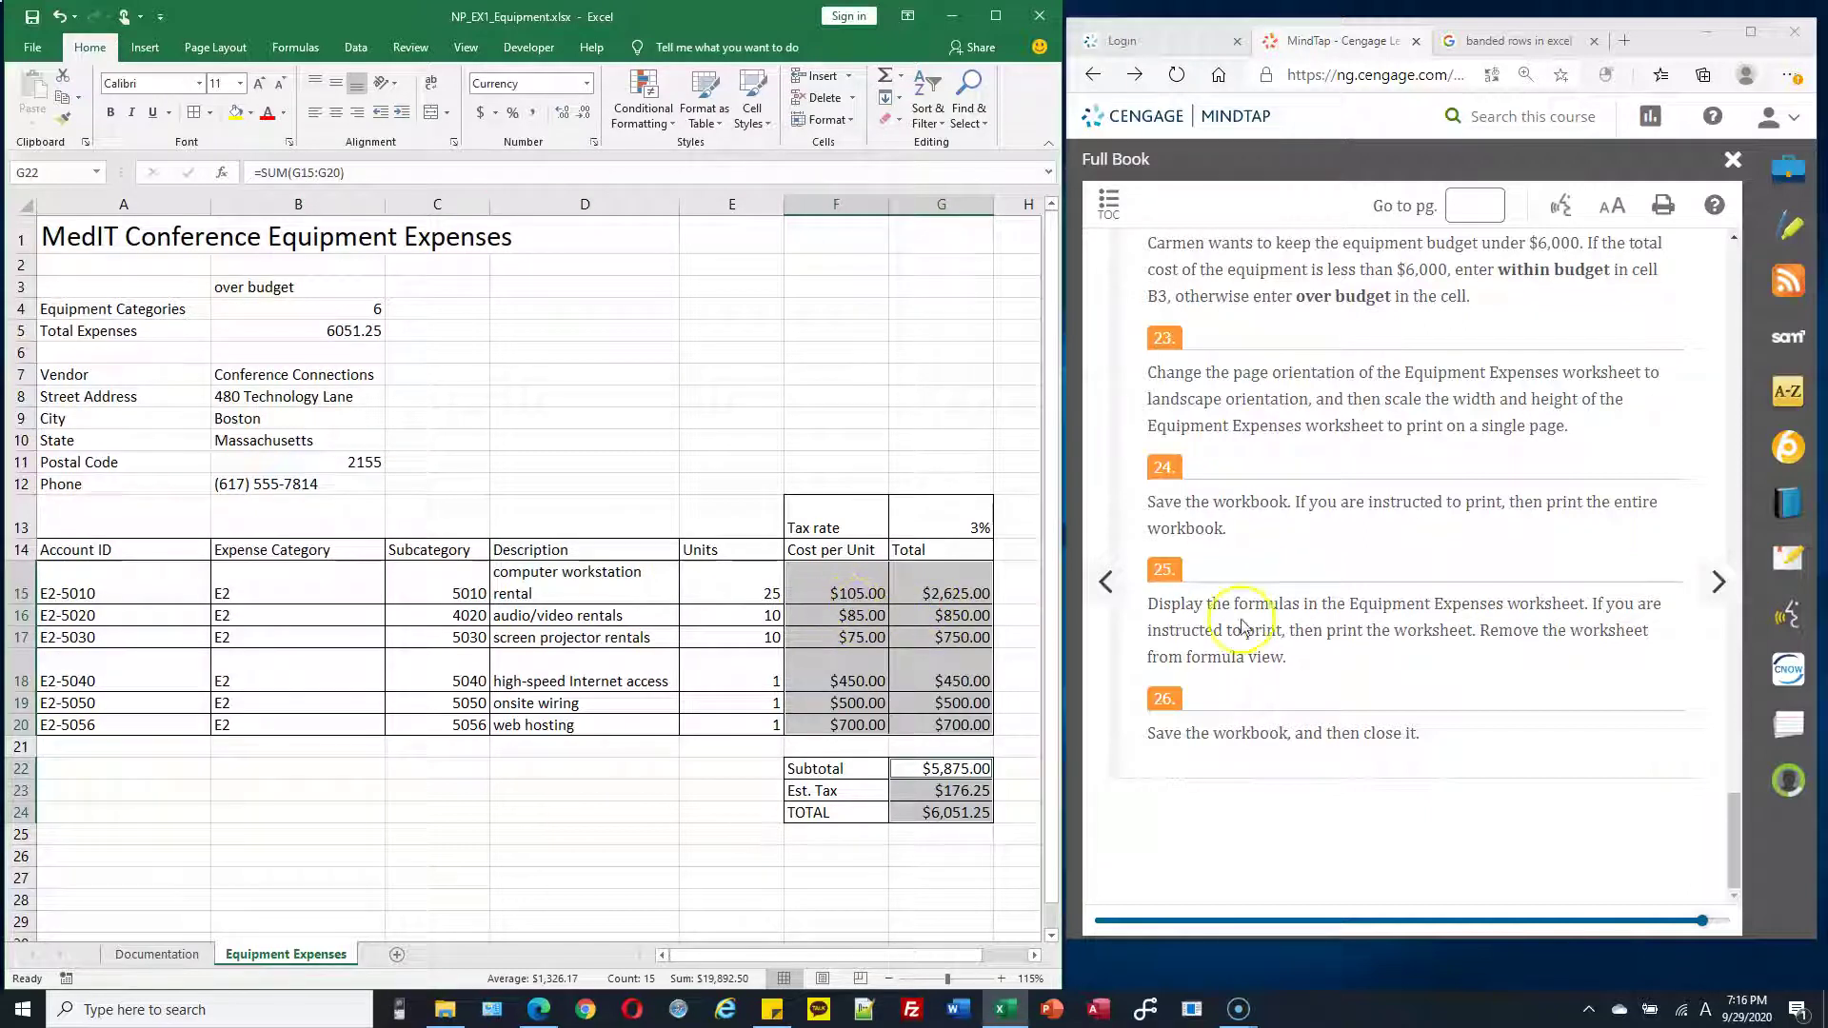
Scroll to step 5's instructions and inspect the Currency-formatted costs in F15 and F16
scroll(1567, 481, up, 10)
scroll(1571, 481, up, 10)
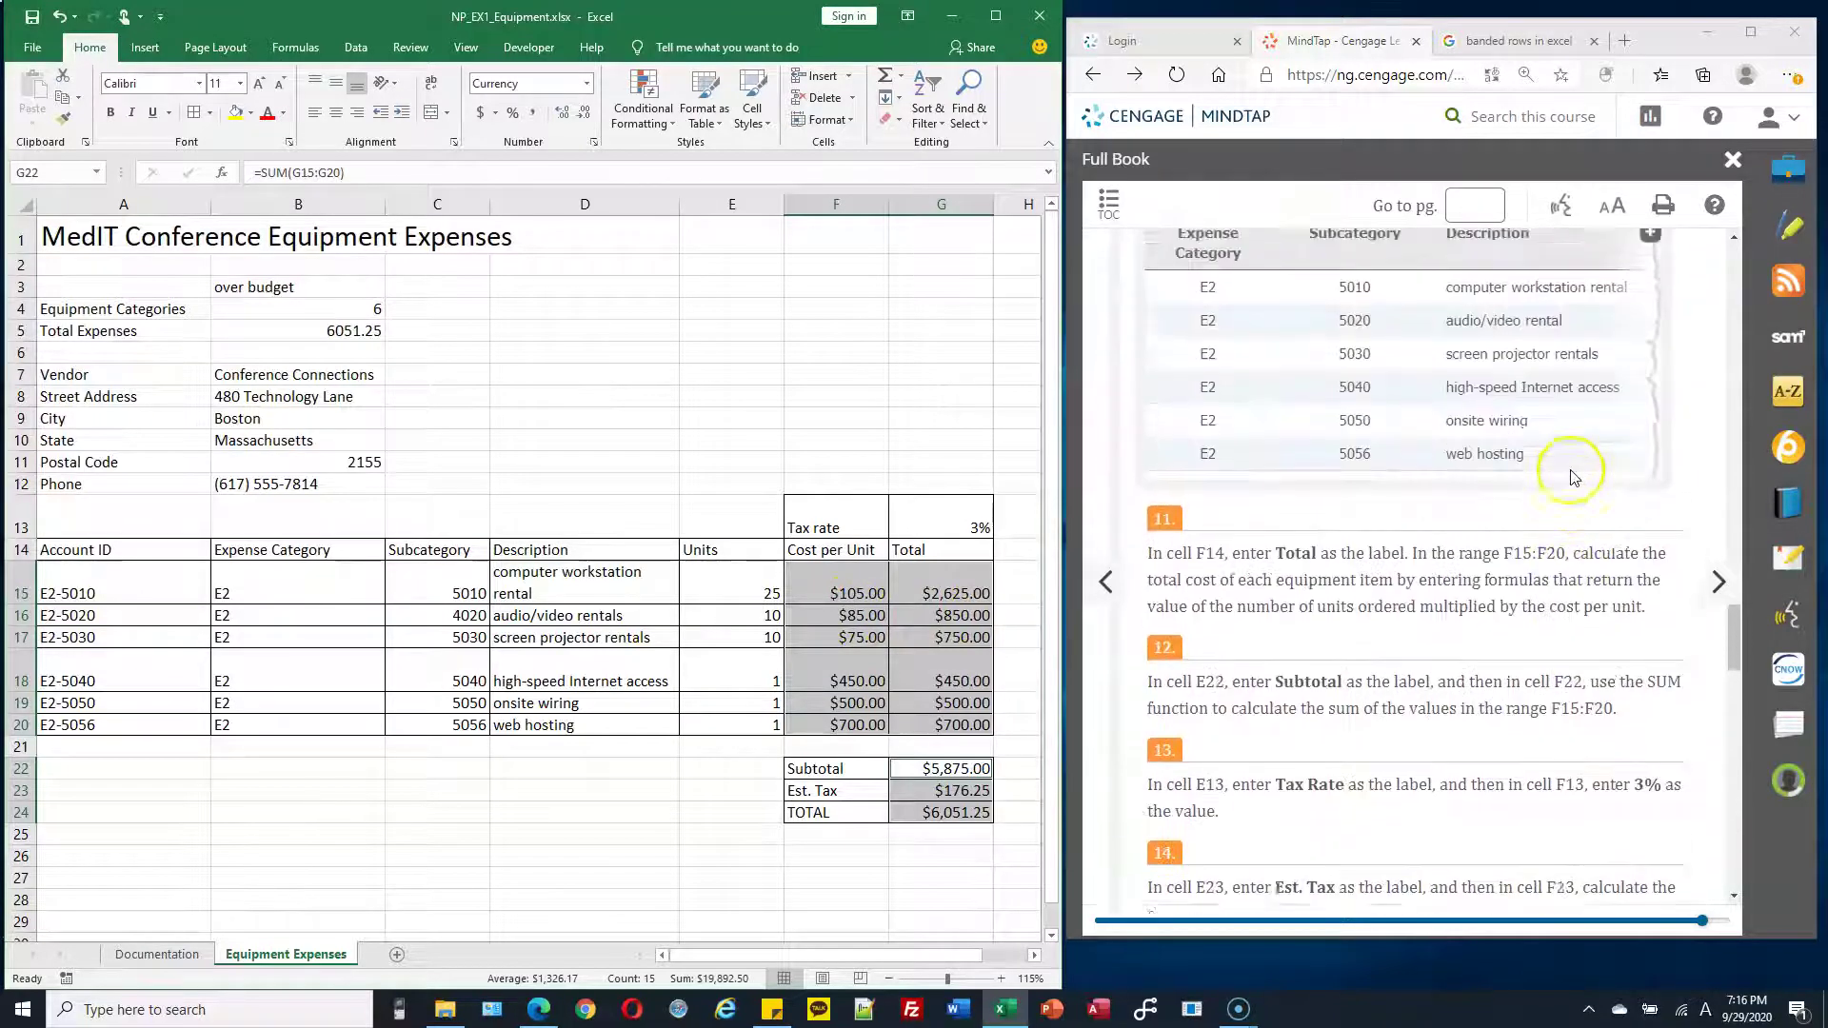
scroll(1573, 471, up, 10)
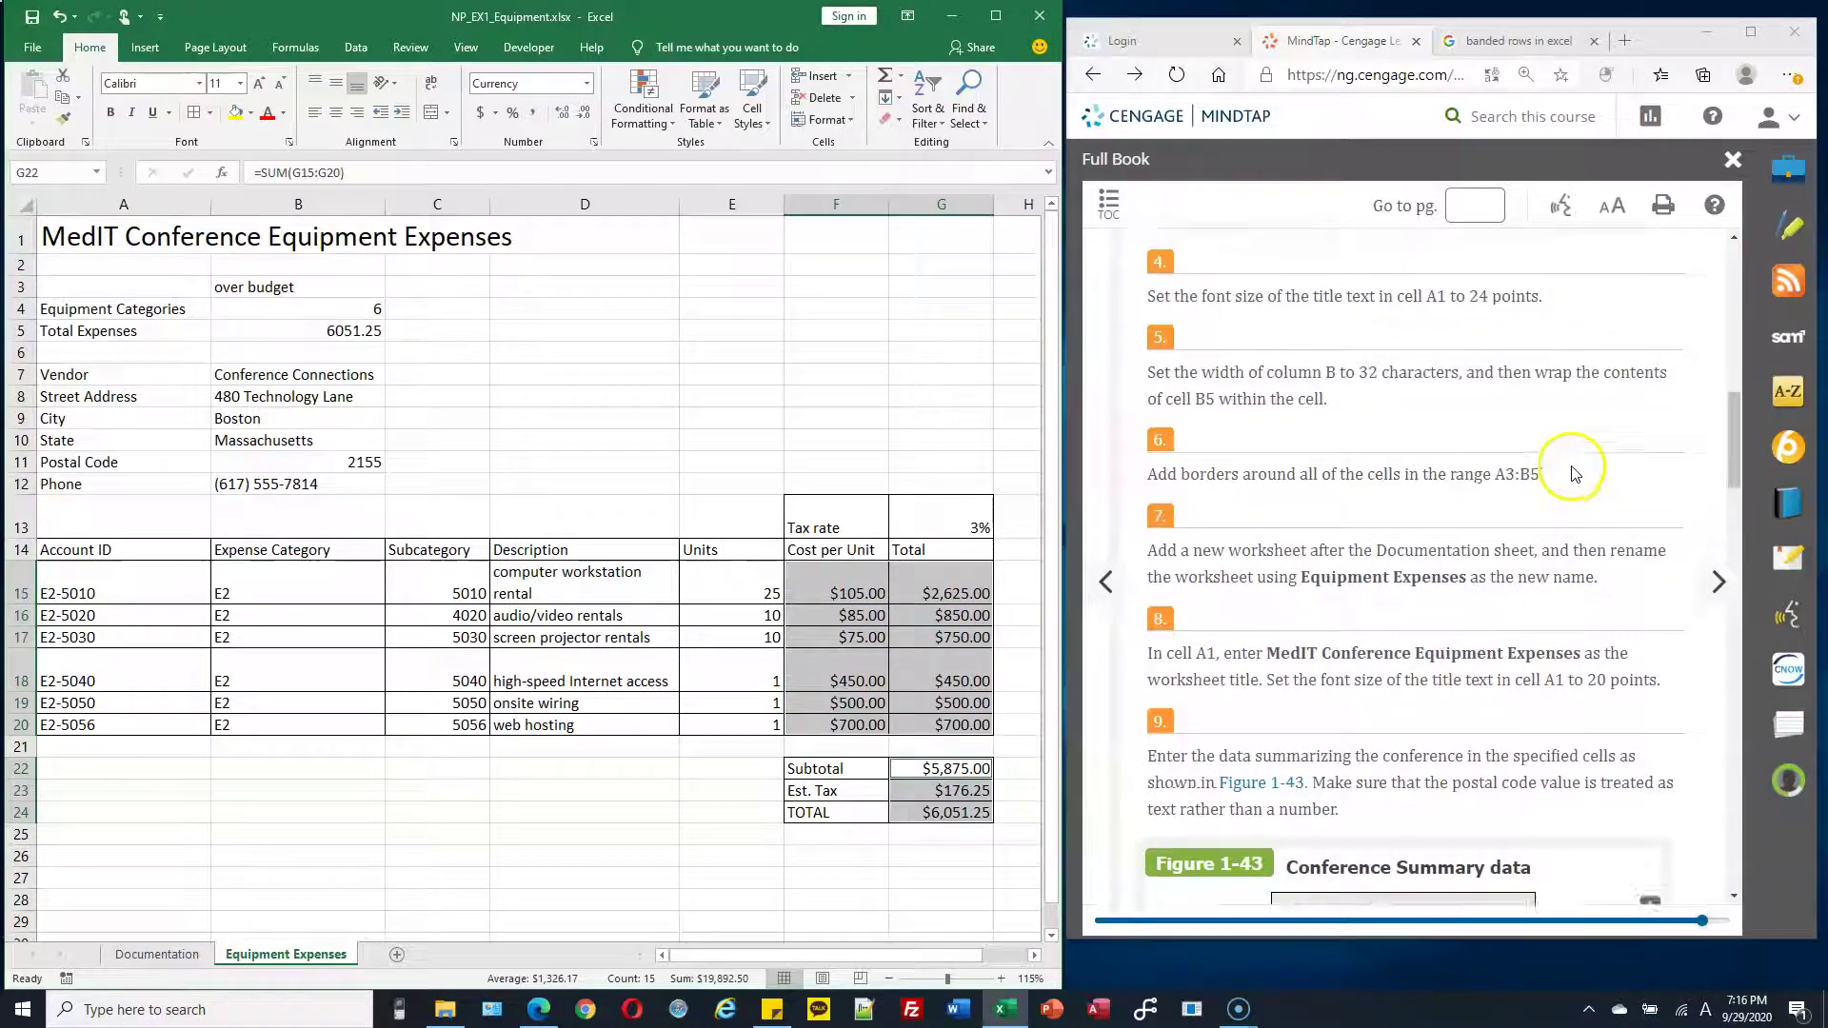
scroll(1571, 466, down, 10)
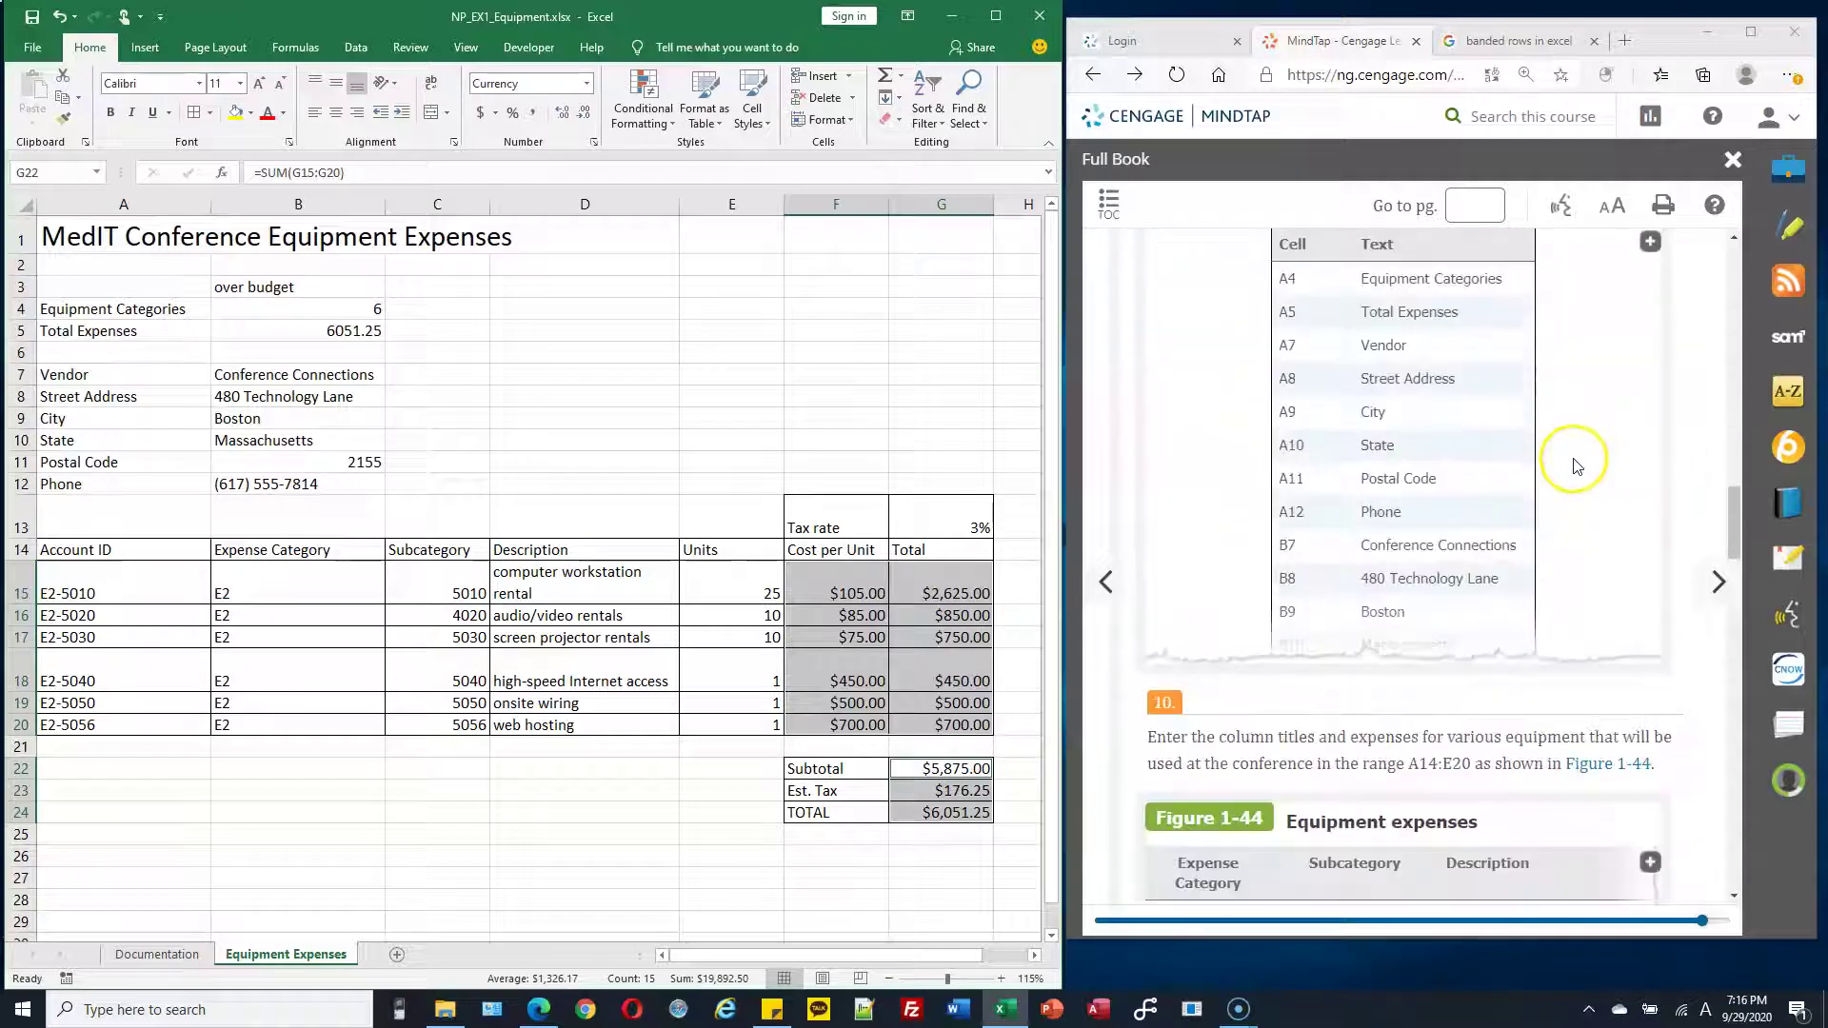
scroll(1576, 463, down, 8)
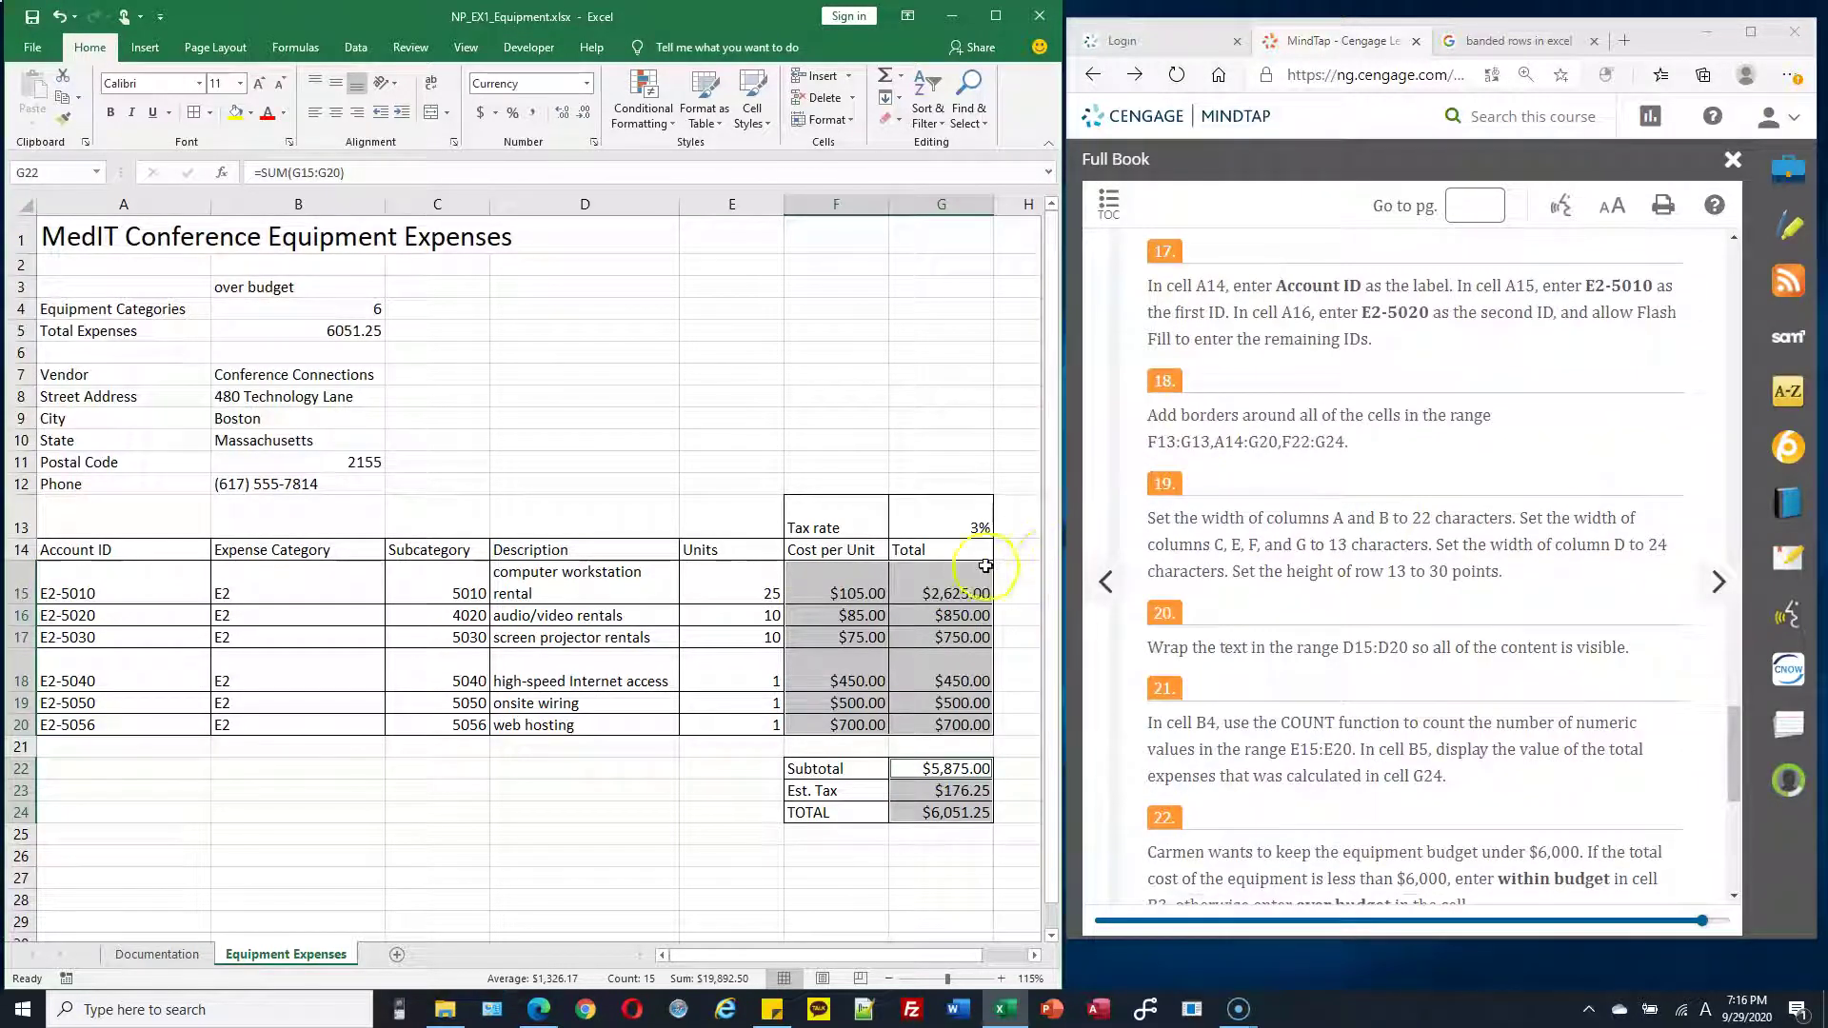
click(901, 644)
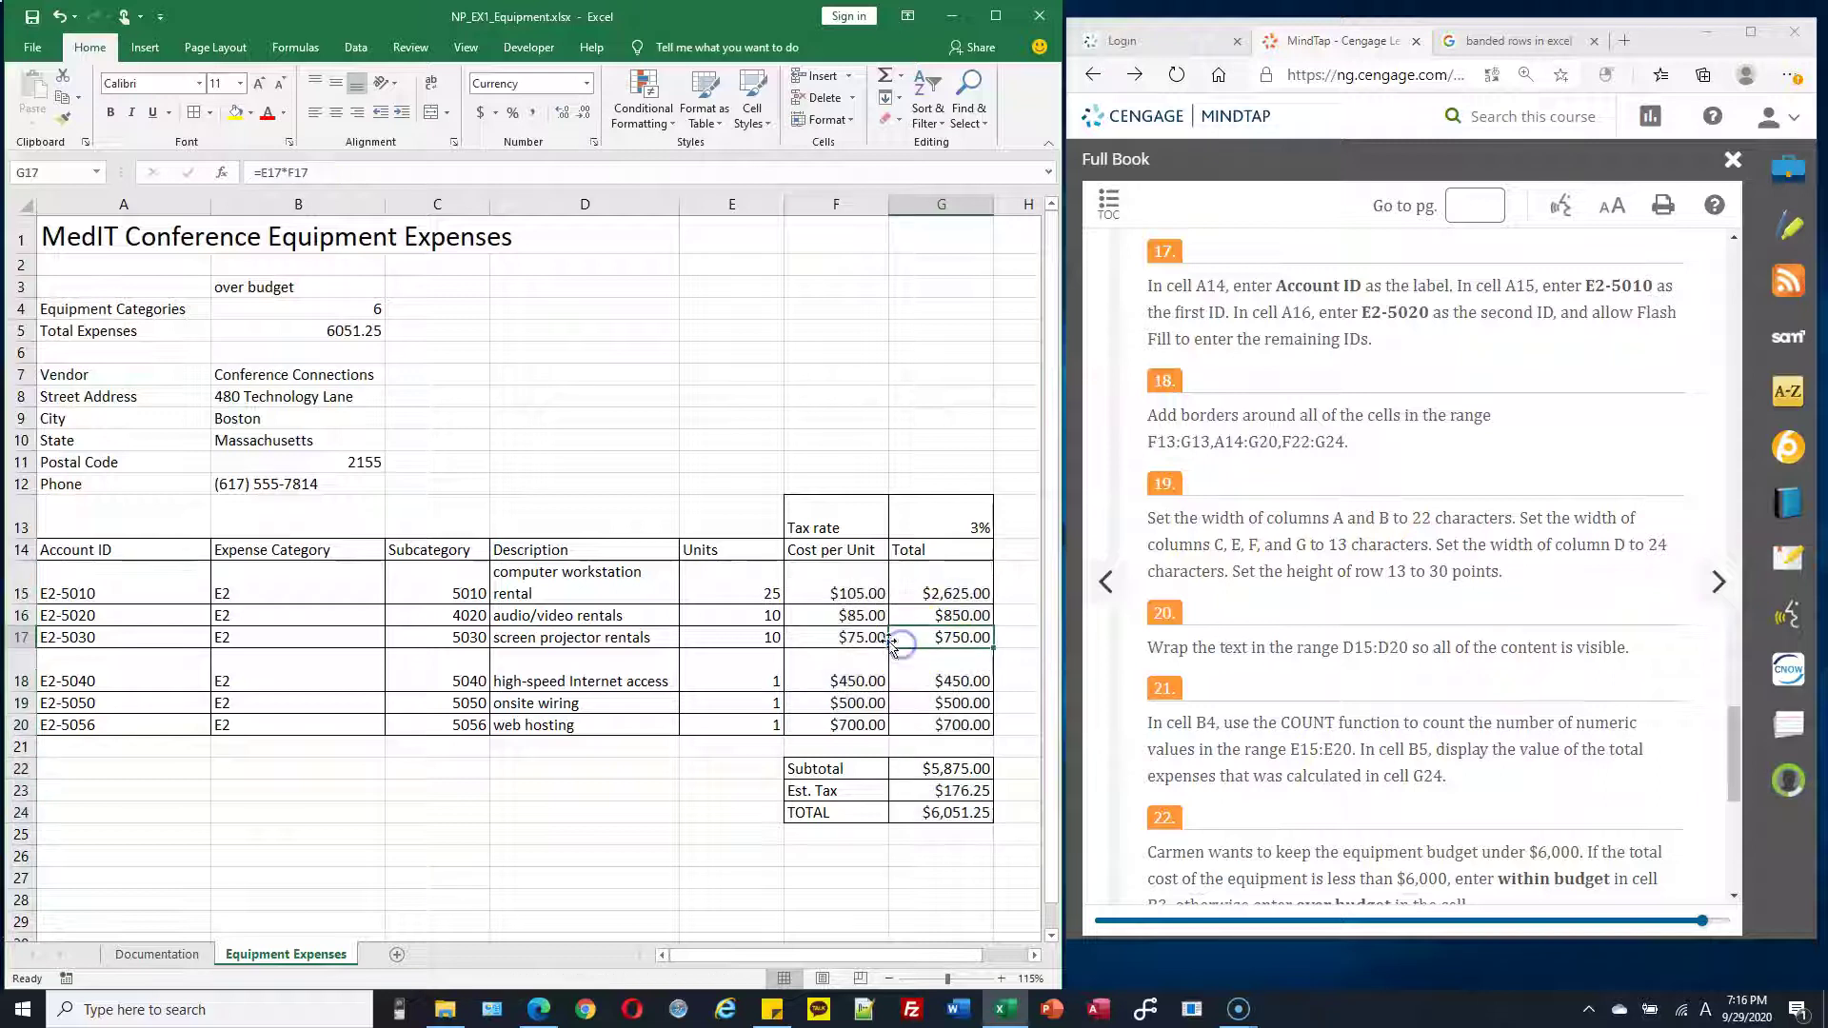
click(871, 619)
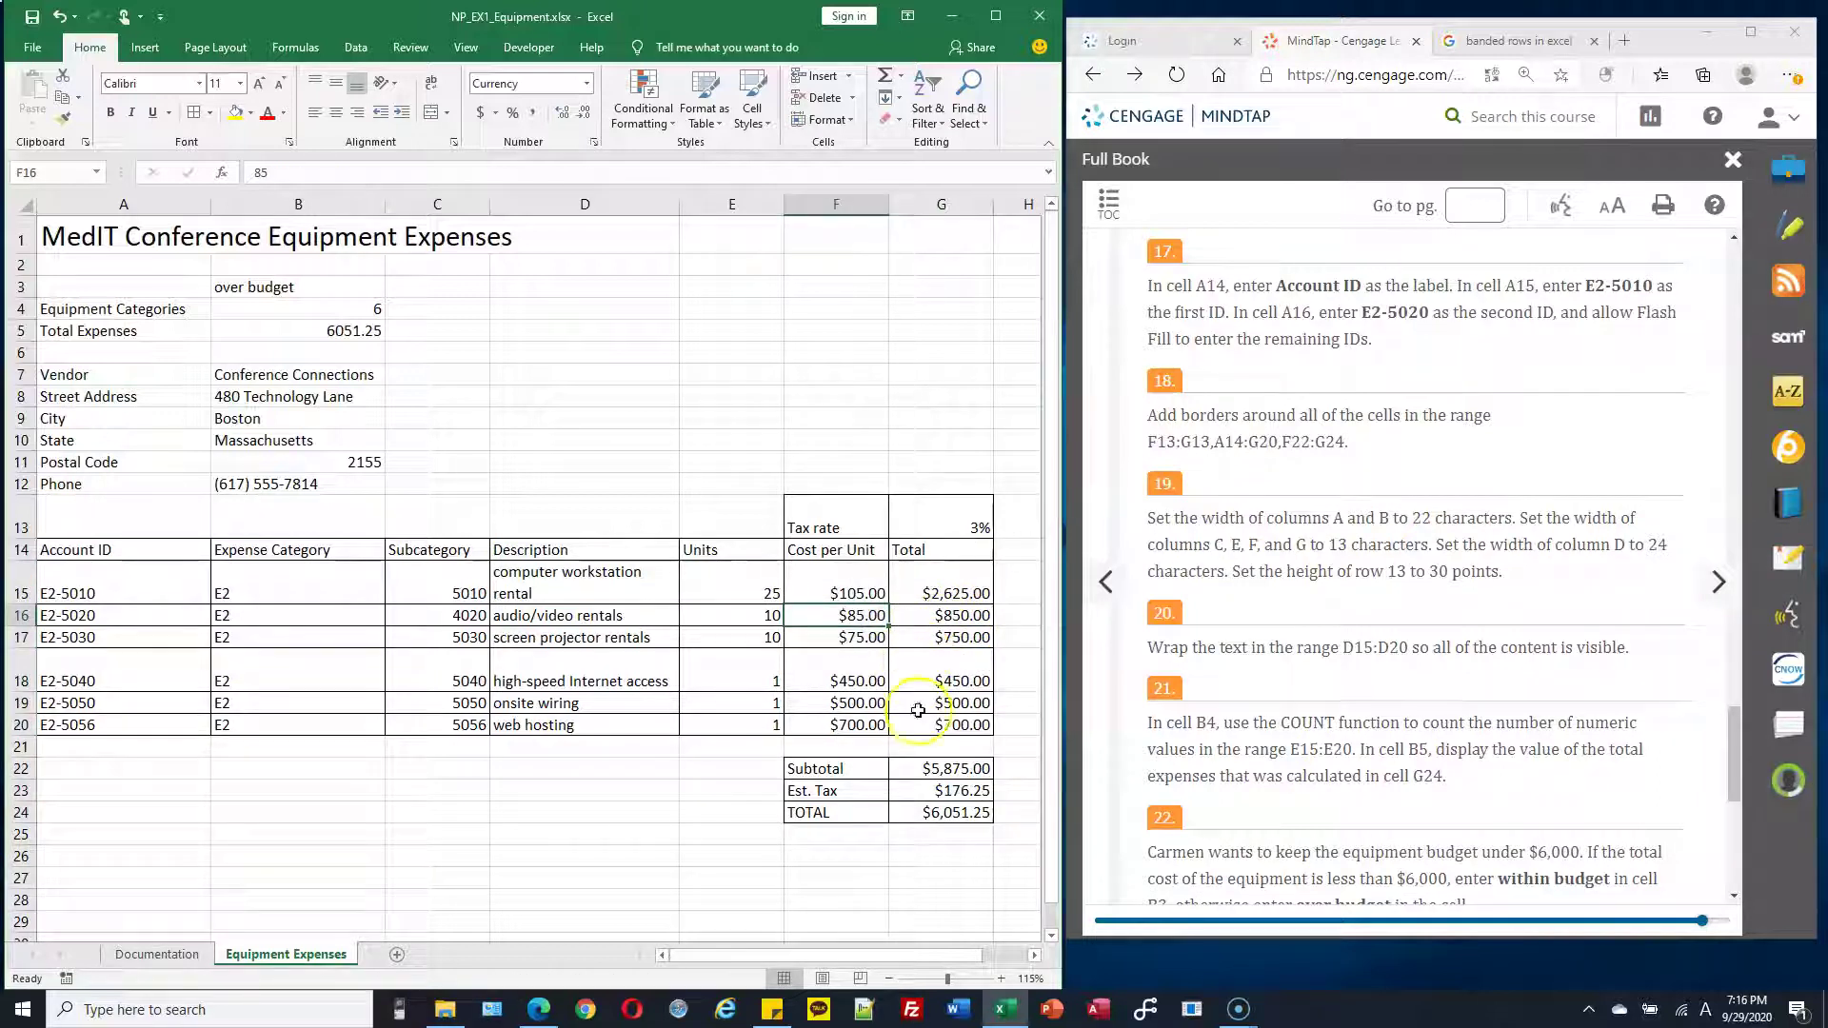
click(858, 585)
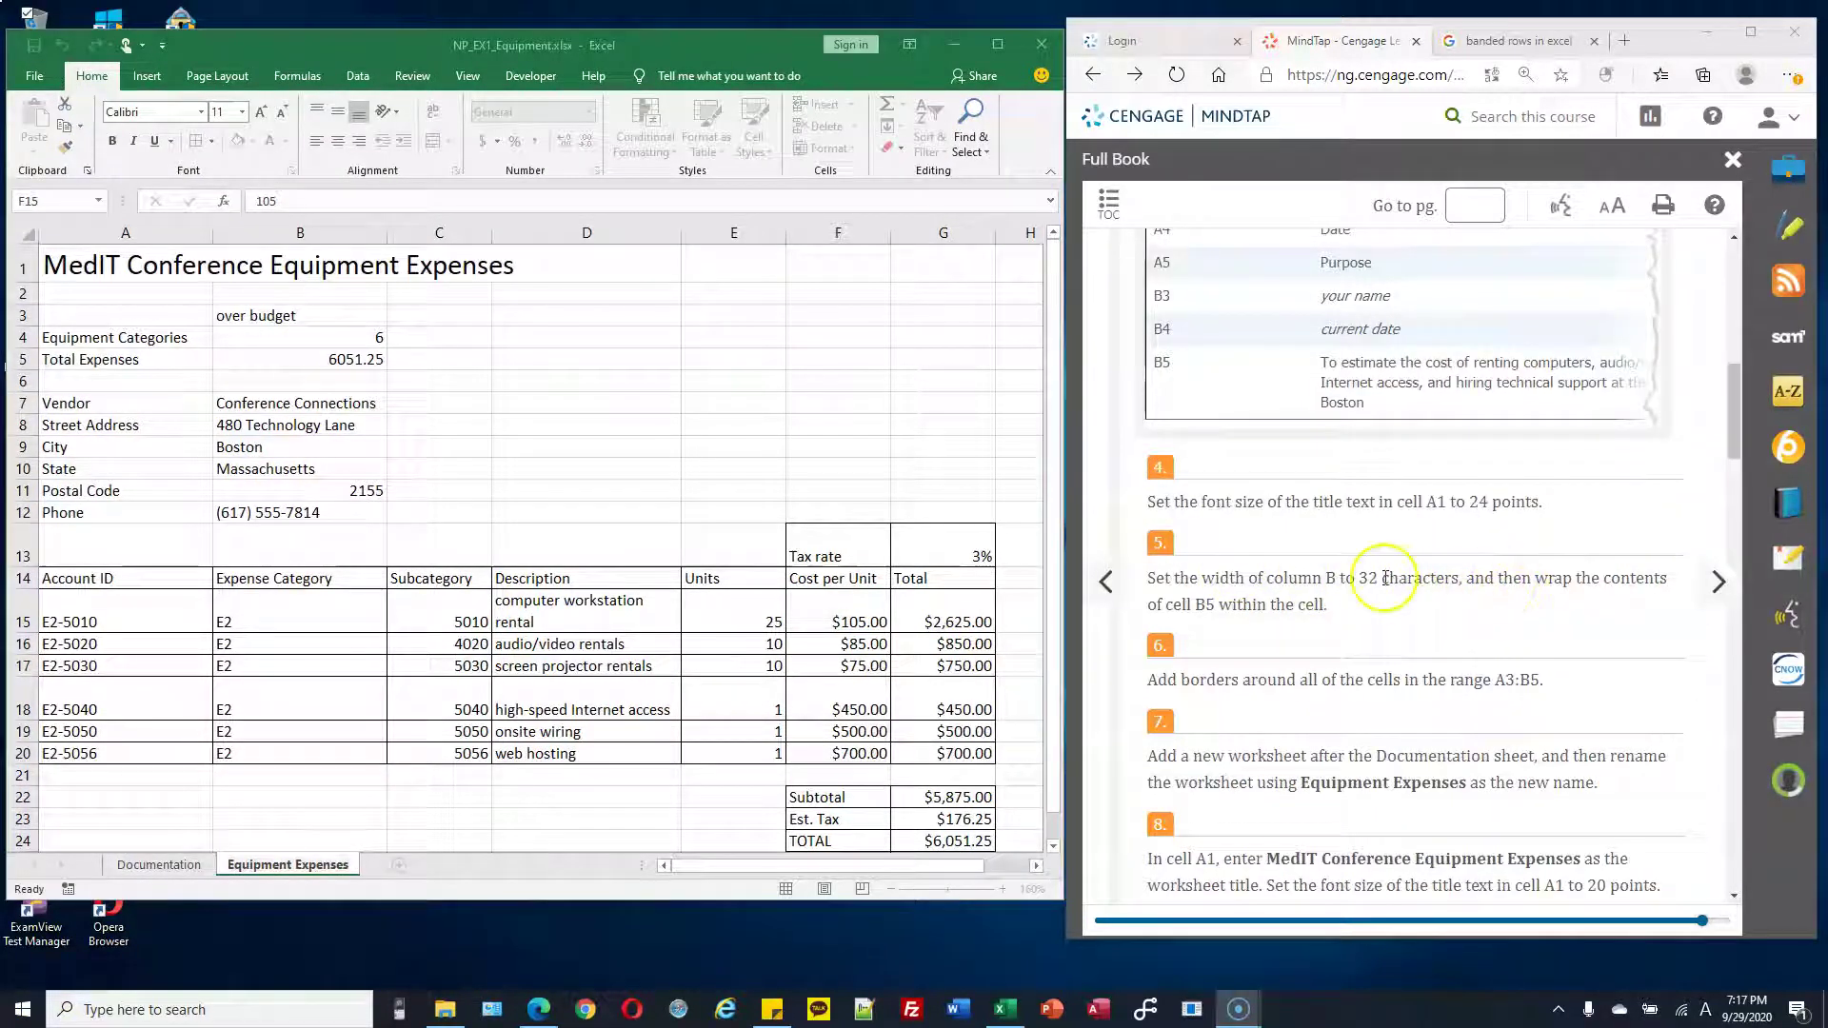
Go to the Documentation sheet and select the Purpose cell B5
drag(1324, 578, 1390, 578)
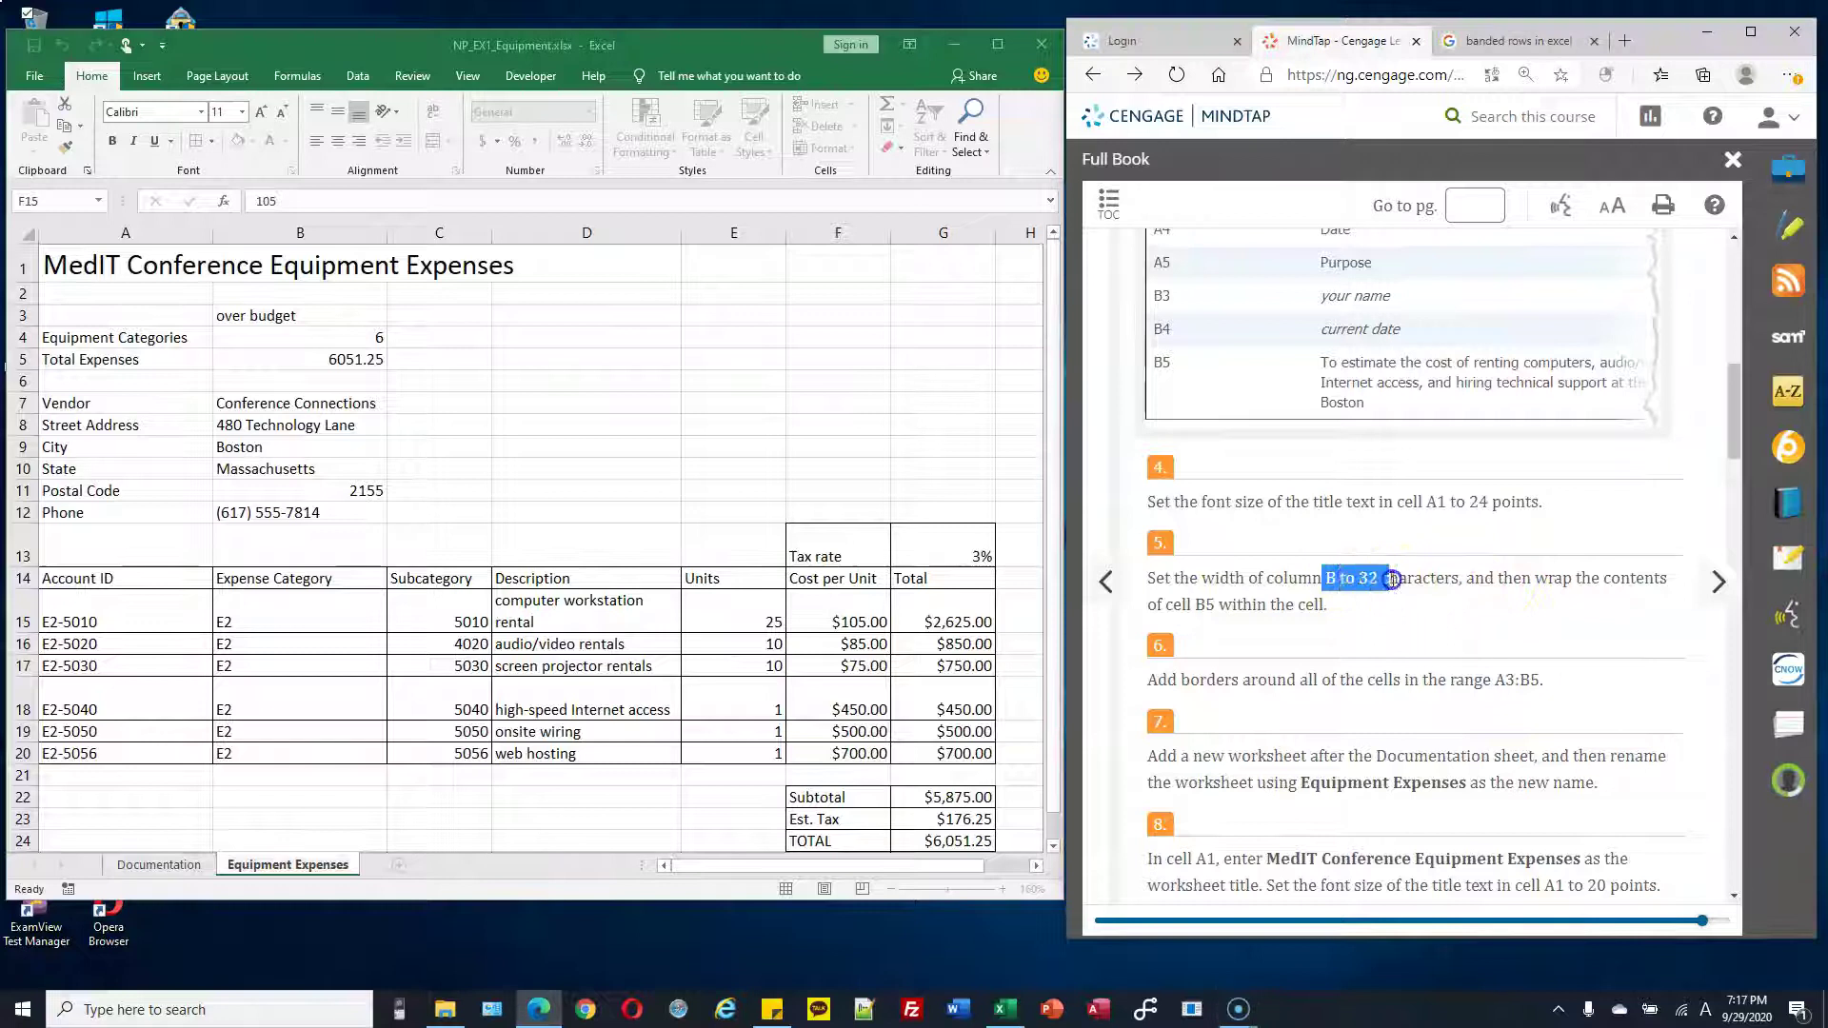
click(162, 864)
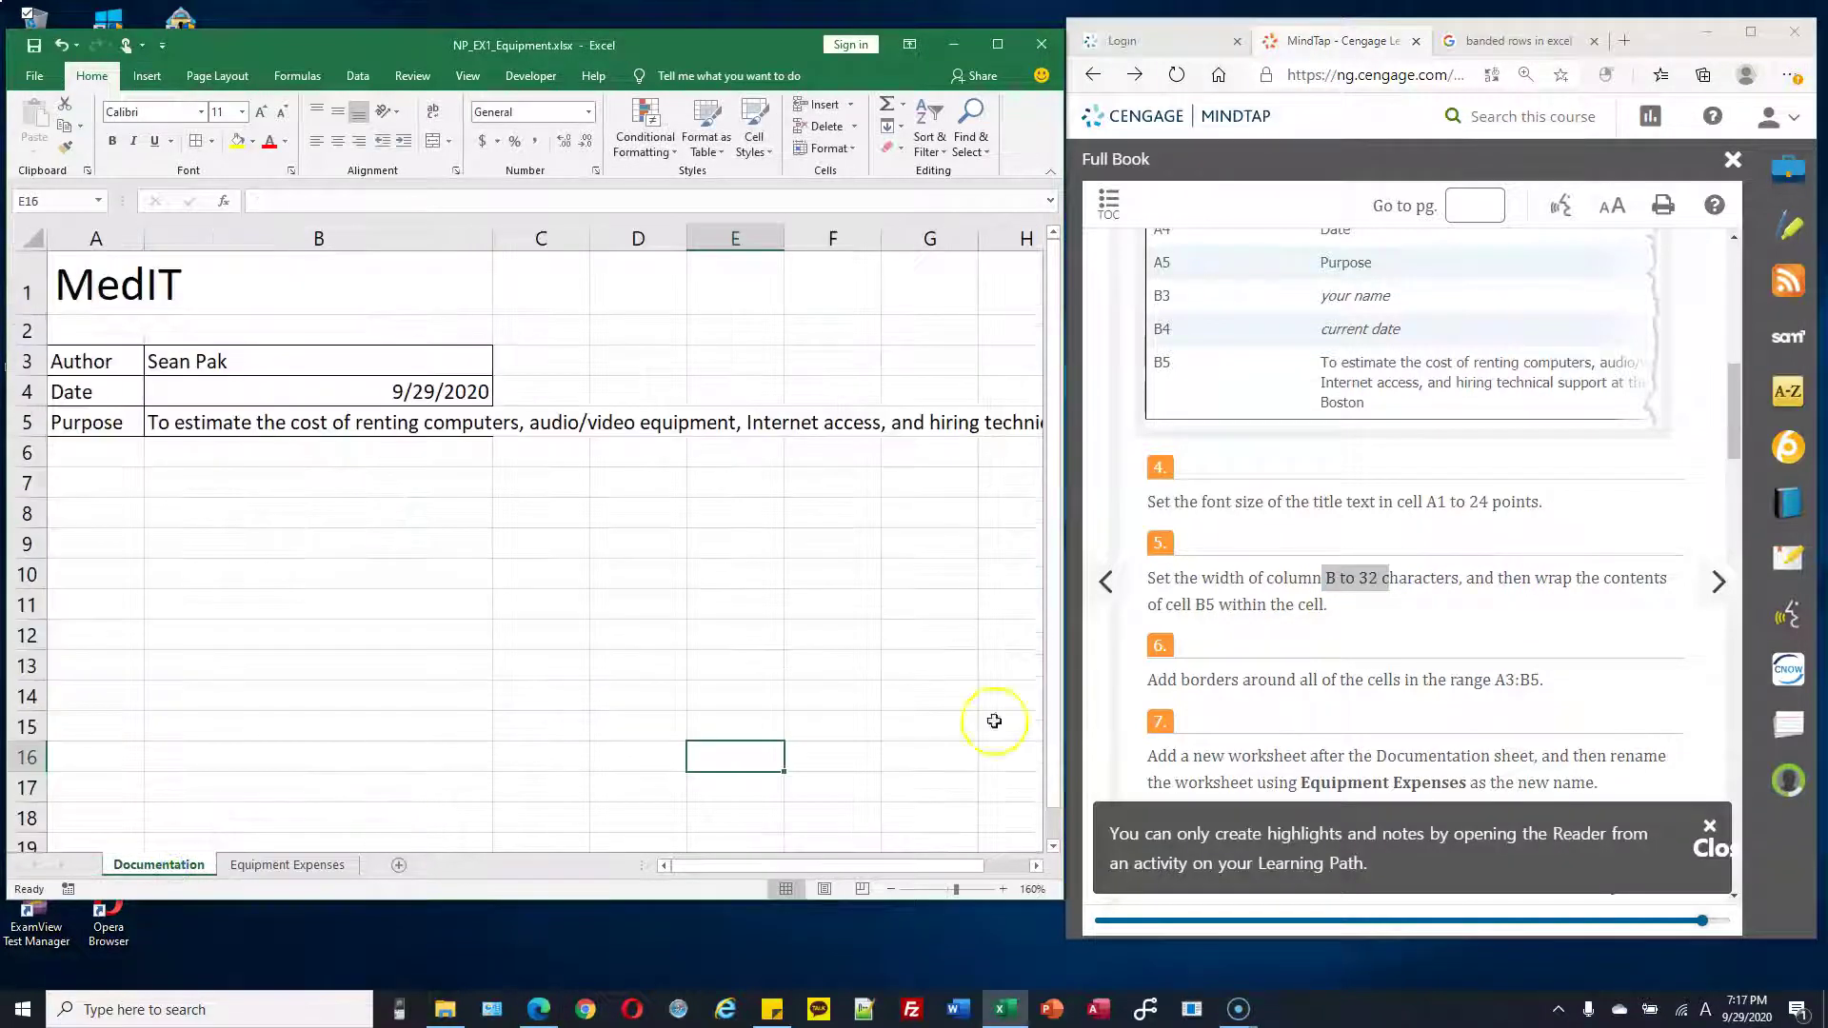
drag(1533, 578, 1539, 607)
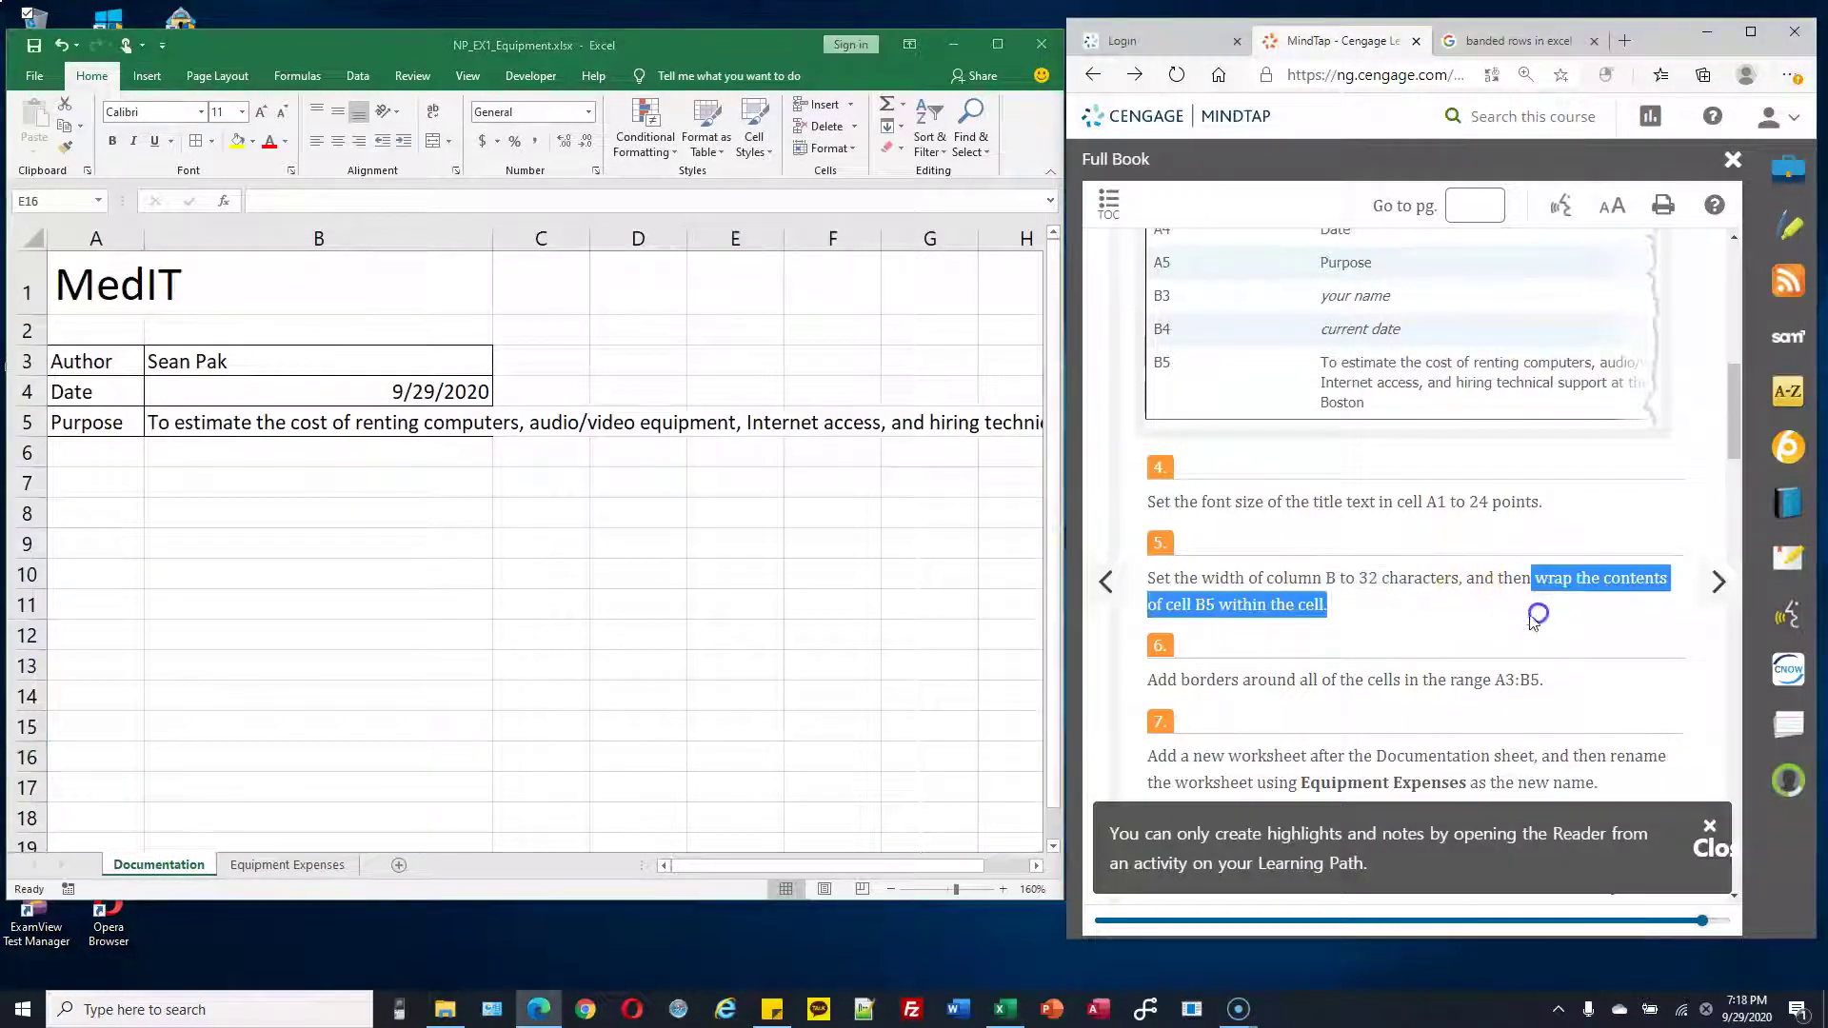
click(328, 423)
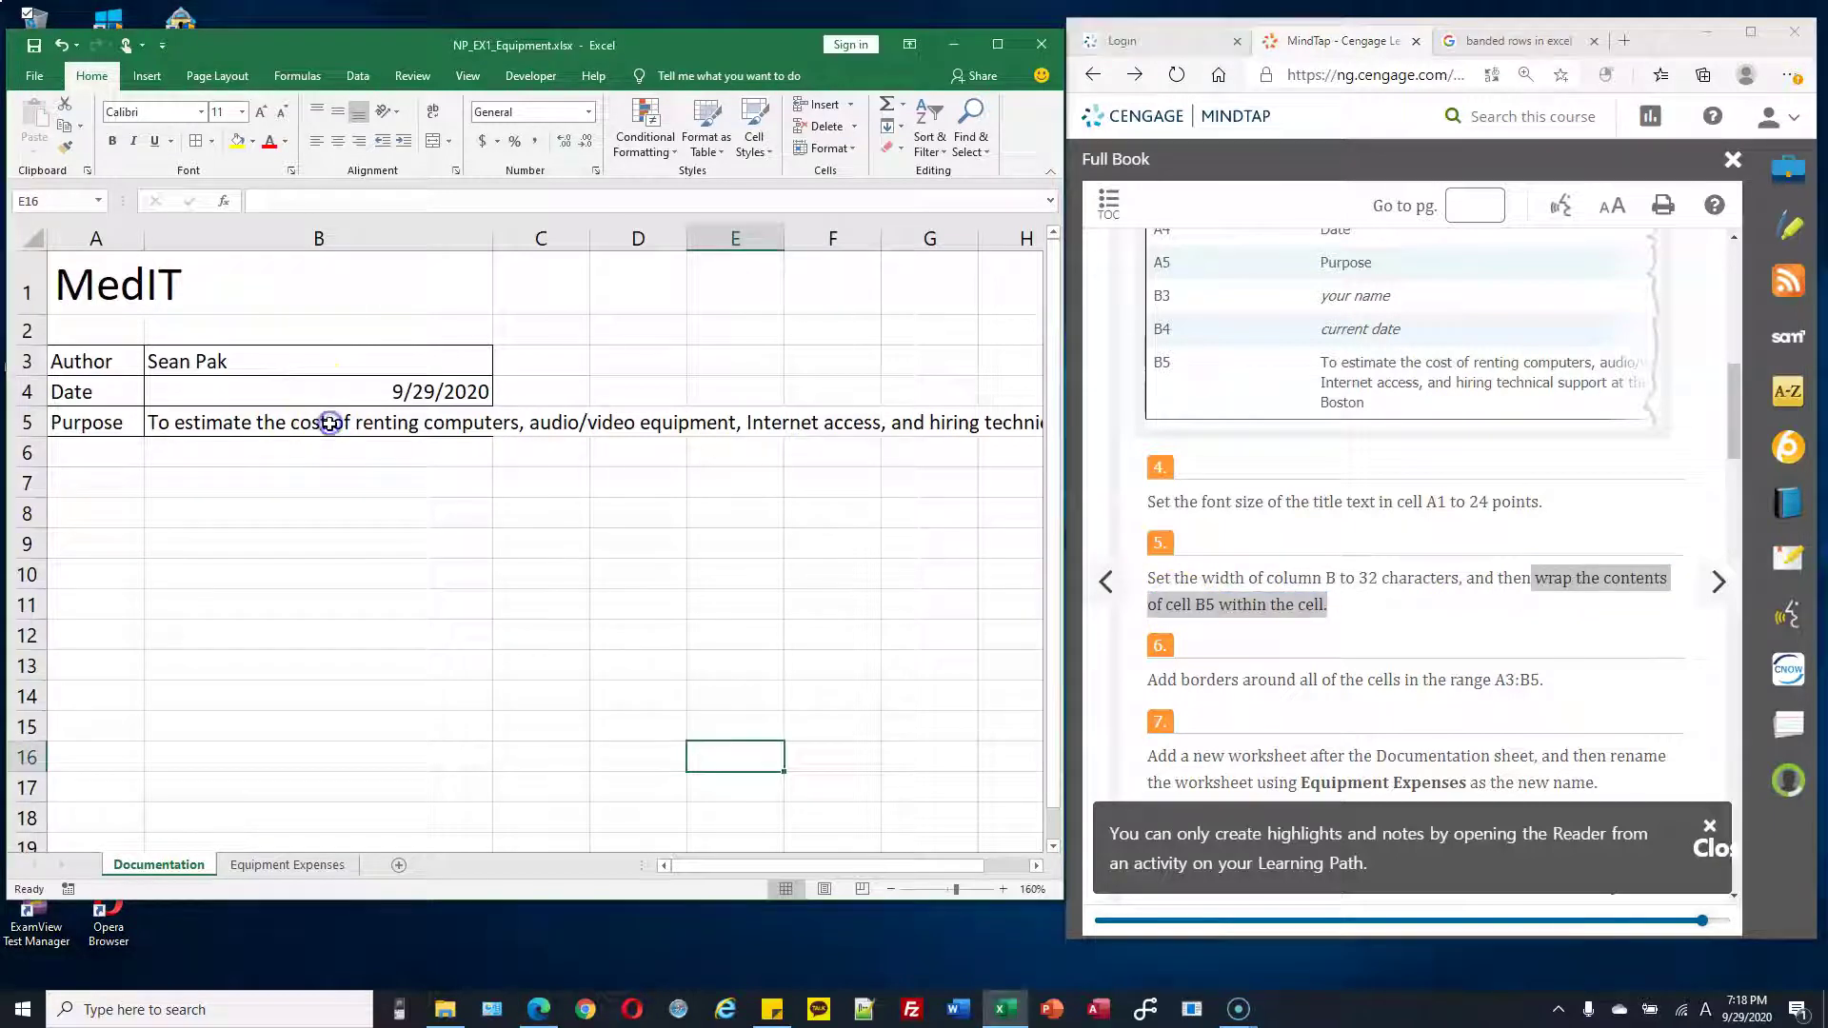
click(364, 422)
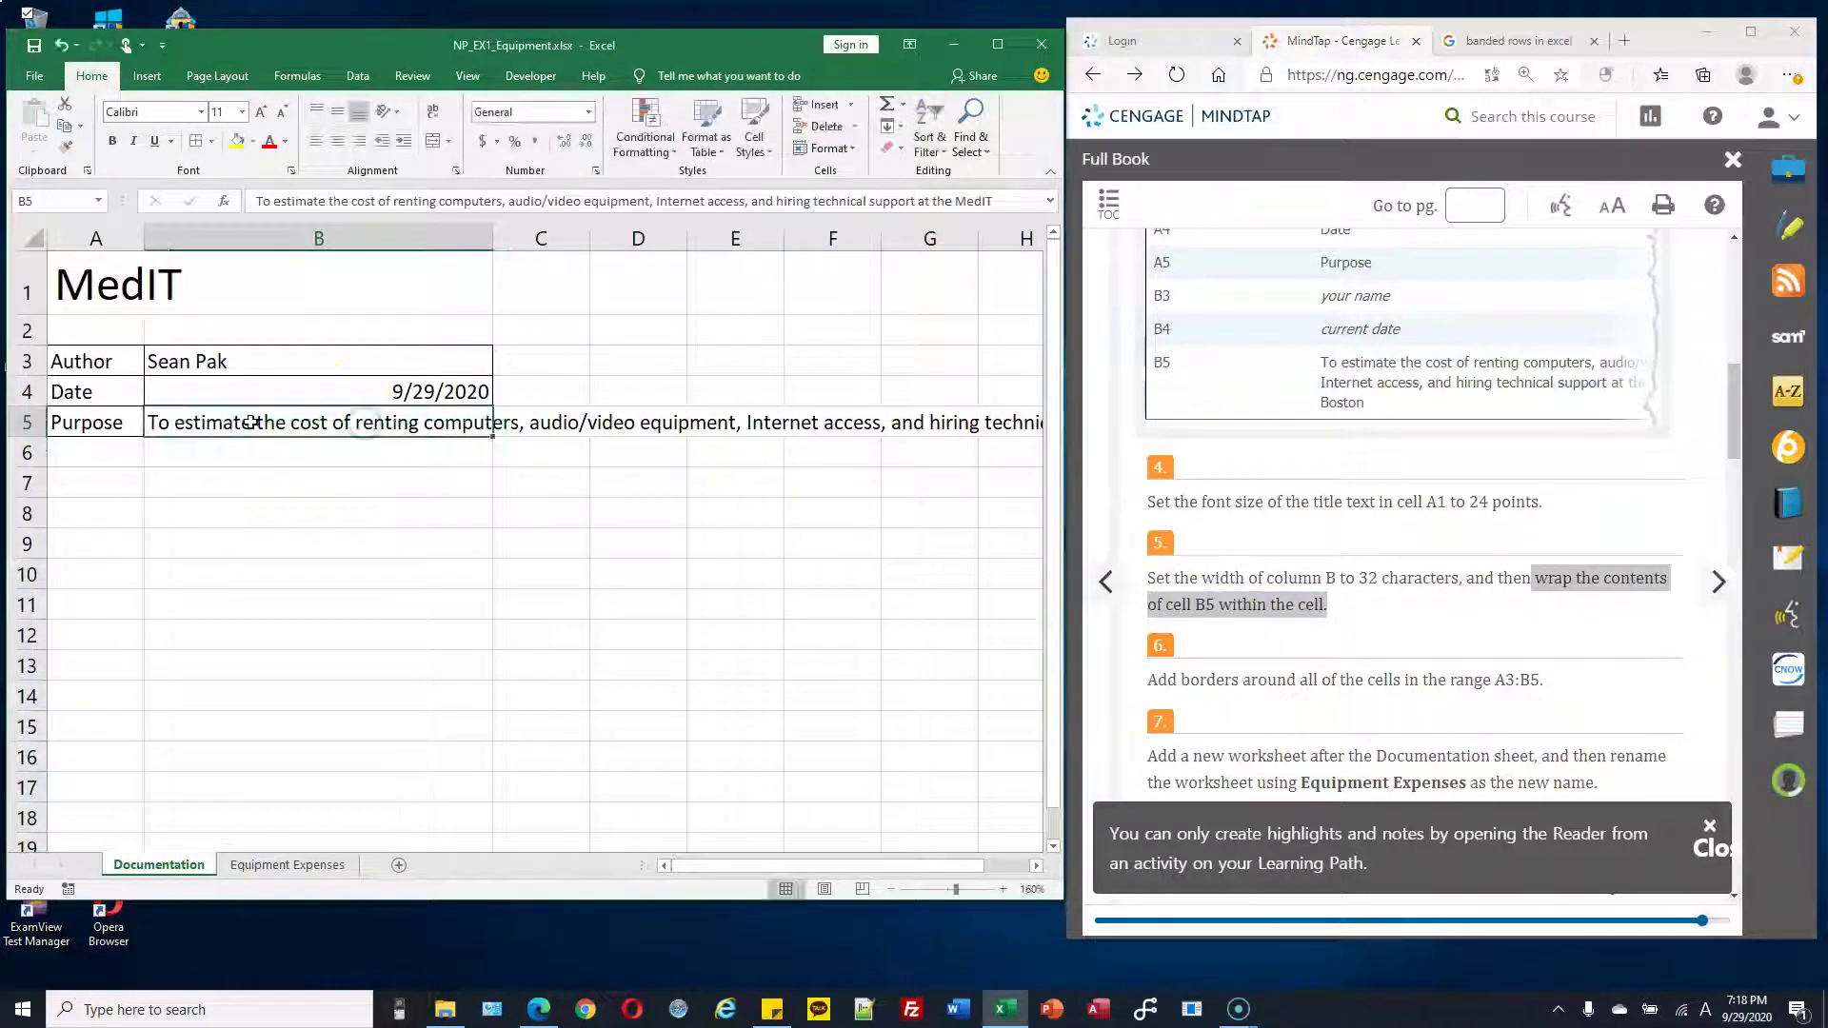
Apply Wrap Text to B5 so the Purpose text spans five lines in column B
click(210, 417)
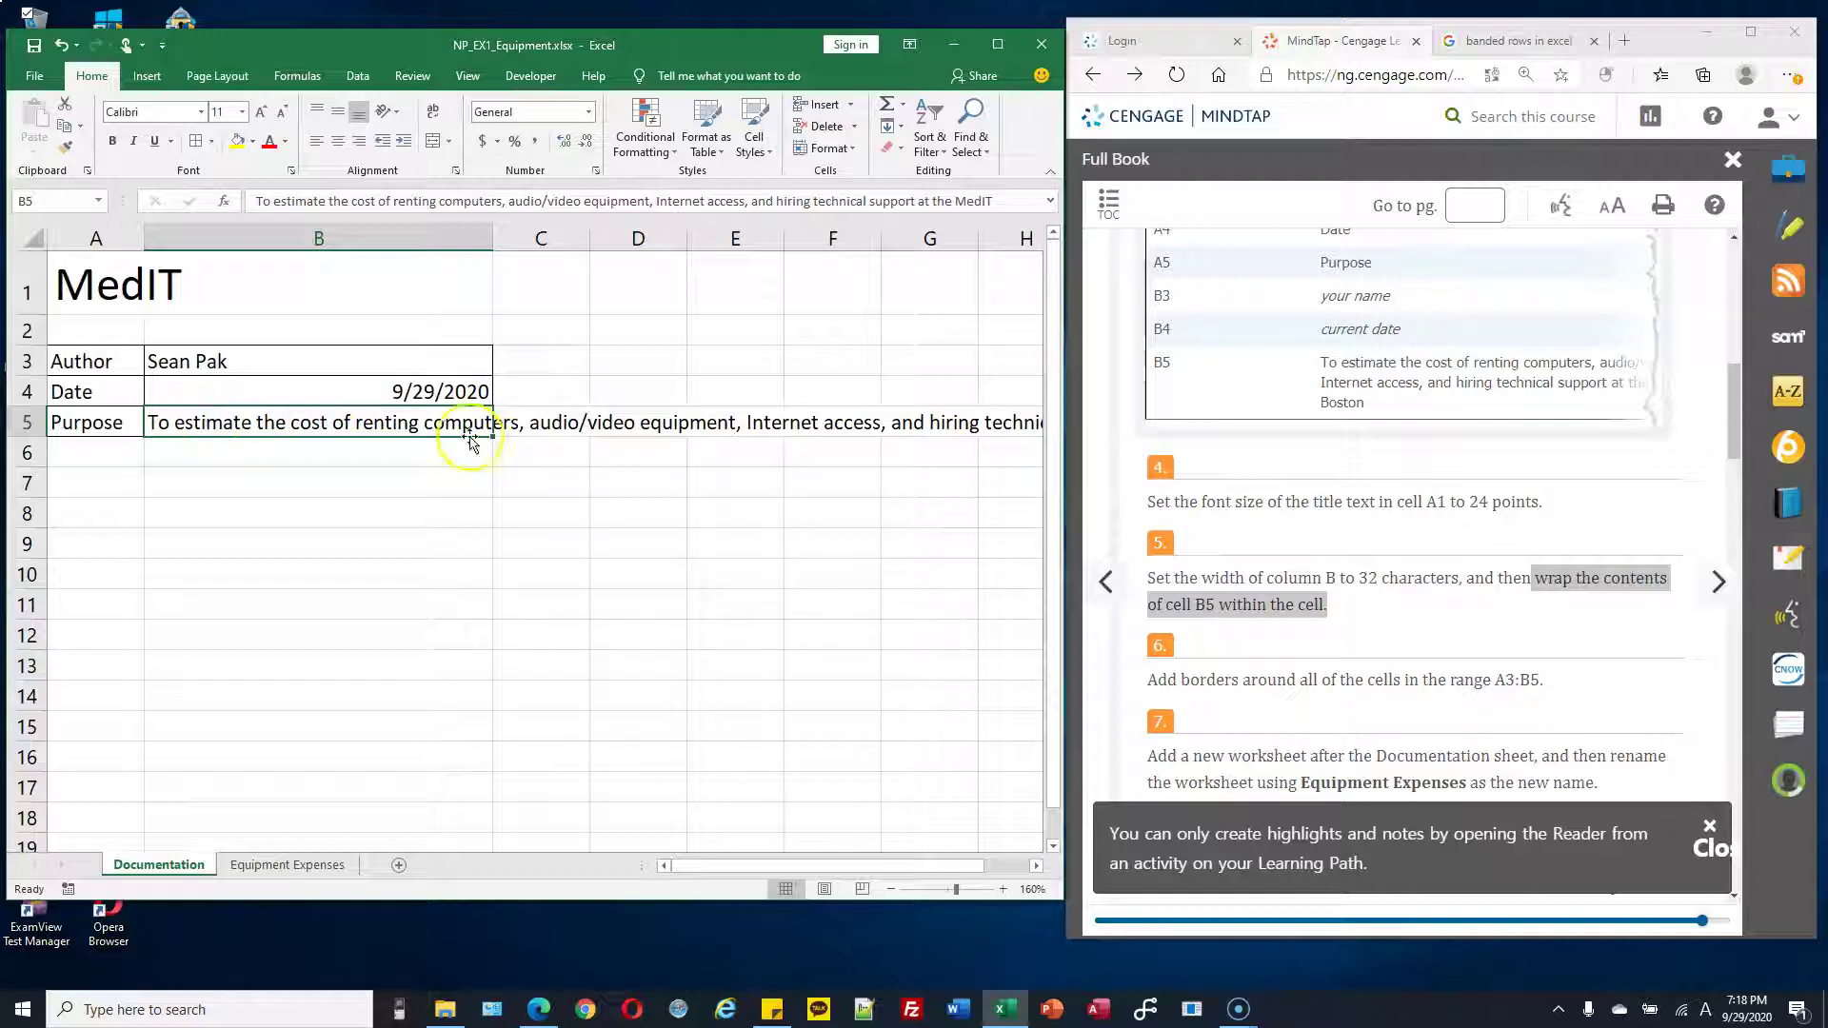
click(435, 114)
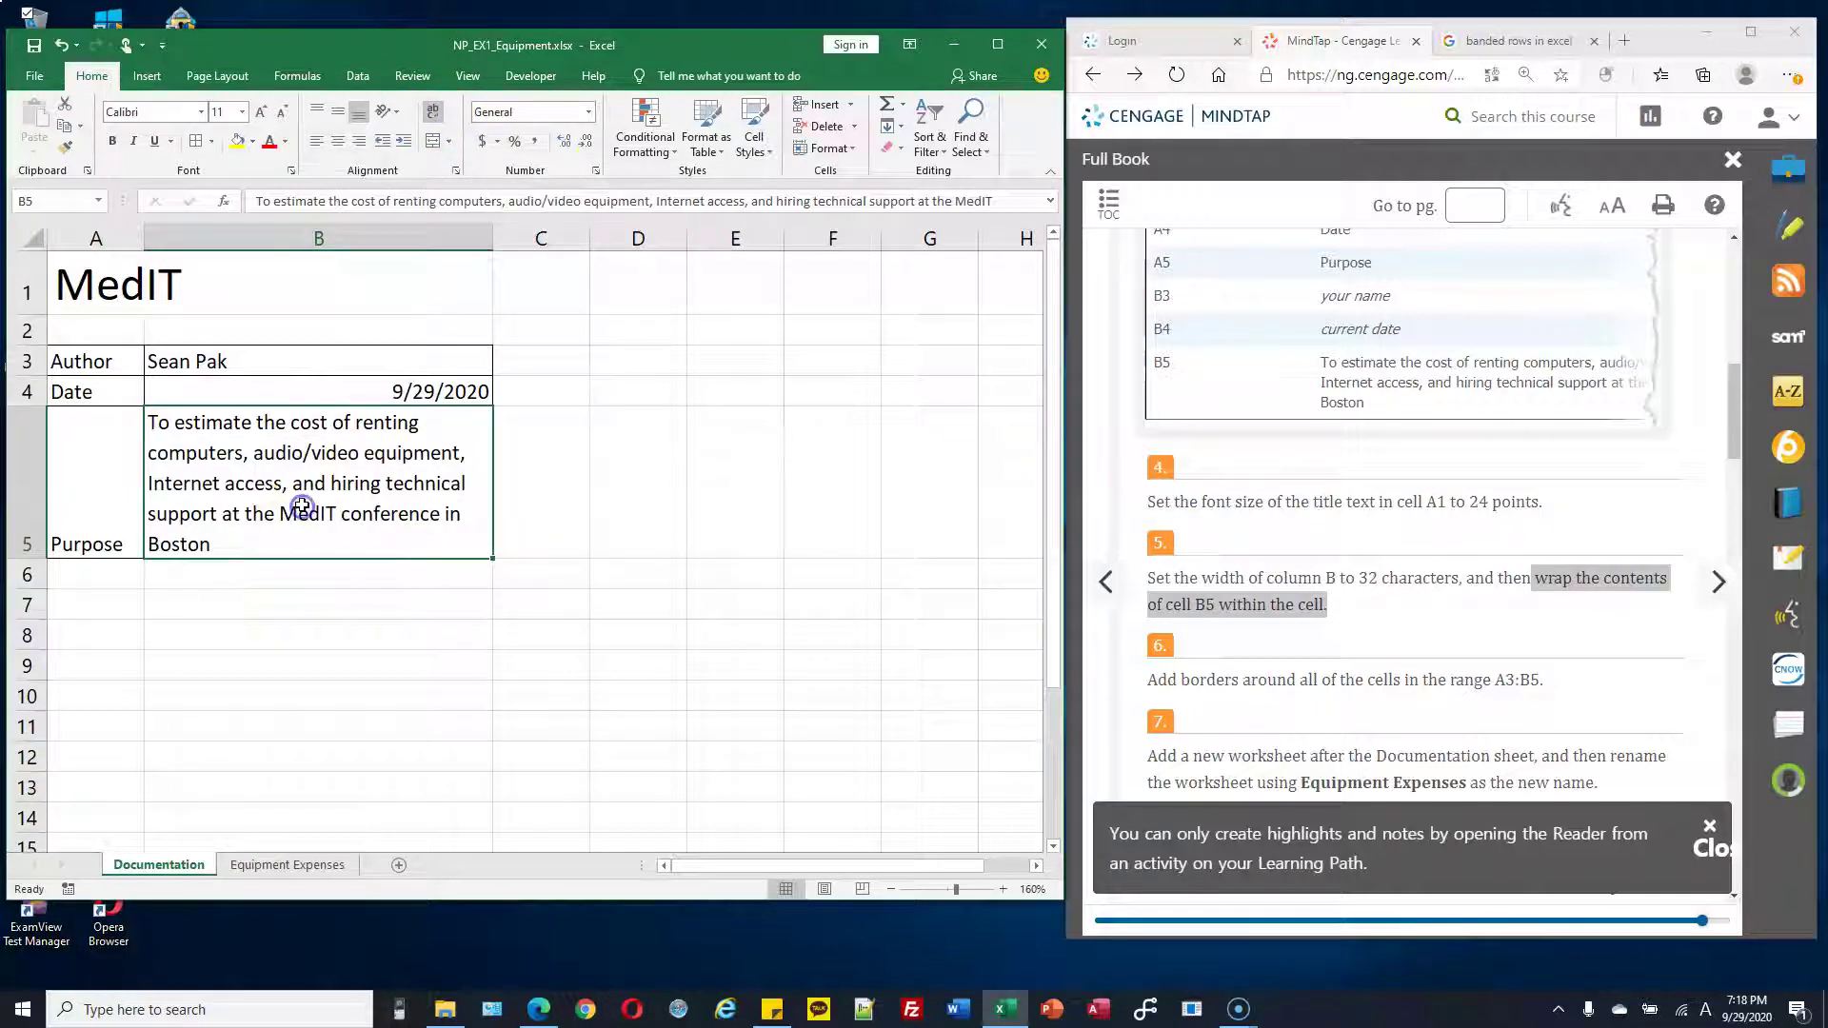
click(526, 463)
click(425, 461)
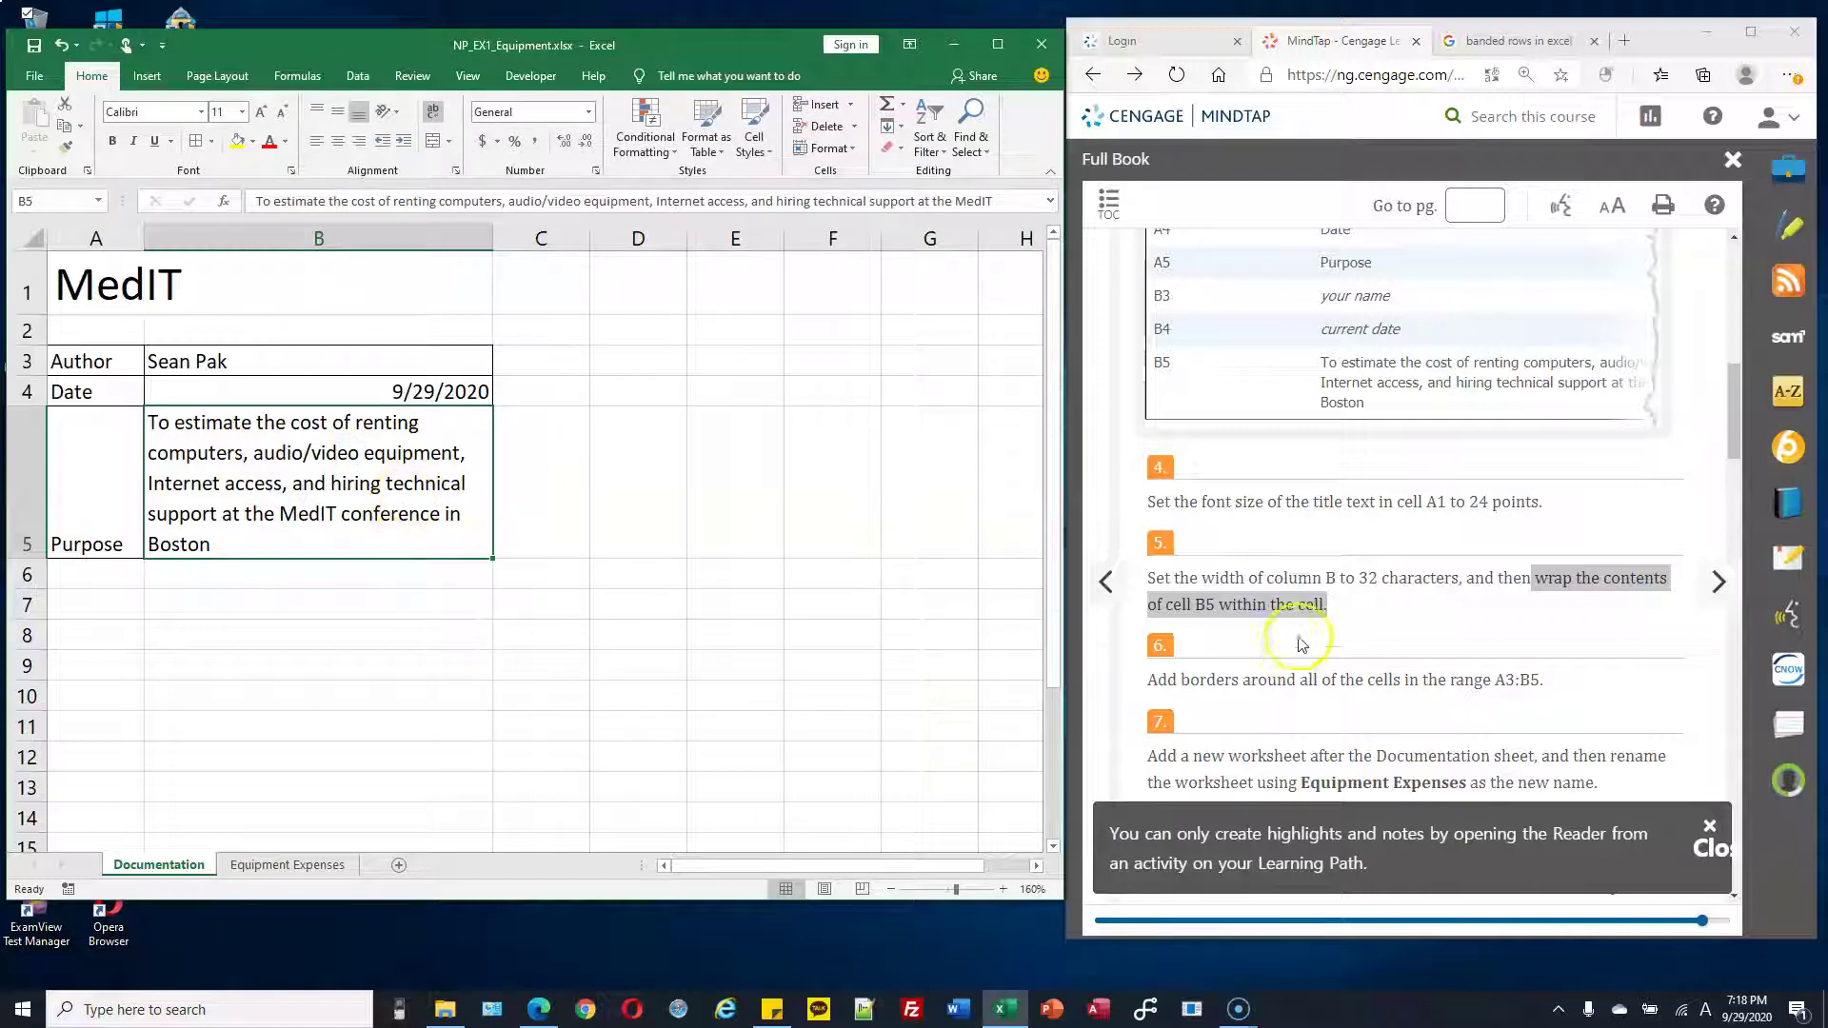
click(1530, 566)
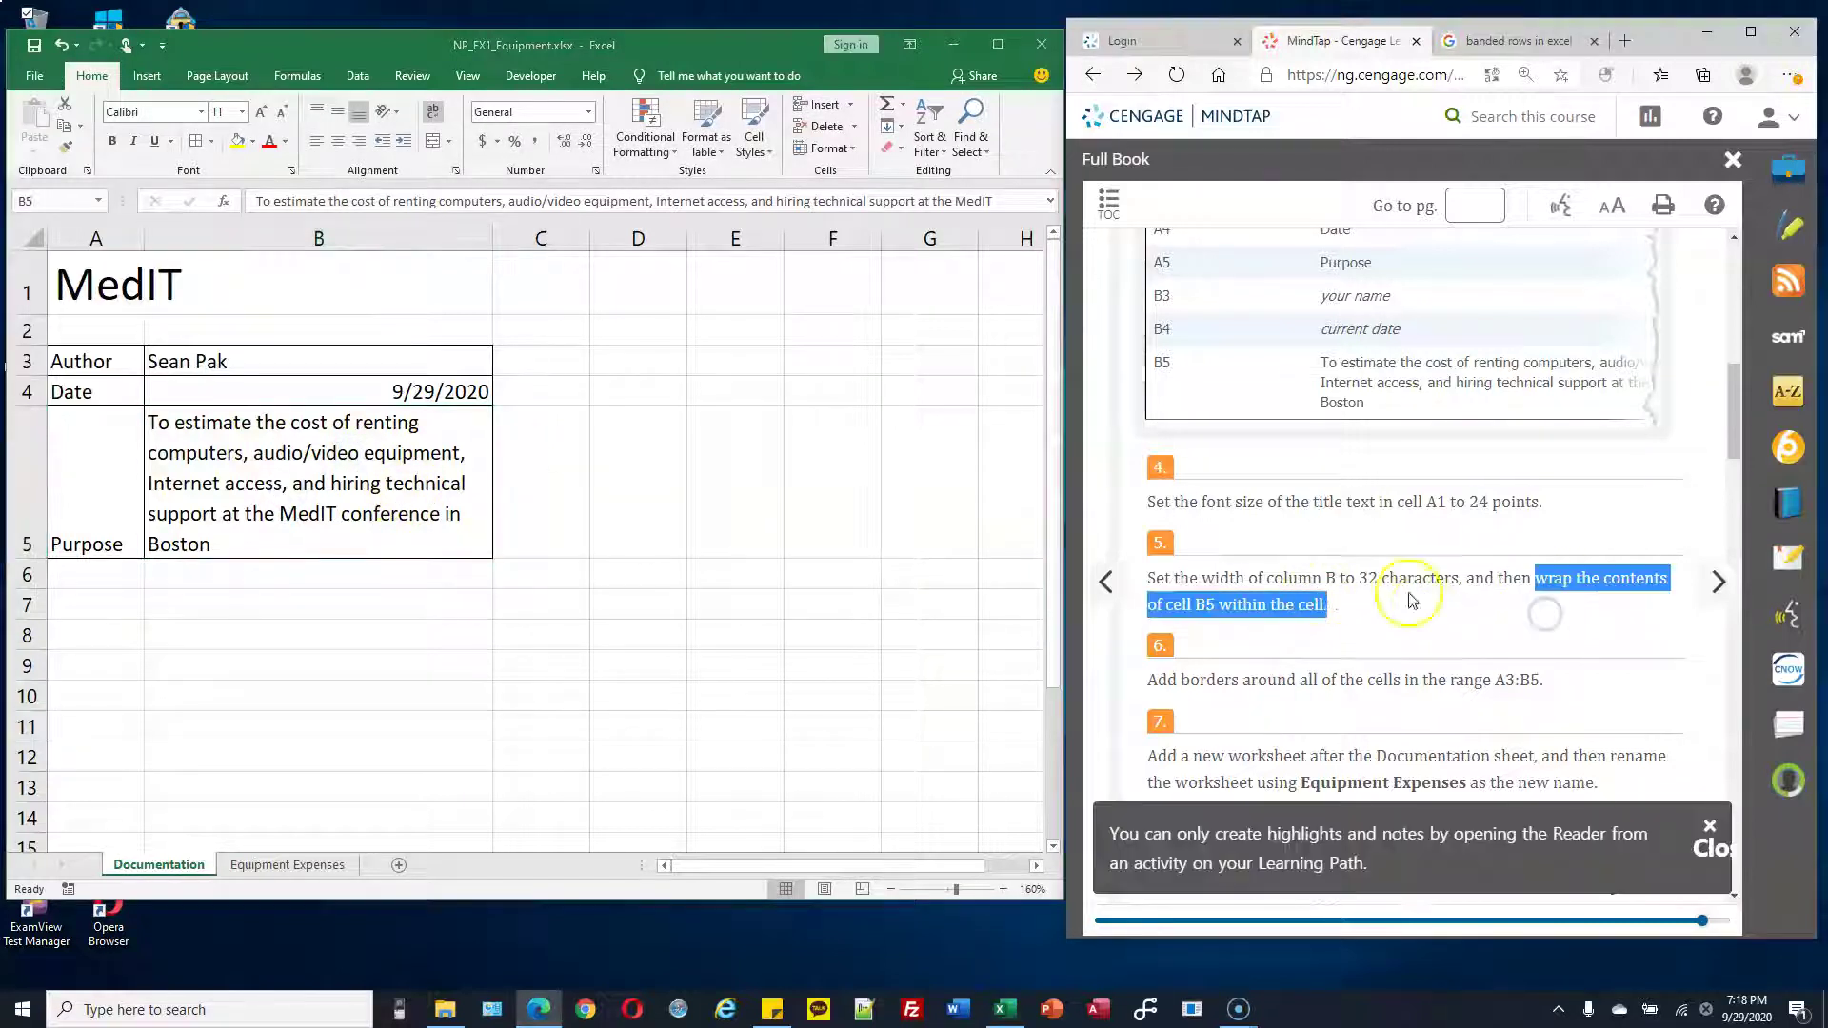
click(1294, 600)
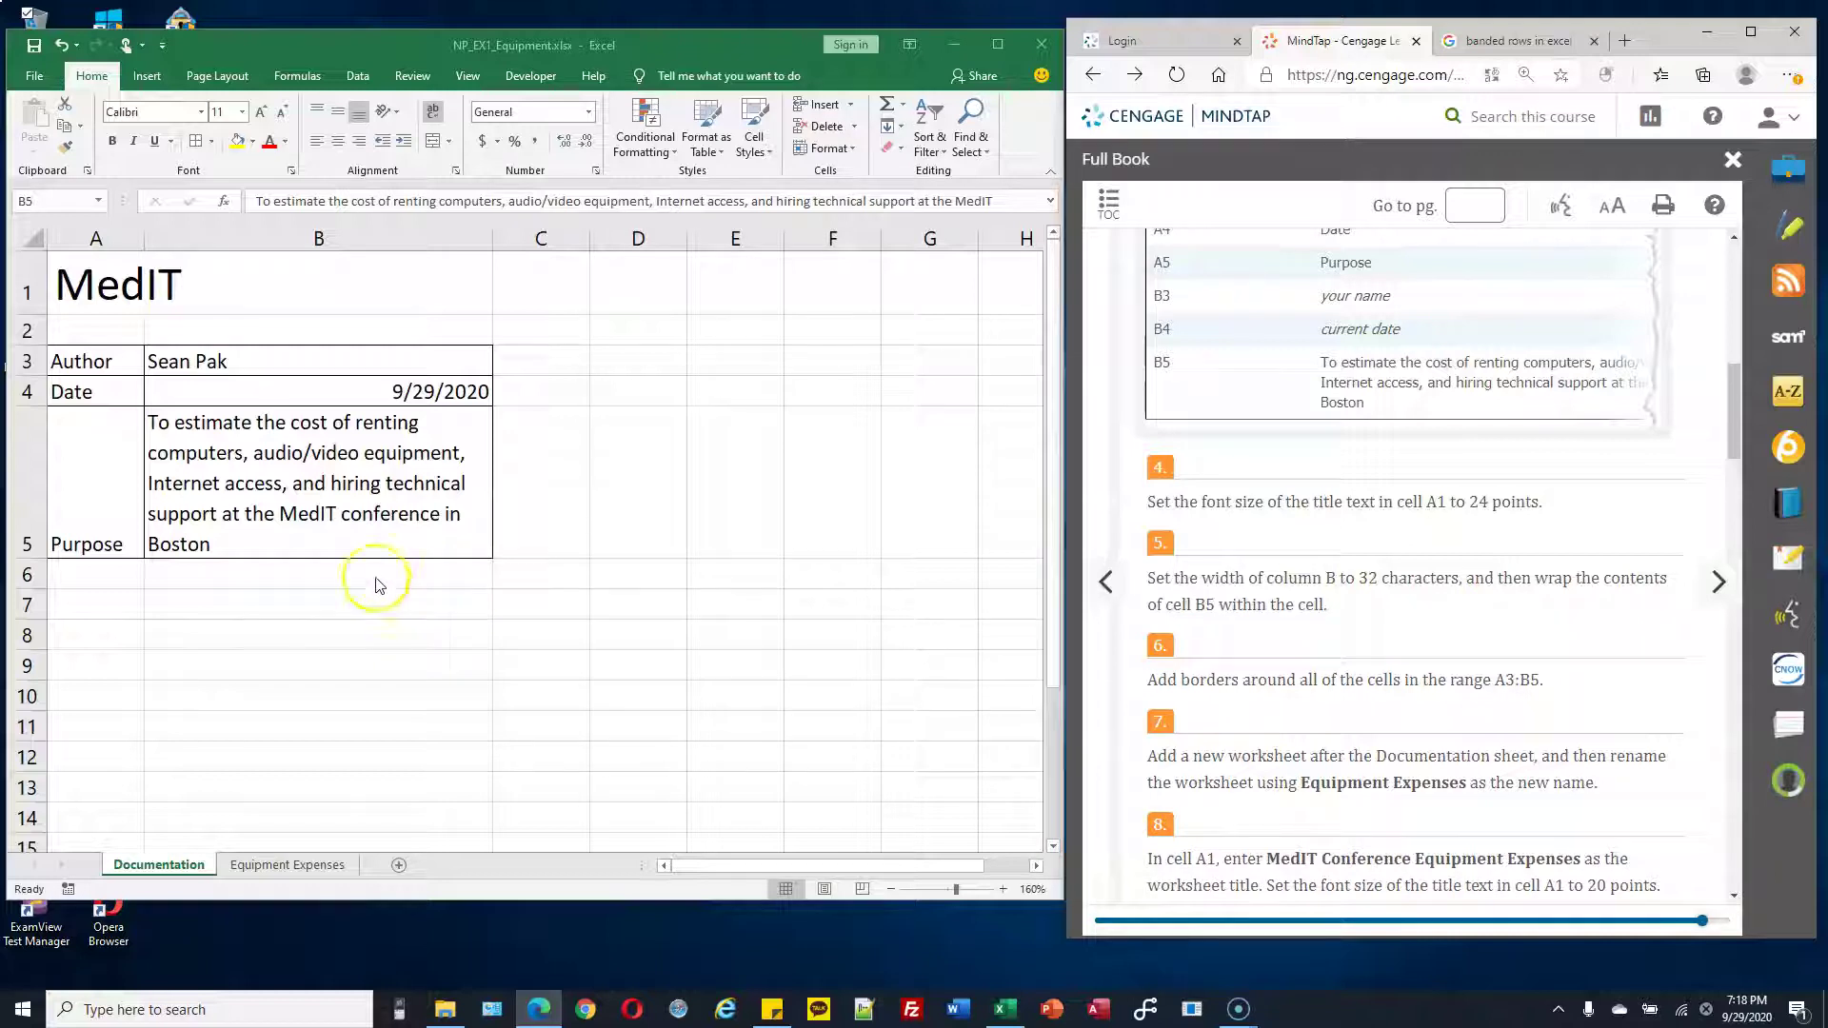